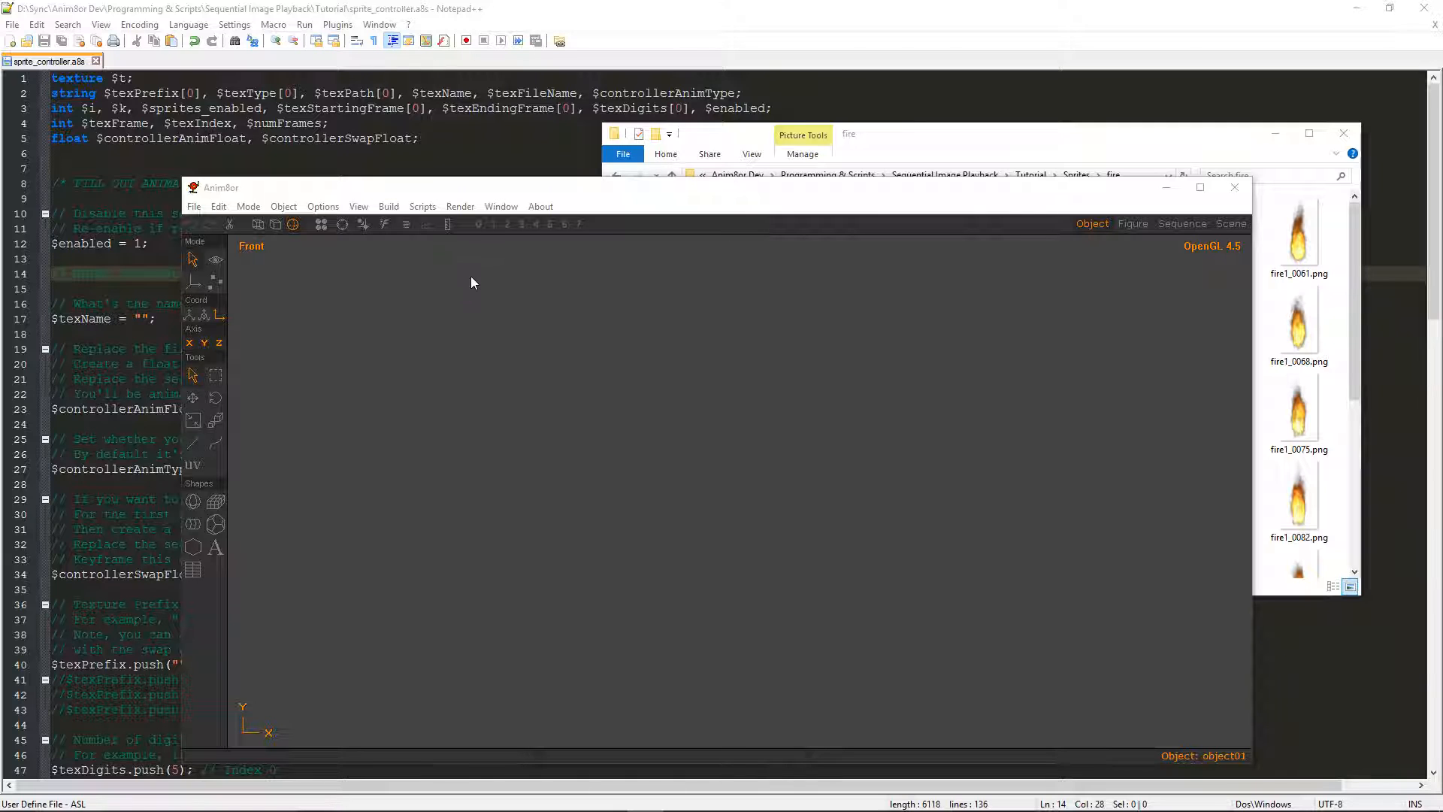
Draw a cube in the front view and set its X and Y sizes to 50
double_click(378, 189)
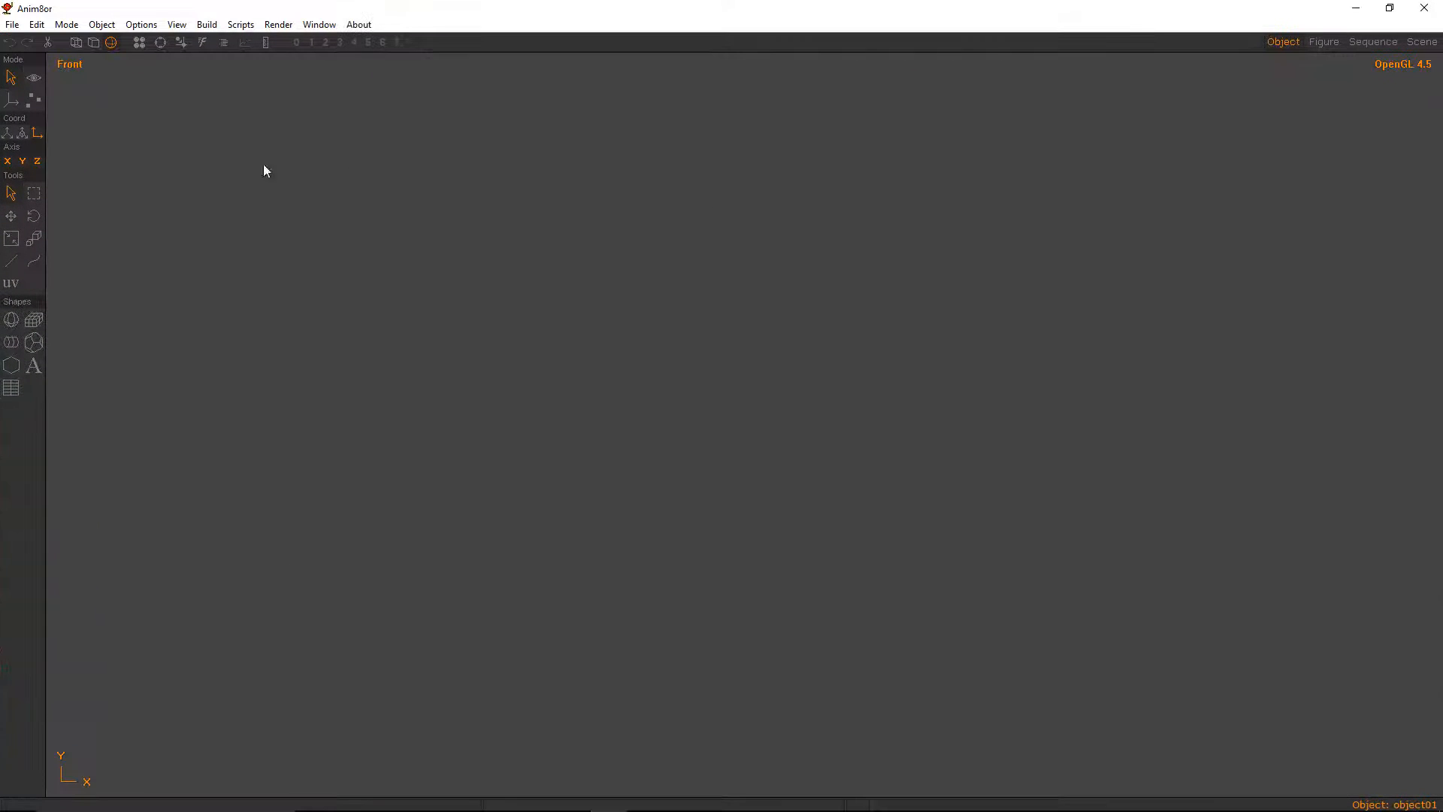
click(34, 320)
drag(673, 376, 980, 653)
double_click(728, 335)
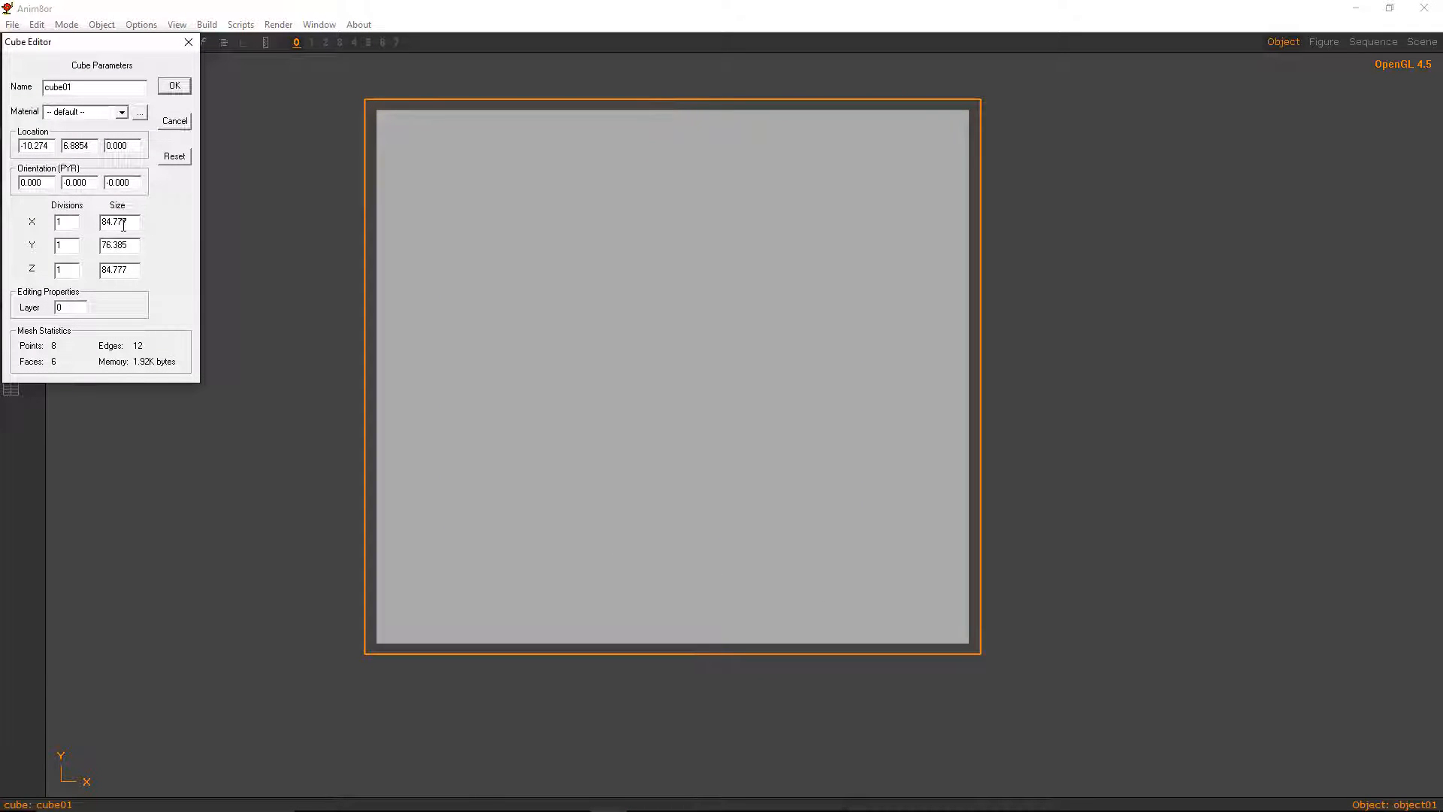
drag(126, 224, 96, 248)
text(5050)
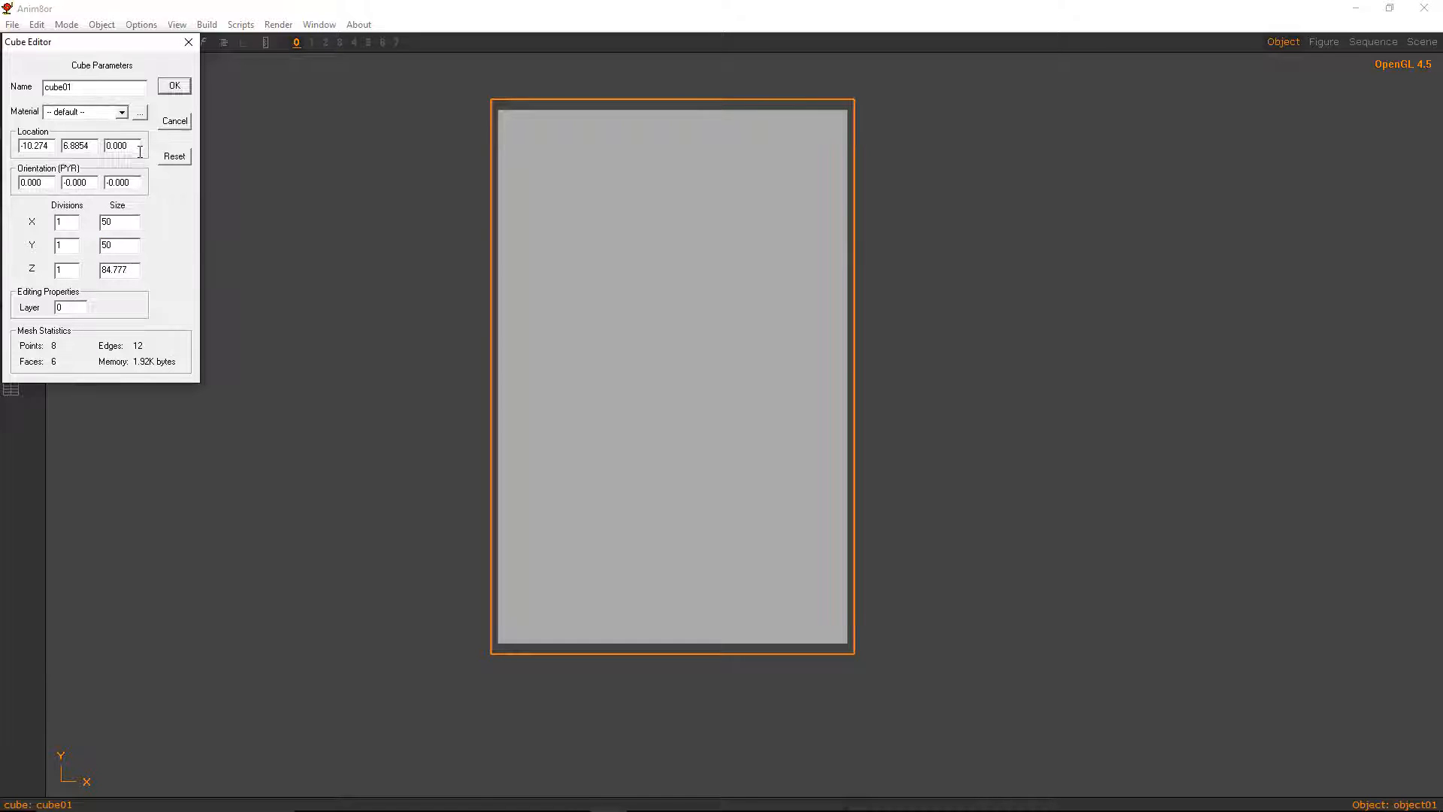
click(174, 86)
right_drag(523, 268, 699, 478)
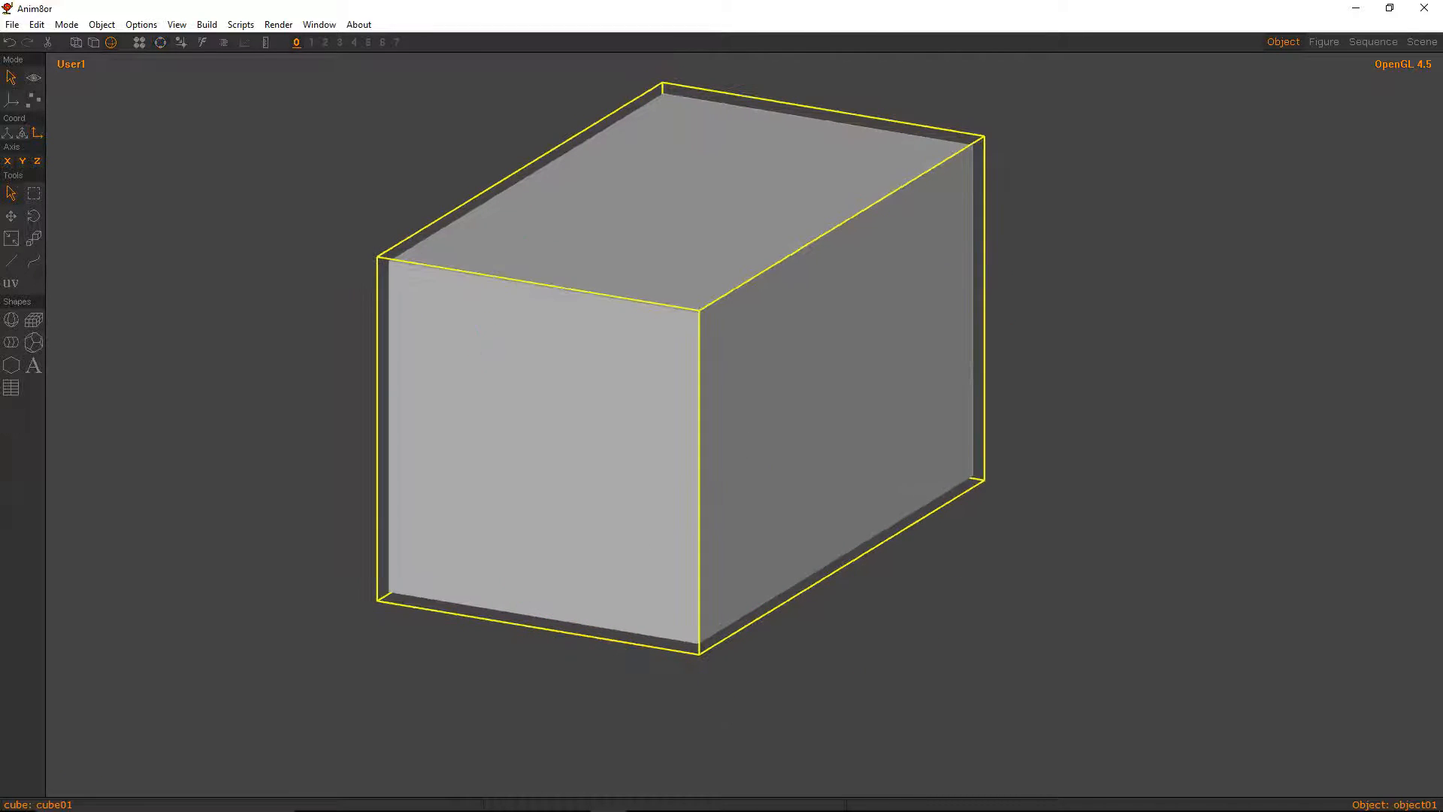
Switch to the fire folder in File Explorer and page through the flame images starting from fire1_0055.png
click(456, 804)
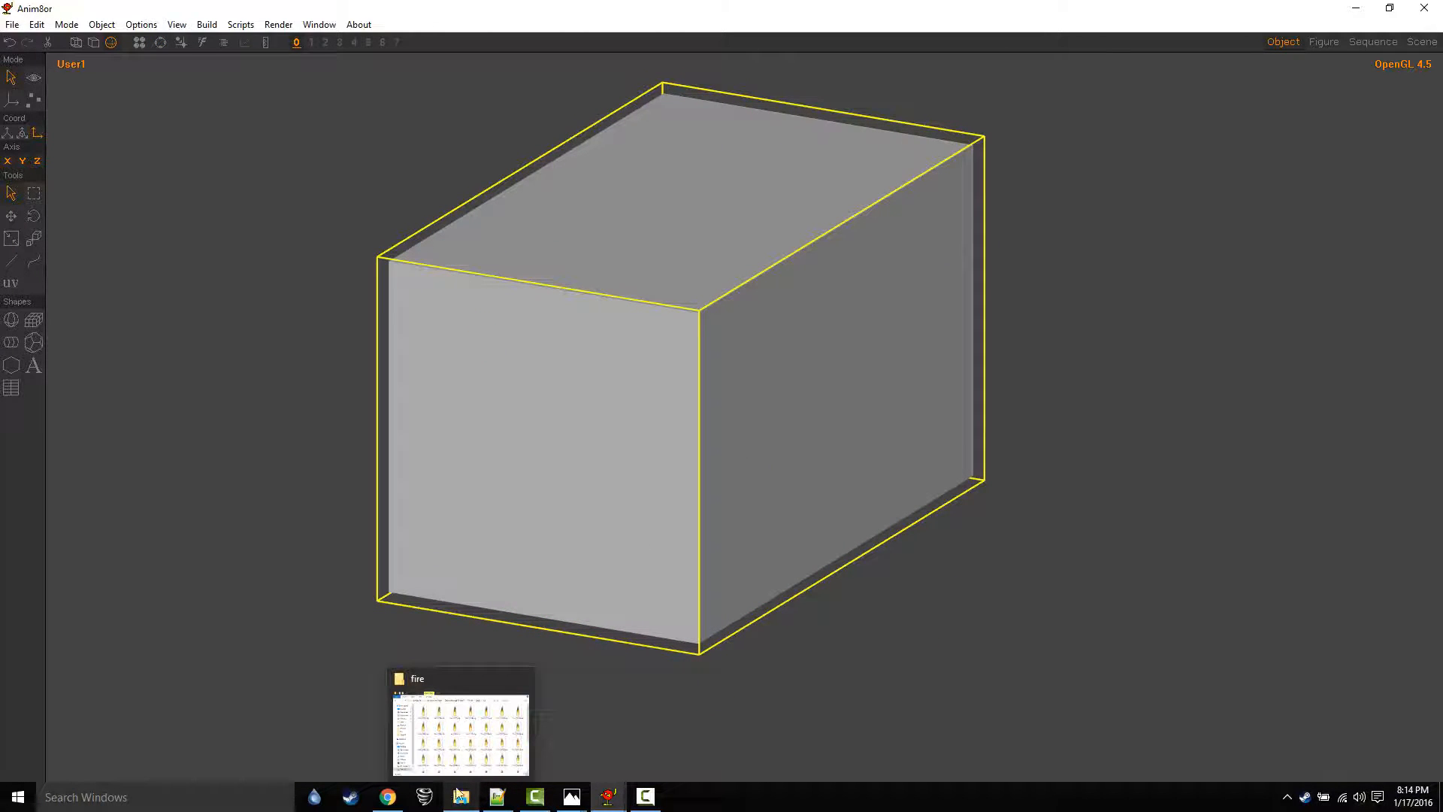
double_click(787, 229)
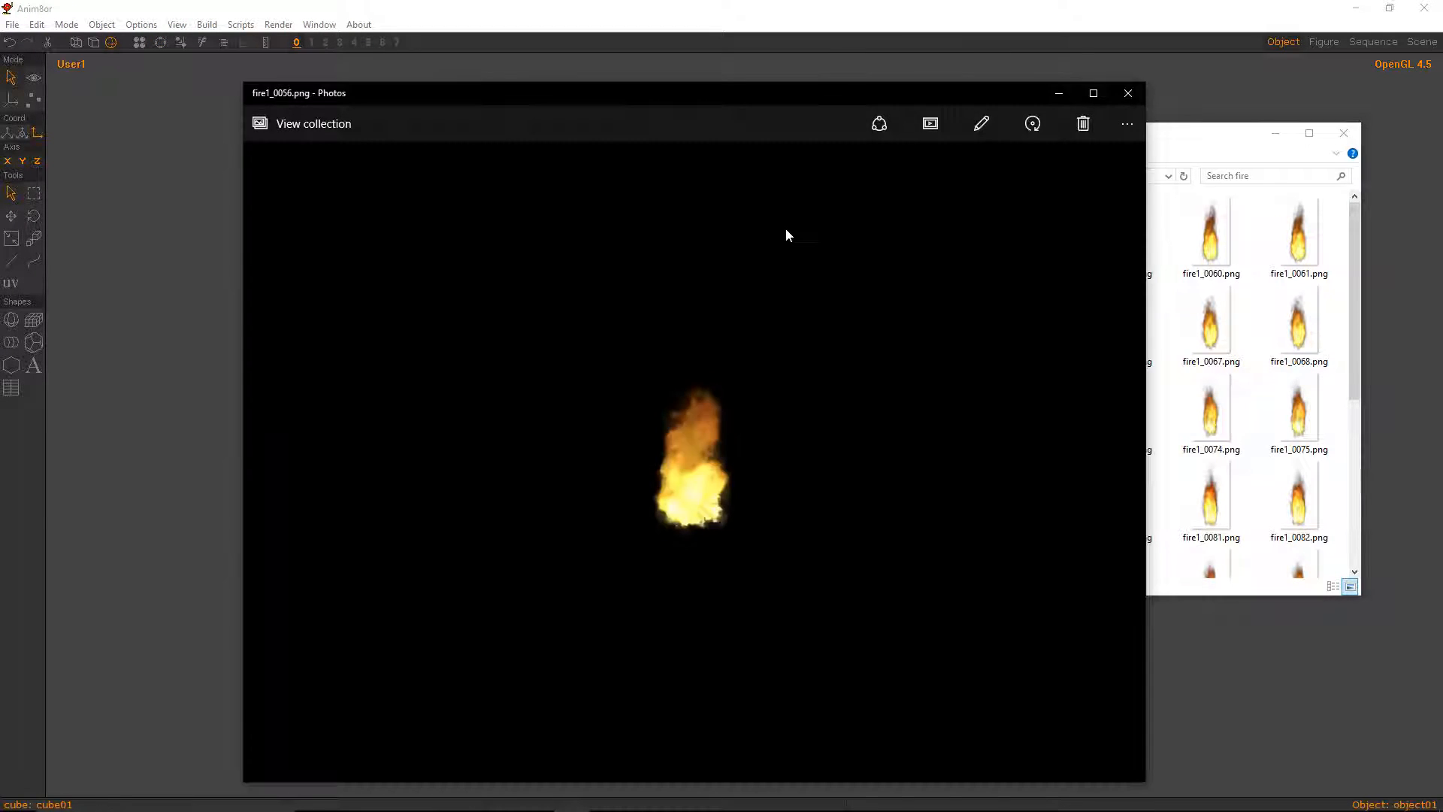
key(Right)
key(Right)
key(Right)
key(Right)
key(Right)
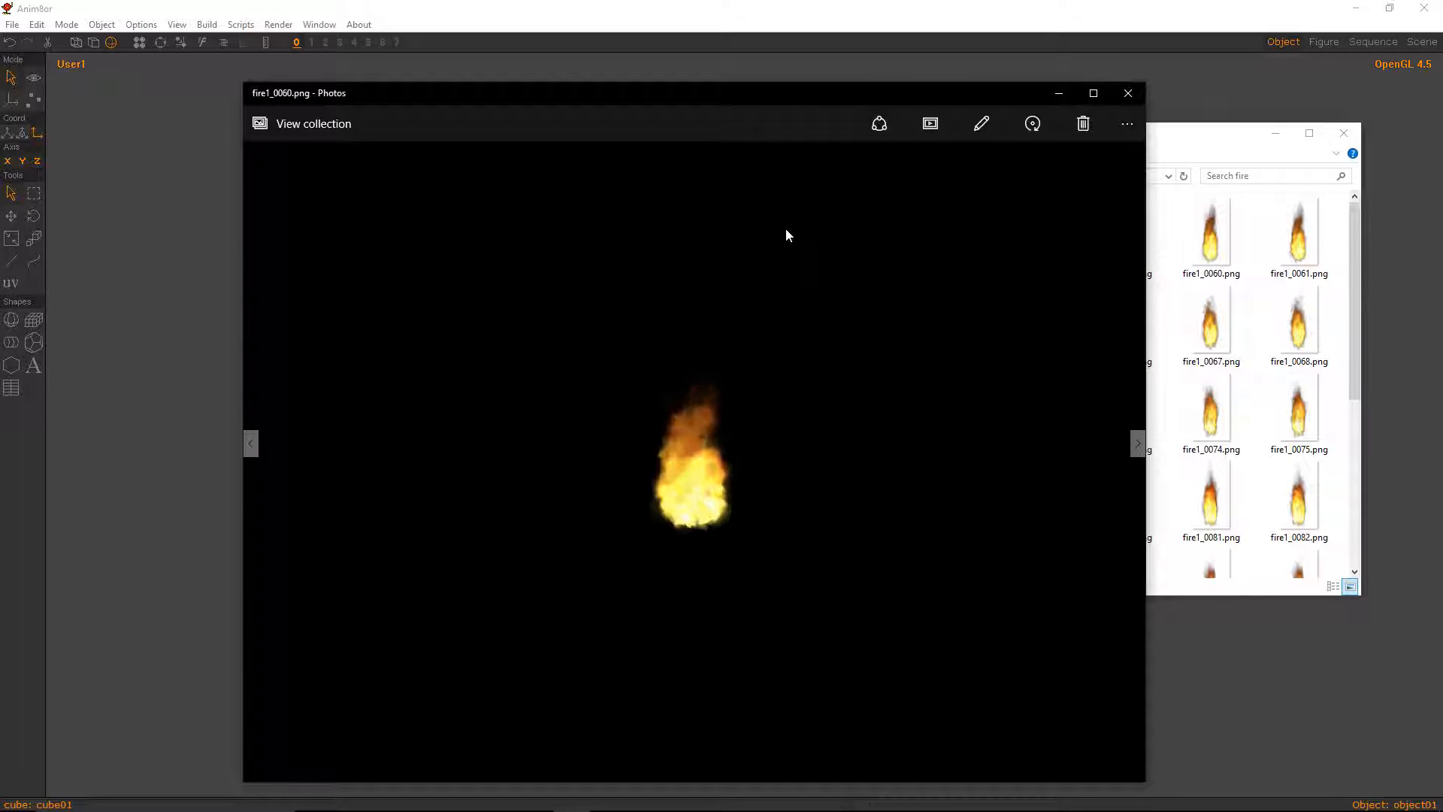
key(Right)
key(Right)
key(Right)
key(Right)
key(Right)
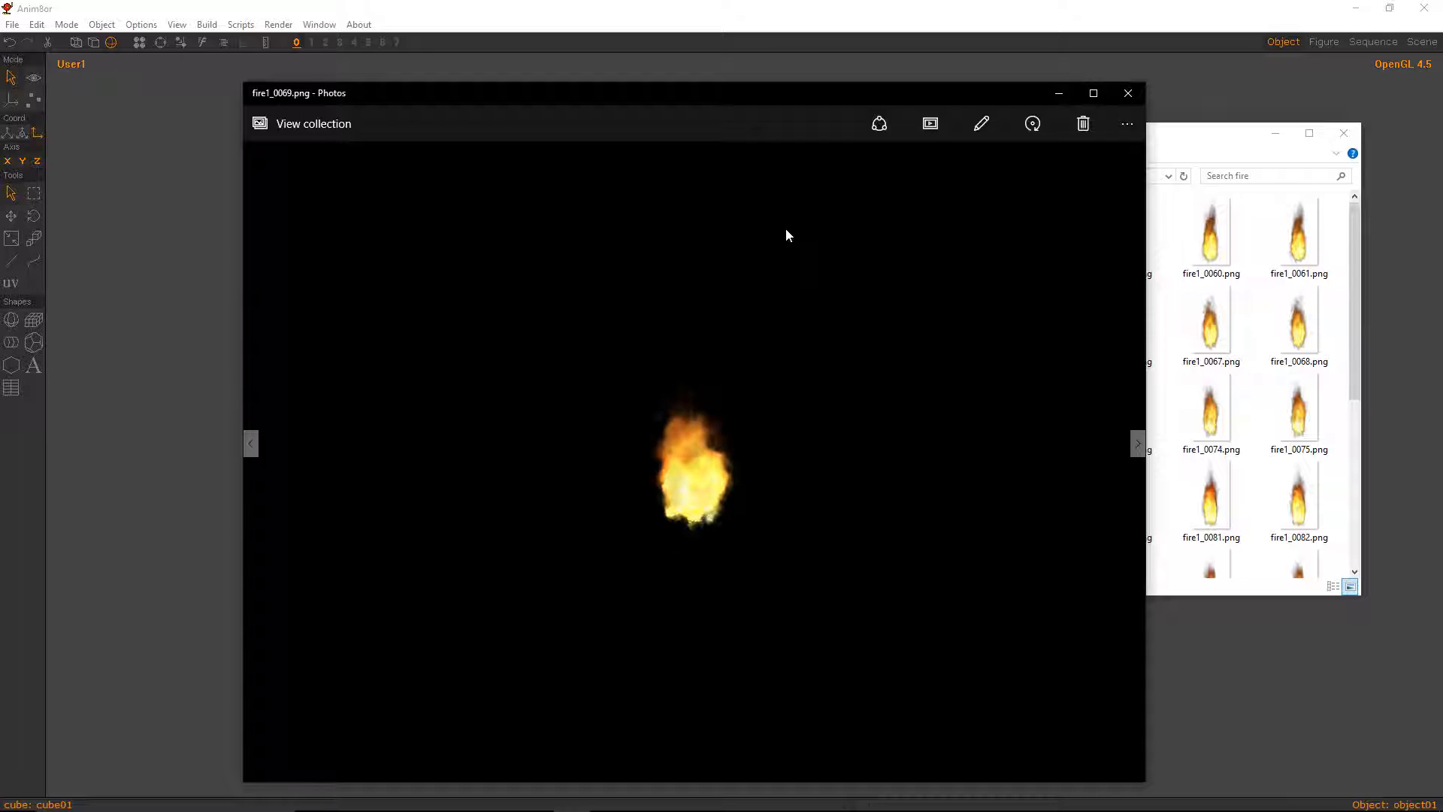
key(Left)
key(Right)
key(Right)
key(Right)
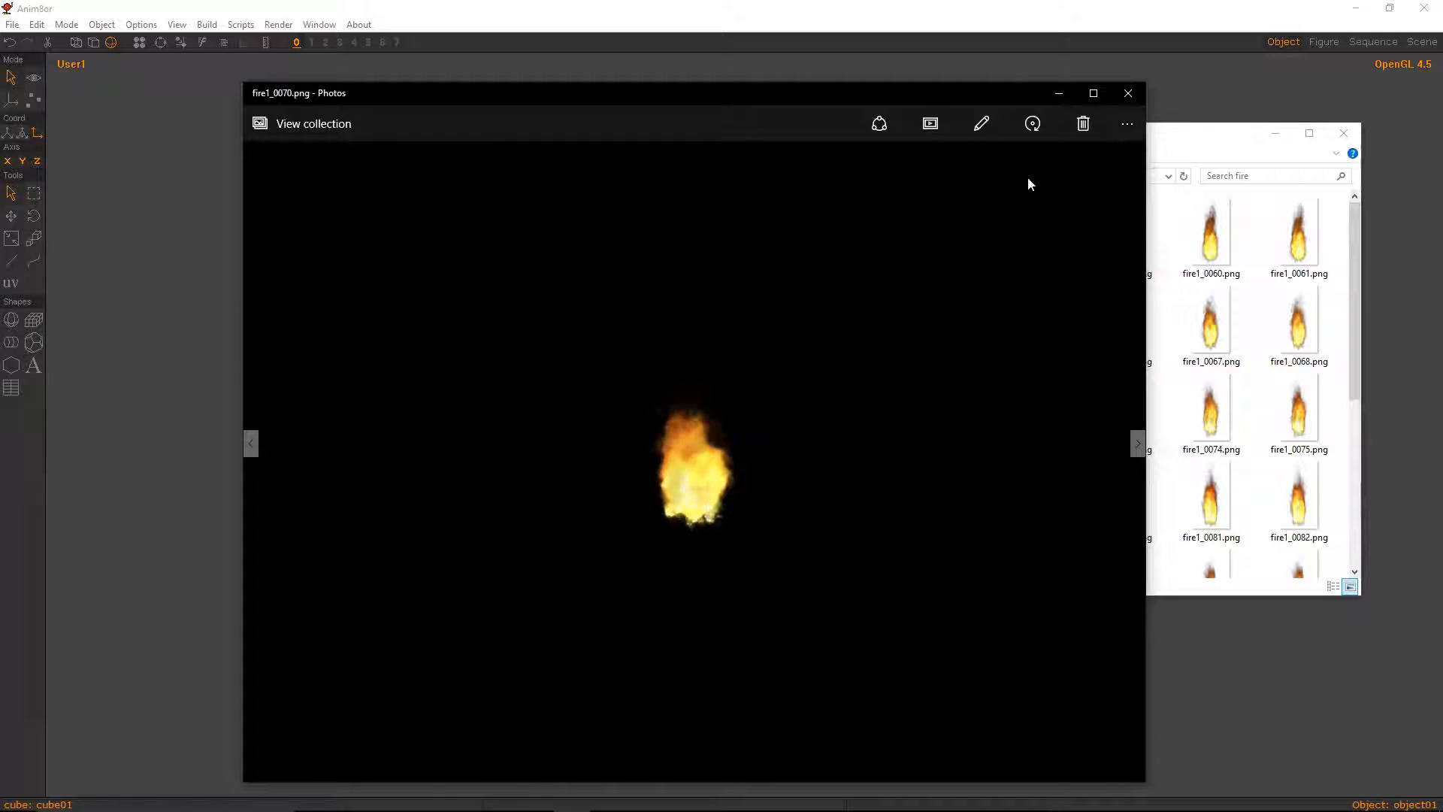
click(1125, 96)
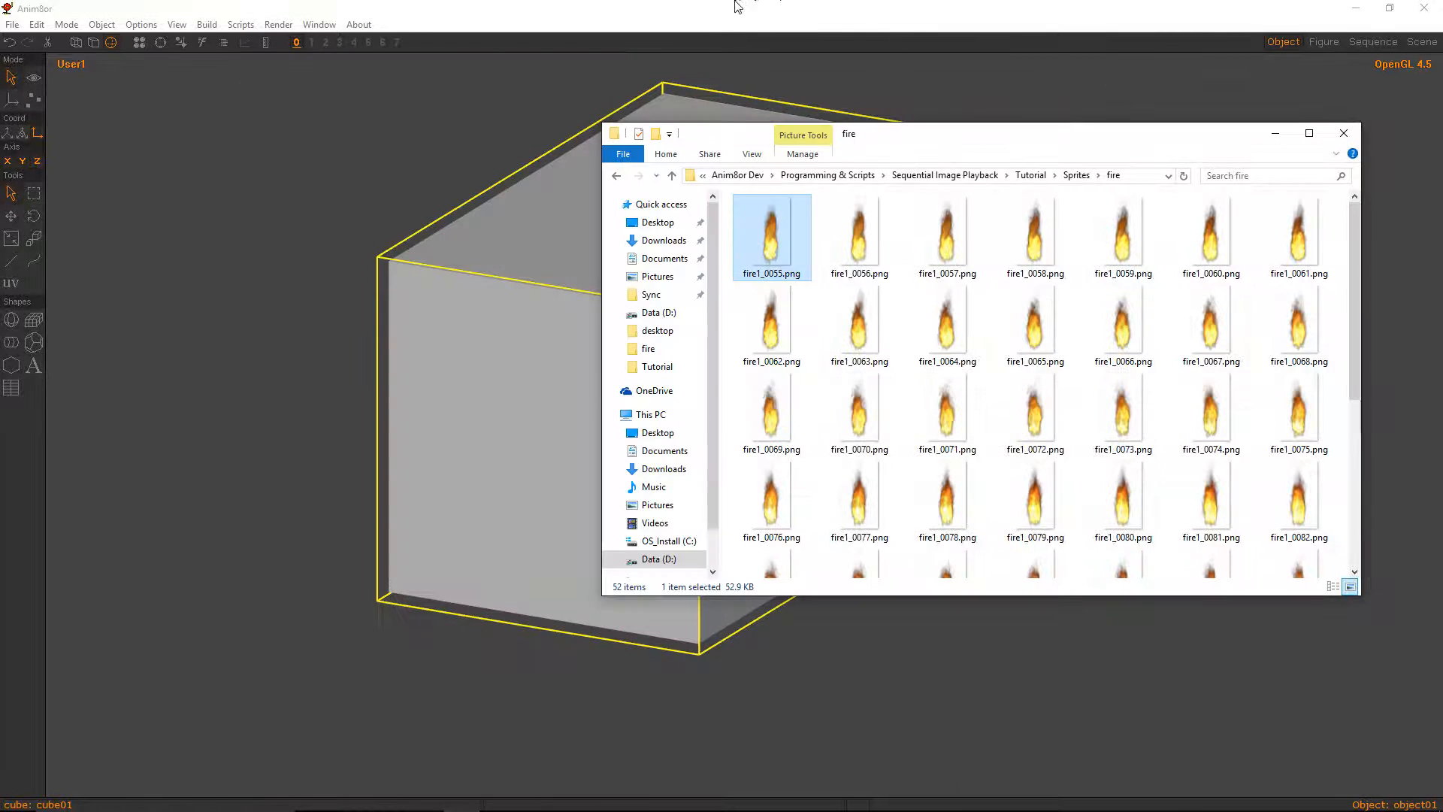
Convert the cube to an editable mesh
double_click(466, 399)
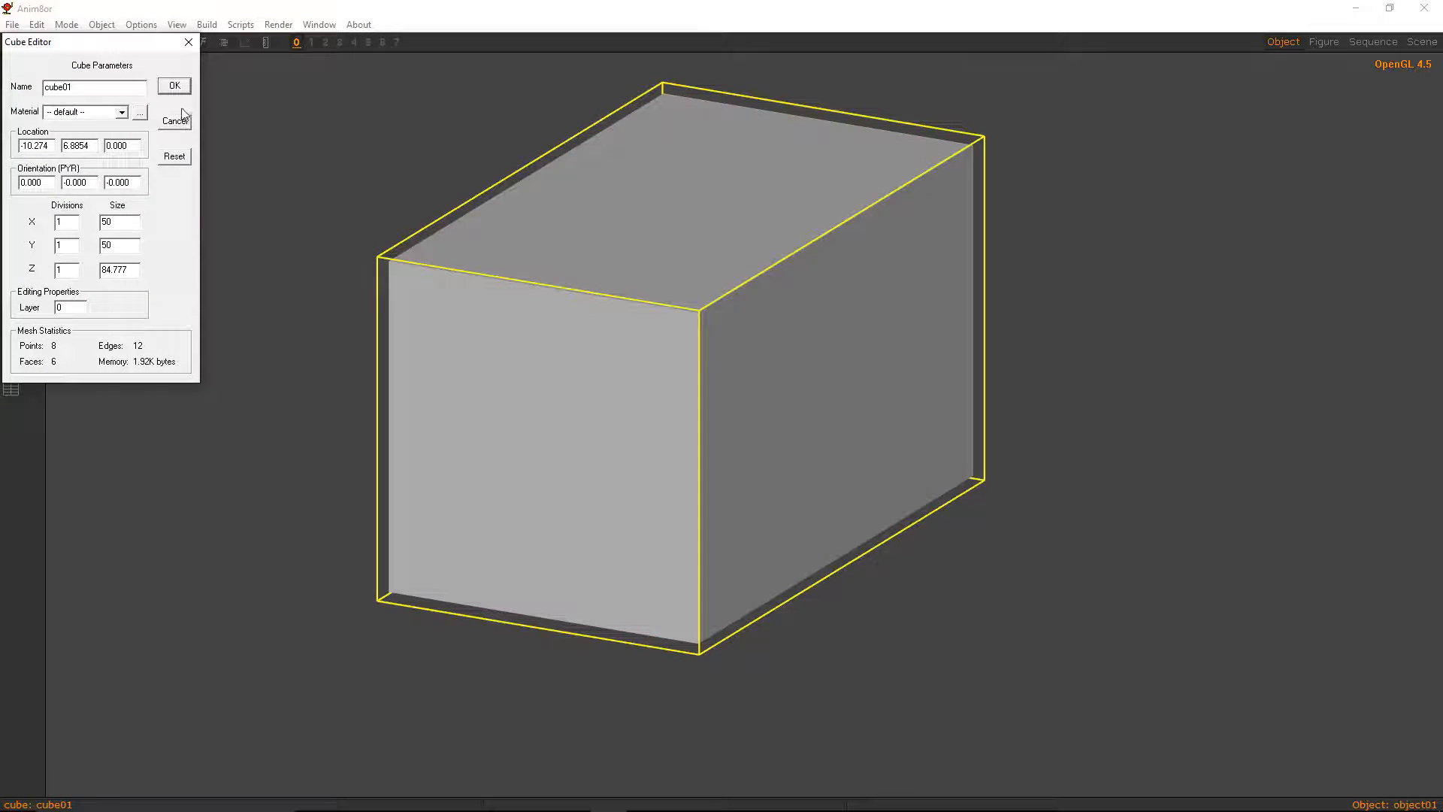
click(175, 86)
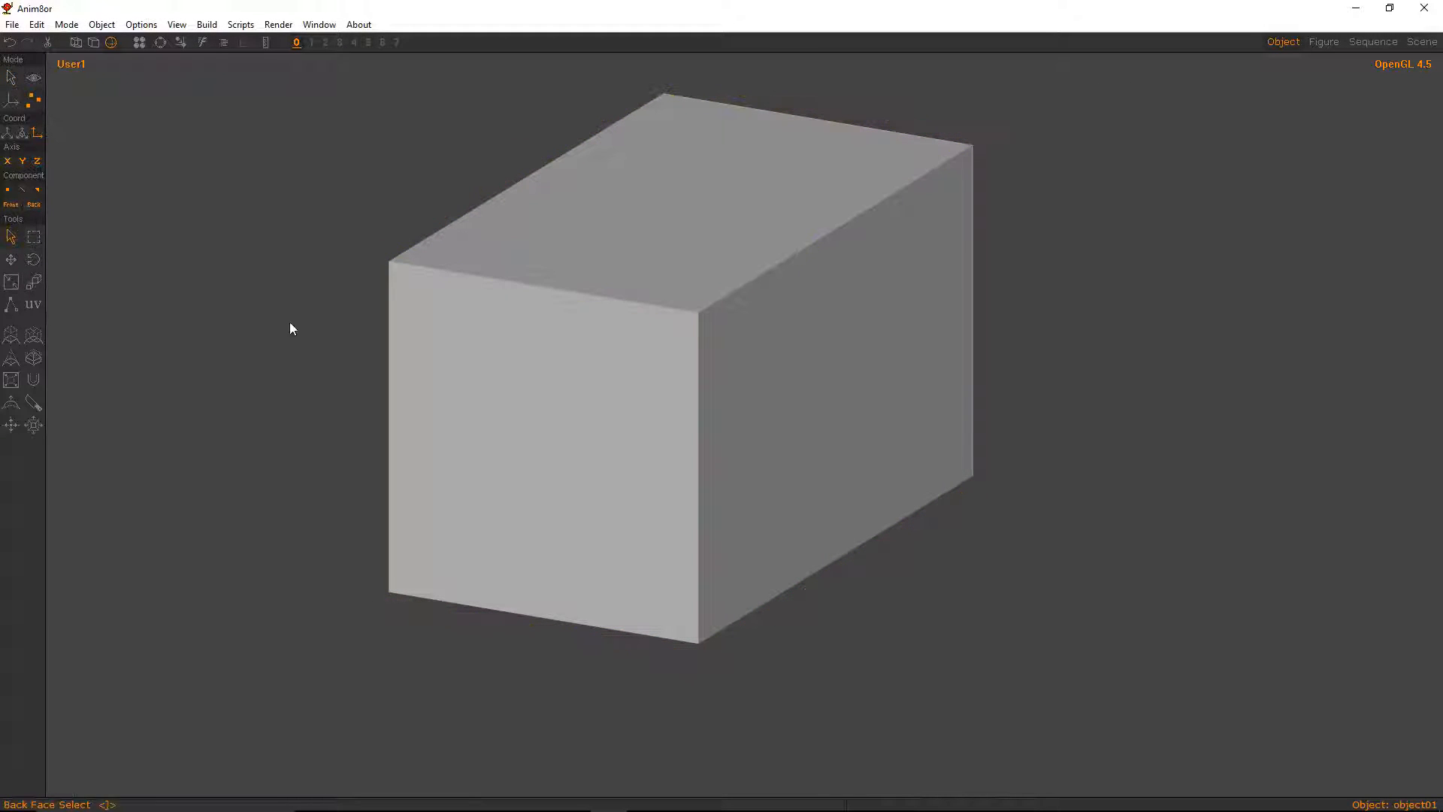
click(10, 80)
click(211, 24)
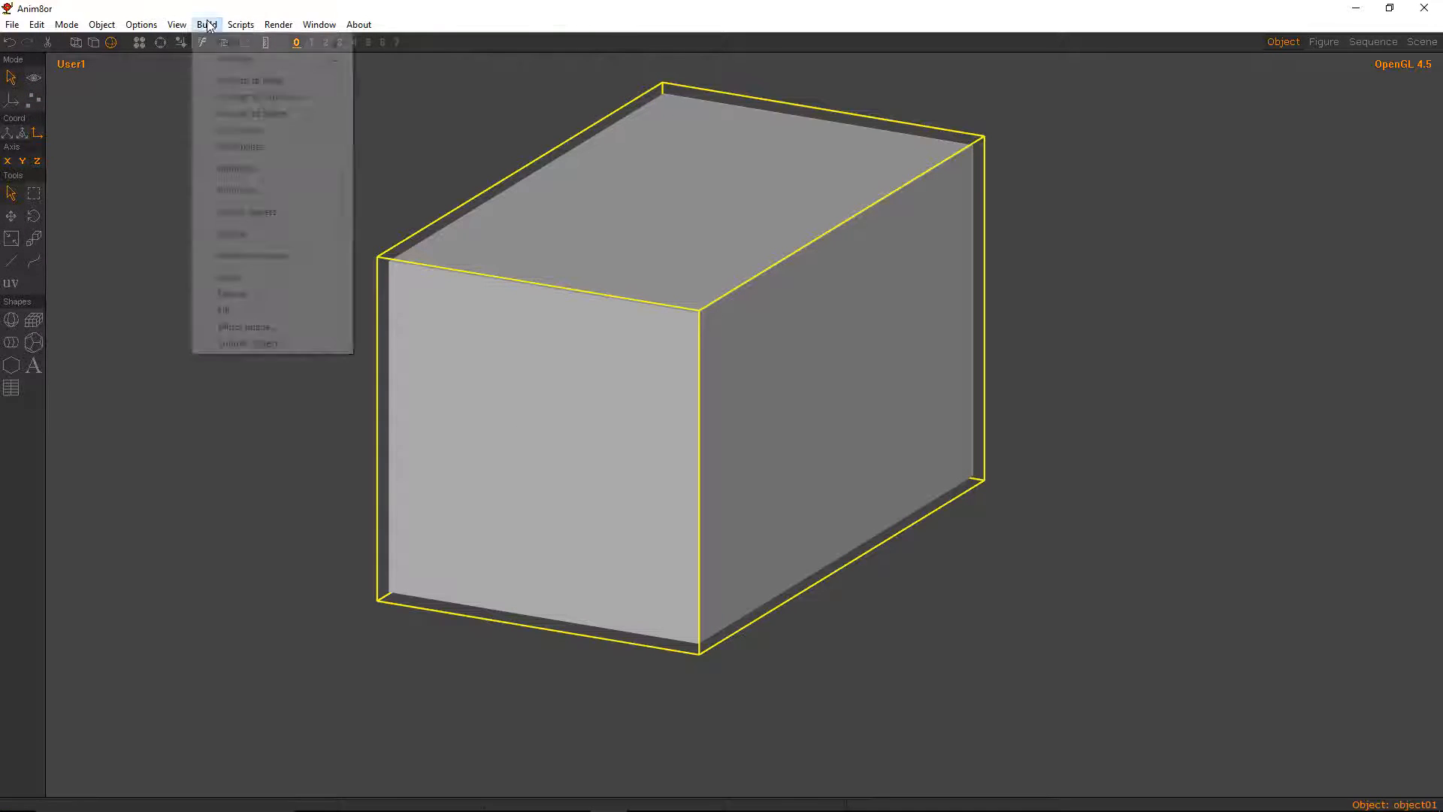
click(242, 82)
Detach the mesh's front face and delete the rest of the cube, keeping only that flat square
click(33, 99)
click(461, 406)
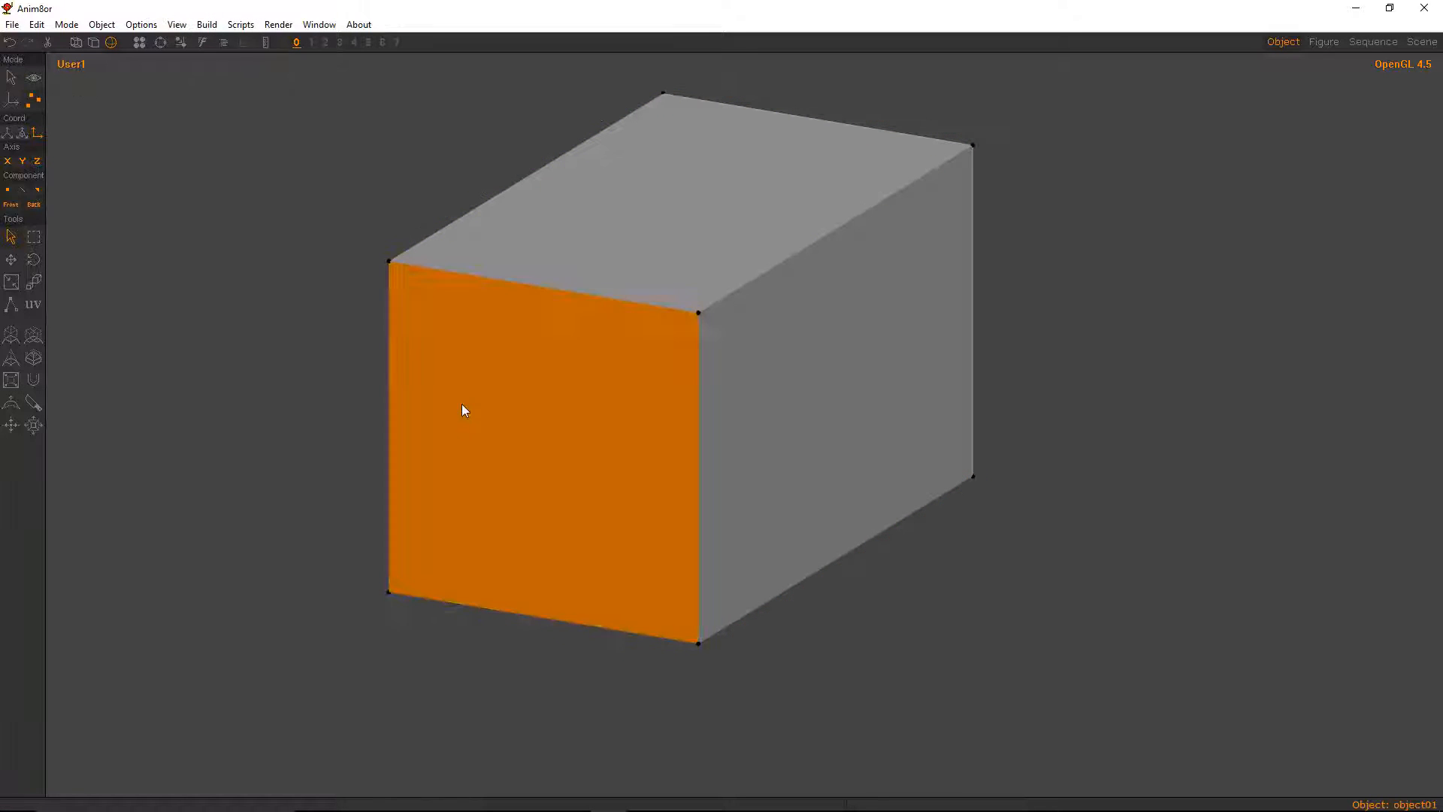
click(10, 78)
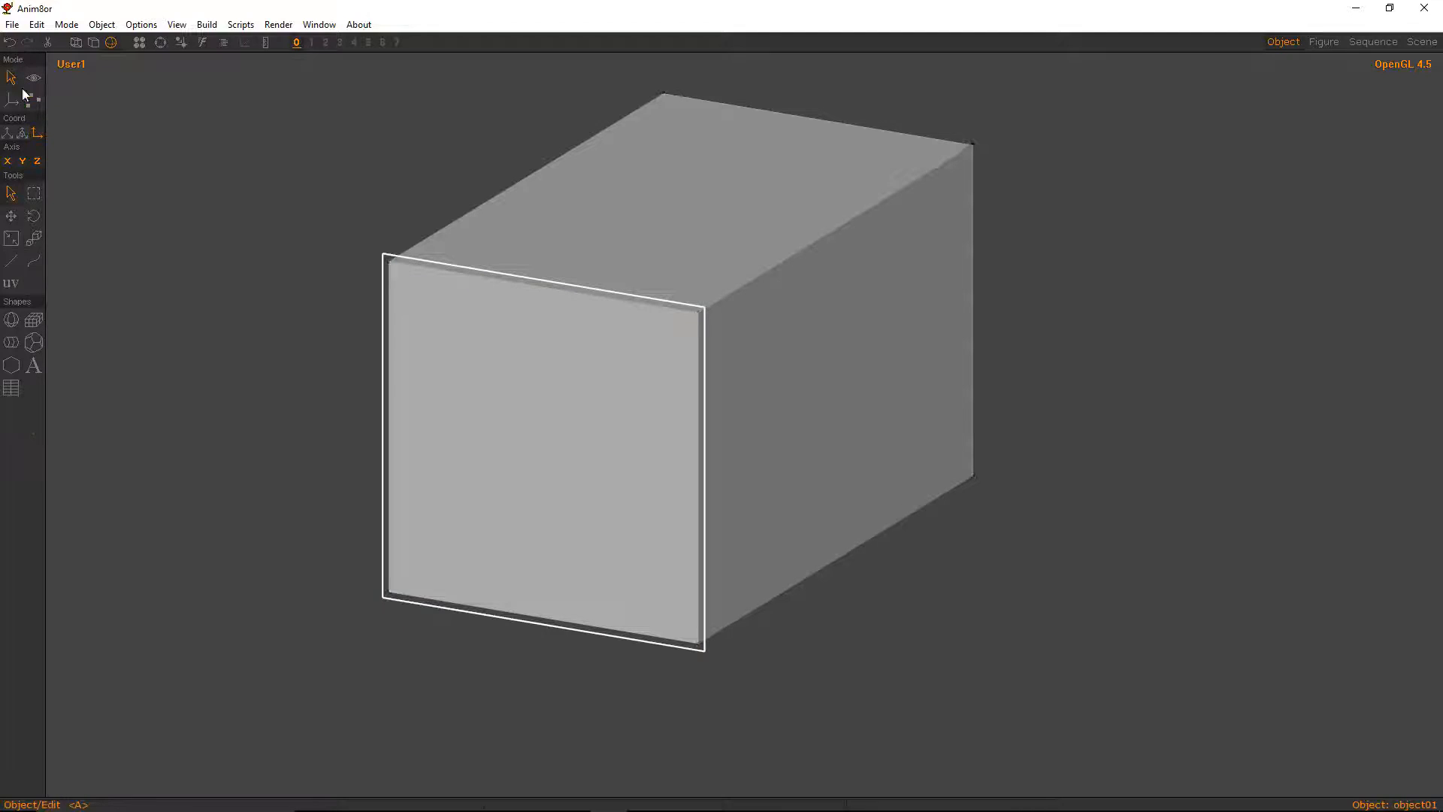
key(Delete)
click(506, 311)
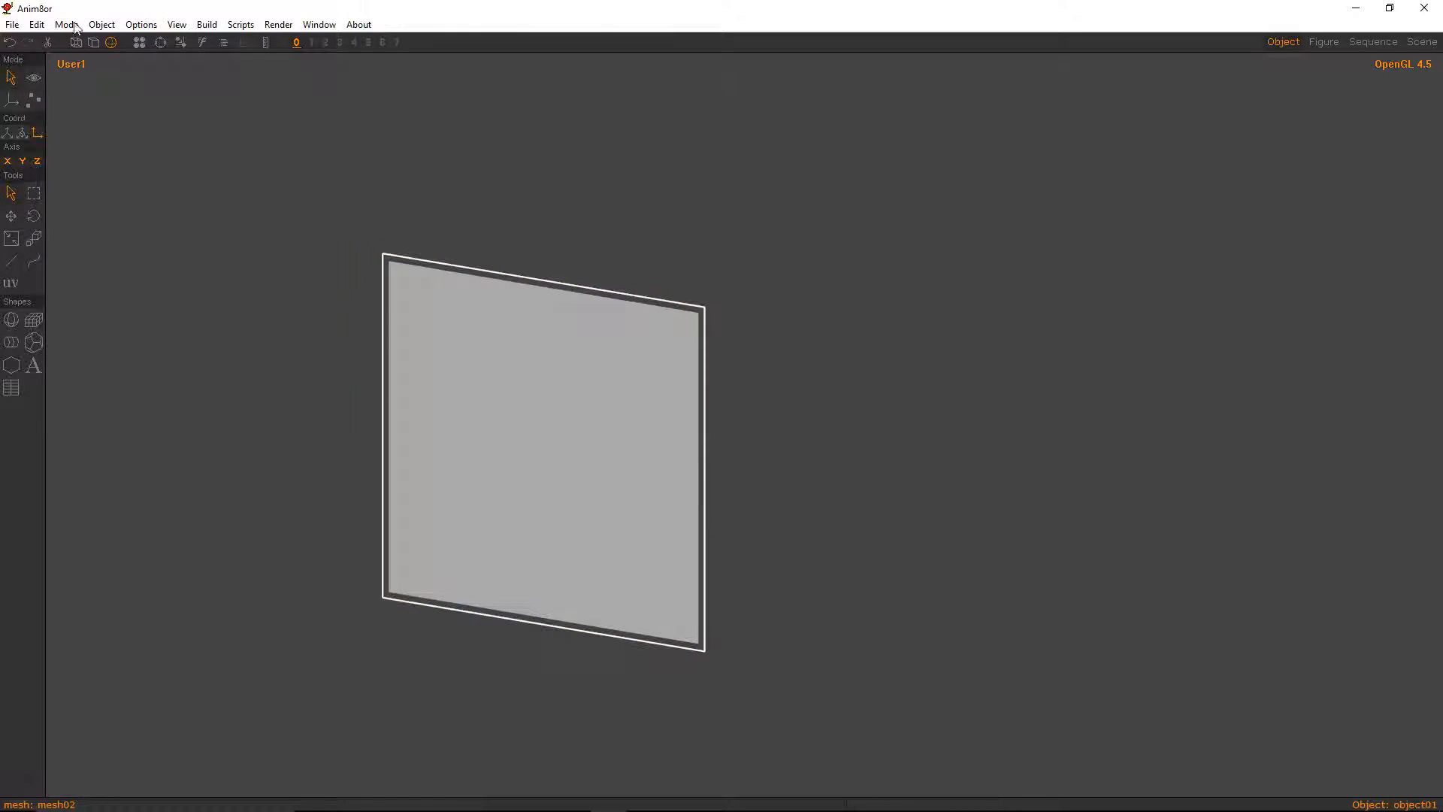
Center the square plane on the origin
click(38, 24)
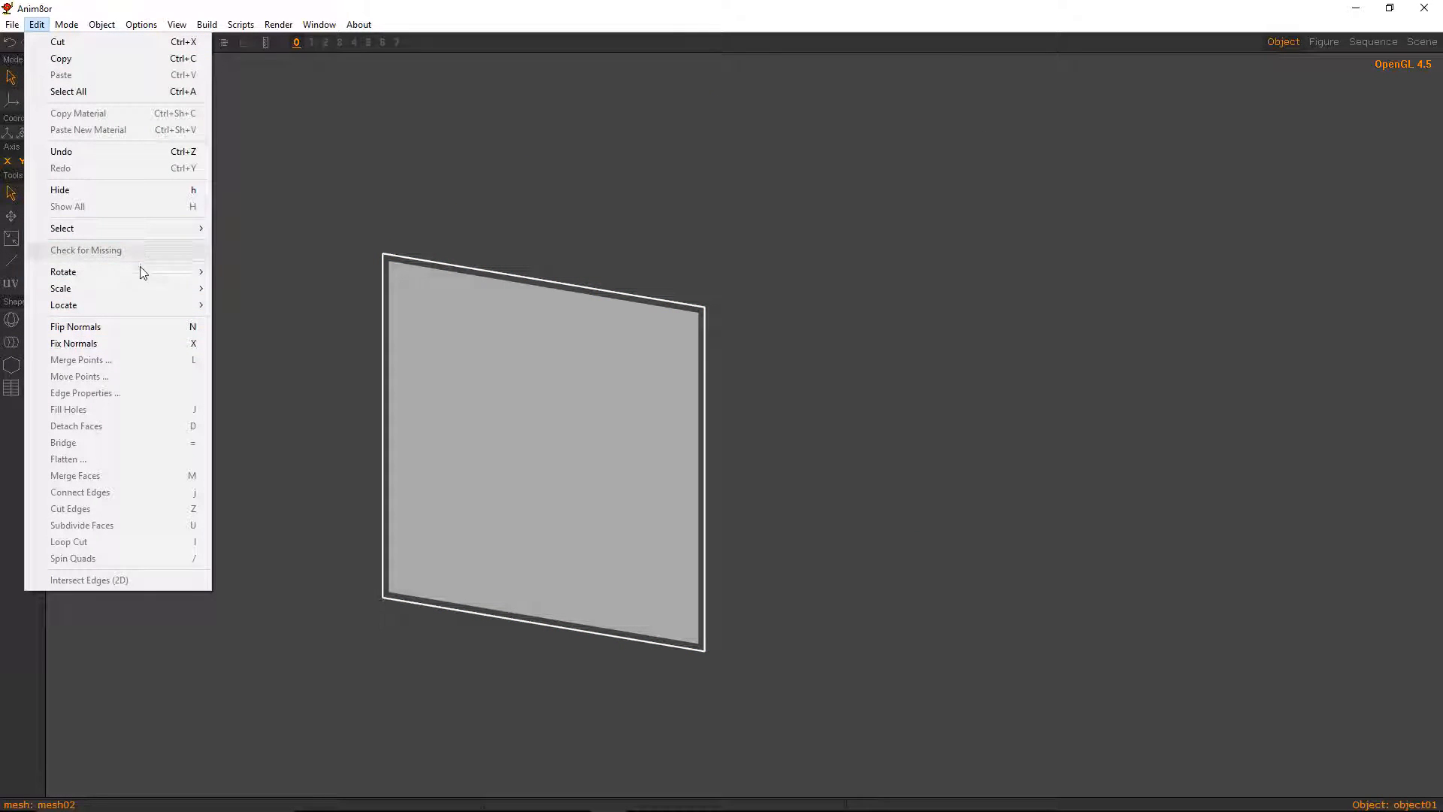
mouse_move(144, 304)
click(300, 321)
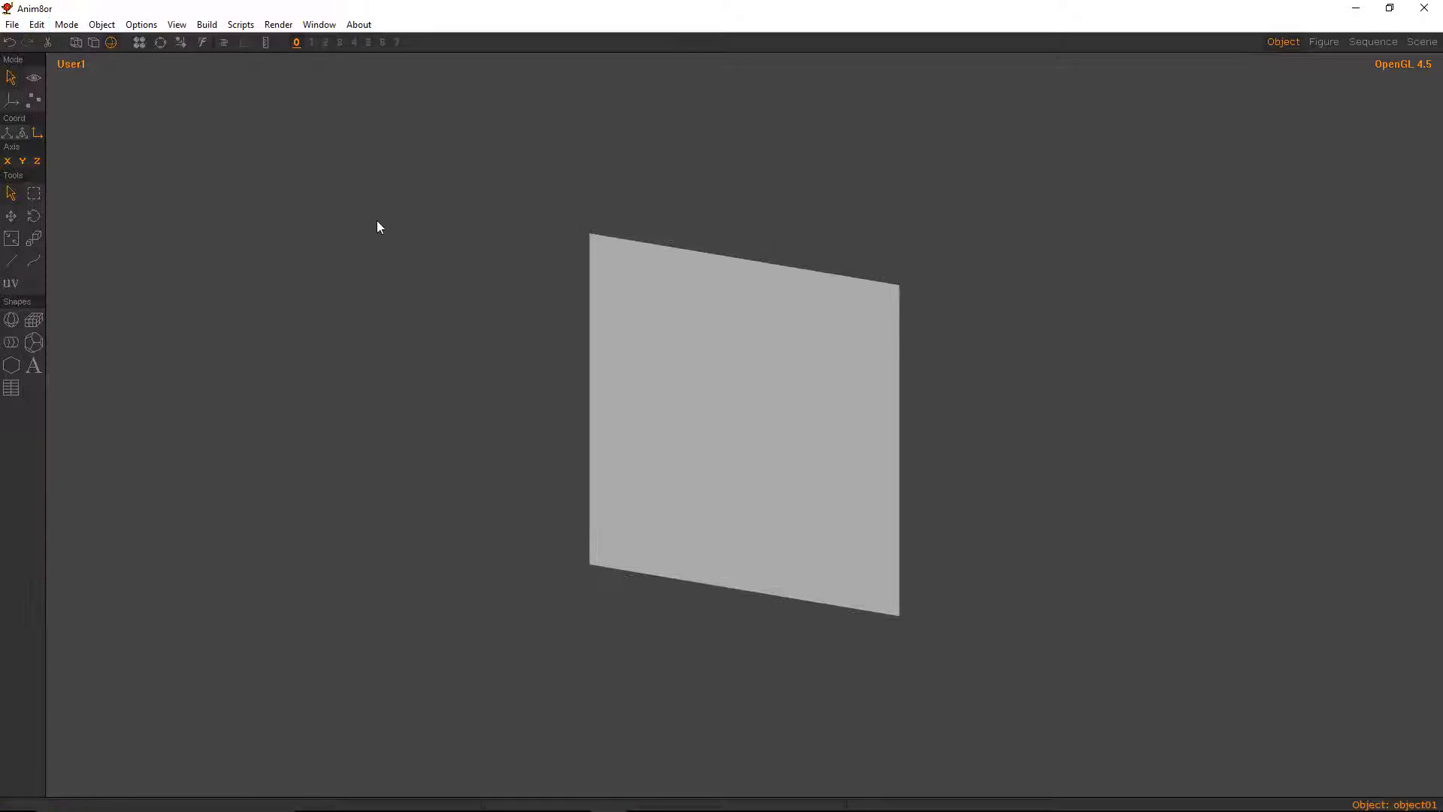
drag(678, 396, 775, 353)
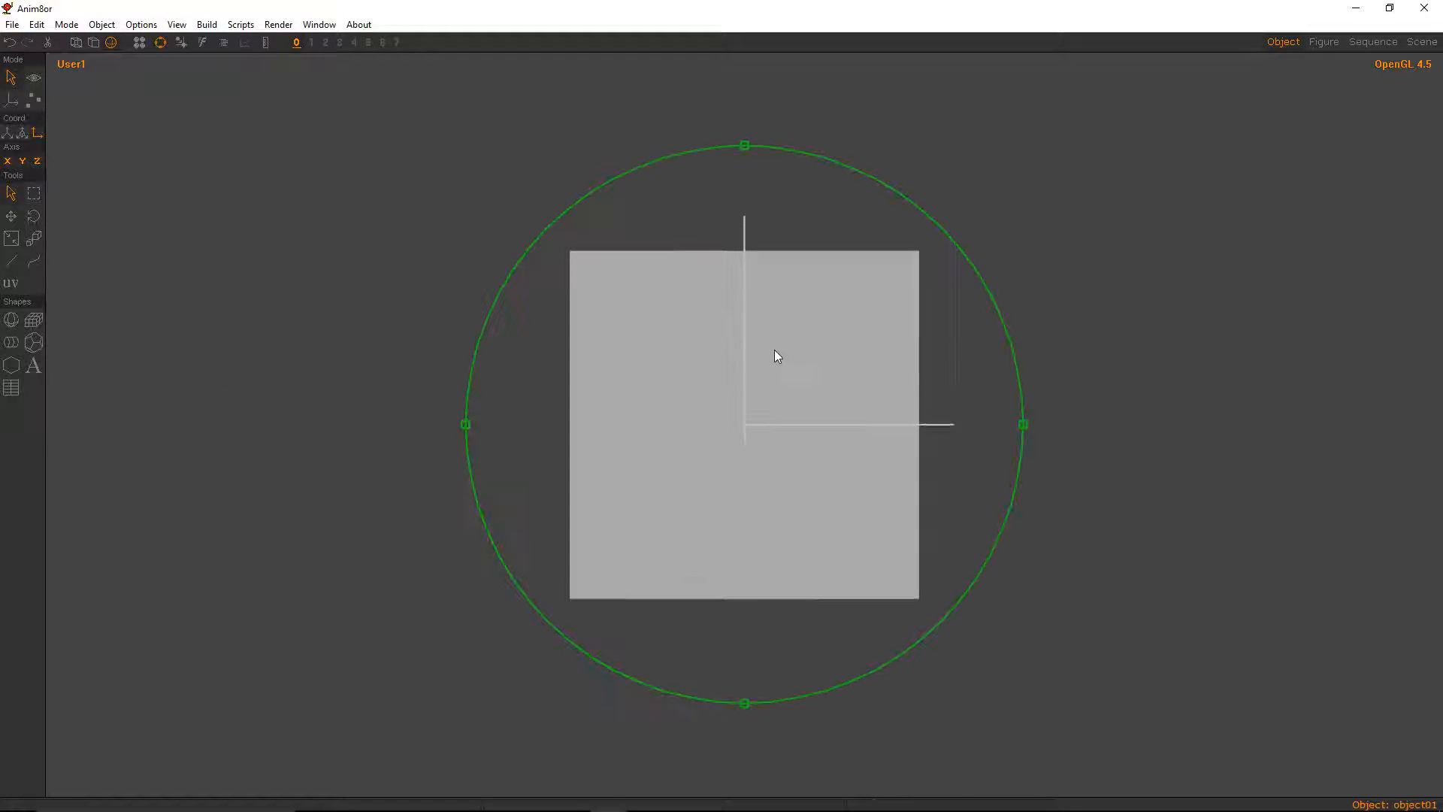
Create a new object material and name it fire
click(139, 42)
click(73, 114)
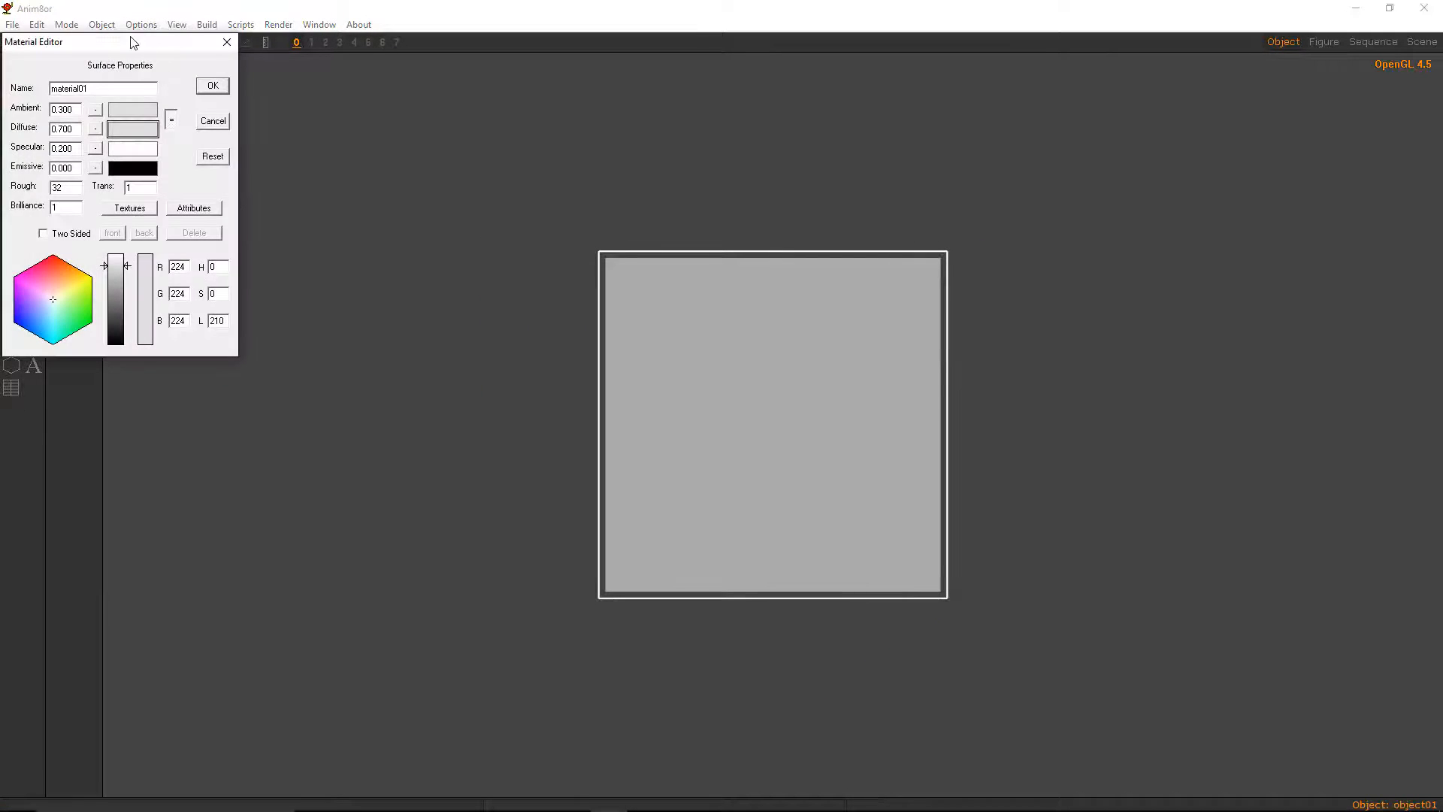
drag(132, 42, 371, 226)
double_click(340, 275)
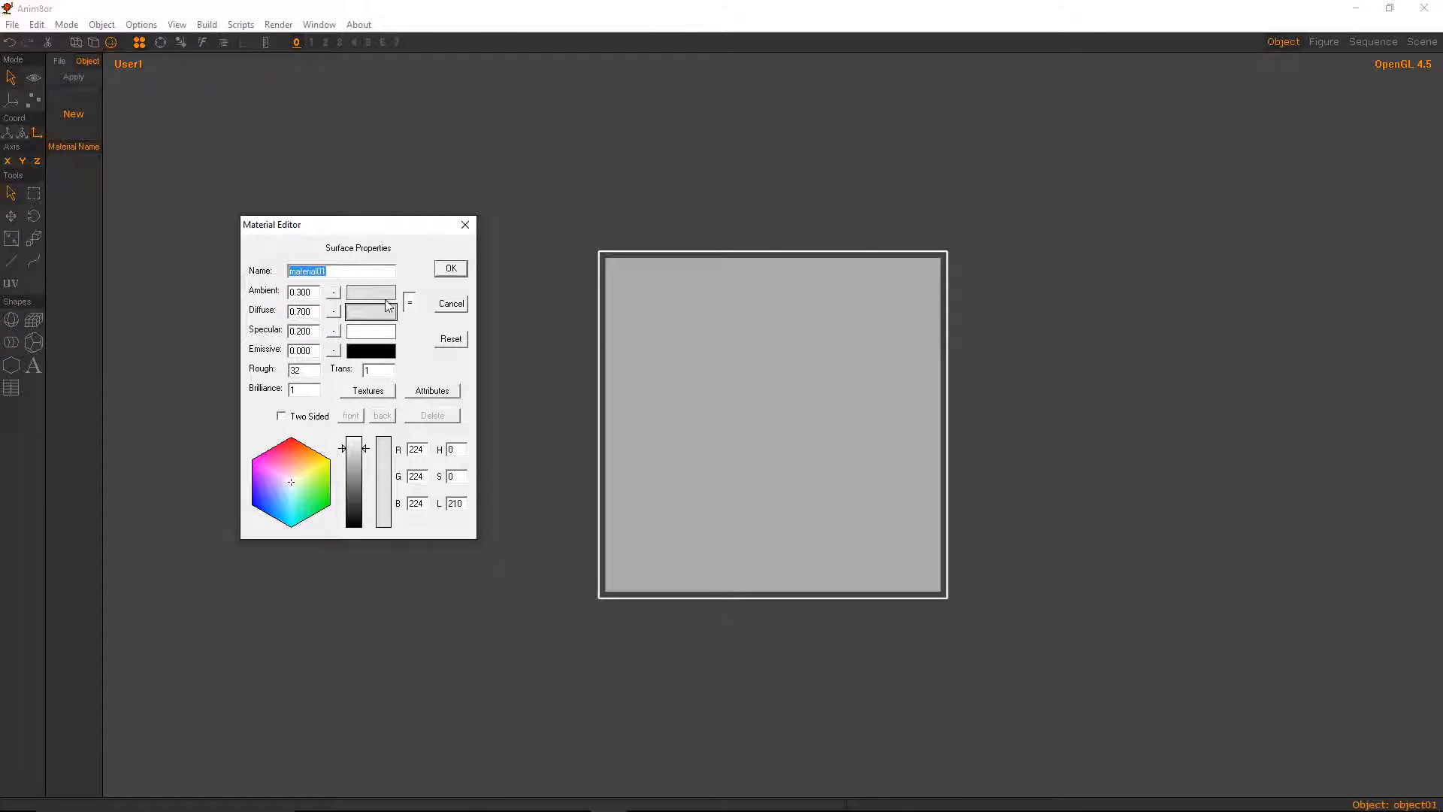
text(fire)
Load fire1_0055.png from the Sprites\fire folder as a texture for the material's Diffuse channel
click(379, 394)
click(162, 120)
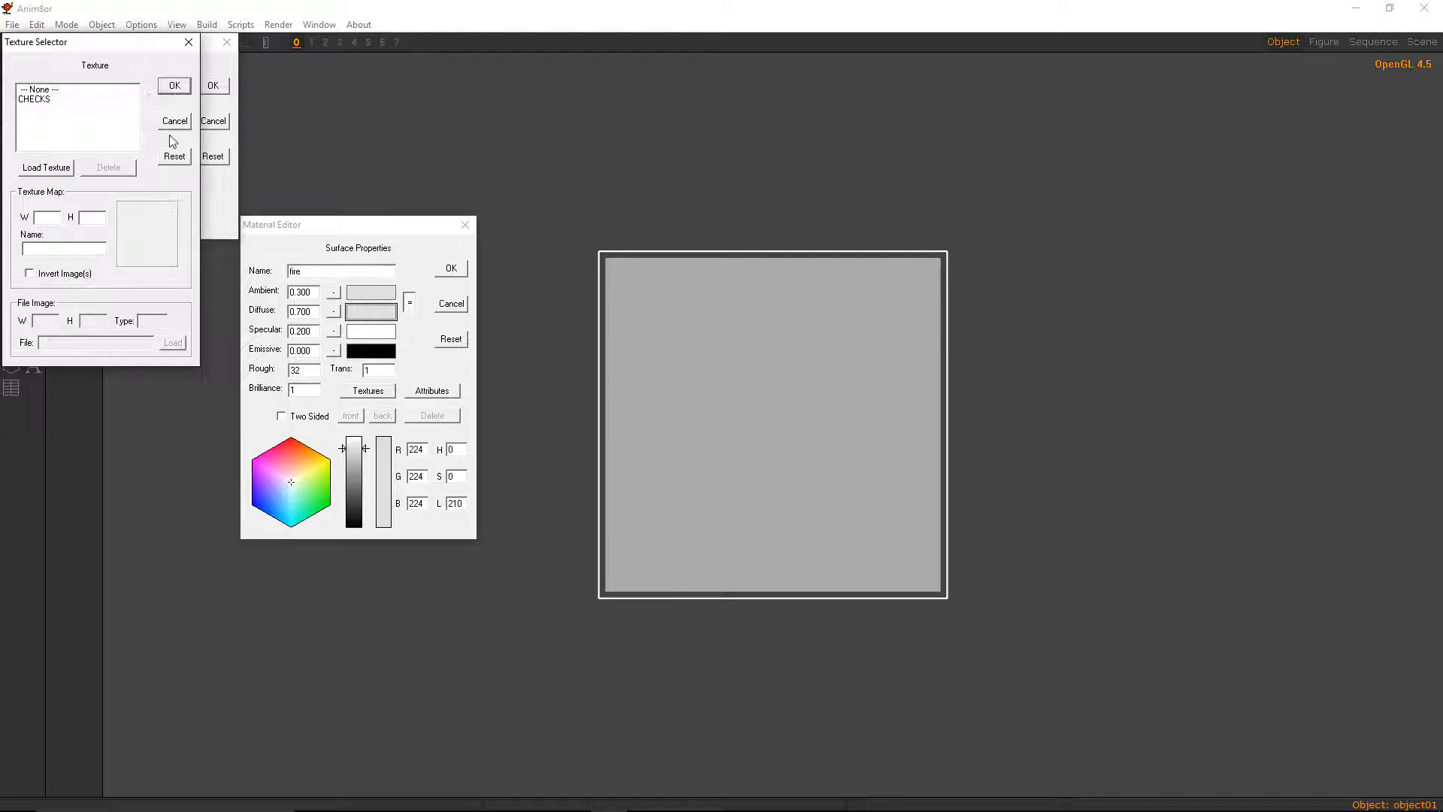
drag(85, 52, 459, 204)
click(421, 317)
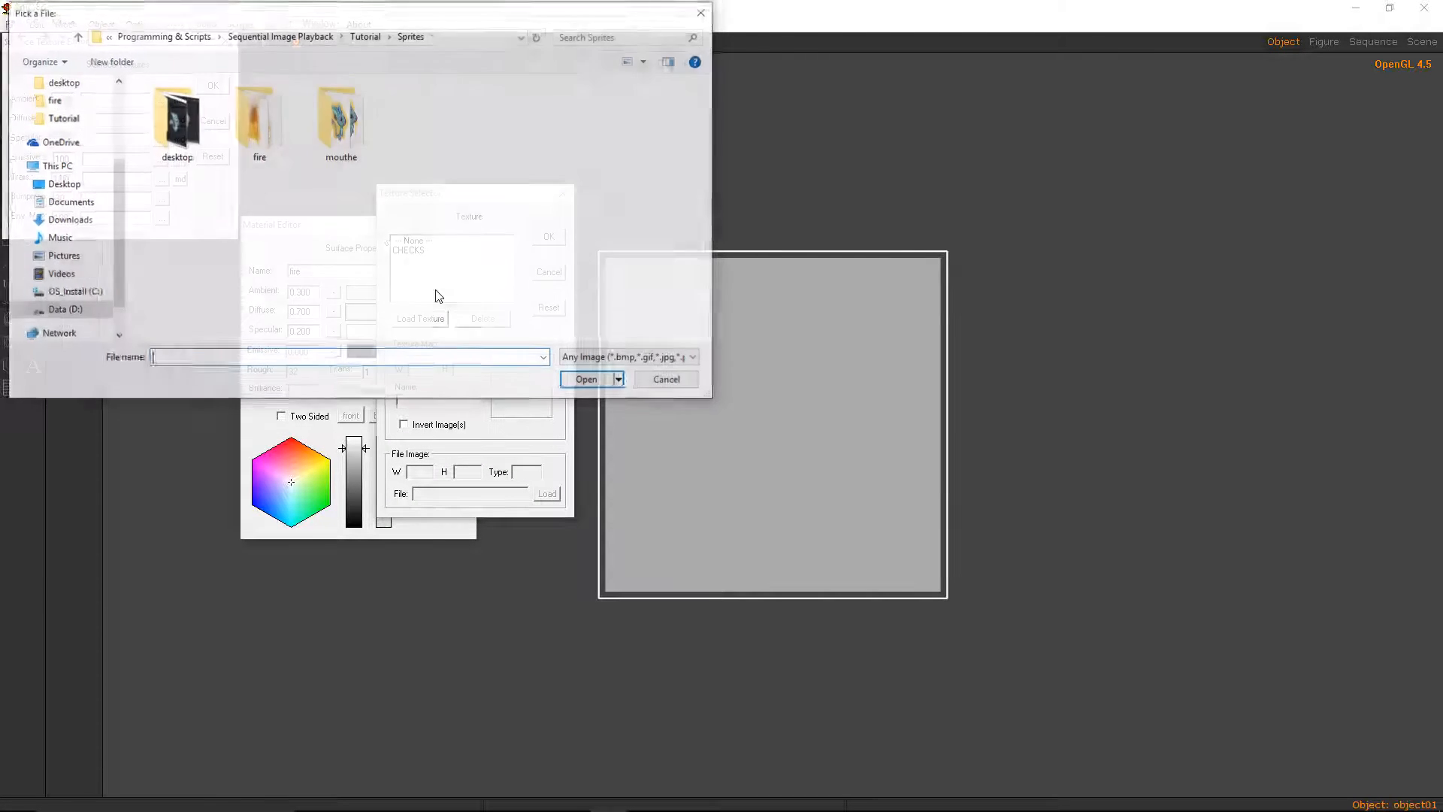
double_click(263, 127)
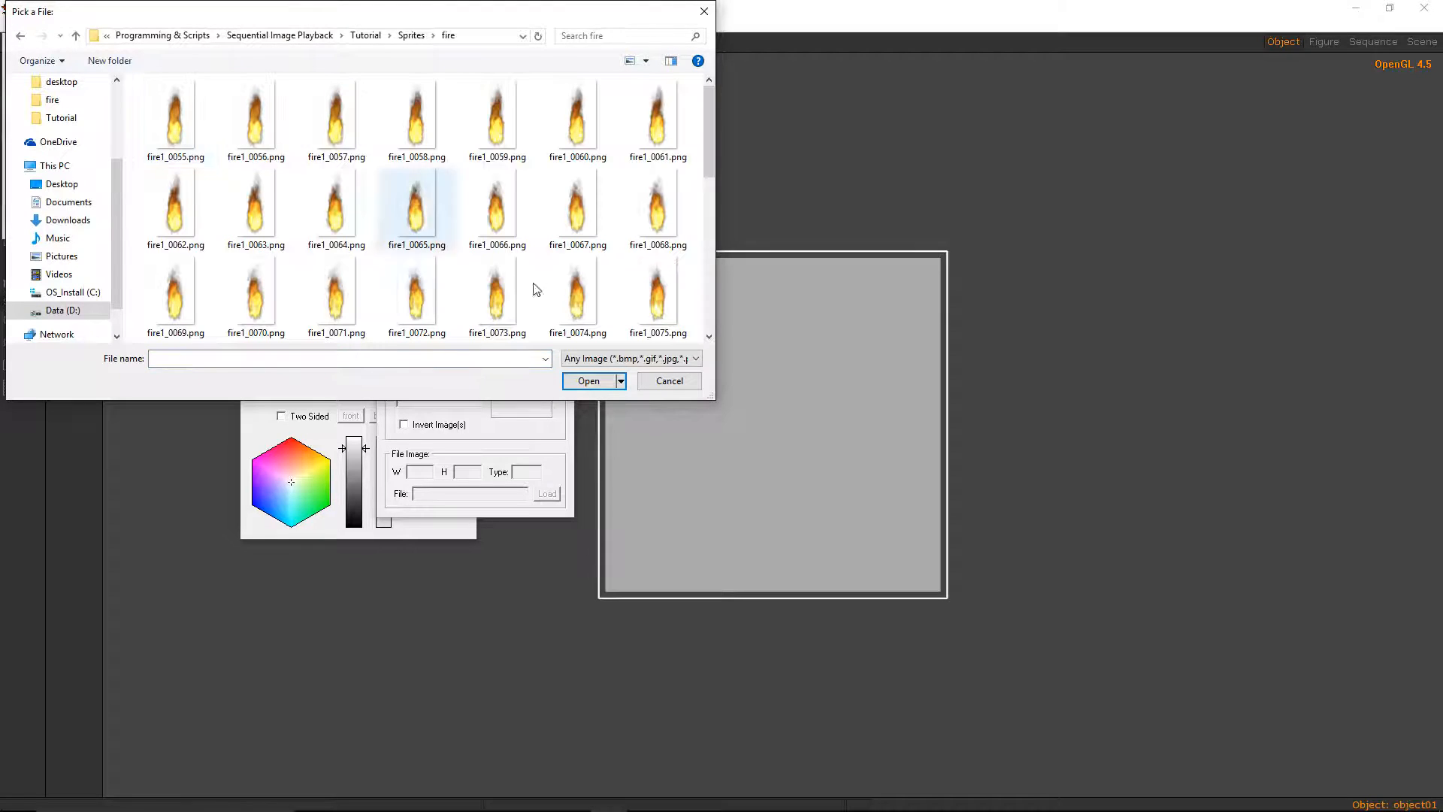
double_click(181, 132)
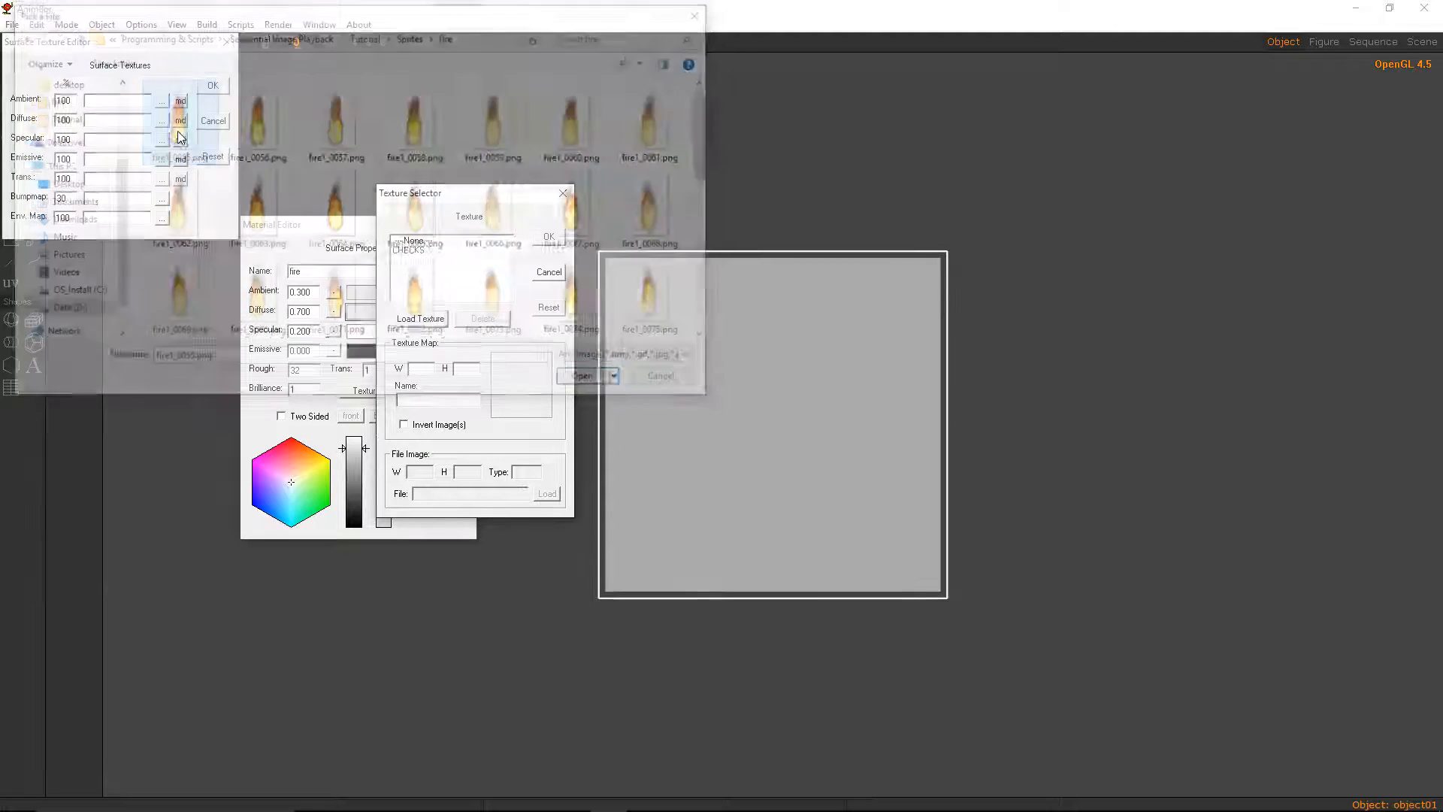
click(394, 260)
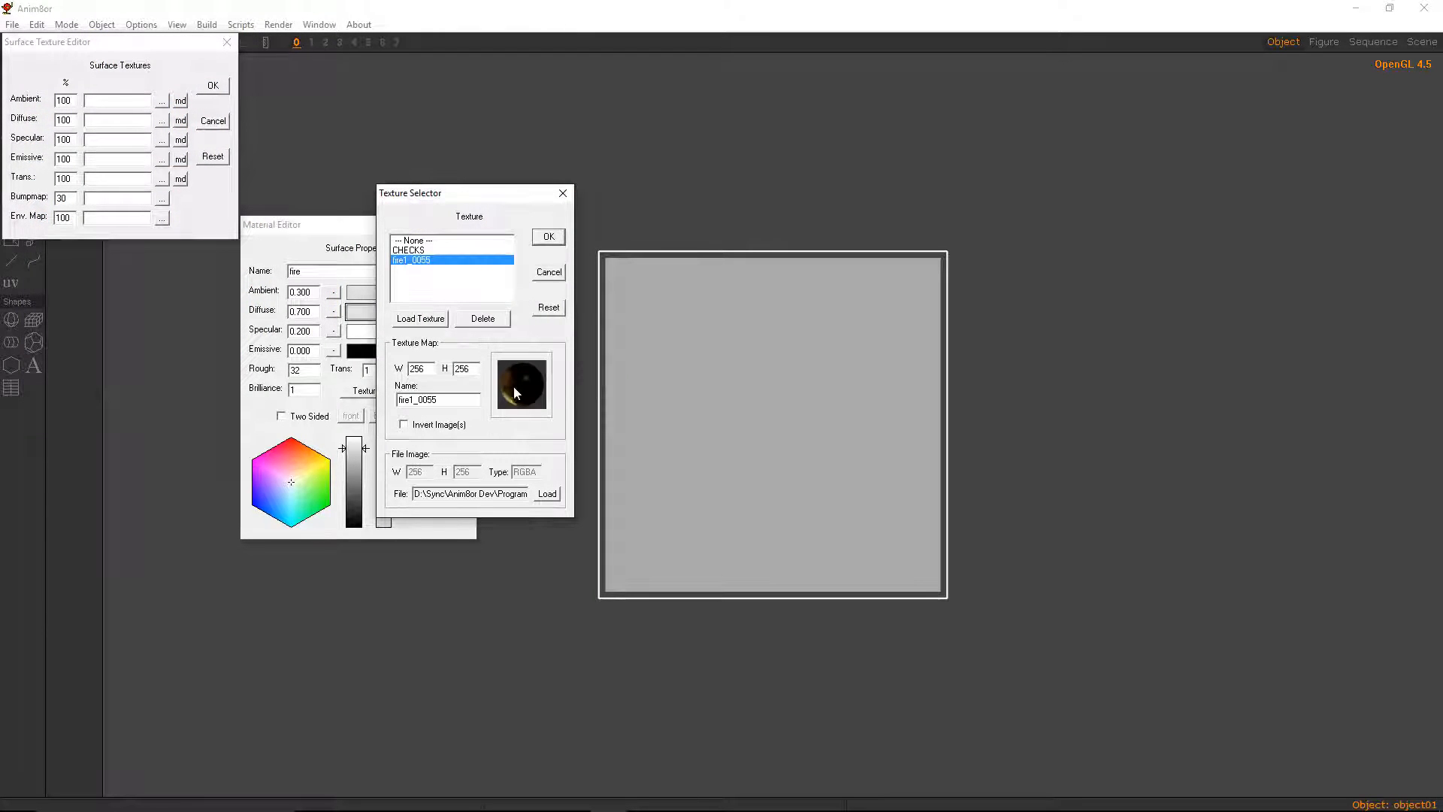
Shorten the loaded texture's name to fire1 and apply it to the Diffuse channel
drag(455, 197, 482, 328)
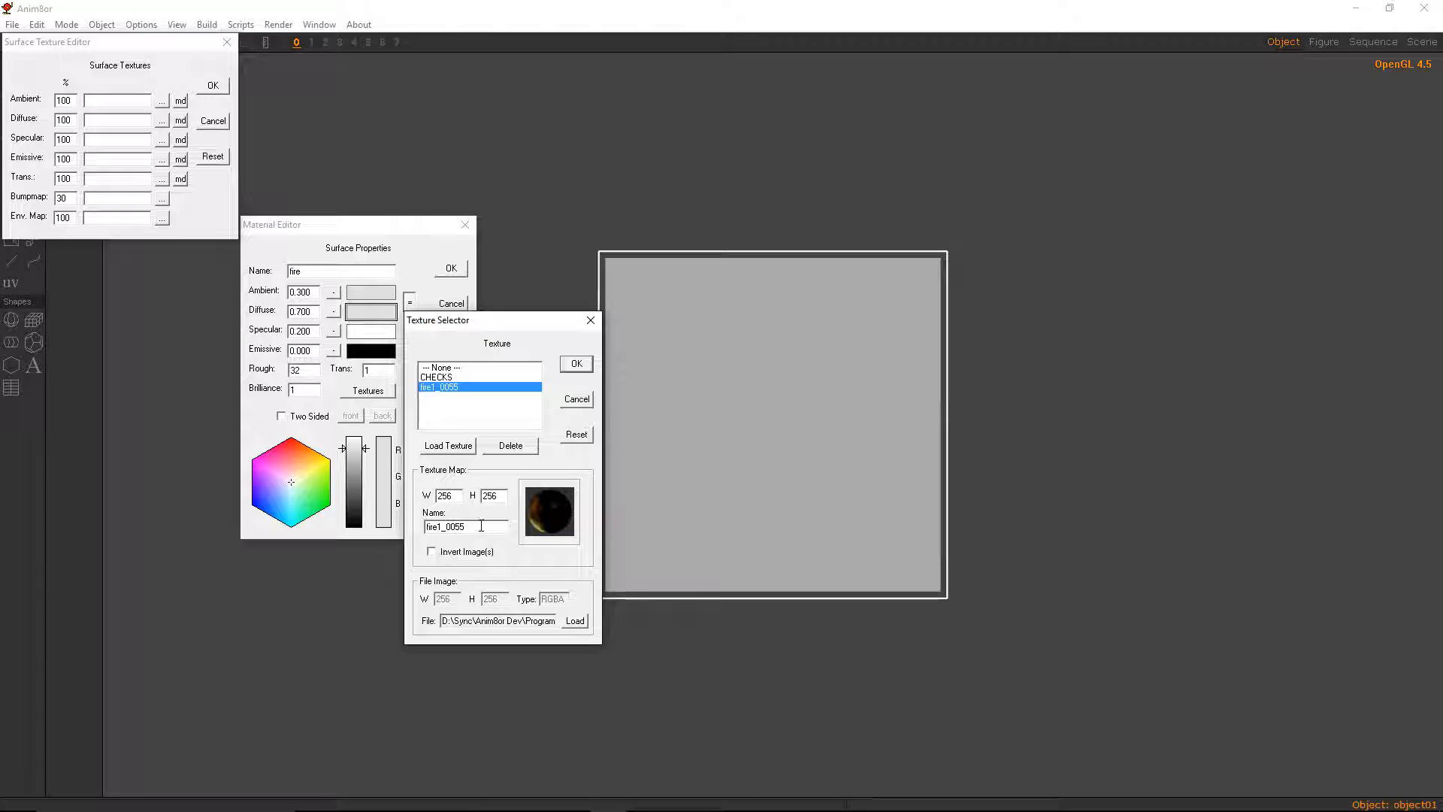
drag(475, 527, 461, 528)
key(BackSpace)
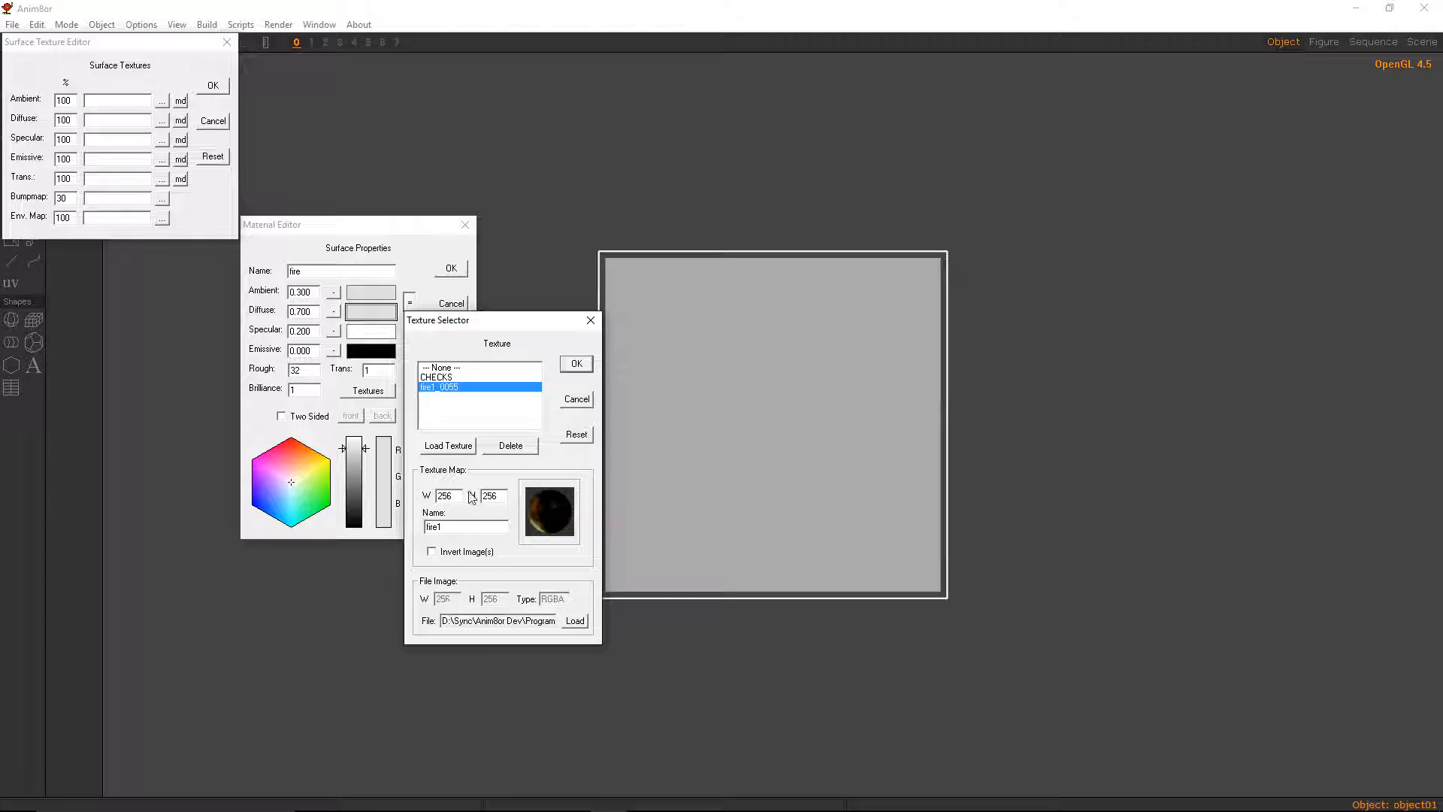
drag(461, 621, 712, 630)
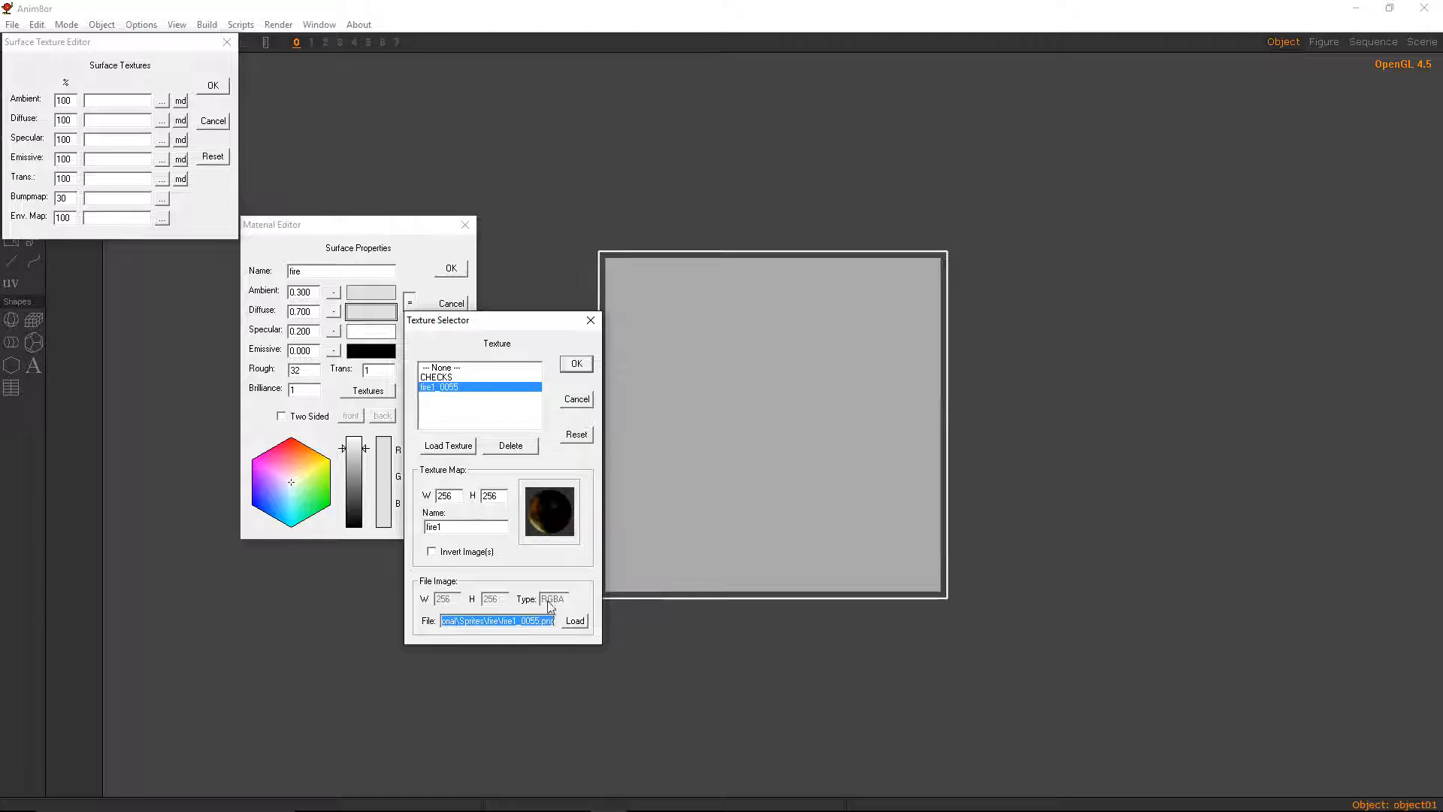
click(483, 526)
click(588, 364)
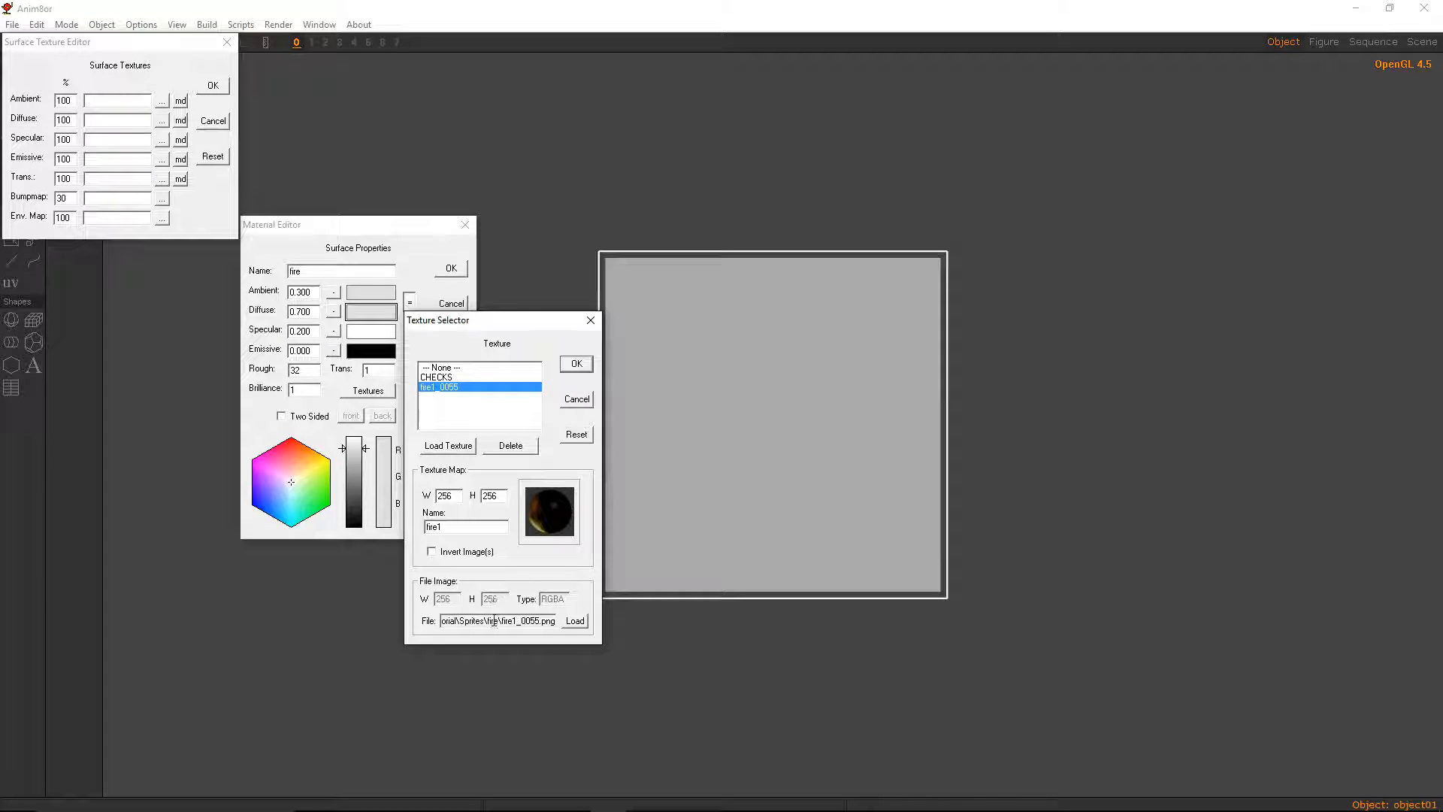
drag(500, 621, 557, 623)
drag(478, 528, 418, 527)
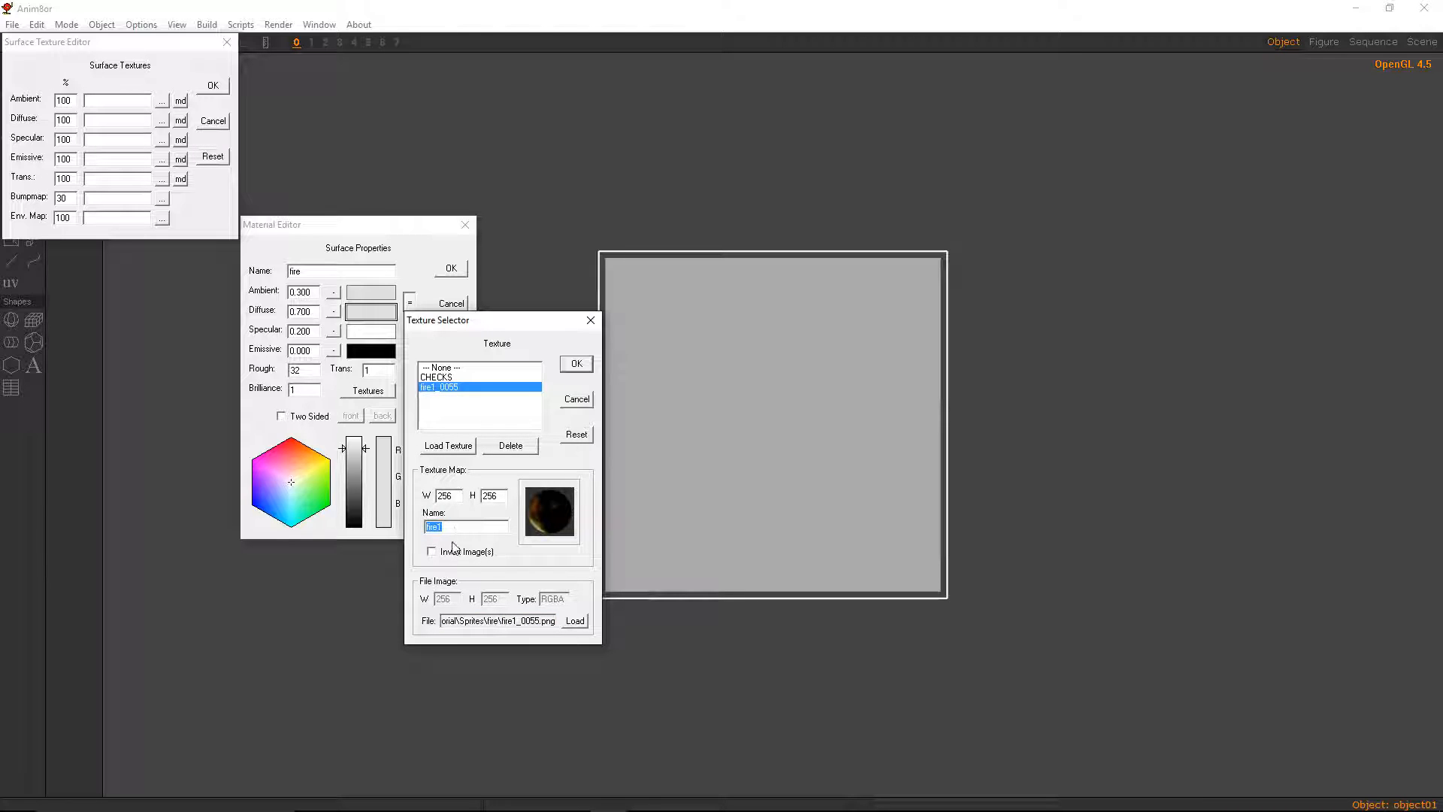
click(508, 527)
drag(481, 527, 411, 530)
click(573, 363)
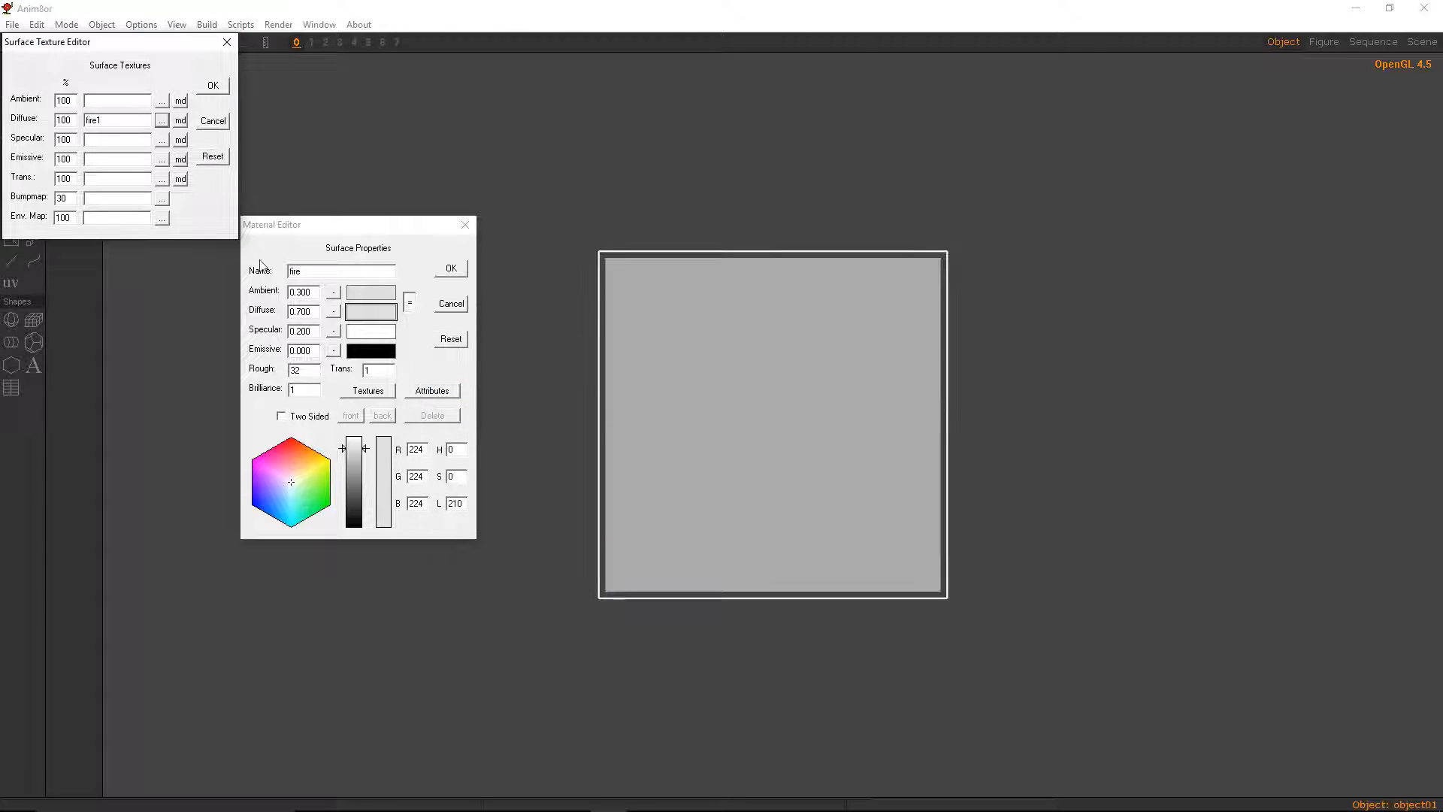
Assign the fire1 texture to the Ambient channel and set the Diffuse texture's alpha mode to Final
click(161, 101)
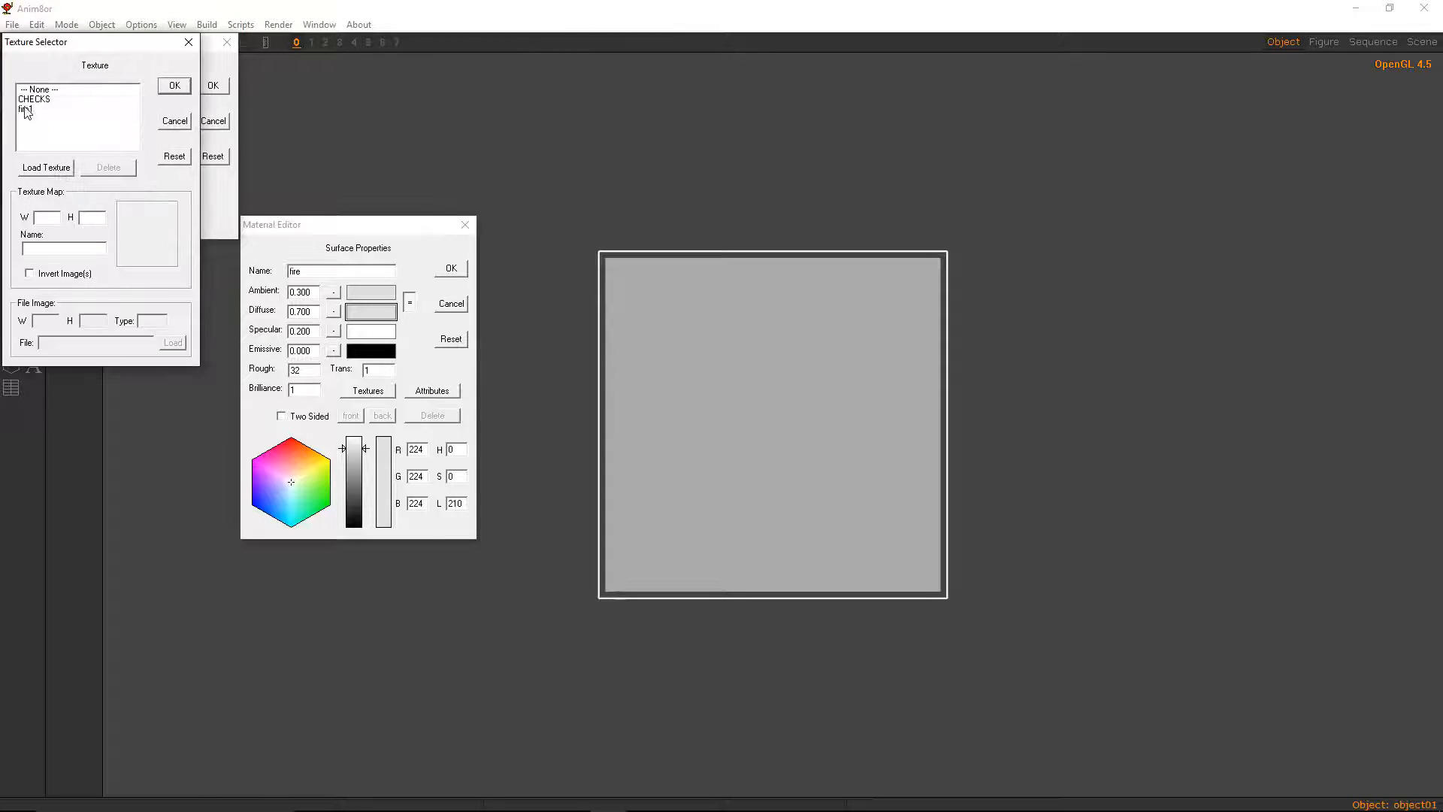
click(30, 110)
click(166, 87)
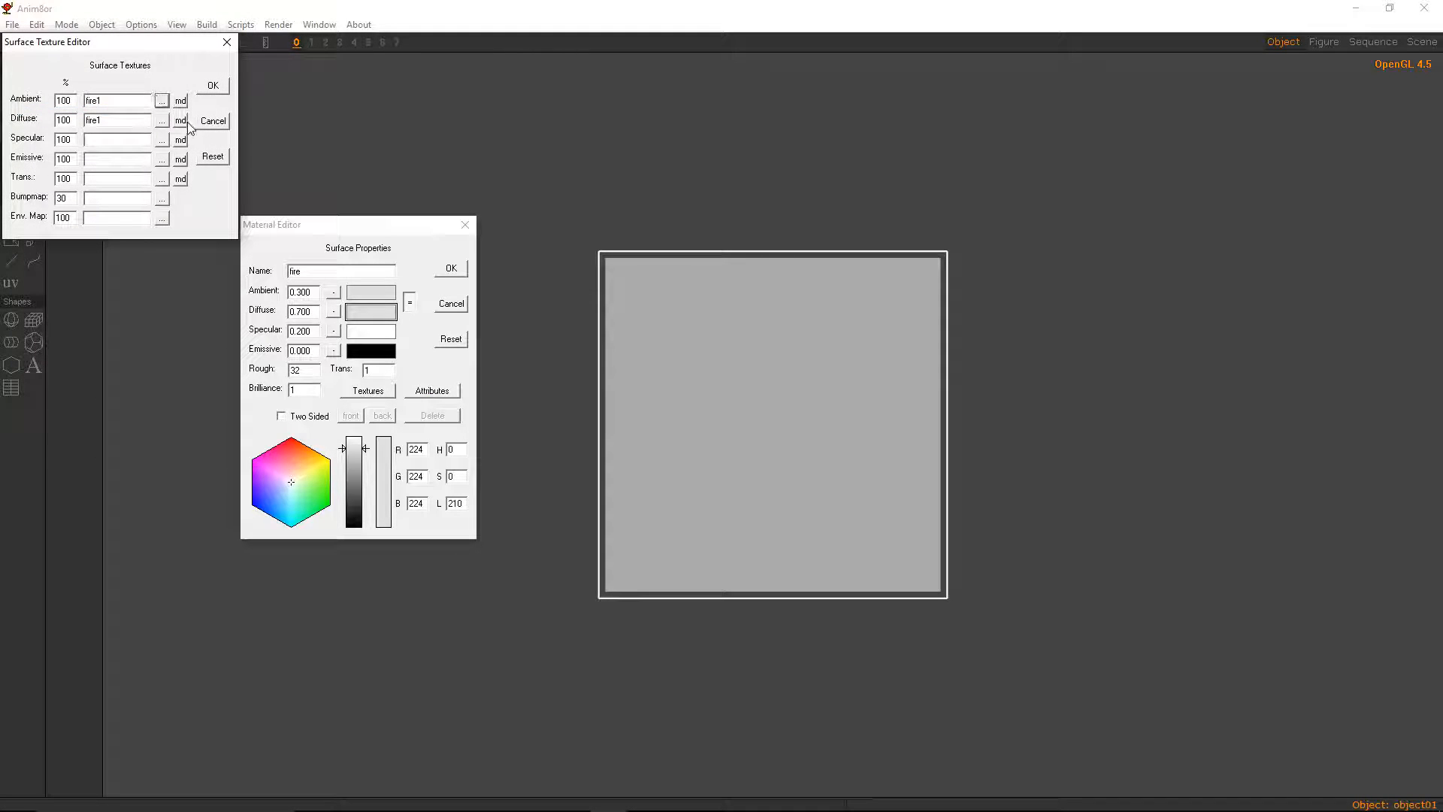
click(187, 123)
click(174, 85)
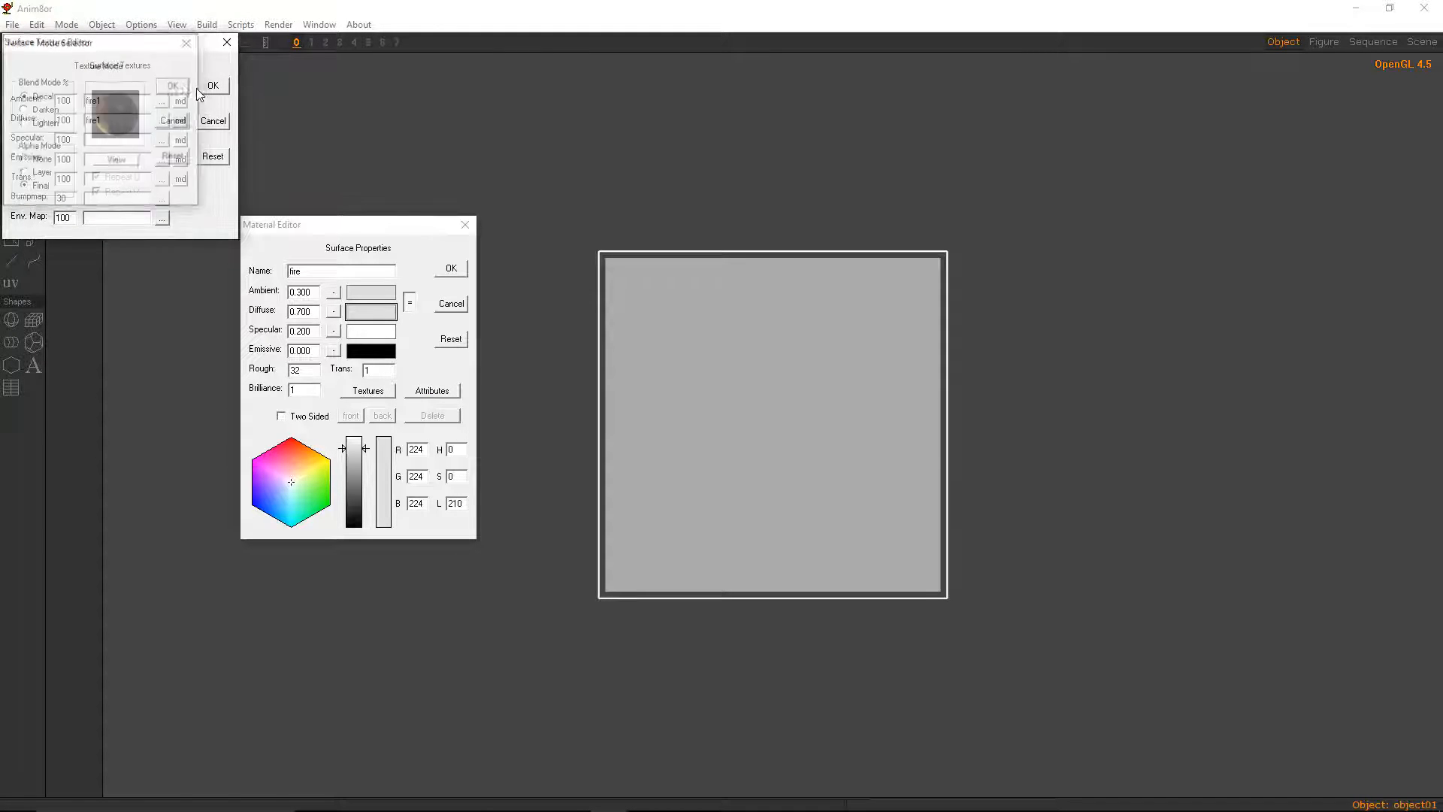
Confirm the textures, set the fire material's Specular to 0, and apply the material to the plane
click(213, 85)
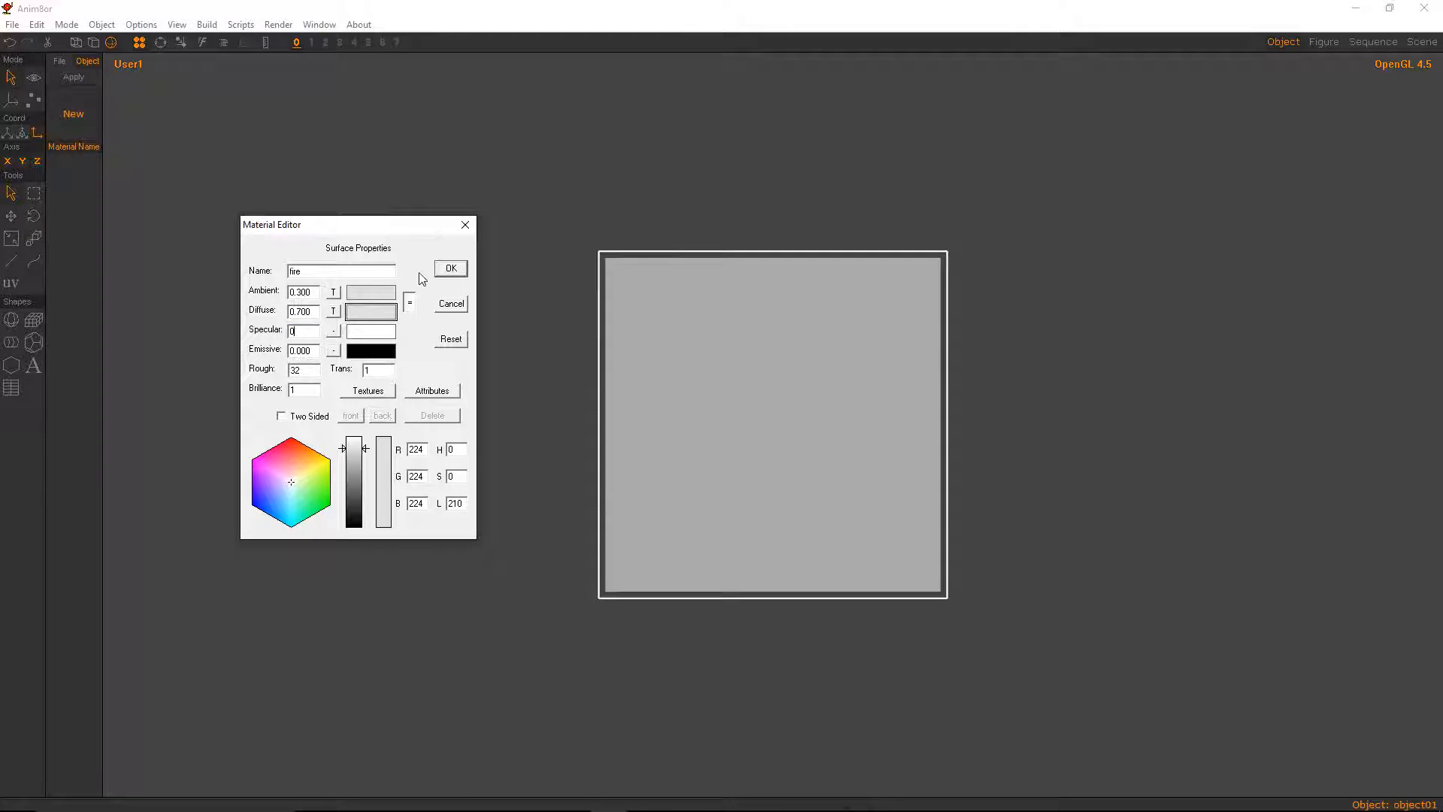
click(453, 269)
click(85, 80)
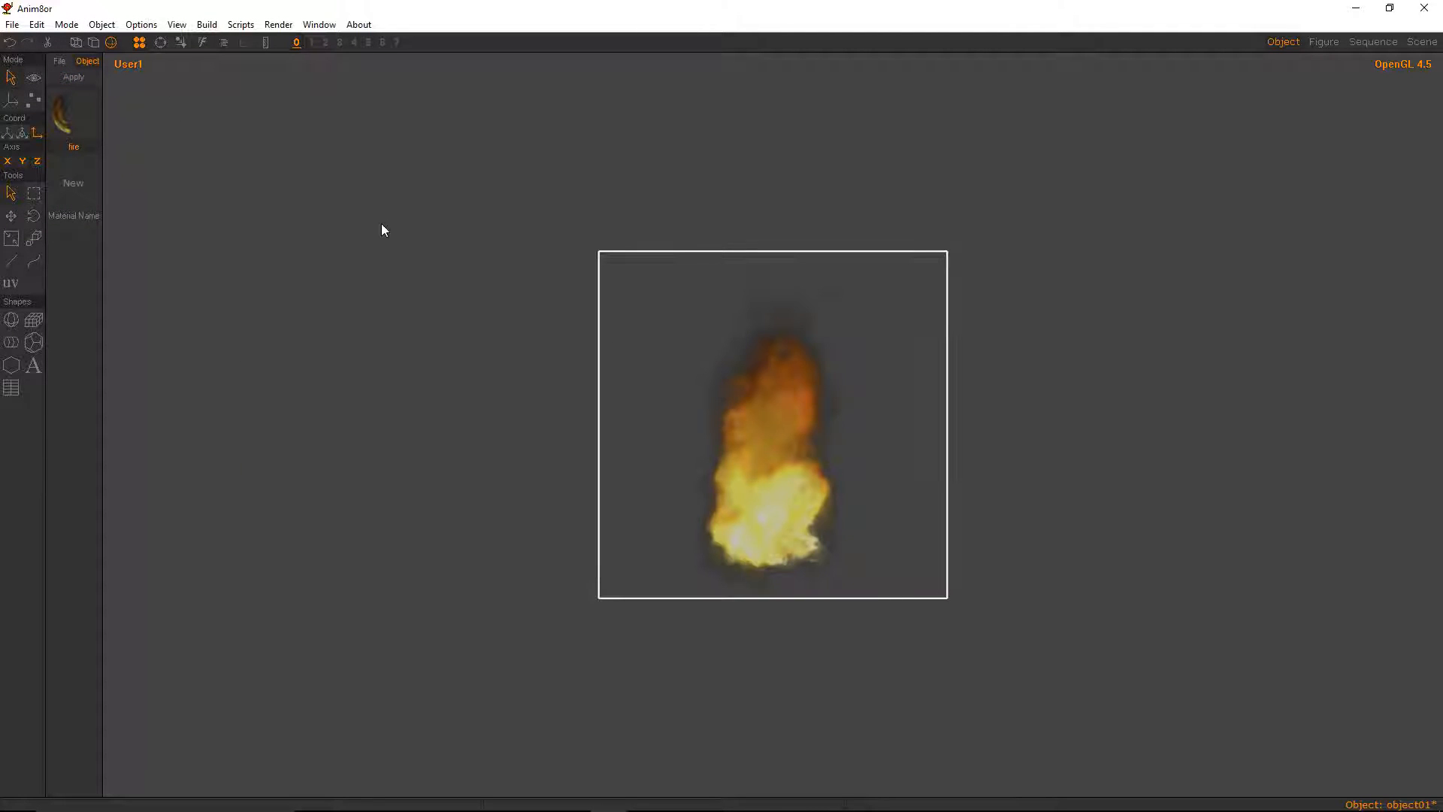
Check the fire-textured plane from an angled view and save the project
click(628, 411)
middle_drag(791, 404, 788, 374)
middle_drag(671, 432, 654, 405)
click(312, 301)
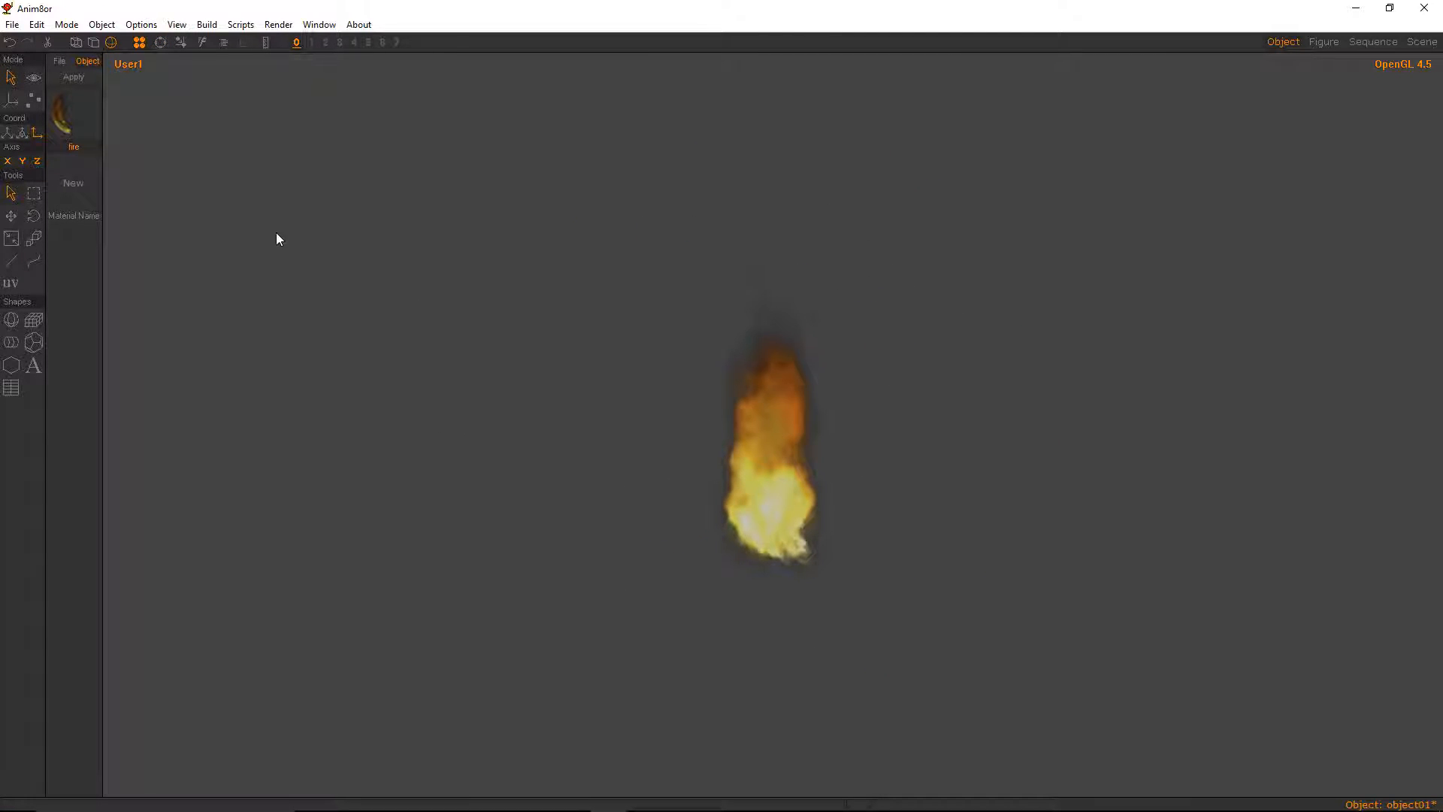
click(835, 412)
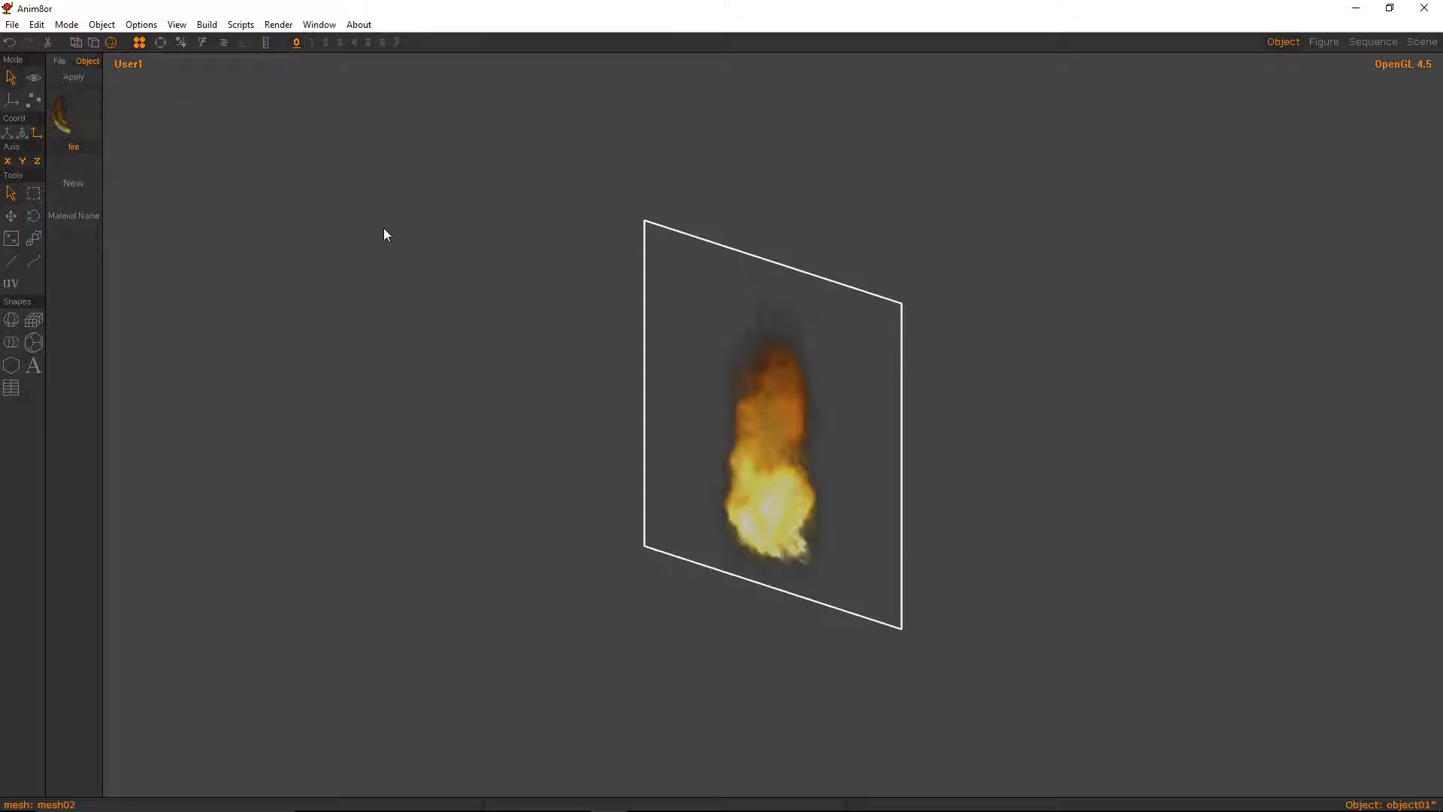
click(322, 212)
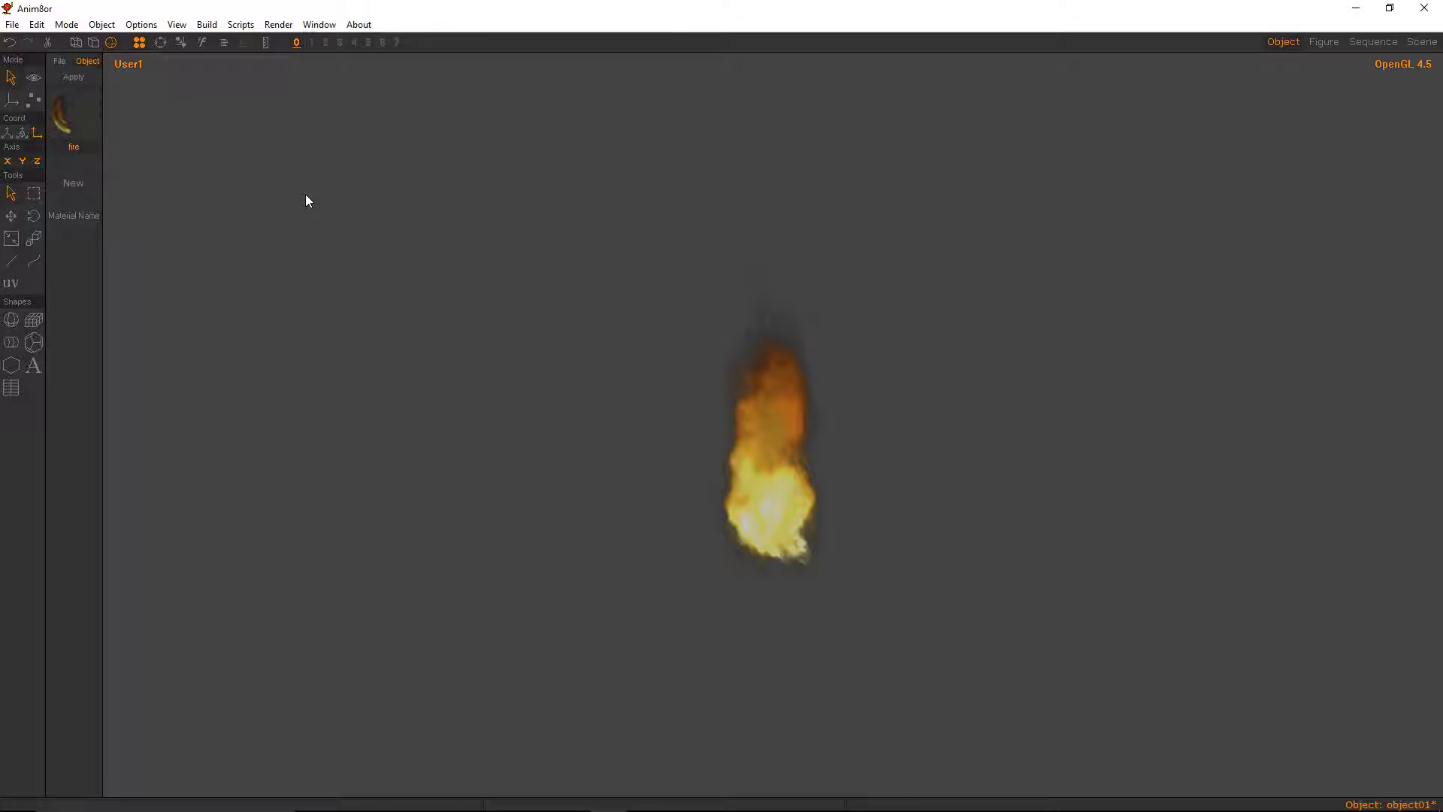
click(12, 25)
click(36, 97)
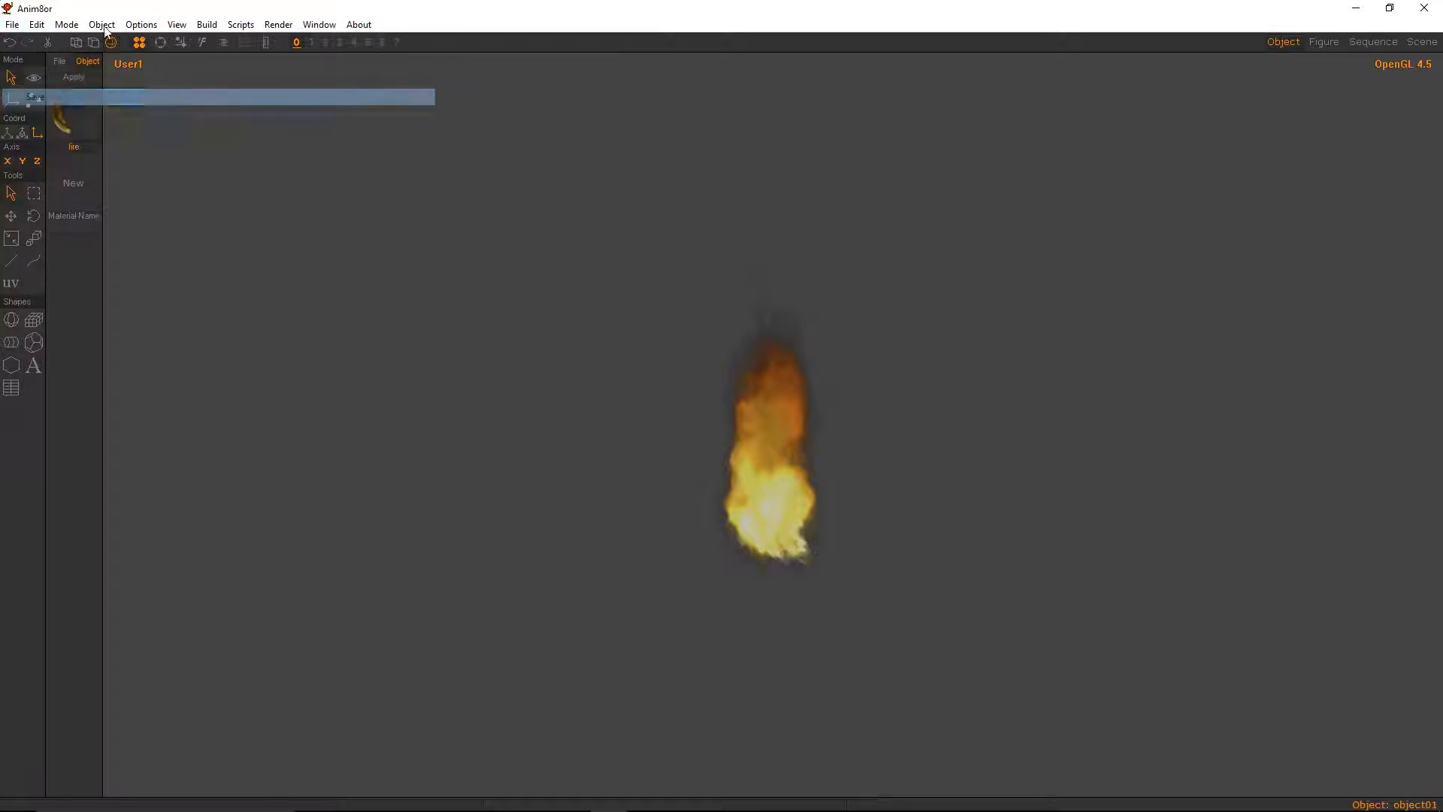
Rename the object as fire and assign it to a new menu folder named sprites
click(102, 25)
click(121, 75)
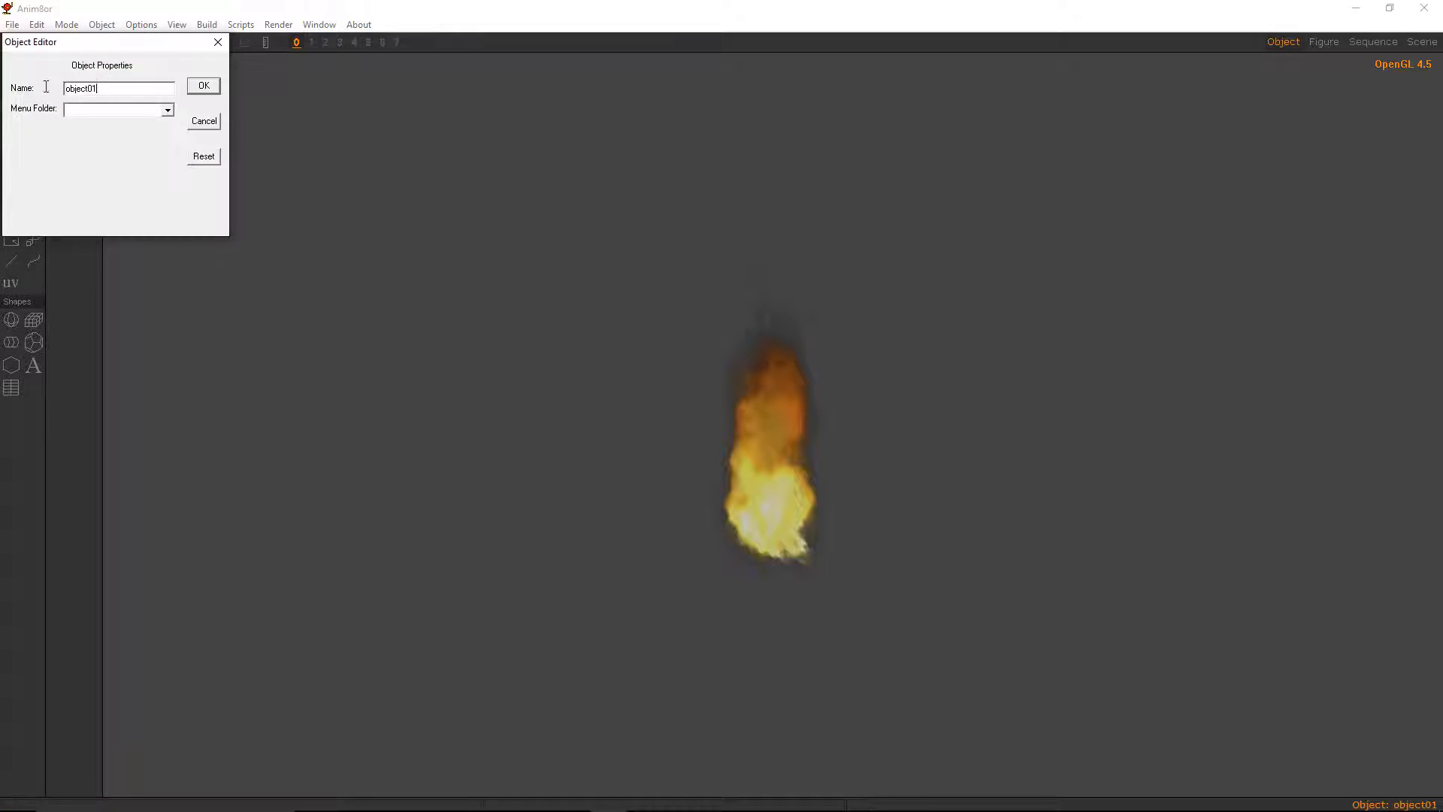
double_click(113, 88)
text(f)
text(re)
click(169, 113)
click(134, 137)
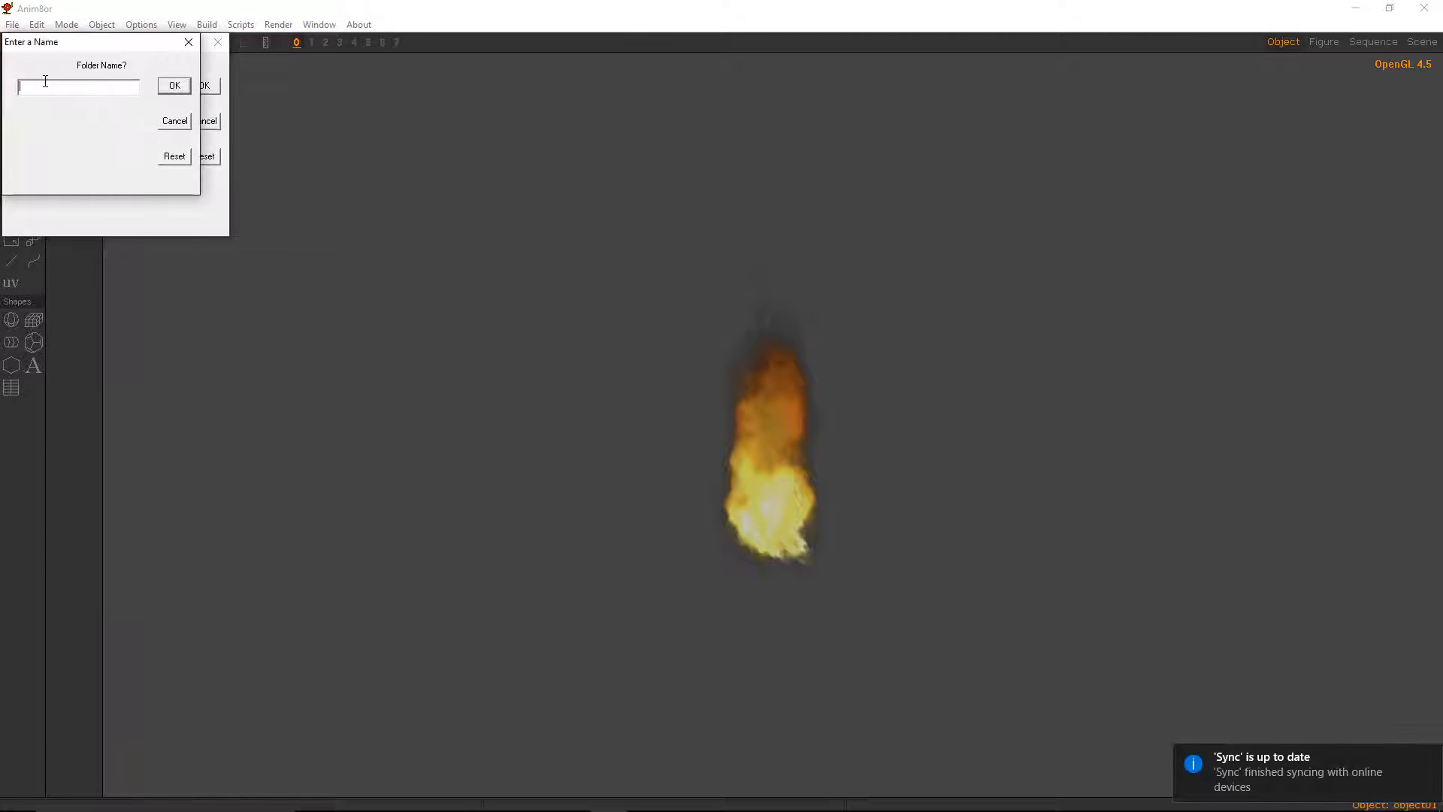
text(sprites)
click(174, 88)
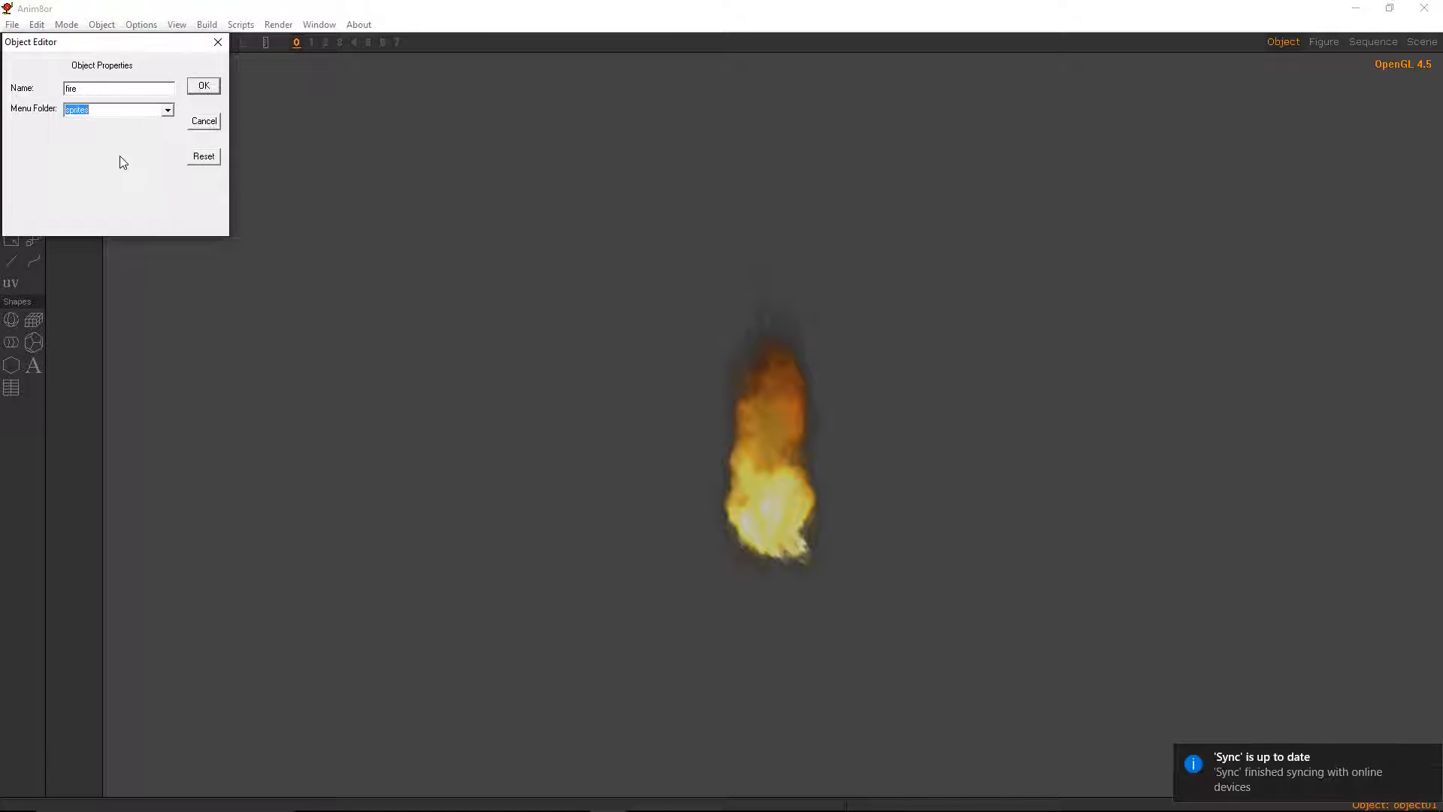
click(214, 92)
Open the fire object from the sprites folder
click(101, 24)
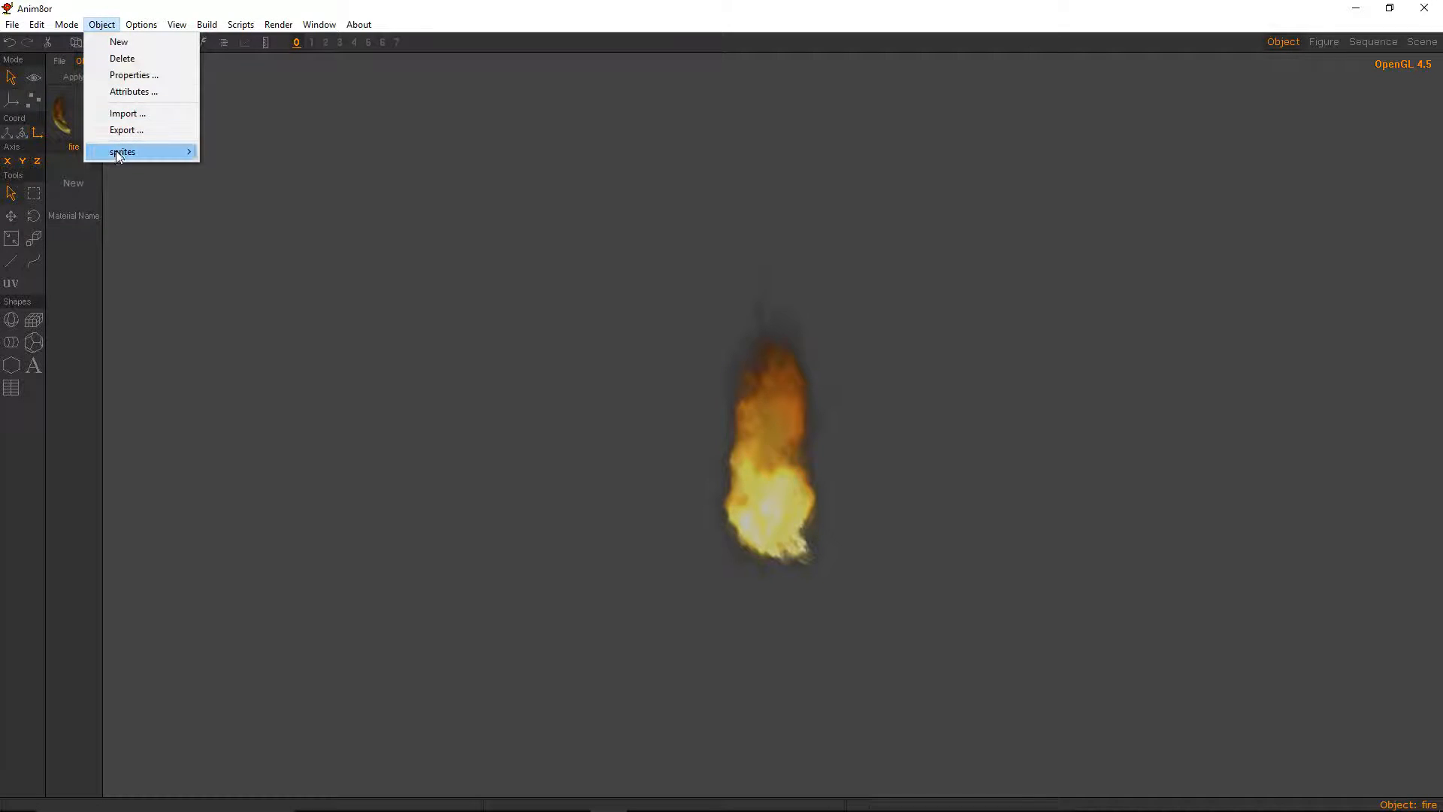
mouse_move(118, 156)
click(229, 151)
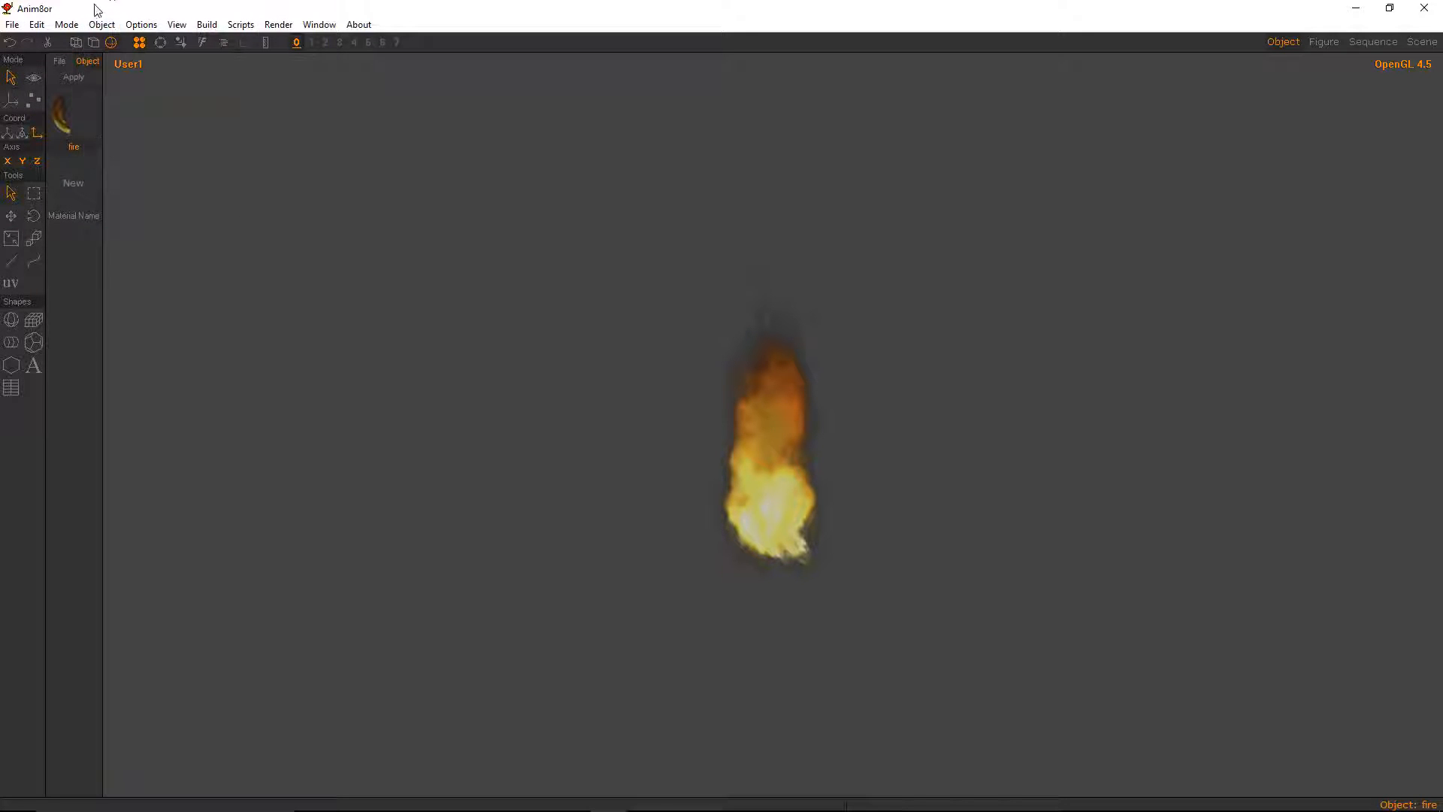
Create a new object and draw a cube about 100.5 wide and 64.4 high in the front view
click(110, 25)
click(120, 38)
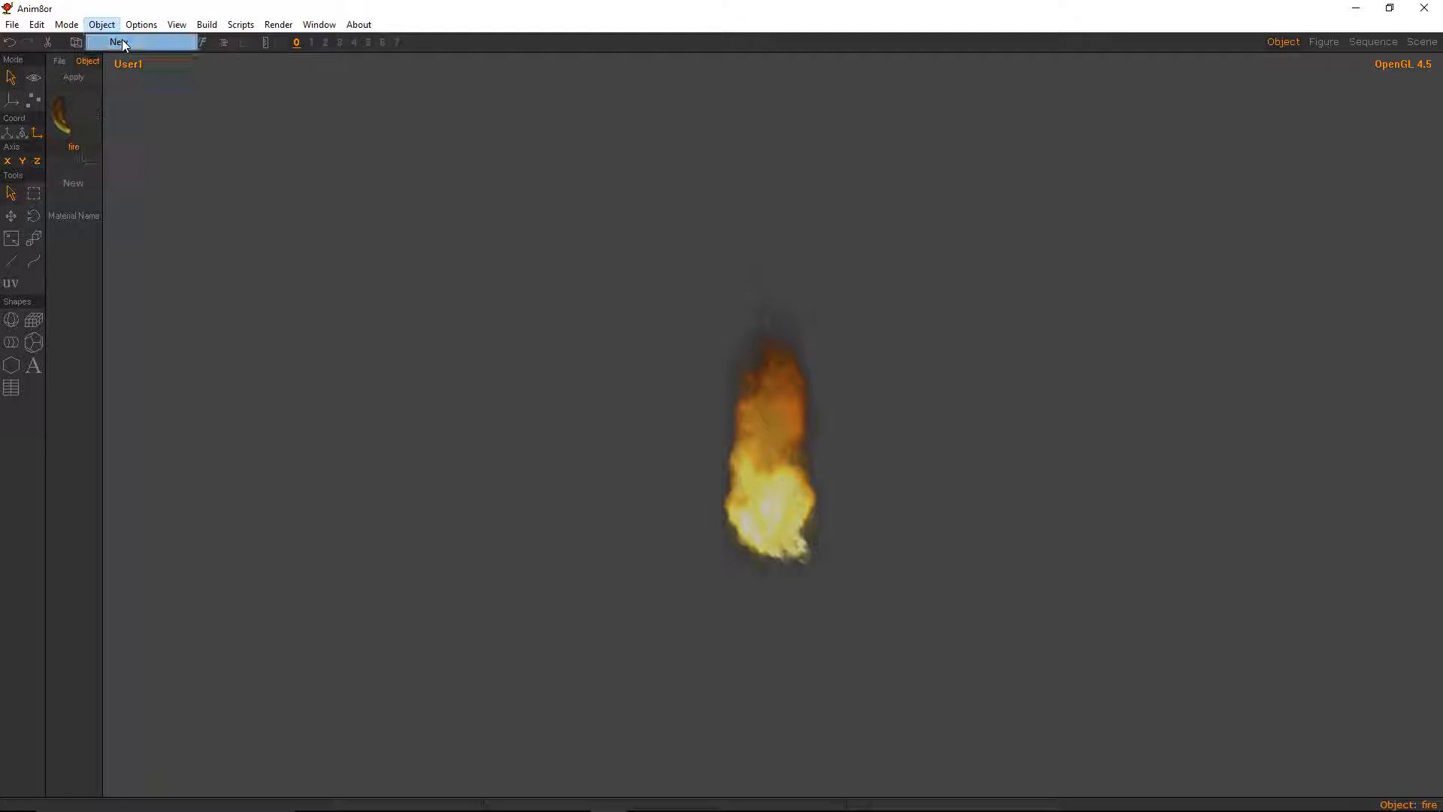
click(176, 25)
click(224, 192)
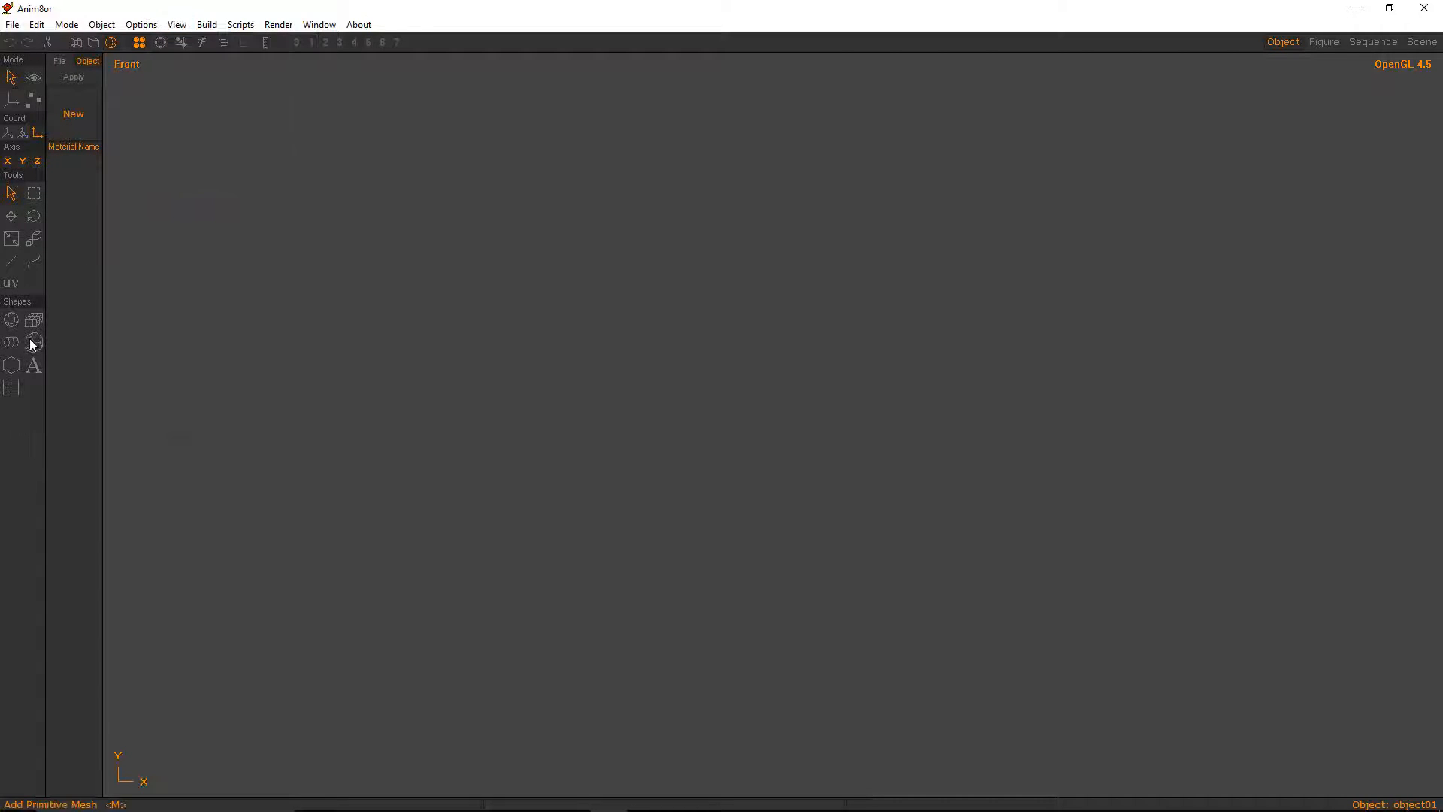
drag(673, 389, 1015, 610)
double_click(531, 321)
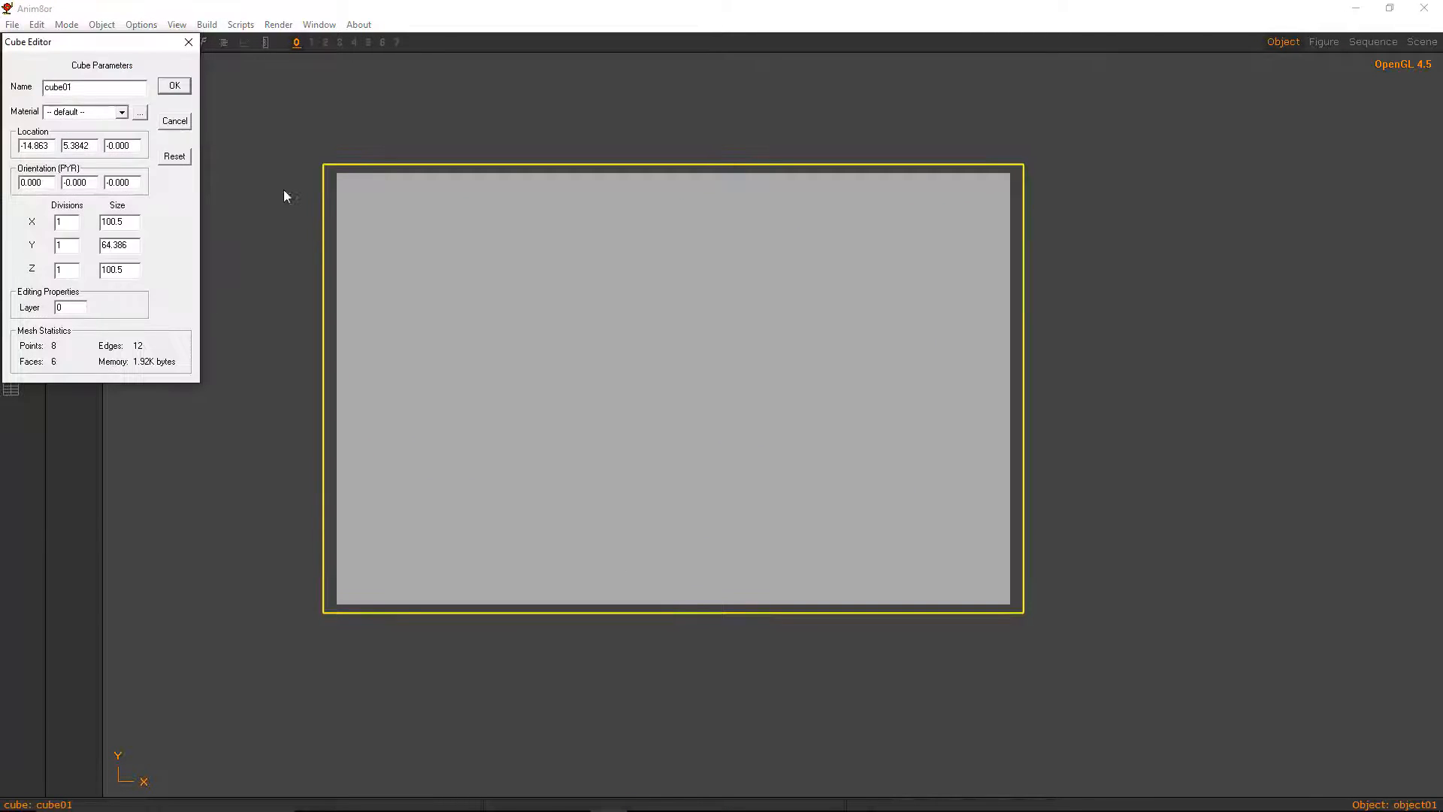
click(173, 121)
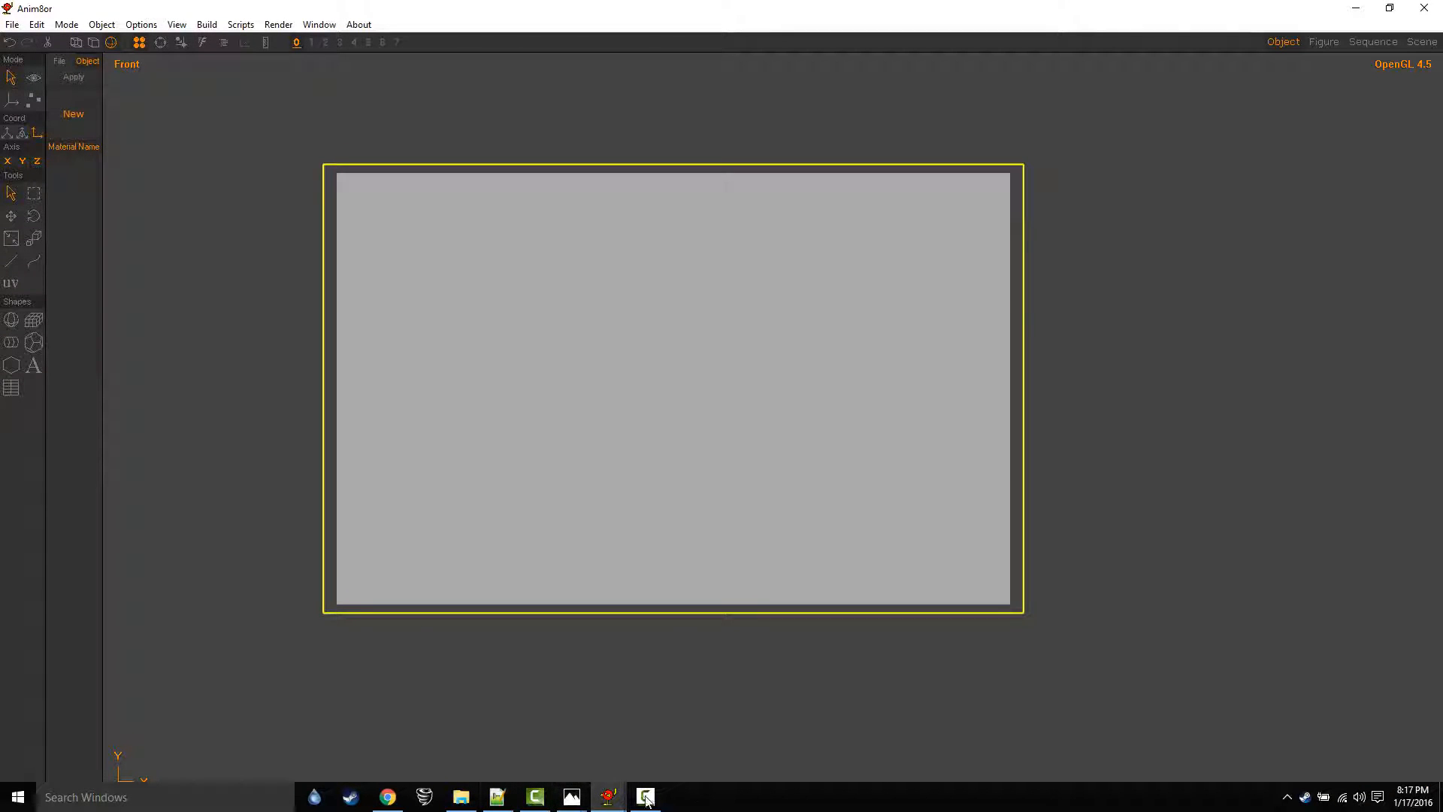
Switch to File Explorer, open scene00001.jpg in the Sprites\desktop folder, and examine the image sequence frame by frame
click(497, 796)
click(461, 796)
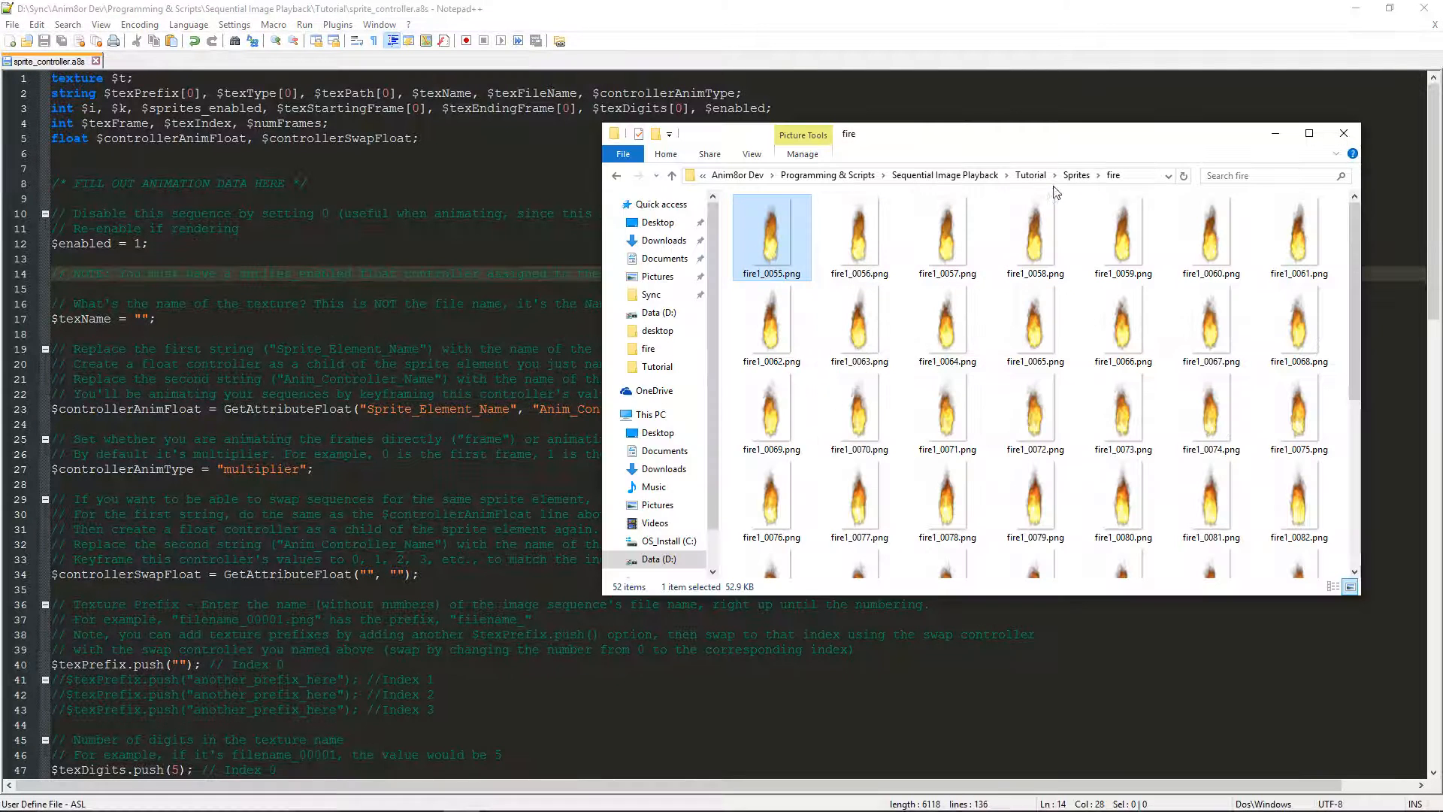
click(1077, 175)
double_click(771, 233)
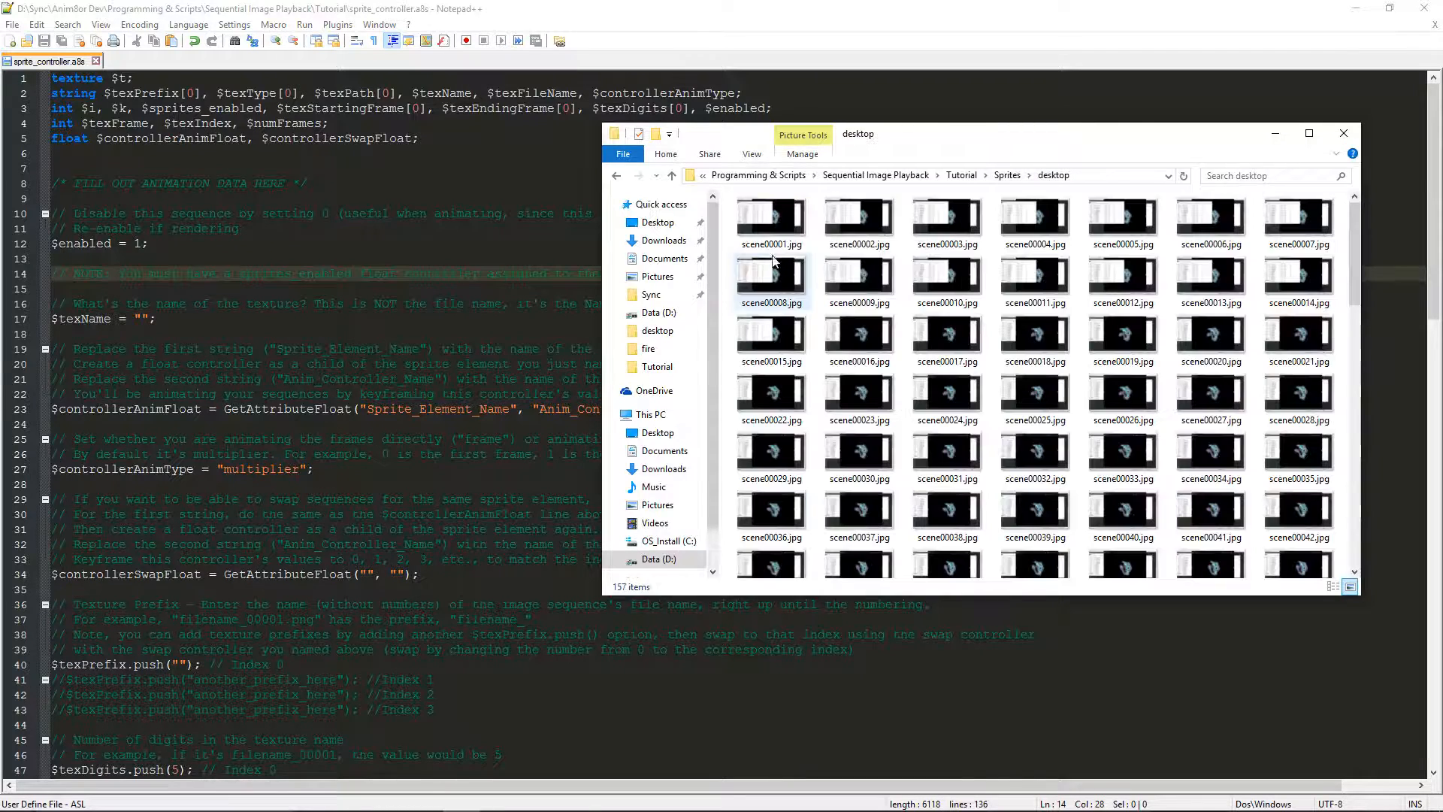
double_click(769, 235)
key(Right)
key(Right)
key(Right)
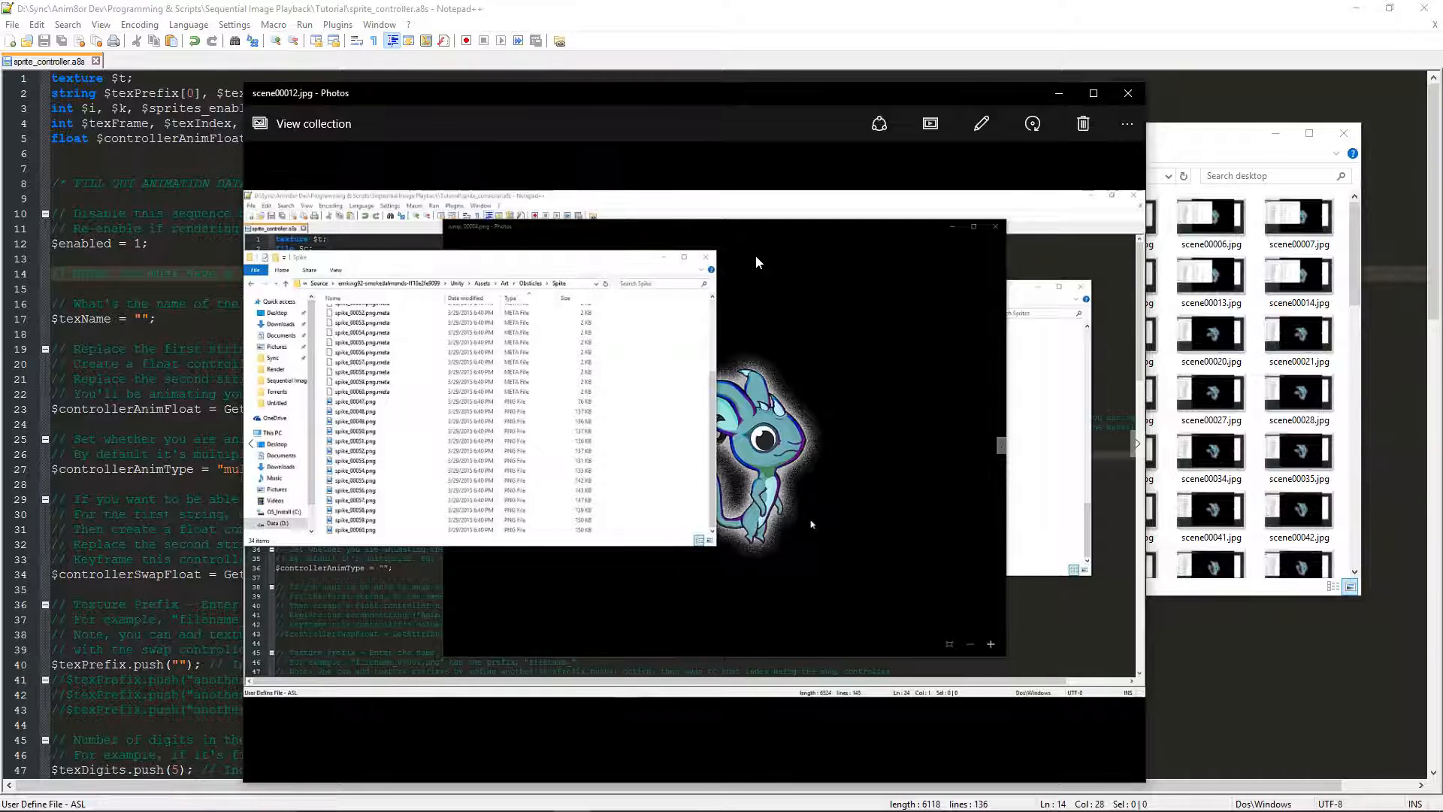
key(Right)
key(Right)
click(1128, 93)
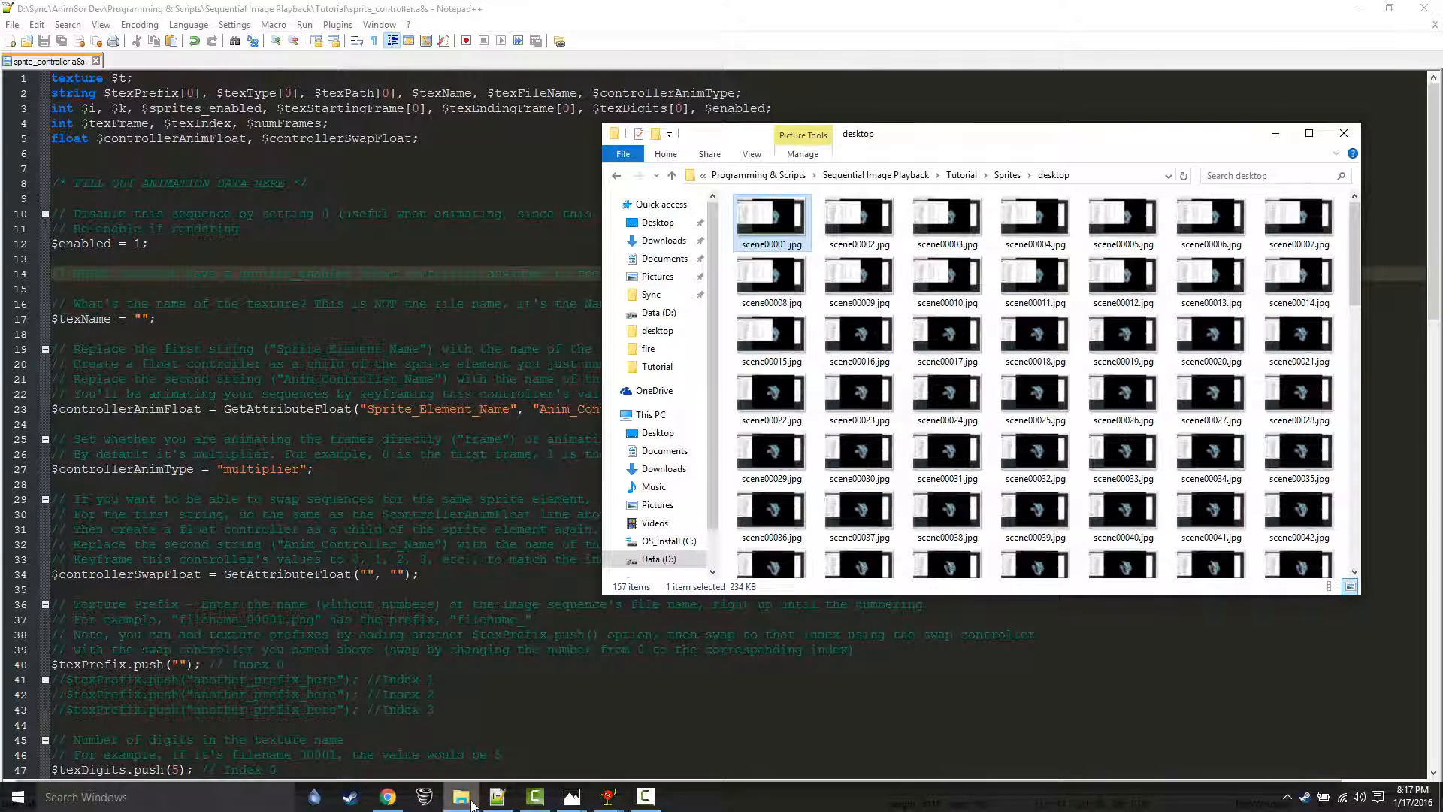
Switch back to Anim8or and set the cube's size to X 64, Y 36 and Z 20
click(496, 795)
mouse_move(608, 799)
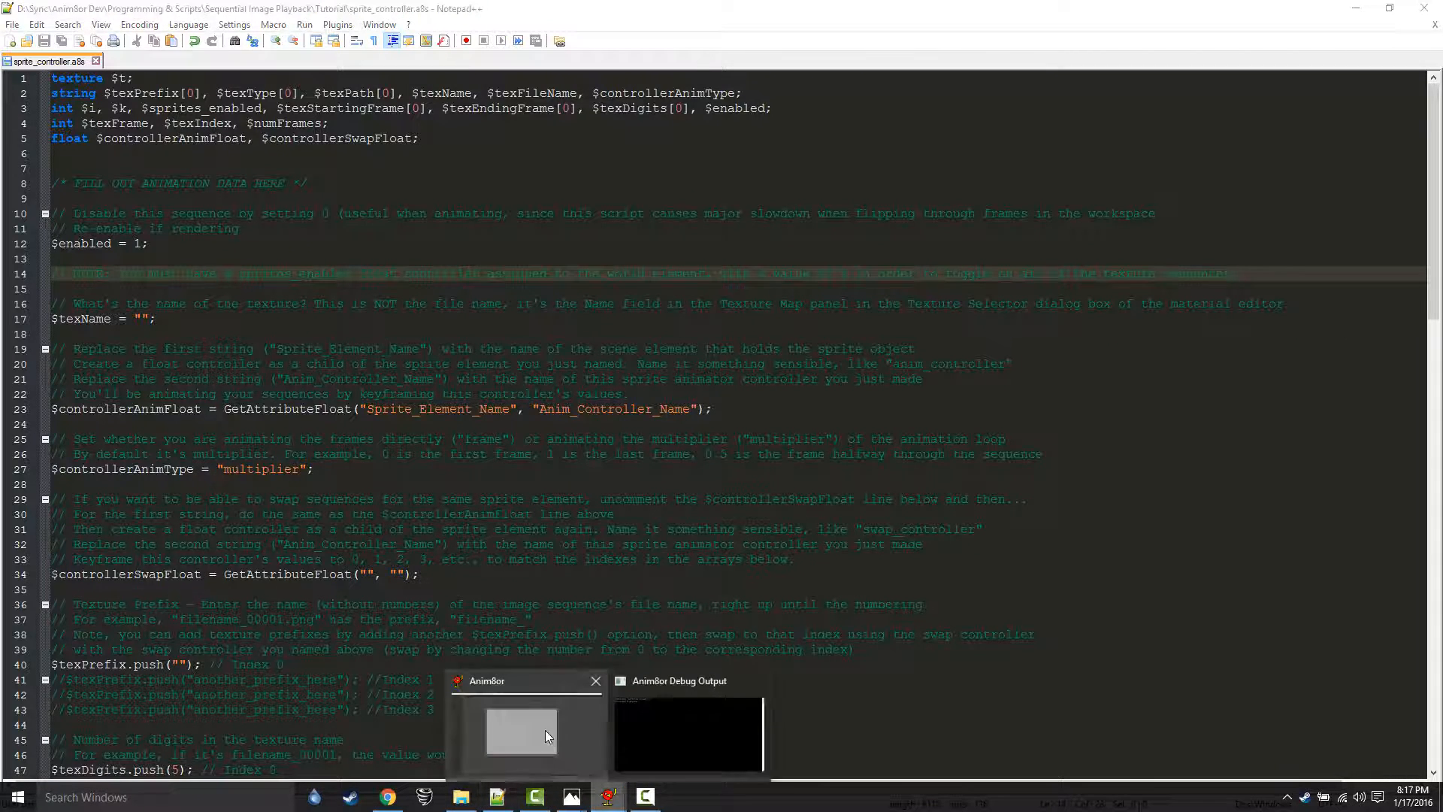
click(544, 729)
double_click(425, 287)
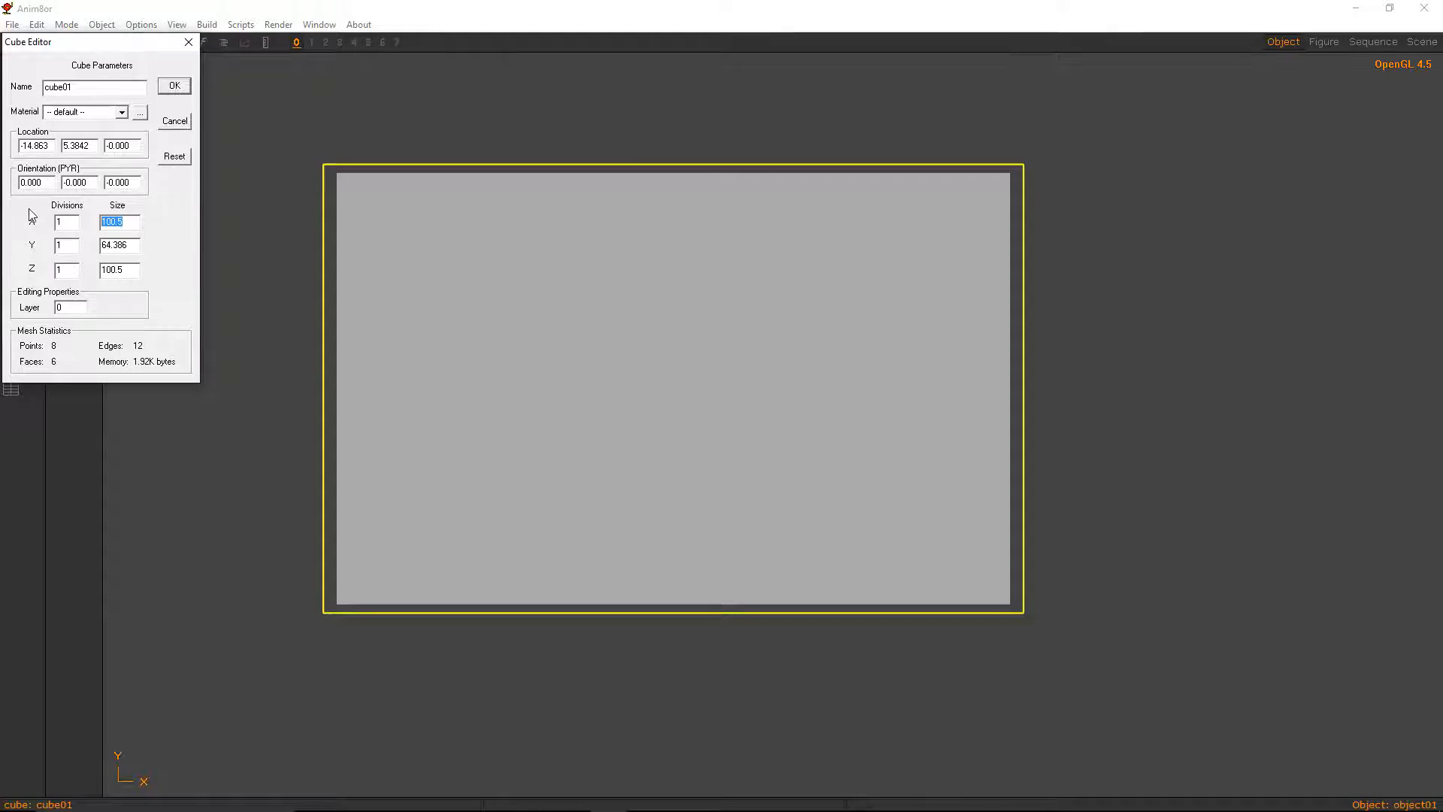
text(45)
double_click(131, 241)
text(36)
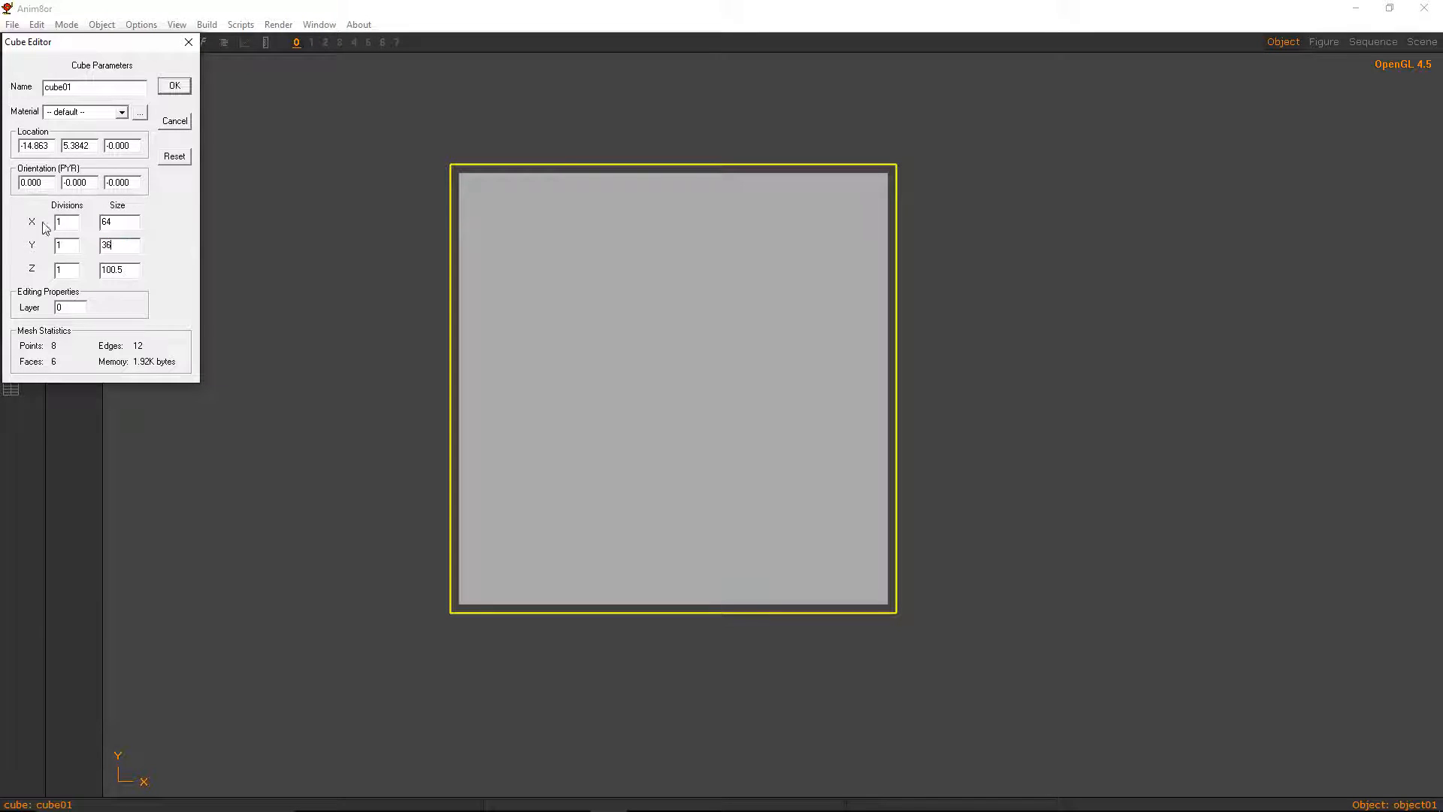
double_click(124, 269)
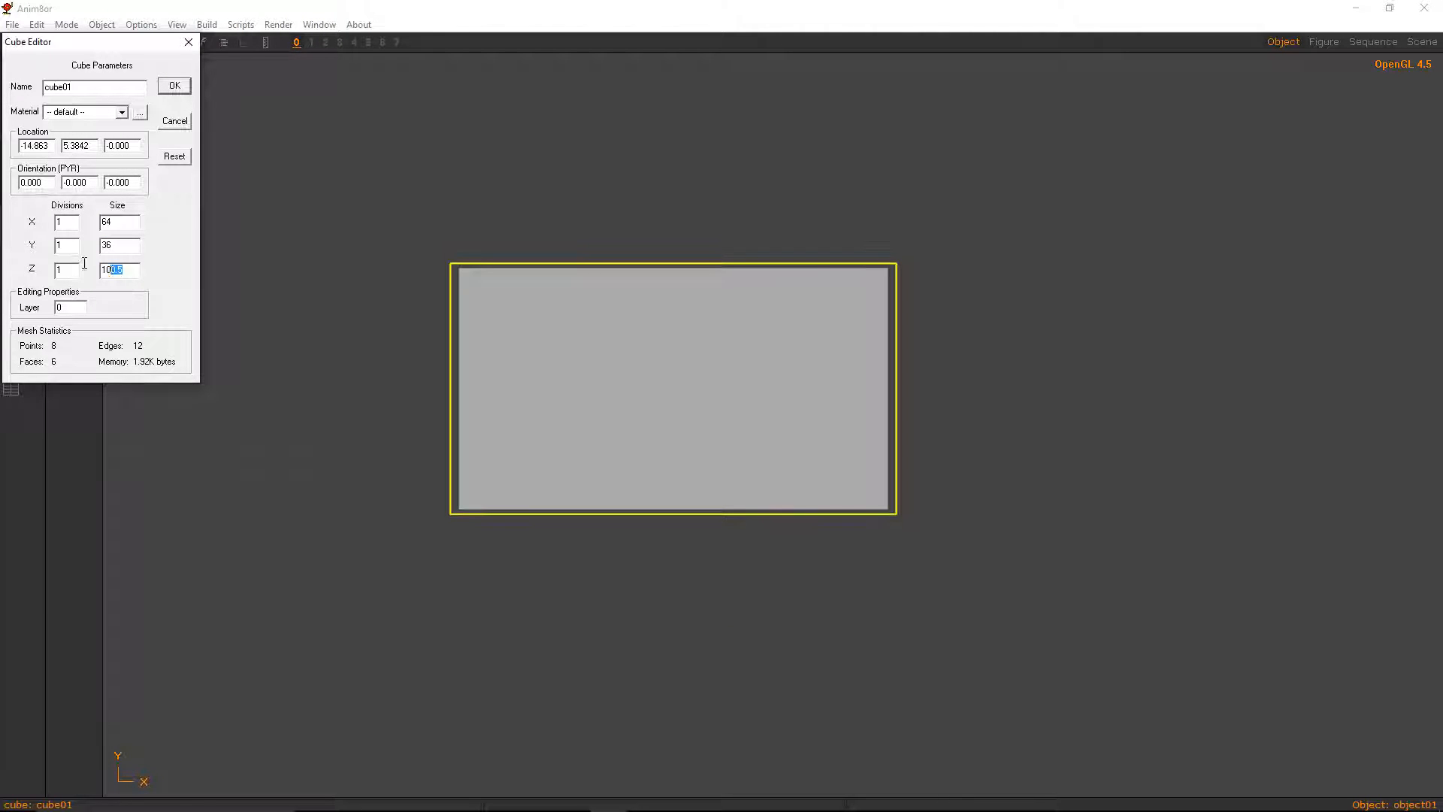
text(20)
click(172, 88)
Set the cube's Z size to 40 and increase it once more for a deeper box
drag(696, 334, 486, 301)
double_click(596, 293)
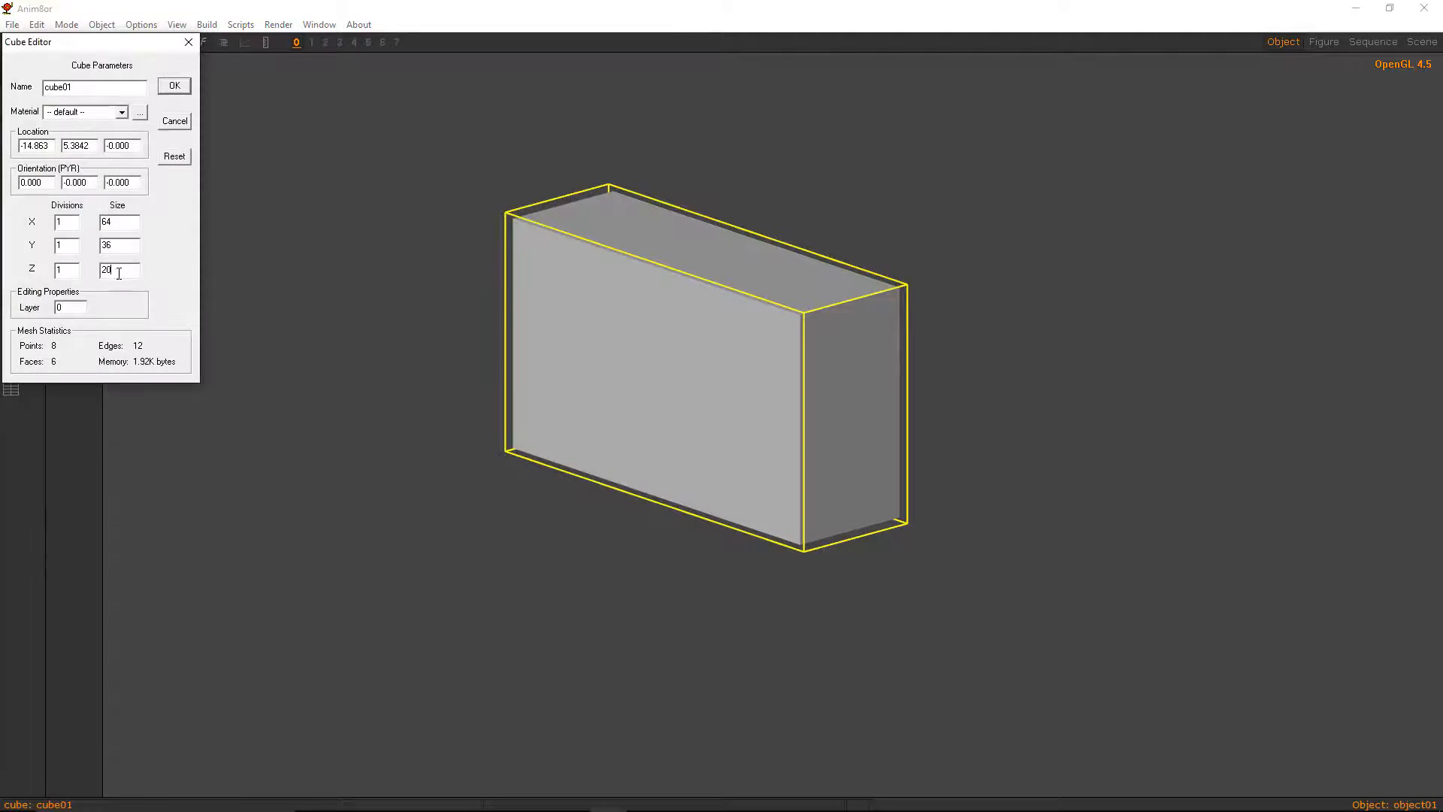
text(3)
click(174, 87)
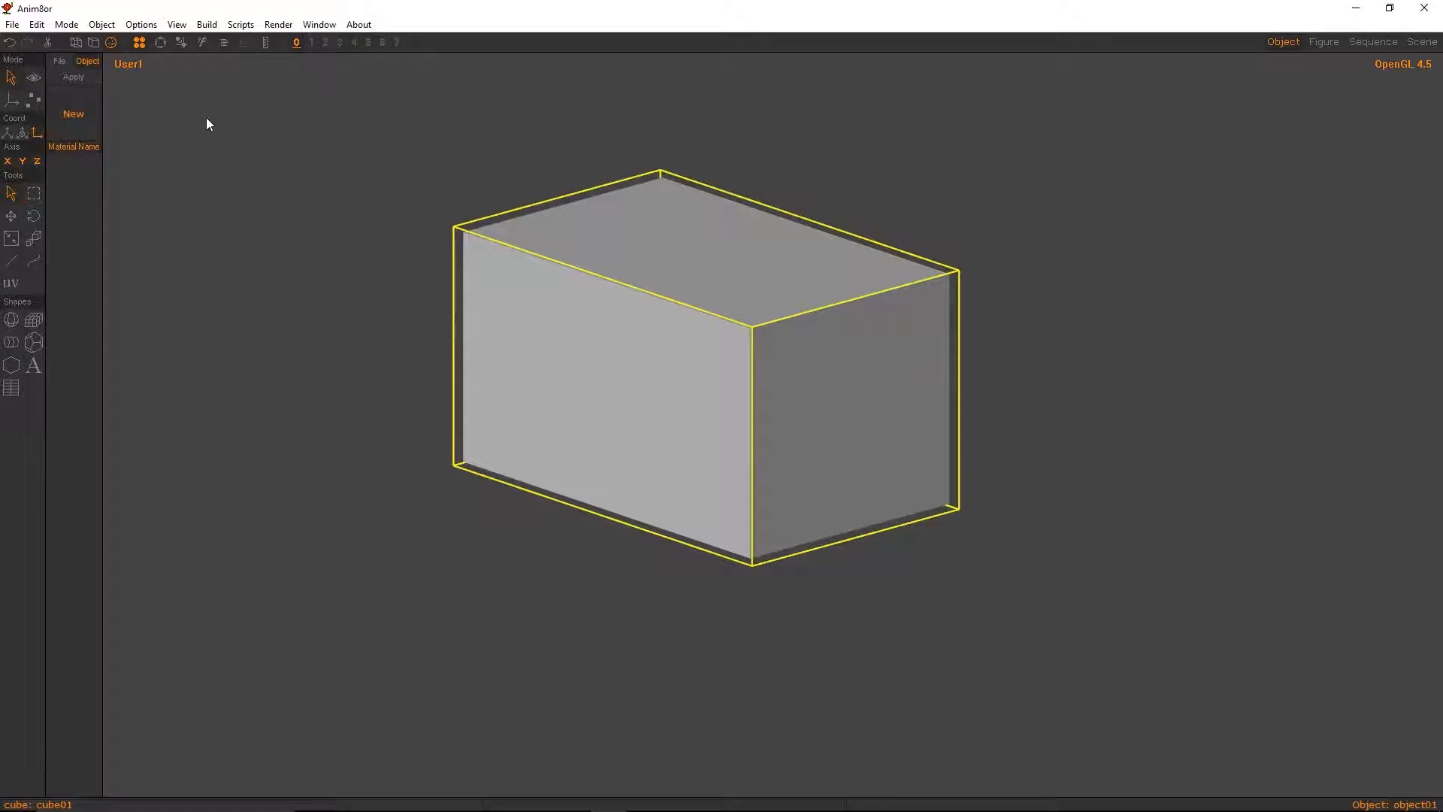
double_click(610, 390)
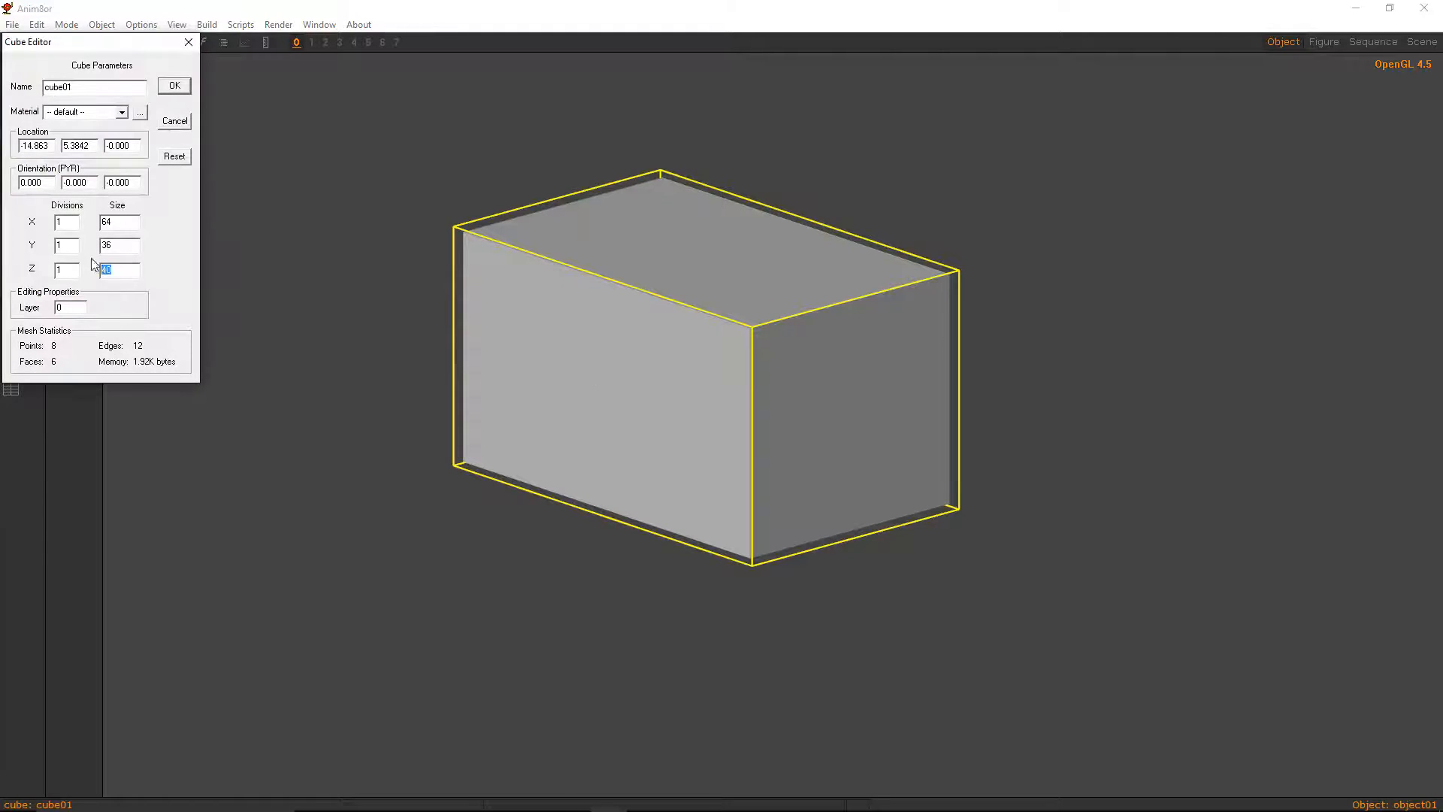
click(173, 88)
click(341, 247)
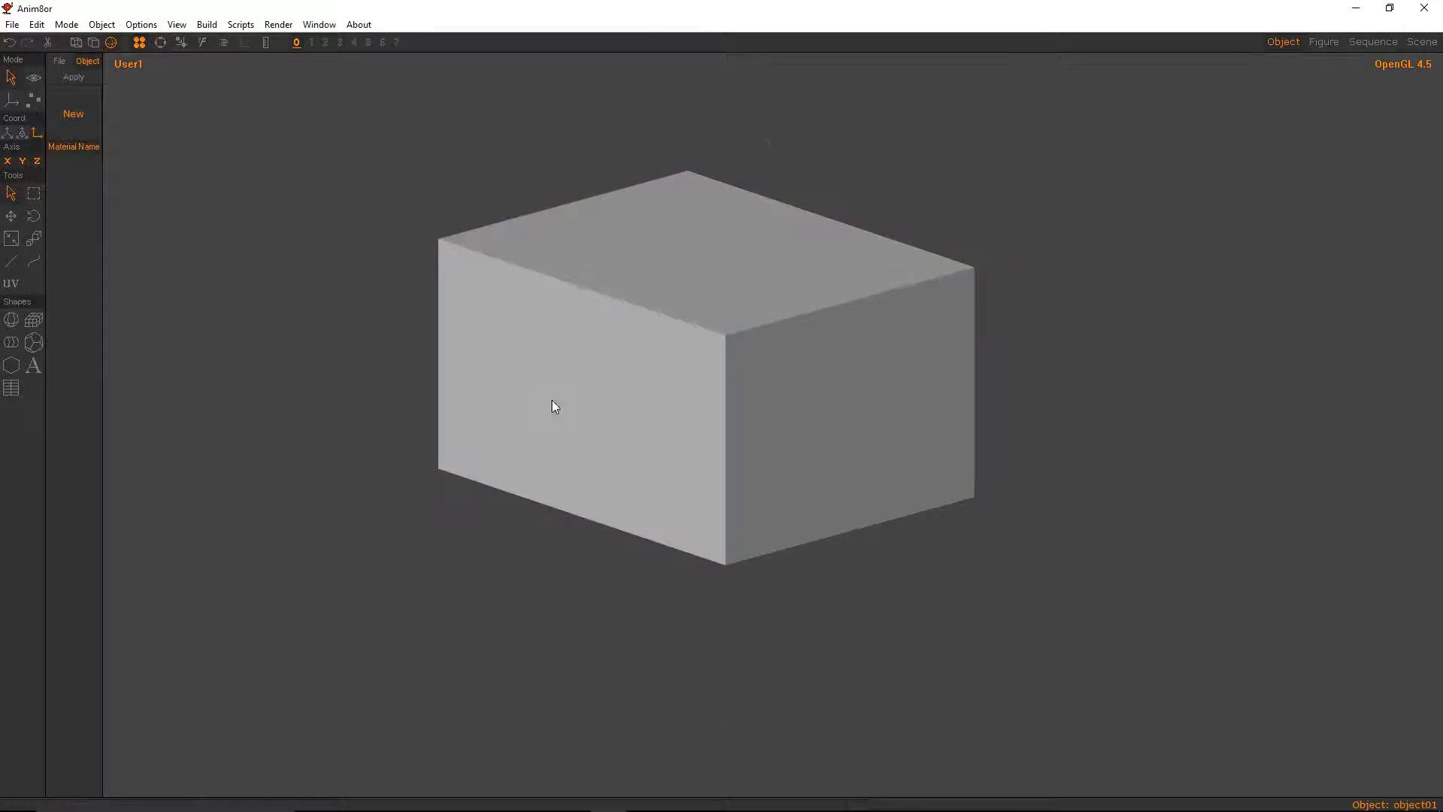
Convert the cube to a mesh
middle_drag(698, 443, 758, 443)
click(624, 334)
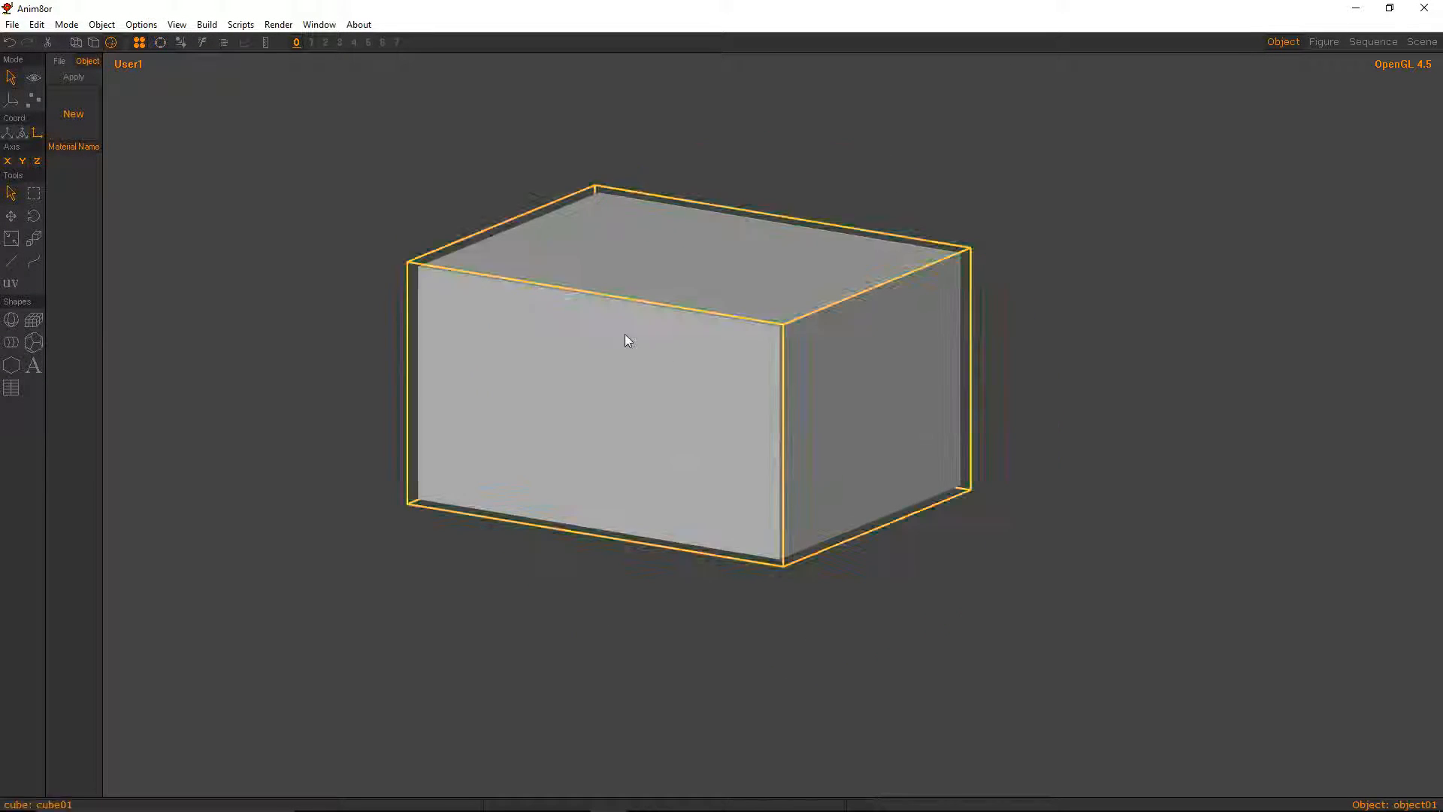
click(206, 25)
click(226, 80)
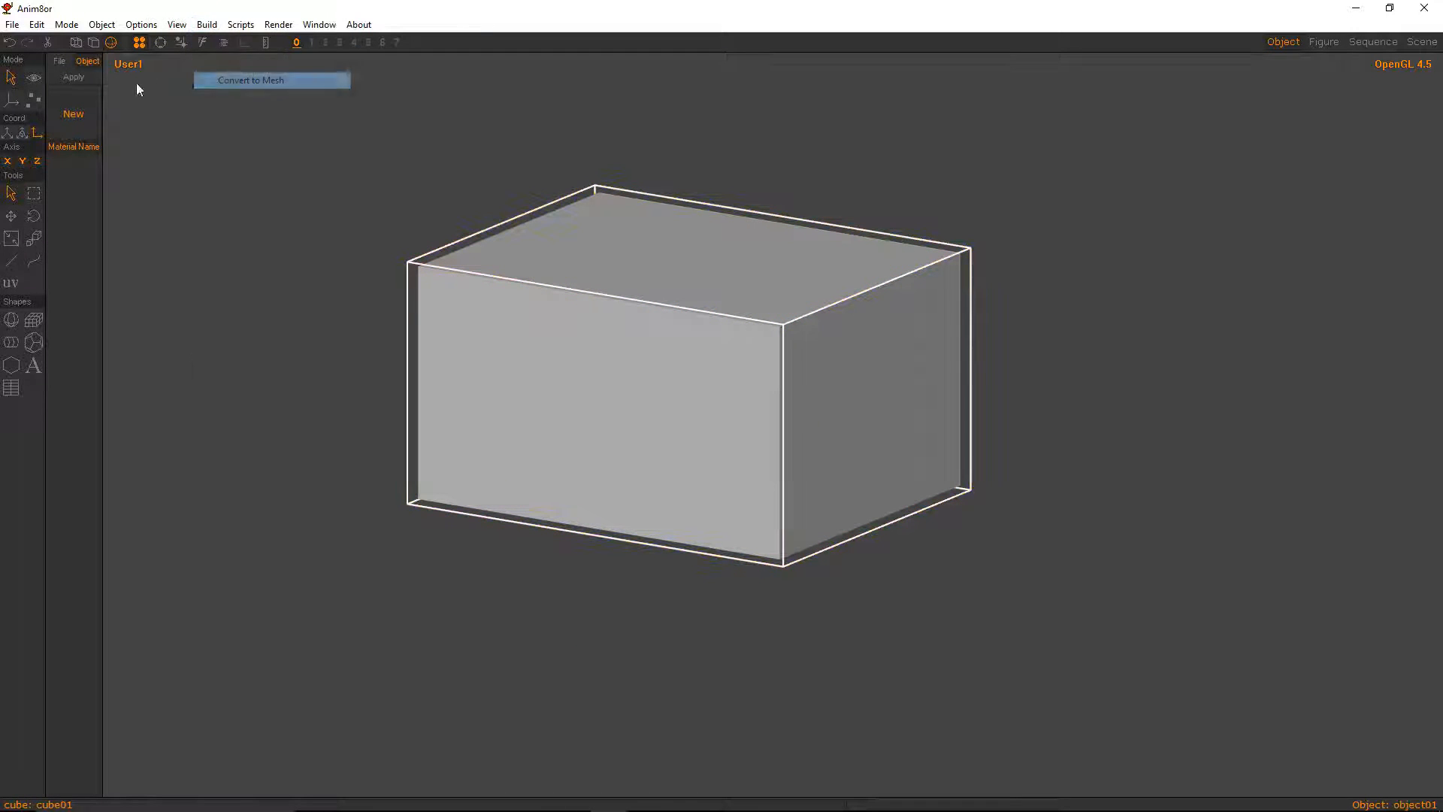
Select the mesh's front face in point edit mode and create a new object material named video
click(34, 100)
click(36, 188)
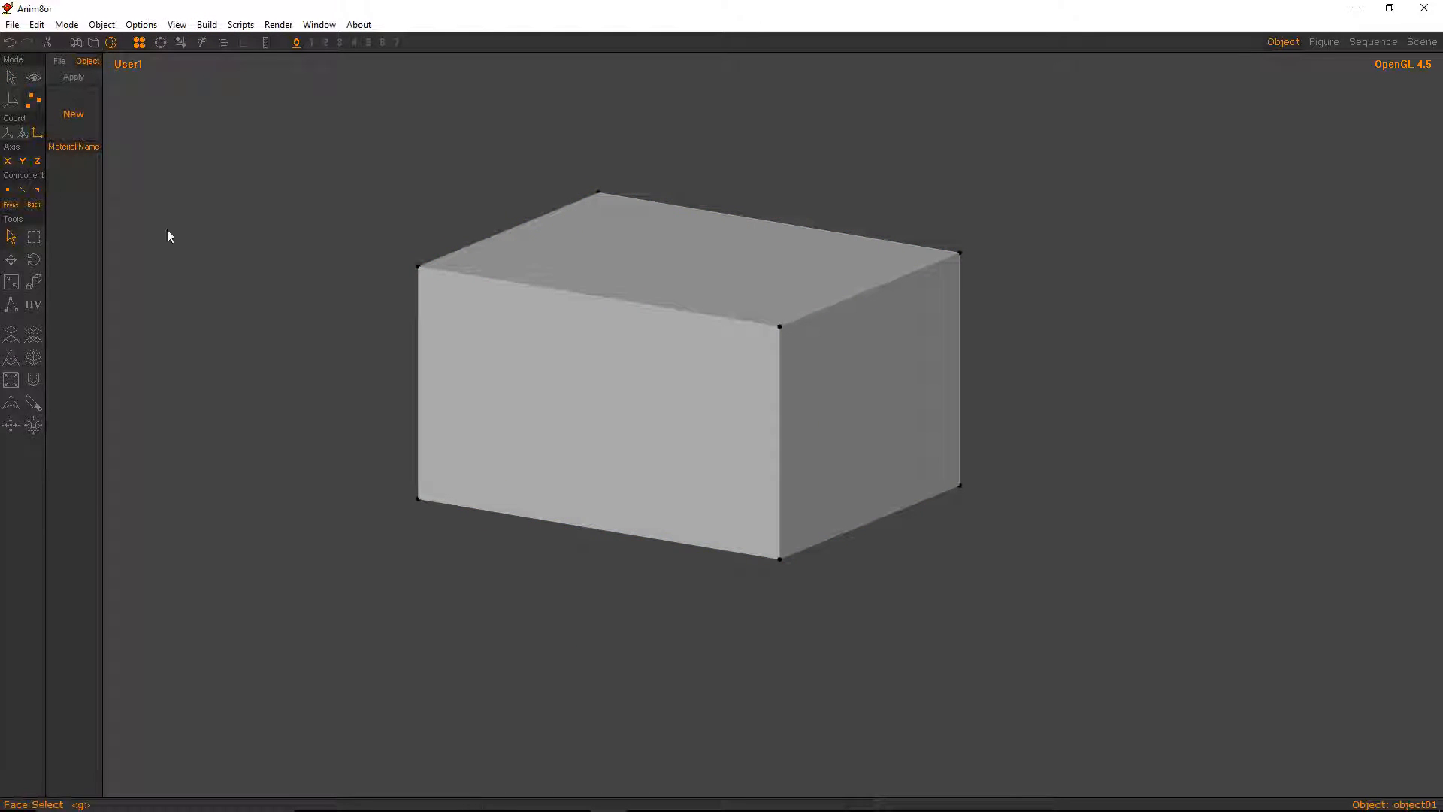
click(455, 312)
click(72, 113)
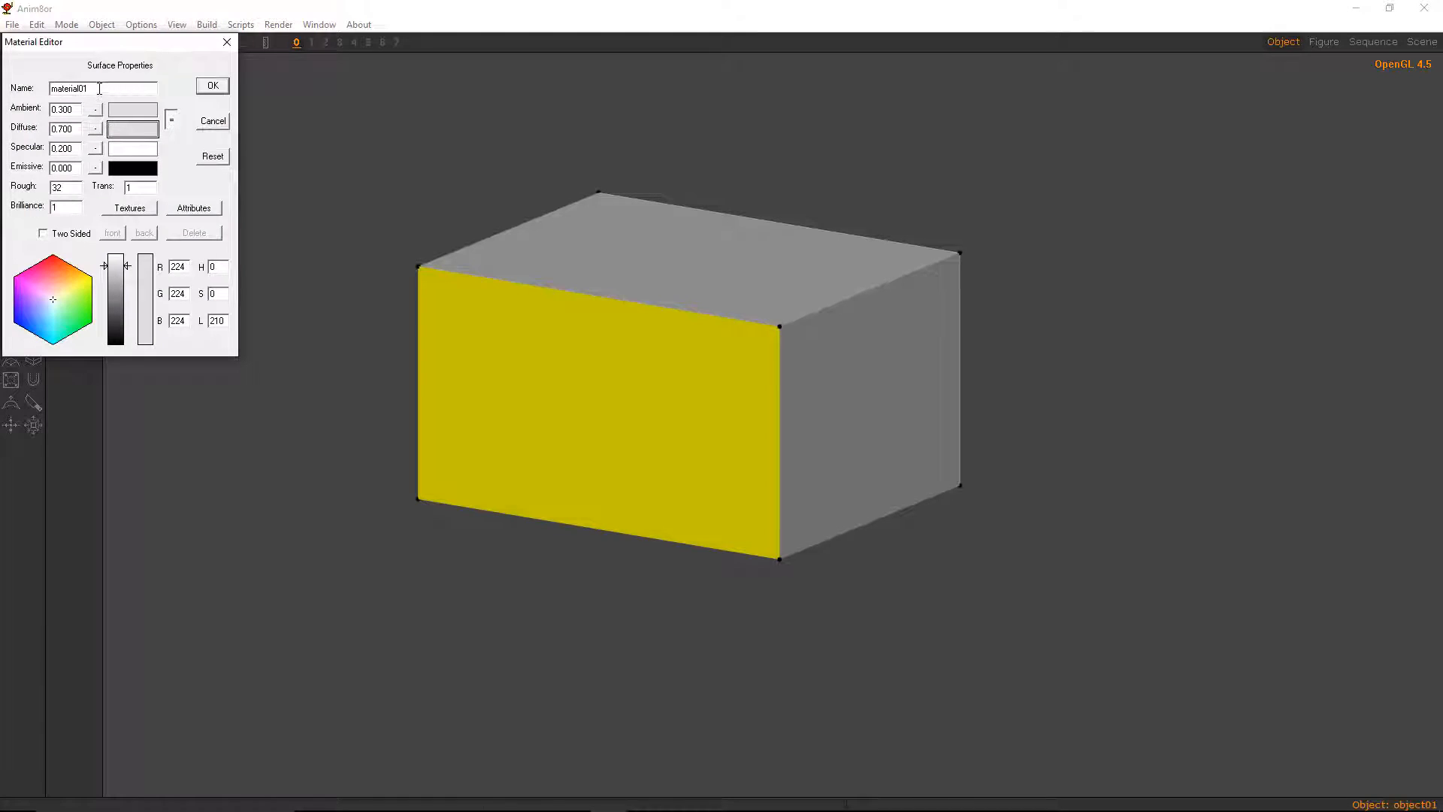
text(video)
Load scene00001.jpg from the Sprites\desktop folder as a texture for the material's Diffuse channel
click(120, 209)
click(162, 122)
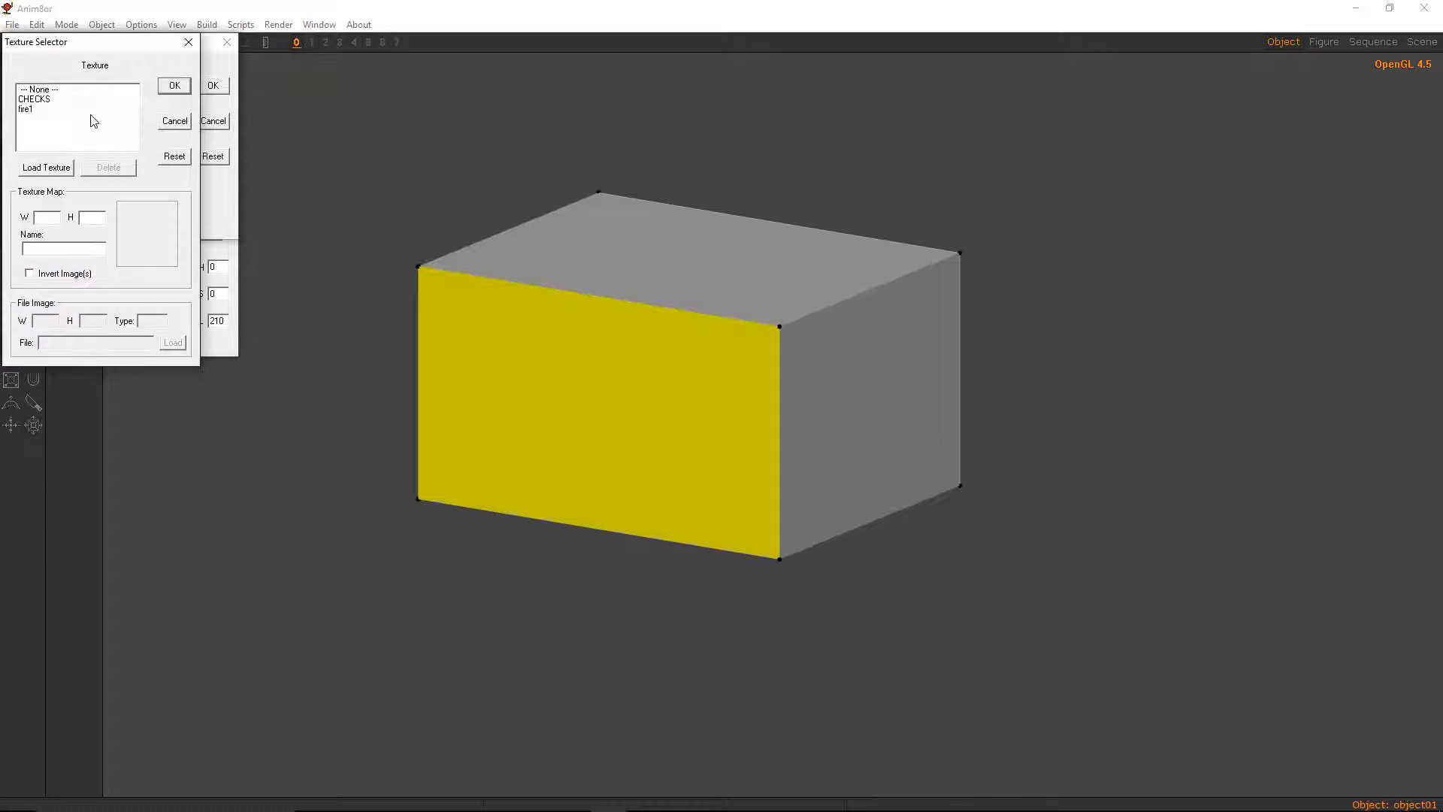
click(45, 167)
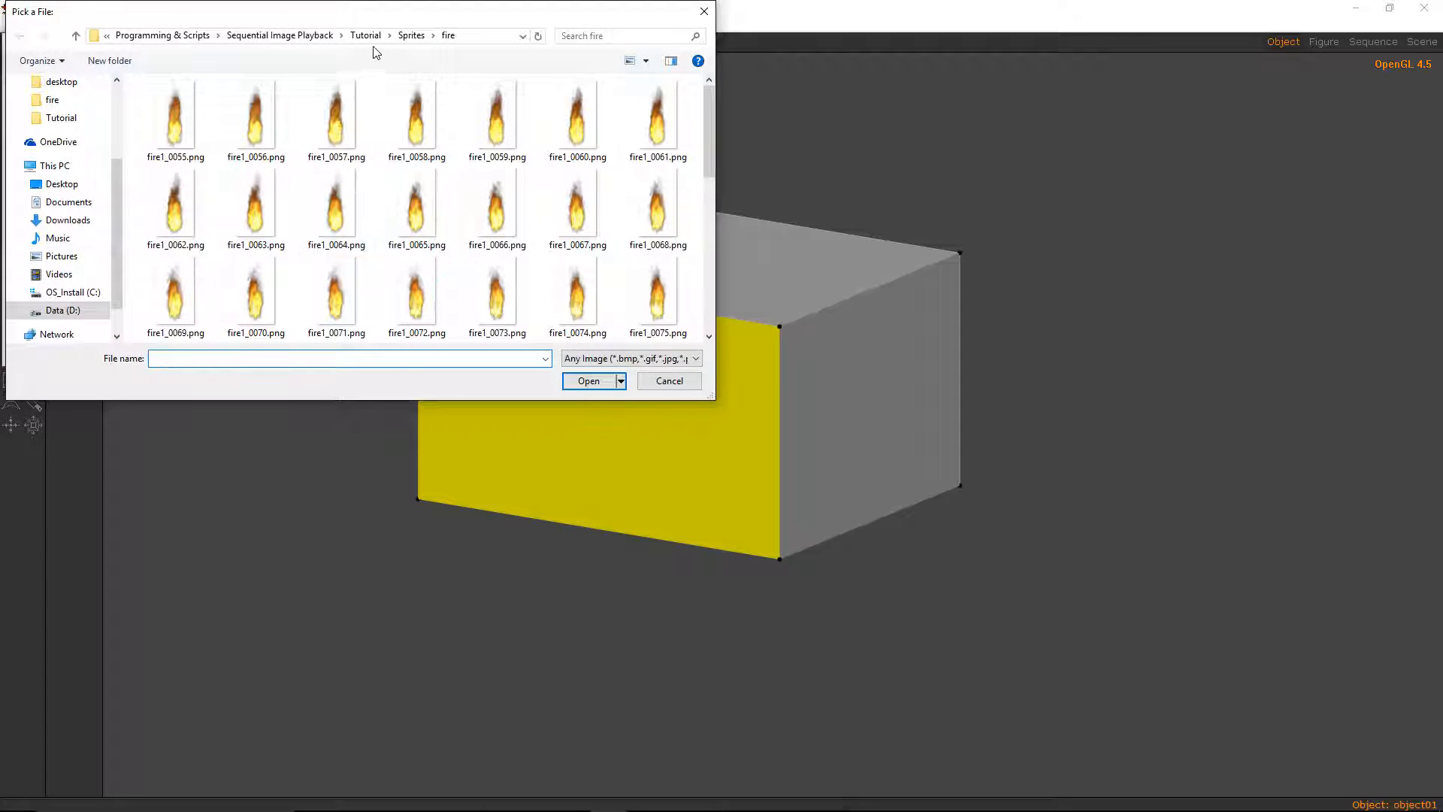
click(412, 36)
double_click(176, 120)
double_click(169, 113)
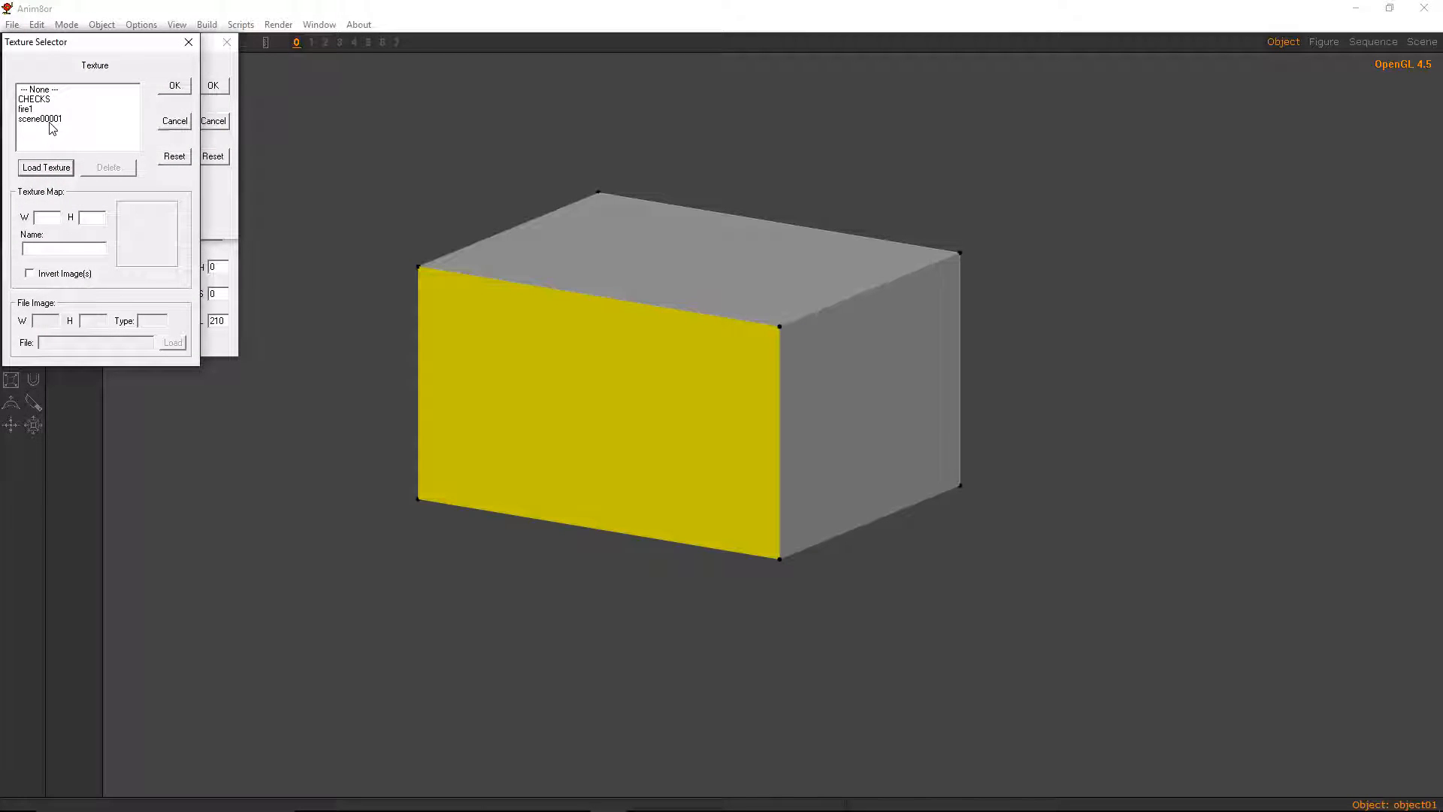
Rename the scene00001 texture as video1
click(47, 120)
double_click(62, 249)
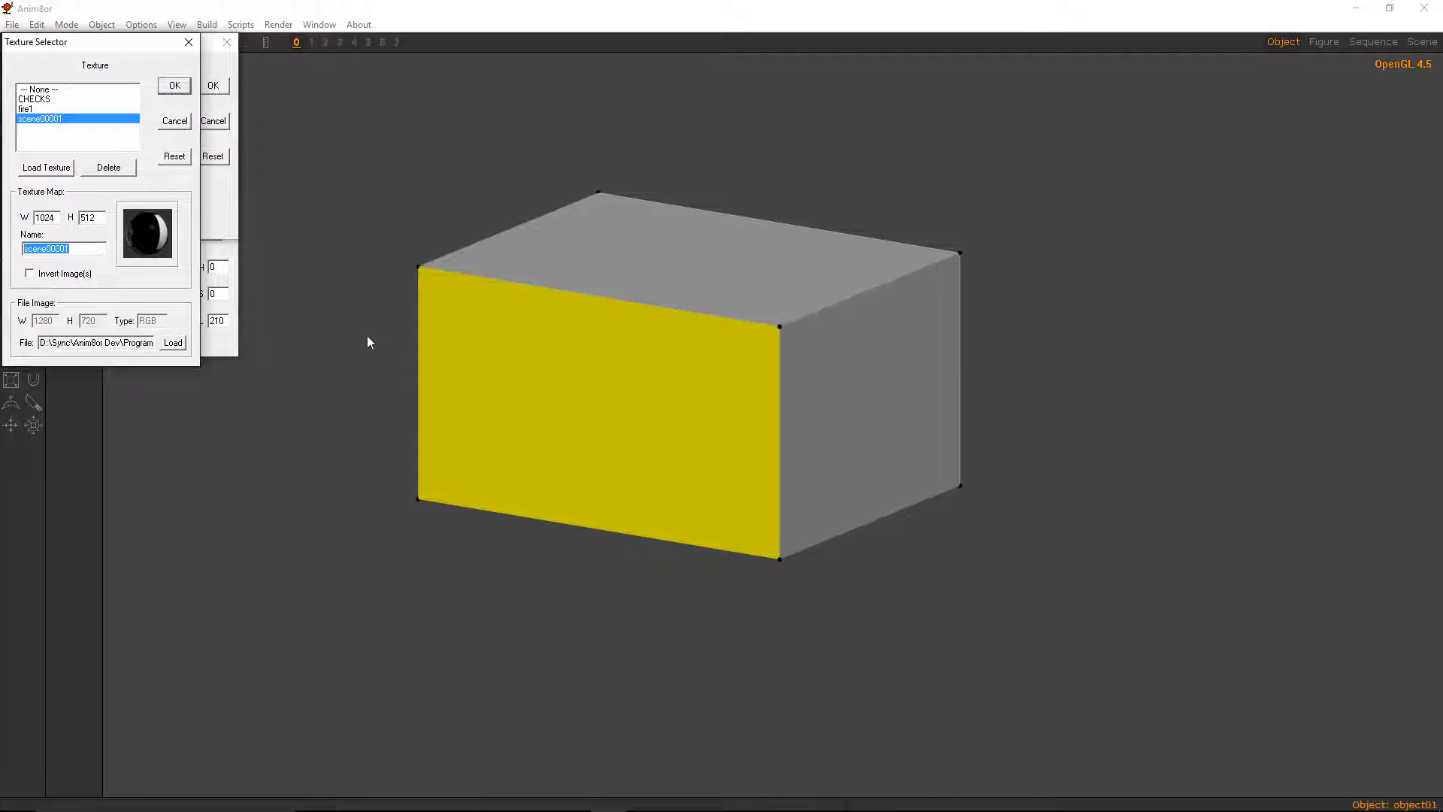
text(video1)
drag(90, 45, 219, 79)
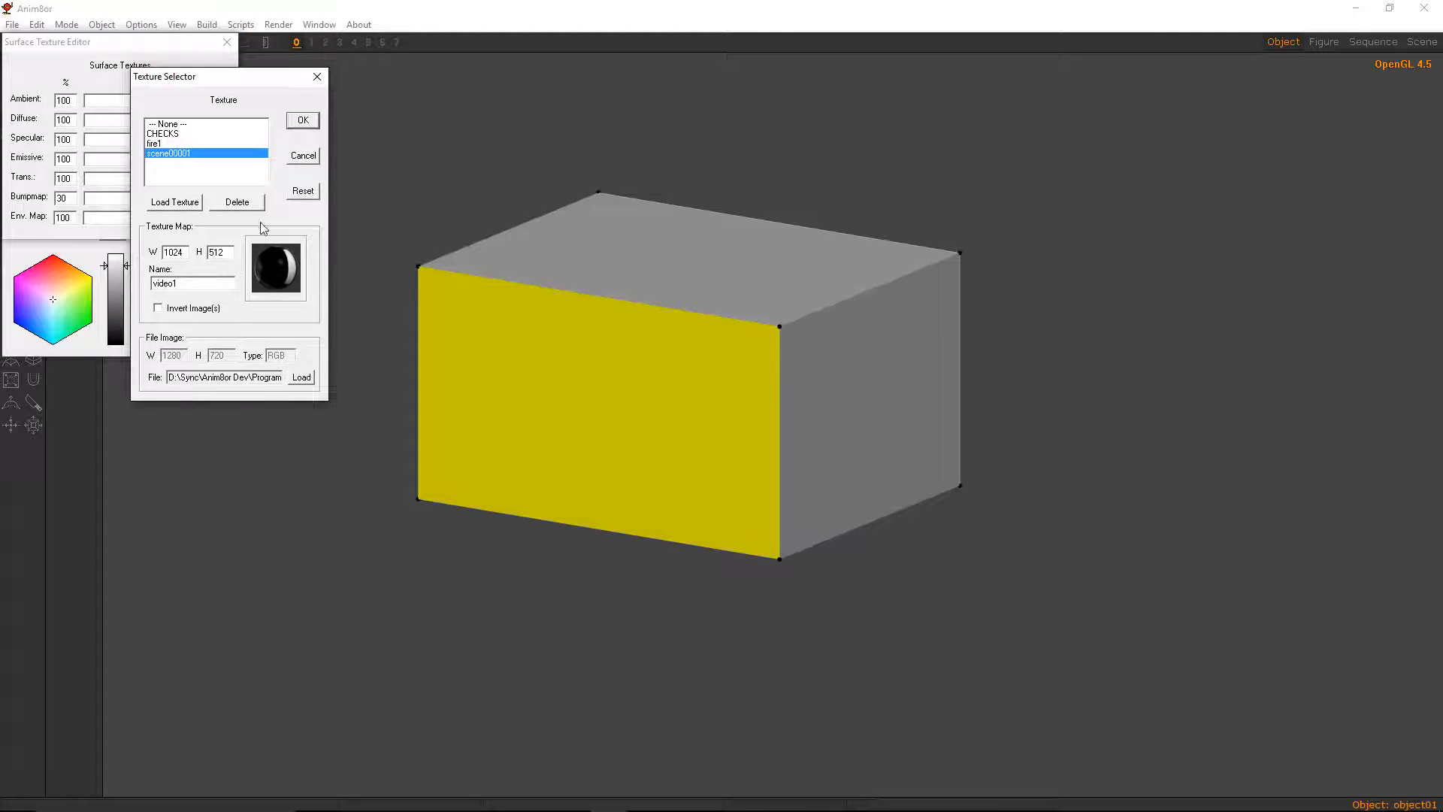
click(301, 124)
Assign the video1 texture to the video material's Ambient channel and accept the material settings
click(161, 98)
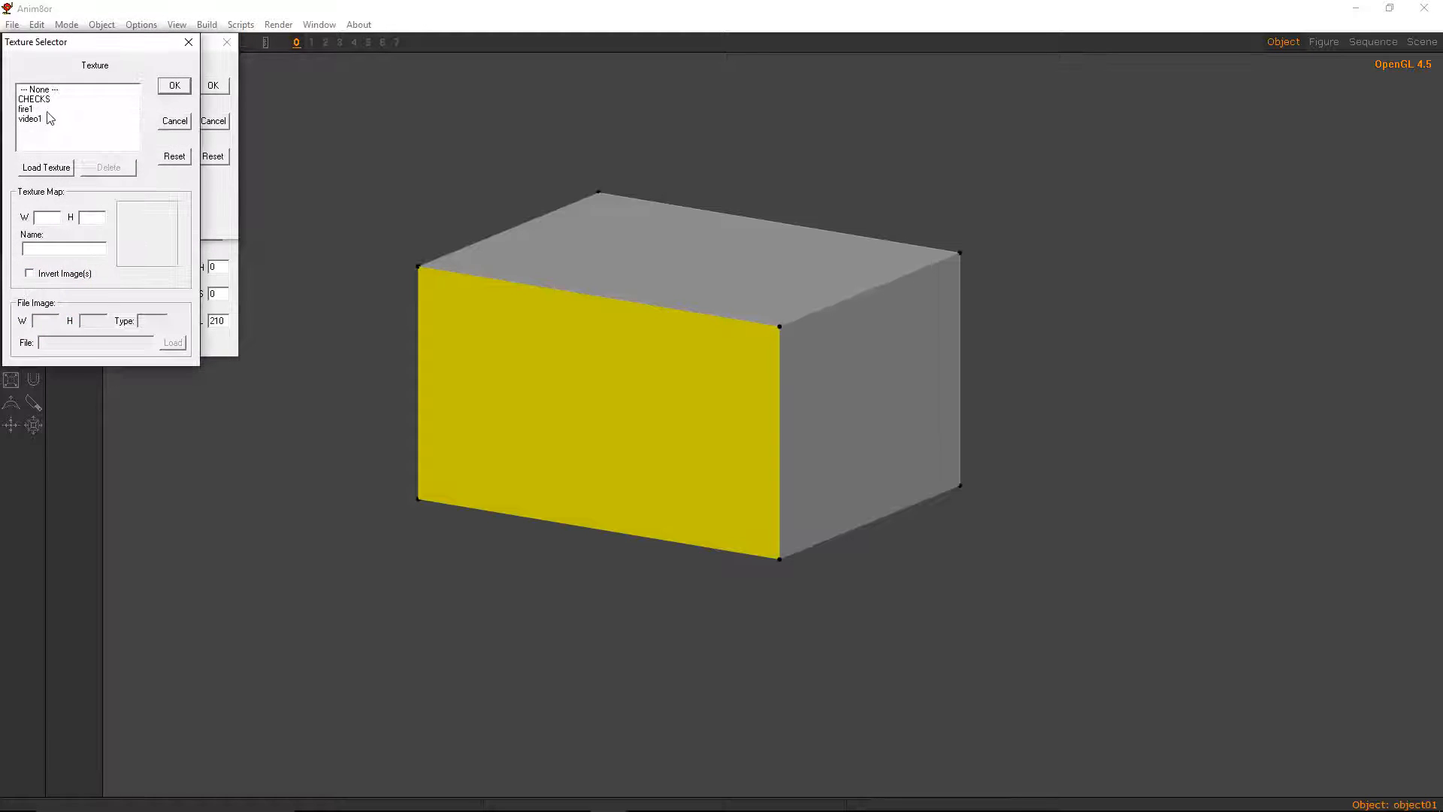
click(30, 118)
click(175, 86)
click(213, 85)
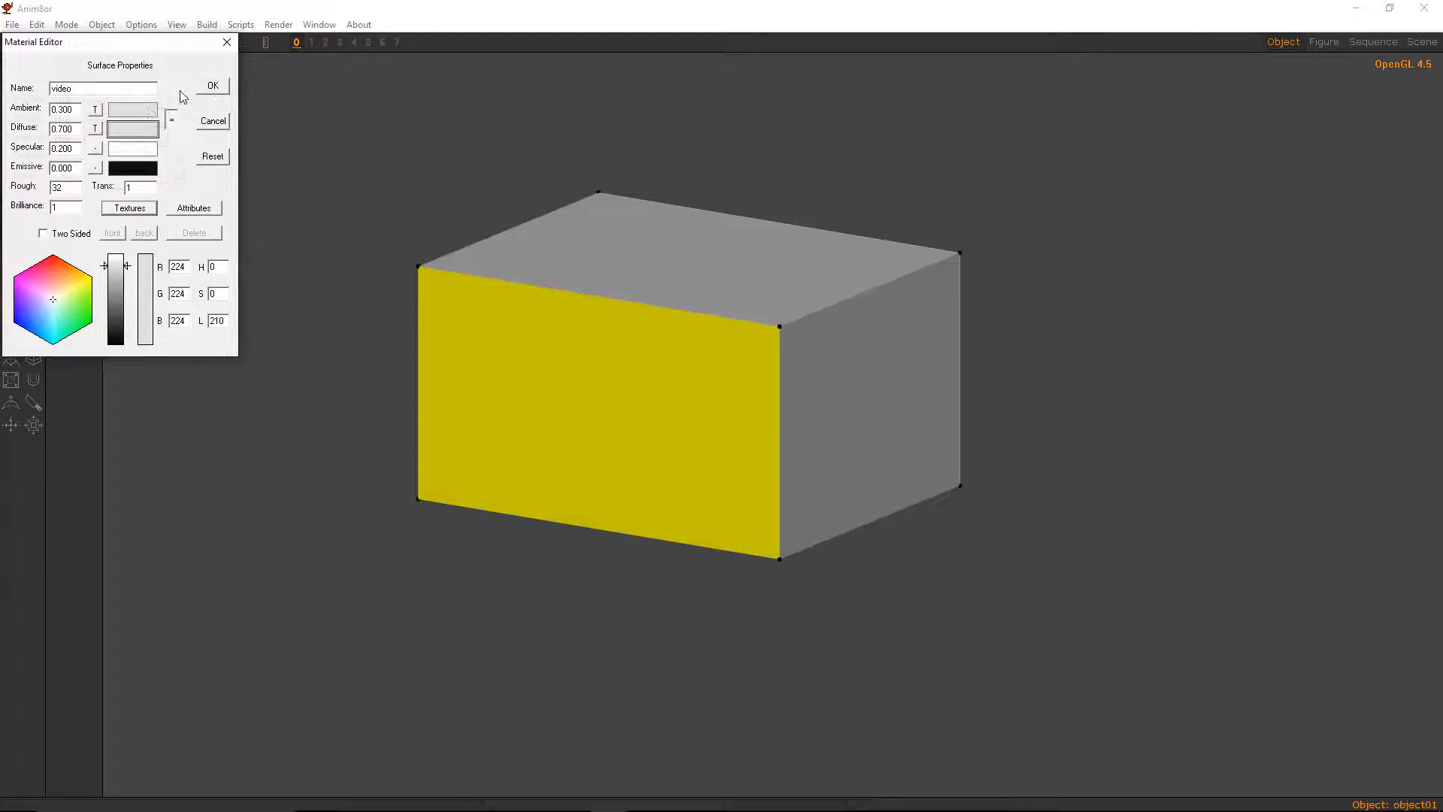
click(214, 87)
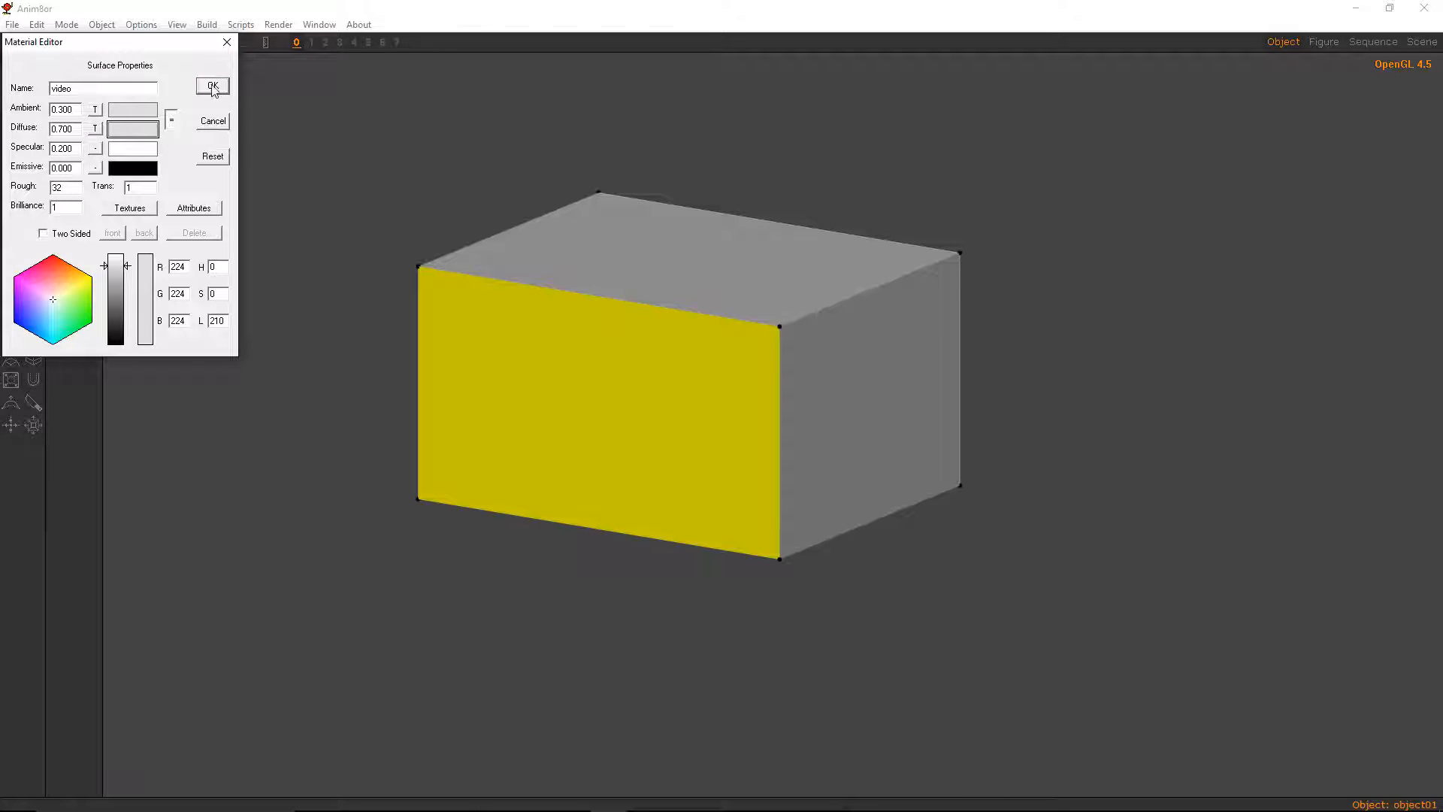
double_click(68, 148)
click(213, 86)
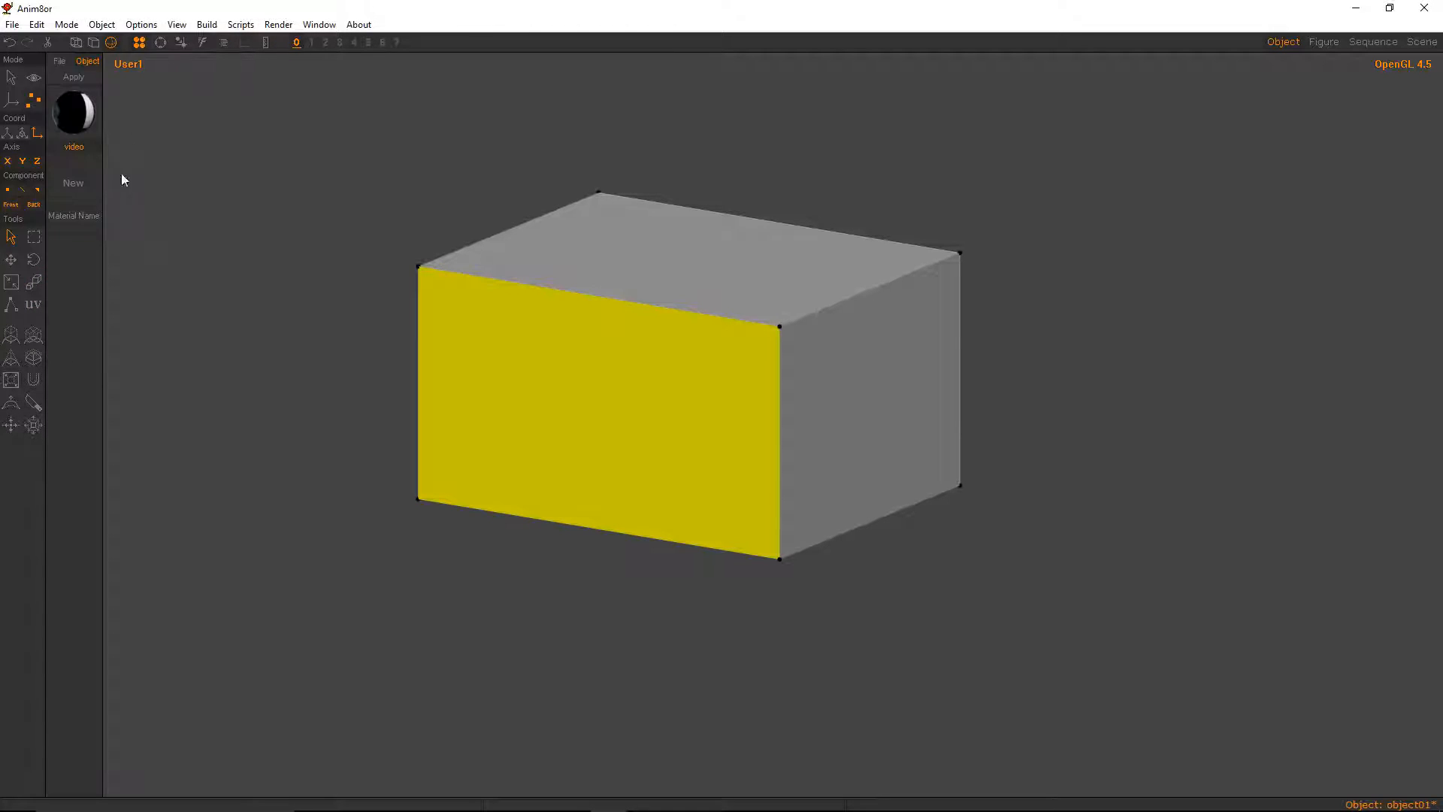
Apply the video material to the box's selected front face and return to object edit mode
click(84, 77)
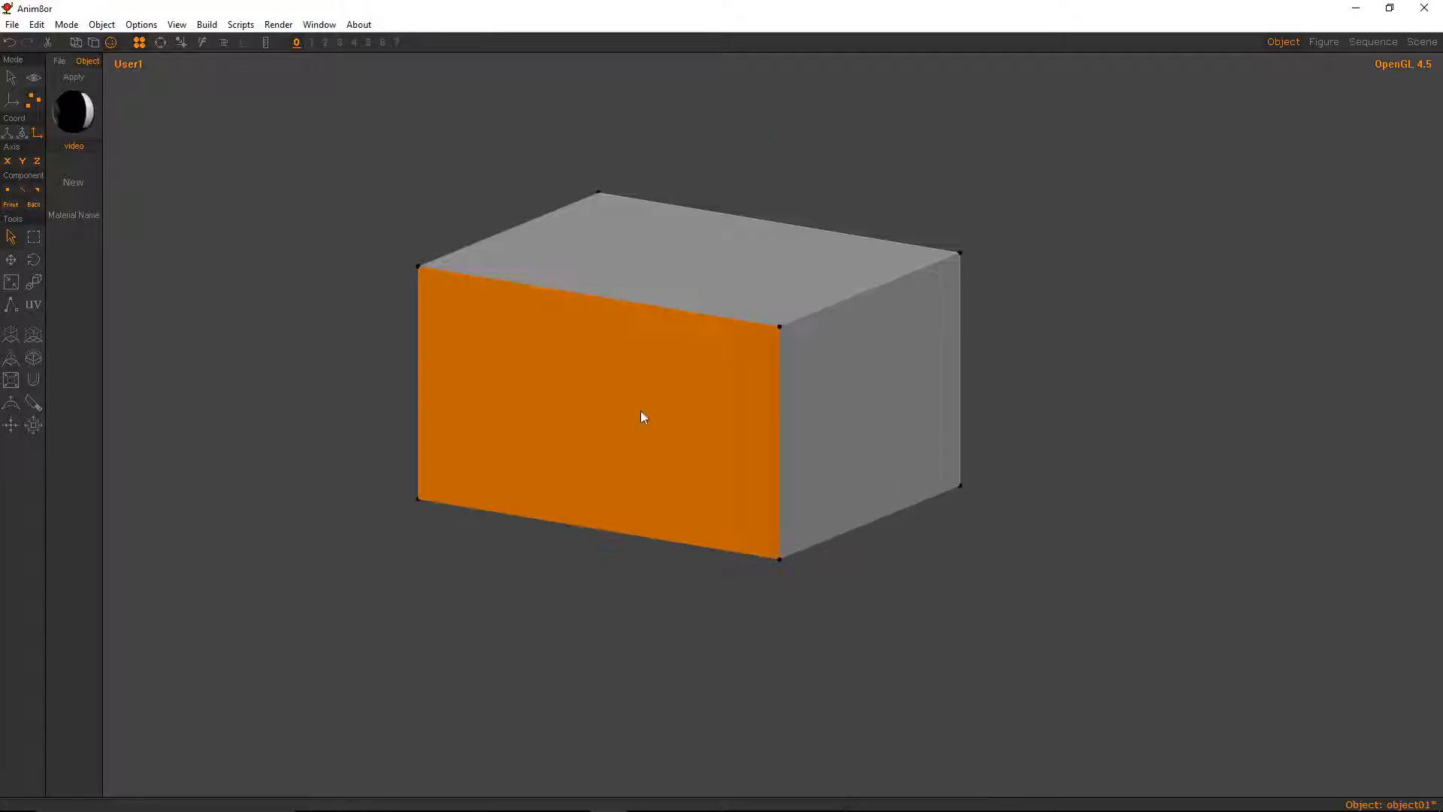
key(ctrl+r)
mouse_move(661, 414)
mouse_down()
mouse_move(747, 376)
mouse_move(629, 429)
mouse_move(661, 415)
mouse_up()
key(ctrl+r)
click(10, 78)
key(ctrl+r)
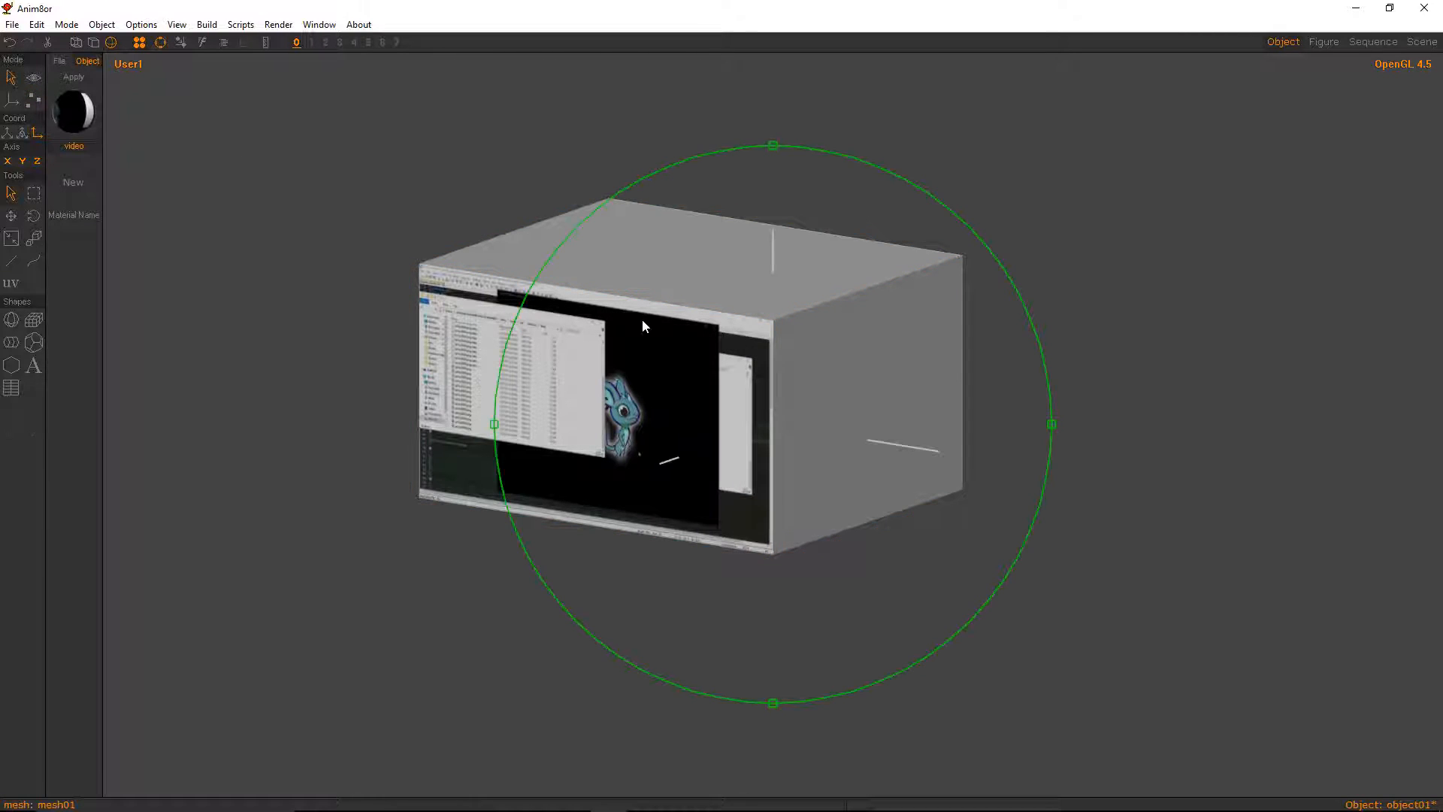
drag(644, 322, 732, 310)
key(ctrl+r)
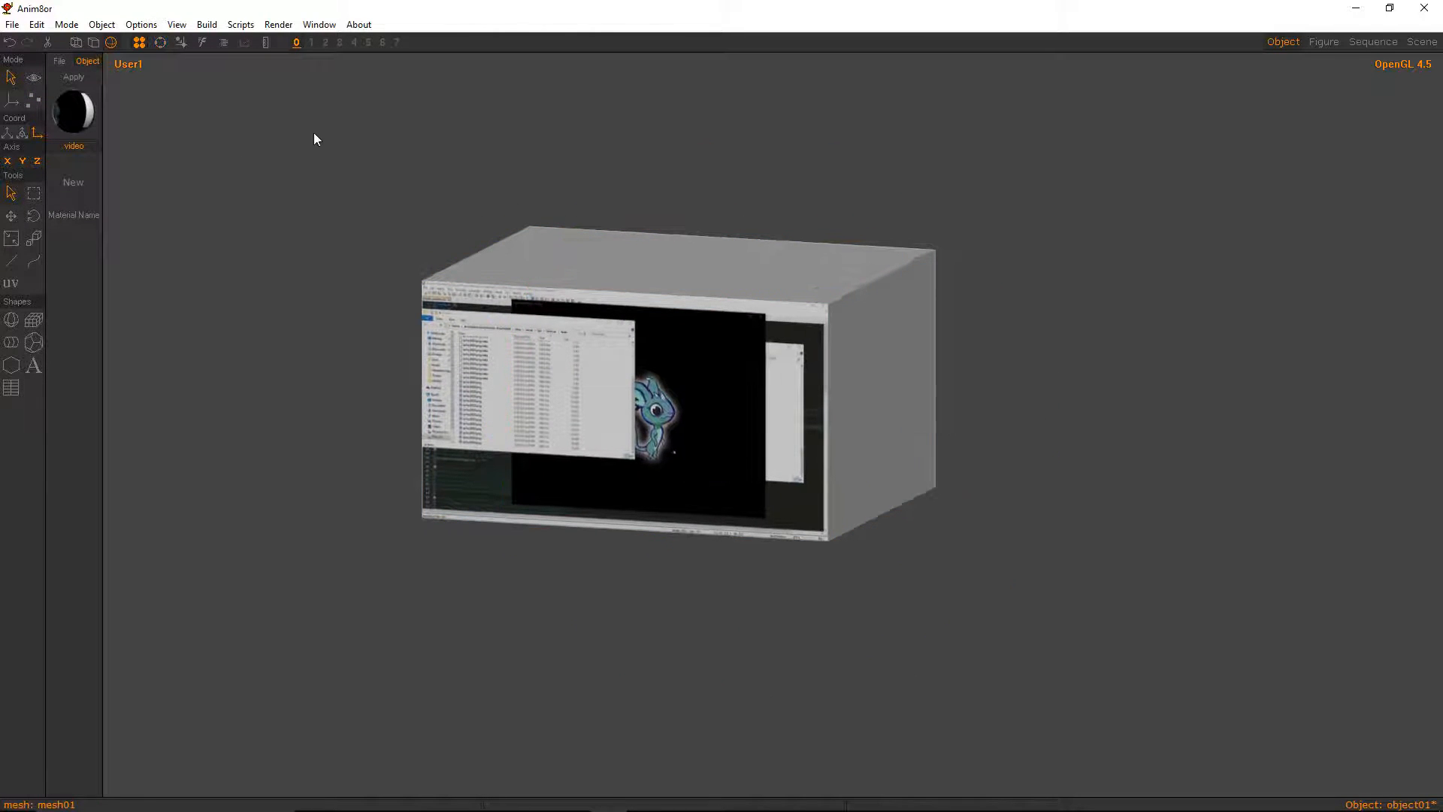
Select the box mesh and locate it with Stand on Origin
click(314, 132)
click(612, 300)
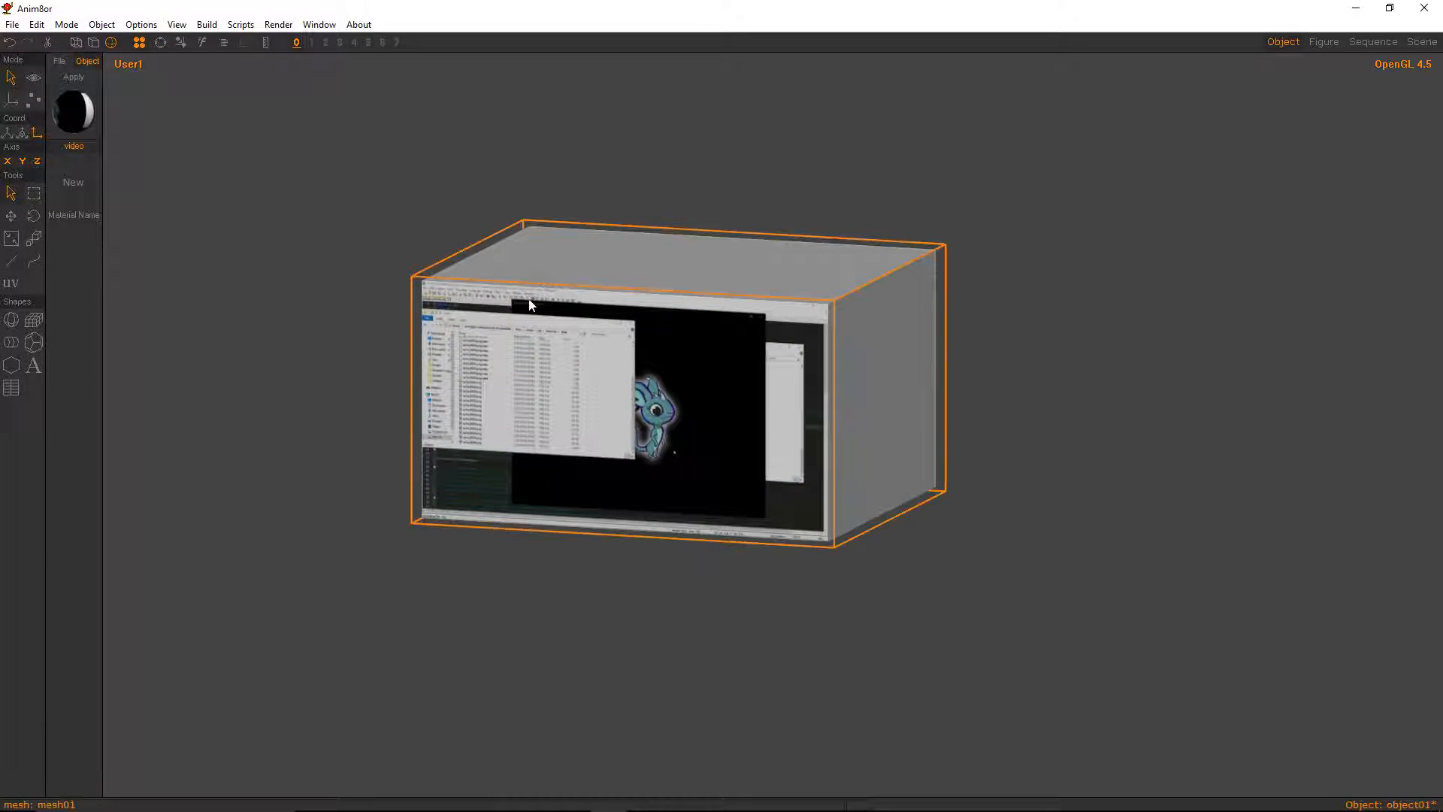
click(35, 25)
mouse_move(138, 304)
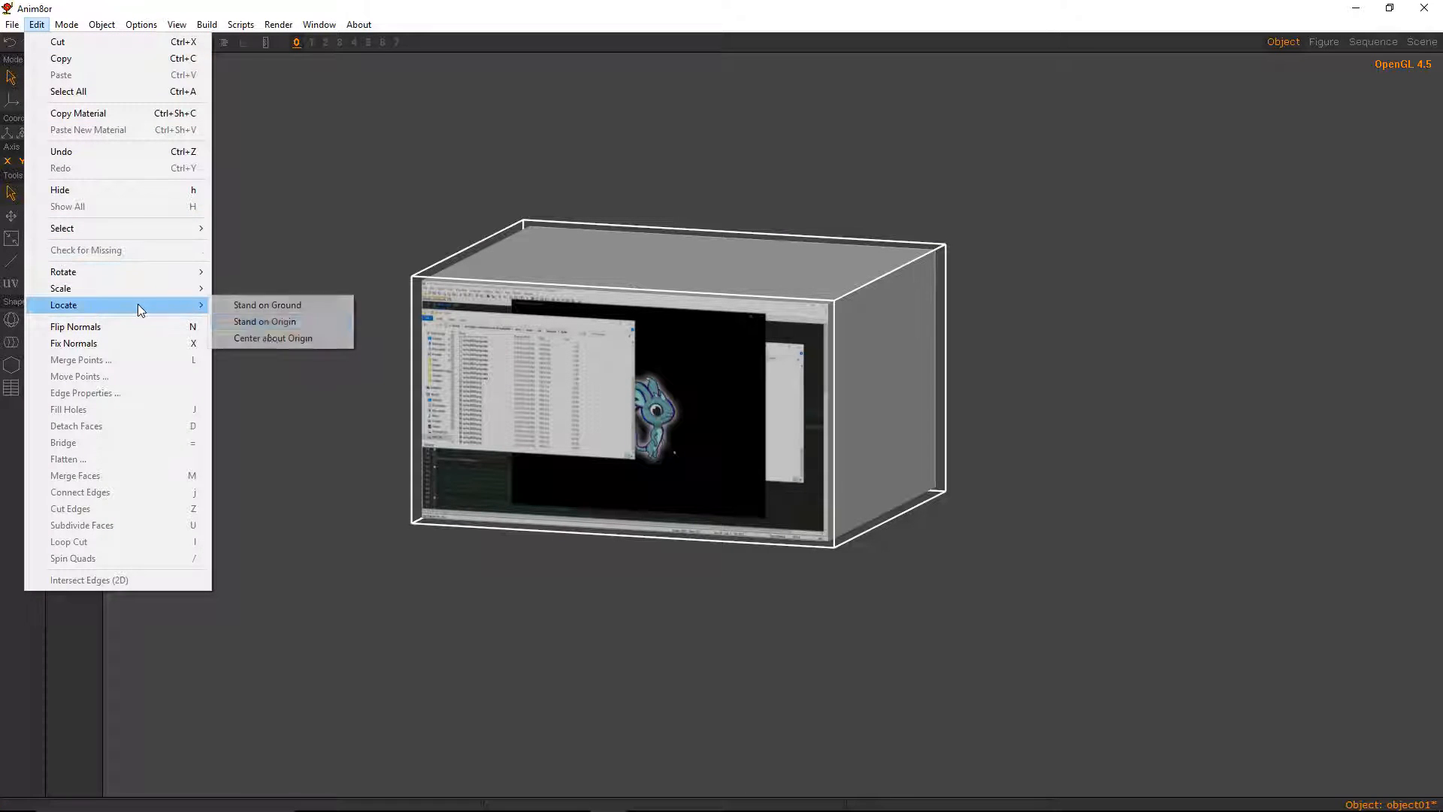
click(278, 329)
click(247, 277)
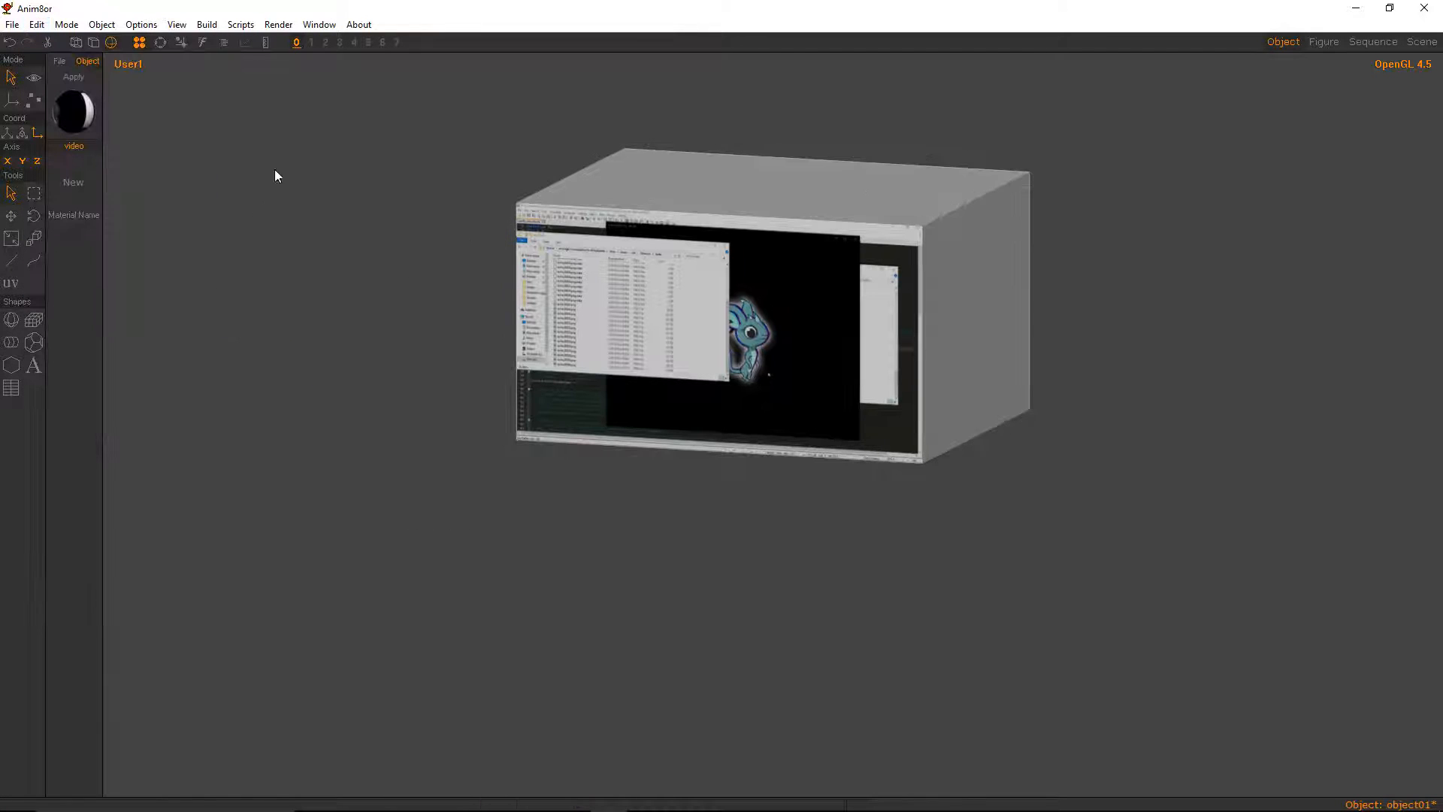
Switch to the front view and save the project
click(177, 25)
click(235, 194)
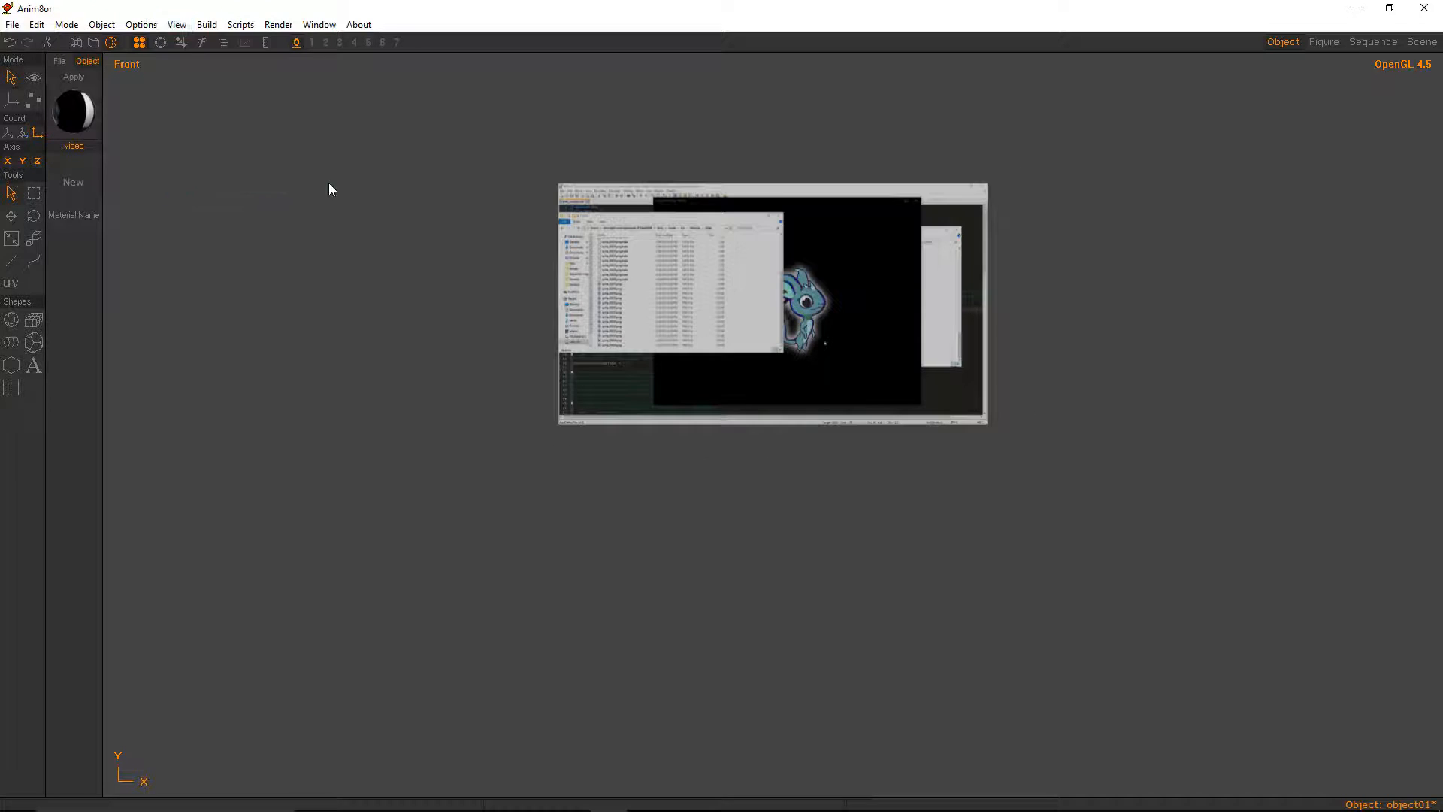
click(12, 24)
click(30, 94)
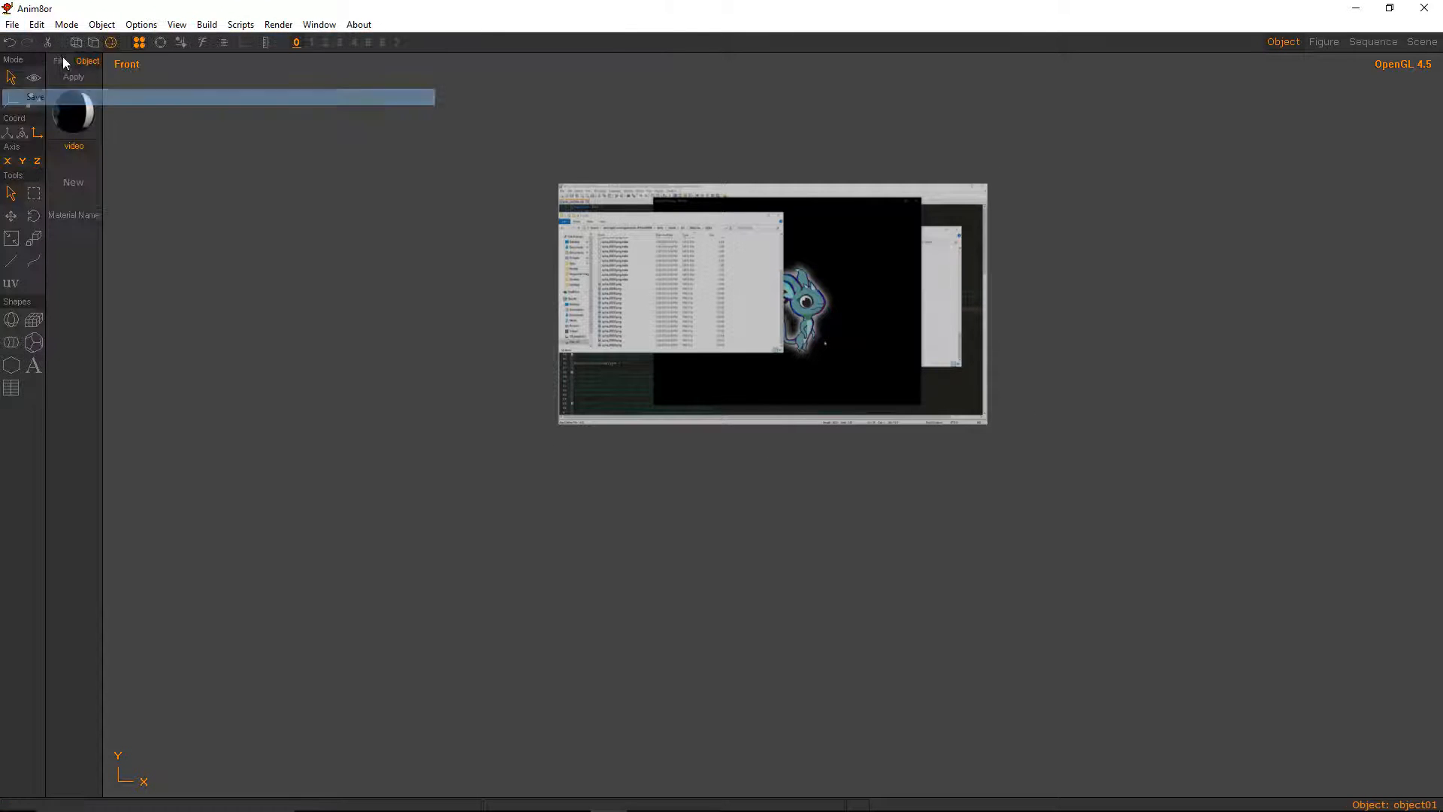
click(66, 25)
click(336, 124)
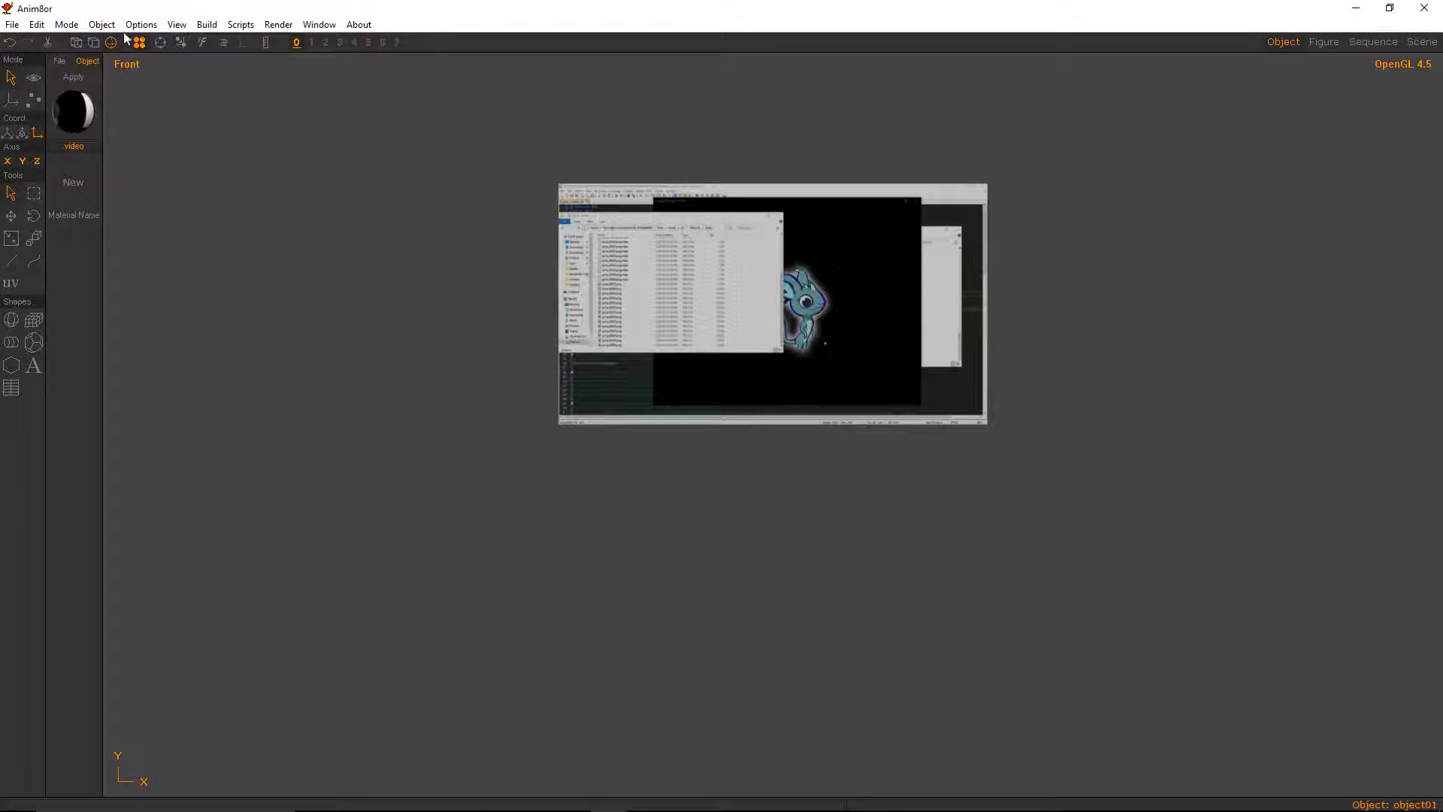
Name the object video and assign it to the existing sprites menu folder
click(102, 25)
click(112, 75)
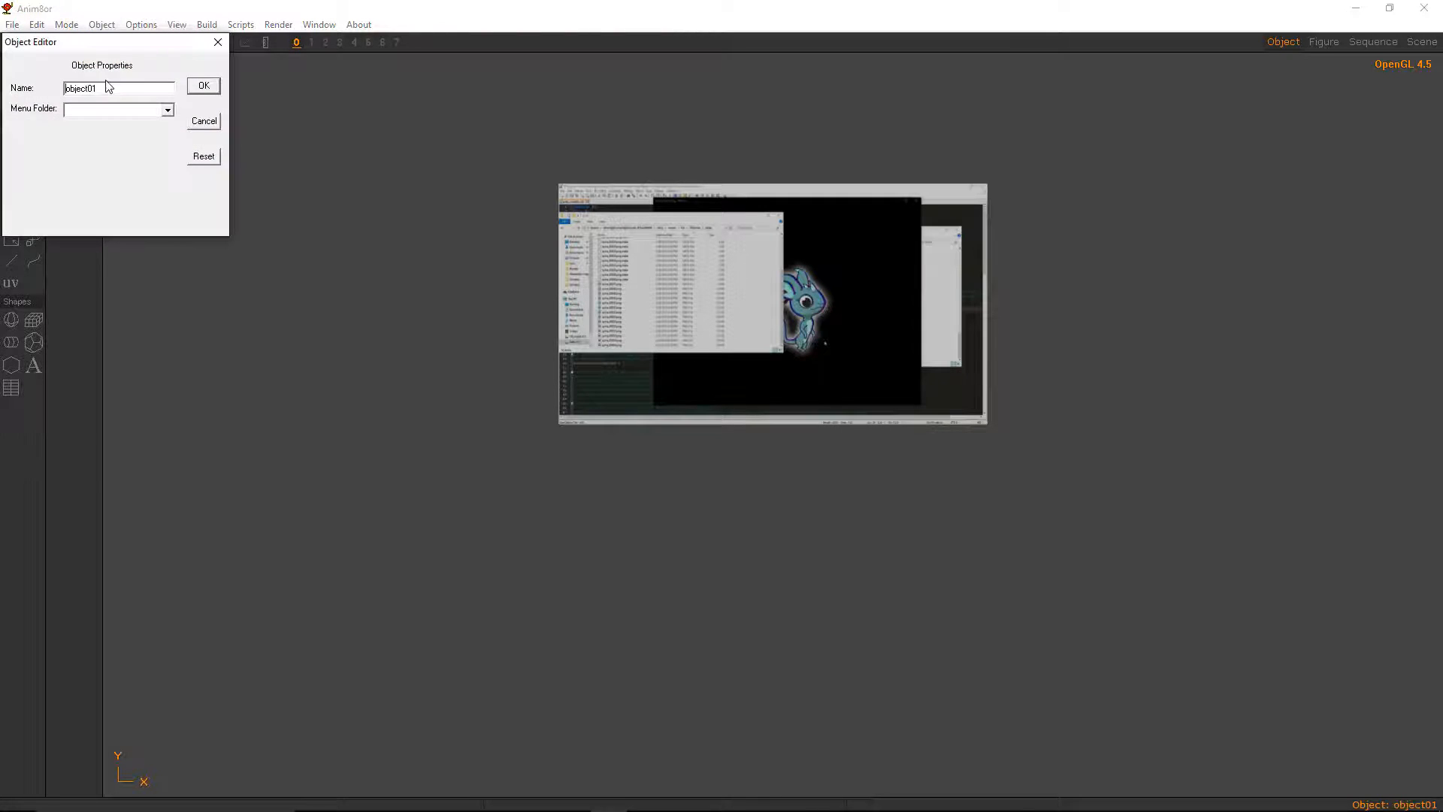
text(video)
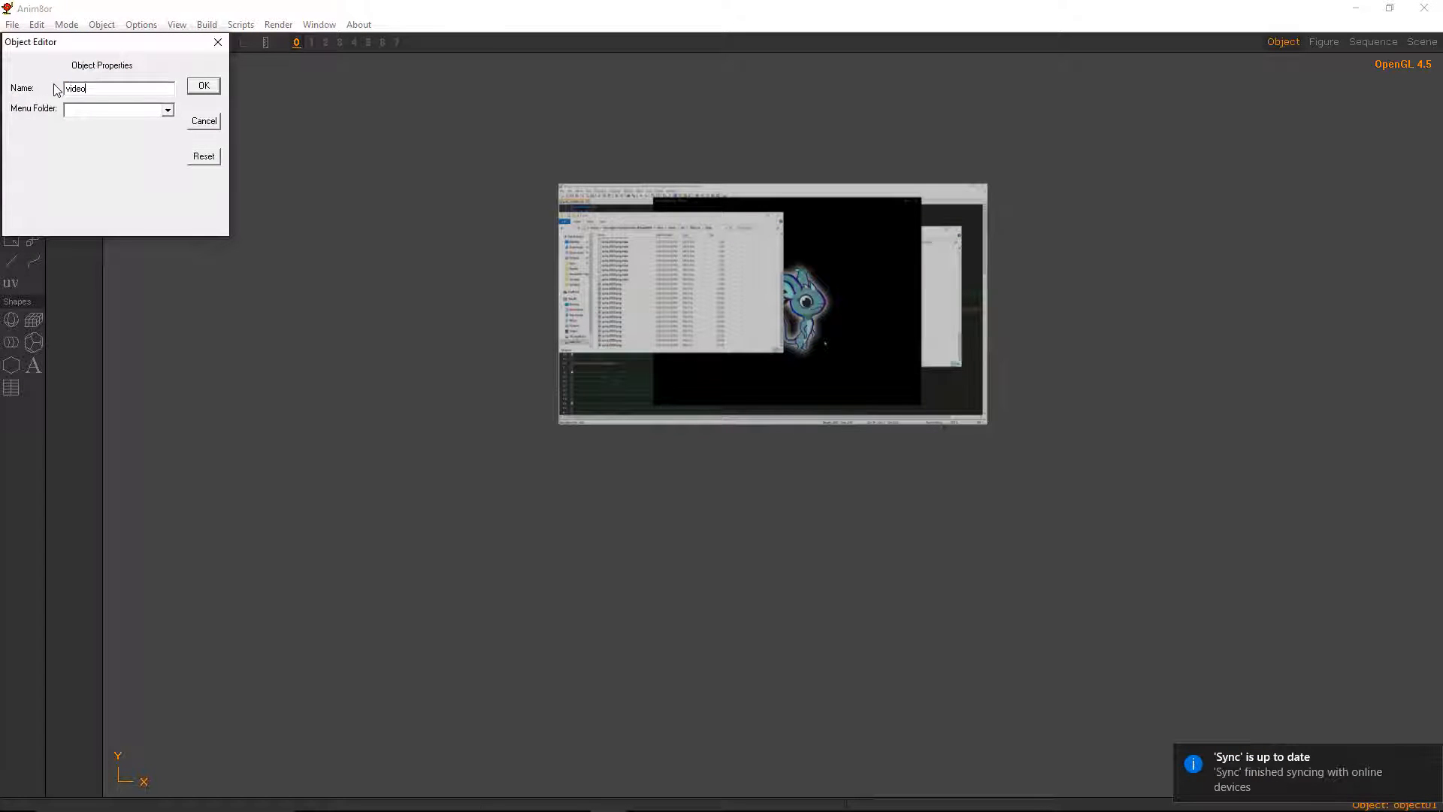
click(141, 110)
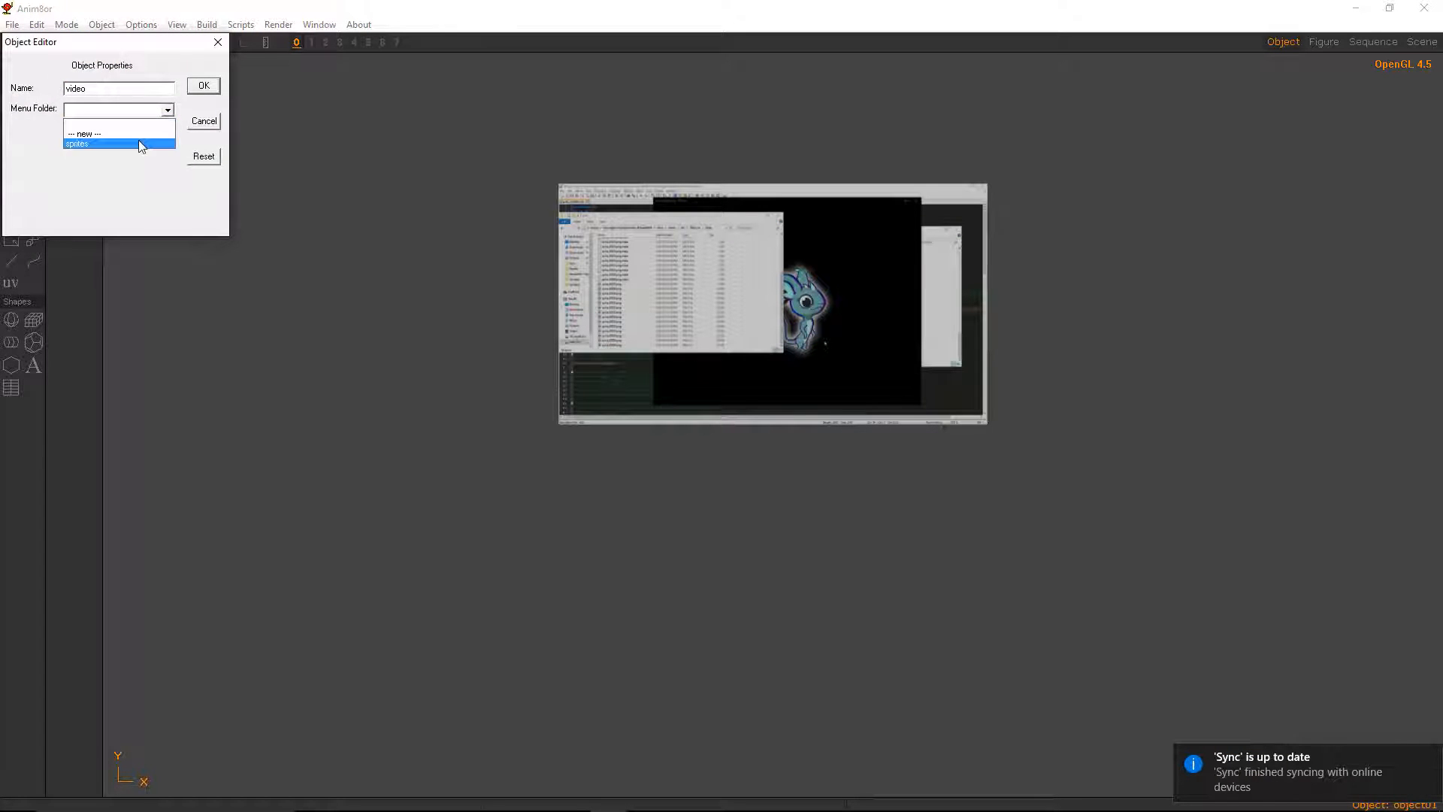
click(139, 144)
click(203, 86)
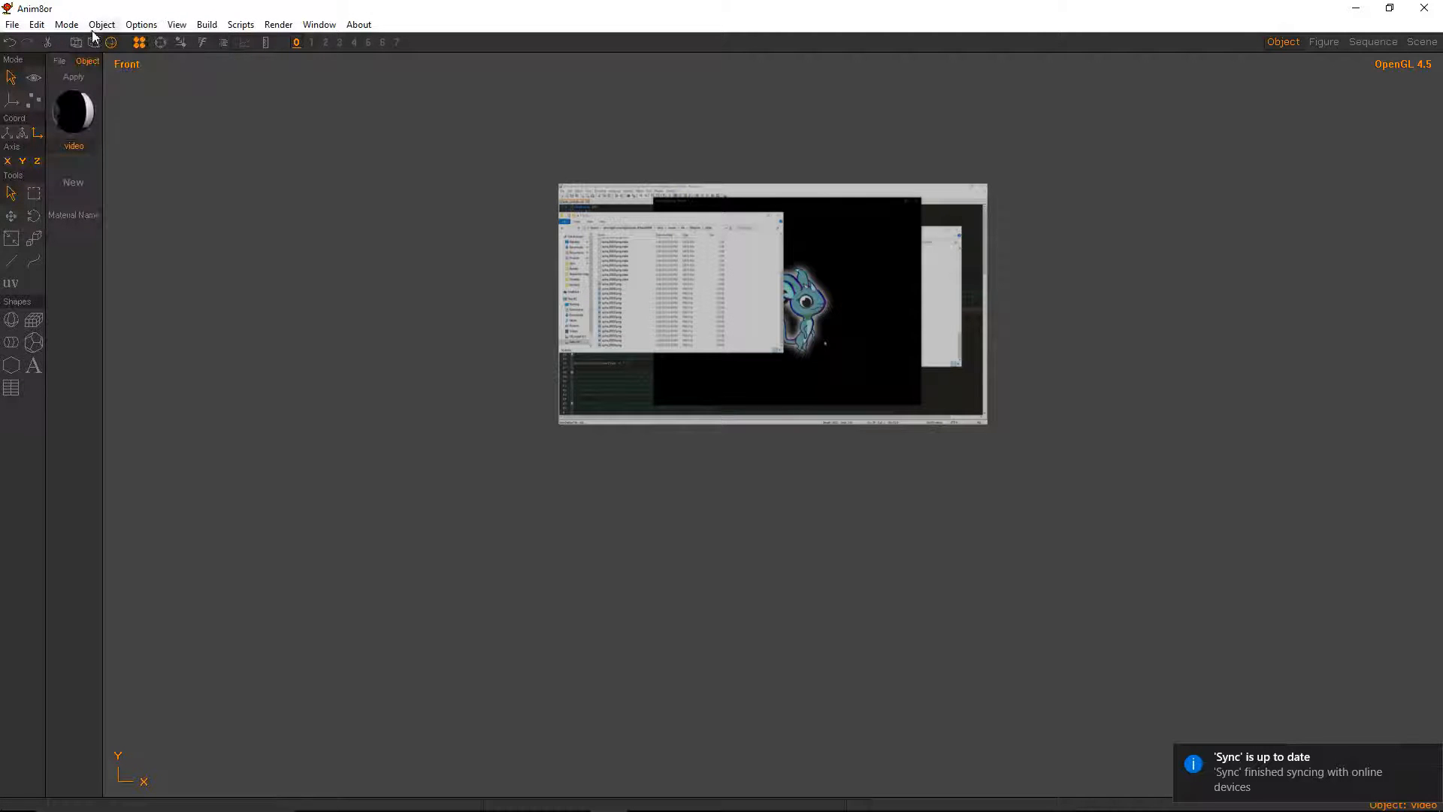
click(101, 25)
mouse_move(151, 151)
click(225, 167)
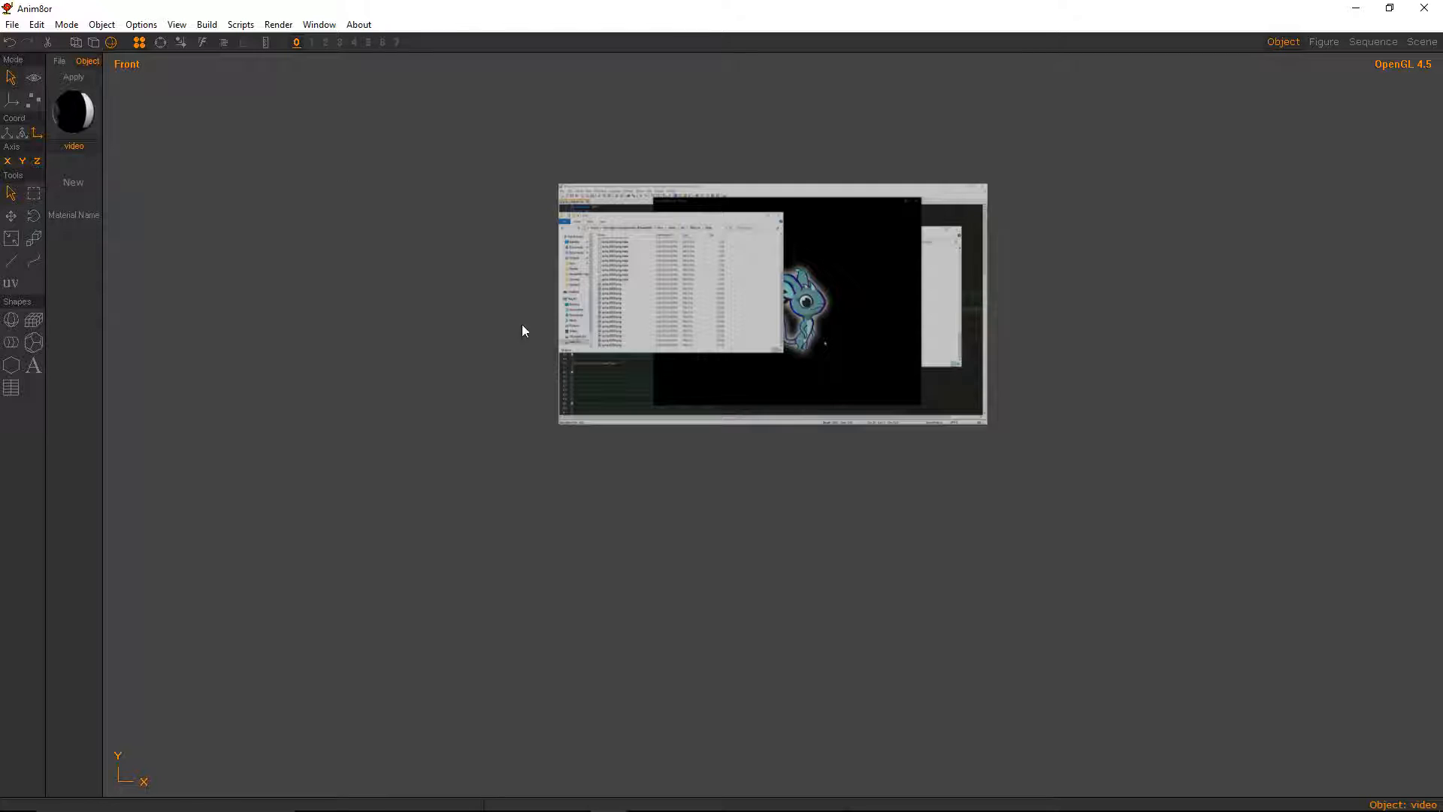
click(610, 324)
ctrl+drag(733, 323, 647, 403)
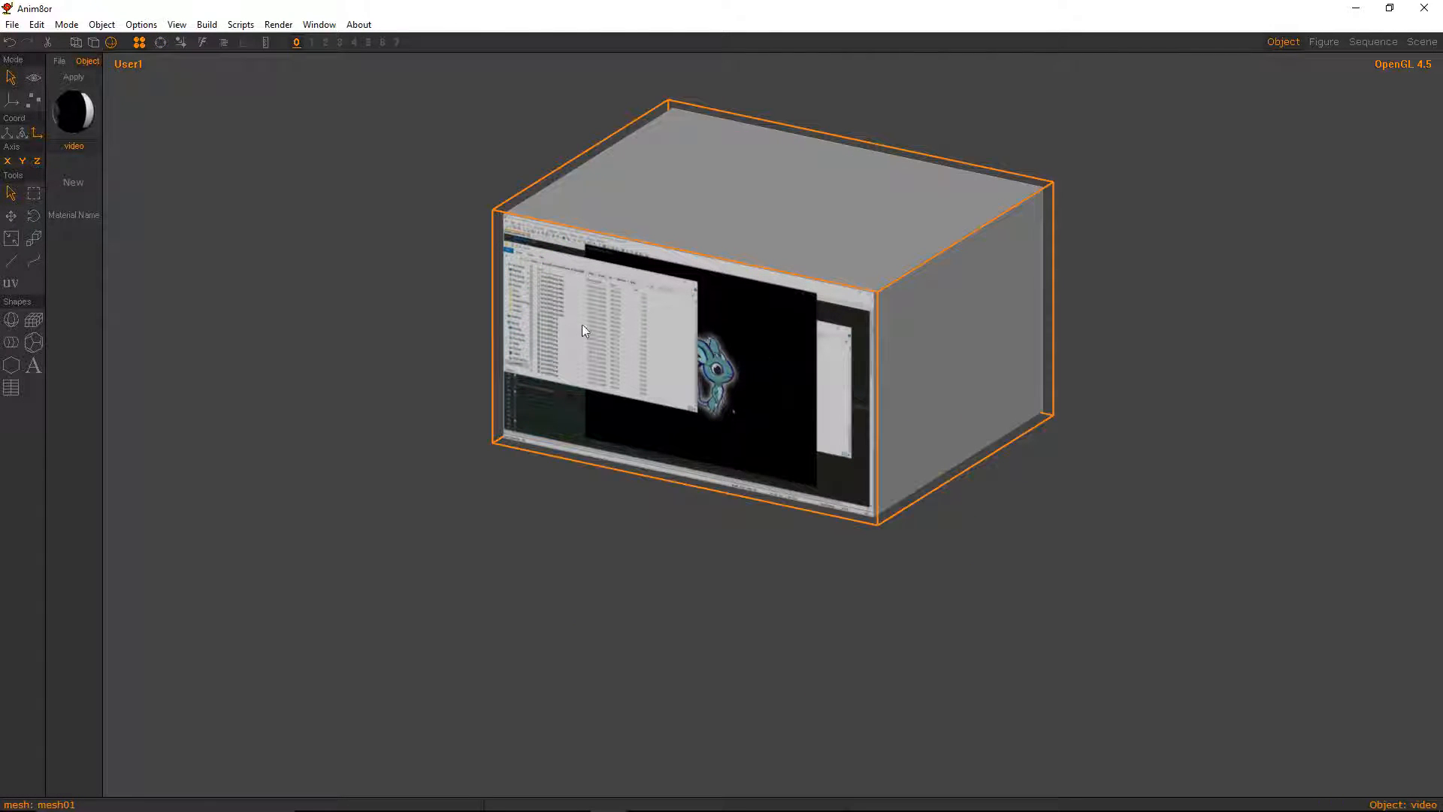
click(454, 257)
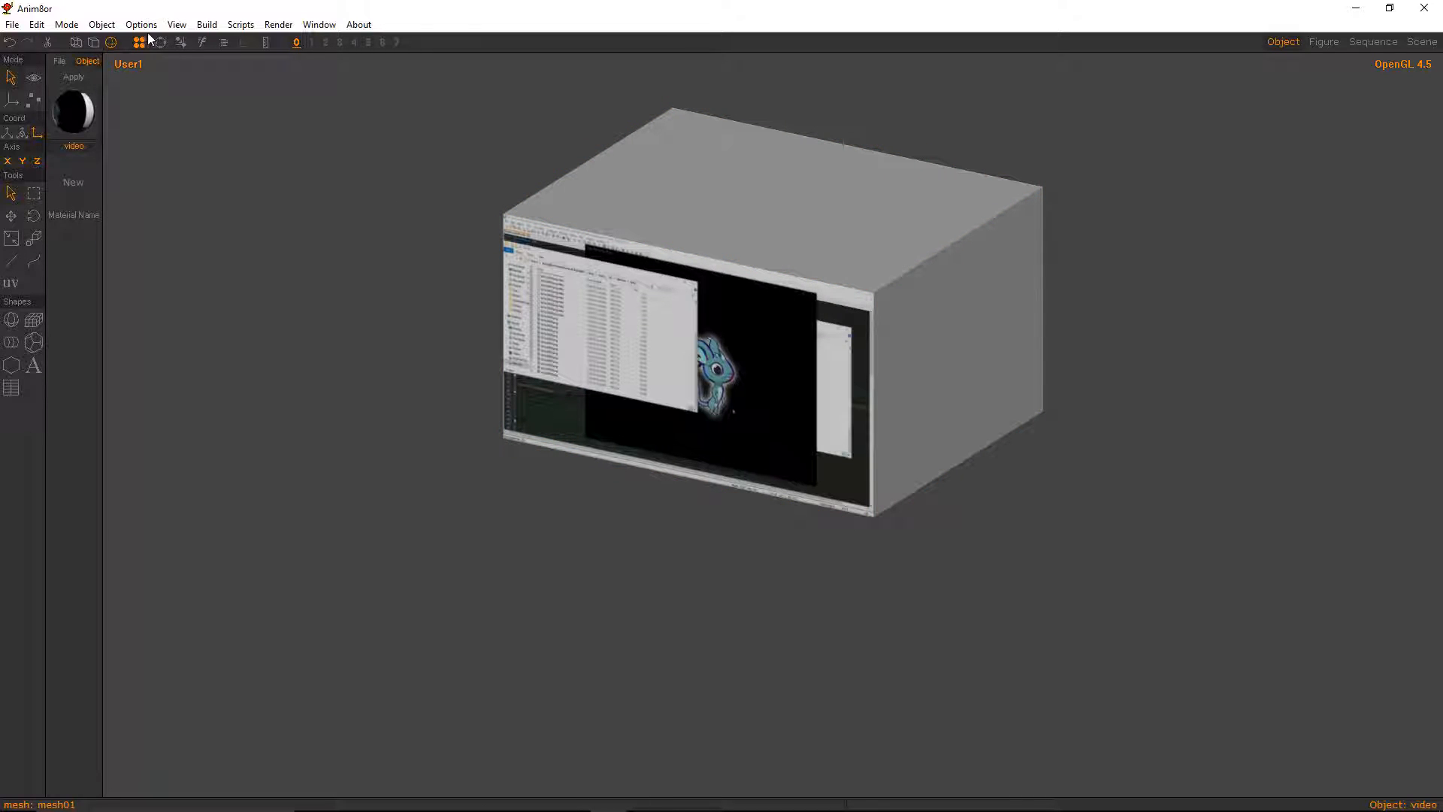
click(538, 281)
click(697, 515)
click(601, 406)
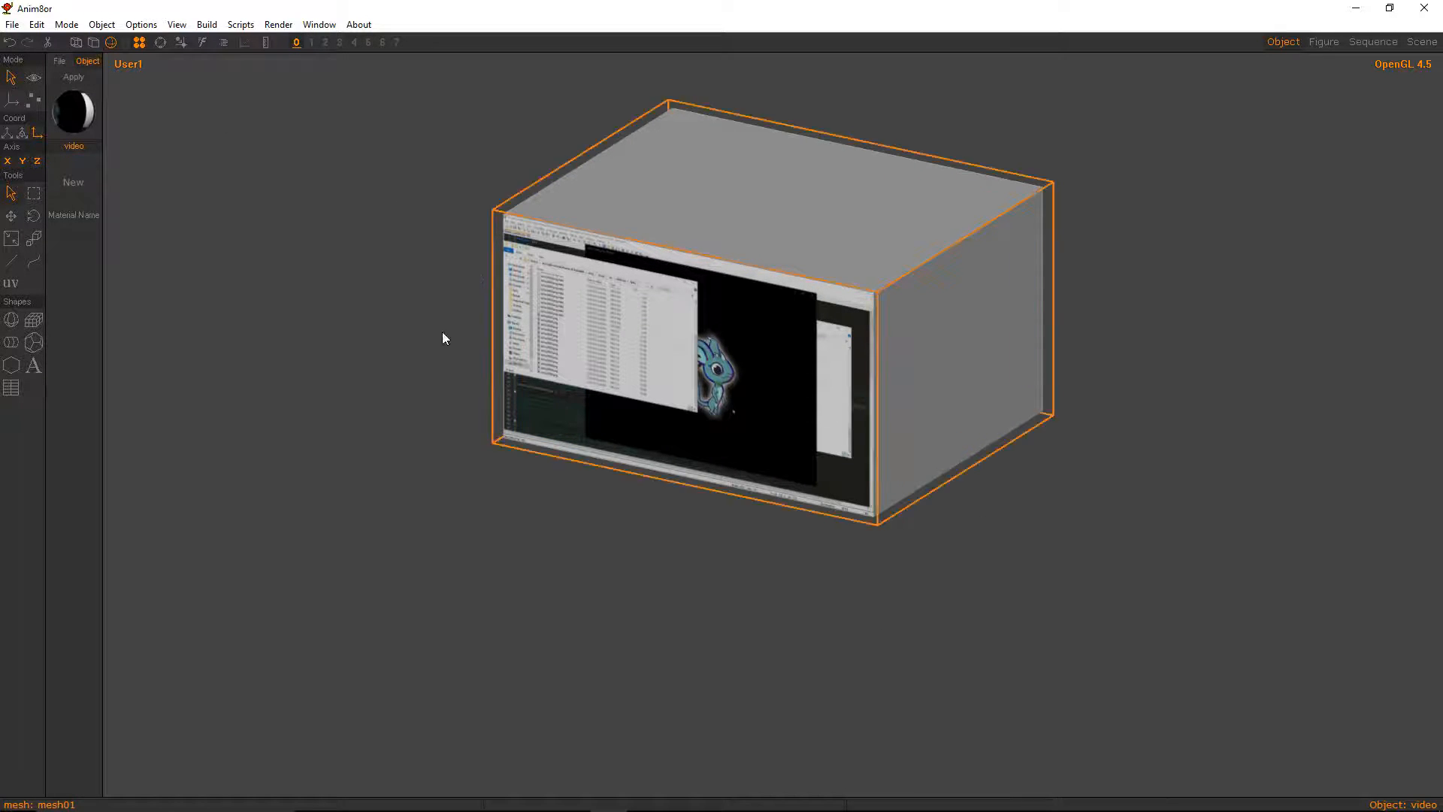
click(1048, 421)
click(563, 375)
click(1030, 440)
click(998, 414)
click(475, 235)
click(607, 294)
click(421, 240)
Switch to the scene editor and add the fire object to the scene
click(66, 24)
click(87, 91)
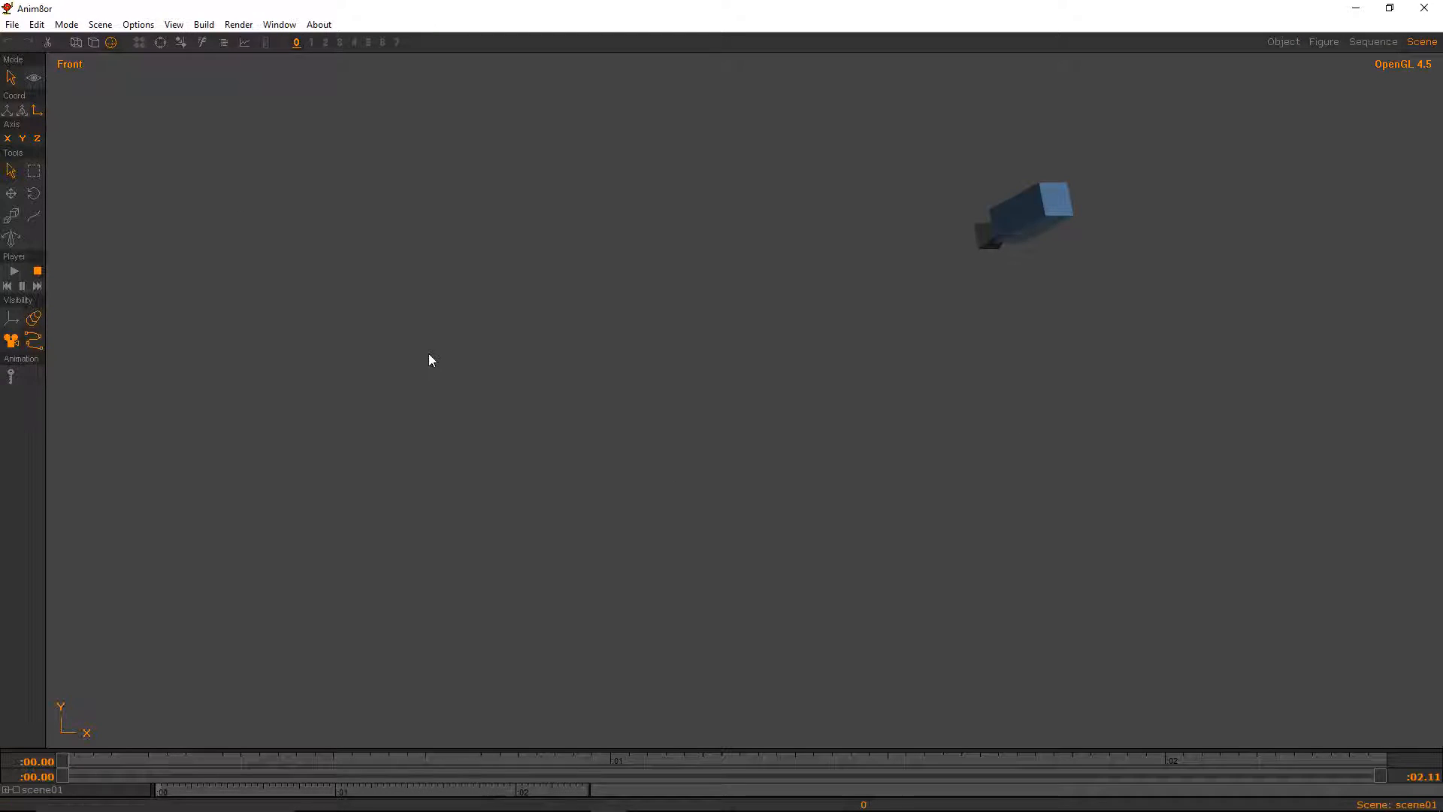
click(204, 25)
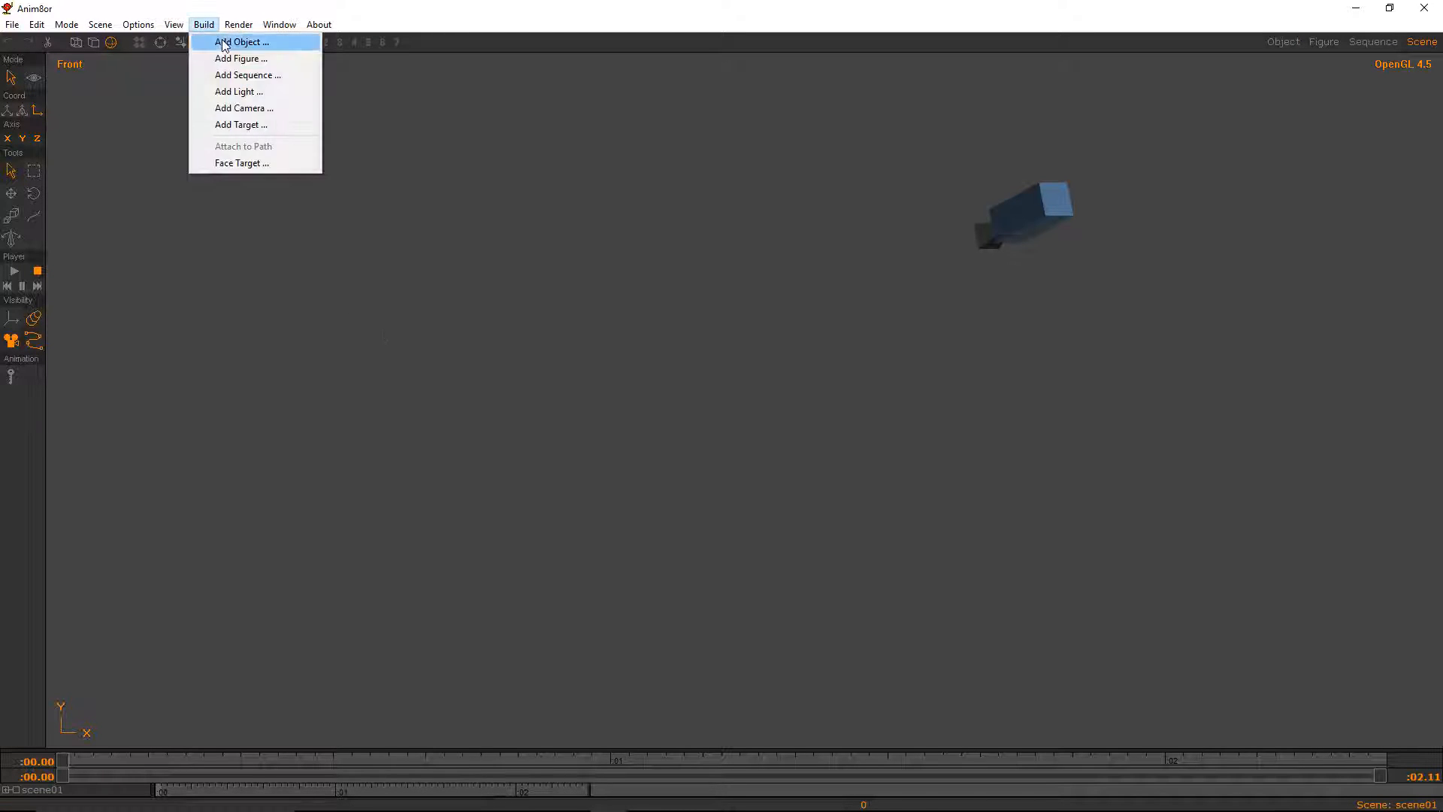
click(233, 42)
click(174, 87)
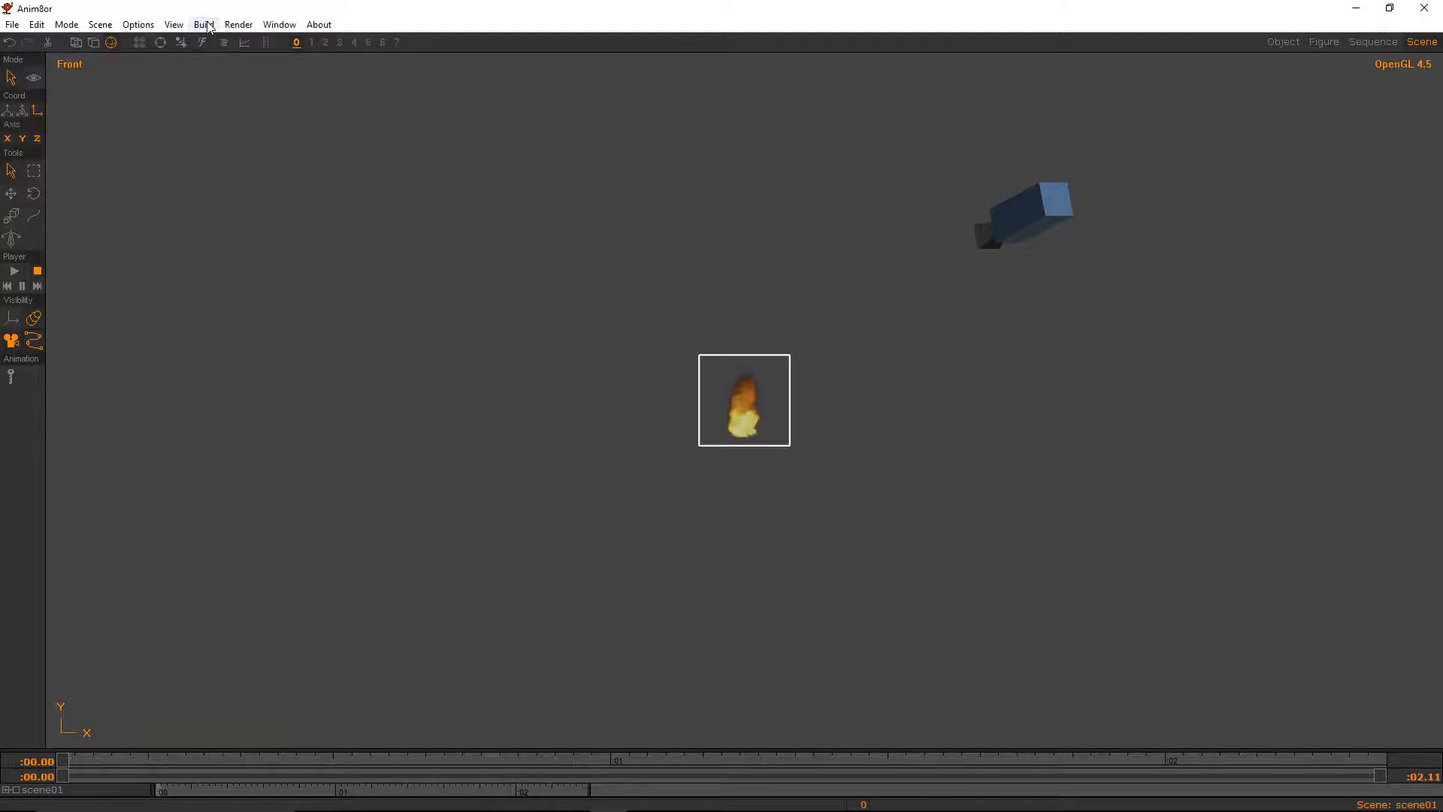
Add the video object to the scene and move it along X only to about -52
click(203, 24)
click(233, 42)
click(71, 100)
click(177, 87)
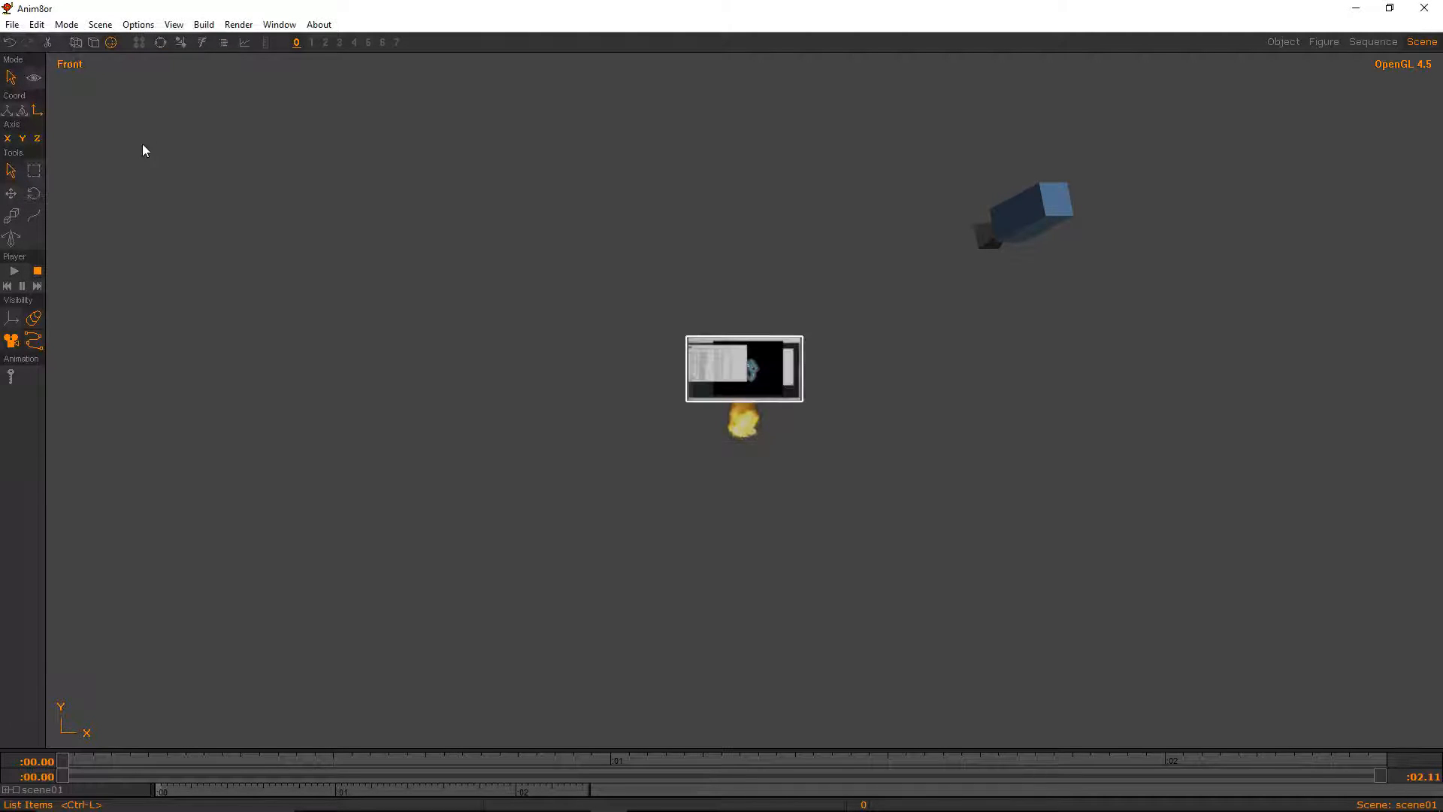
click(11, 193)
click(22, 138)
drag(502, 248, 371, 242)
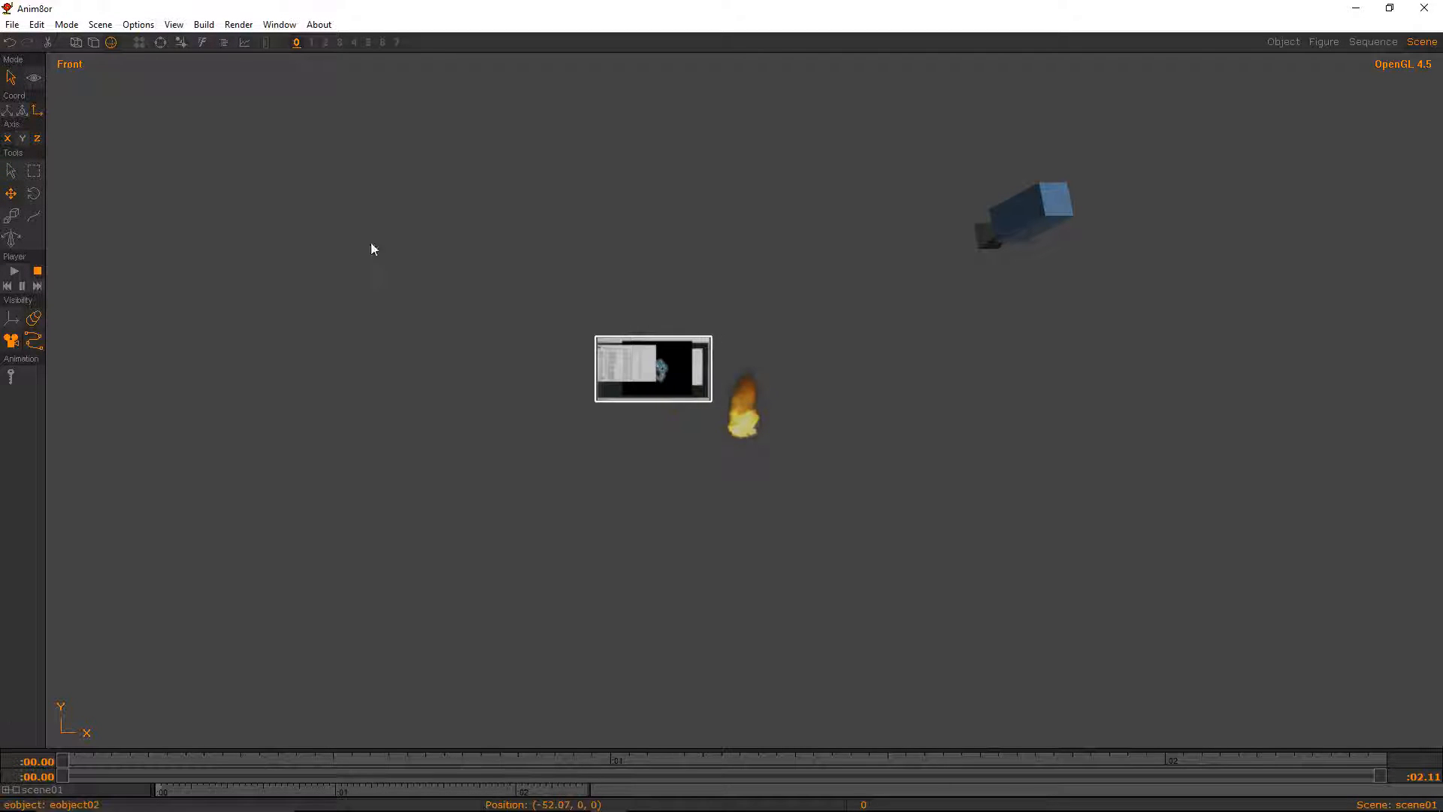
Set the fire object's Y location to 25
double_click(741, 418)
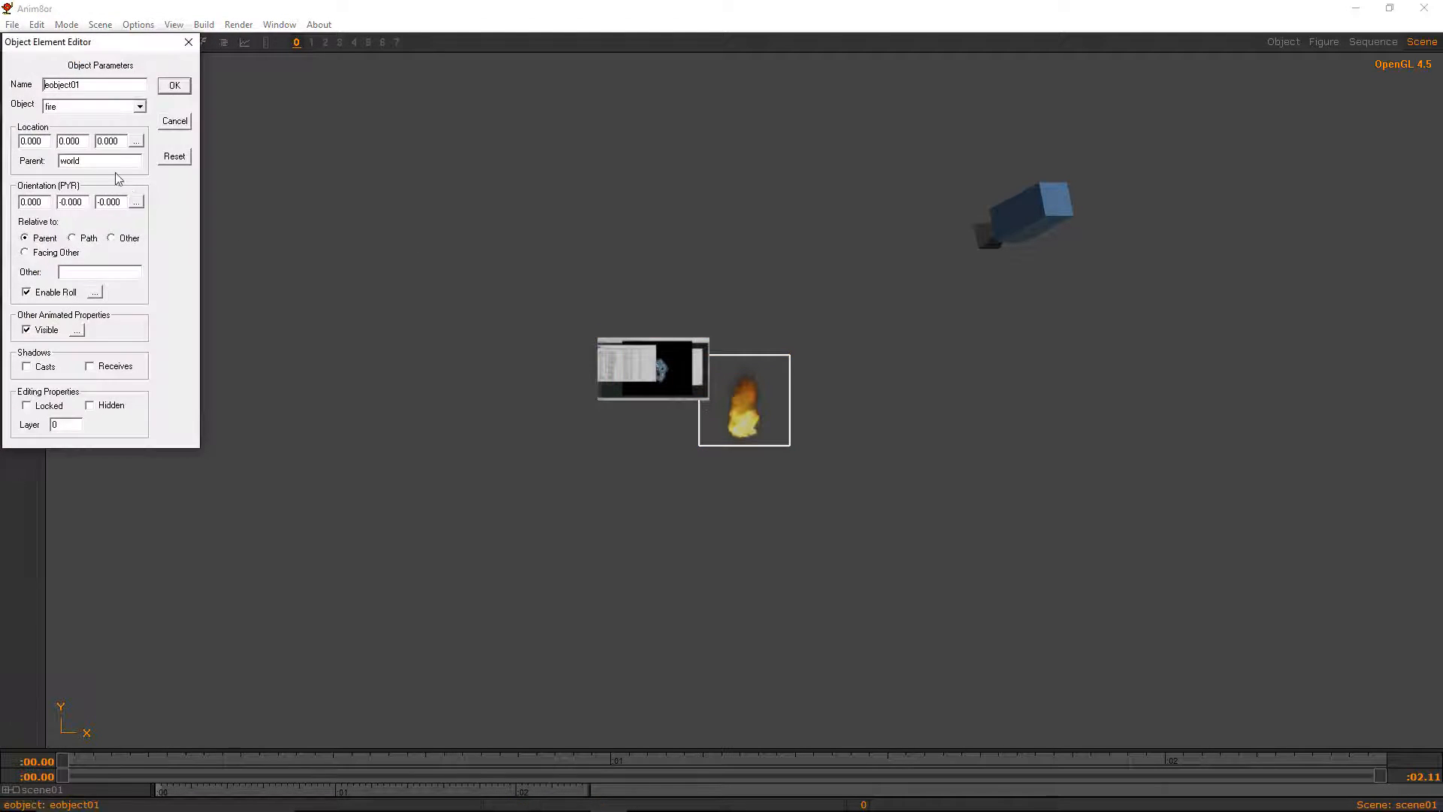
text(20)
click(175, 85)
Move the fire object along X only to about 30.55, away from the video box, and re-enable all axes
click(11, 193)
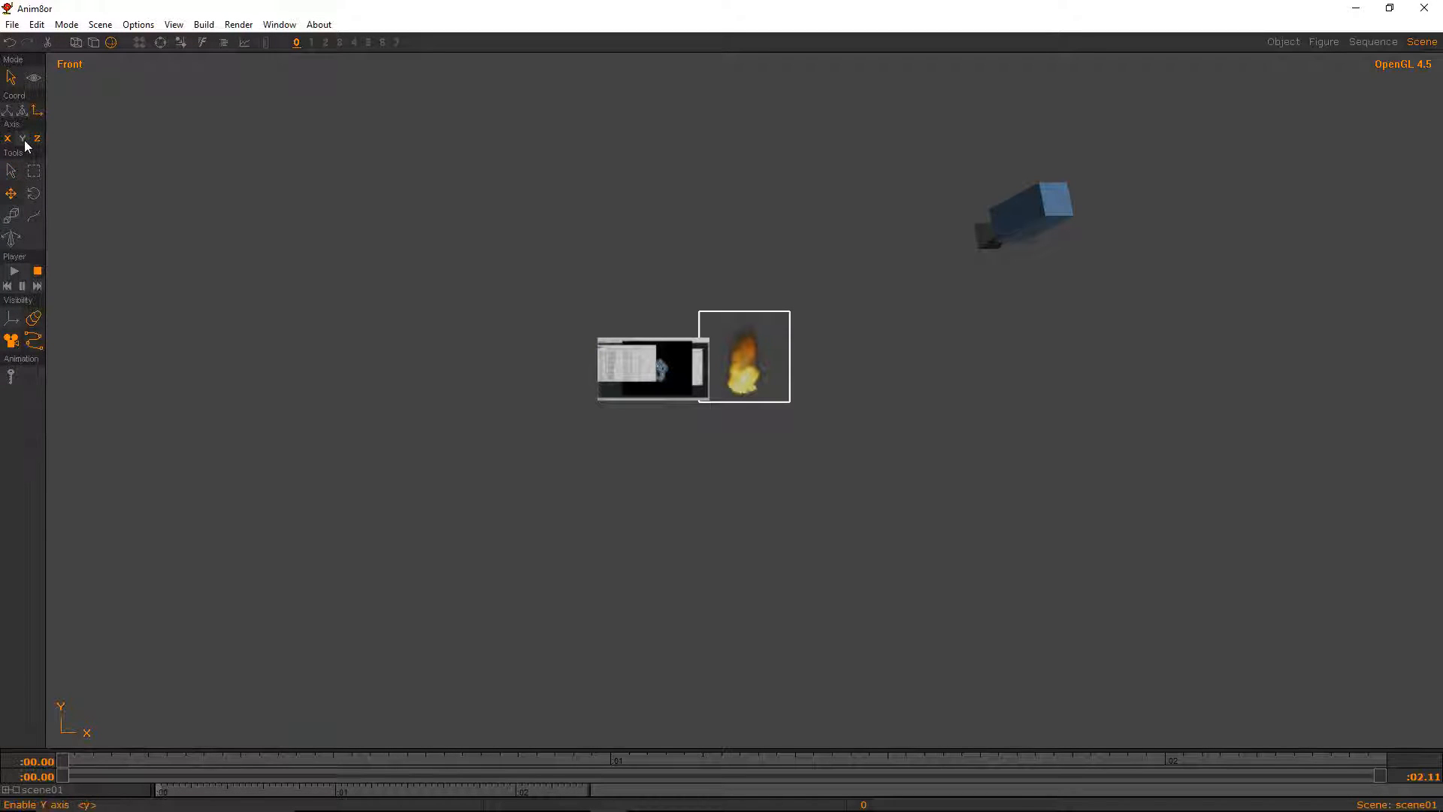
click(22, 138)
click(8, 138)
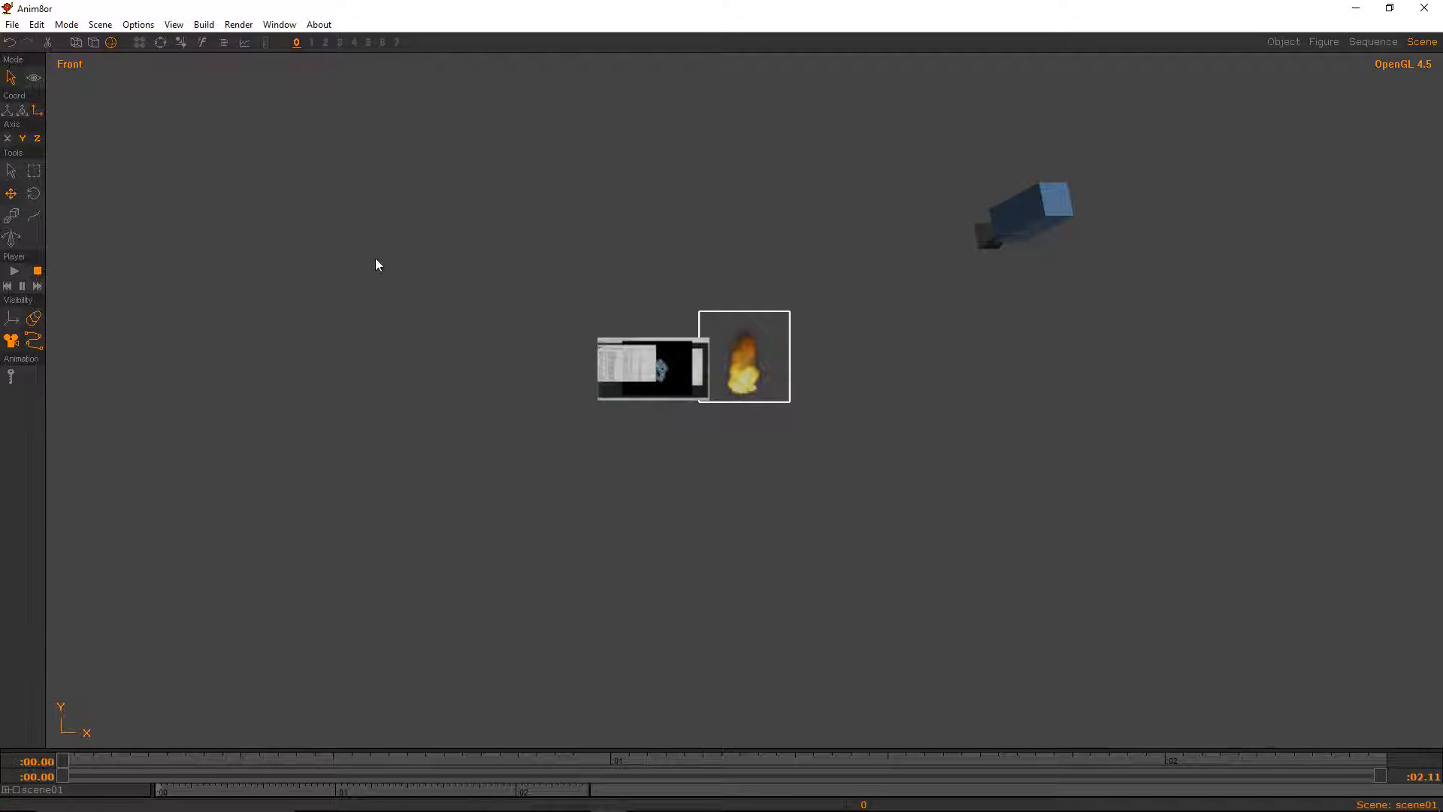
click(7, 138)
click(22, 138)
click(37, 138)
drag(782, 376, 805, 374)
click(11, 171)
click(22, 139)
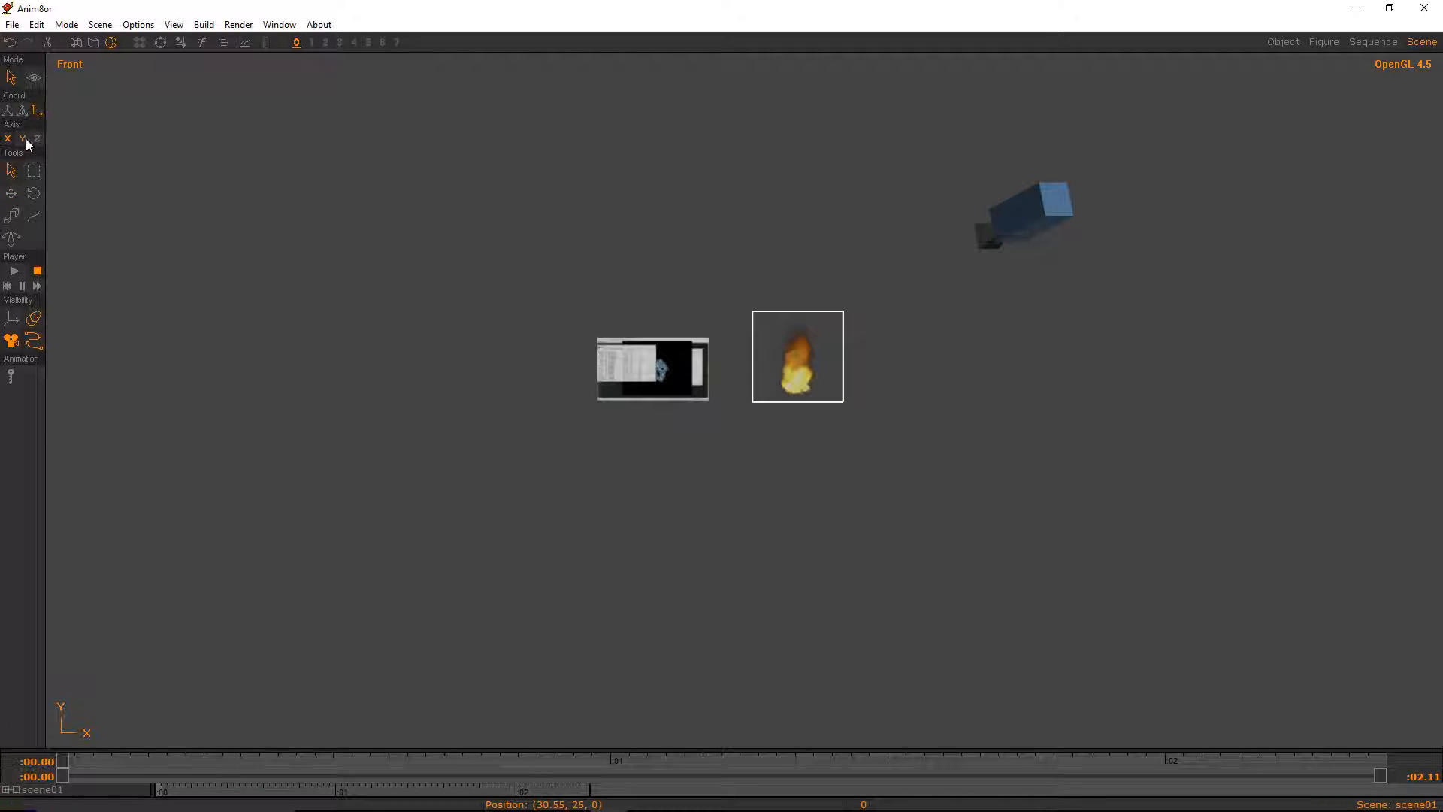
click(37, 138)
click(55, 135)
Edit the camera's location so it is centred on the origin in X and Y, in front of the objects
double_click(977, 248)
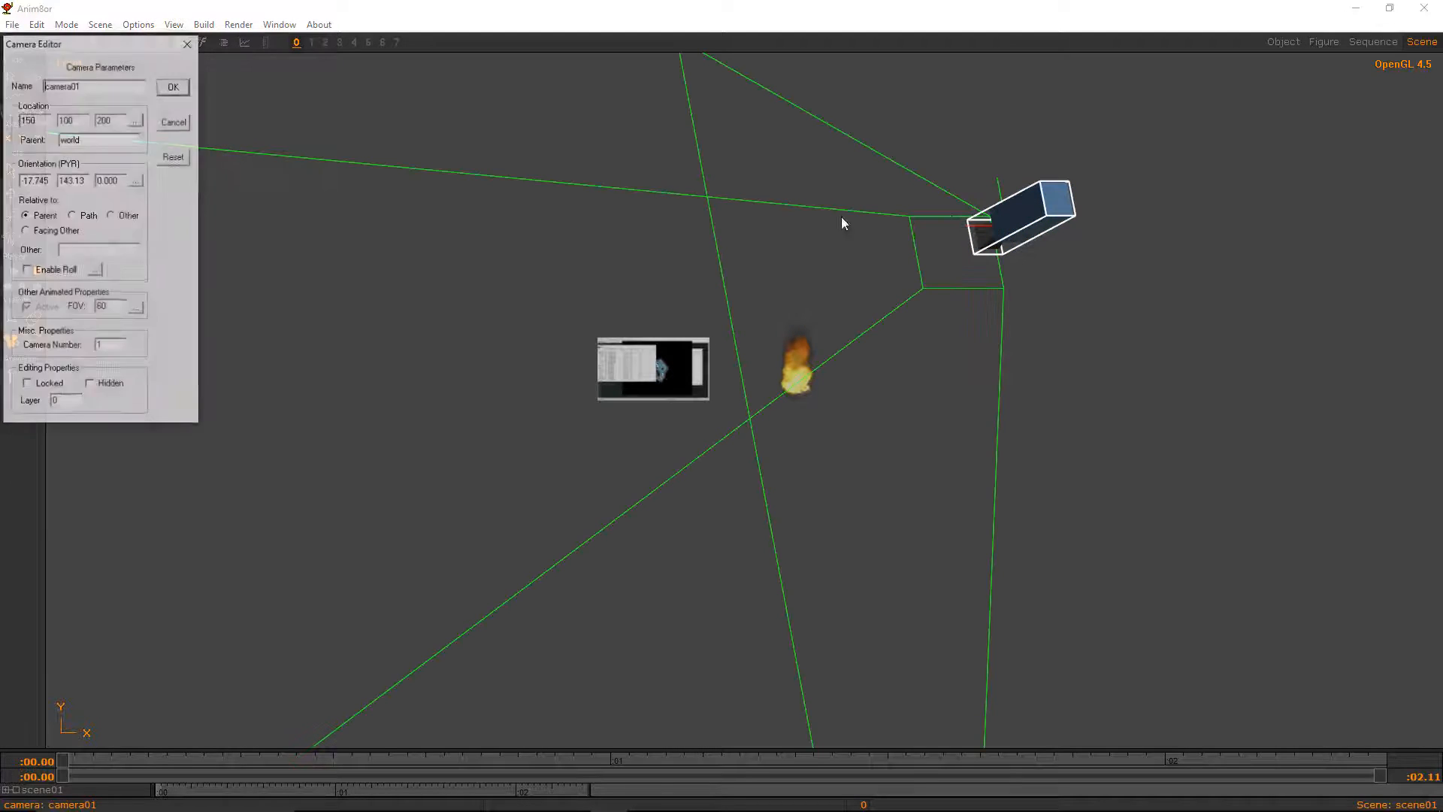
double_click(82, 118)
text(1)
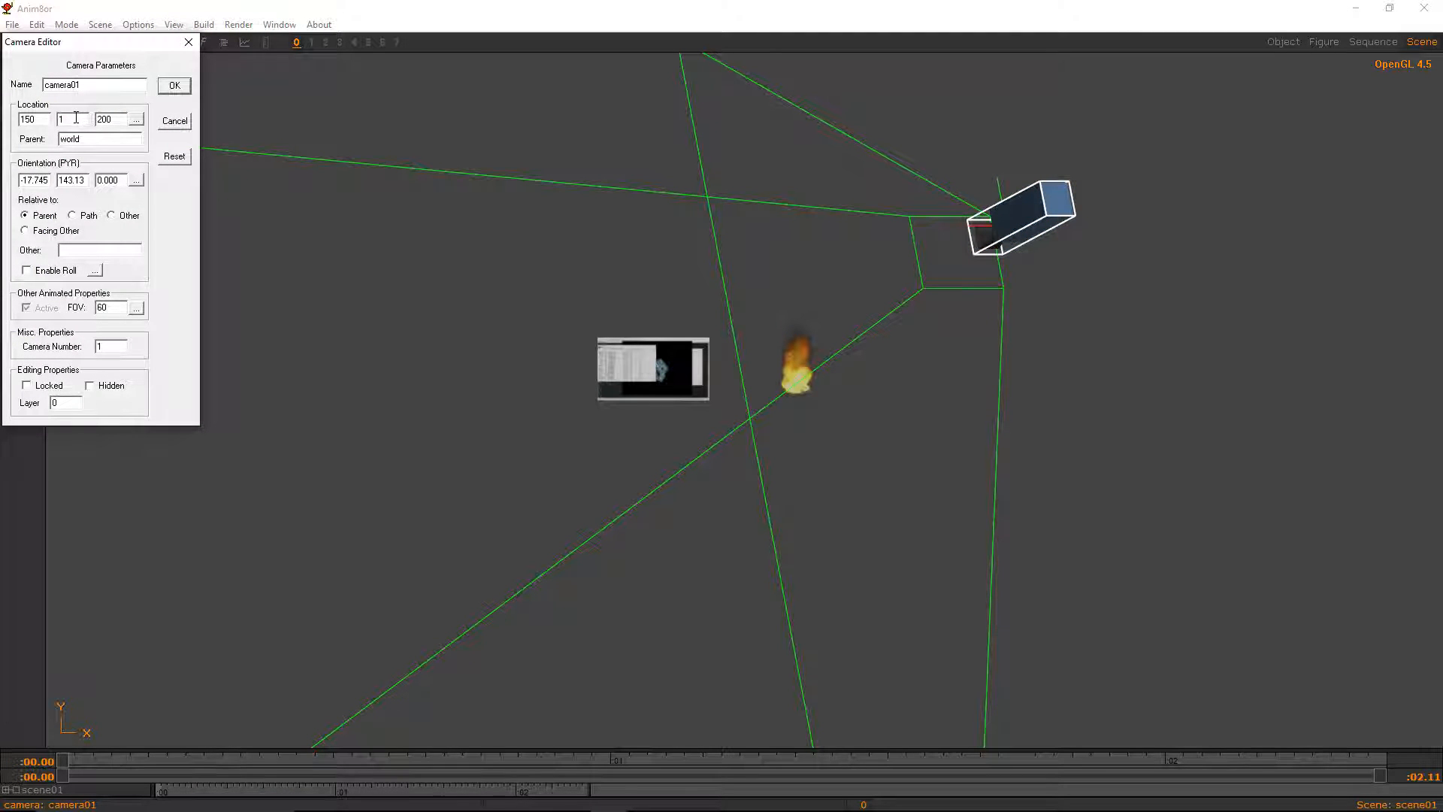
text(1)
text(0)
drag(50, 179, 20, 180)
click(102, 118)
text(20)
Set the camera's pitch to 0 and turn its yaw so it faces the objects straight along Z
drag(47, 180, 20, 180)
text(0)
key(Tab)
text(10880)
click(180, 89)
Look through the camera and shift its framing so the whole video box sits in view with the fire above the ground grid
click(174, 24)
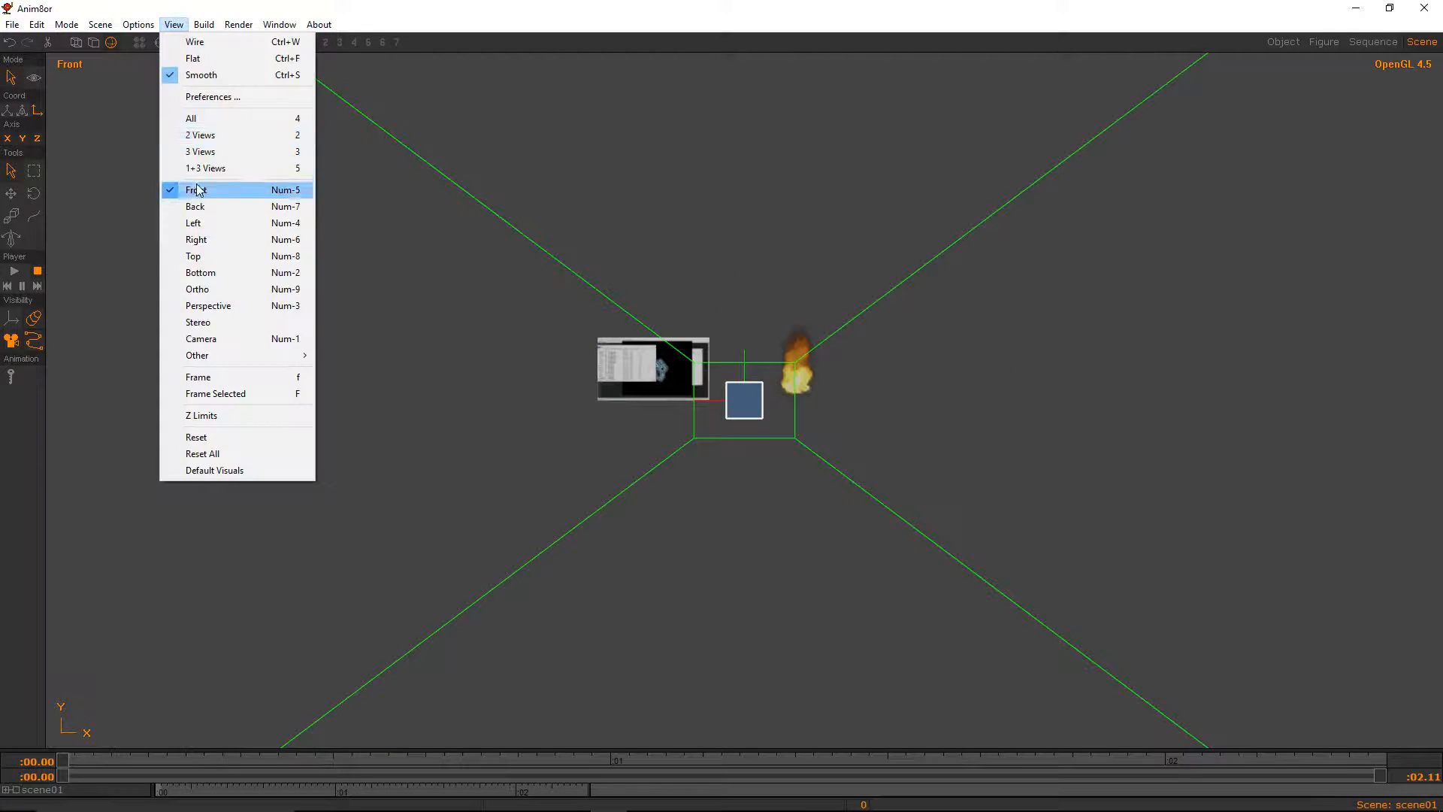
click(203, 338)
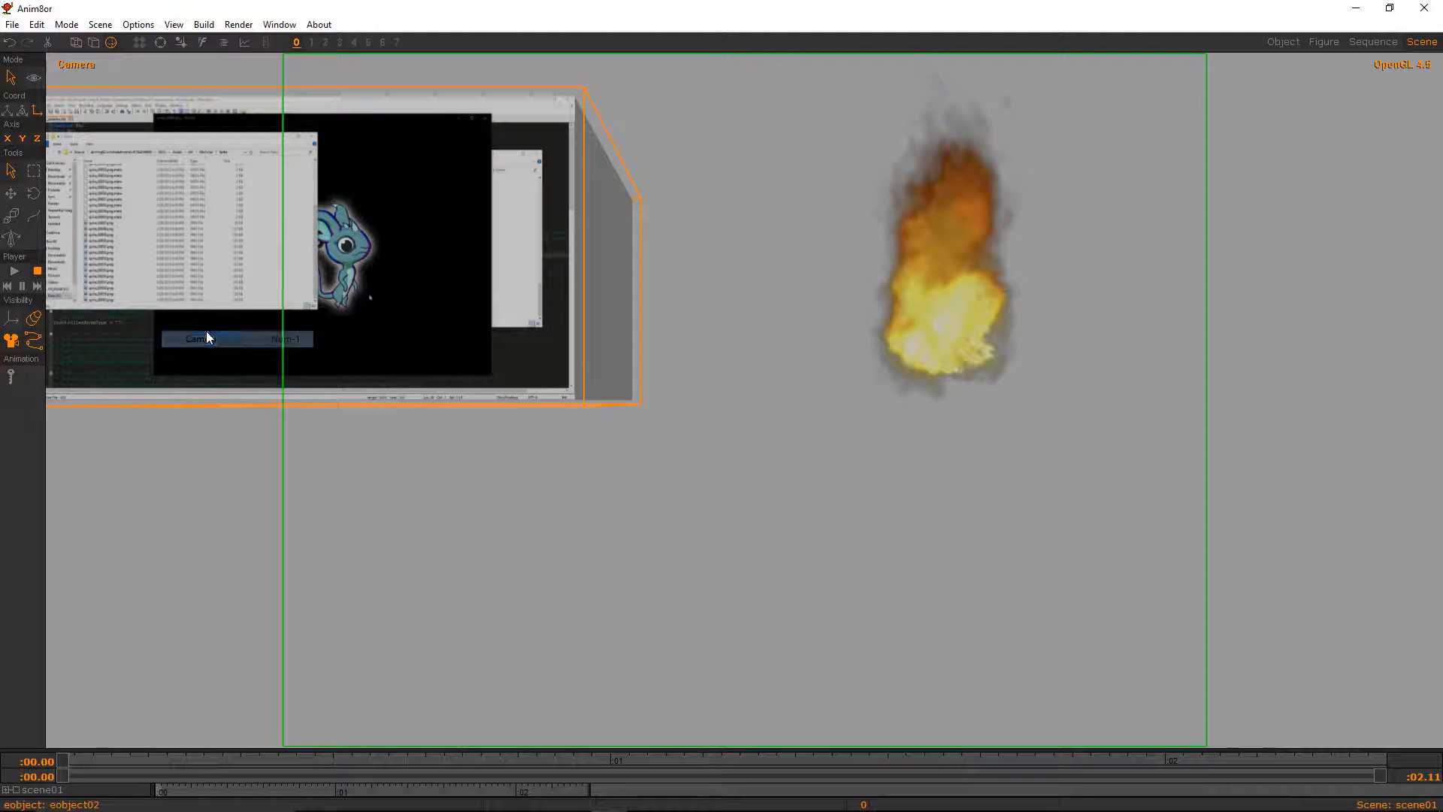
click(33, 78)
drag(470, 235, 508, 269)
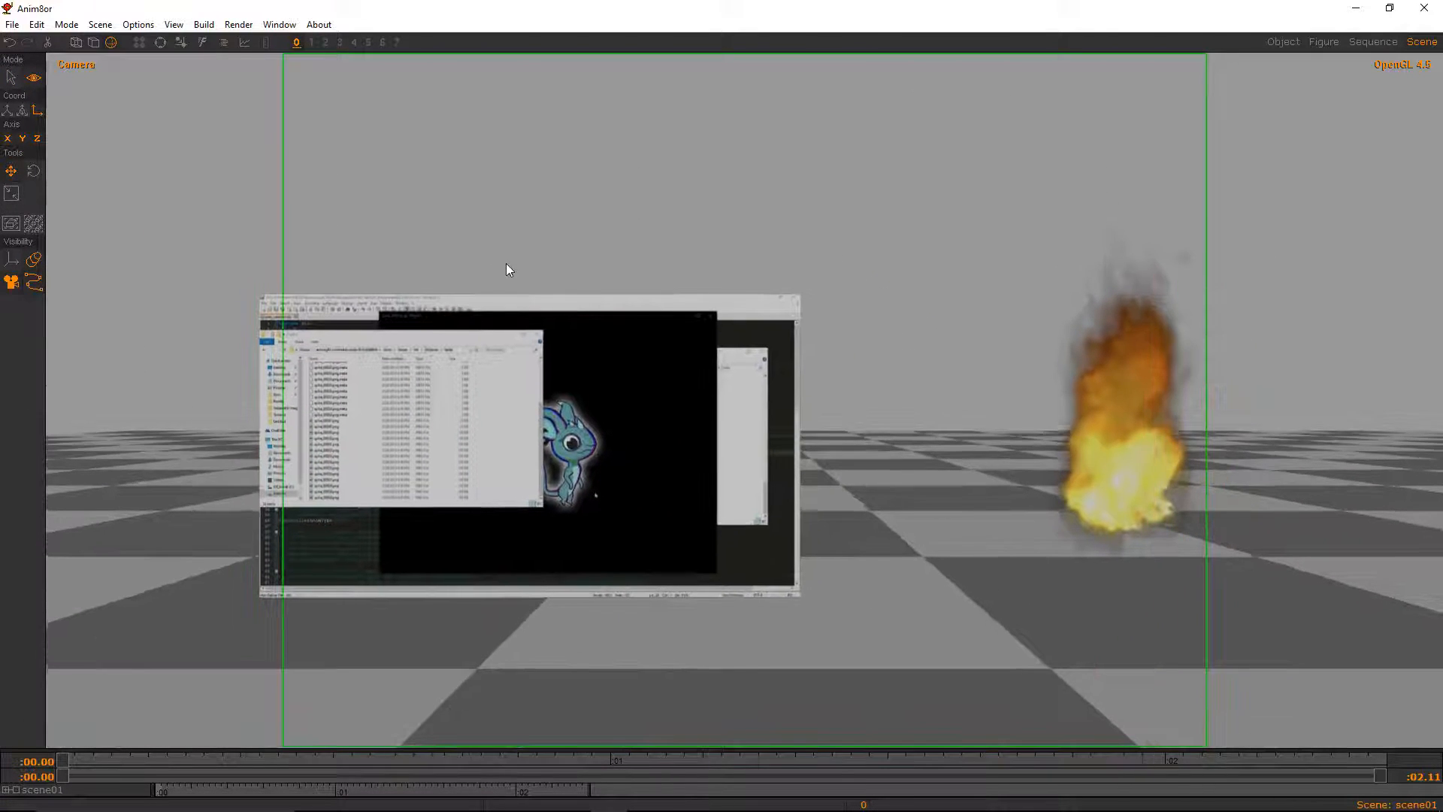
In the top view, move the camera back along Z only to about 163.5, away from the objects
click(174, 24)
click(193, 256)
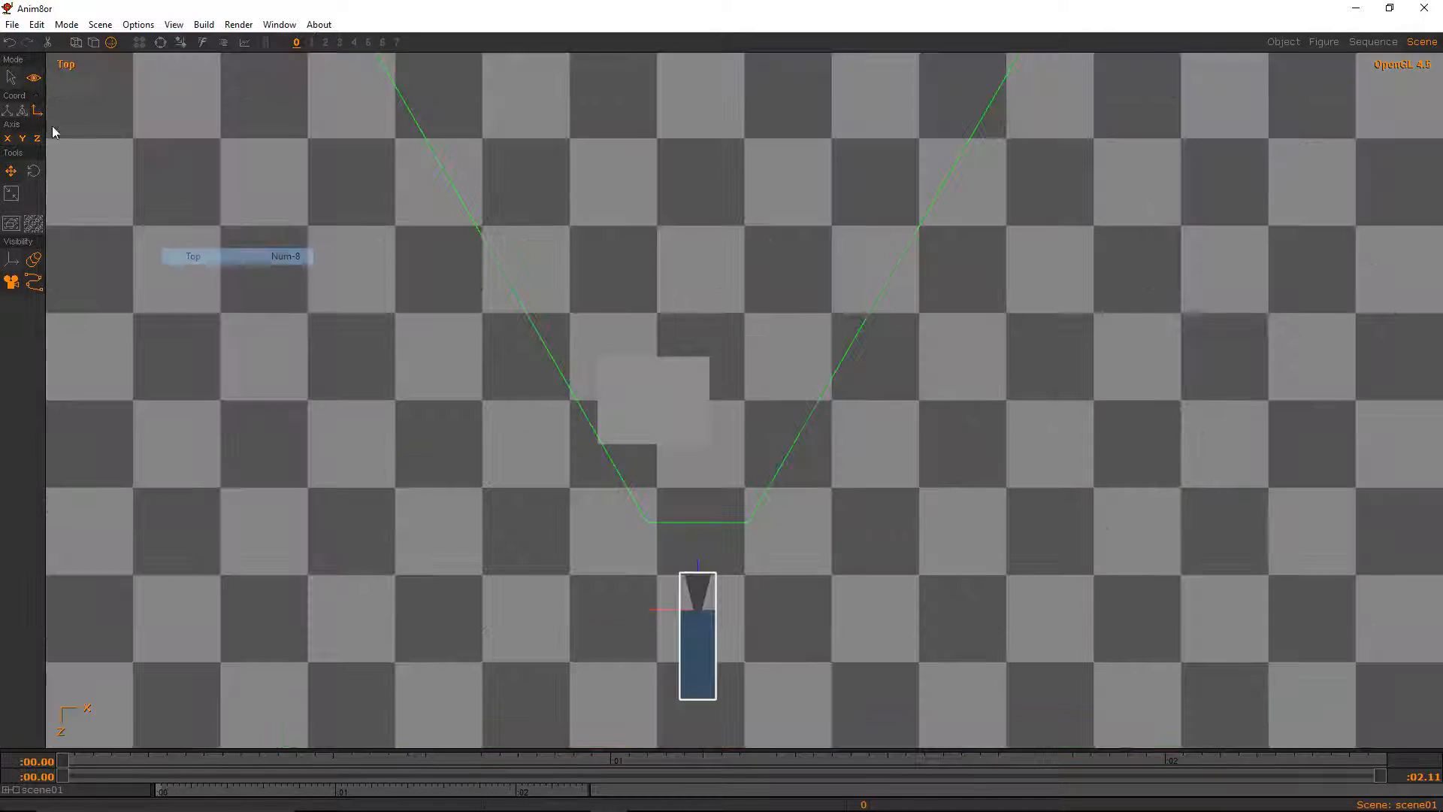
click(13, 78)
click(11, 194)
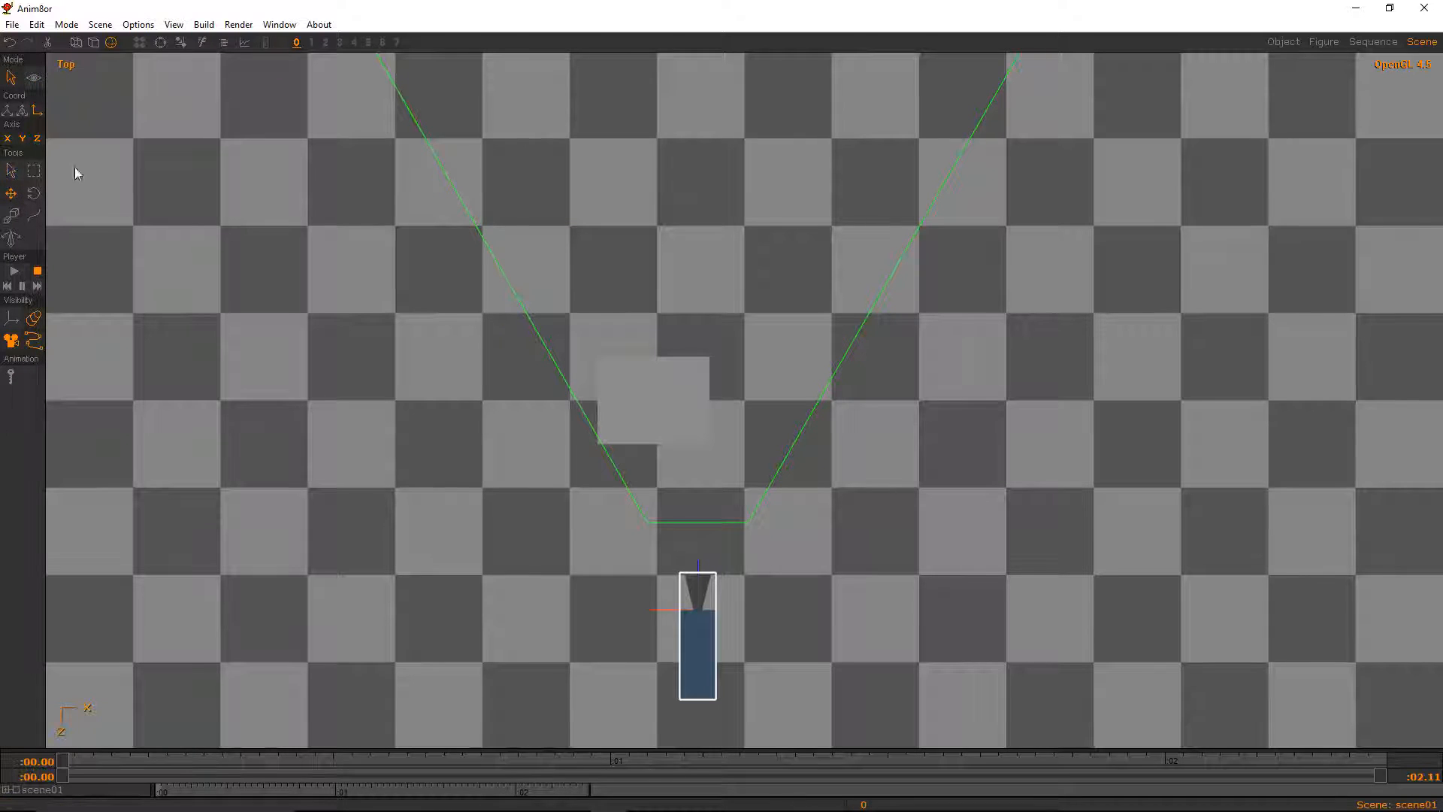
click(7, 139)
drag(253, 206, 254, 295)
Return to the camera view, shift the framing so both objects are balanced around its centre, and save the project
click(174, 24)
click(202, 339)
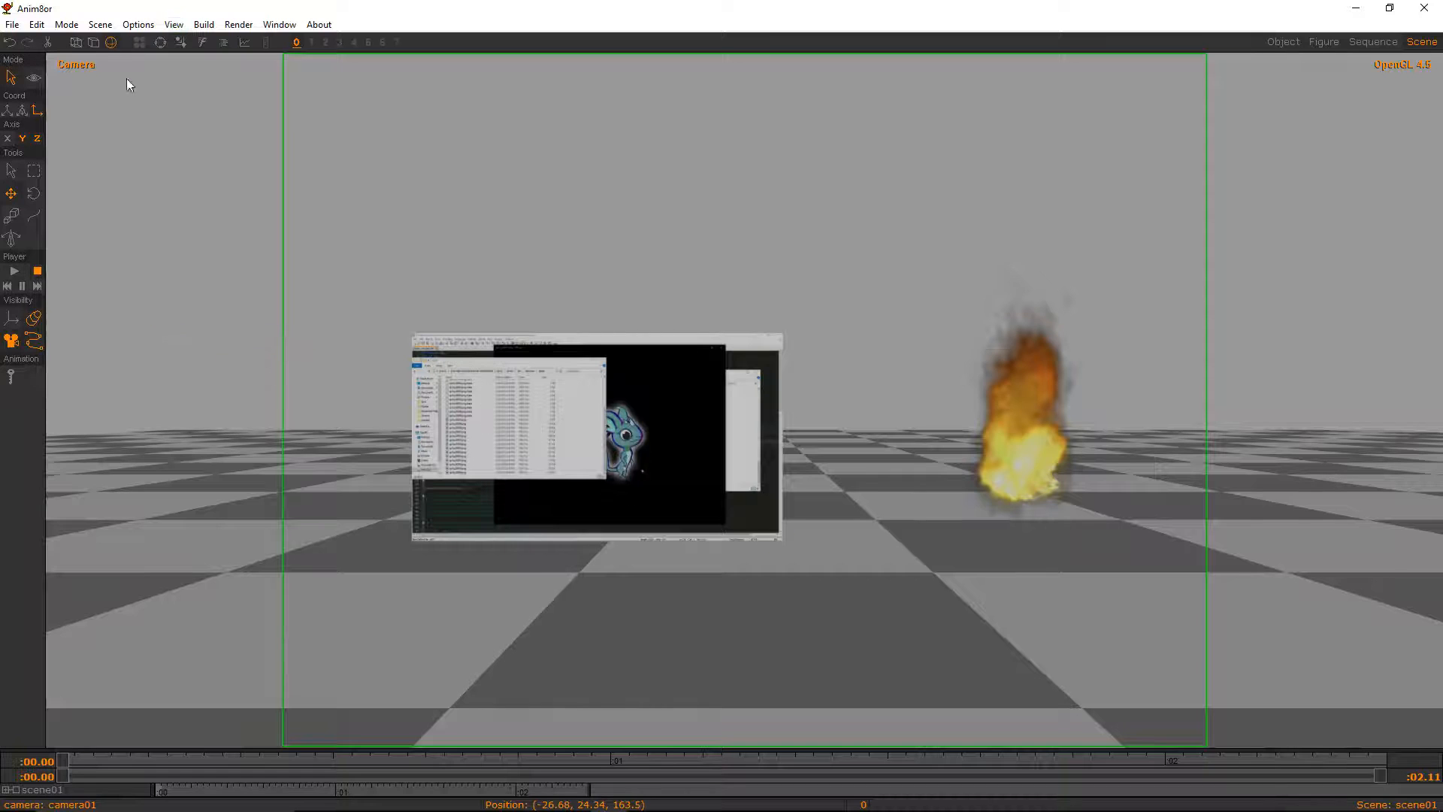
click(34, 79)
drag(584, 306, 497, 262)
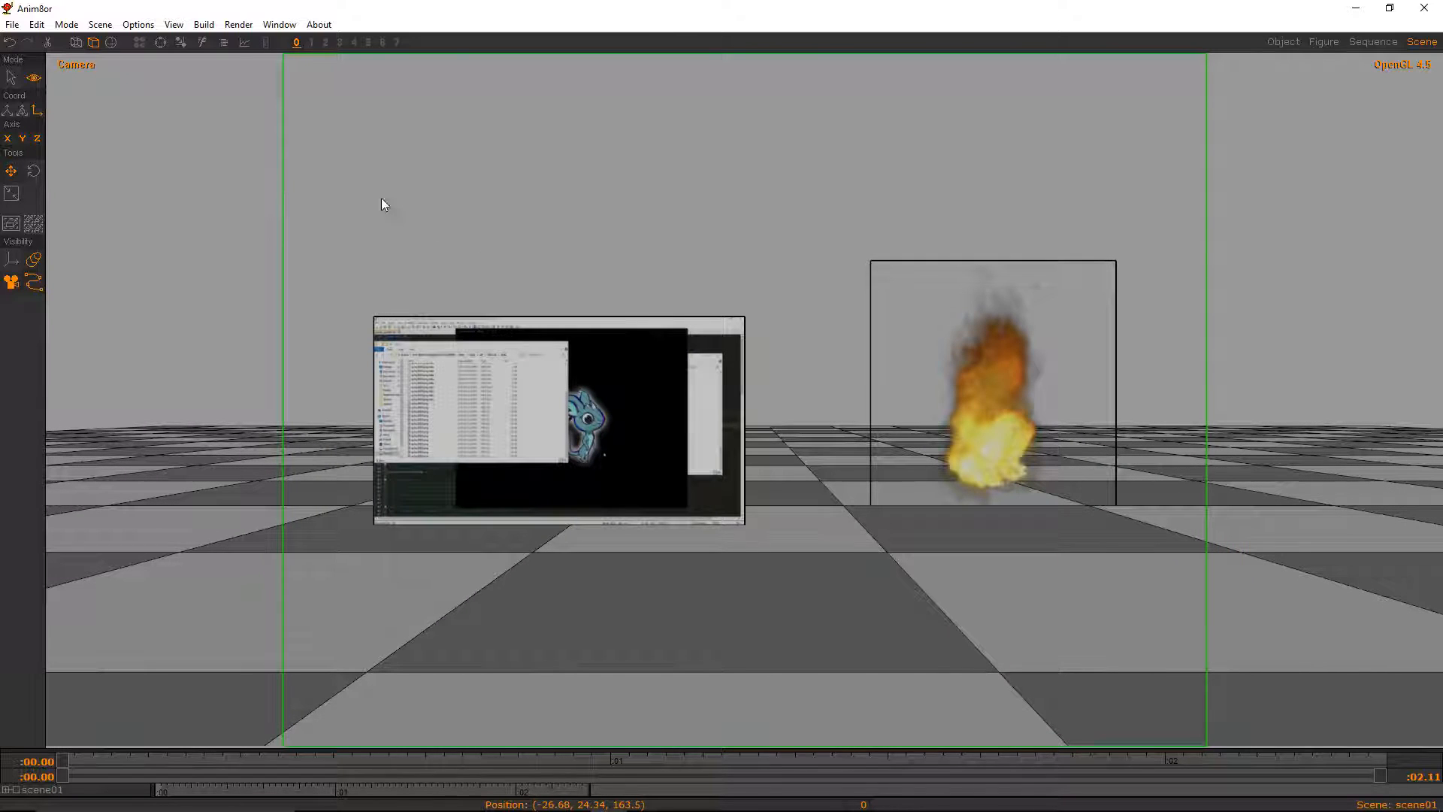
click(11, 77)
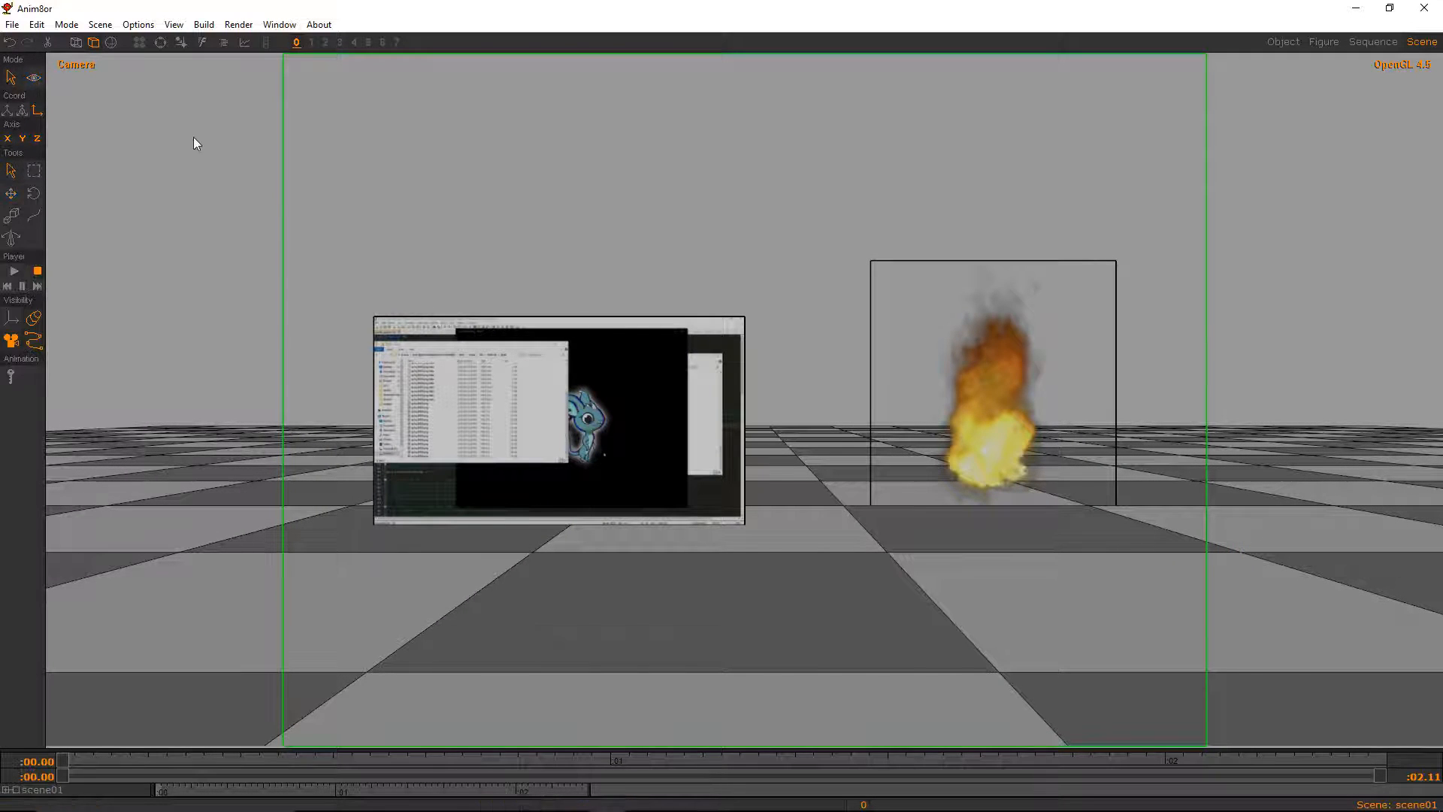
click(12, 24)
click(37, 96)
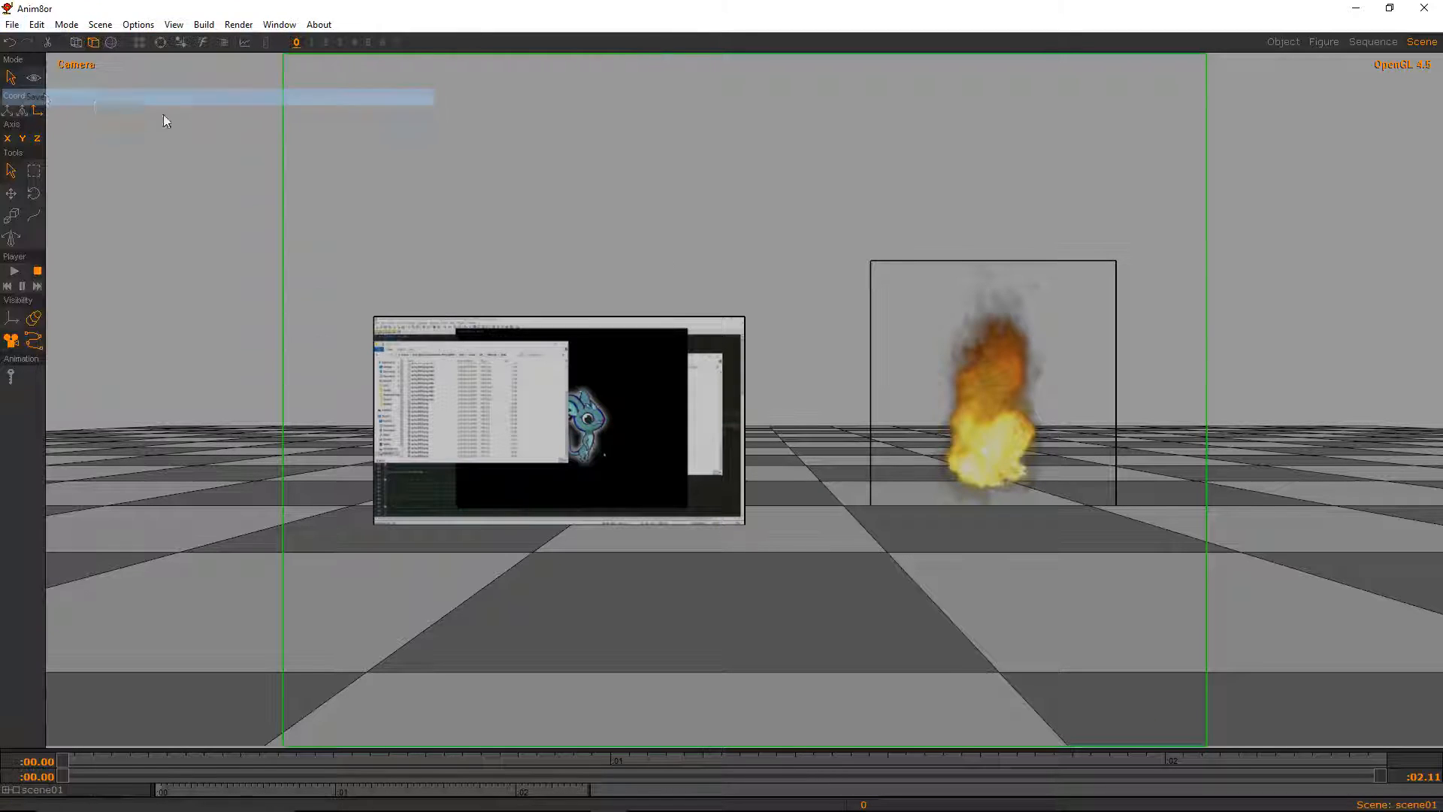
Expand the scene and world tracks in the timeline and shrink the track area to just fit the camera and object rows
click(595, 358)
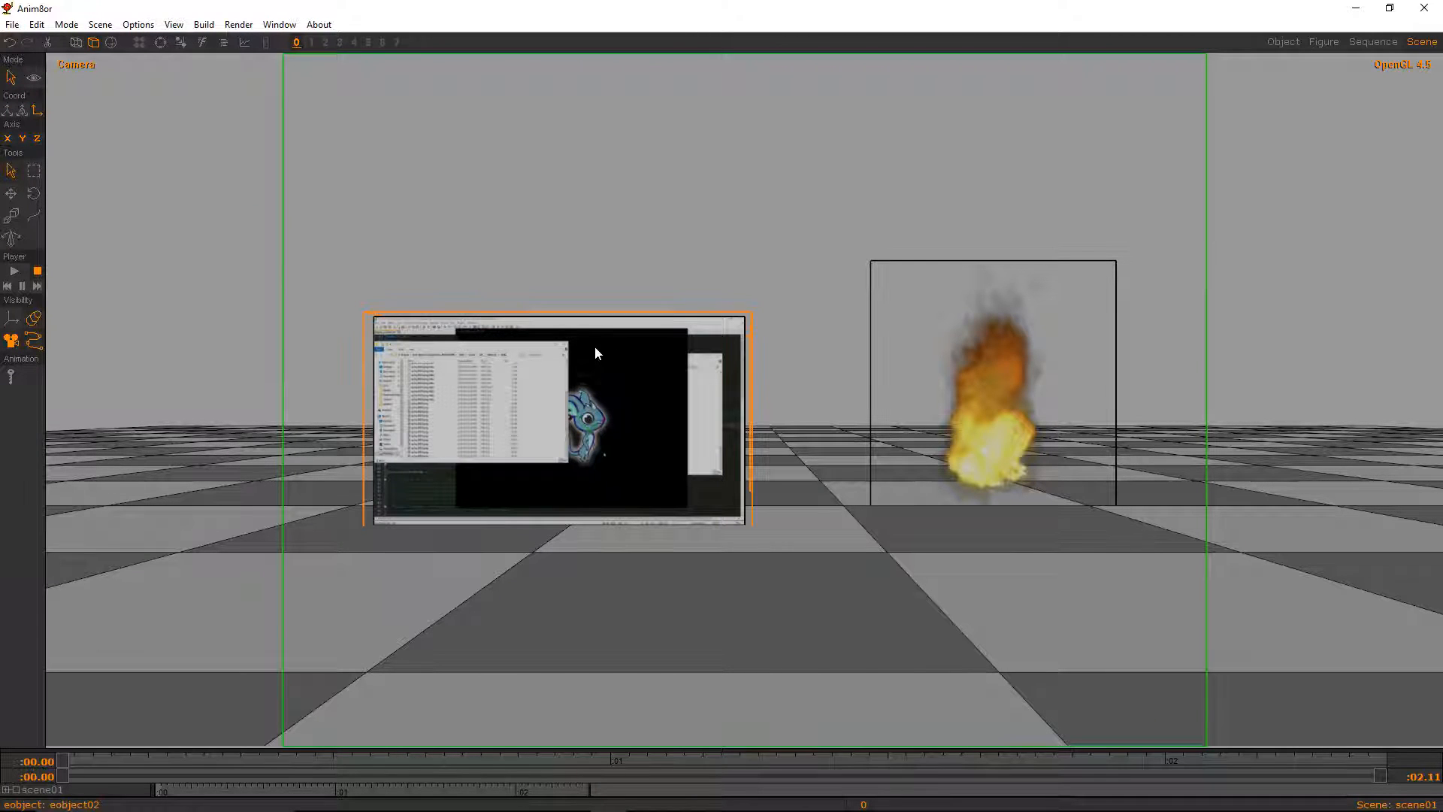
click(598, 301)
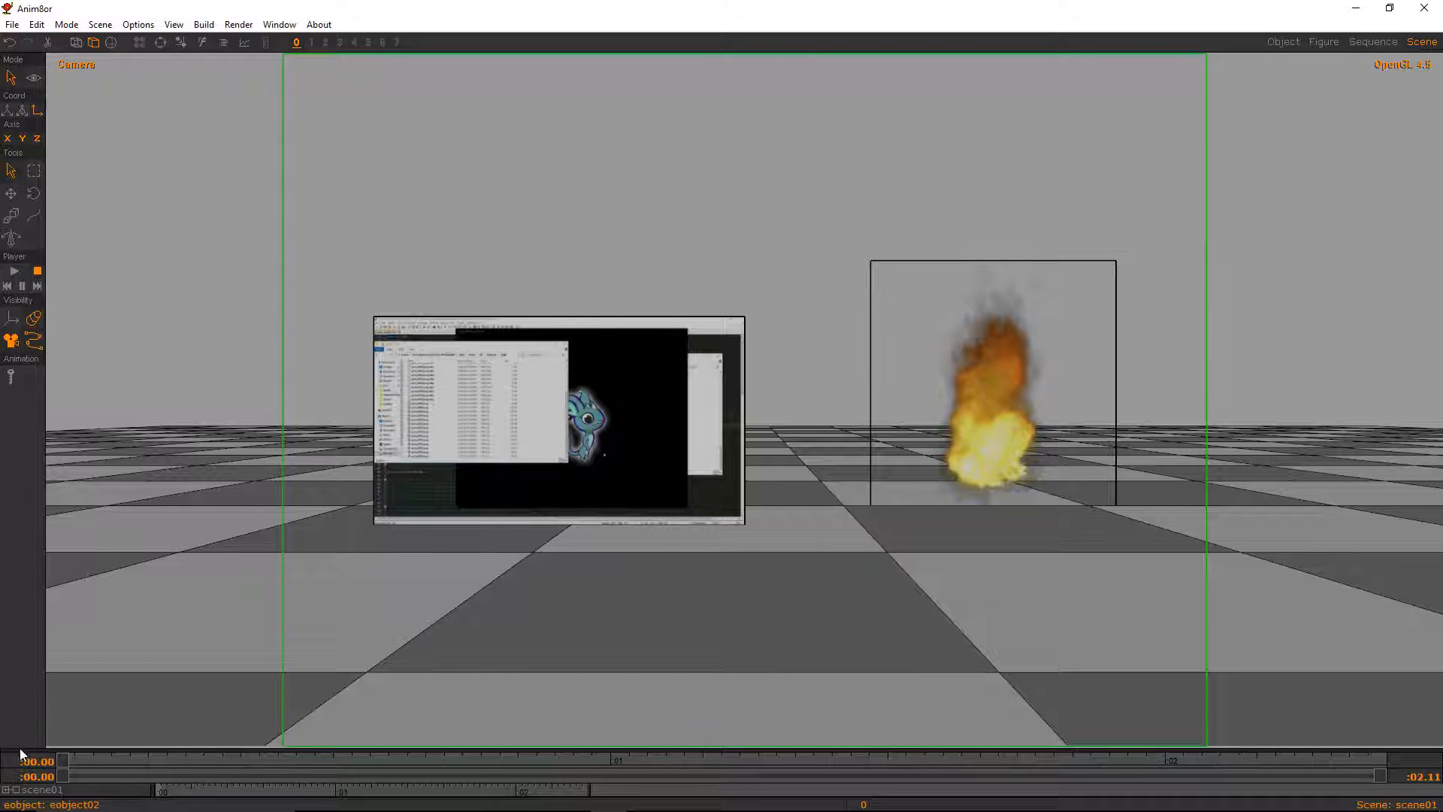
click(6, 790)
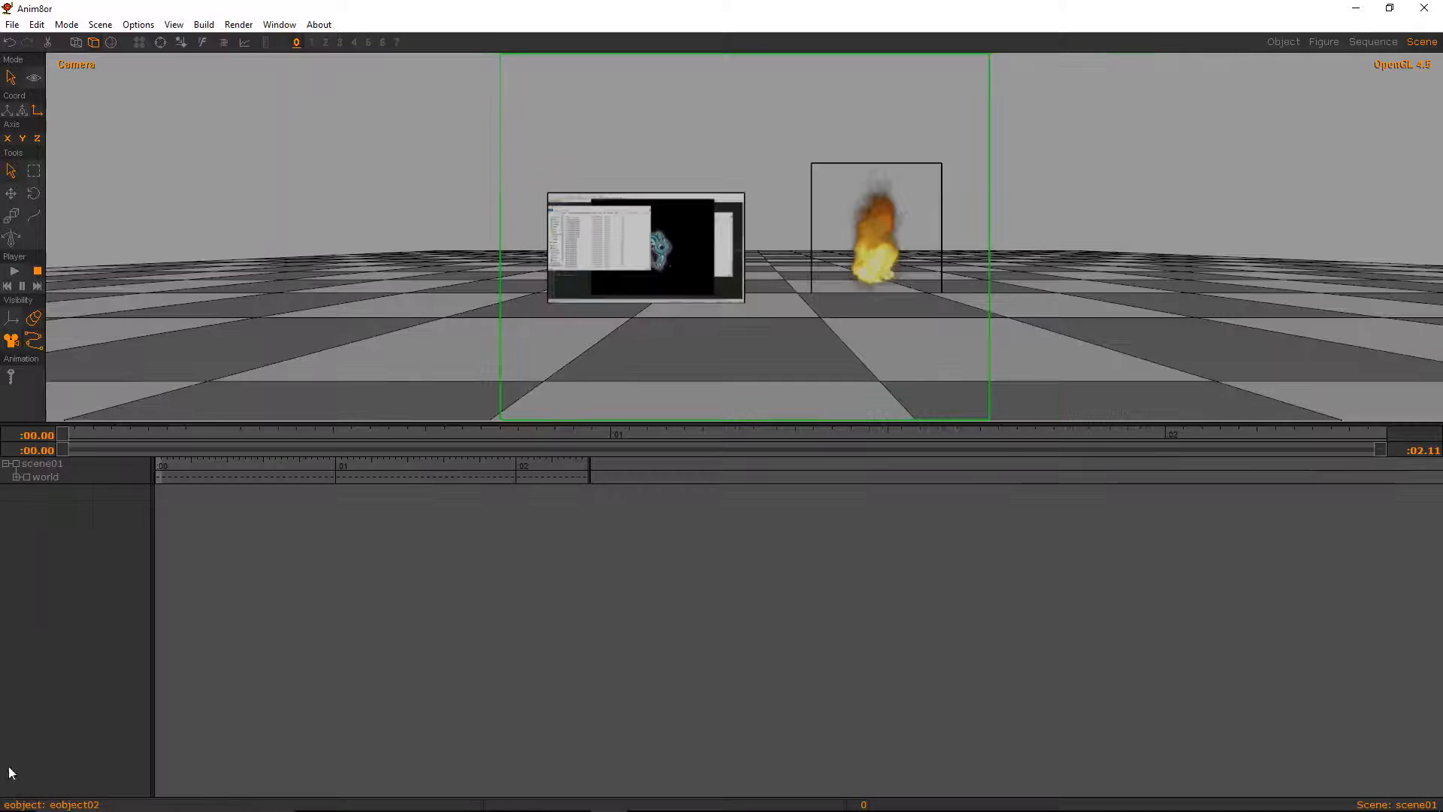
click(16, 478)
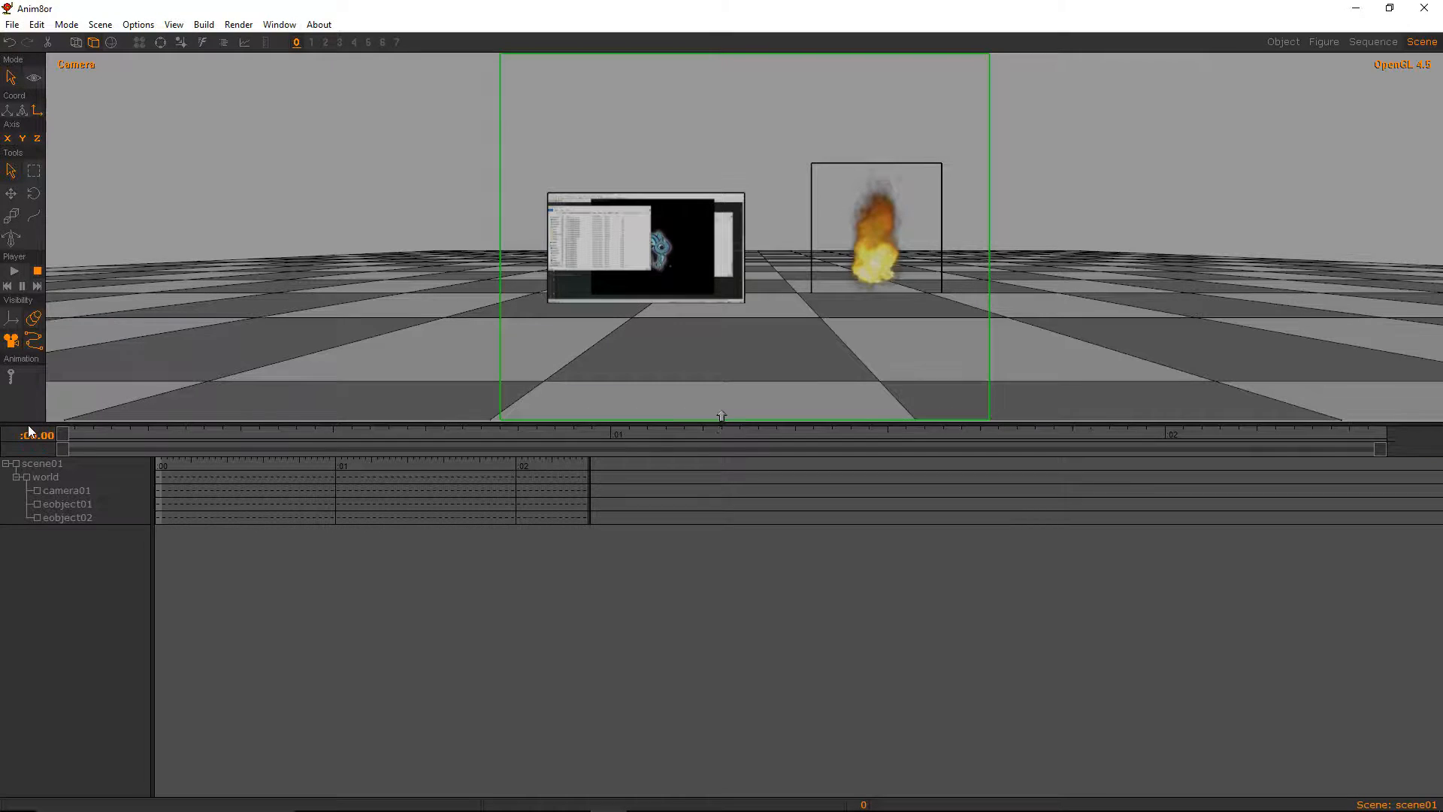
drag(722, 423, 722, 669)
drag(28, 675, 27, 648)
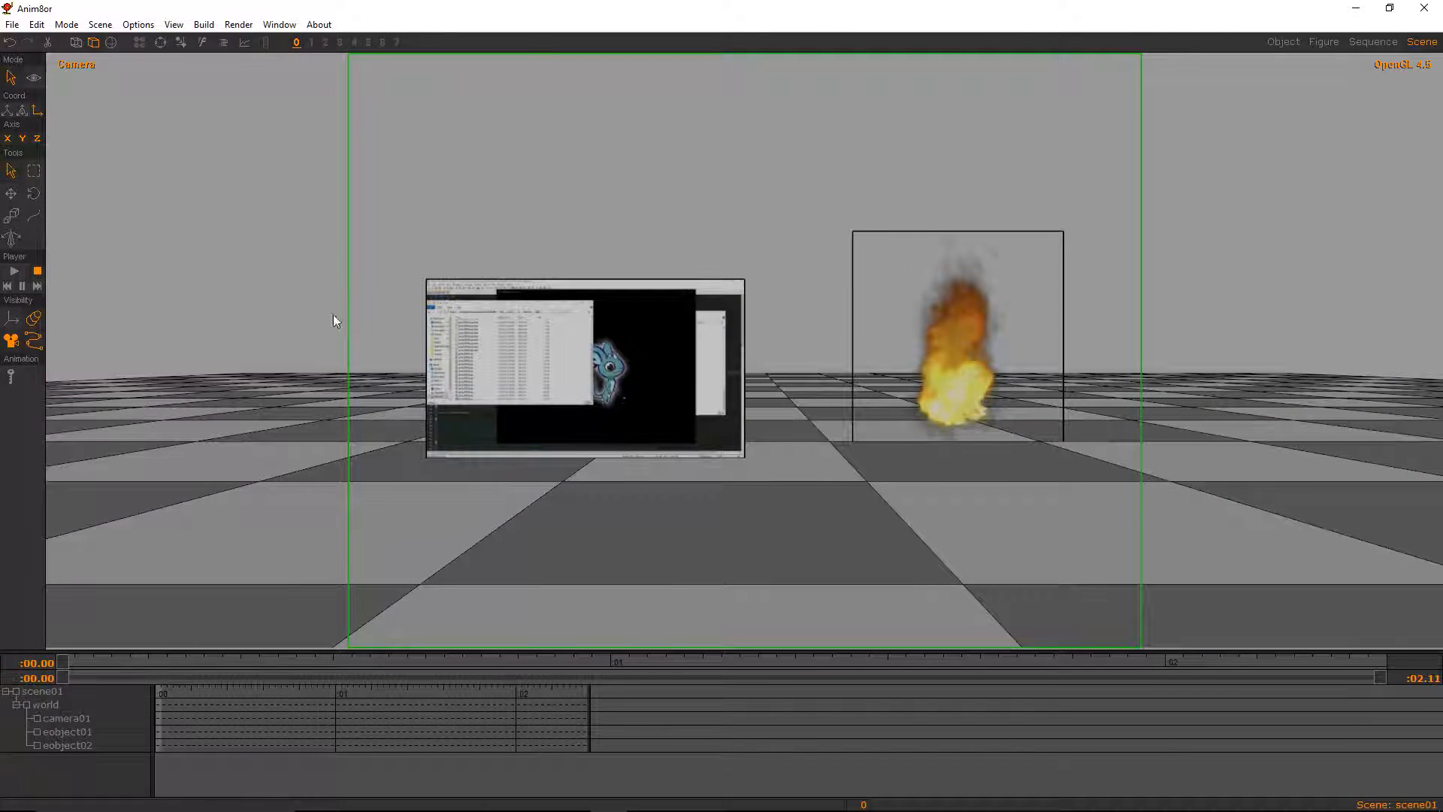
Save the project and switch to the sprite_controller.a8s script in Notepad++
click(12, 24)
click(52, 97)
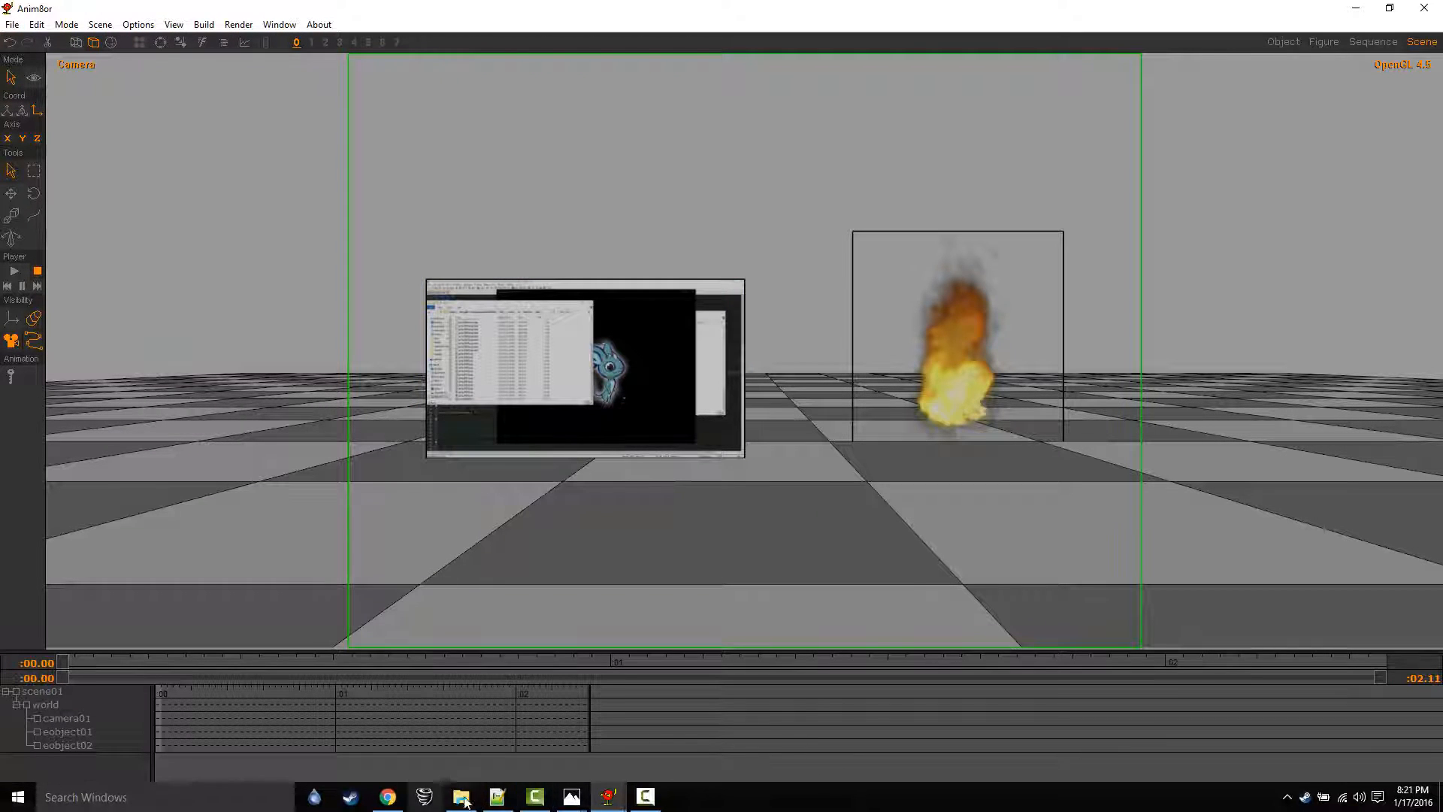
click(498, 796)
click(375, 347)
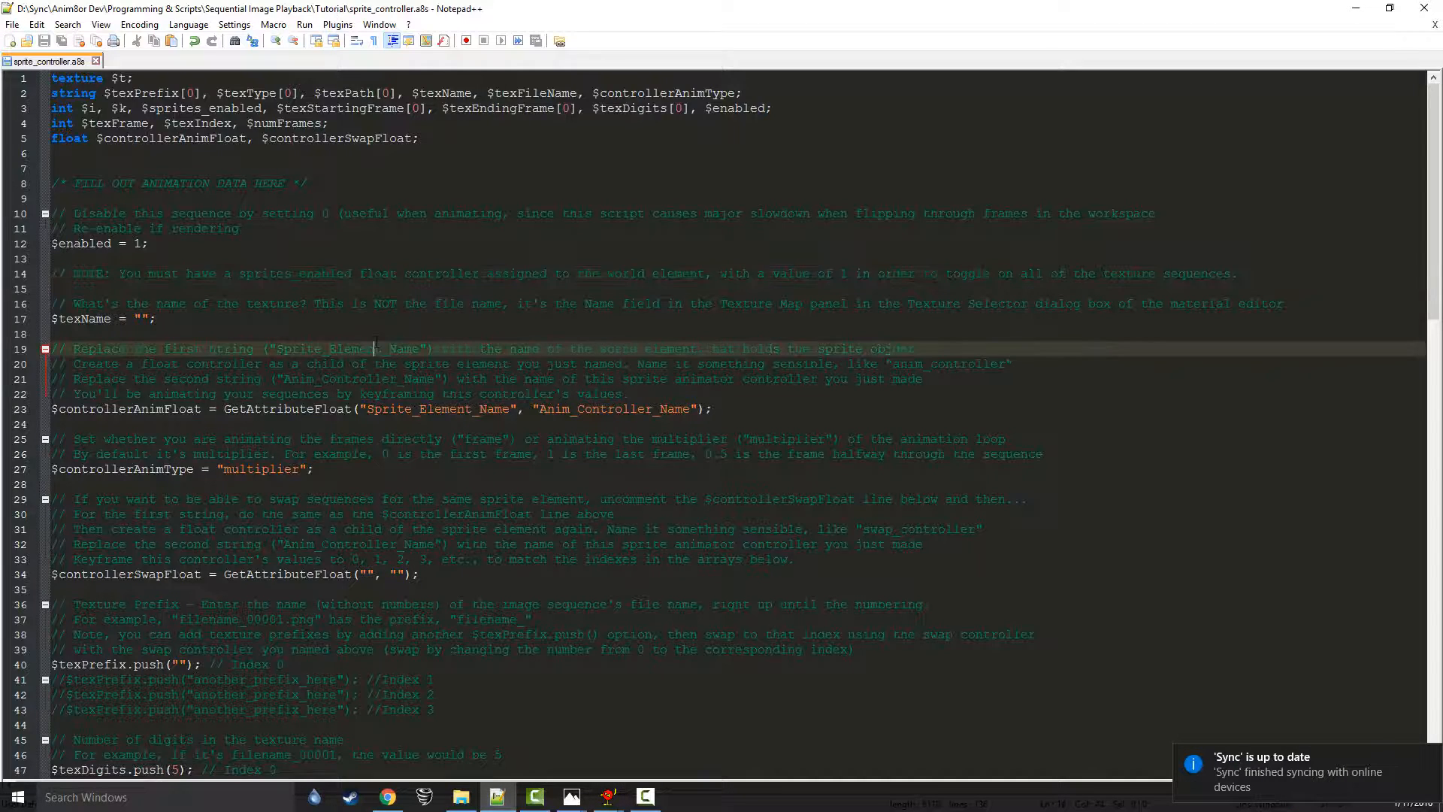
Copy the entire sprite_controller.a8s script into a new blank document
key(ctrl+a)
click(358, 315)
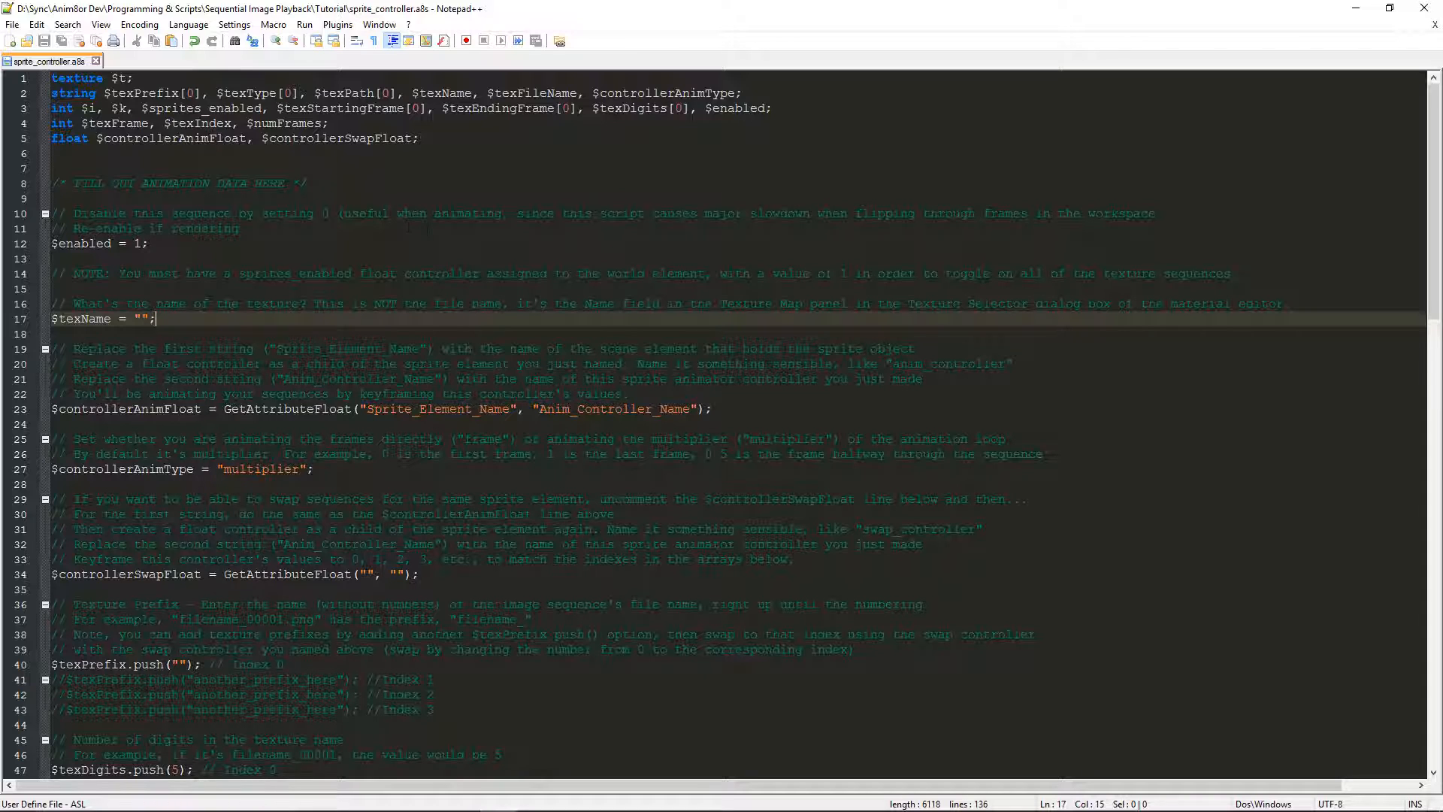
click(407, 243)
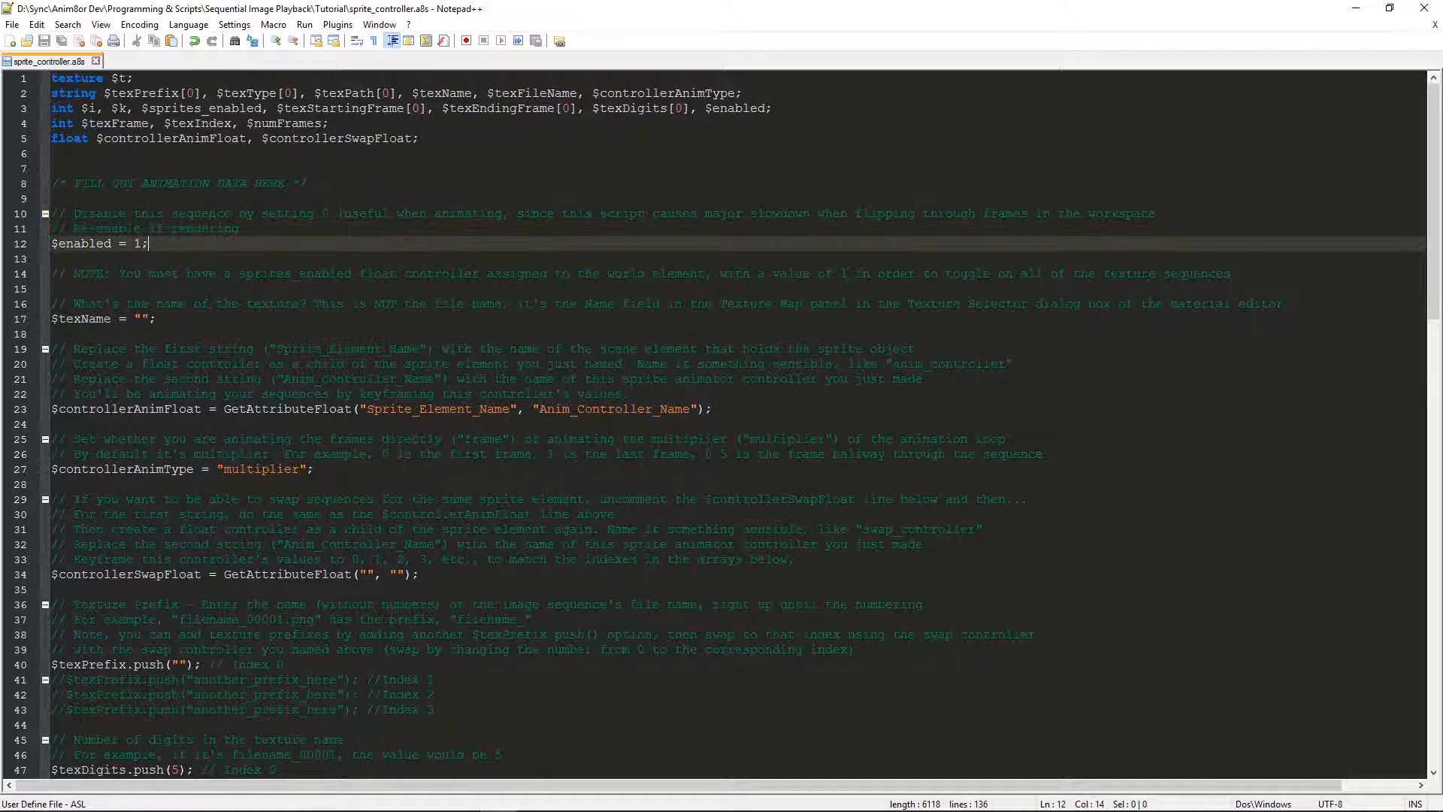
click(354, 169)
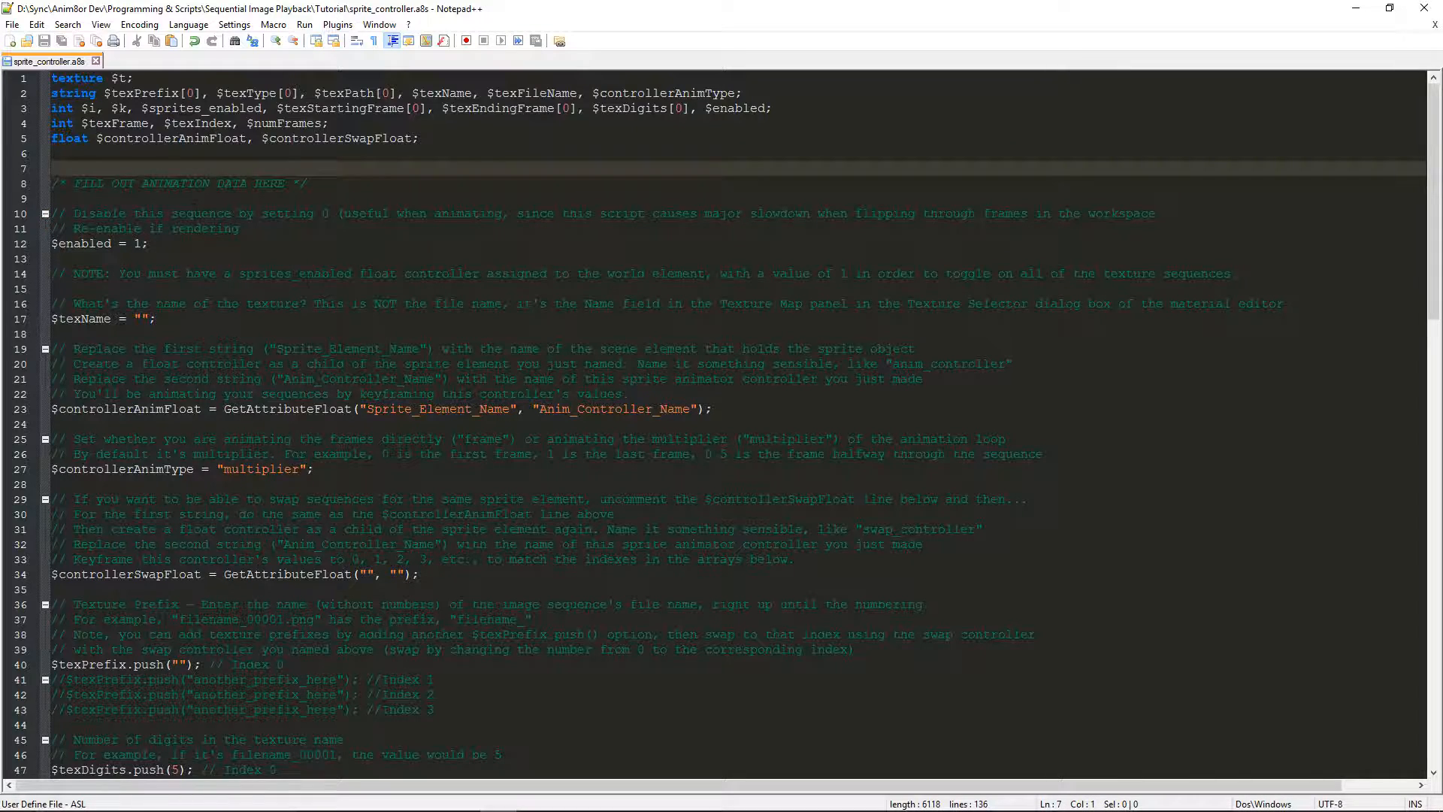
scroll(309, 282, down, 12)
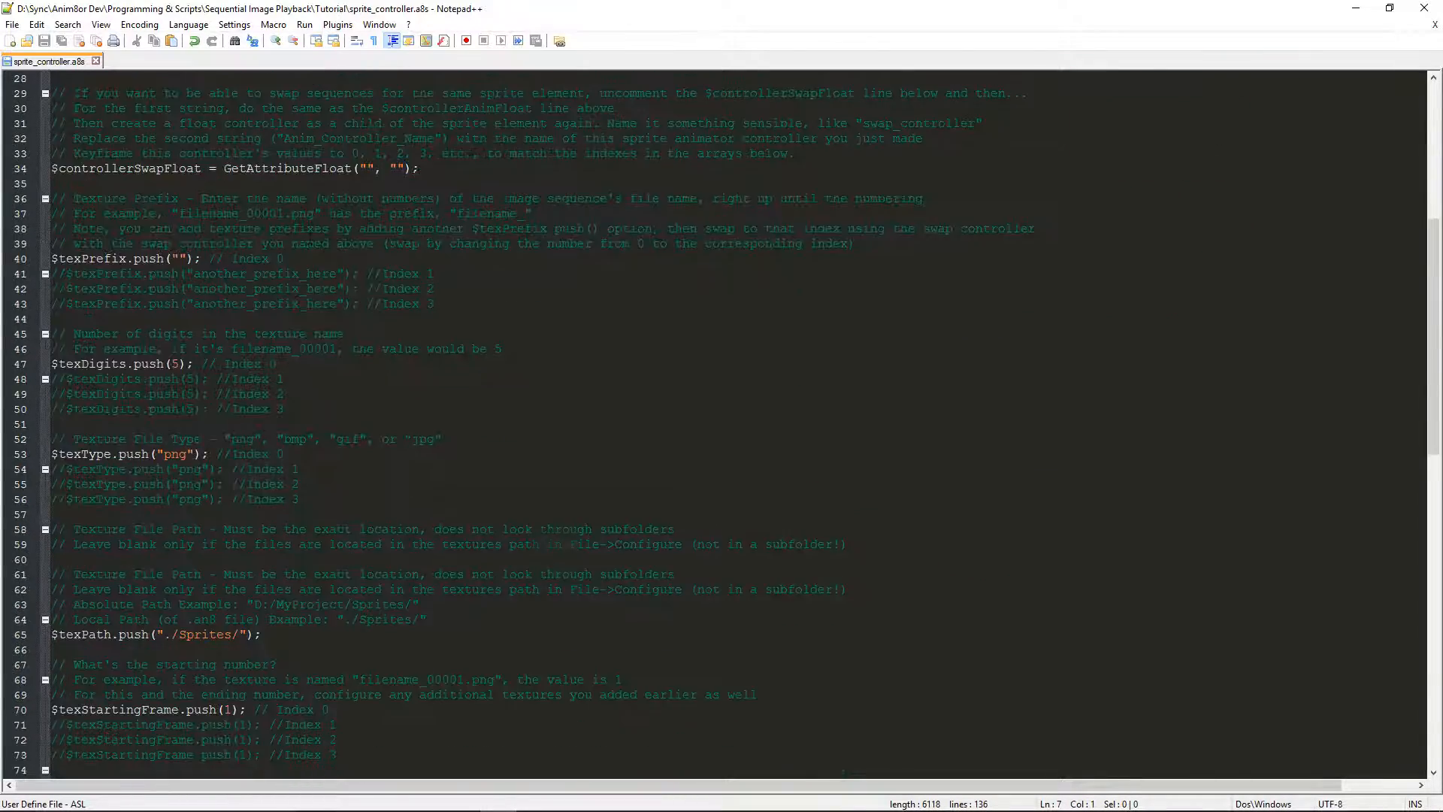
scroll(309, 283, up, 10)
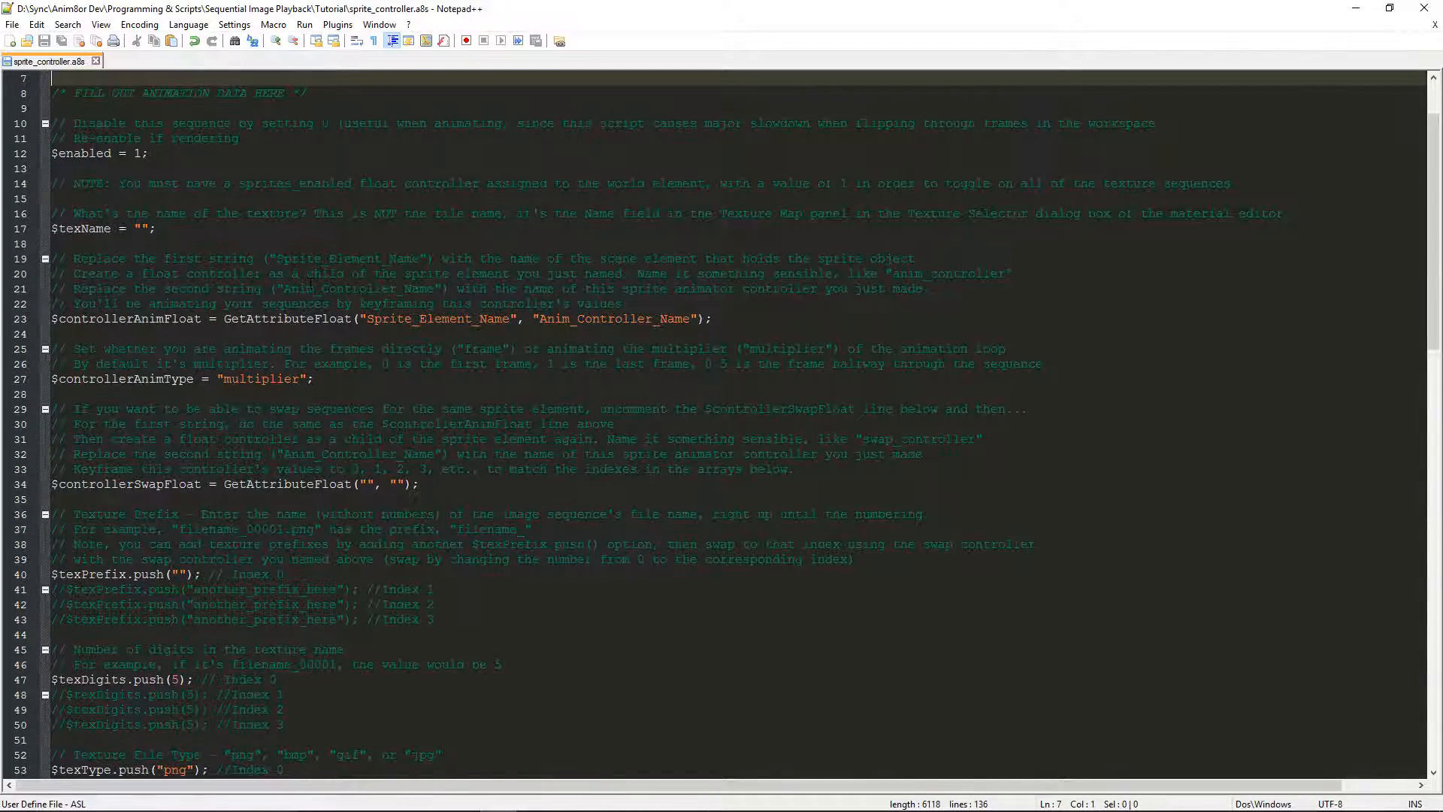
scroll(357, 299, up, 2)
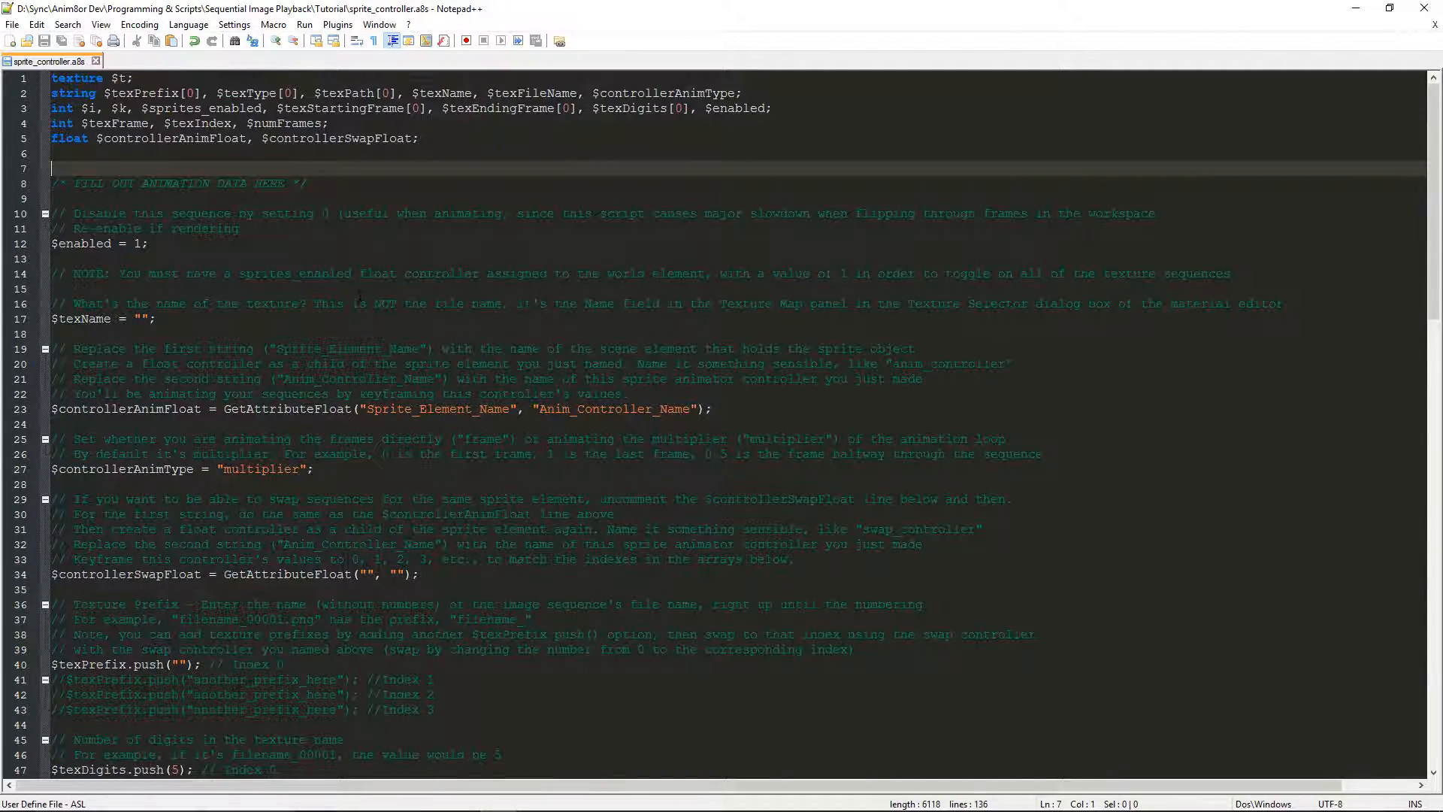
click(11, 41)
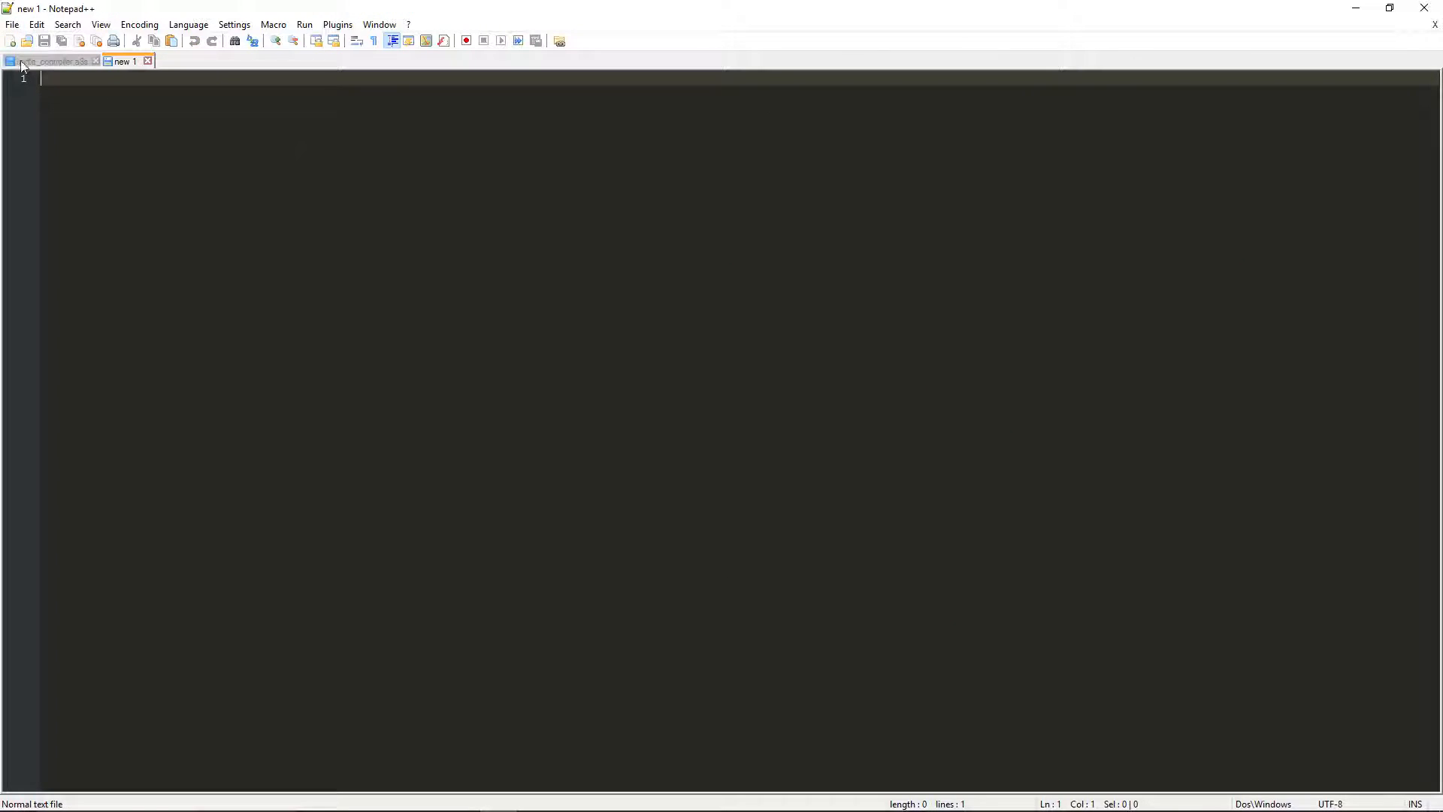
key(ctrl+v)
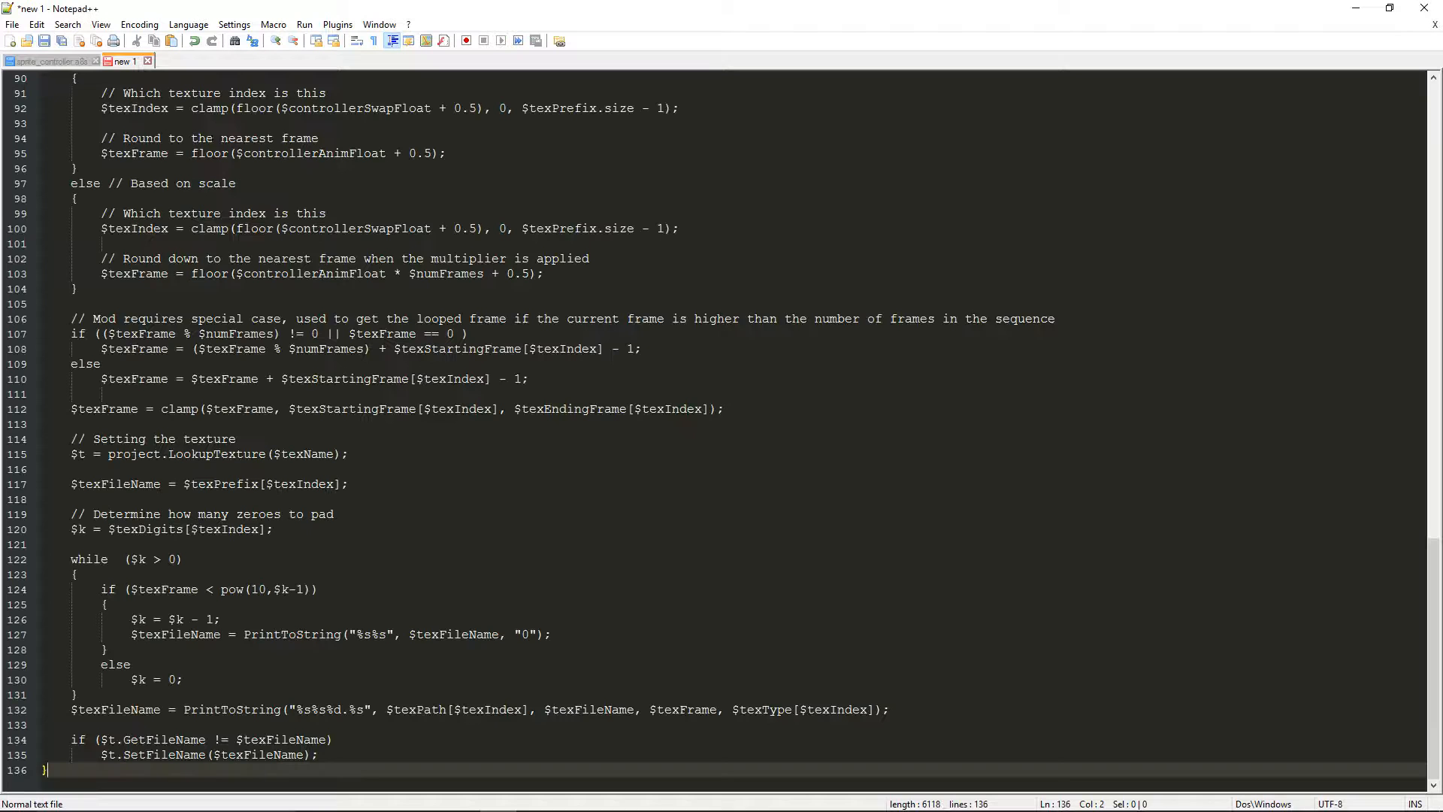
Save the new script as fire_controller.a8s in the Tutorial folder
click(12, 24)
click(45, 124)
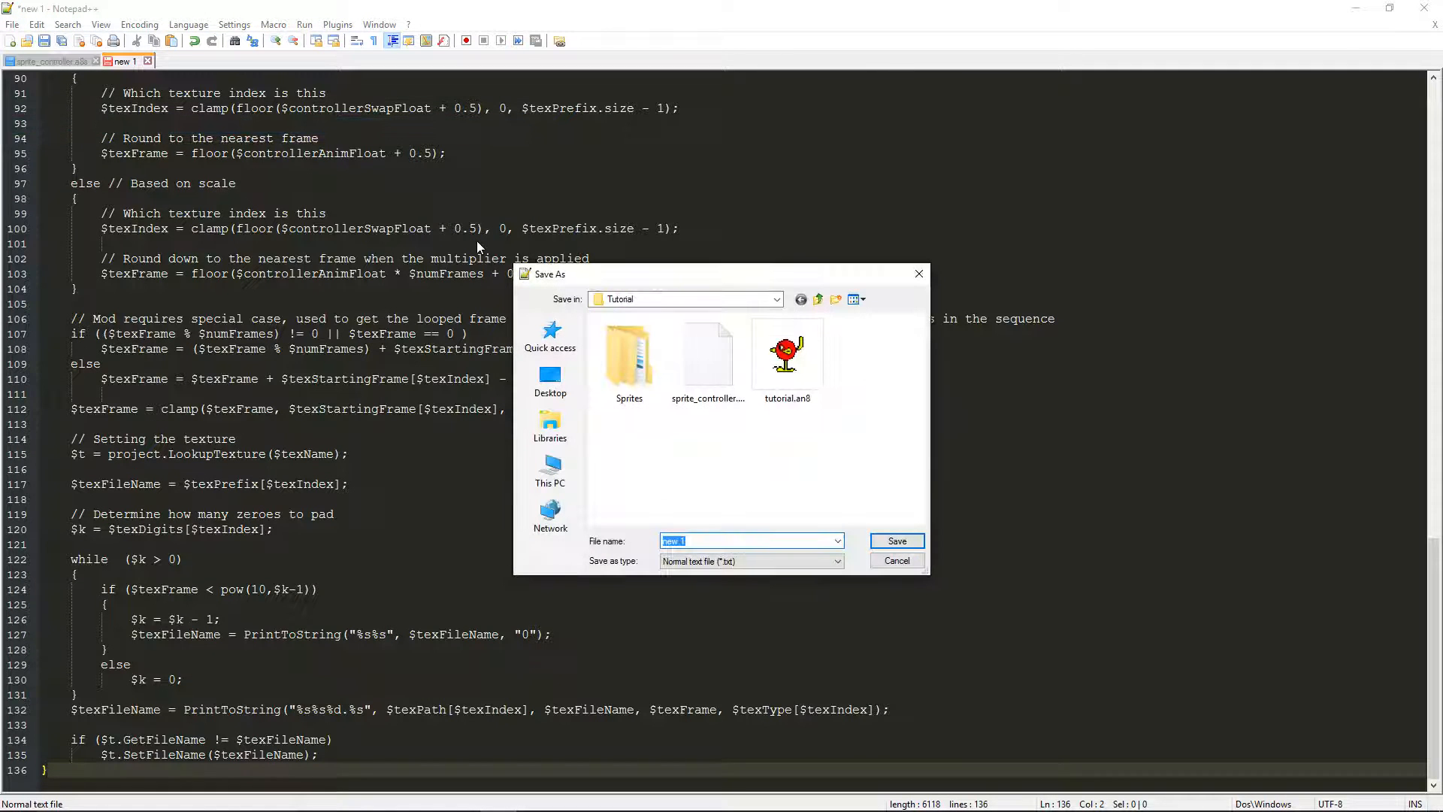
text(a)
text(ire_controll)
text(er.a8s)
click(896, 541)
Review the fire_controller script's fill-in section, including the enabled flag, texture name, controller, file path and frame range settings
scroll(722, 428, up, 17)
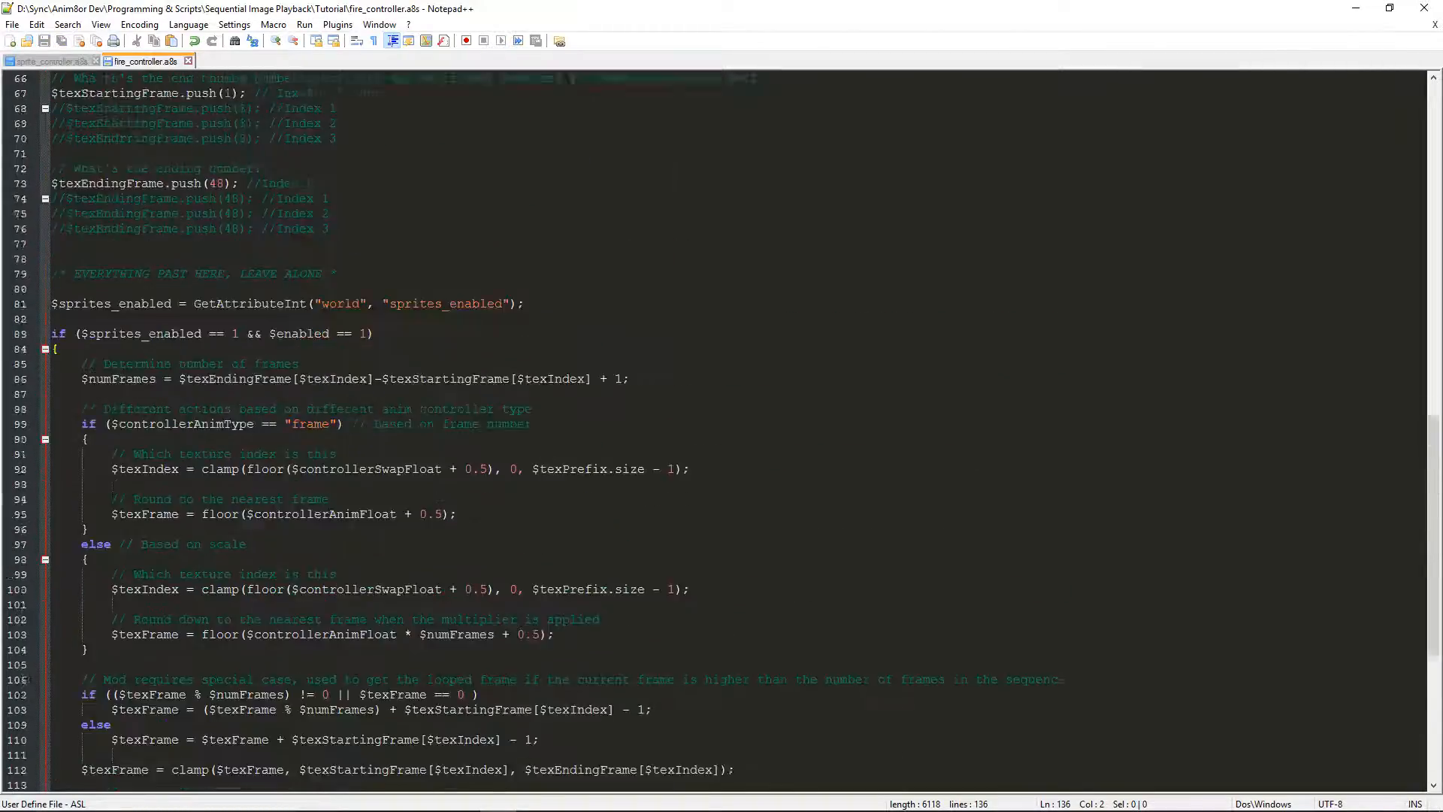
scroll(476, 430, up, 13)
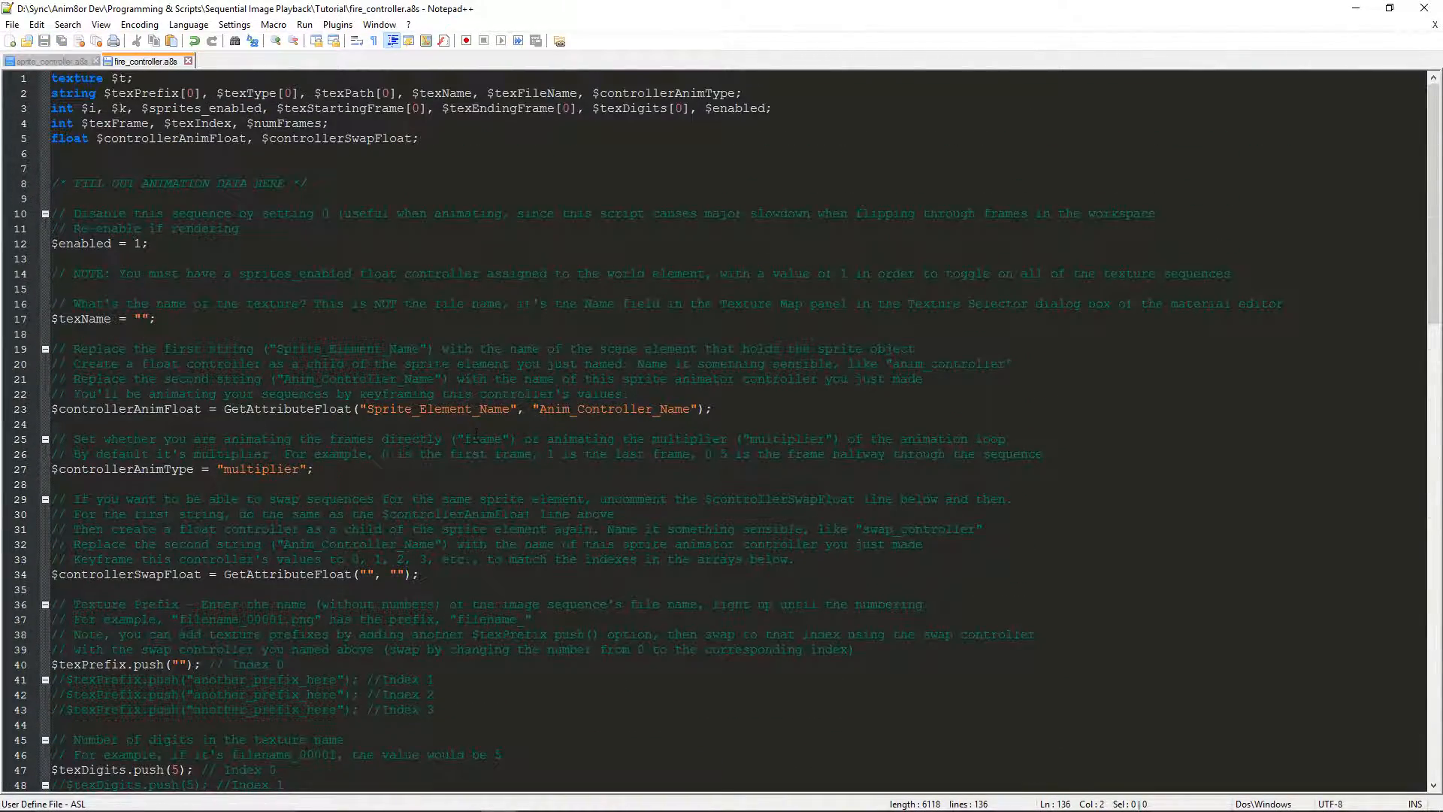
click(319, 469)
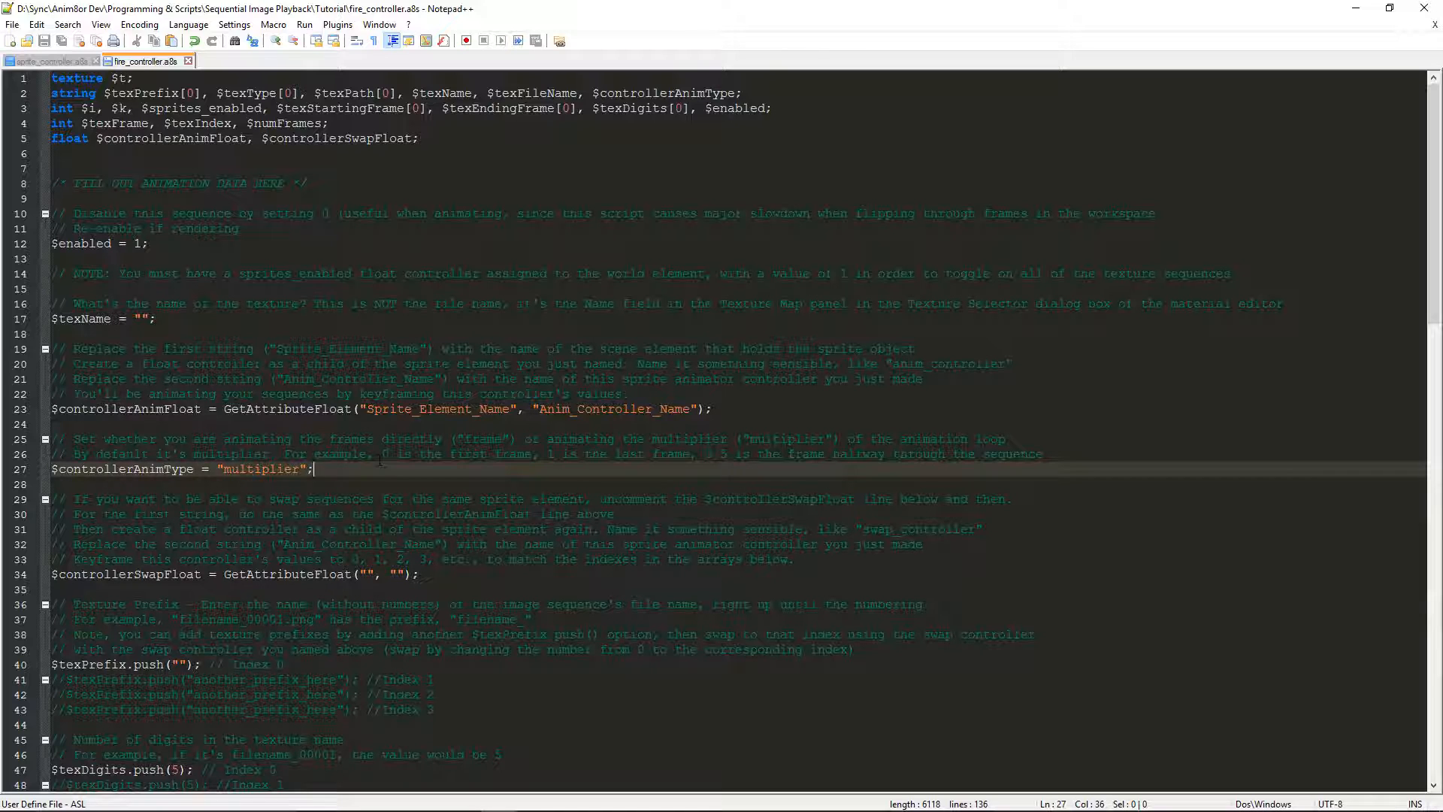
click(405, 424)
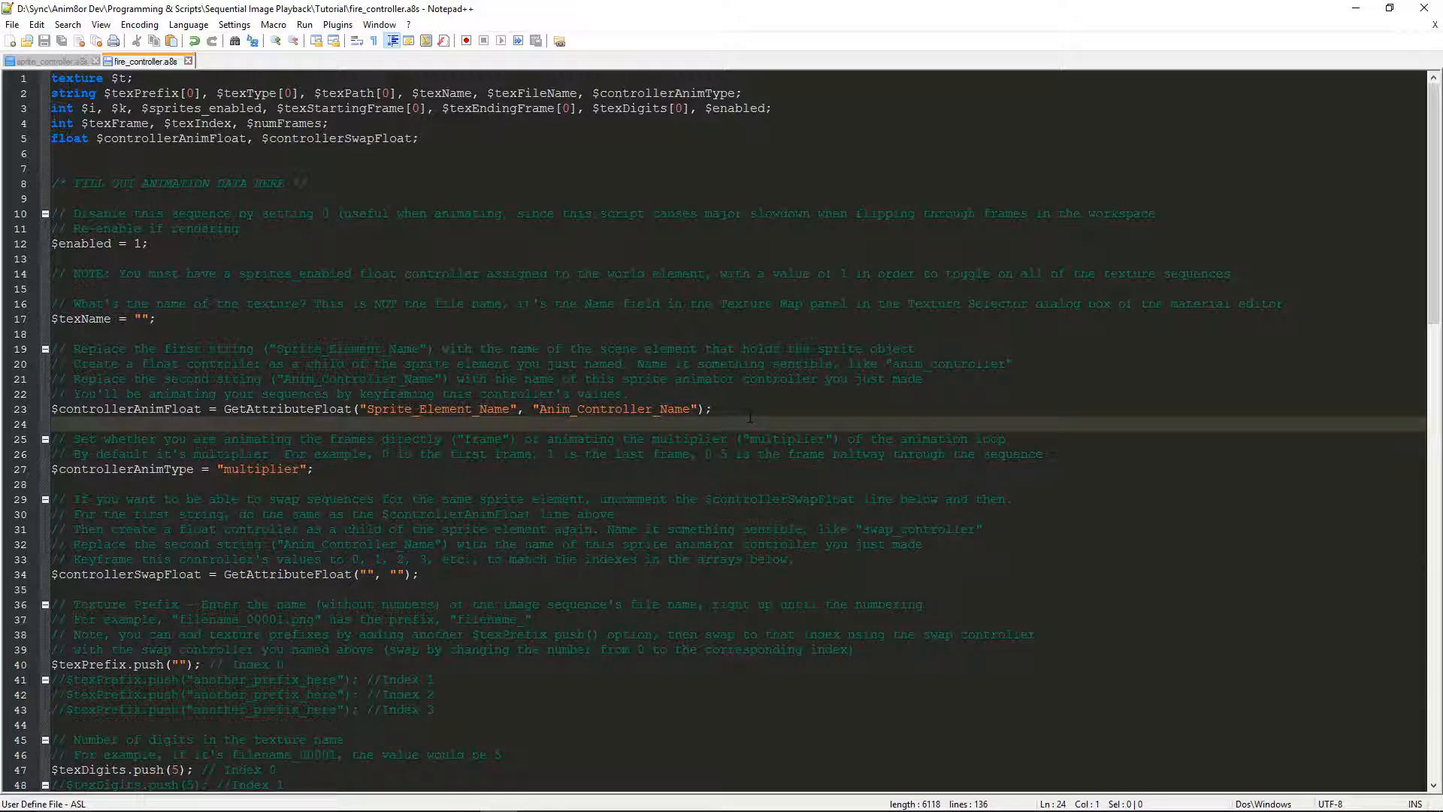
click(721, 411)
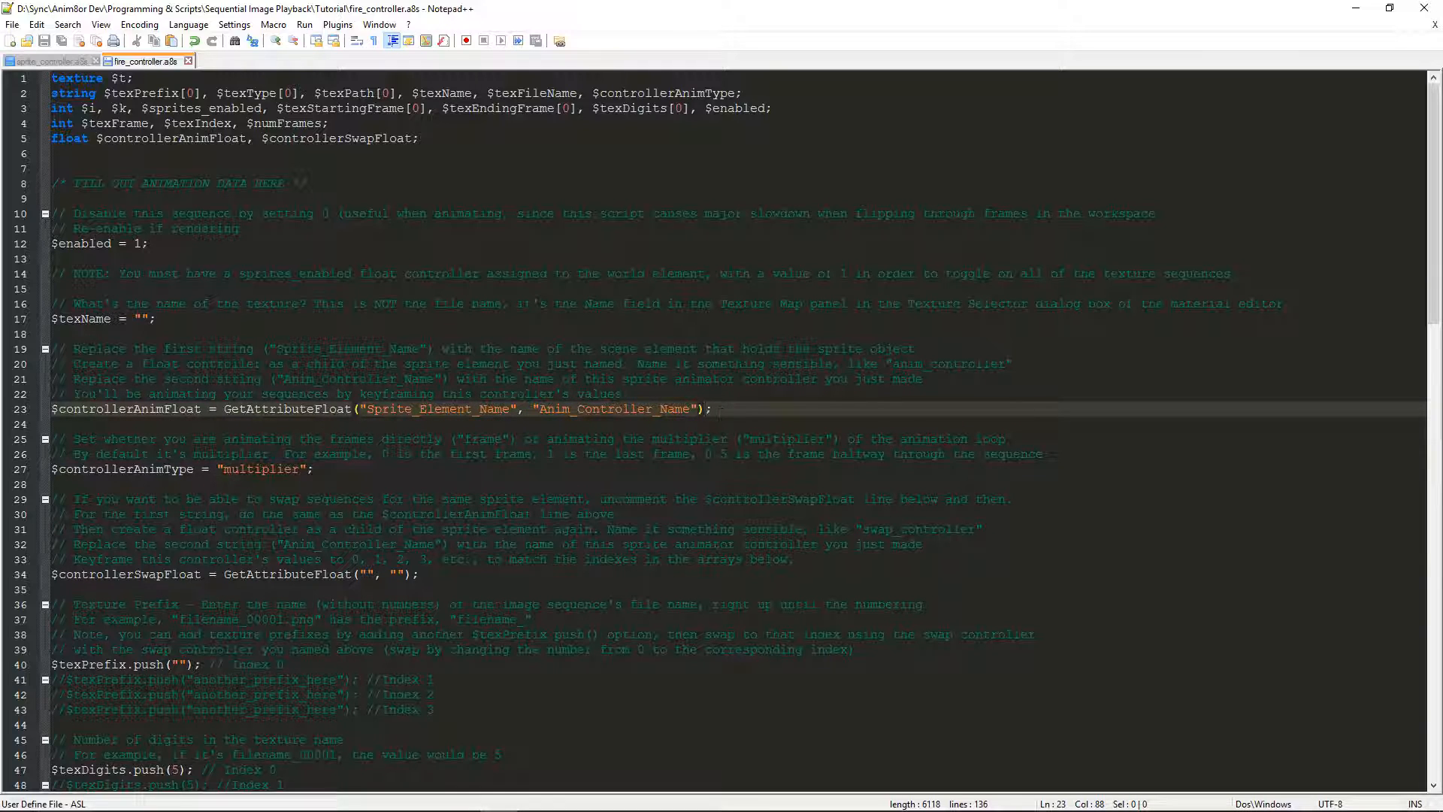
key(Down)
key(Down)
key(Down)
key(Down)
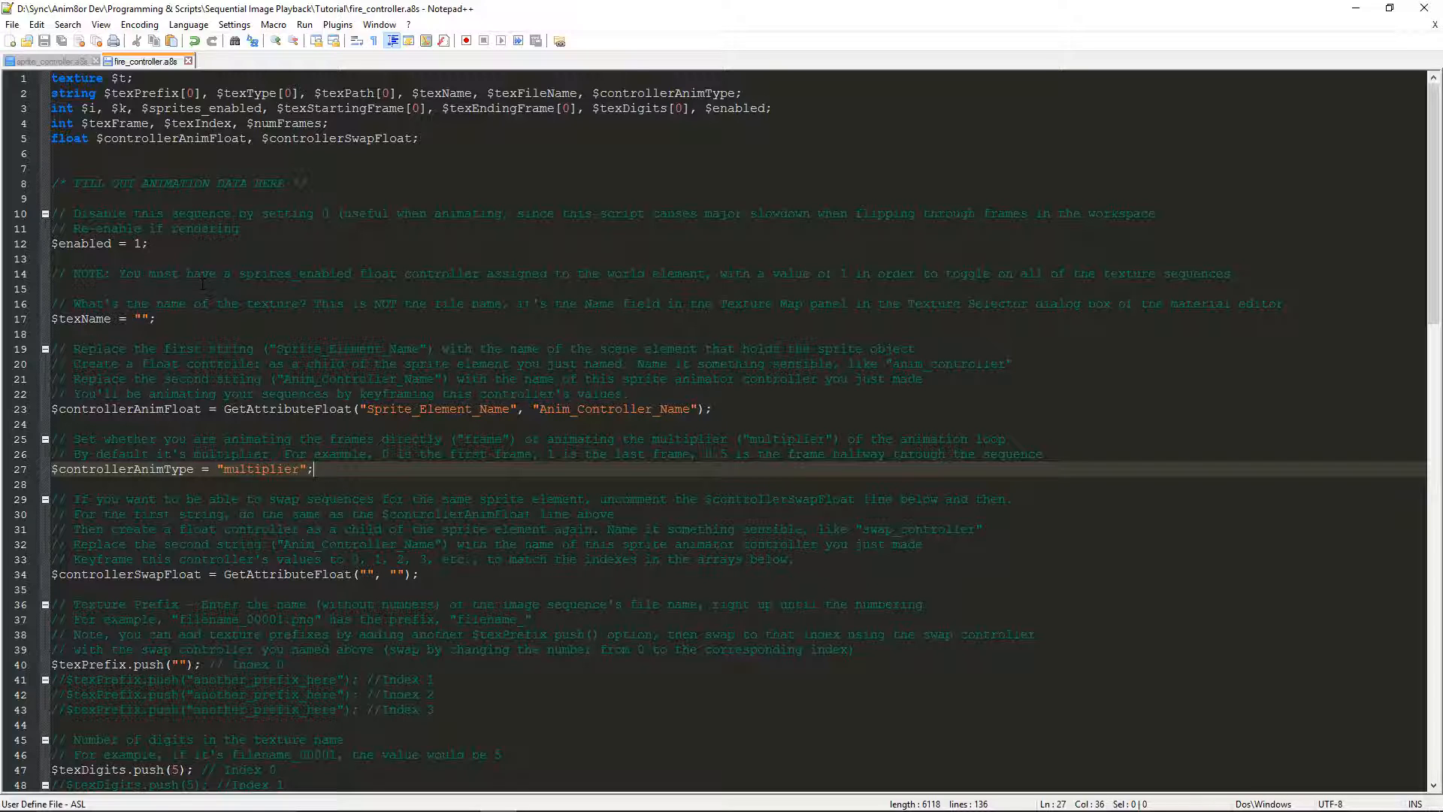
click(464, 454)
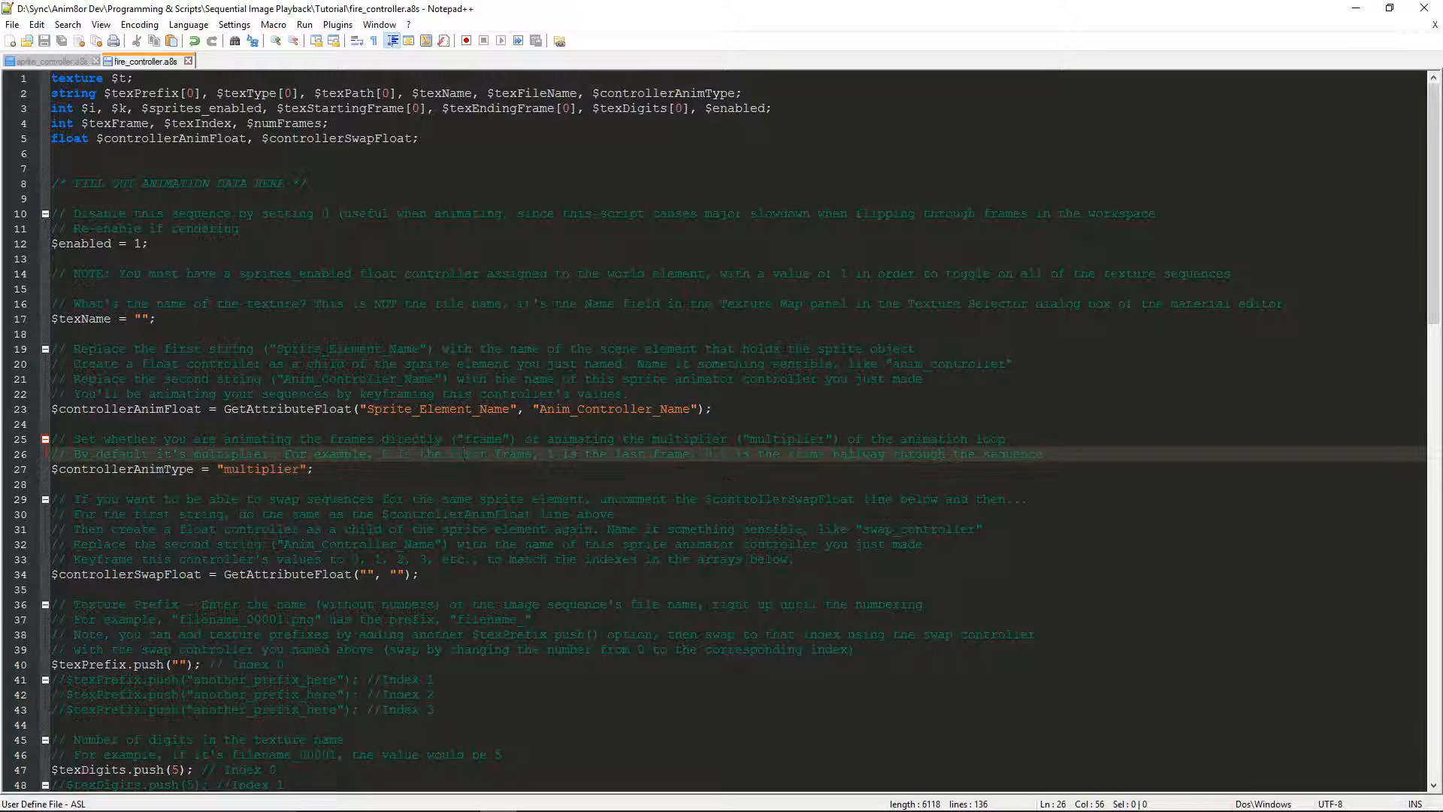
key(Up)
key(Up)
key(Up)
key(Up)
key(Up)
key(Up)
key(Up)
key(Up)
key(Up)
key(Up)
key(Up)
key(Up)
key(Up)
key(Up)
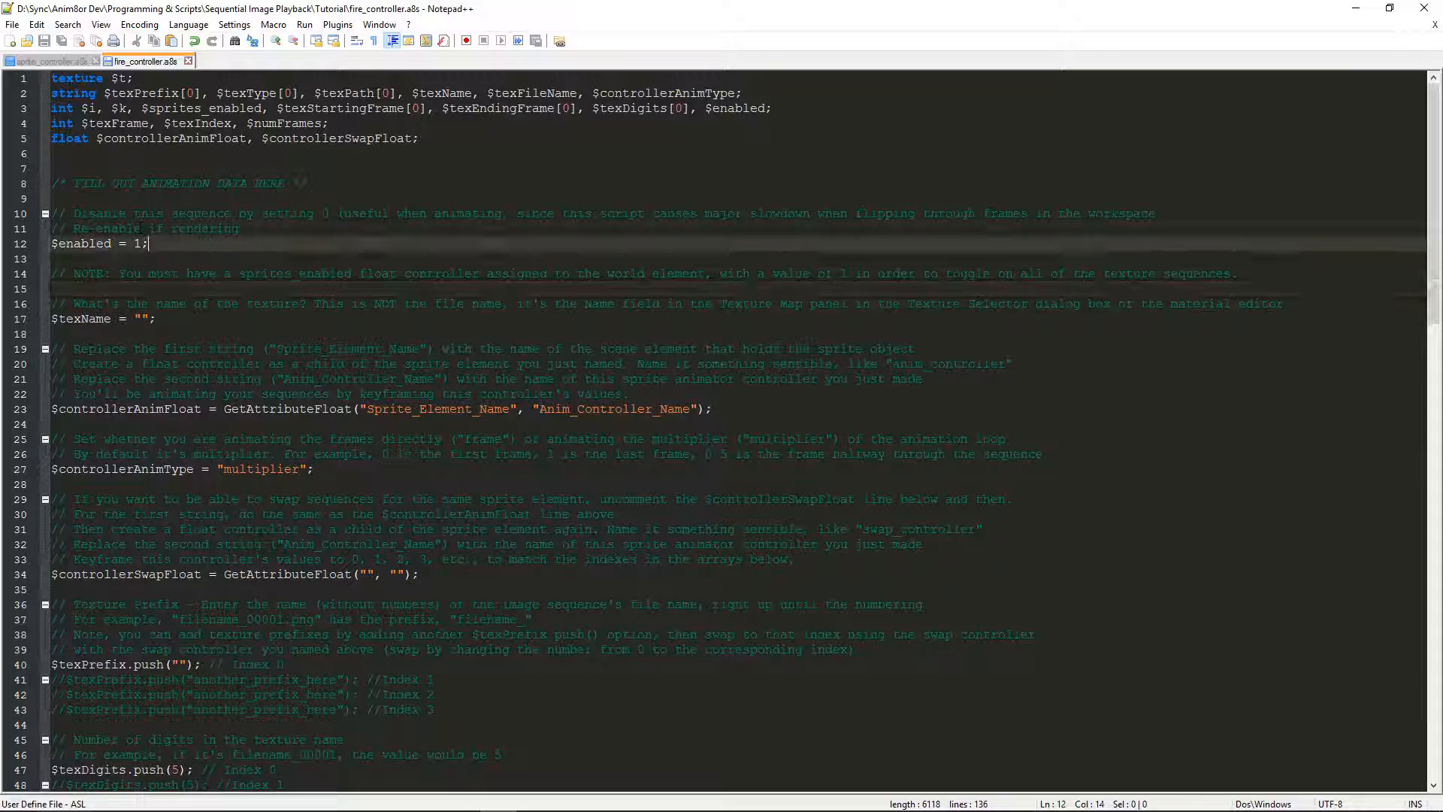
drag(1435, 104, 1428, 467)
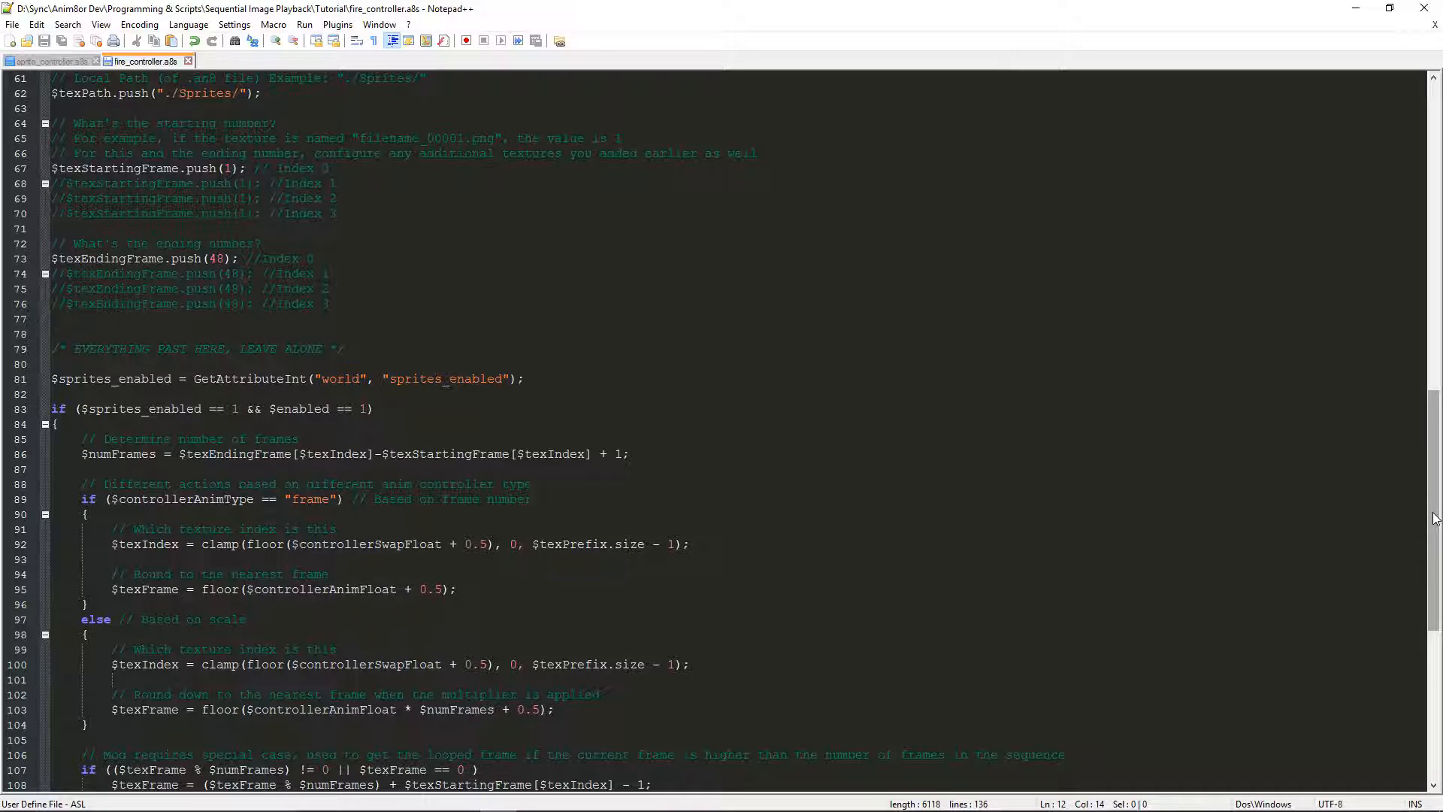
drag(1436, 518, 1436, 229)
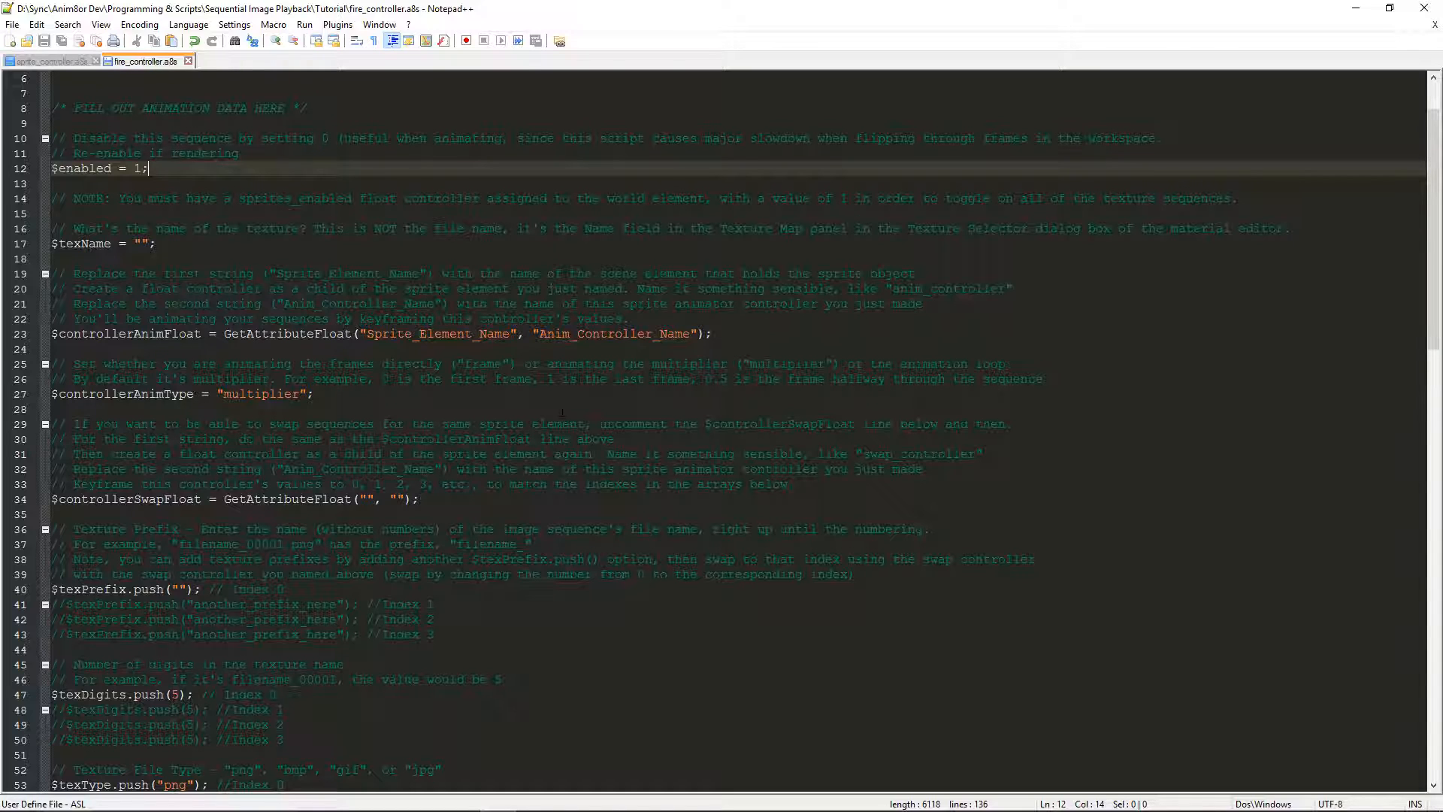
Examine the $enabled flag in the fire_controller script, along with its comment about disabling the sequence while animating
click(562, 424)
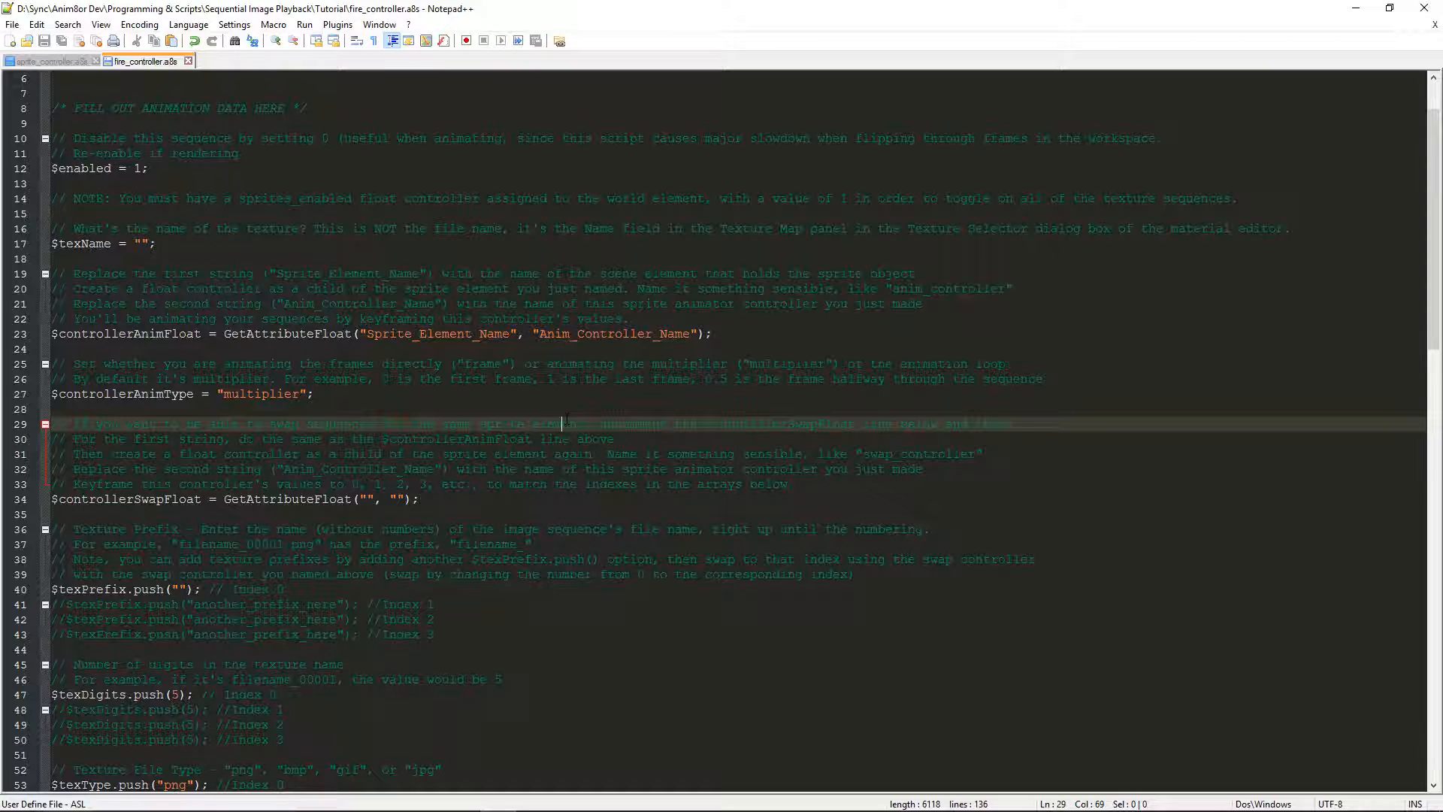
scroll(566, 418, up, 2)
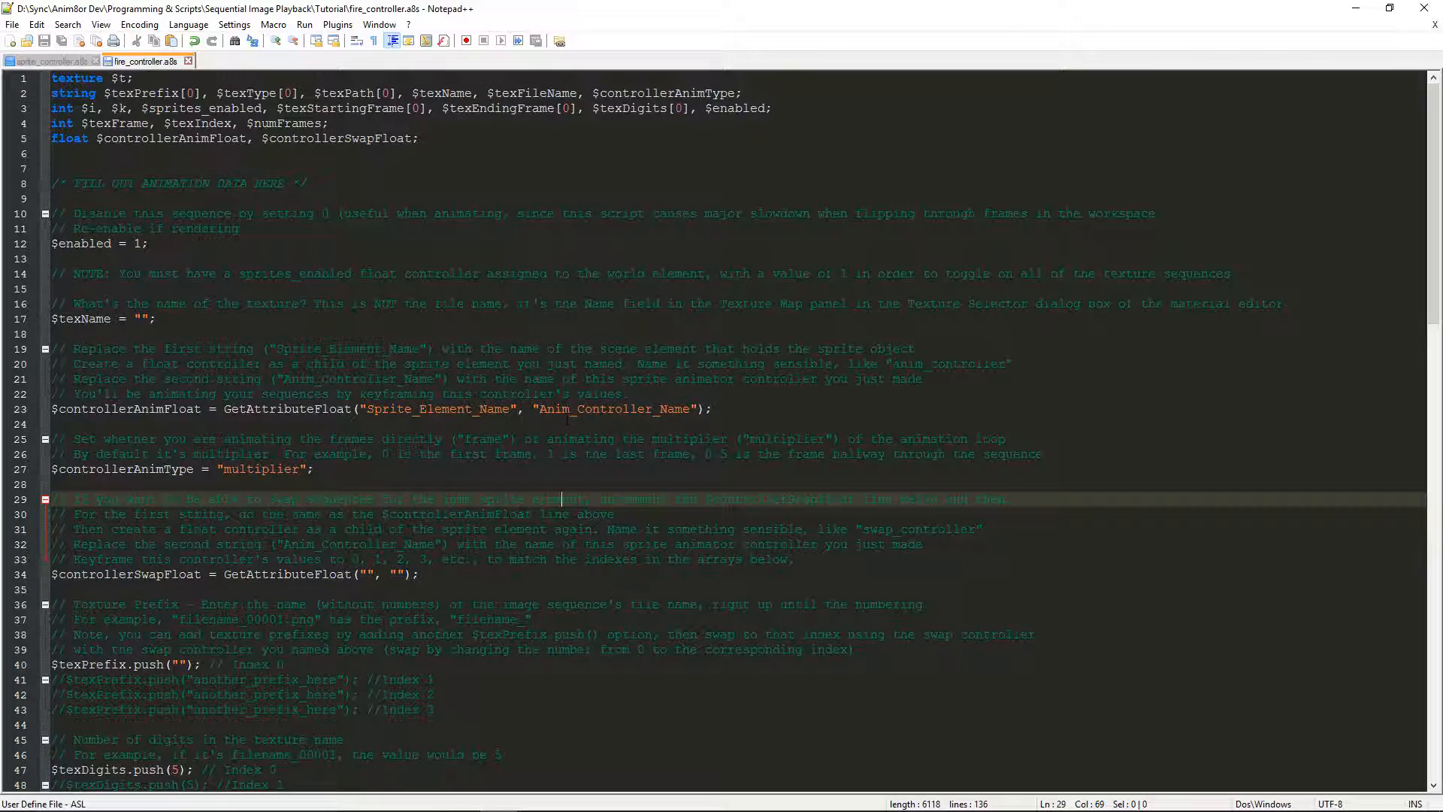
click(416, 321)
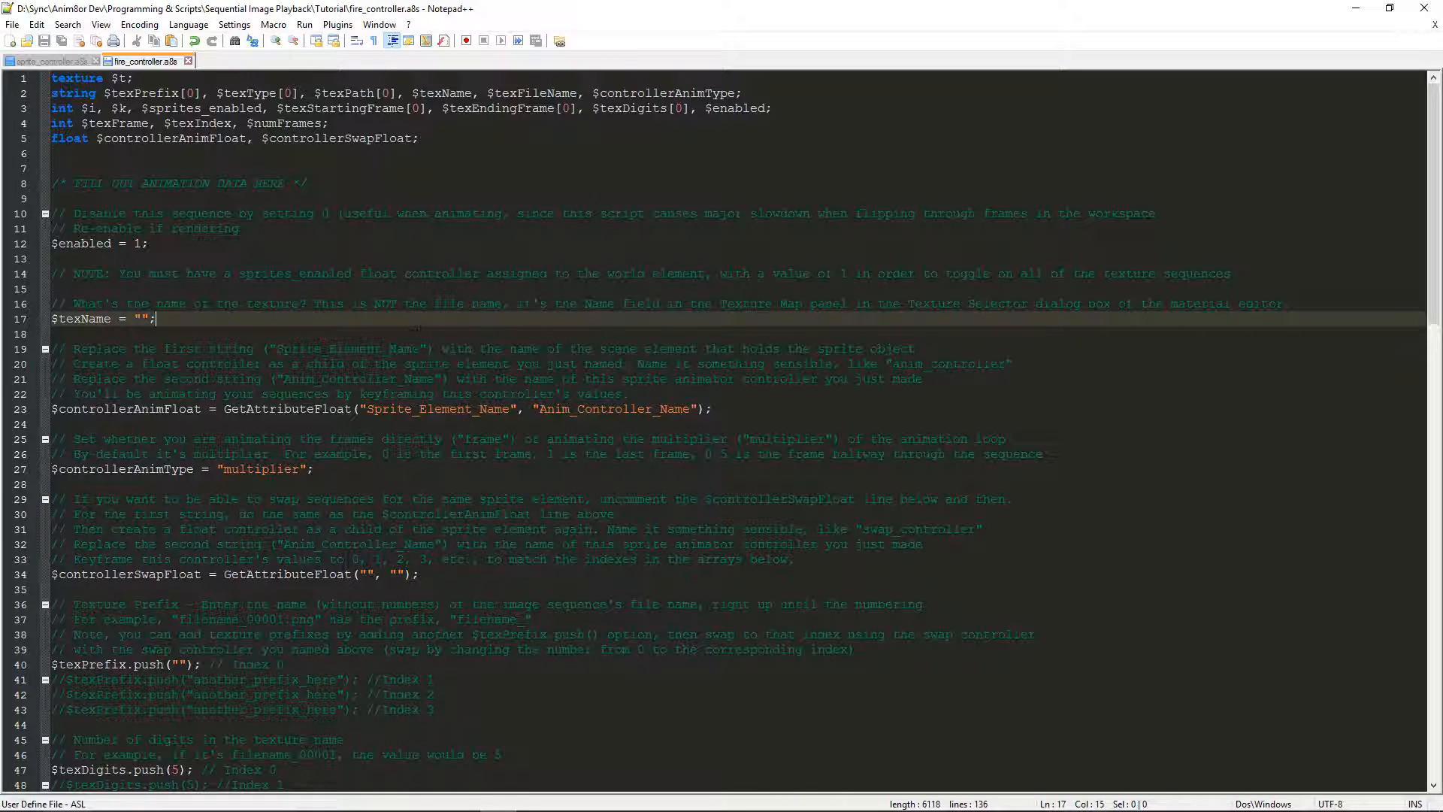
click(183, 244)
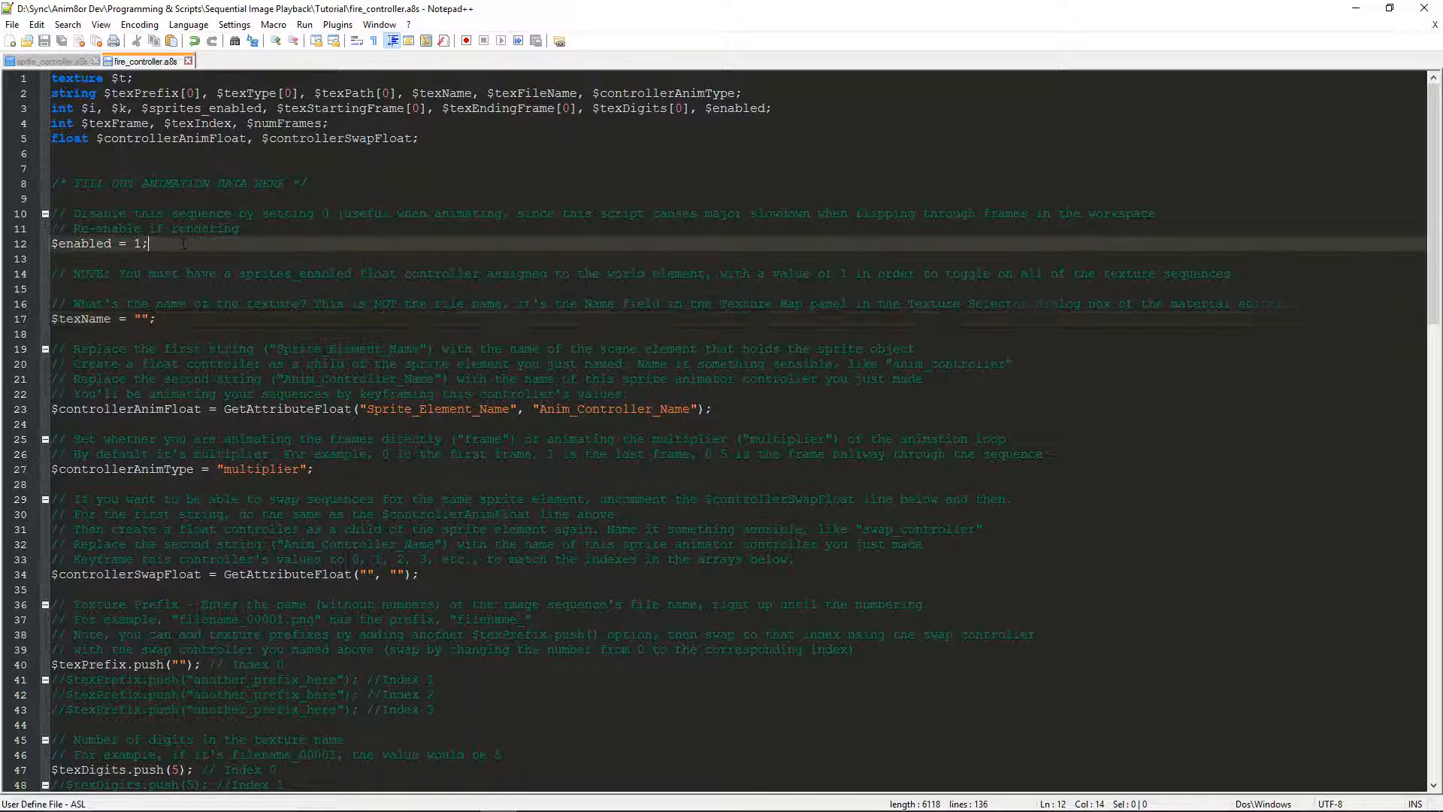
click(188, 320)
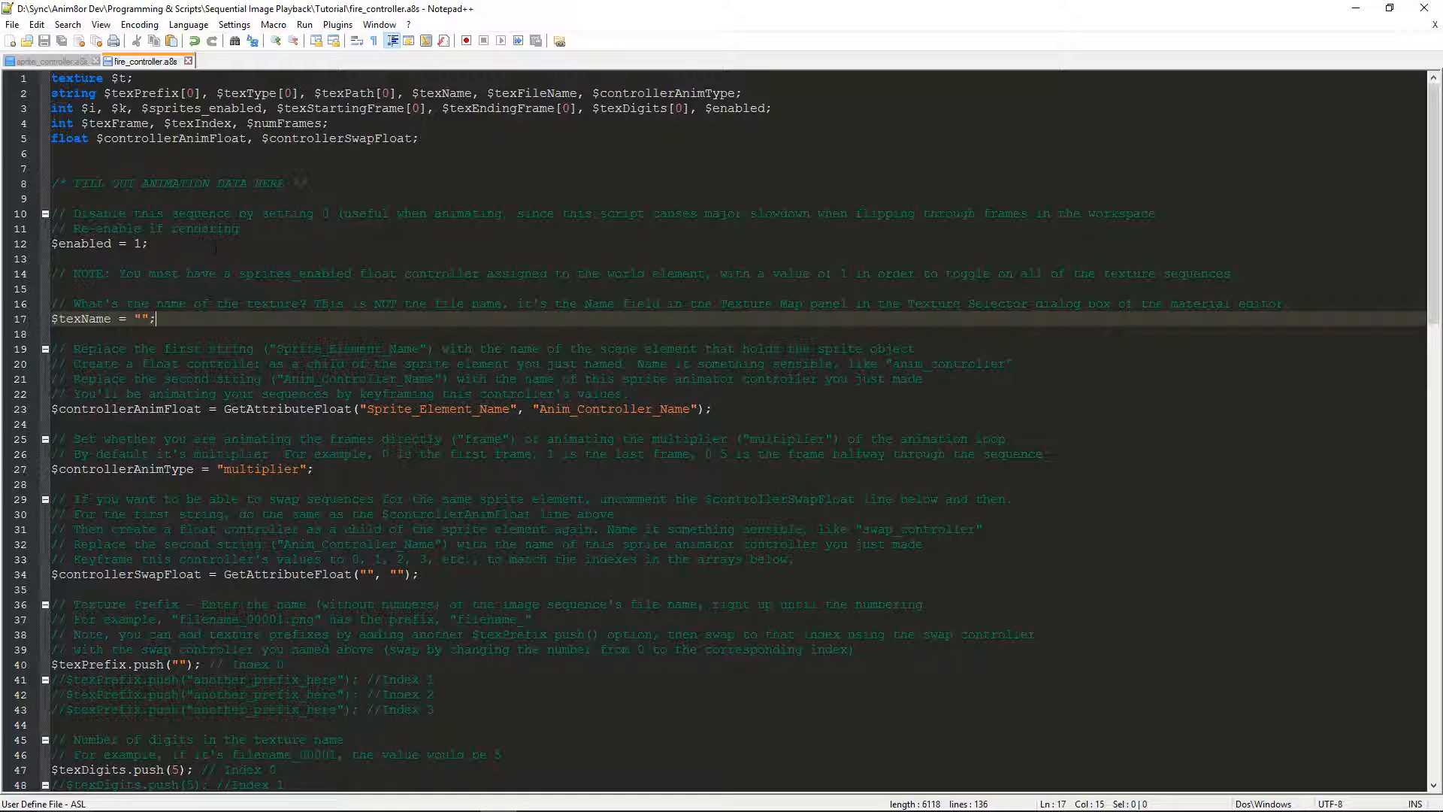
click(185, 244)
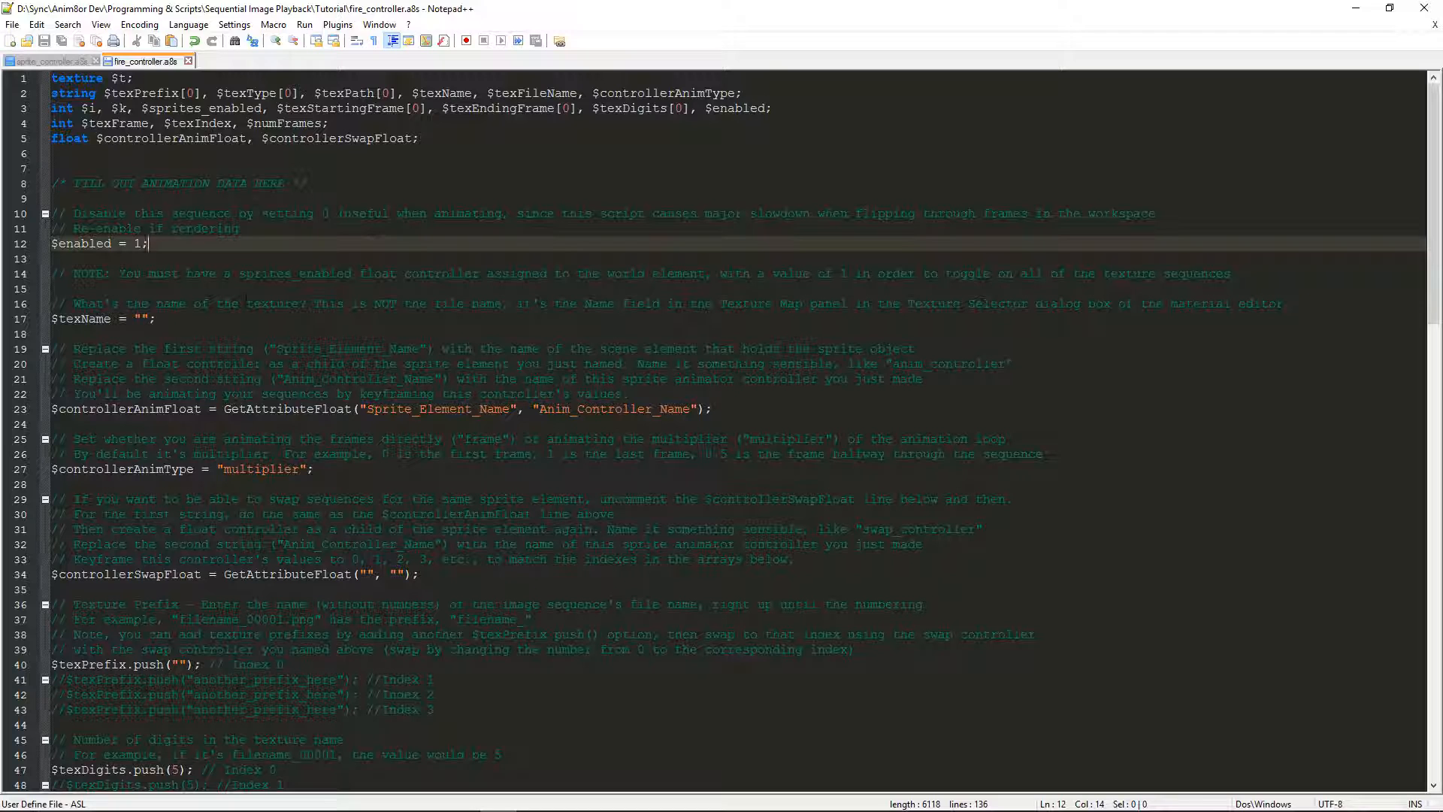
click(152, 258)
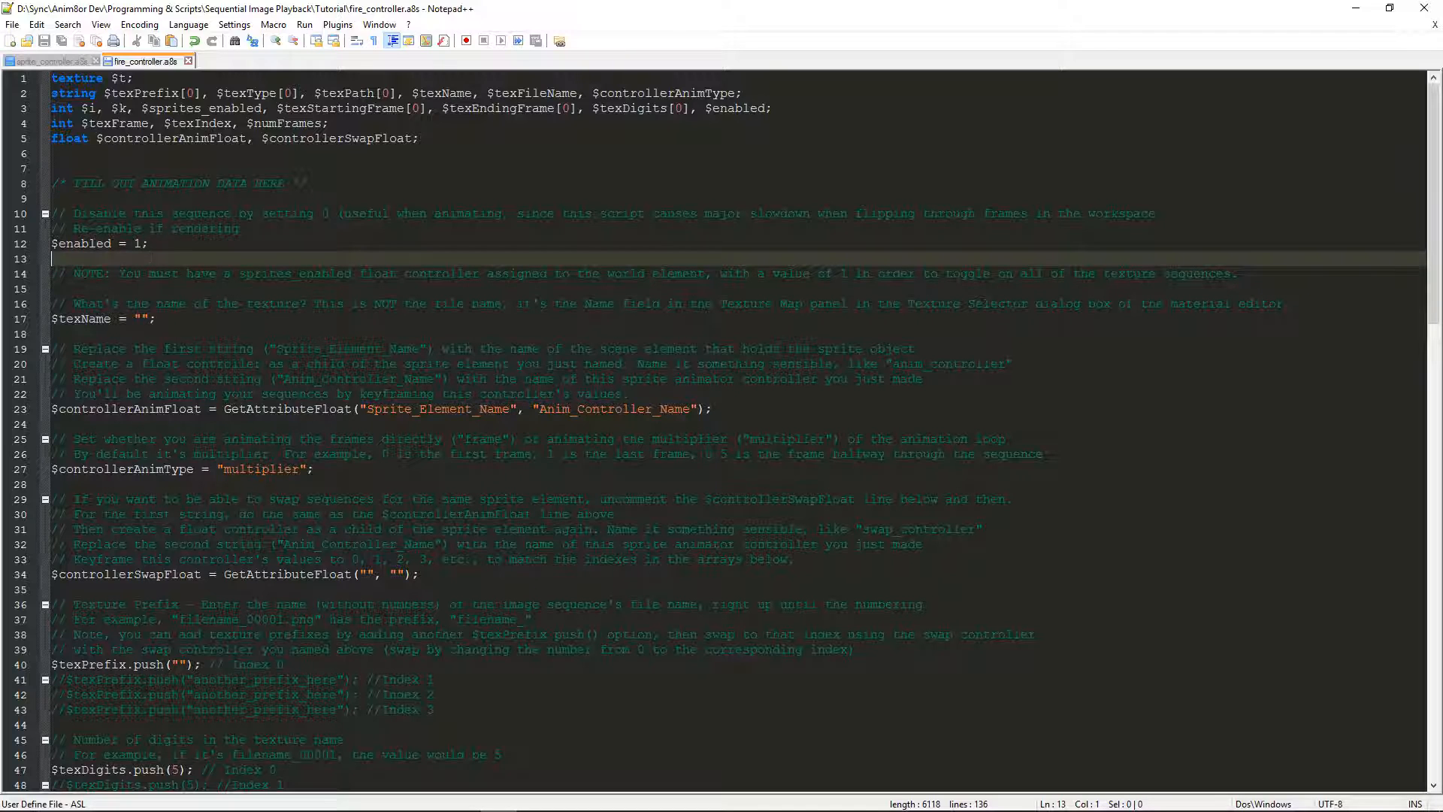
drag(150, 245, 44, 249)
click(155, 258)
click(162, 245)
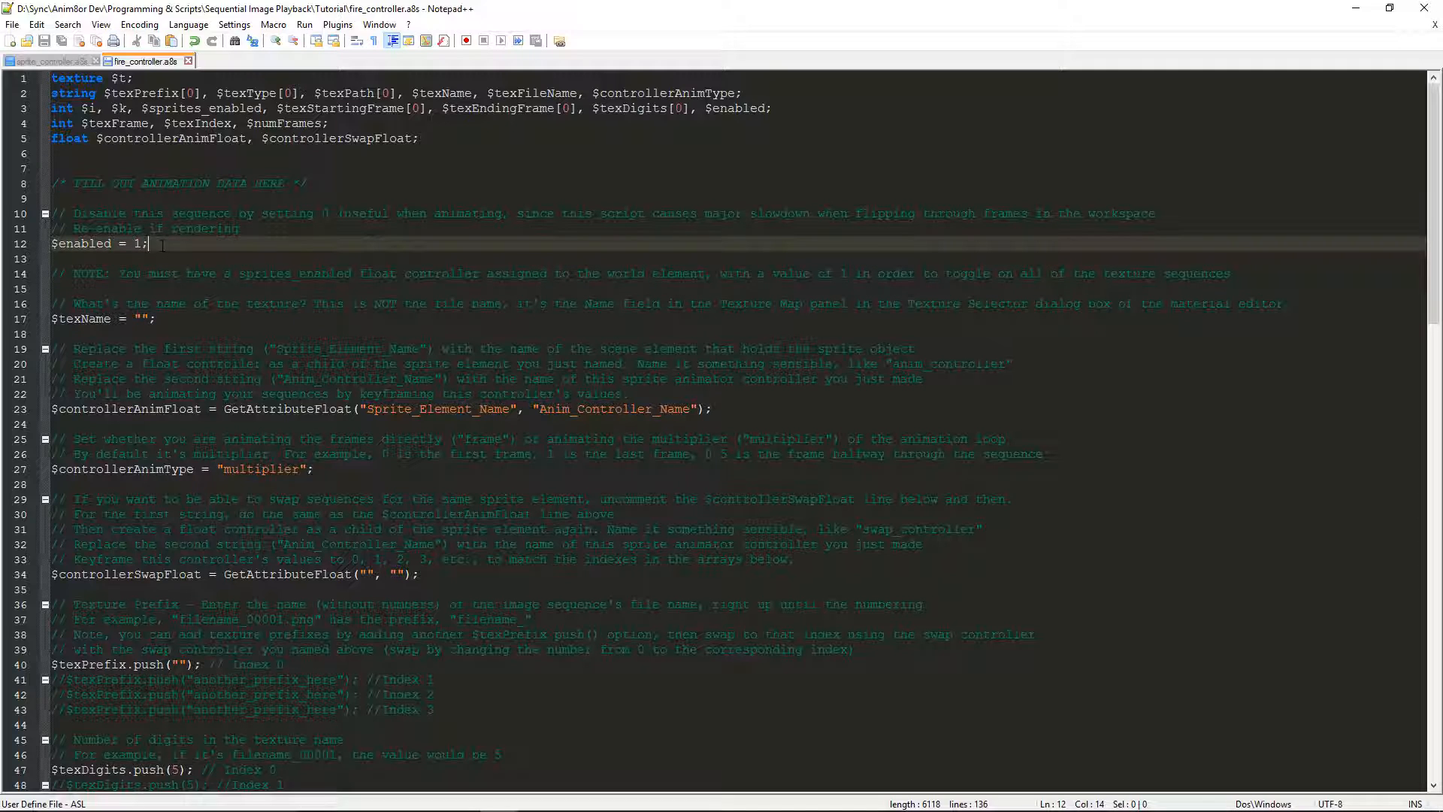
key(Left)
key(shift+Left)
click(146, 244)
key(shift+Home)
click(143, 244)
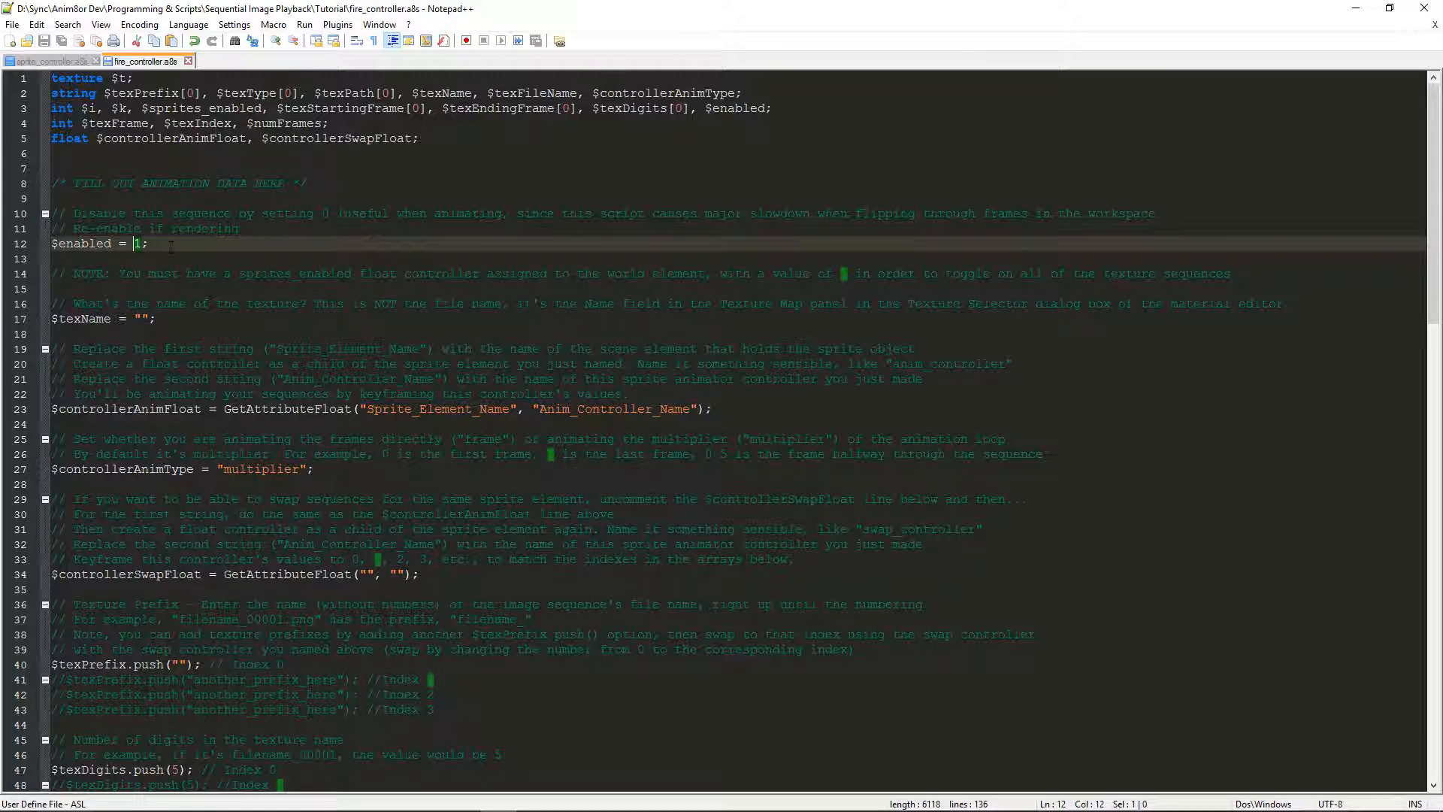
click(171, 247)
Switch to Anim8or's object editor and inspect the video texture's name through the video material's diffuse texture settings
click(194, 318)
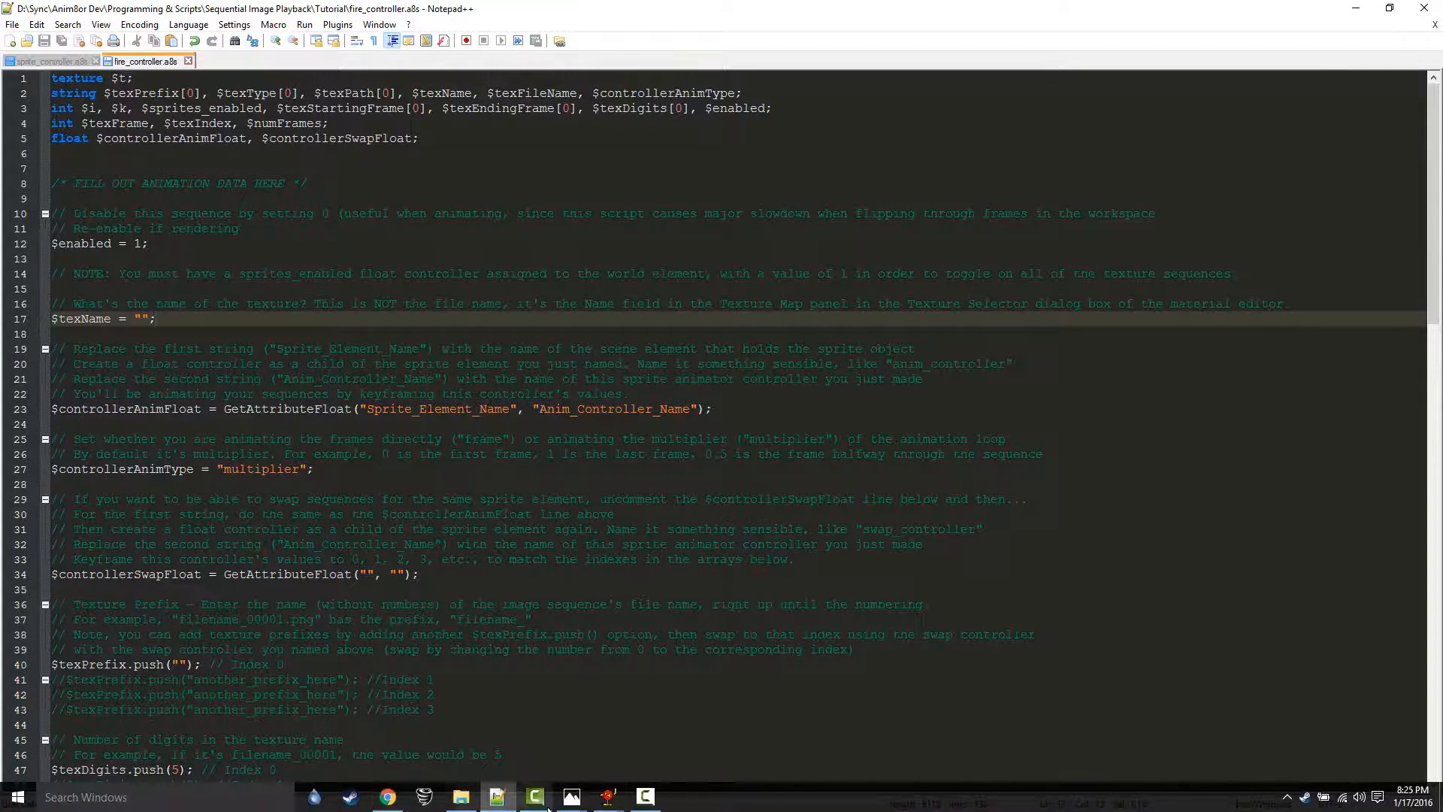
click(555, 751)
click(66, 24)
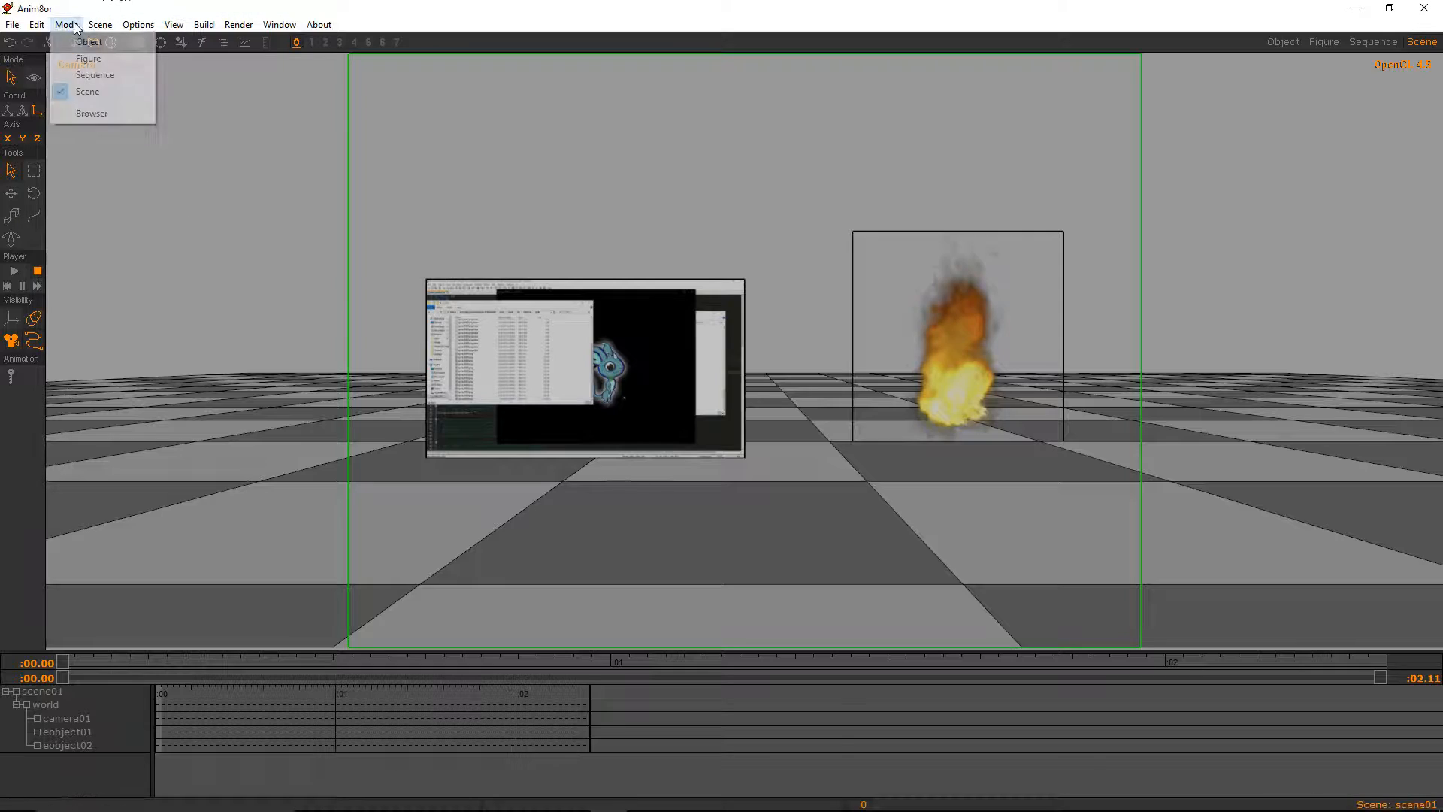
click(73, 41)
double_click(90, 115)
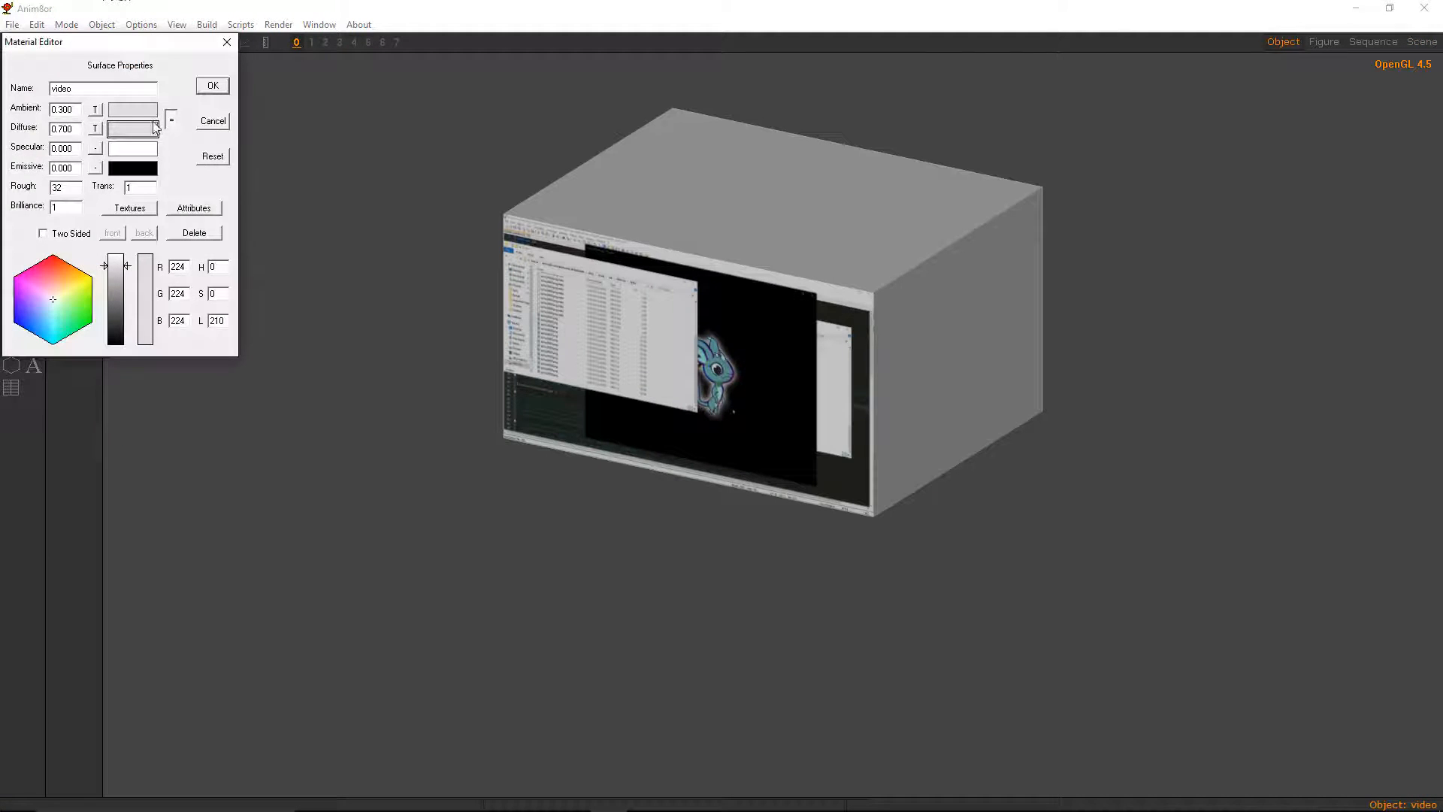
click(160, 122)
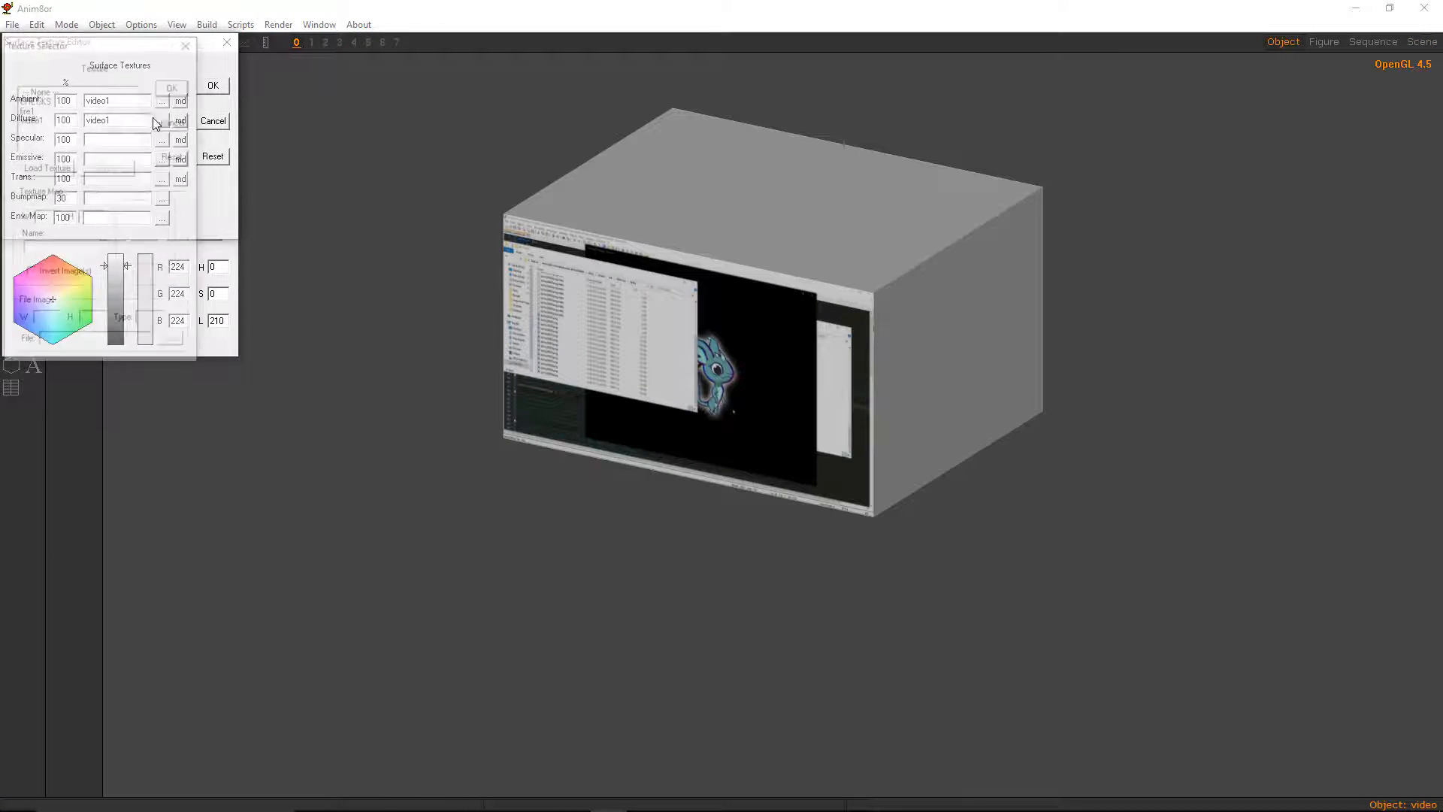
click(37, 119)
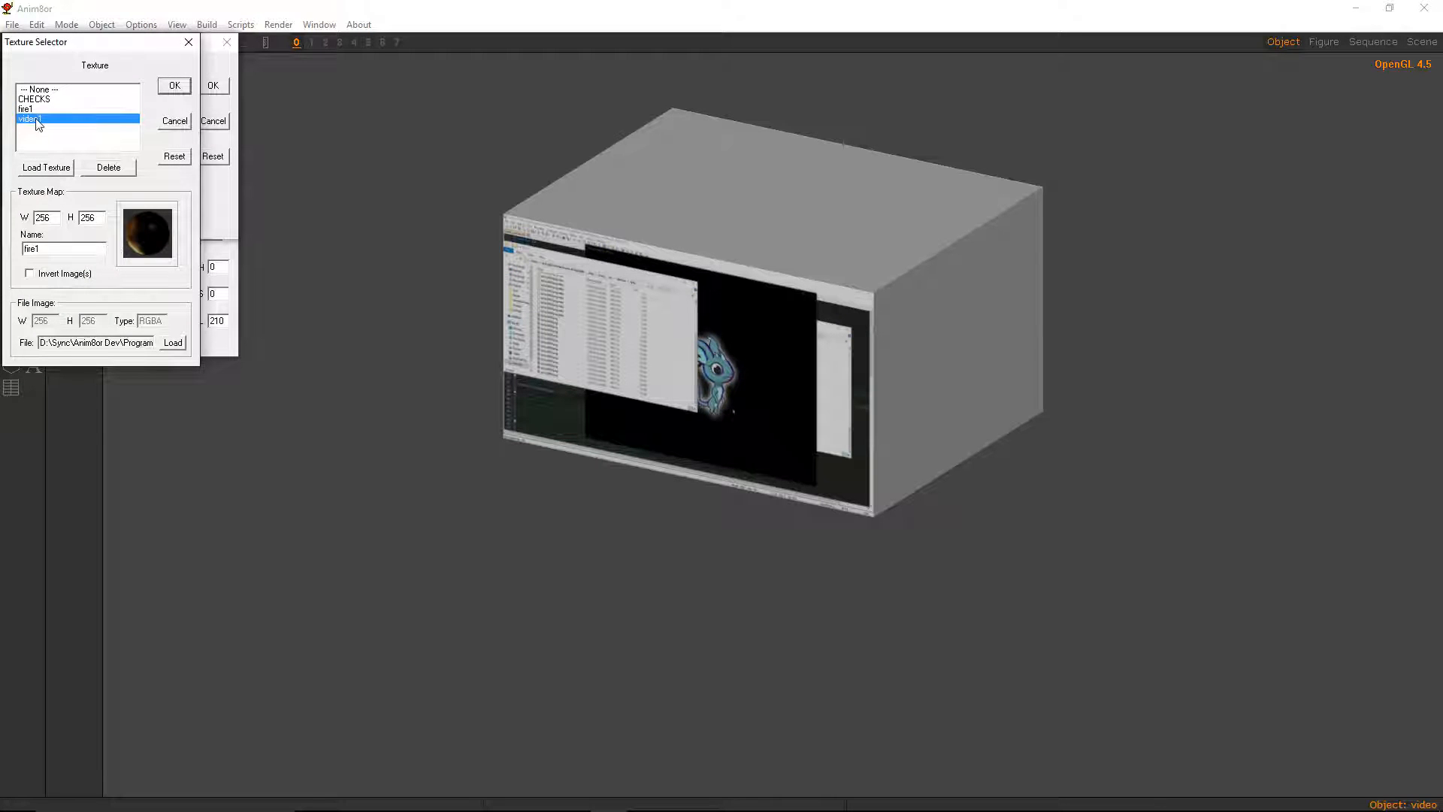
drag(56, 248, 23, 249)
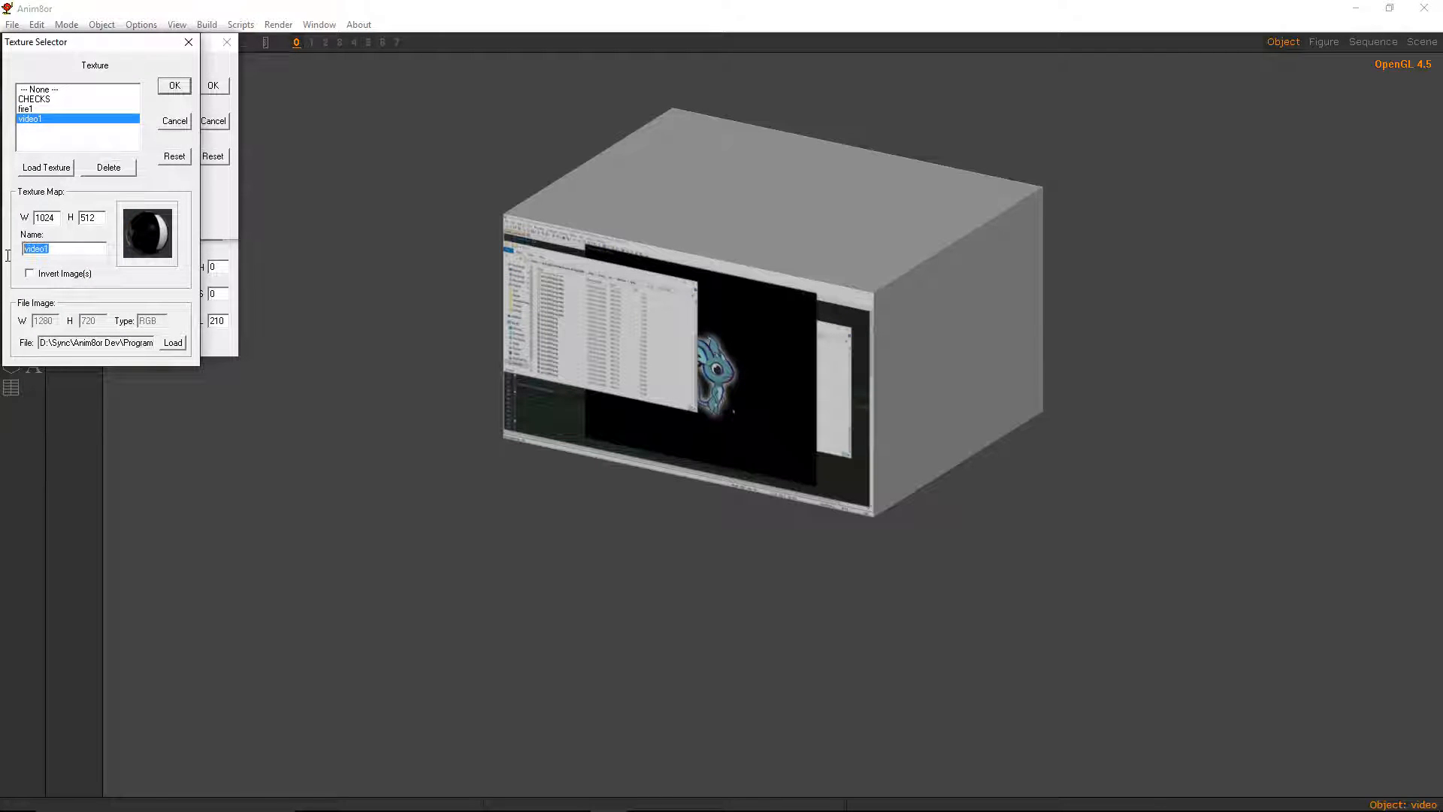
Check the fire texture's name, leave the material unchanged, and set $texName to "fire1" in fire_controller.a8s in Notepad++
click(47, 109)
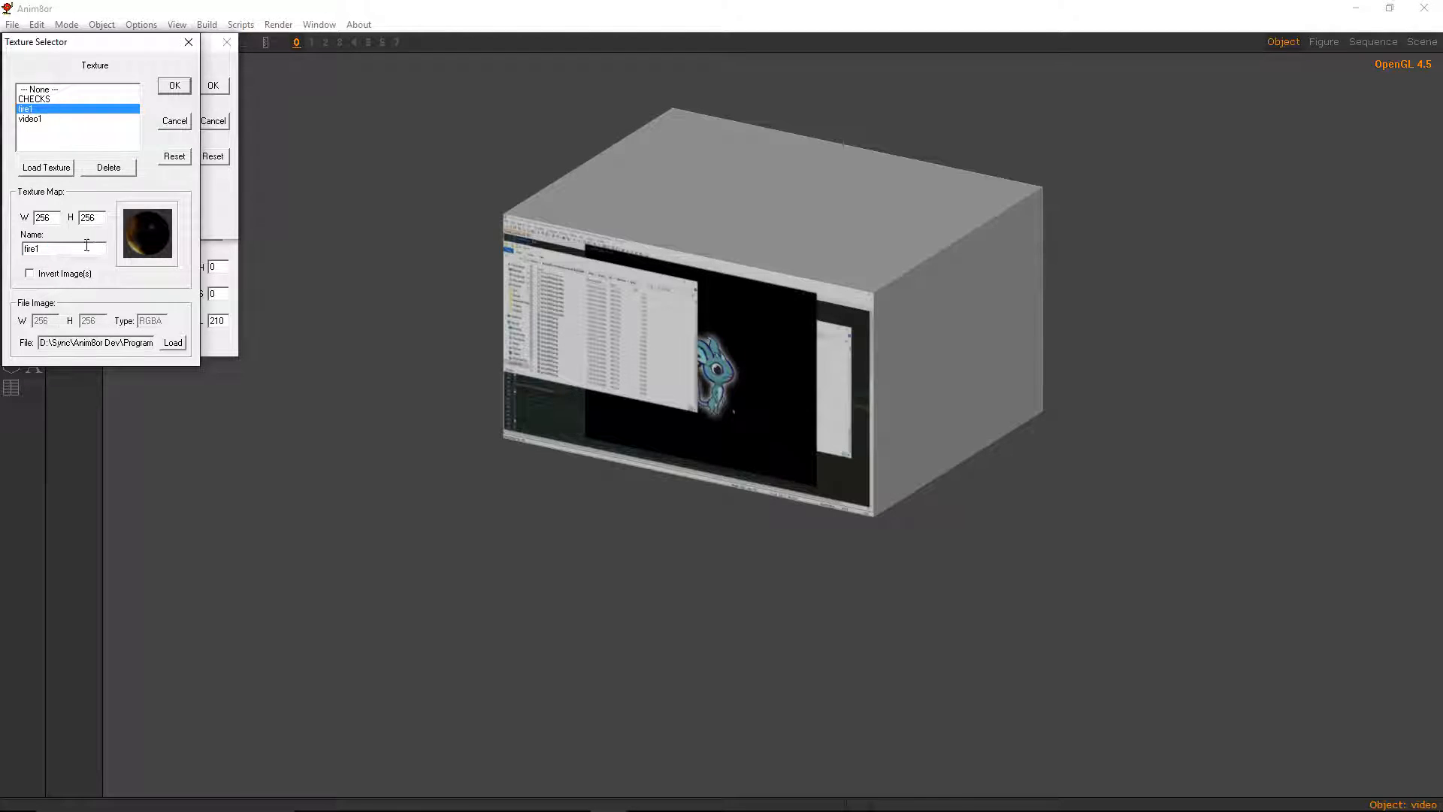
click(183, 127)
click(220, 124)
click(221, 123)
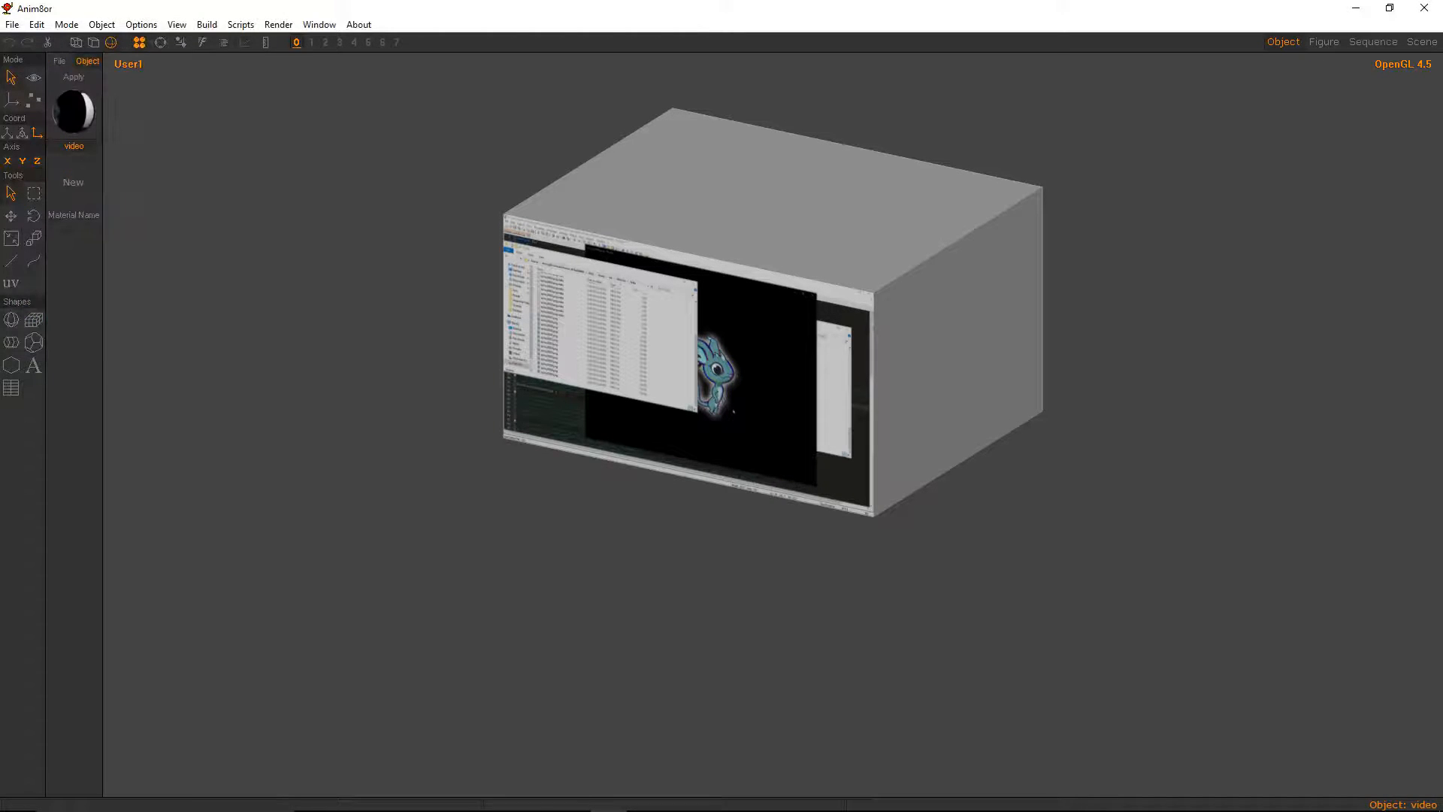
click(498, 796)
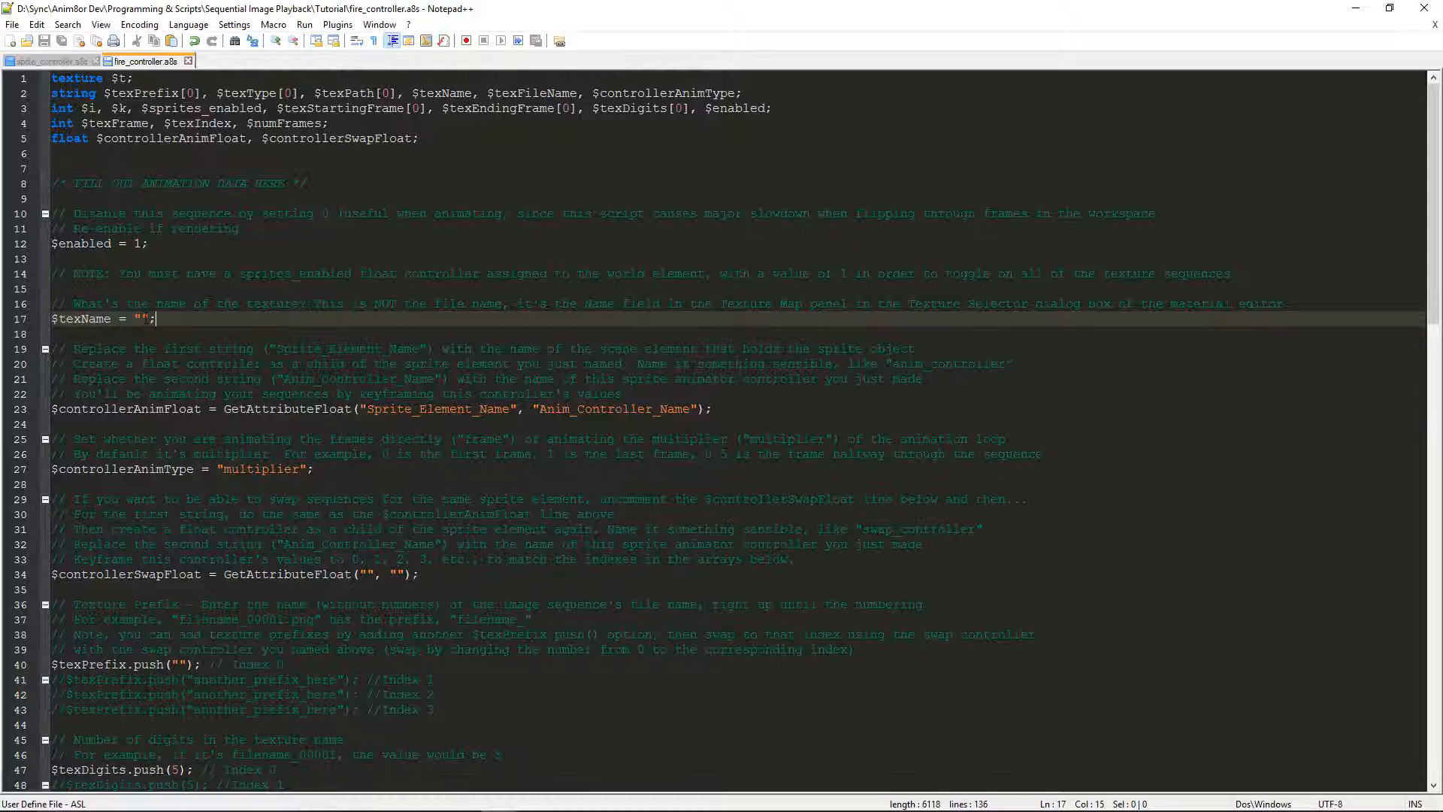
text(fire1)
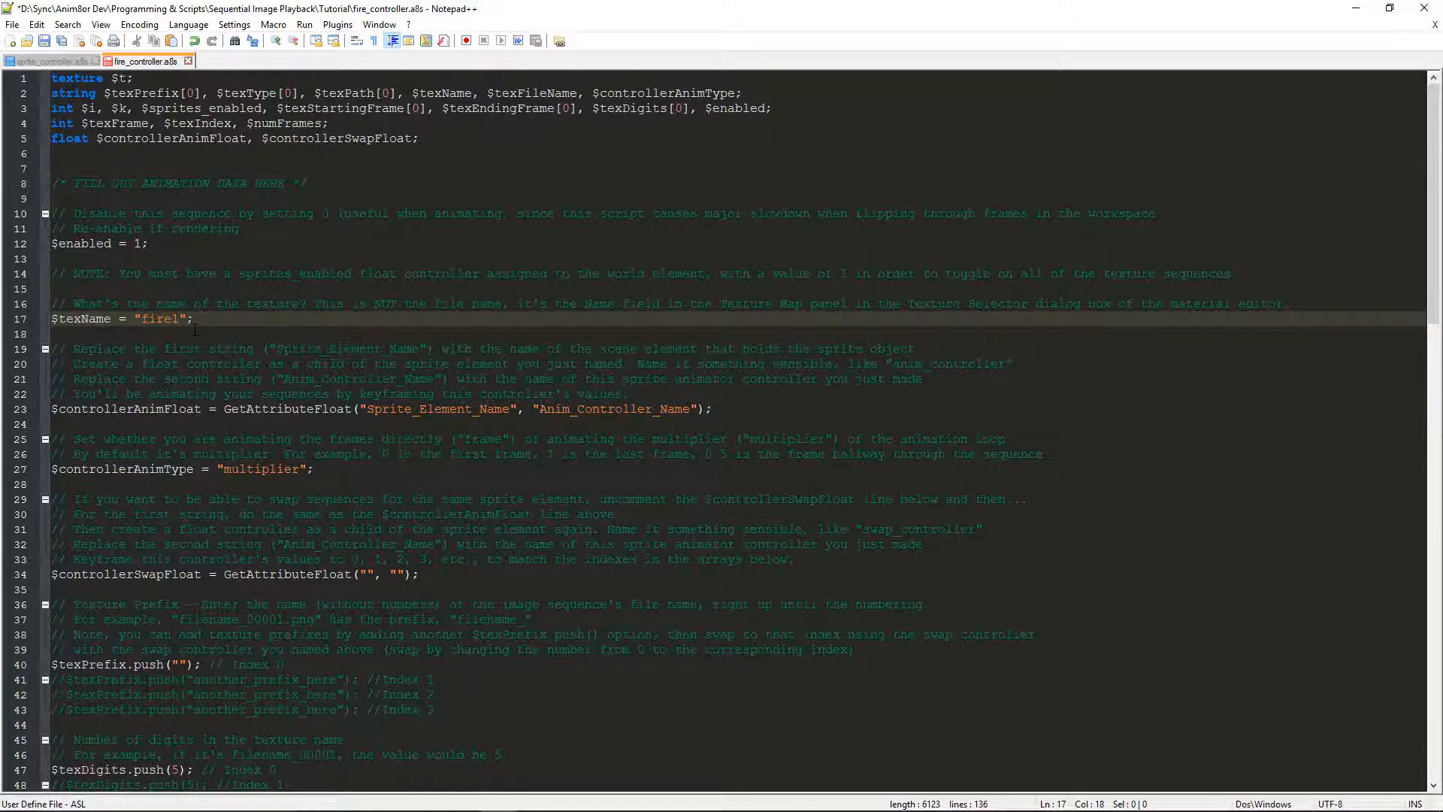
Examine the $controllerAnimFloat line and its placeholders for the sprite element and animation controller names
double_click(133, 409)
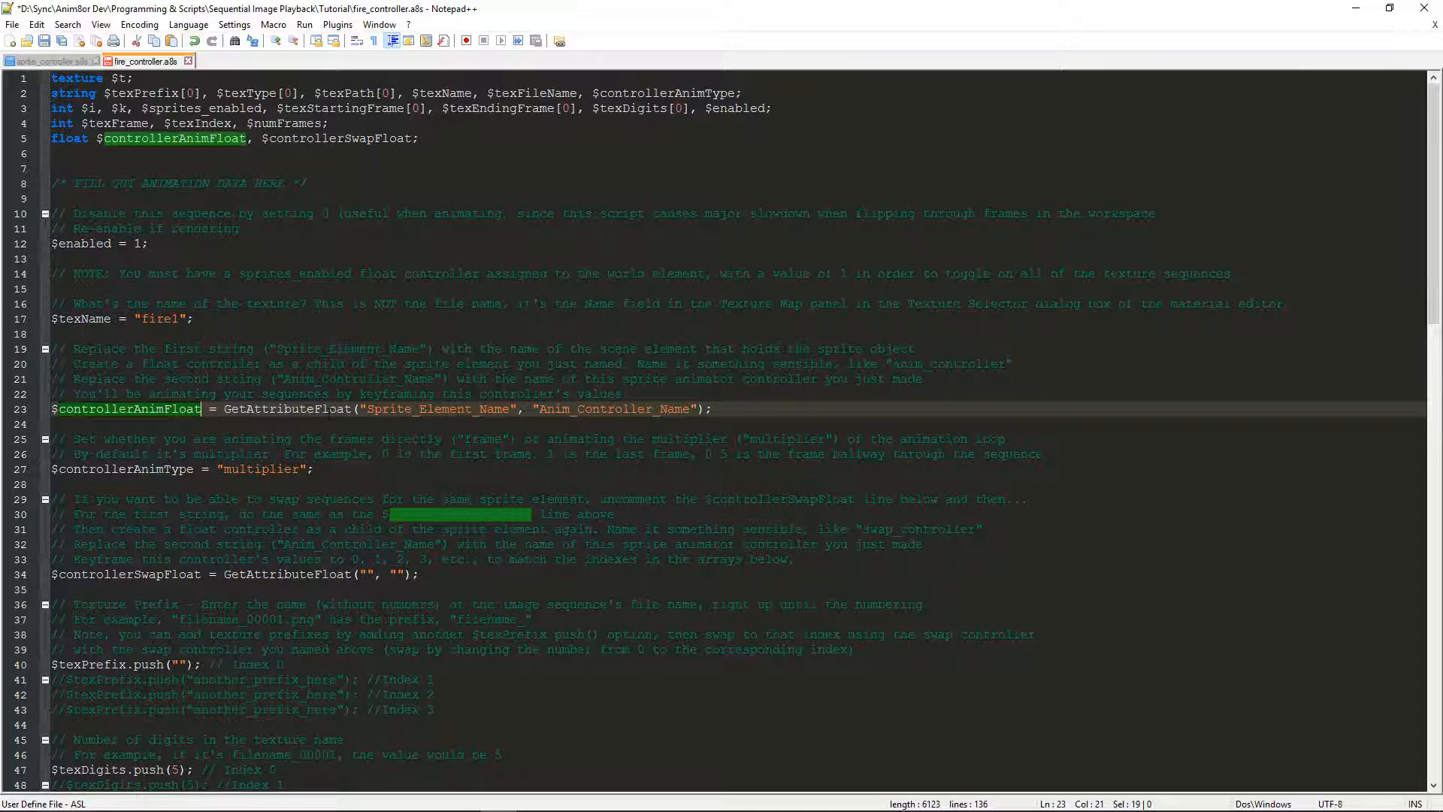
click(350, 409)
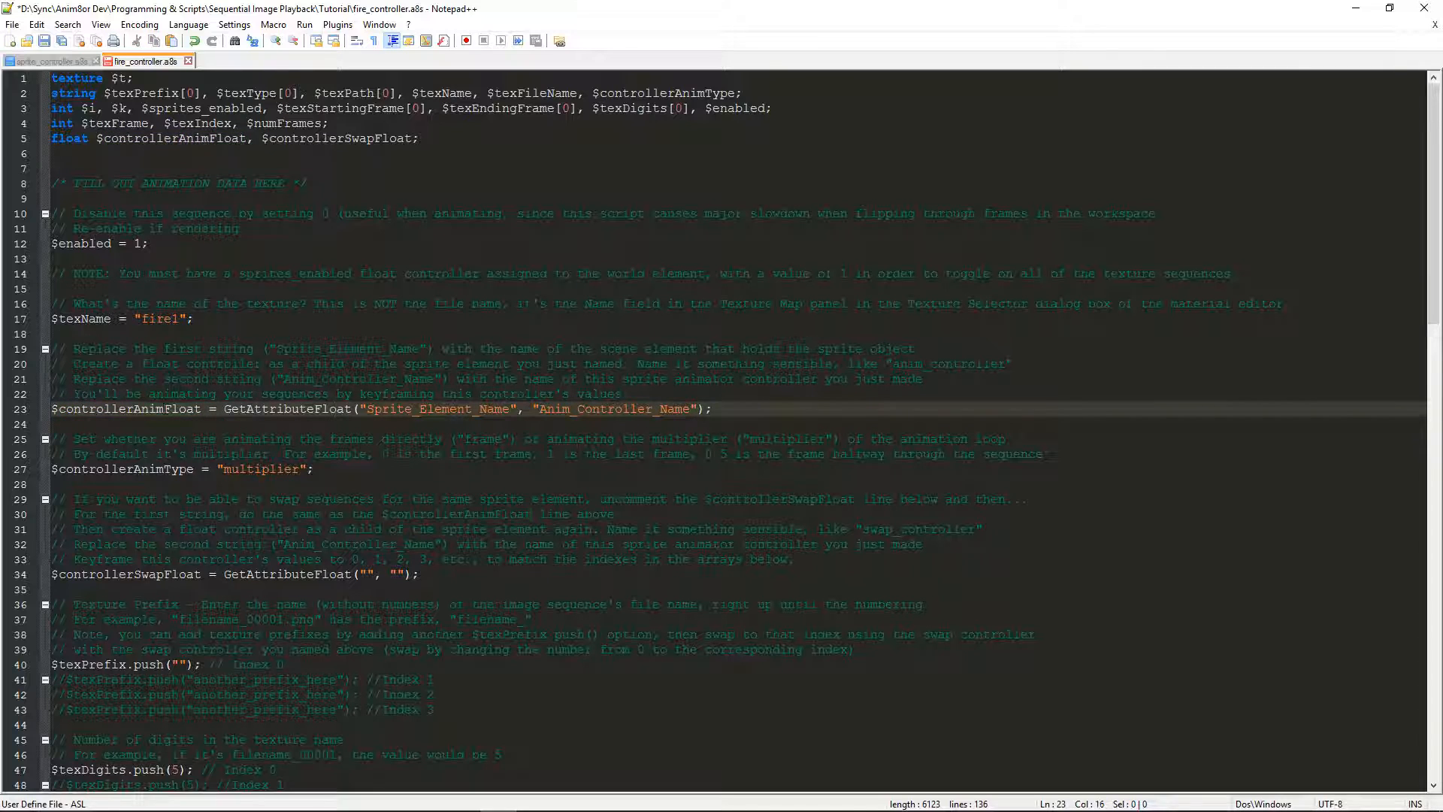
double_click(166, 410)
click(261, 410)
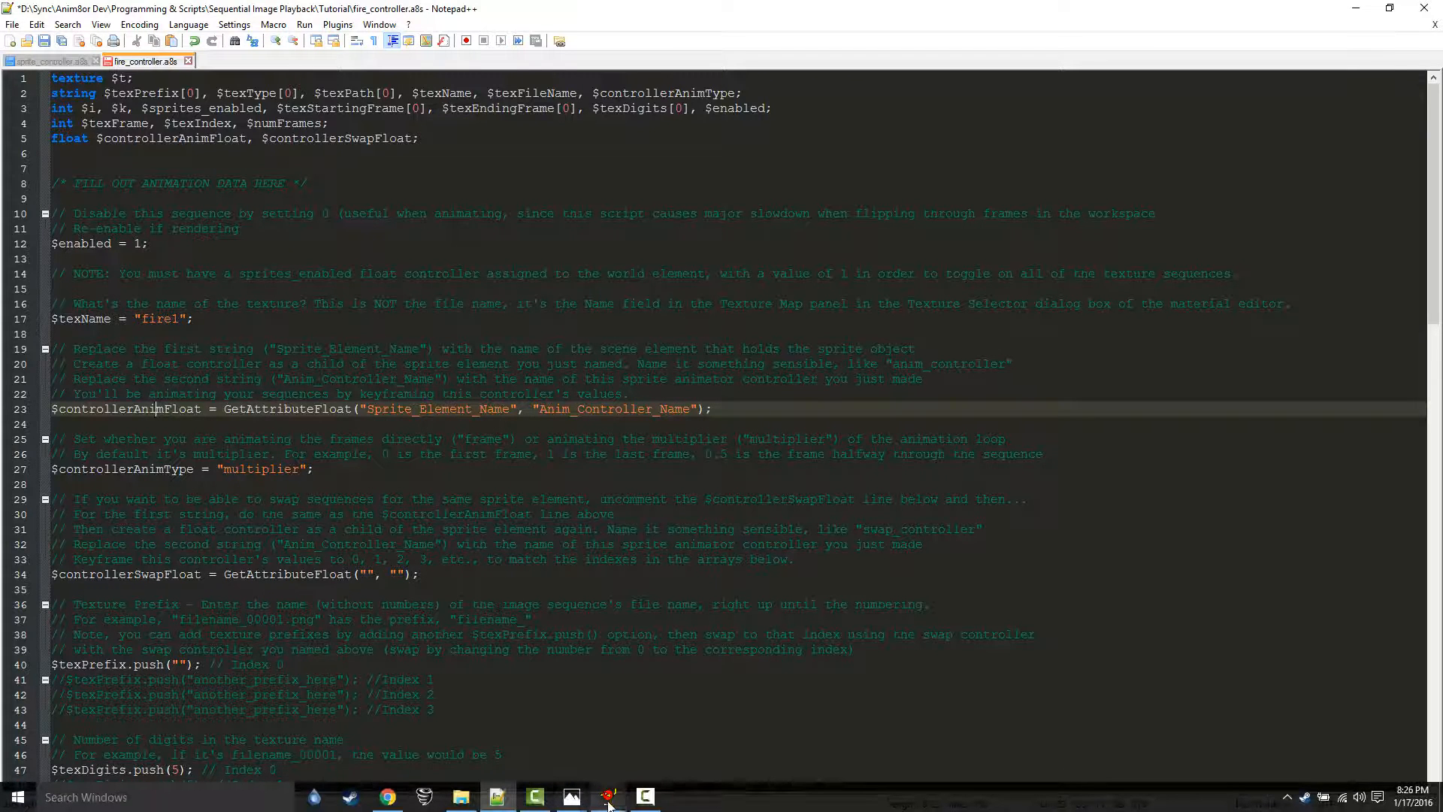
Switch to the Anim8or scene and rename the fire object element as fire1_sprite
mouse_move(608, 795)
click(544, 747)
click(66, 24)
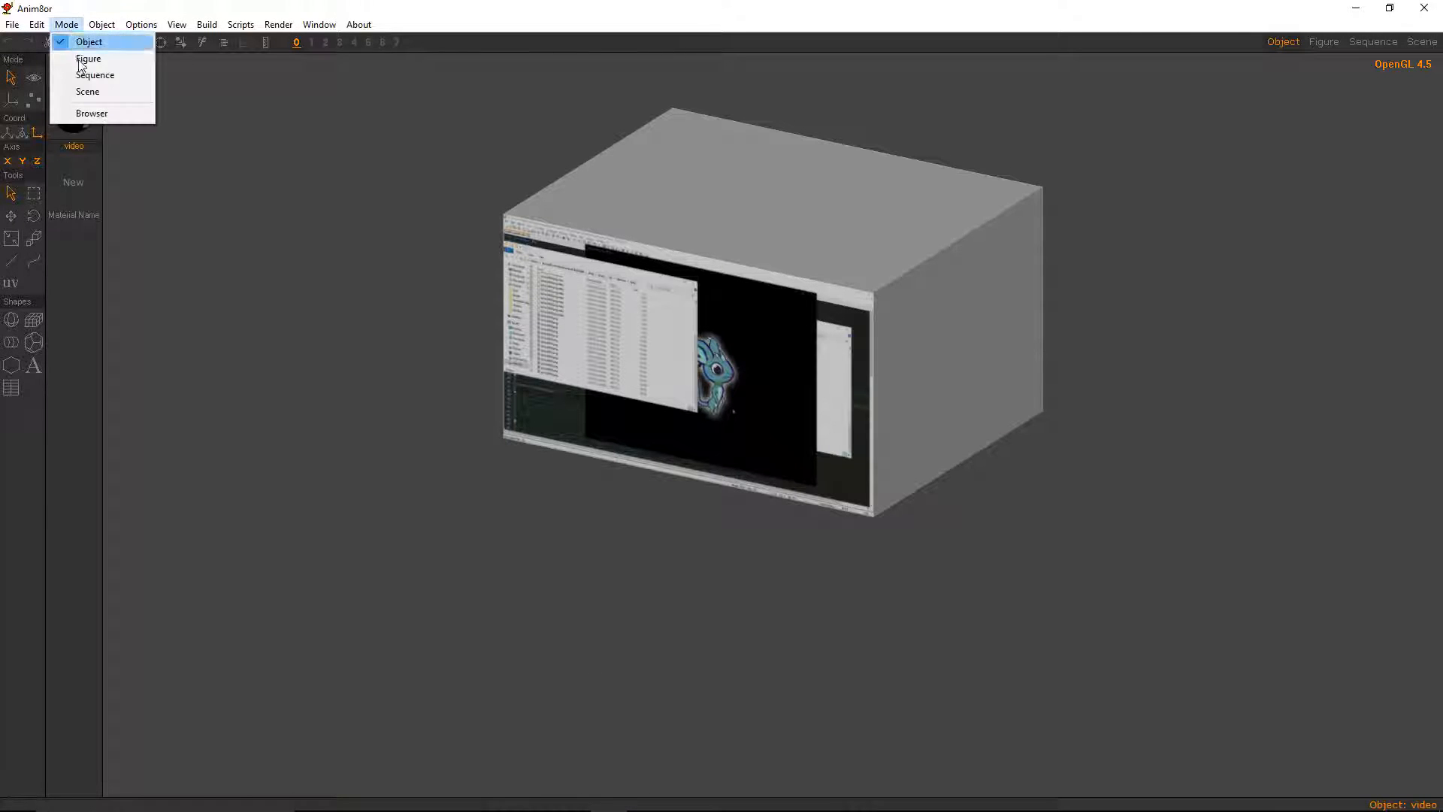
click(75, 89)
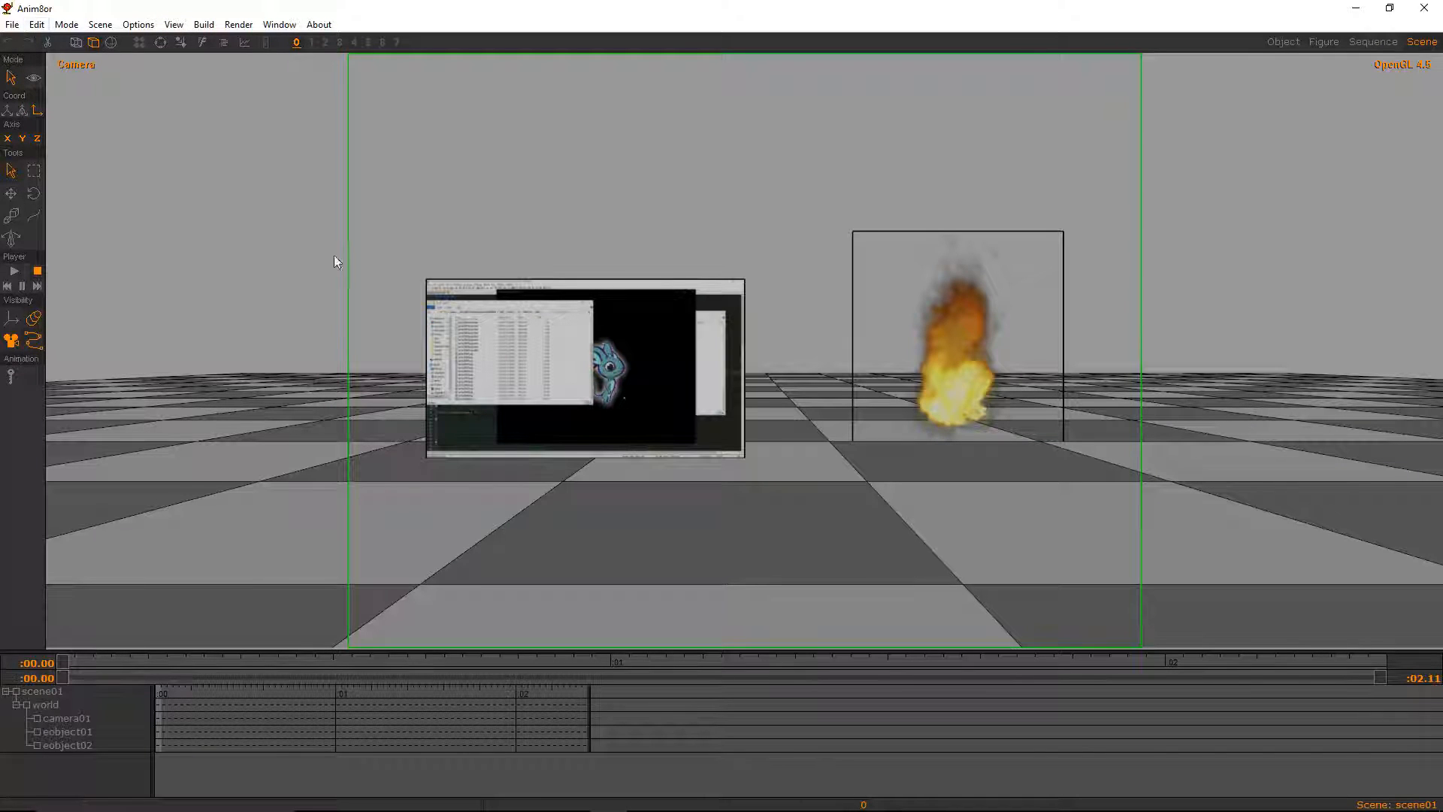
click(931, 352)
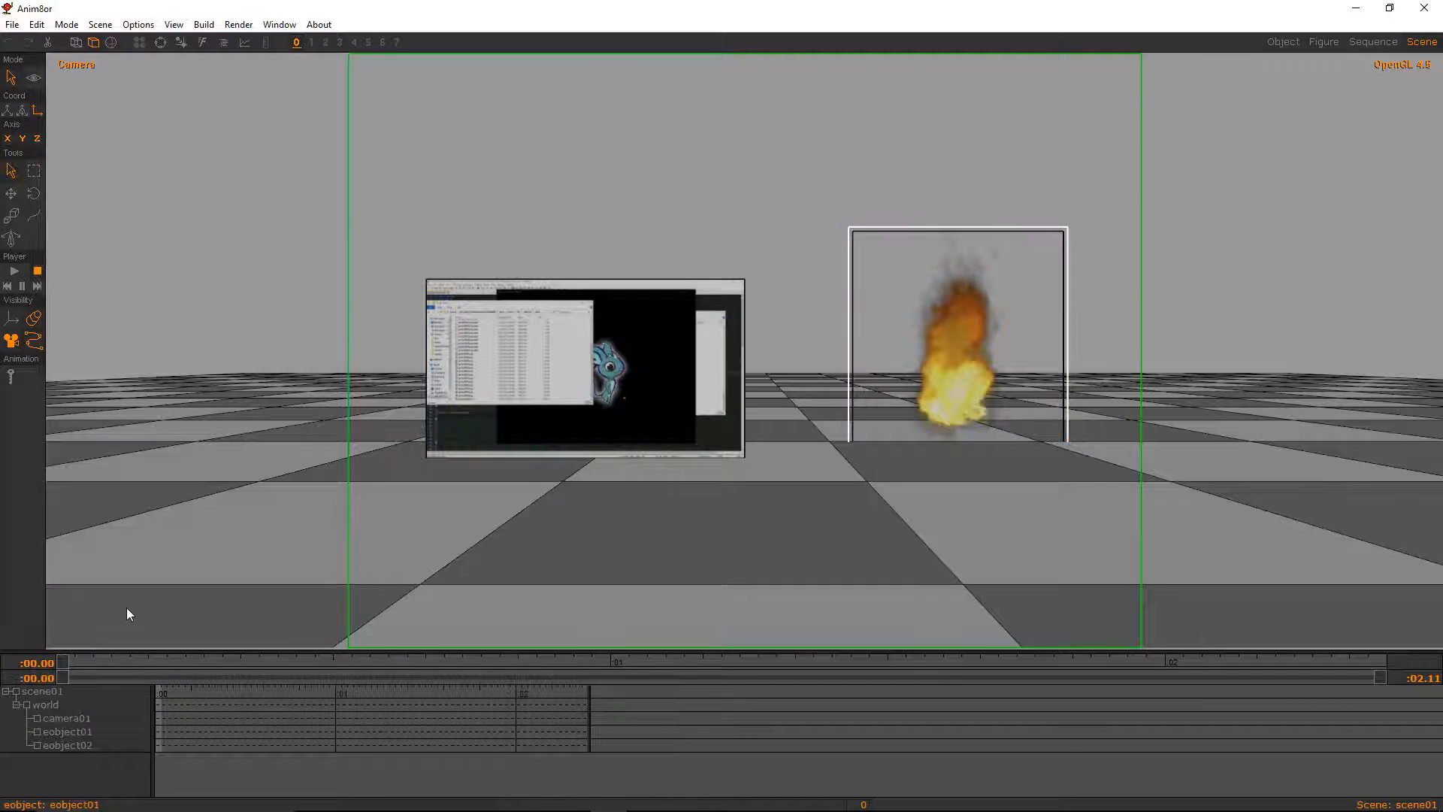
double_click(922, 332)
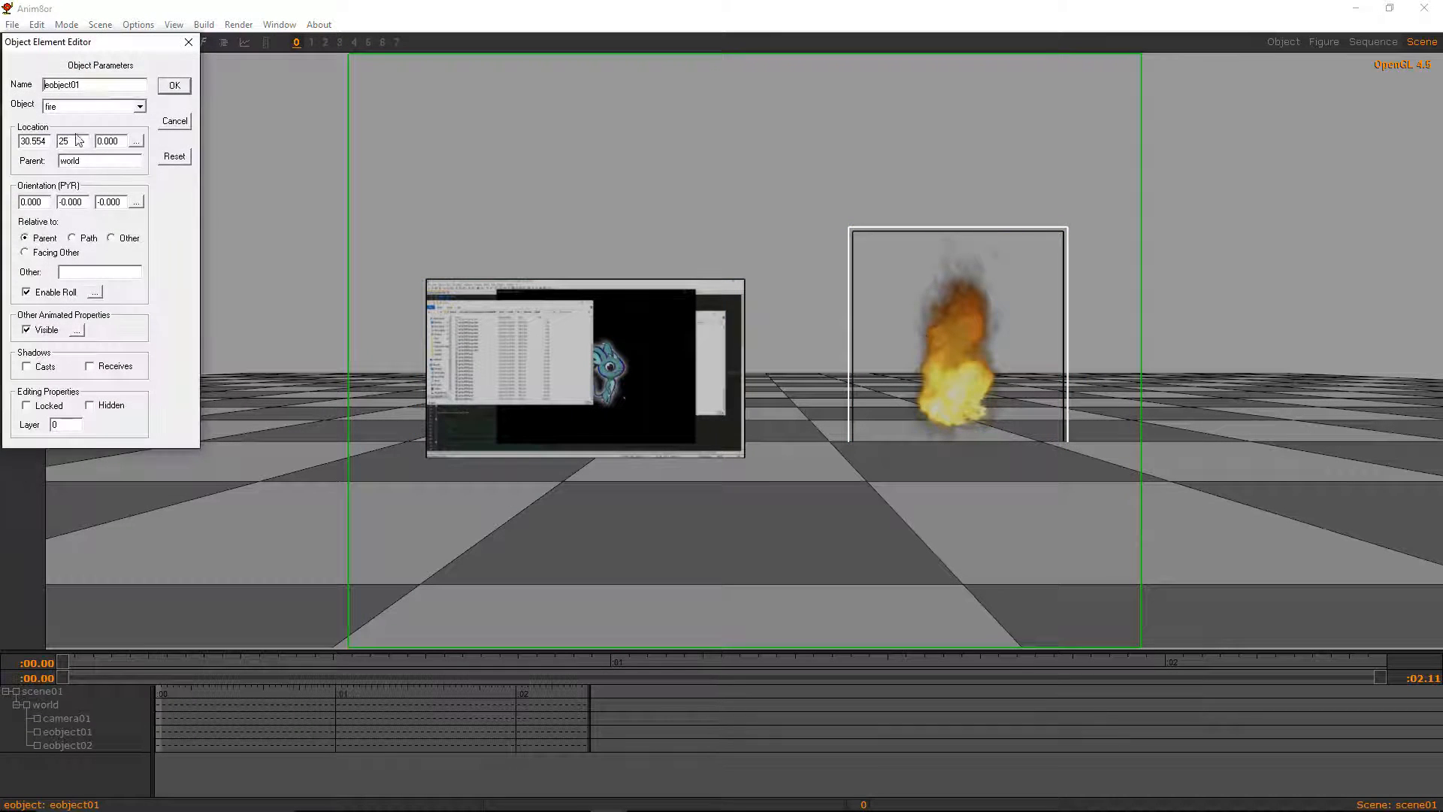
double_click(101, 84)
text(f)
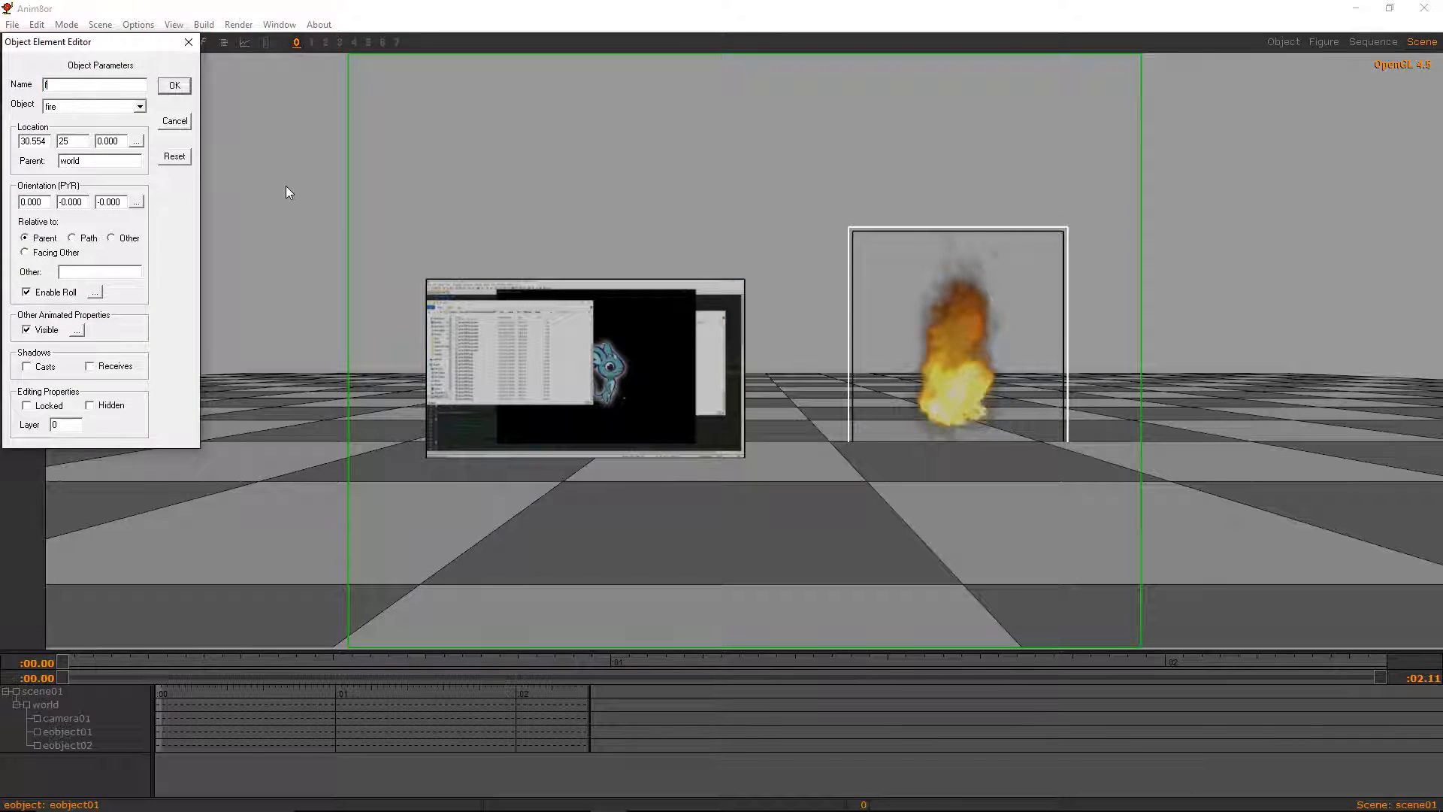
text(ire_)
text(1)
text(_sprite)
click(174, 86)
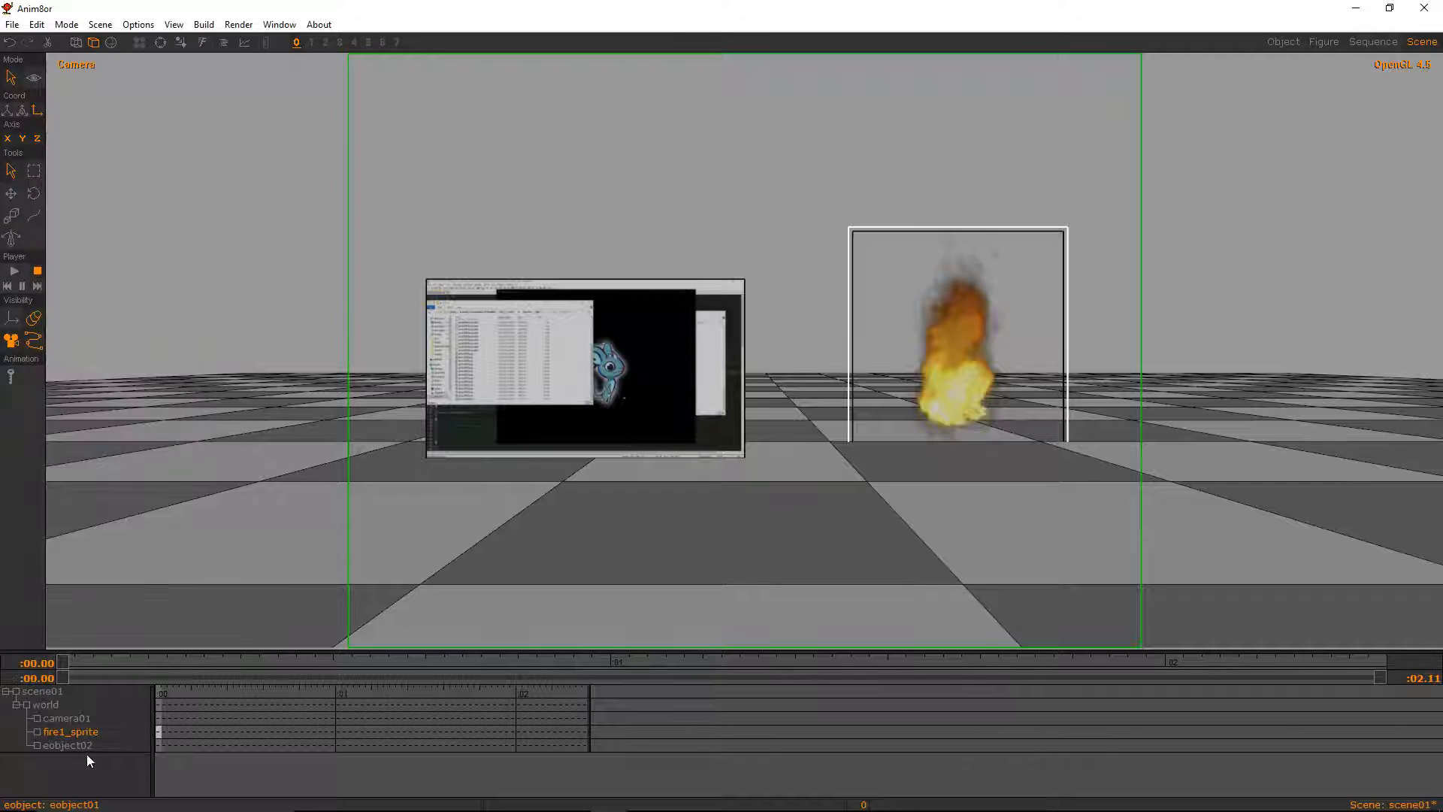
Rename the video object element in the scene as video1_sprite
double_click(420, 410)
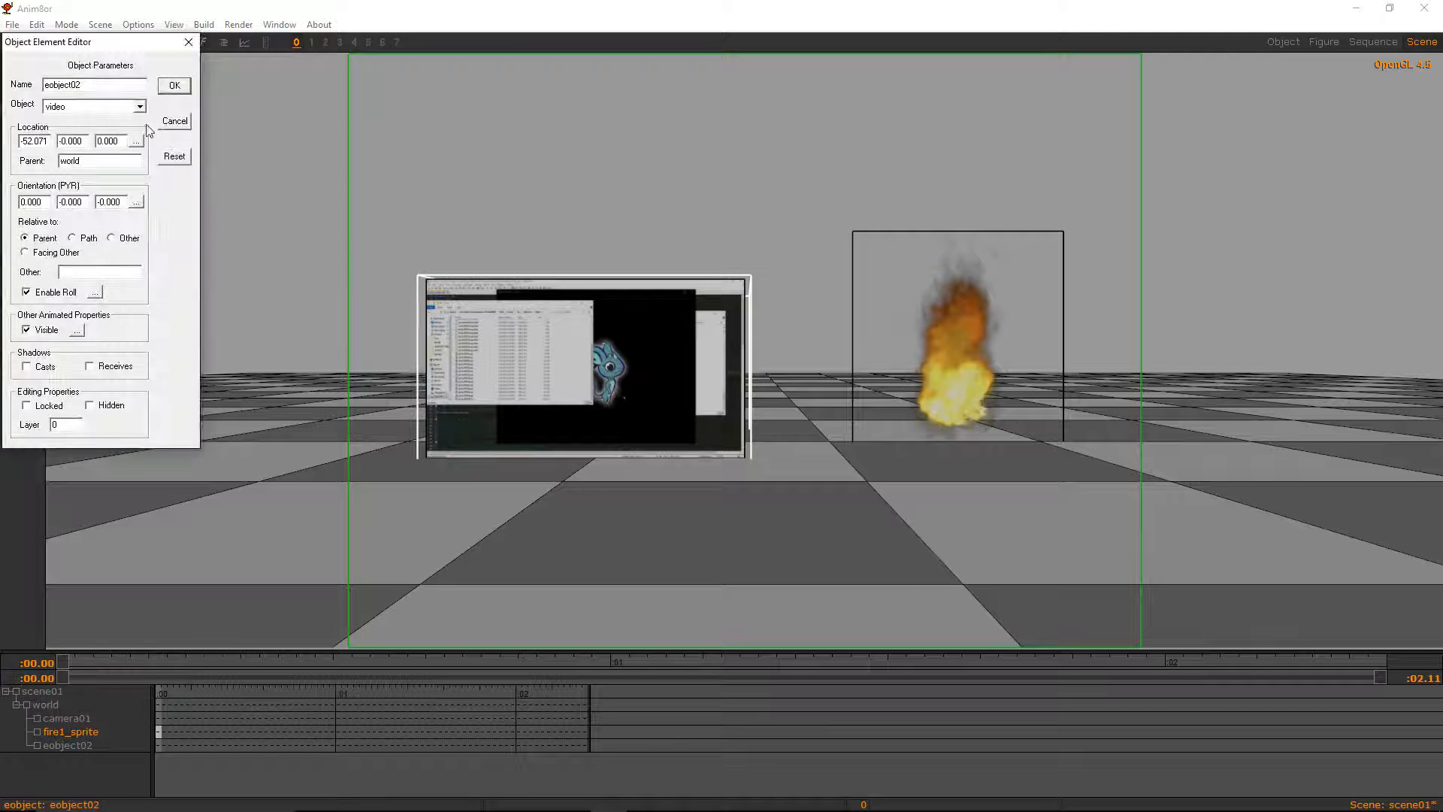
text(video1_sprite)
key(Return)
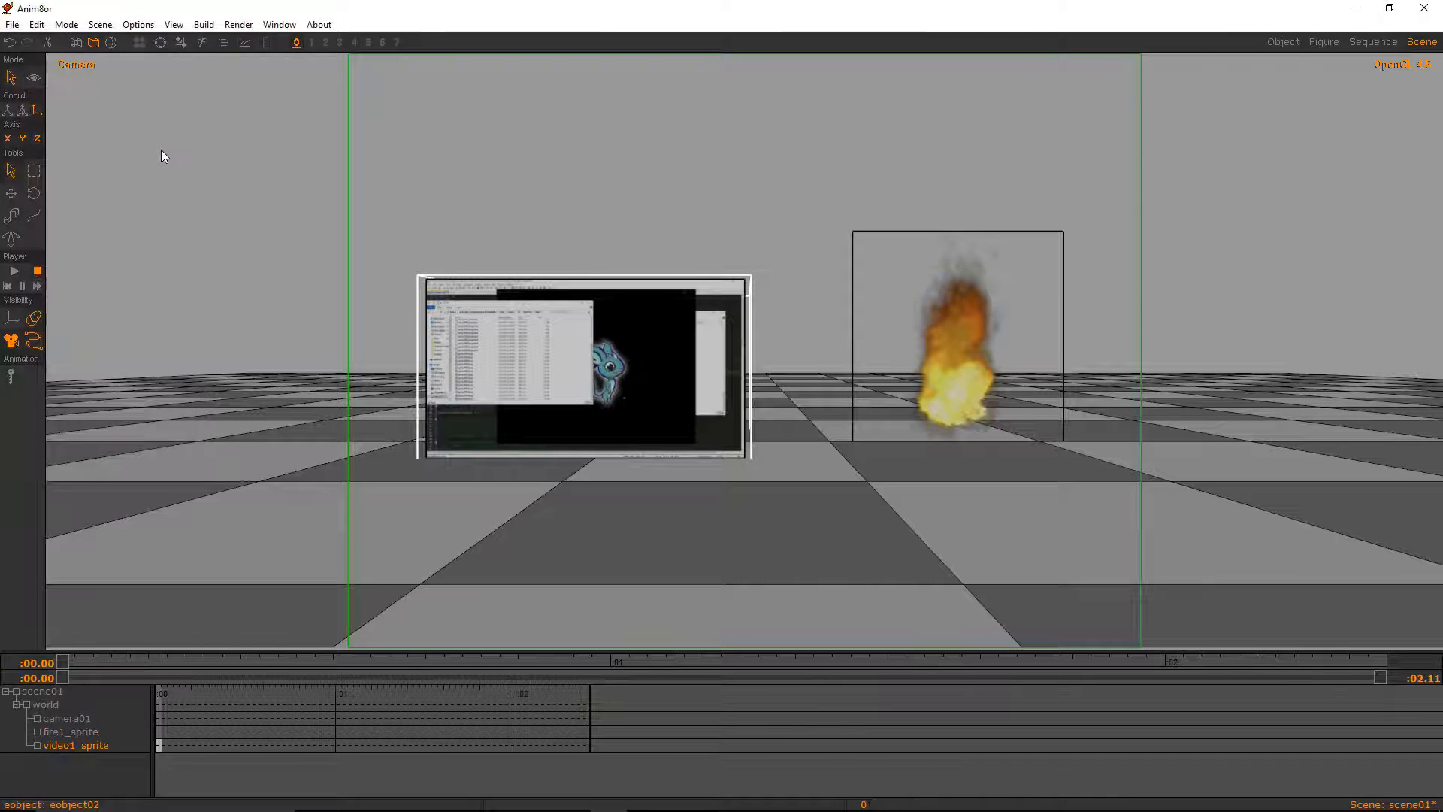
Add a new float controller named anim_controller to the fire1_sprite element
click(79, 734)
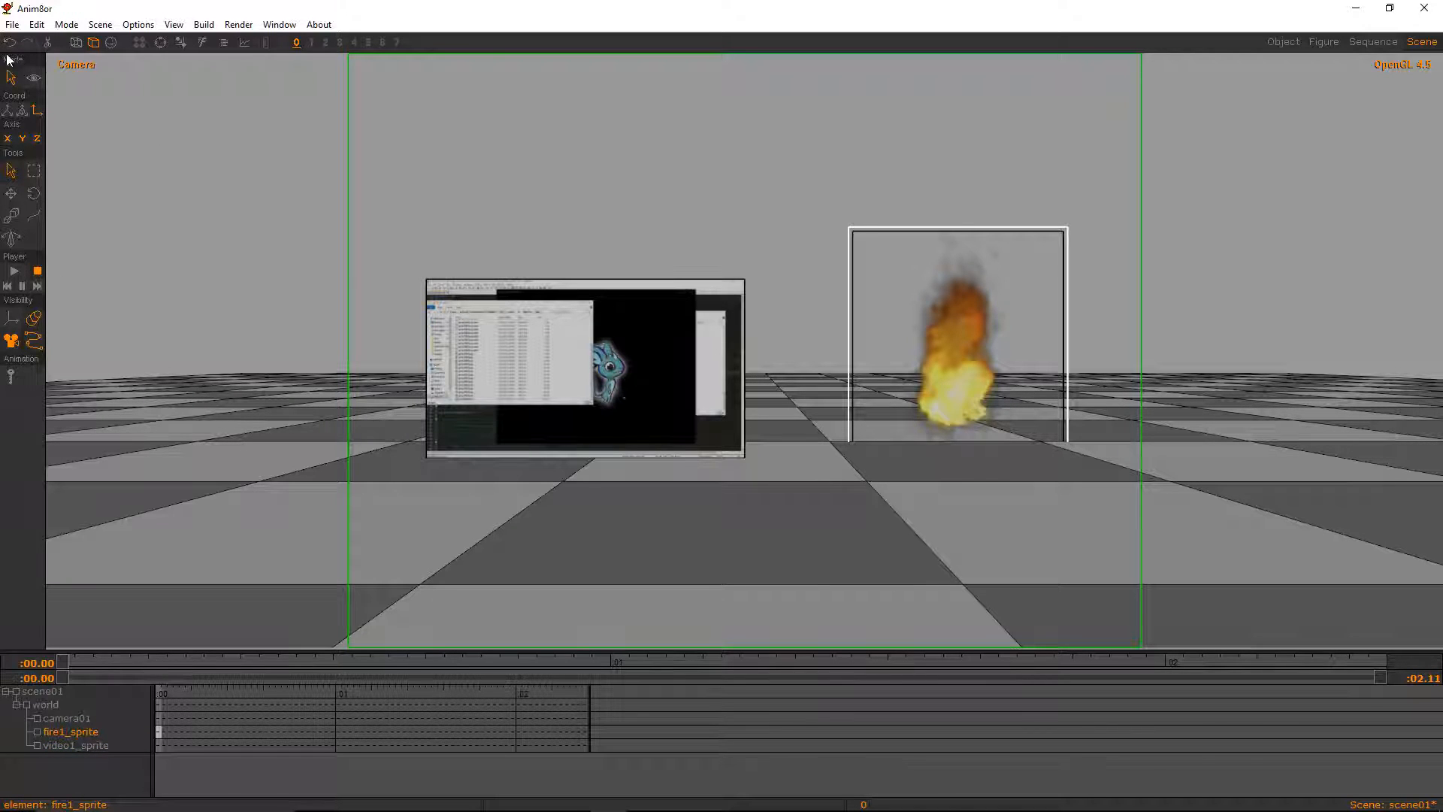
click(36, 25)
click(72, 222)
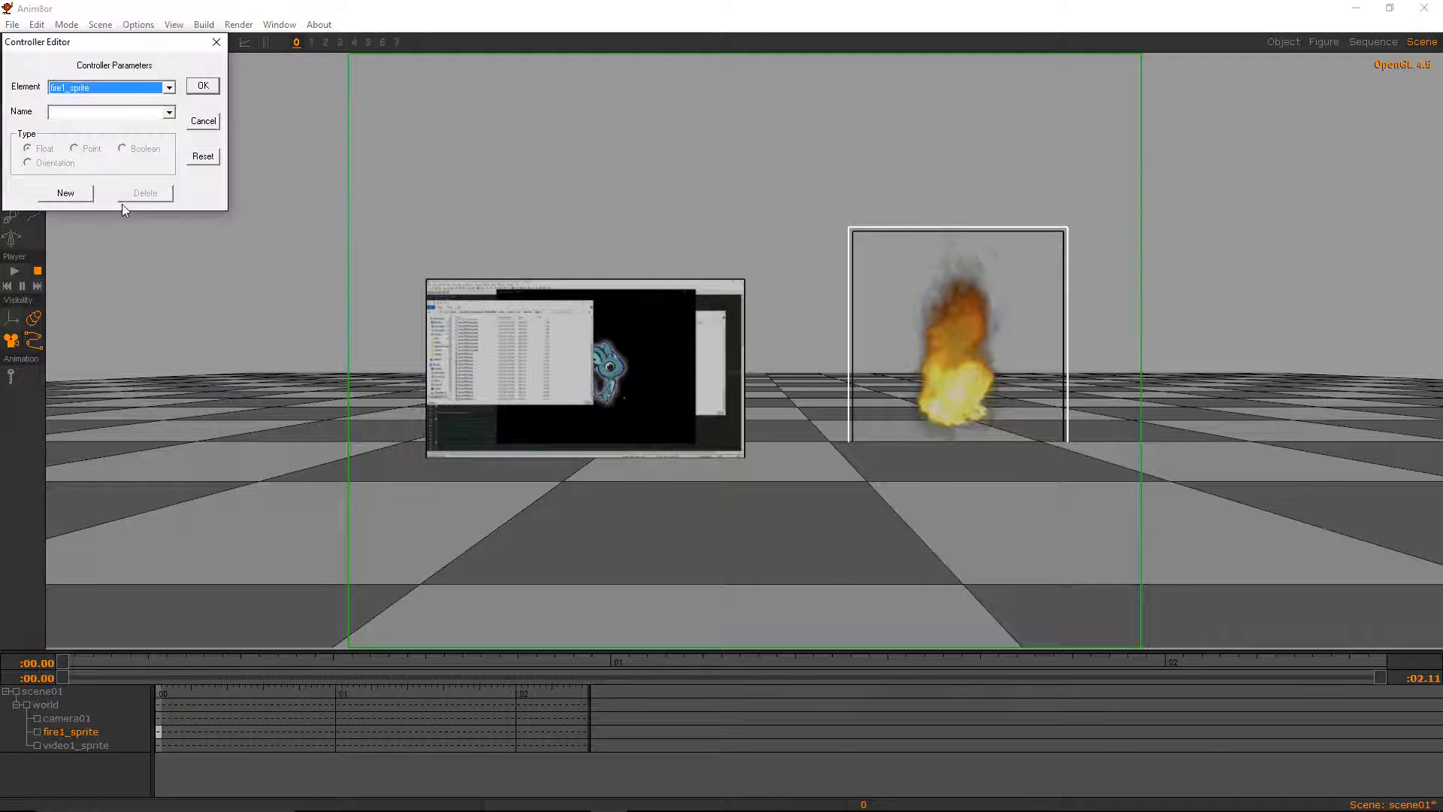
click(89, 89)
click(92, 90)
click(74, 193)
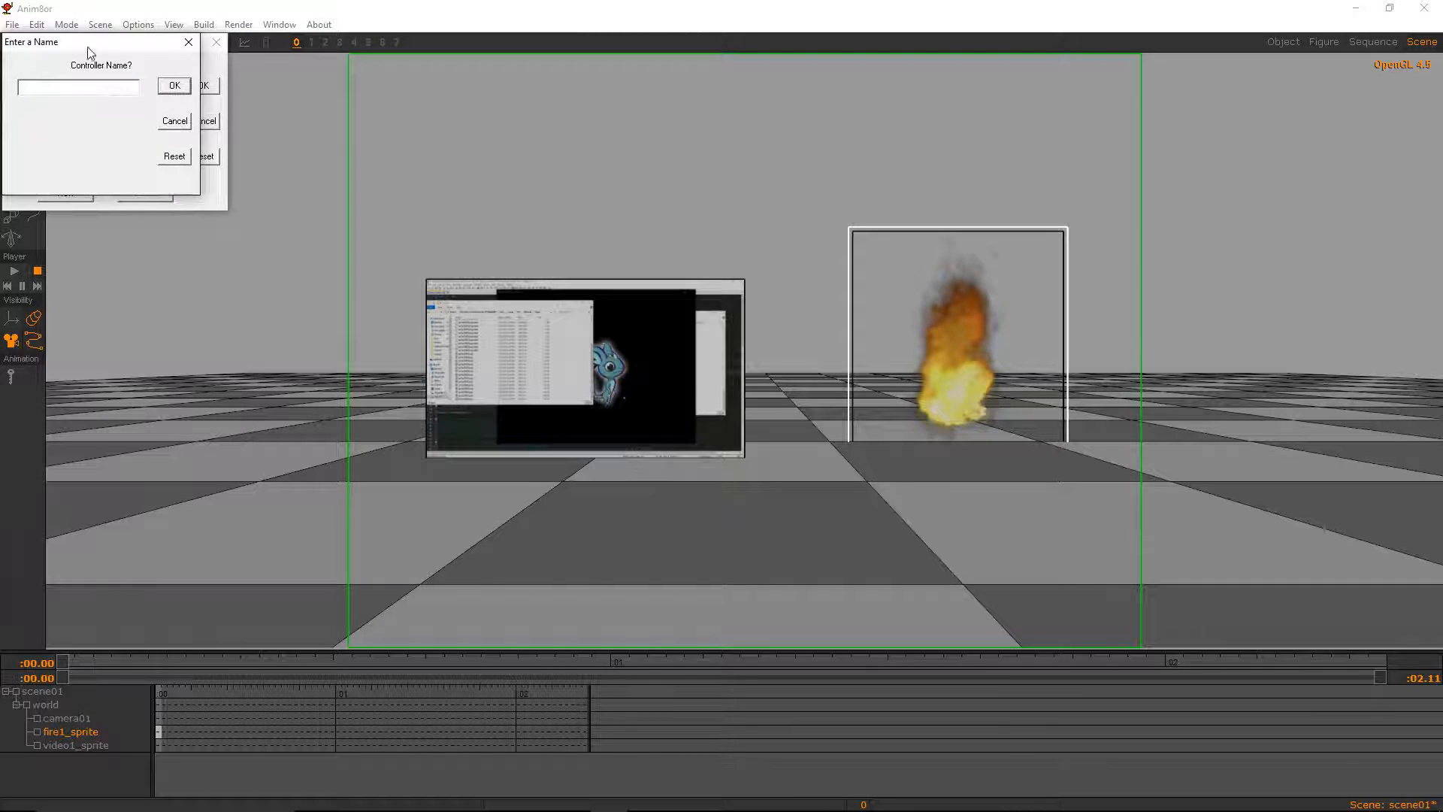
drag(89, 43, 480, 342)
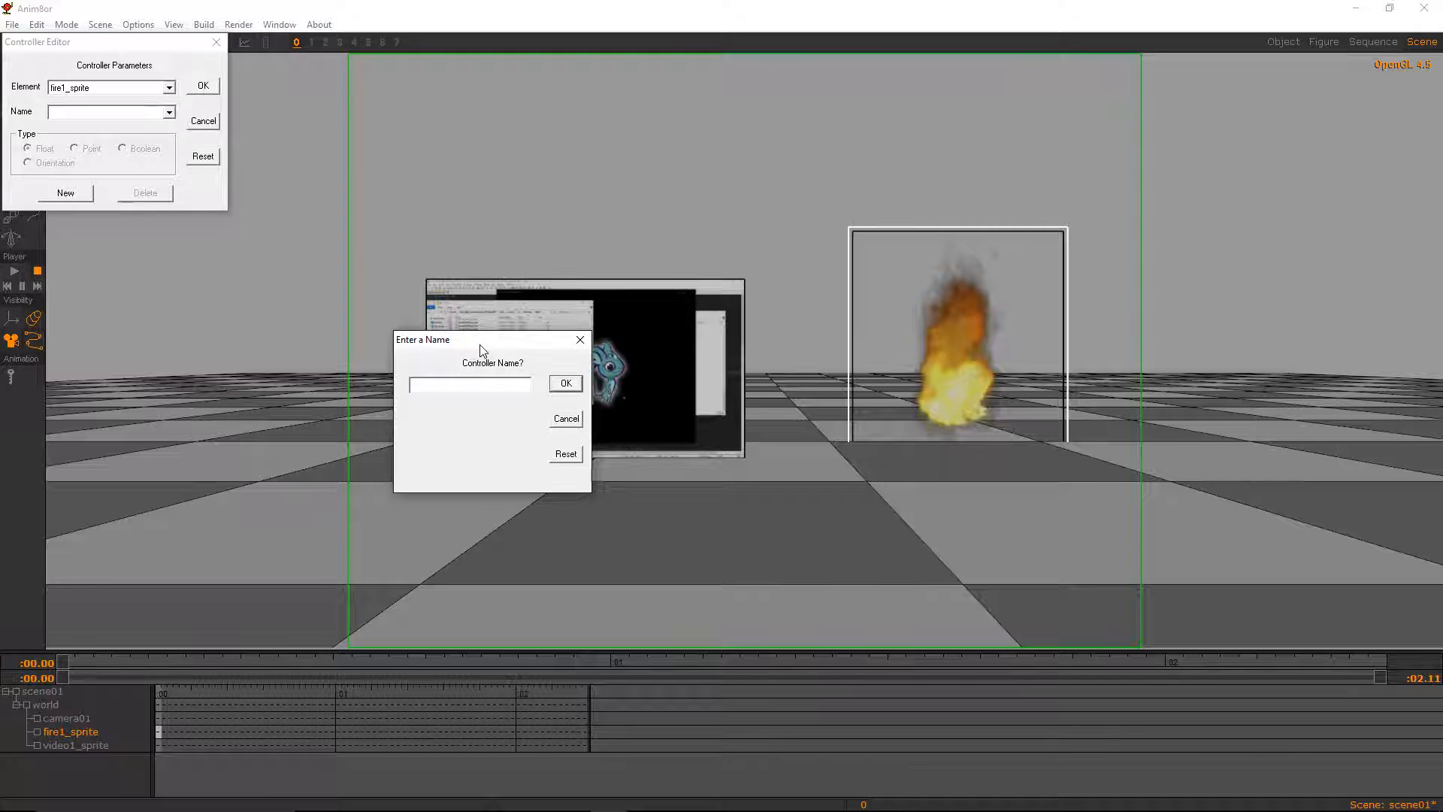
text(anim_controller)
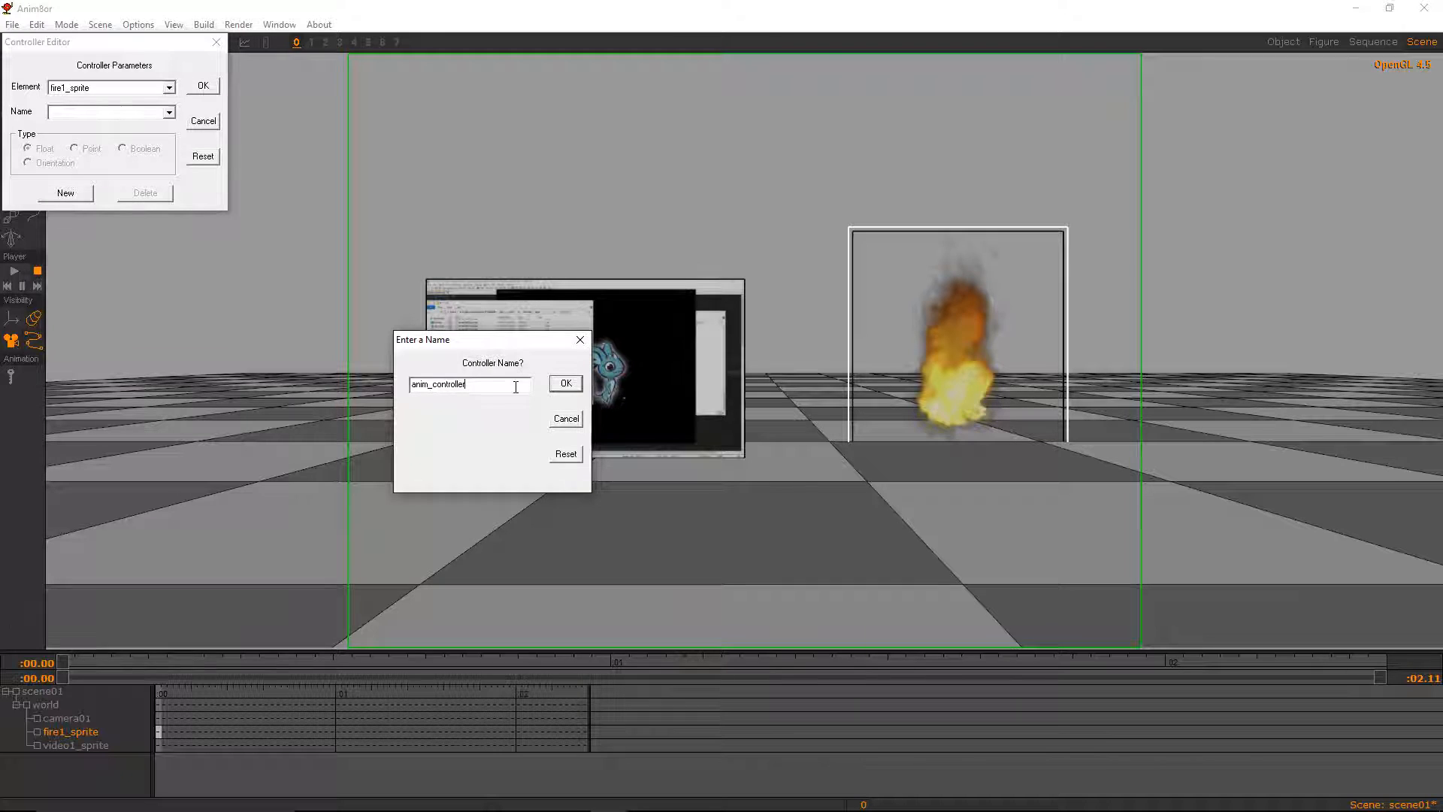
drag(501, 386, 379, 387)
click(493, 385)
click(566, 384)
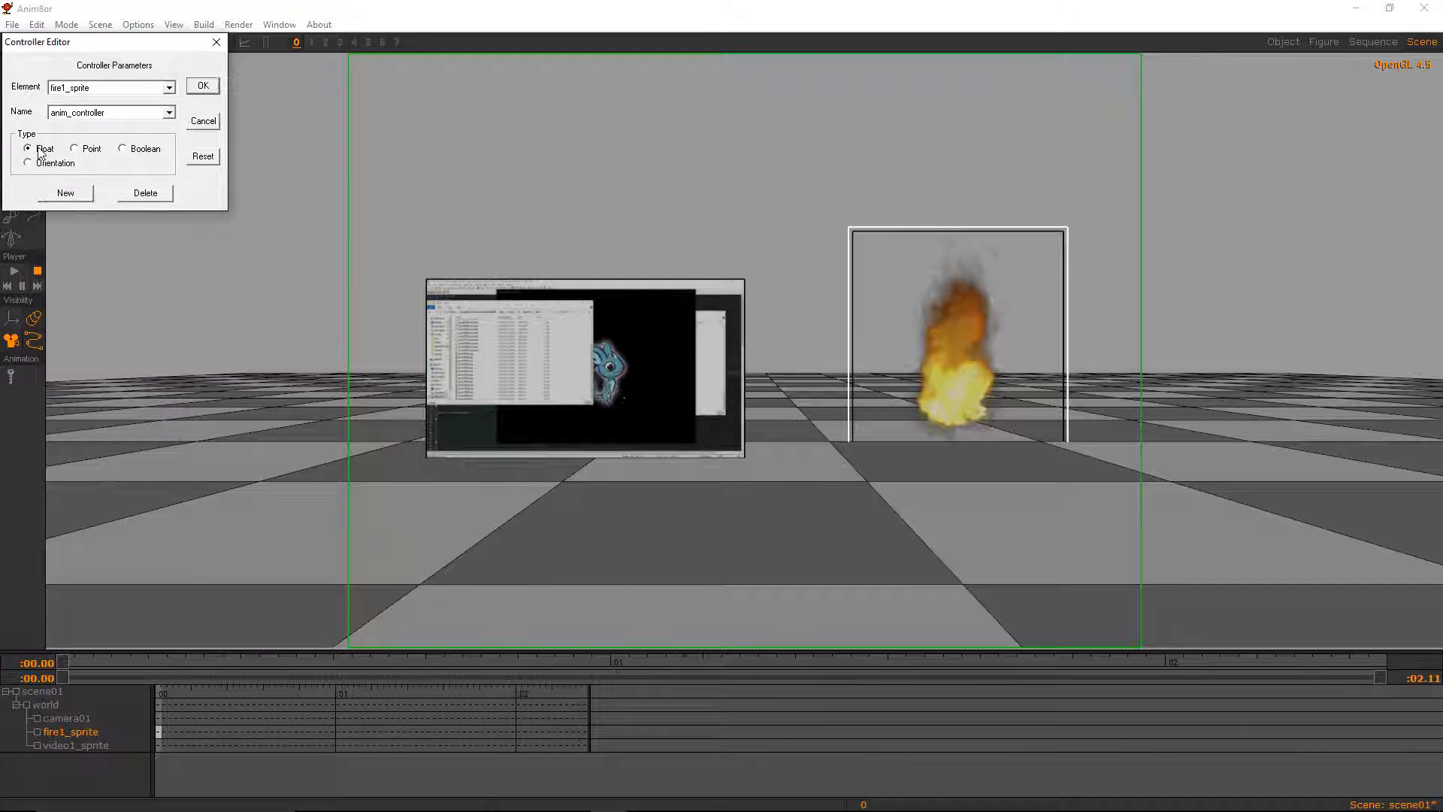
click(198, 87)
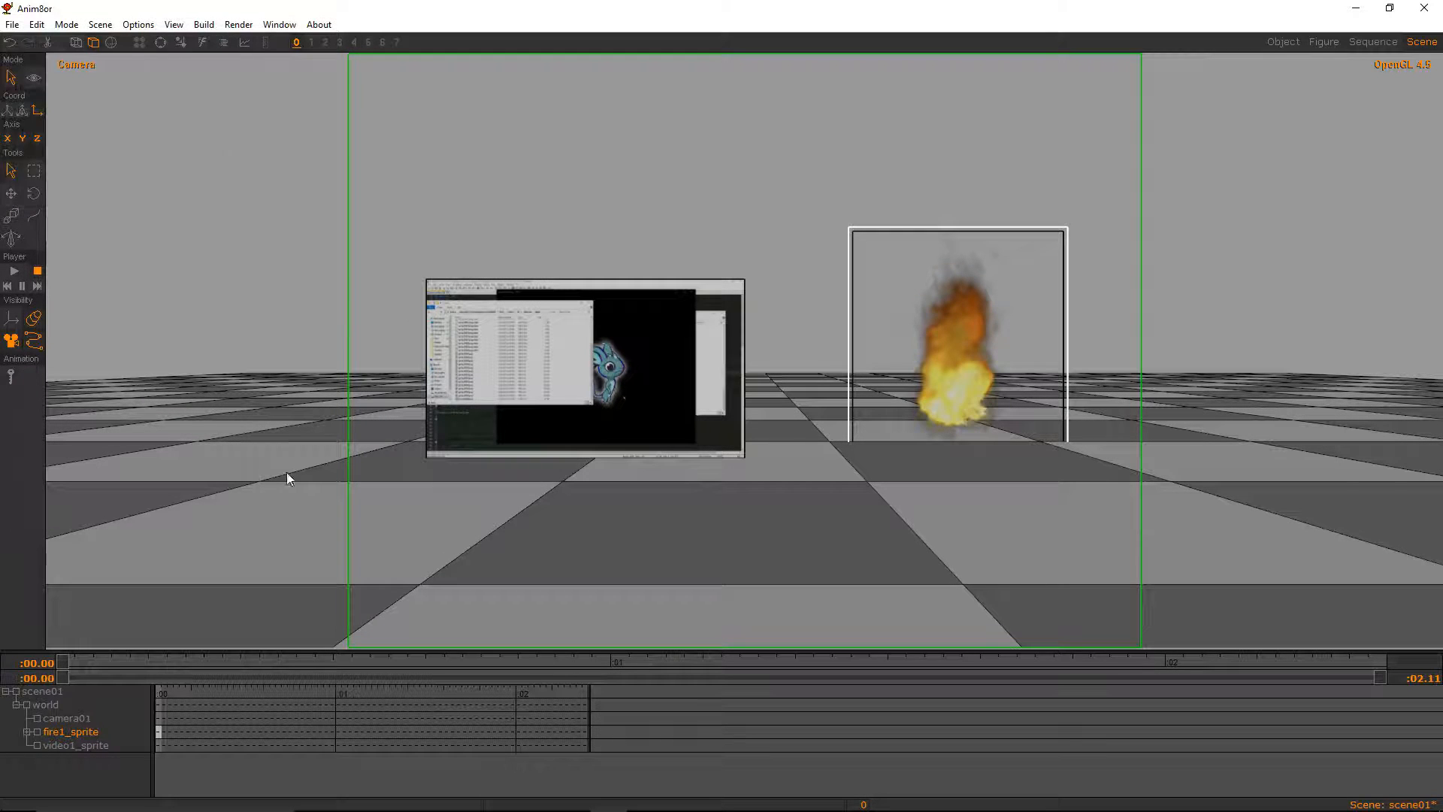
Expand fire1_sprite in the scene tree and view its anim_controller's key values, leaving them unchanged
click(27, 732)
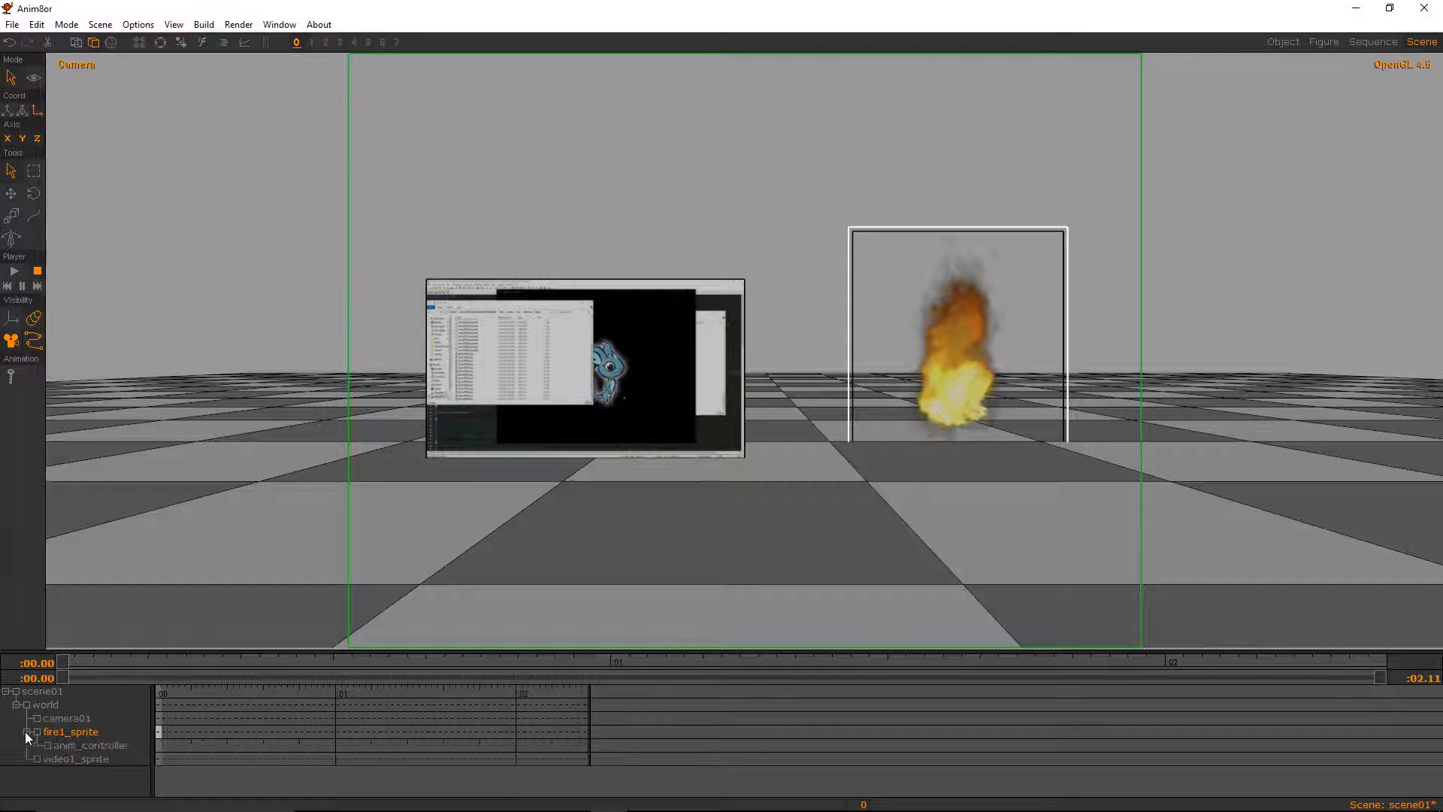
click(89, 747)
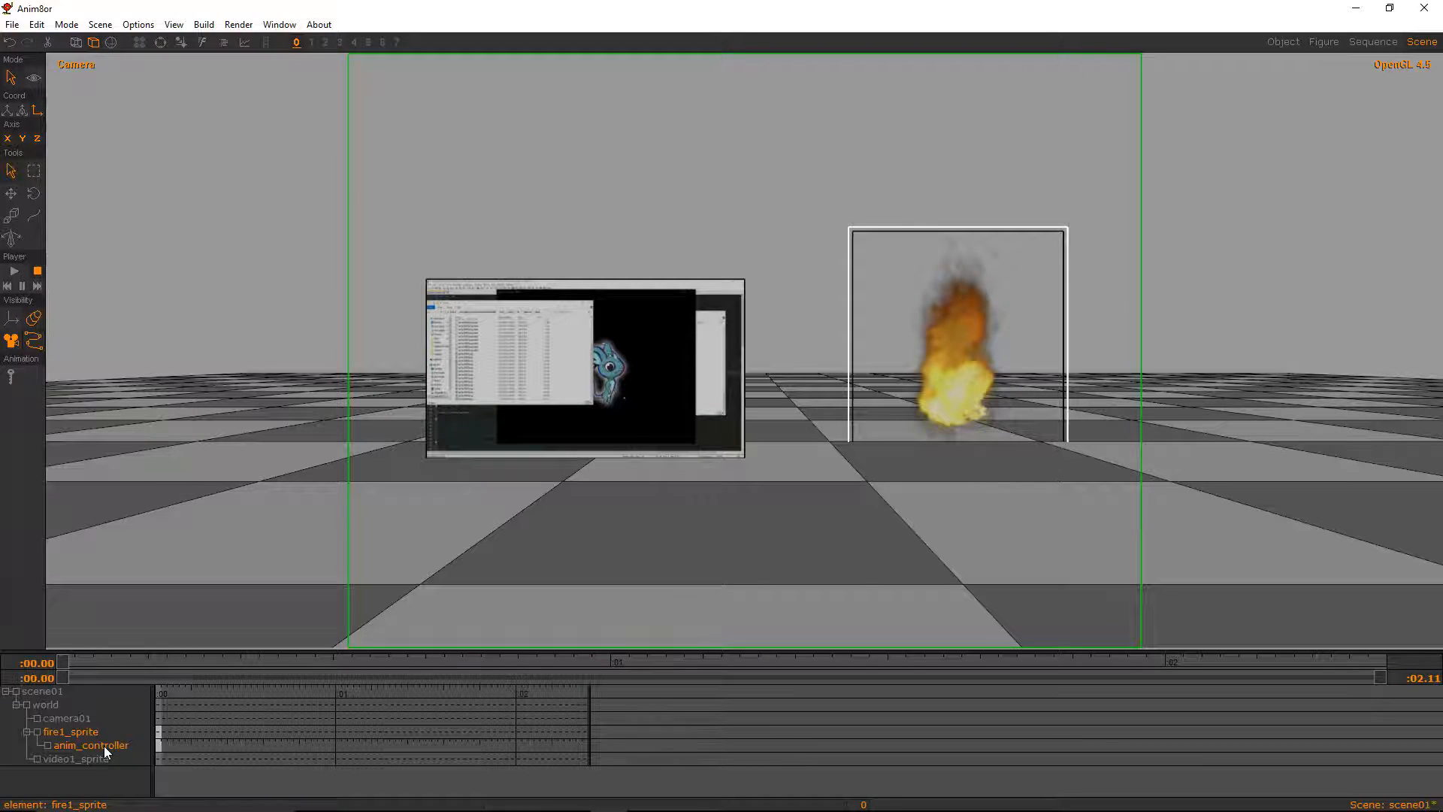
double_click(103, 746)
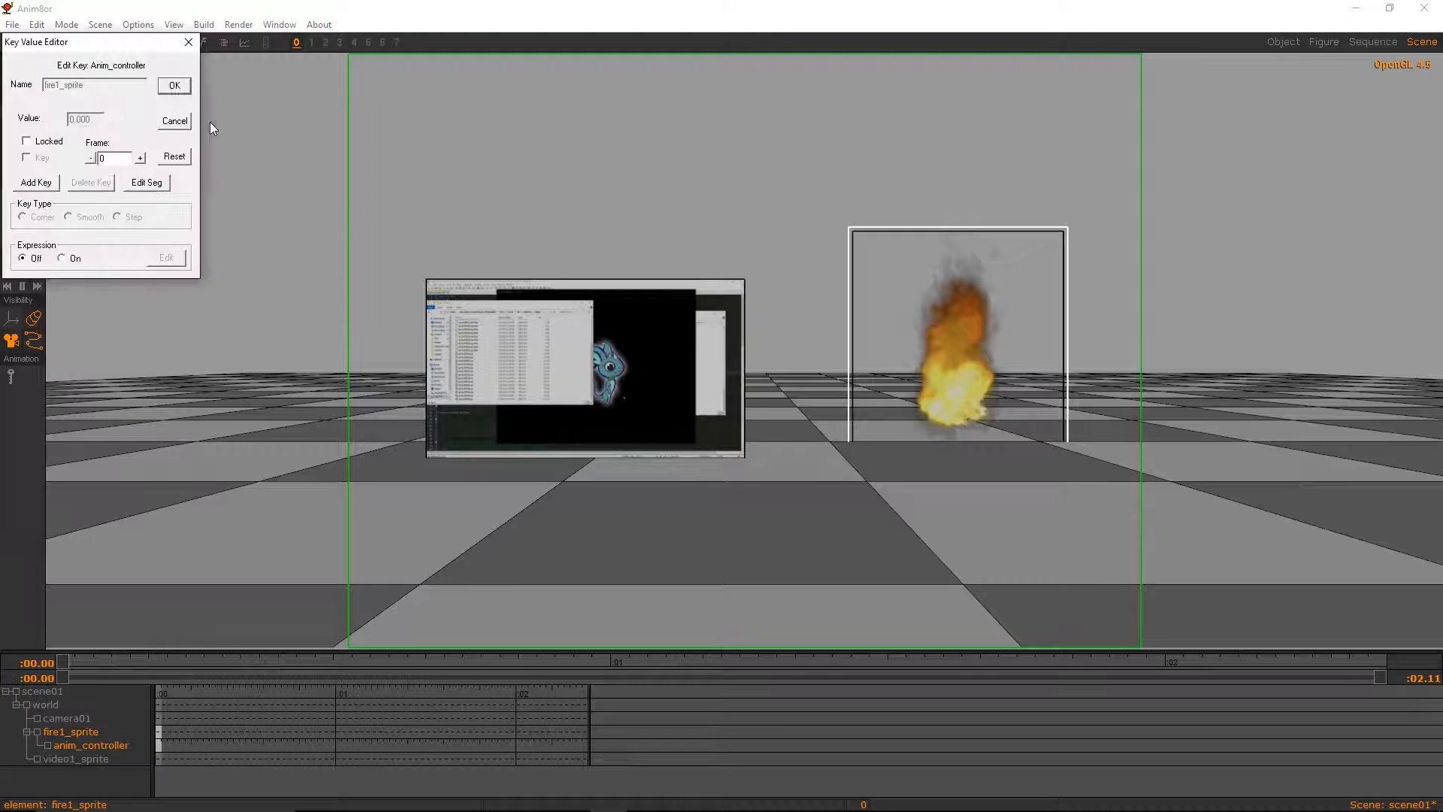
click(180, 122)
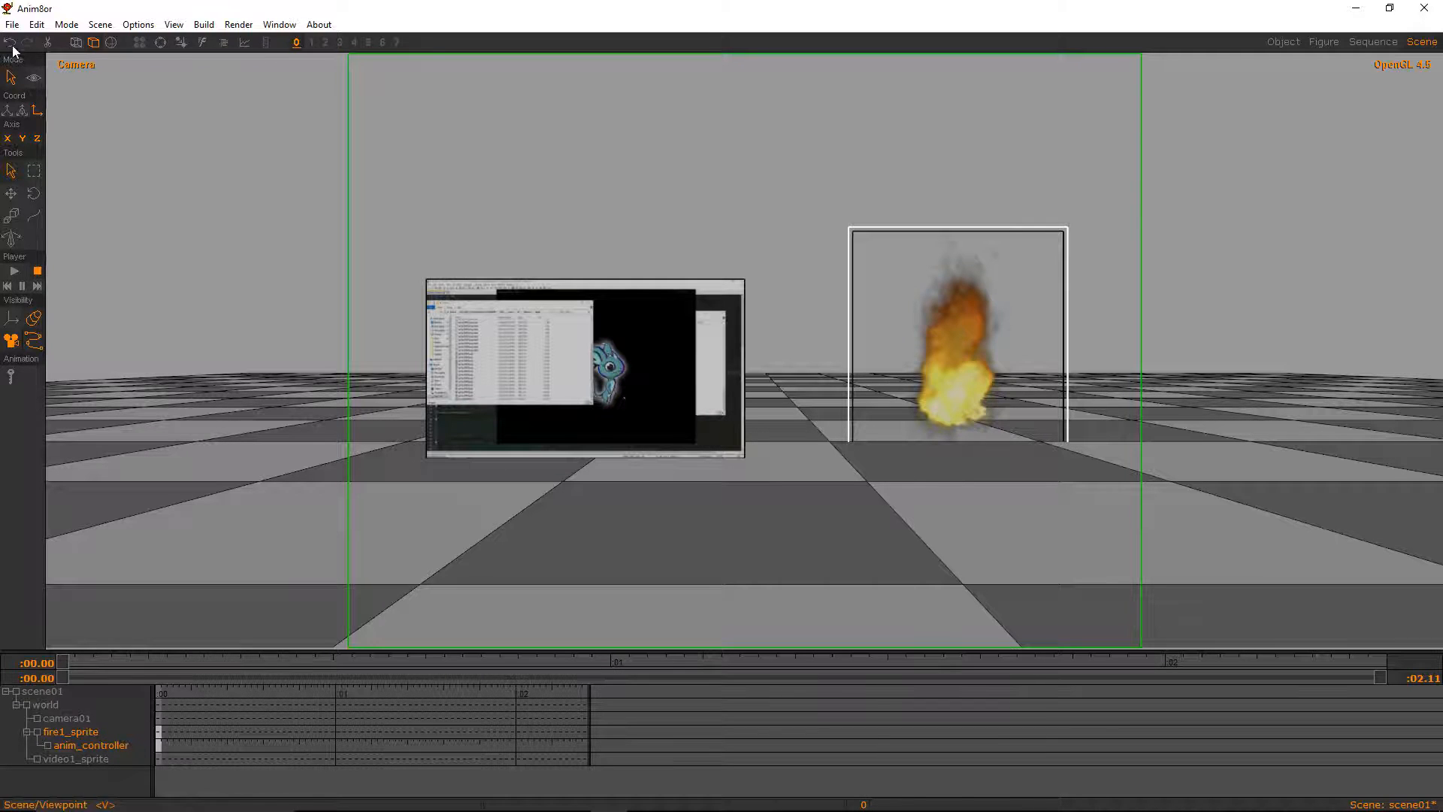
Save the project and collapse the fire1_sprite branch in the scene tree
click(12, 24)
click(35, 96)
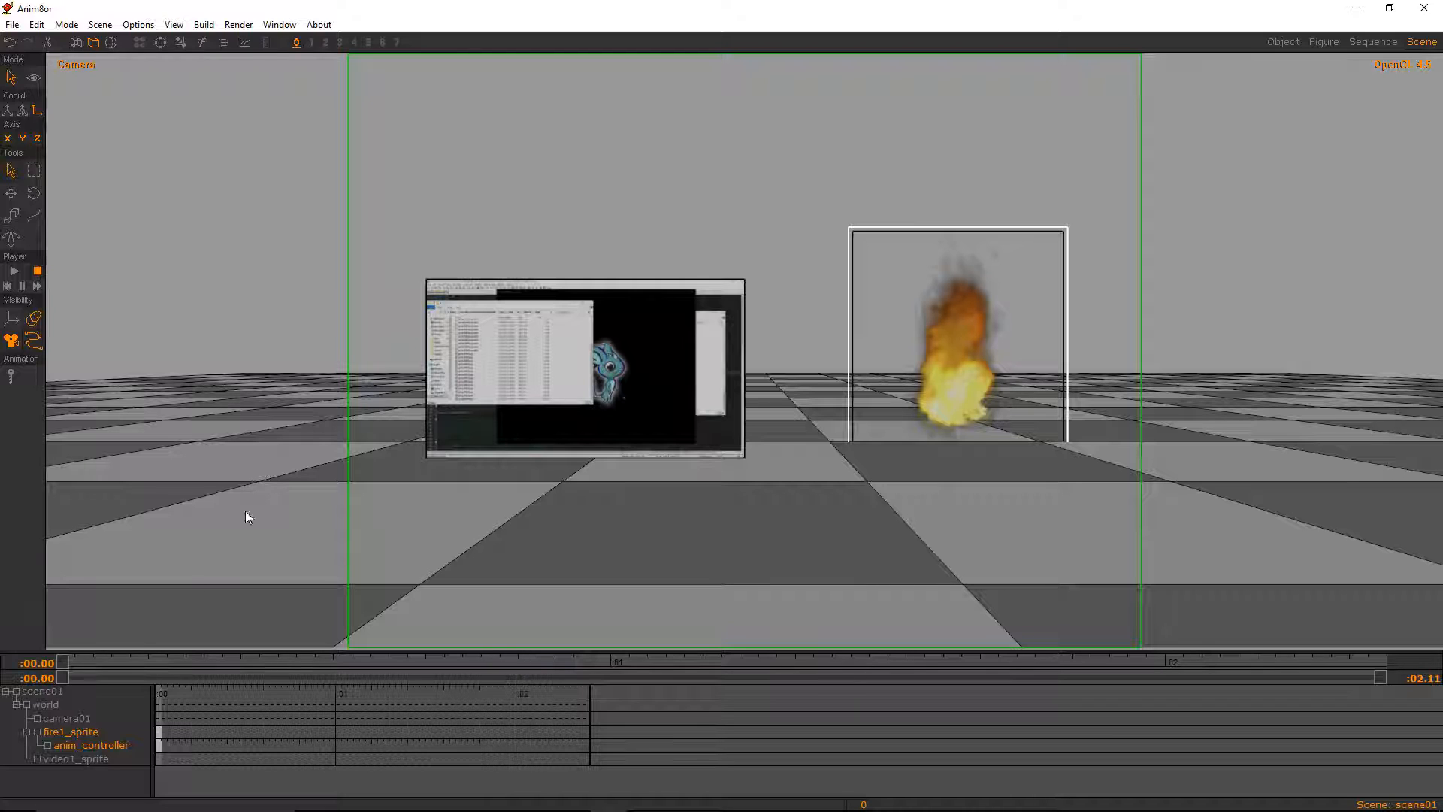
click(26, 731)
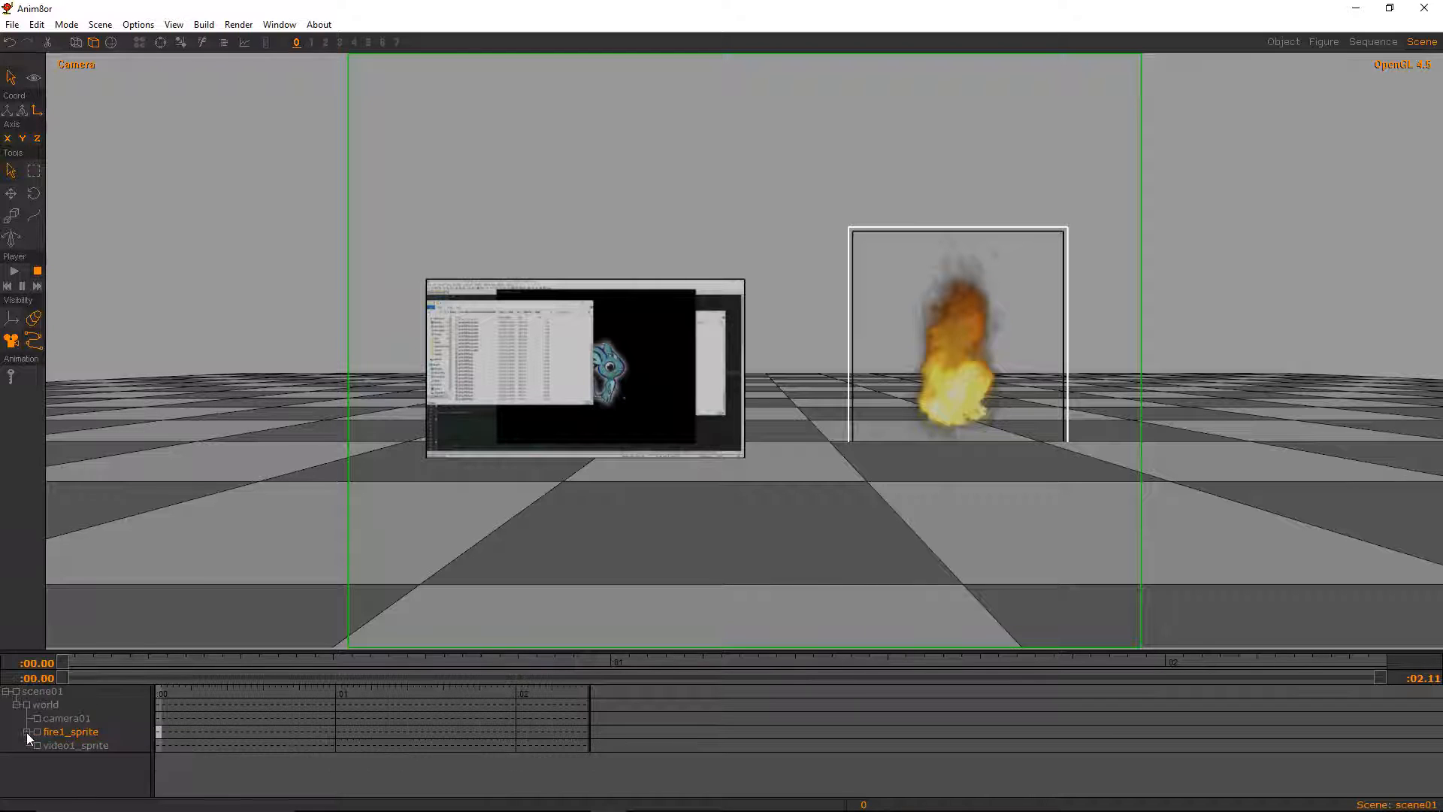
click(75, 745)
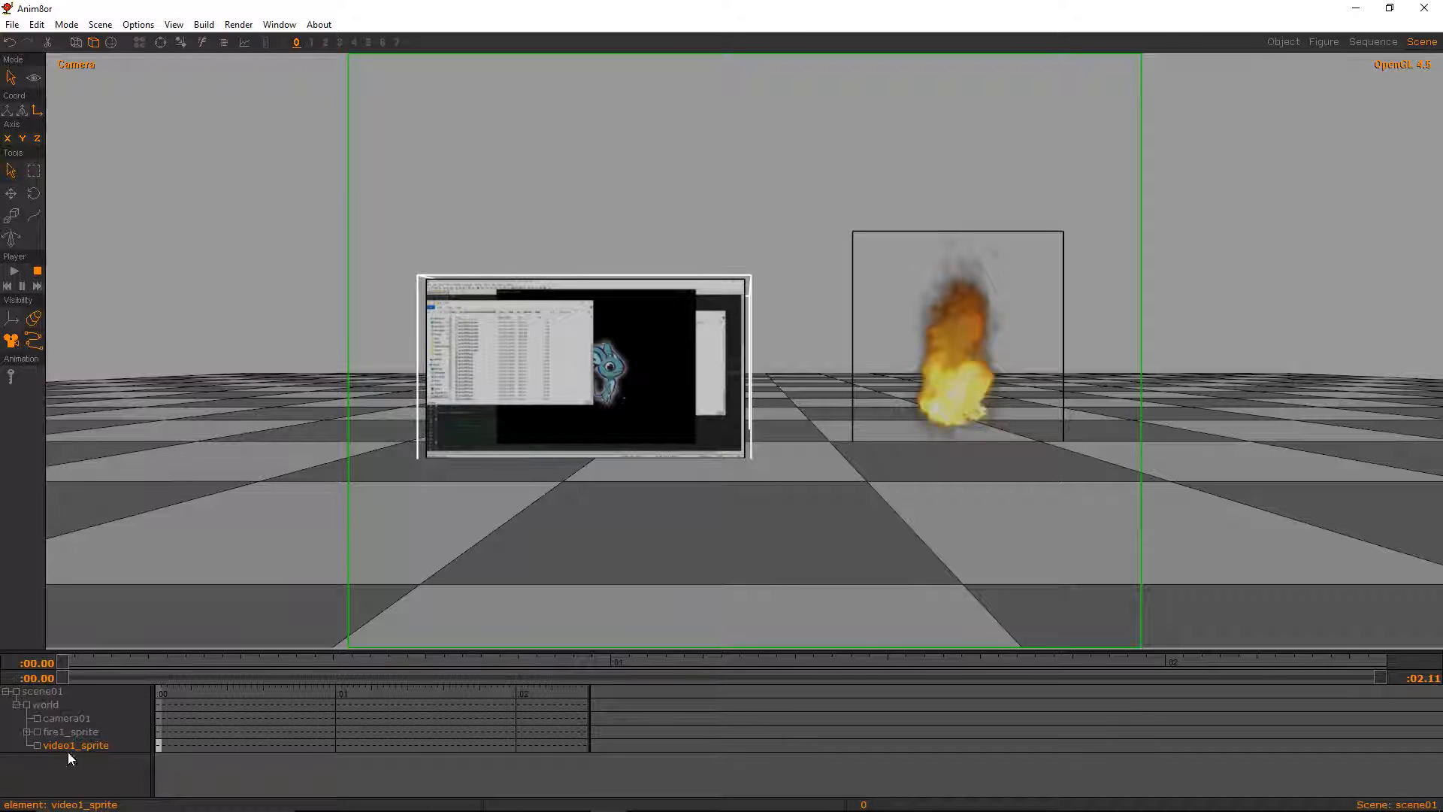
click(74, 732)
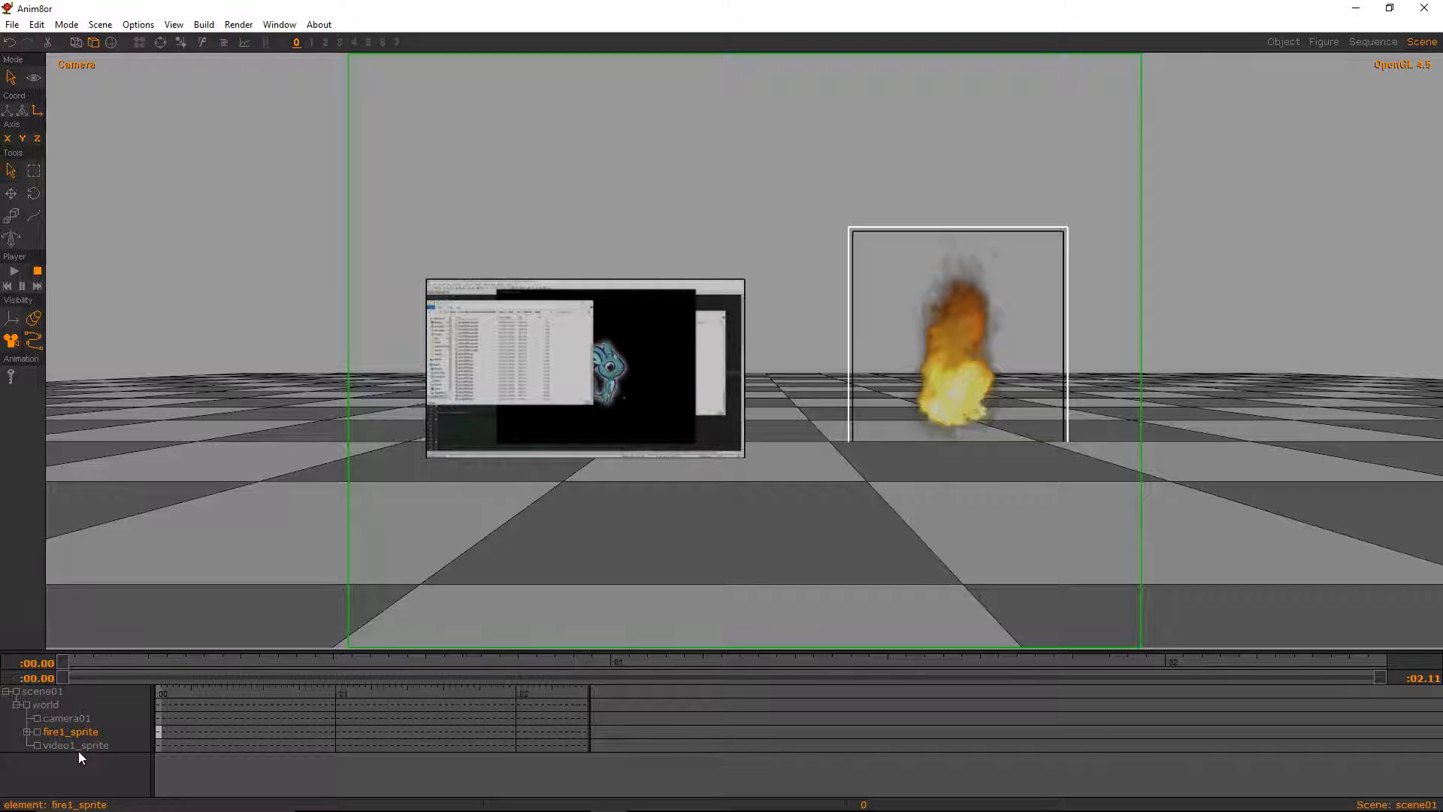
click(83, 746)
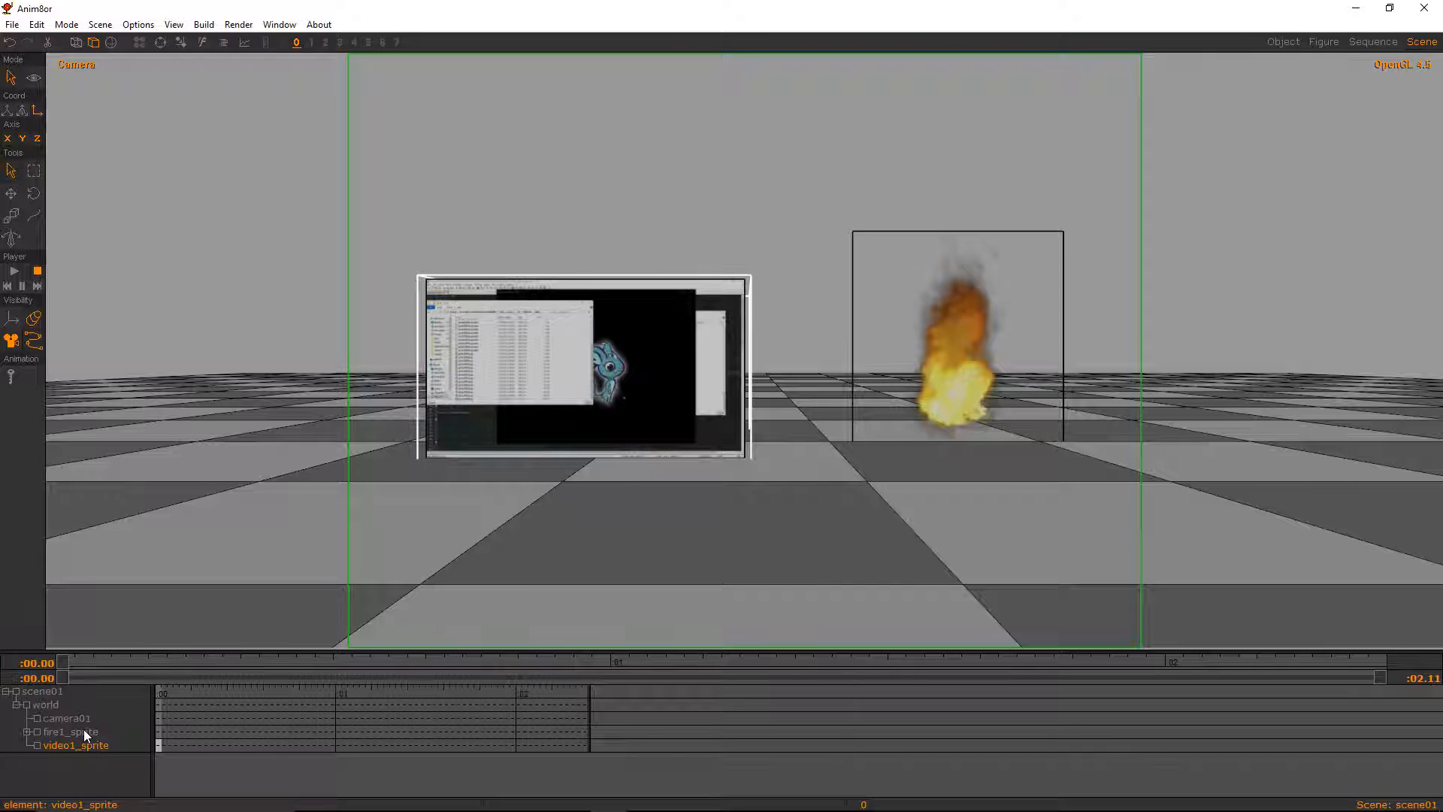
click(84, 731)
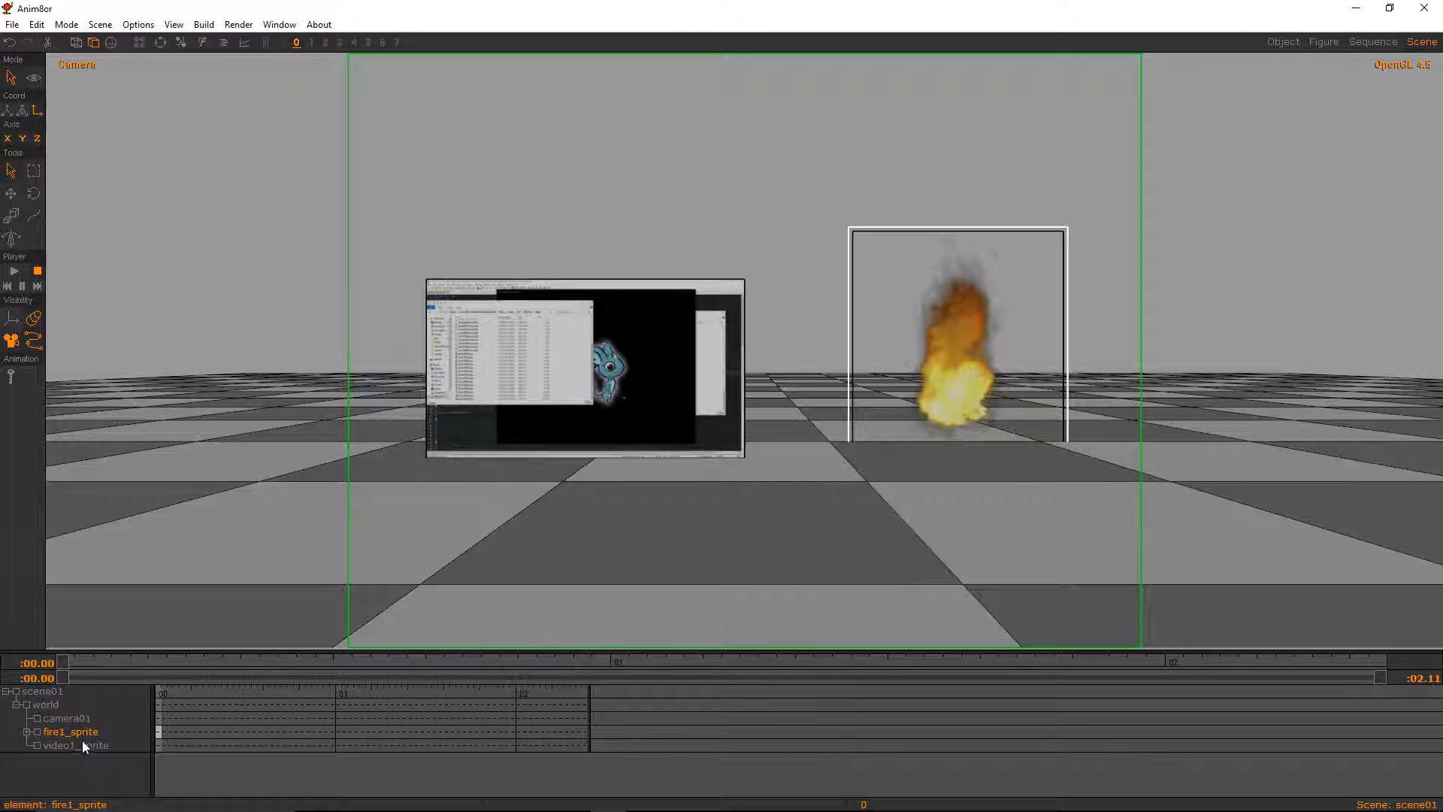
click(82, 743)
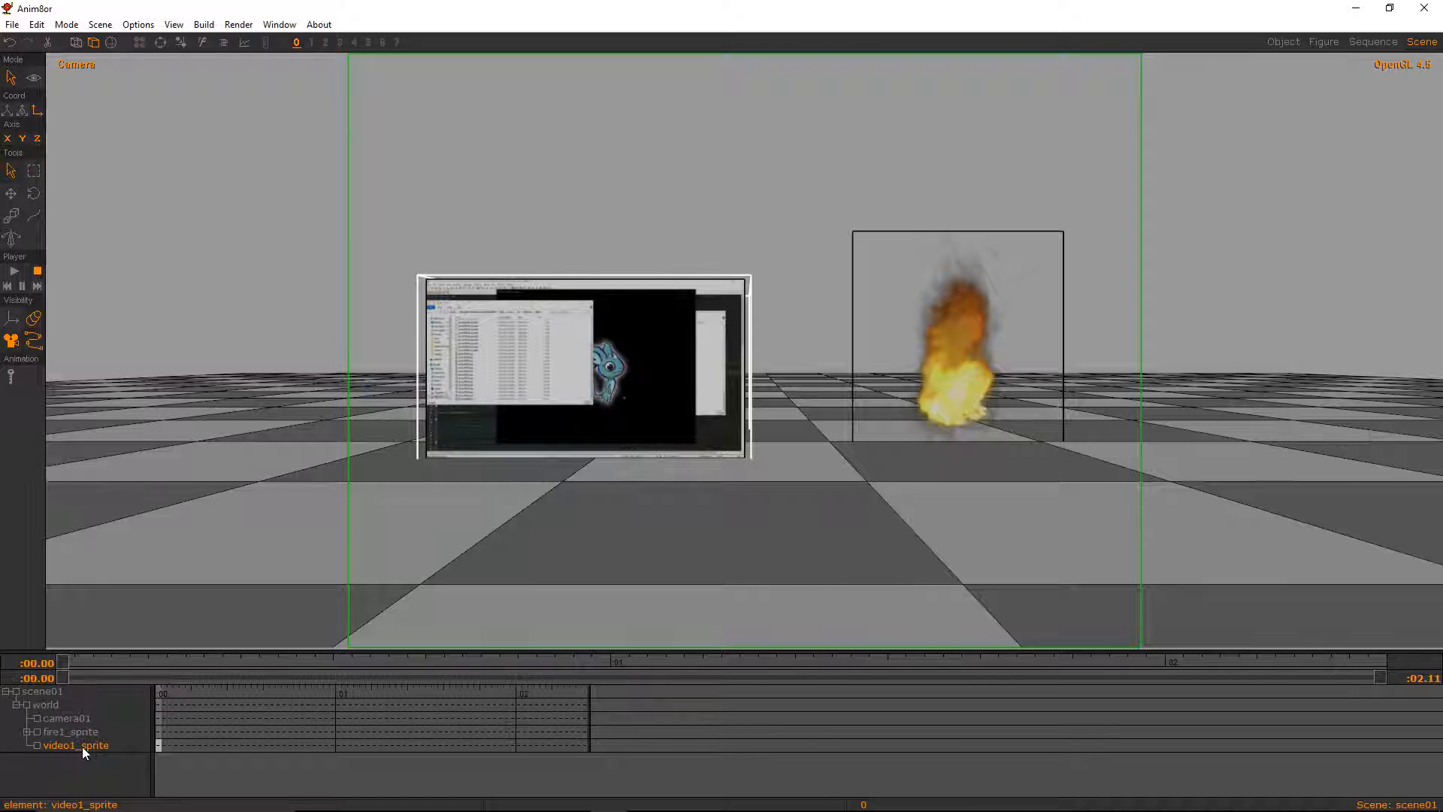
click(72, 737)
click(80, 744)
click(77, 737)
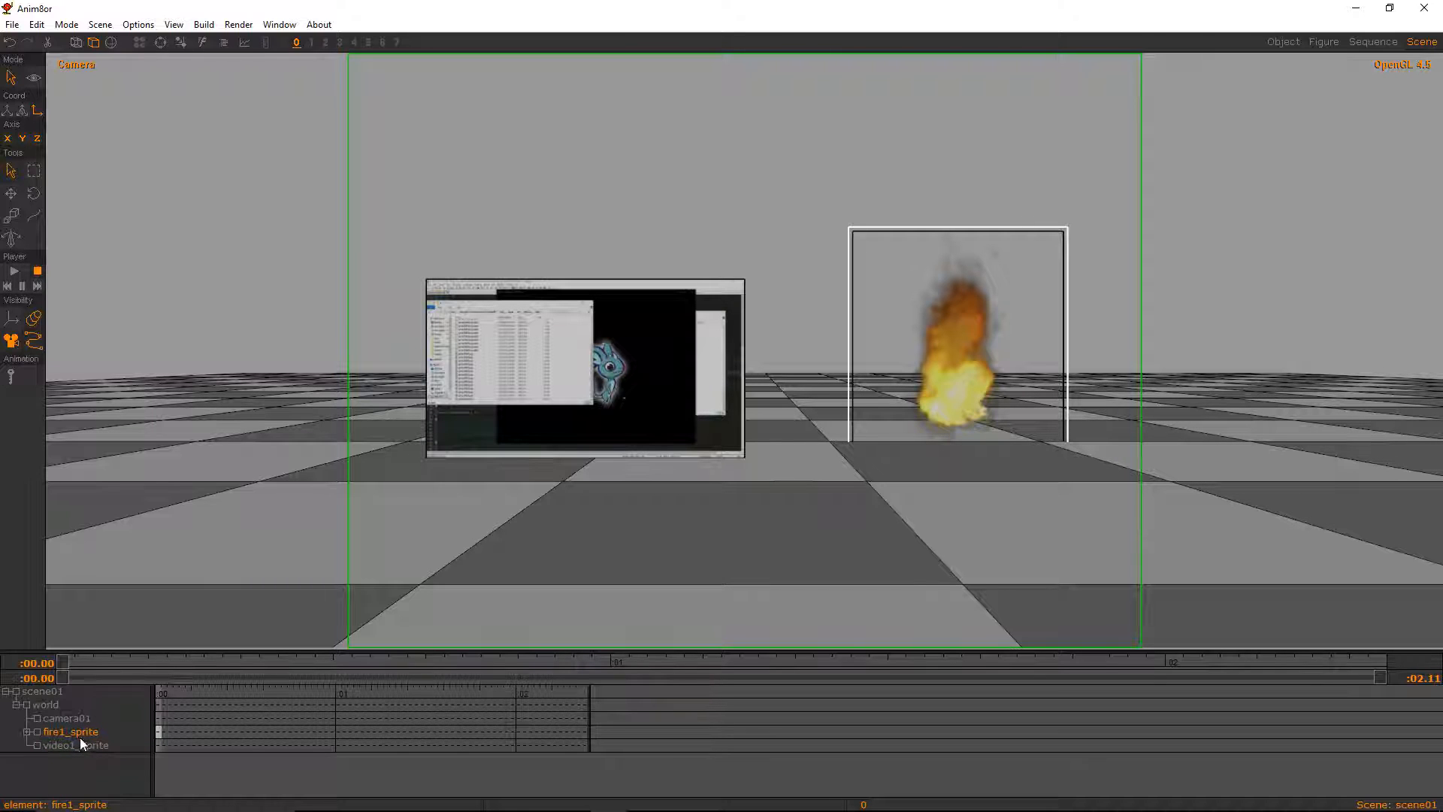
click(84, 745)
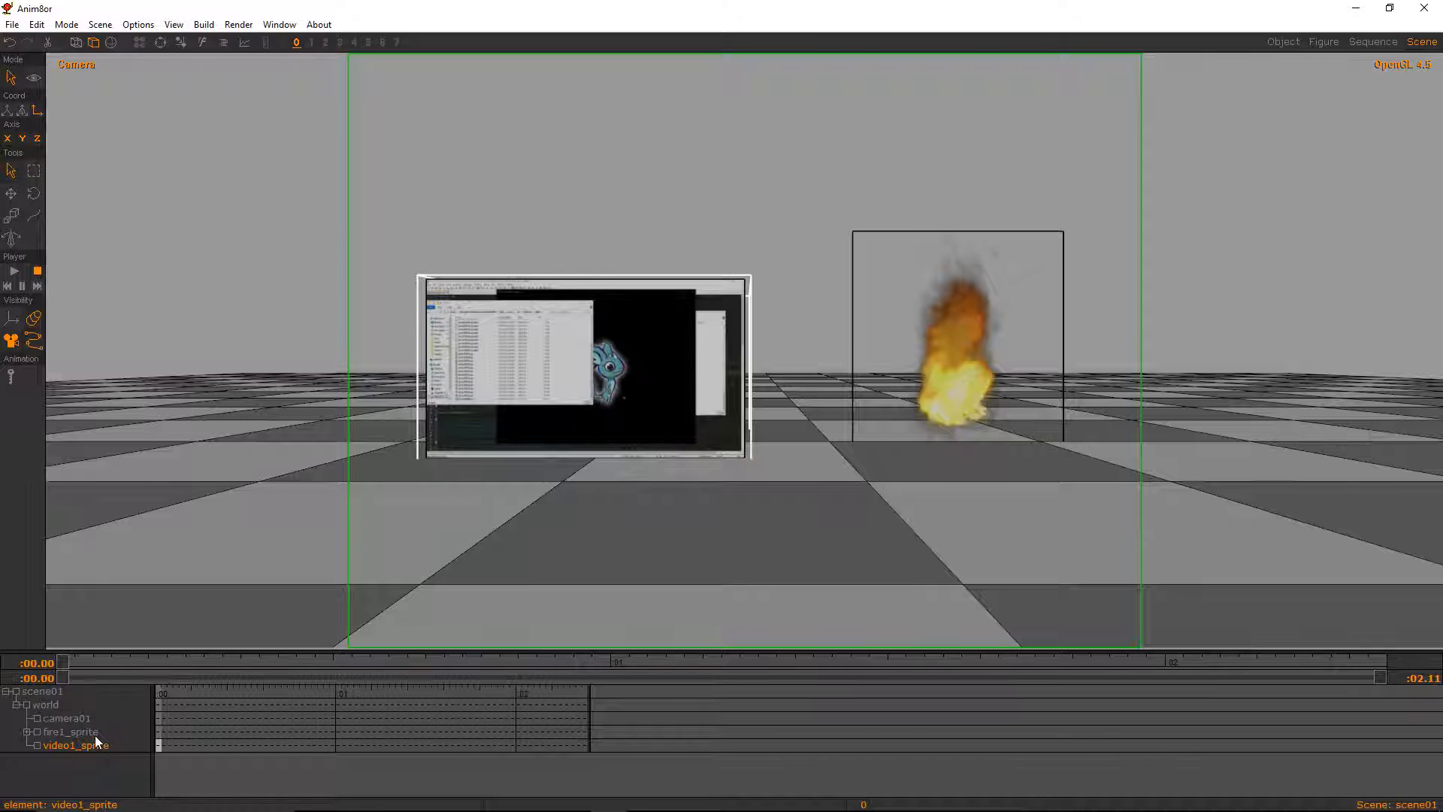
click(84, 733)
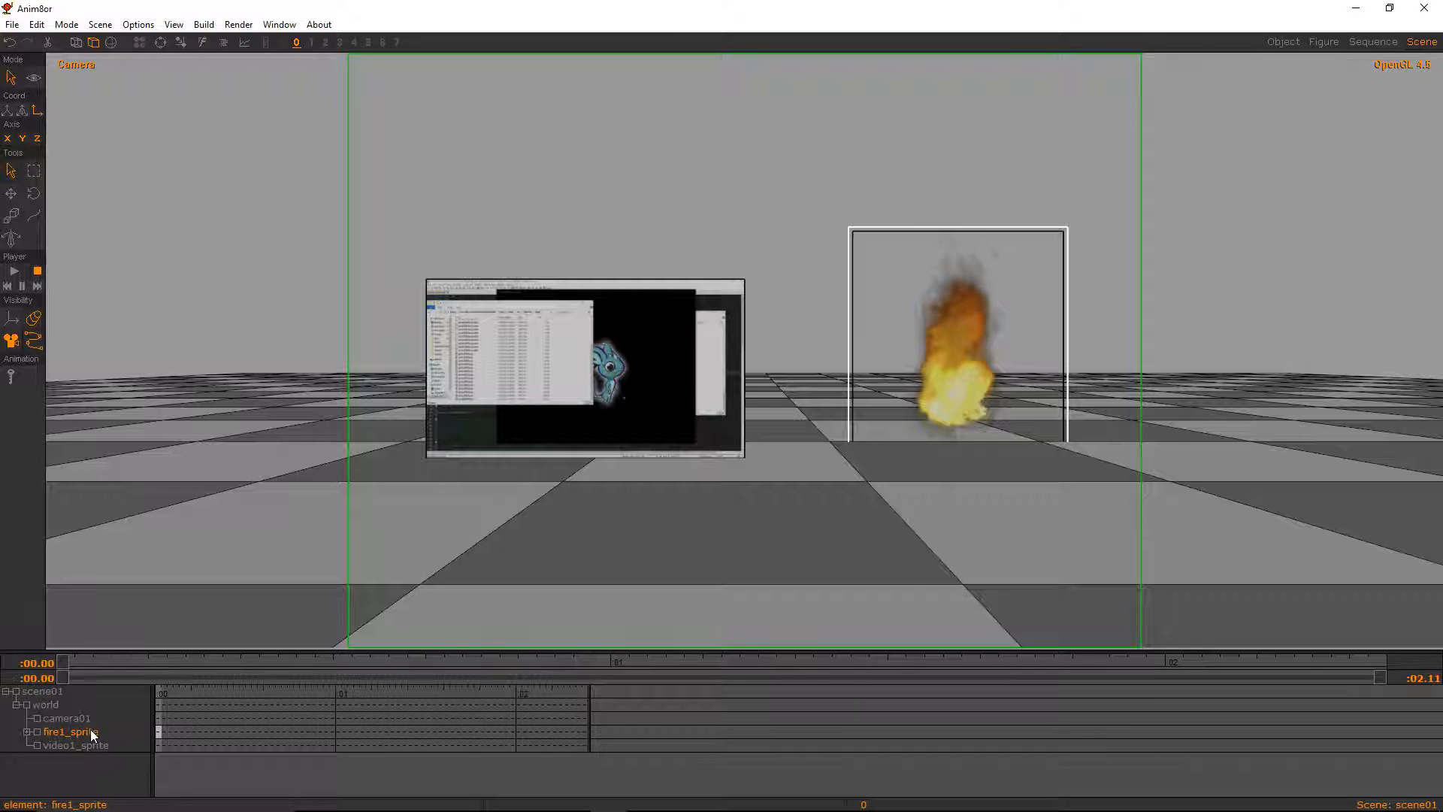
click(75, 747)
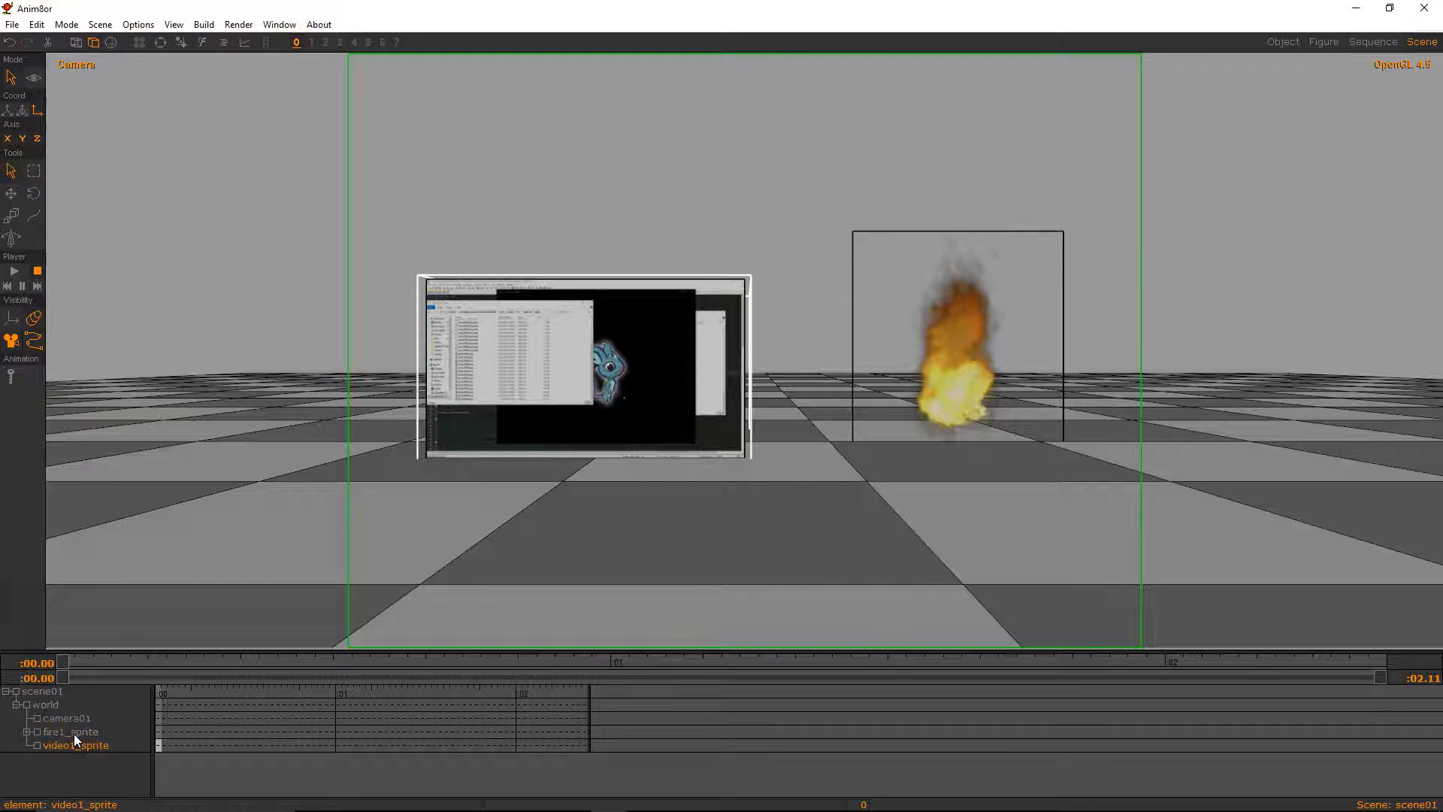
click(74, 732)
click(78, 745)
click(75, 733)
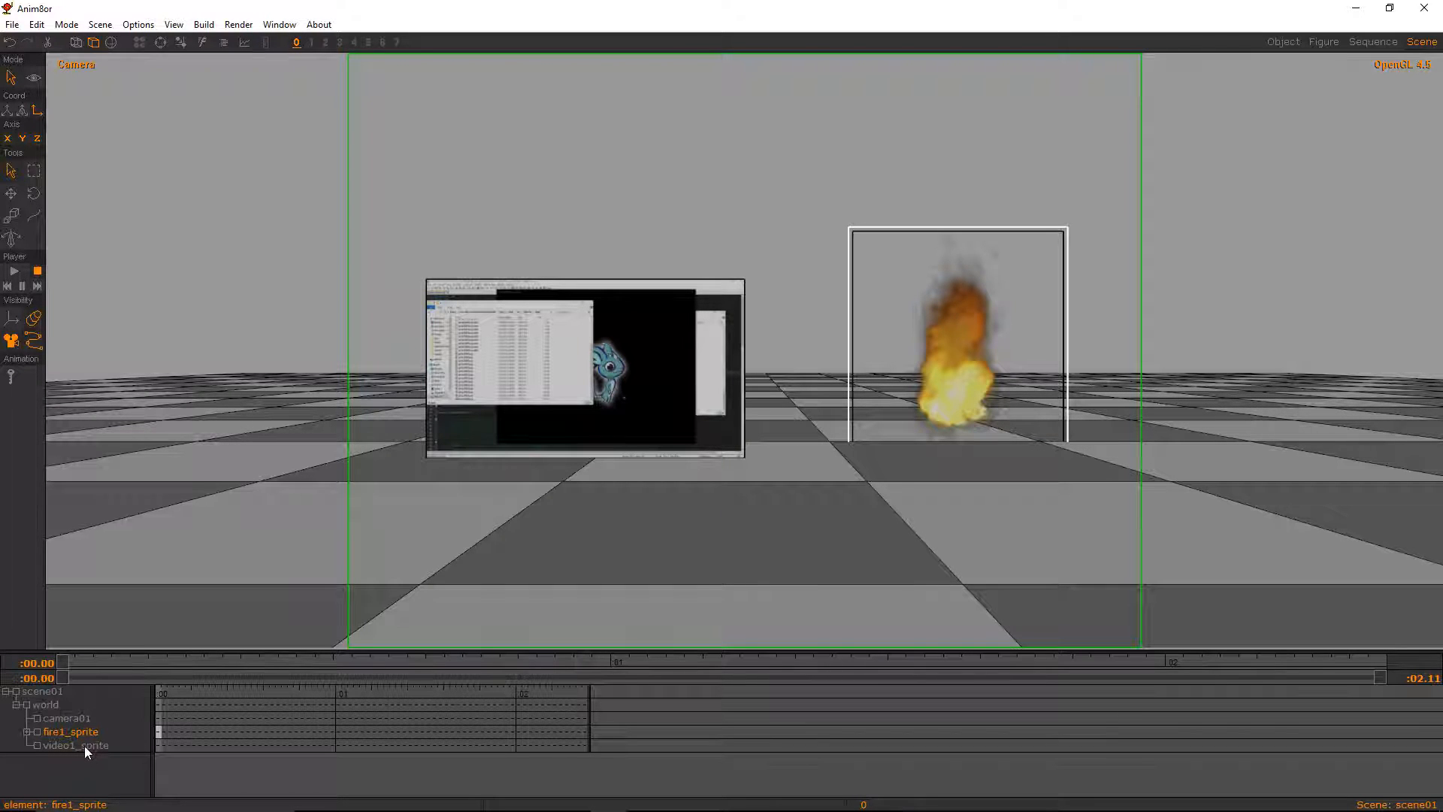
click(84, 746)
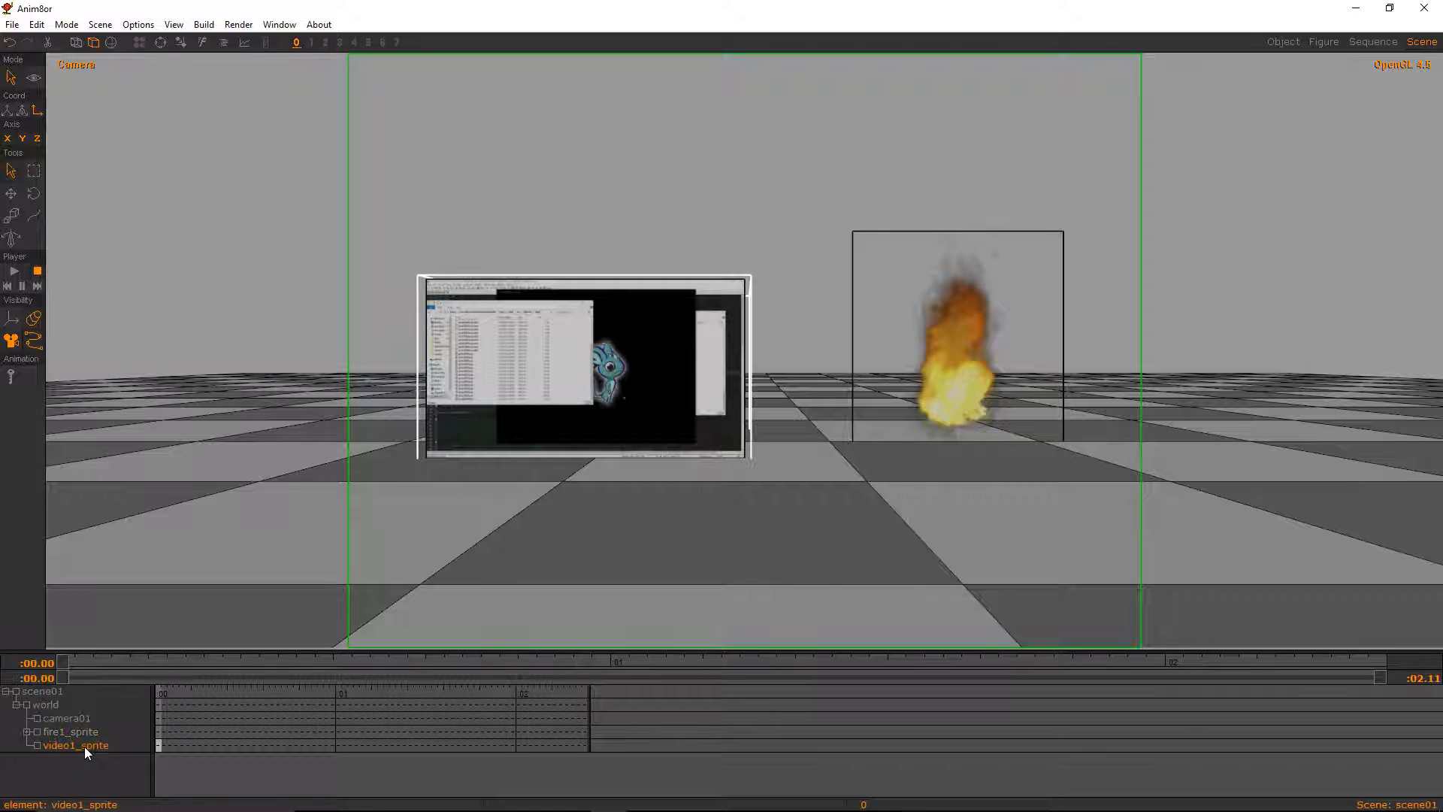
click(84, 734)
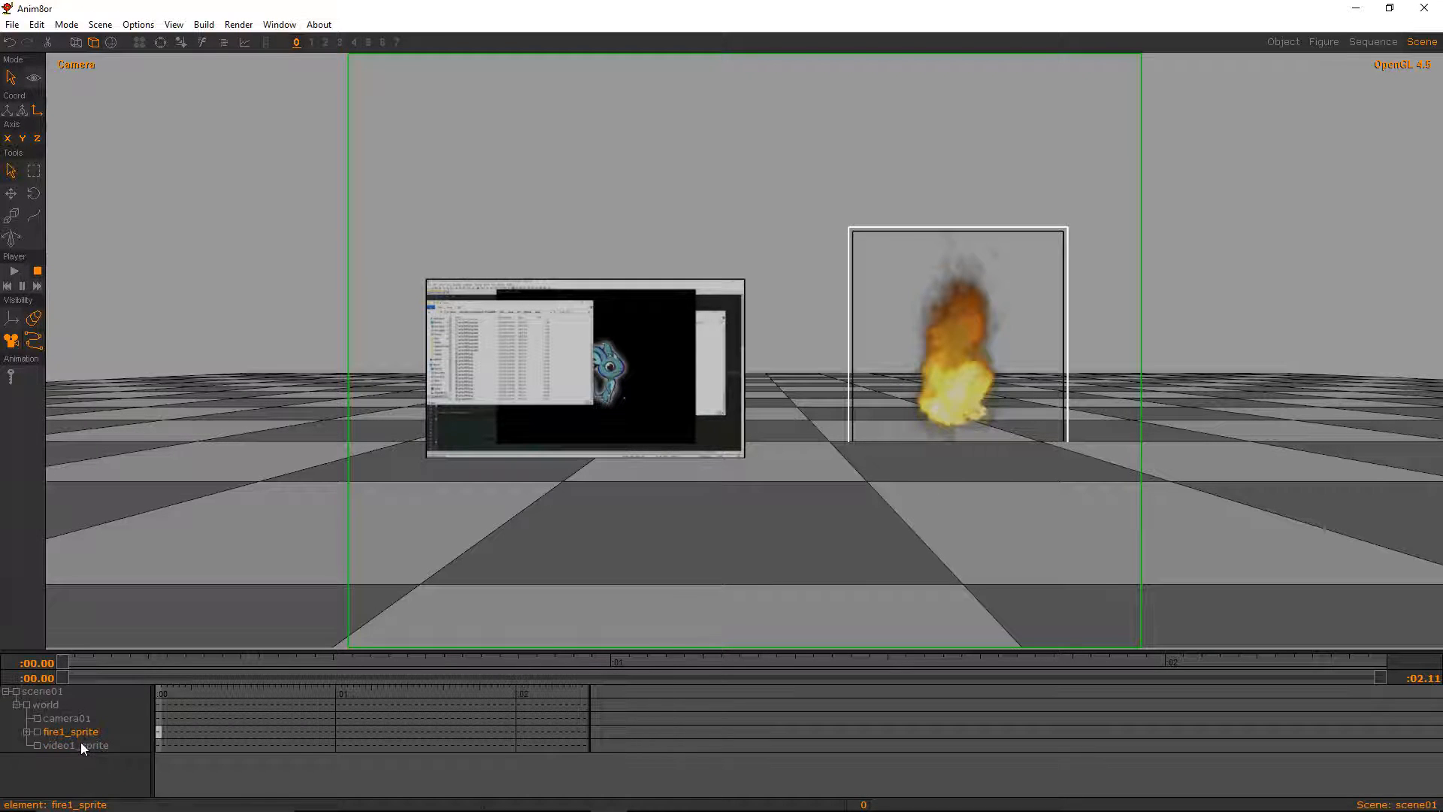
click(80, 744)
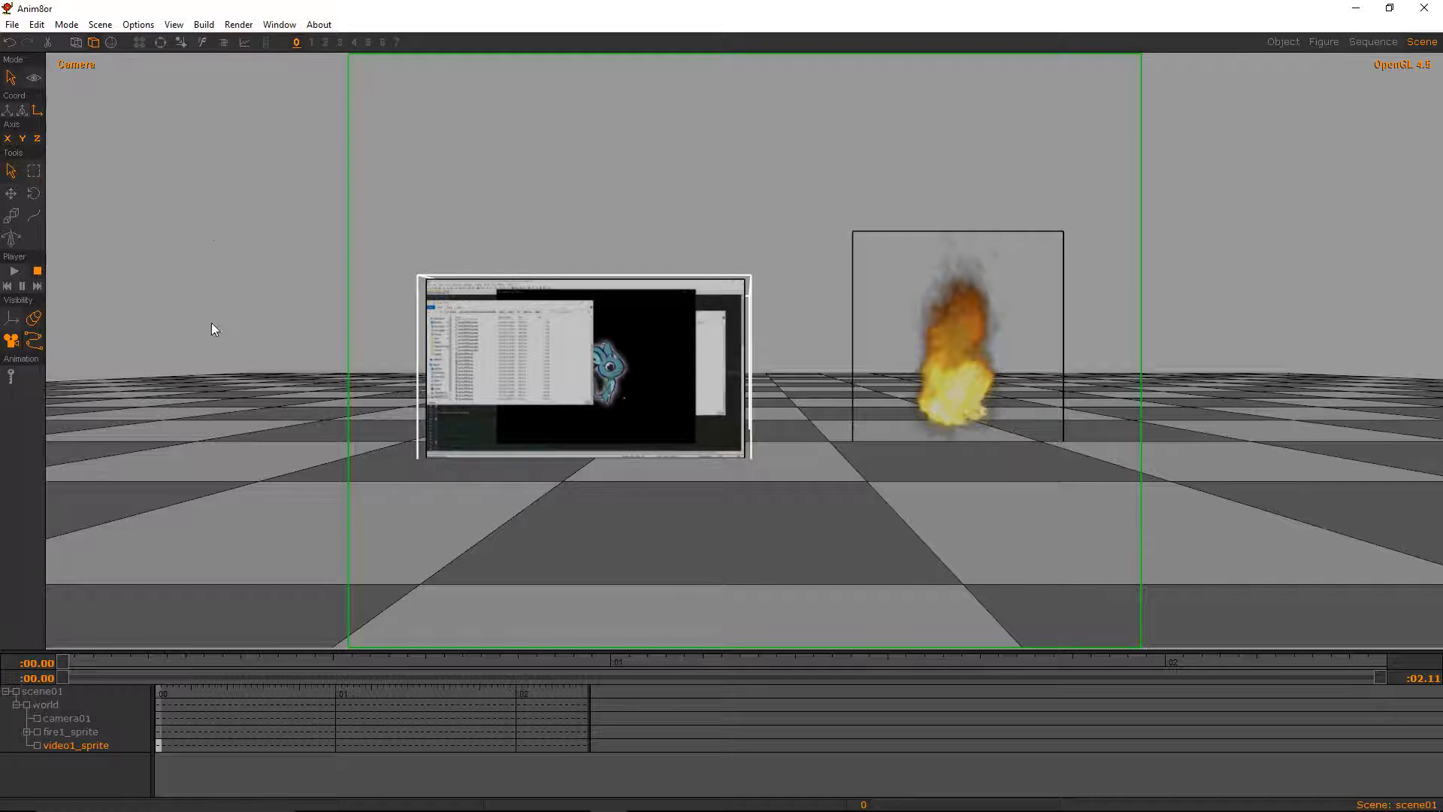
Deselect the video sprite and add a target named sprites_scripts to the scene
click(272, 118)
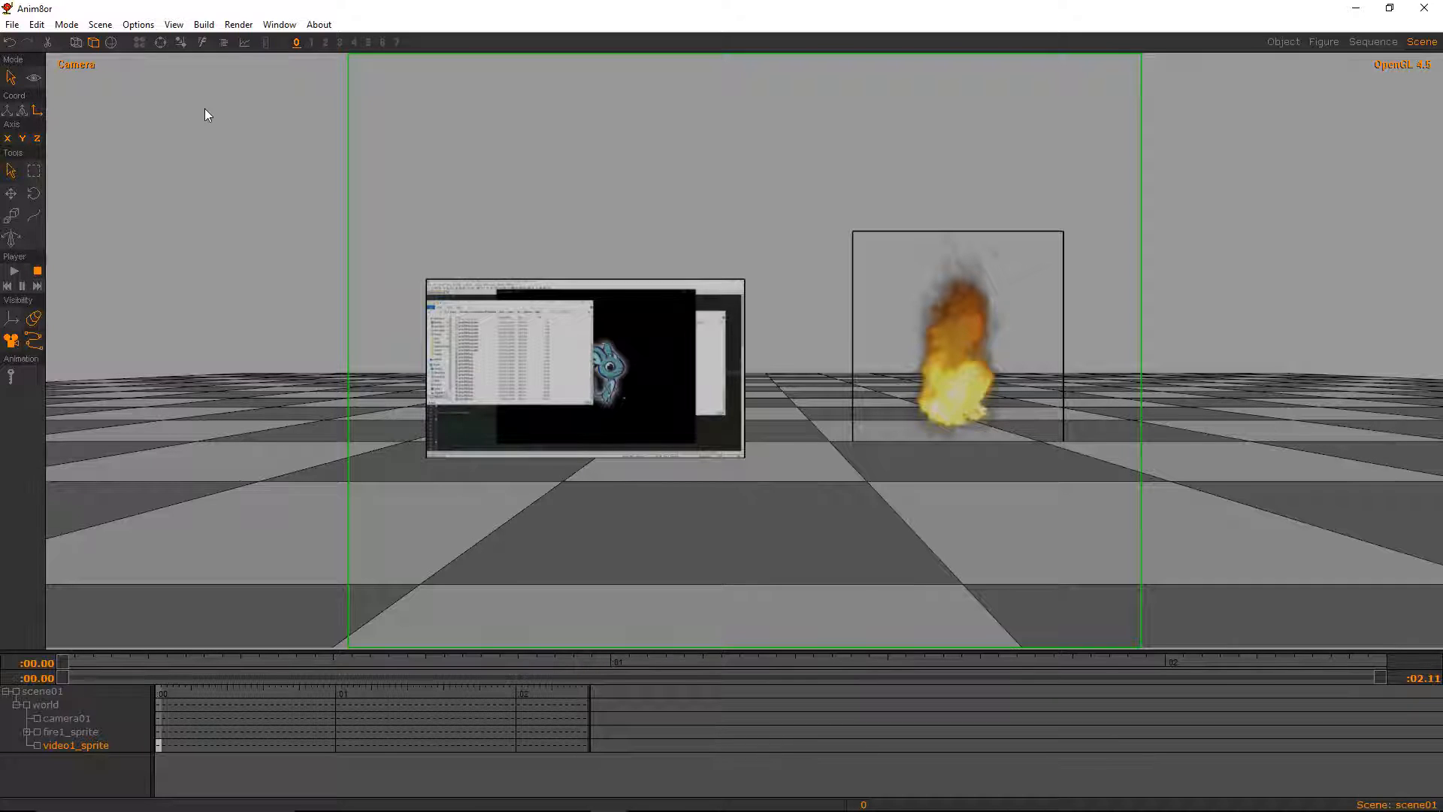
click(205, 24)
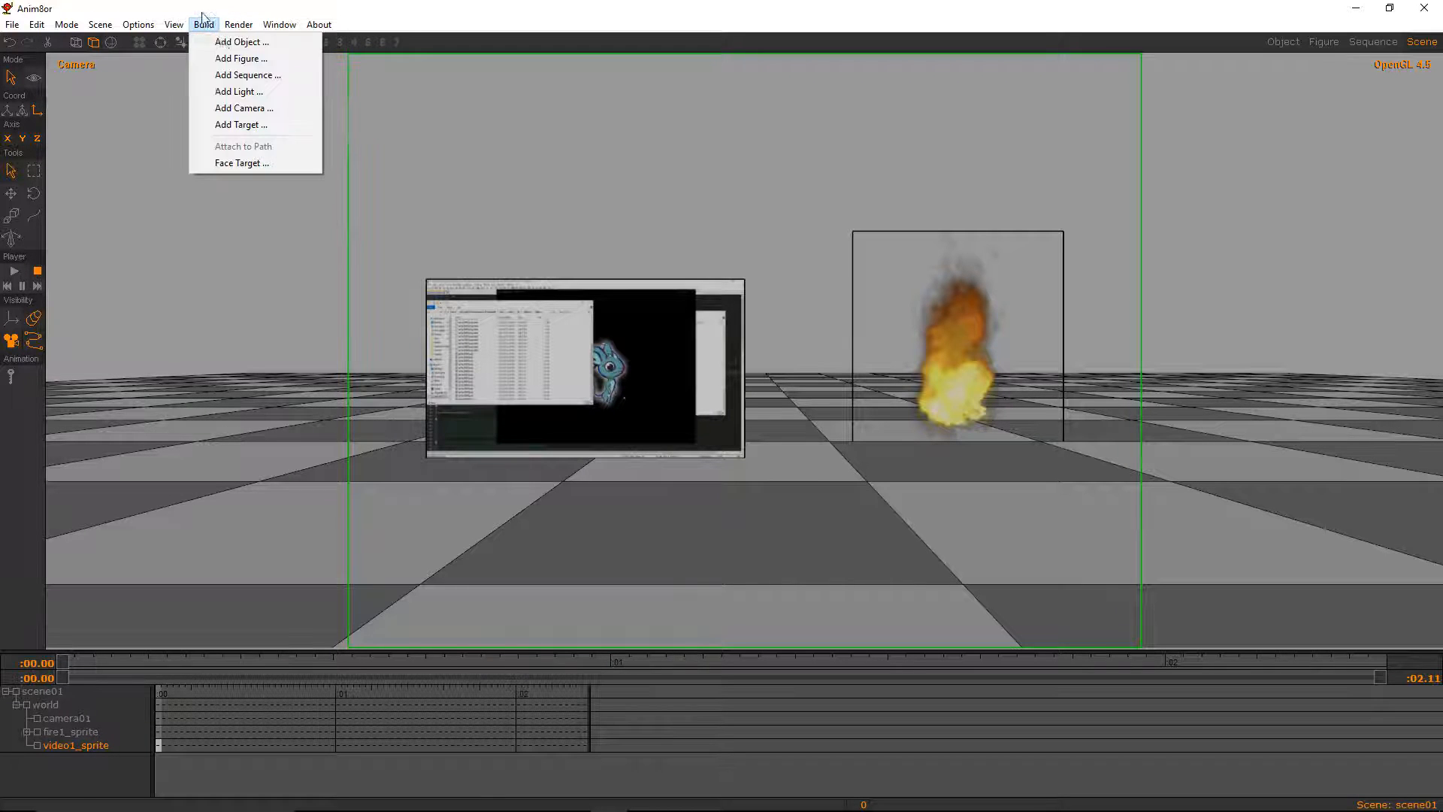
click(239, 124)
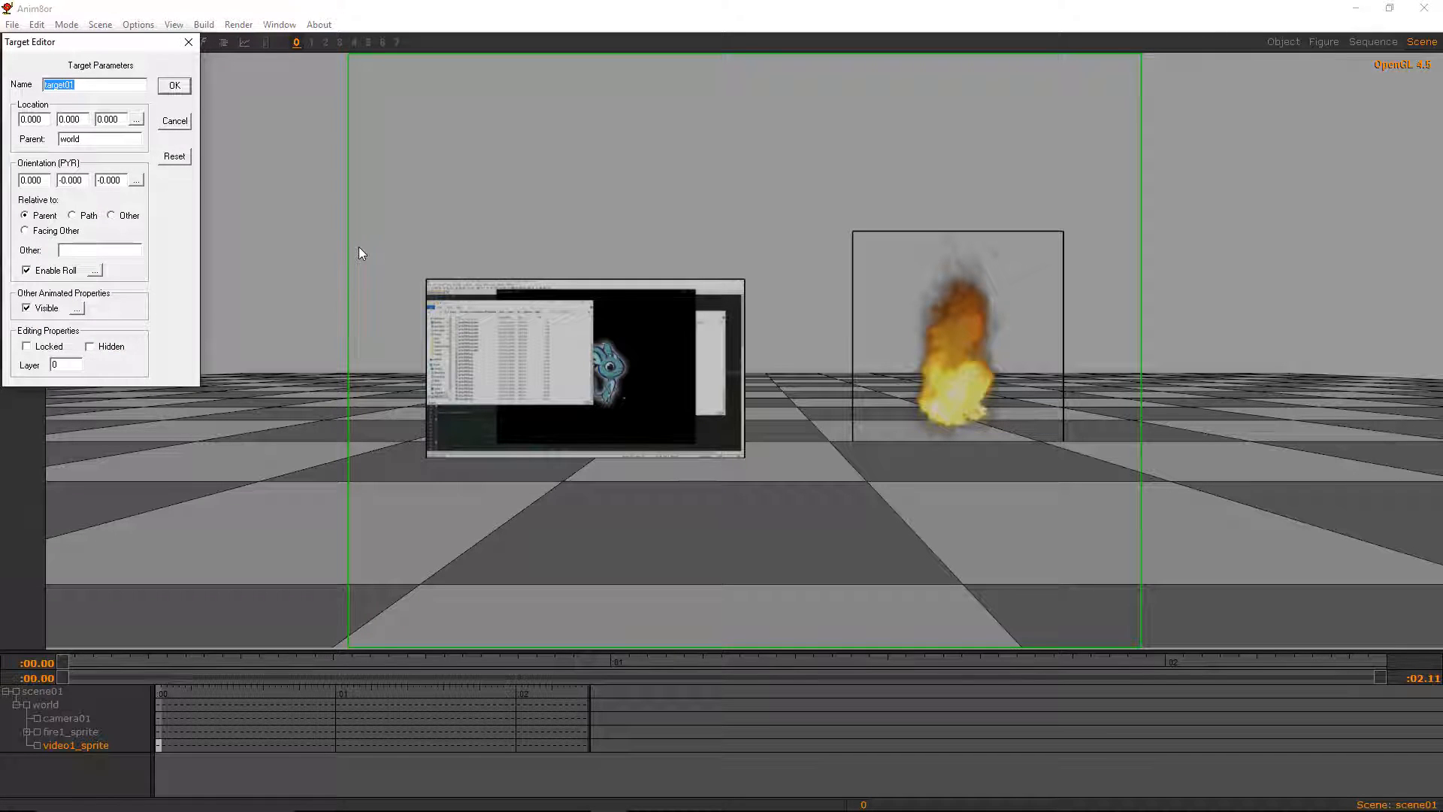
text(sprite)
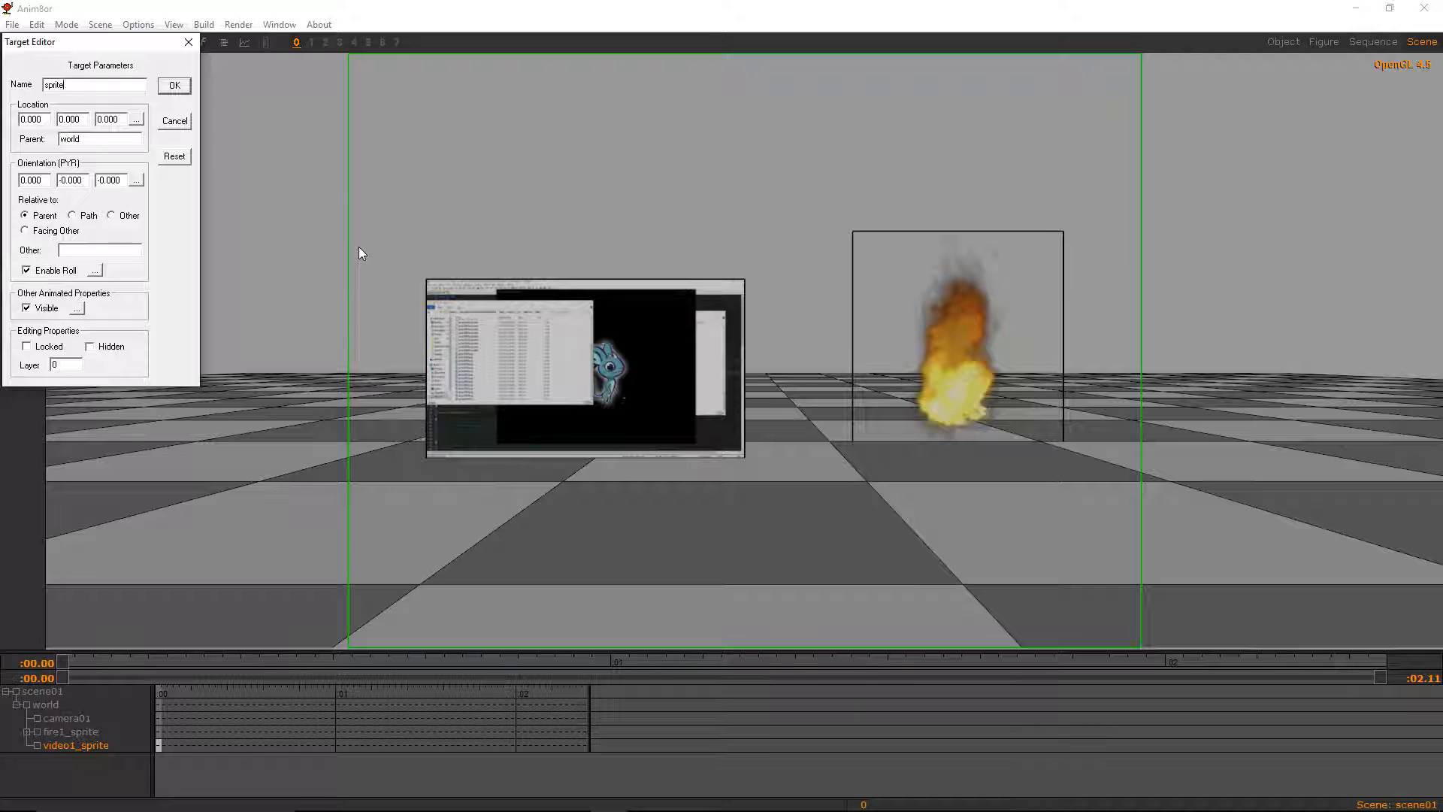
text(s_scripts)
click(176, 87)
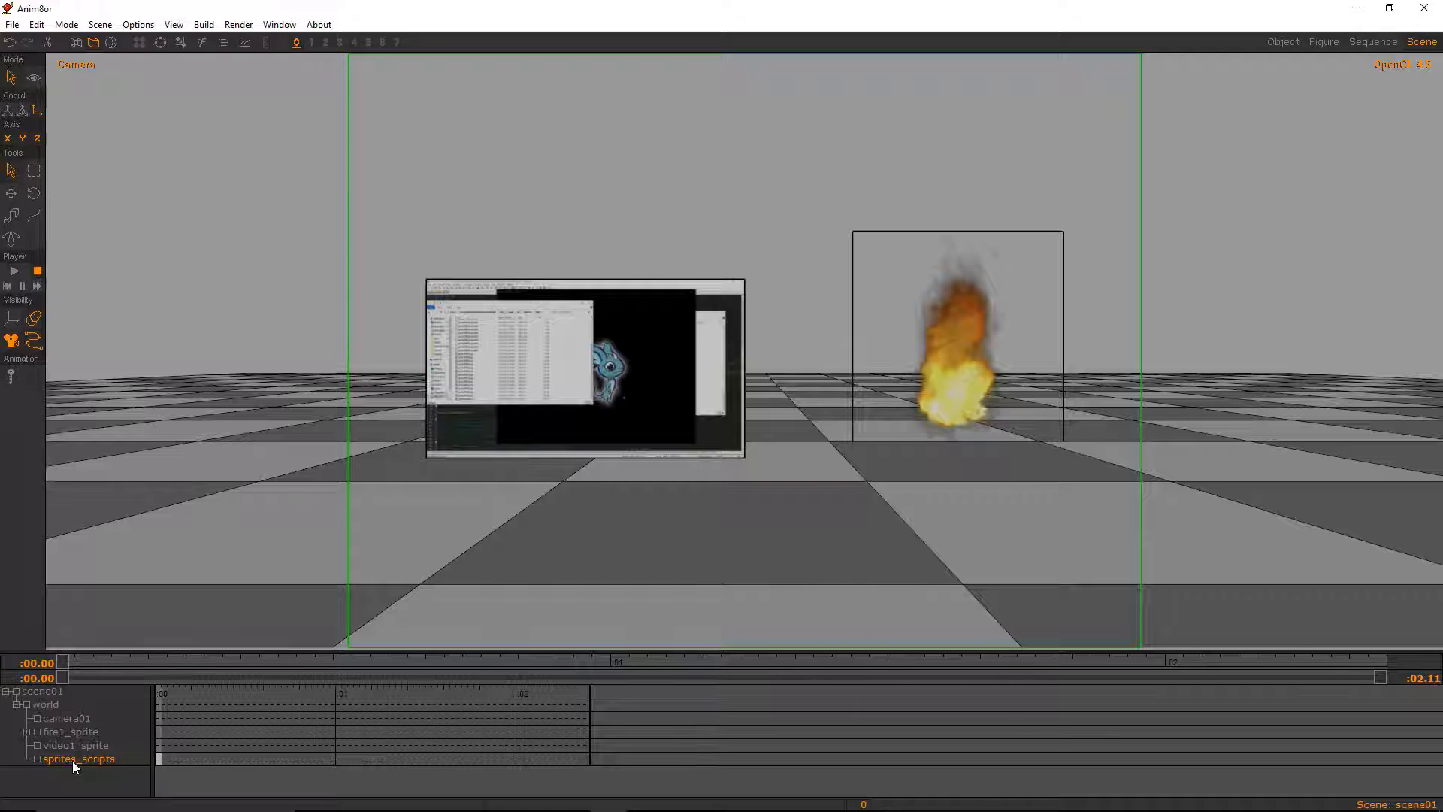
Add a second target to the scene, named fire1_script
click(203, 25)
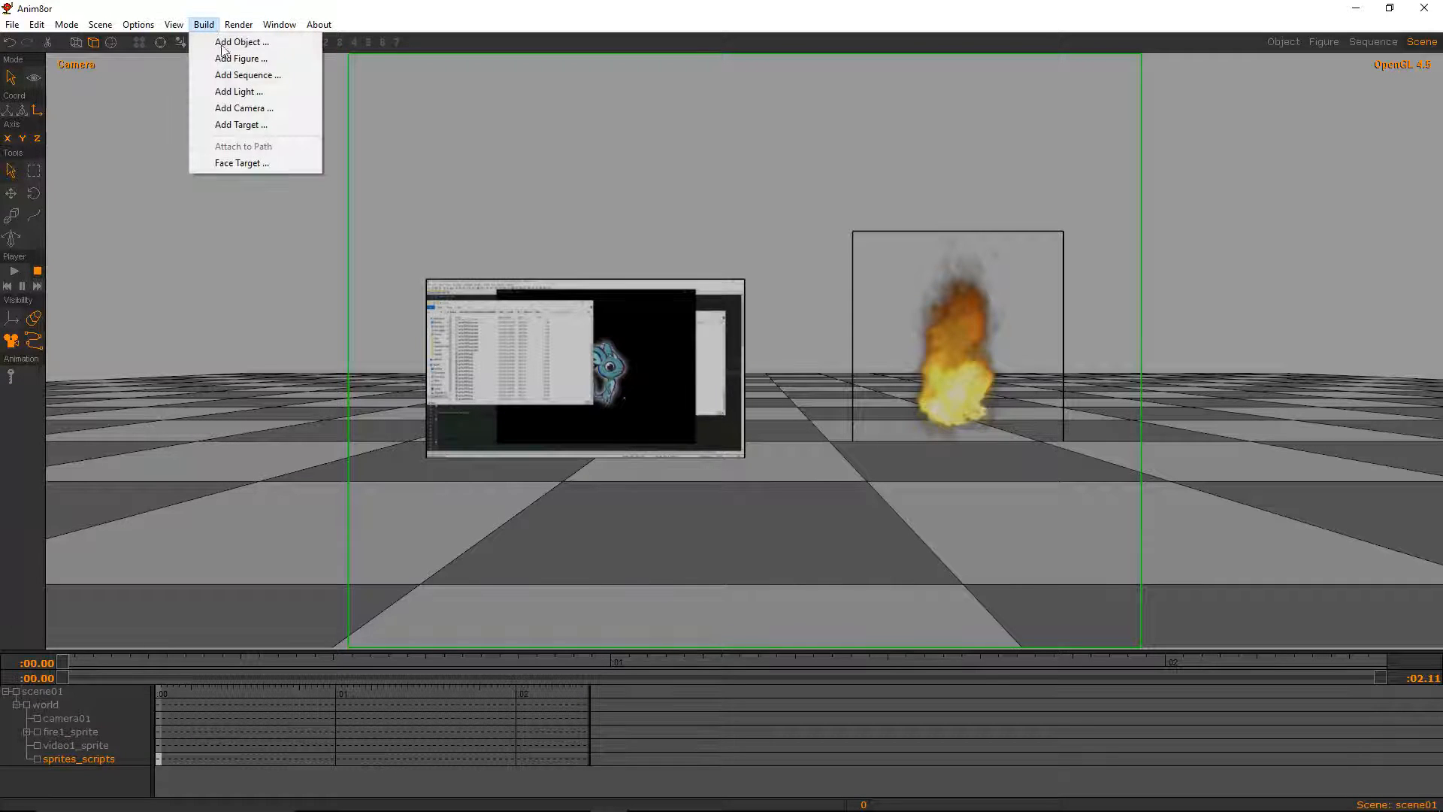
click(243, 124)
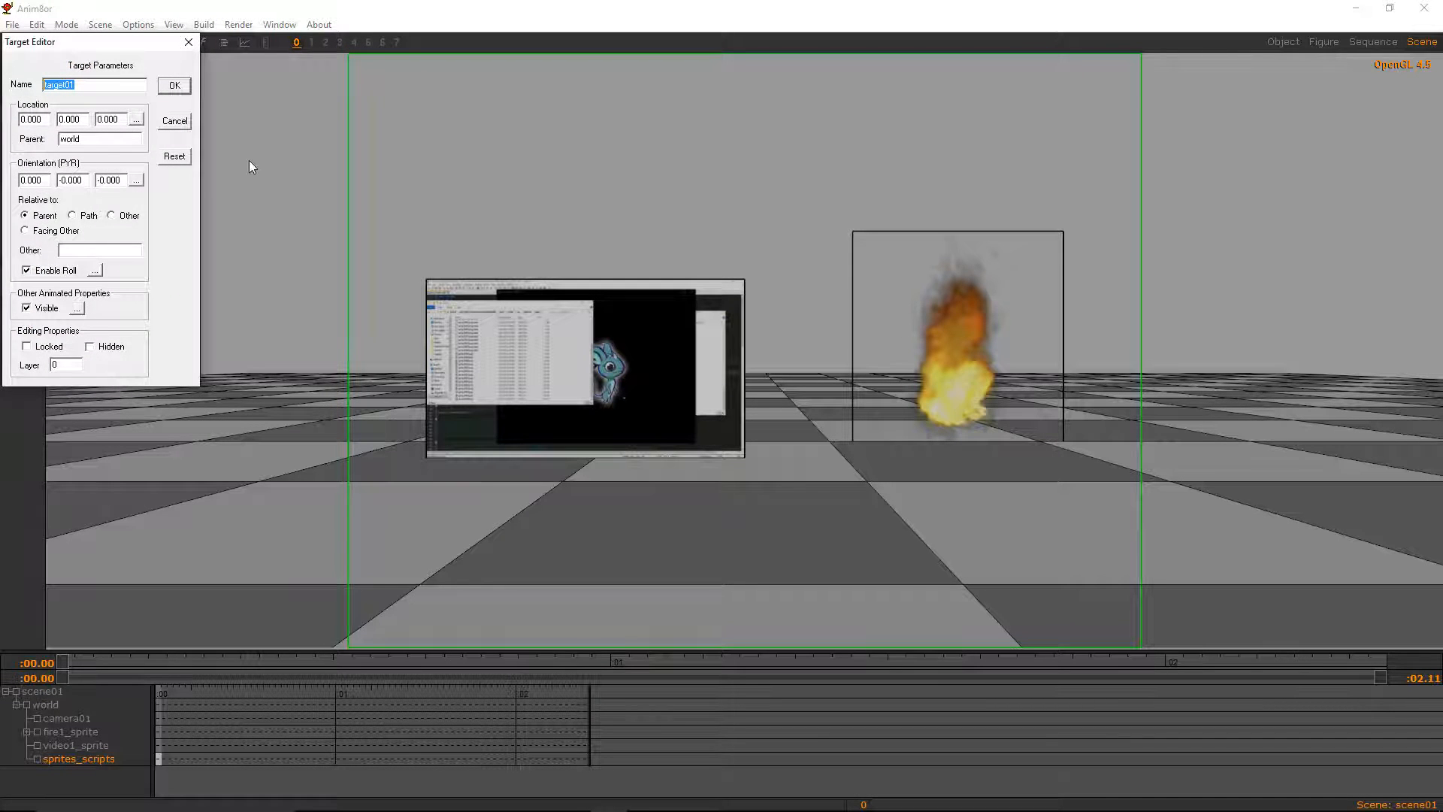
text(fire1_script)
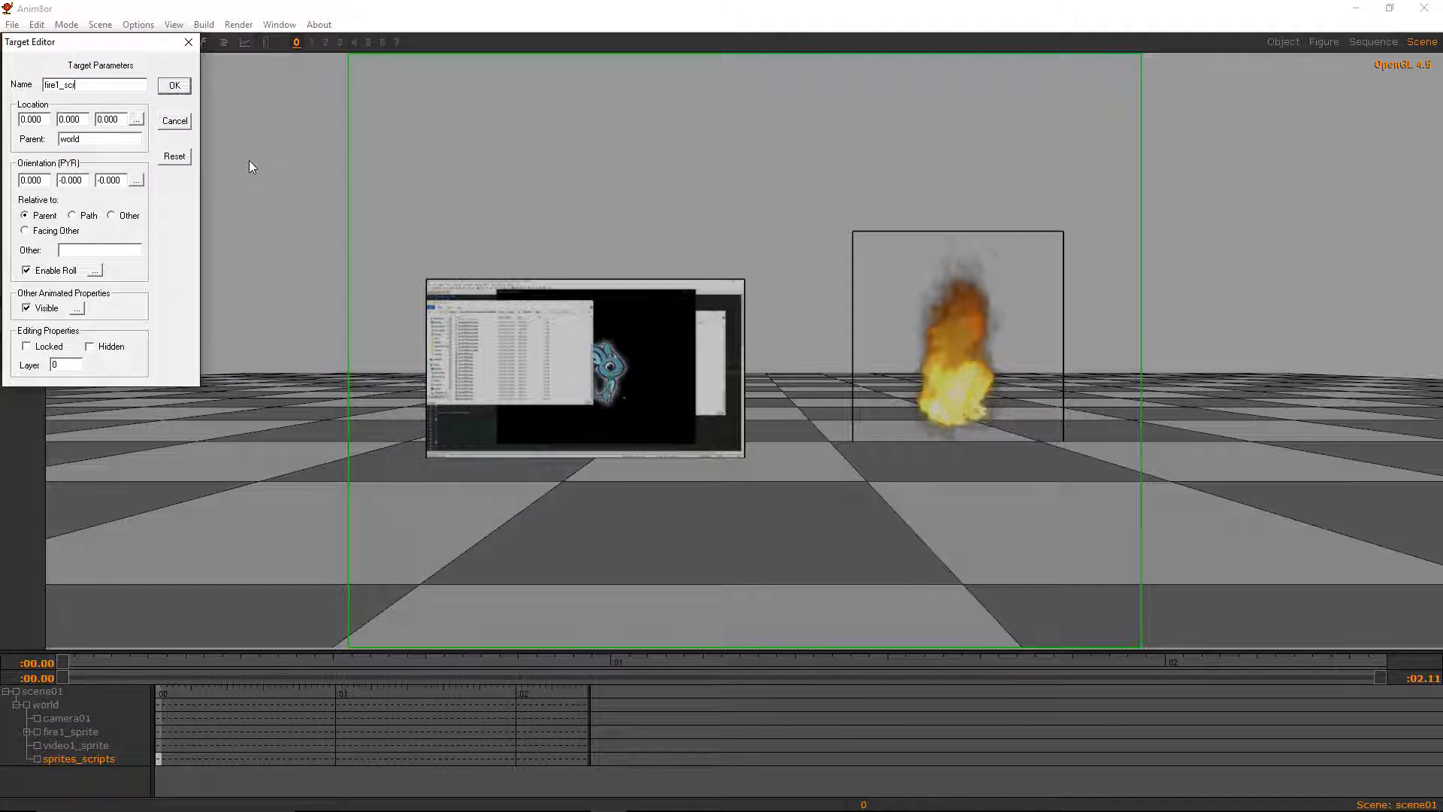
click(180, 90)
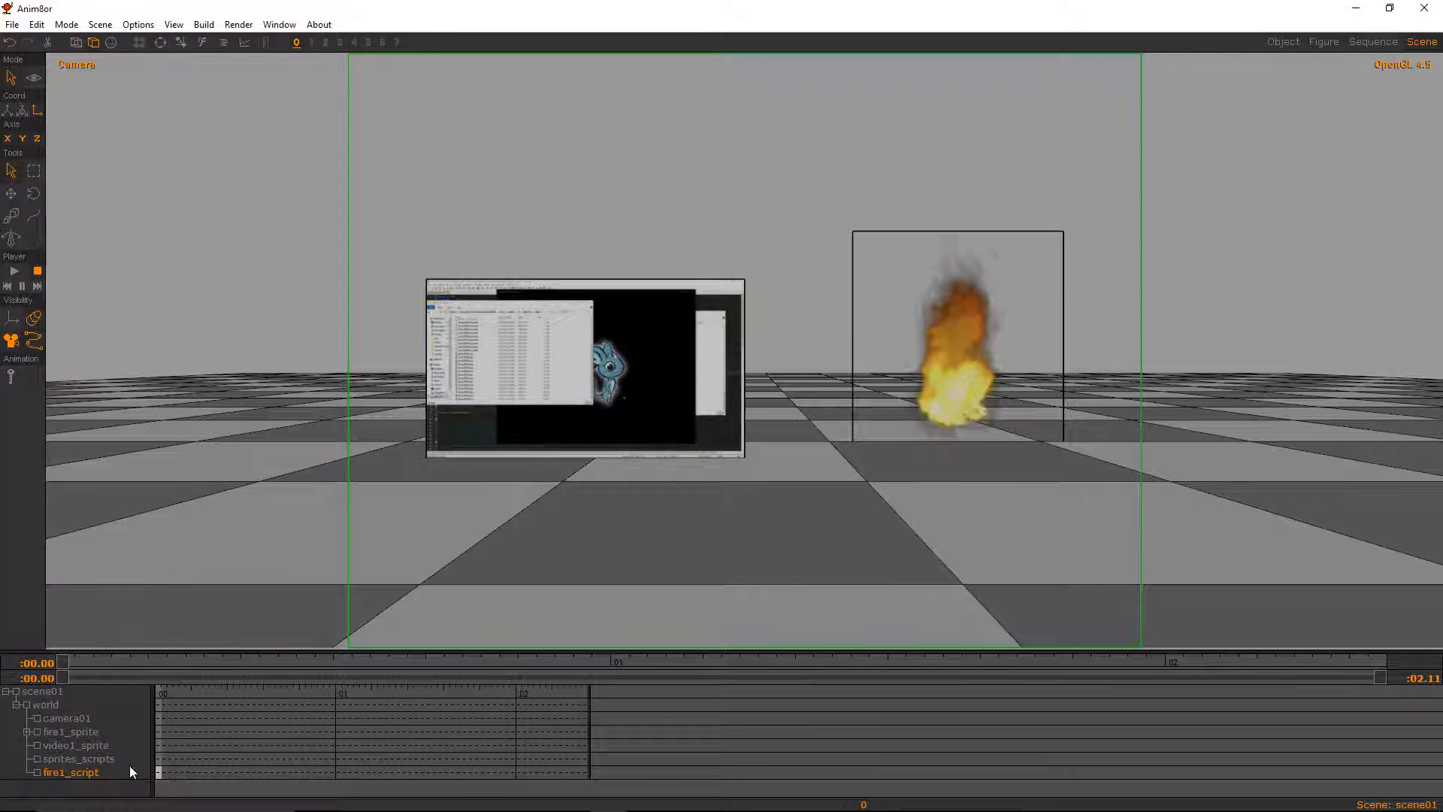
Set the parent of the fire1_script target to sprites_scripts and expand the sprites_scripts branch in the scene tree
double_click(78, 772)
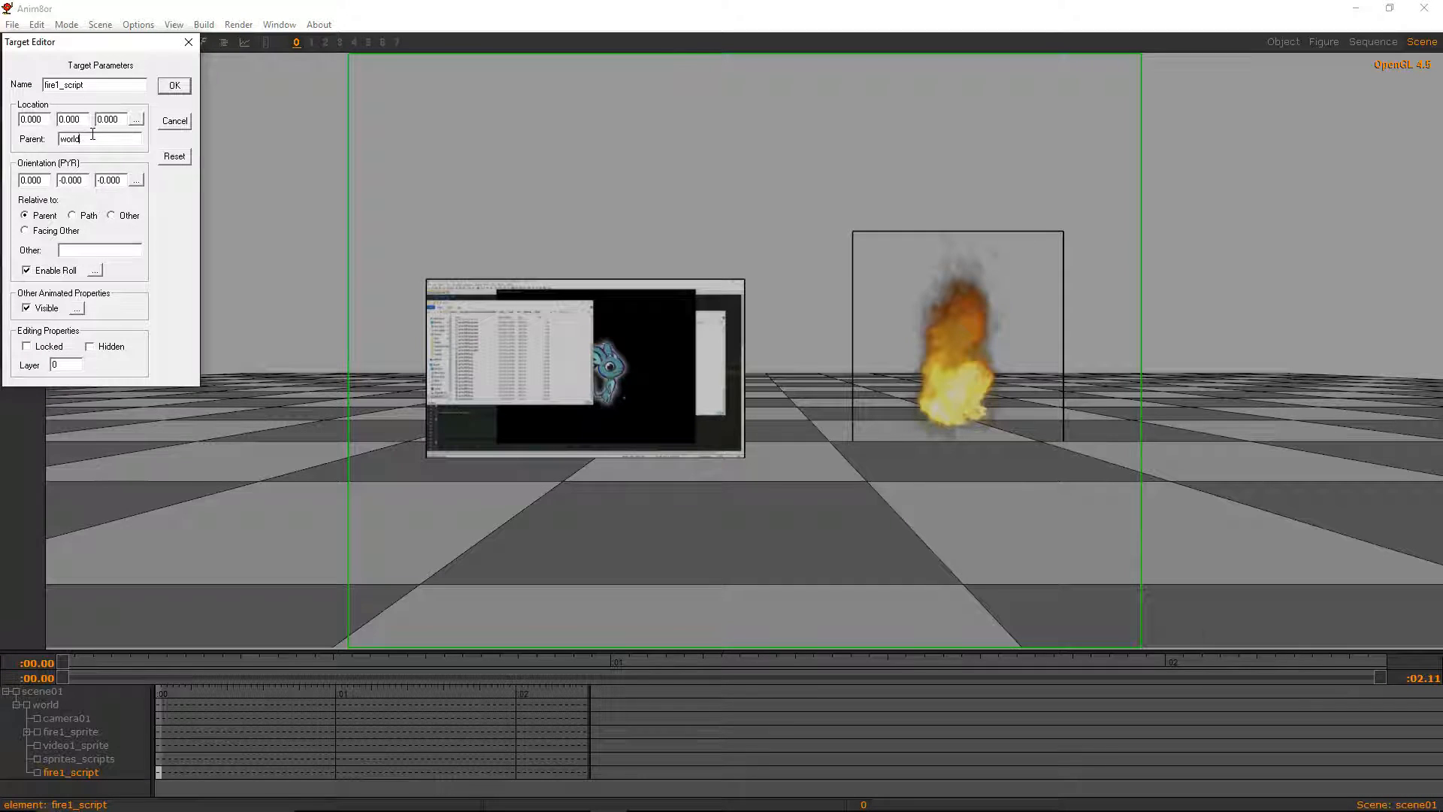
double_click(71, 140)
text(sprites_scripts)
click(173, 87)
click(26, 759)
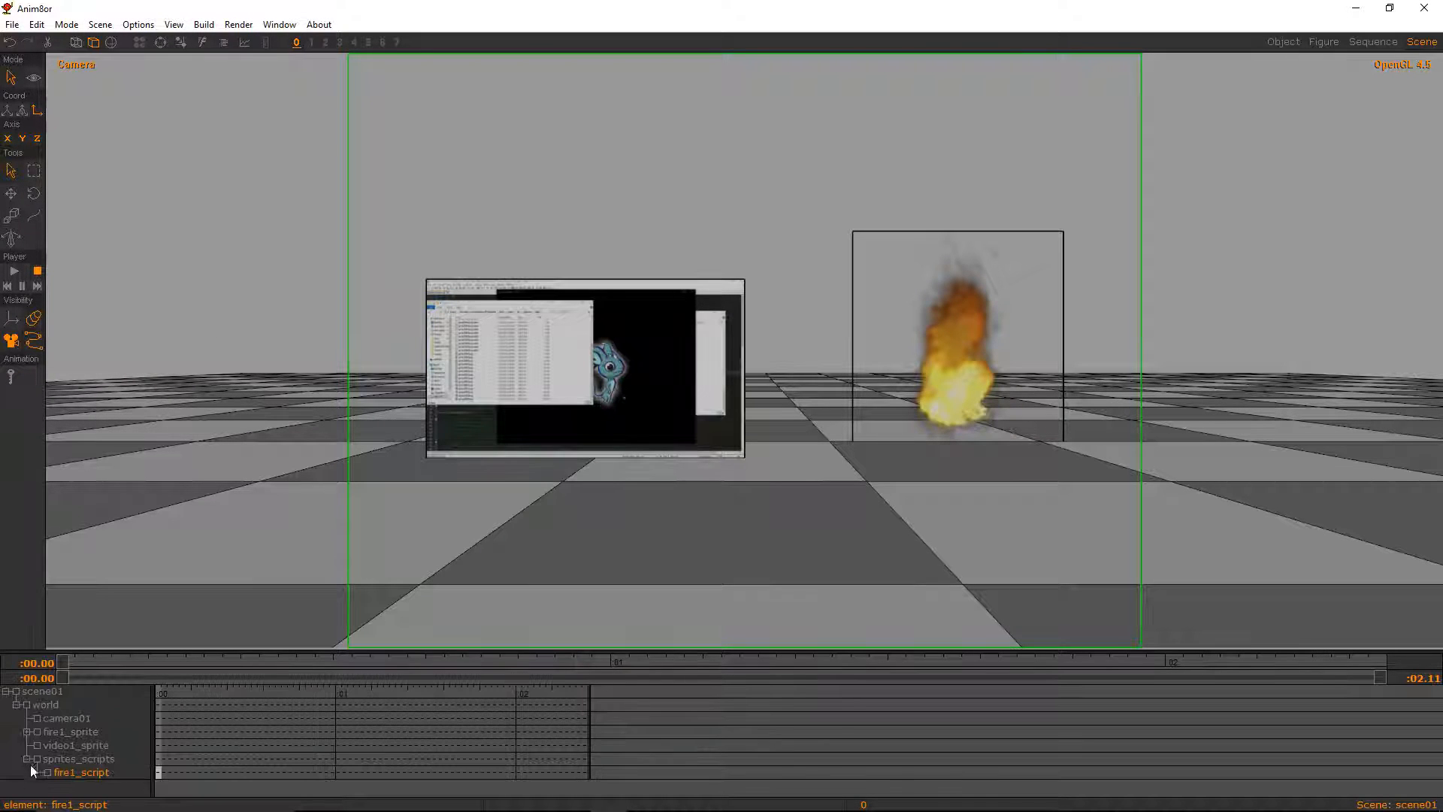
View the fire1_script target's parameters to check its parent, and close them without changes
double_click(86, 774)
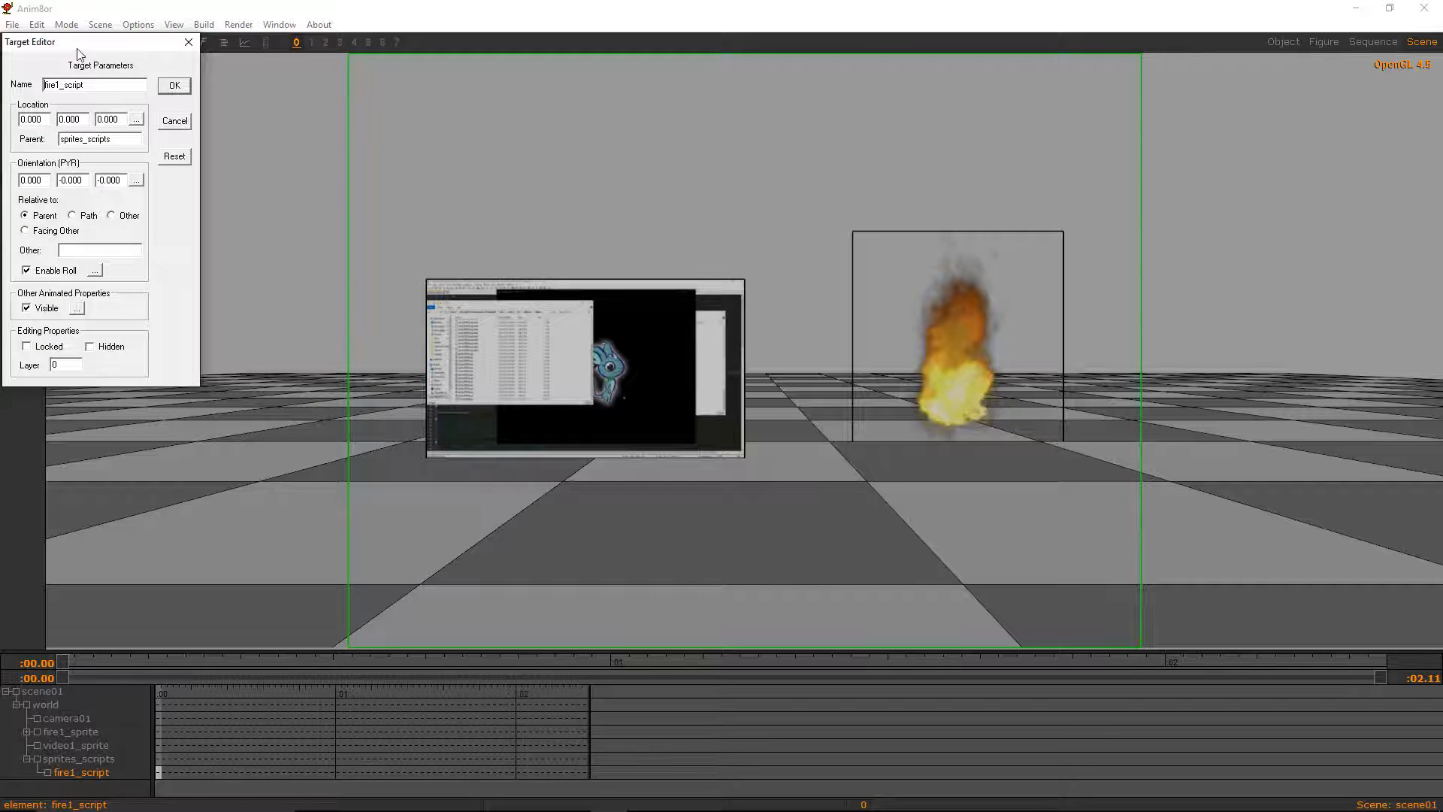
drag(75, 46, 221, 116)
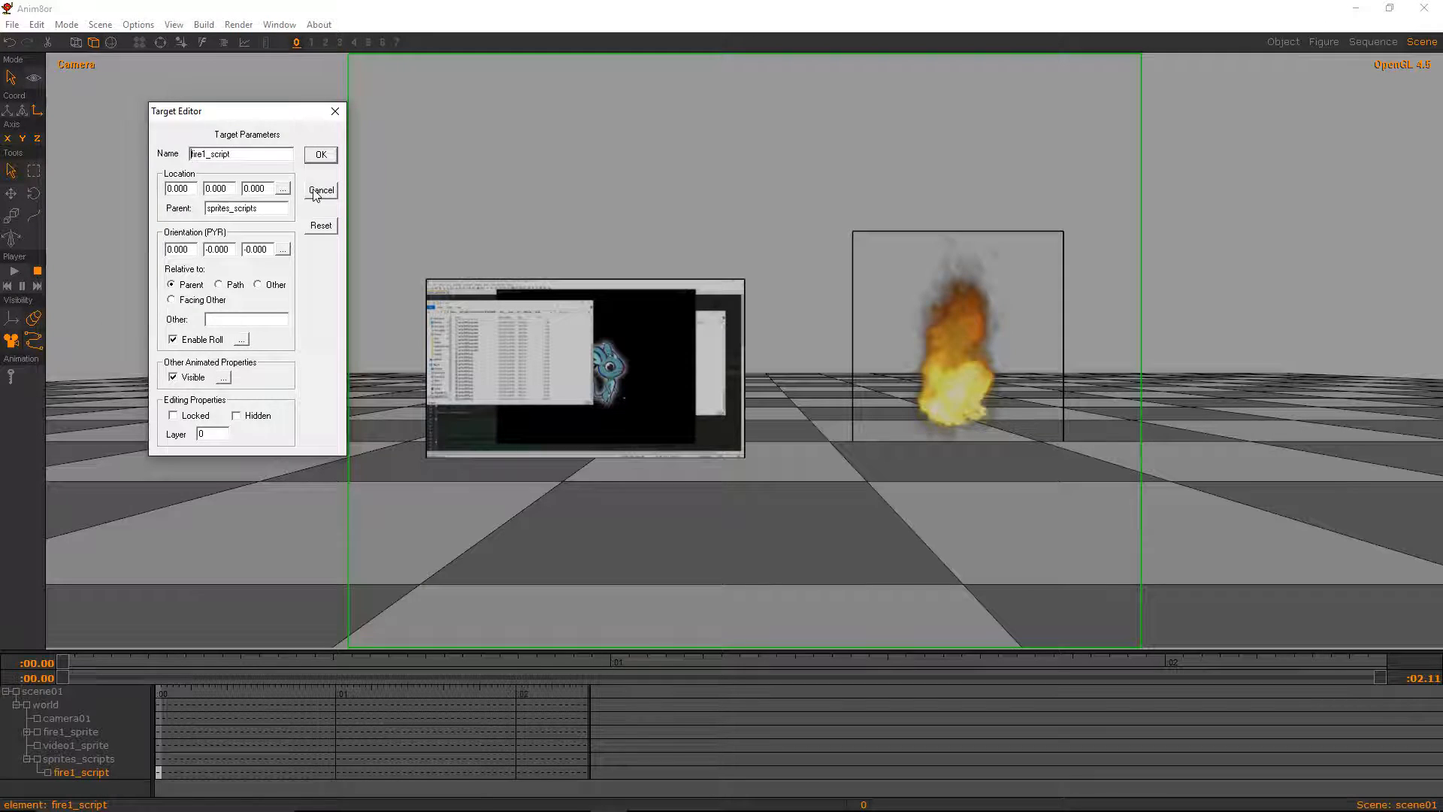
click(321, 190)
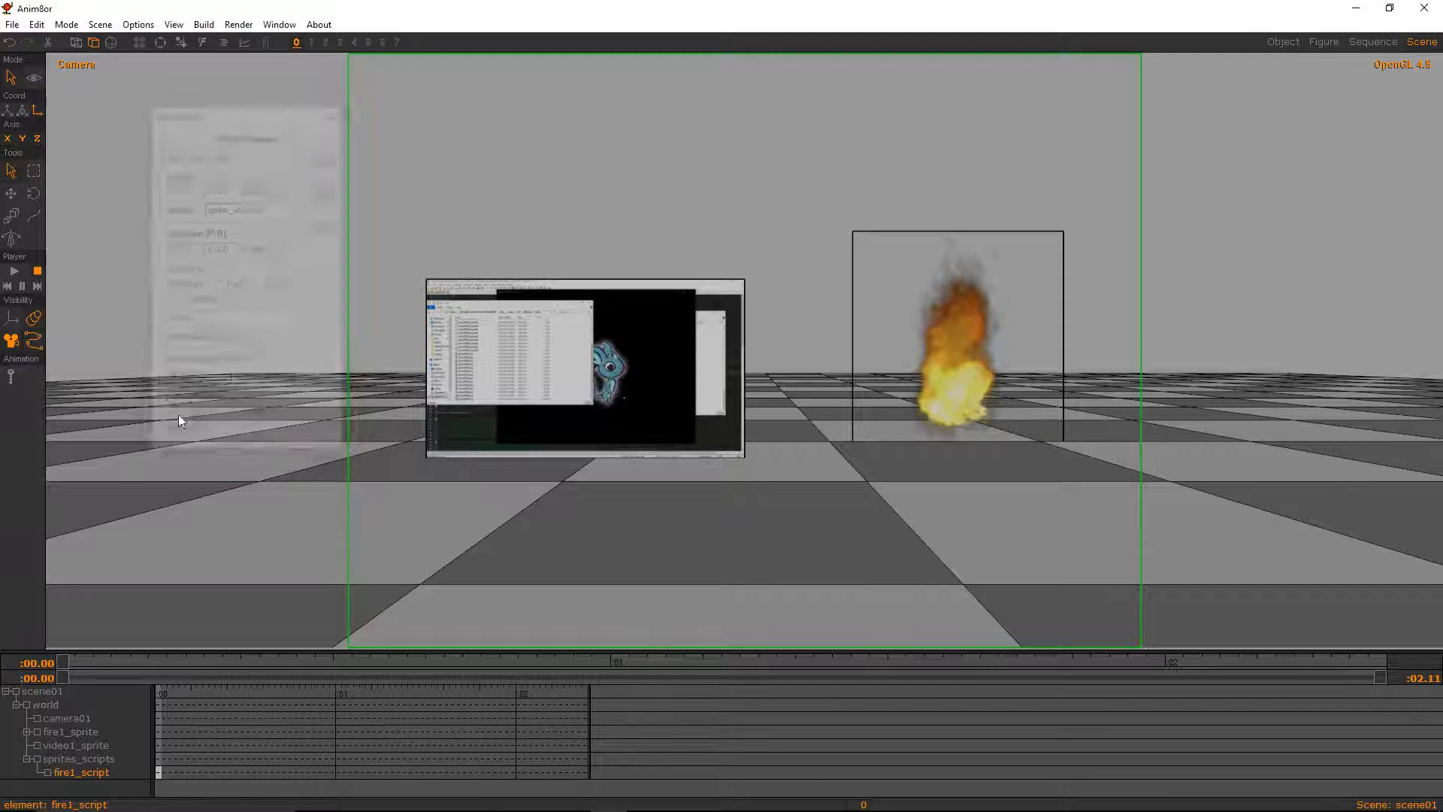
Add a float controller named fire1_scriptx to the sprites_scripts target
click(55, 759)
click(36, 25)
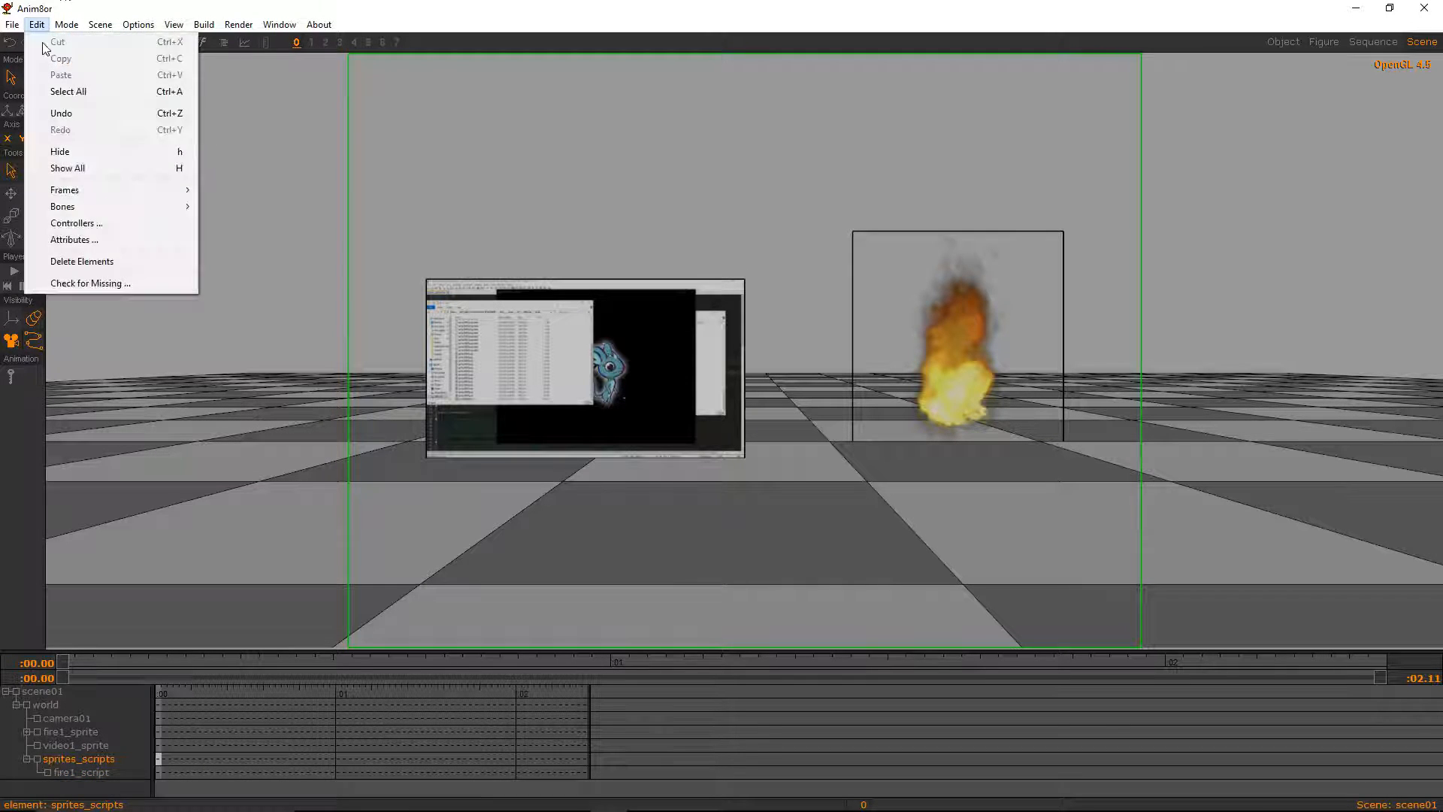
click(76, 223)
click(65, 192)
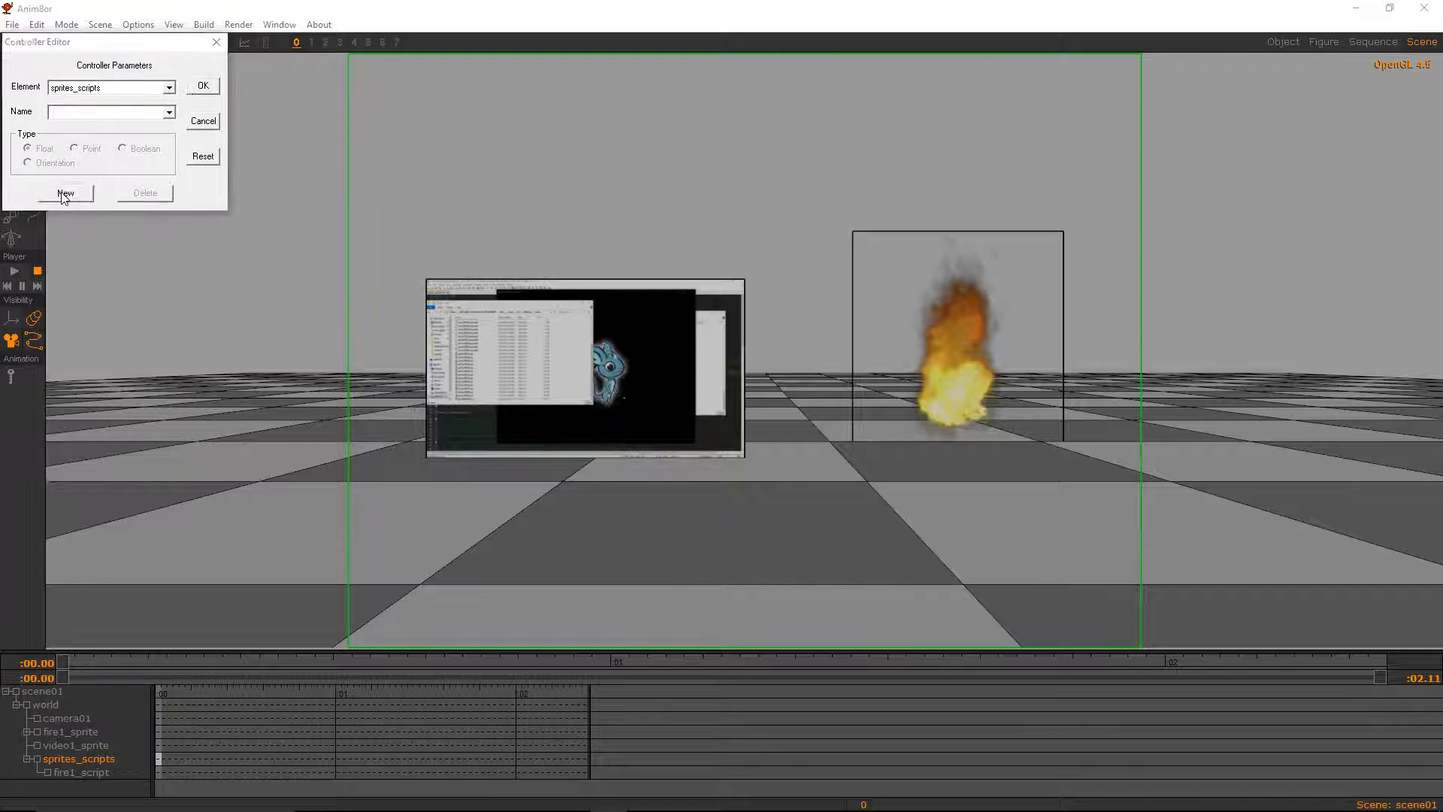
text(fir)
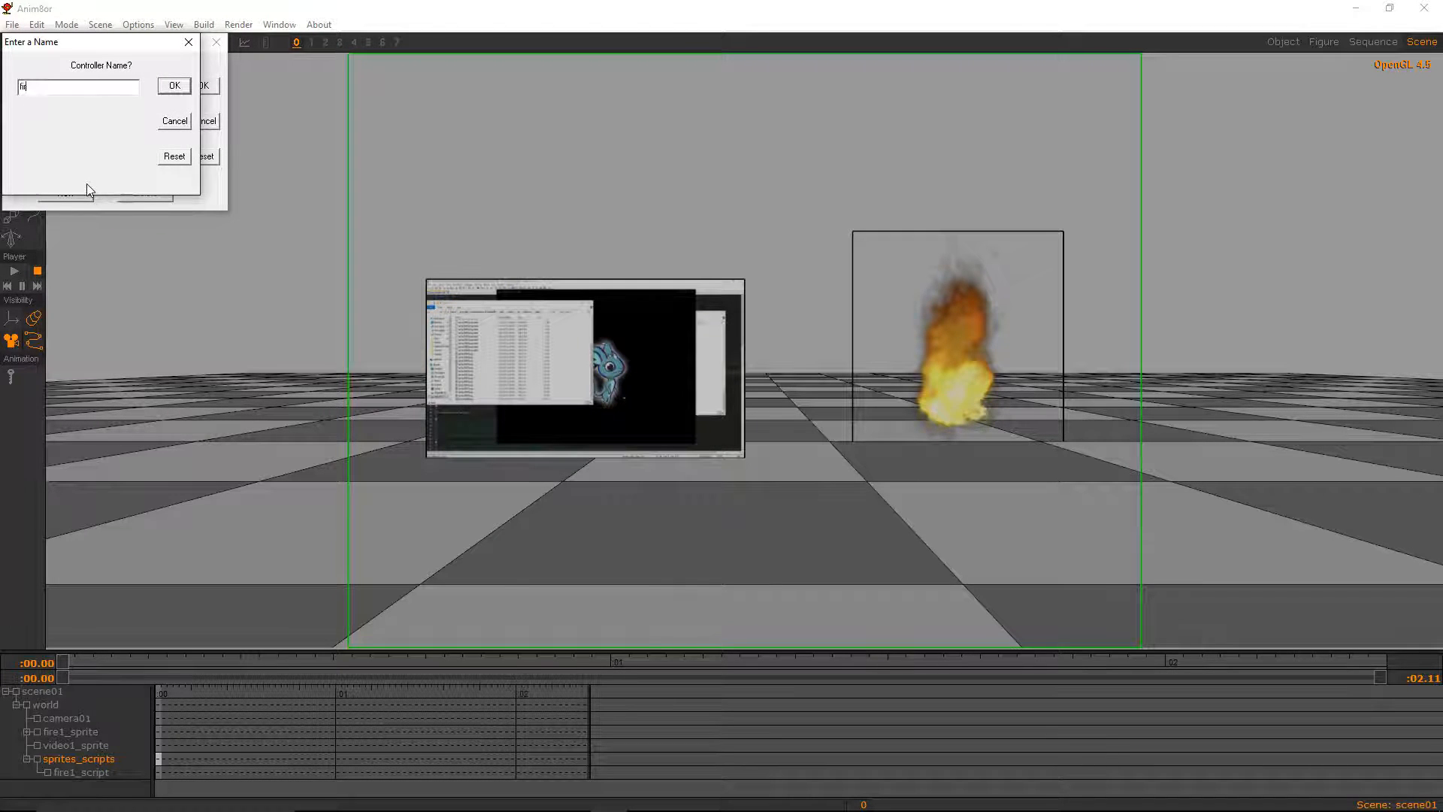
text(e1_scriptx)
key(Return)
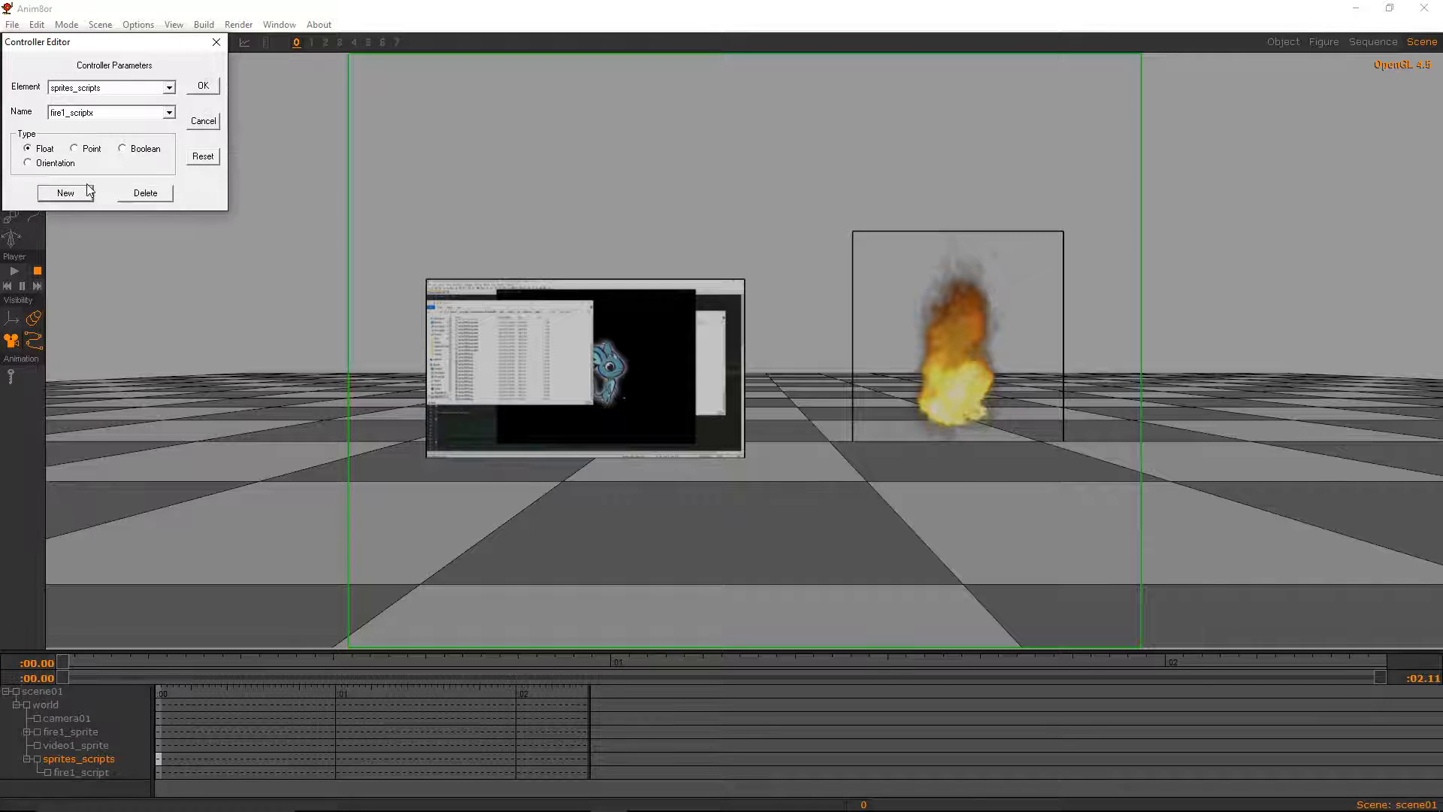
click(203, 85)
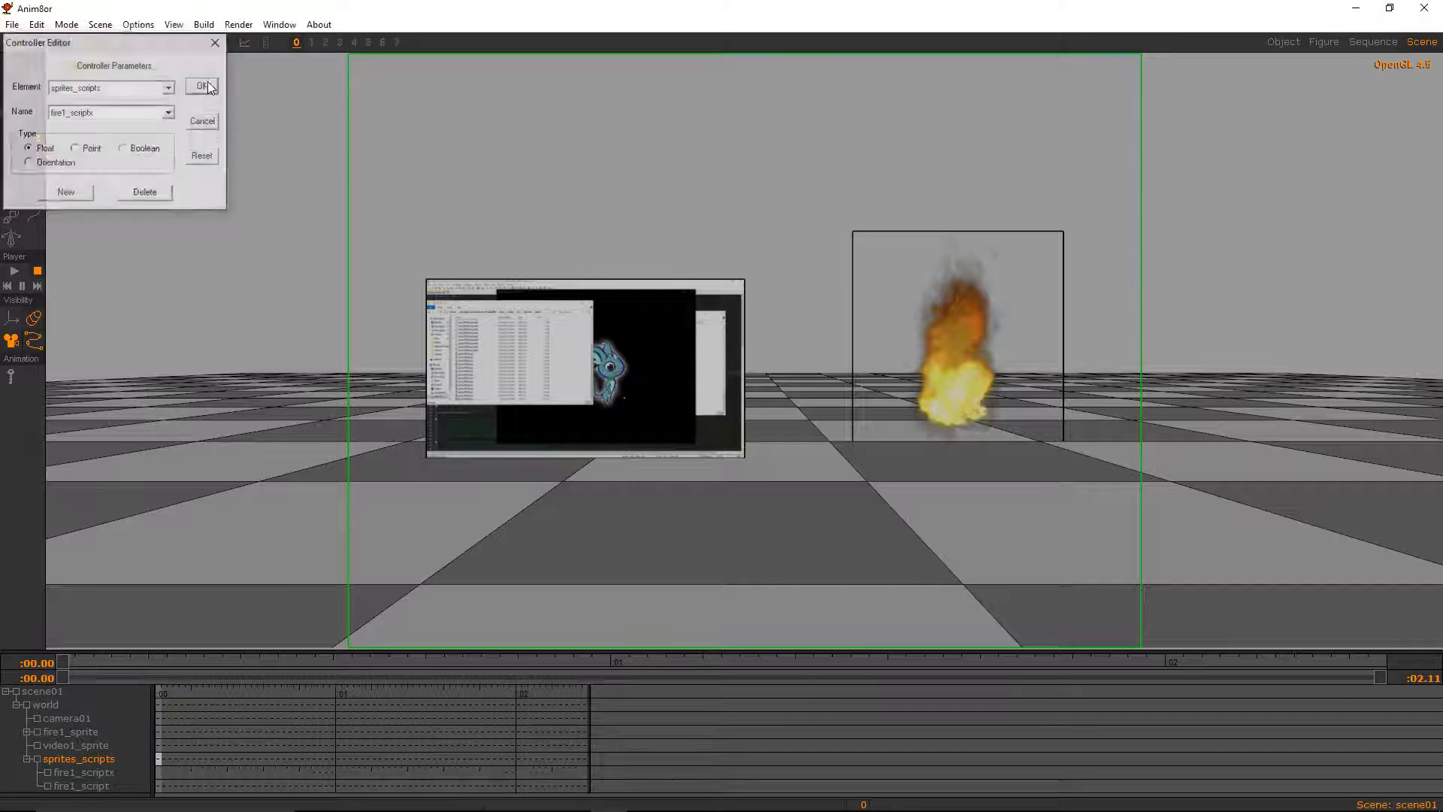
Compare the fire1_scriptx controller with the fire1_script target in the scene tree and view the target's parameters
click(97, 784)
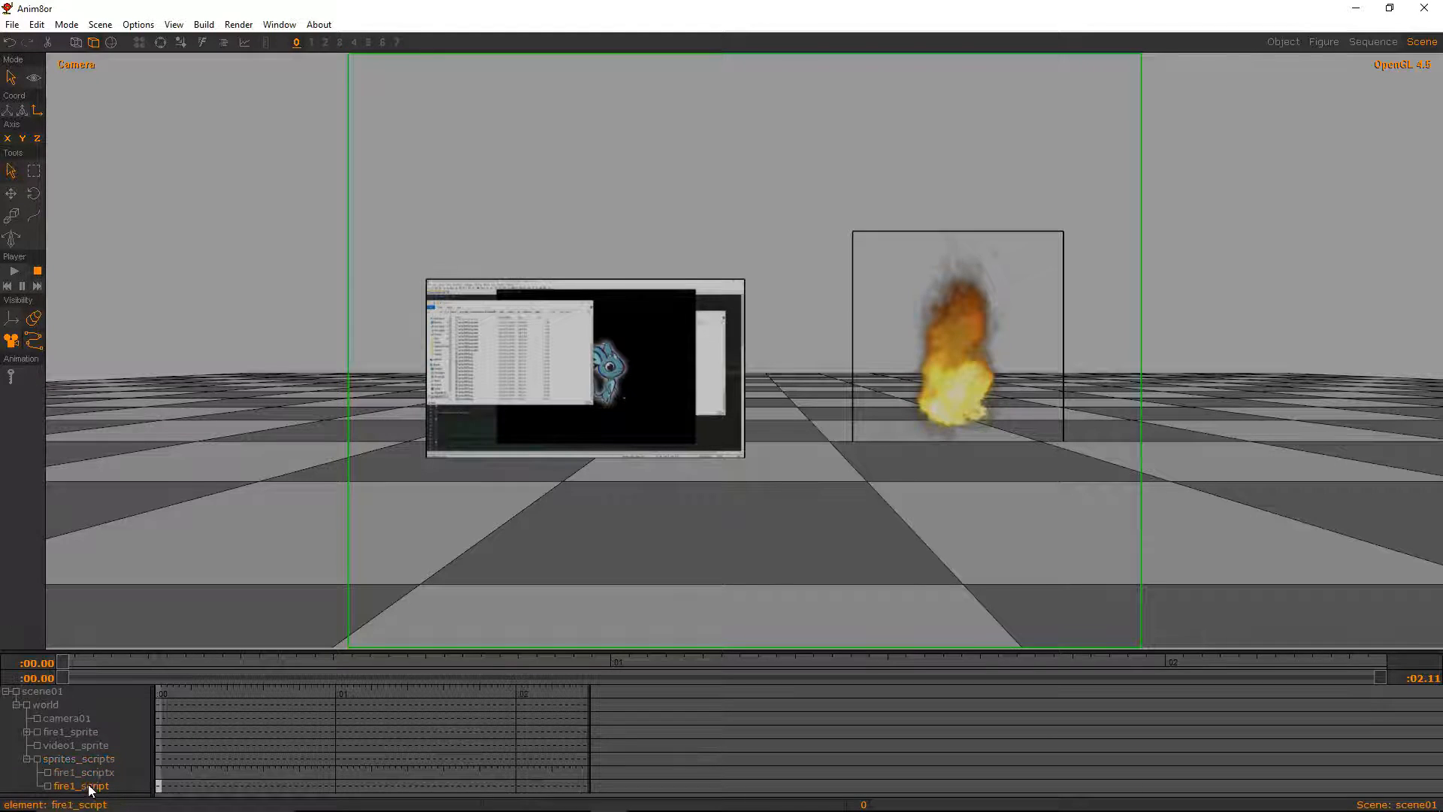
click(91, 777)
click(90, 785)
click(92, 774)
double_click(92, 786)
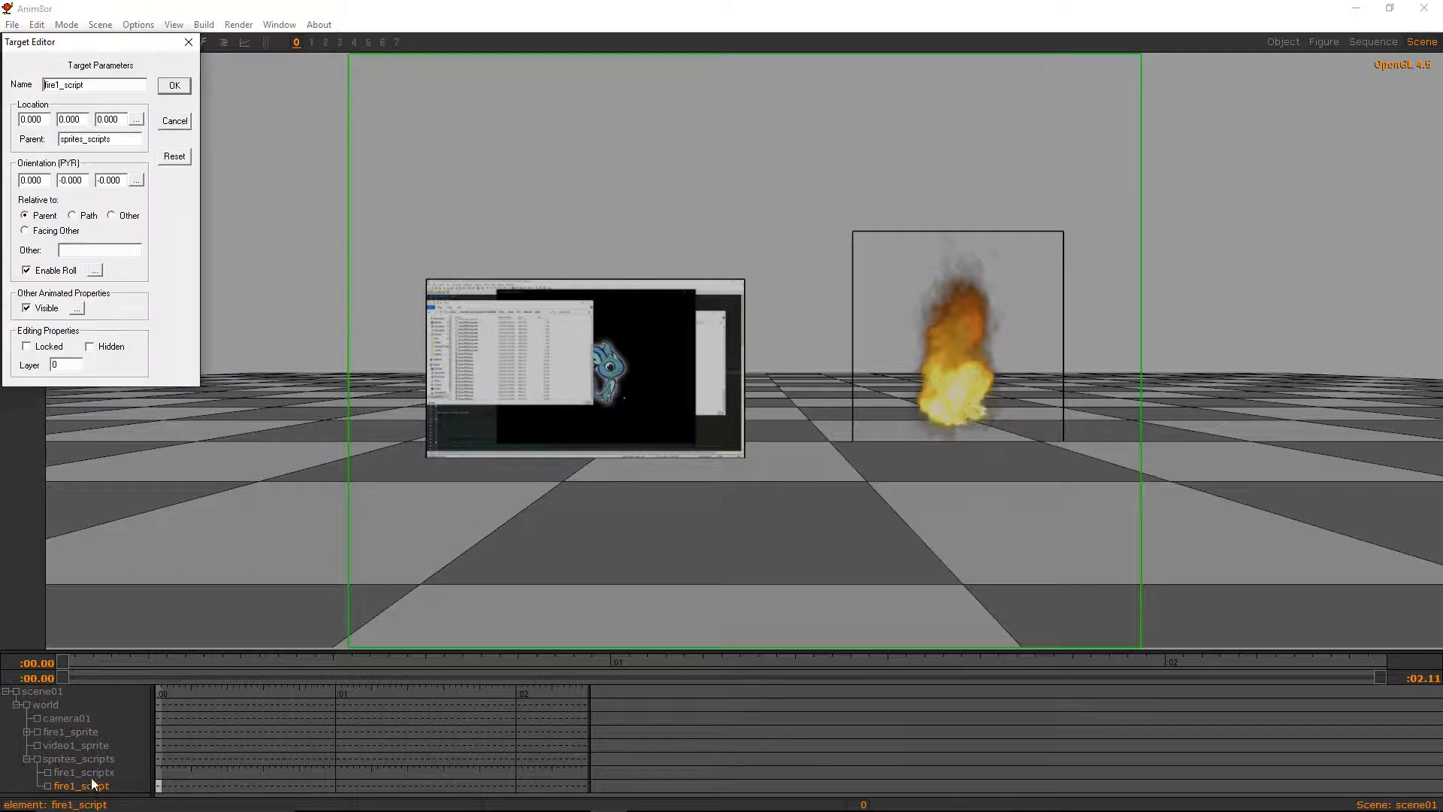
click(174, 121)
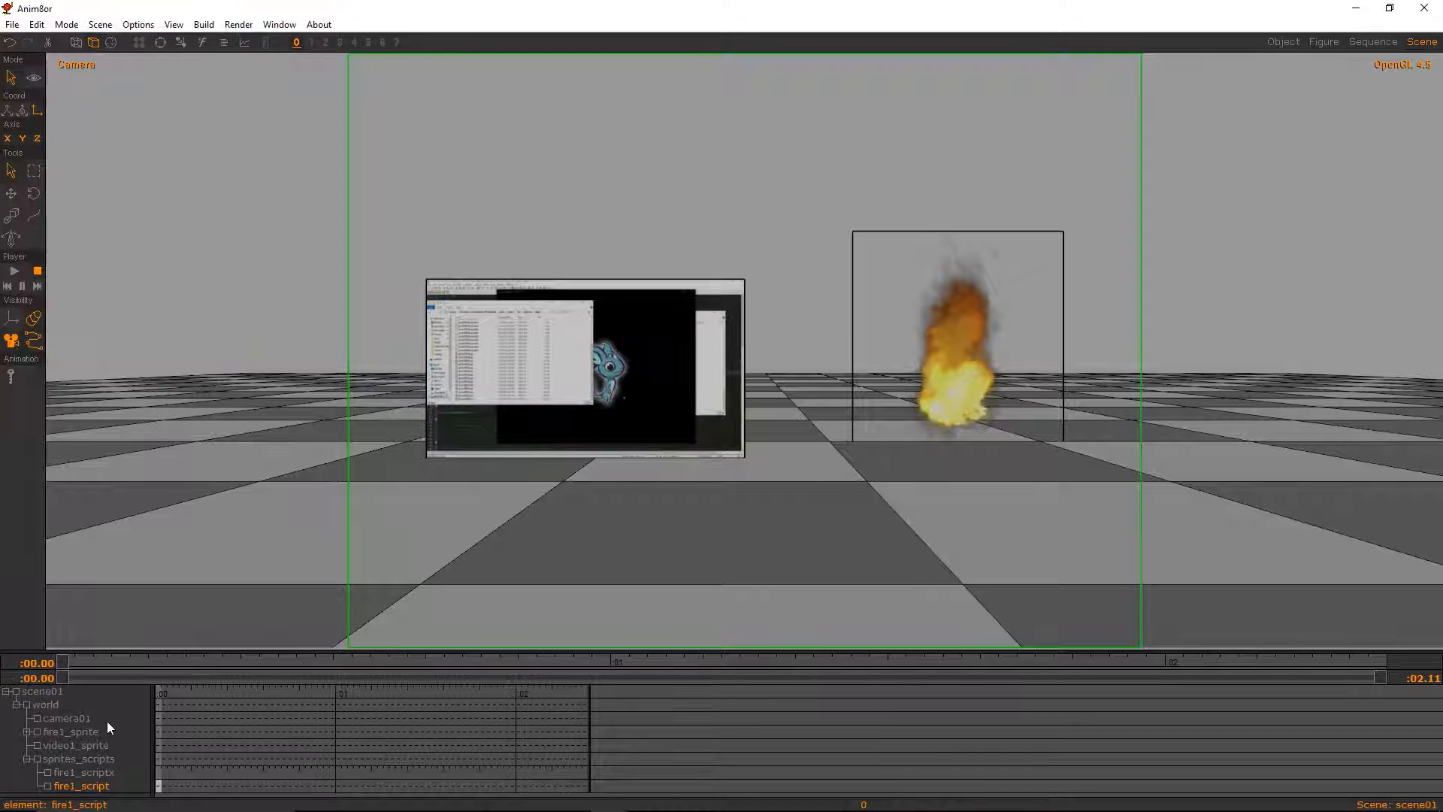
Turn on the expression for the fire1_scriptx controller and replace its default script with the copied script
double_click(89, 773)
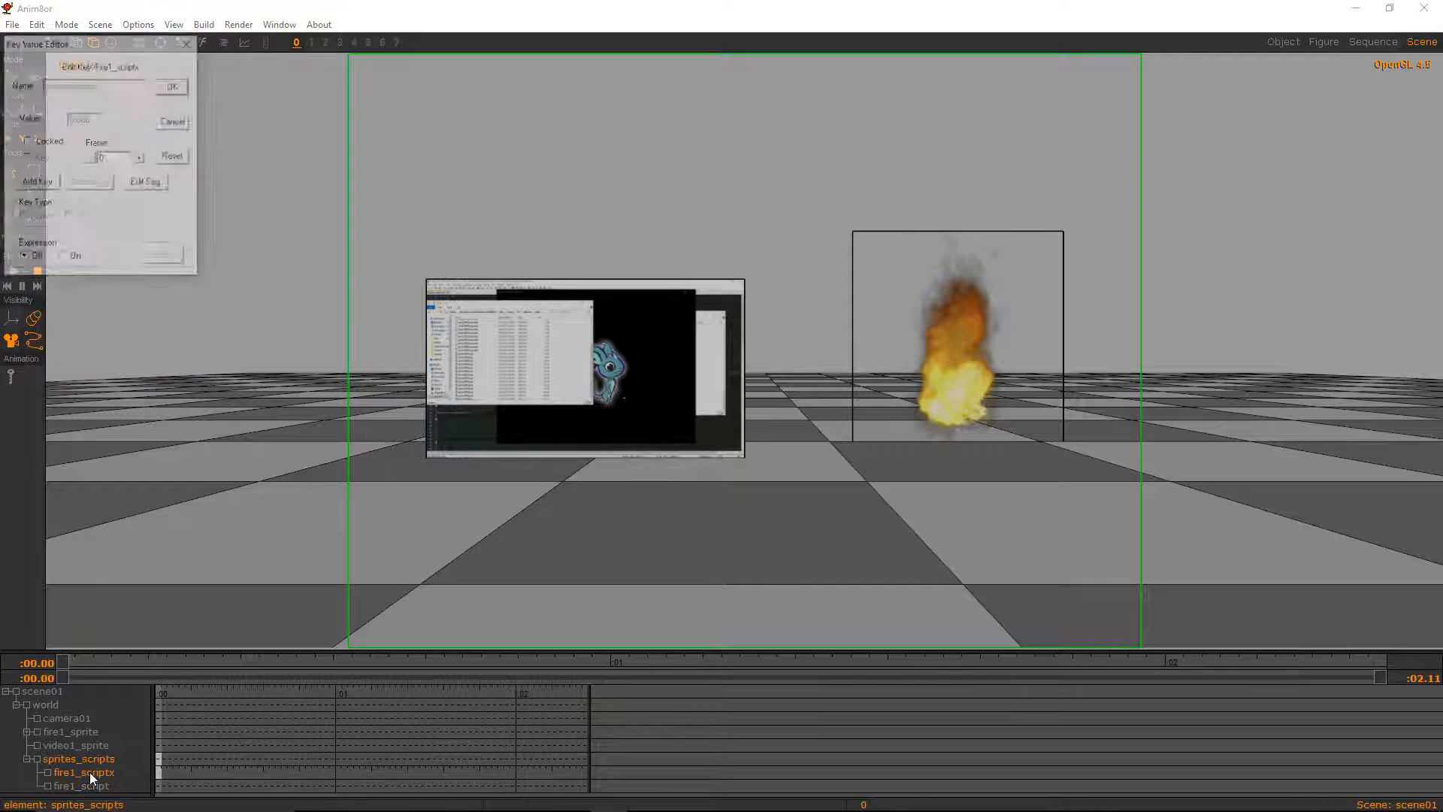
click(61, 258)
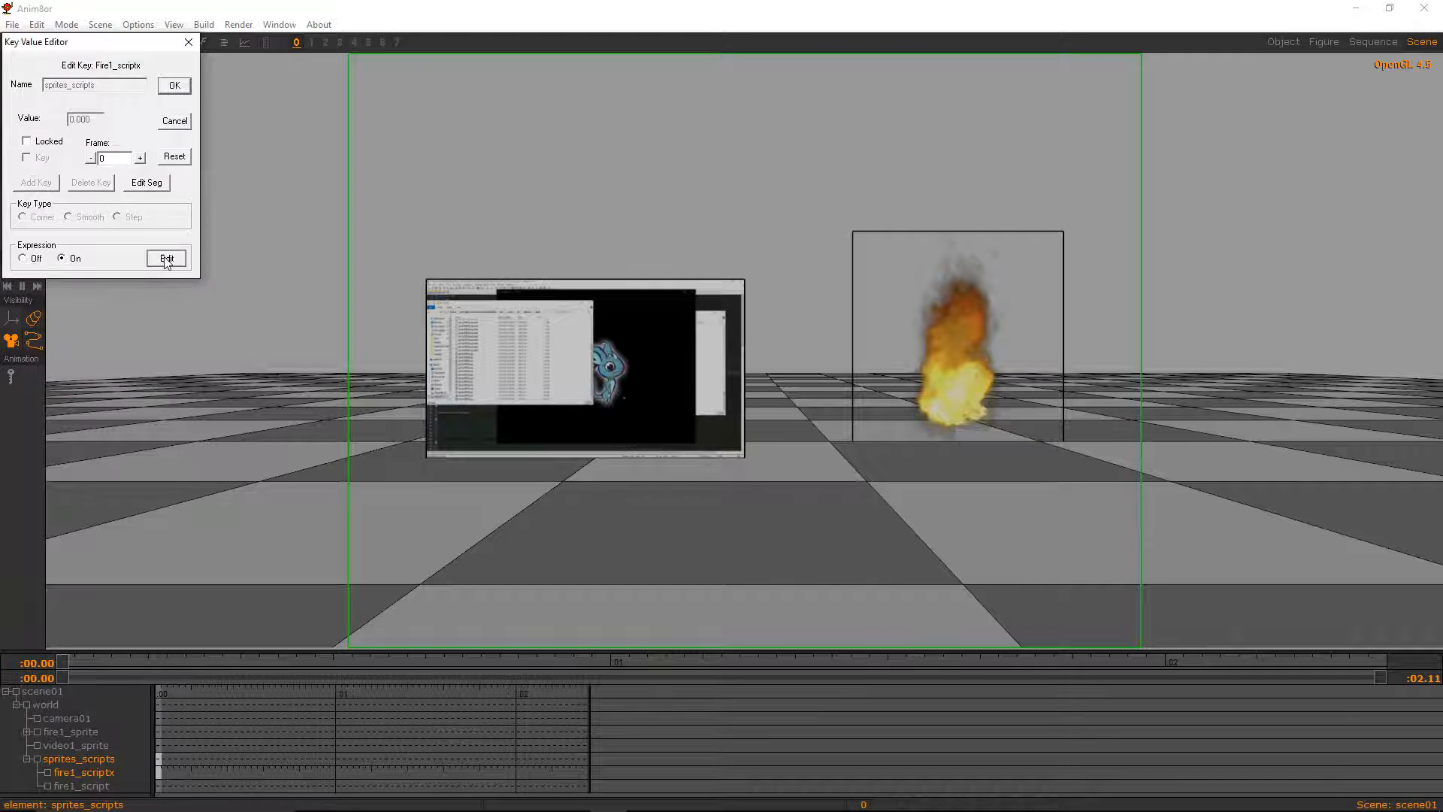
click(167, 259)
key(ctrl+a)
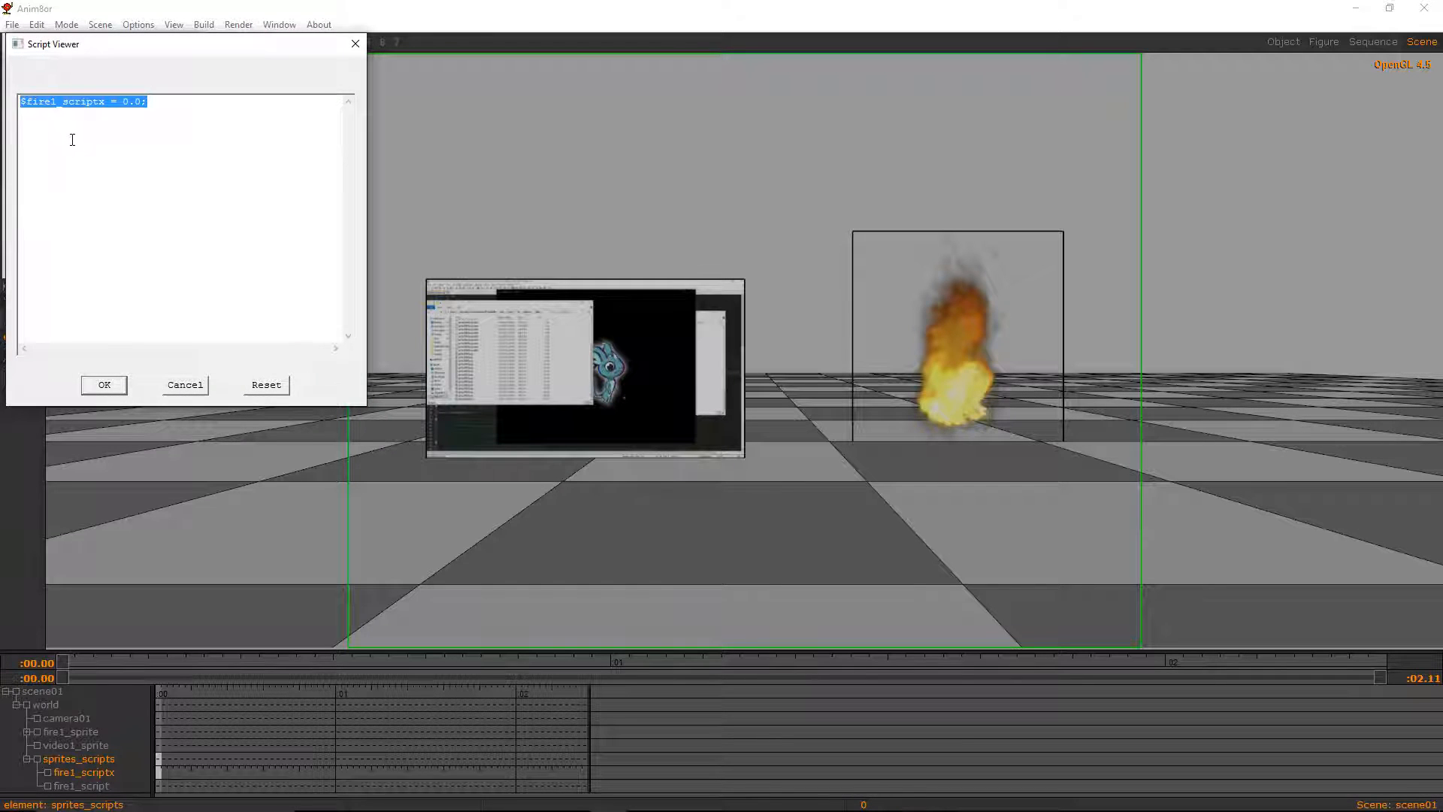
key(ctrl+v)
click(105, 384)
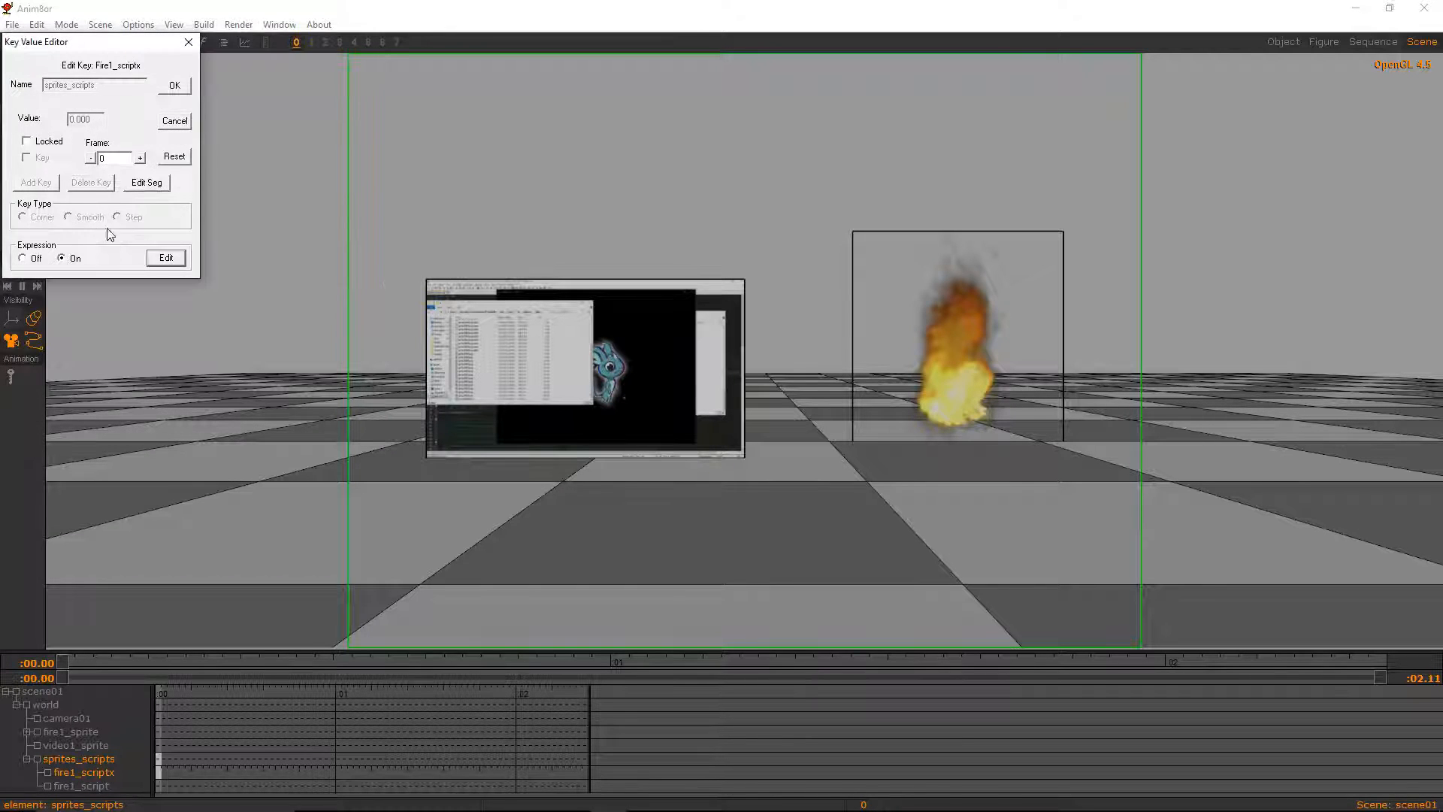
click(174, 85)
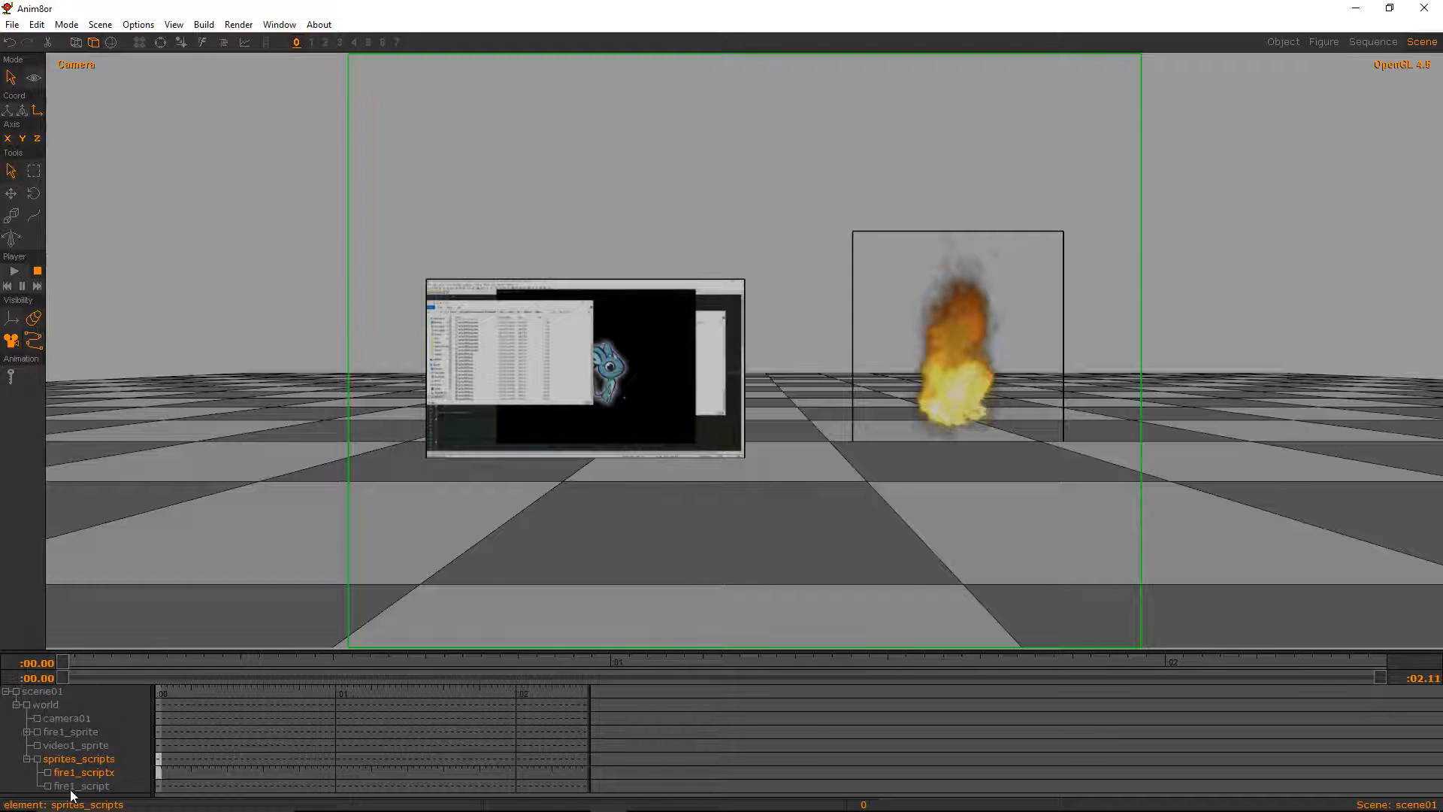
Examine the roll, visibility and location key settings of the fire1_script target without changing them
double_click(89, 788)
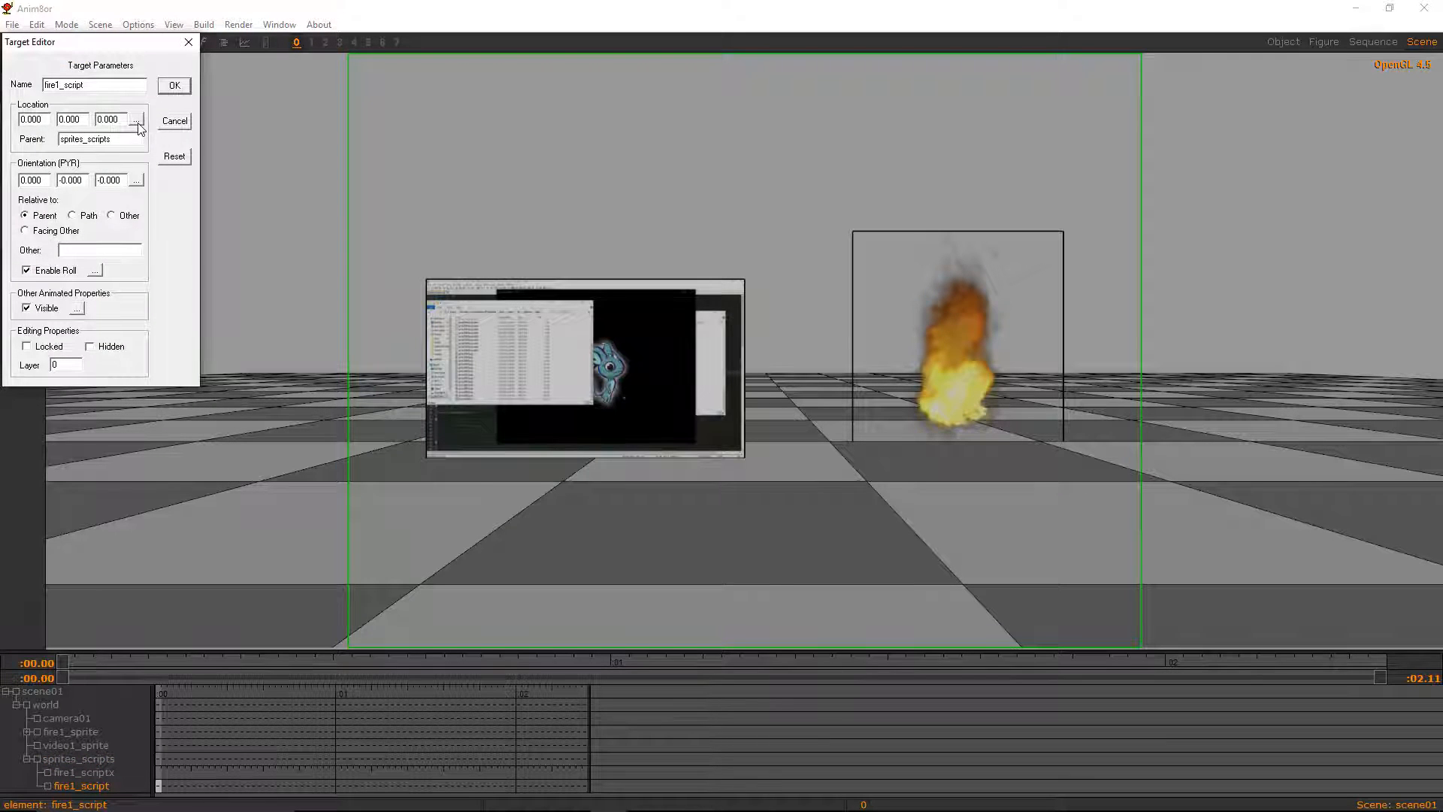
click(96, 271)
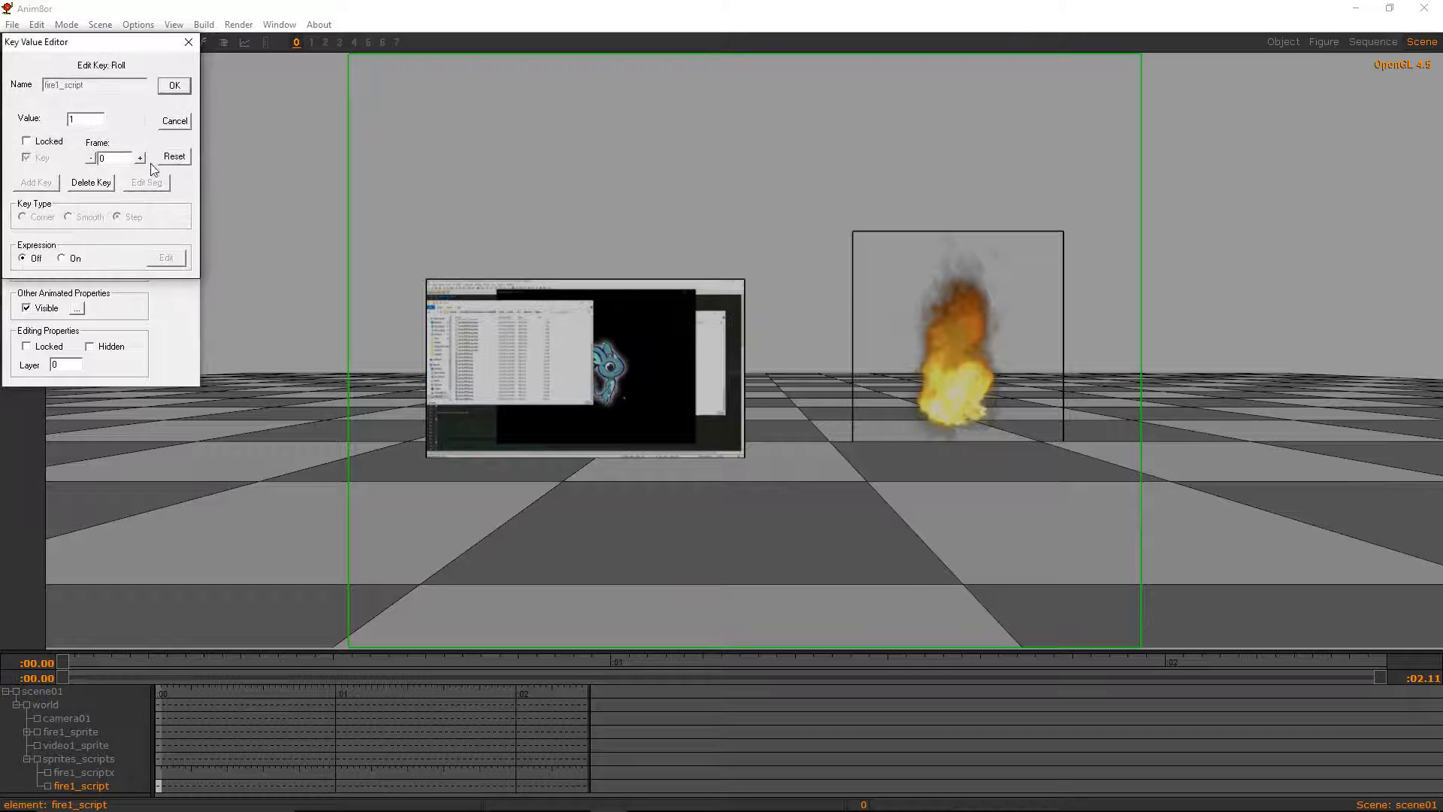
click(174, 120)
click(76, 308)
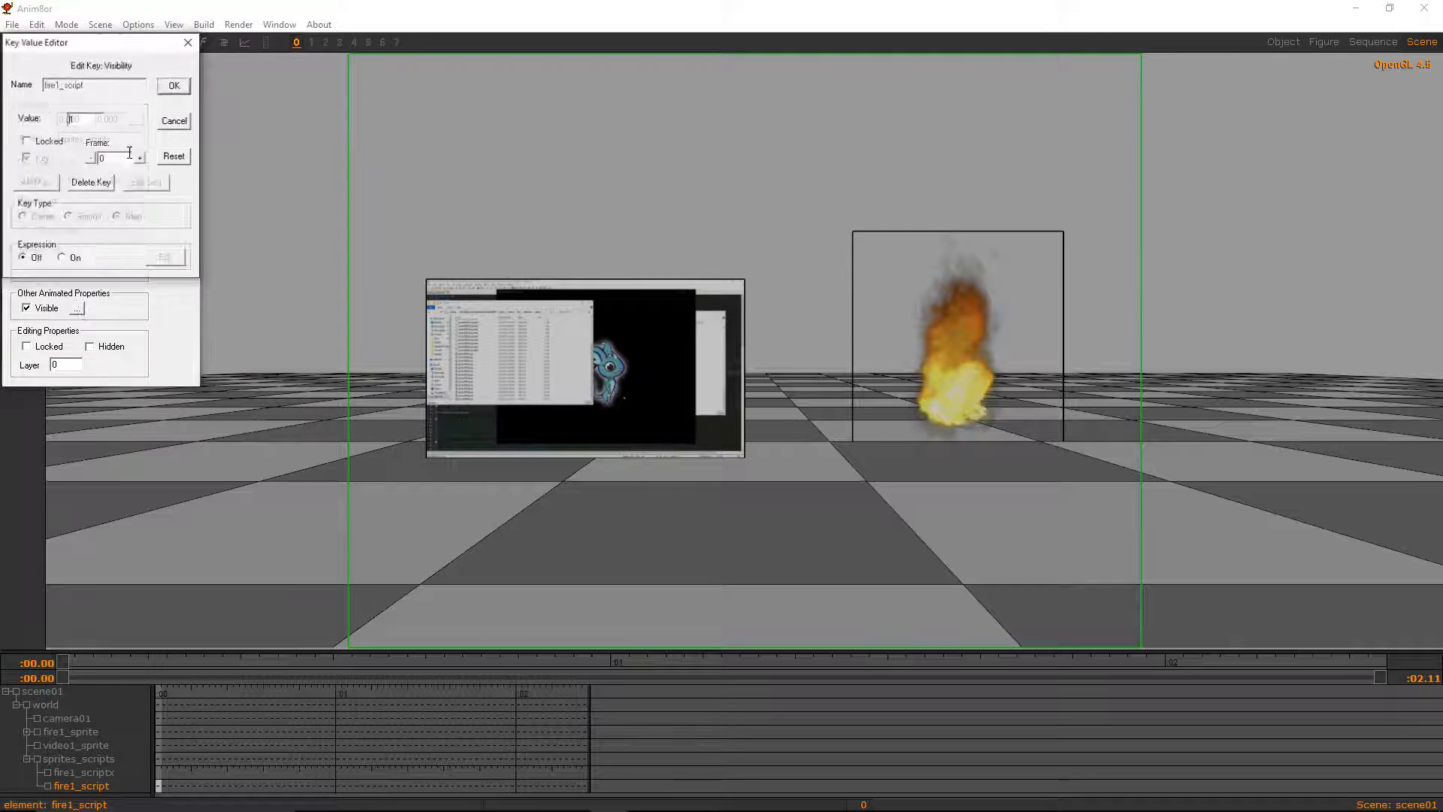
click(175, 120)
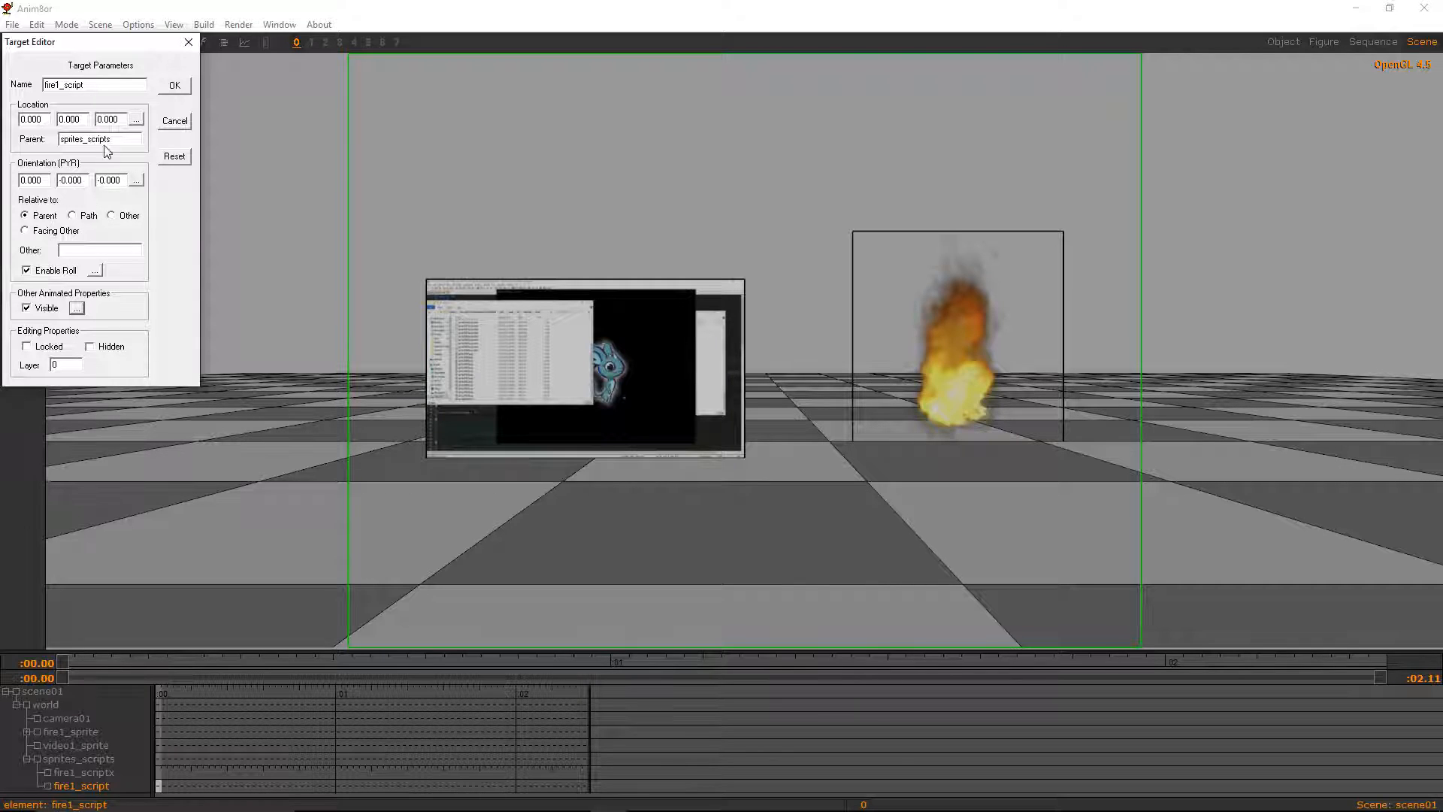
click(137, 119)
click(175, 120)
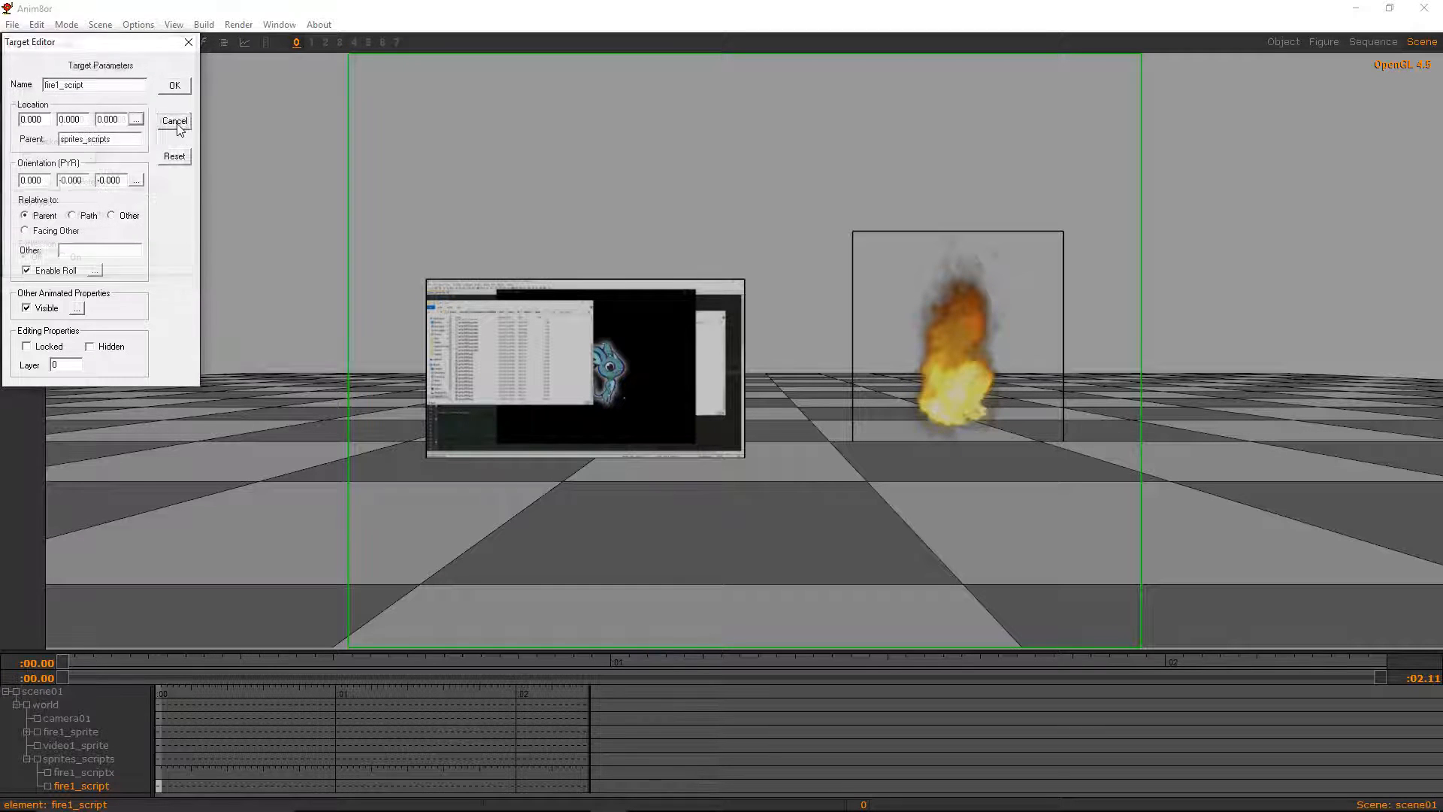
click(180, 122)
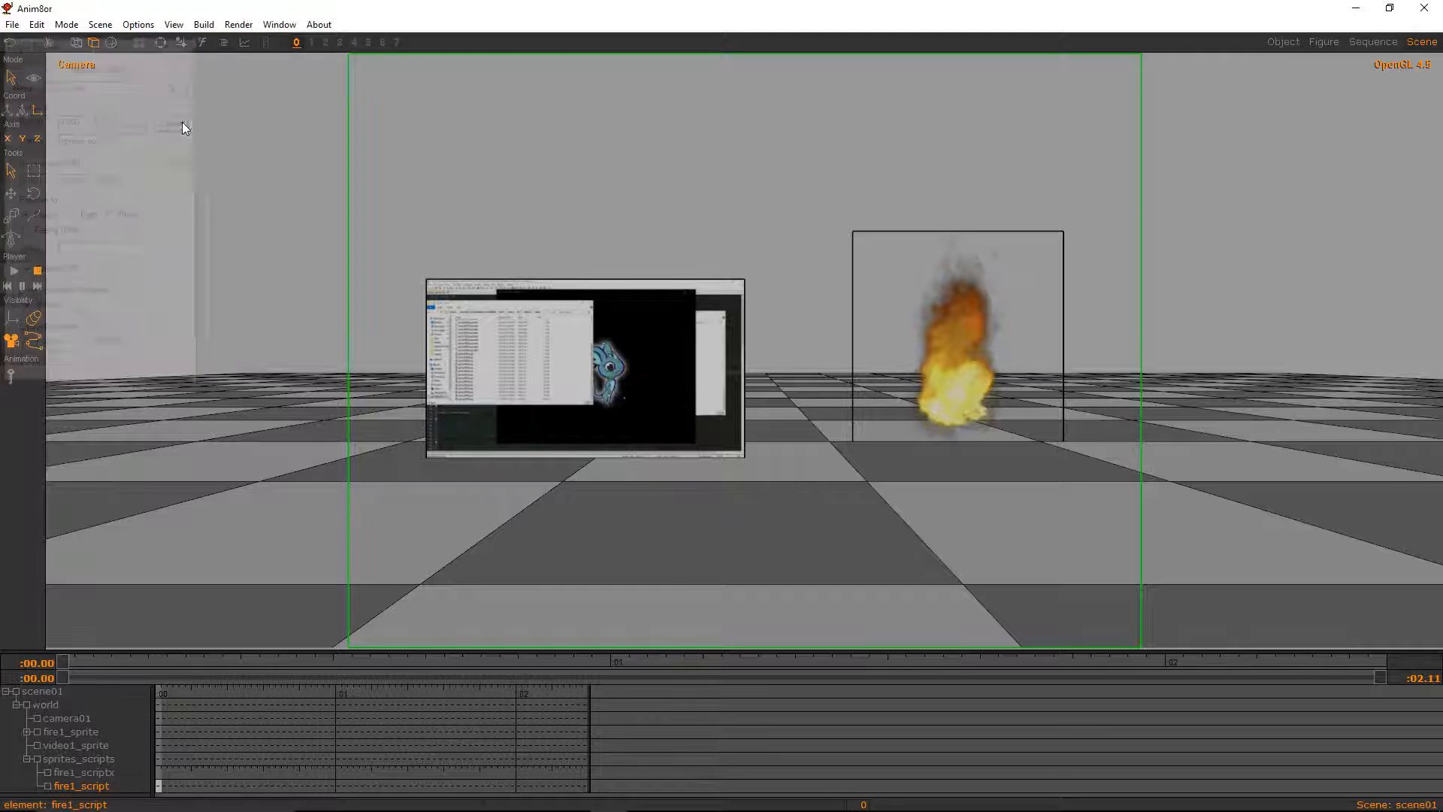
Delete the fire1_scriptx controller from the sprites_scripts target
click(80, 772)
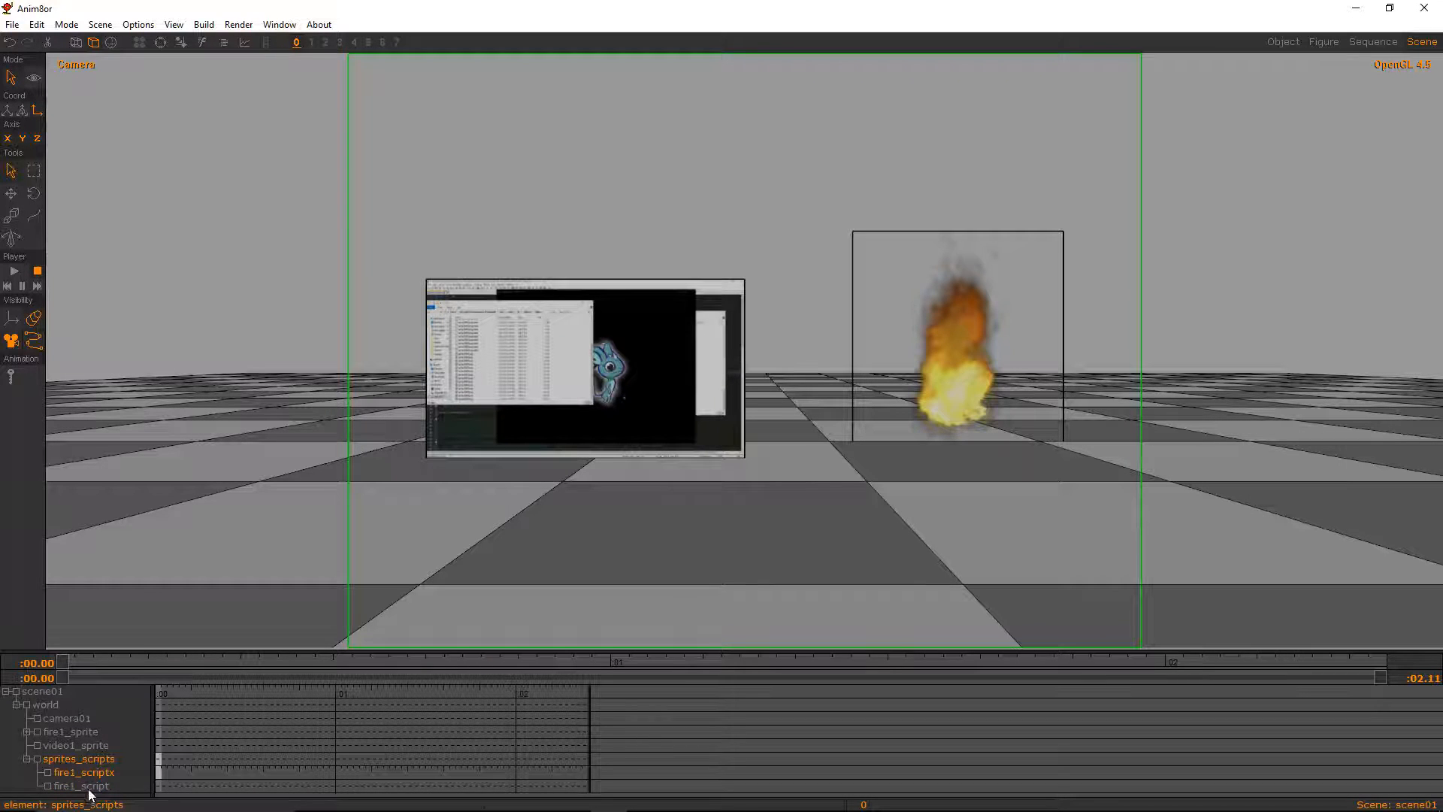
click(36, 24)
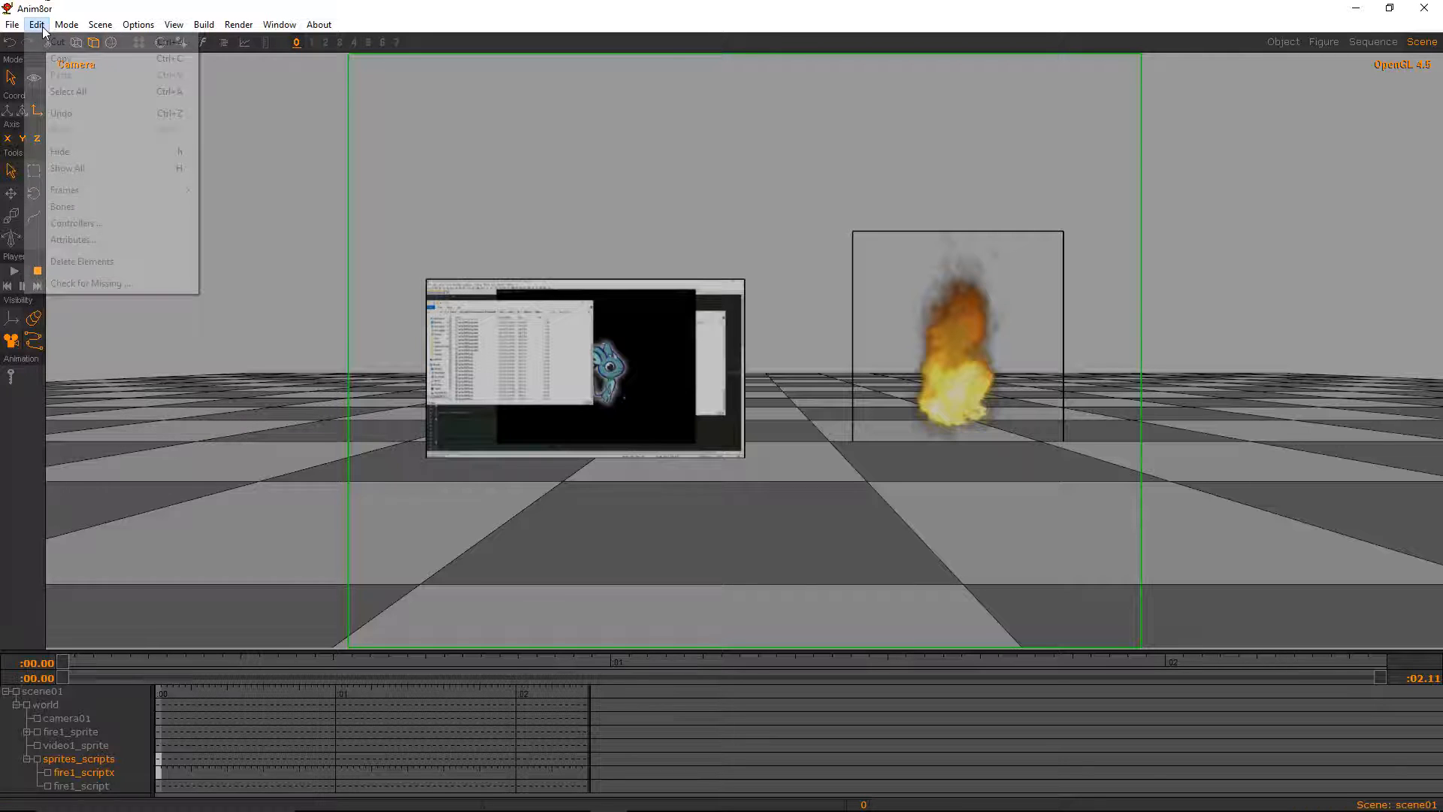
click(73, 223)
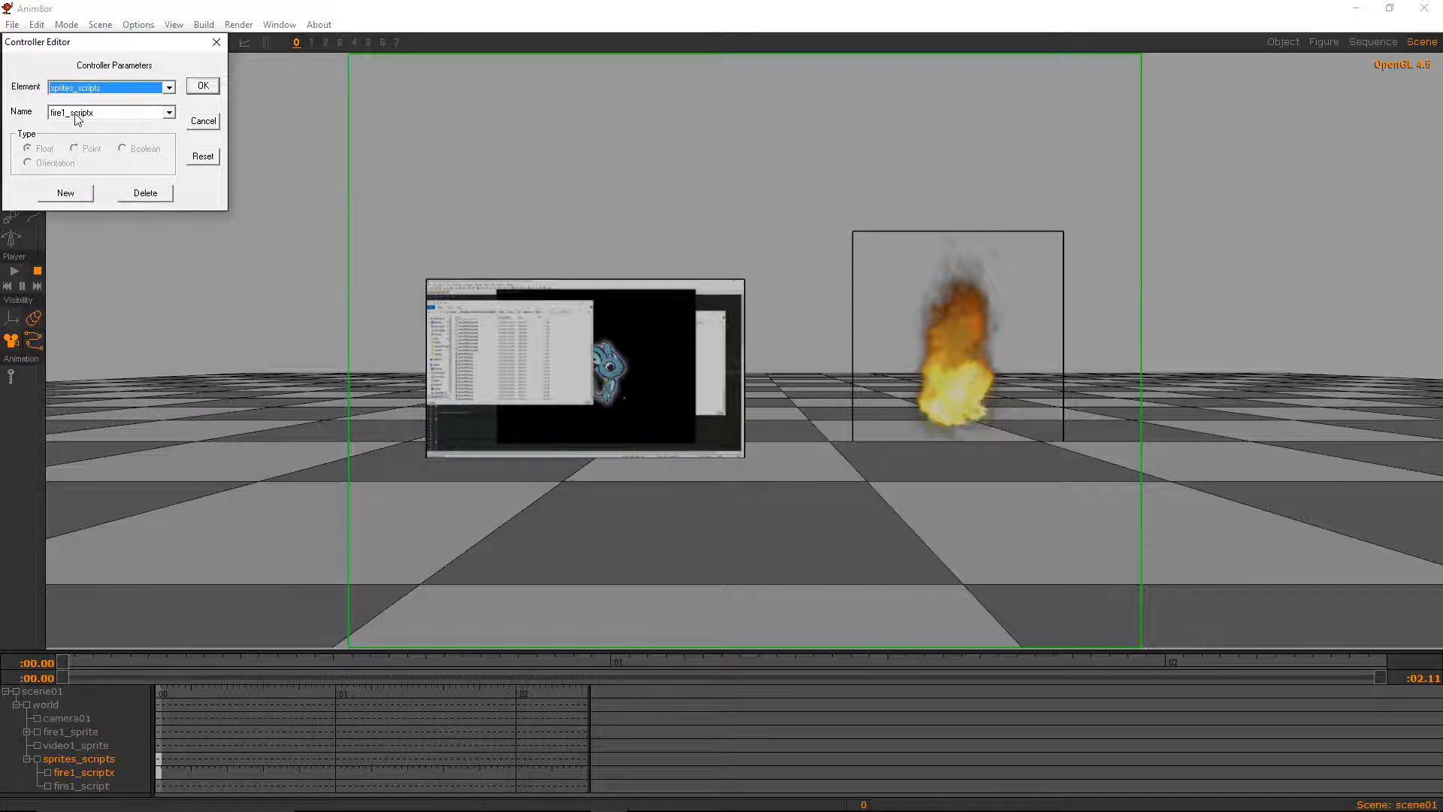
click(130, 114)
click(142, 195)
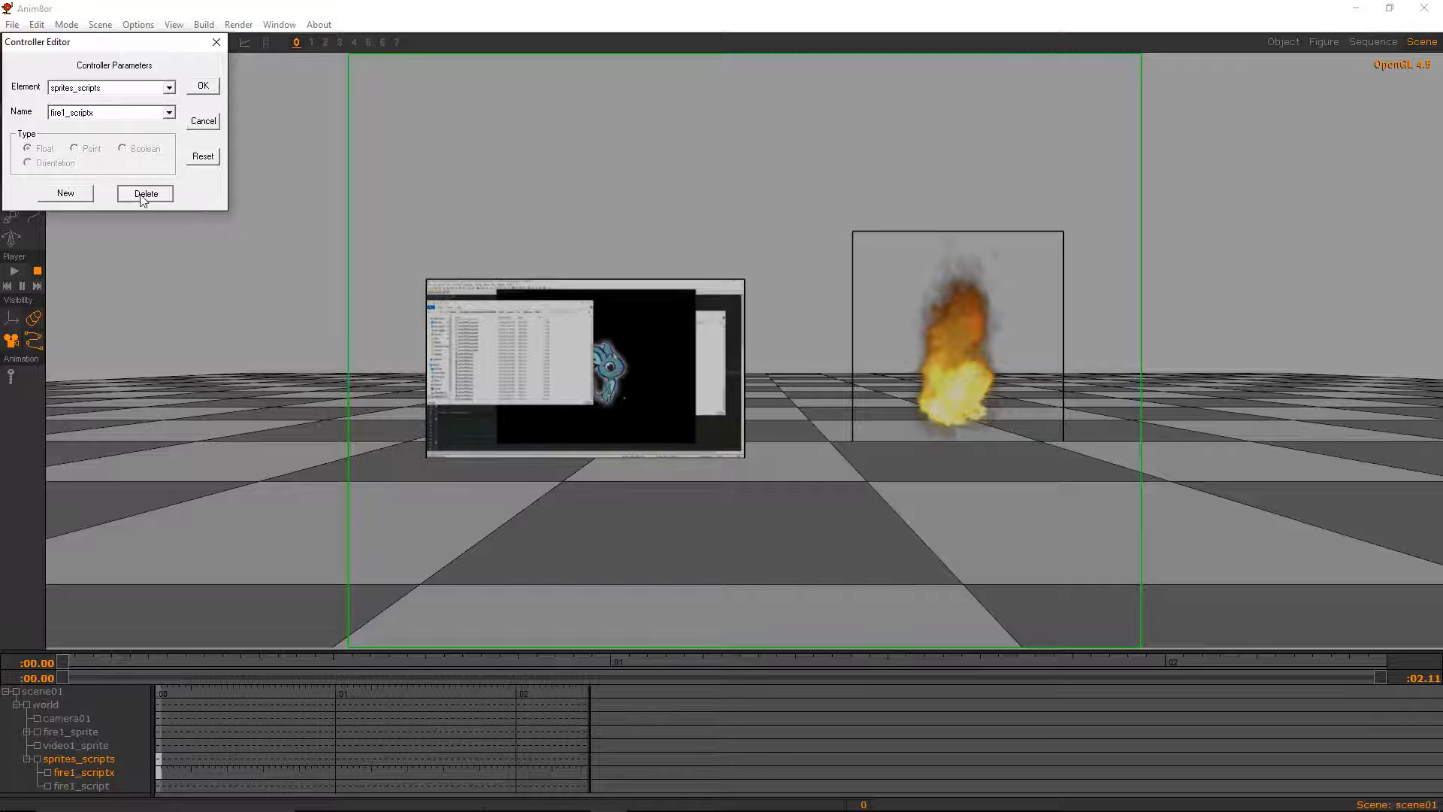
click(685, 469)
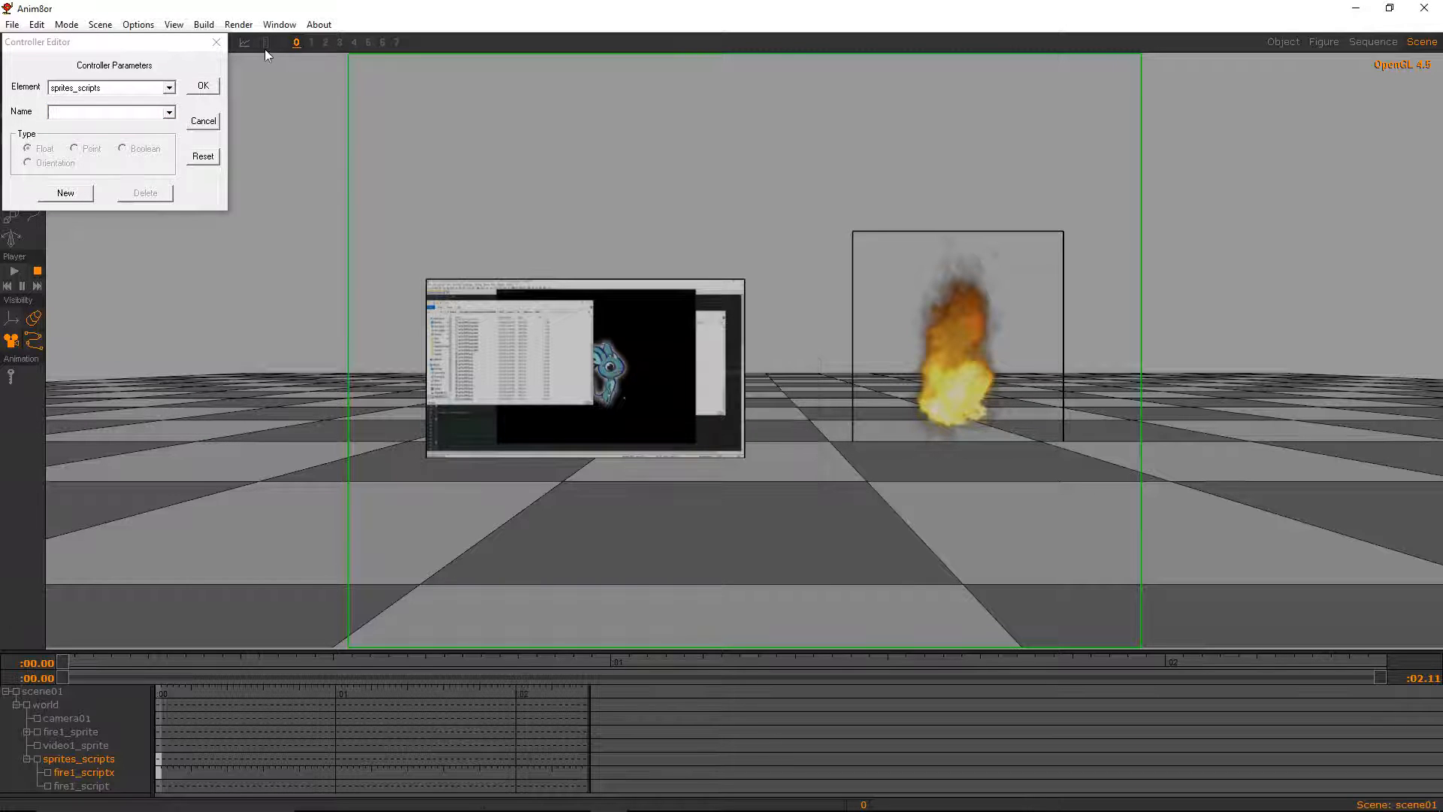
click(202, 86)
Turn on the location expression for the fire1_script target, open its script and select the default position line
click(85, 776)
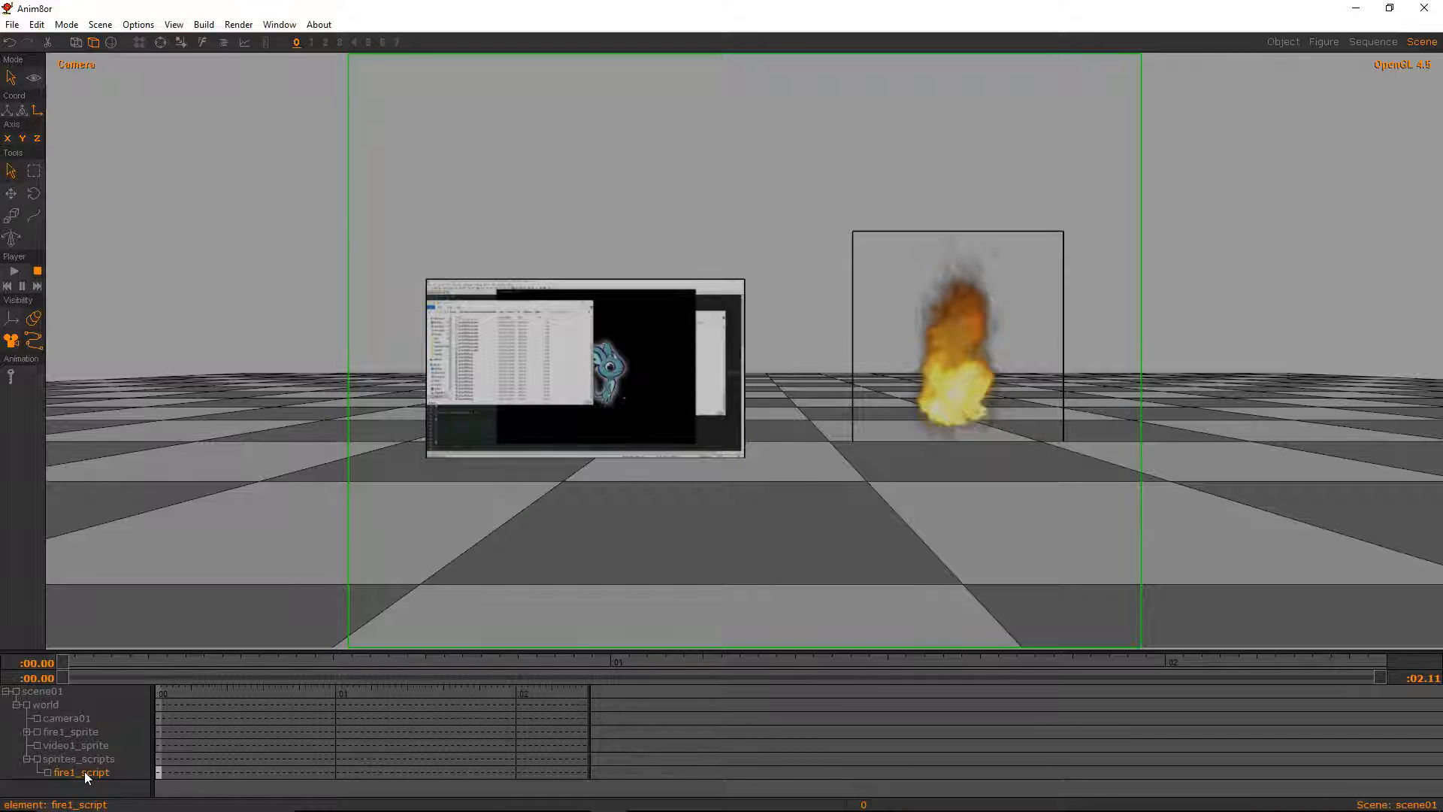
double_click(84, 772)
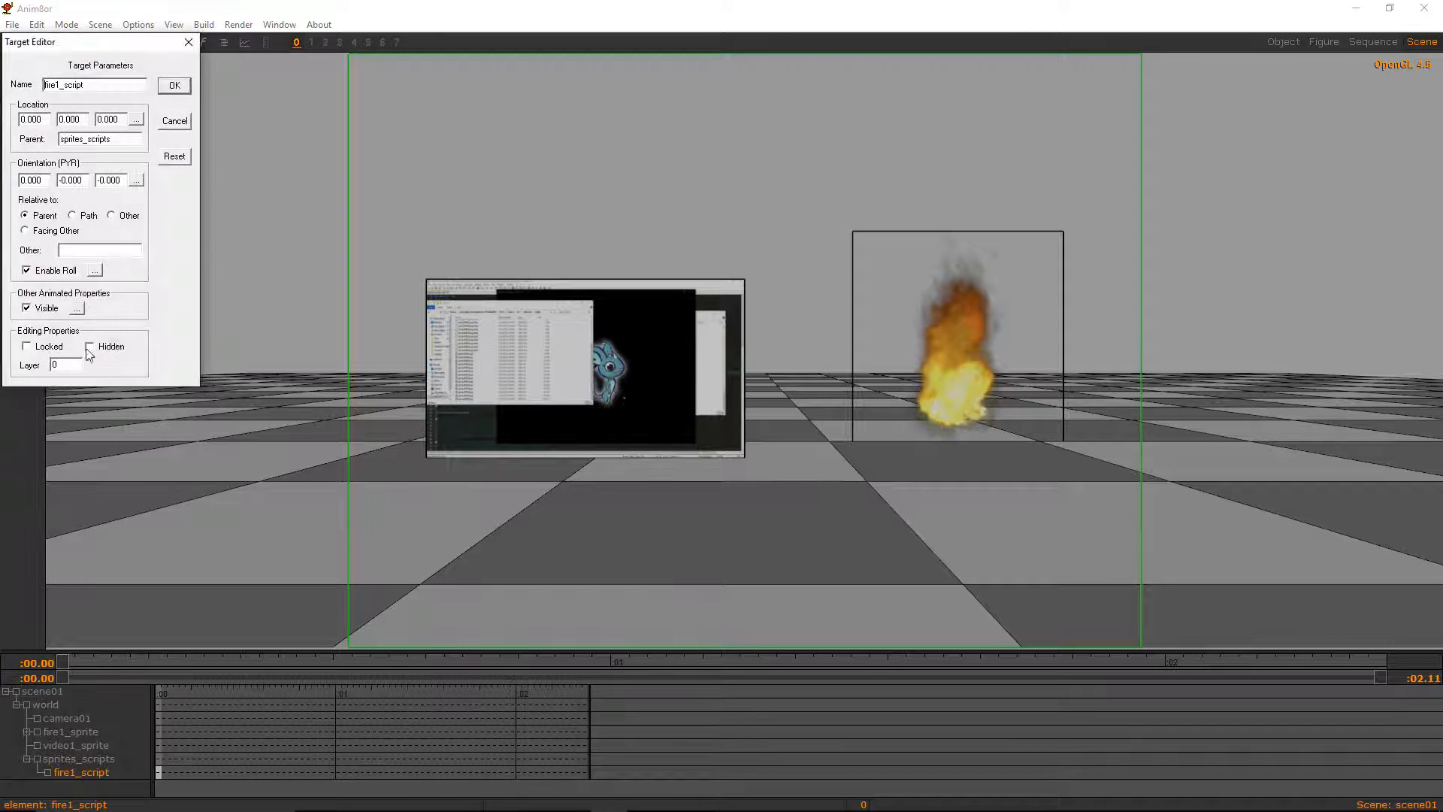
click(137, 119)
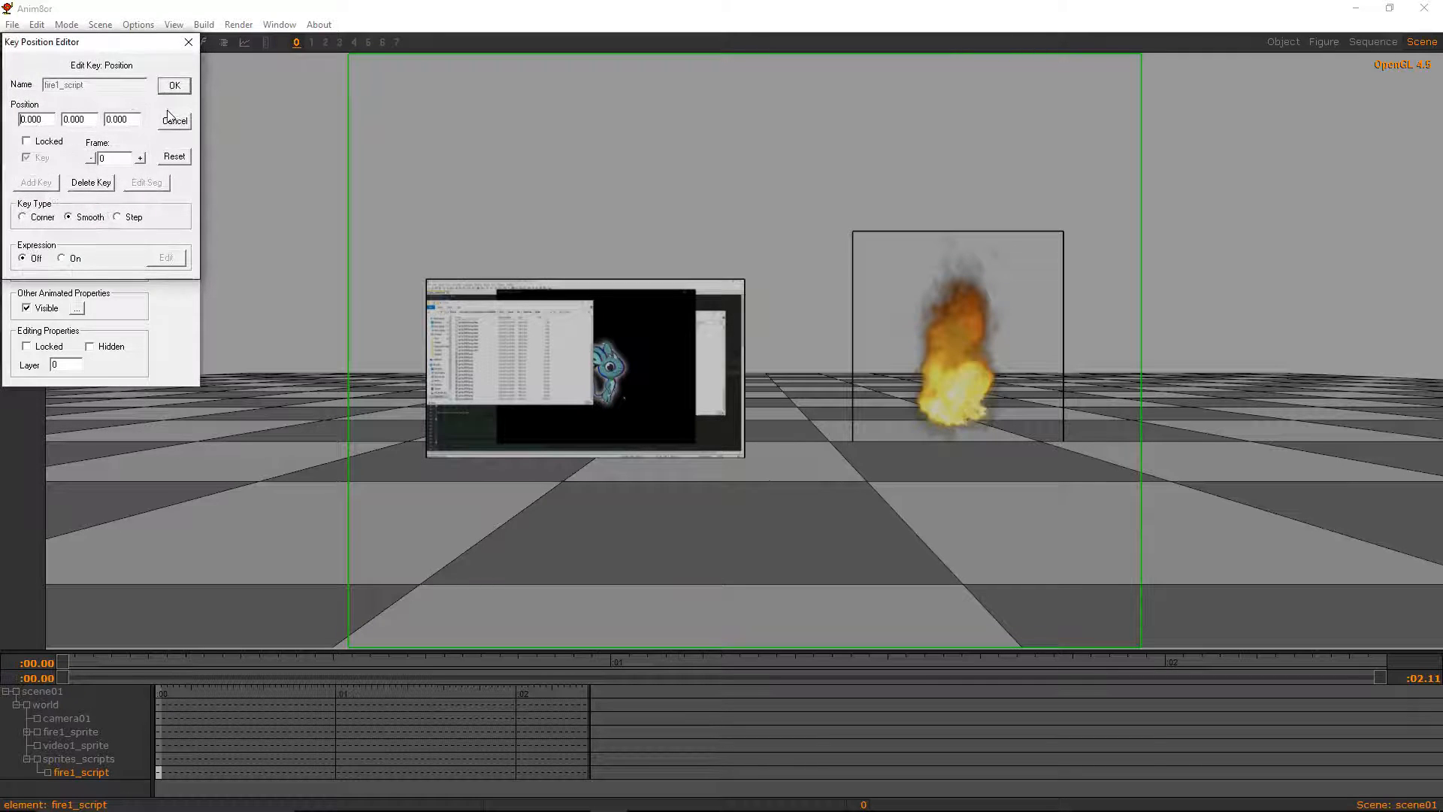
click(169, 118)
click(137, 119)
click(61, 259)
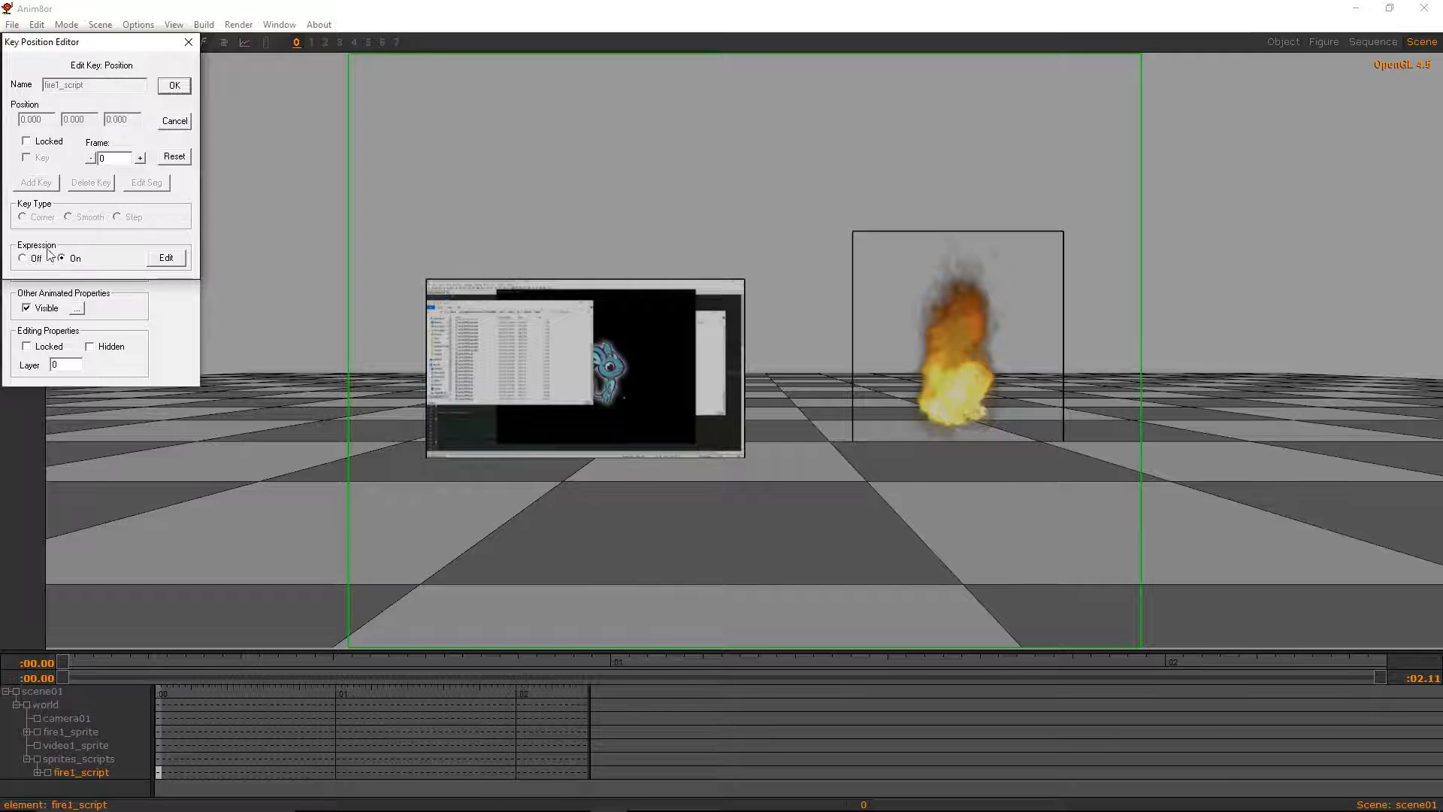
click(161, 265)
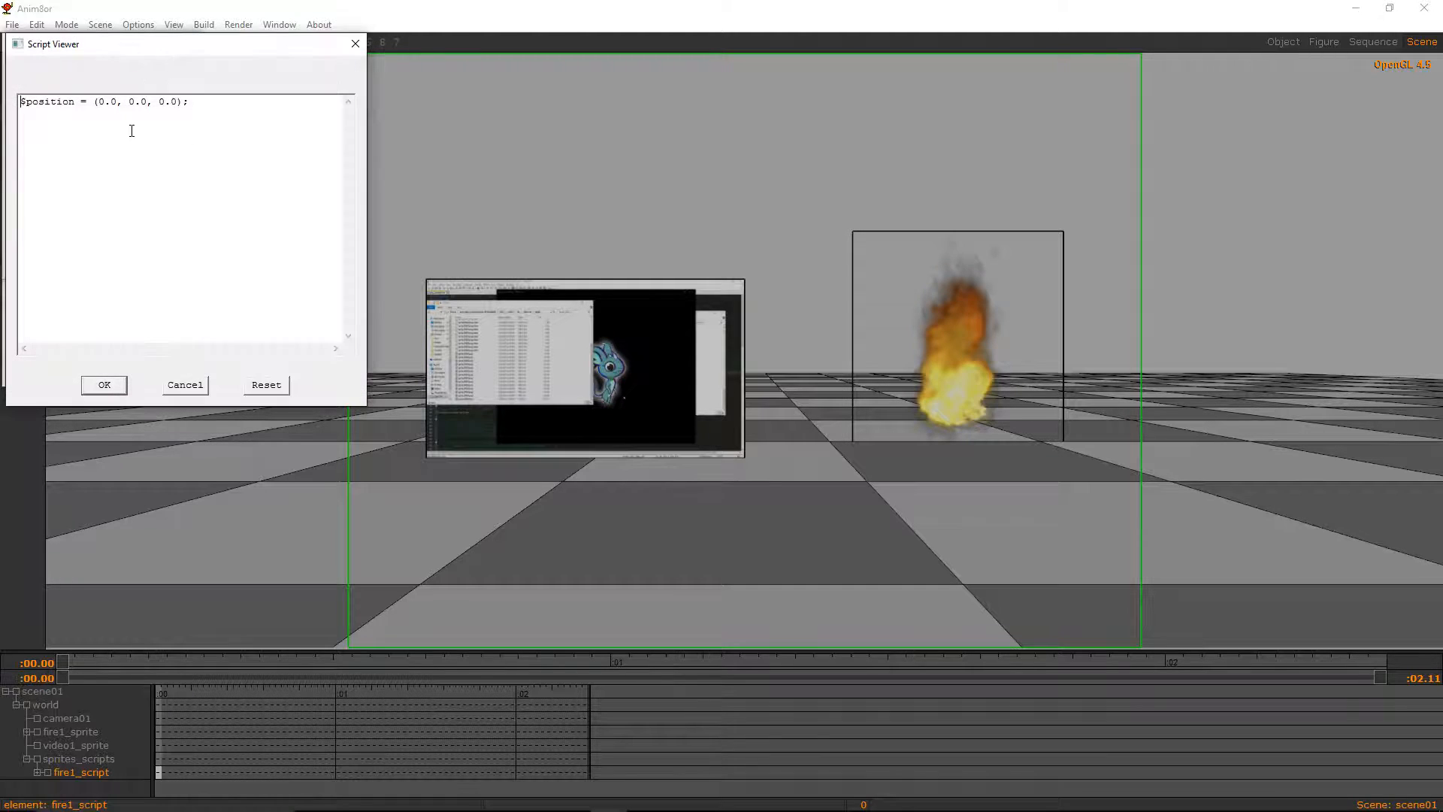
drag(263, 124, 18, 98)
drag(100, 46, 399, 82)
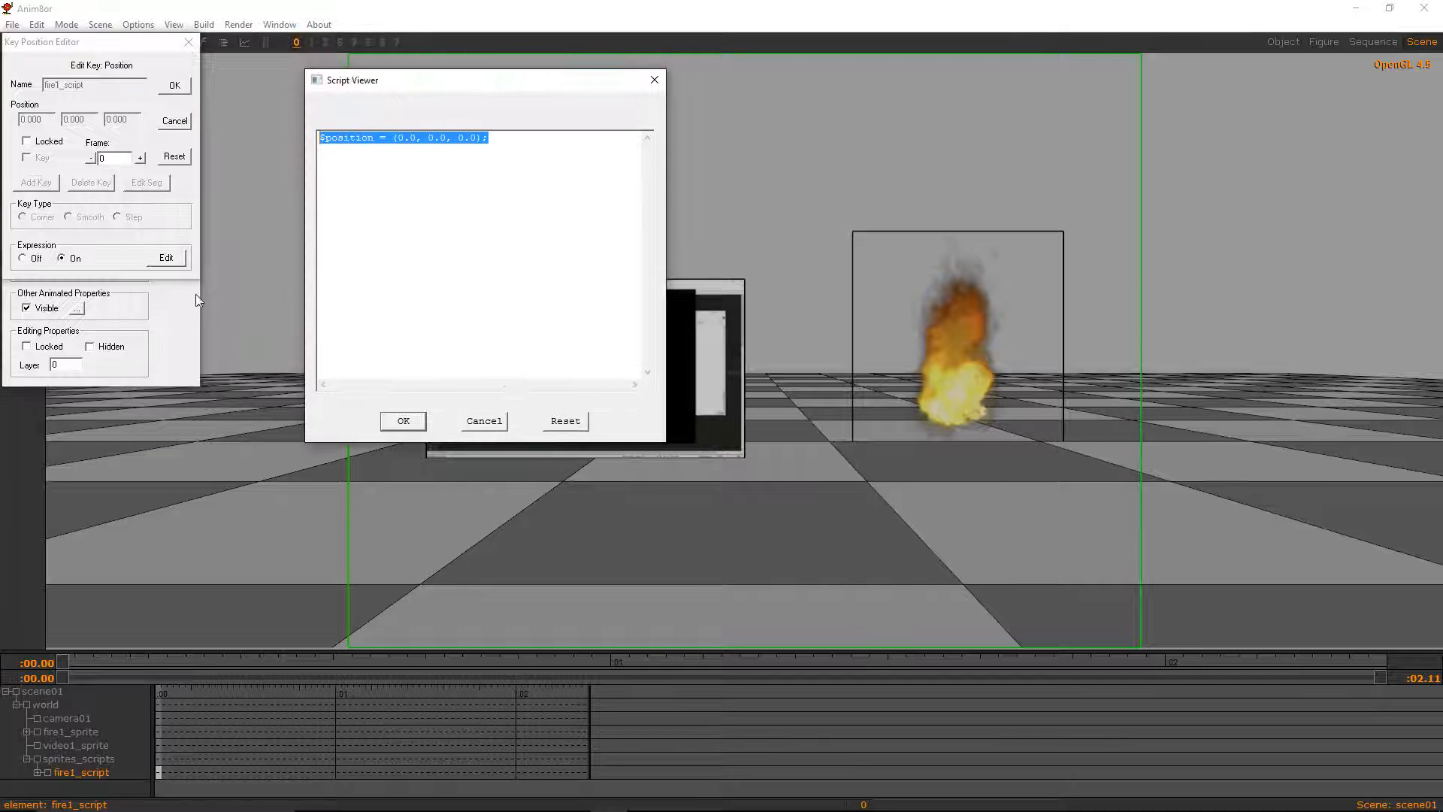
drag(547, 148, 304, 161)
Switch to Notepad++ and review the swap controller and texture prefix sections of fire_controller.a8s
click(499, 801)
click(480, 605)
scroll(479, 604, down, 2)
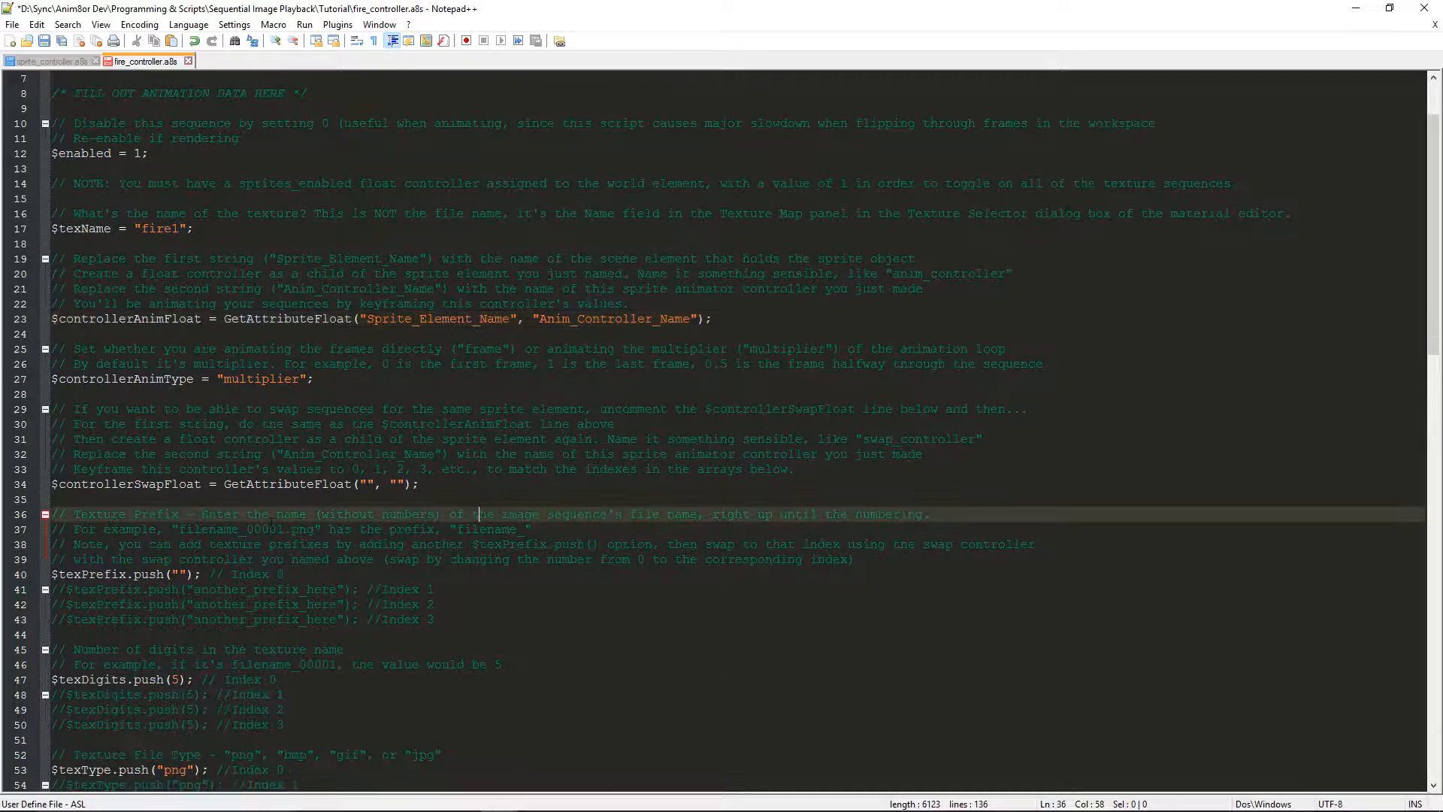
scroll(272, 520, down, 3)
click(134, 349)
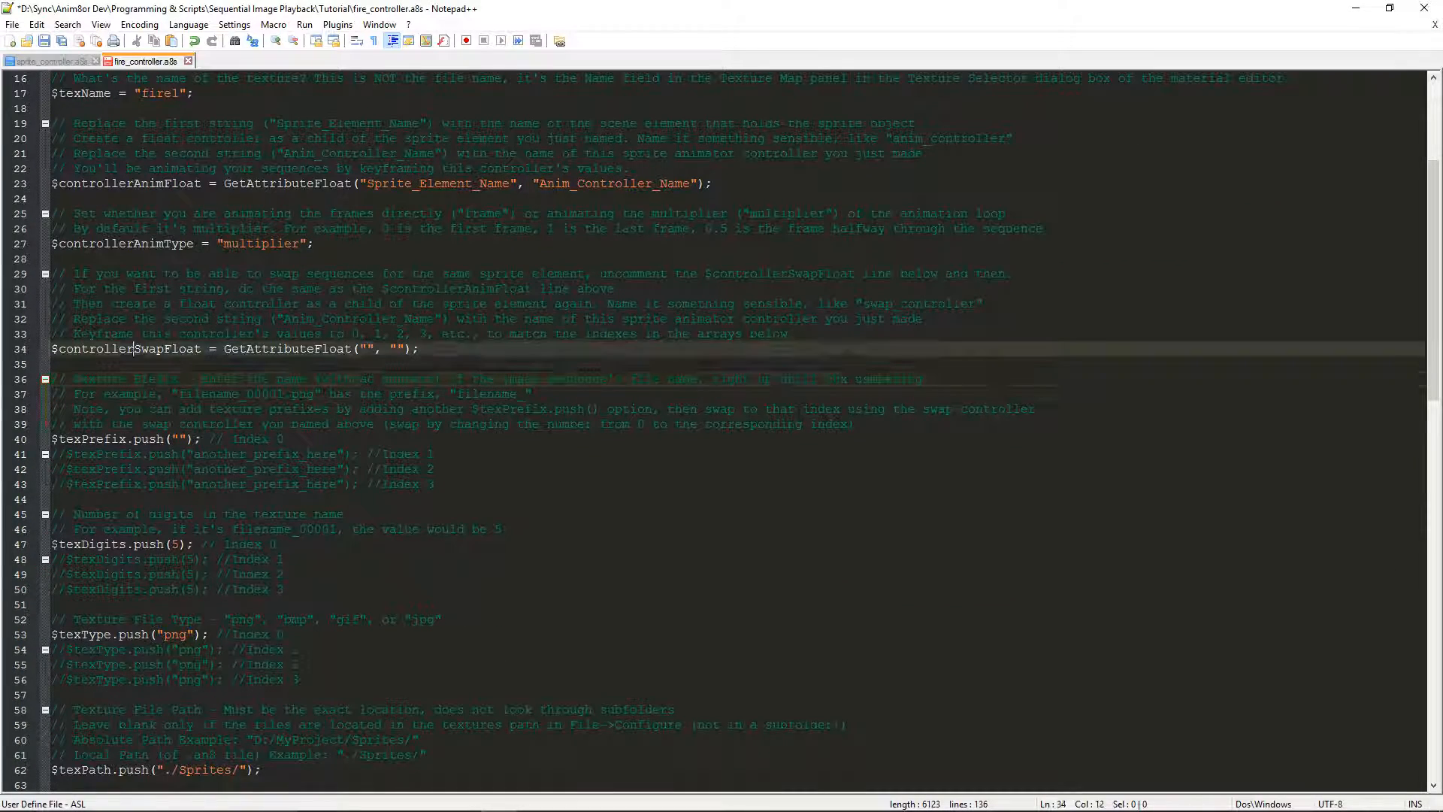
click(126, 440)
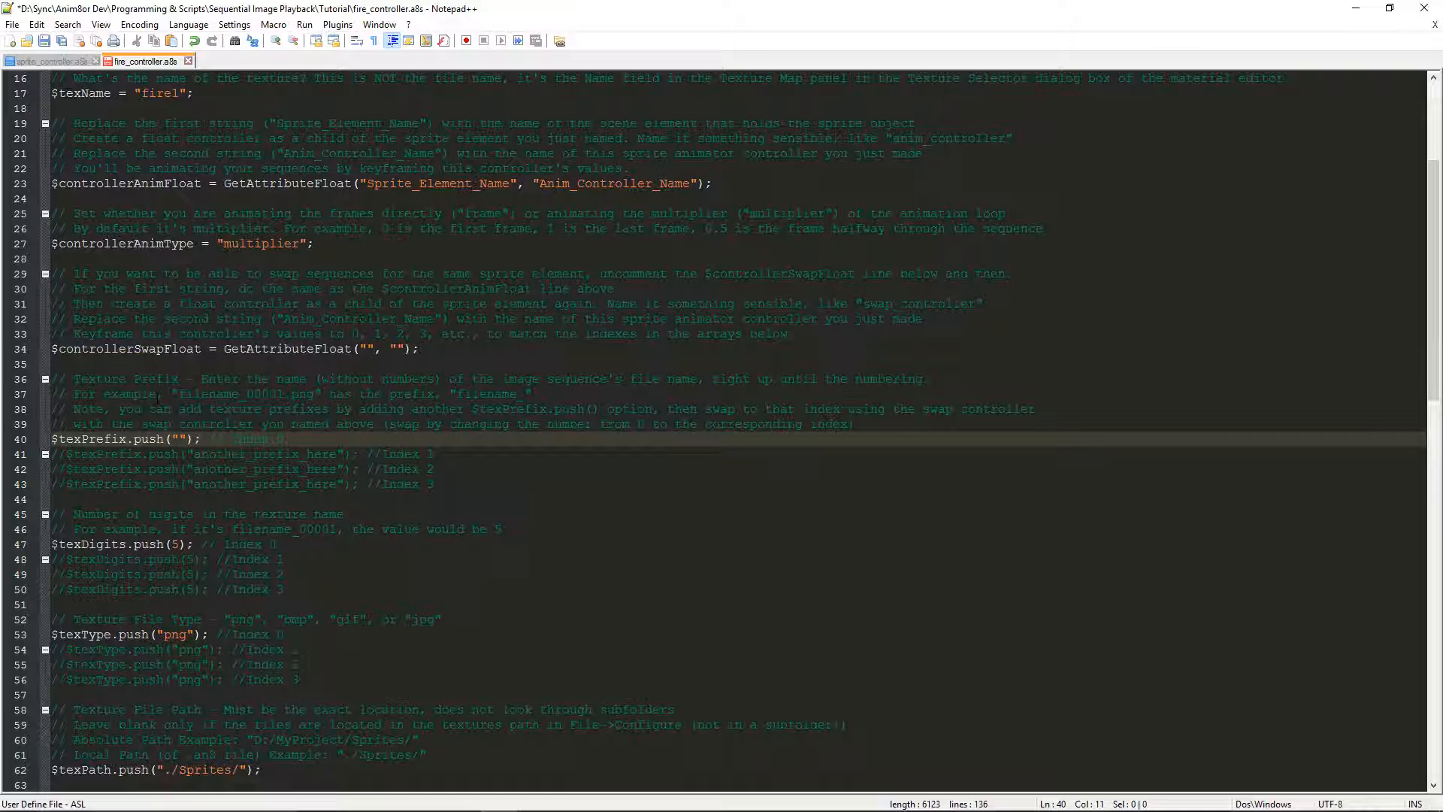
double_click(131, 348)
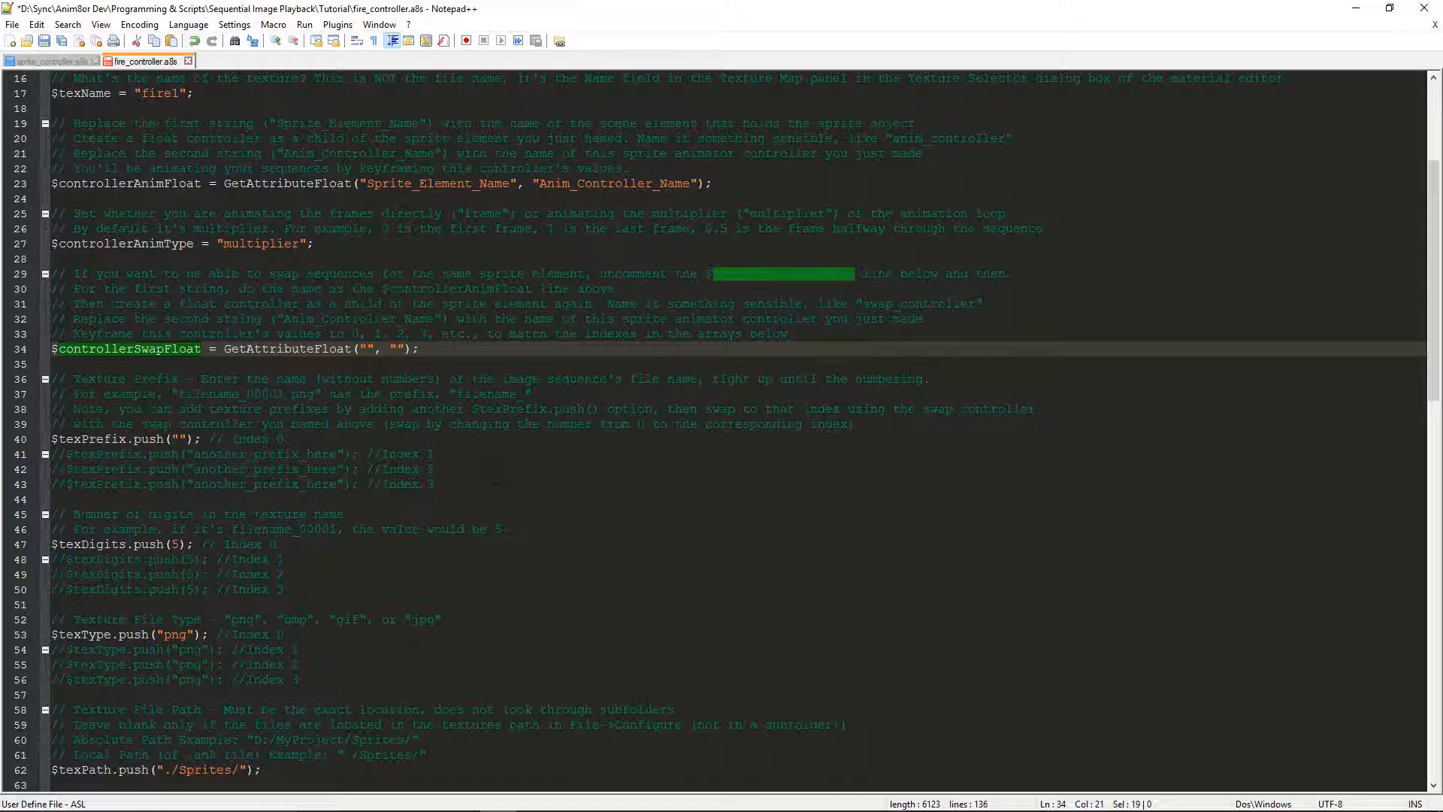
click(475, 478)
scroll(333, 442, up, 3)
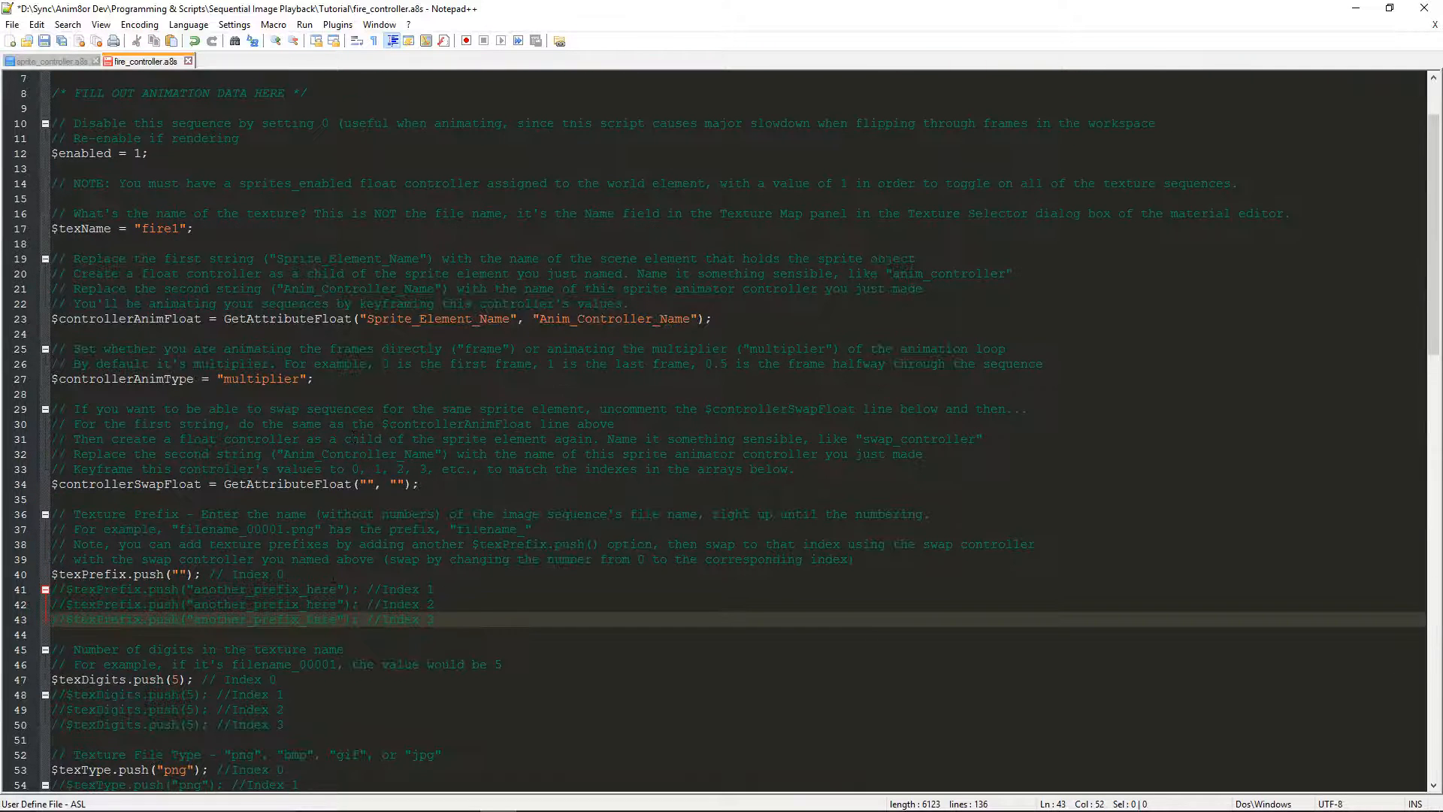
Examine how the $controllerSwapFloat line relates to the indexed $texPrefix entries in the fire controller script
click(426, 485)
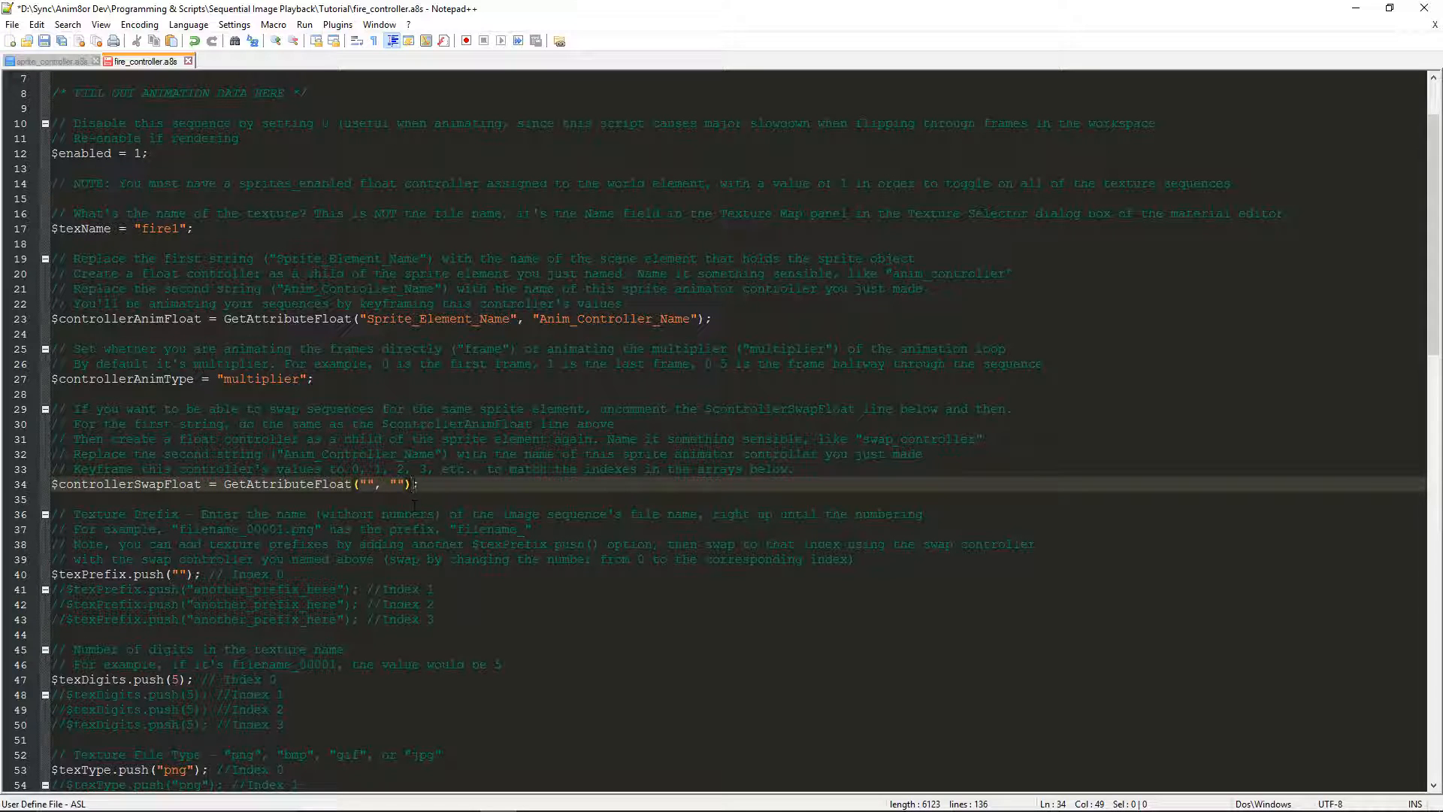
double_click(133, 482)
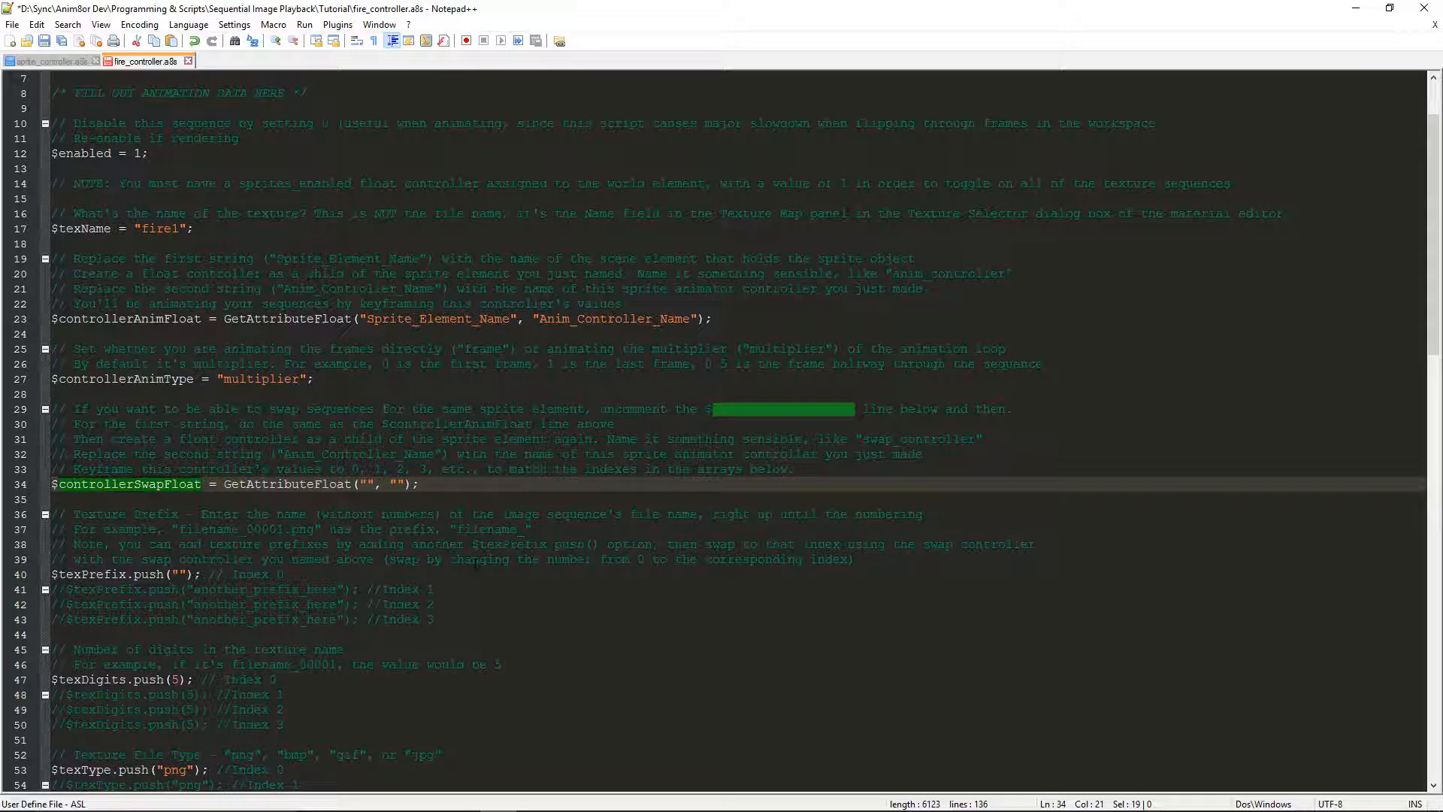
click(435, 572)
key(Up)
key(Up)
key(Up)
key(Up)
key(Up)
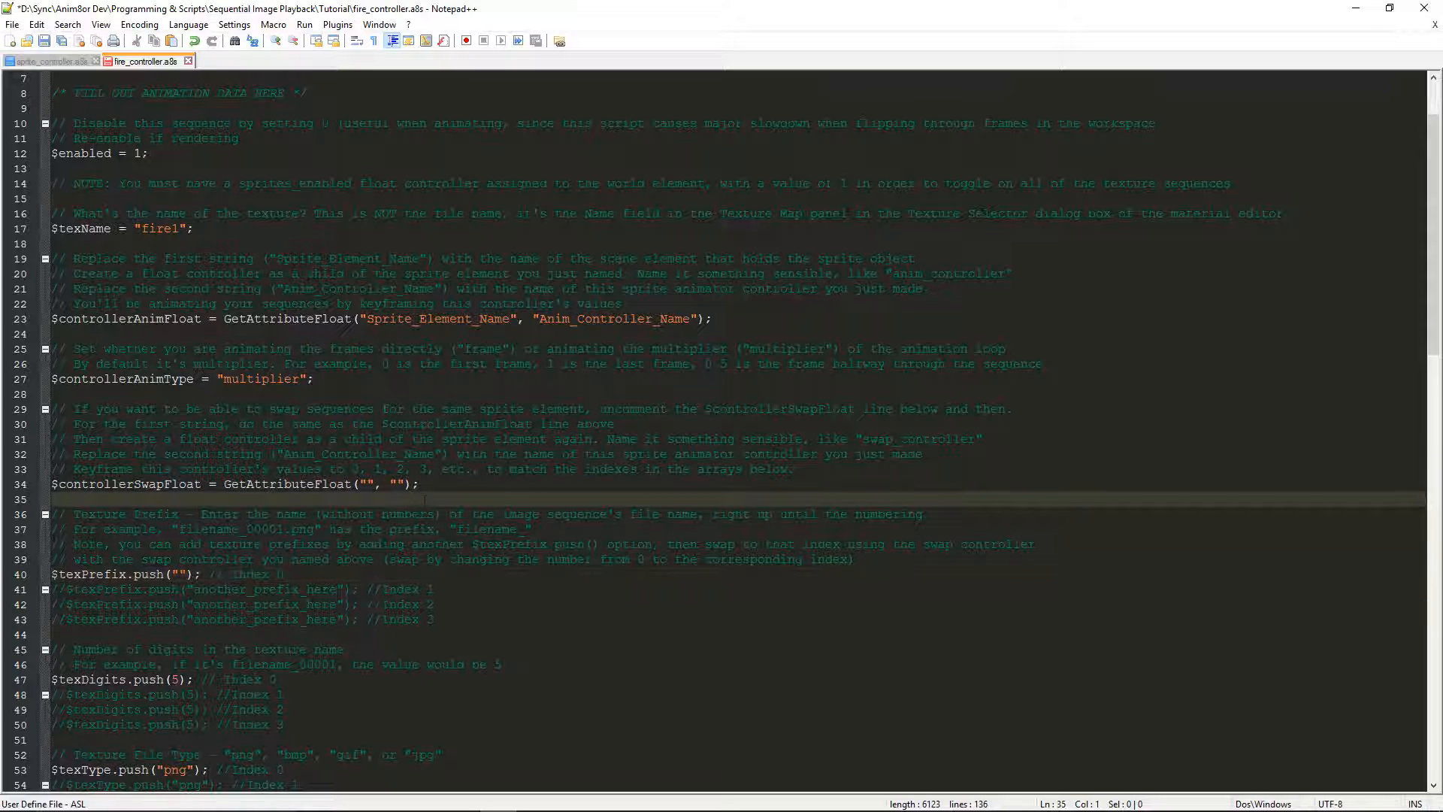
key(Down)
key(Down)
key(Down)
key(Down)
key(Down)
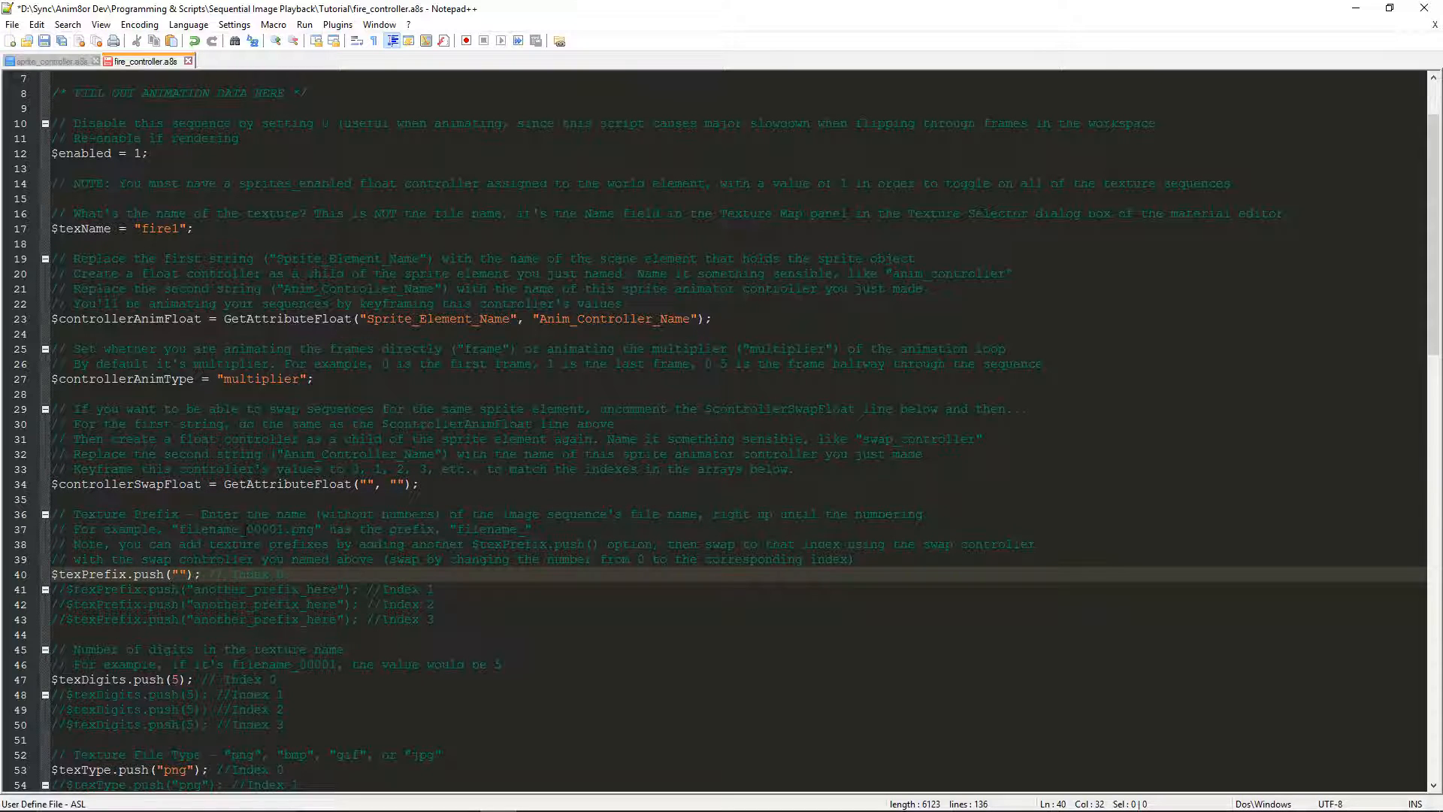
key(Up)
key(Up)
key(Up)
key(Up)
key(Up)
double_click(165, 484)
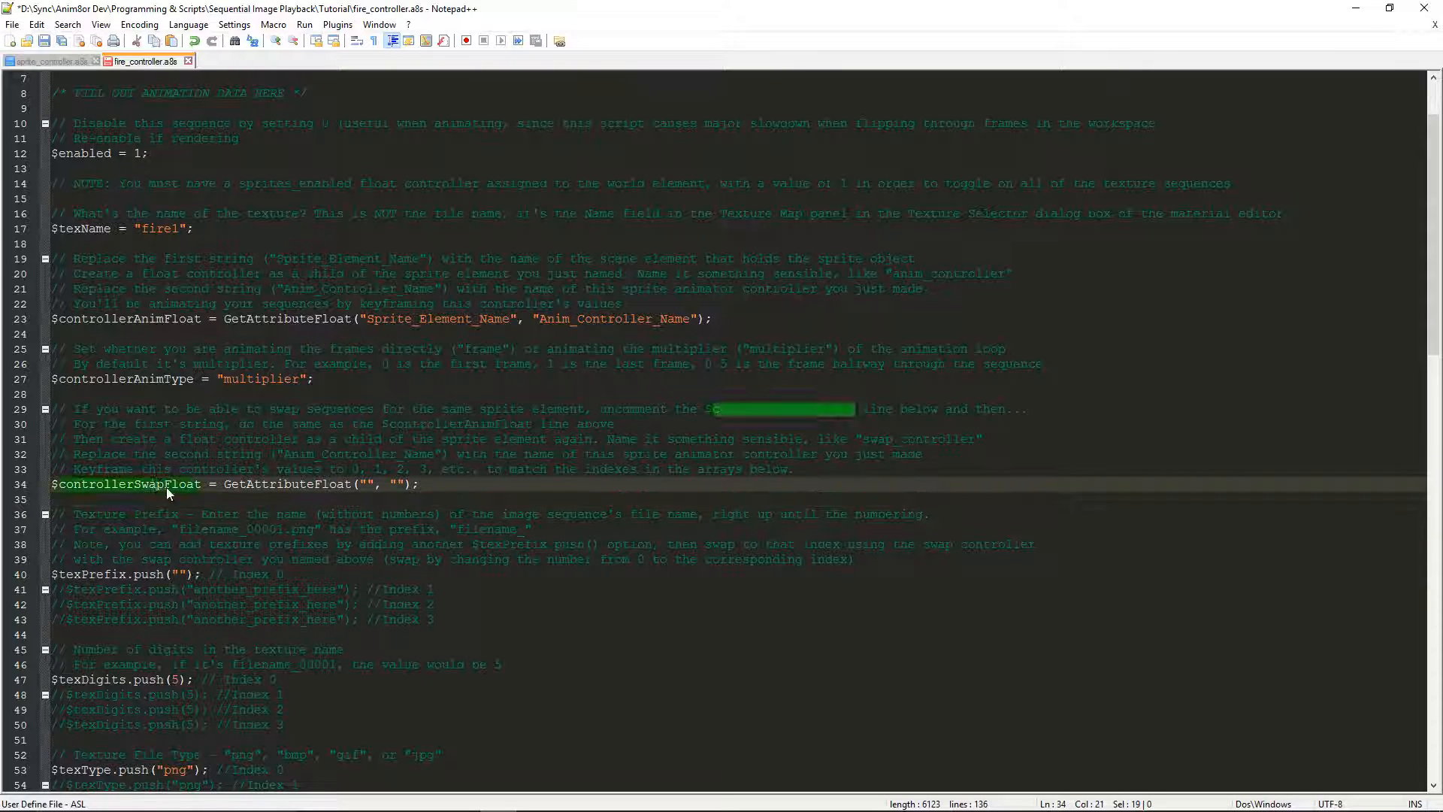
click(311, 498)
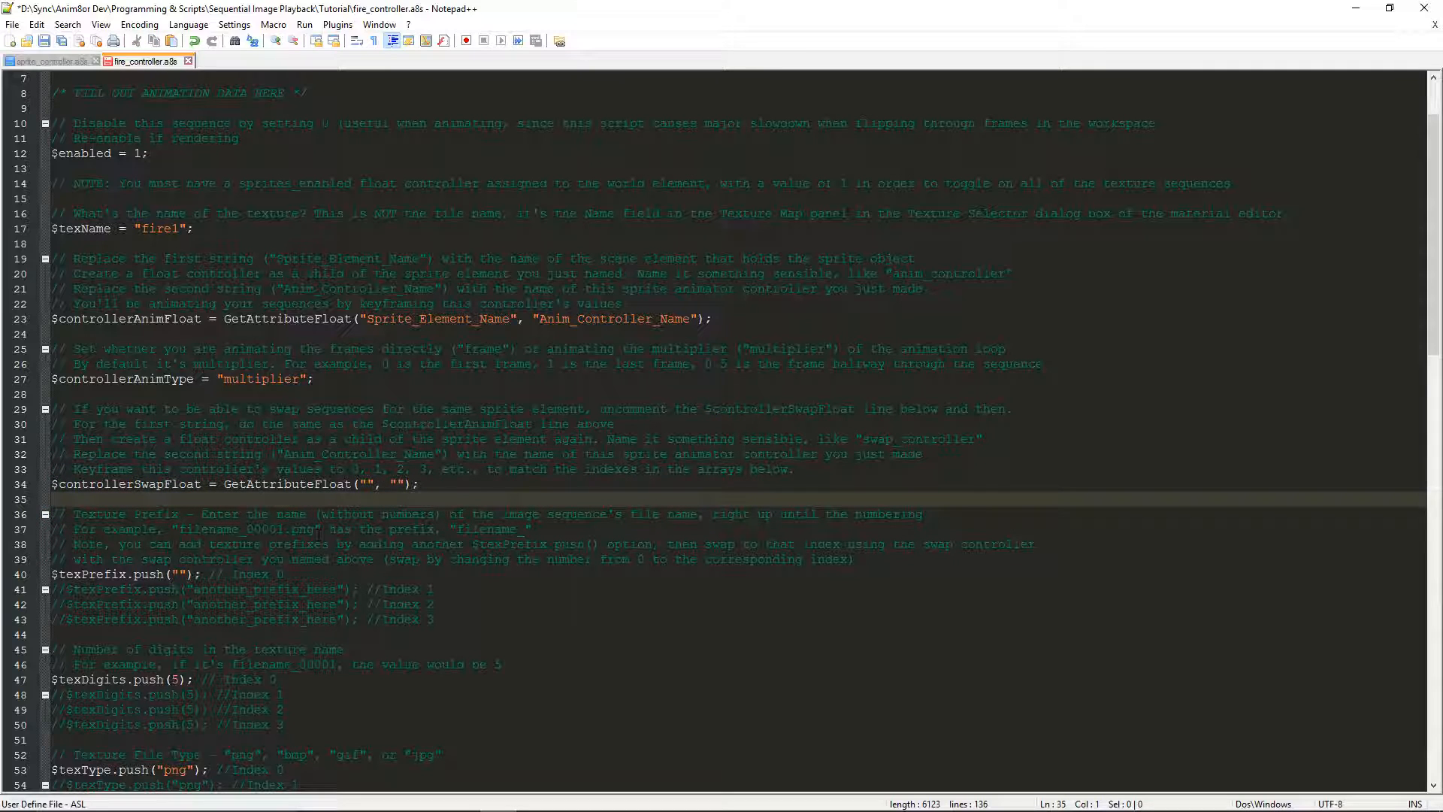
double_click(143, 484)
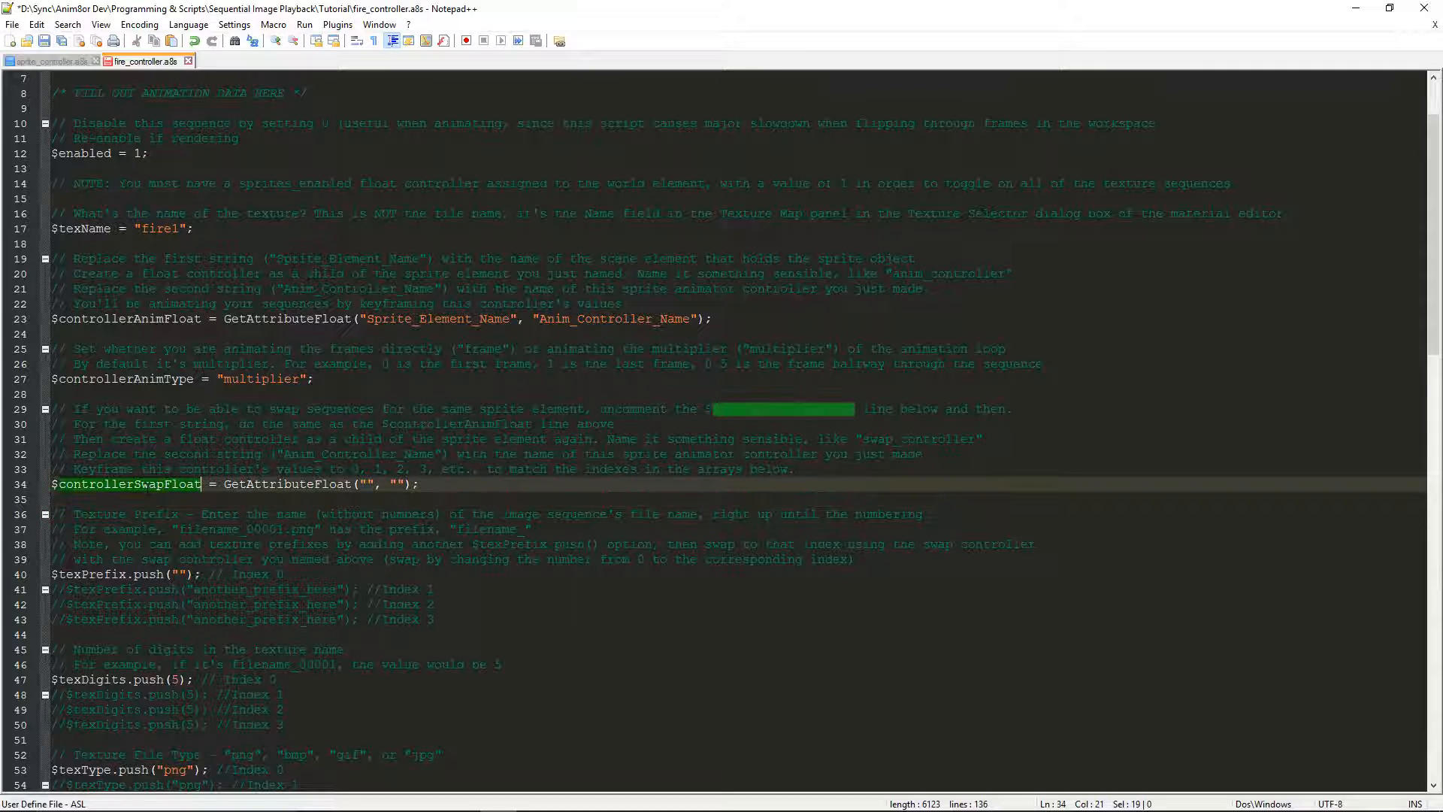
click(319, 575)
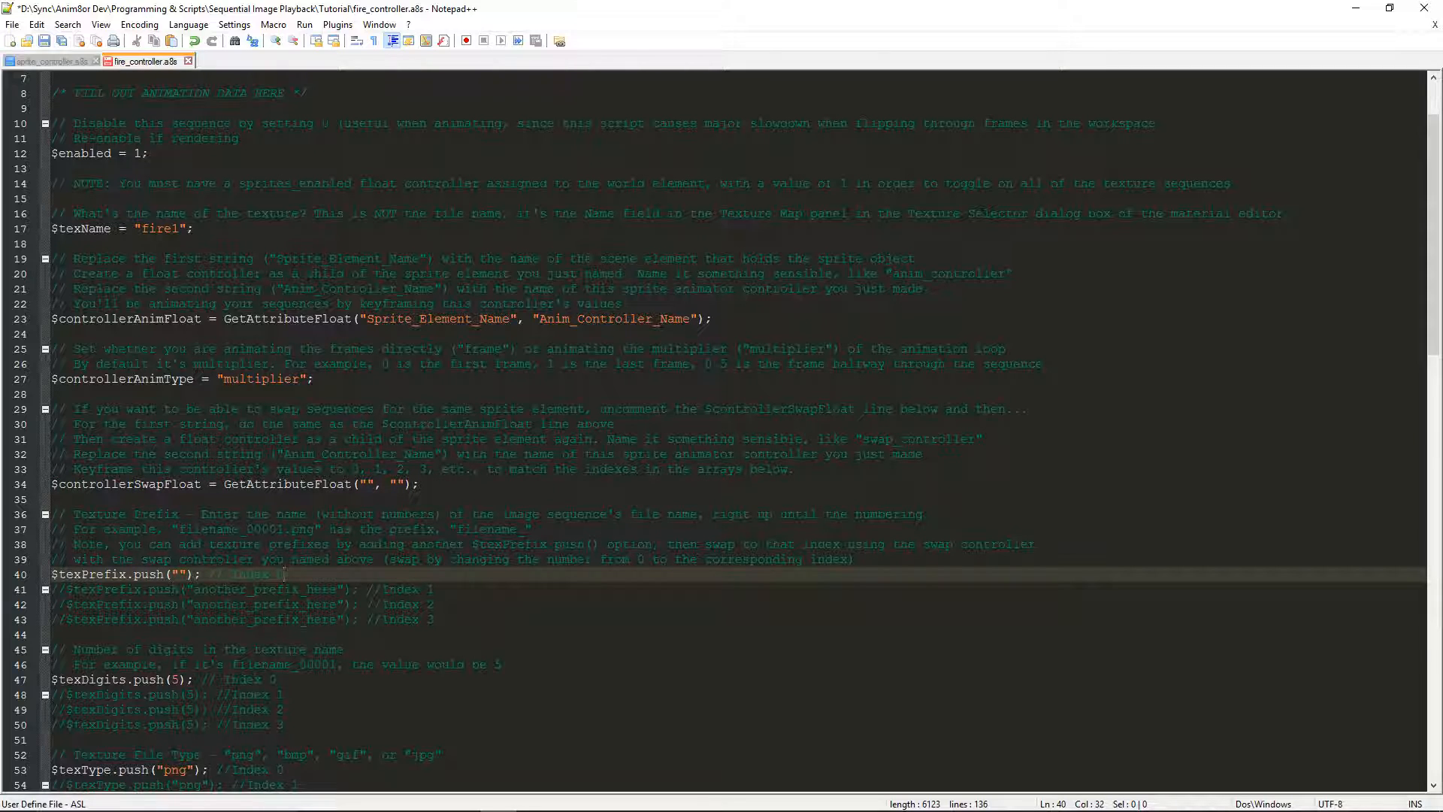
Check the image file names in the Sprites/fire folder and set the index 0 texture prefix to "fire1_"
scroll(722, 424, down, 6)
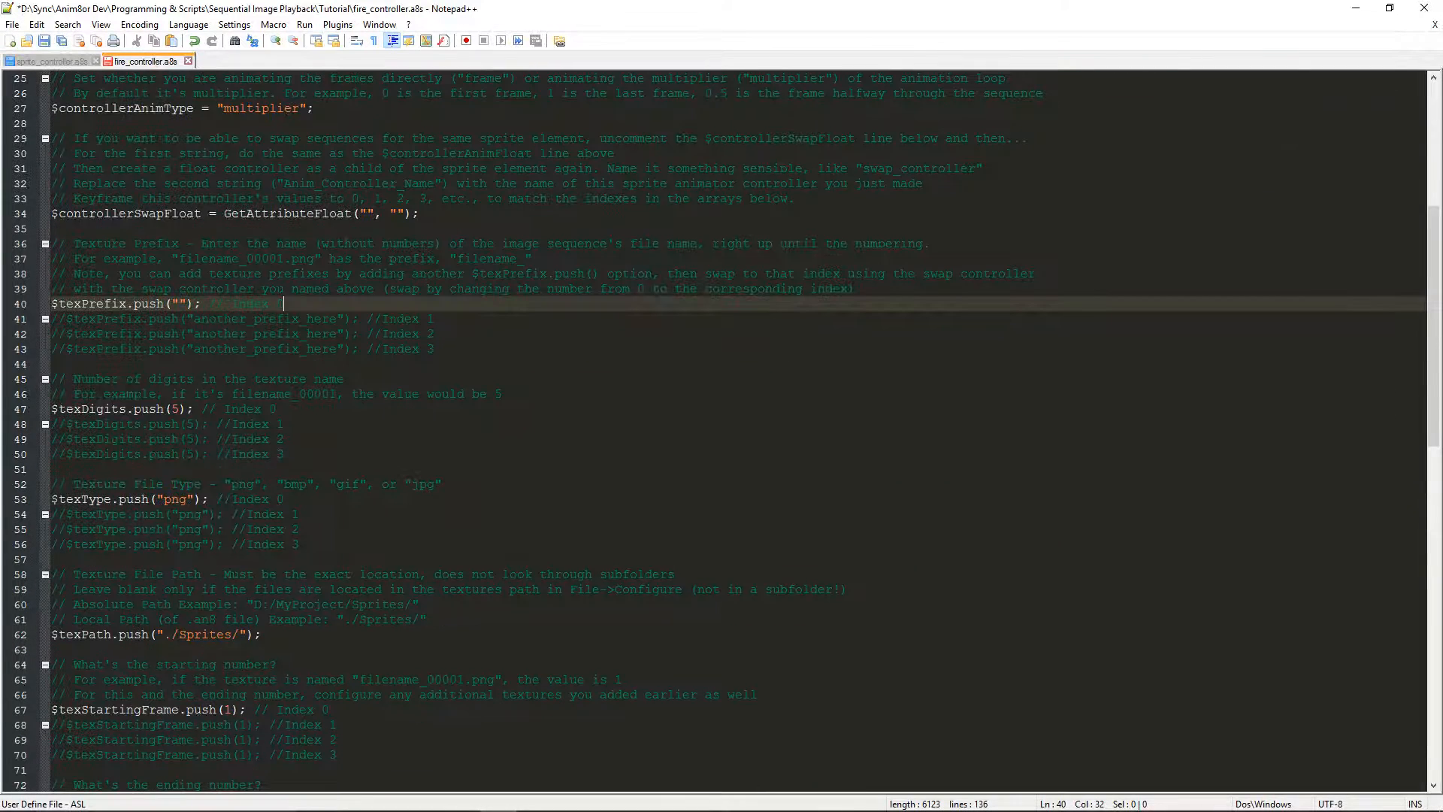
click(92, 304)
click(180, 304)
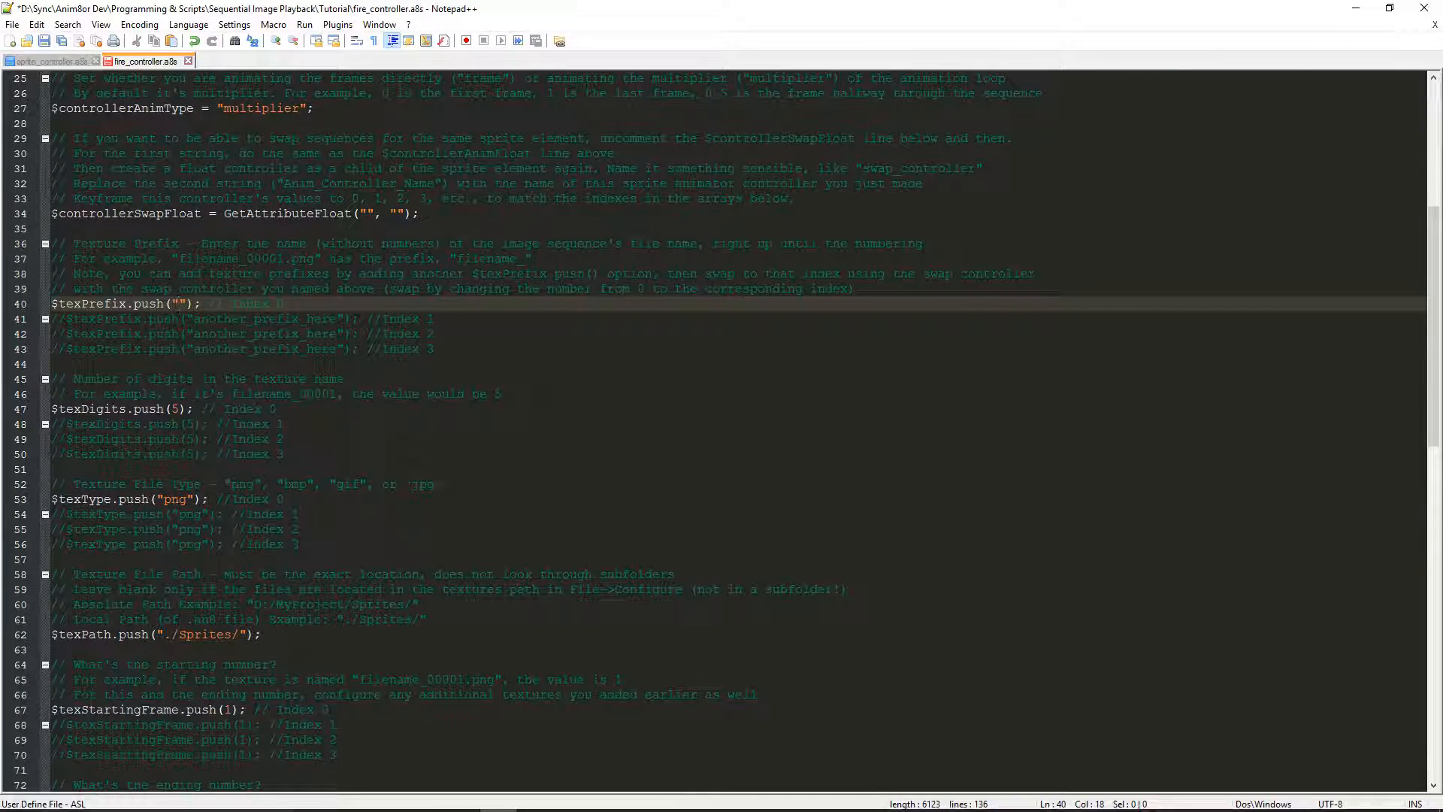
click(461, 796)
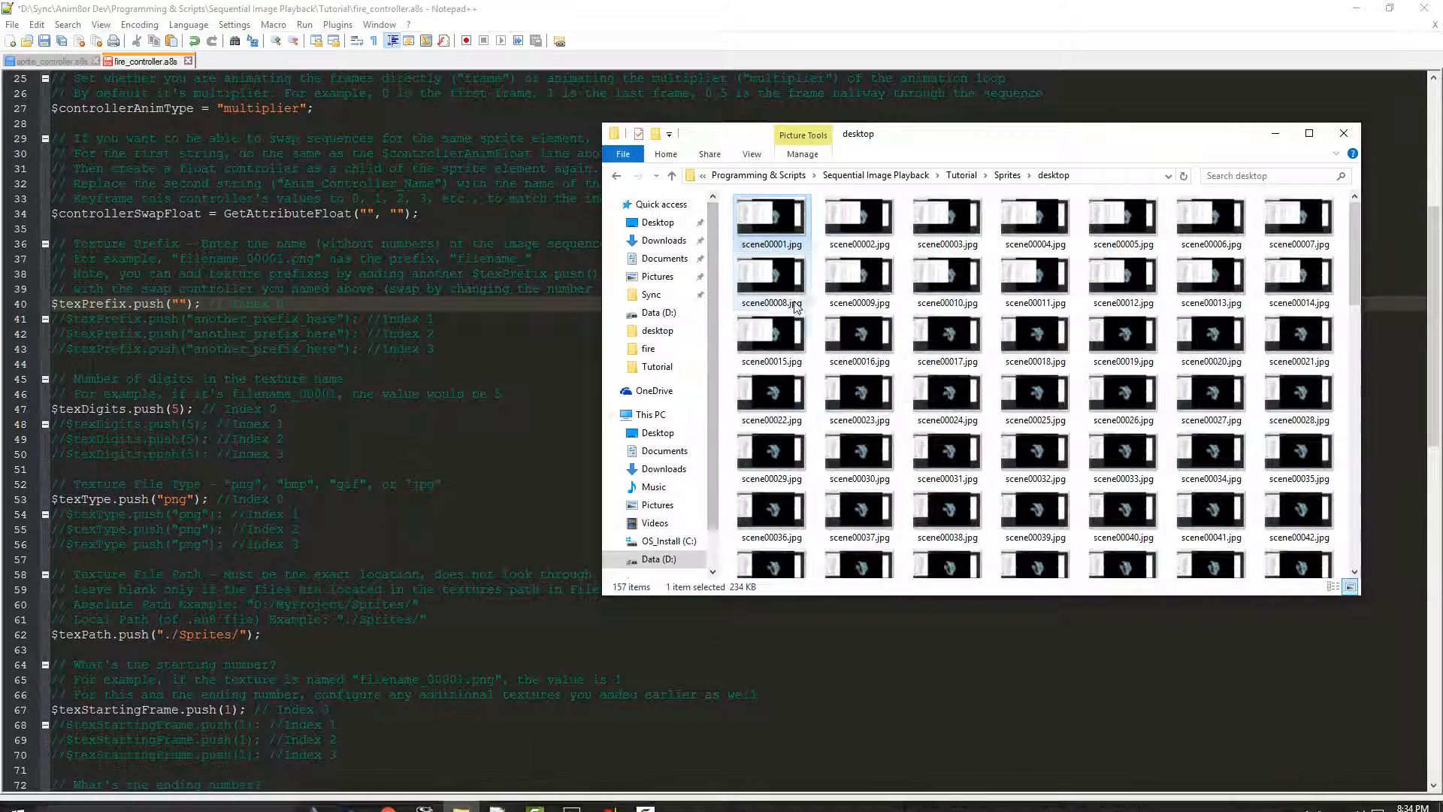
click(1008, 175)
double_click(859, 237)
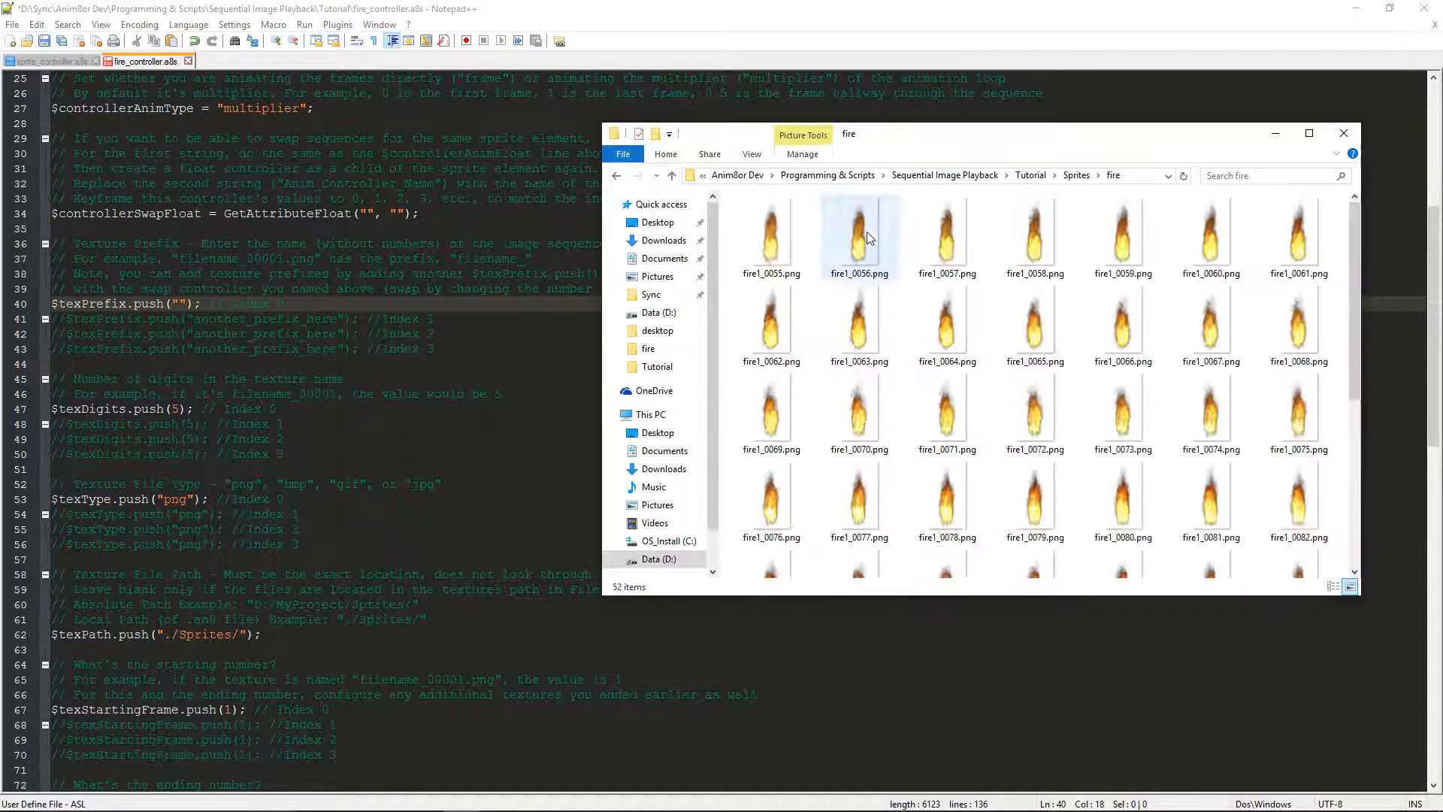
click(770, 240)
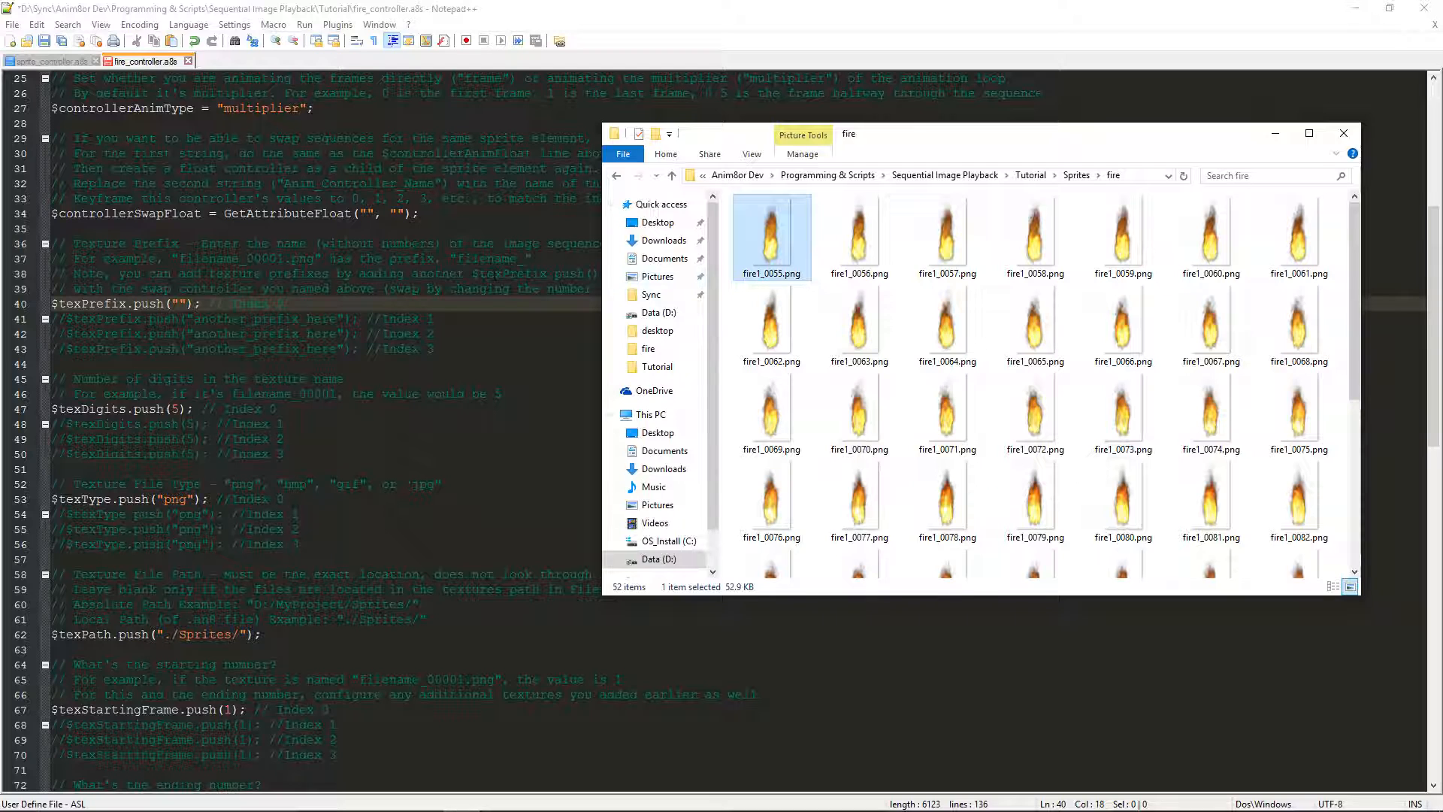
key(alt+Tab)
text(fire1_)
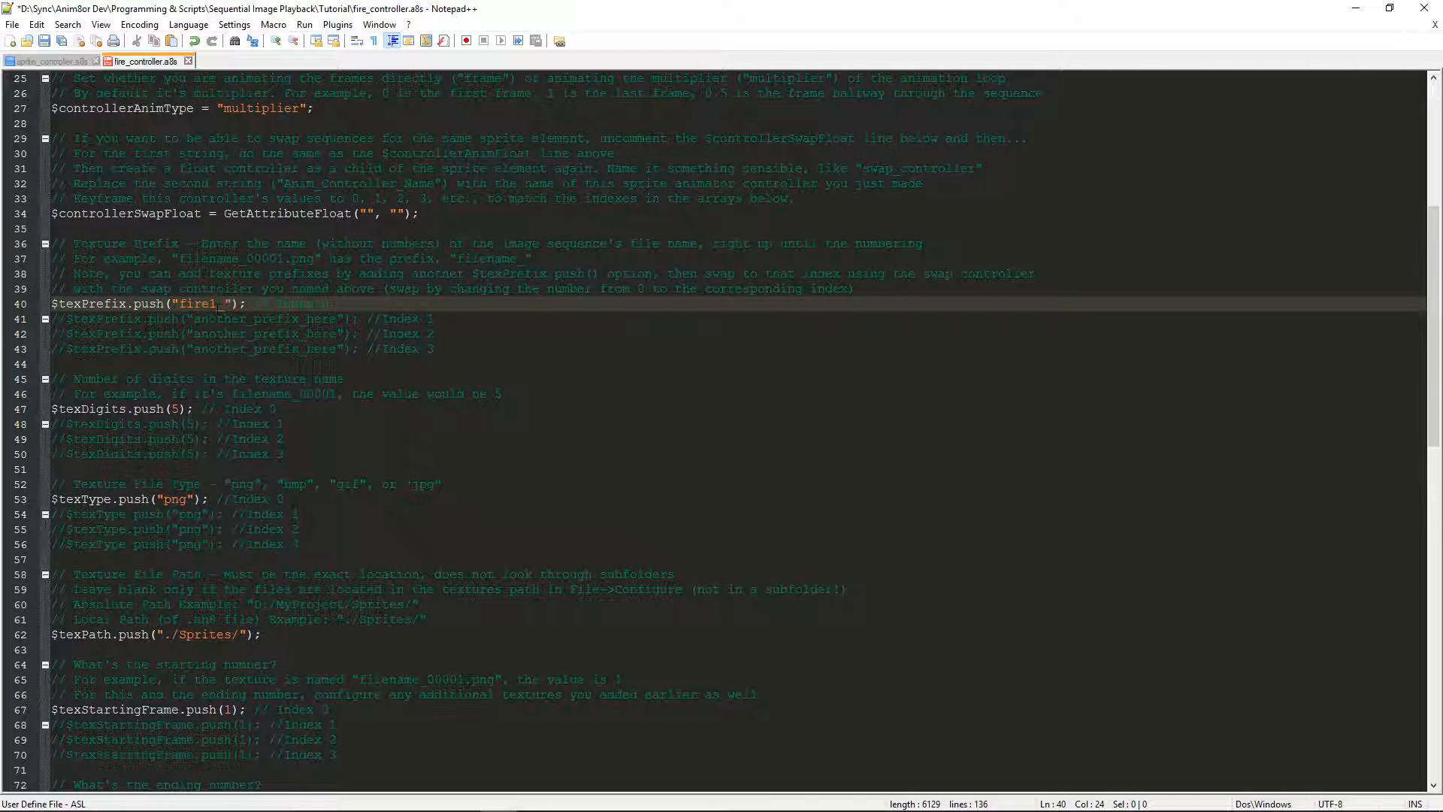
Check the numbering in the fire image file names and set the index 0 $texDigits value to 4
click(177, 408)
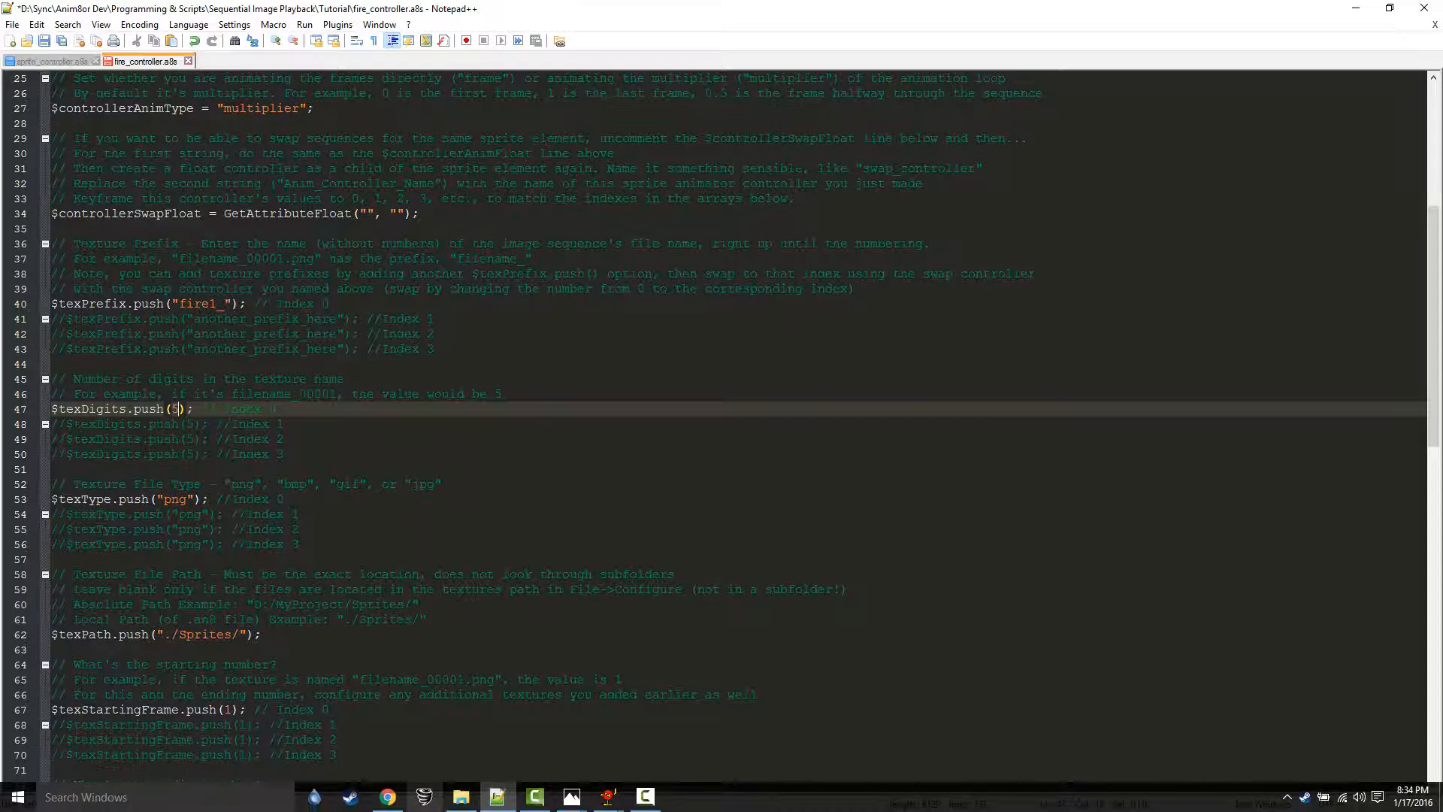
click(443, 795)
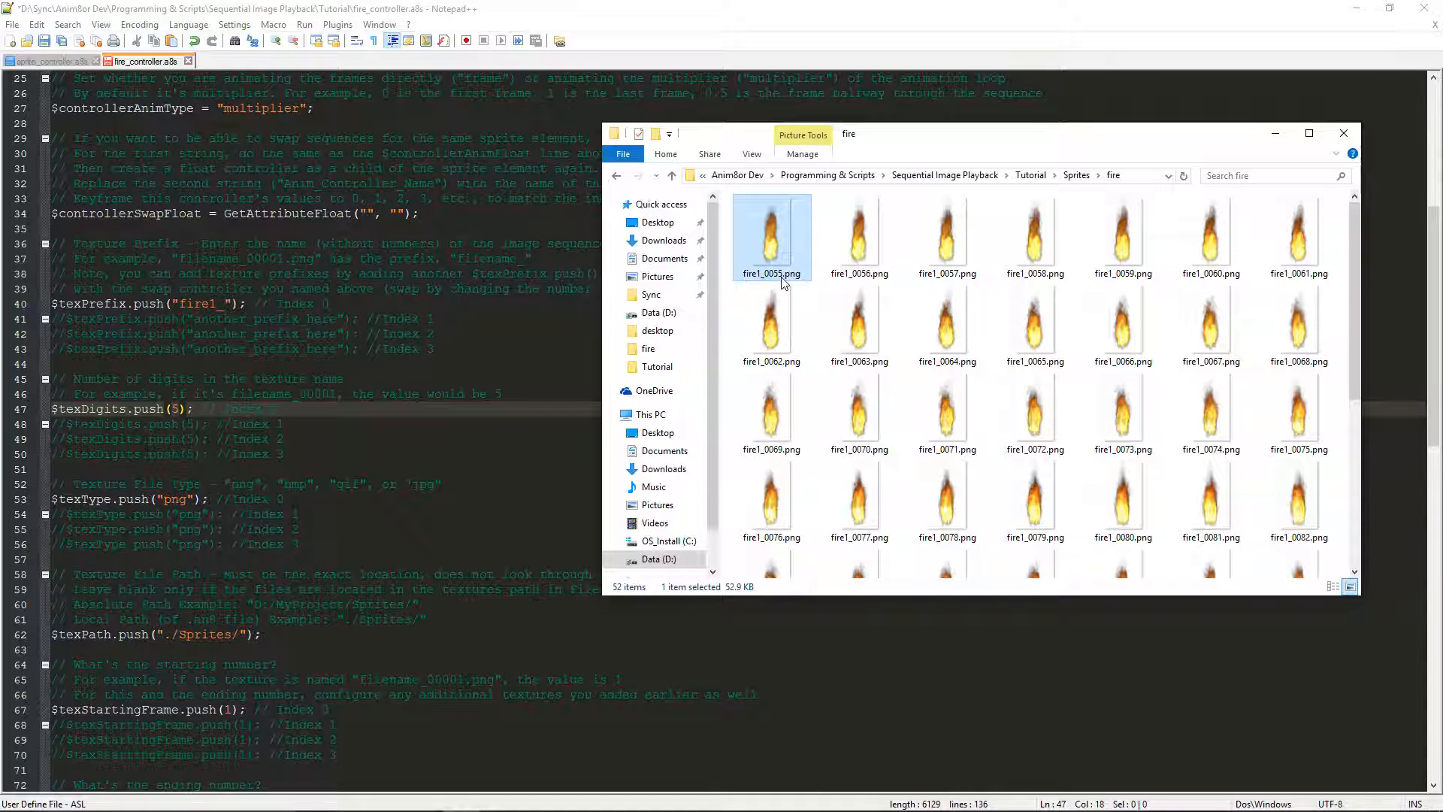
key(alt+Tab)
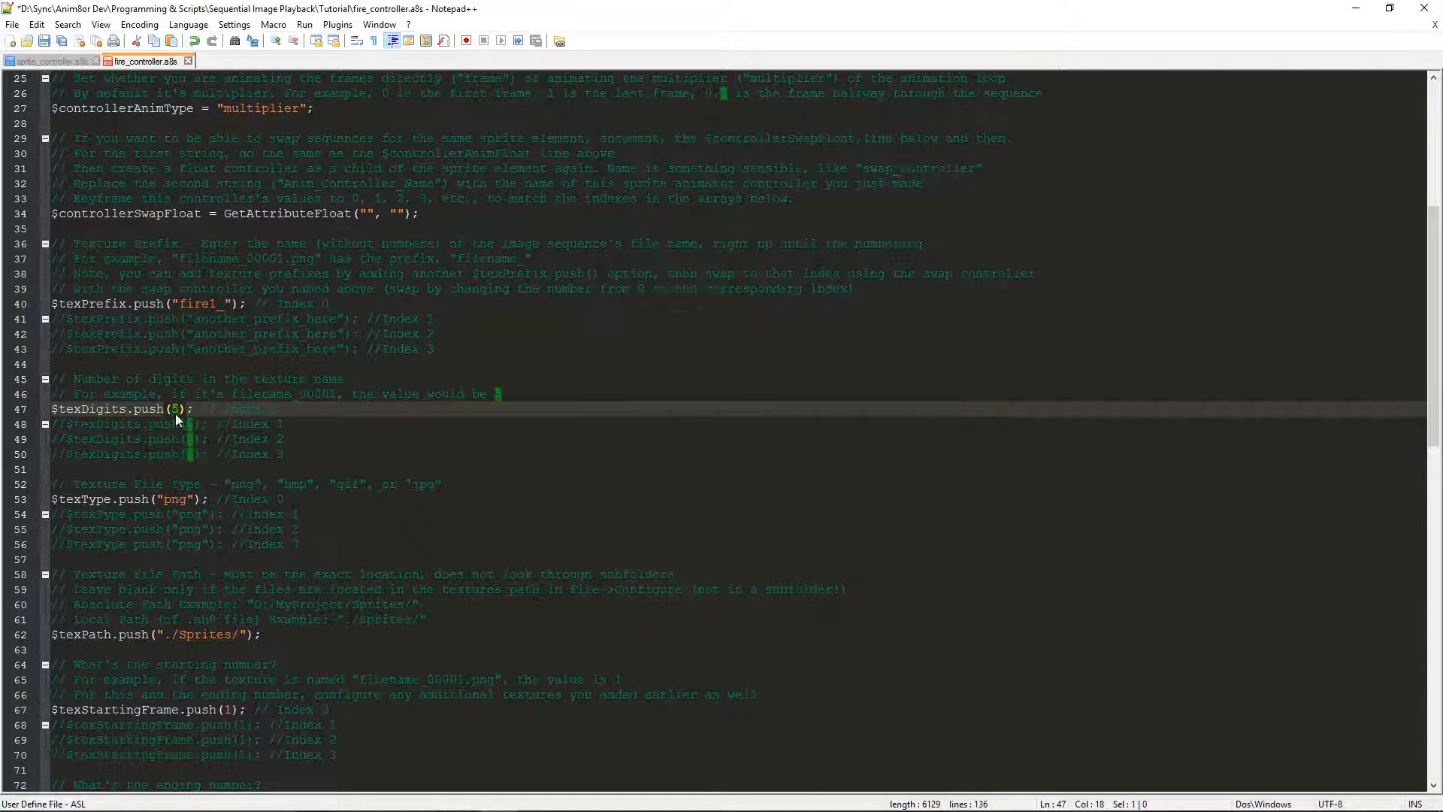
key(BackSpace)
text(4)
click(314, 484)
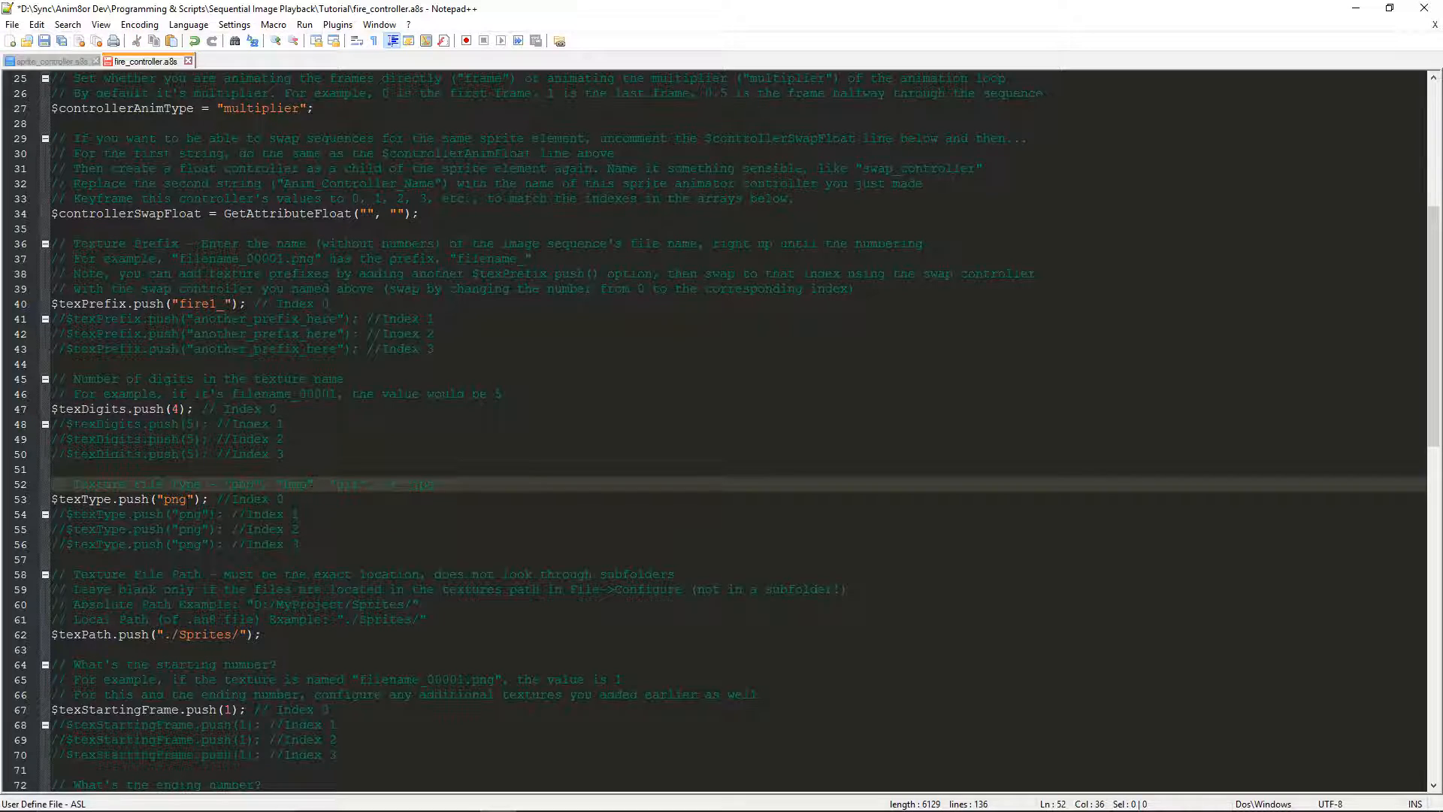
Examine the texture file type and texture file path settings in the fire controller script
scroll(206, 511, down, 3)
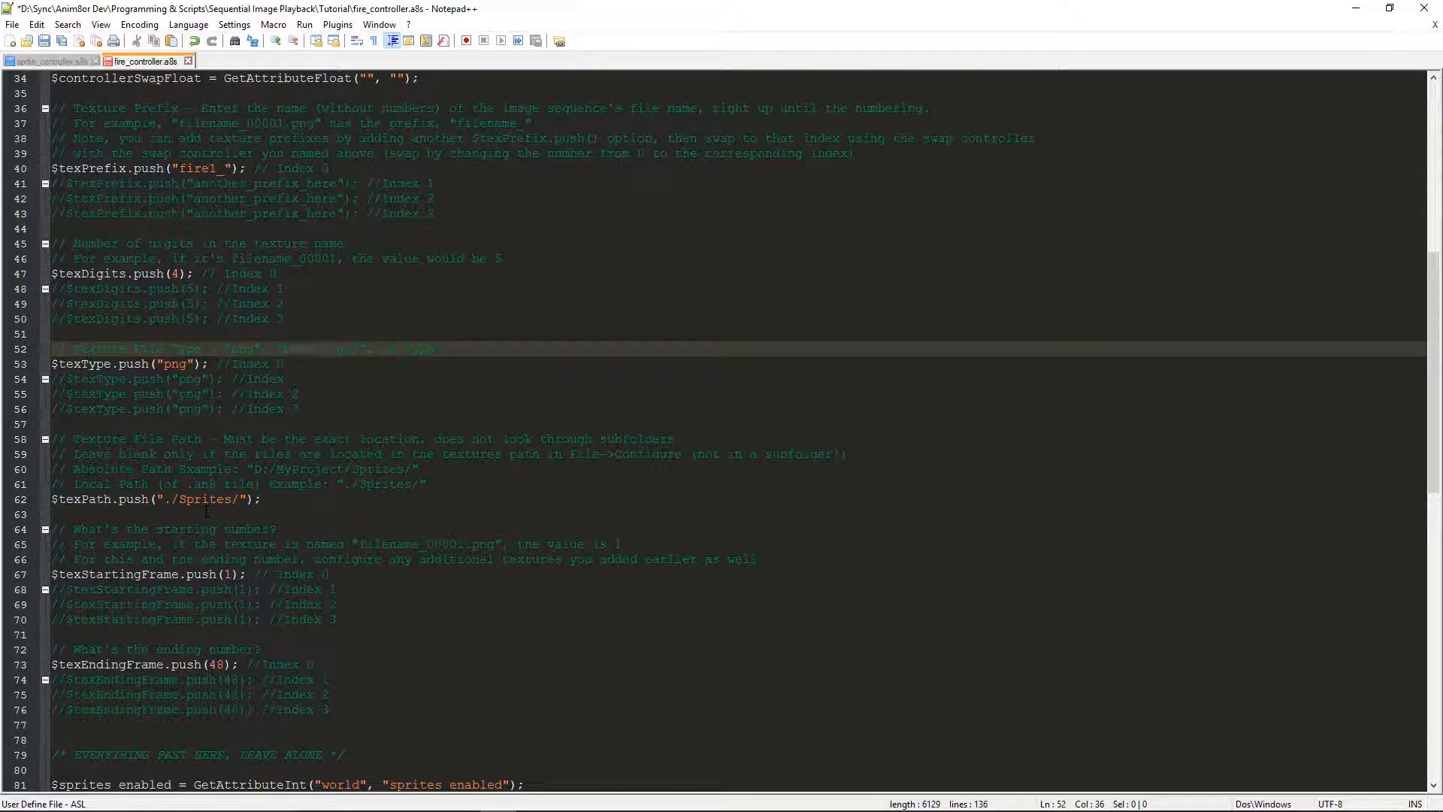
click(284, 513)
double_click(110, 364)
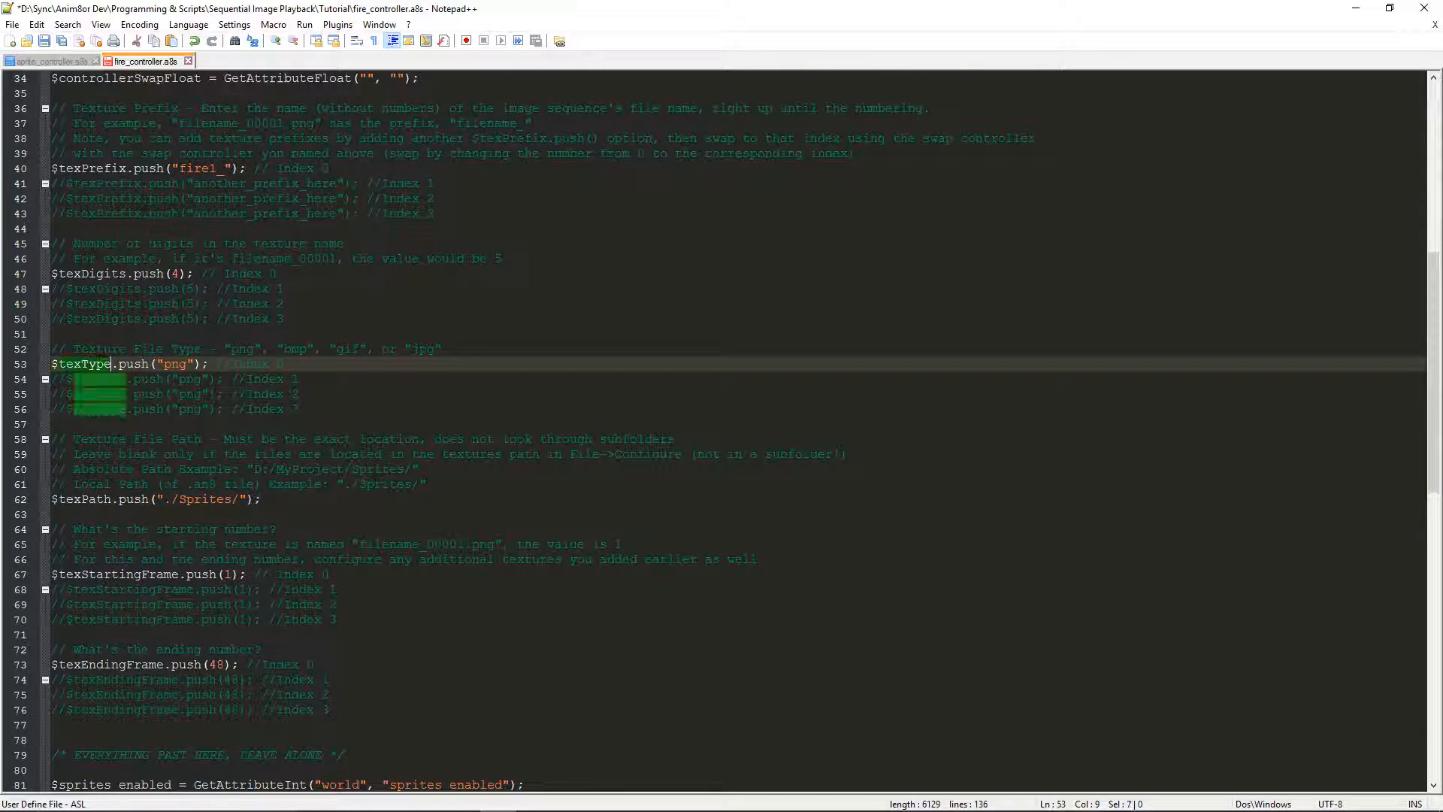
click(298, 379)
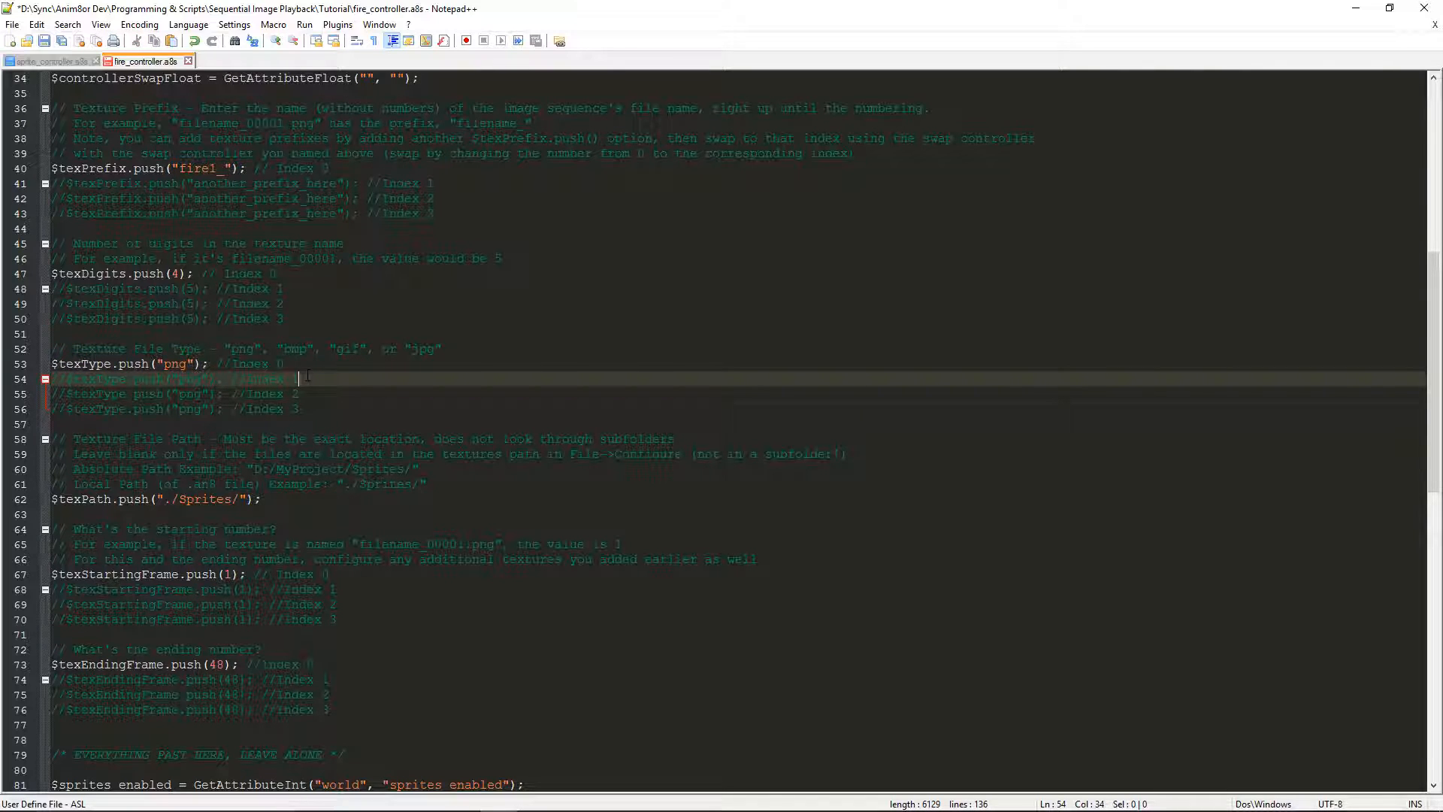
click(201, 500)
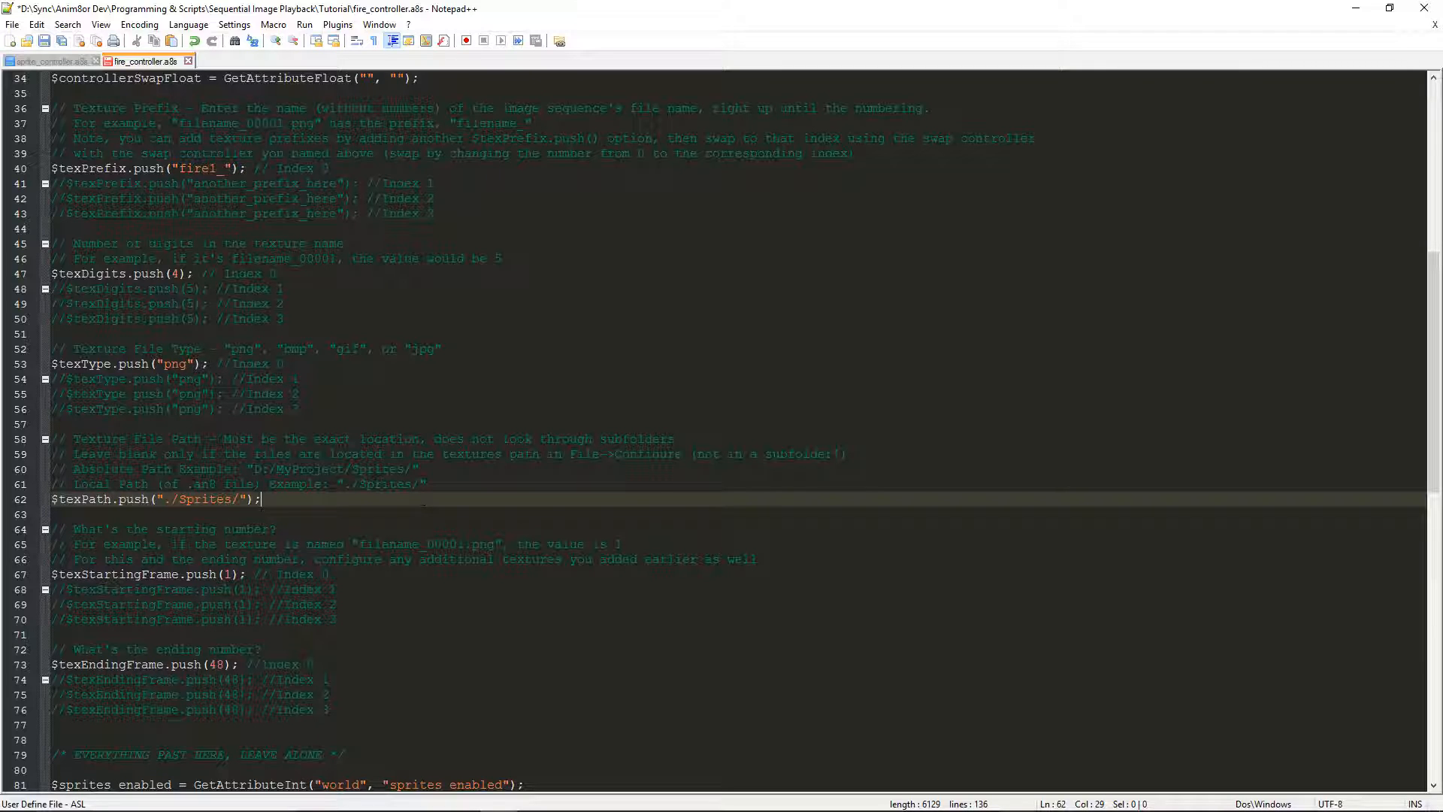
click(92, 508)
click(214, 501)
click(602, 805)
click(286, 531)
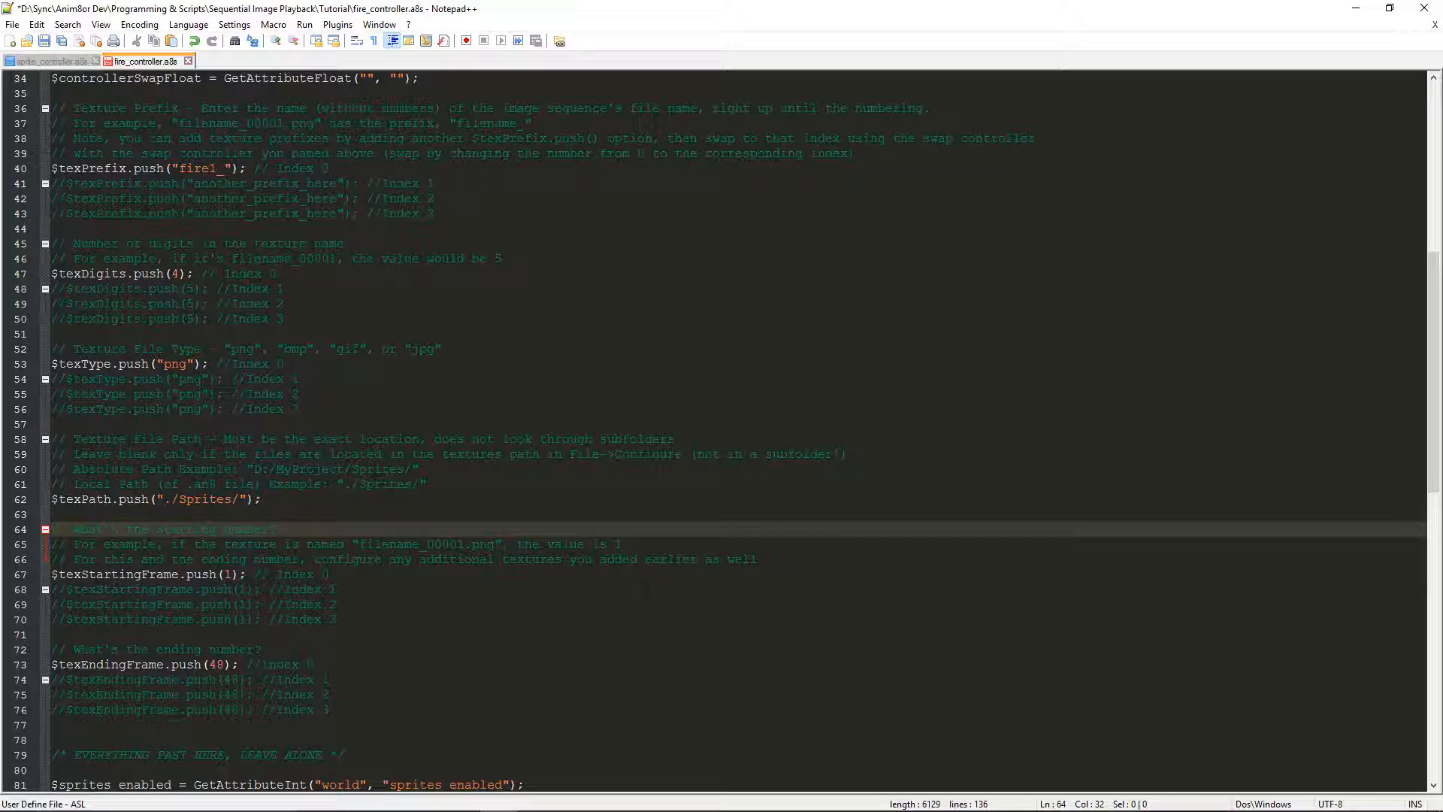
click(341, 499)
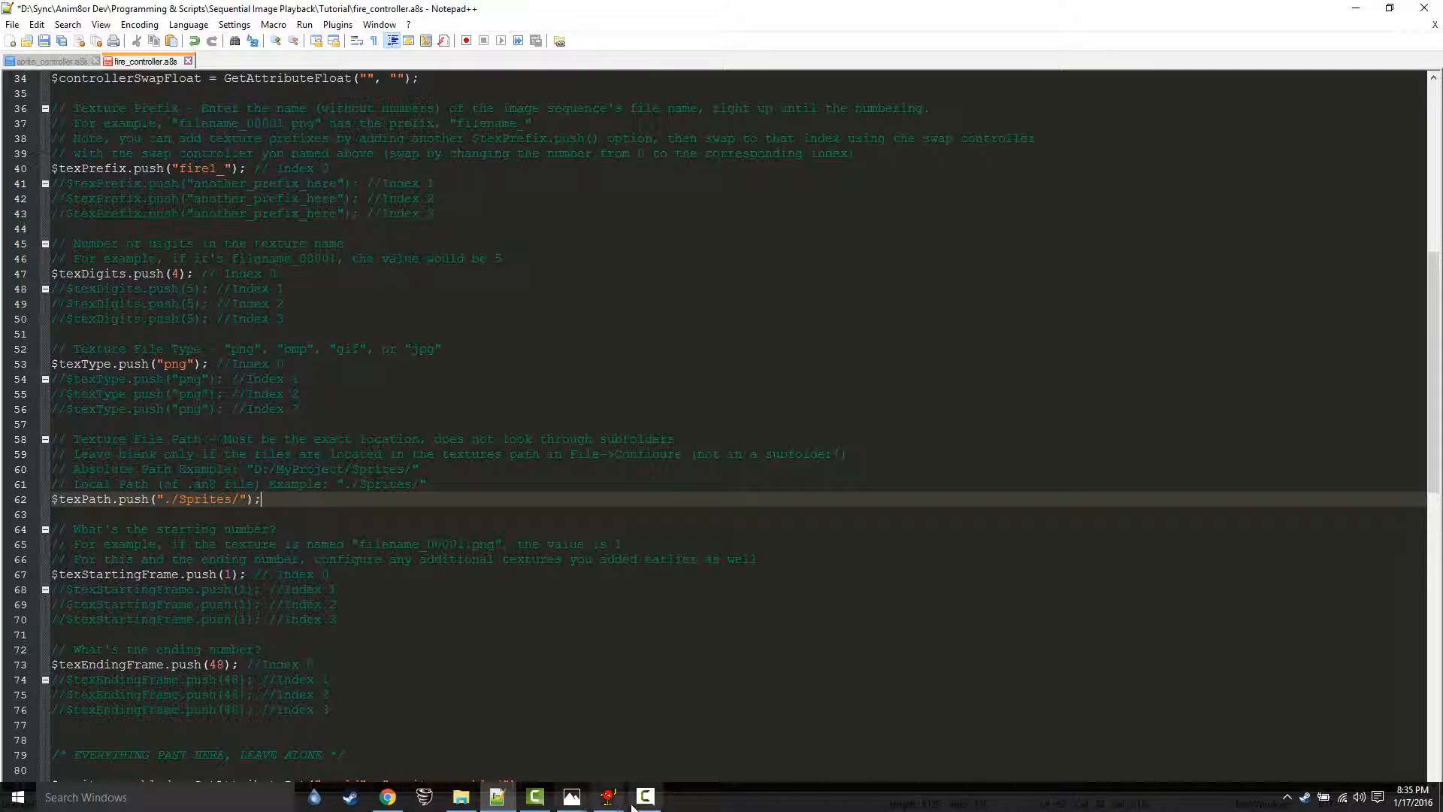
Switch to Anim8or and close the open script, position and target editors of fire1_script without applying changes
click(563, 735)
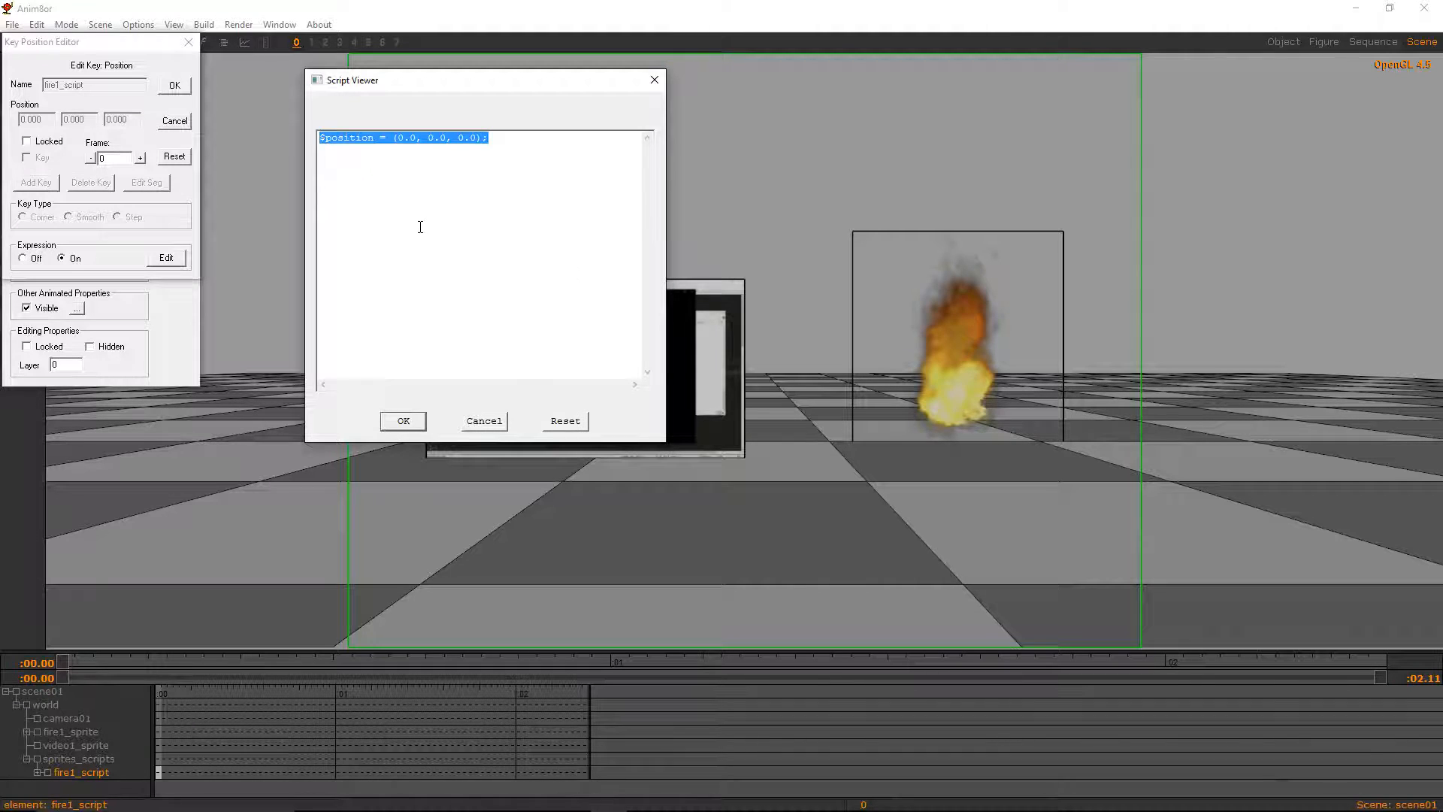
click(484, 421)
click(174, 121)
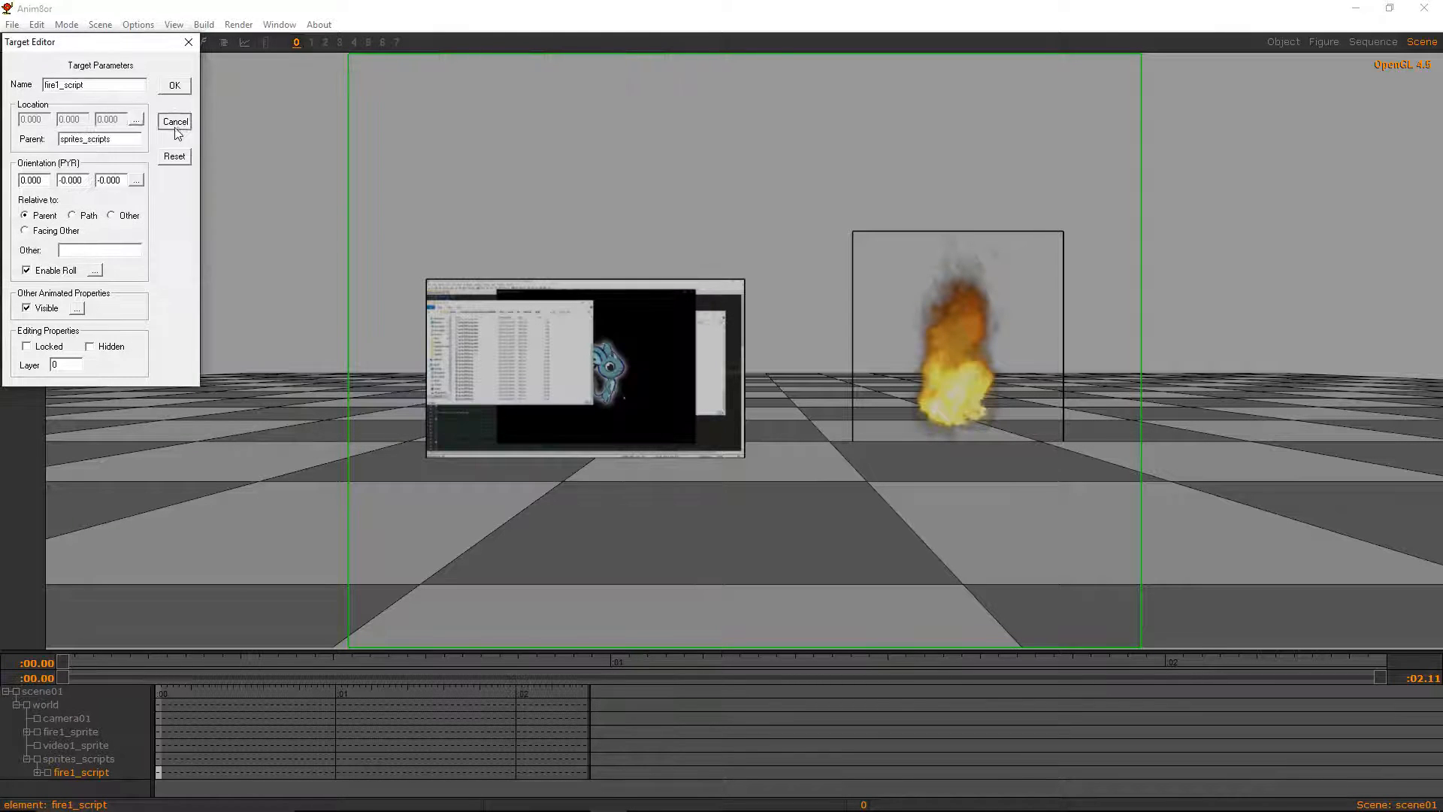
click(175, 116)
Examine where tutorial.an8 sits relative to the Sprites/fire image folder in the Tutorial project folder
click(461, 797)
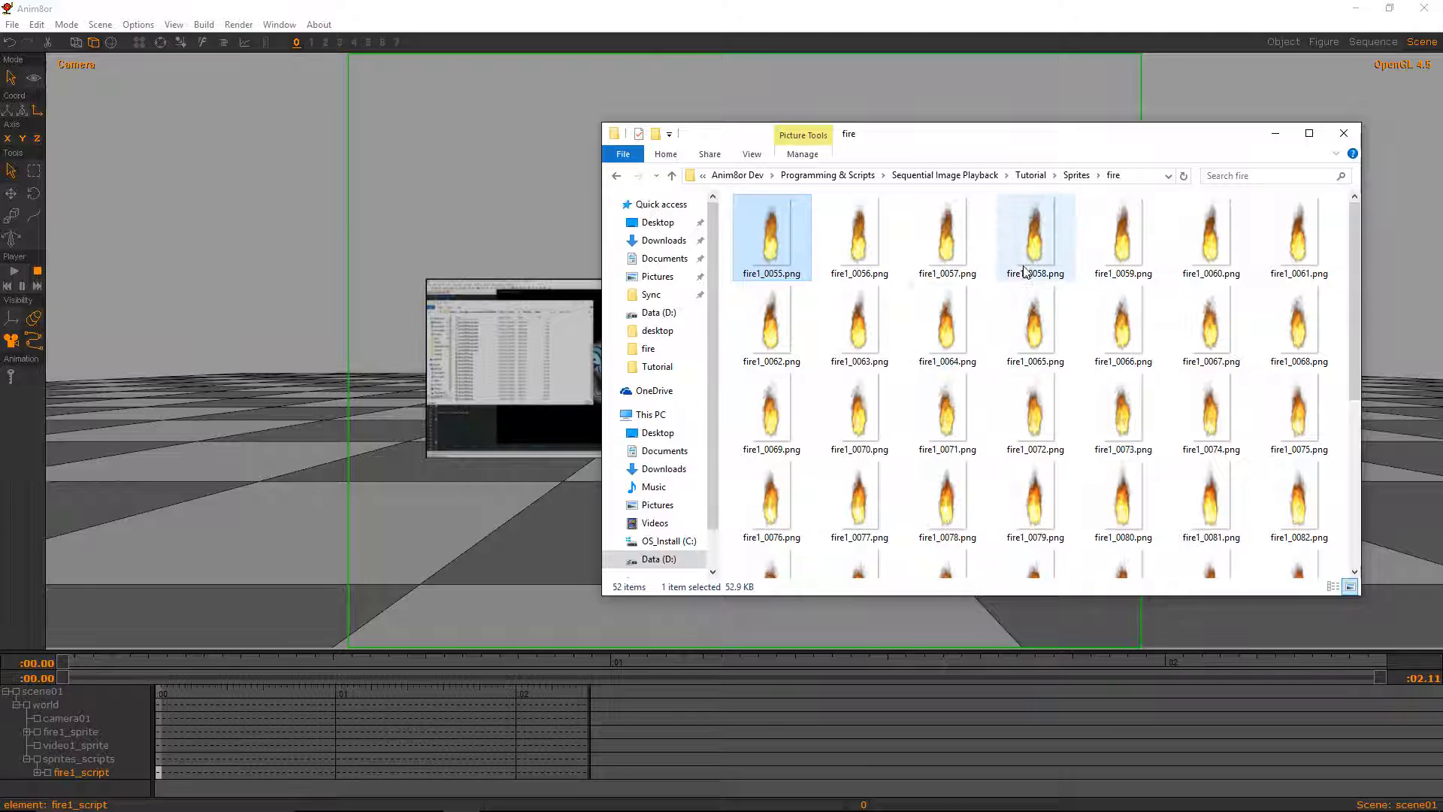
click(1041, 175)
click(1055, 314)
click(1066, 248)
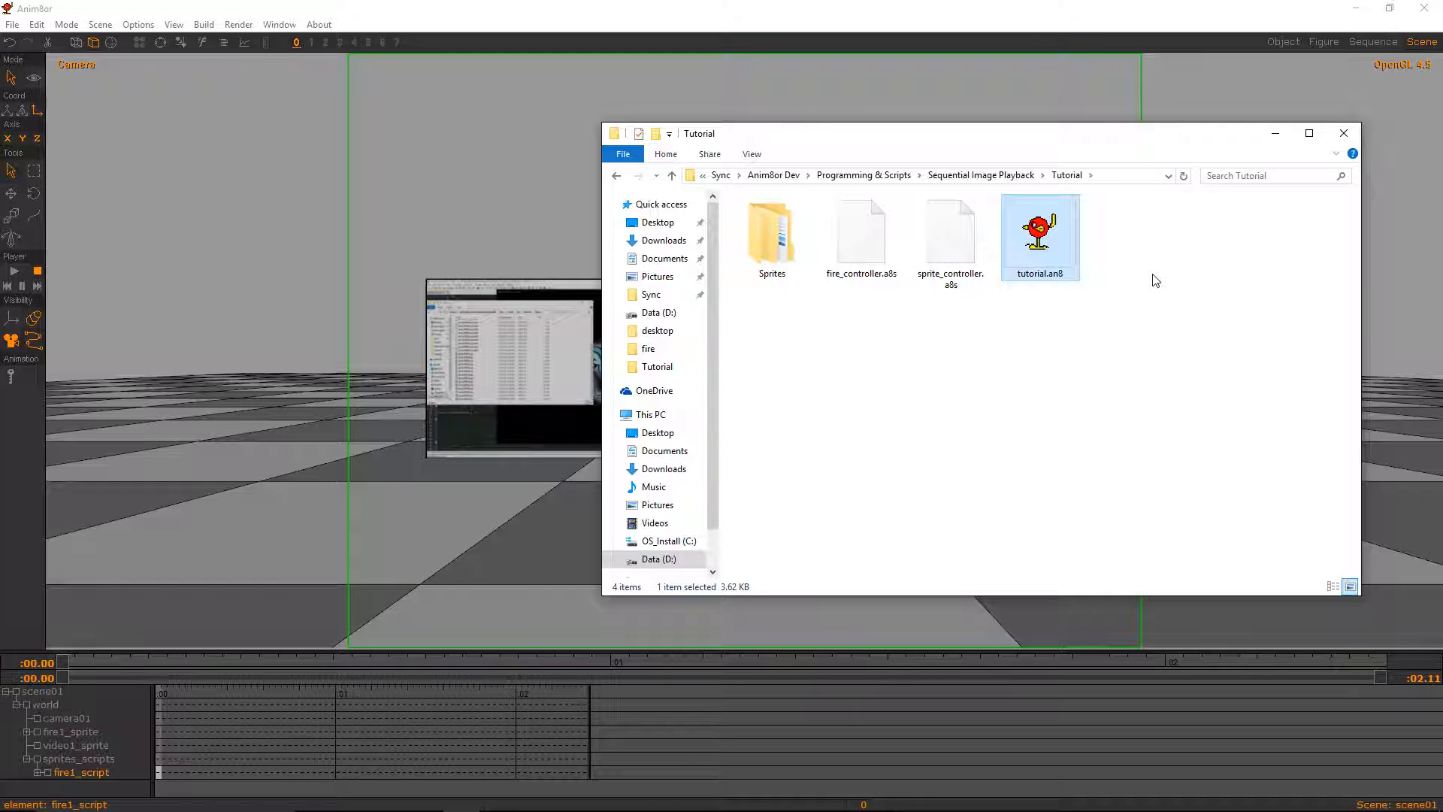
click(1142, 294)
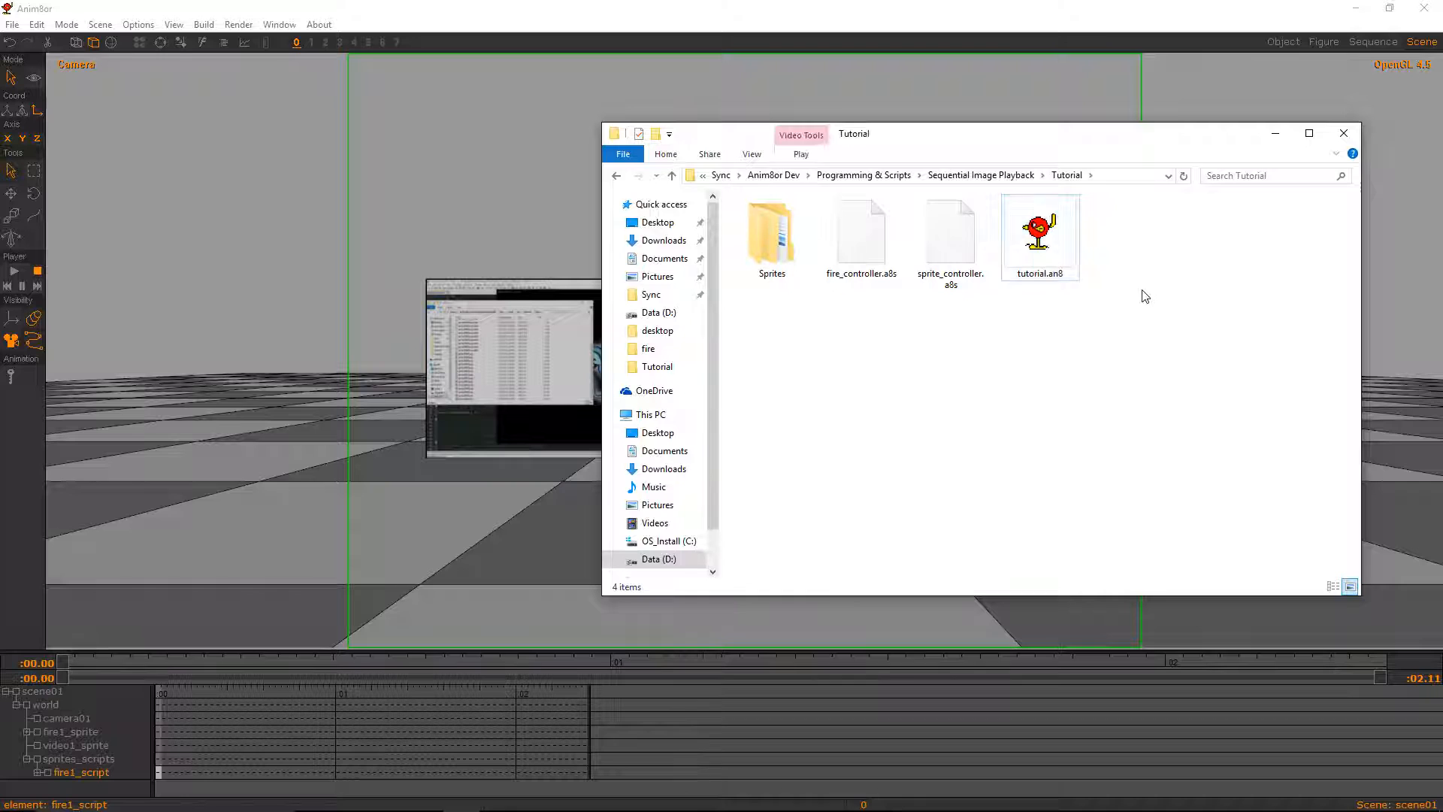
click(1061, 252)
click(1163, 364)
click(1037, 228)
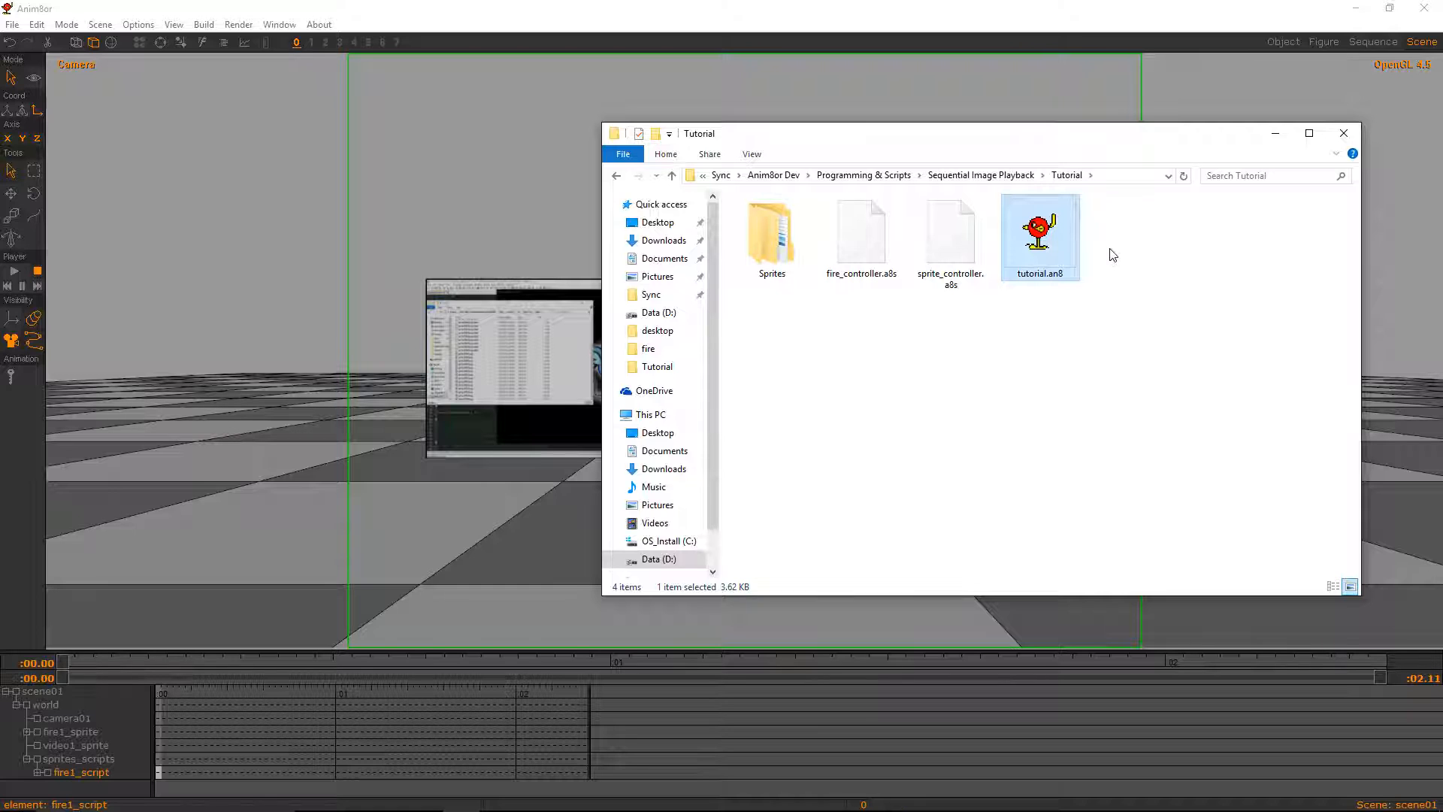
double_click(772, 235)
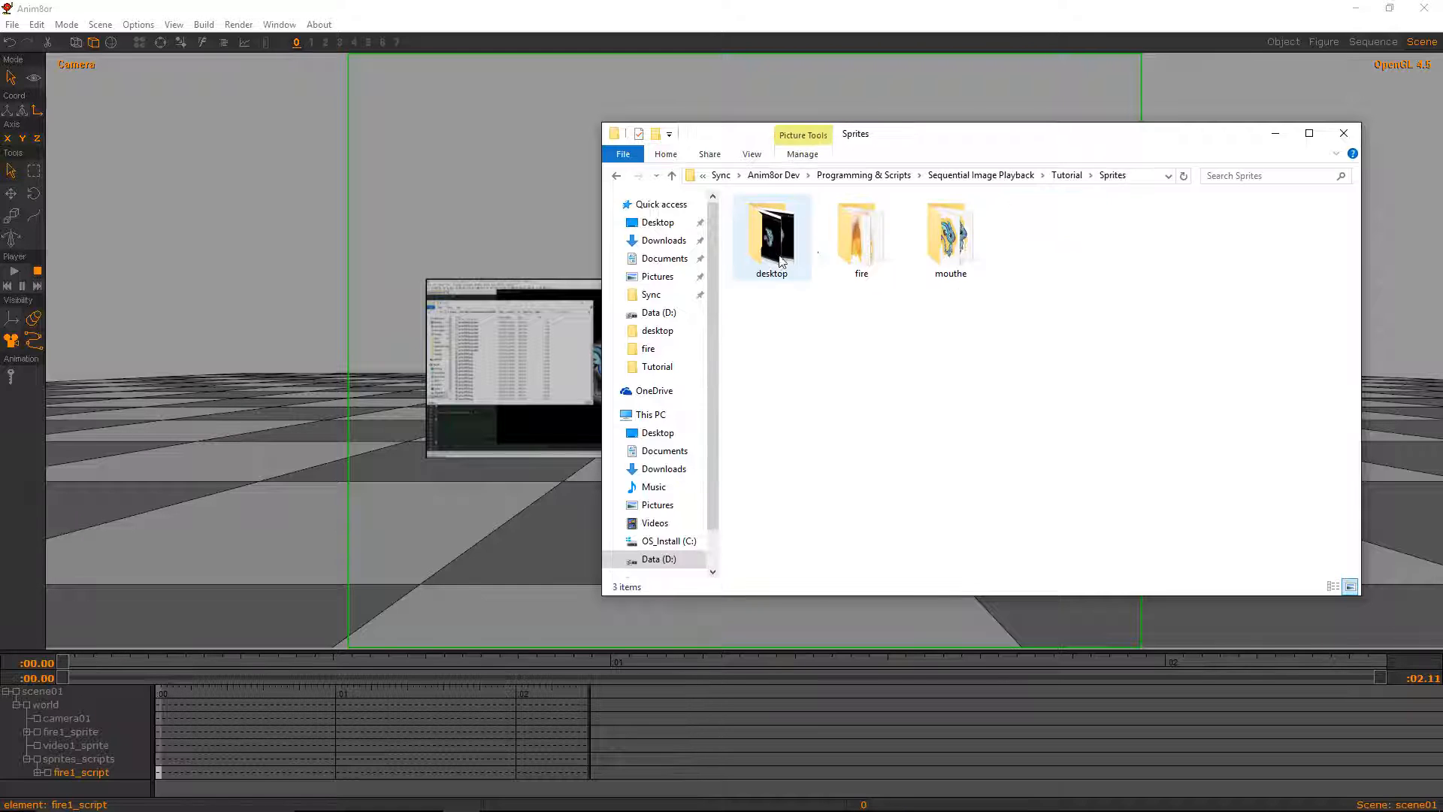
double_click(875, 248)
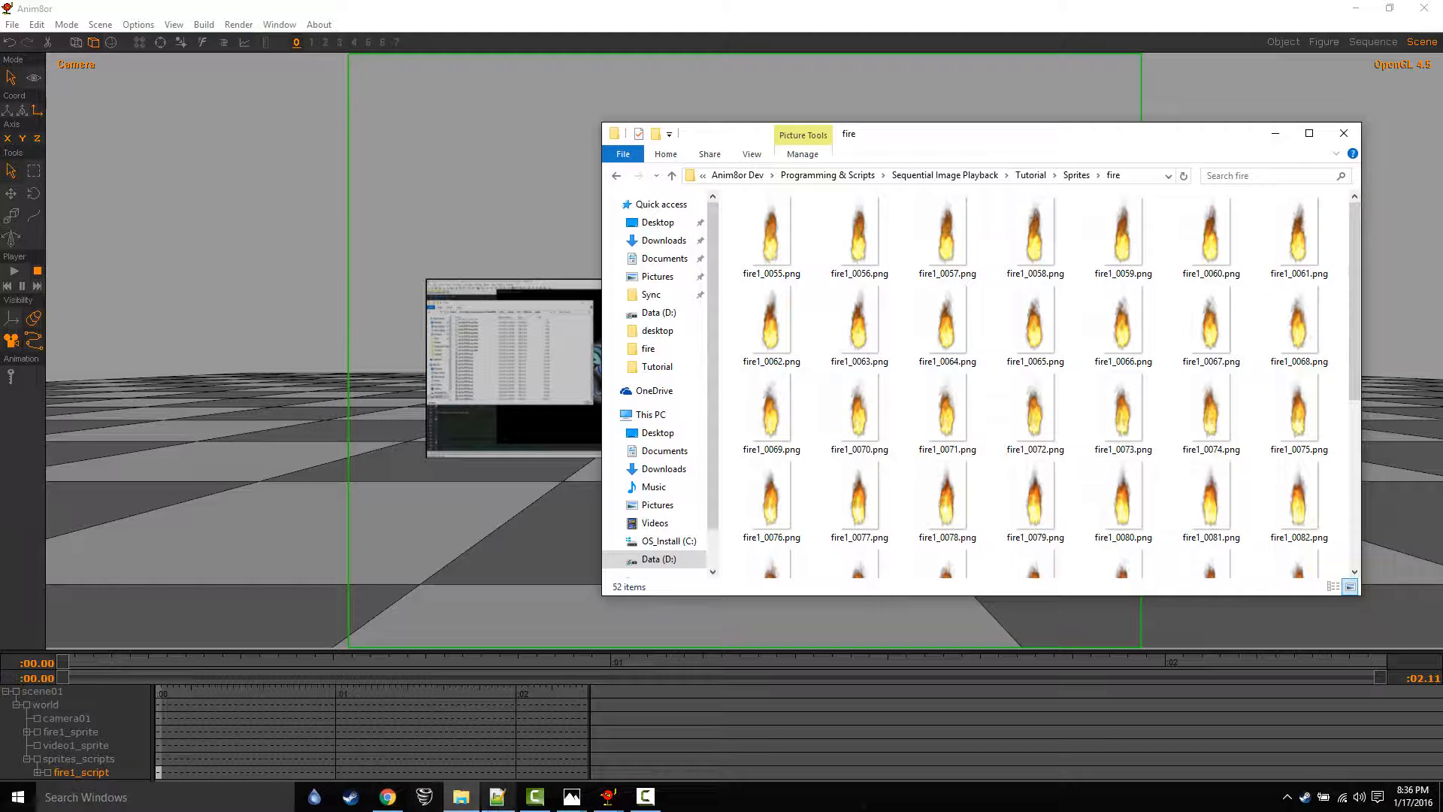
Switch to Notepad++ and set the fire controller's $texPath value to "./Sprites/fire/"
click(498, 802)
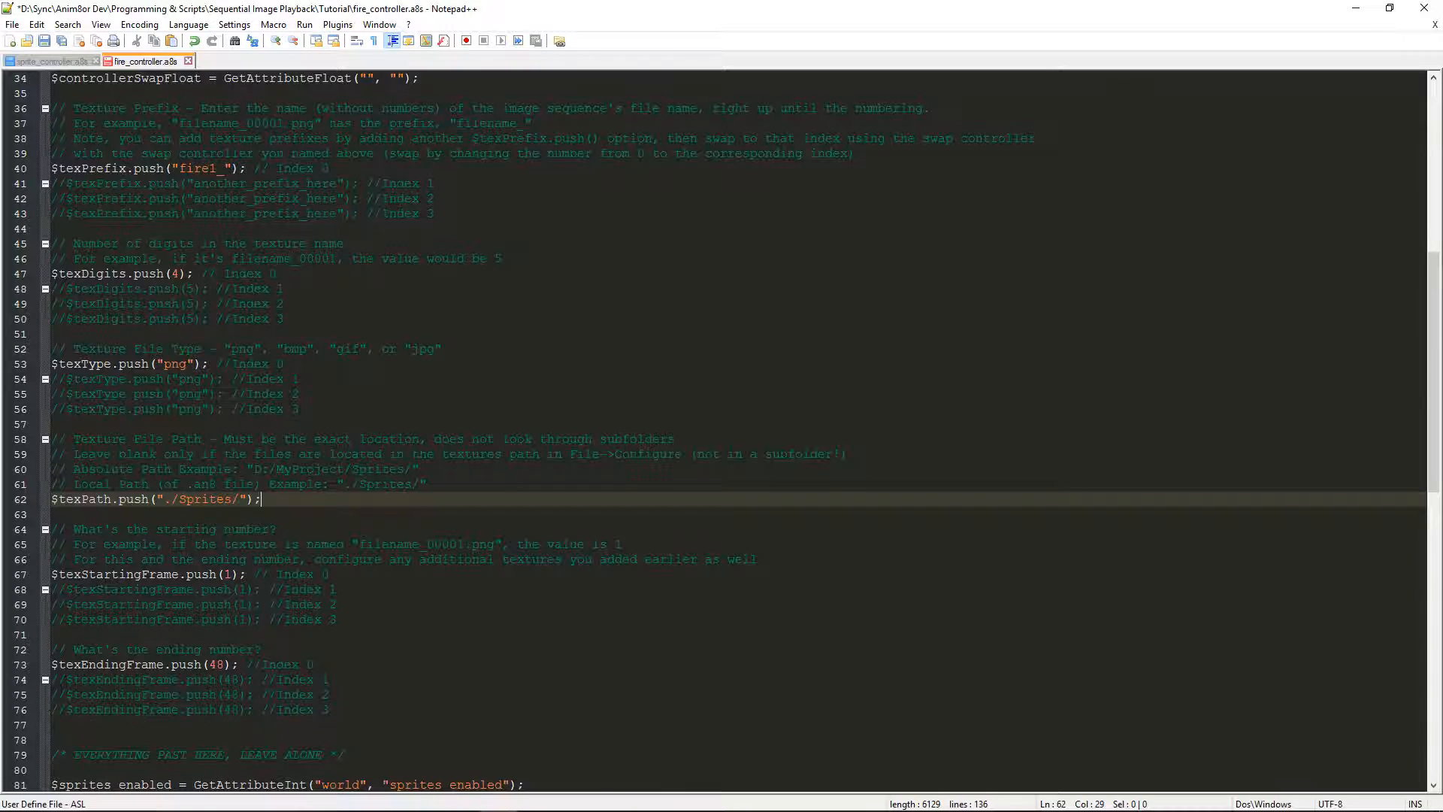
click(167, 499)
drag(165, 500, 178, 500)
click(173, 505)
key(Right)
key(Right)
key(Right)
text(fire)
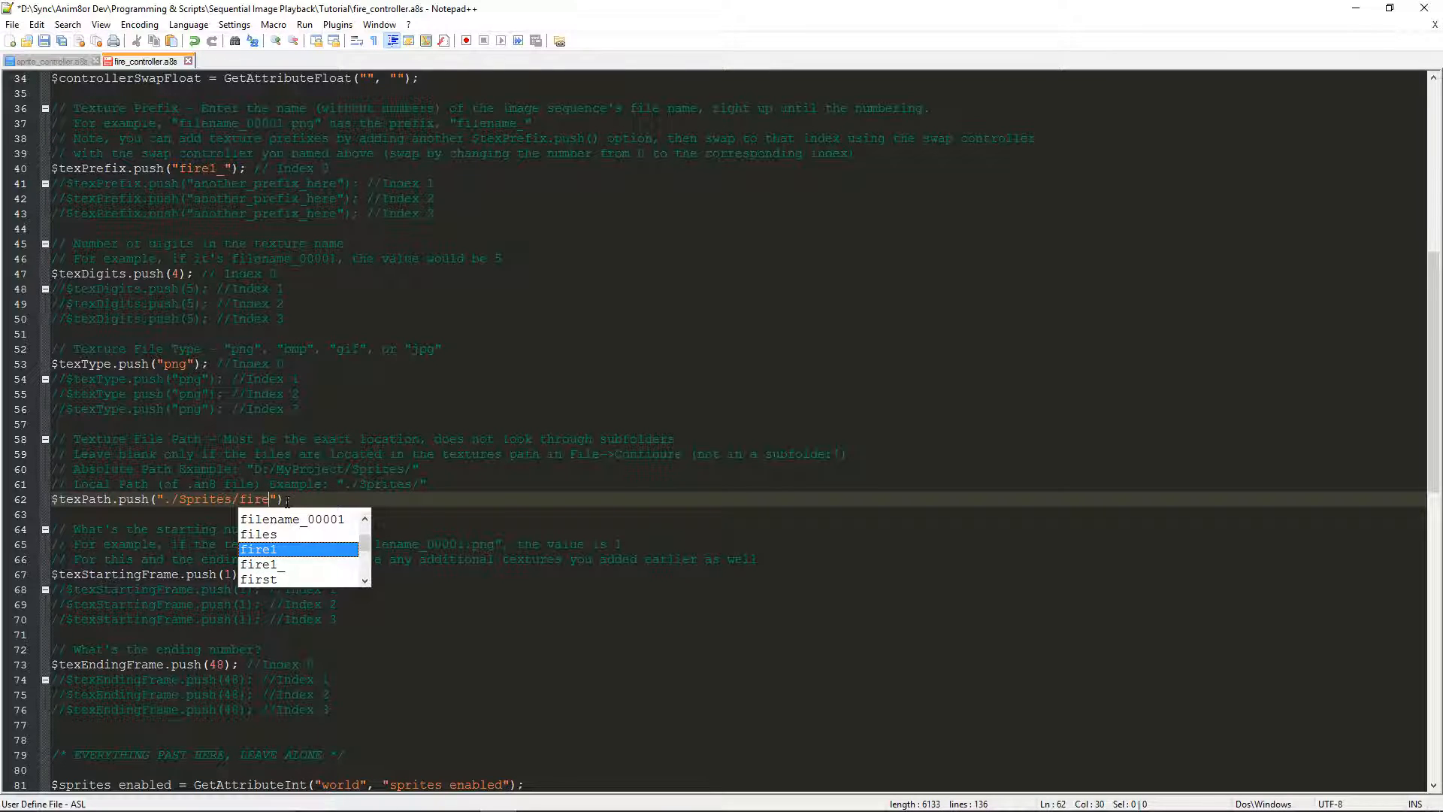
text(/)
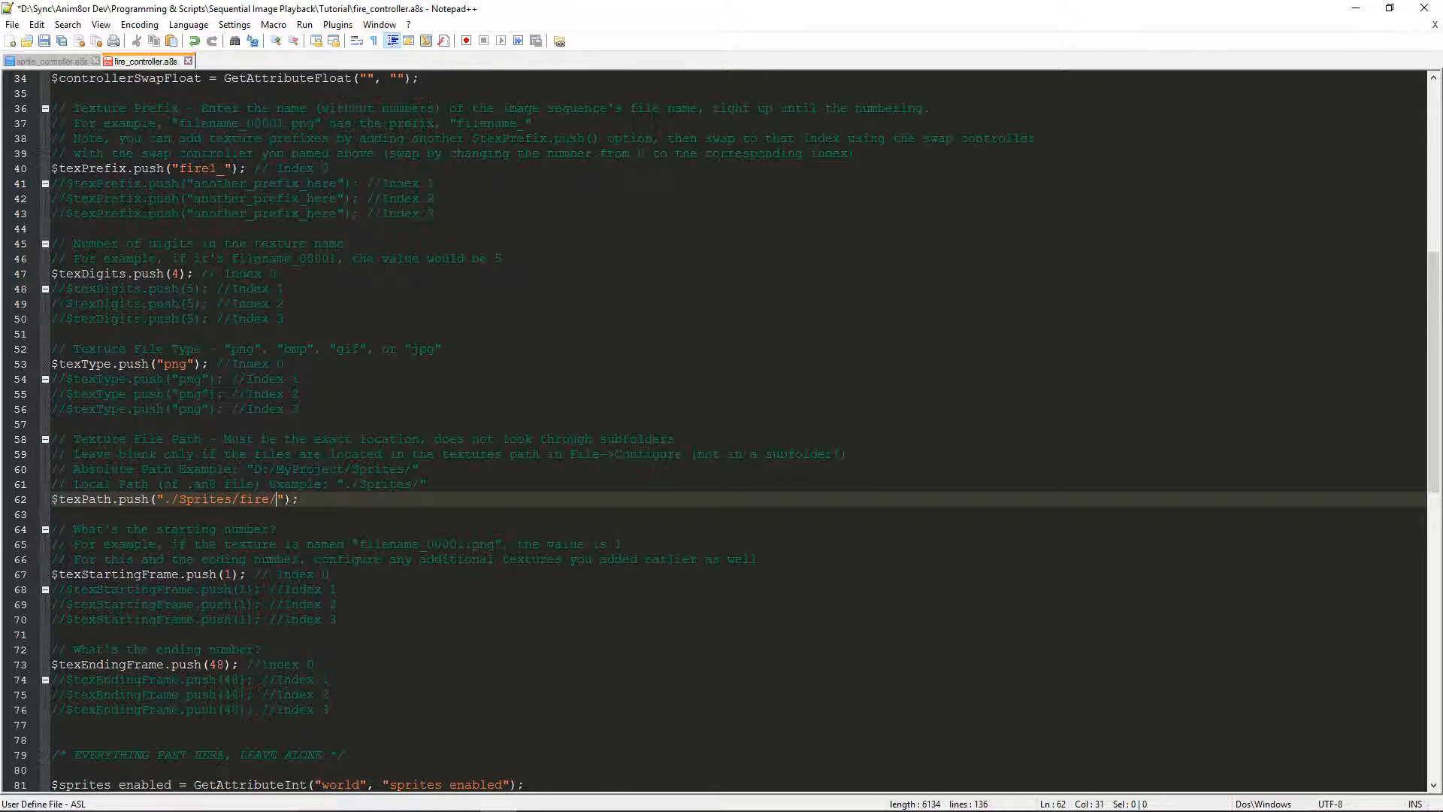
Examine the leading "./" and the full relative path in the $texPath line
click(163, 500)
click(170, 520)
drag(172, 501, 166, 501)
click(171, 518)
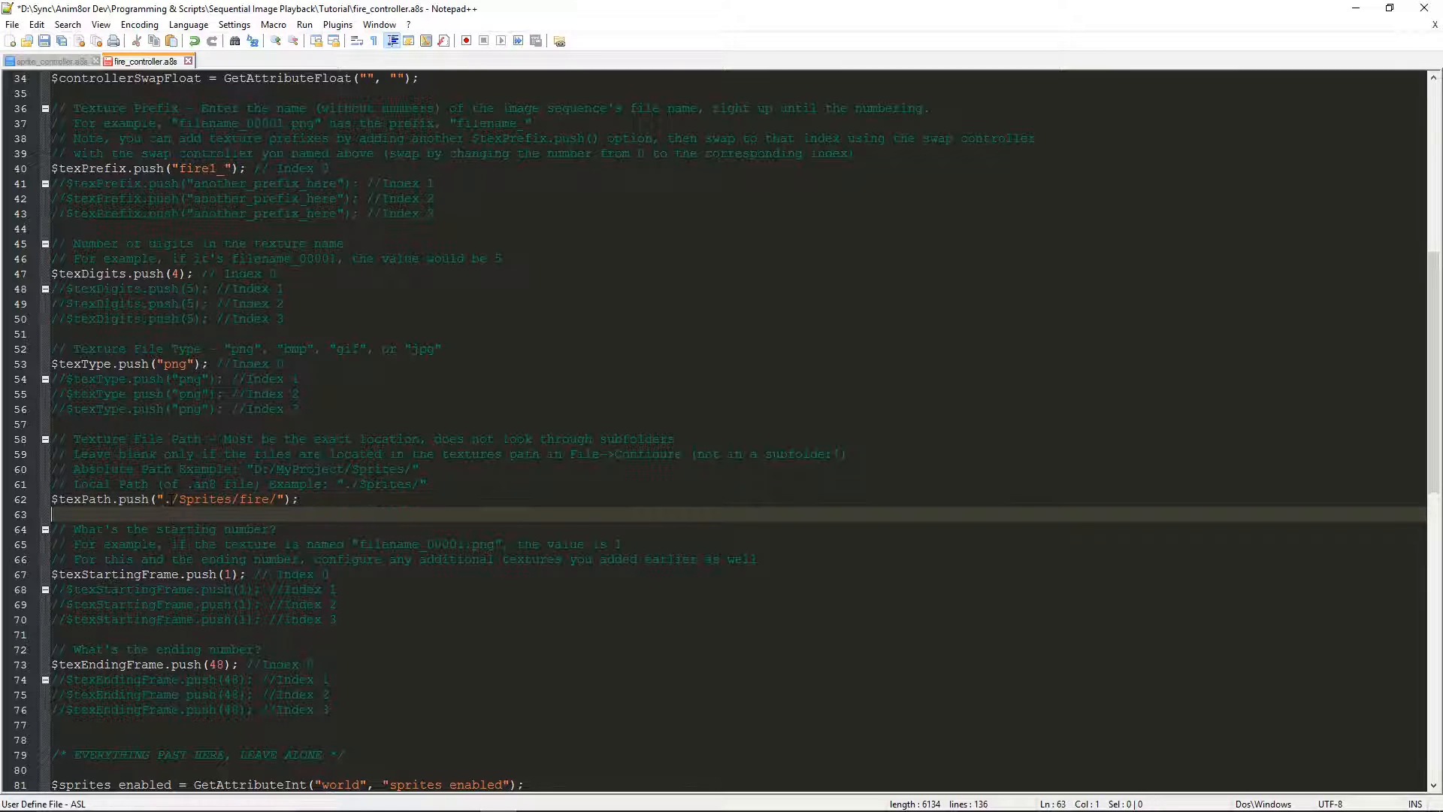
click(171, 499)
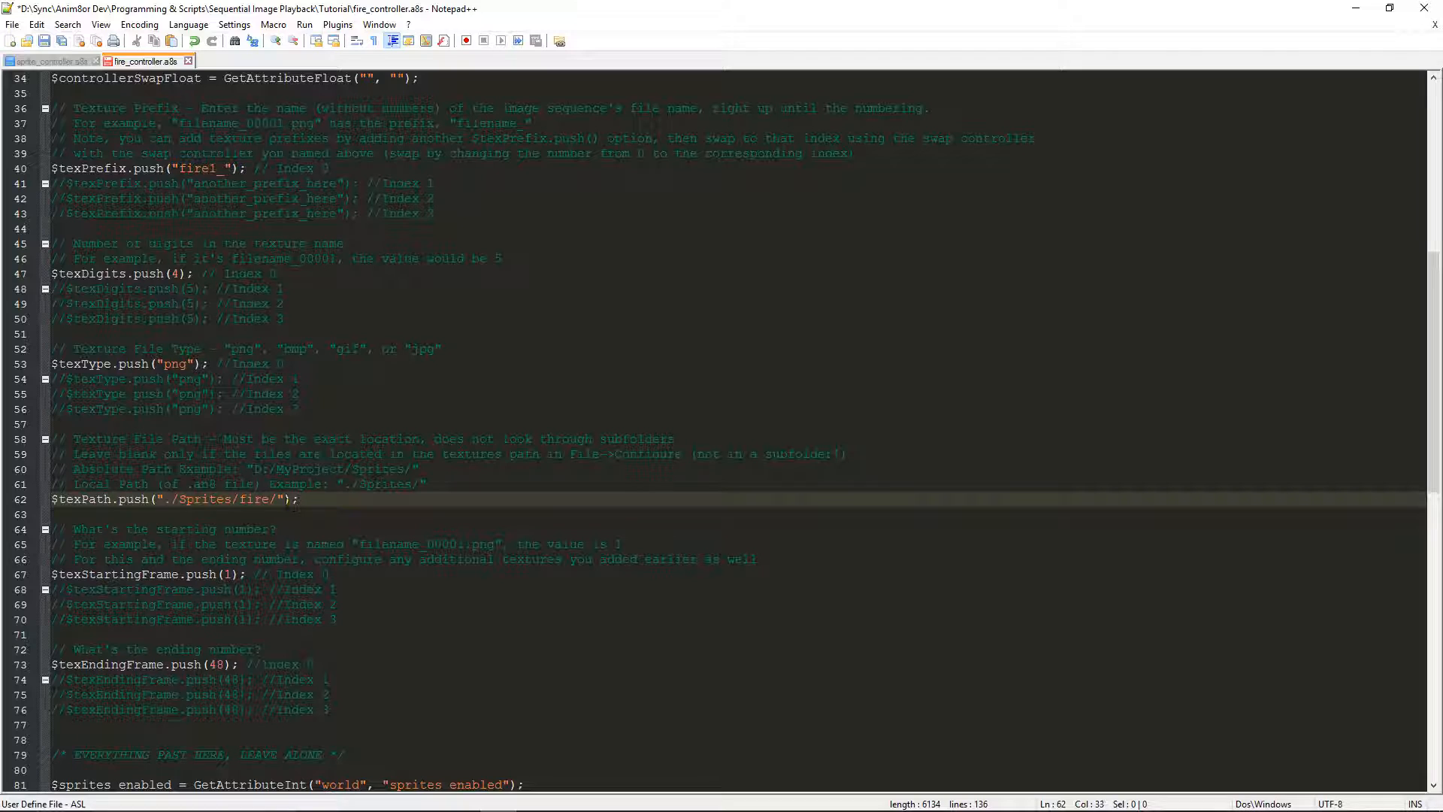
click(280, 501)
drag(164, 499, 280, 499)
click(350, 499)
click(340, 605)
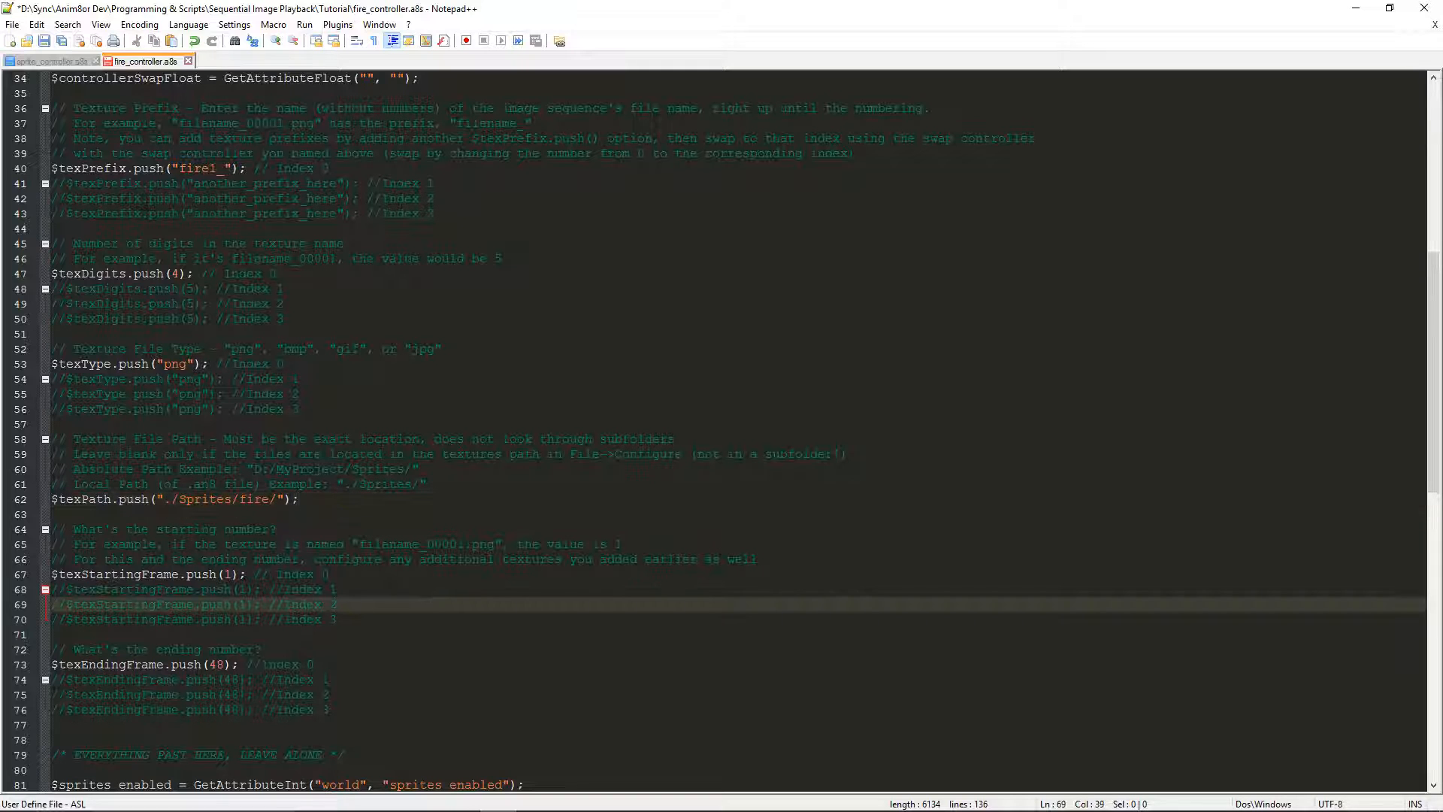
Check the first image number in the Sprites/fire folder and set the index 0 $texStartingFrame value to 55
click(112, 575)
mouse_move(503, 802)
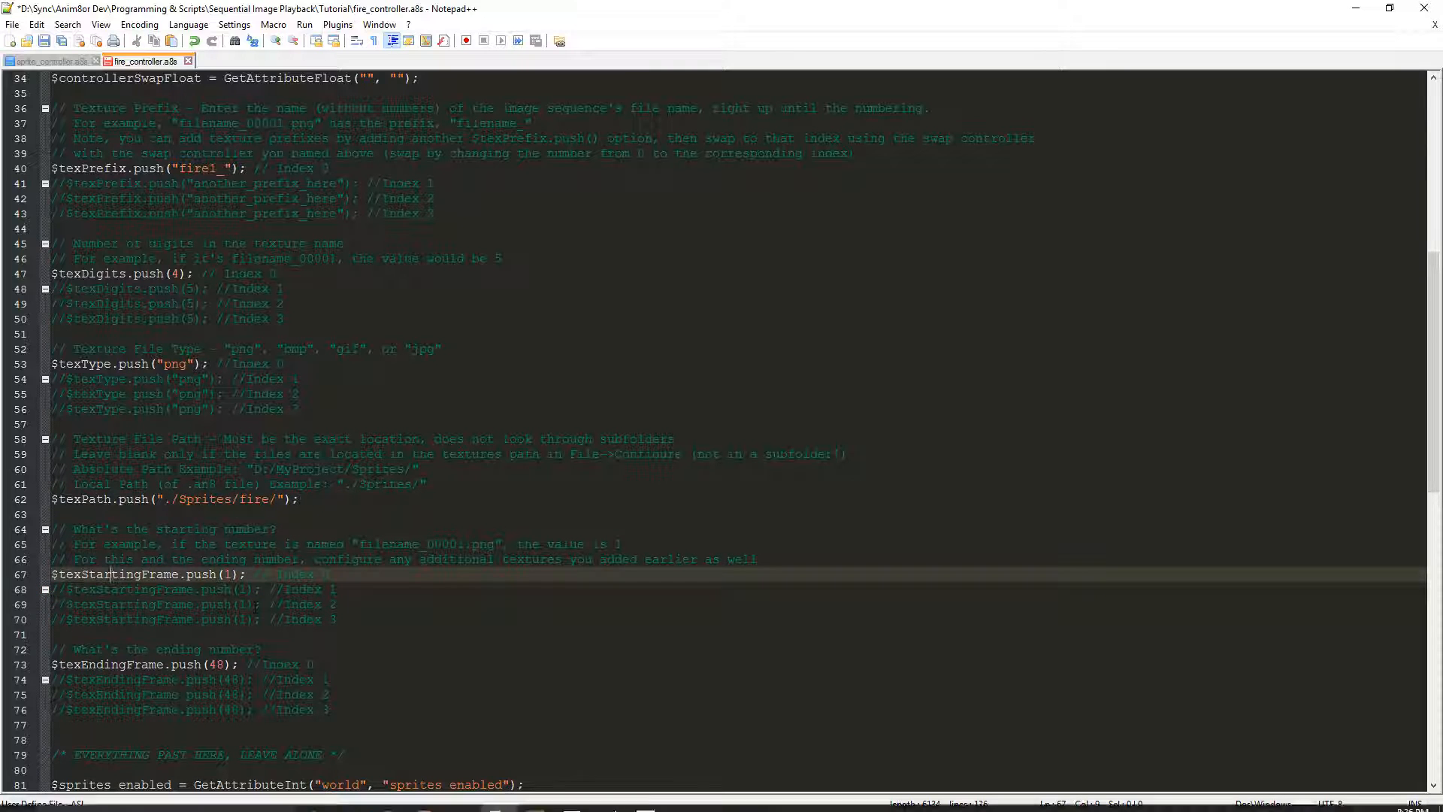
click(461, 797)
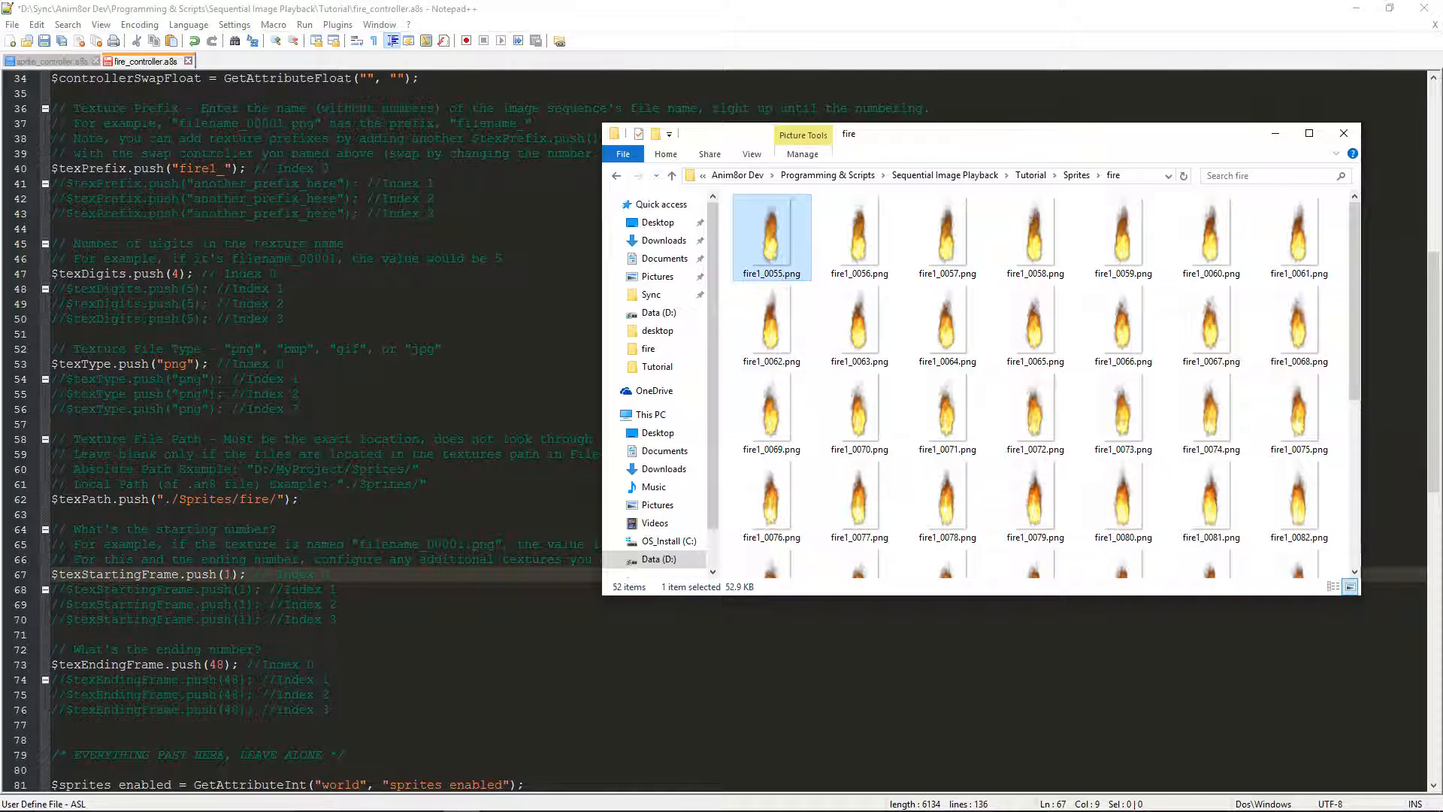
double_click(228, 574)
text(55)
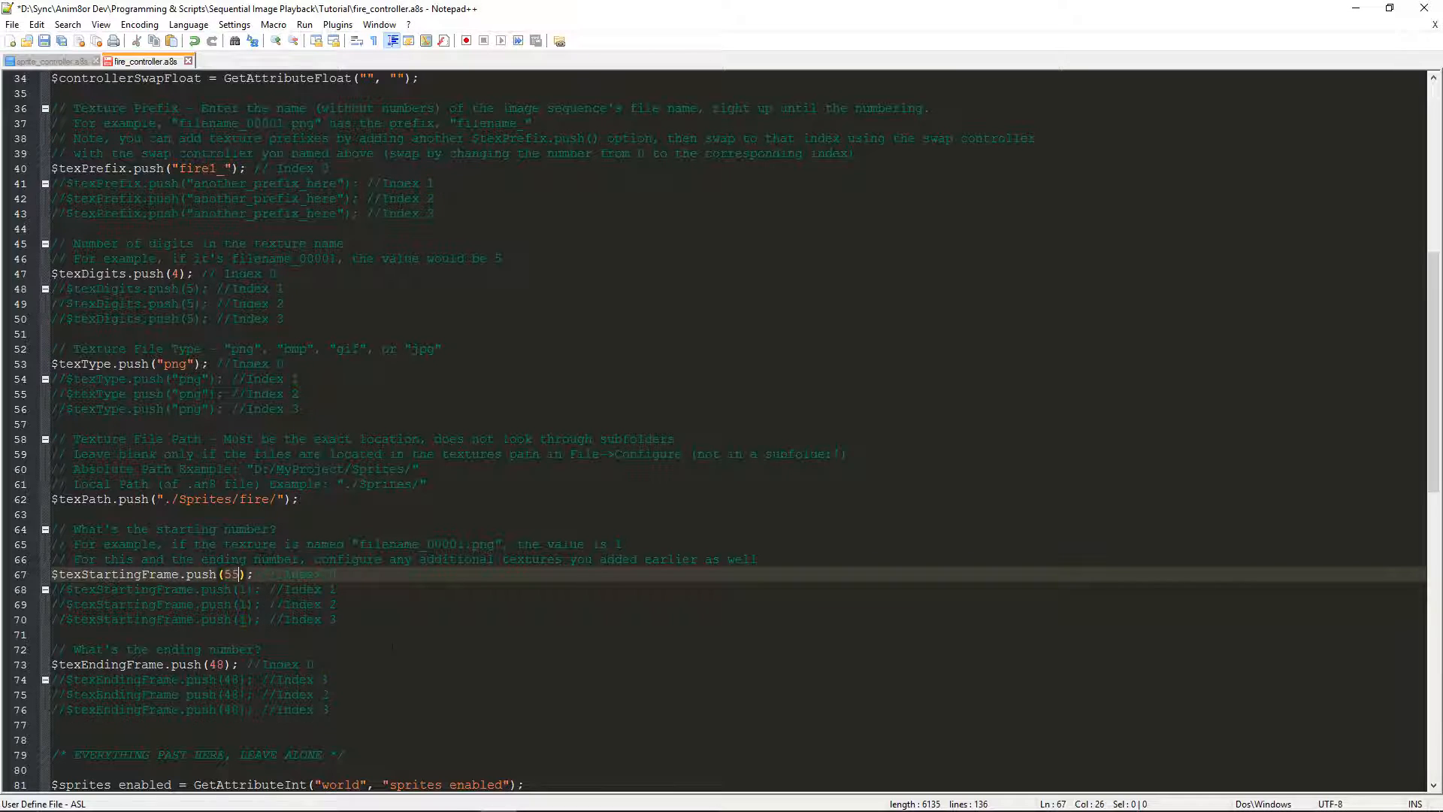
Check the last image number in the Sprites/fire folder and set the index 0 $texEndingFrame value to 106
click(262, 650)
click(460, 798)
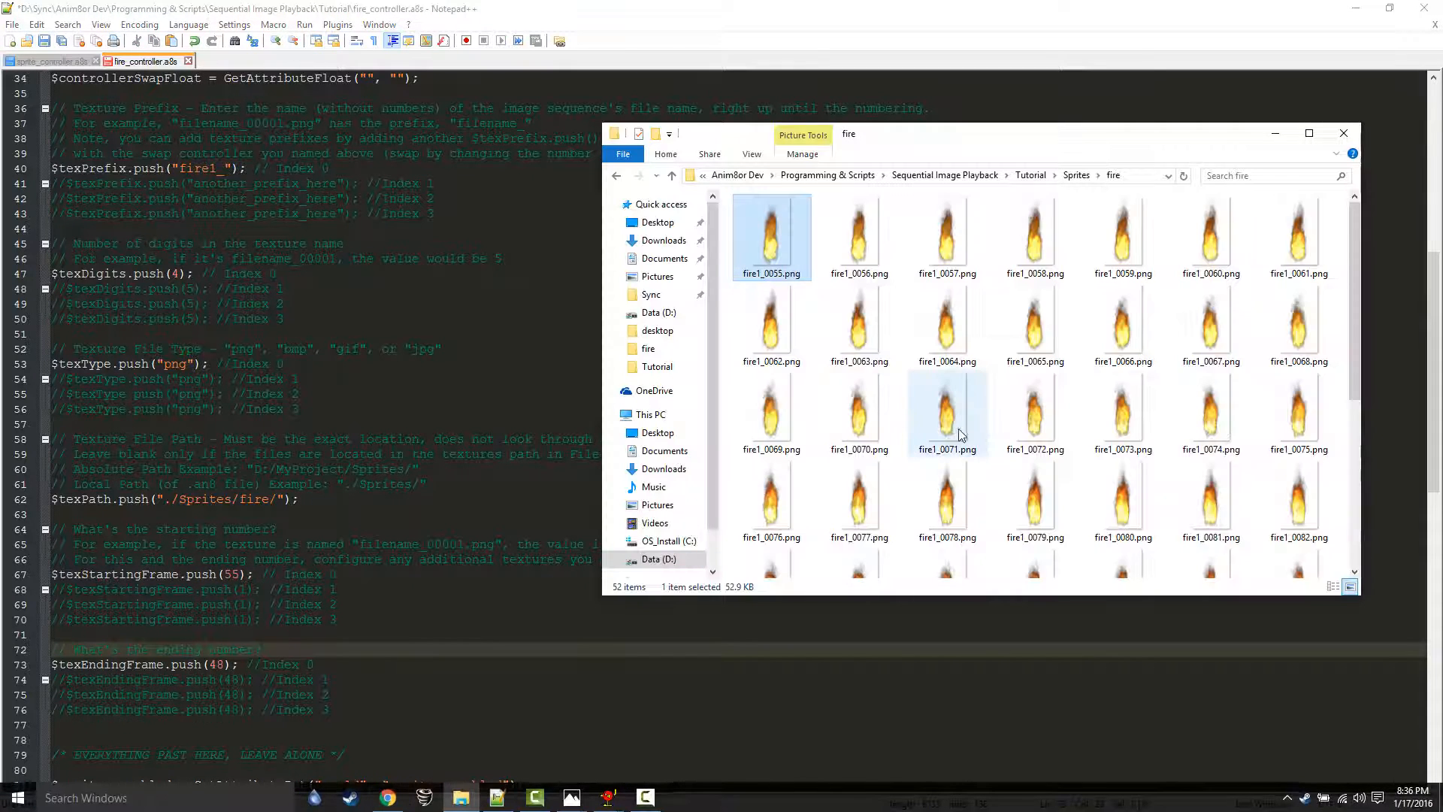
click(949, 545)
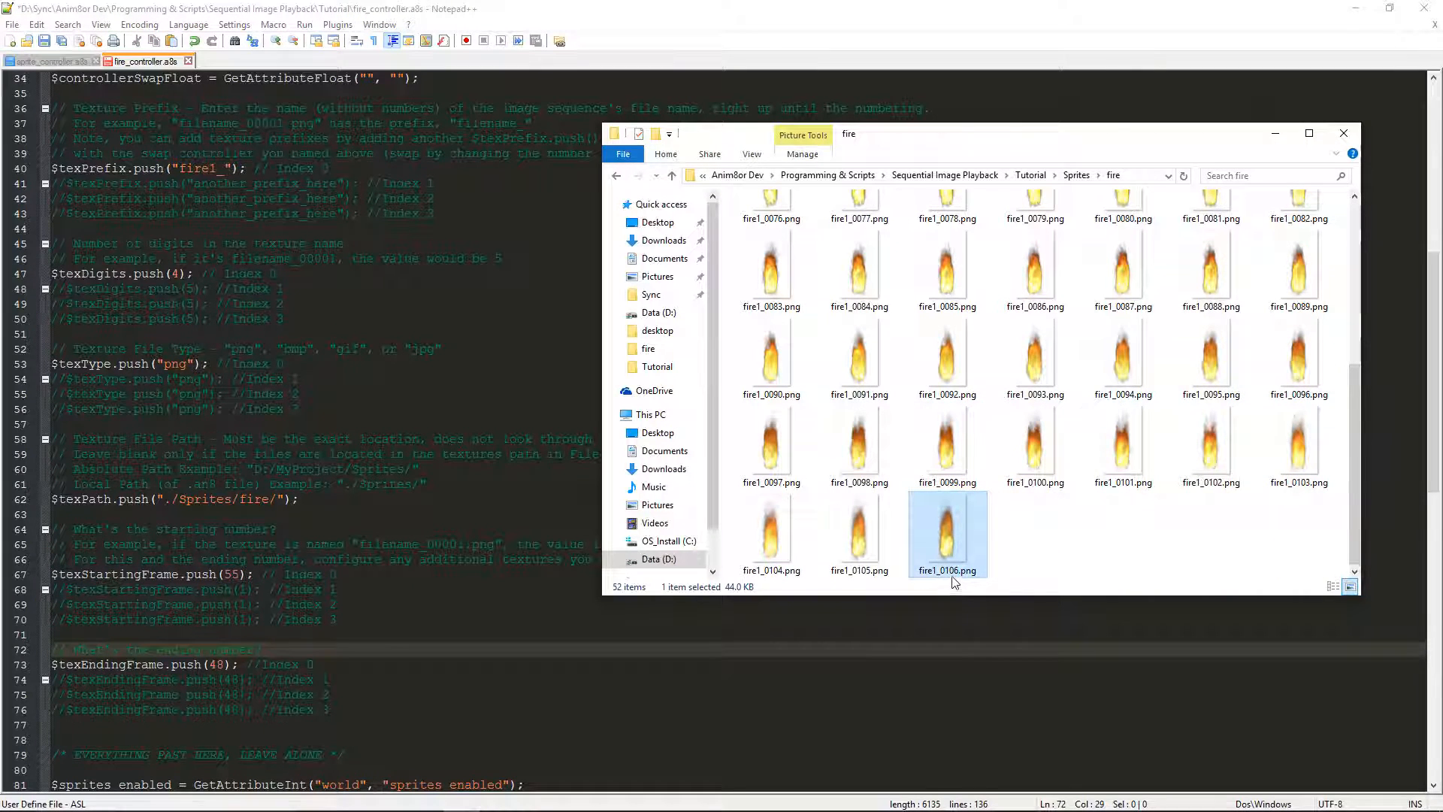
click(226, 664)
key(BackSpace)
key(BackSpace)
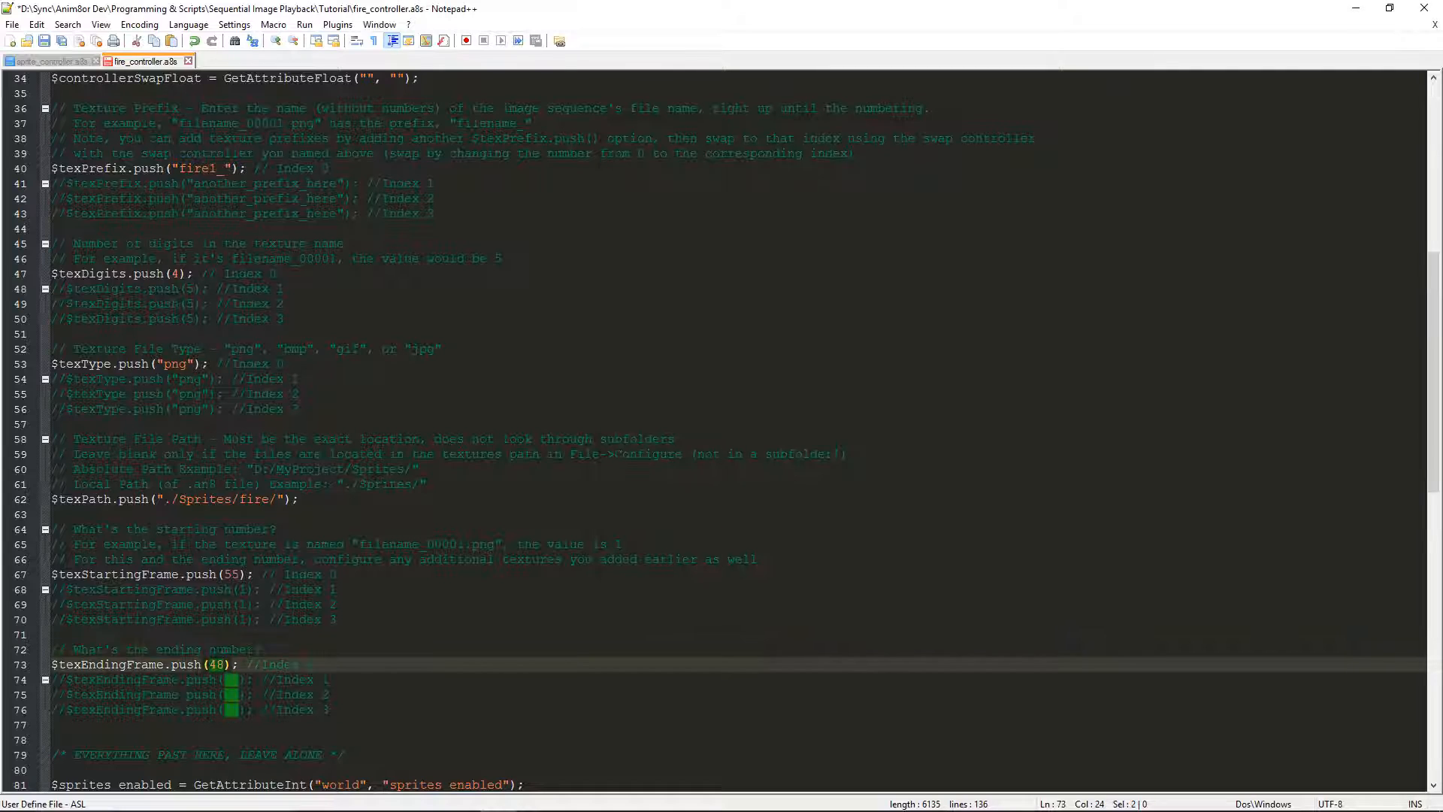
text(110)
click(334, 575)
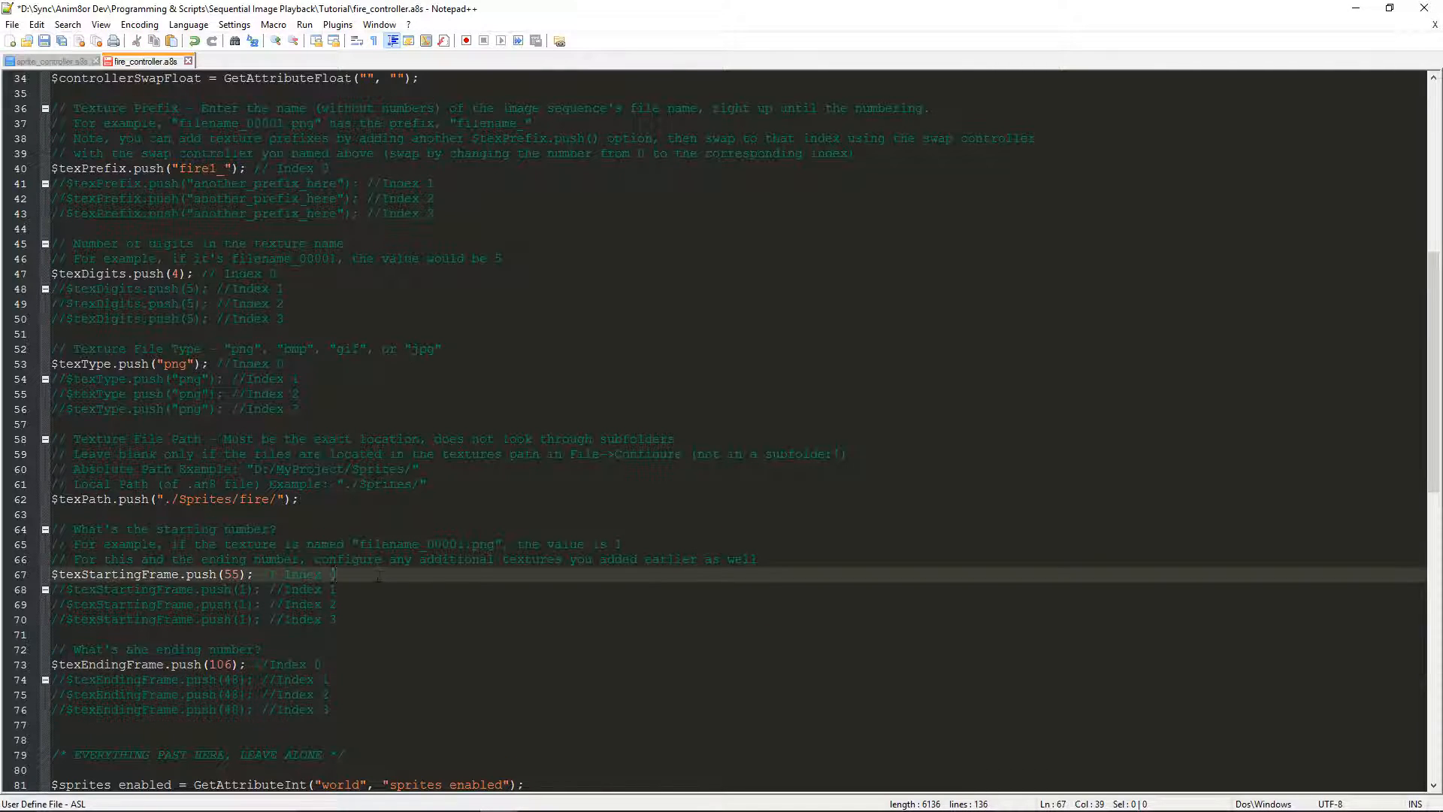
Review the filled-in fire controller settings down to the "EVERYTHING PAST HERE, LEAVE ALONE" comment
scroll(376, 590, up, 10)
scroll(376, 590, down, 10)
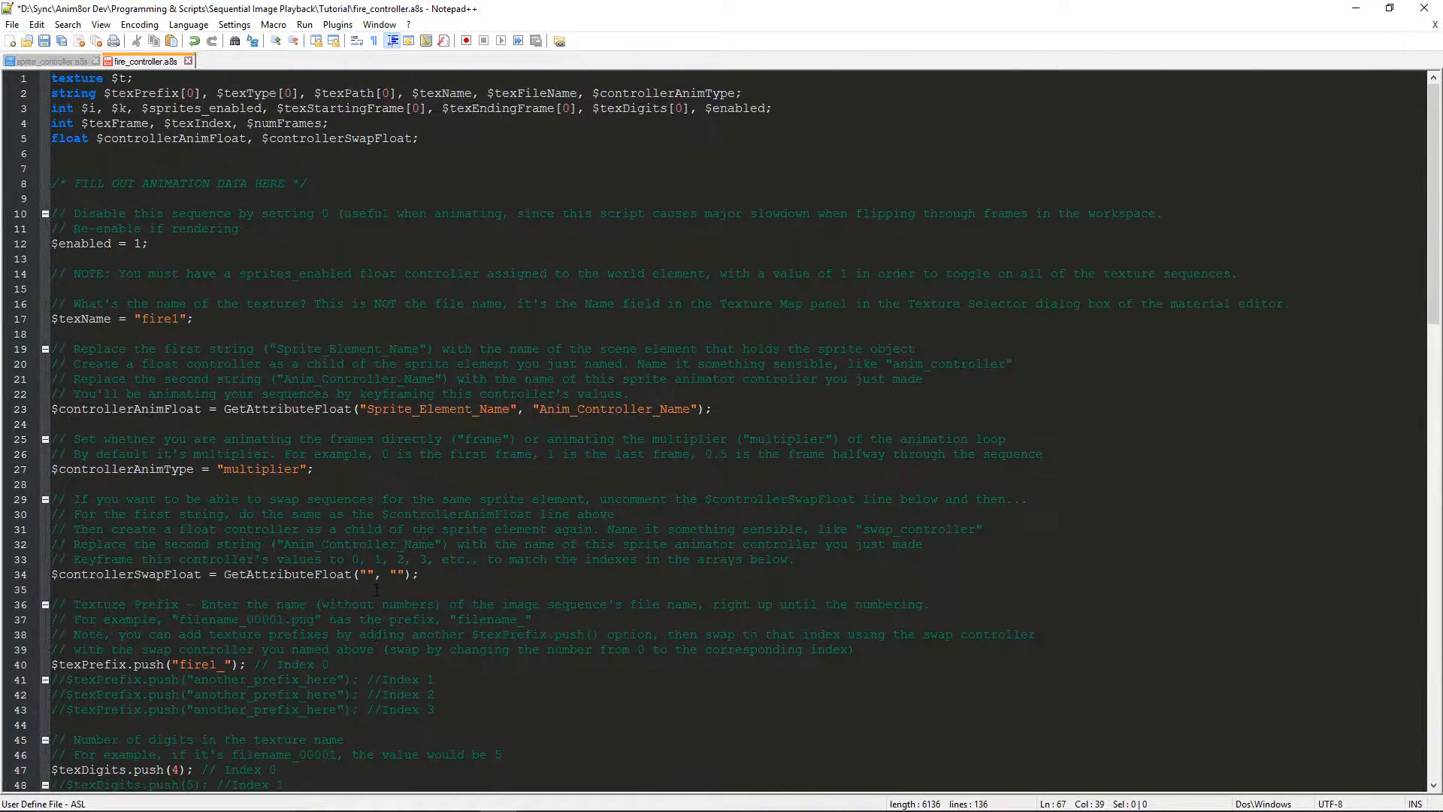
scroll(376, 590, down, 5)
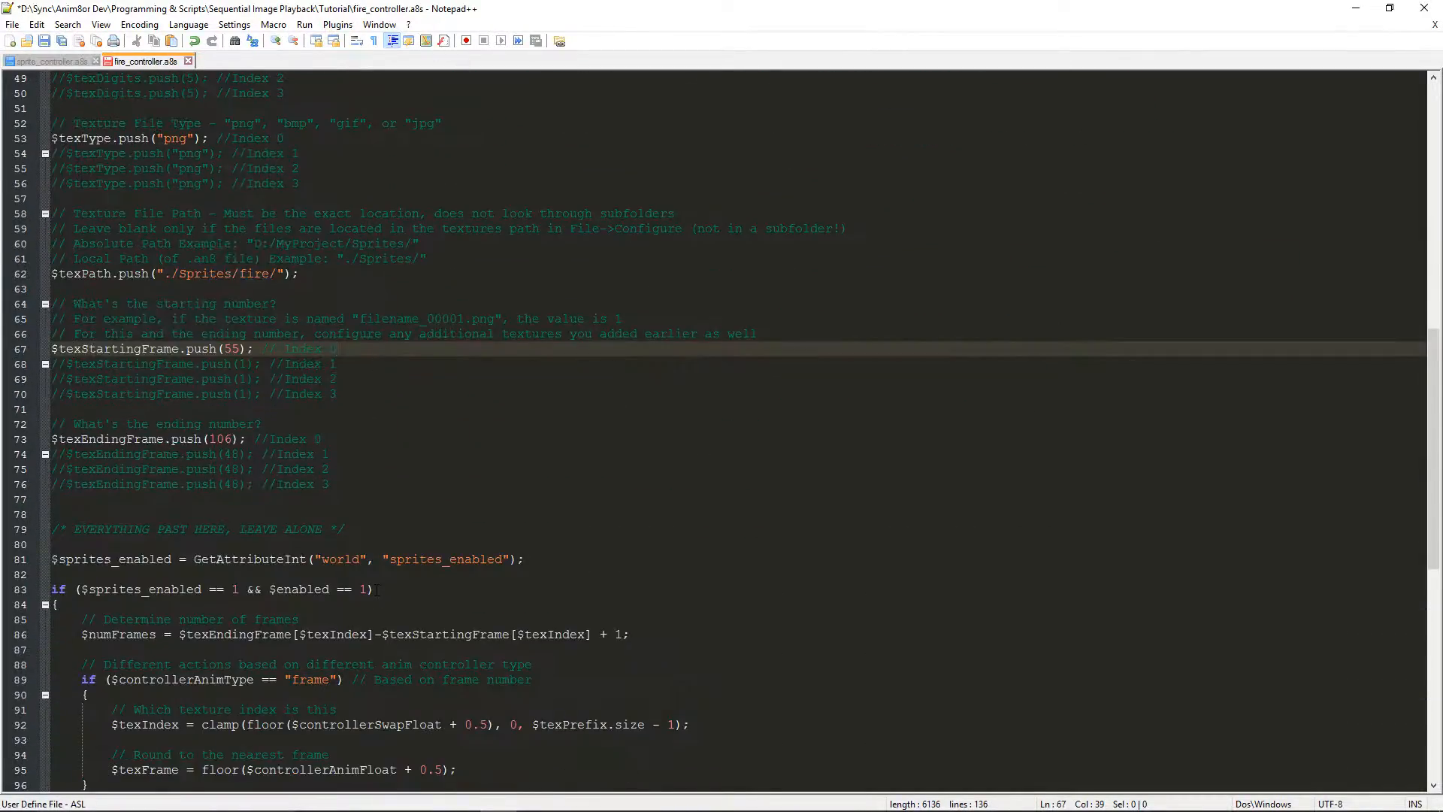
scroll(722, 428, down, 1)
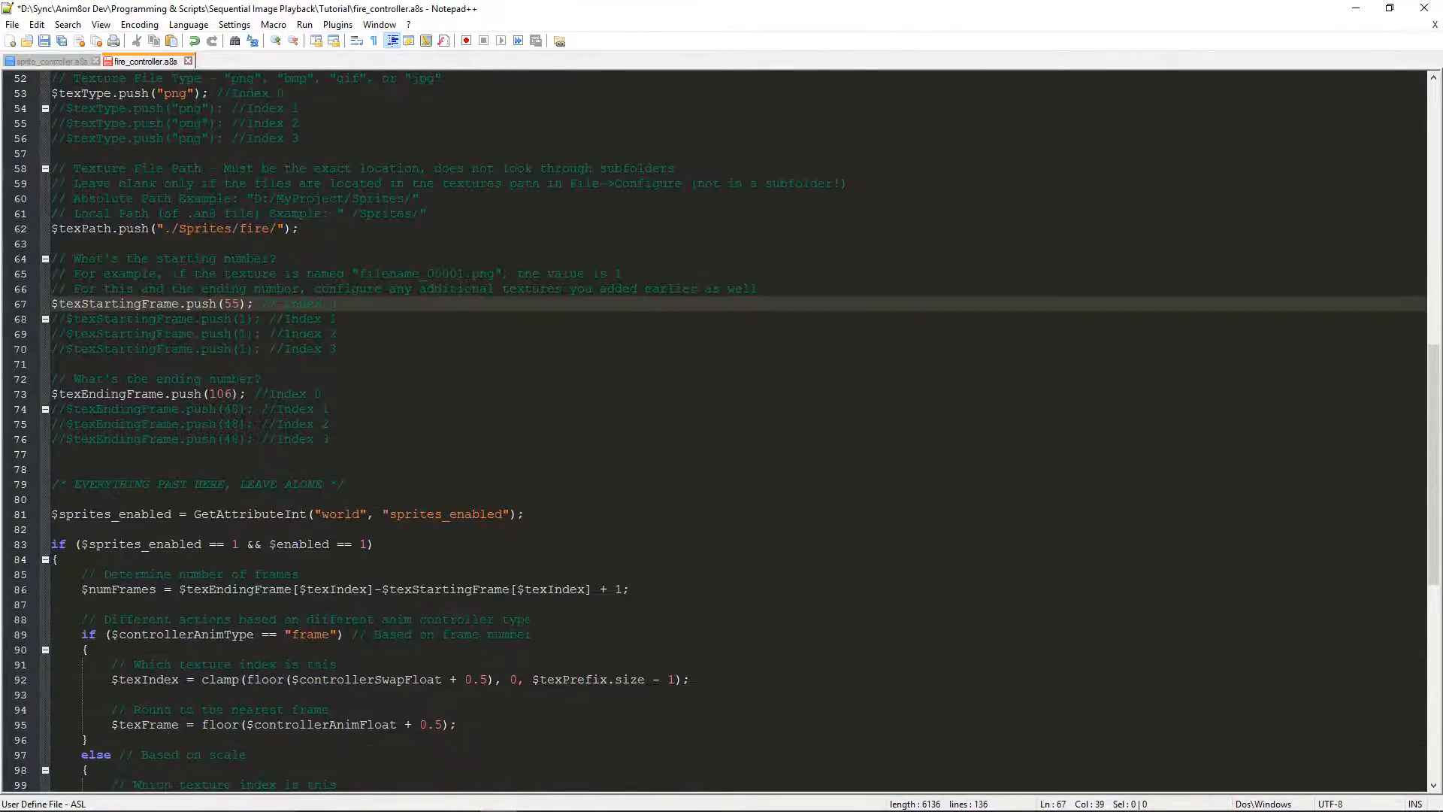
click(127, 394)
drag(368, 483, 54, 469)
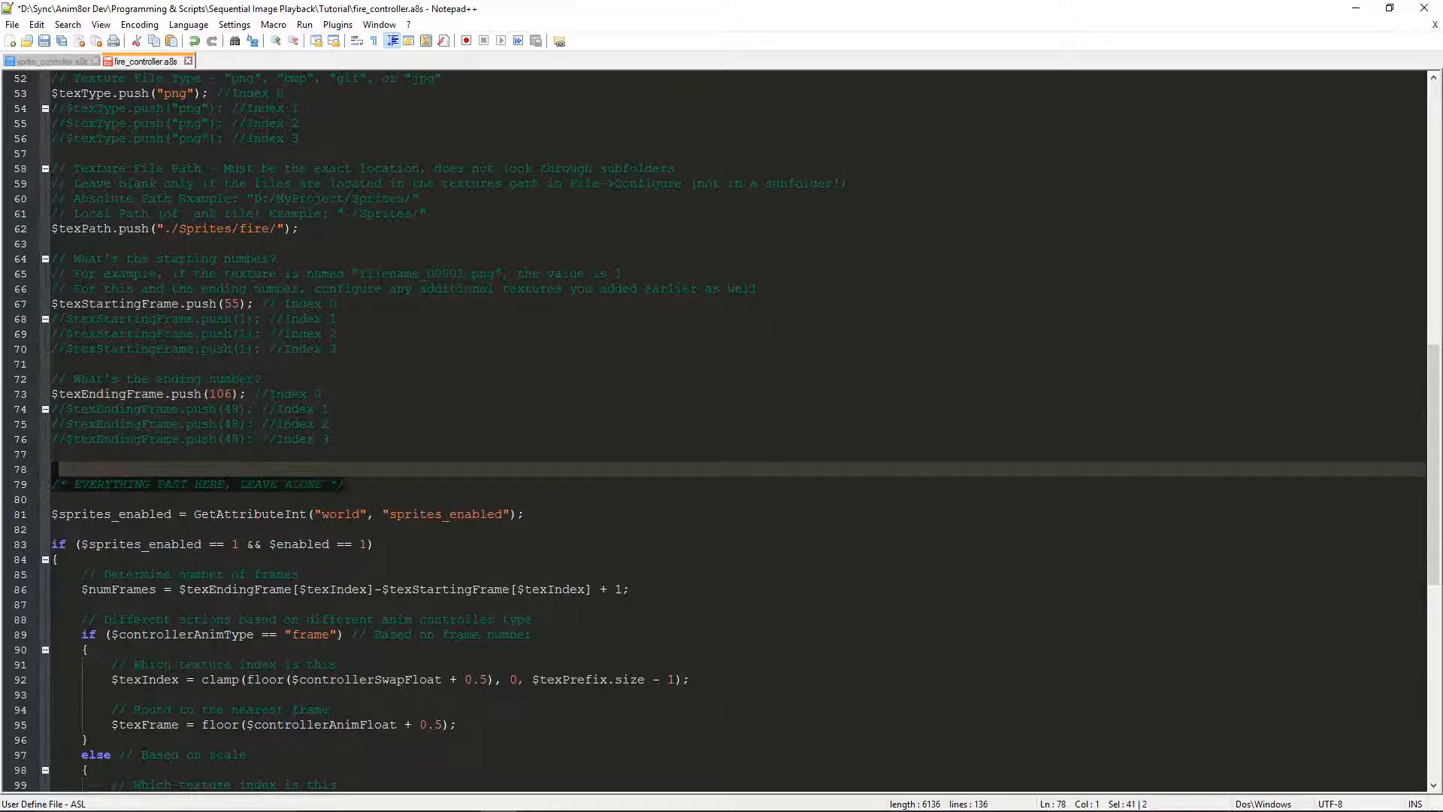
Select and copy the entire fire controller script
key(ctrl+a)
scroll(503, 359, up, 6)
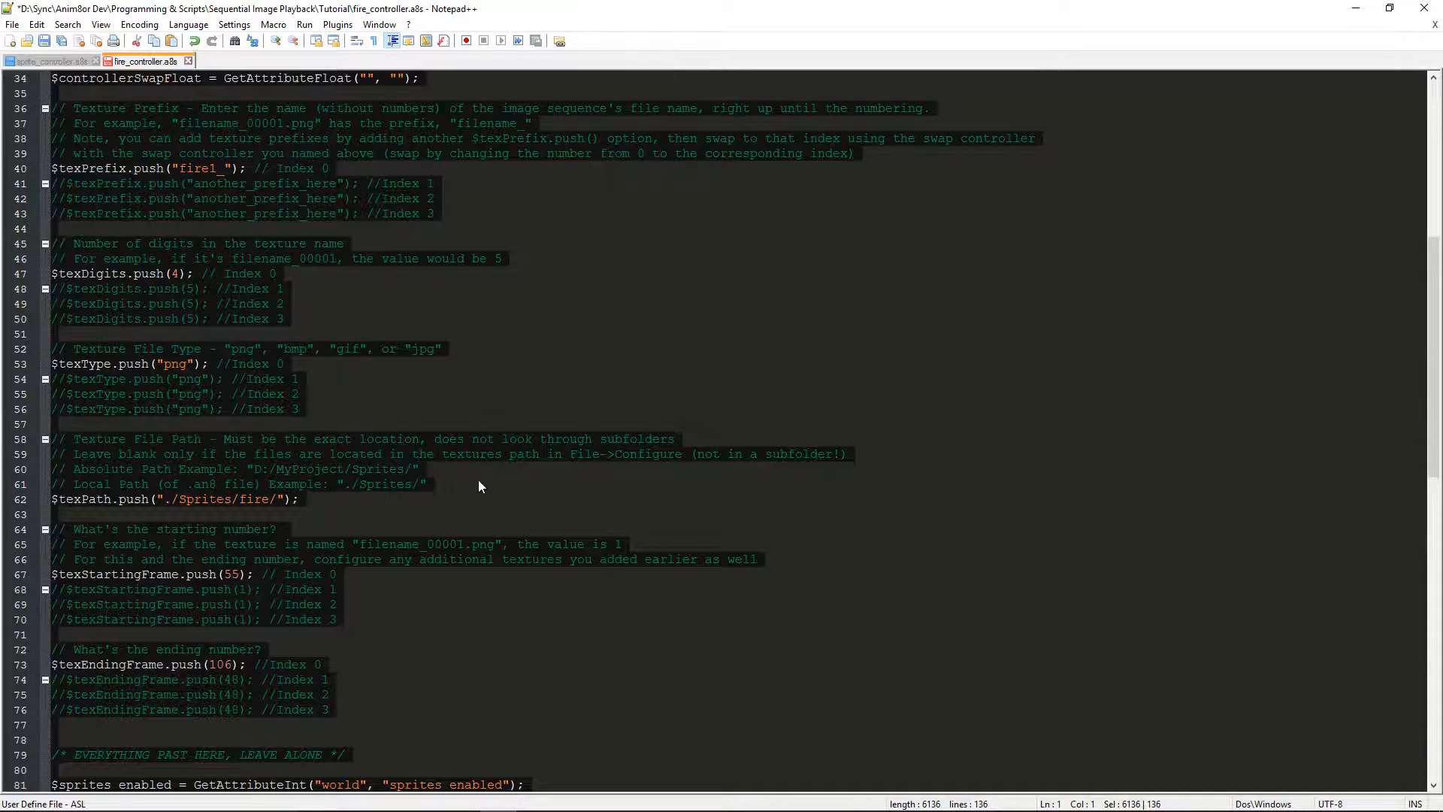
scroll(478, 480, up, 4)
scroll(478, 479, up, 4)
scroll(478, 479, down, 4)
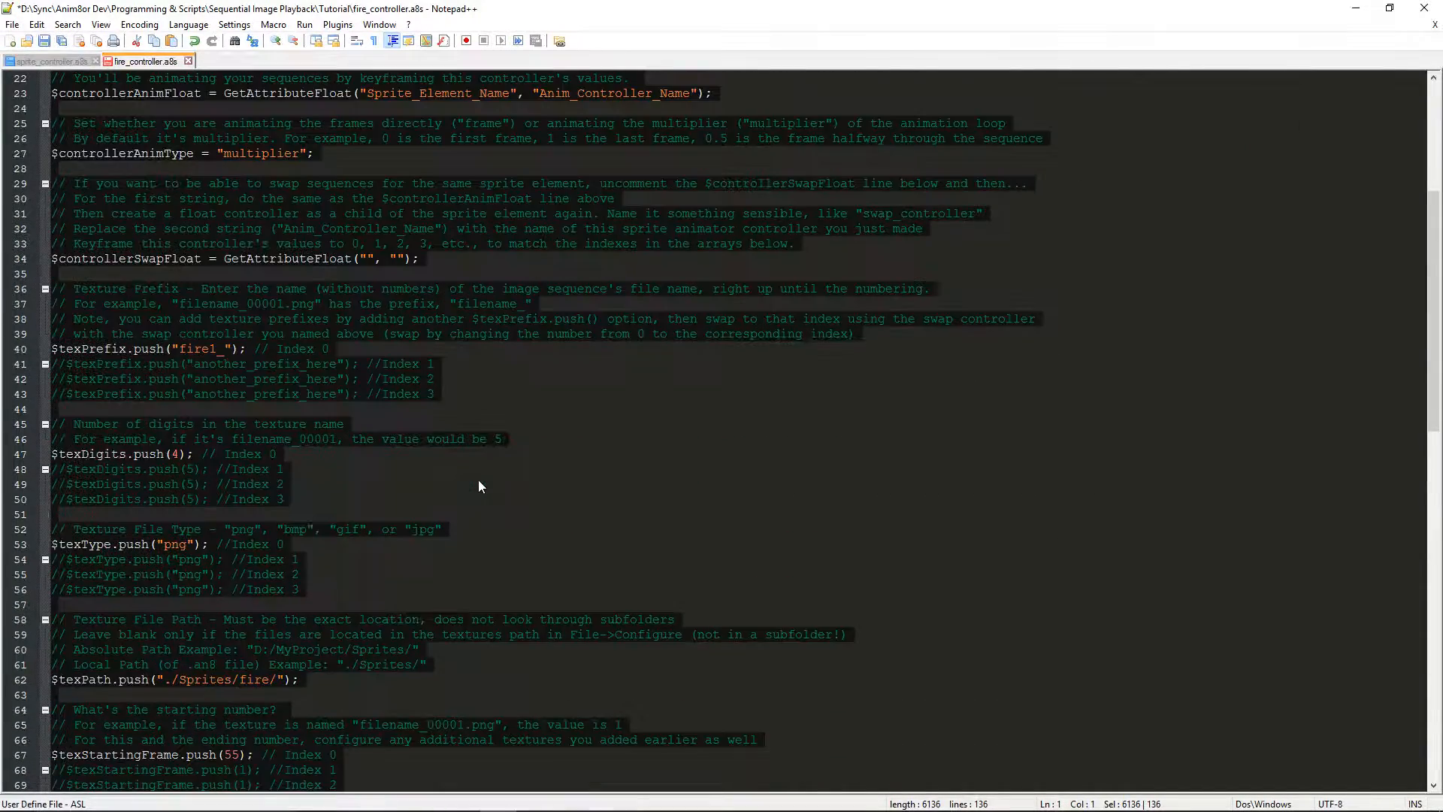
In Anim8or, replace fire1_script's position expression with the copied fire controller script, apply it, and reopen the expression
mouse_move(609, 799)
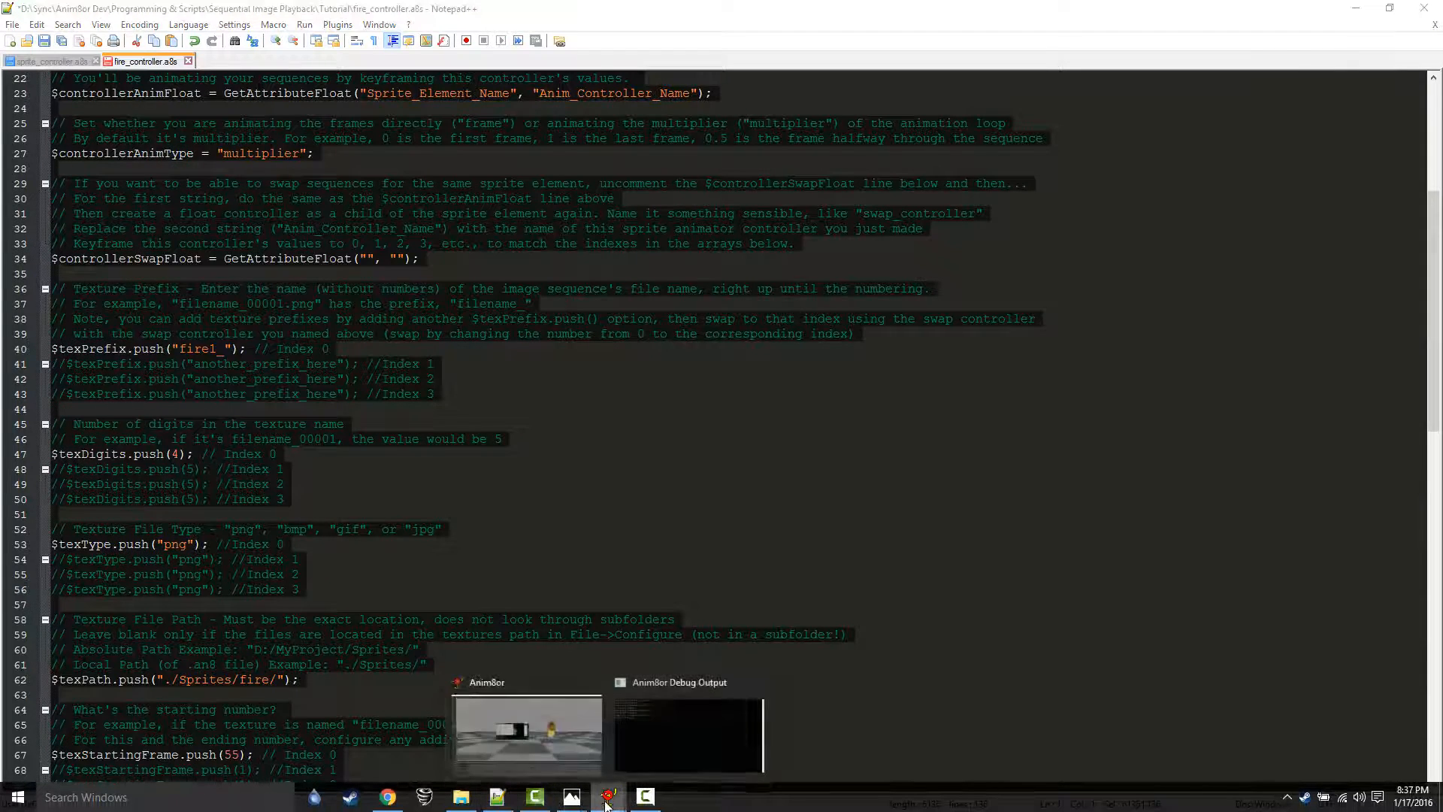
click(540, 734)
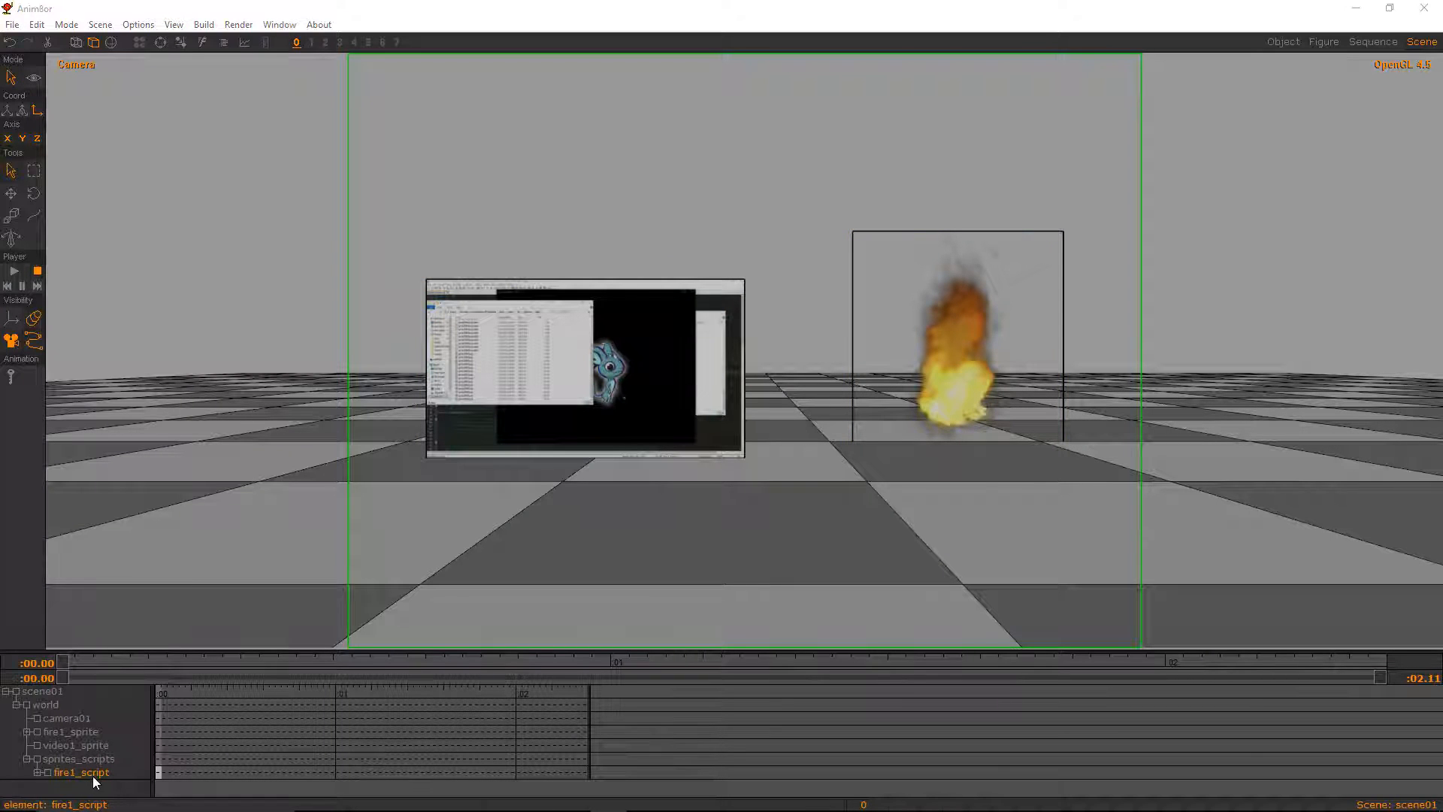
double_click(92, 776)
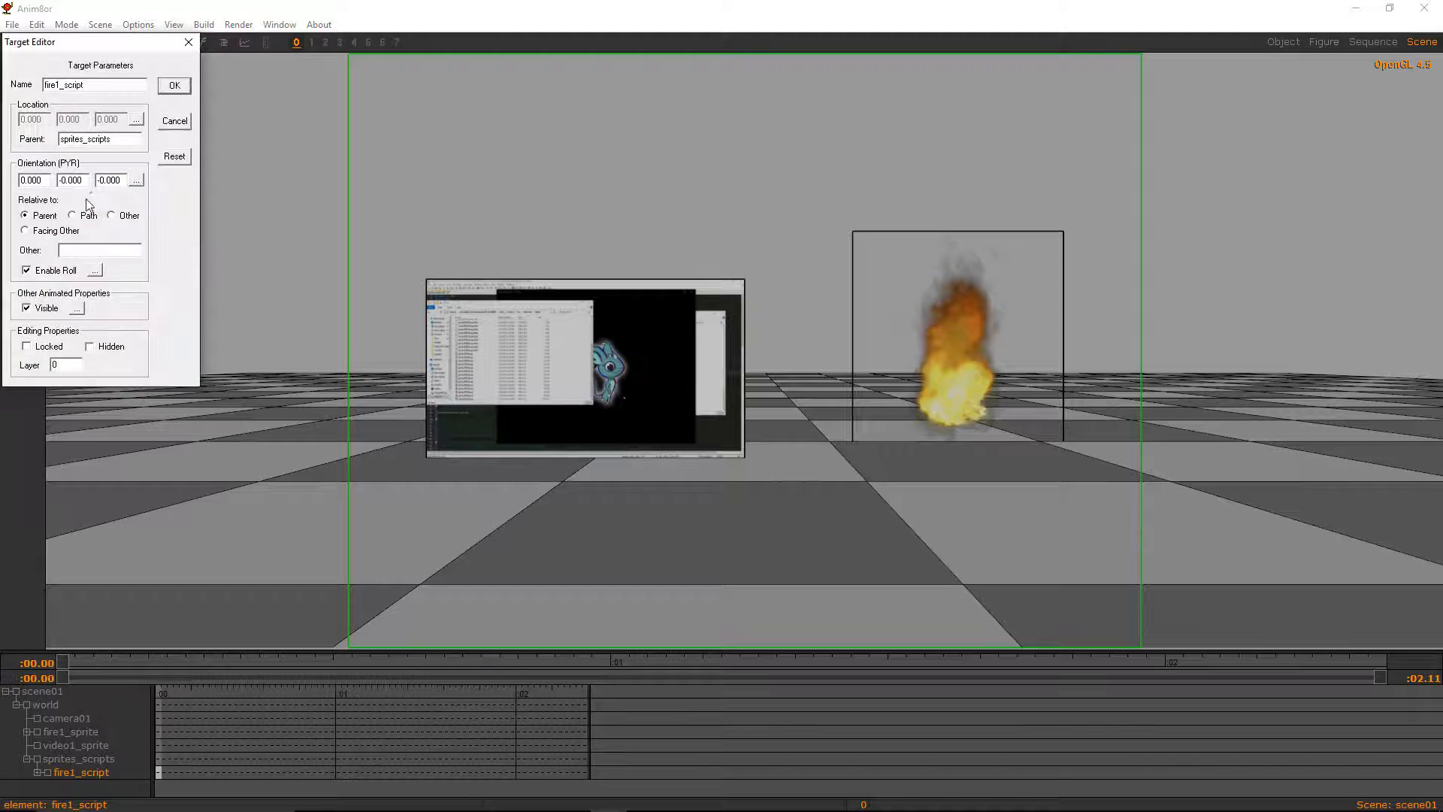
click(135, 121)
click(161, 263)
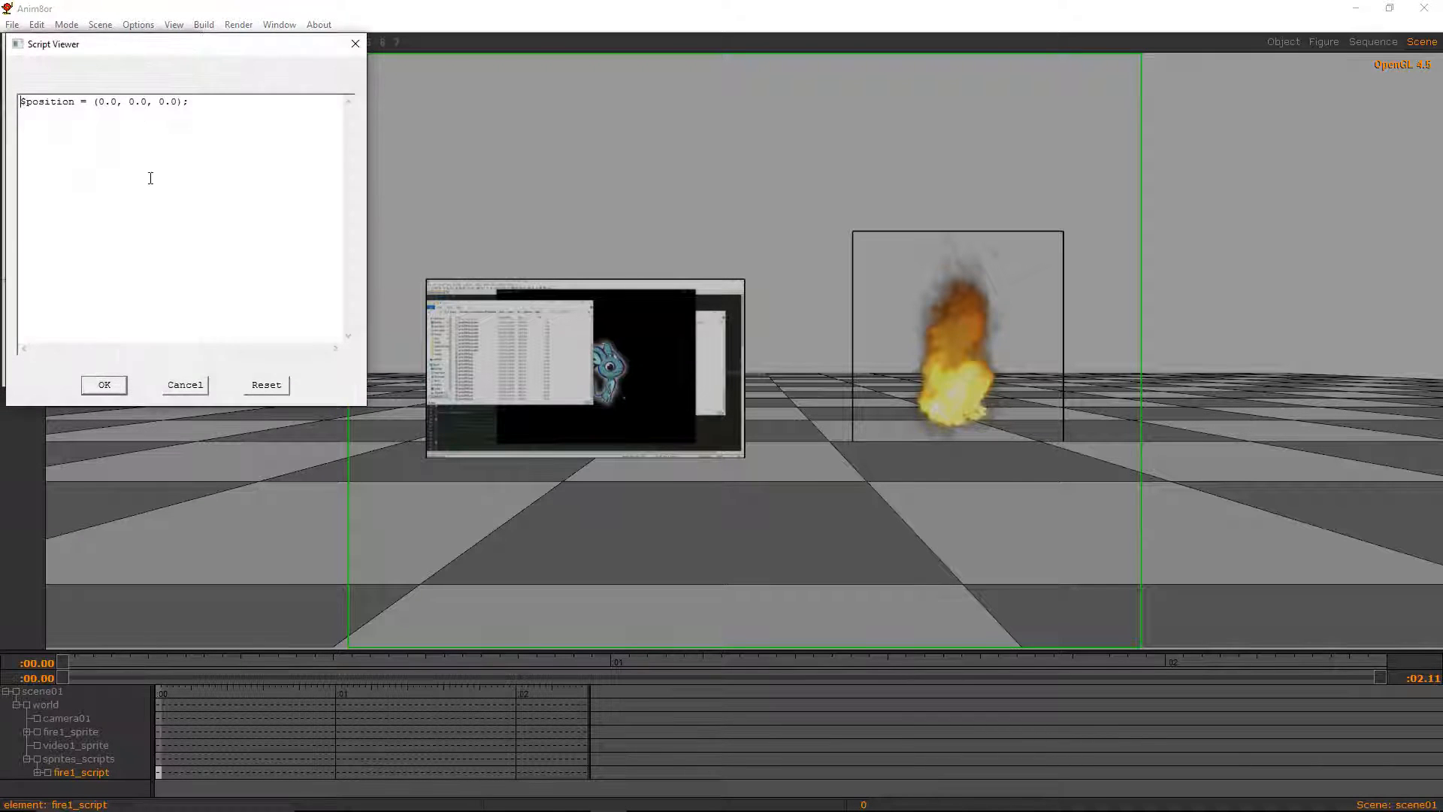
drag(133, 63, 515, 98)
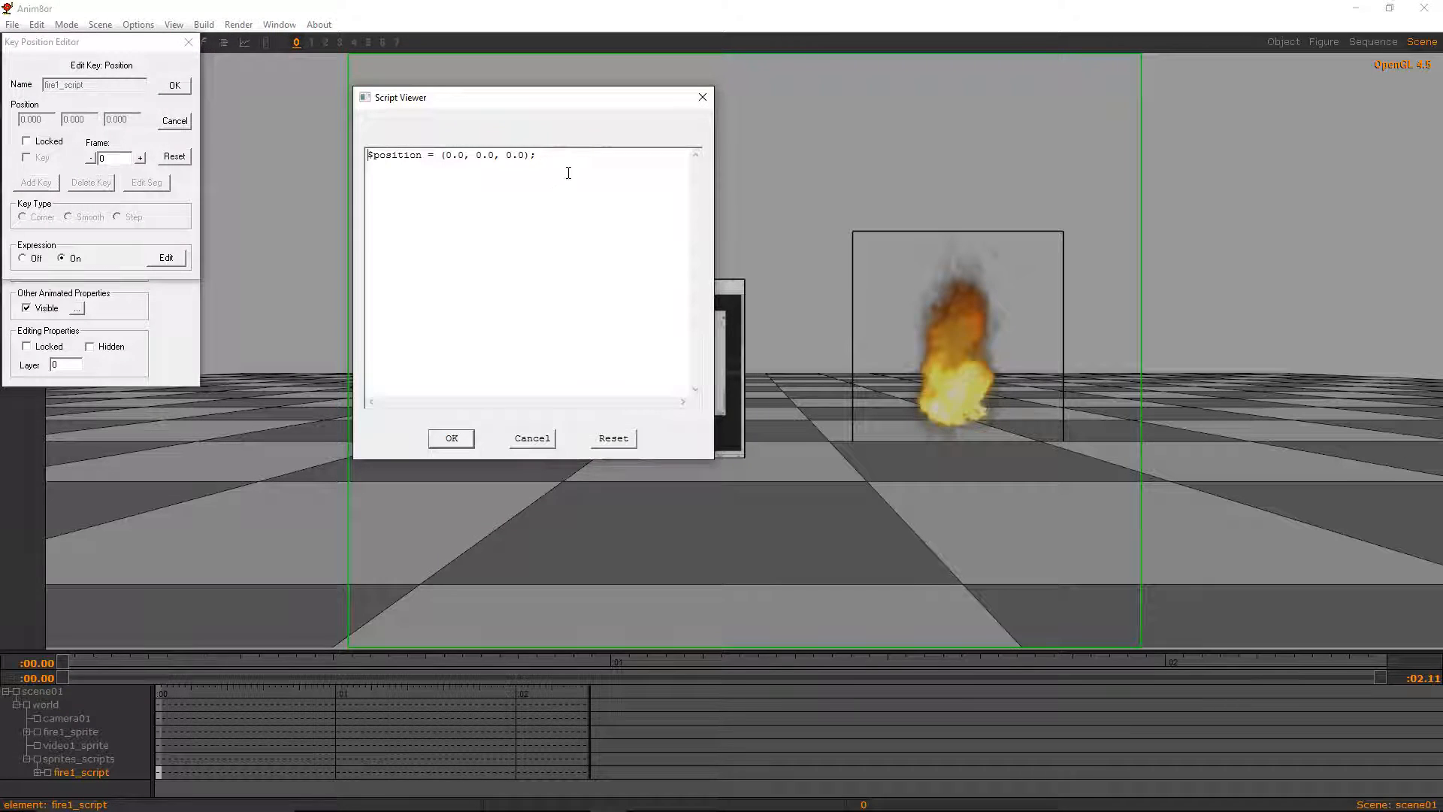
drag(567, 169, 353, 169)
key(ctrl+v)
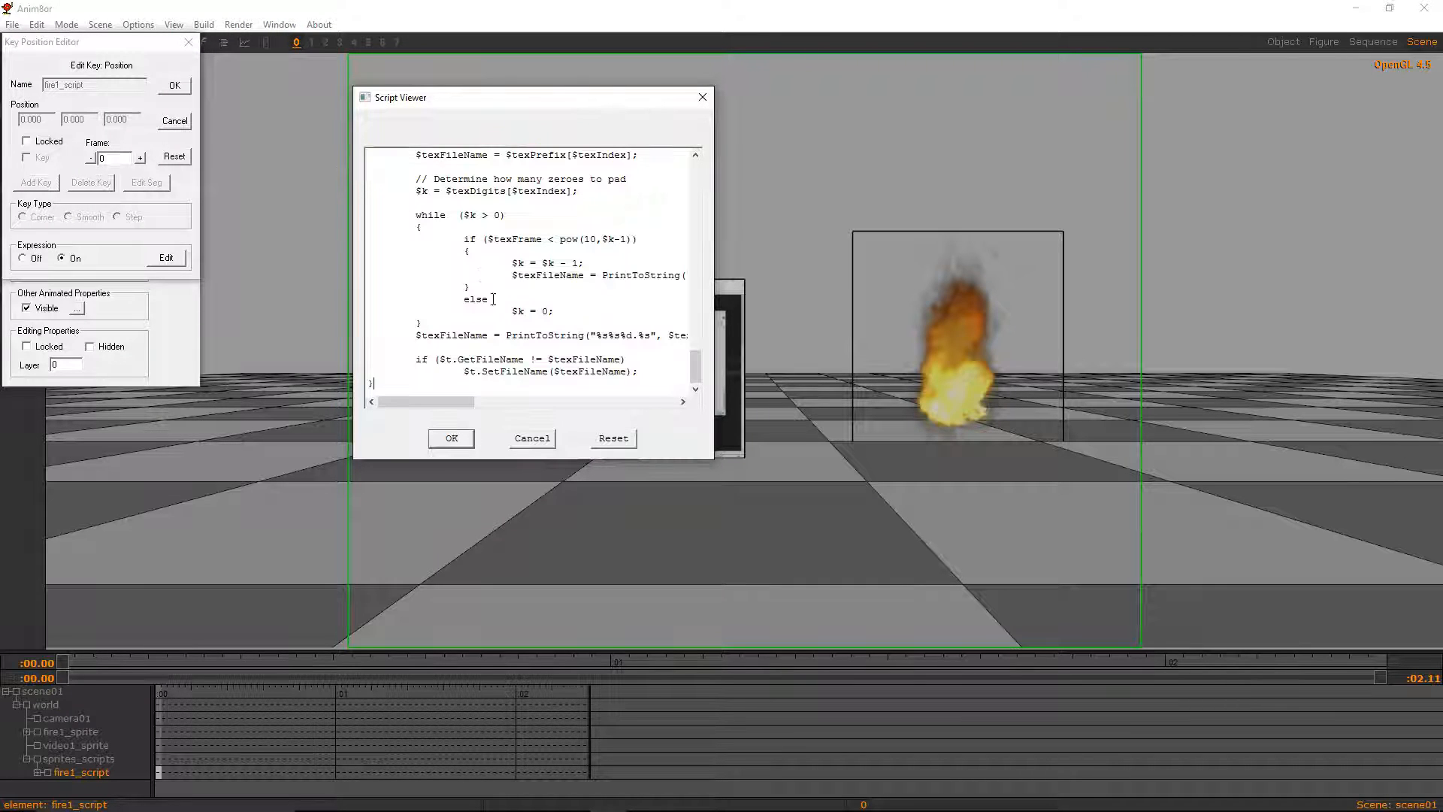
click(452, 438)
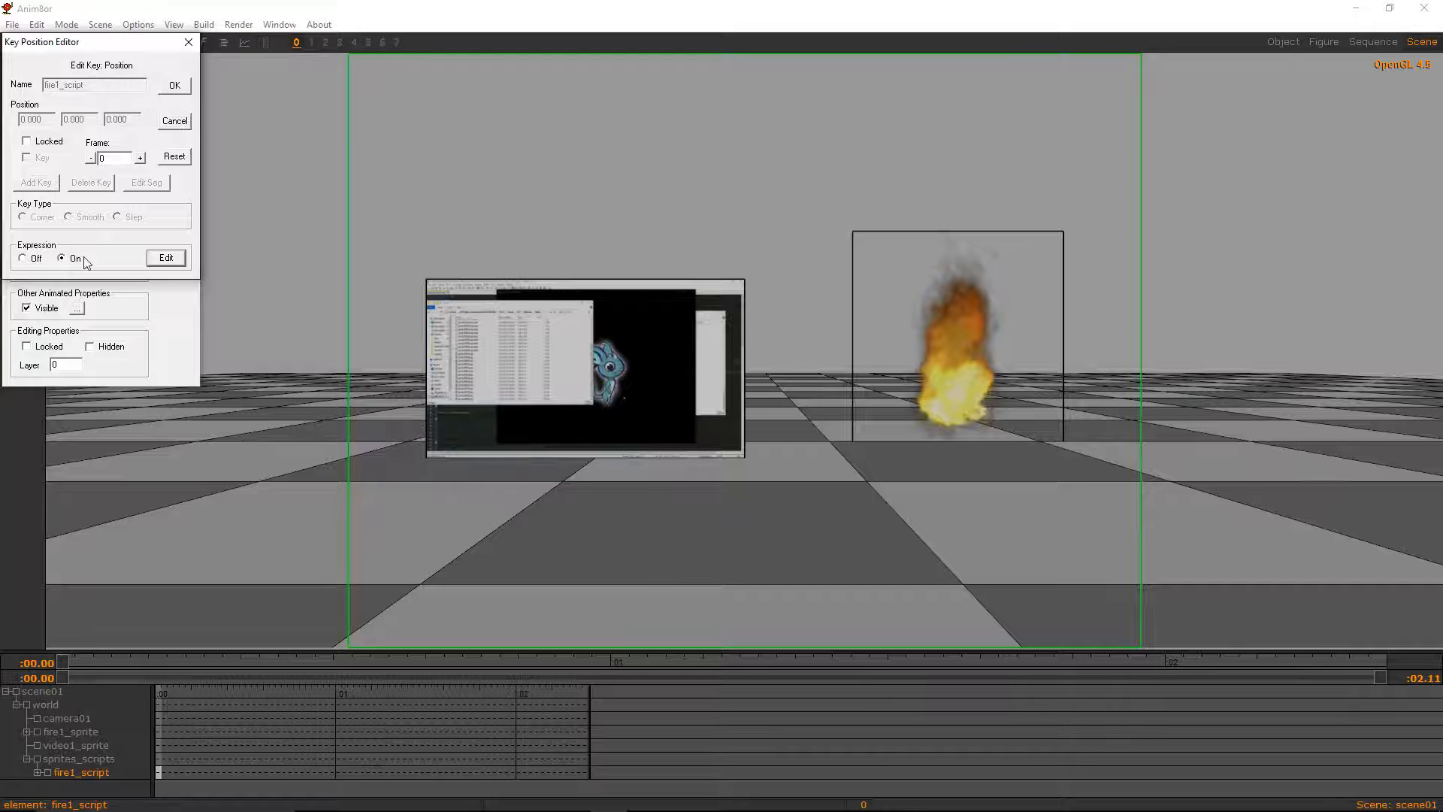
click(166, 258)
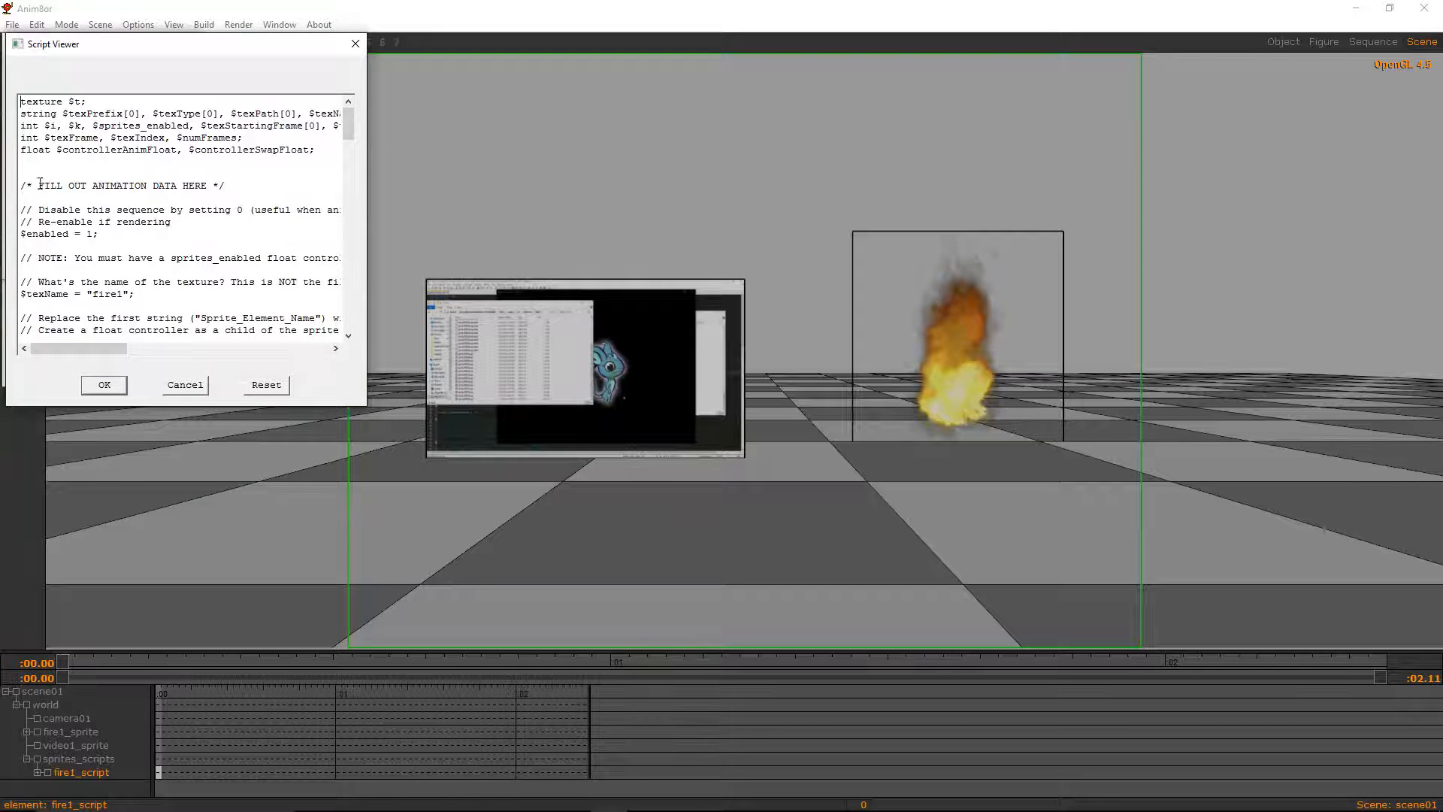
Accept the reopened position expression and close fire1_script's target settings
click(104, 385)
click(175, 86)
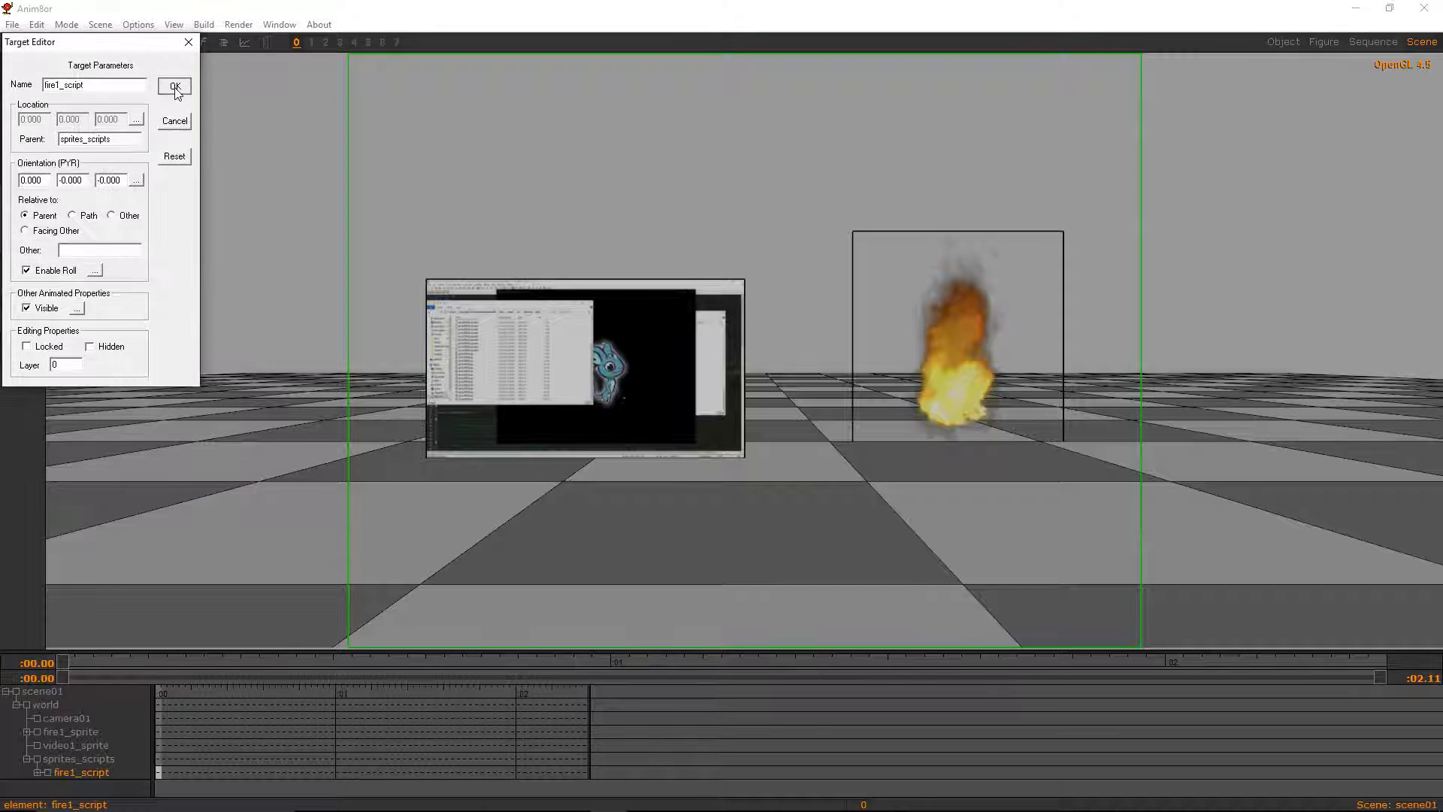
click(174, 86)
Step the scene forward several frames and back to frame 0 to check the fire sprite's playback
key(Right)
key(Right)
key(Right)
key(Right)
key(Right)
key(Right)
key(Right)
key(Right)
key(Right)
key(Right)
key(Right)
key(Right)
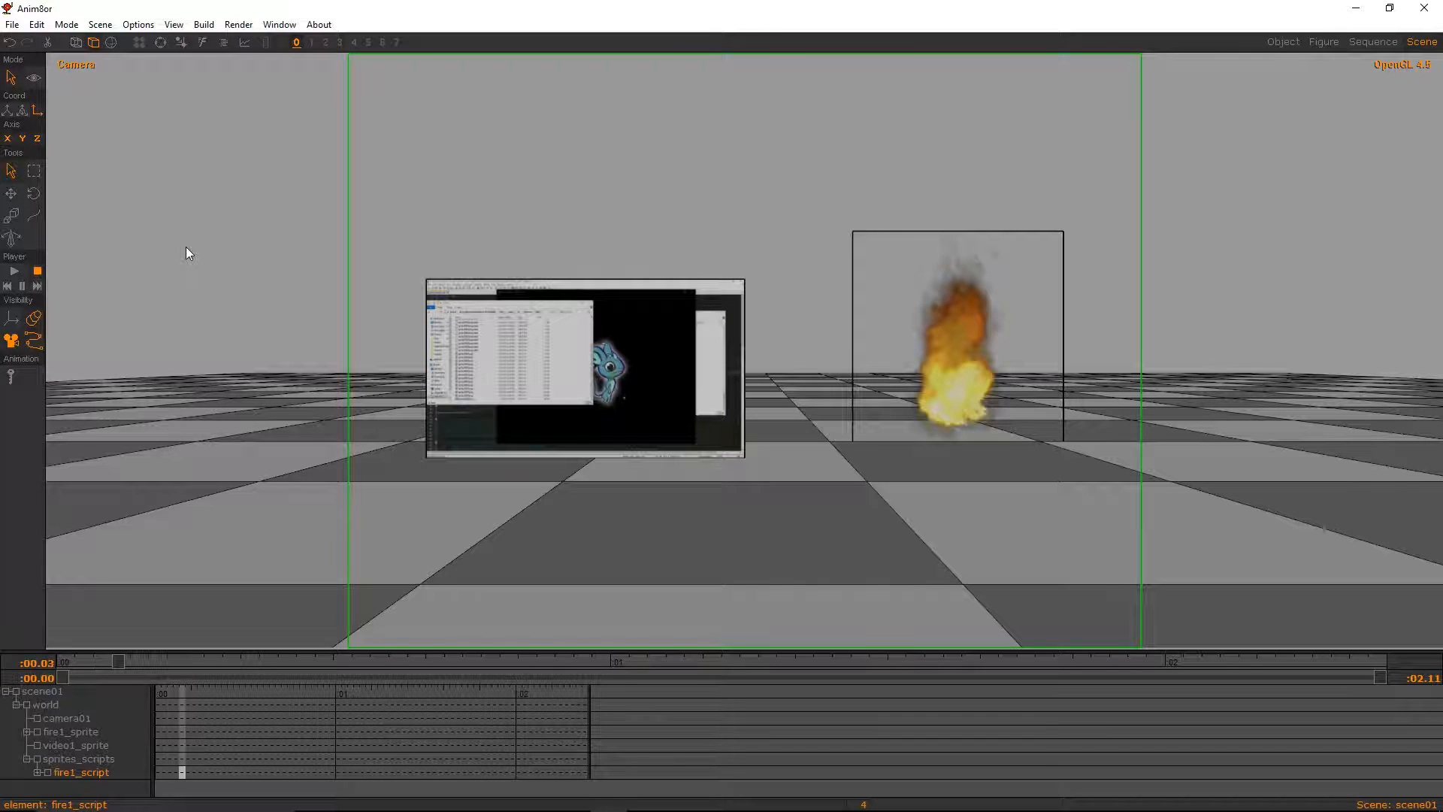
key(Right)
key(Right)
key(Right)
key(Right)
key(Left)
key(Left)
key(Left)
key(Left)
key(Left)
key(Left)
key(Left)
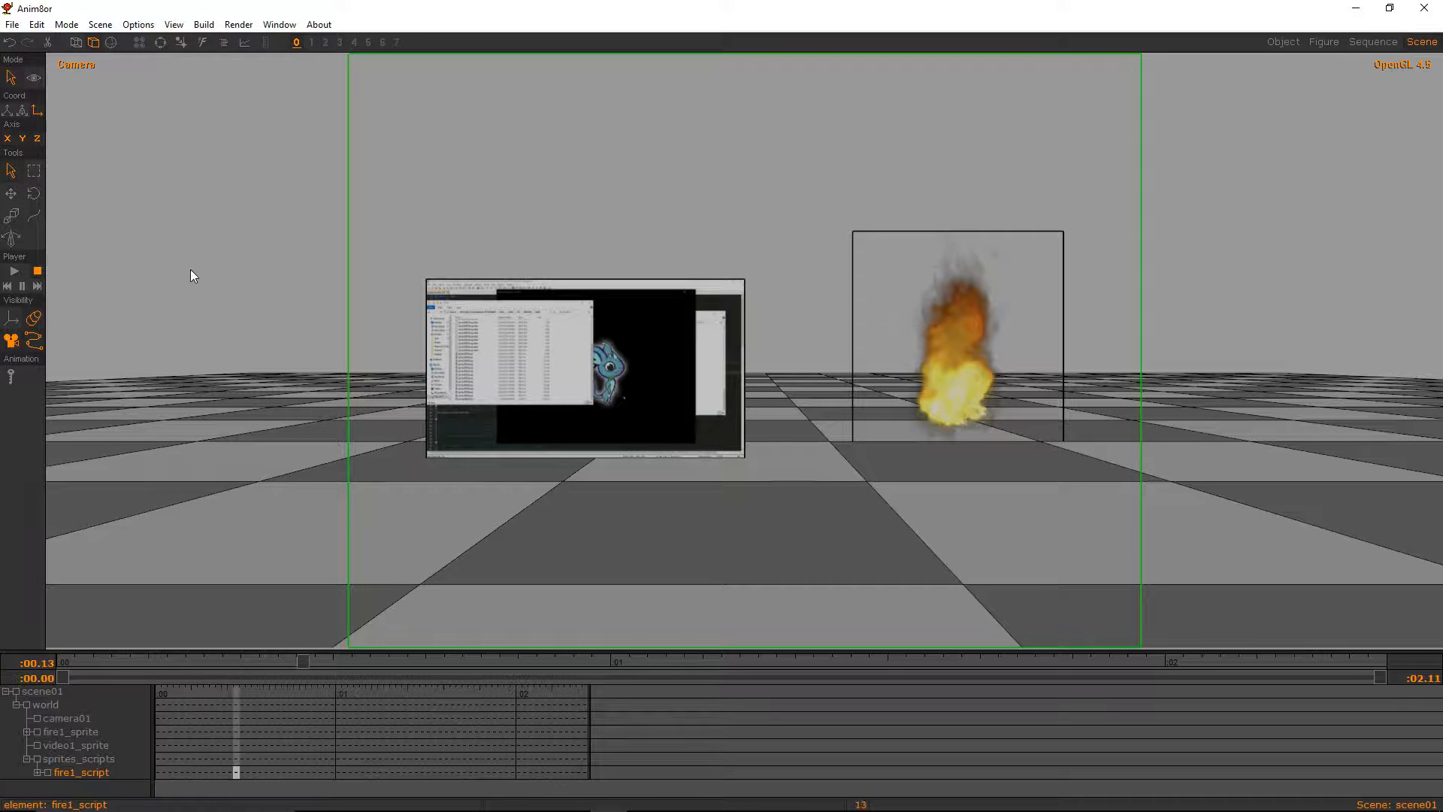
key(Left)
key(Left)
key(Left)
key(Left)
key(Left)
key(Left)
key(Left)
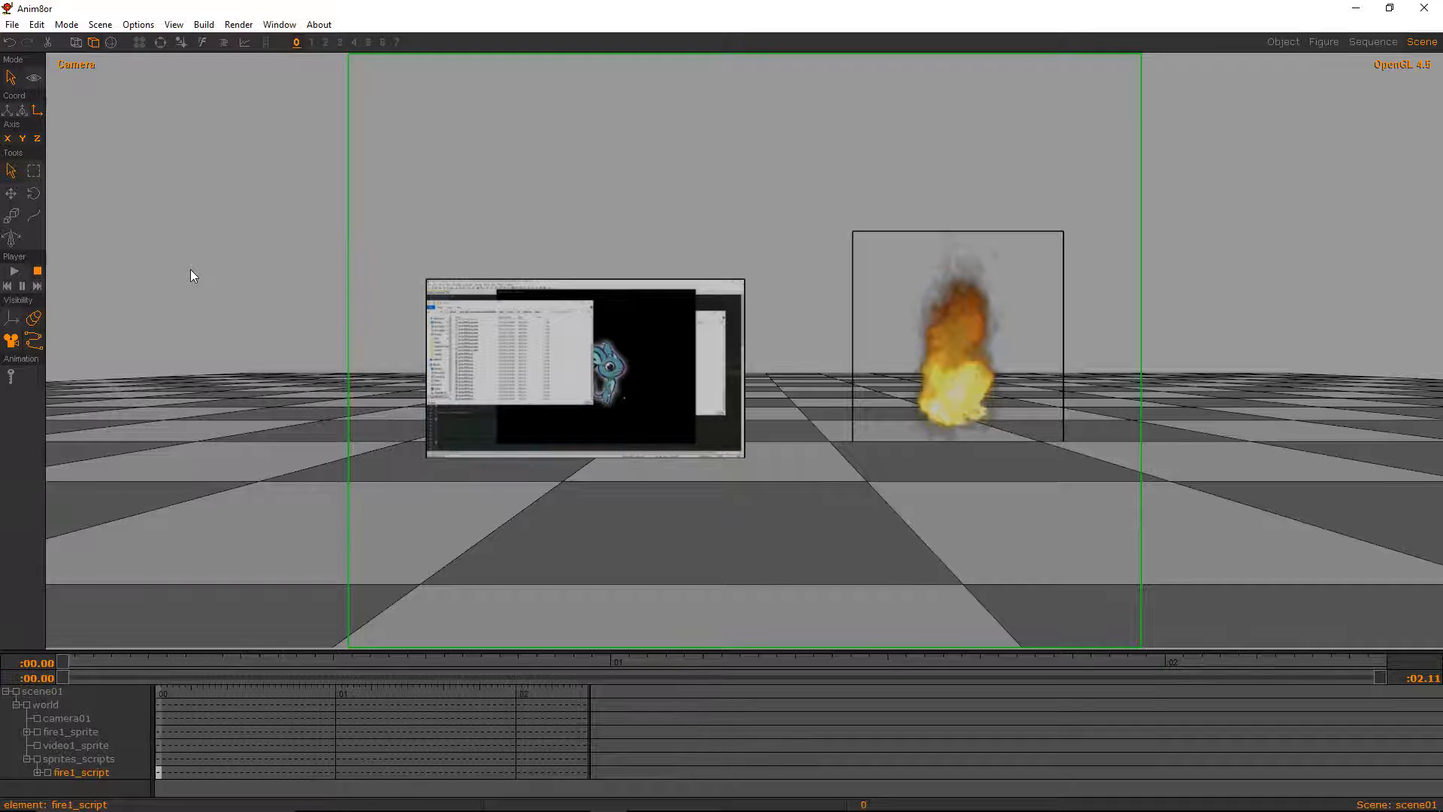
key(Left)
key(Left)
Key fire1_sprite's anim_controller with value 0 at frame 0 and value 1 at frame 71
click(69, 730)
click(26, 731)
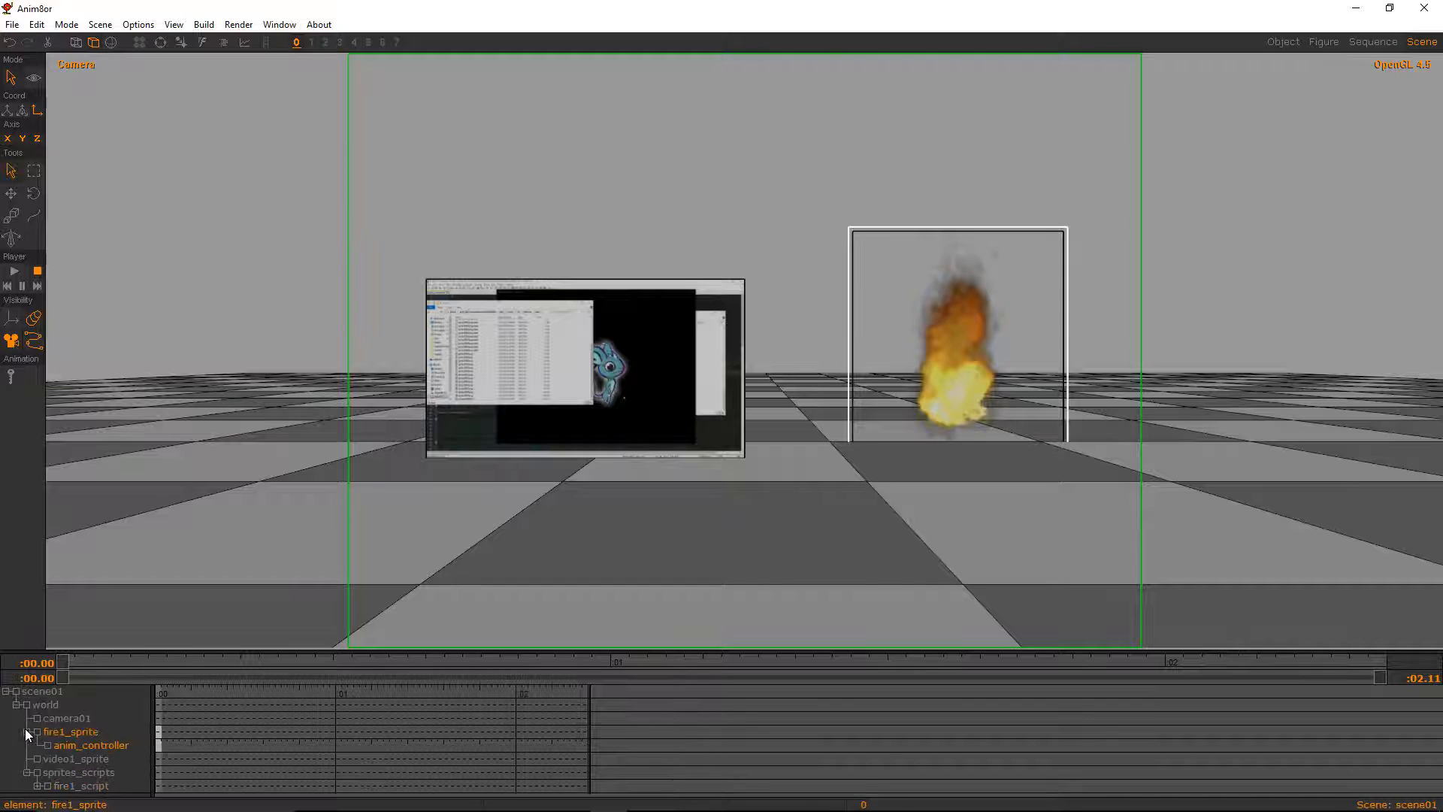
double_click(158, 743)
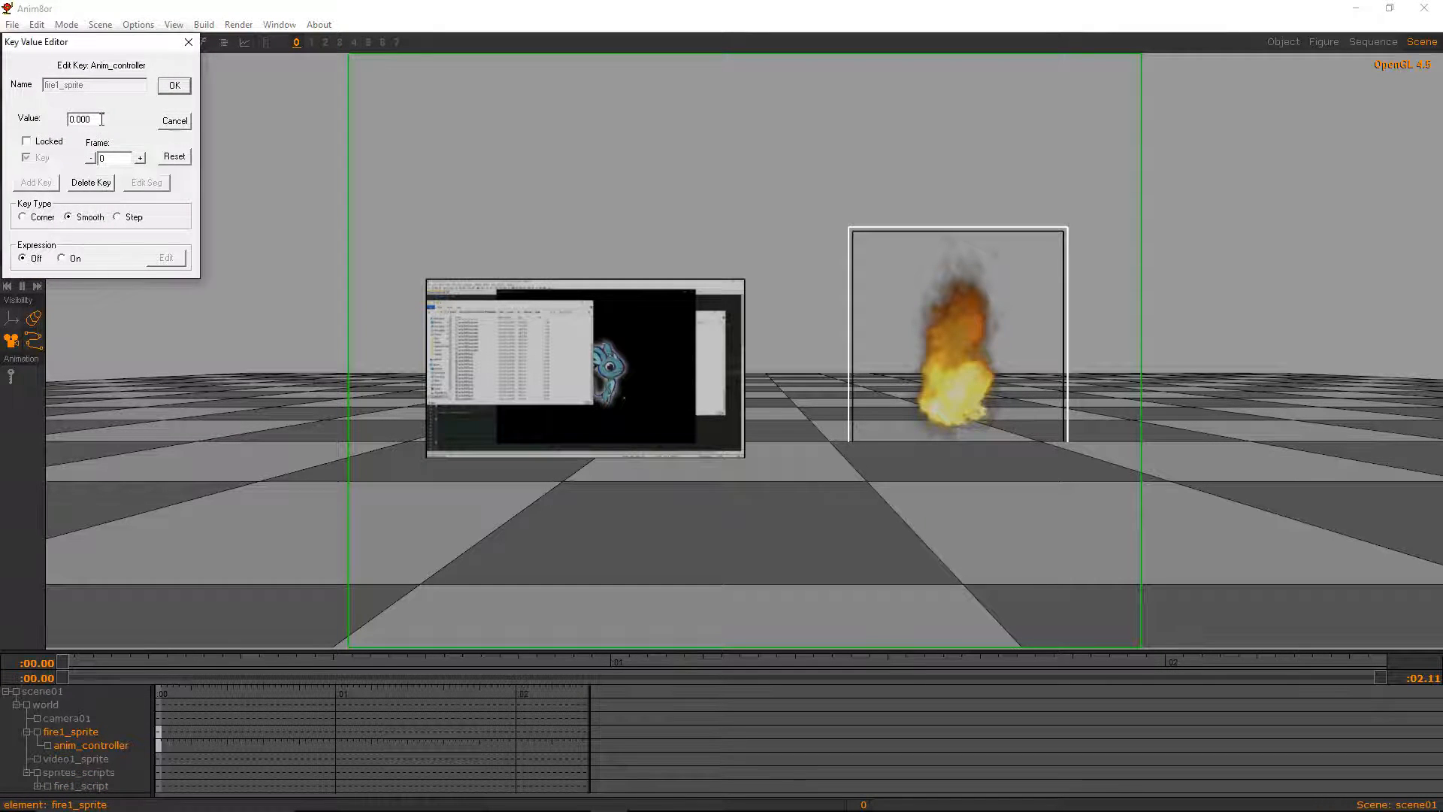
click(173, 85)
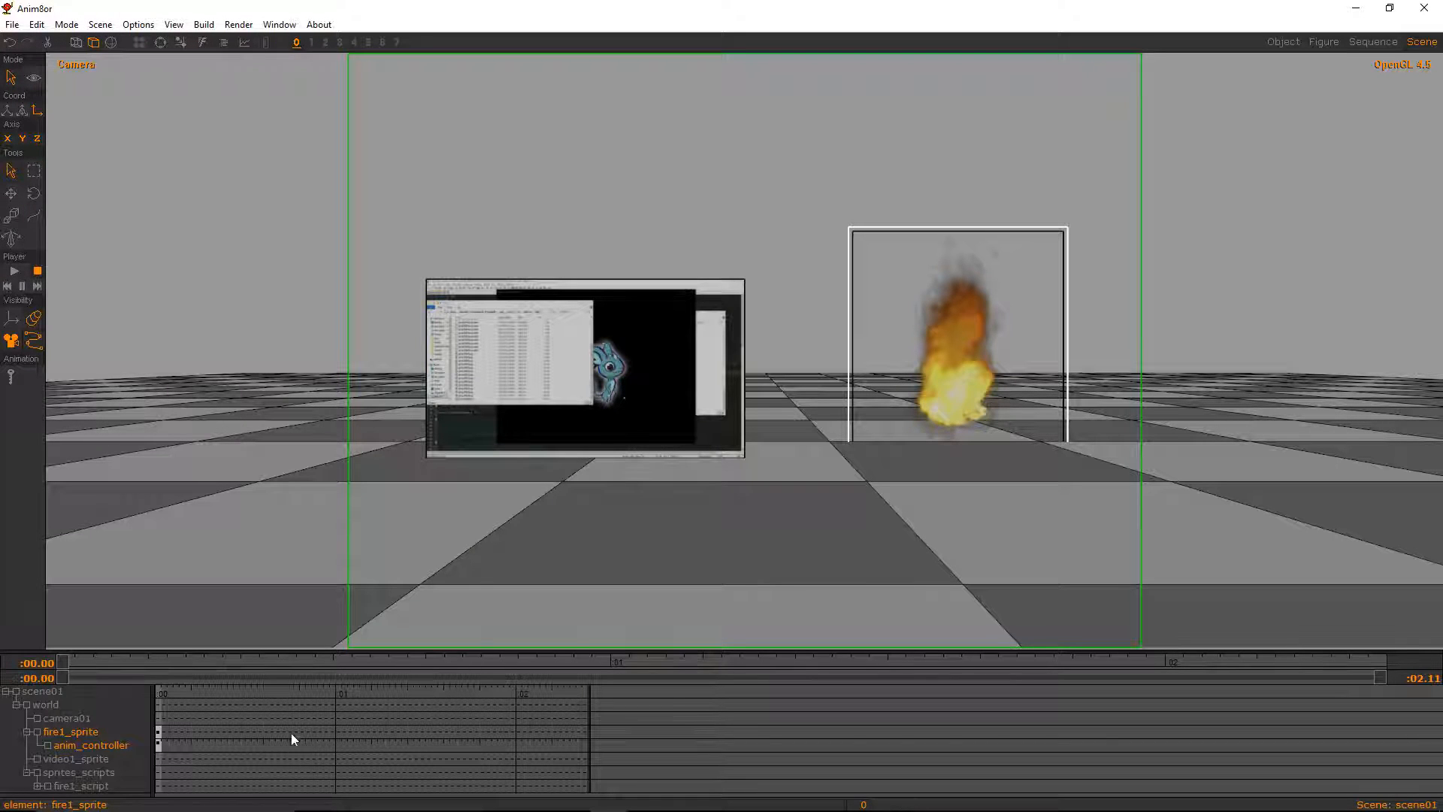
double_click(582, 744)
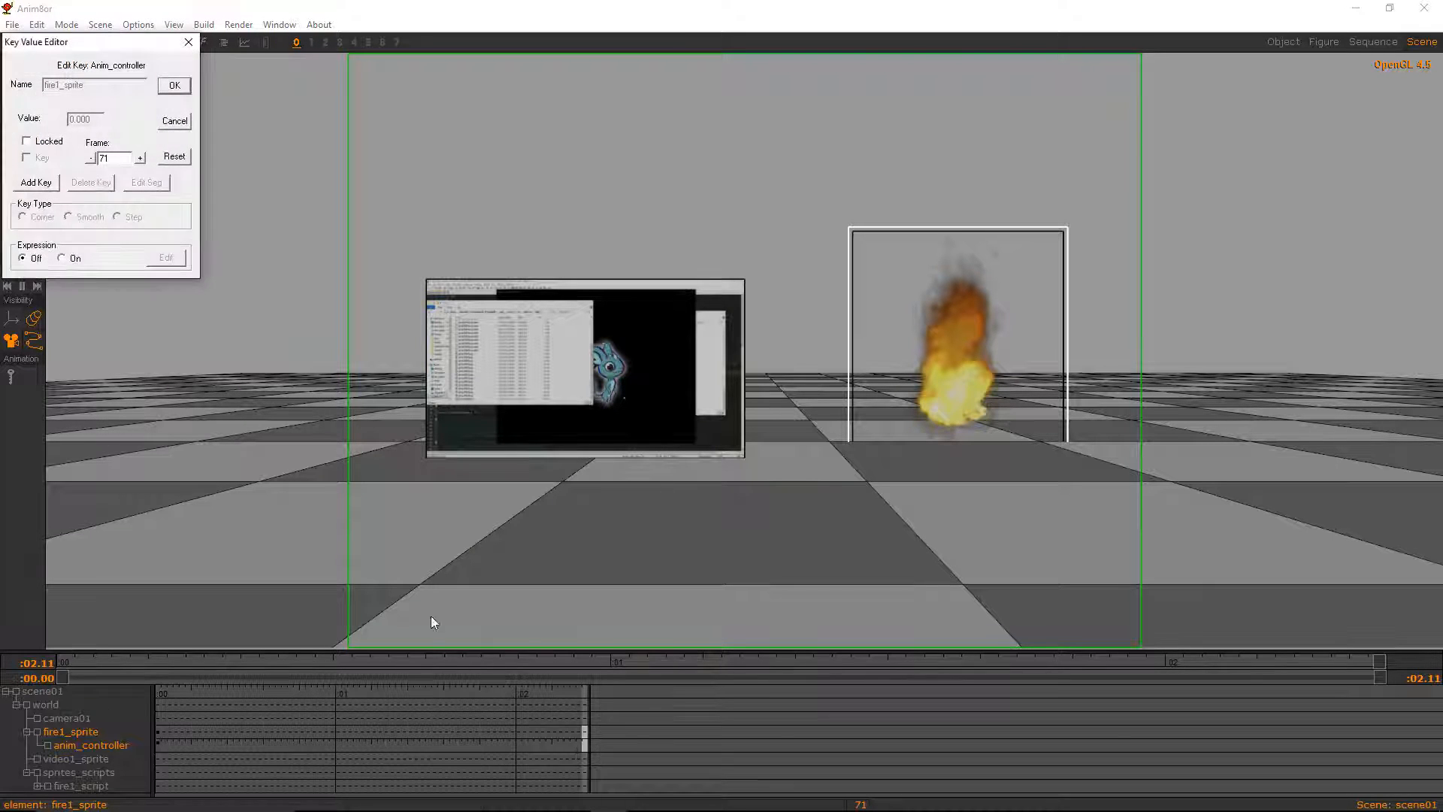
click(36, 182)
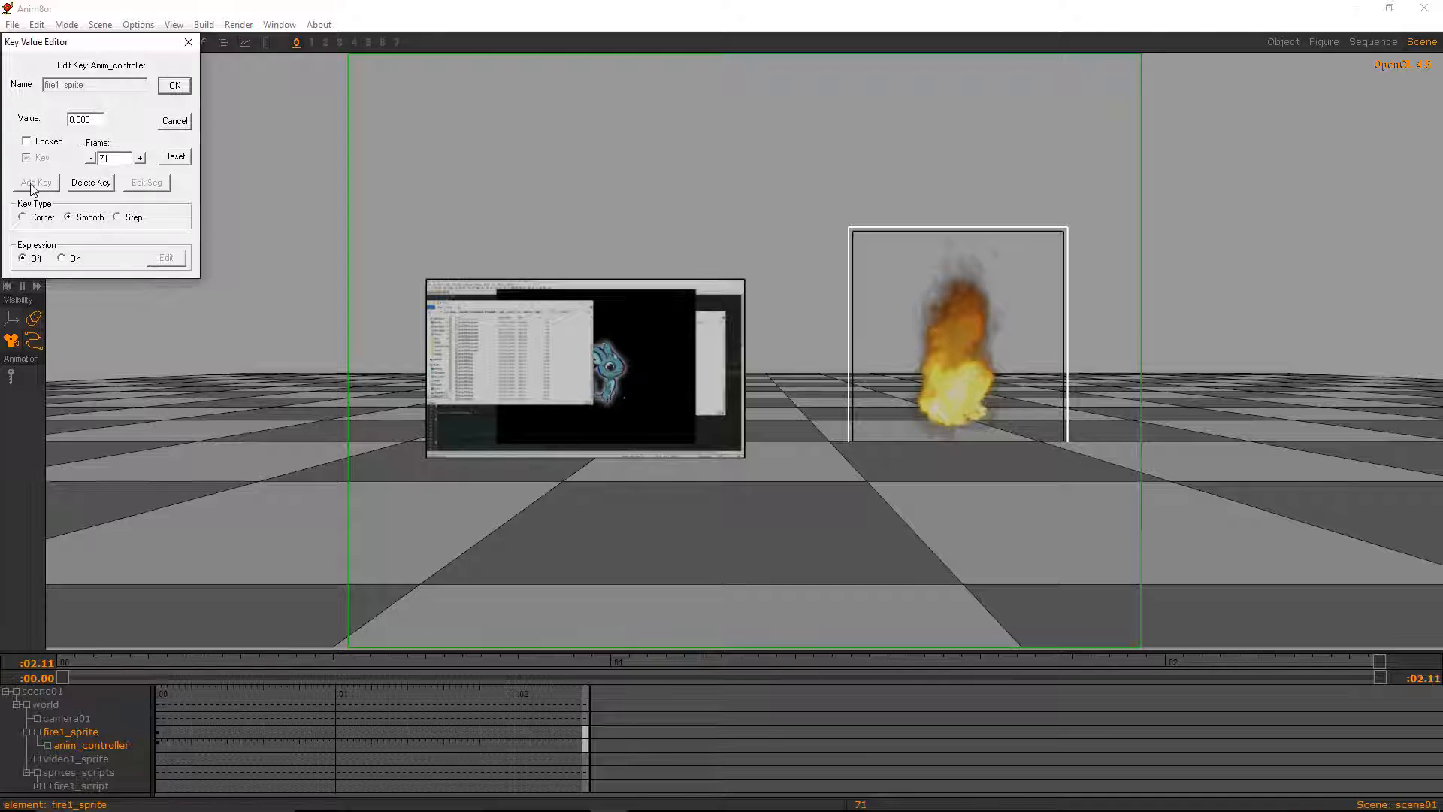
drag(100, 120, 38, 112)
text(1)
click(174, 86)
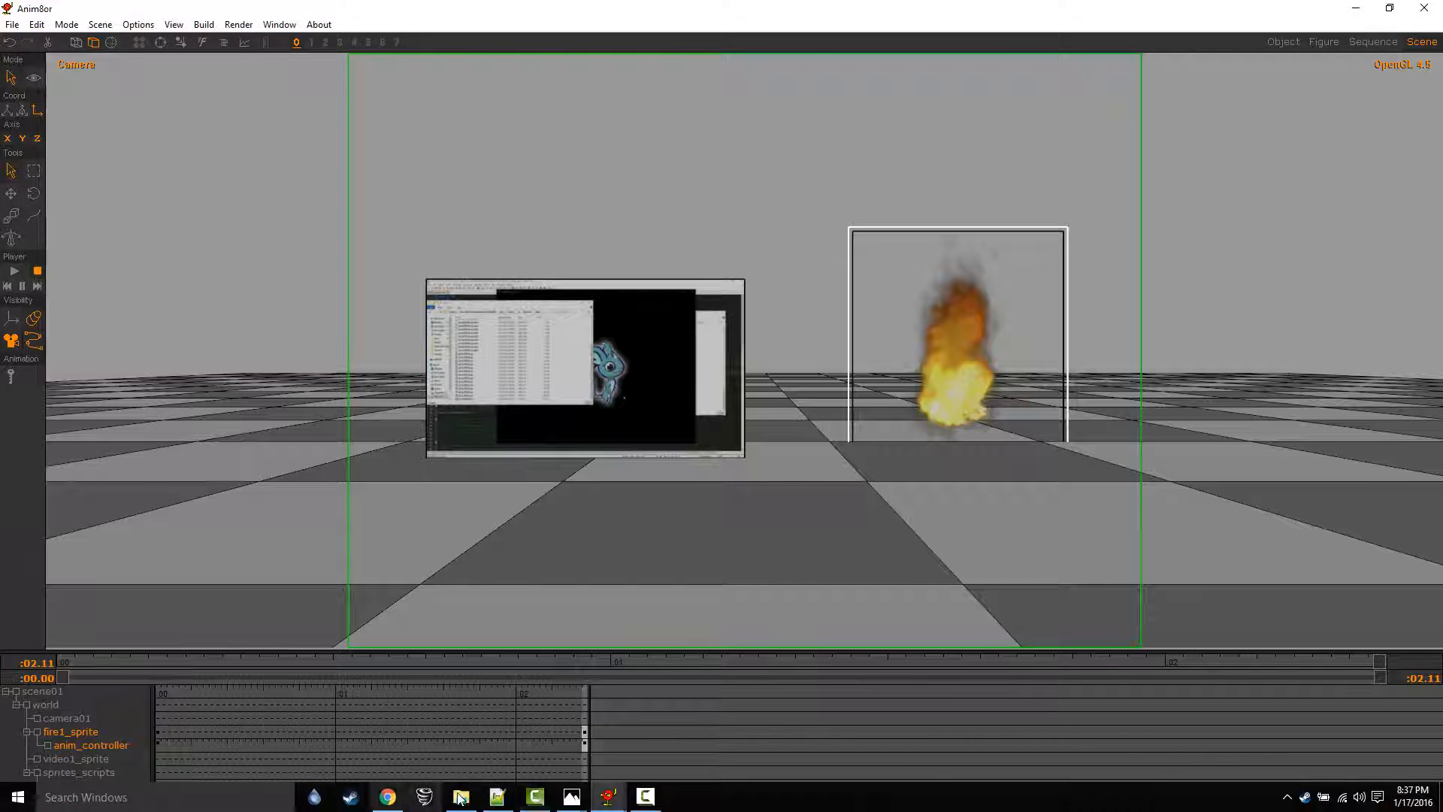
In Notepad++, examine the $controllerAnimType "multiplier" setting and its comments in the fire controller script
click(534, 796)
scroll(210, 296, up, 7)
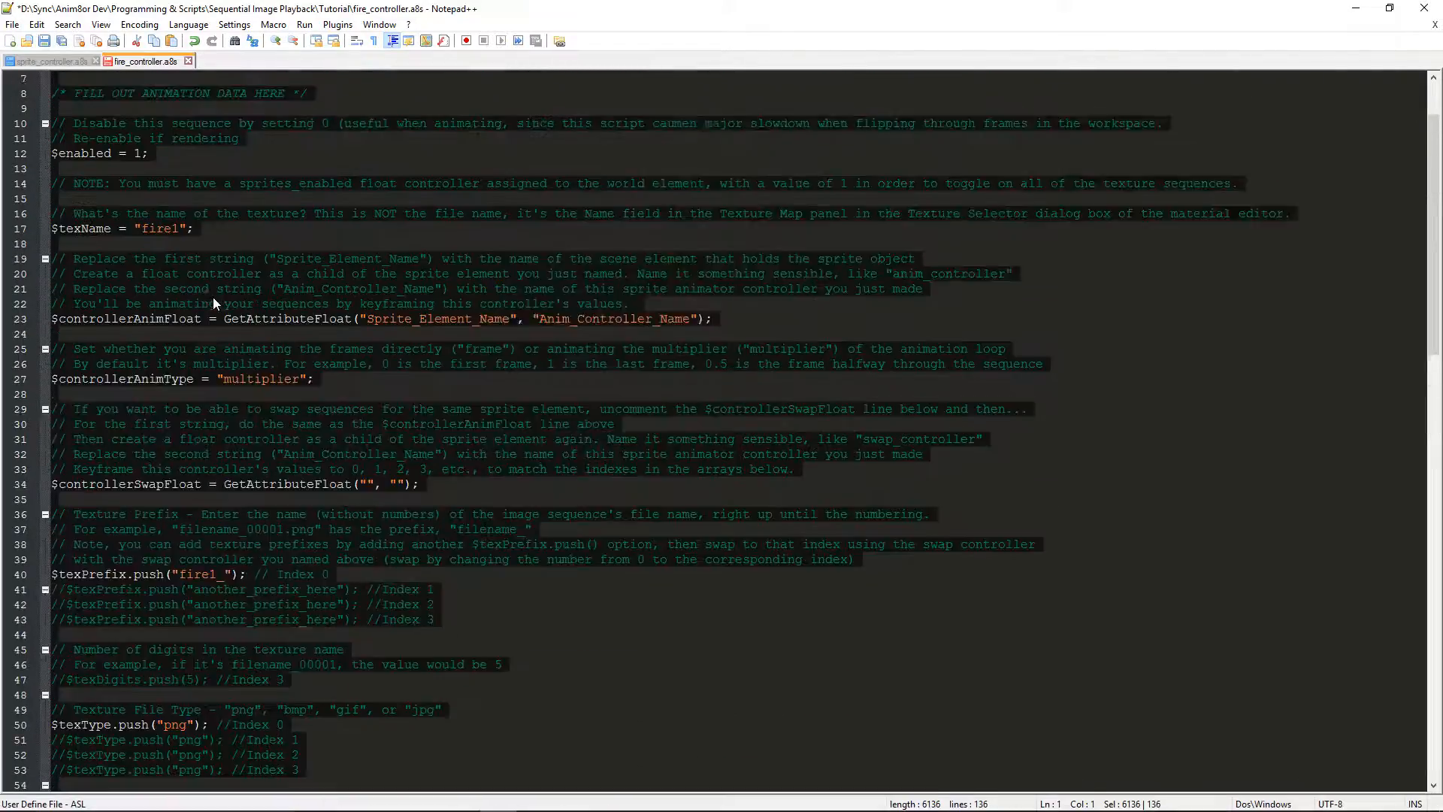
click(226, 317)
scroll(736, 429, down, 5)
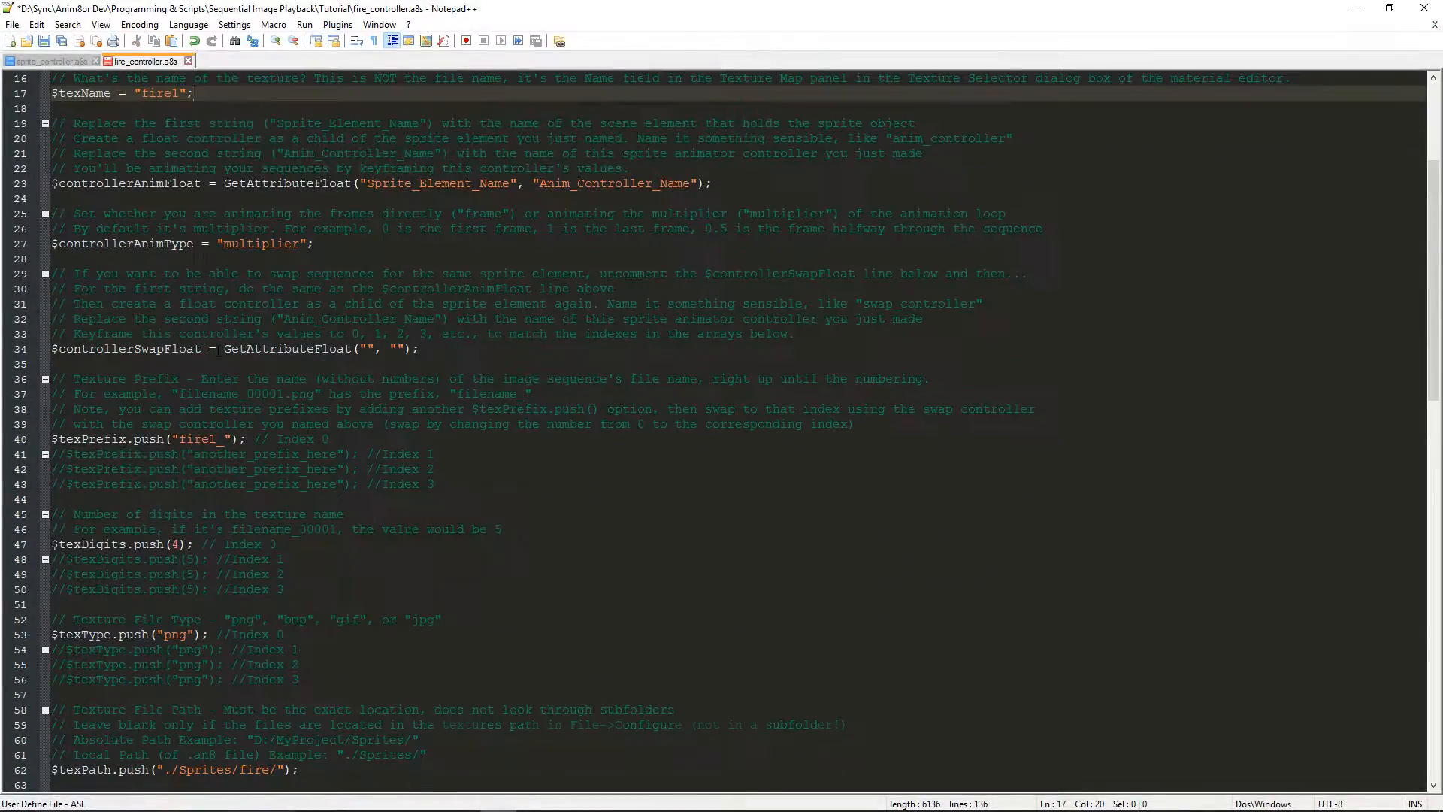
scroll(217, 355, up, 2)
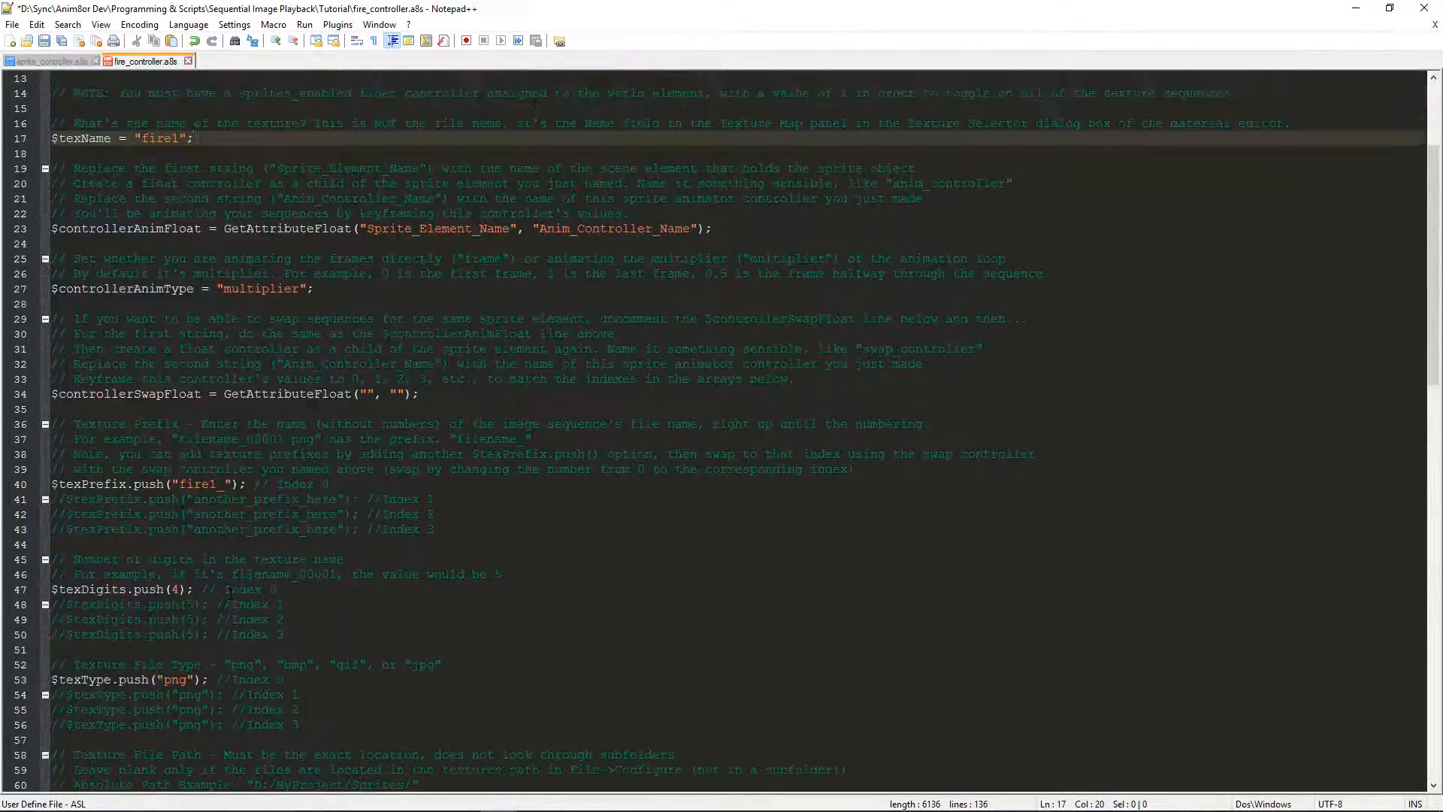
double_click(110, 339)
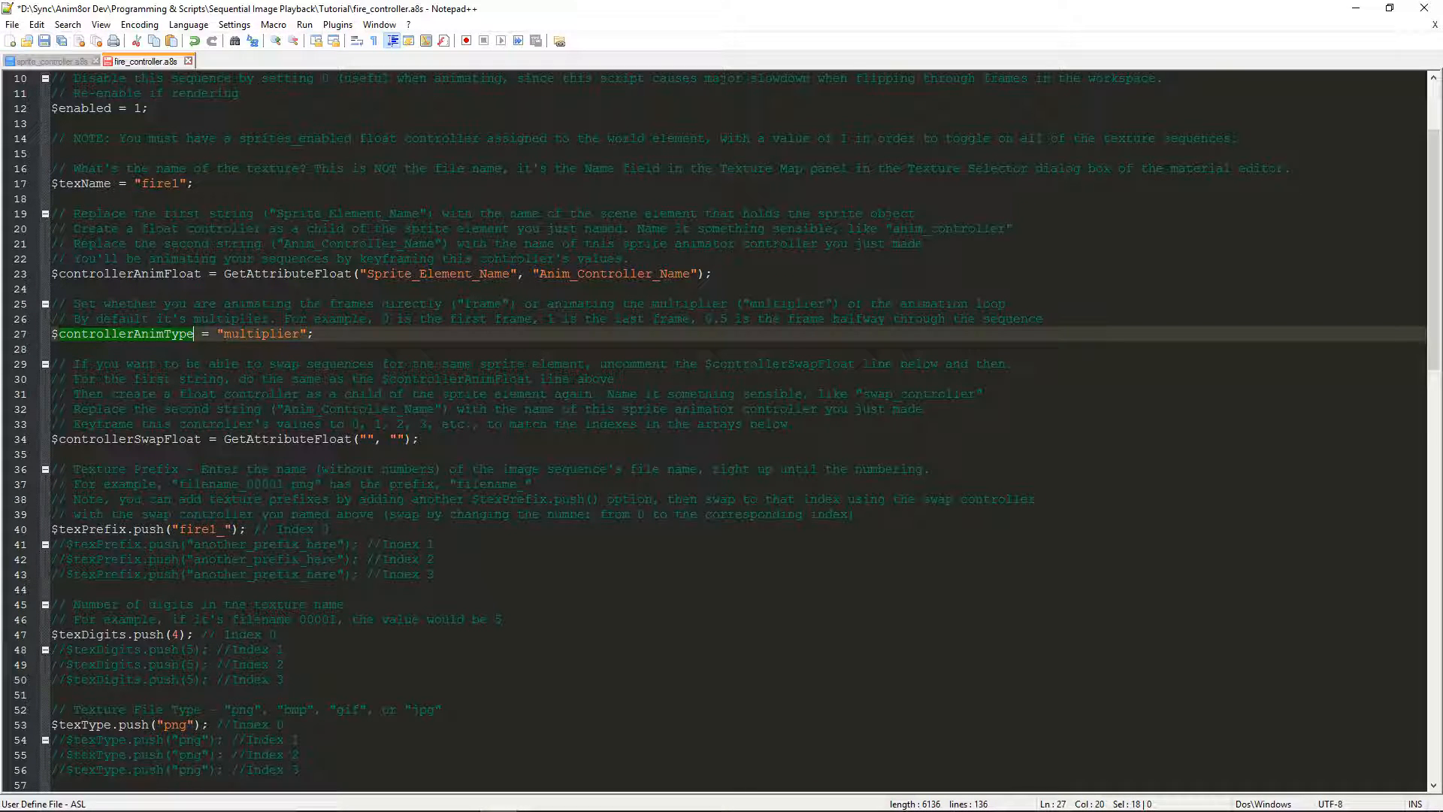
click(210, 349)
drag(224, 336, 299, 336)
click(396, 333)
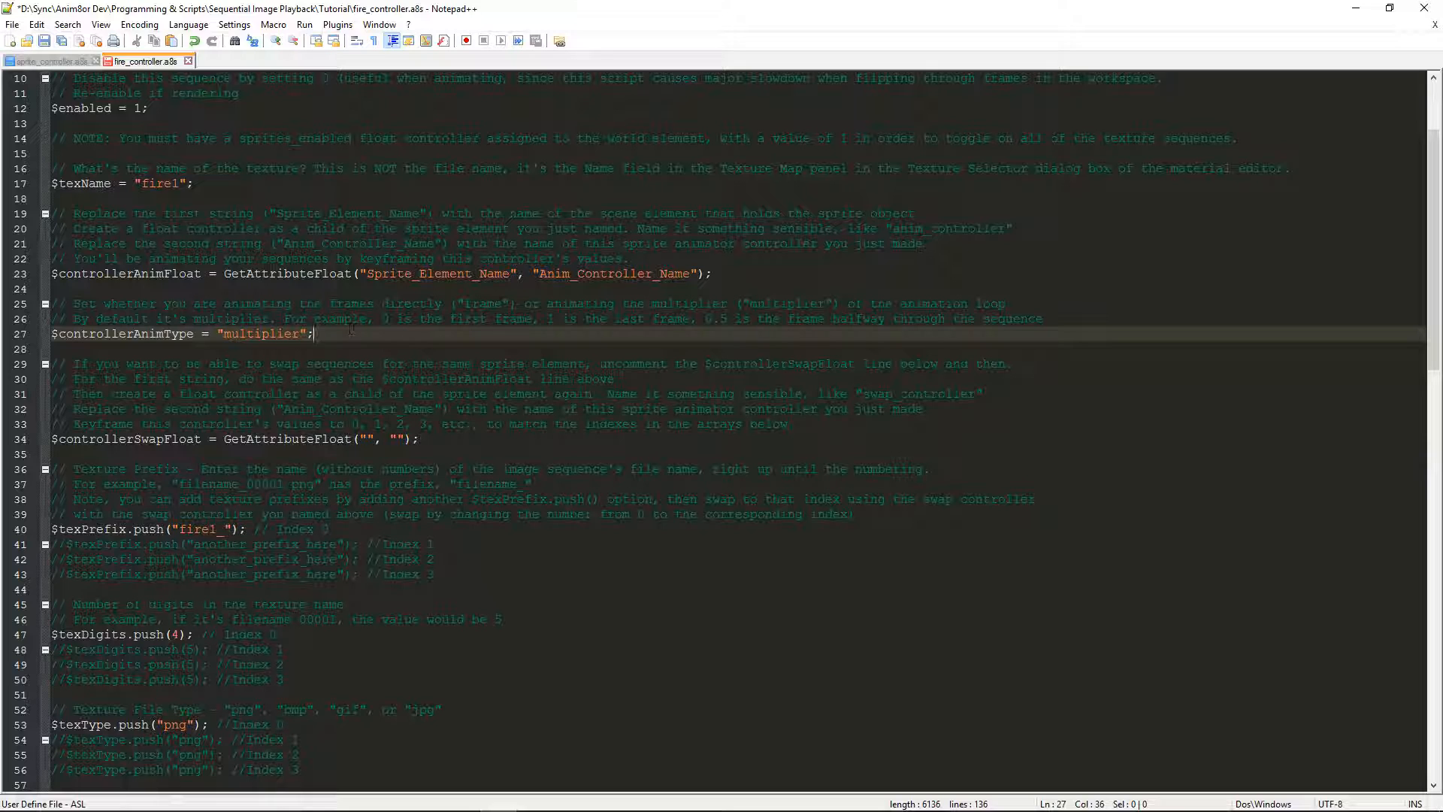
double_click(272, 339)
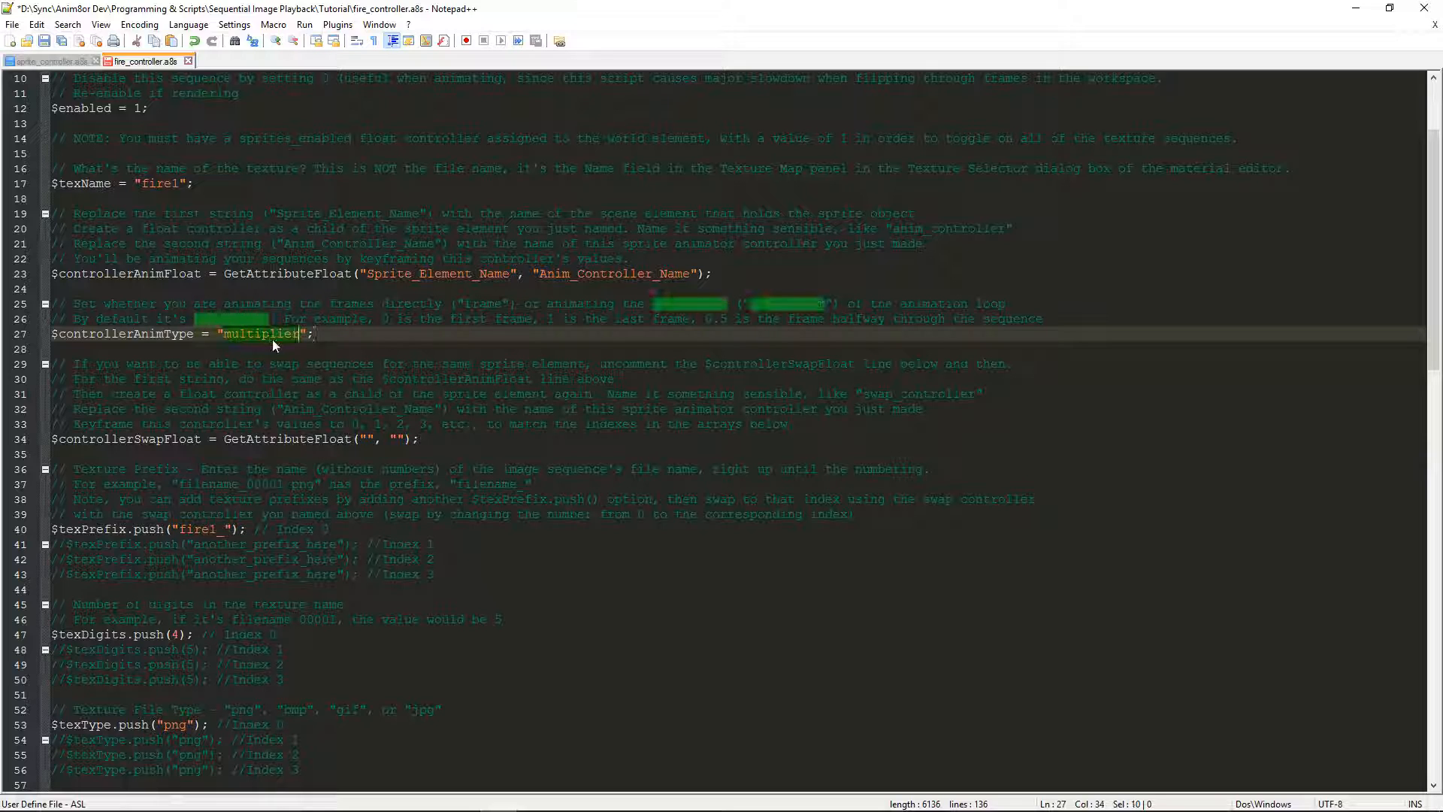
click(372, 336)
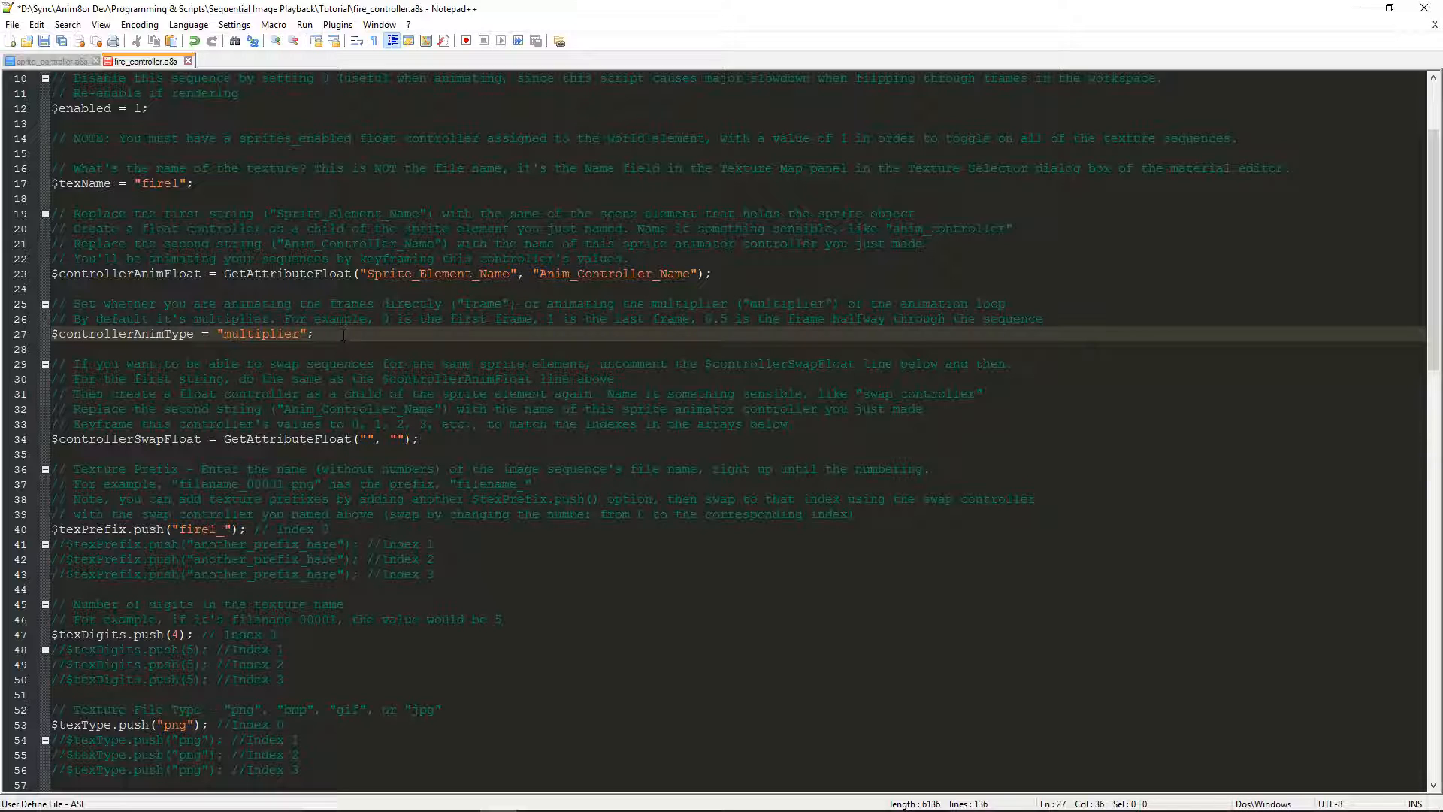
double_click(269, 334)
click(352, 339)
Back in Anim8or, check the anim_controller keys at frames 0 and 71 and scrub the timeline between them
mouse_move(580, 797)
click(539, 747)
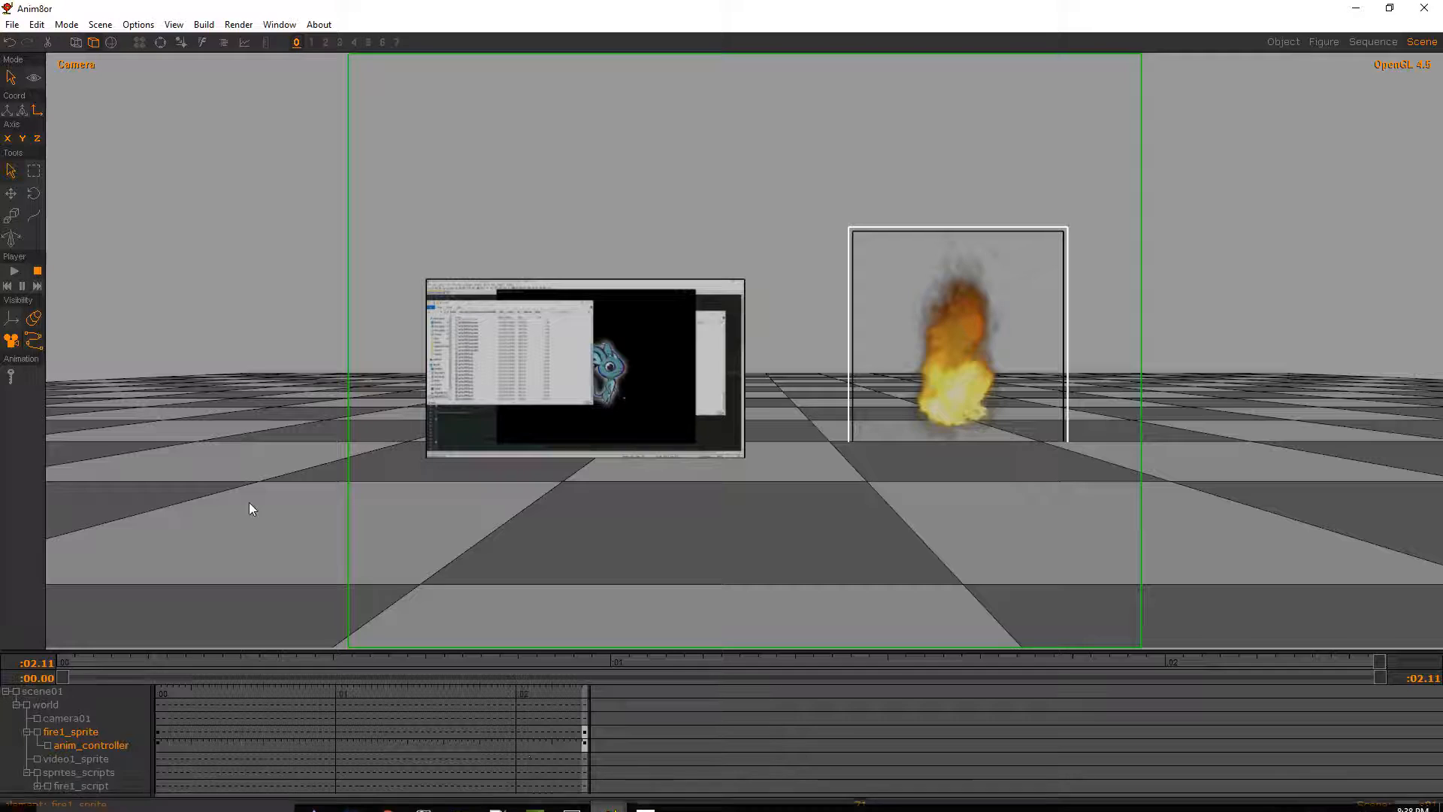
click(160, 744)
double_click(160, 744)
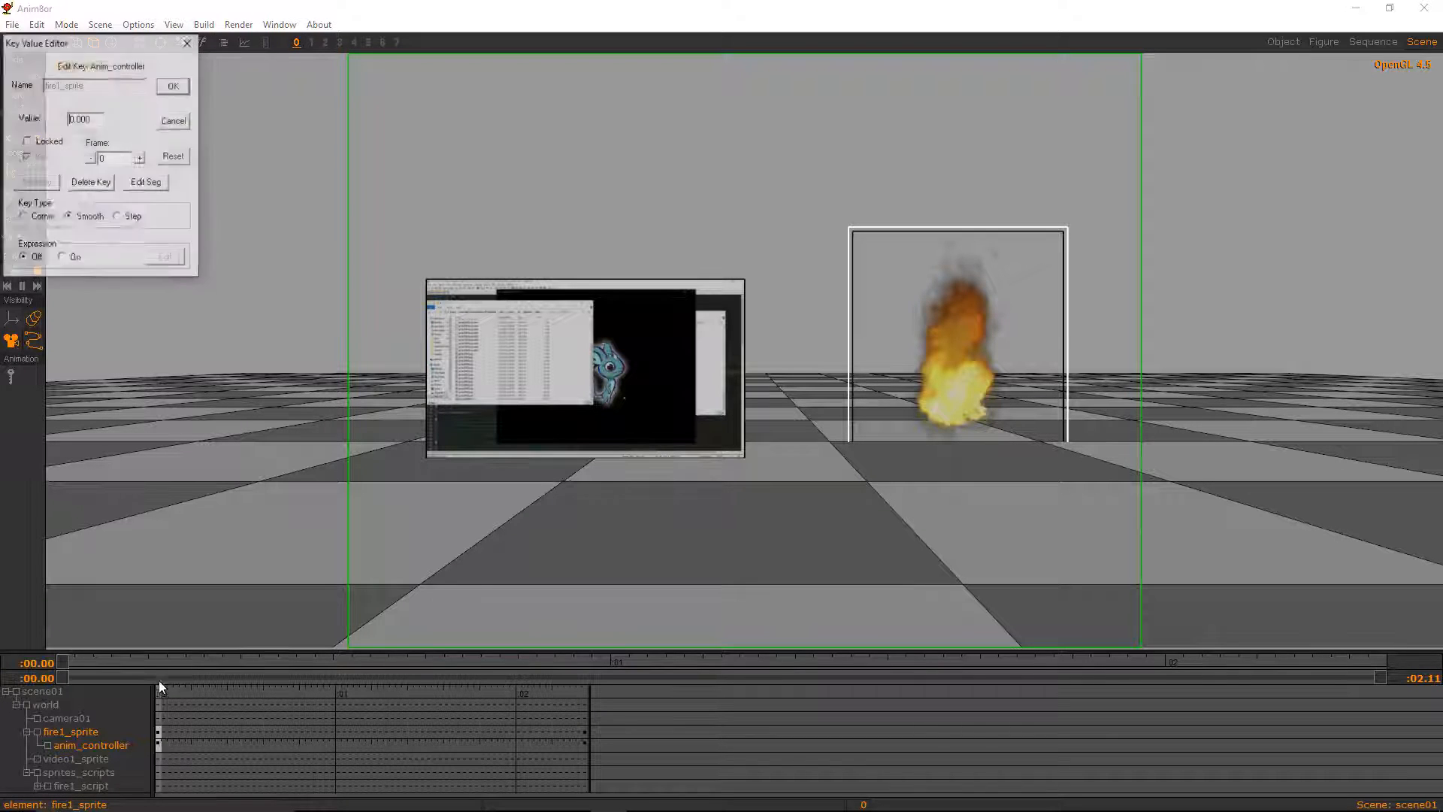
click(174, 86)
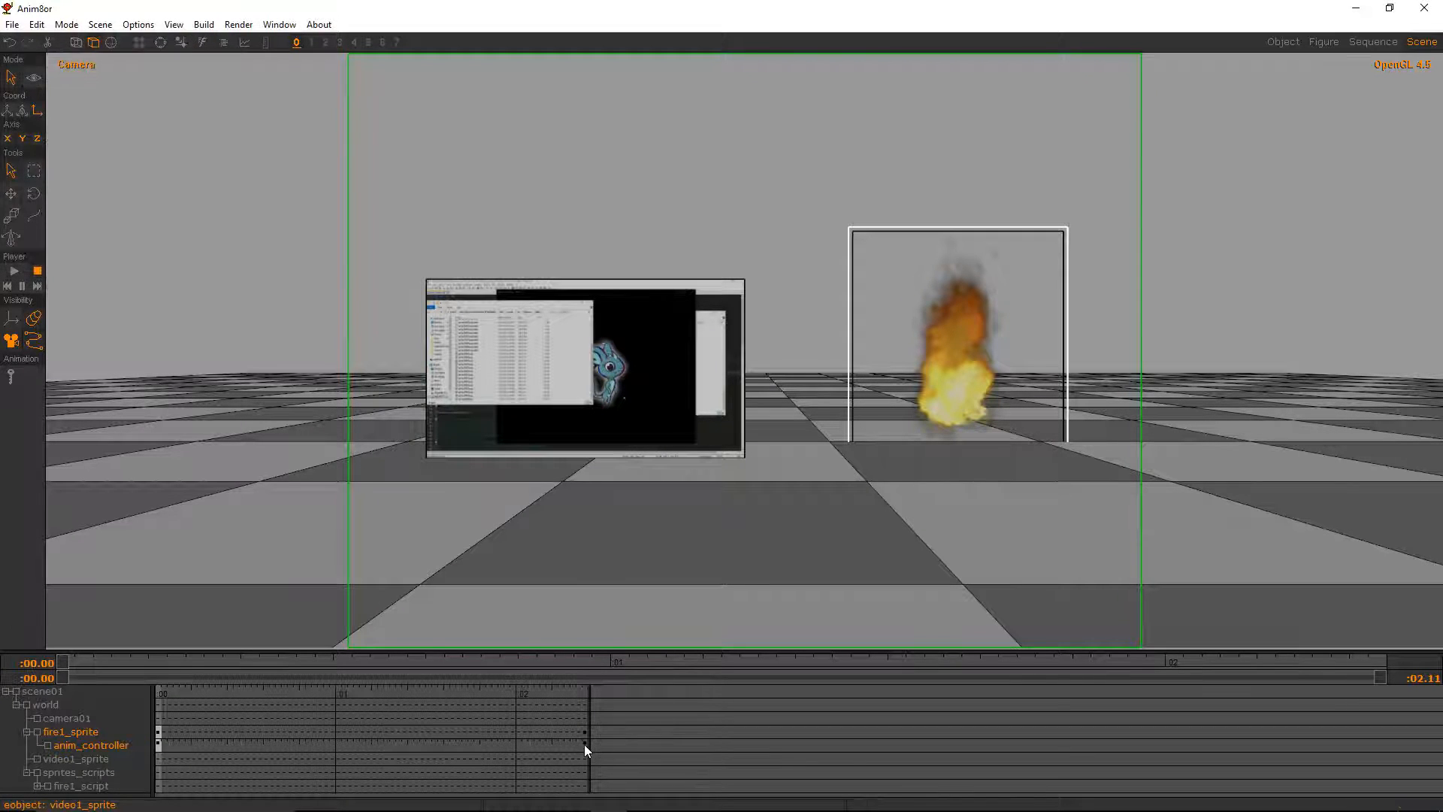
double_click(584, 744)
click(174, 85)
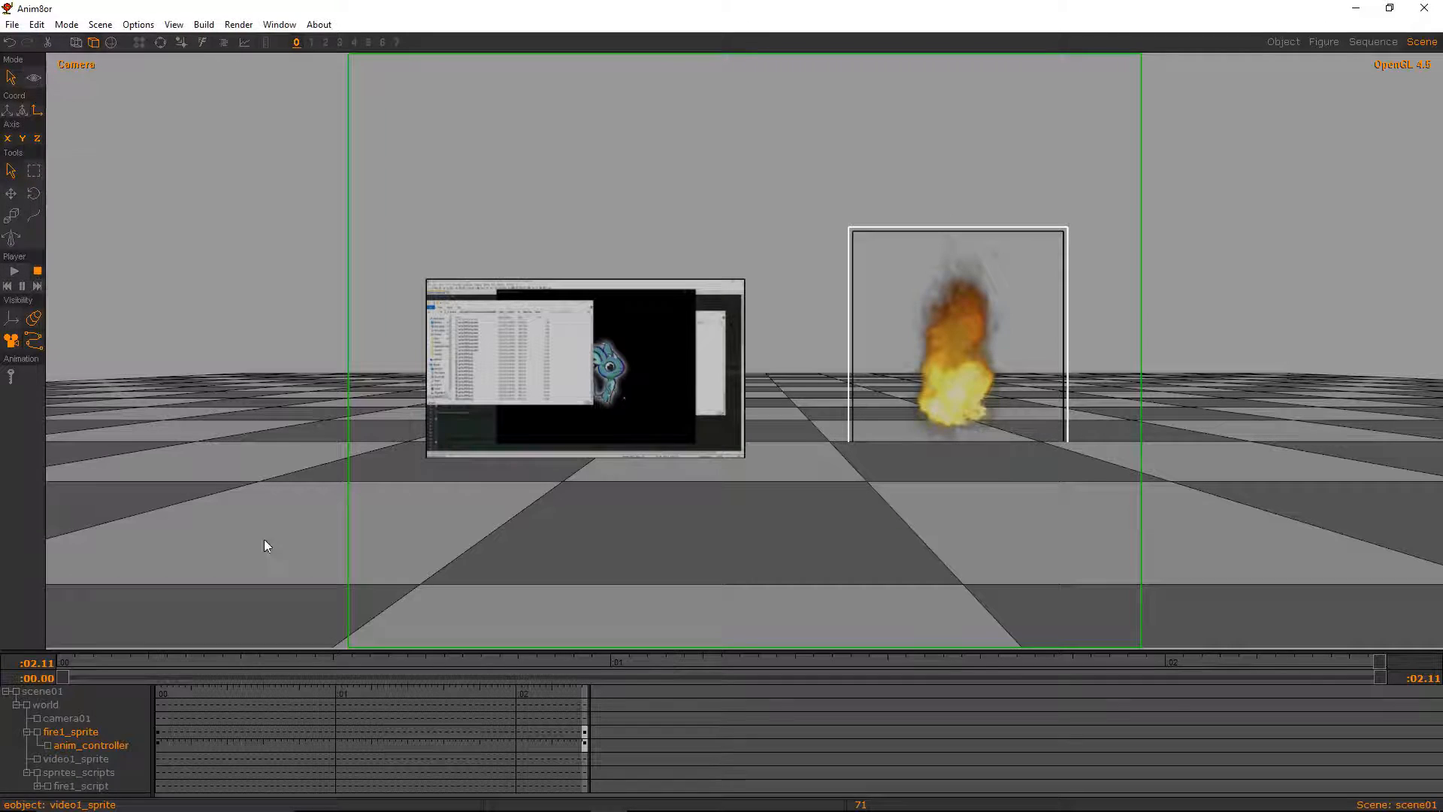
drag(169, 745, 584, 746)
drag(584, 746, 390, 744)
In File Explorer, select all images in the Sprites/fire folder to check their count, and return to Anim8or
click(425, 798)
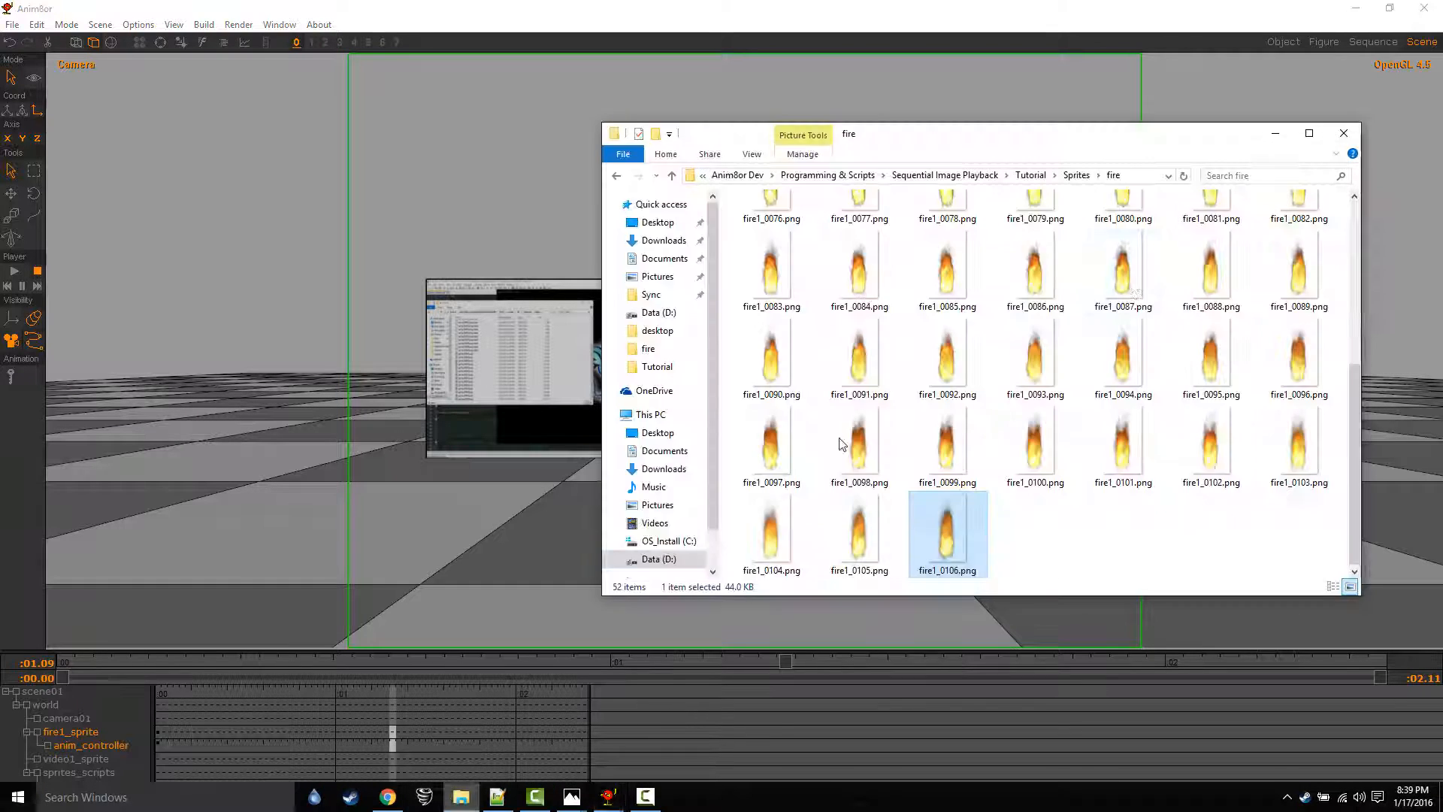
key(ctrl+a)
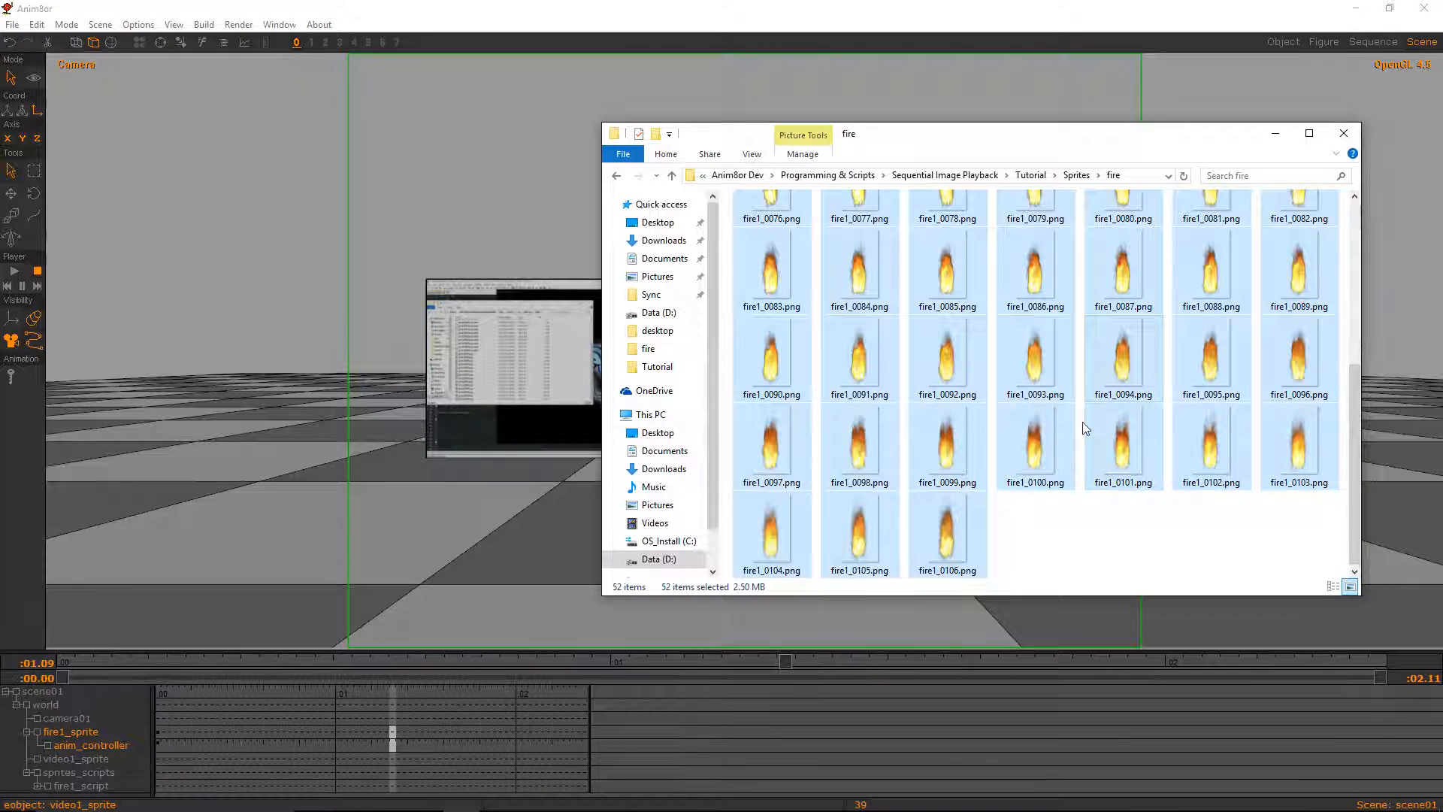
click(463, 618)
Move fire1_sprite's final anim_controller key from frame 71 to frame 51
click(379, 745)
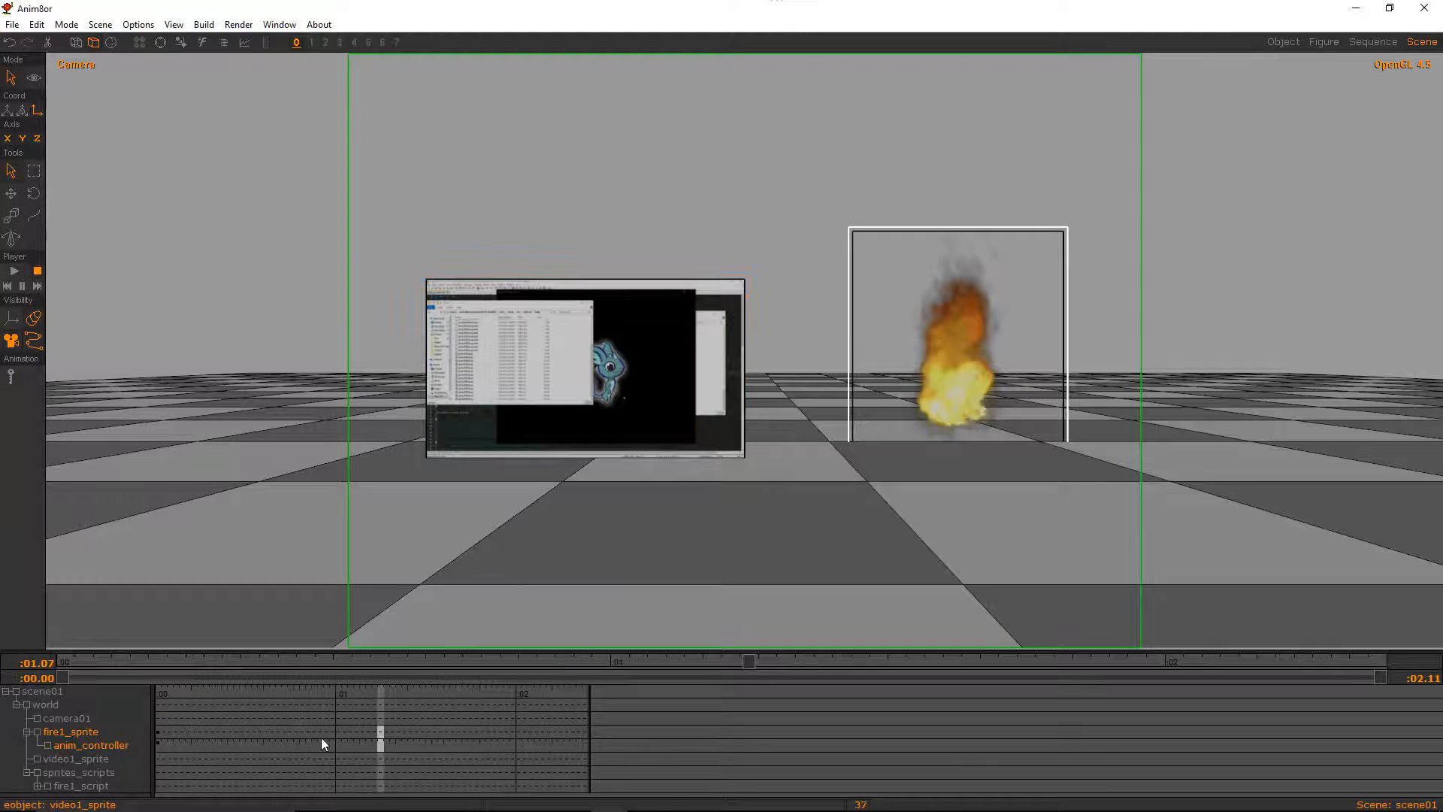
drag(380, 742, 466, 746)
key(ctrl+v)
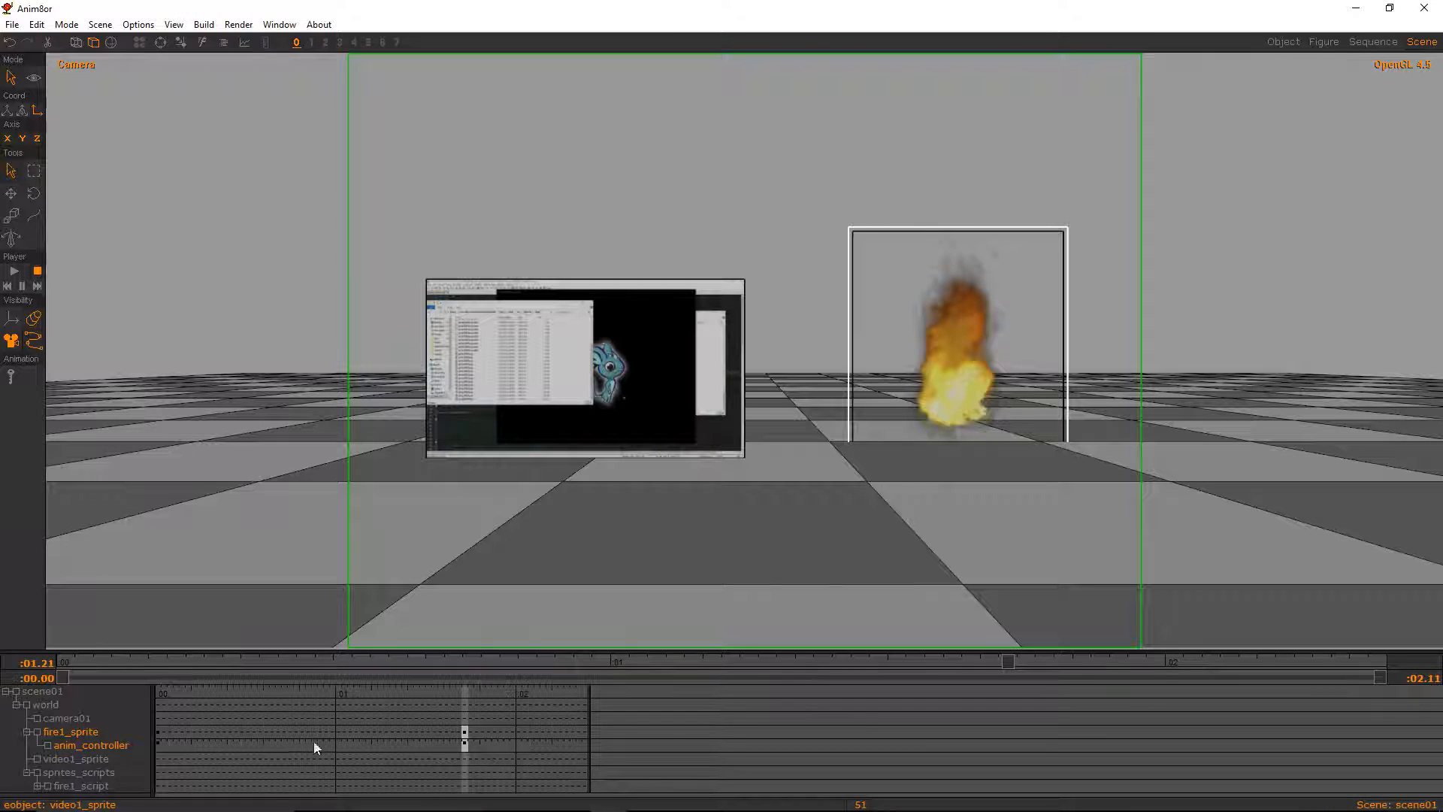
Scrub fire1_sprite's anim_controller track between its keys at frames 0 and 51 to examine the playback range
click(163, 746)
click(466, 744)
drag(181, 743, 448, 742)
click(461, 742)
click(157, 744)
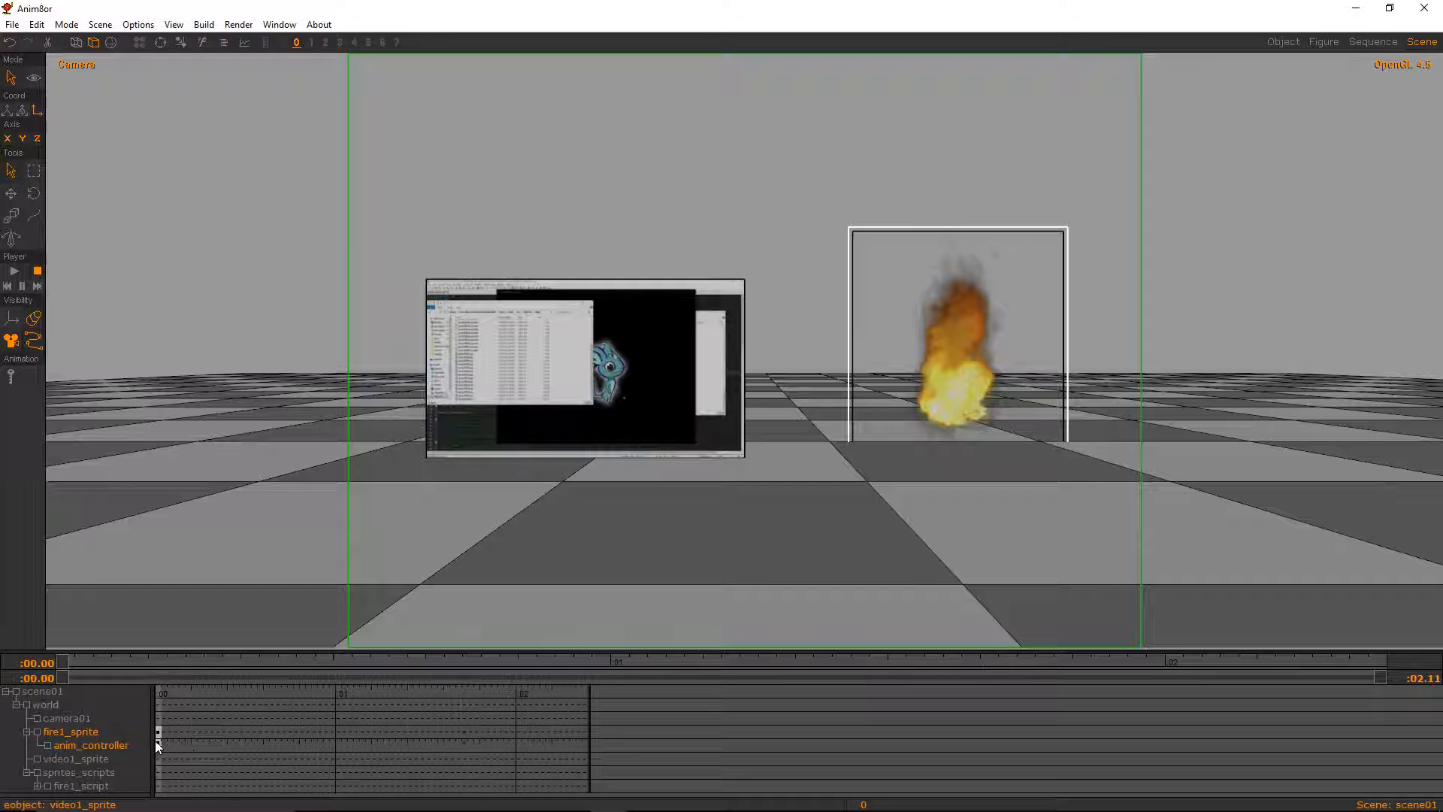
mouse_move(261, 745)
mouse_down()
mouse_move(424, 740)
mouse_move(232, 741)
mouse_up()
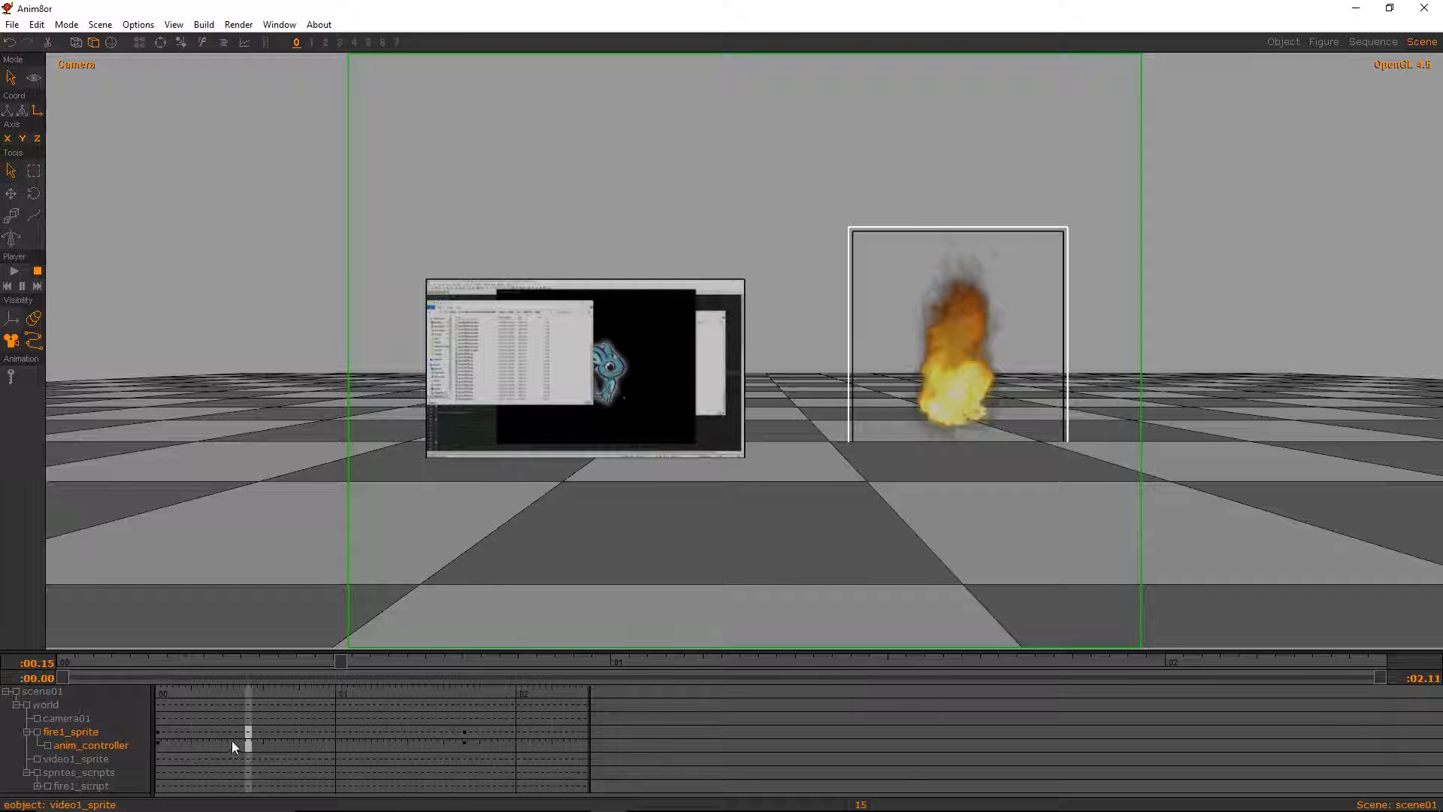
click(276, 741)
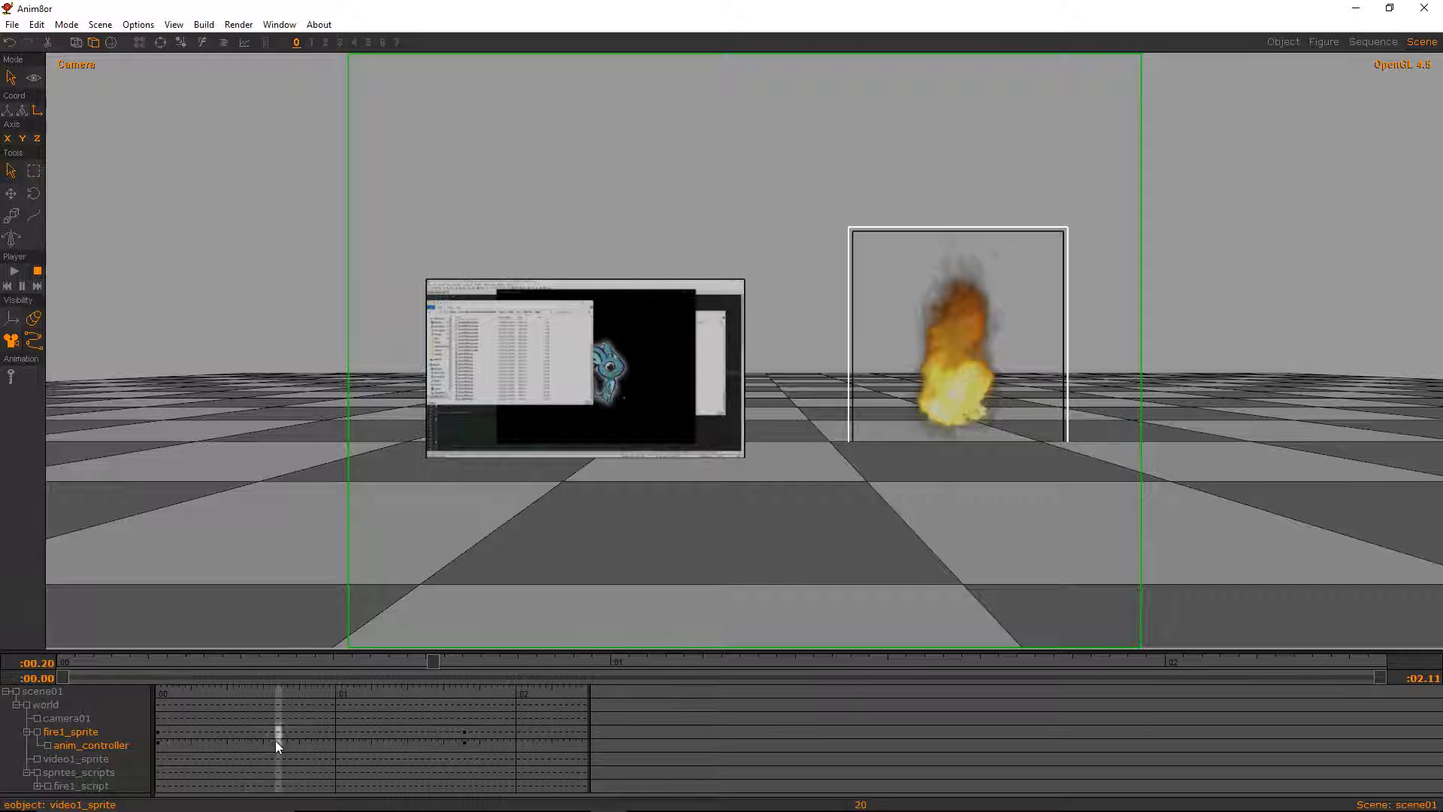
Add a Boolean controller named sprites_enabled to the world element
click(47, 707)
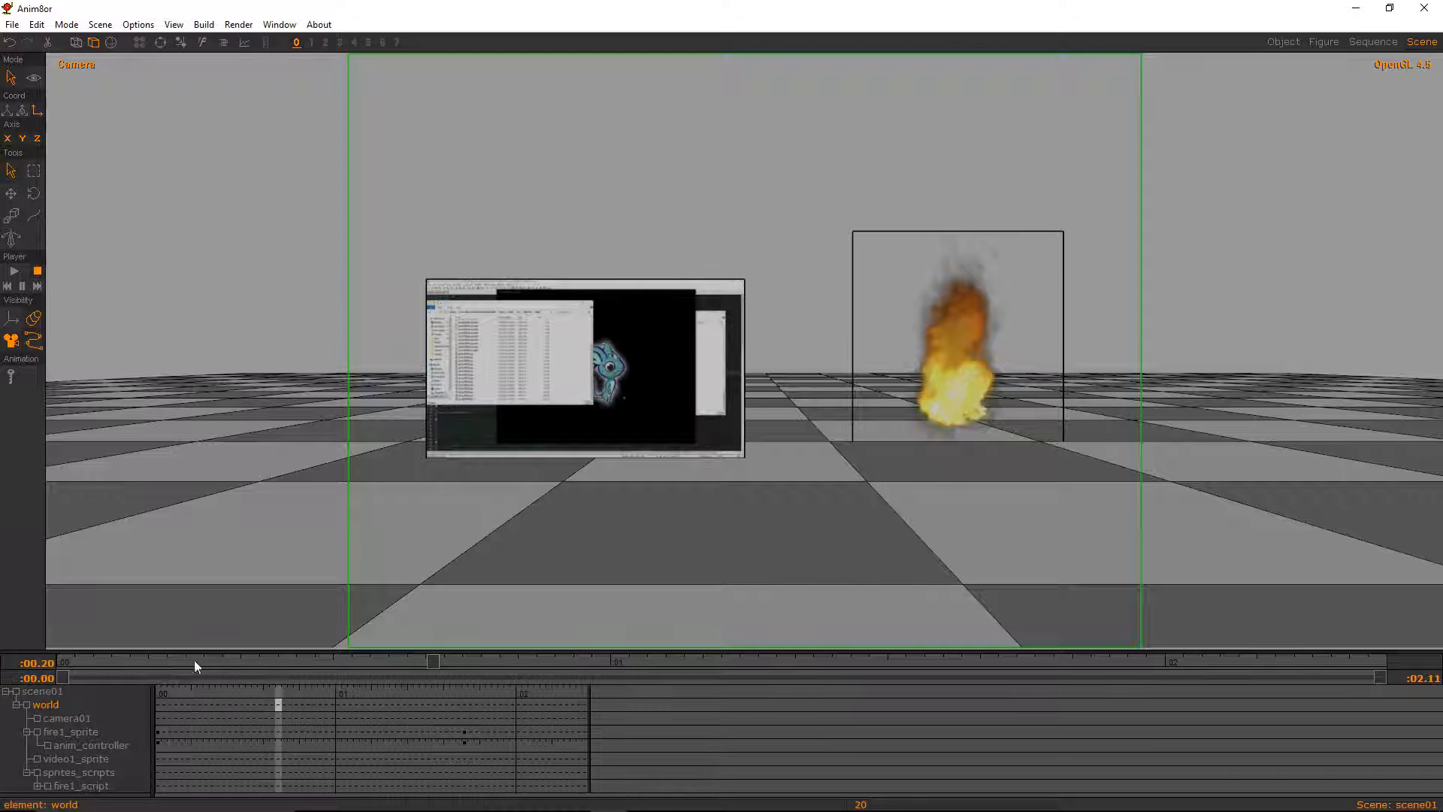
click(75, 28)
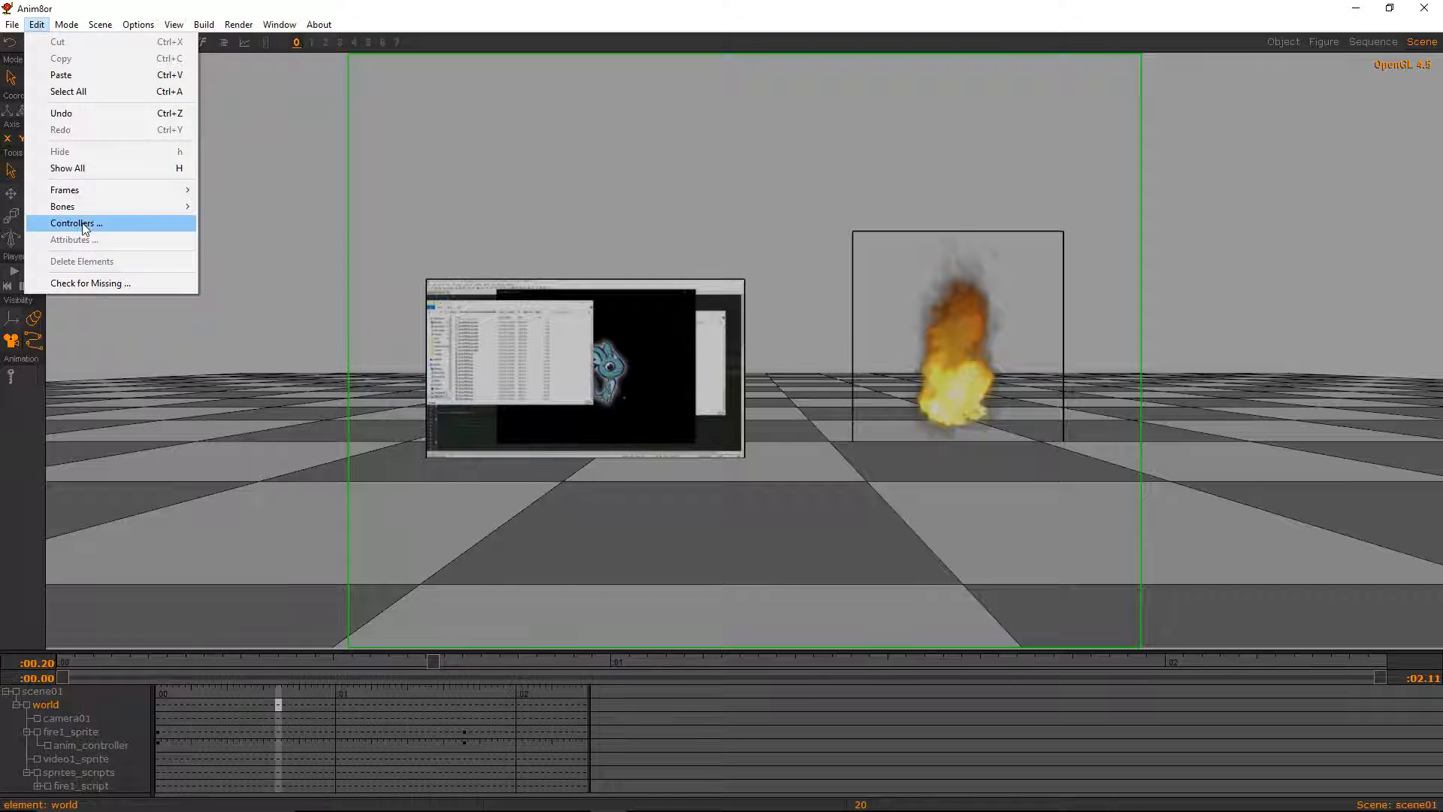
click(66, 225)
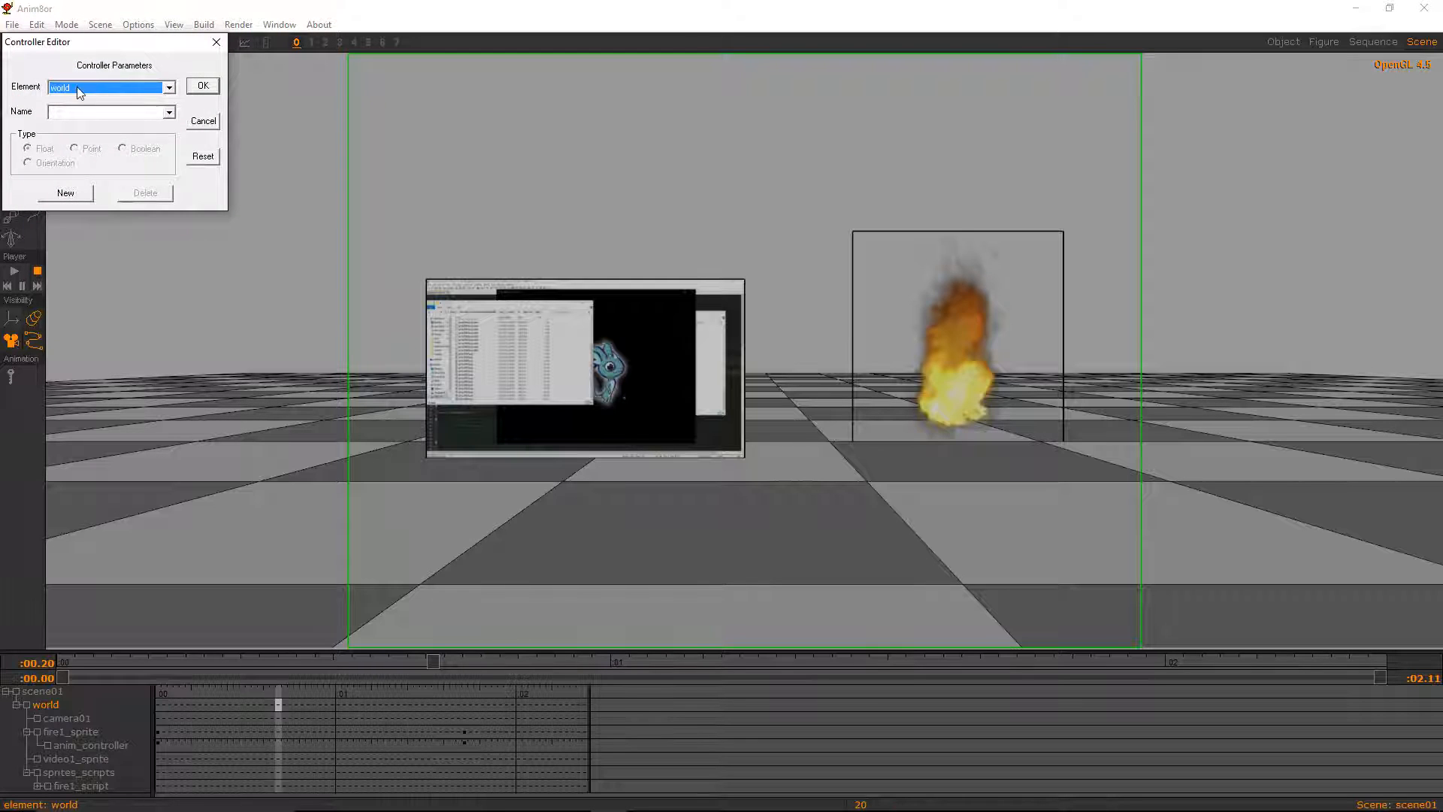
click(65, 193)
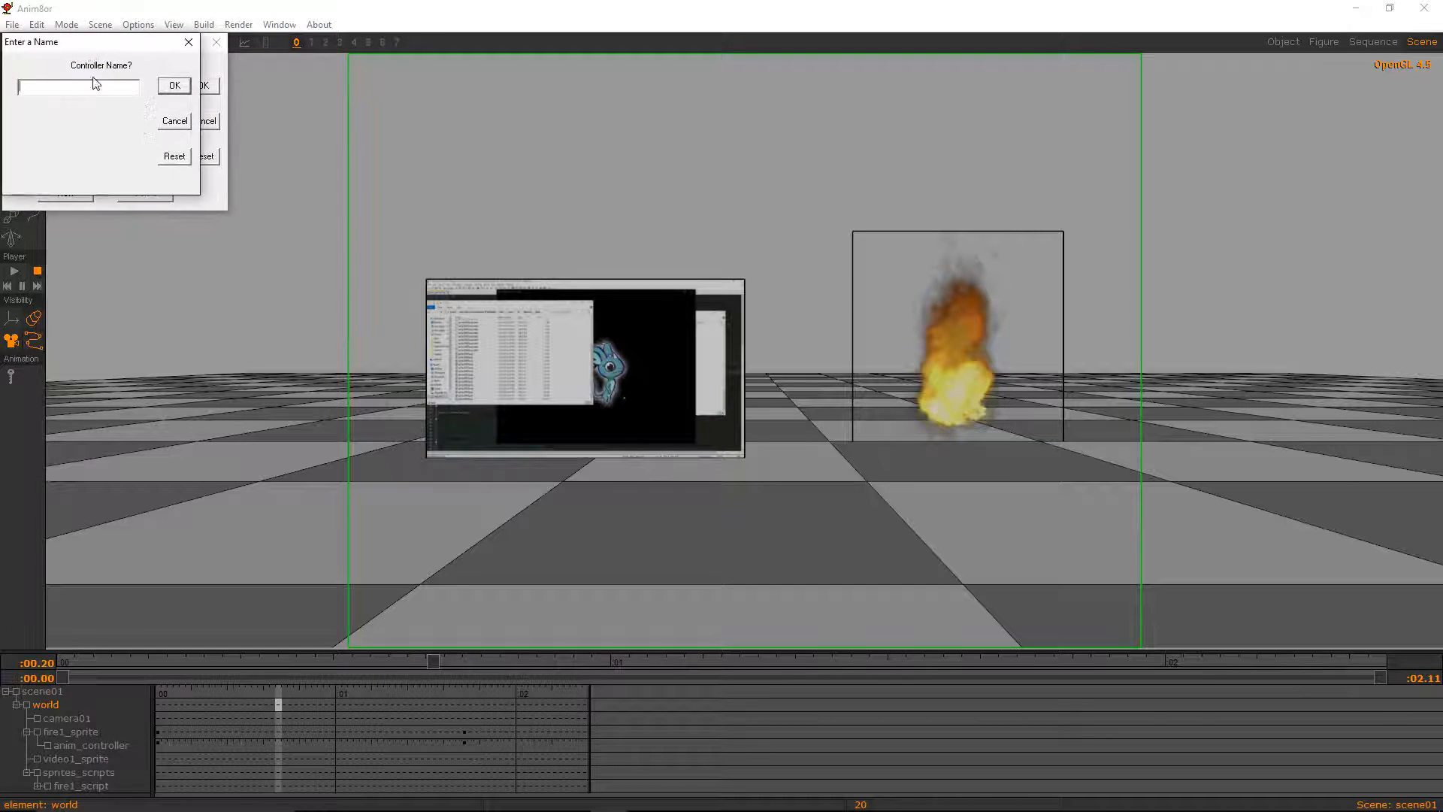
text(sp)
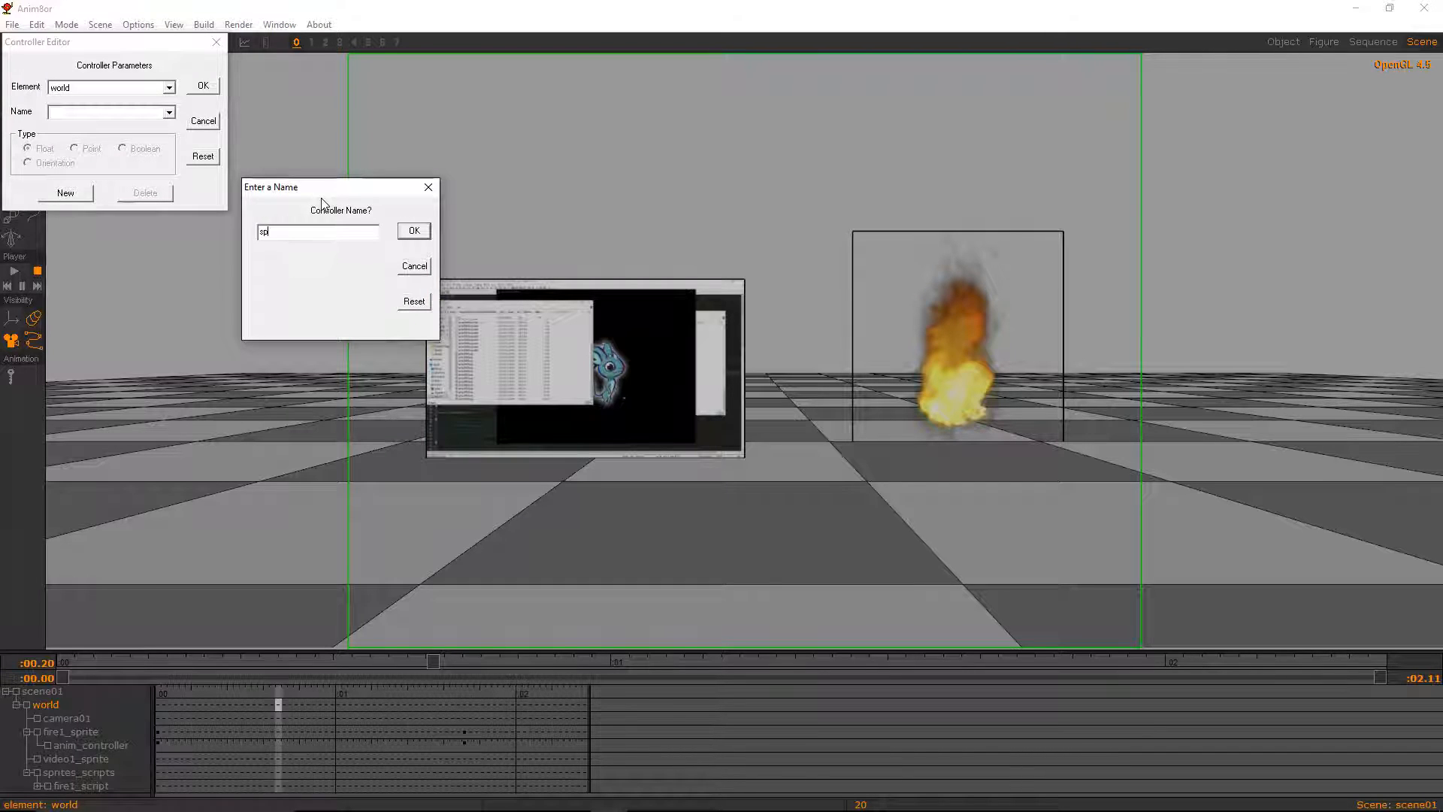
text(rites_enabled)
click(413, 231)
click(123, 148)
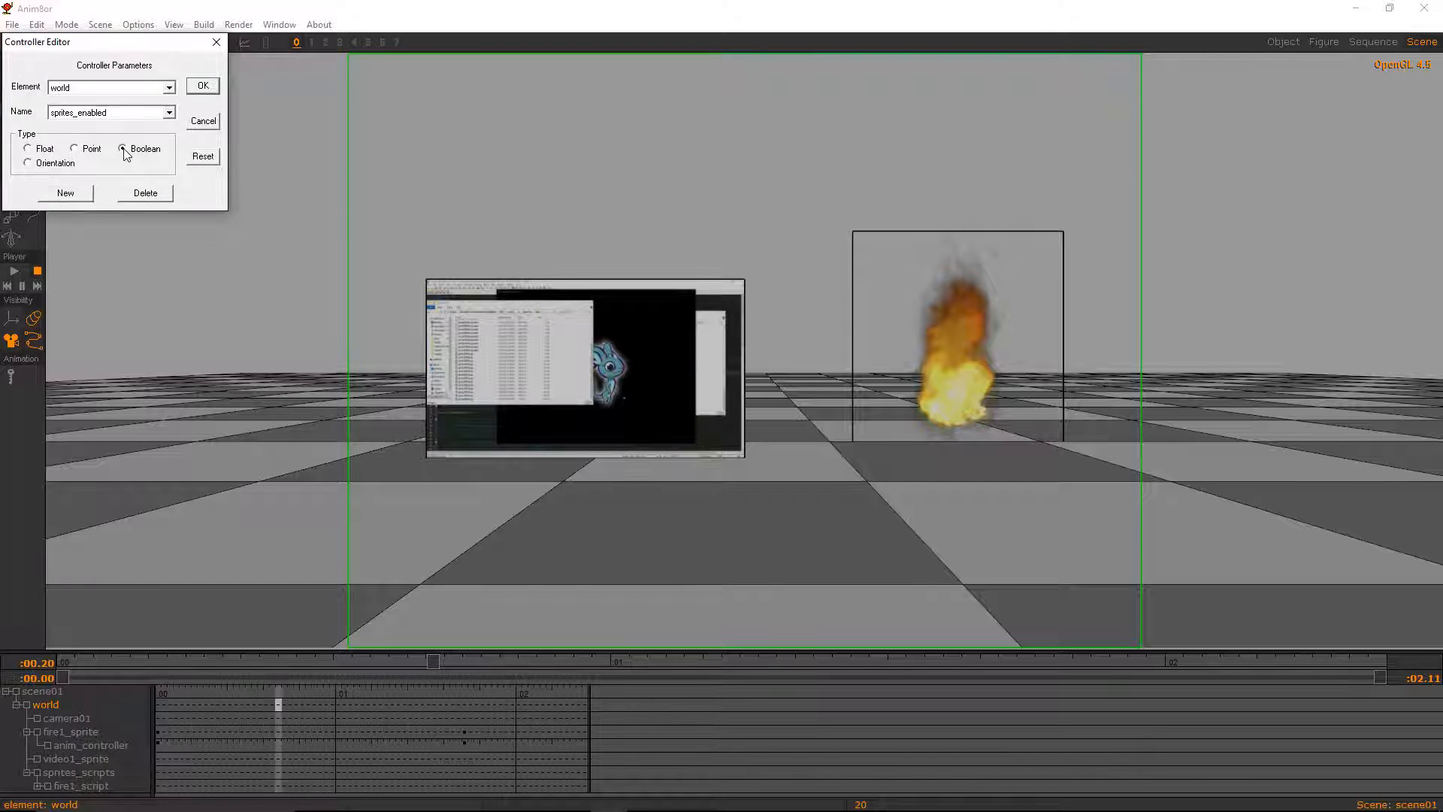
click(209, 85)
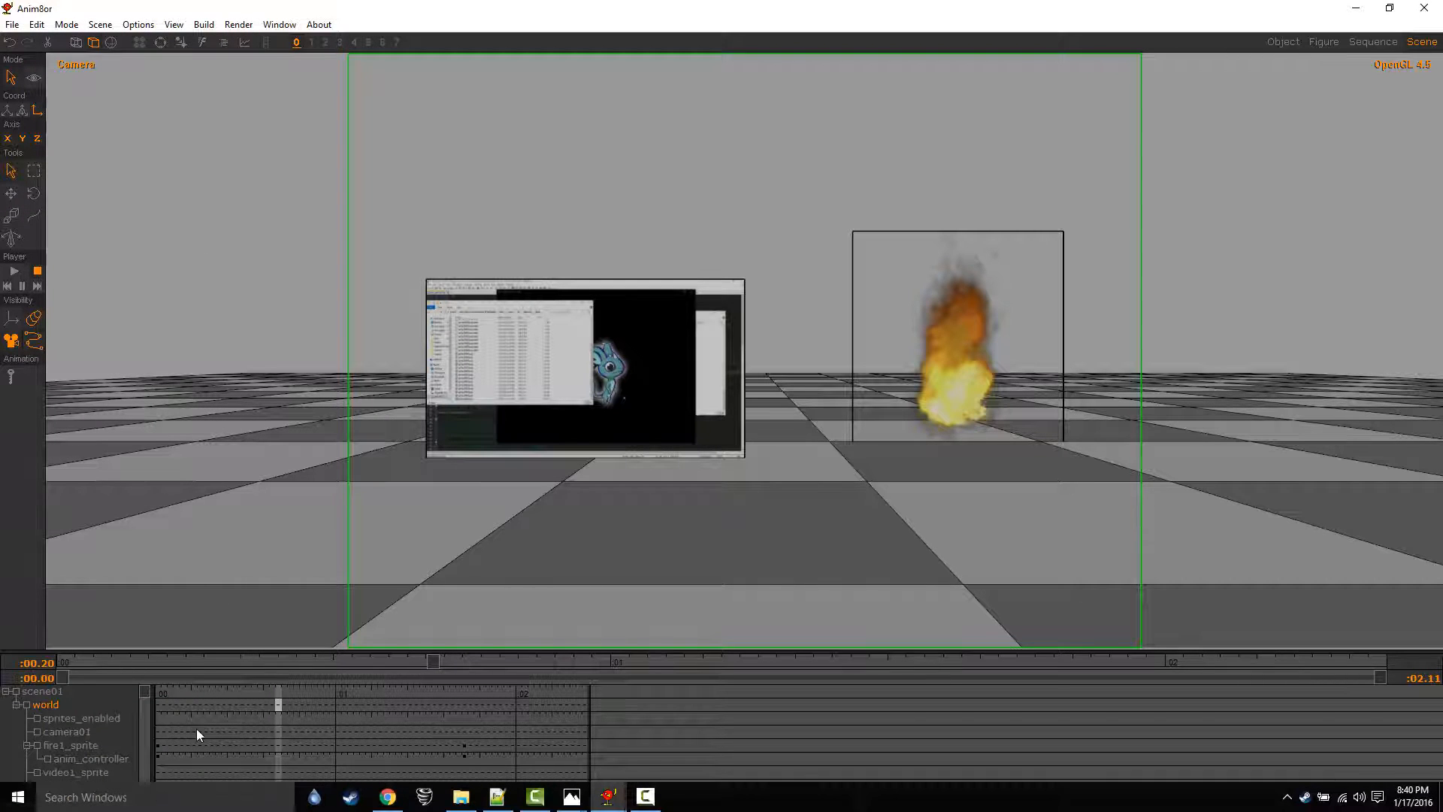
Add a key with value 1 to the world element's sprites_enabled controller at frame 0
click(92, 720)
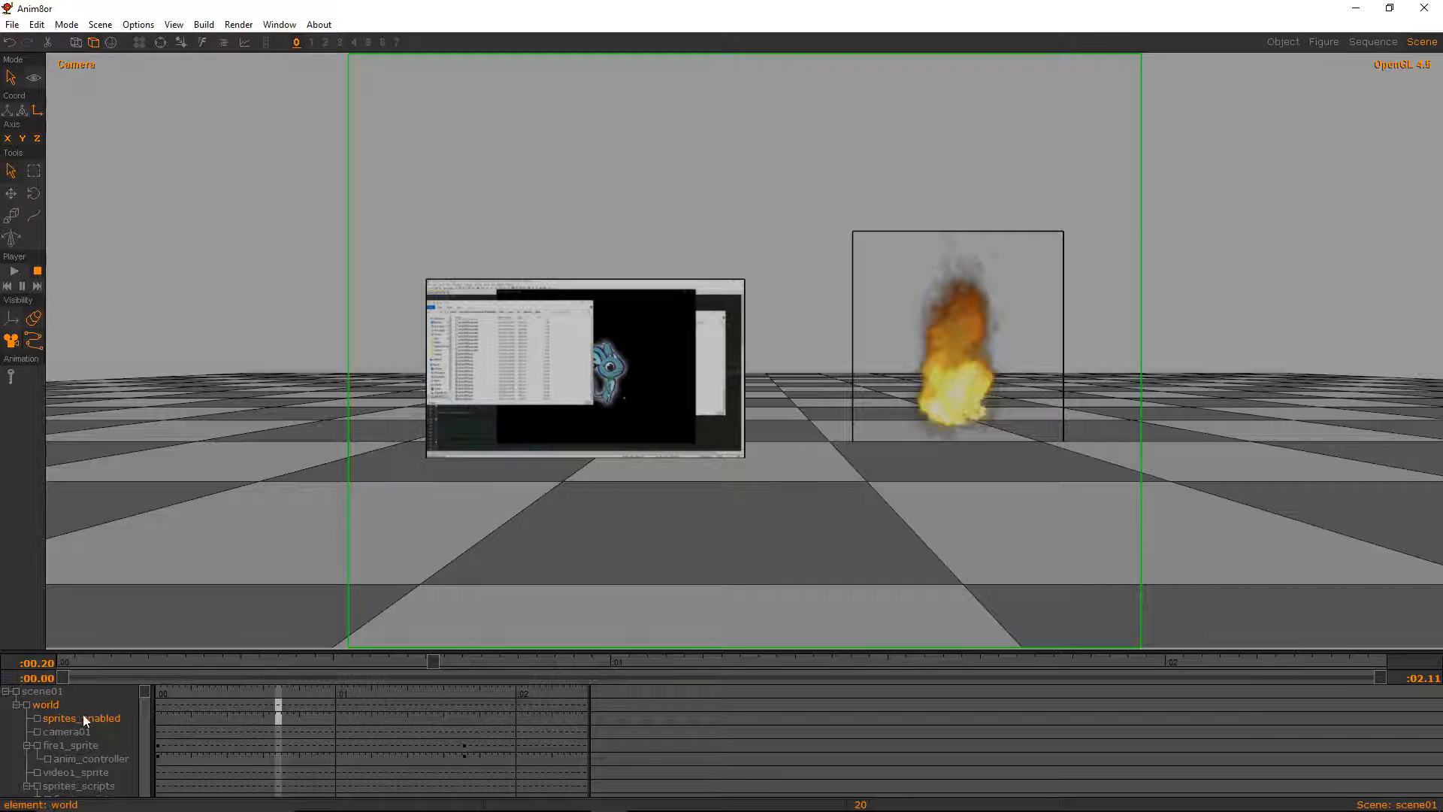
click(159, 708)
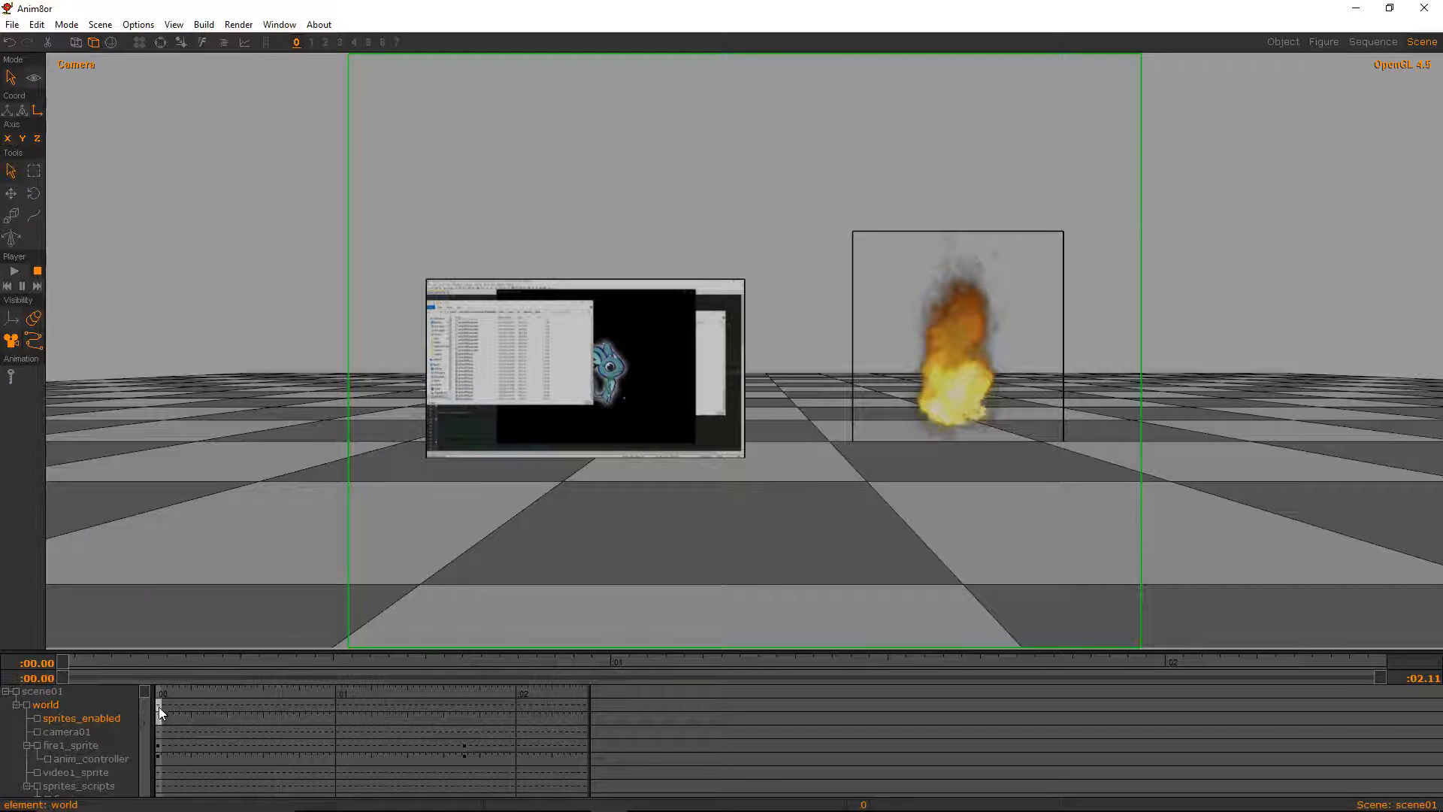
double_click(110, 720)
click(36, 183)
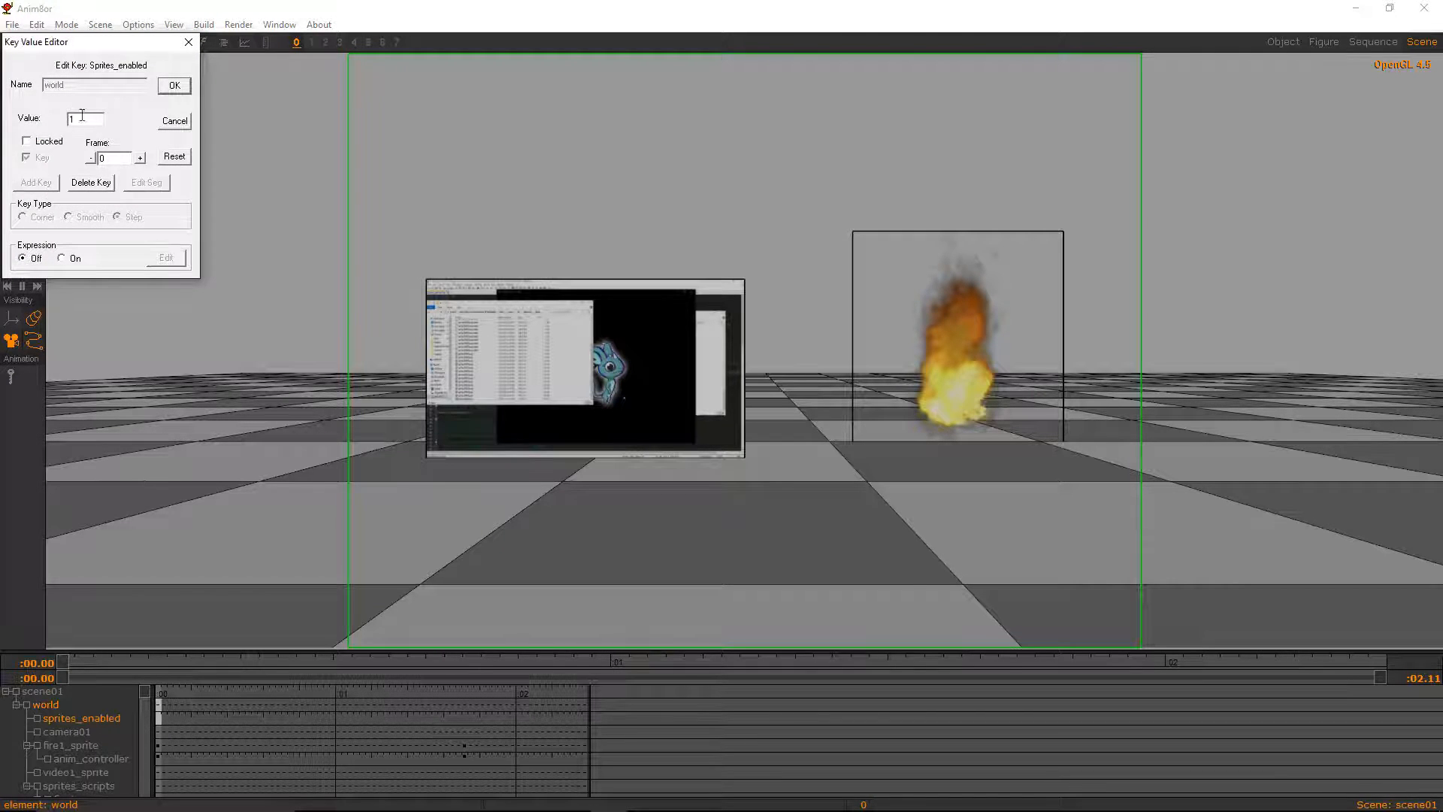
click(175, 87)
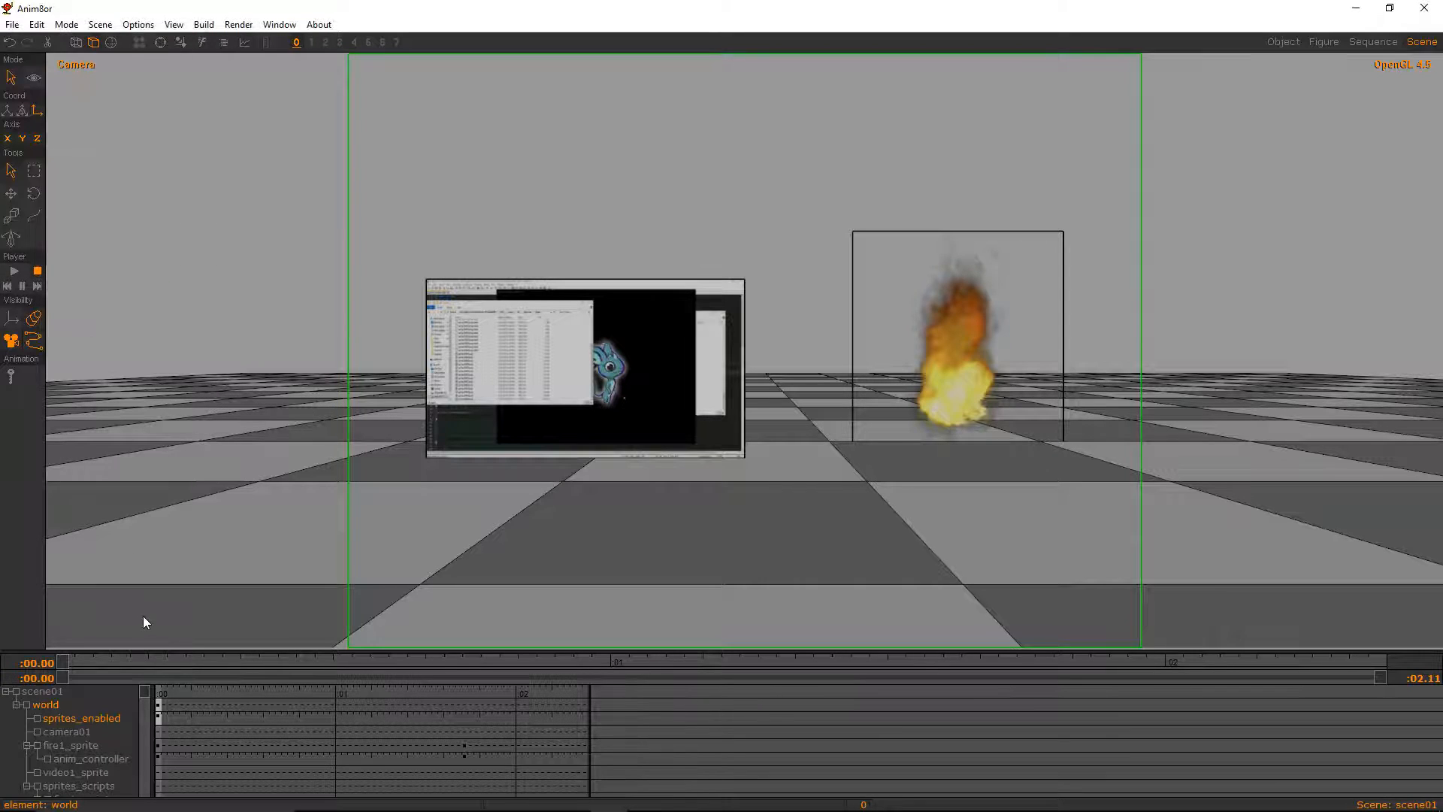
Scrub the sprites_enabled track and open its frame 0 key to check the stored value
mouse_move(179, 722)
mouse_down()
mouse_move(256, 729)
mouse_move(149, 717)
mouse_move(430, 717)
mouse_up()
click(160, 718)
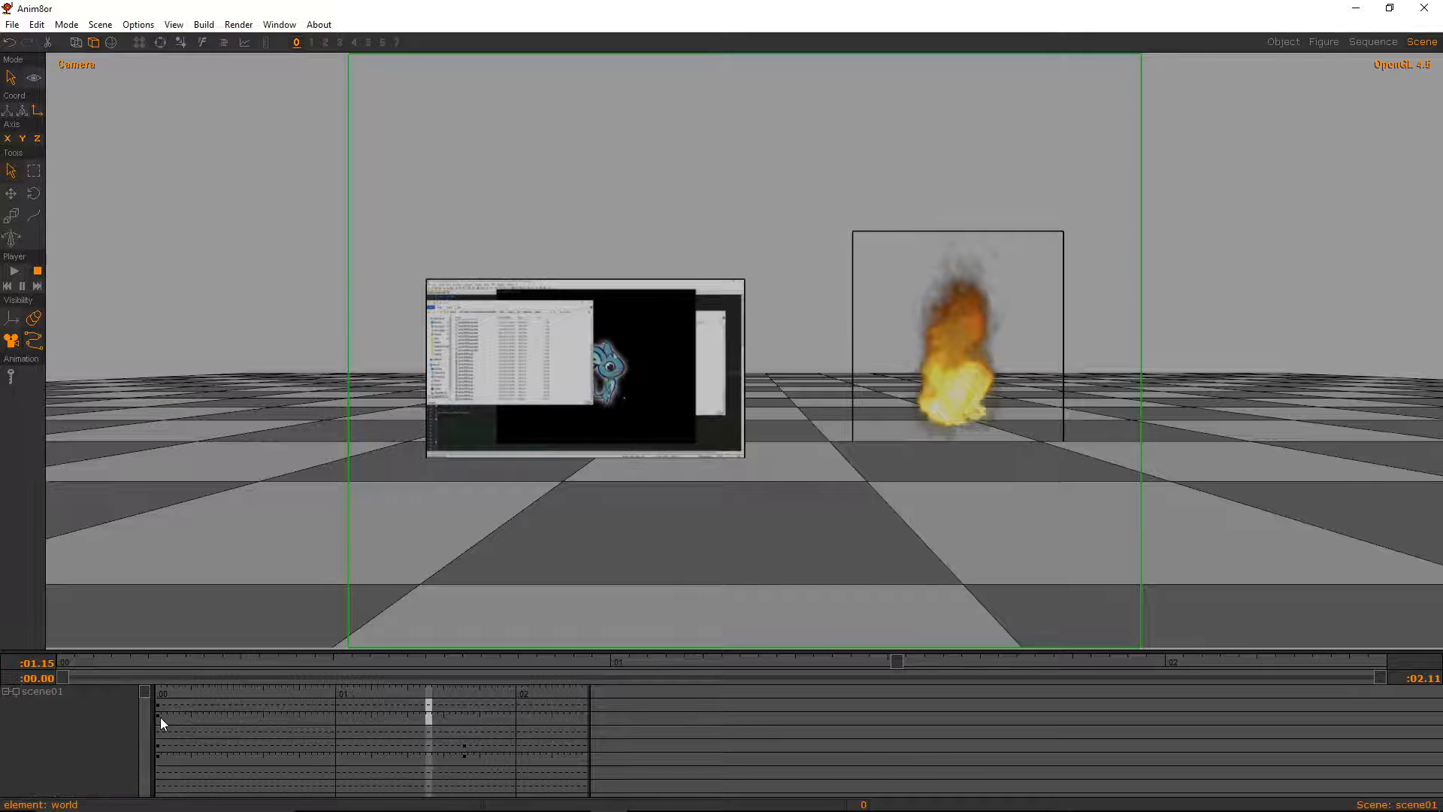
double_click(119, 718)
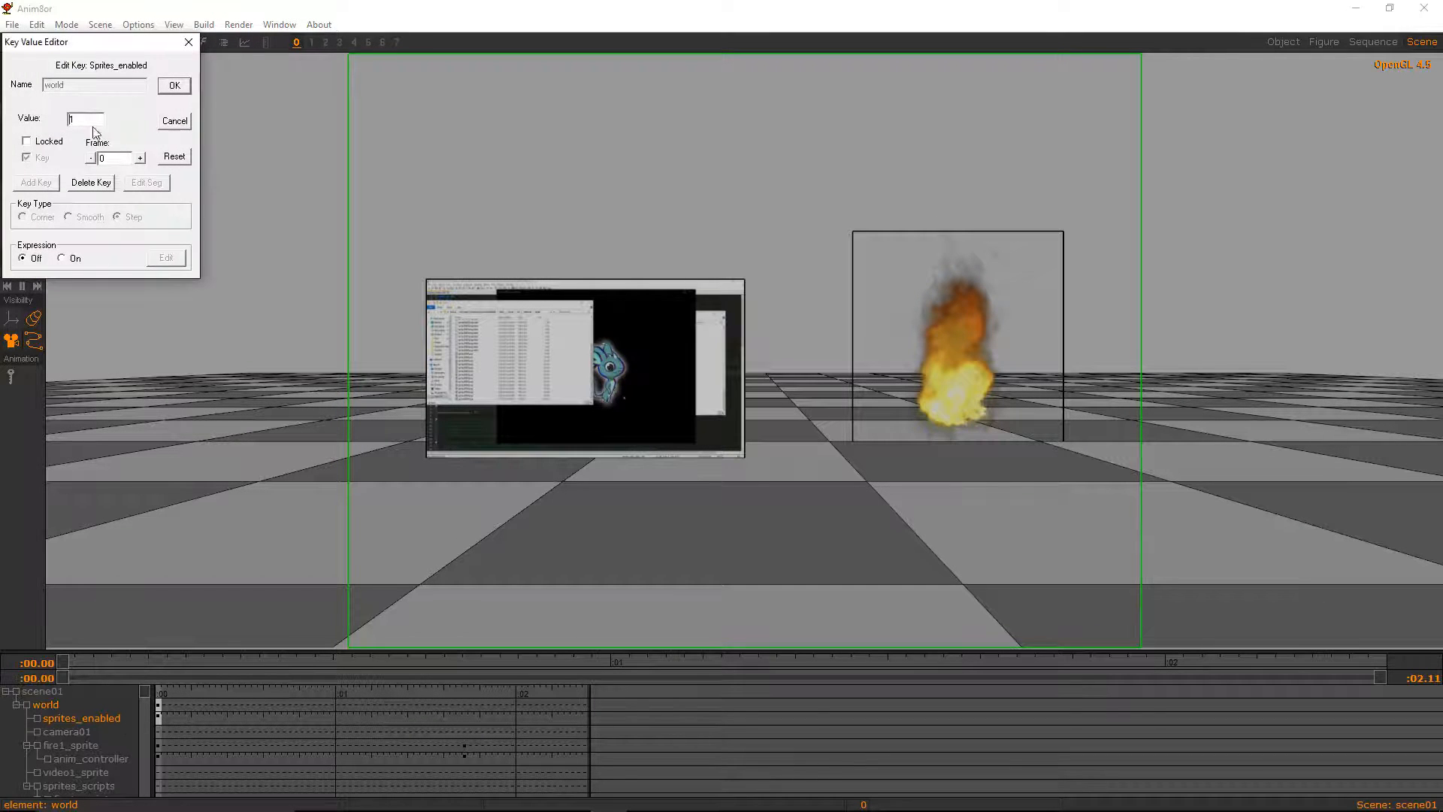
click(179, 86)
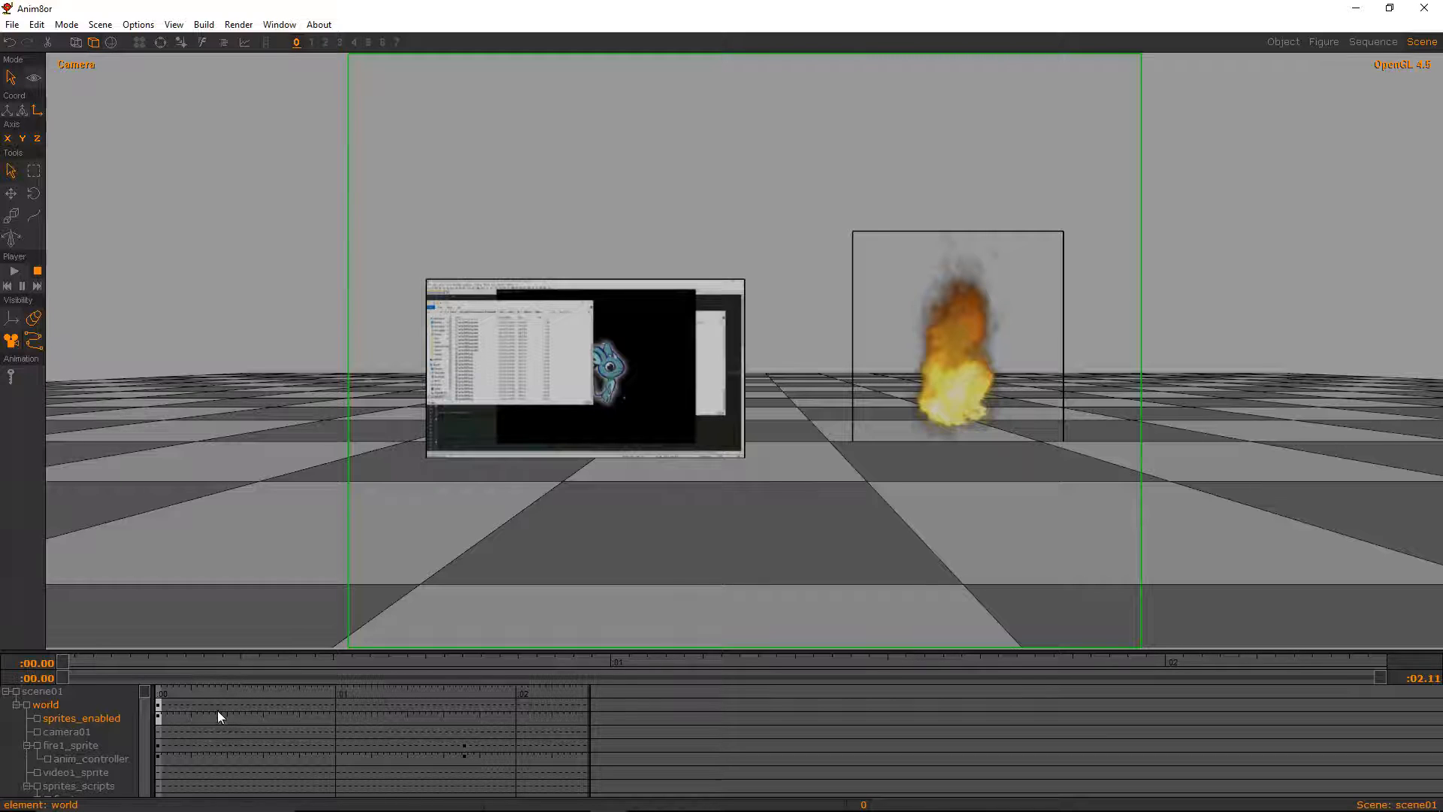
Re-enter 1 as the value of the sprites_enabled key at frame 0
double_click(112, 720)
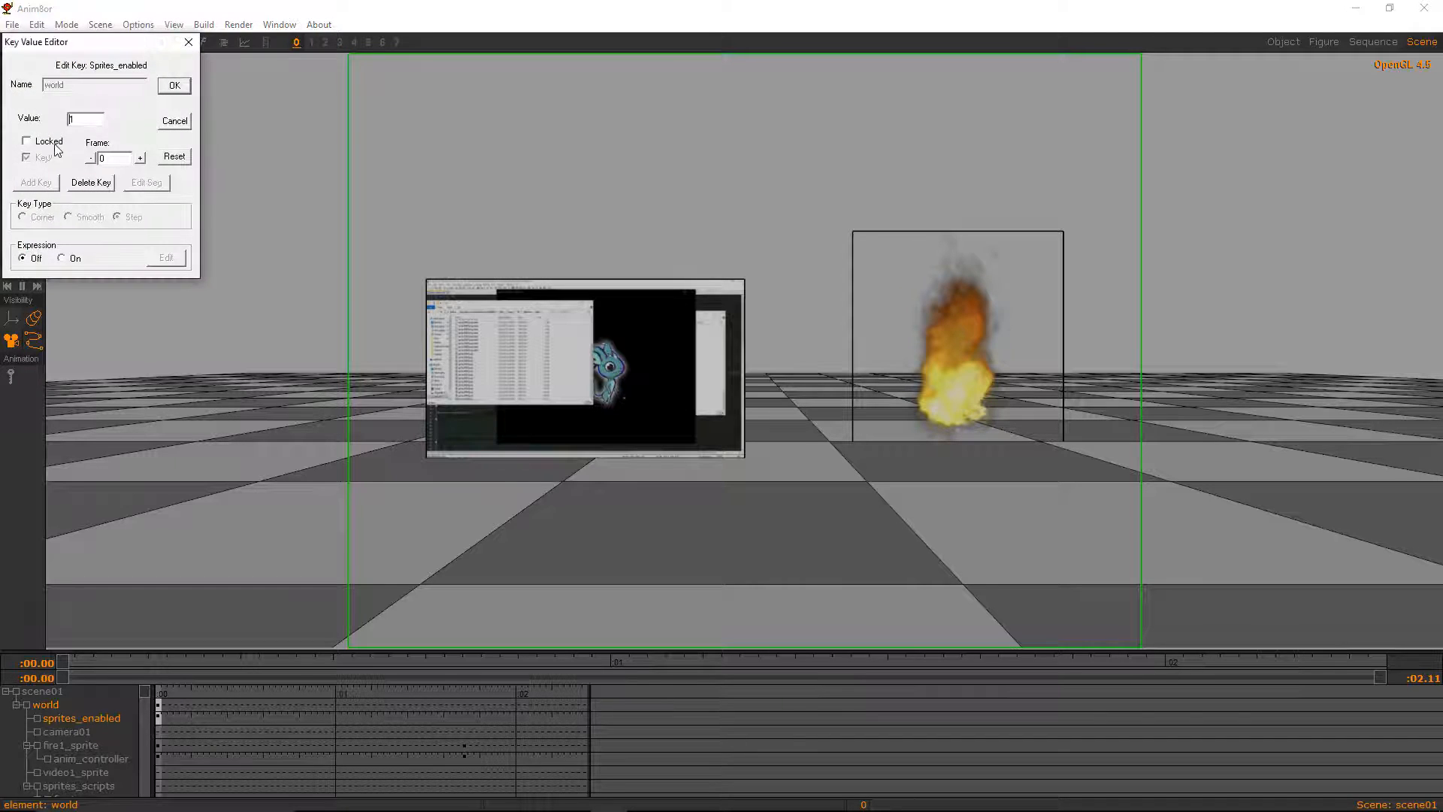
text(1)
click(176, 87)
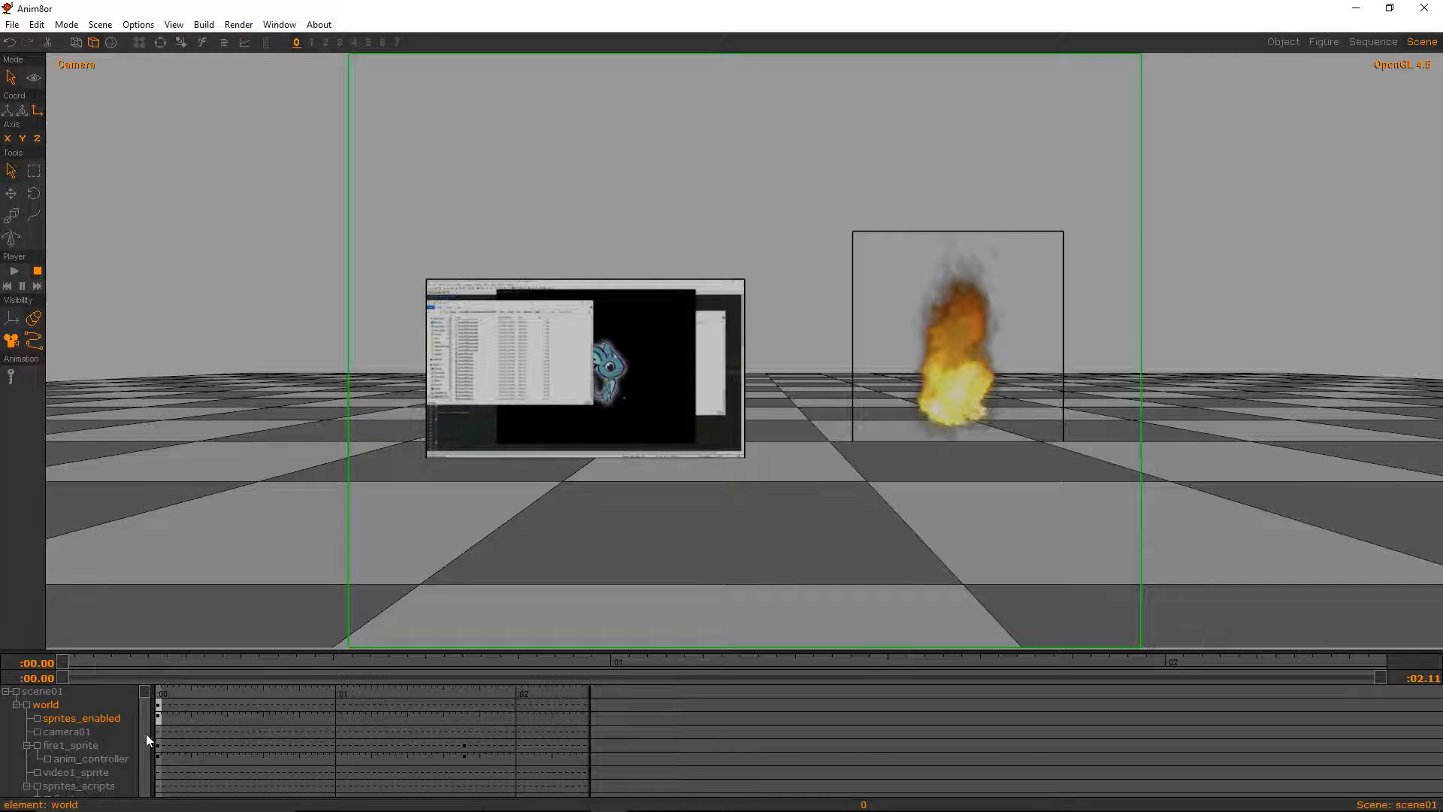
Recheck the sprites_enabled key, scrub through the following frames of its track and return to frame 0
double_click(107, 721)
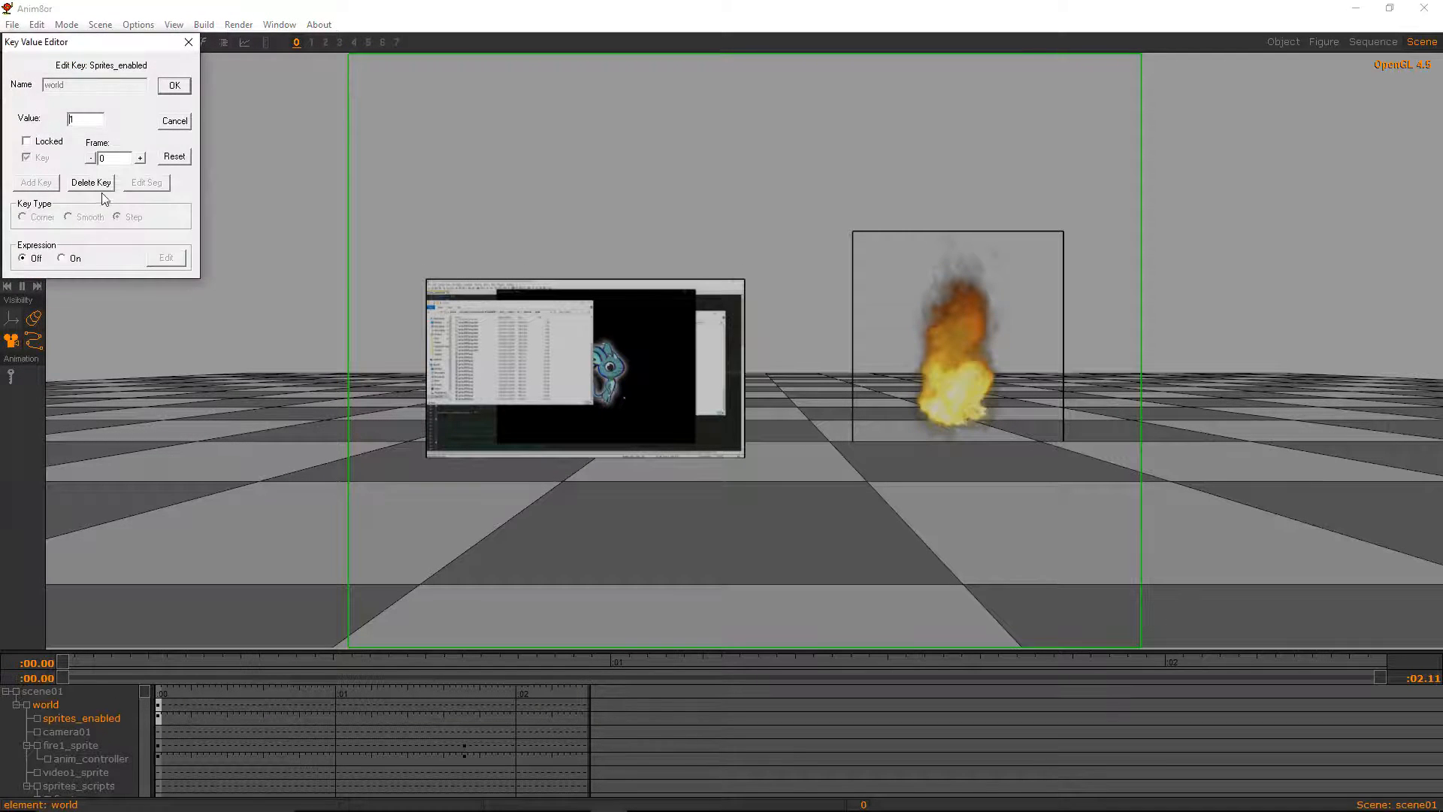
drag(189, 722, 218, 721)
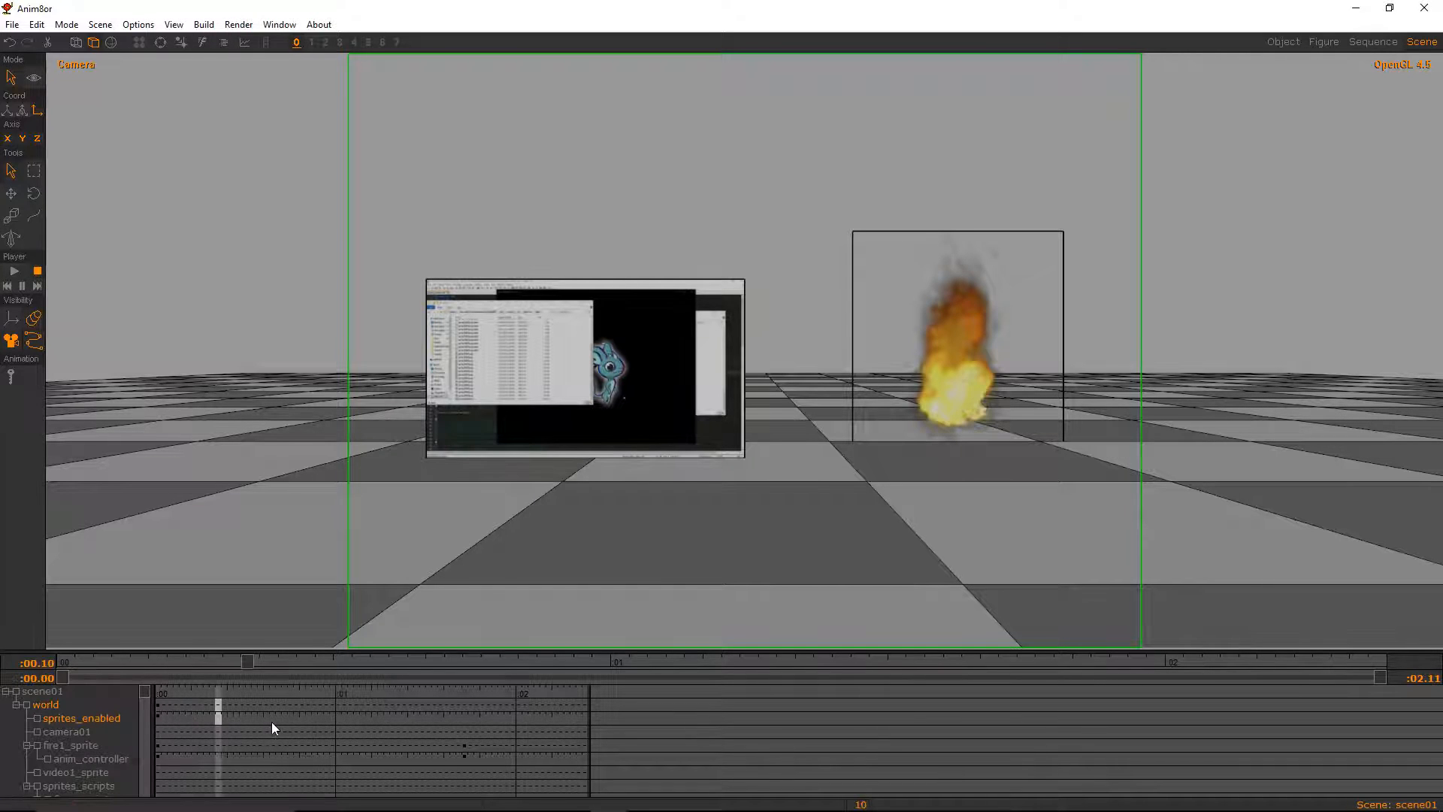
click(272, 722)
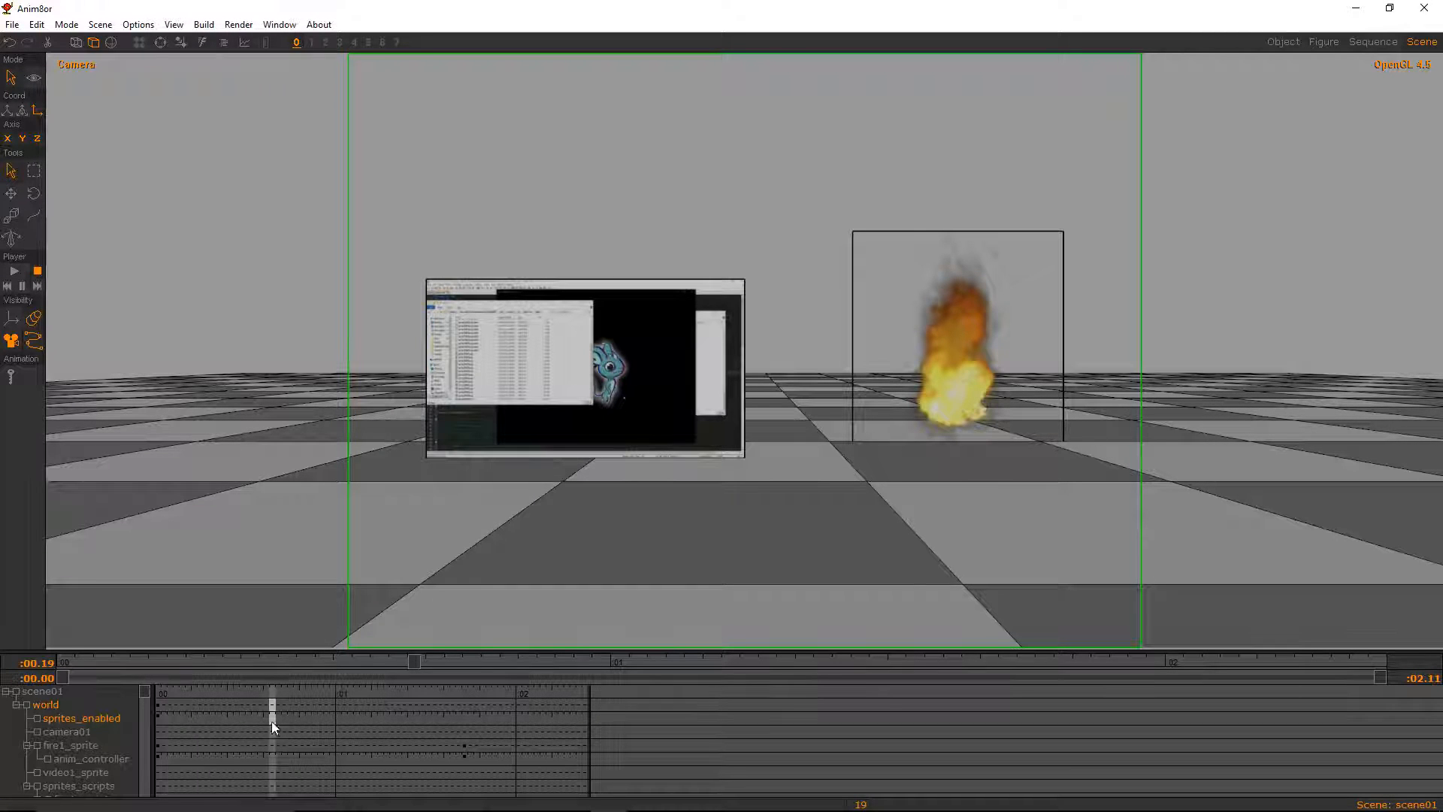
drag(272, 720, 160, 724)
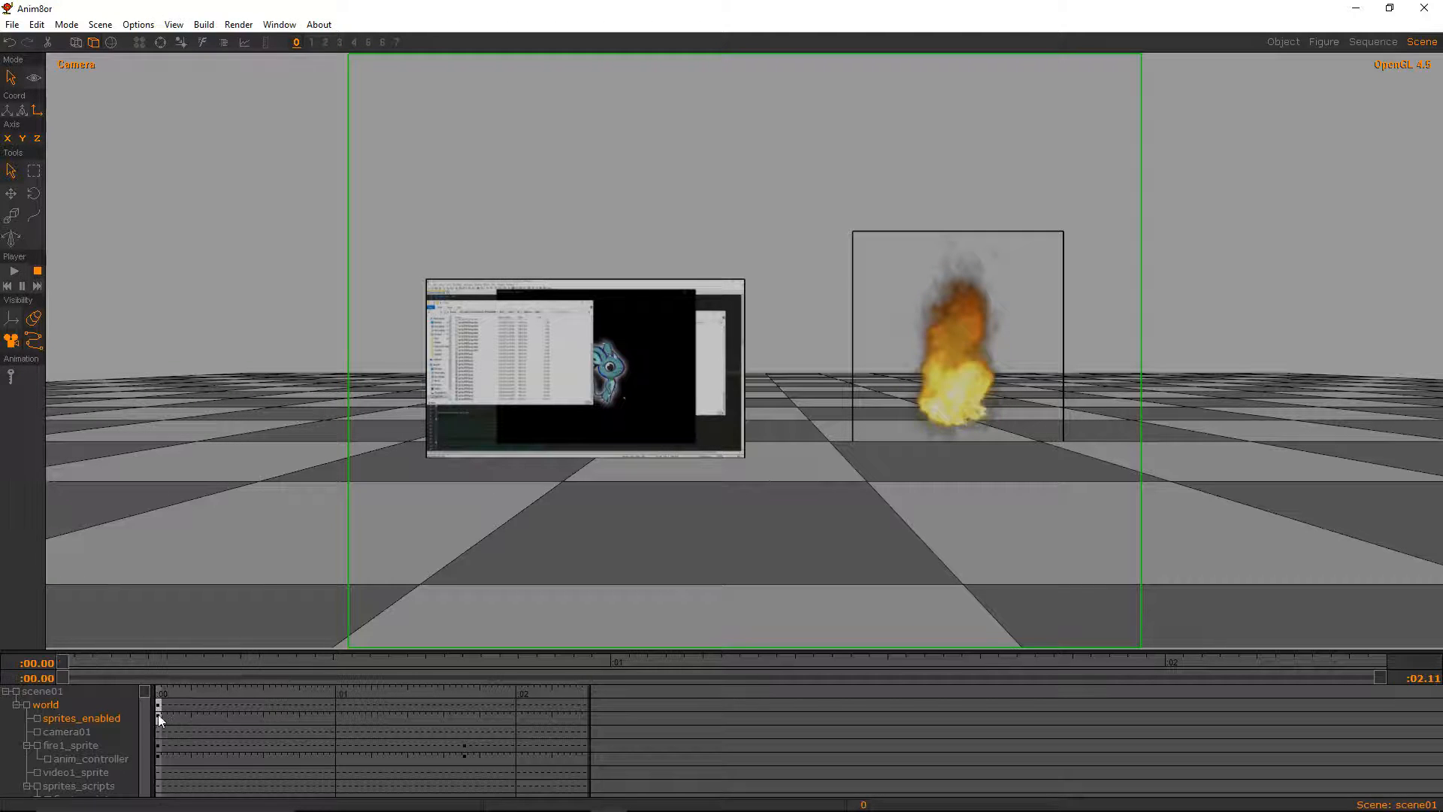
click(224, 709)
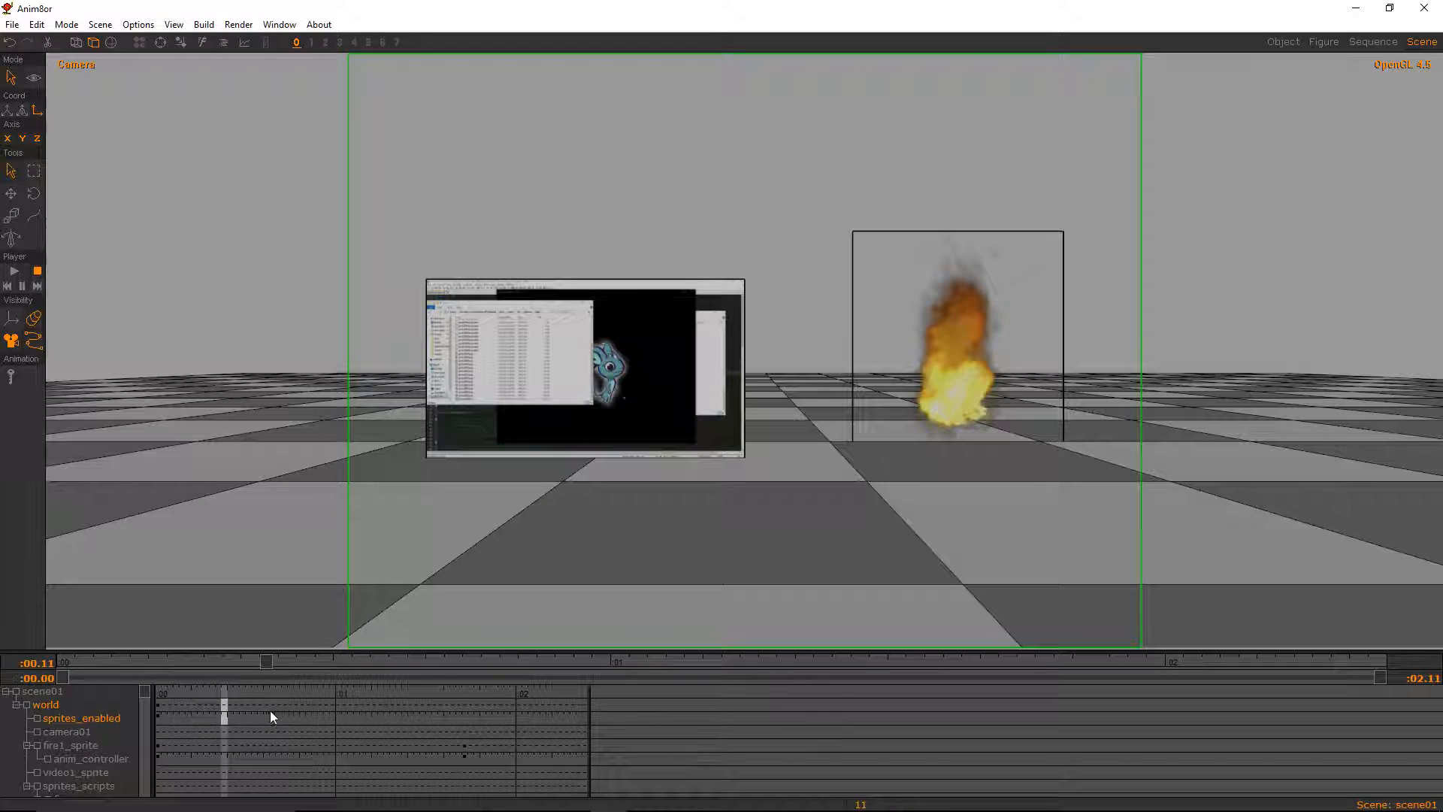
click(159, 714)
Save the project, scrub the sprites_enabled track and return the timeline to frame 0
click(16, 24)
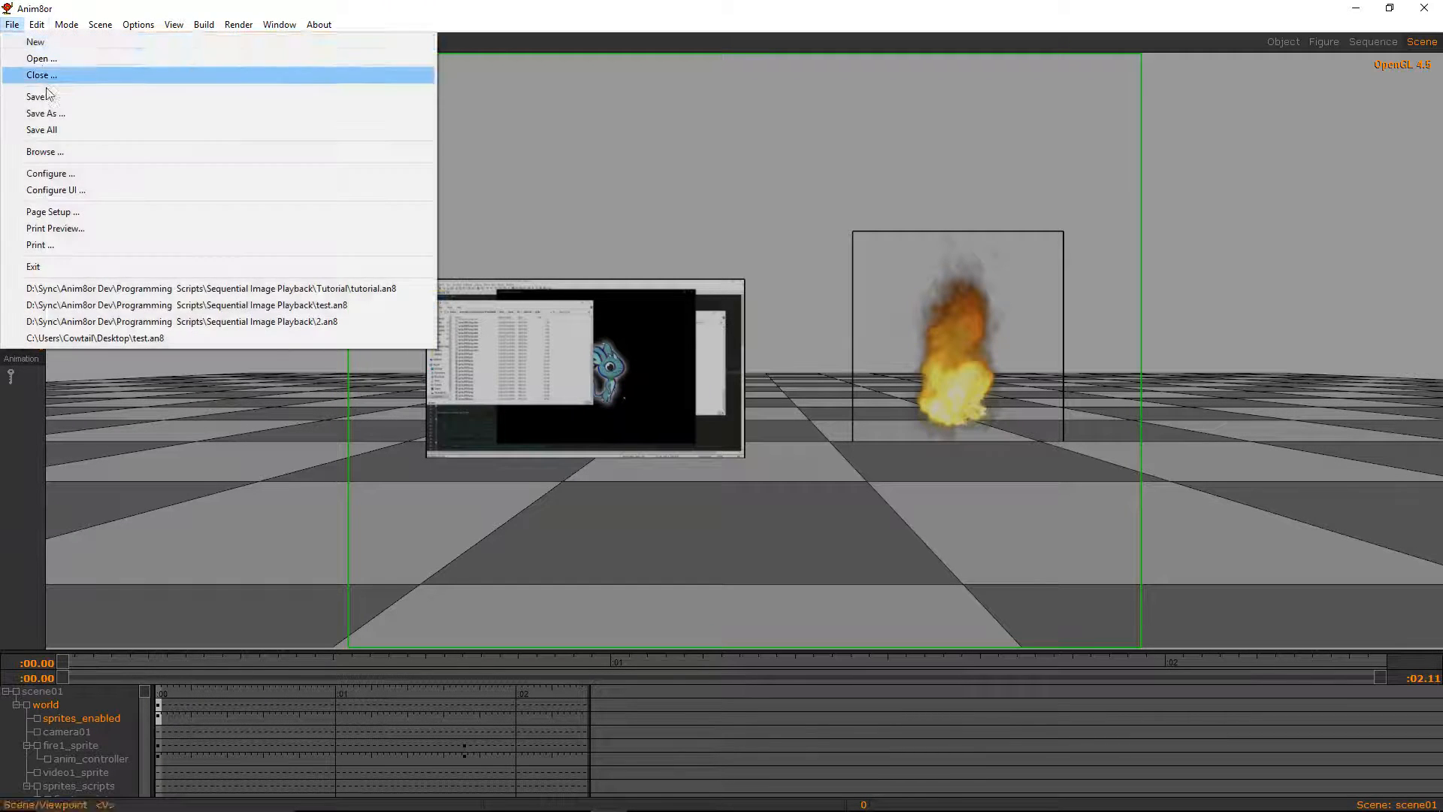
click(46, 97)
drag(261, 743, 311, 718)
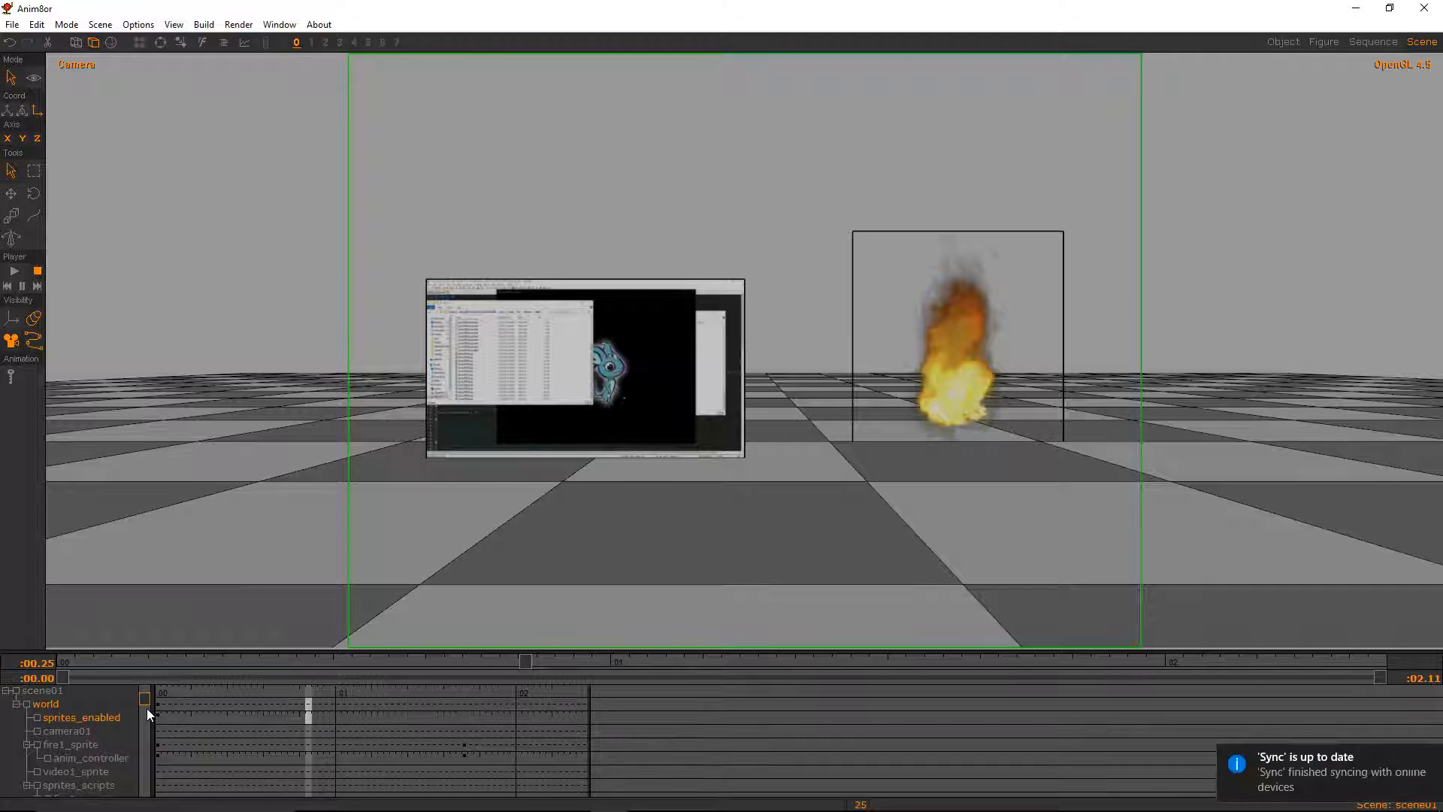
mouse_move(184, 718)
mouse_down()
mouse_move(194, 725)
mouse_move(160, 705)
mouse_up()
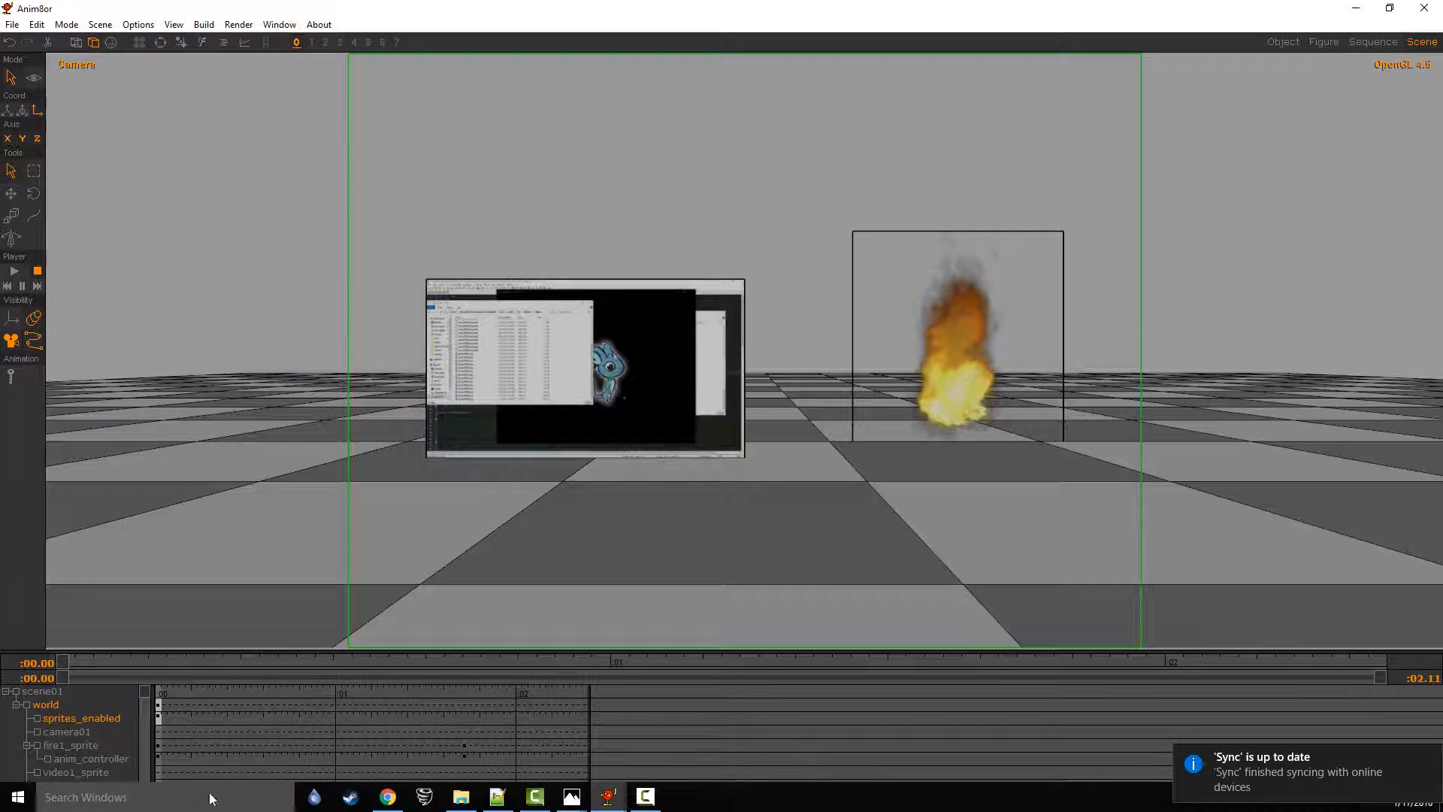
Switch to Notepad++ and examine the placeholder strings in the $controllerAnimFloat line of fire_controller.a8s
click(497, 797)
scroll(549, 290, up, 2)
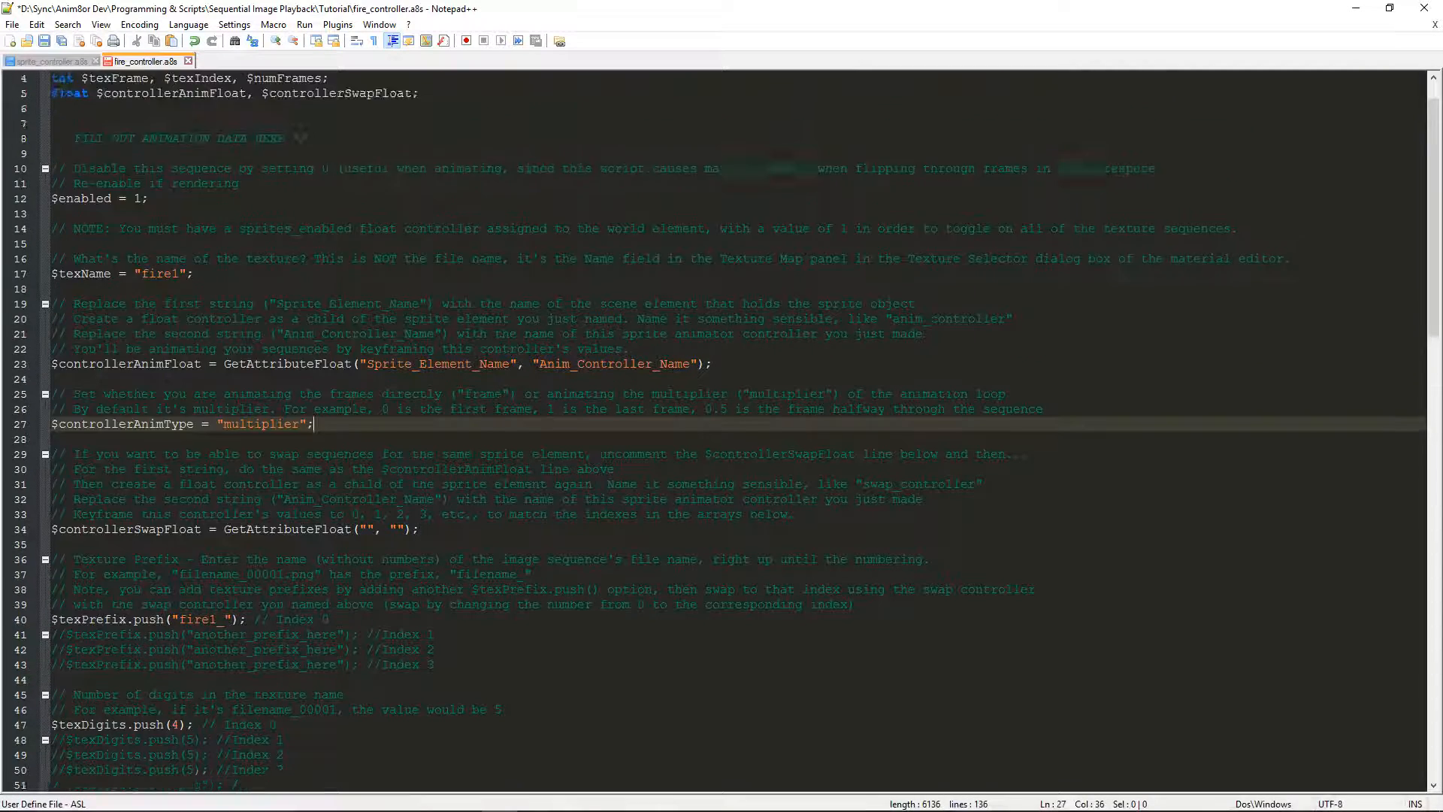
double_click(441, 364)
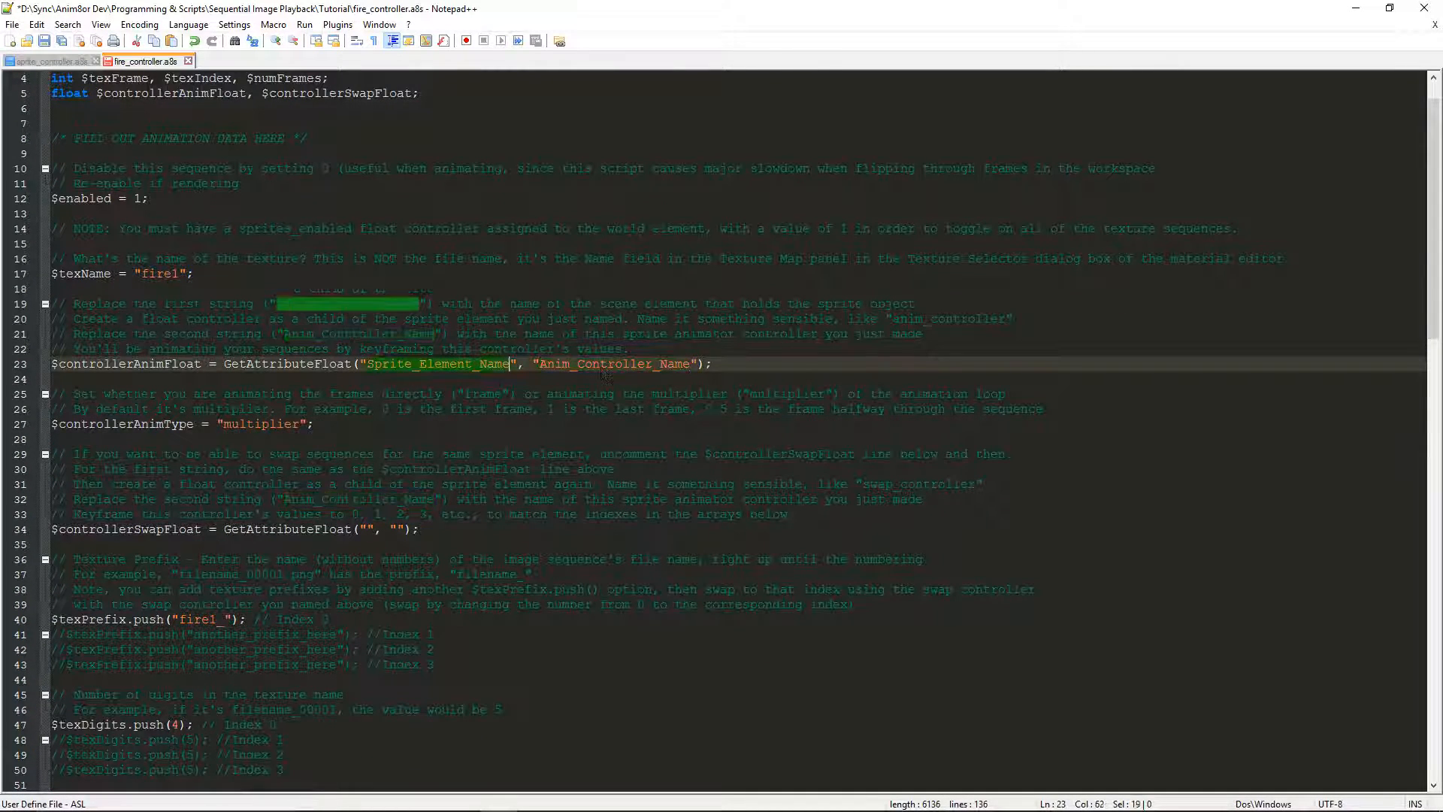
click(576, 364)
double_click(100, 367)
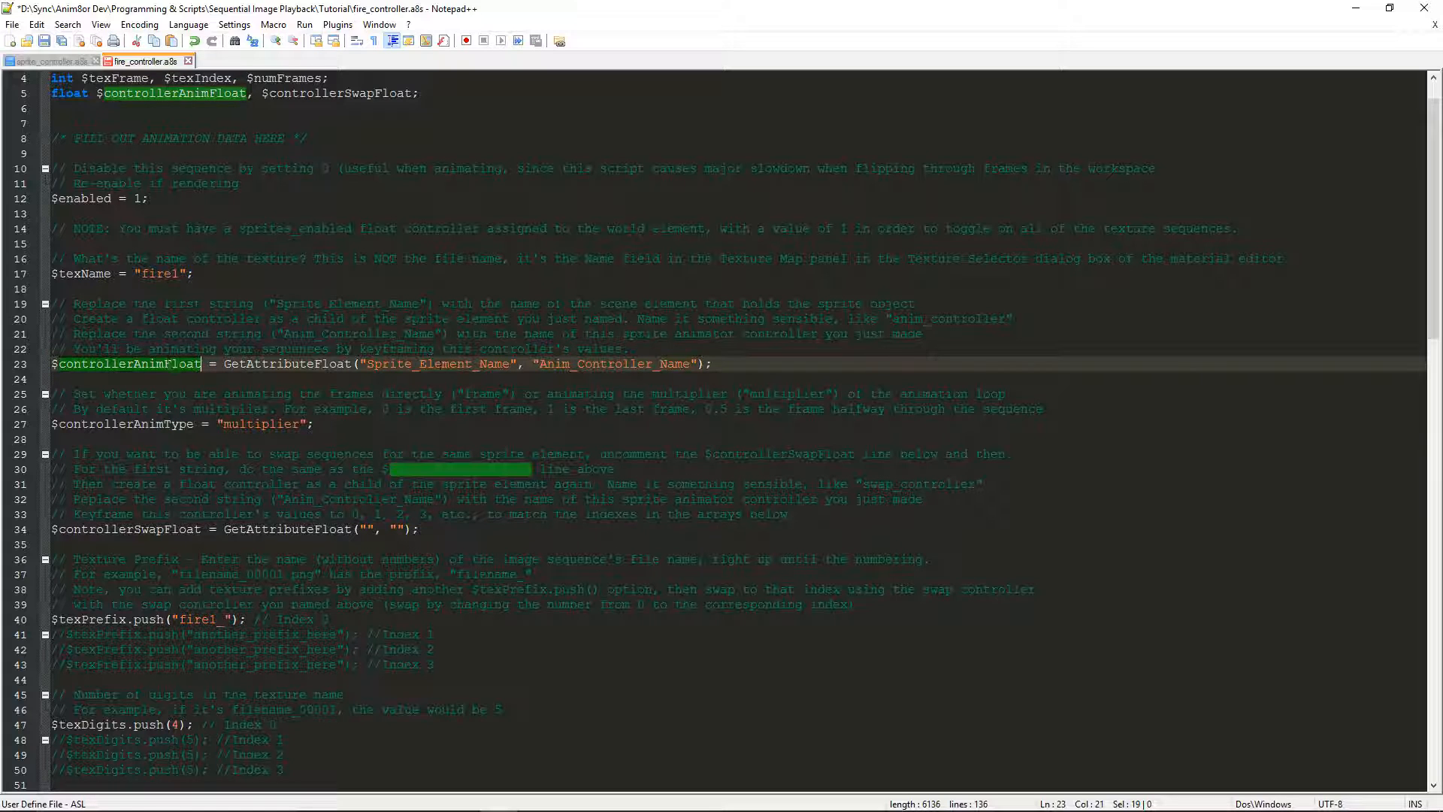
double_click(498, 366)
click(585, 394)
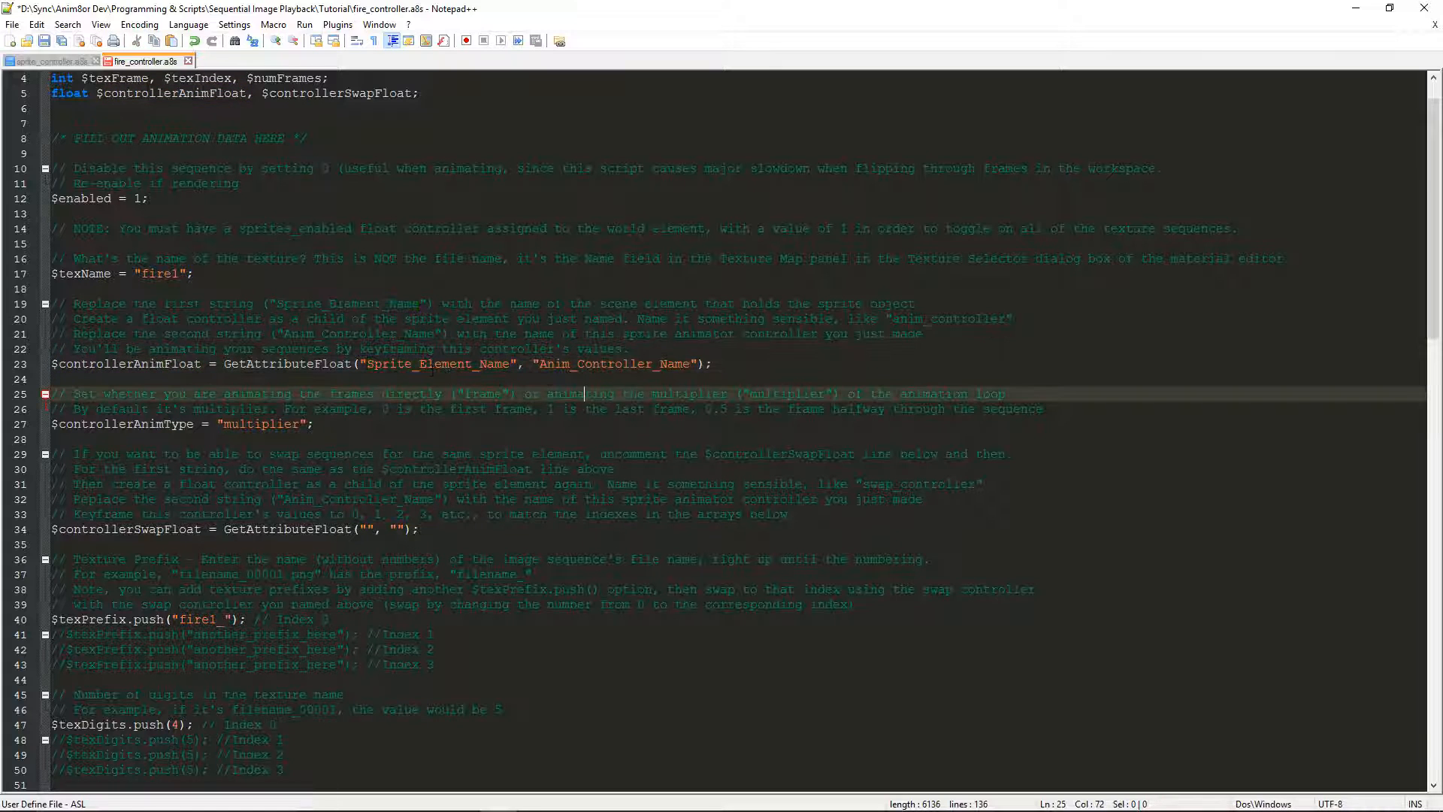
Check the sprite element's name in Anim8or and replace "Sprite_Element_Name" with "fire1_sprite" in the script's $controllerAnimFloat line
double_click(436, 366)
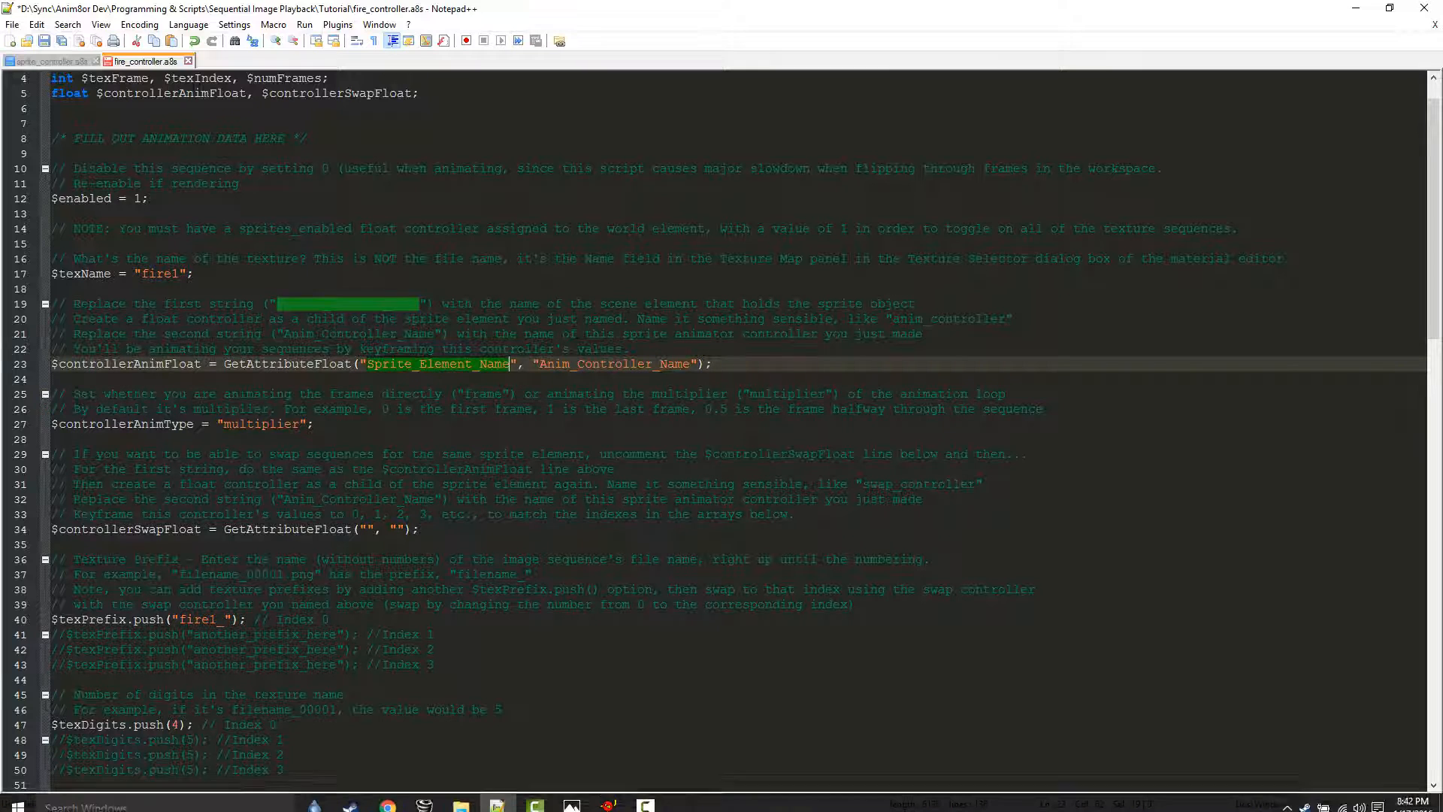
mouse_move(609, 797)
click(565, 769)
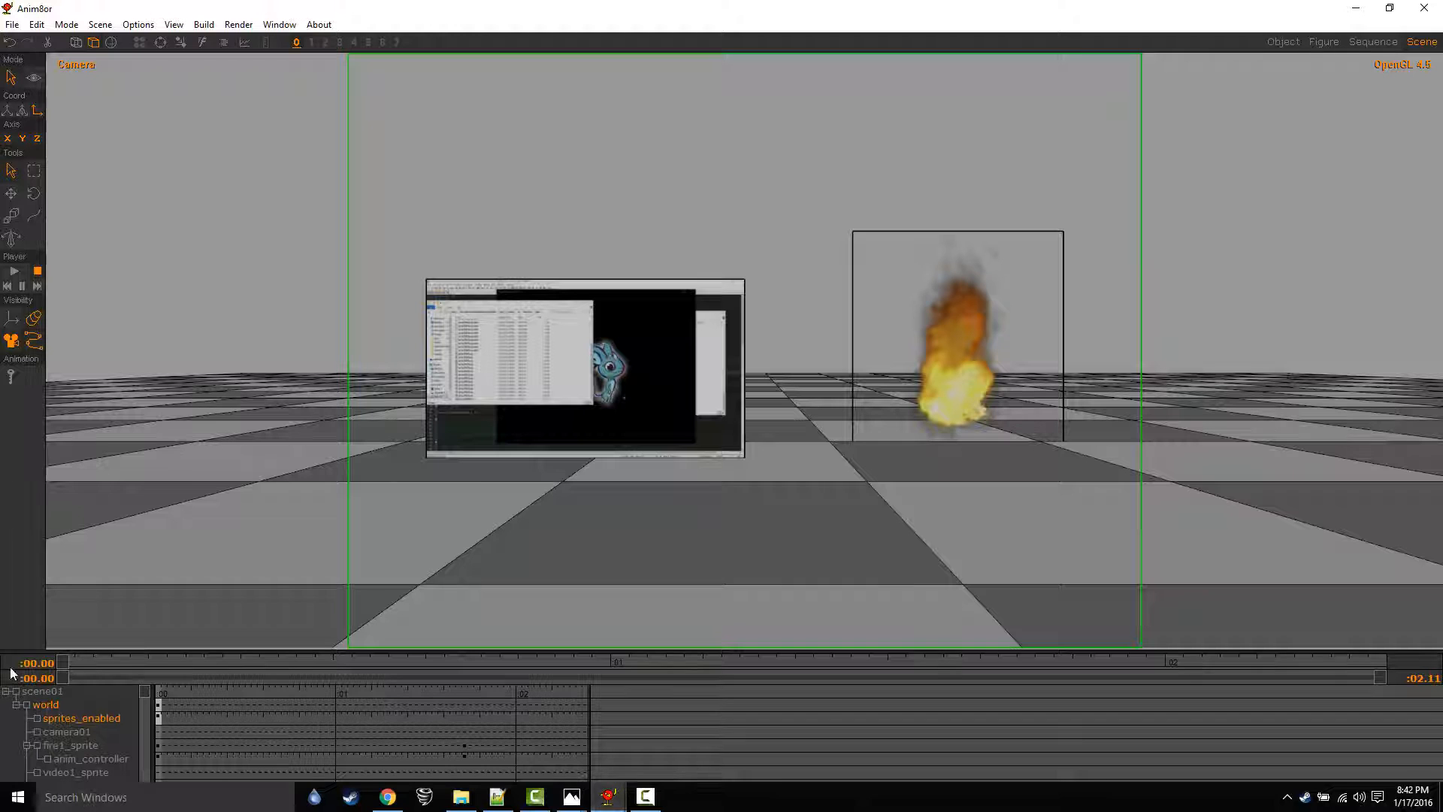
click(70, 746)
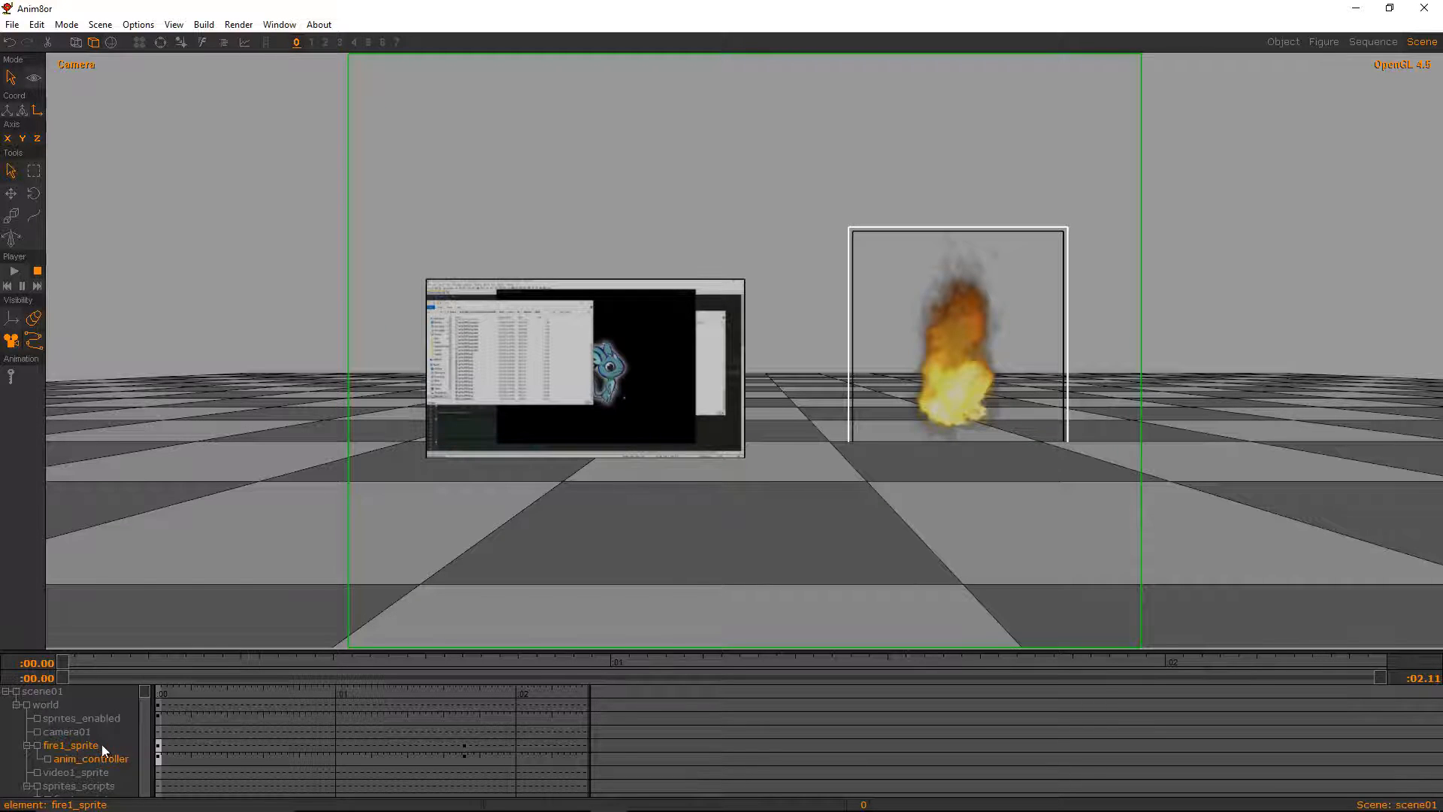
click(499, 796)
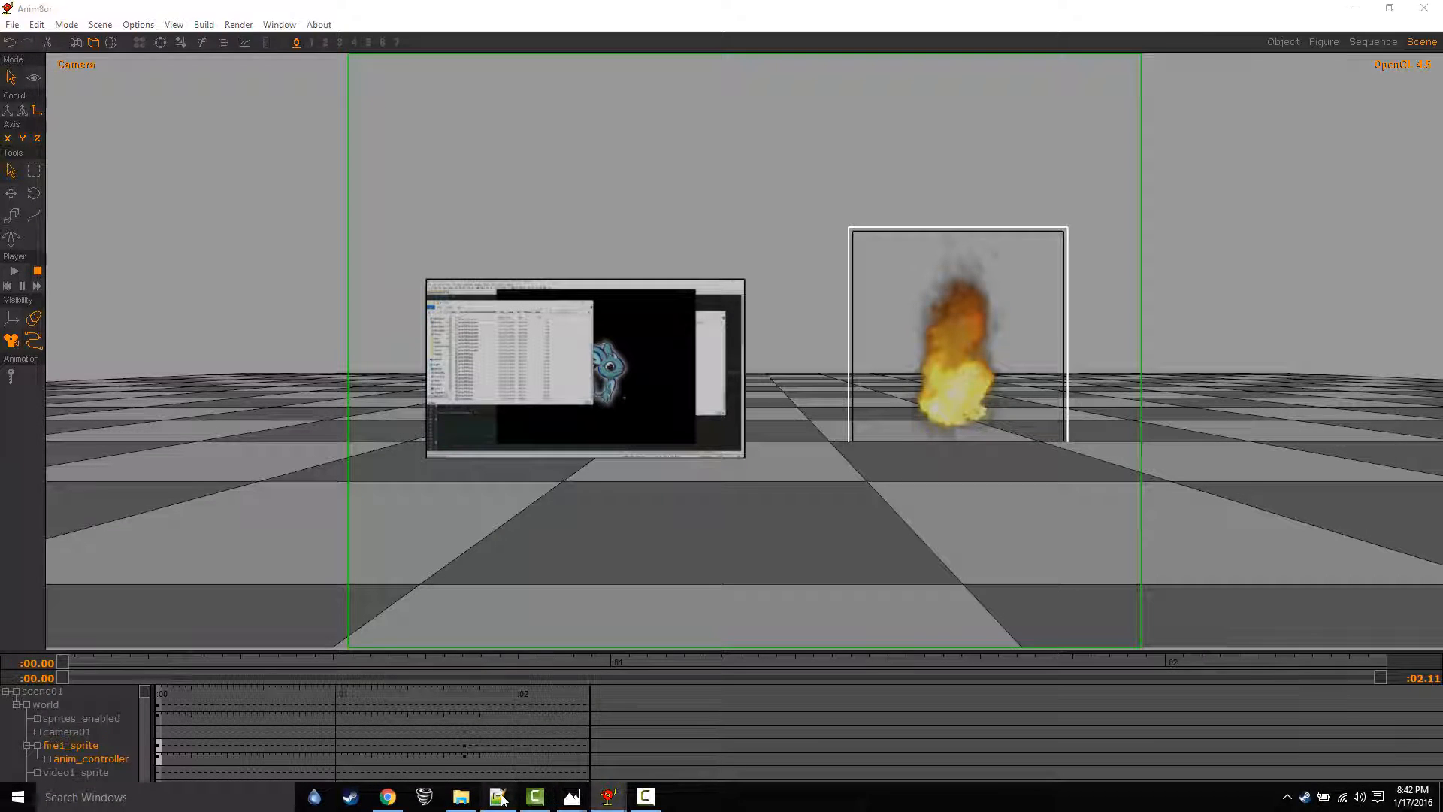
text(fire)
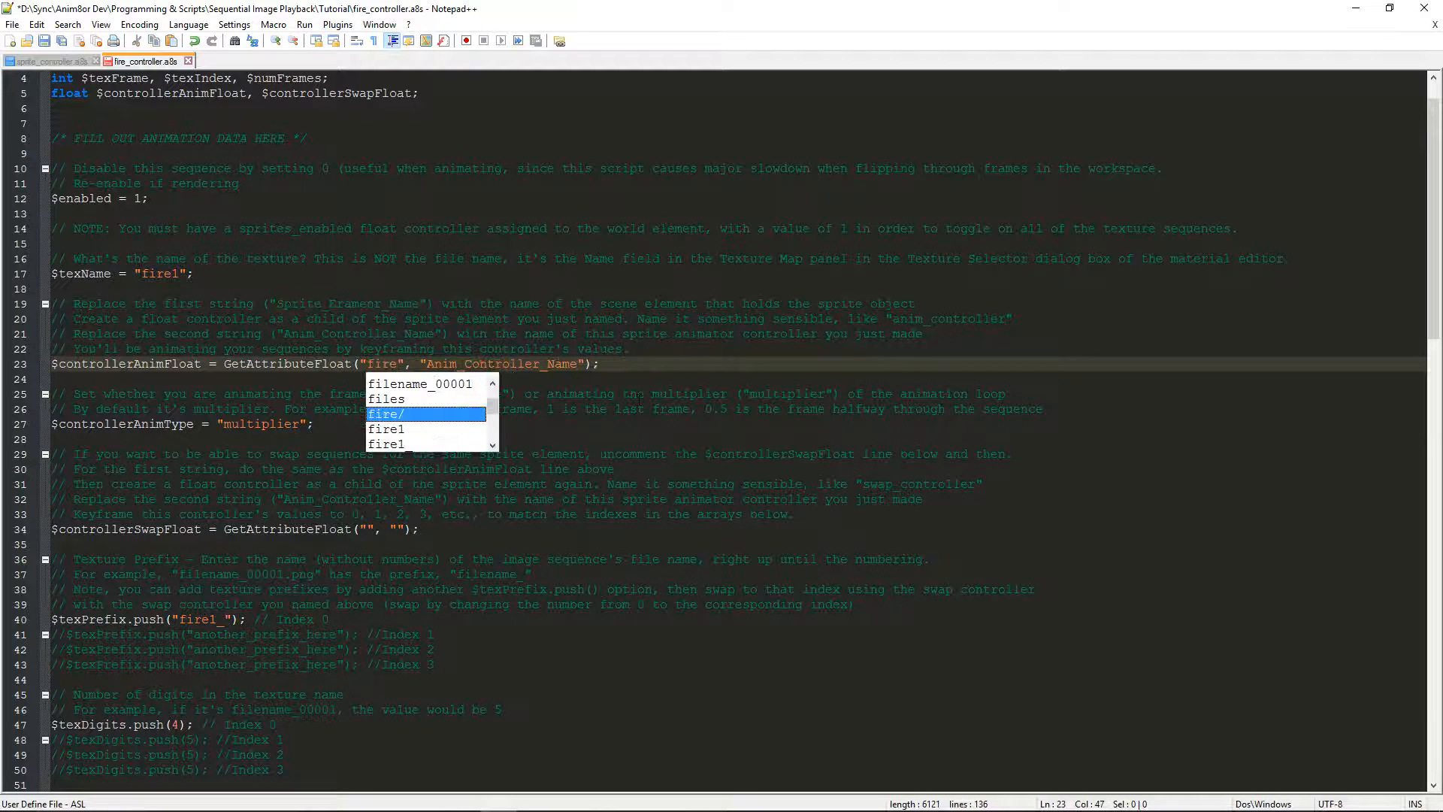
text(1)
text(_sp)
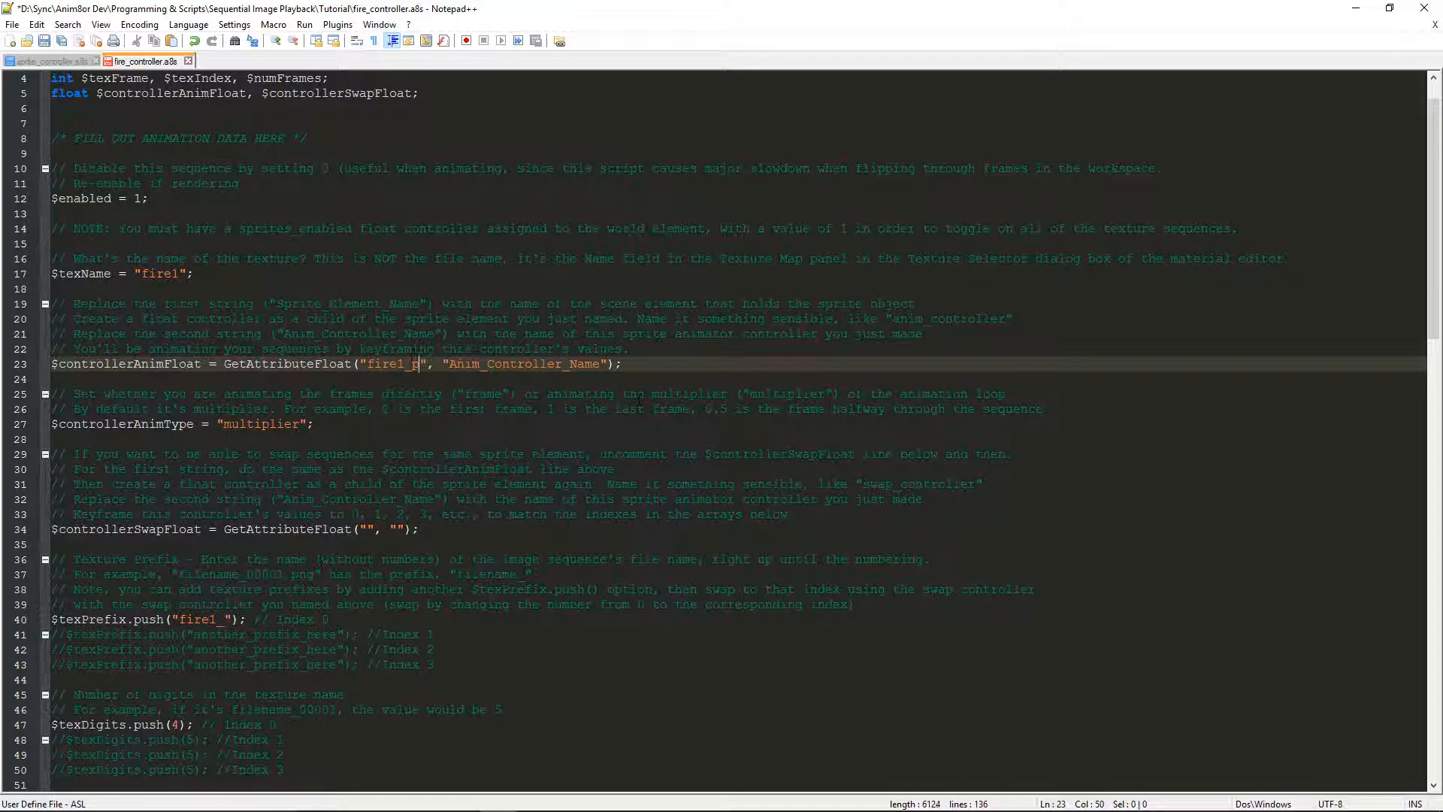
text(rite)
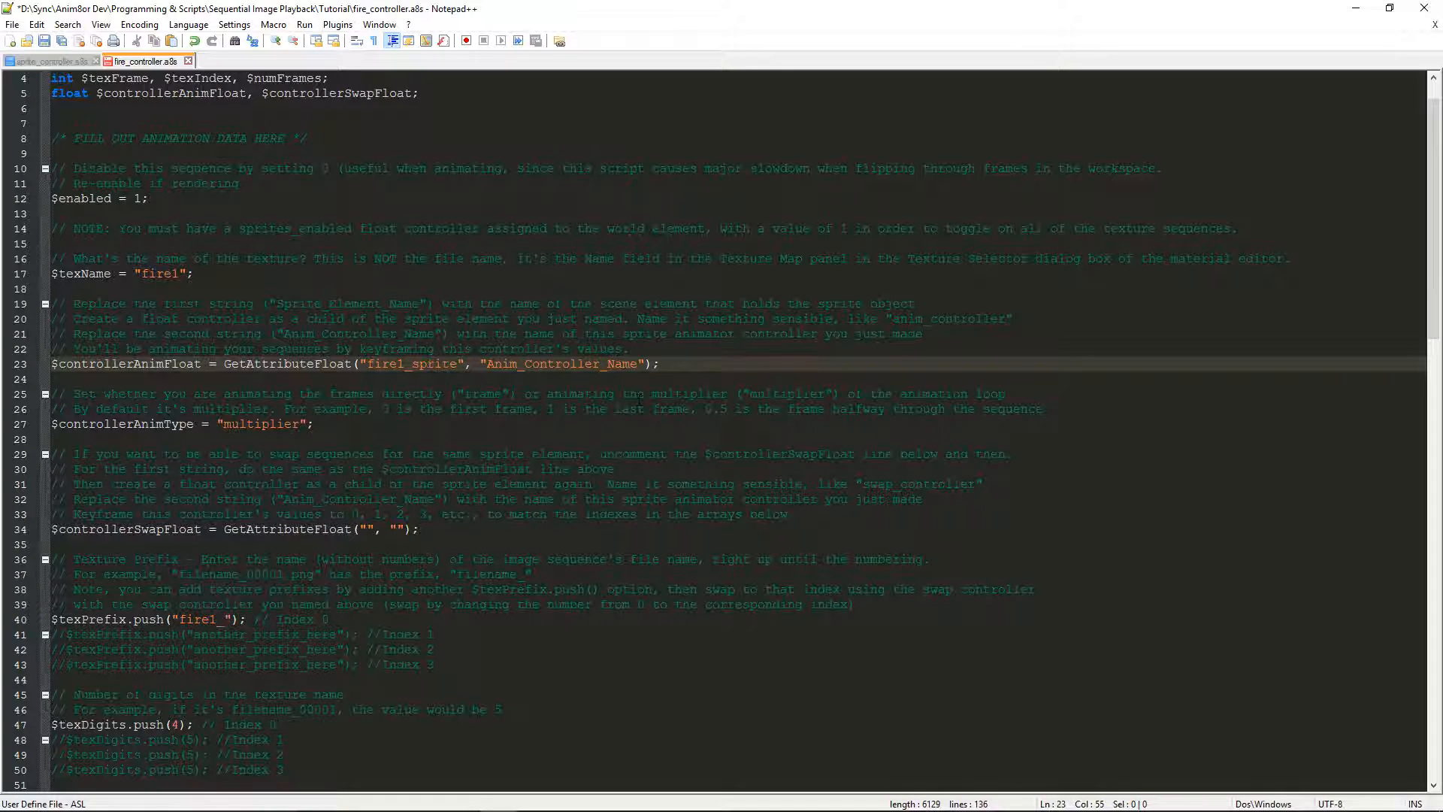
Check the controller's name in Anim8or and replace "Anim_Controller_Name" with "anim_controller" in the script's $controllerAnimFloat line
double_click(563, 363)
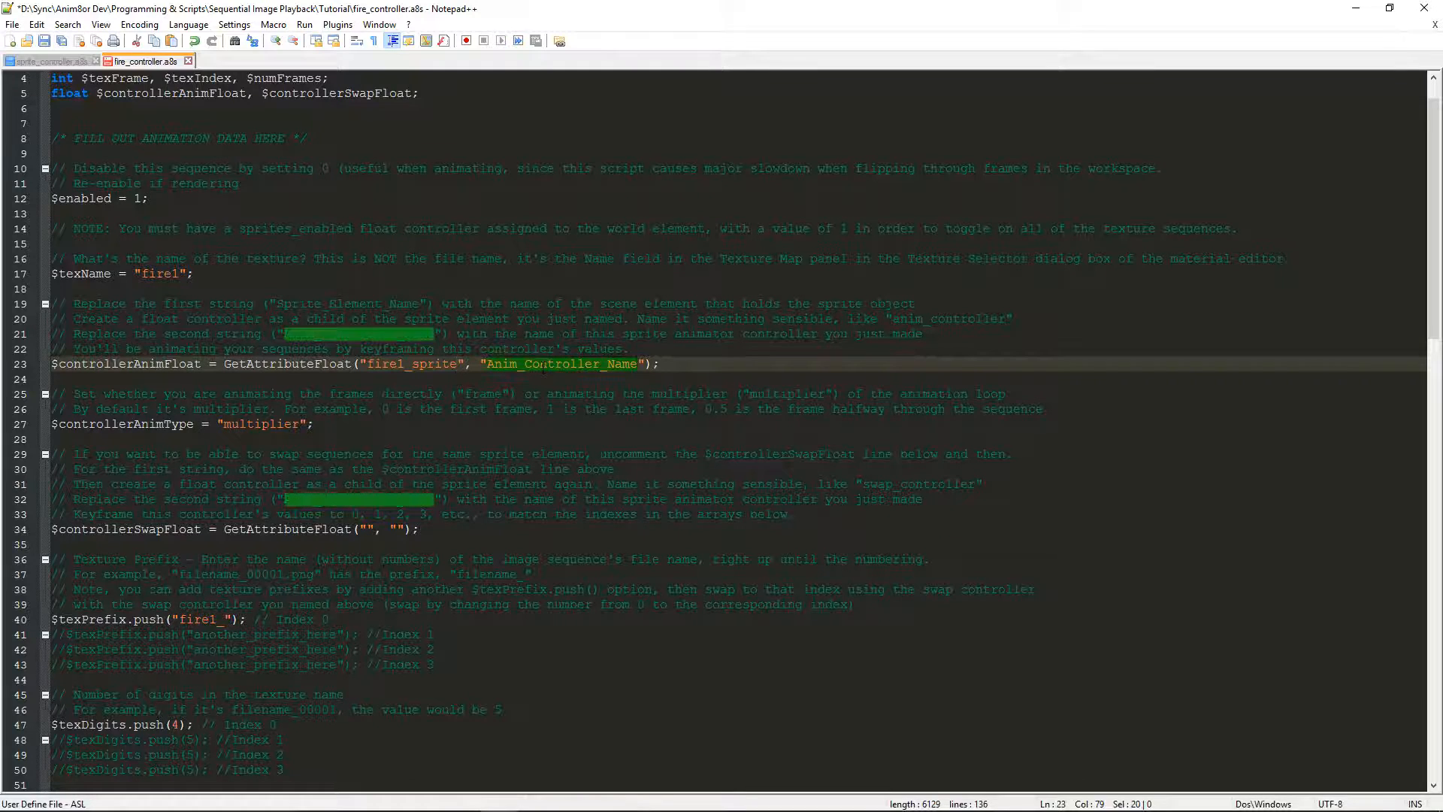
mouse_move(609, 804)
click(509, 748)
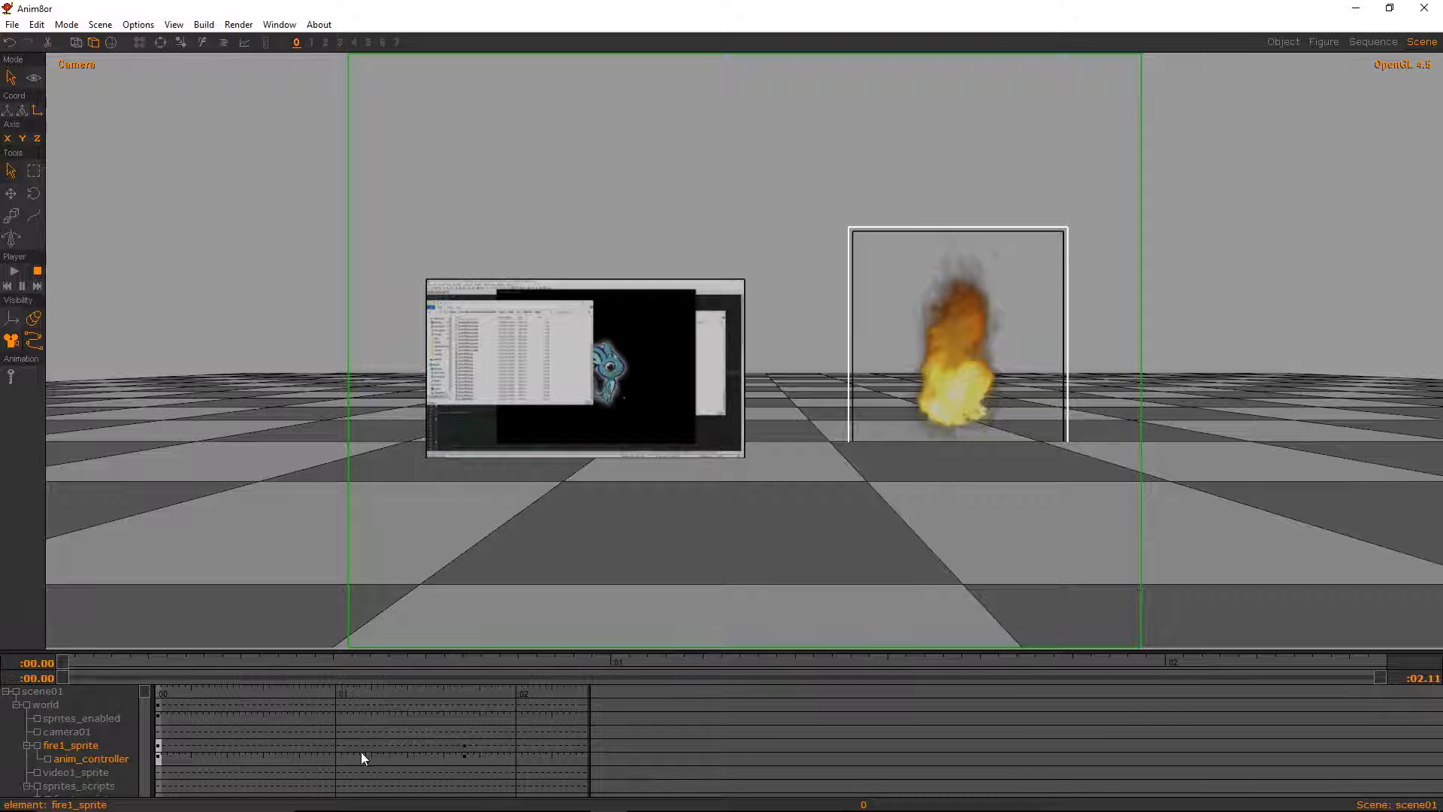
click(497, 797)
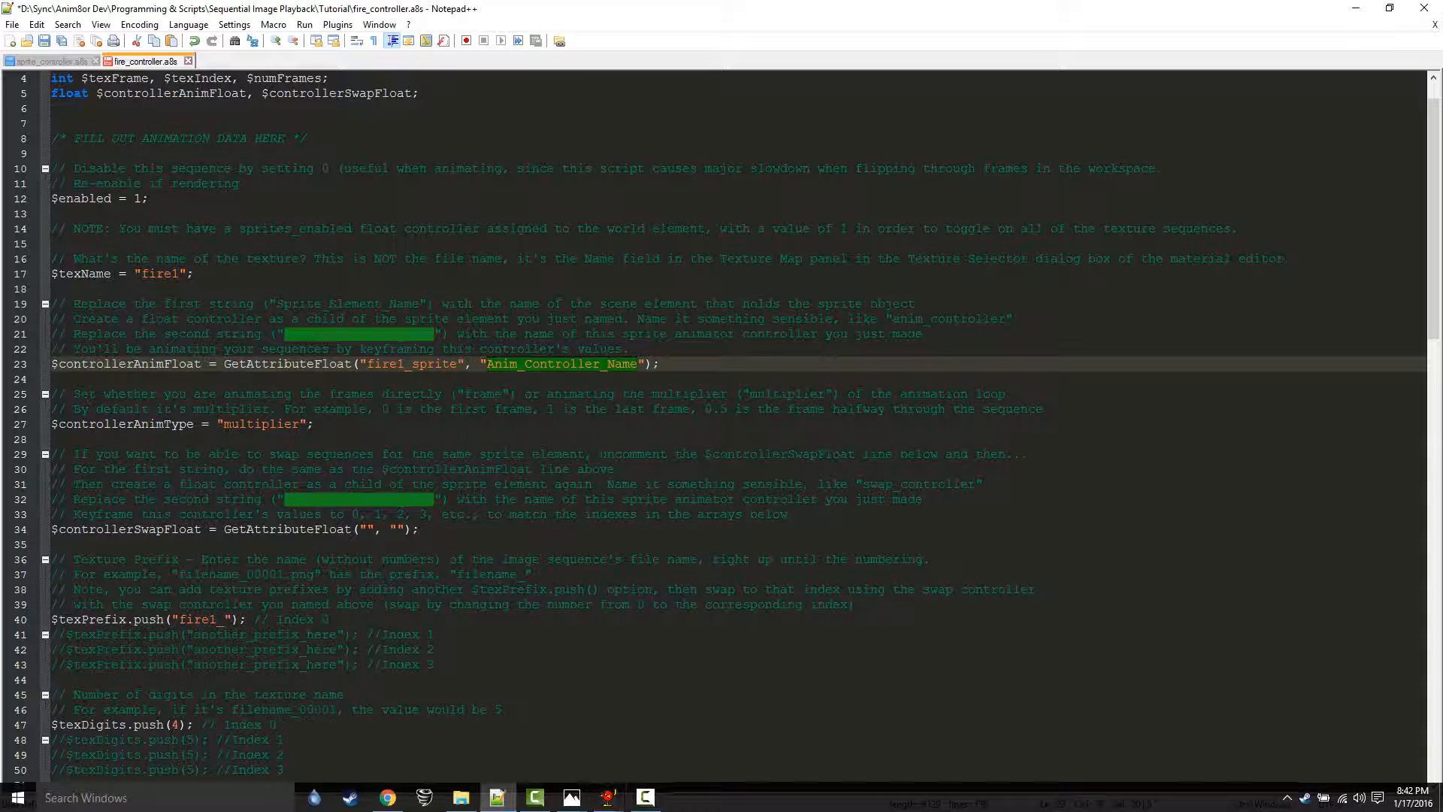
text(anim_c)
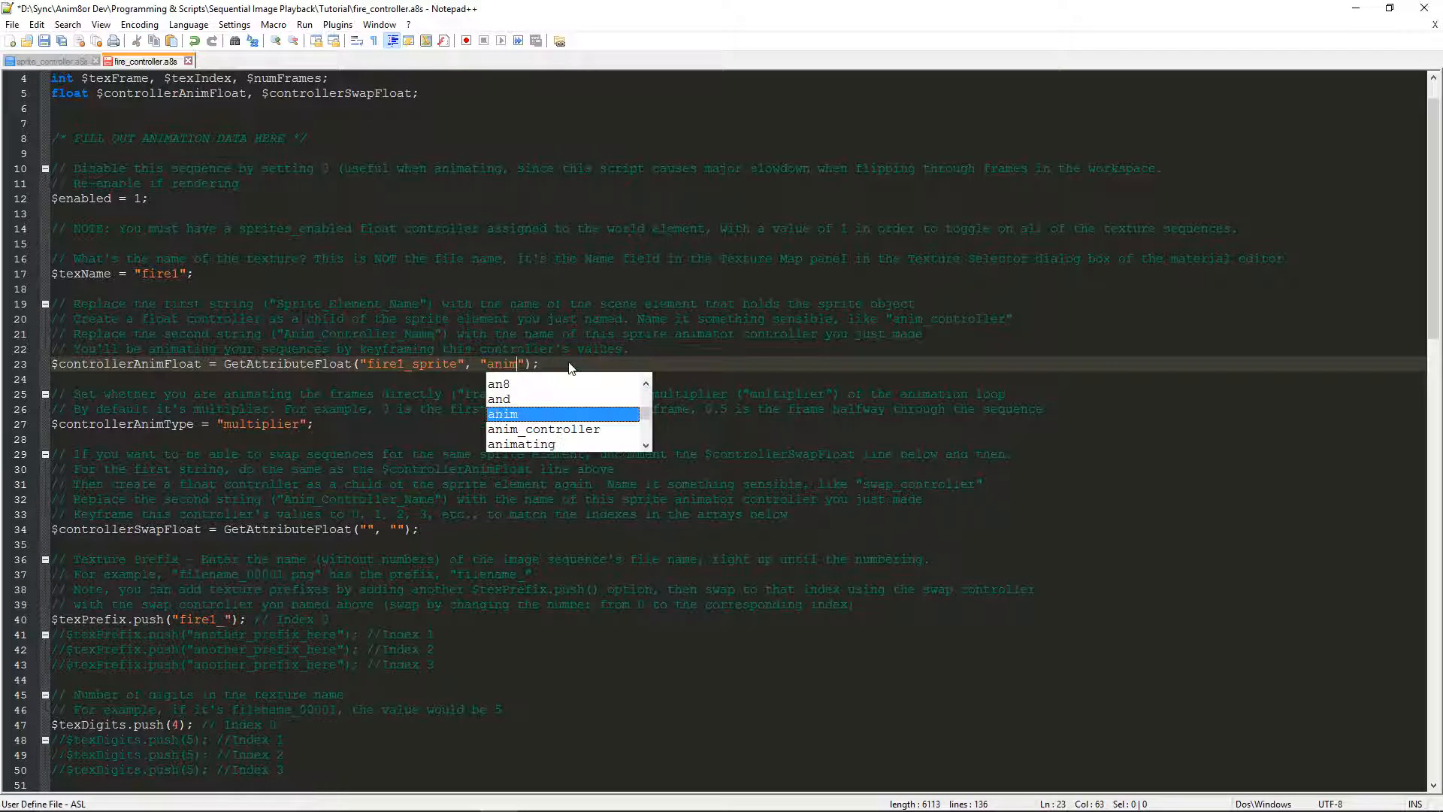
text(ontroller)
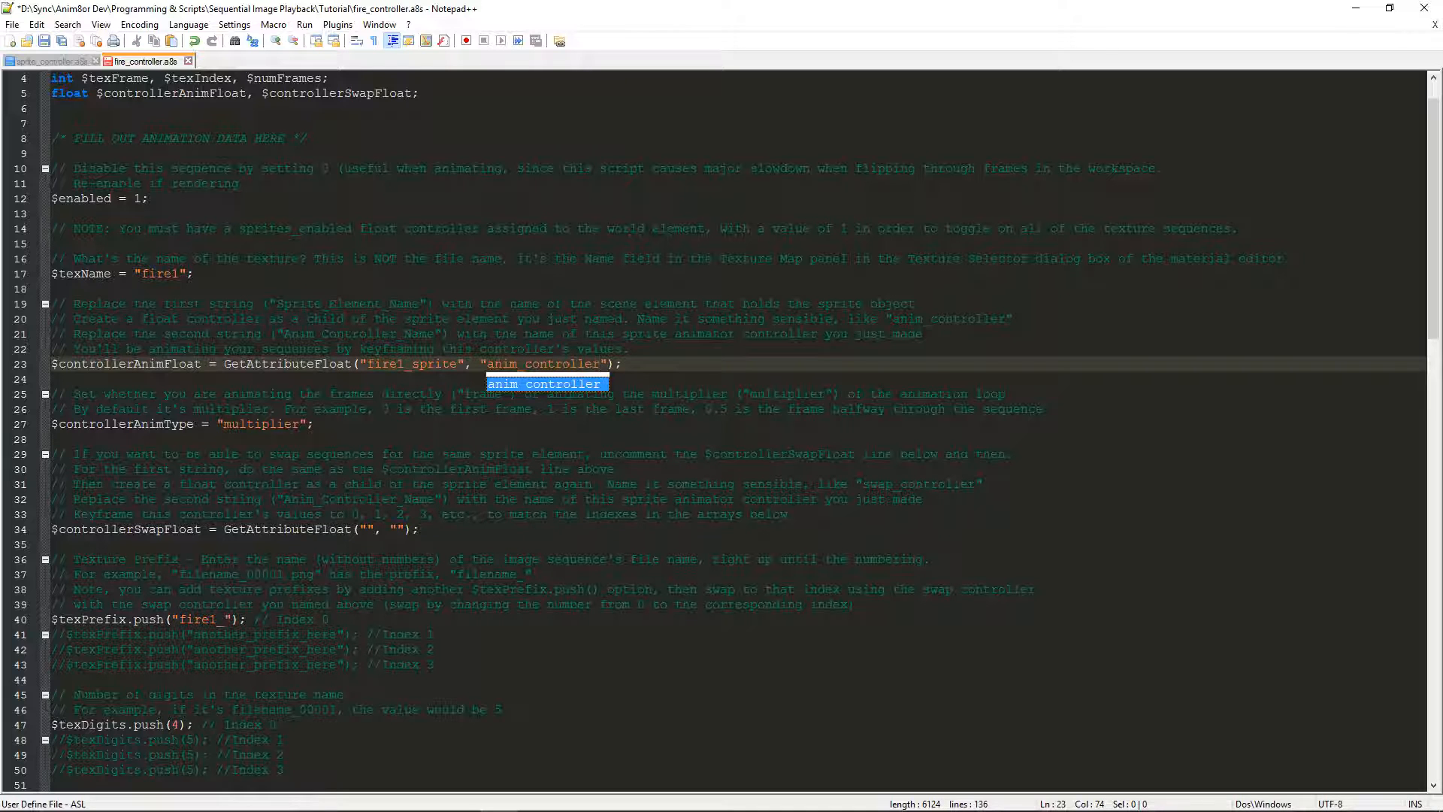
click(448, 515)
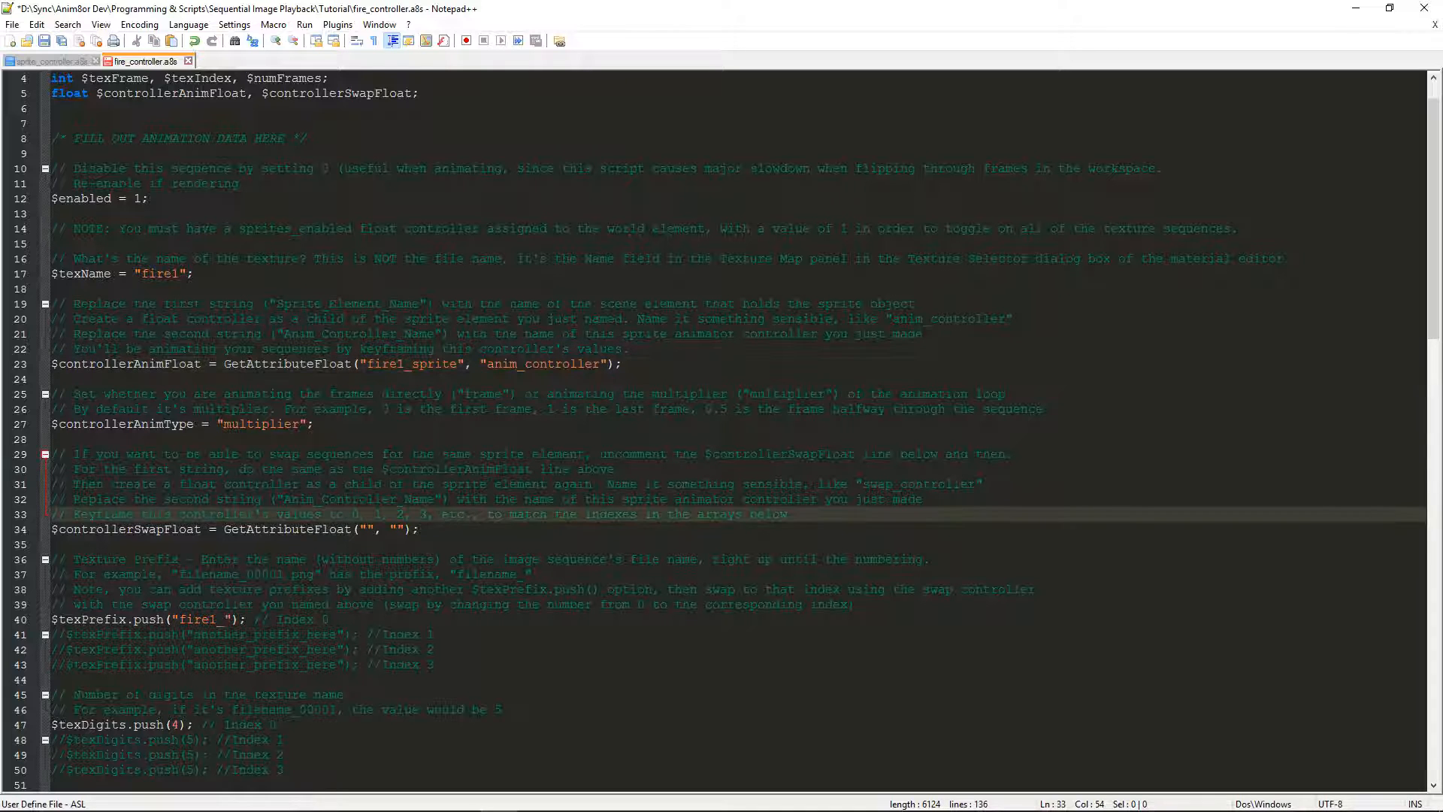
scroll(448, 515, down, 9)
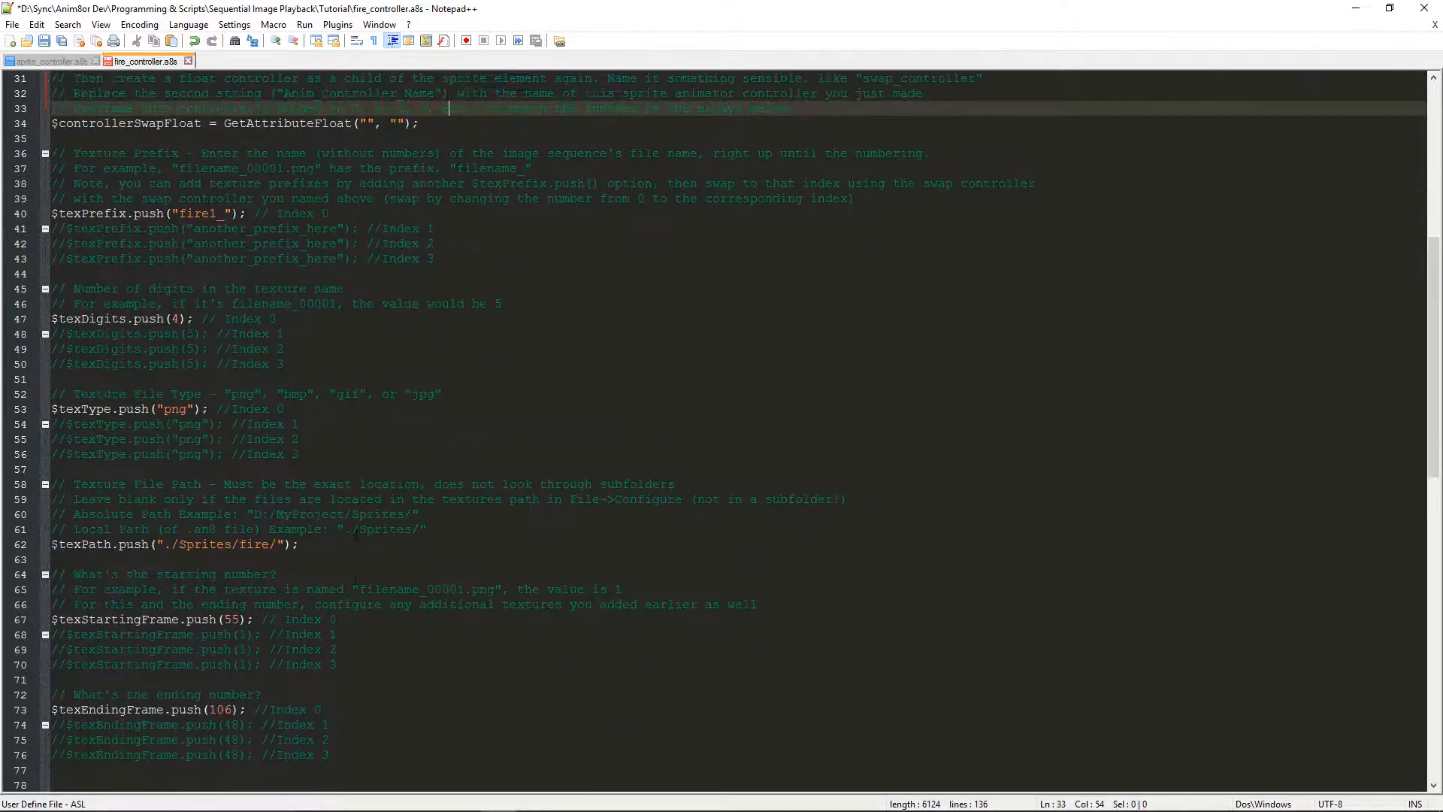
Copy the entire contents of fire_controller.a8s and switch to Anim8or
scroll(468, 498, up, 2)
key(ctrl+a)
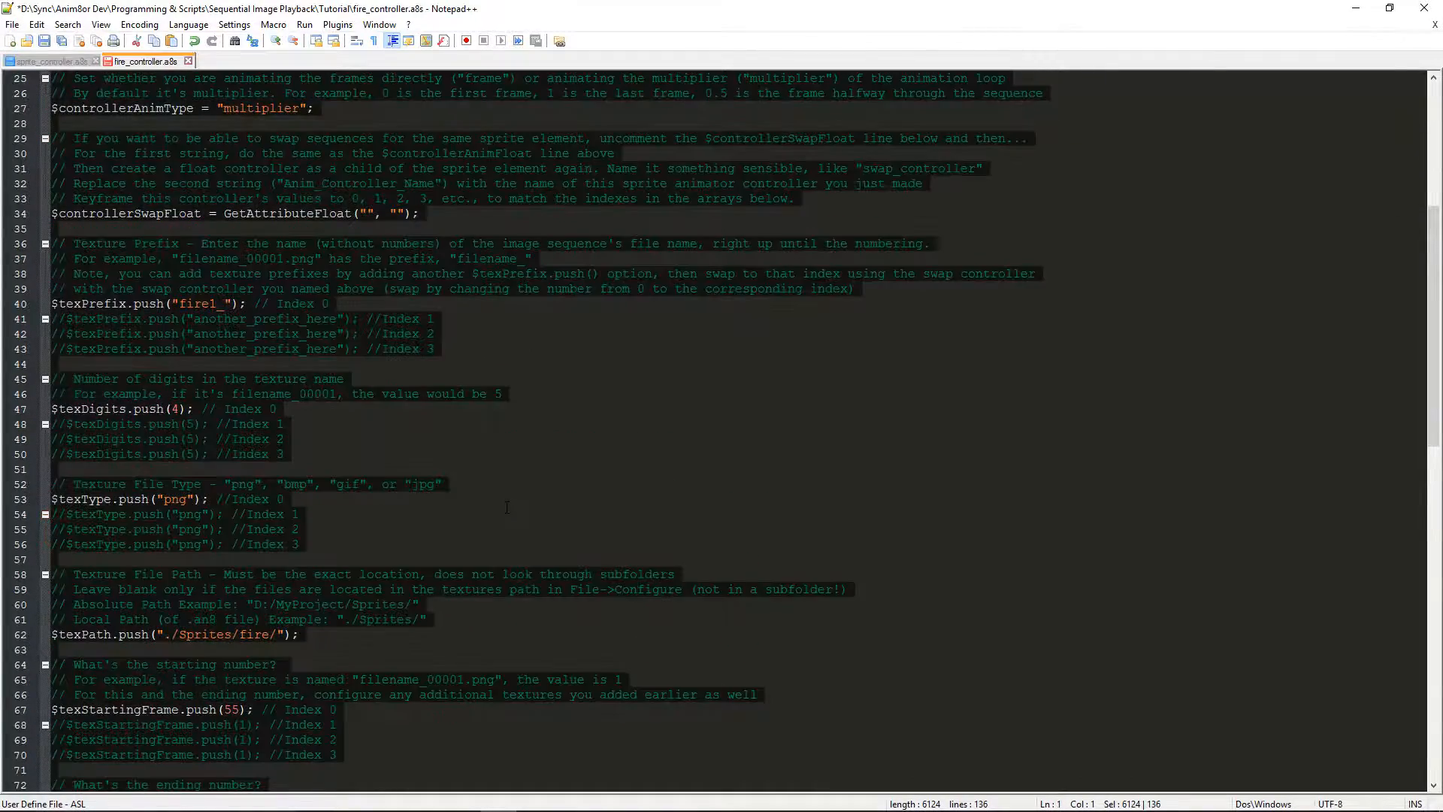
click(468, 498)
mouse_move(609, 797)
click(530, 741)
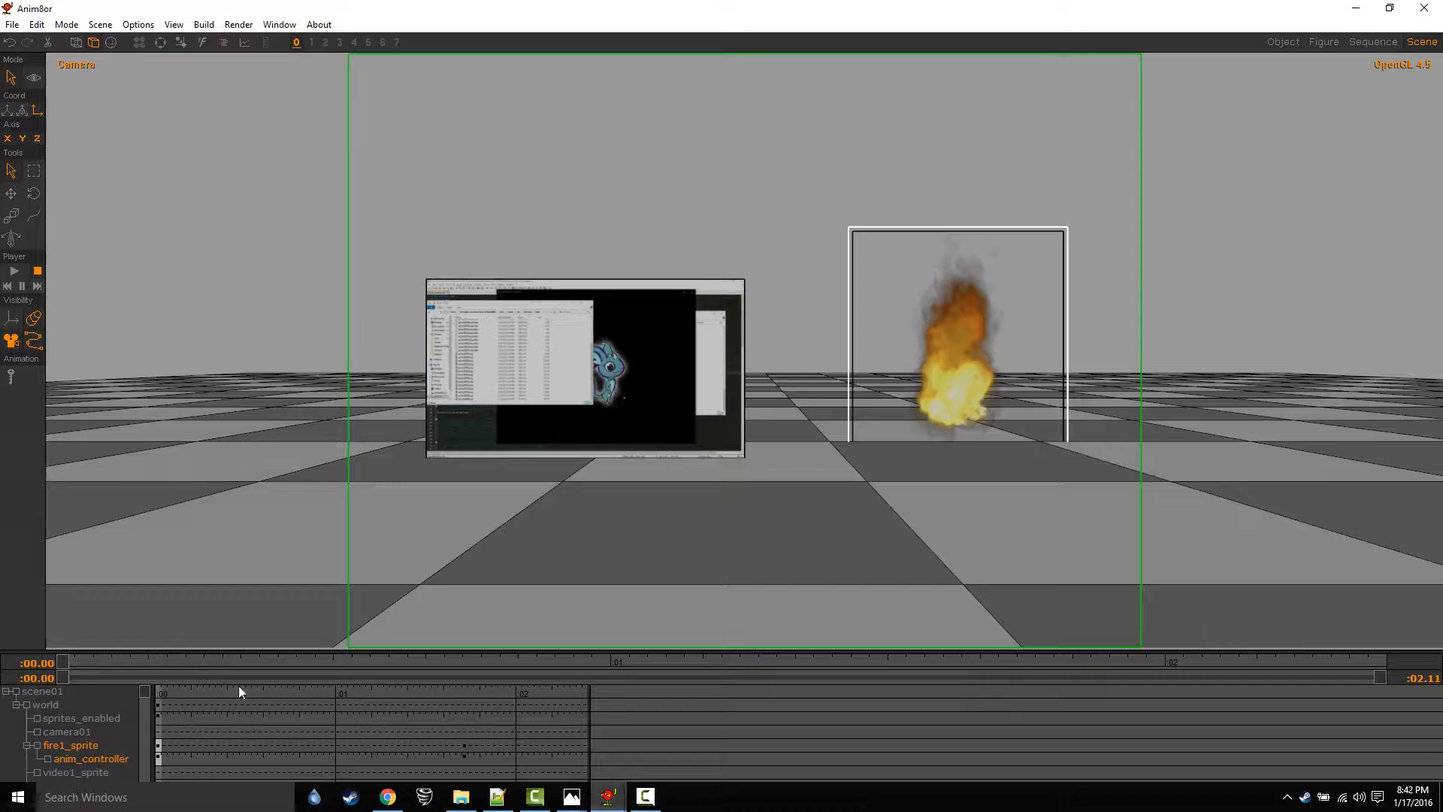
Collapse the fire1_sprite track, expand fire1_script and enlarge the timeline area to reveal its position track
click(26, 745)
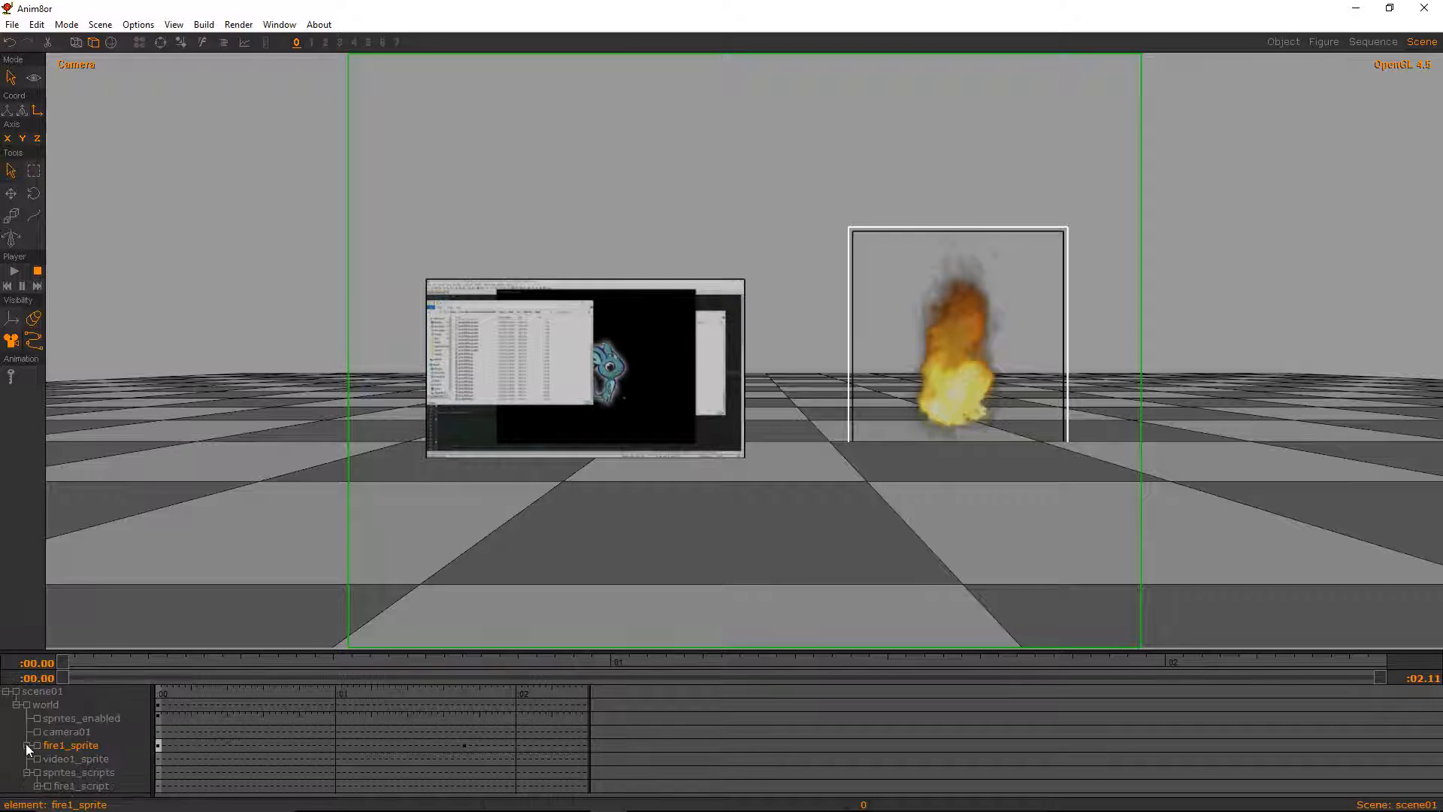
click(36, 785)
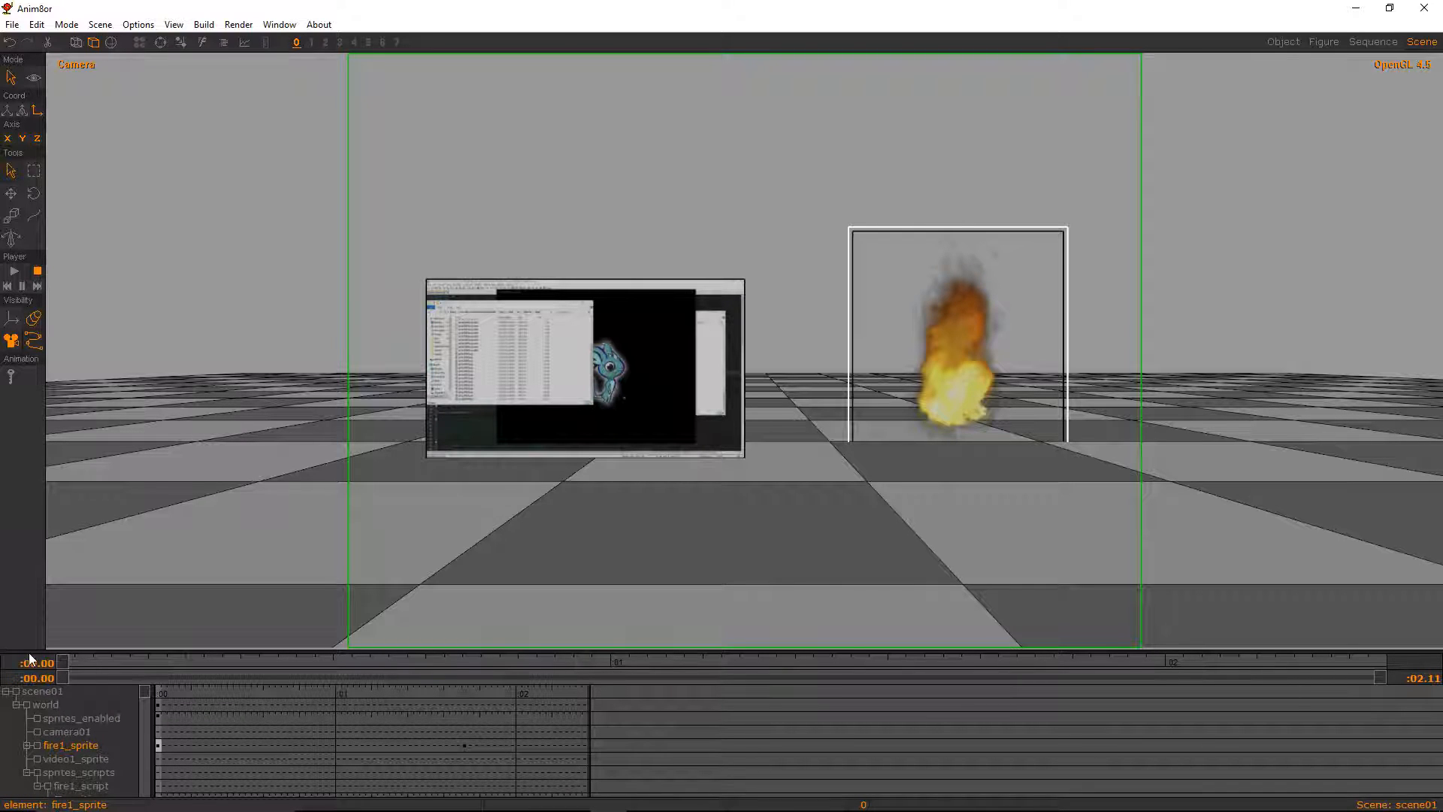
drag(28, 651, 27, 561)
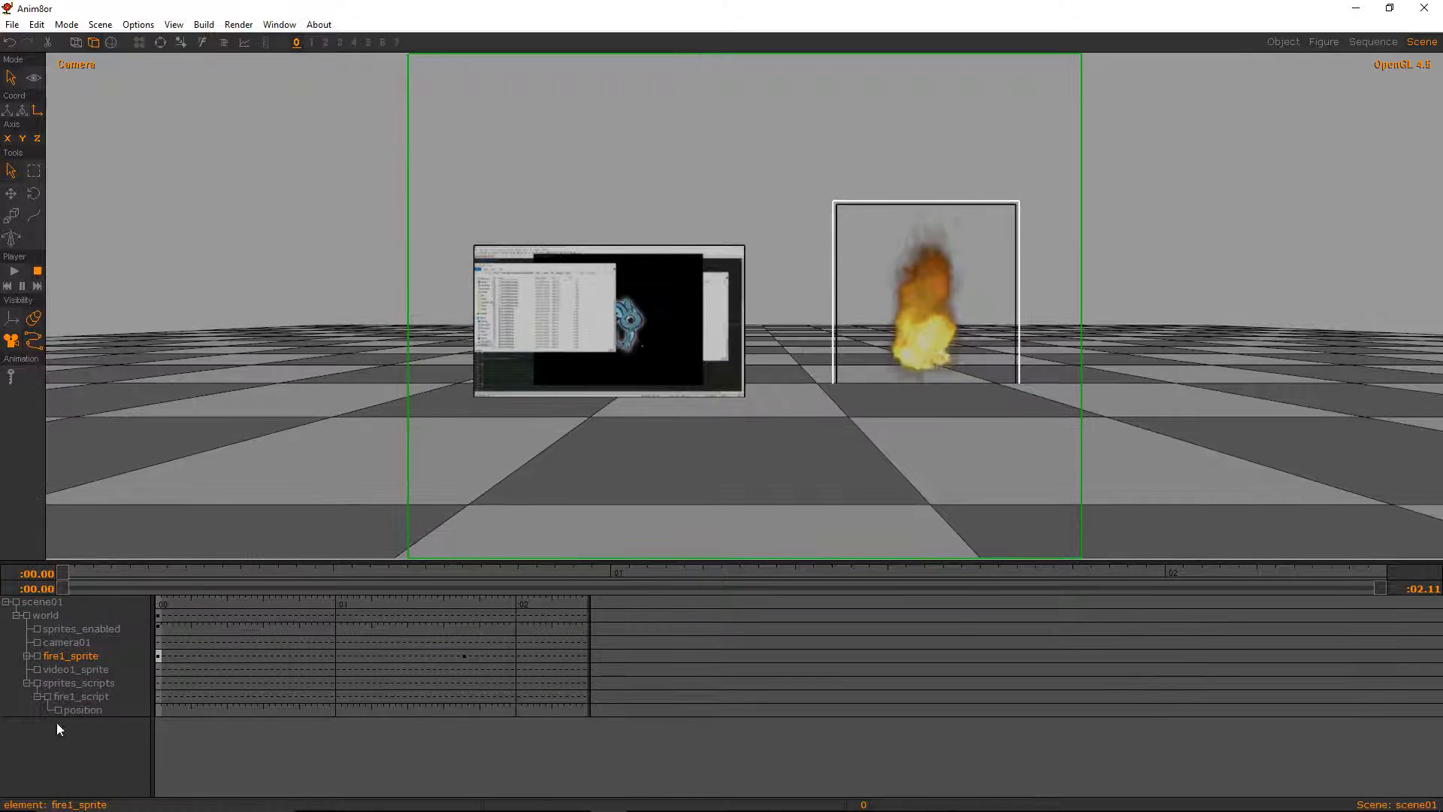
Replace the whole position expression of the fire1_script target with the copied controller script and accept the changes
double_click(78, 697)
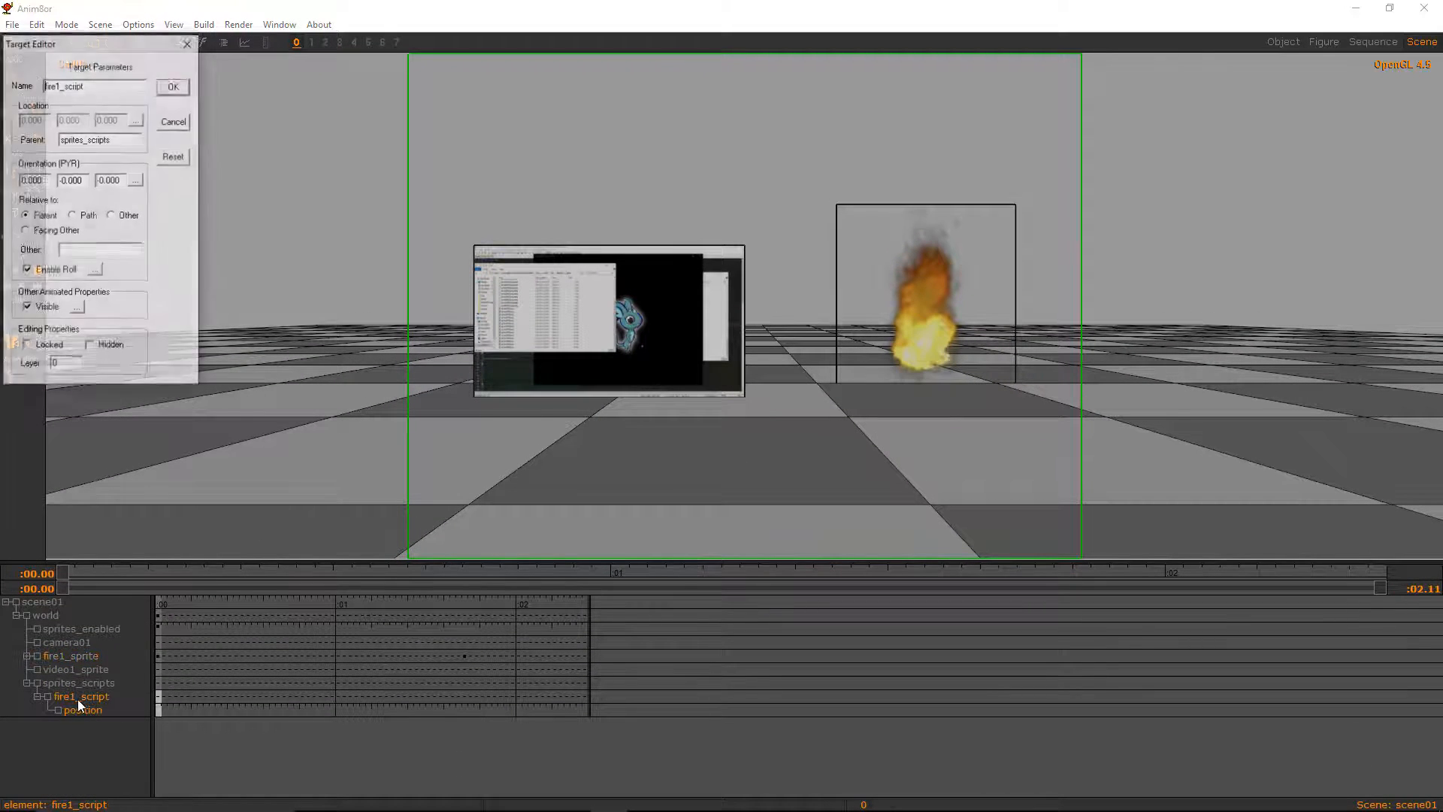
click(136, 120)
click(166, 258)
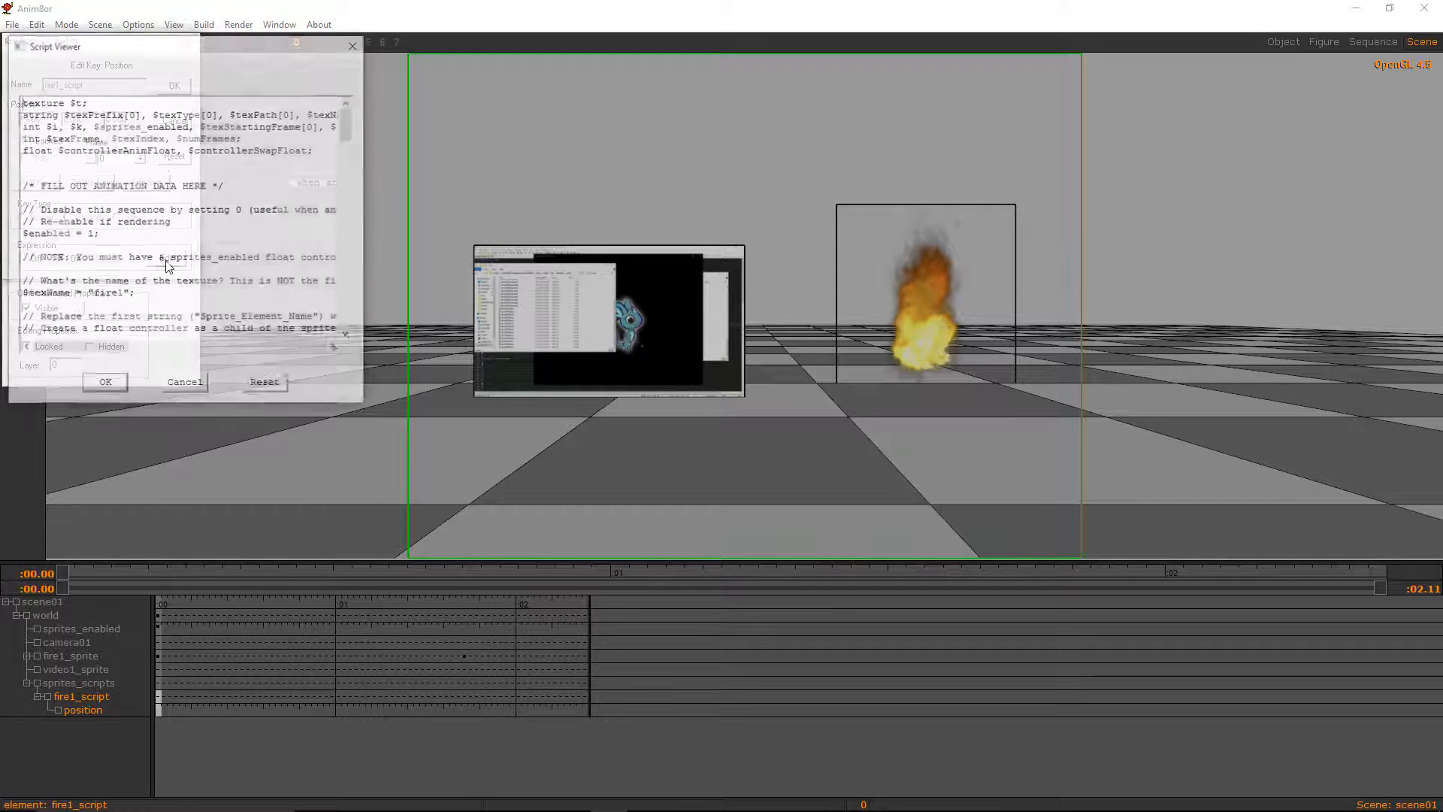
drag(19, 100, 665, 810)
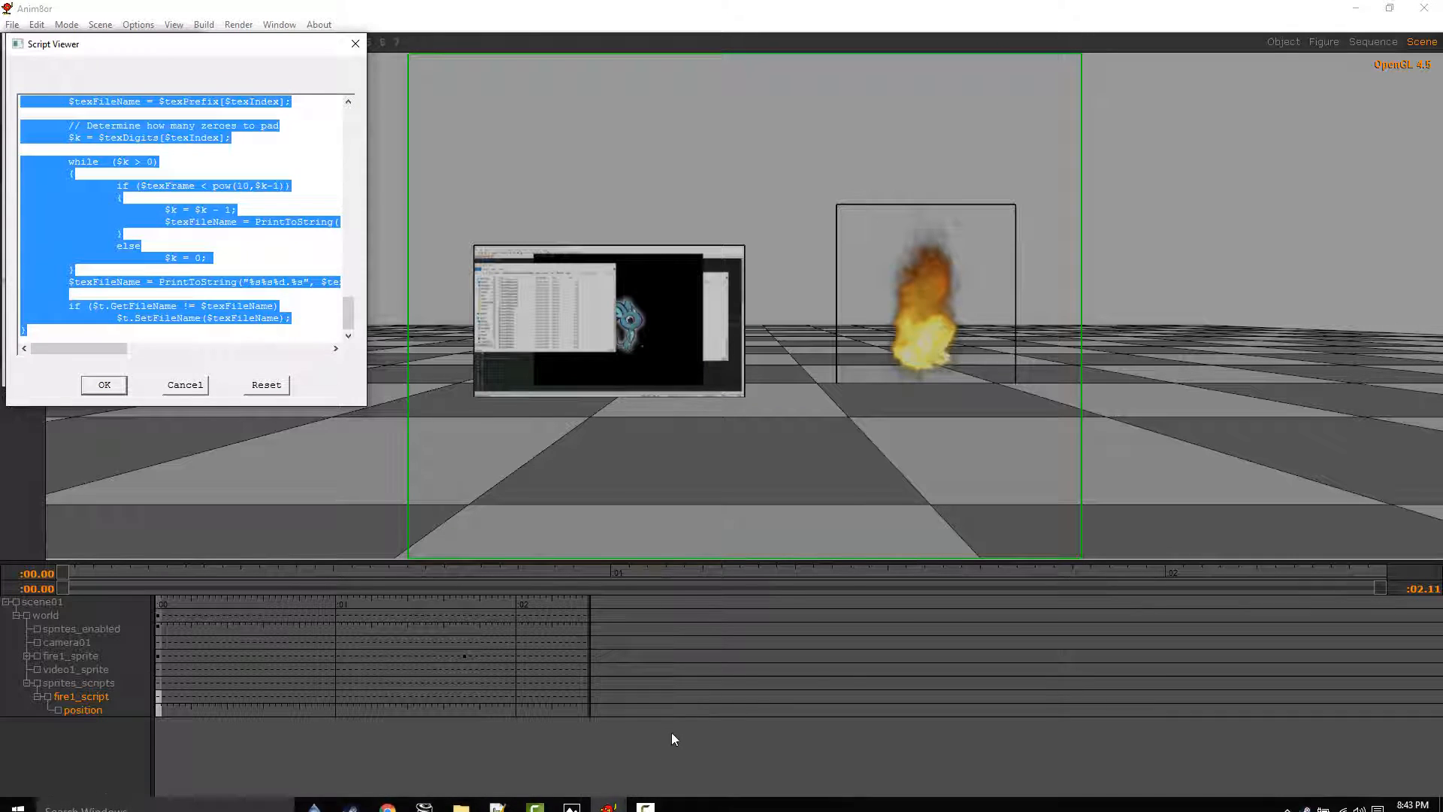
key(ctrl+v)
click(104, 384)
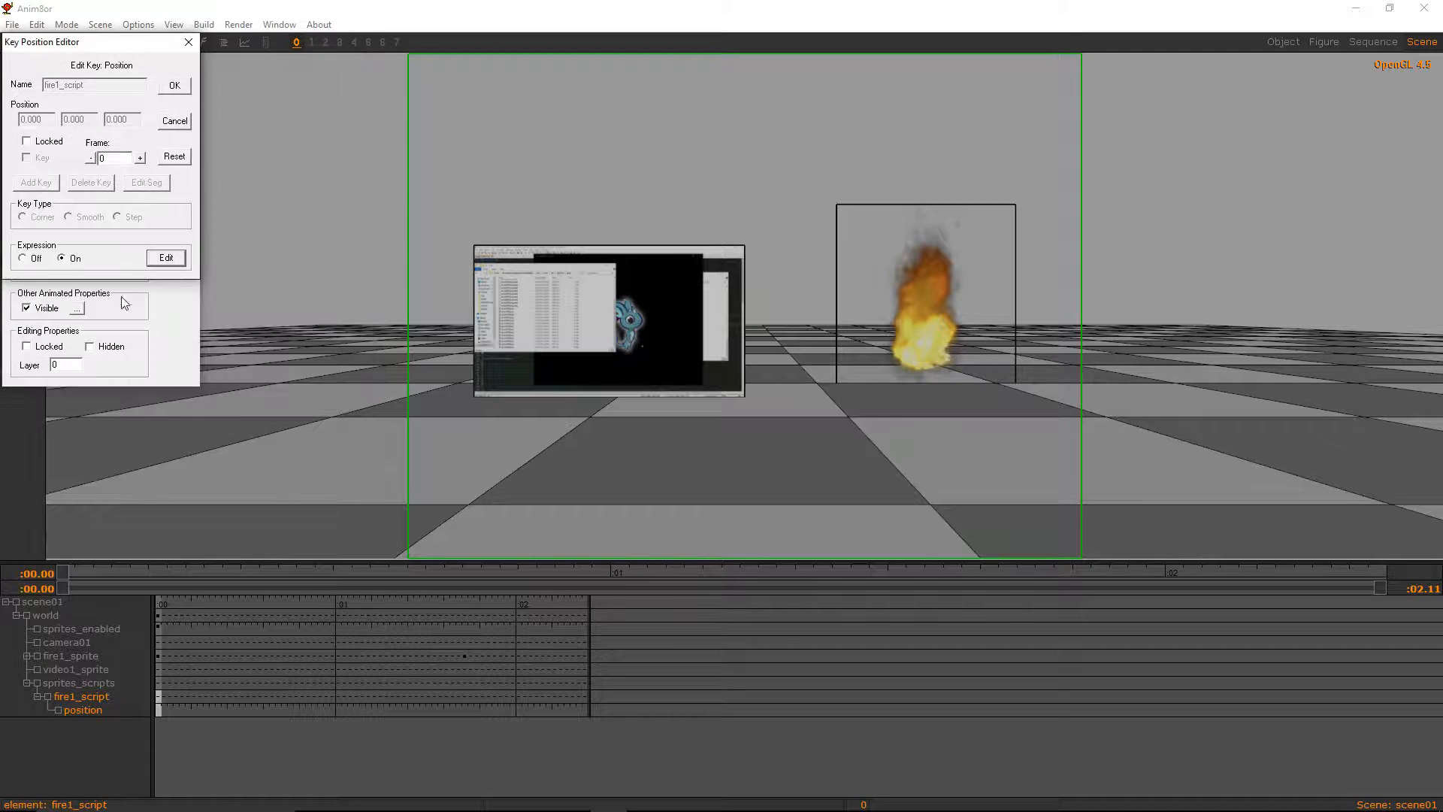
click(180, 89)
click(179, 89)
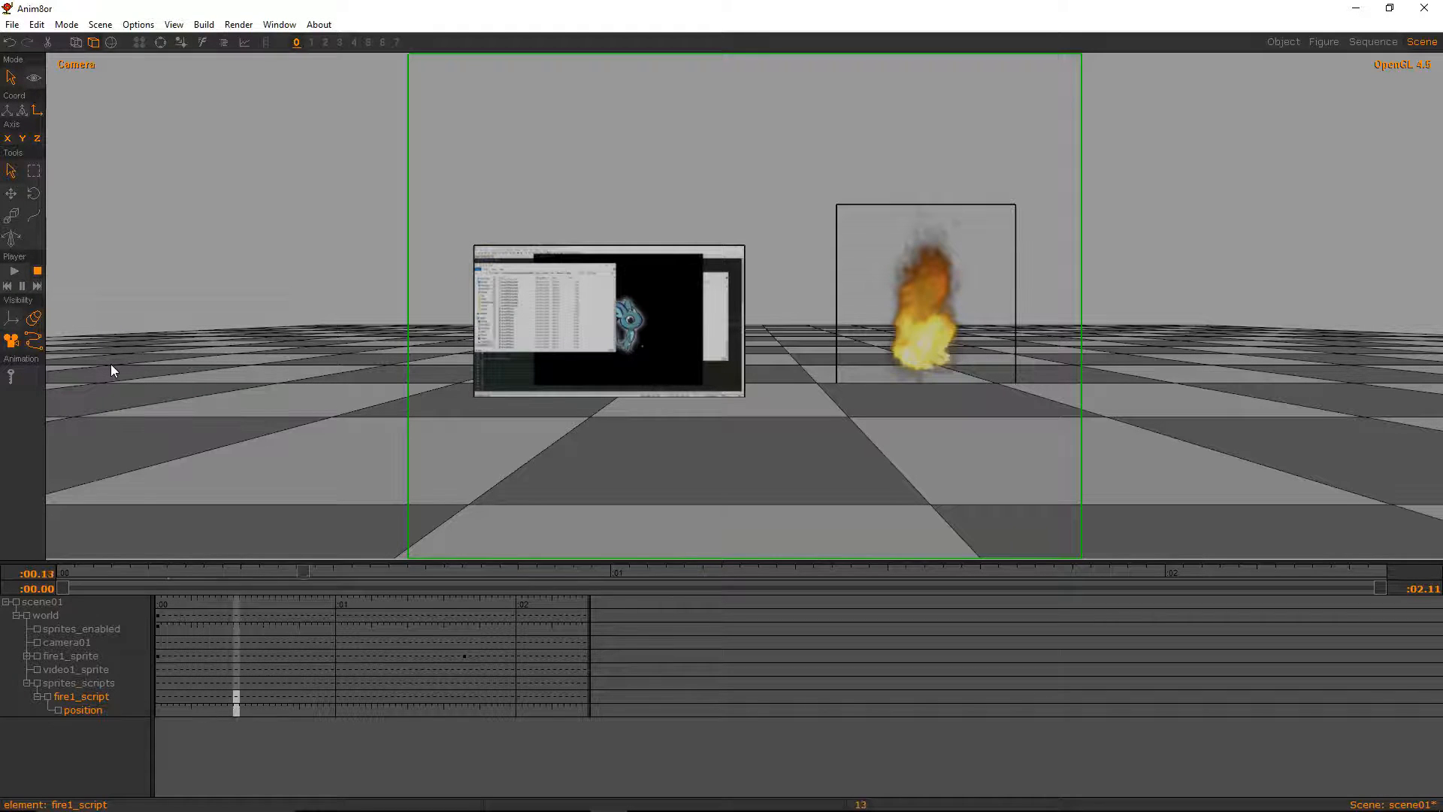
Step forward and back through the timeline frames to check the fire sprite's animation in the camera view
key(Right)
key(Right)
key(Right)
key(Right)
key(Right)
key(Right)
key(Right)
key(Right)
key(Right)
key(Right)
key(Right)
key(Left)
key(Left)
key(Left)
key(Left)
key(Left)
key(Left)
key(Left)
key(Left)
key(Left)
key(Left)
key(Left)
key(Left)
key(Left)
key(Left)
key(Left)
key(Left)
key(Left)
key(Left)
key(Left)
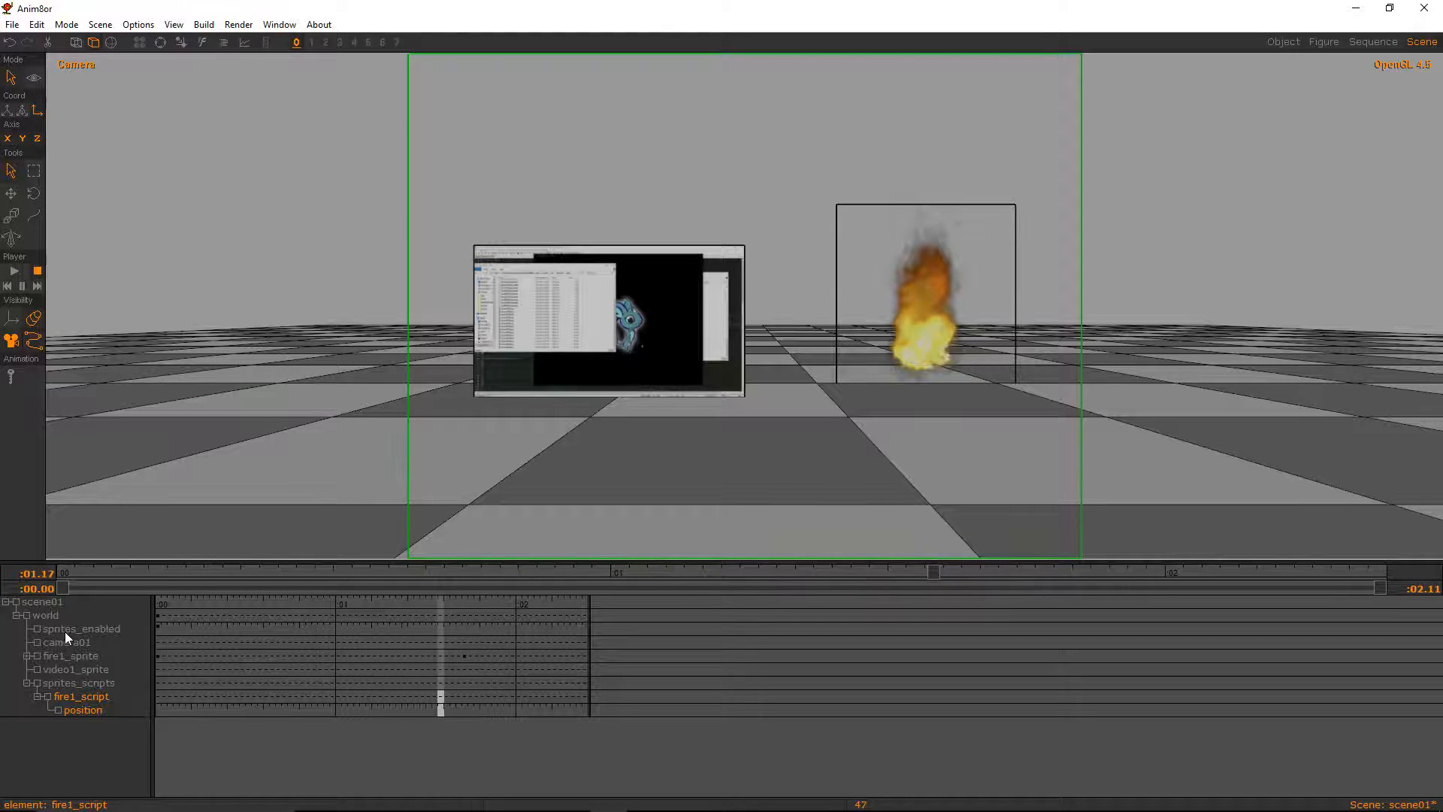
key(Left)
key(Left)
key(Left)
key(Left)
key(Left)
key(Left)
key(Left)
key(Left)
key(Left)
key(Left)
key(Left)
key(Left)
key(Left)
key(Left)
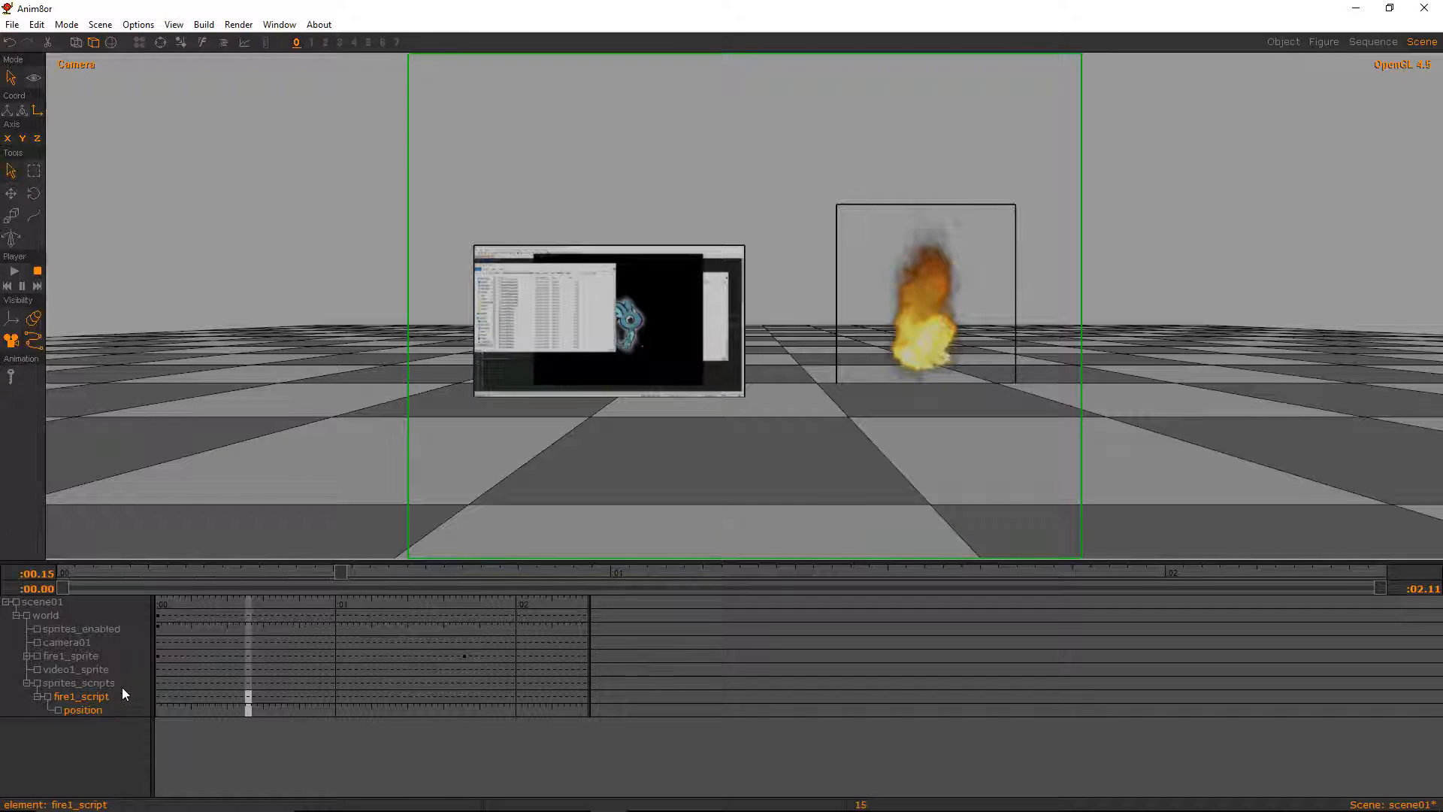
Select fire1_sprite, expand it to show its anim_controller track, and scrub the timeline to frame 40
click(65, 656)
click(26, 656)
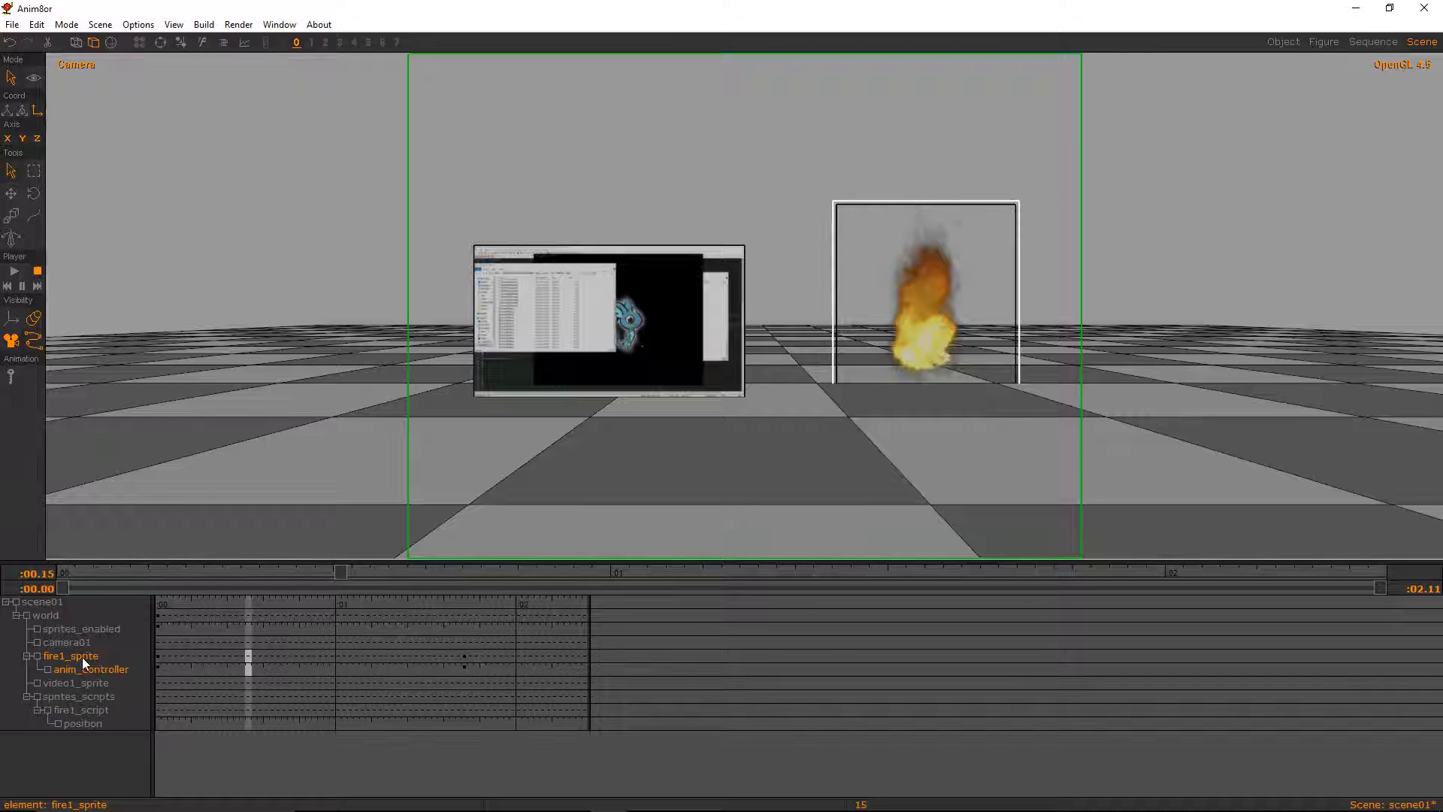
drag(248, 668, 400, 665)
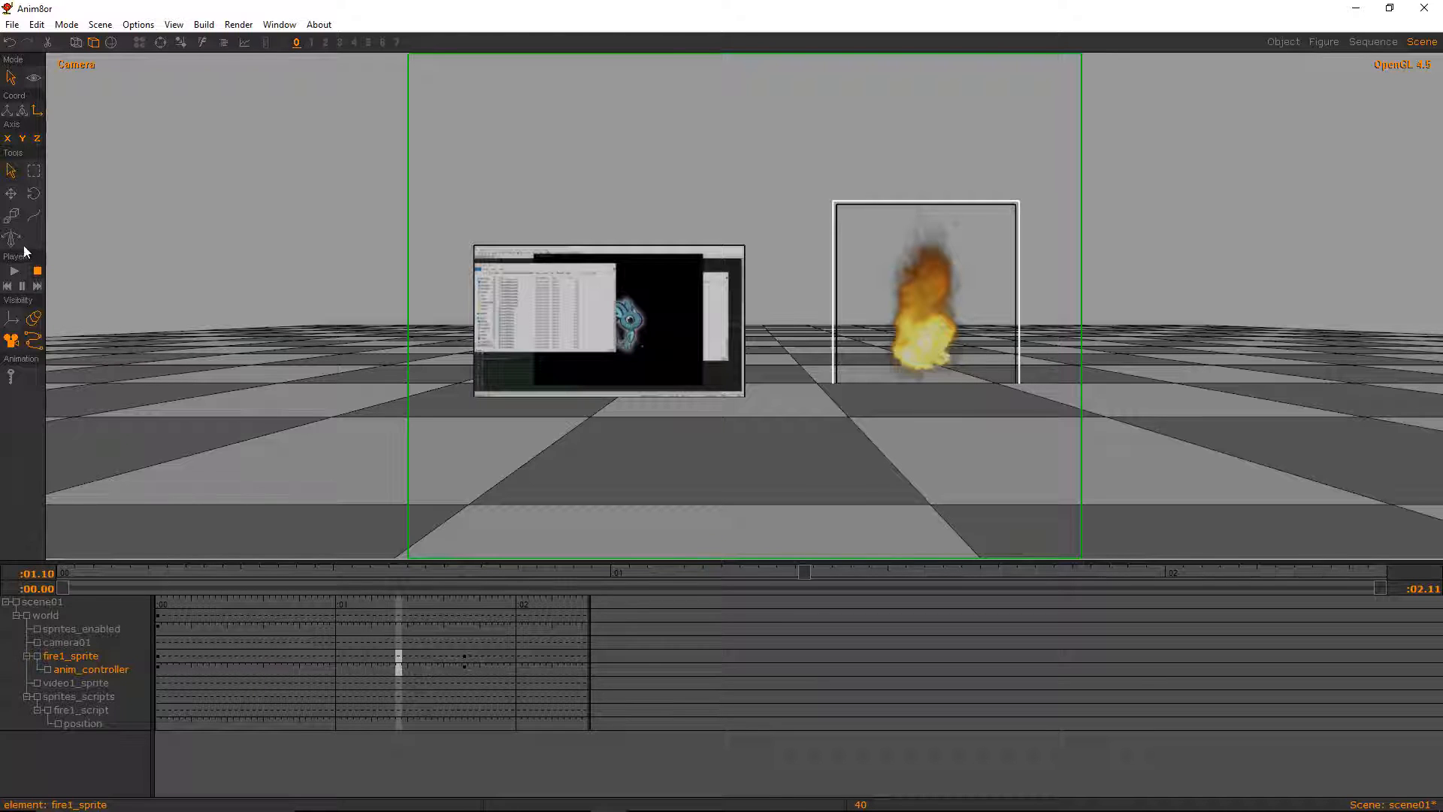
Save the project and close Anim8or
click(12, 24)
click(30, 99)
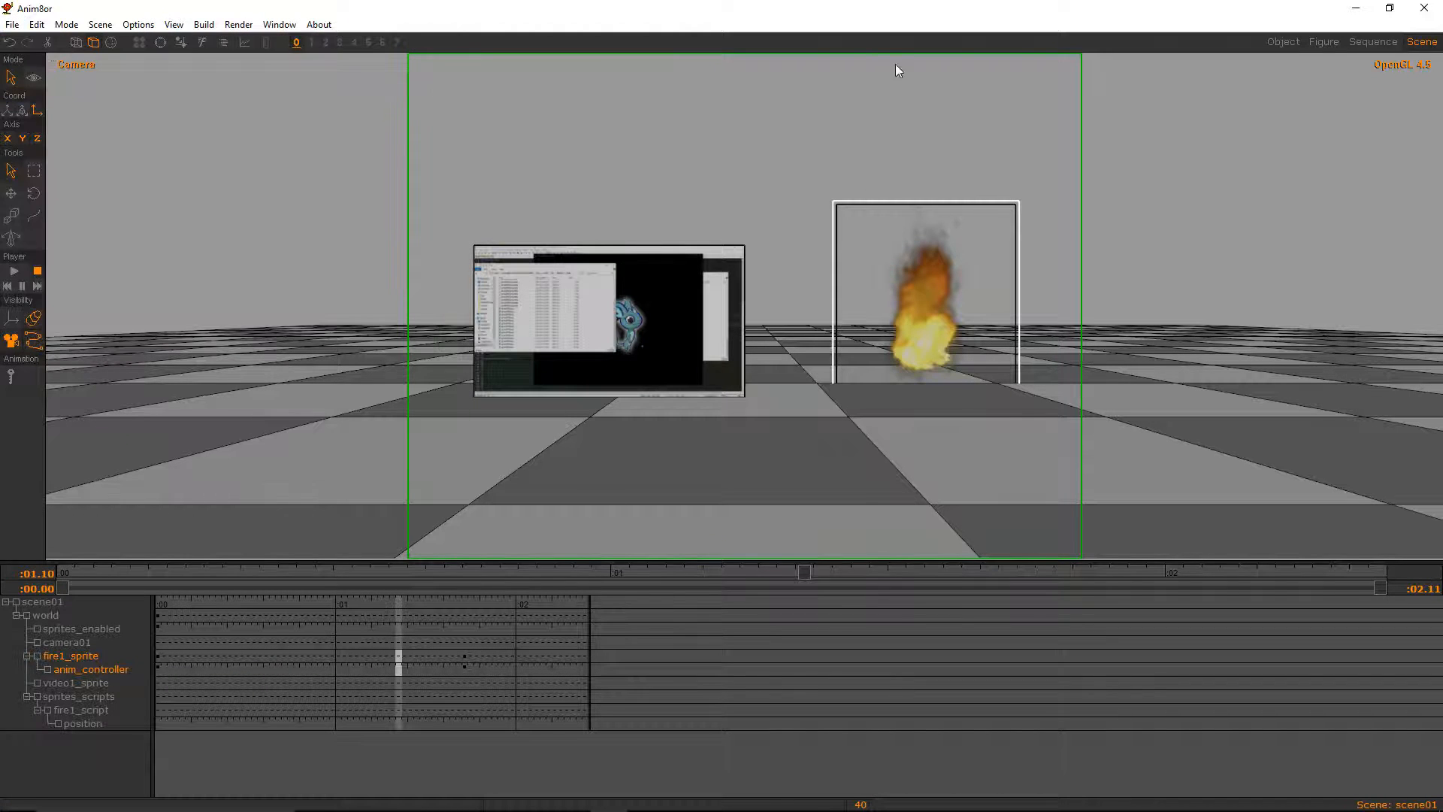
click(1418, 8)
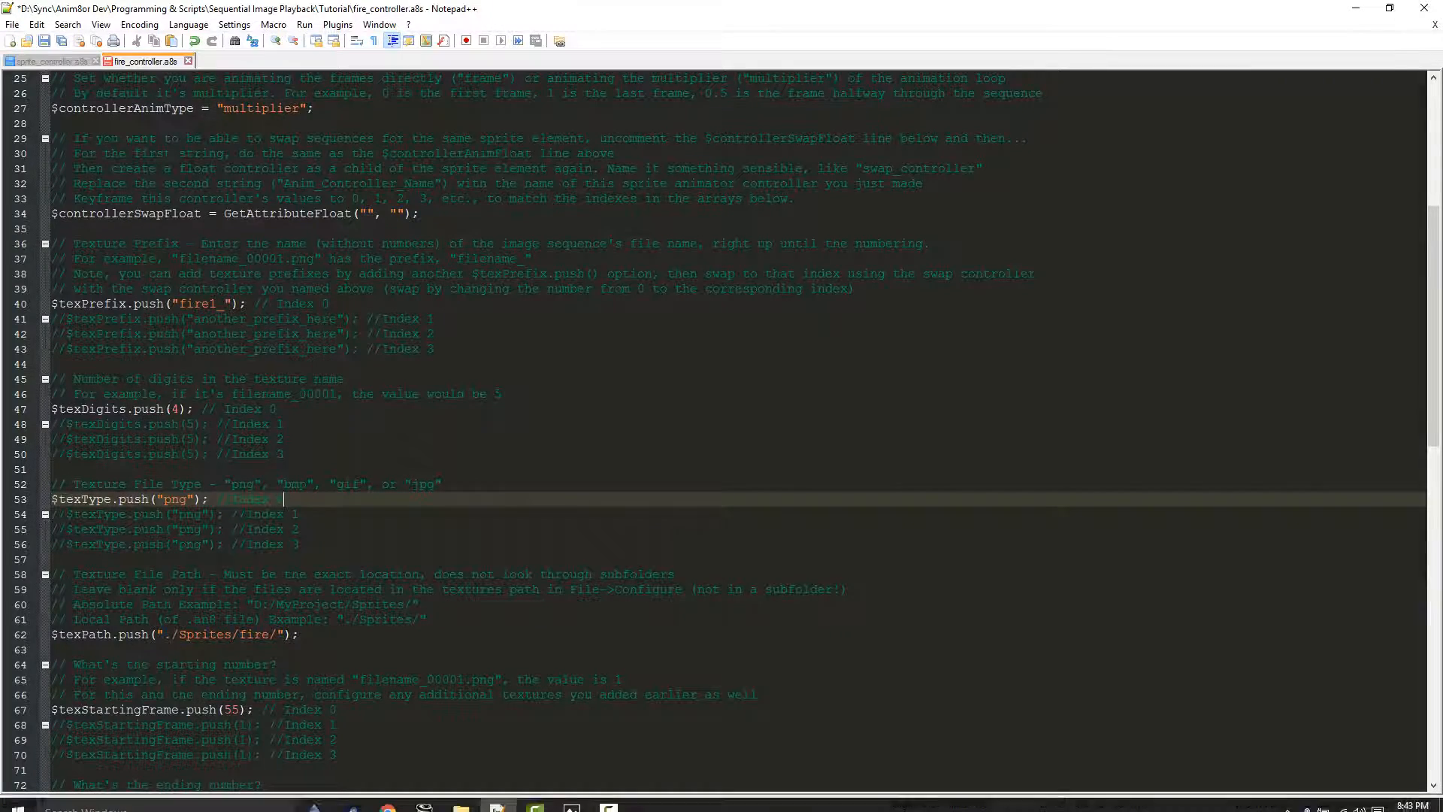
Switch to File Explorer and reopen tutorial.an8 from the Tutorial folder
click(461, 801)
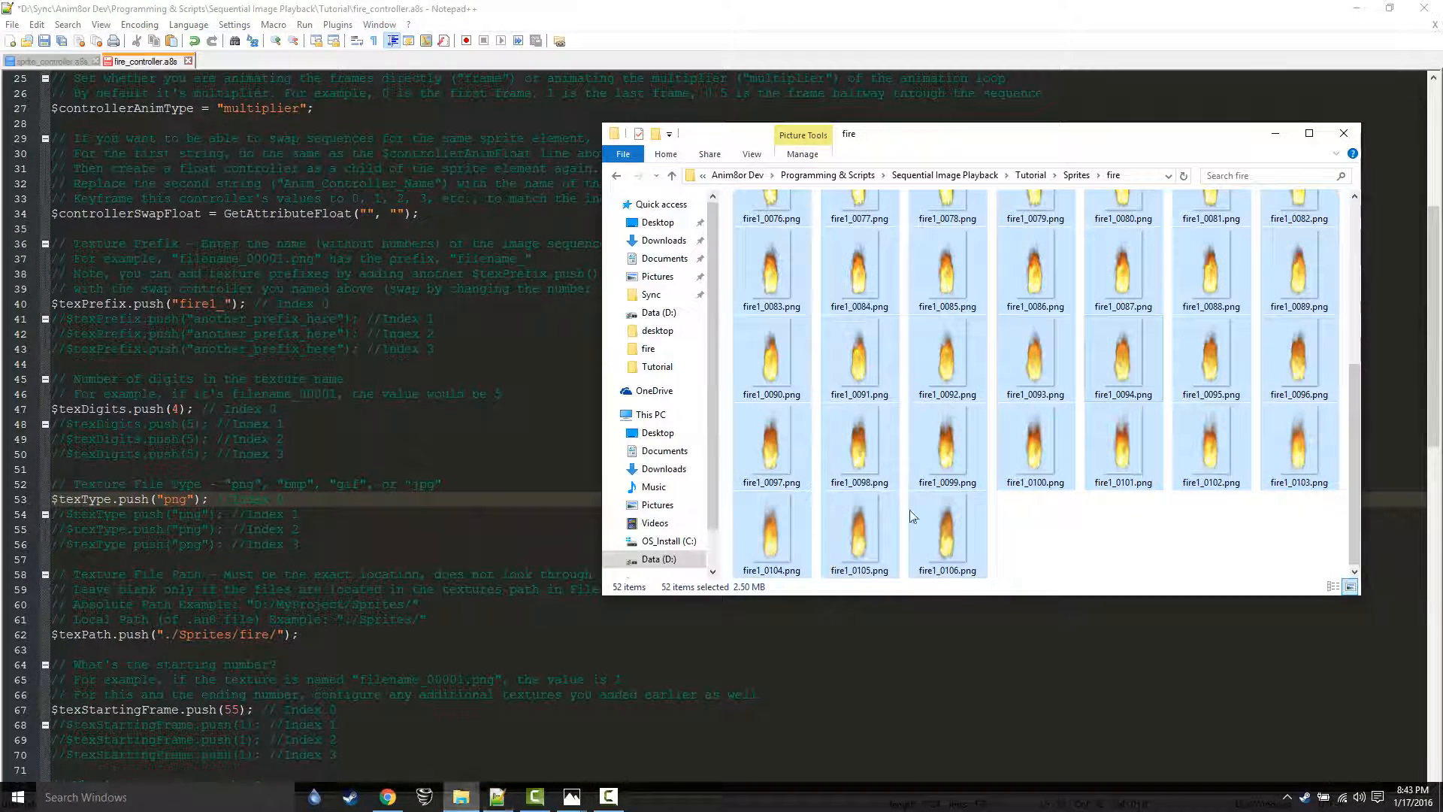
click(1030, 176)
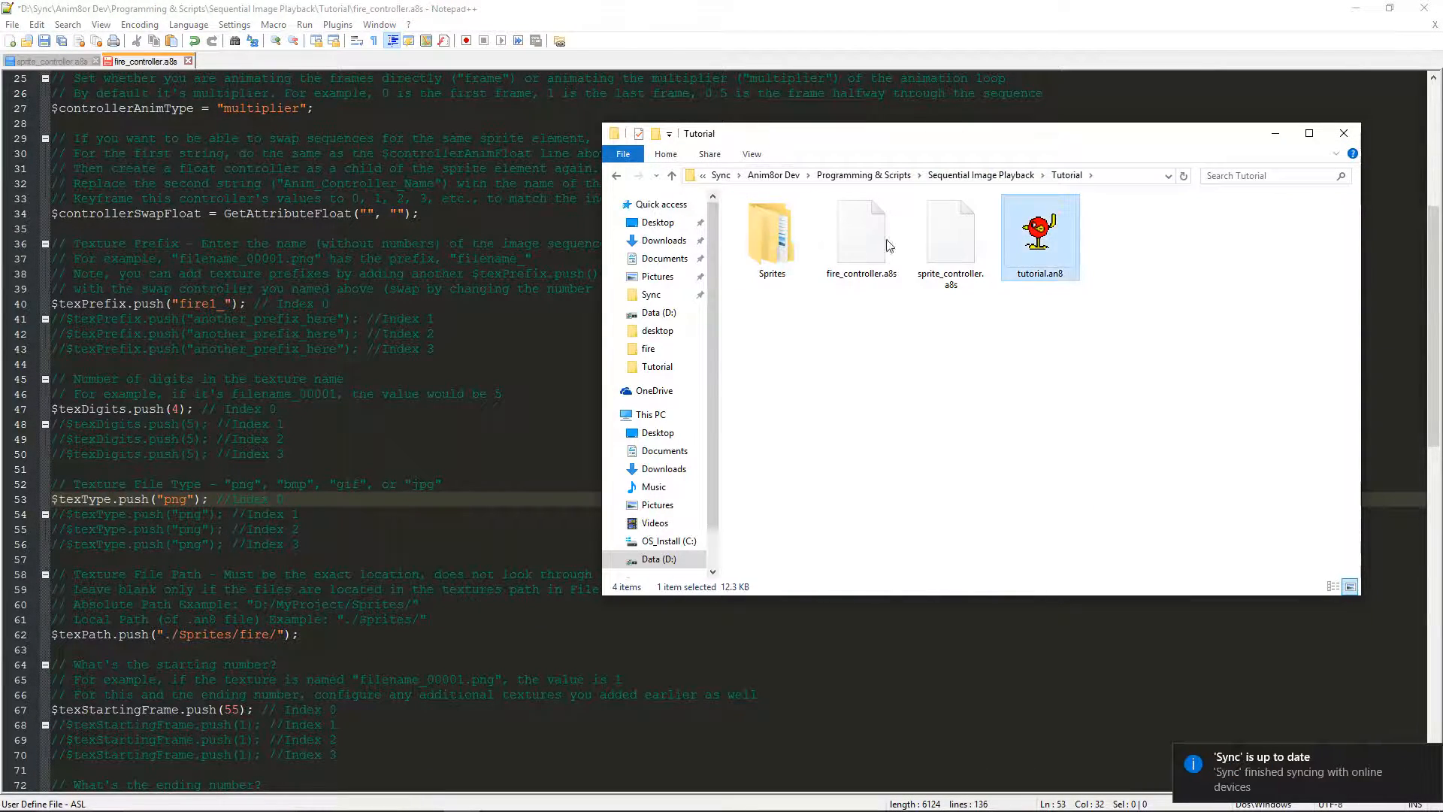
key(Return)
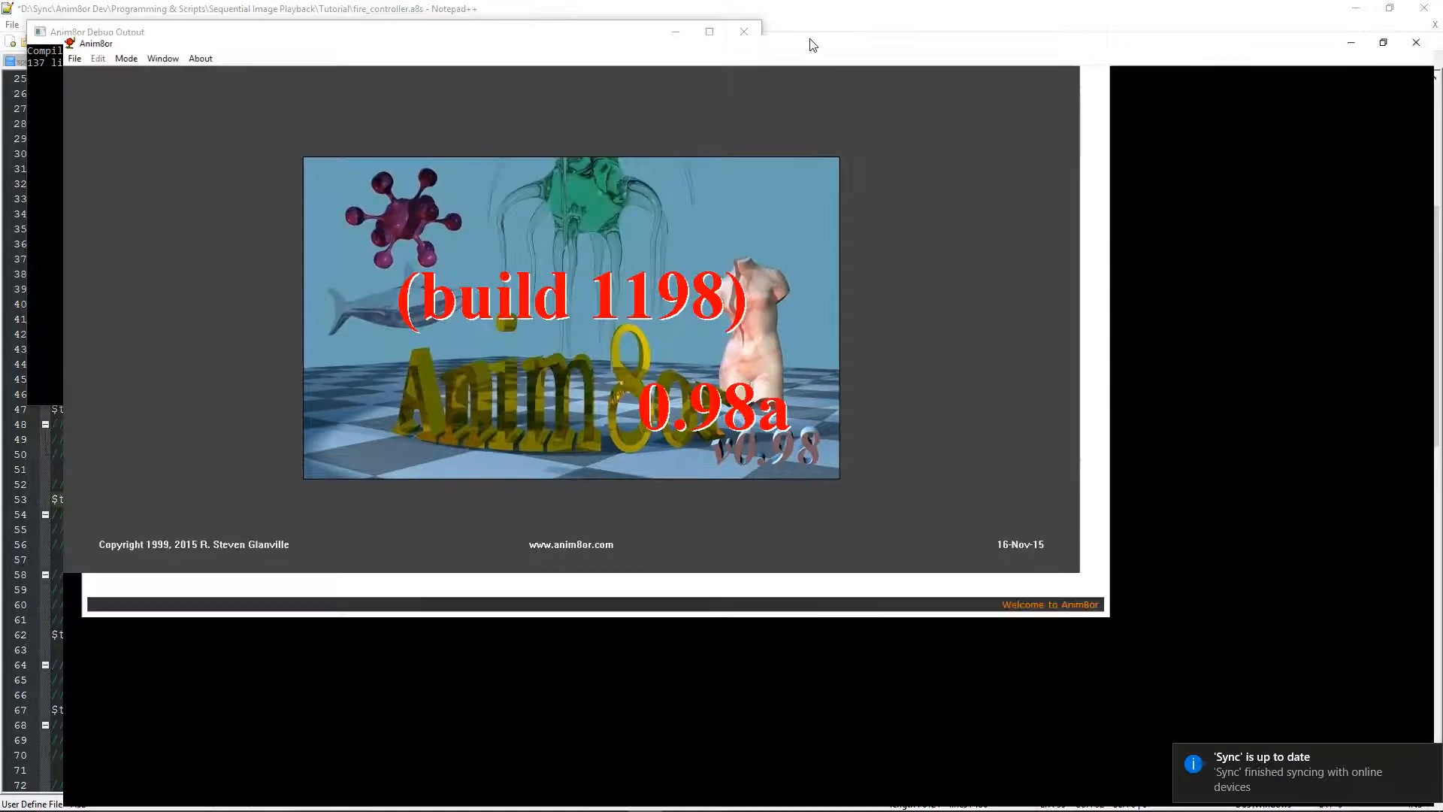
Switch the reopened project to the scene editor and show the scene through the camera
click(66, 24)
click(79, 90)
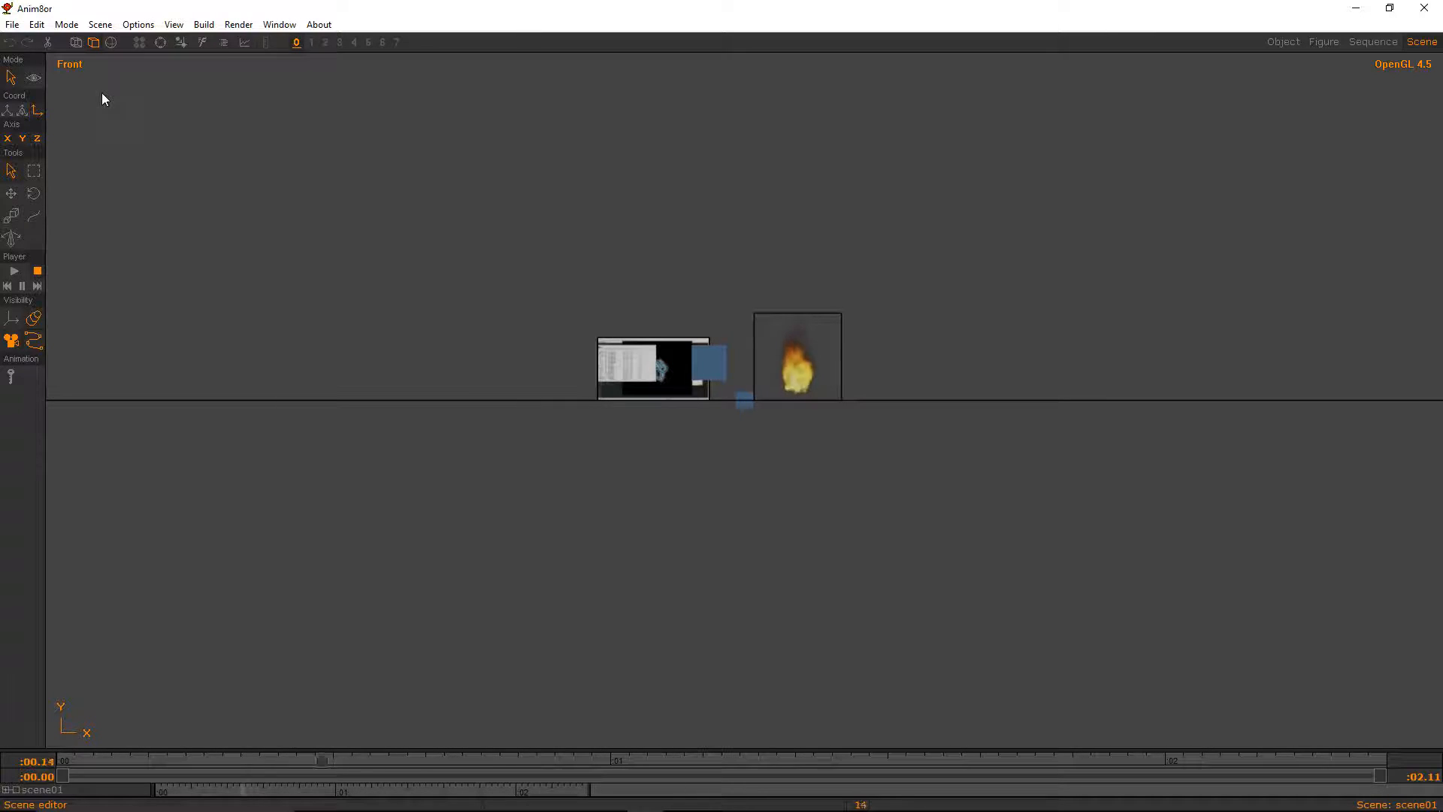
click(174, 24)
click(215, 339)
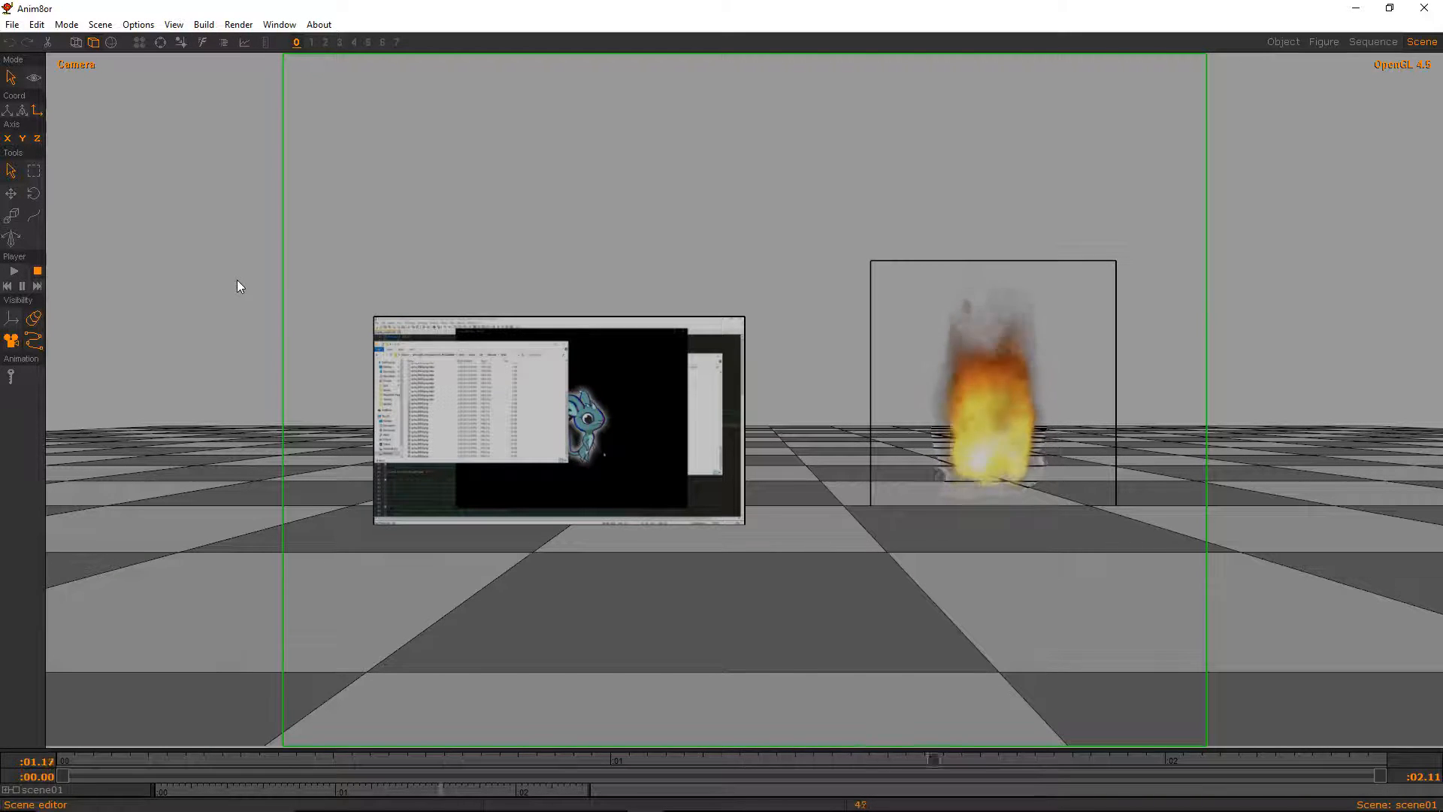
key(Escape)
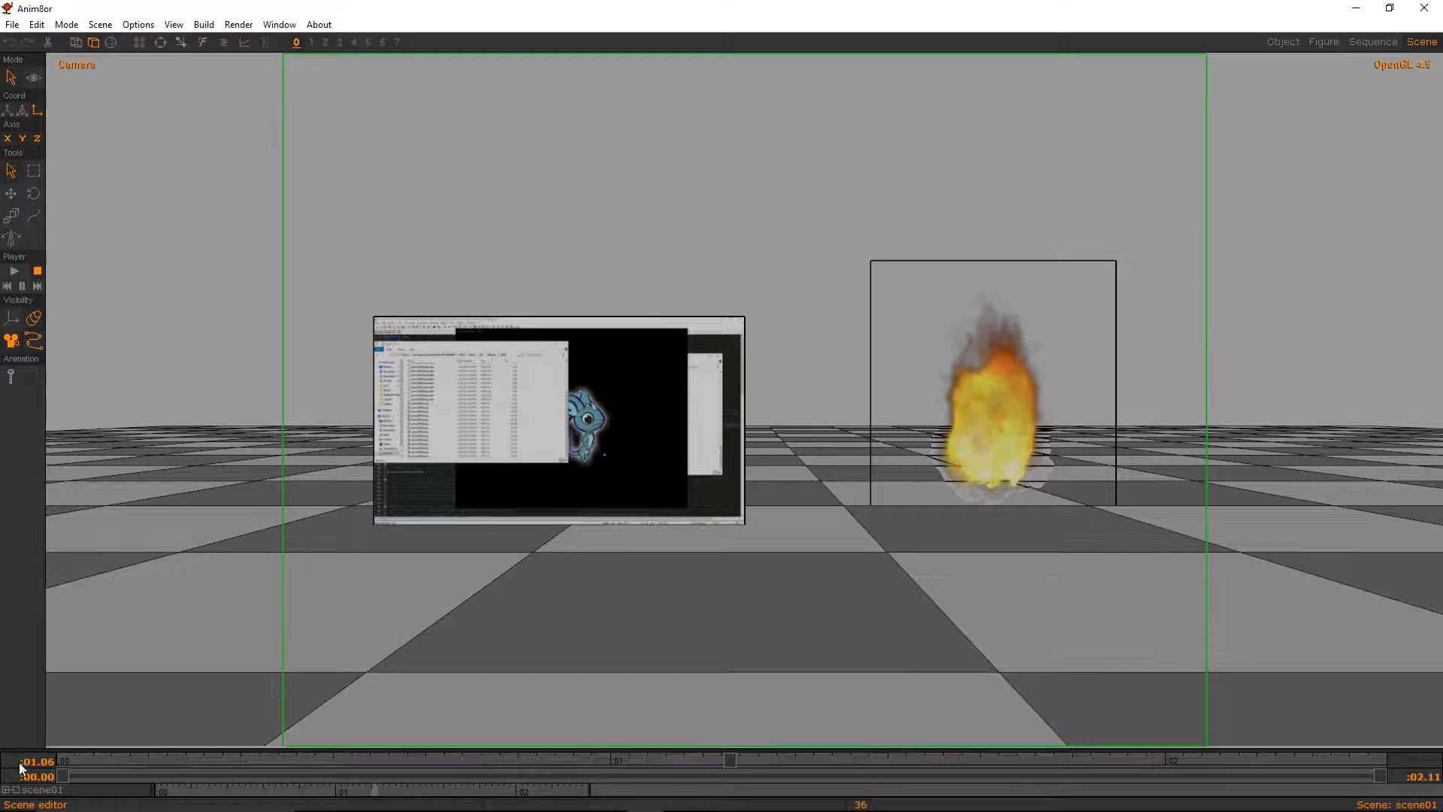
Expand scene01, world, fire1_sprite and sprites_scripts in the track tree to show their child elements
click(6, 790)
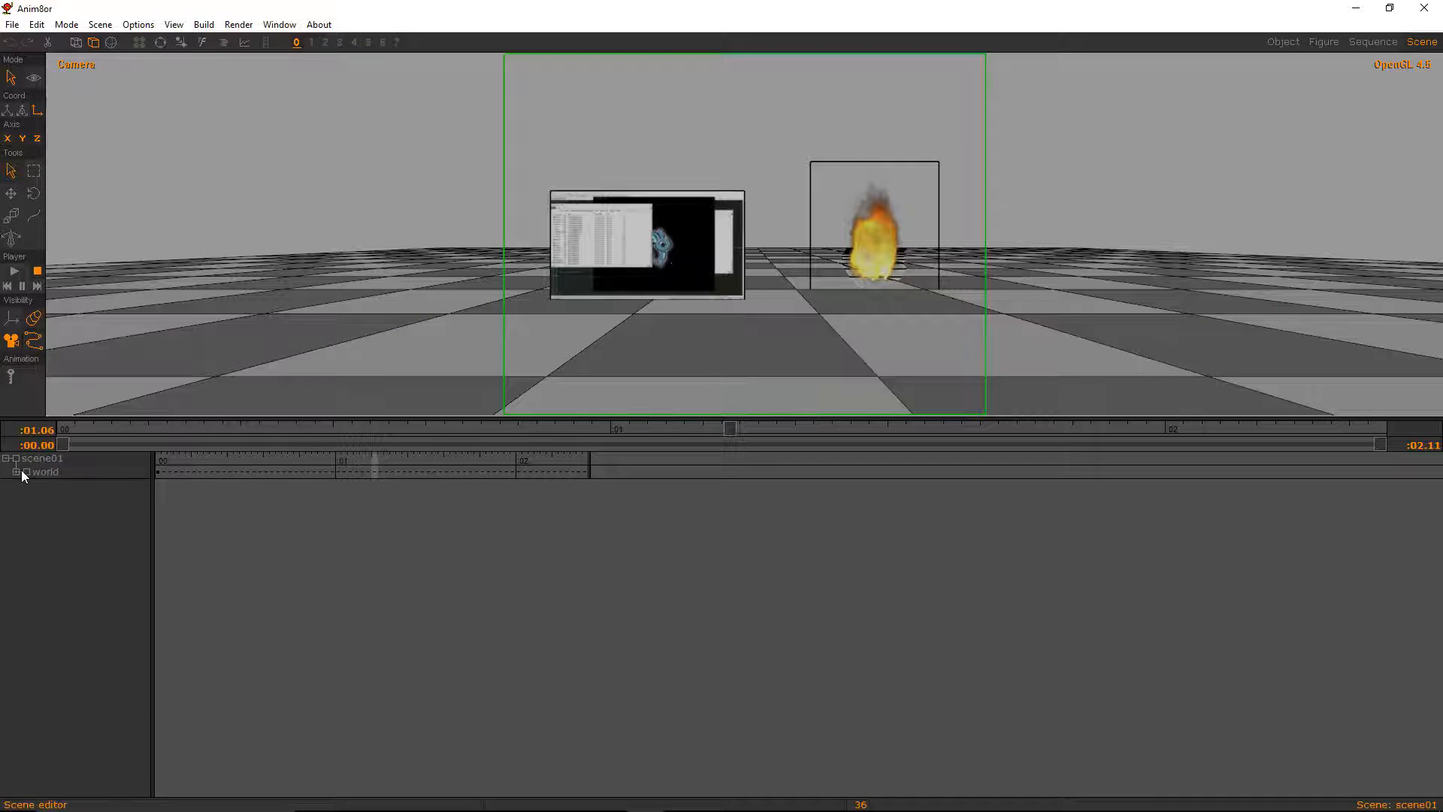
click(18, 472)
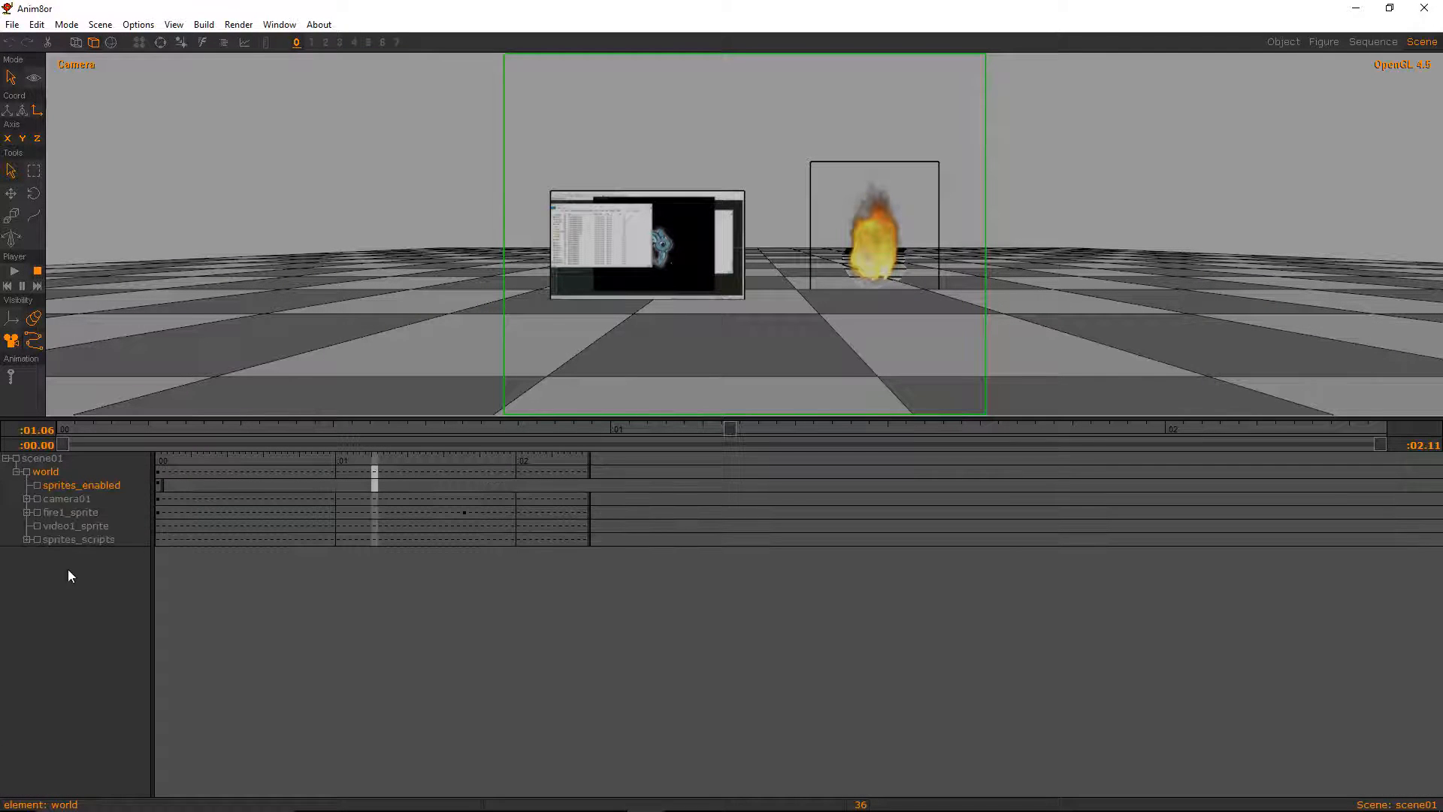
click(56, 513)
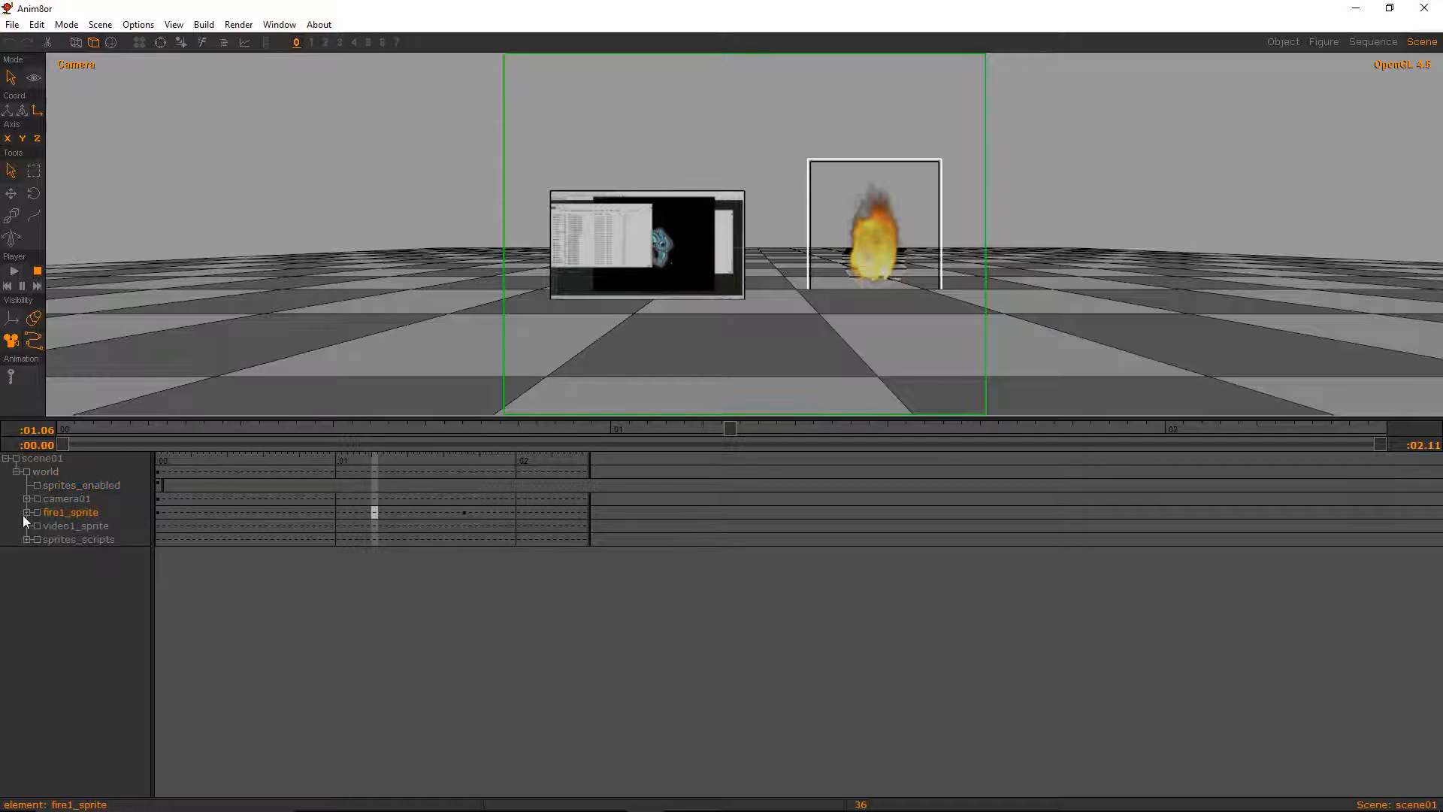
click(25, 513)
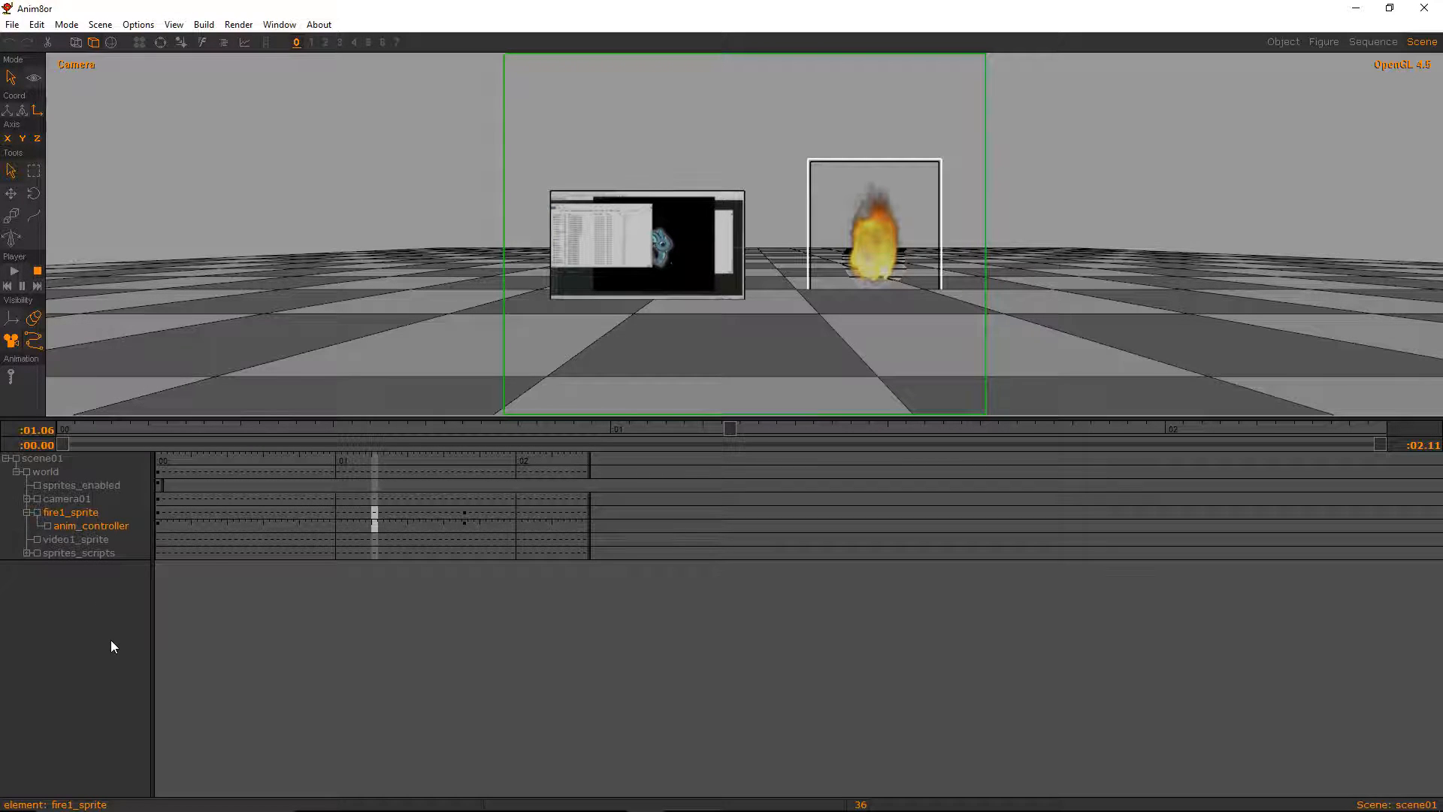
click(27, 553)
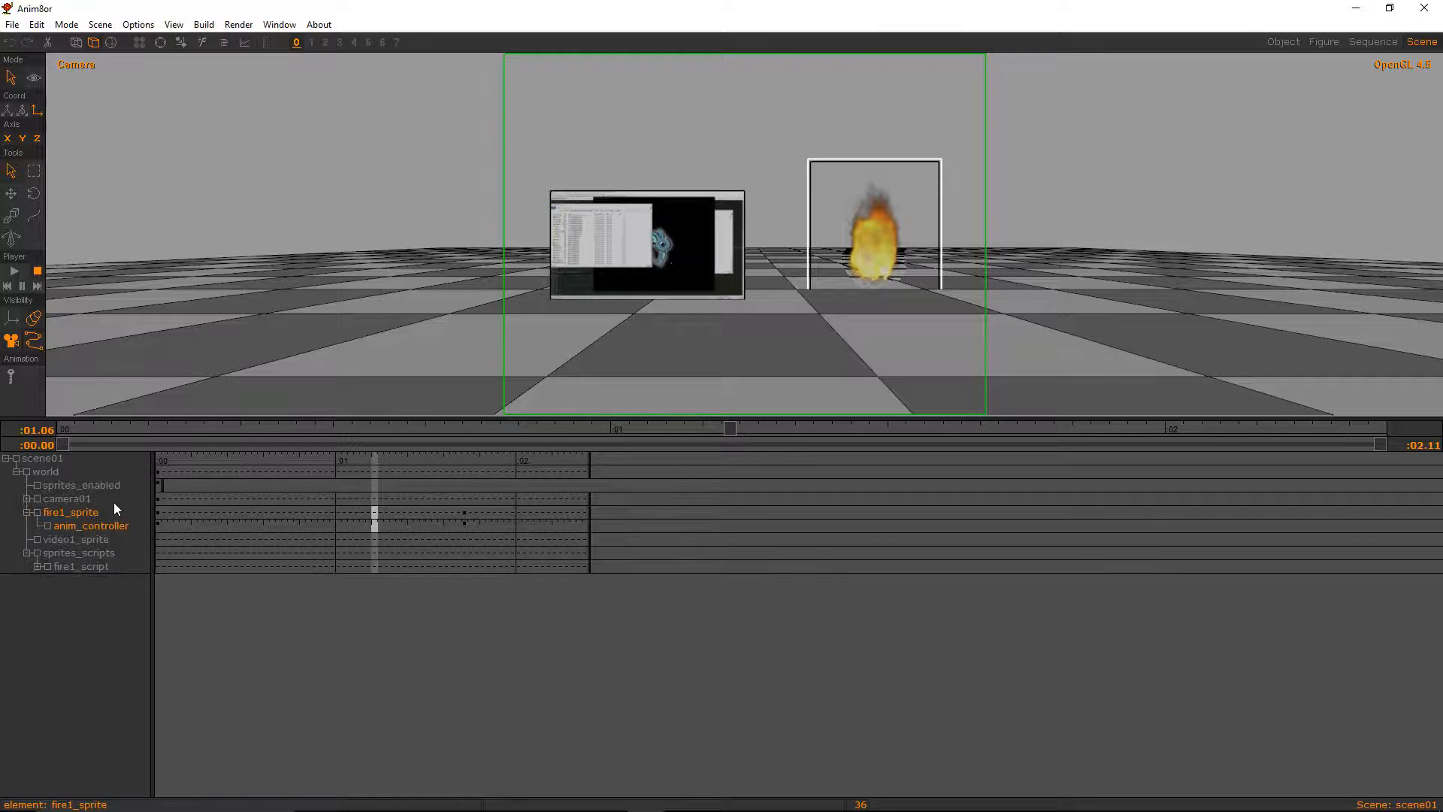
Add a float controller named anim_controller to video1_sprite and expand the sprite to show the controller's track
click(73, 540)
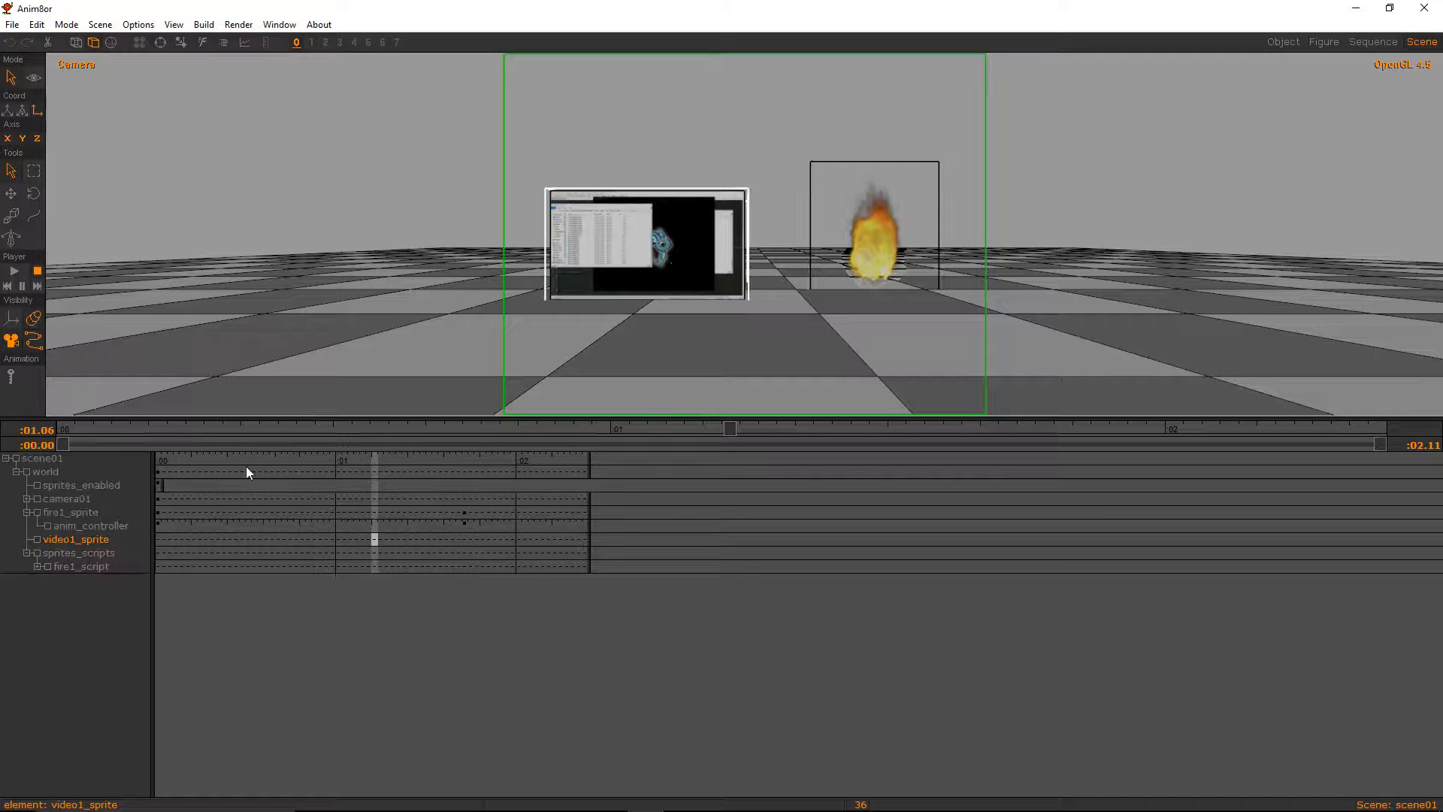
click(36, 25)
click(100, 224)
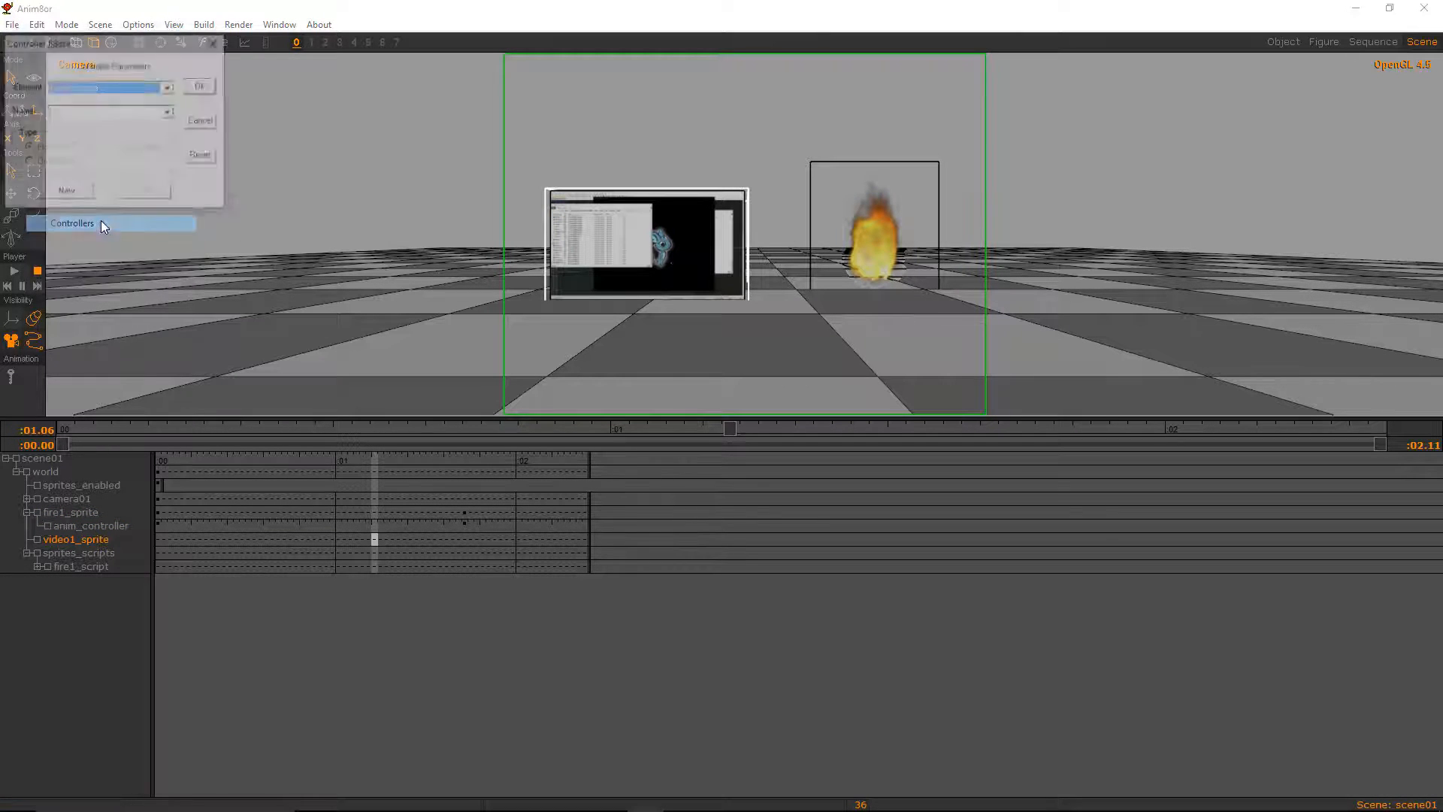
click(66, 192)
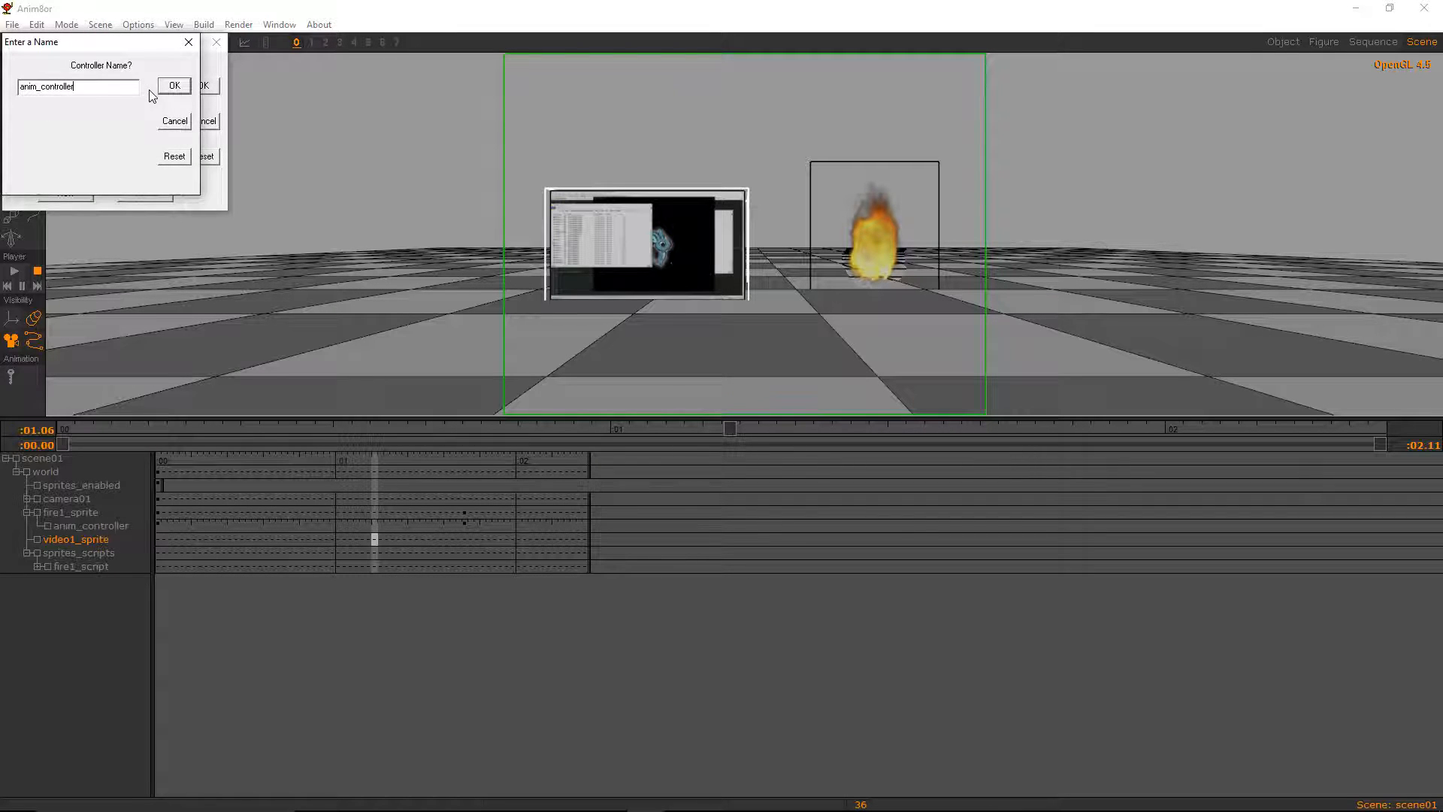
click(175, 84)
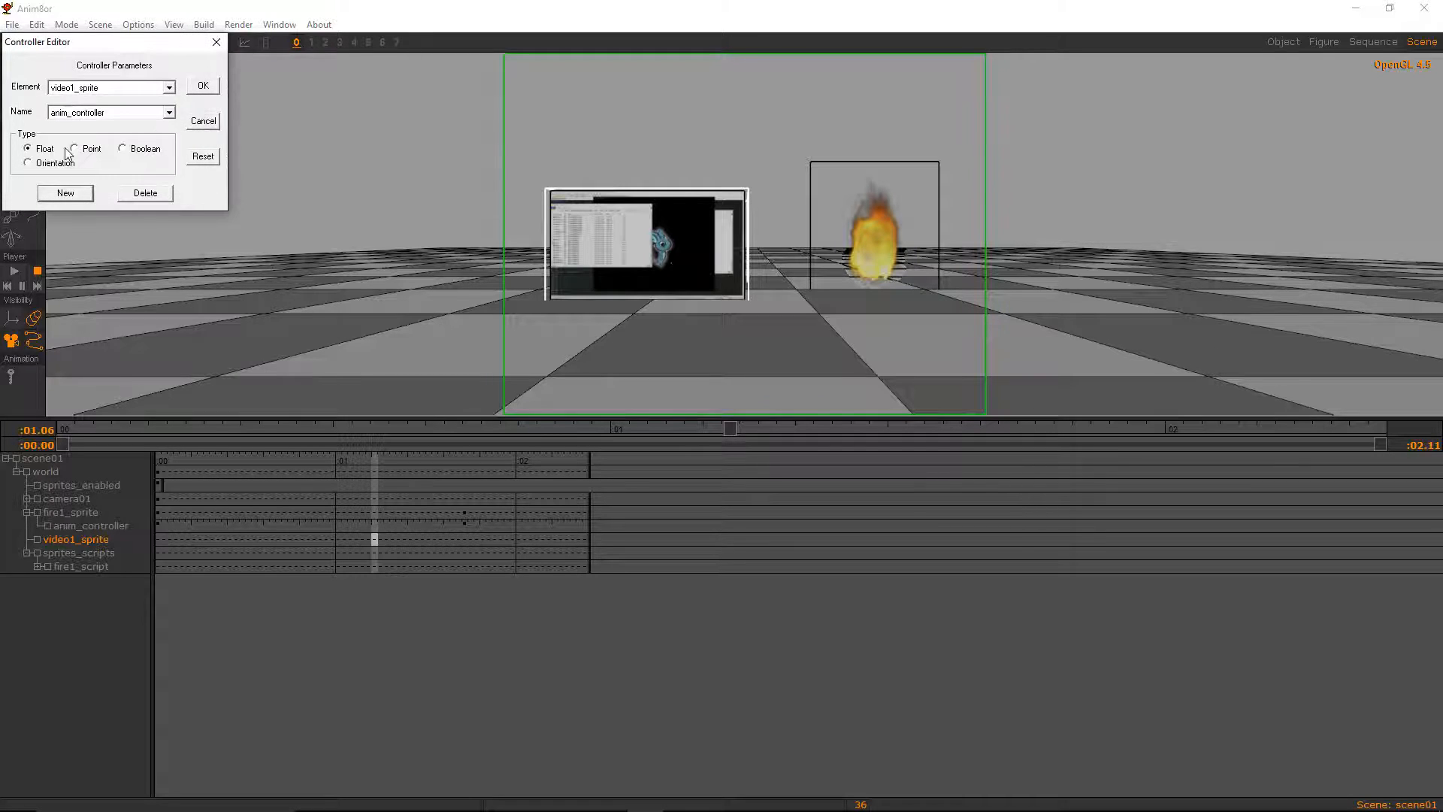
click(202, 86)
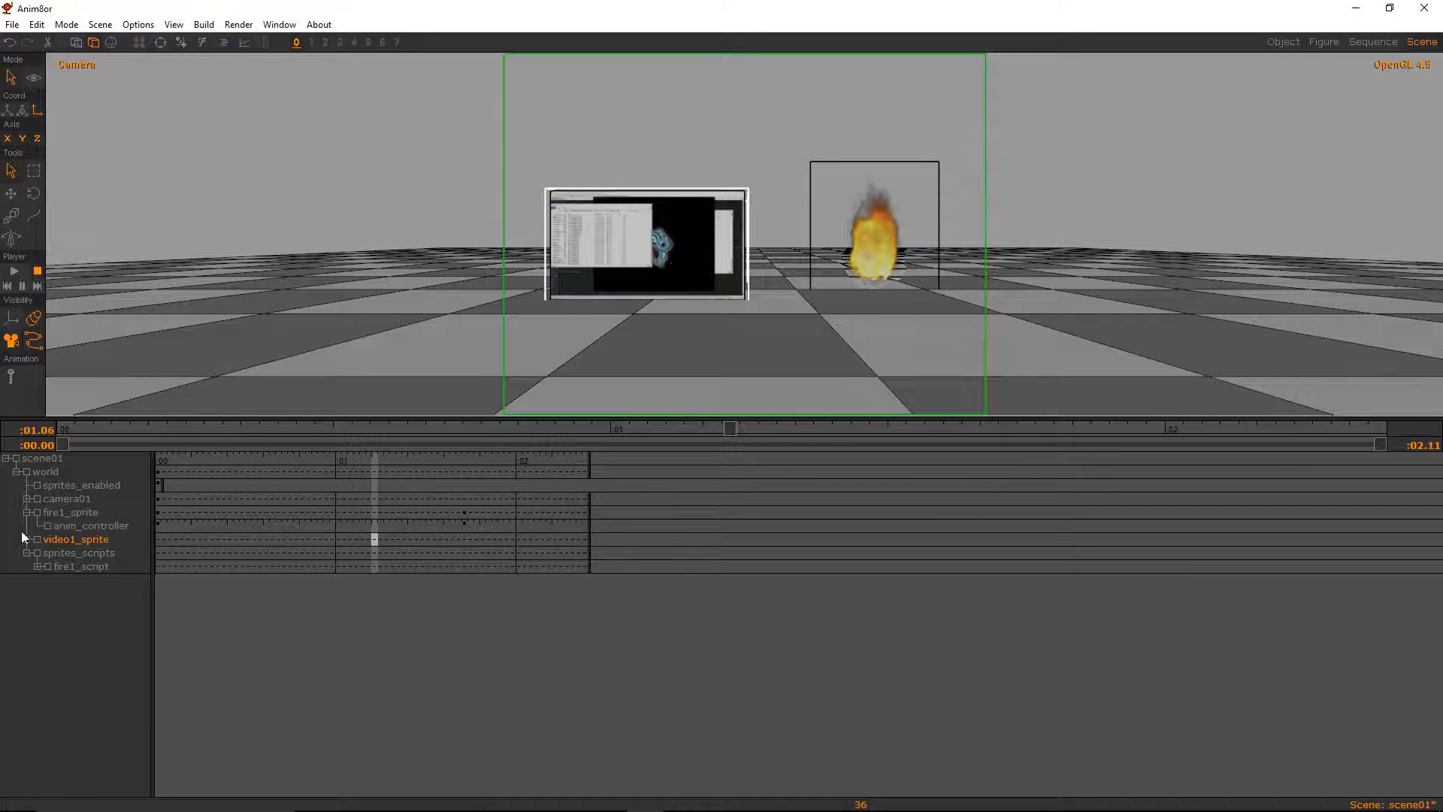
click(26, 539)
click(104, 554)
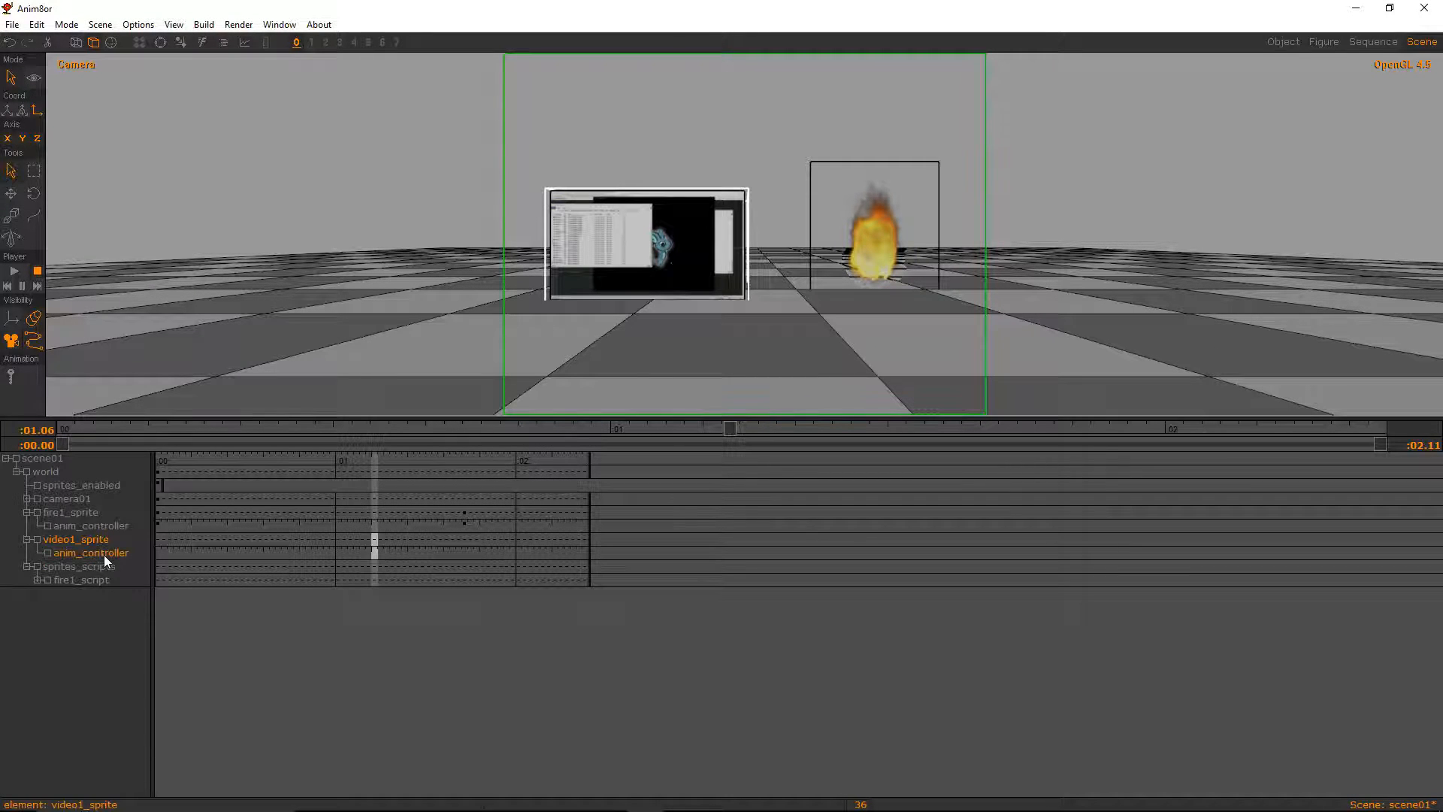
Add a target named video1_script to the scene
click(77, 569)
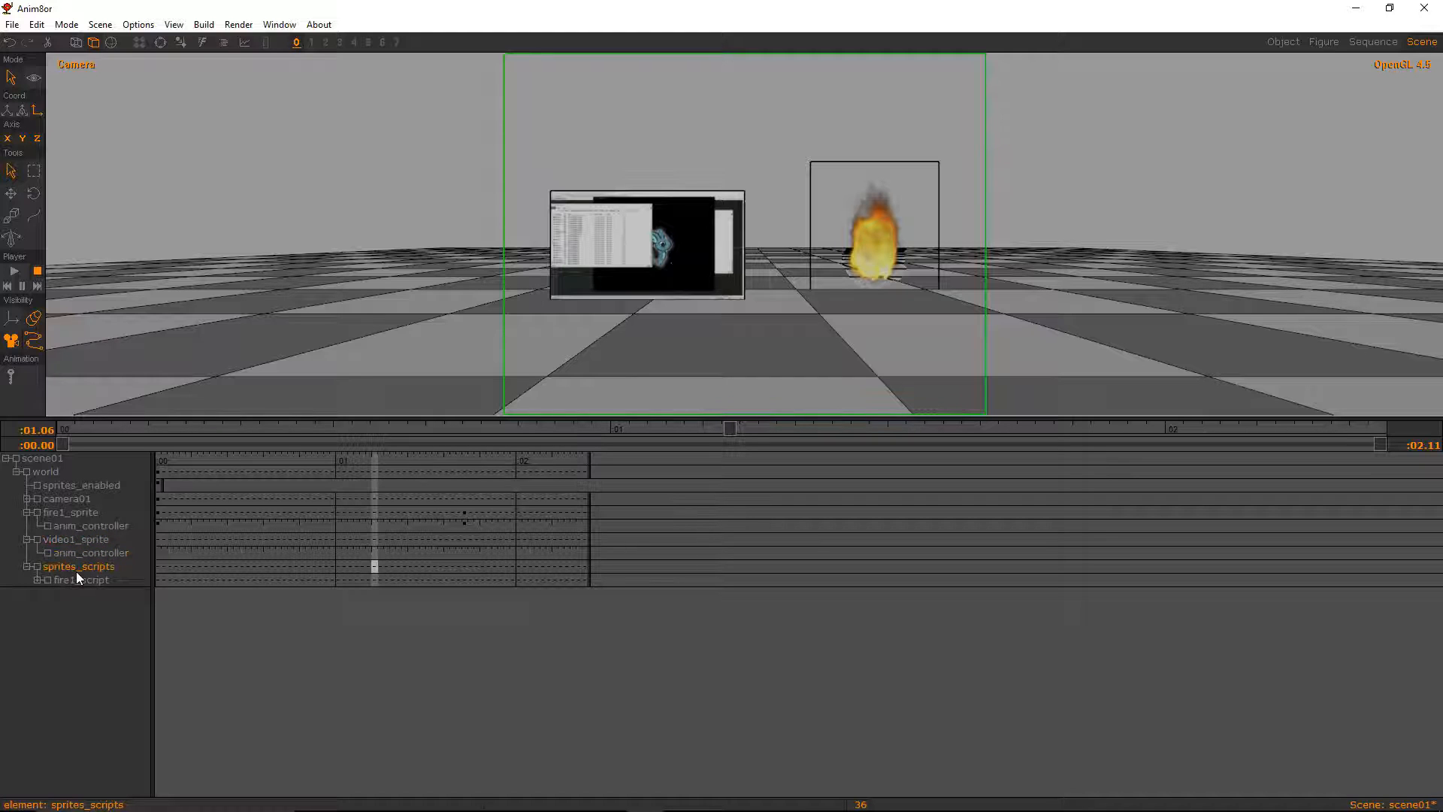
click(204, 24)
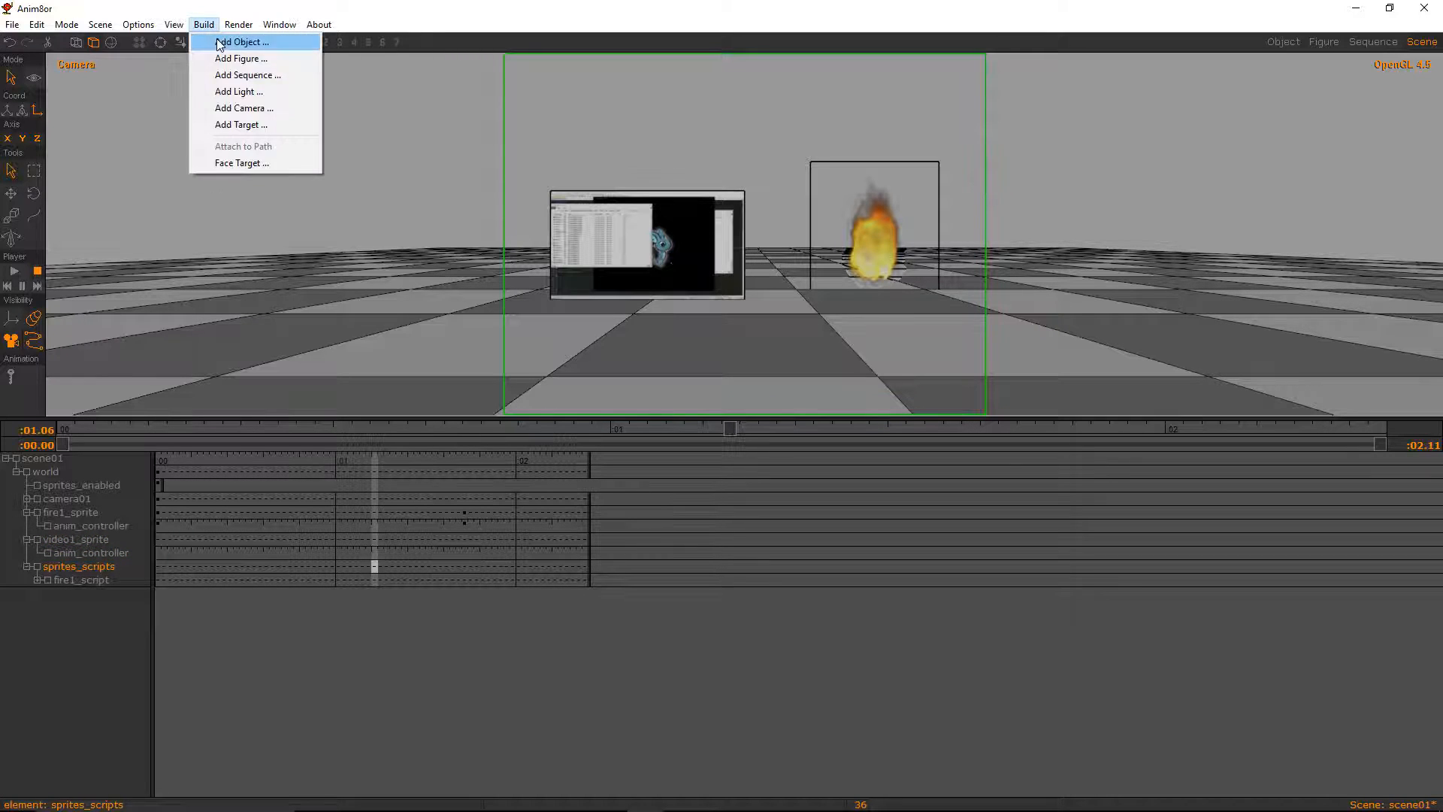
click(239, 125)
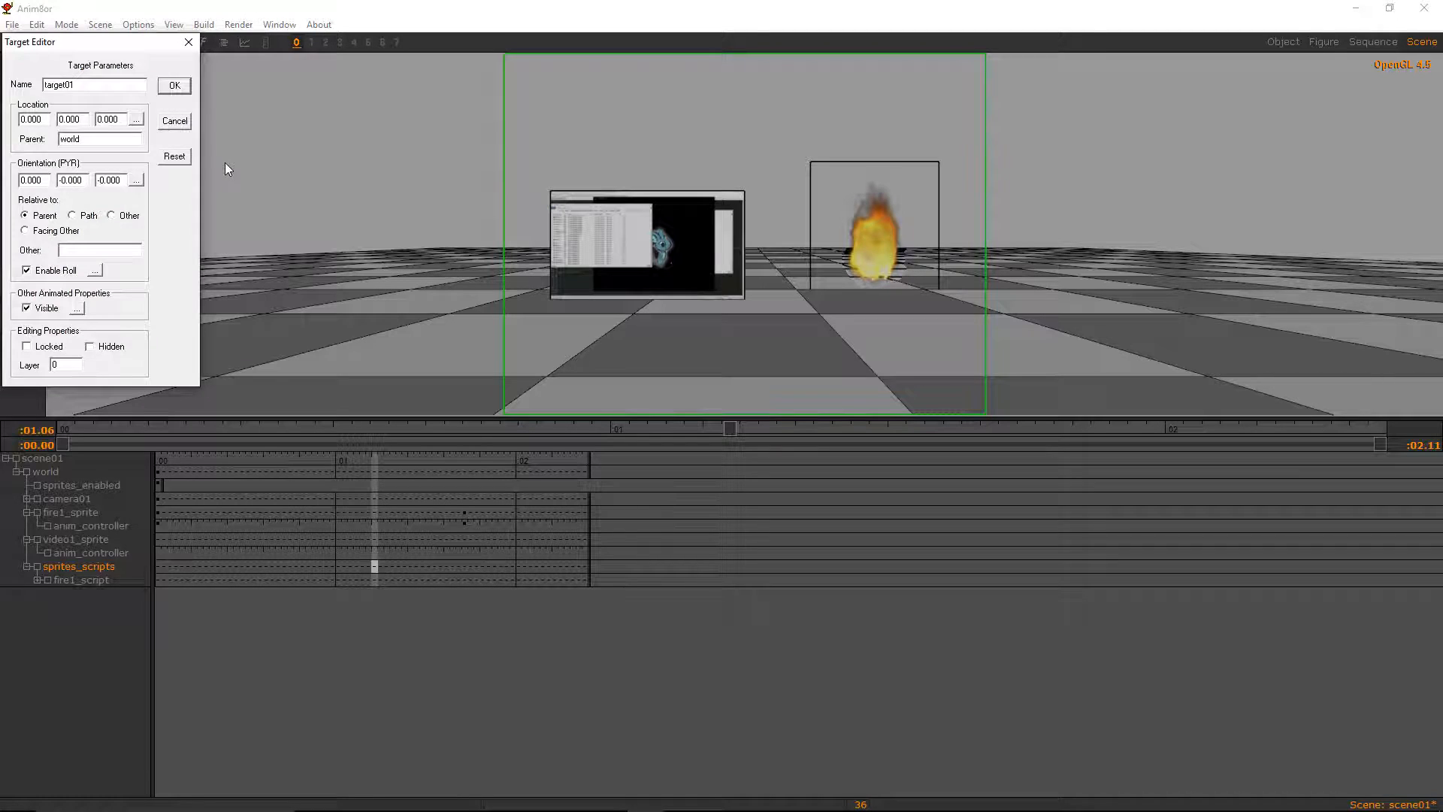
text(video1_script)
click(175, 84)
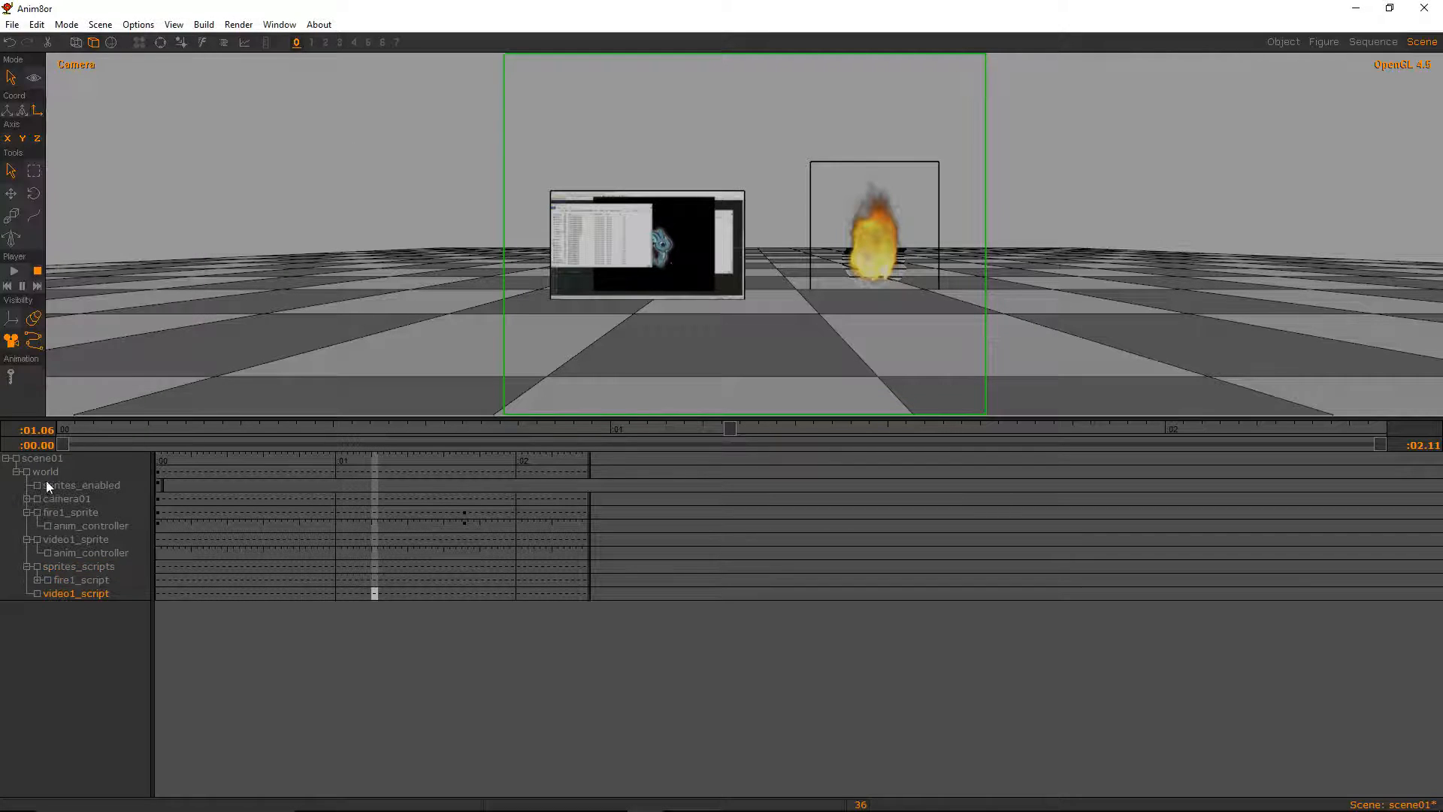
Set the parent of the video1_script target to sprites_scripts and open the key editor for its location
double_click(56, 593)
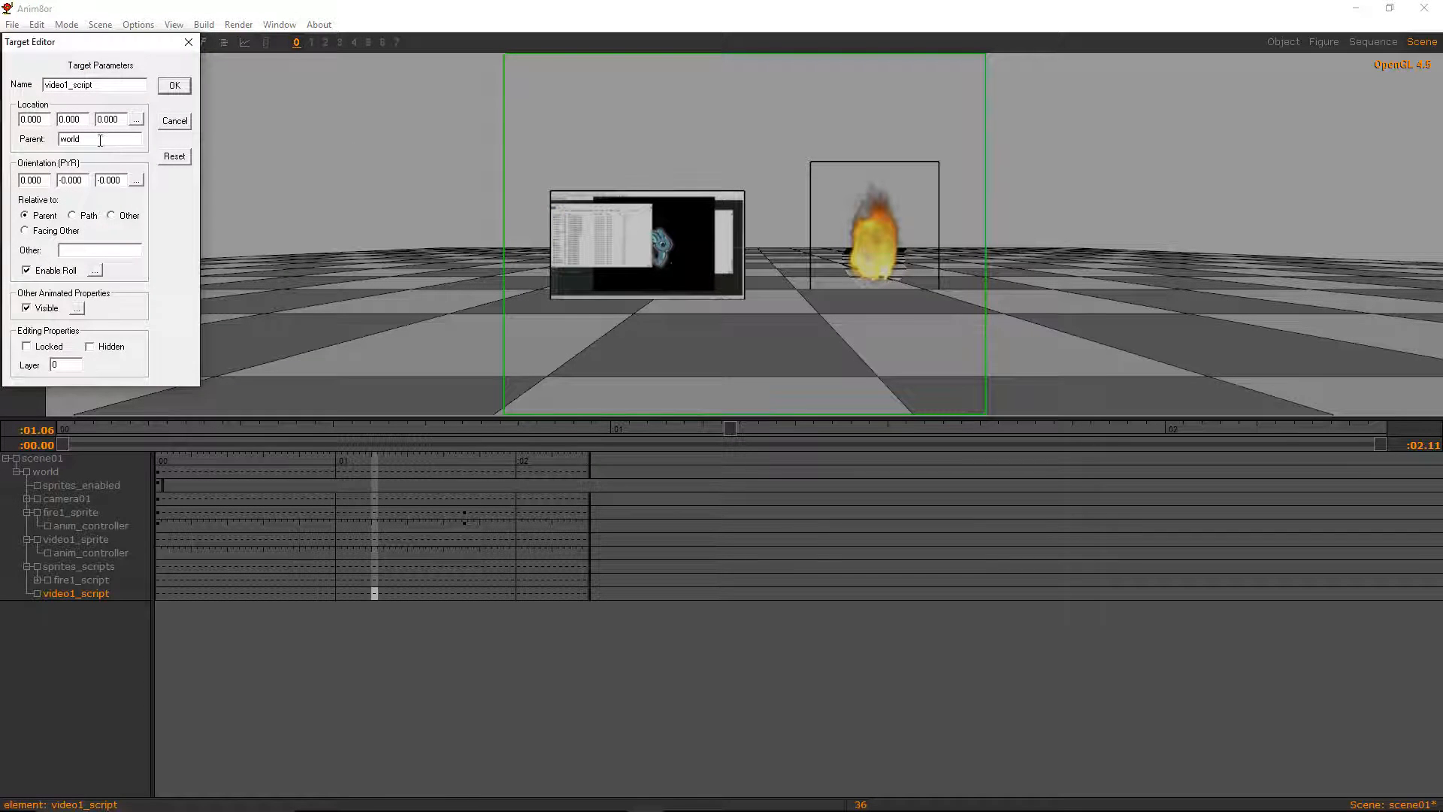
double_click(100, 140)
text(sprites_scripts)
click(168, 89)
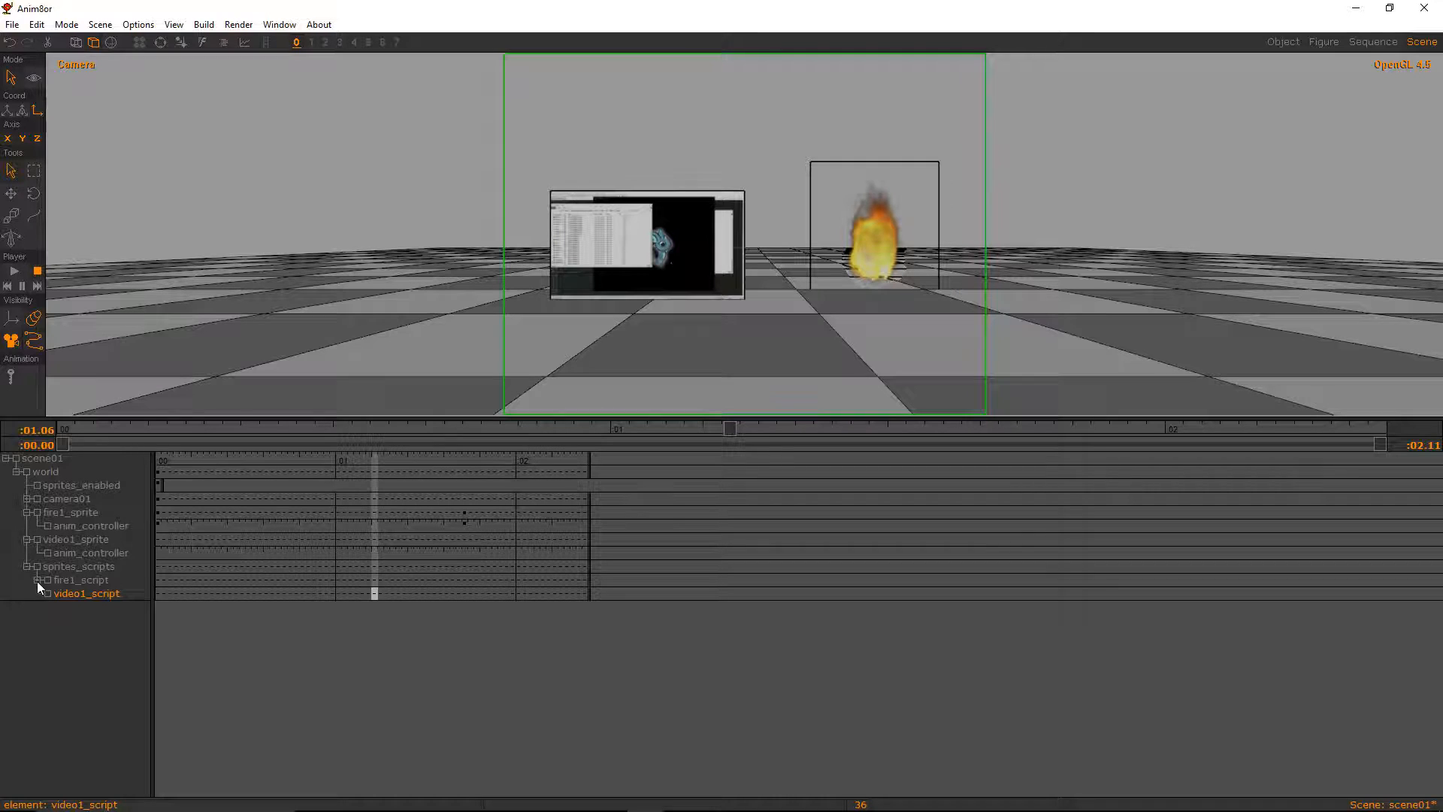
double_click(80, 593)
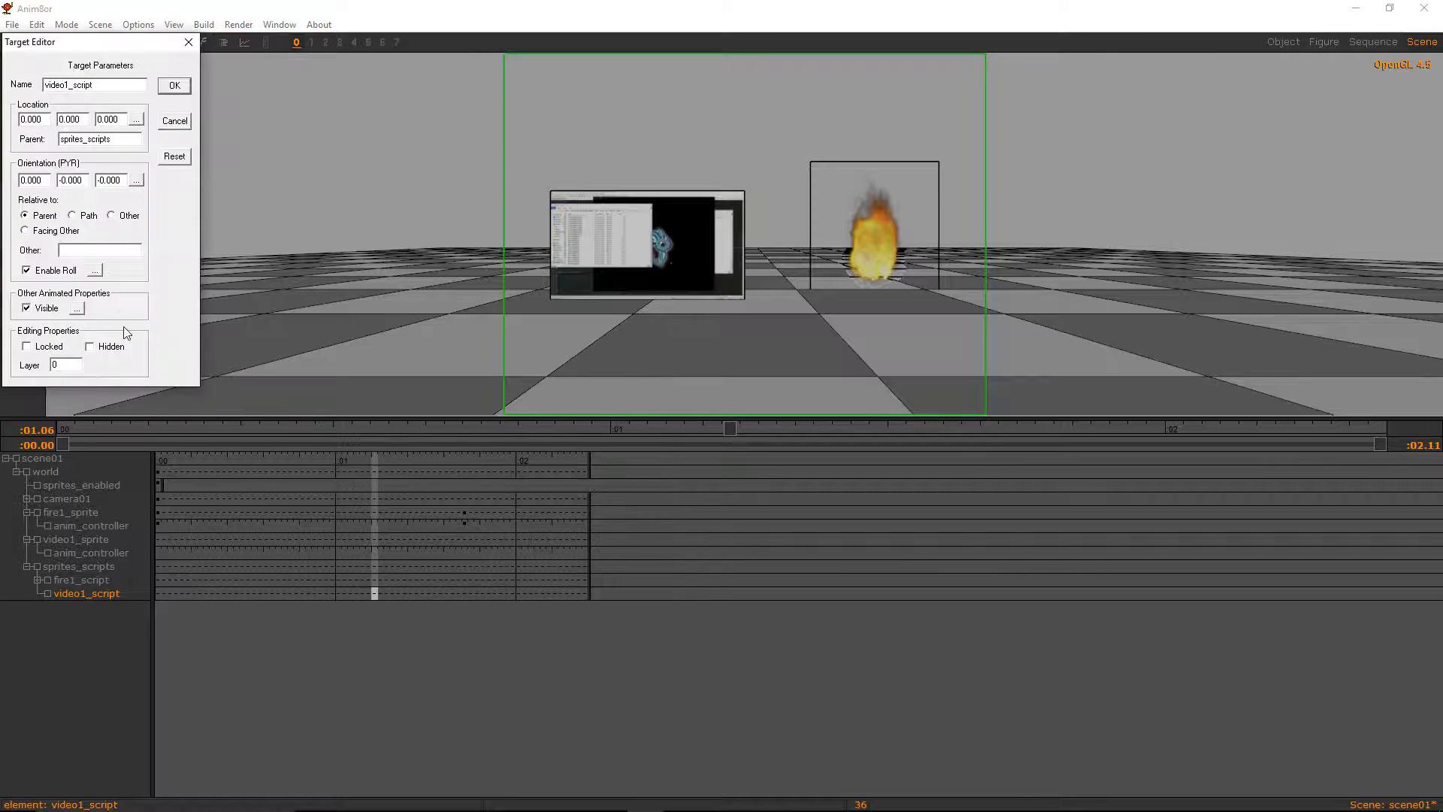
click(136, 120)
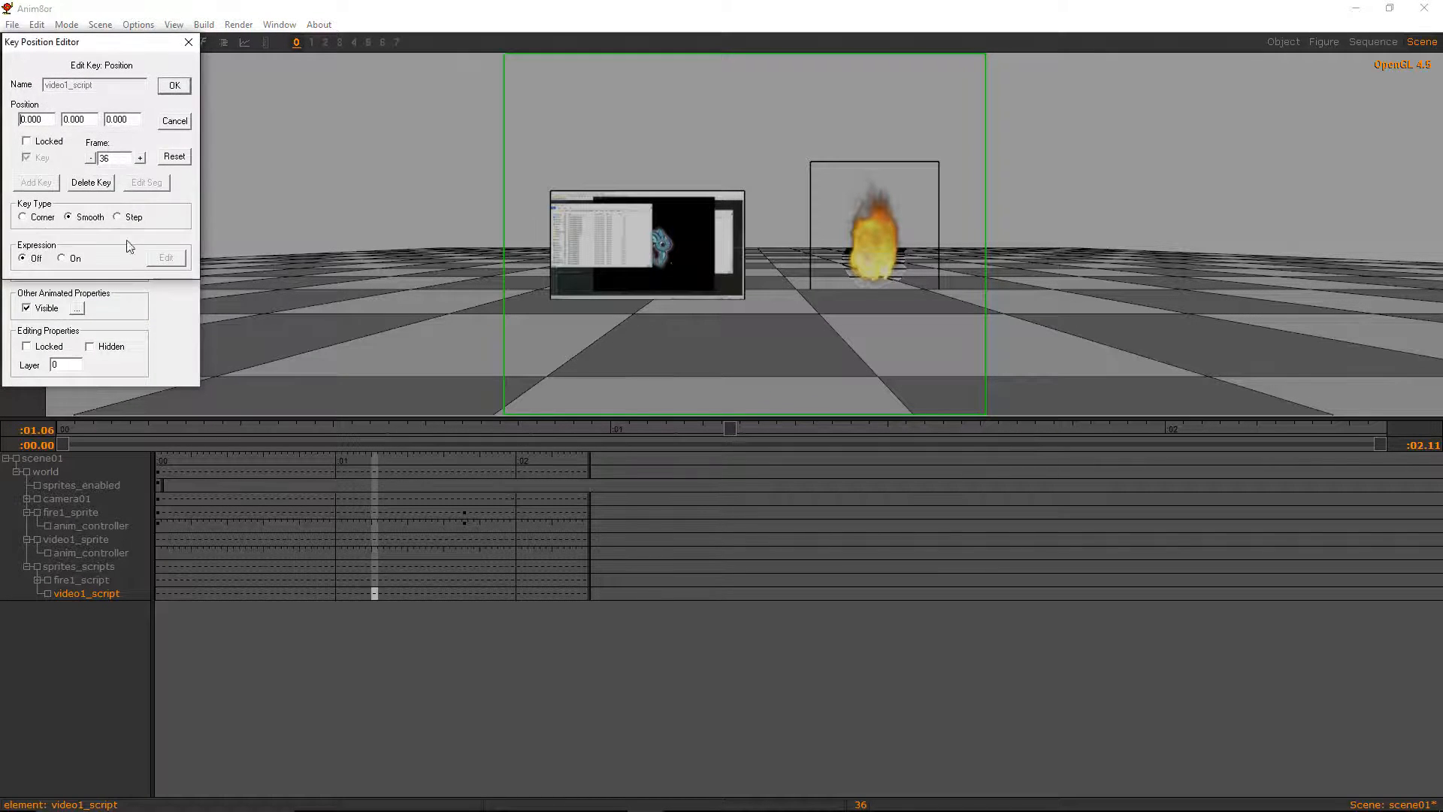
Switch to Notepad++ and copy the entire sprite_controller.a8s script into a new document
click(497, 802)
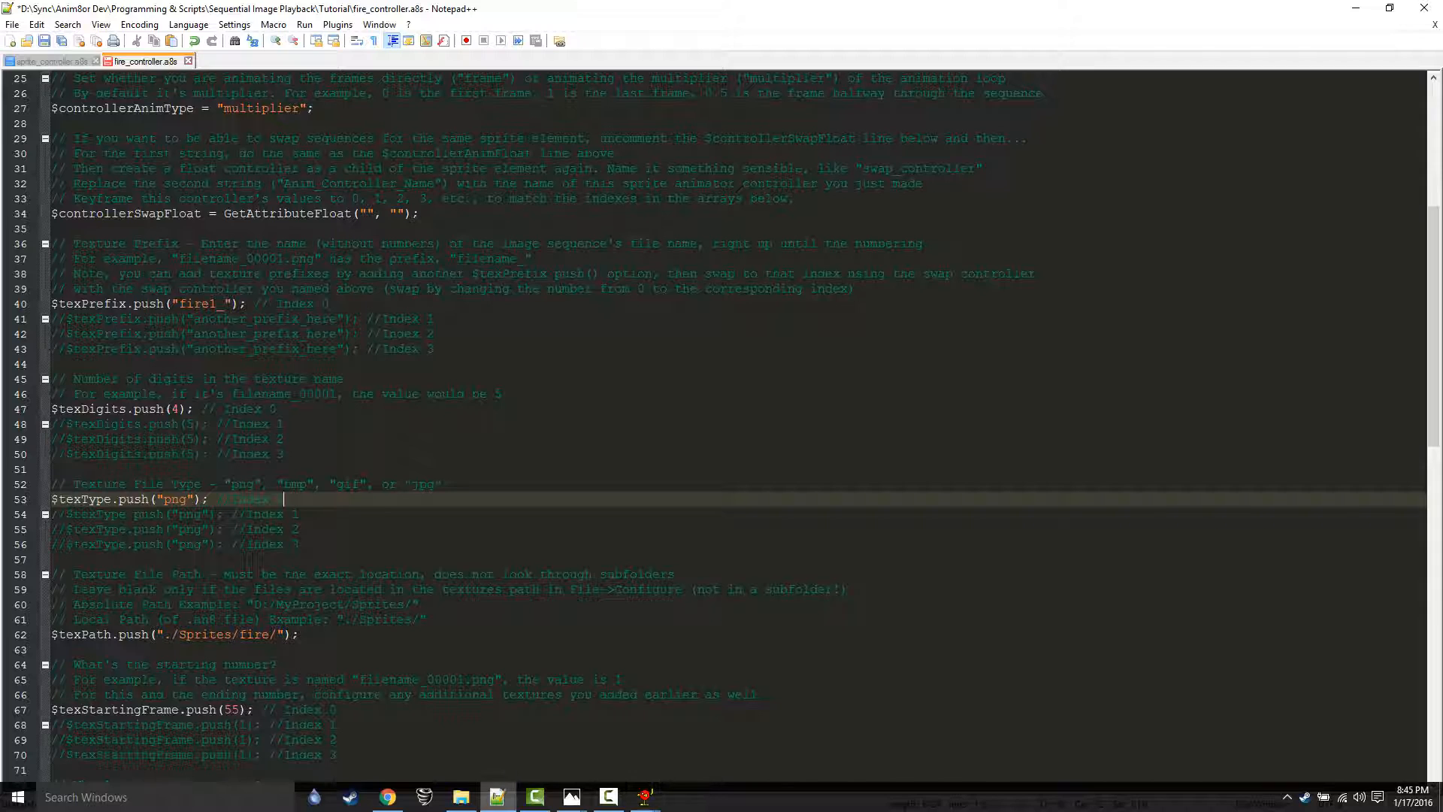
click(50, 61)
key(ctrl+a)
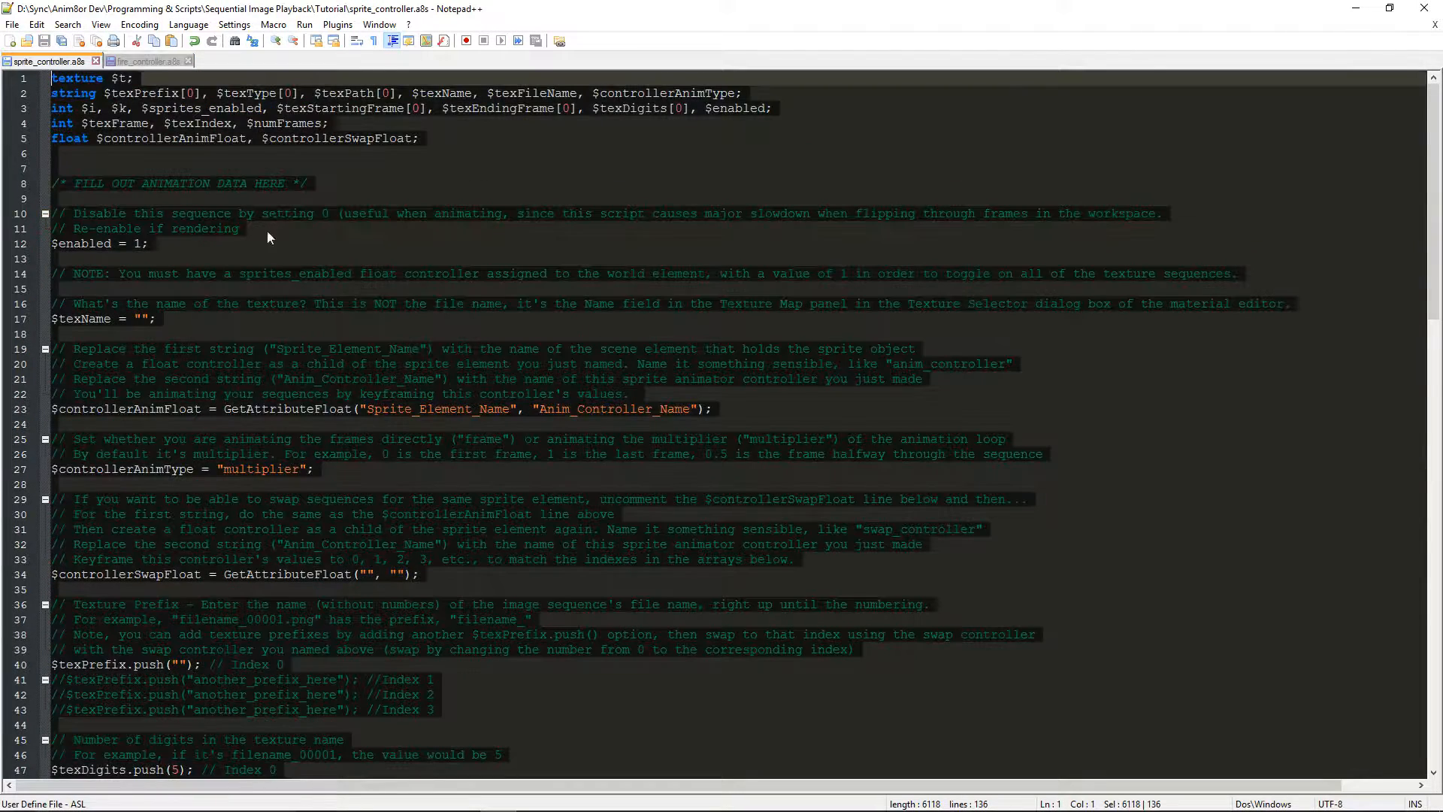
click(10, 40)
key(ctrl+v)
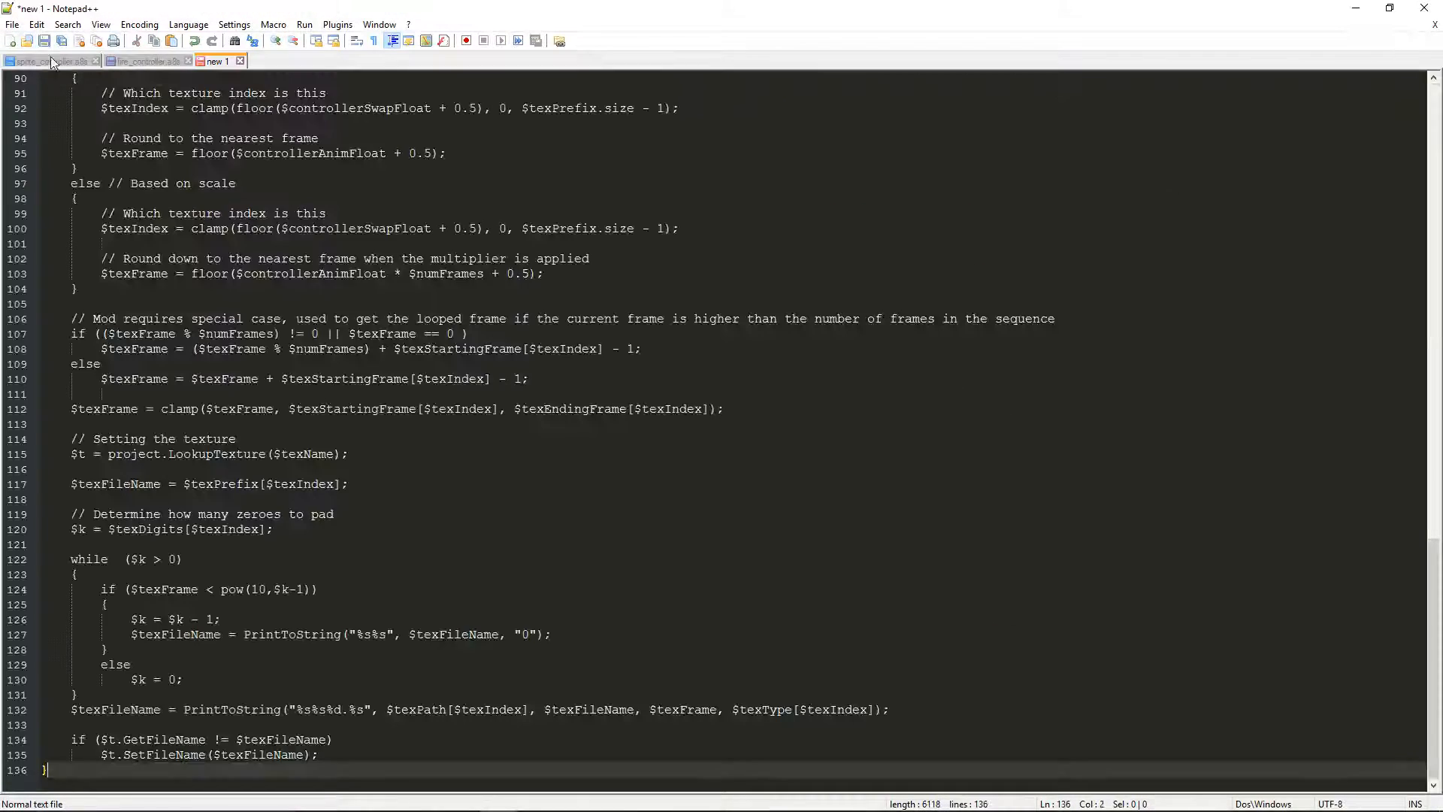
Save the new script document as a text file named video_controller in the Tutorial folder
click(12, 24)
click(110, 125)
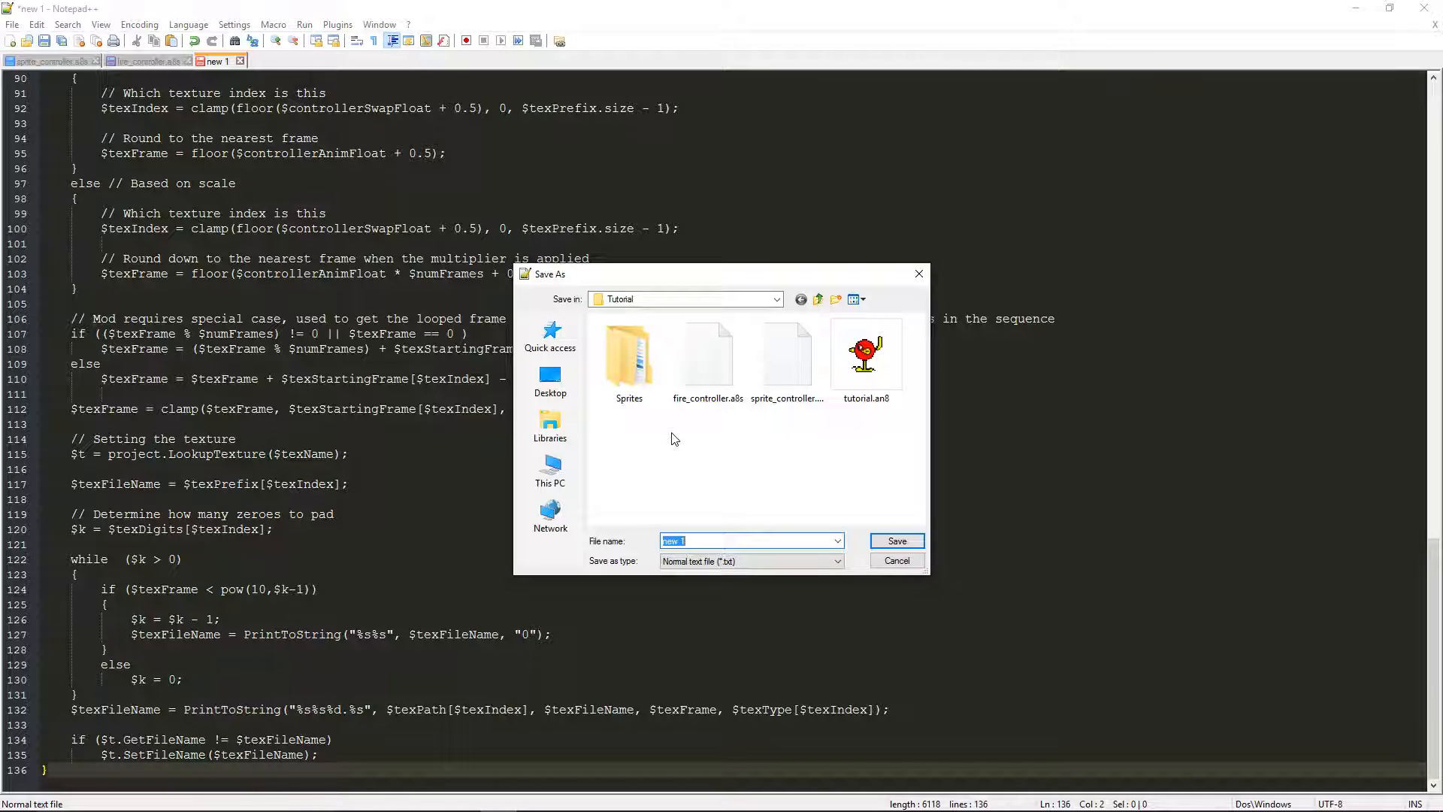
text(video_controller)
click(897, 541)
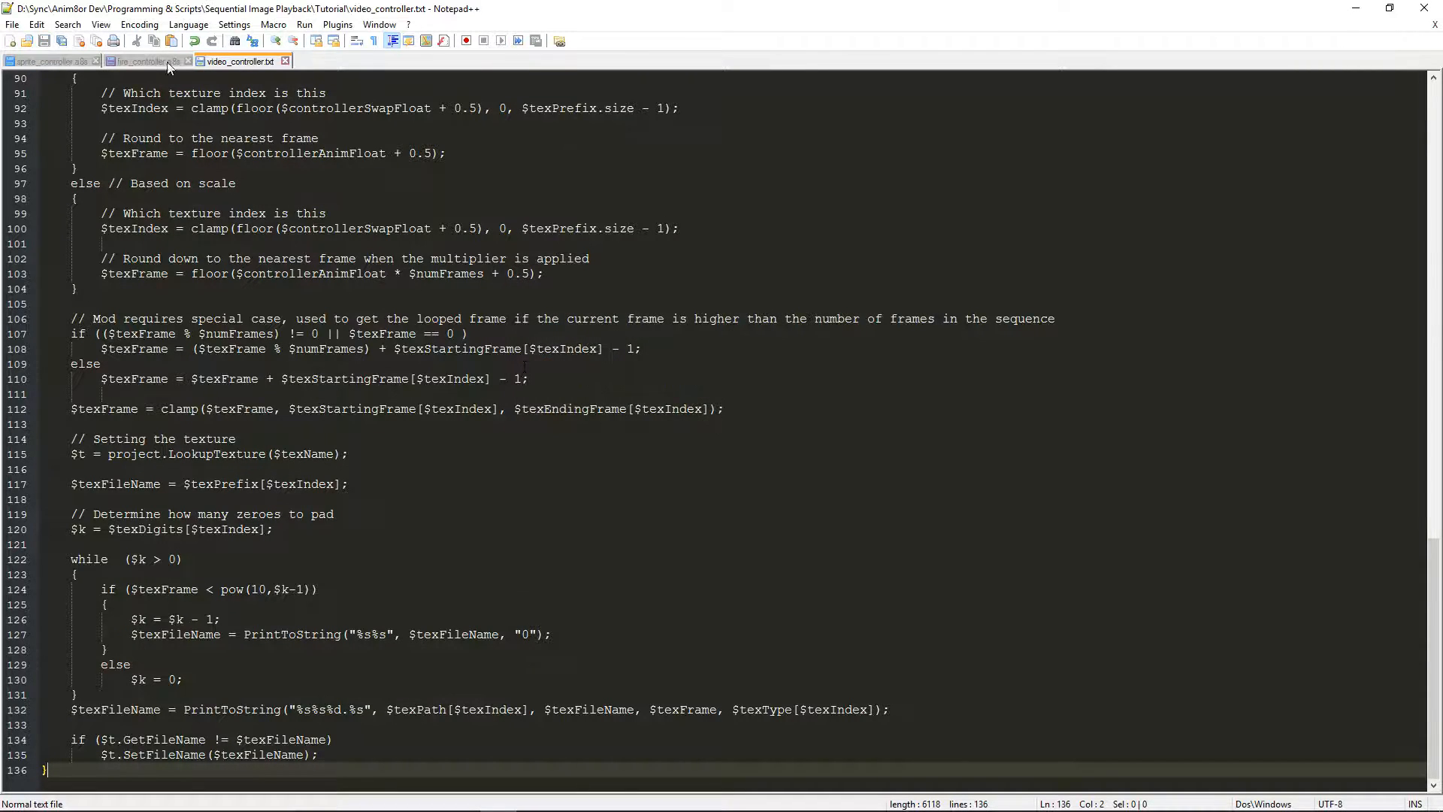
Save the document again in the Tutorial folder as video_controller.a8s
click(12, 24)
click(45, 122)
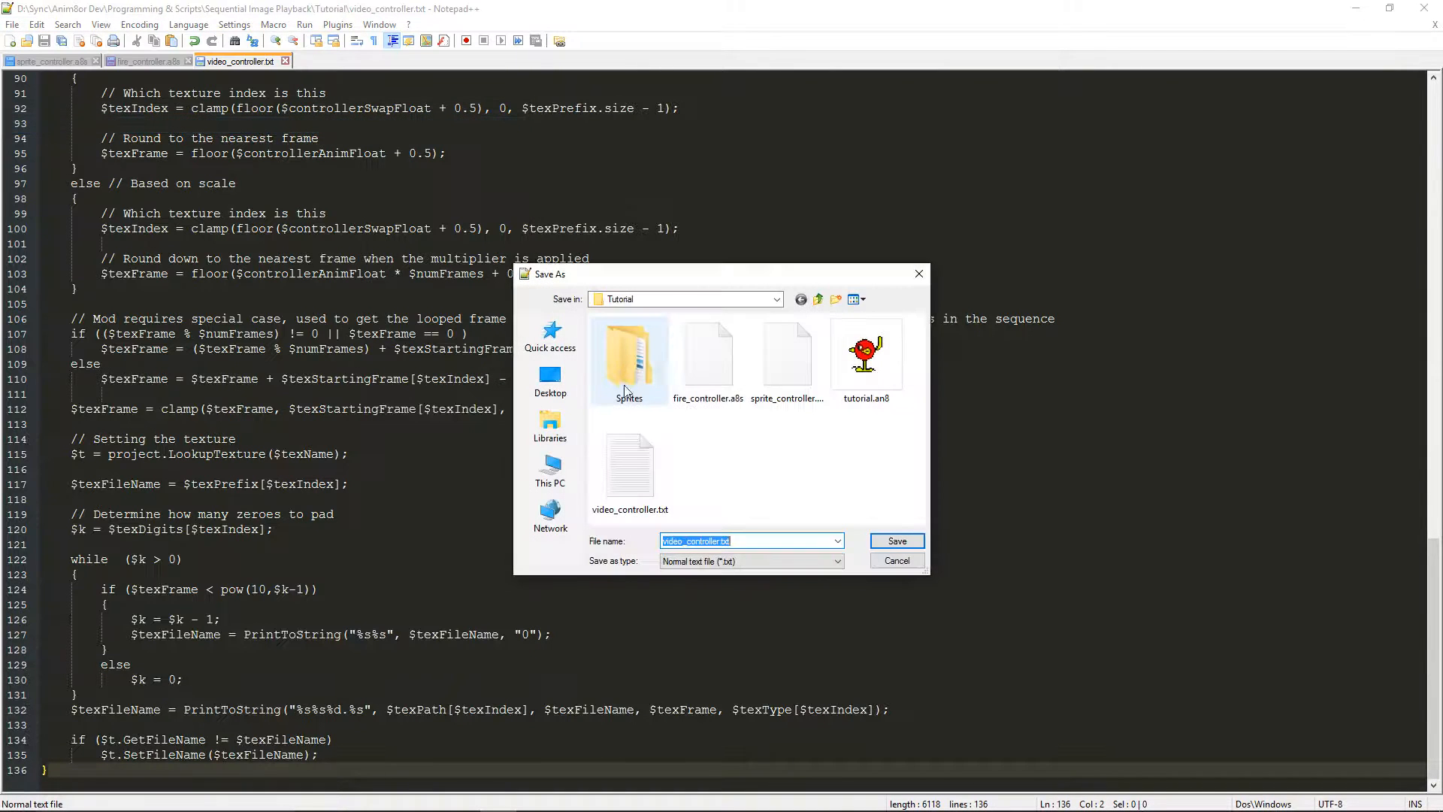
click(726, 542)
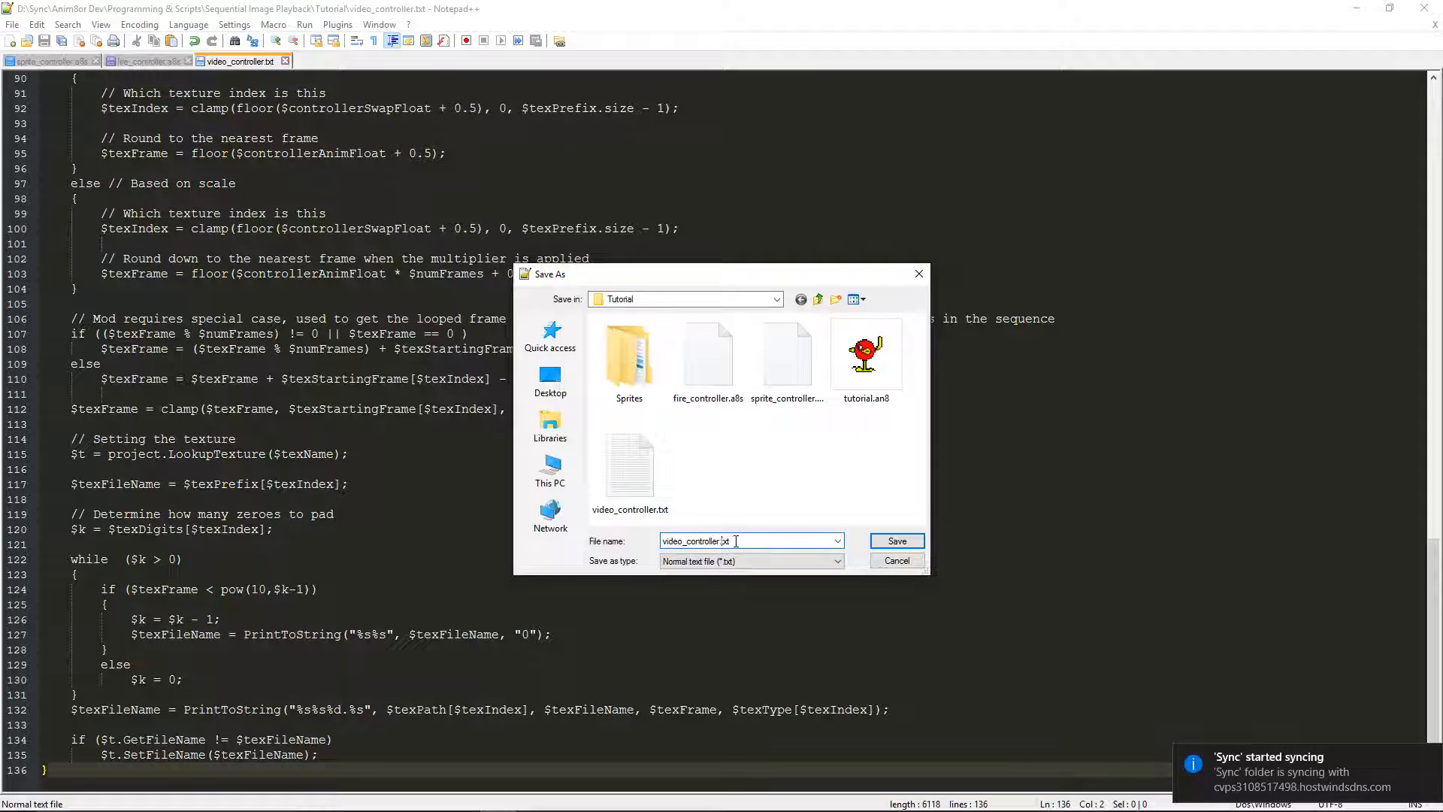
key(Delete)
key(Delete)
key(Delete)
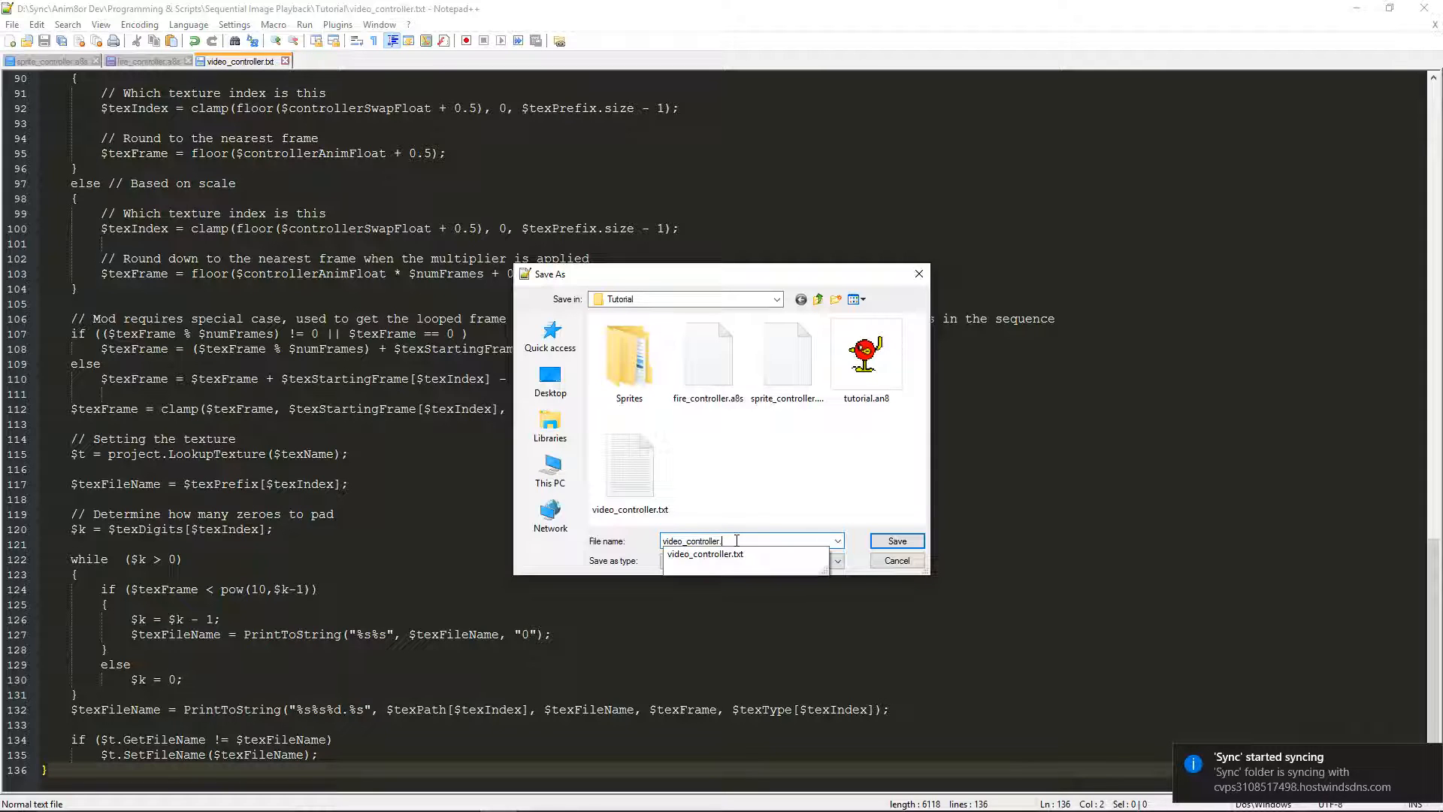
text(a8s)
key(Return)
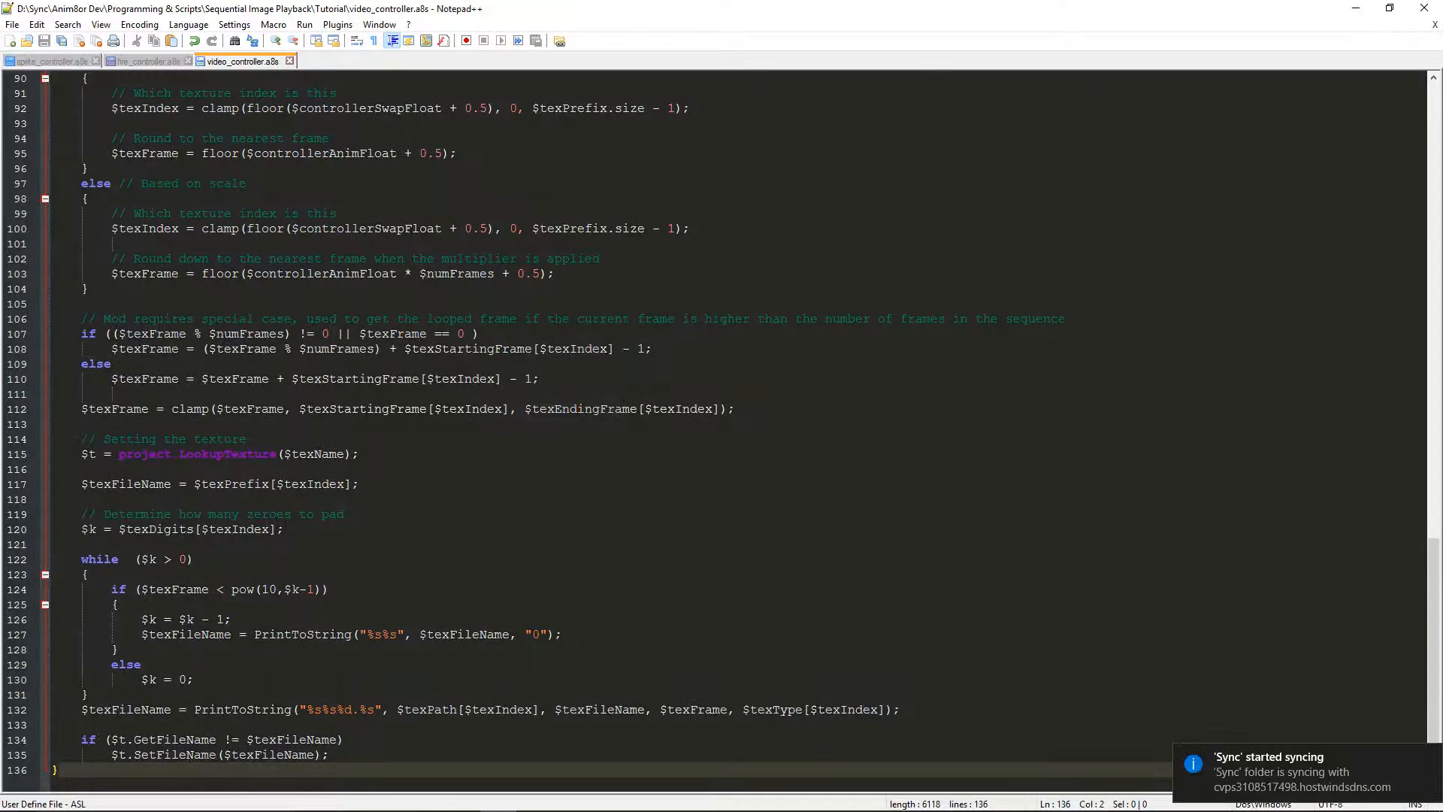
Set the $texName string in video_controller.a8s to "video1"
scroll(516, 403, up, 20)
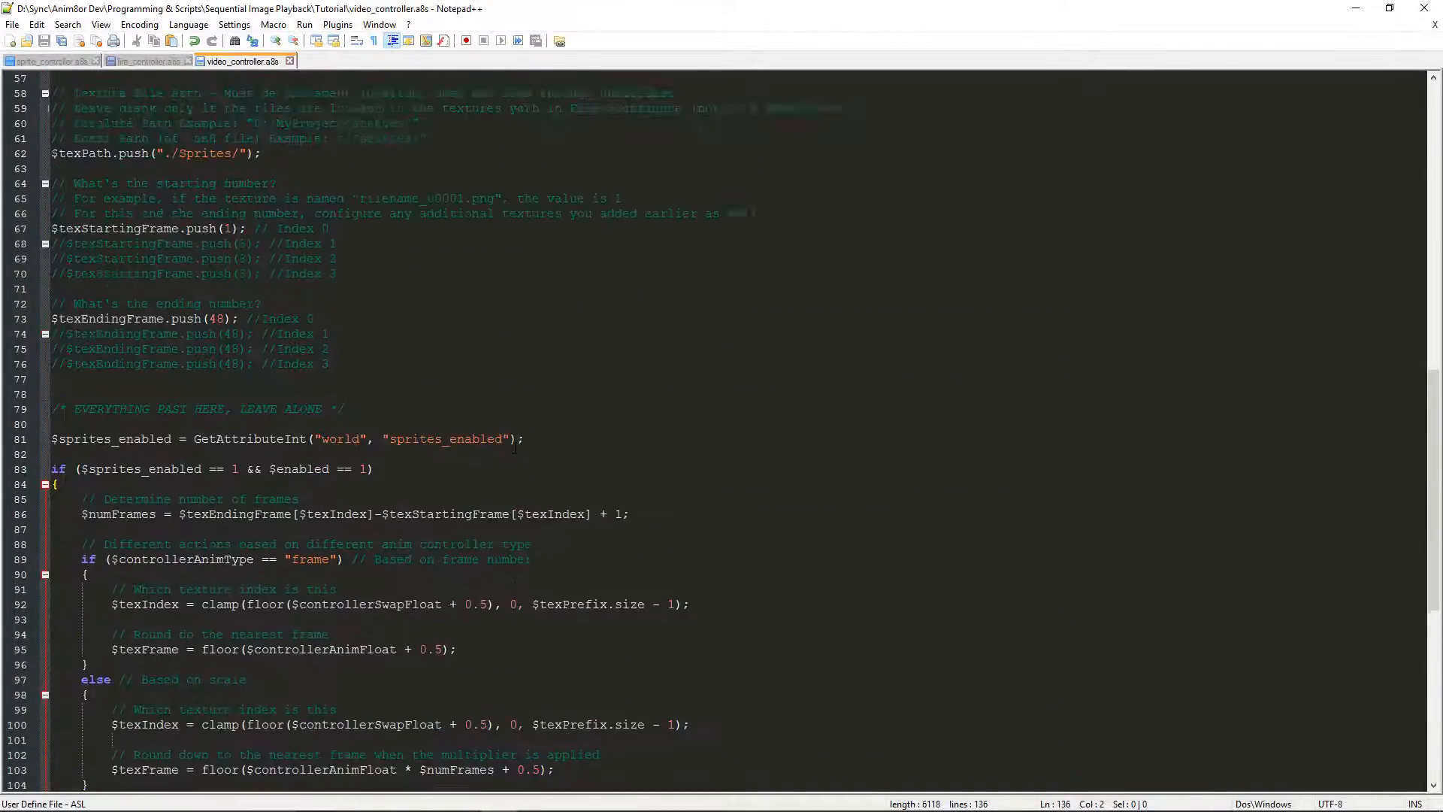
scroll(515, 537, up, 3)
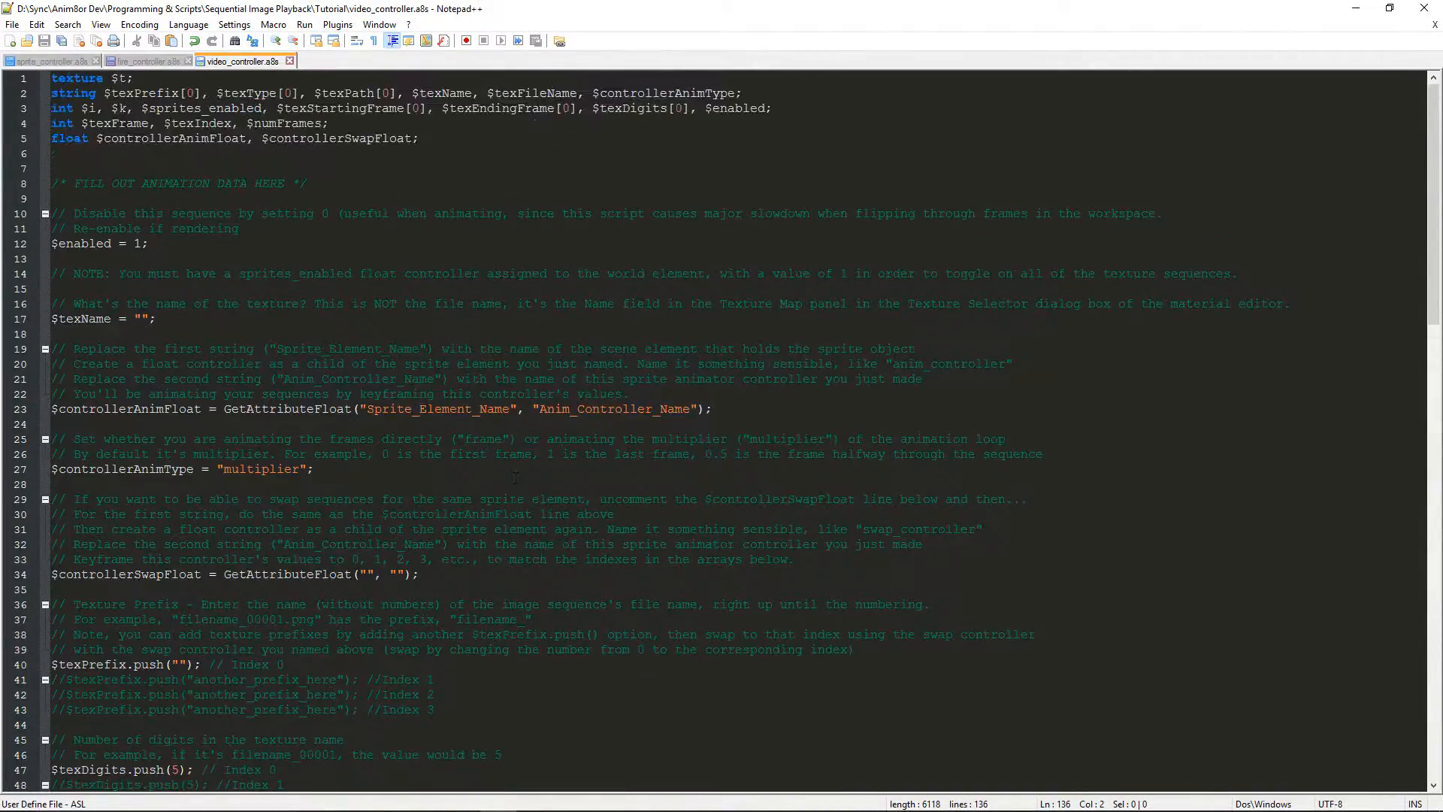
click(140, 319)
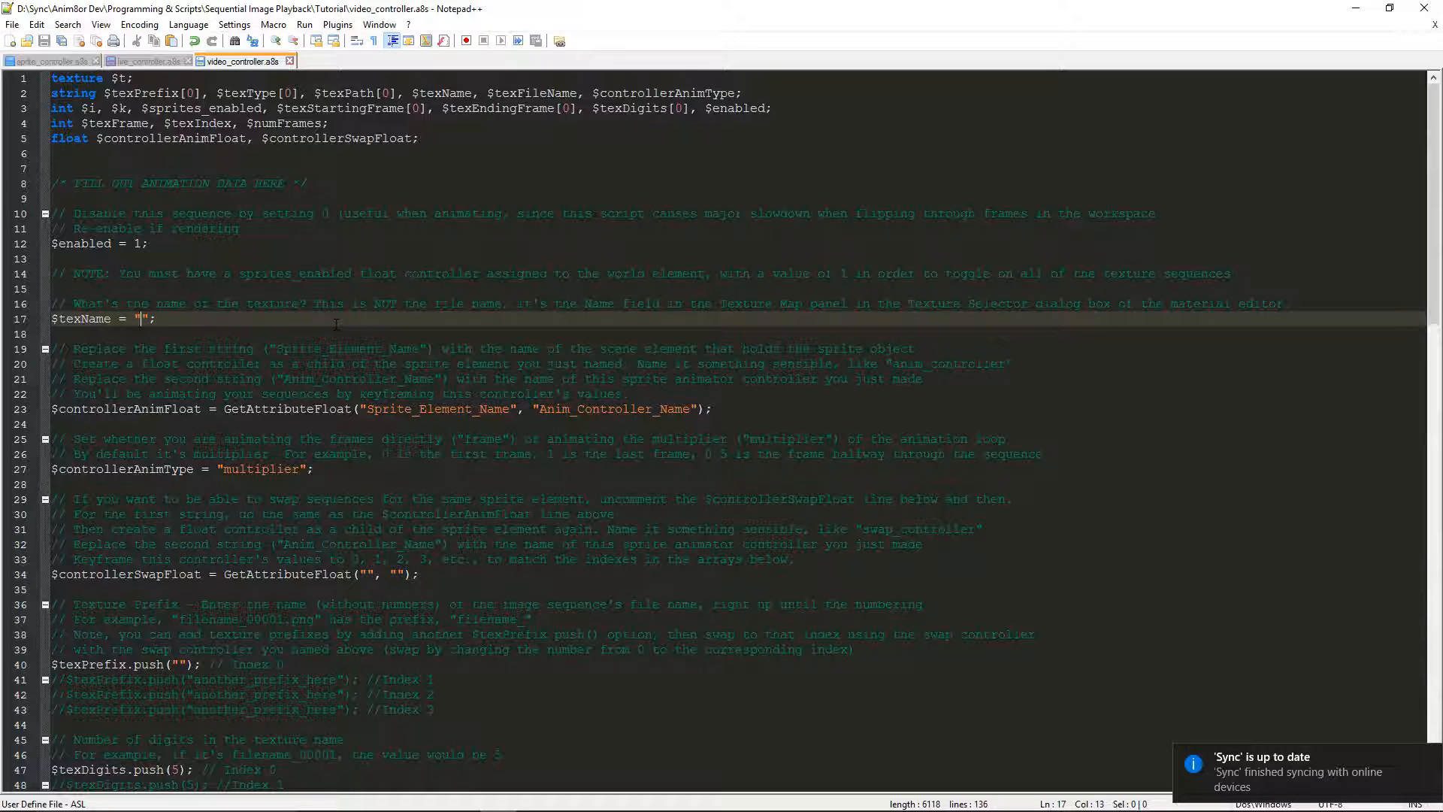
text(video1)
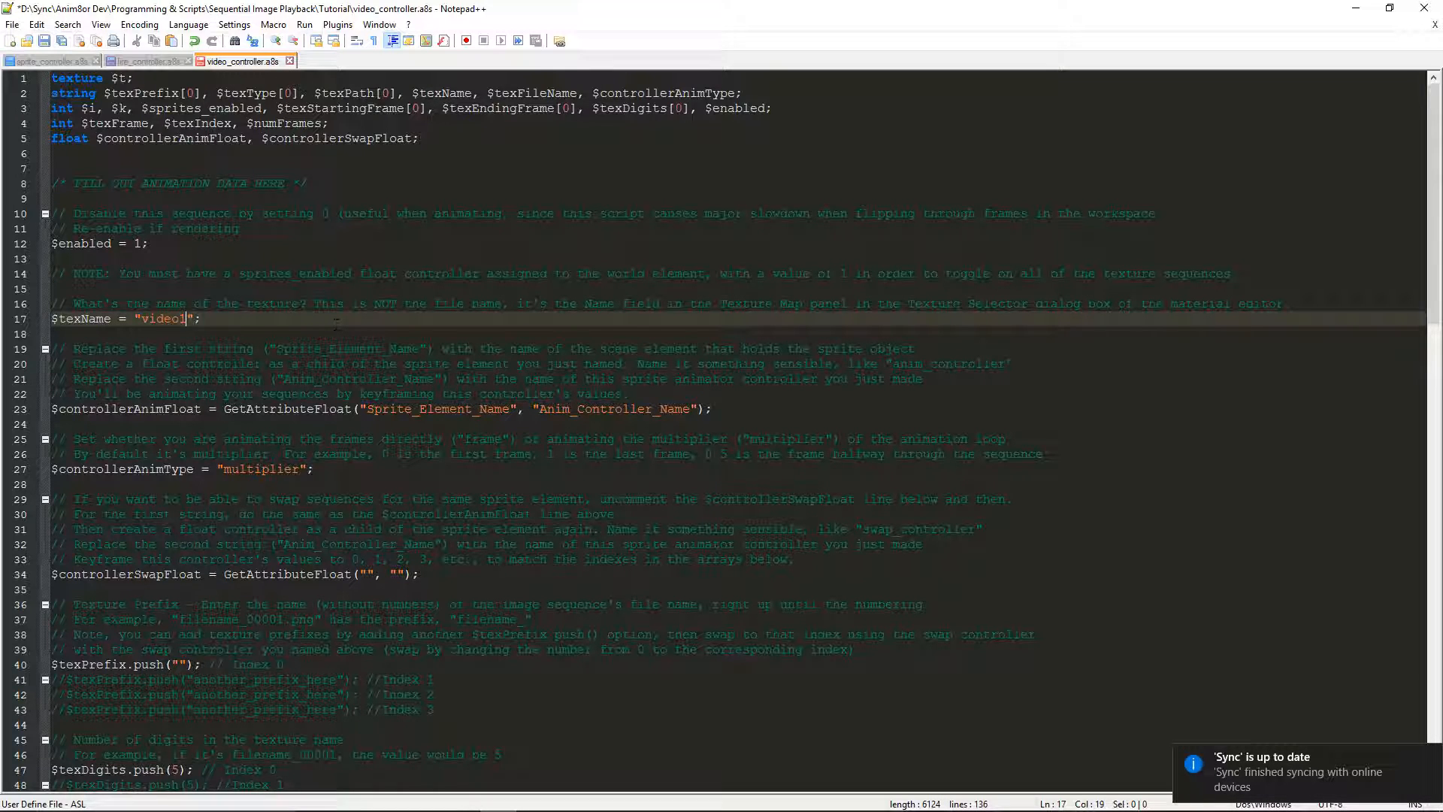
Fill in the $controllerAnimFloat line with the element name "video1_sprite" and the controller name "anim_controller"
double_click(485, 409)
text(video)
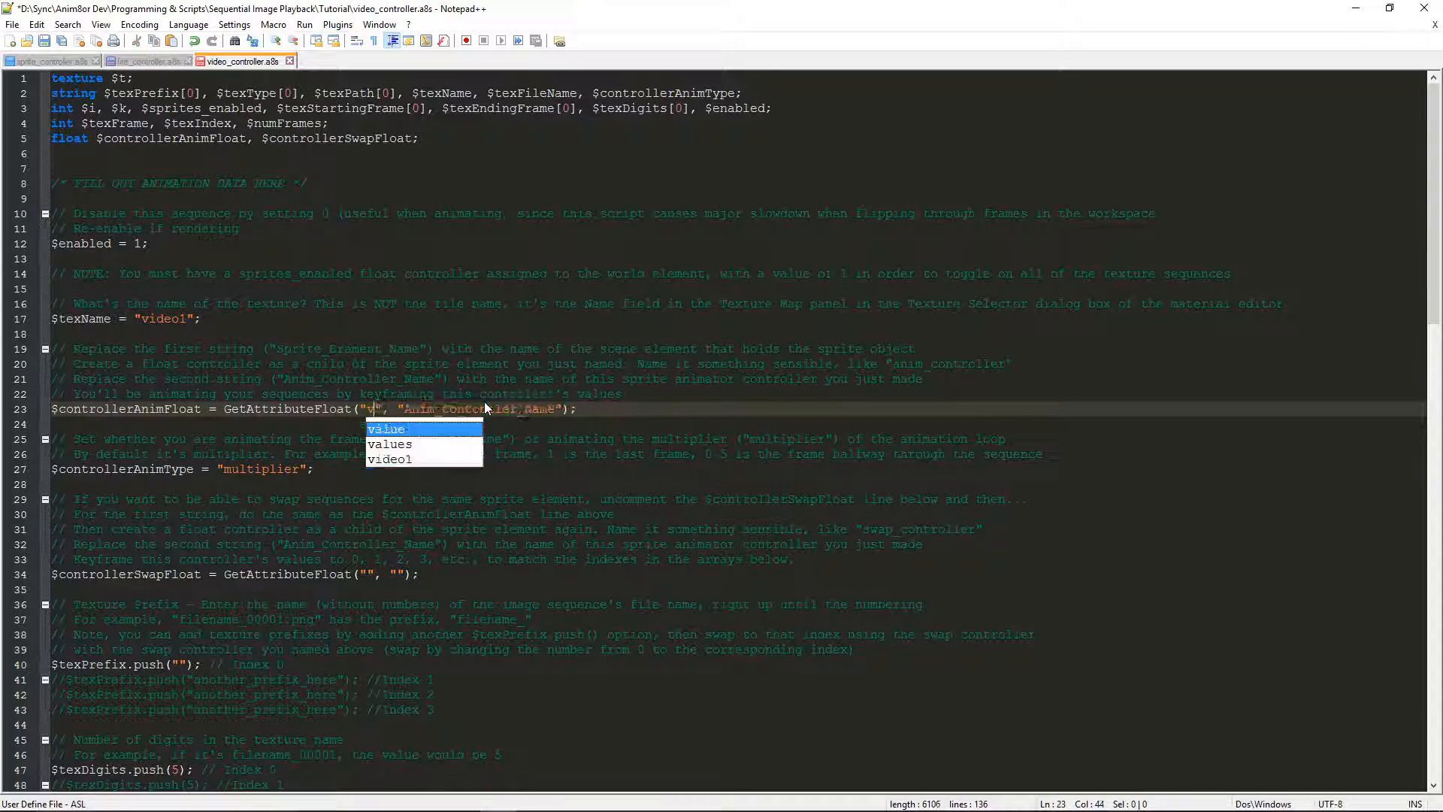
text(1_sprite)
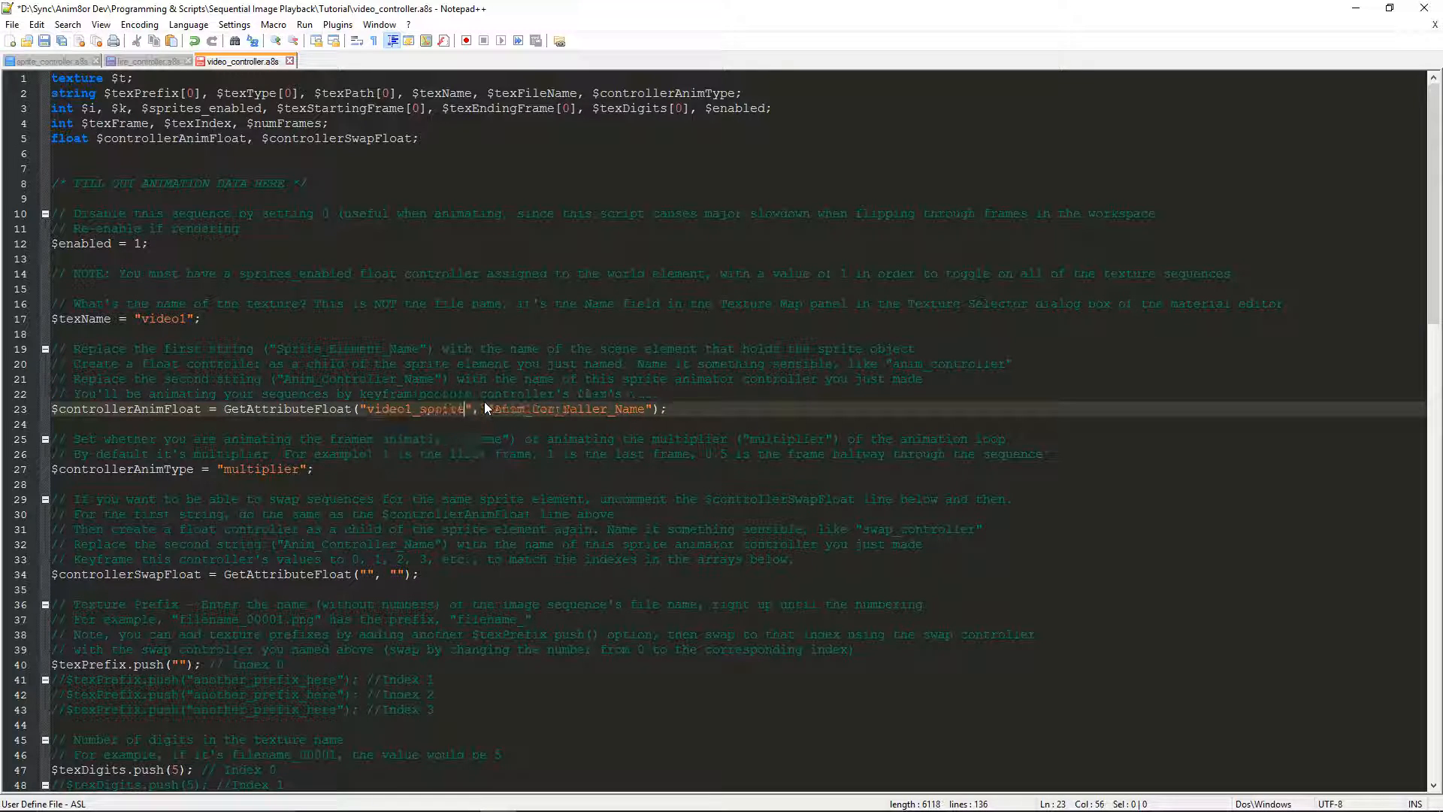
double_click(505, 409)
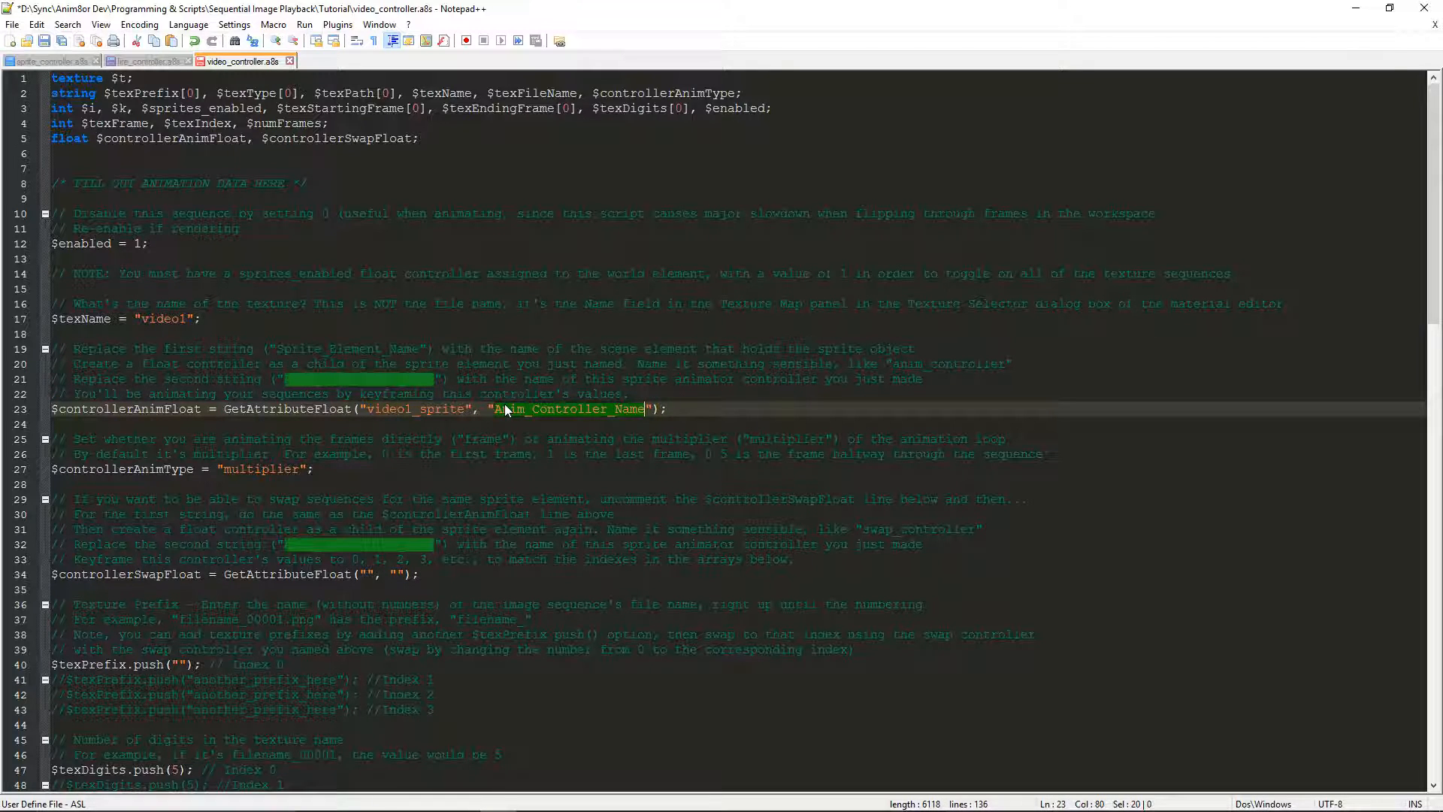
text(anim_)
text(controller)
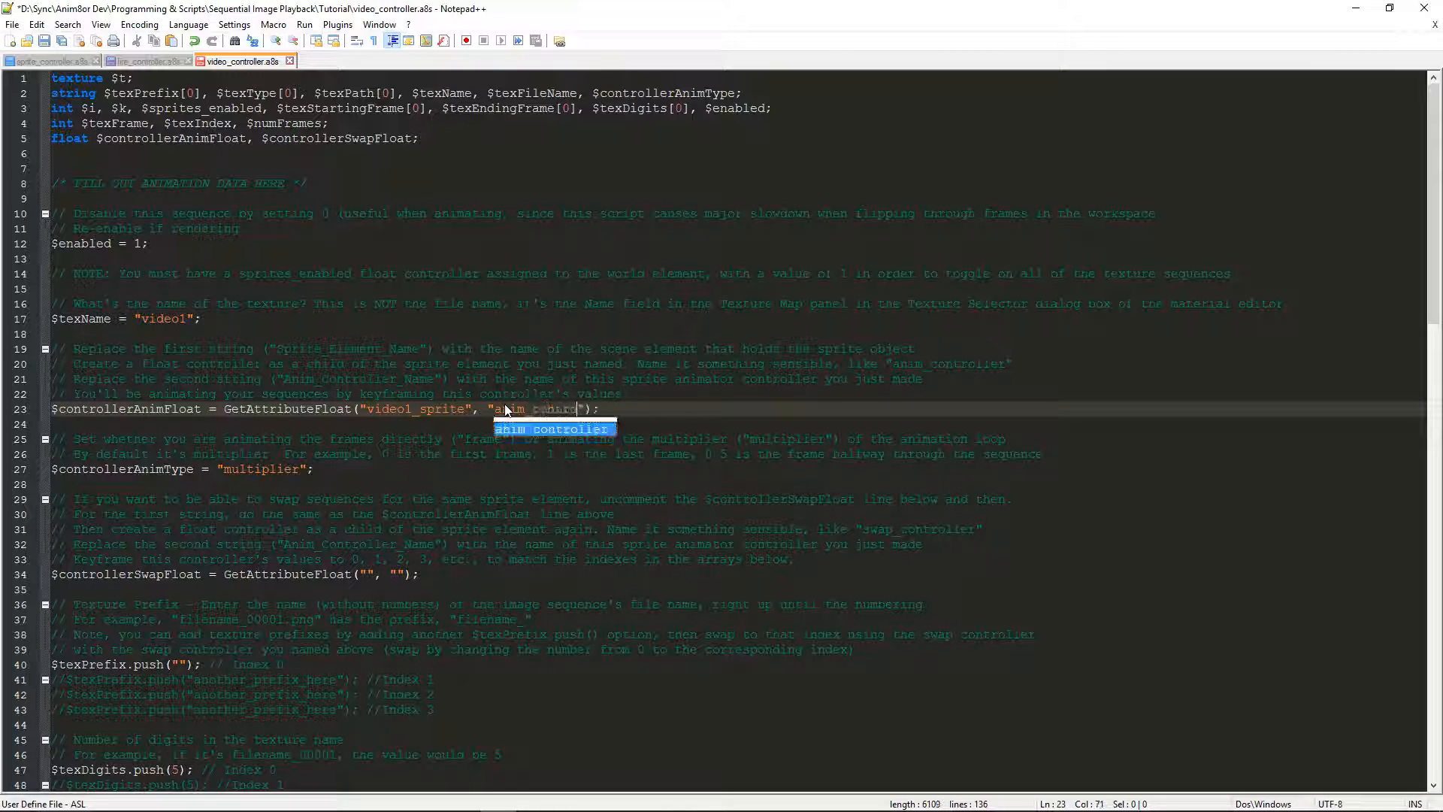
click(329, 454)
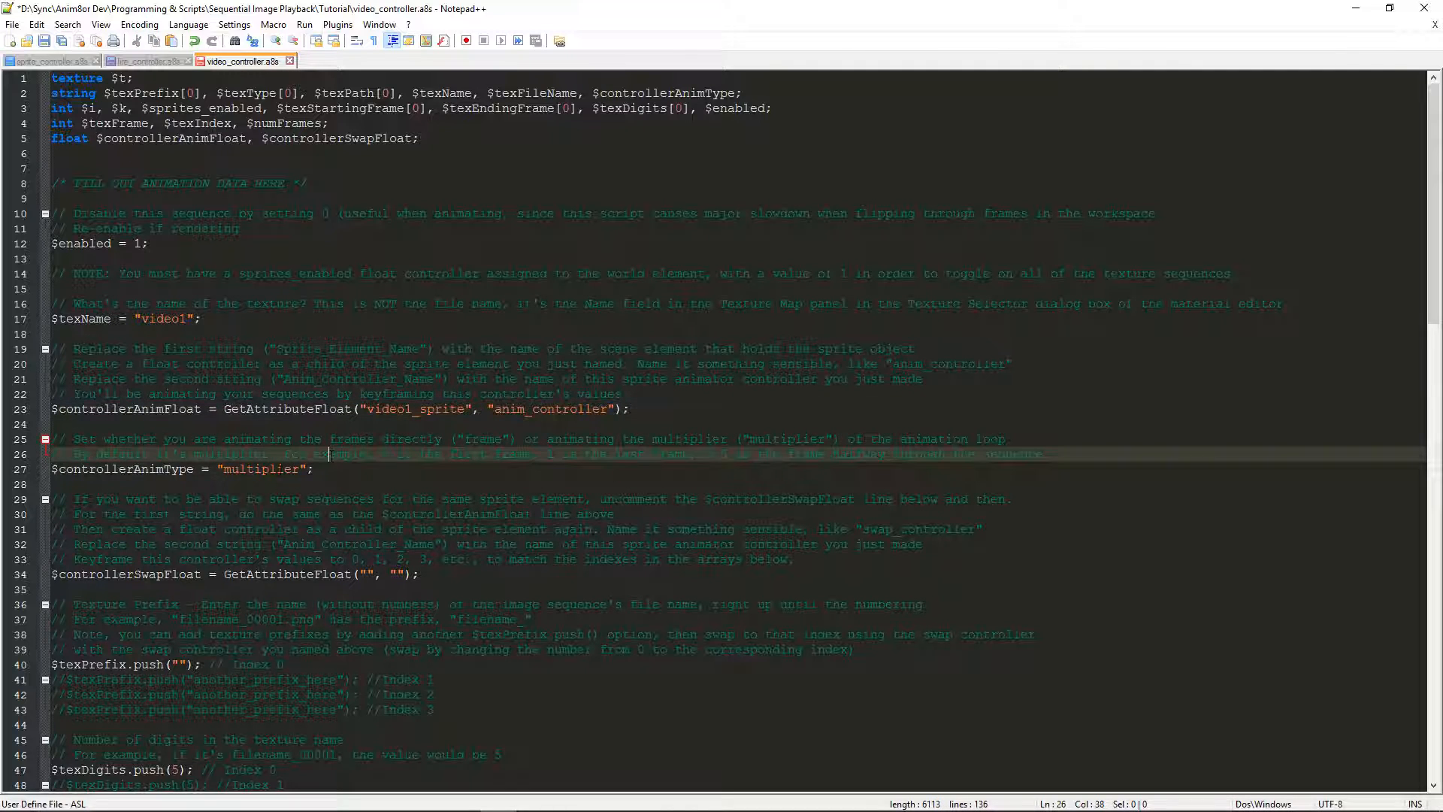
Set $controllerAnimType to "frame"
double_click(279, 469)
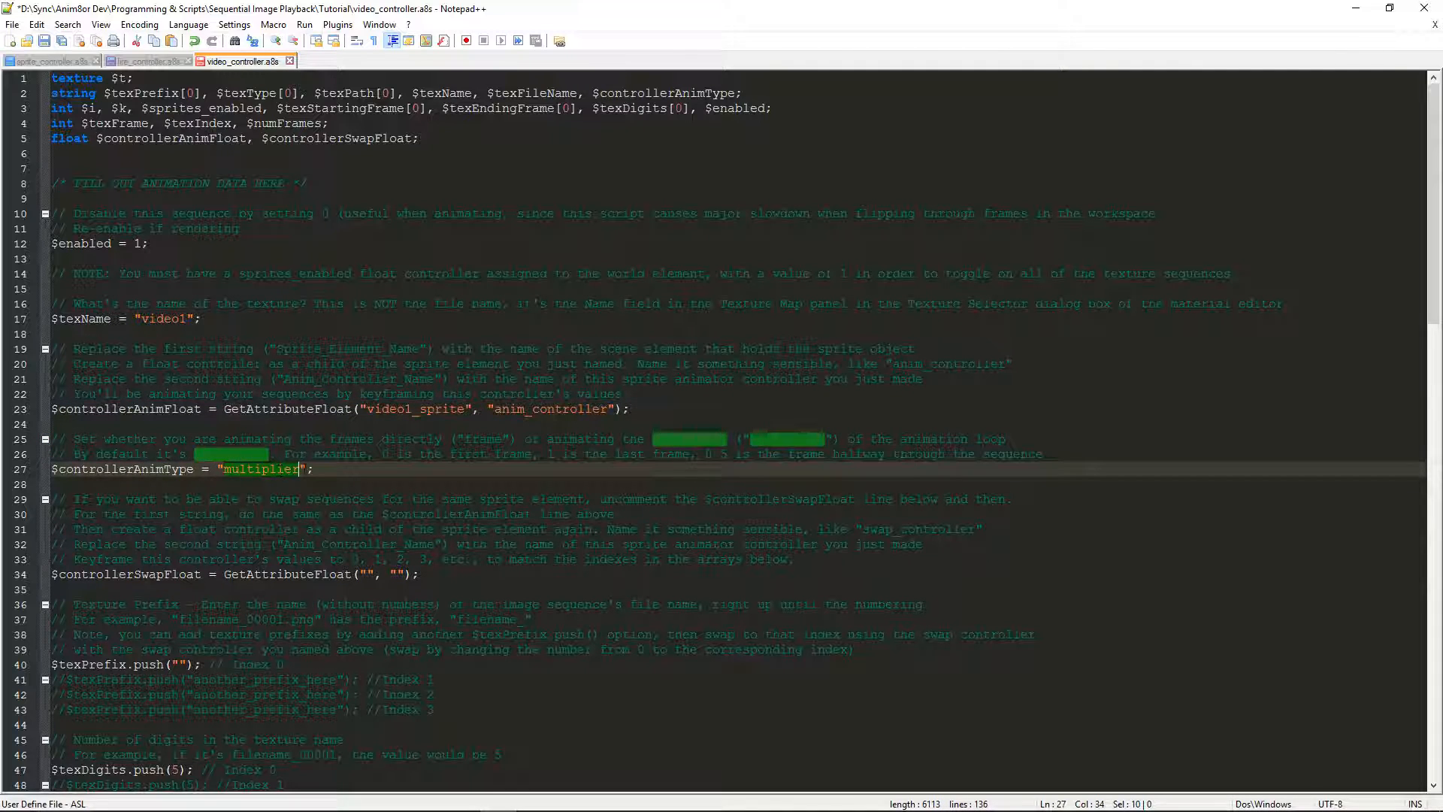
text(f)
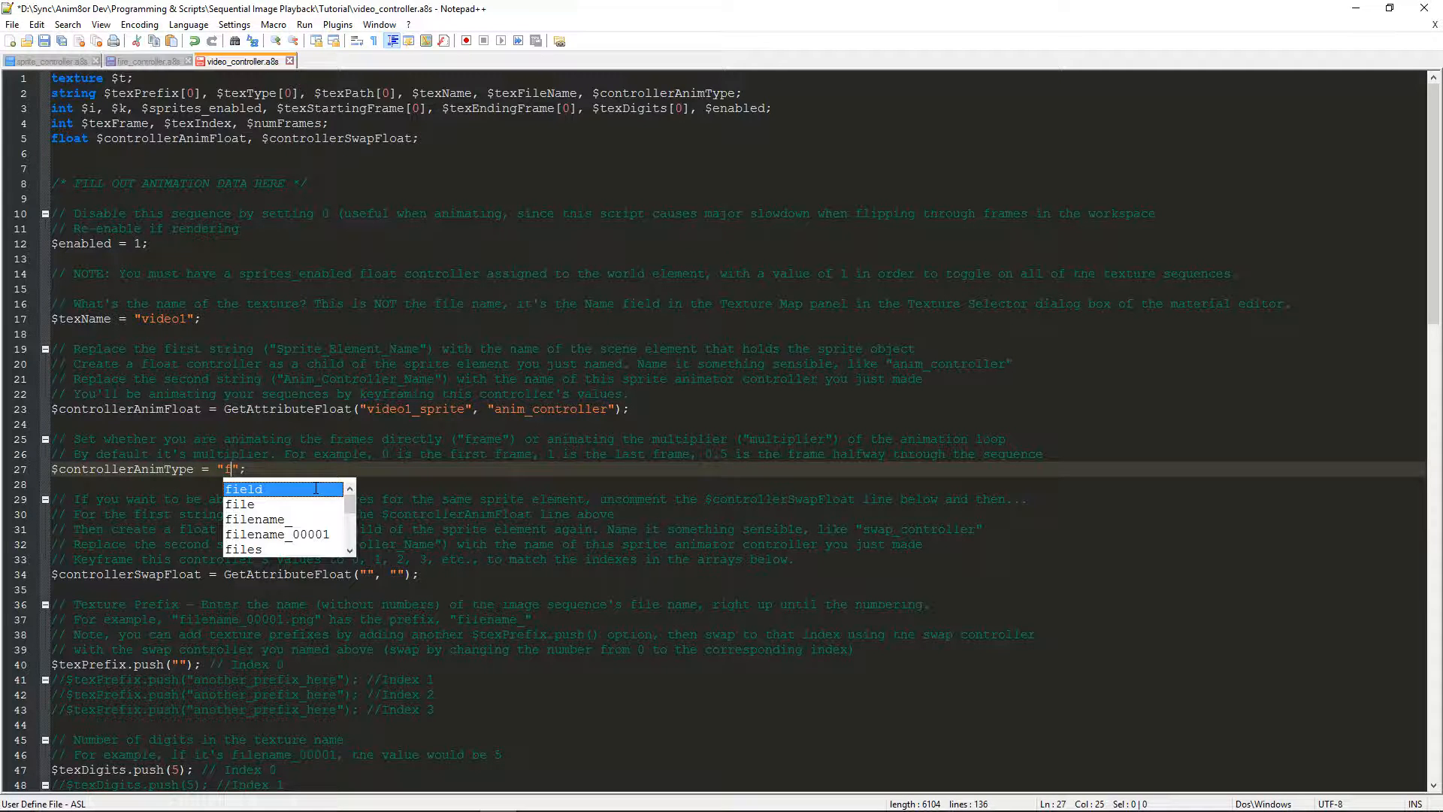
text(rame)
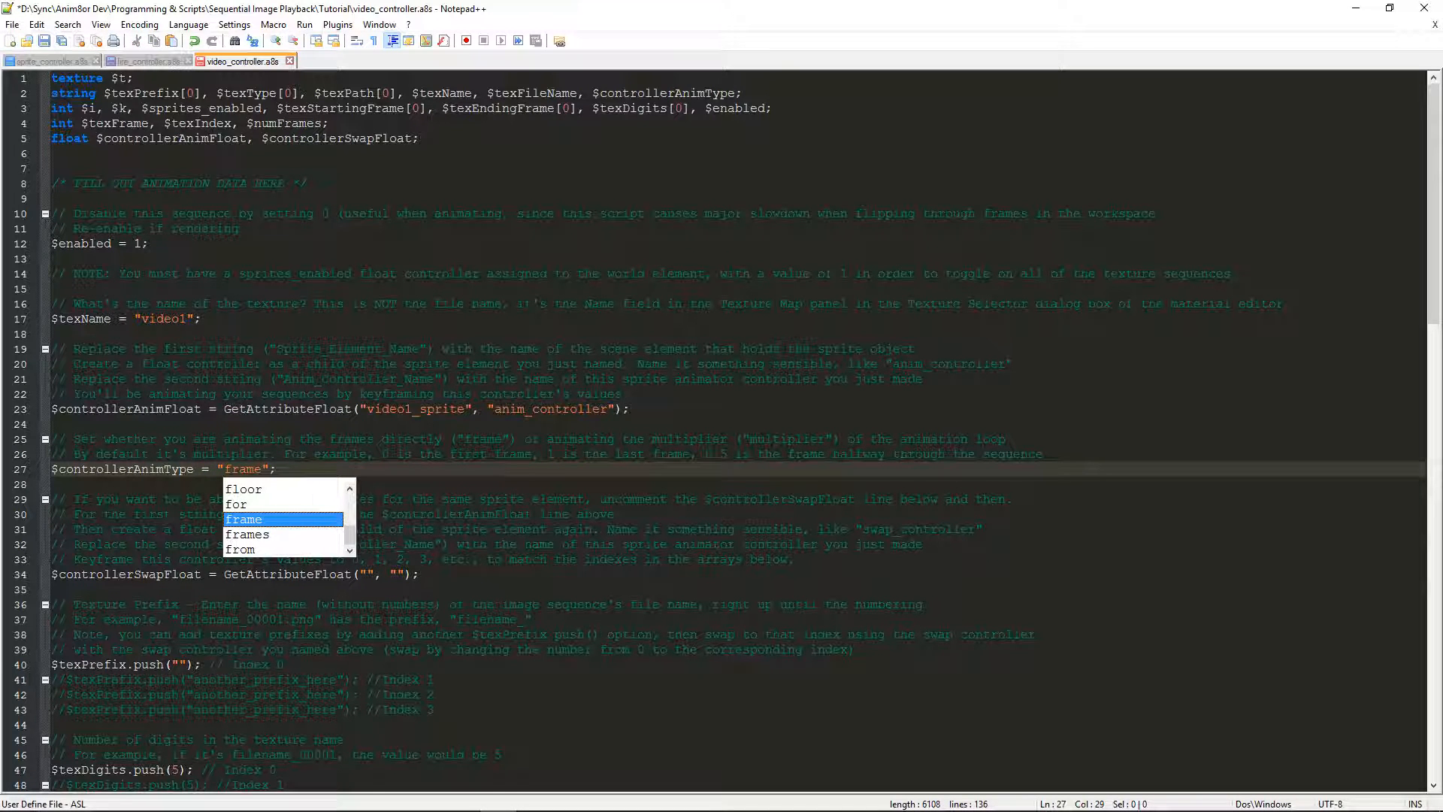
key(Escape)
click(487, 544)
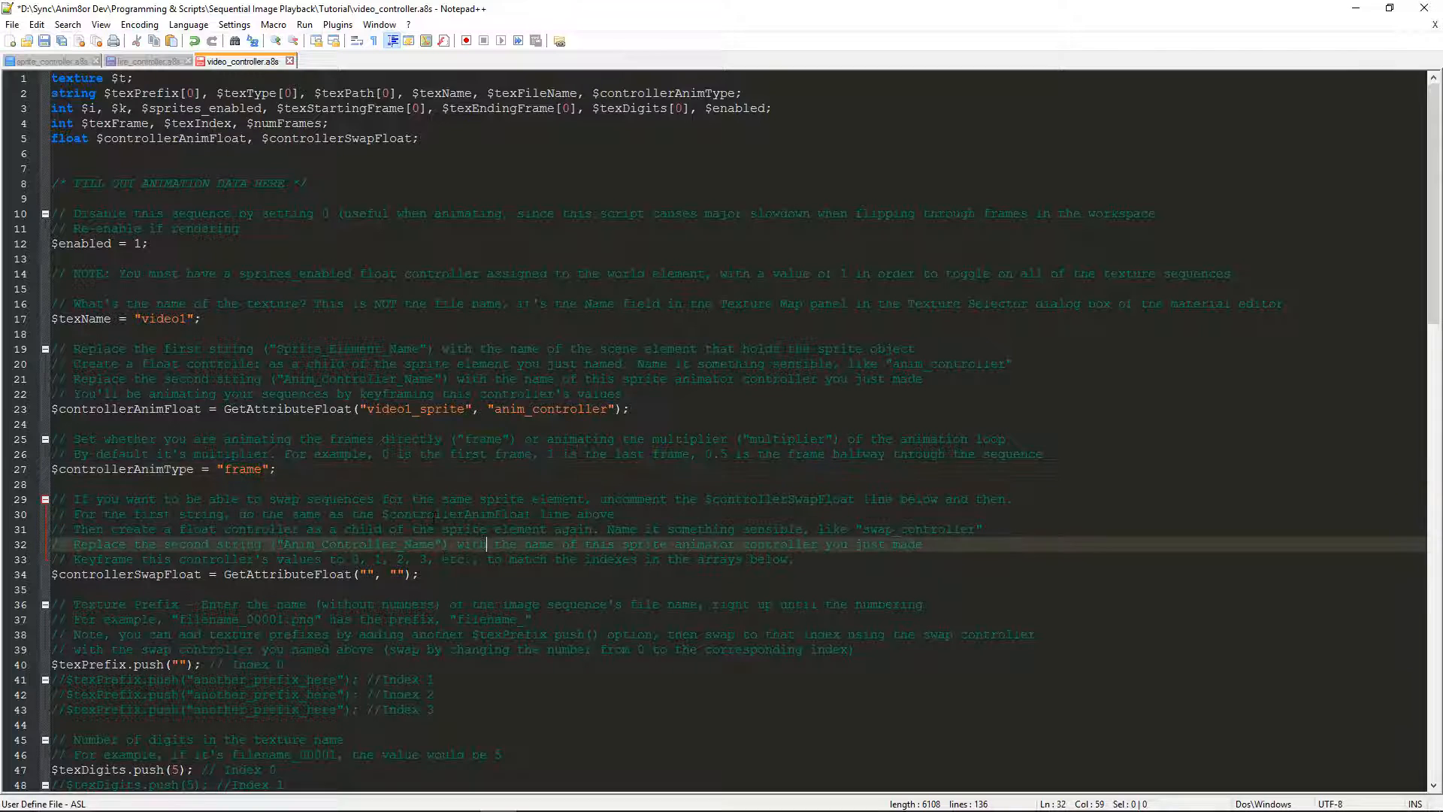
Set the texture prefix for index 0 to "scene"
scroll(436, 517, down, 7)
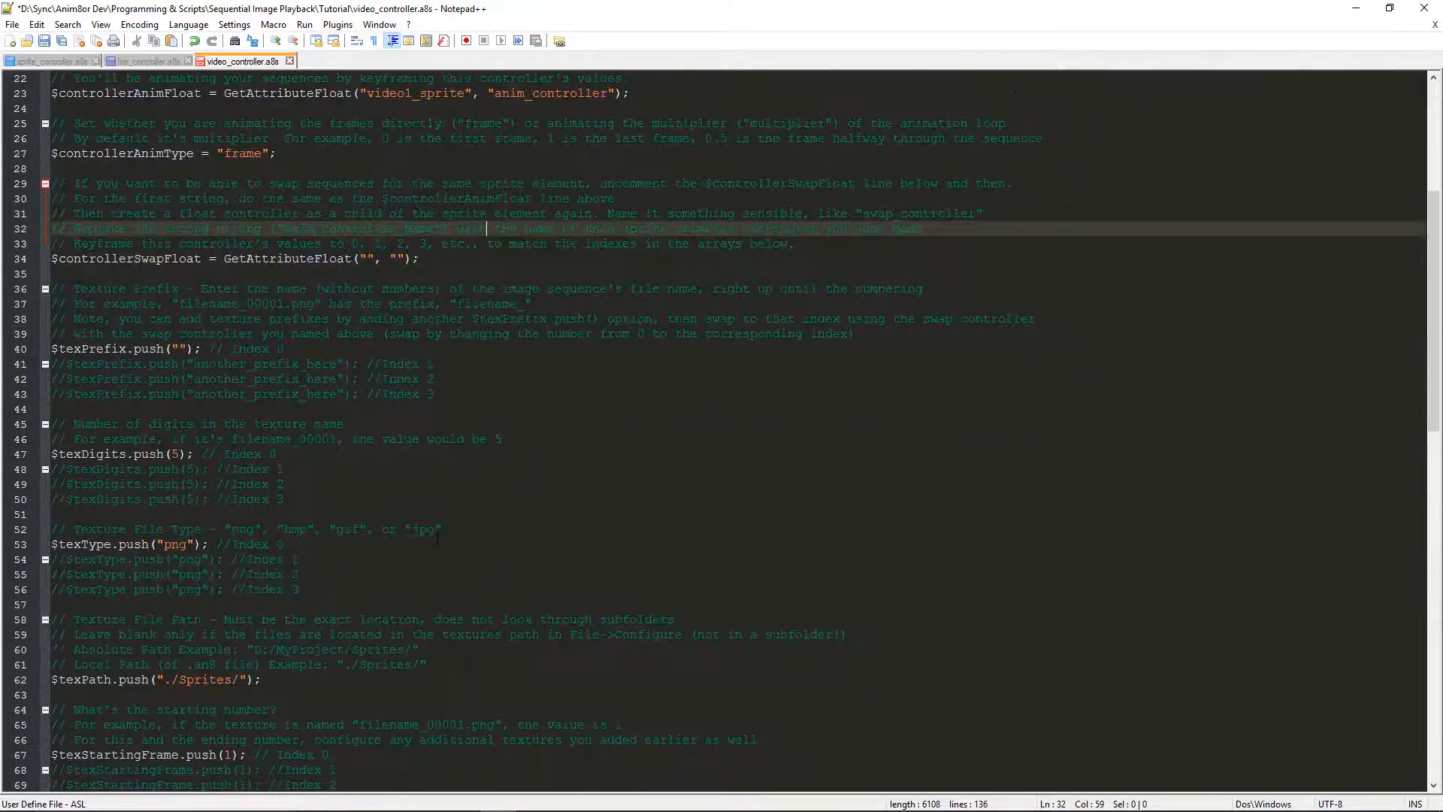
scroll(423, 509, up, 1)
click(96, 303)
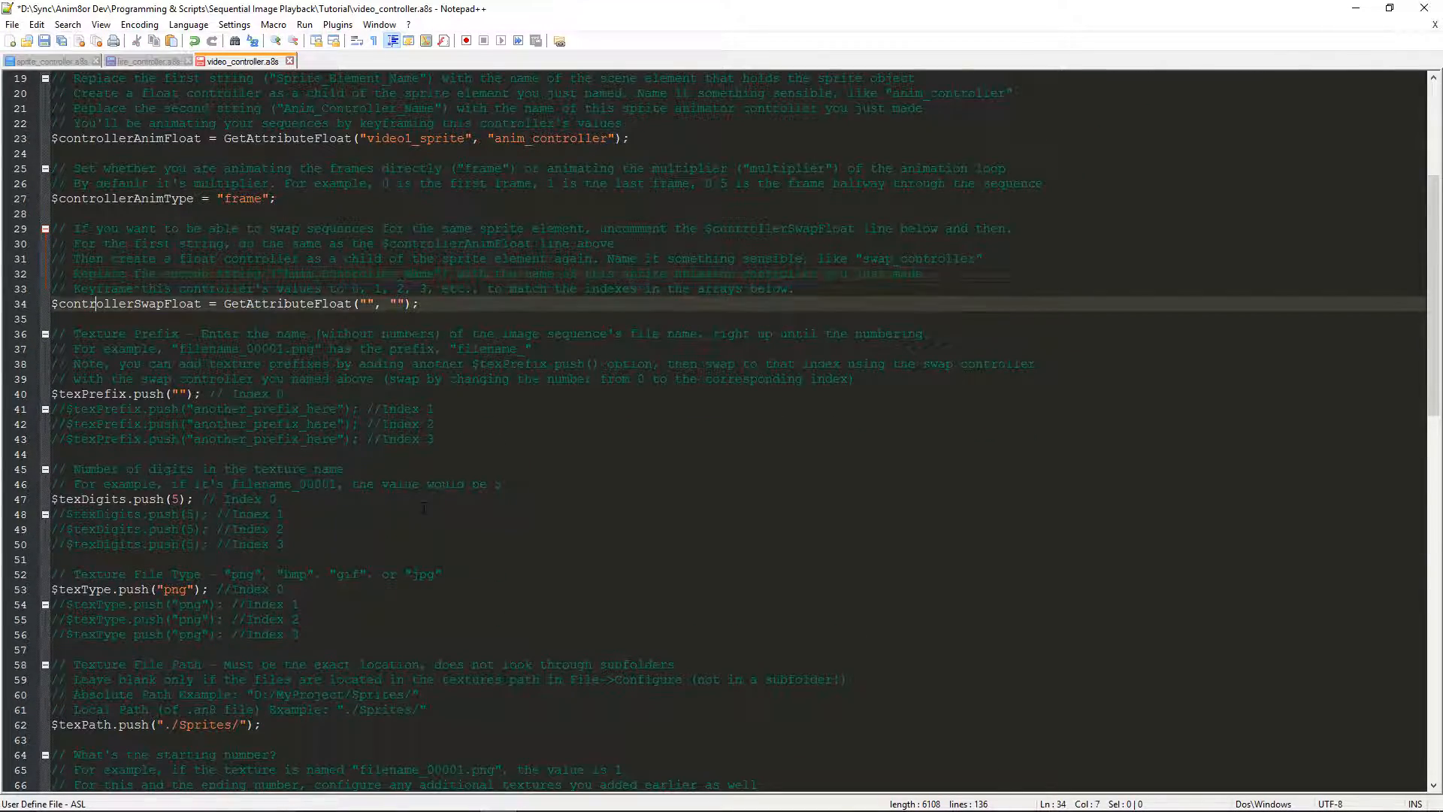
click(466, 316)
click(111, 304)
click(96, 394)
click(183, 394)
text(scene)
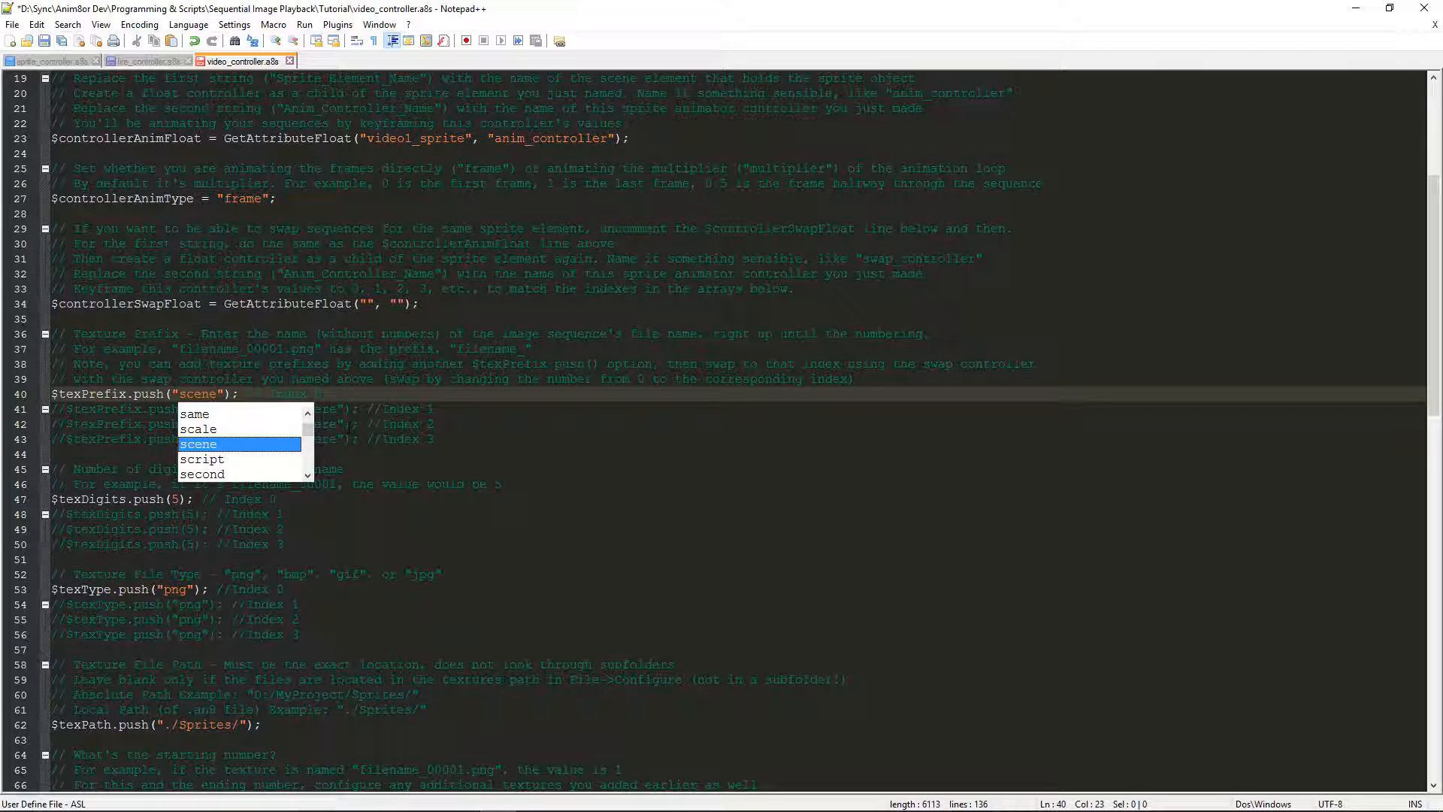
click(352, 454)
Switch to File Explorer and check the image names in Sprites/desktop against the script's prefix and digit count
click(460, 797)
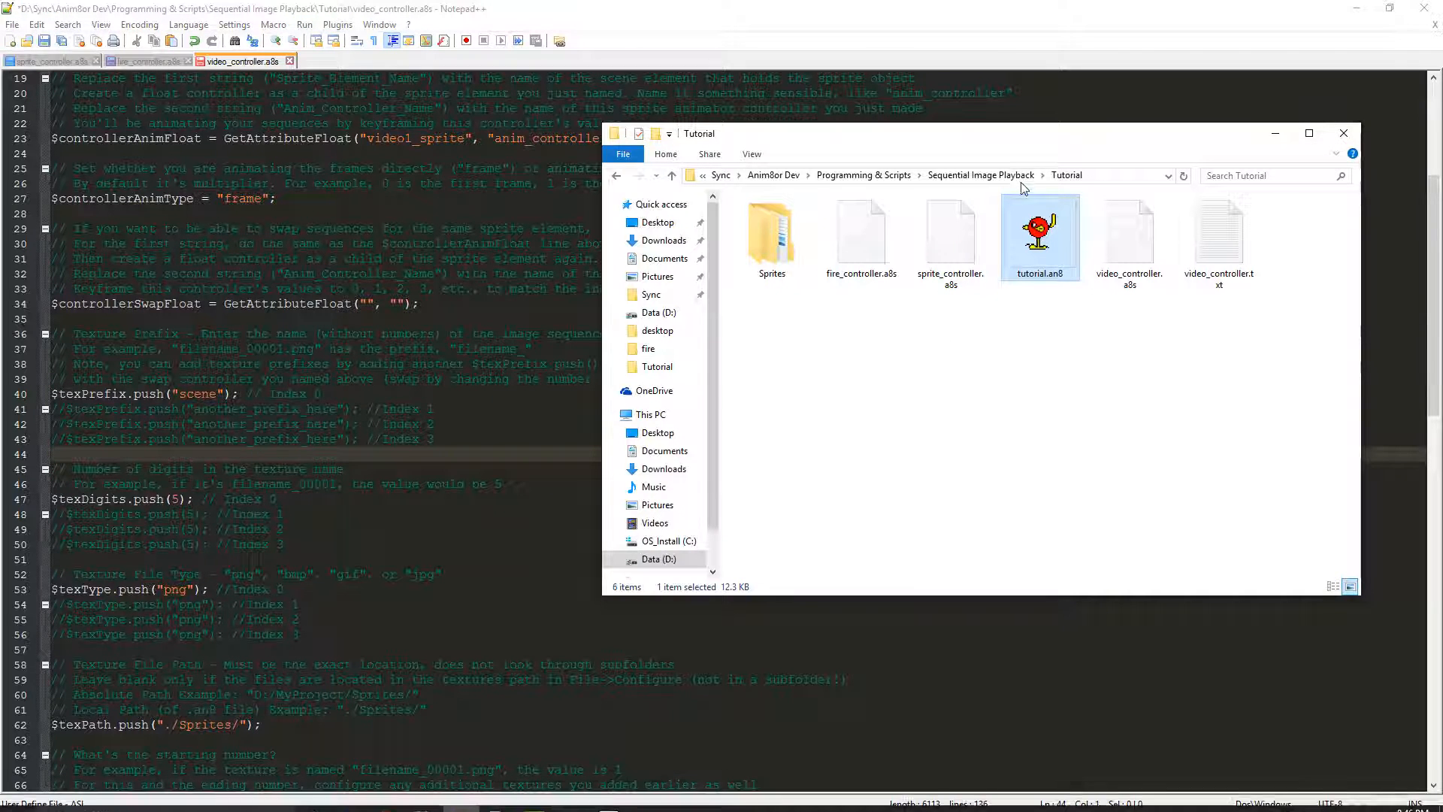
double_click(796, 255)
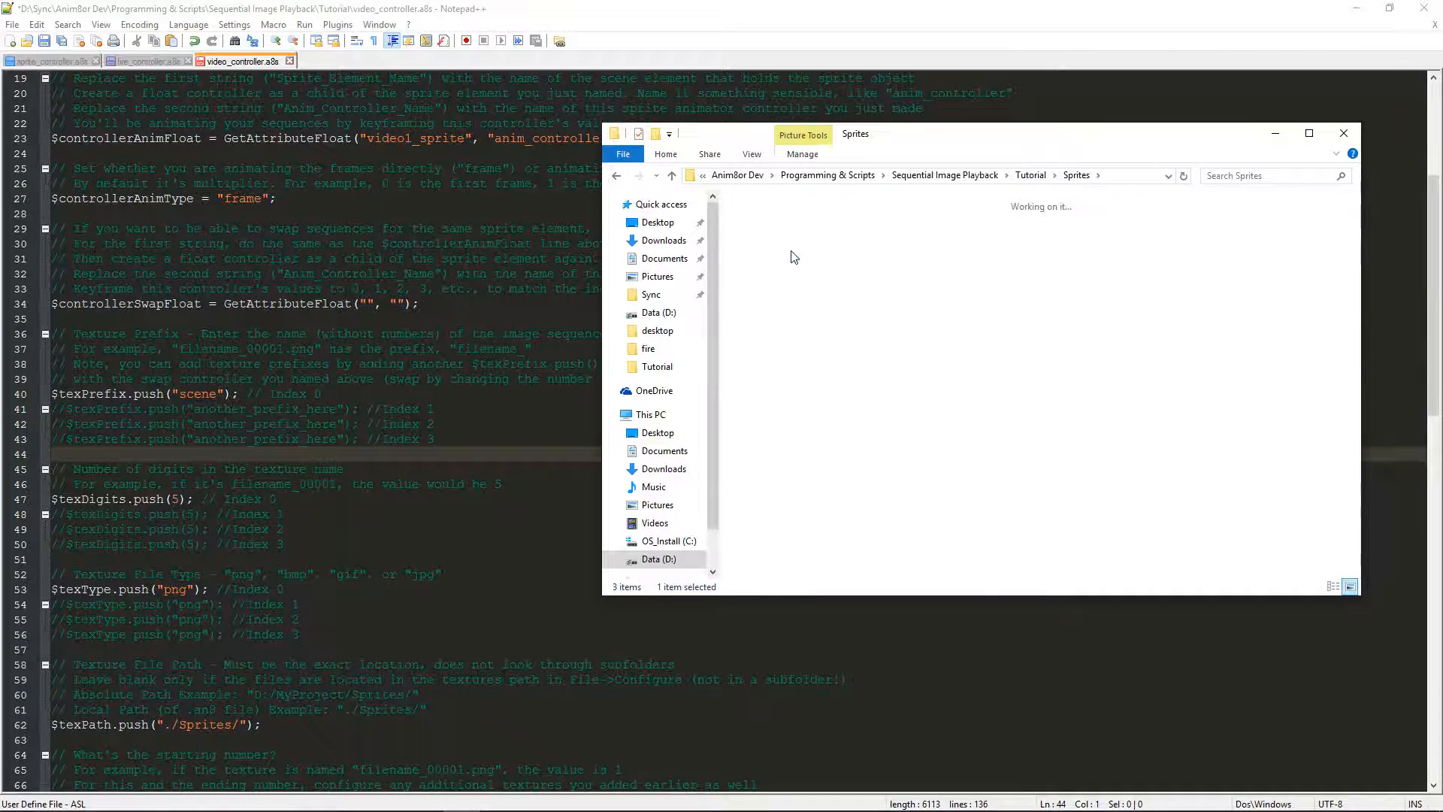
double_click(794, 255)
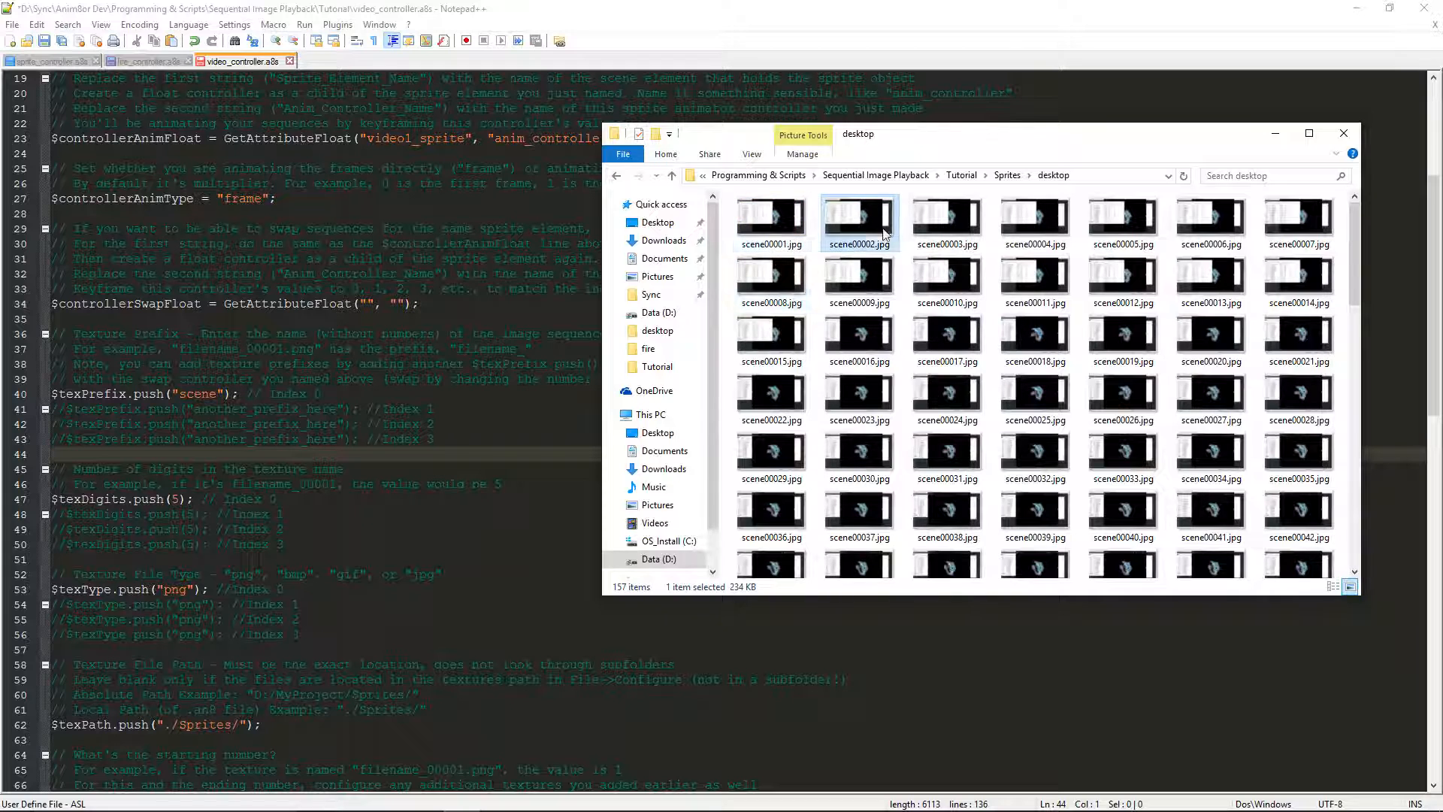
click(971, 237)
click(1065, 242)
click(773, 248)
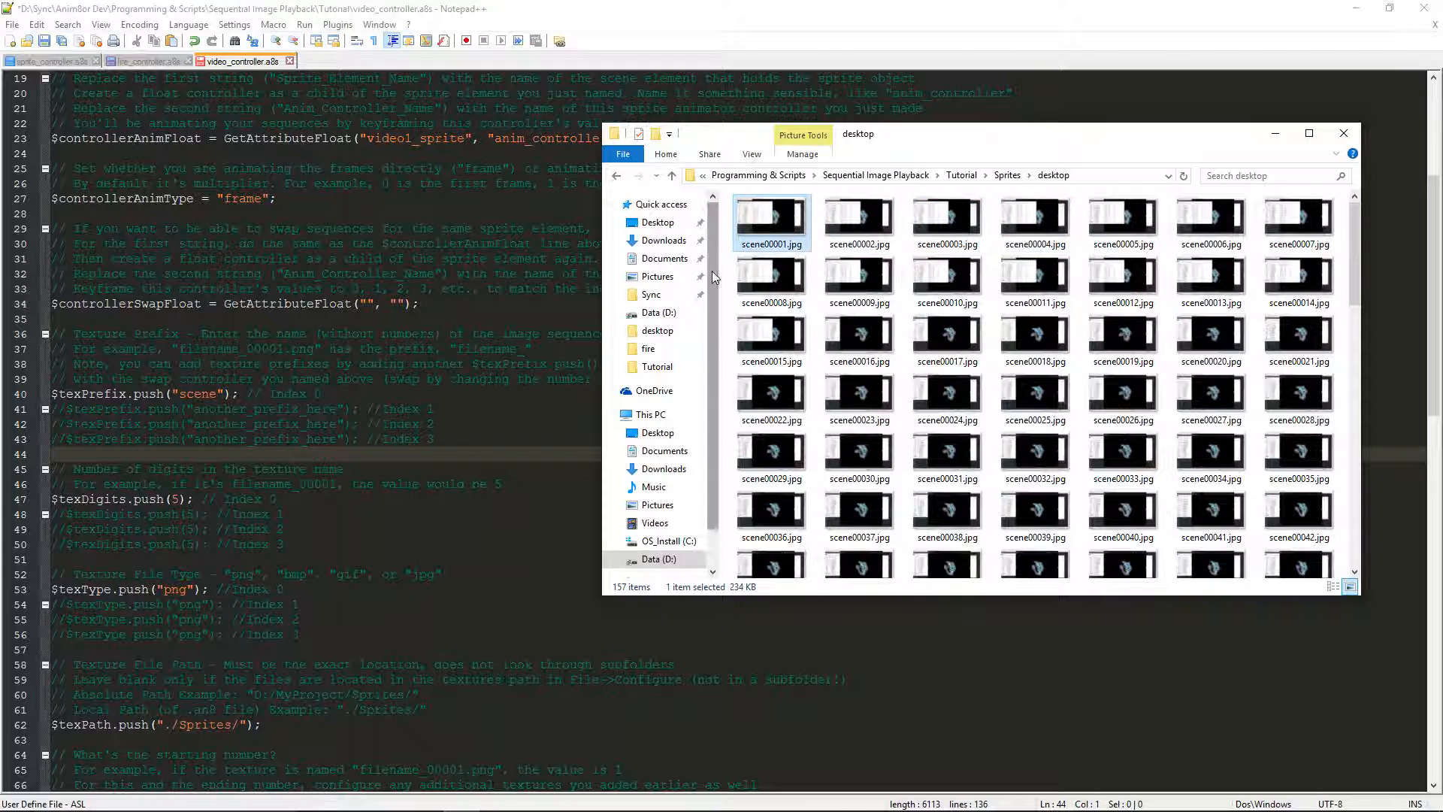
click(436, 424)
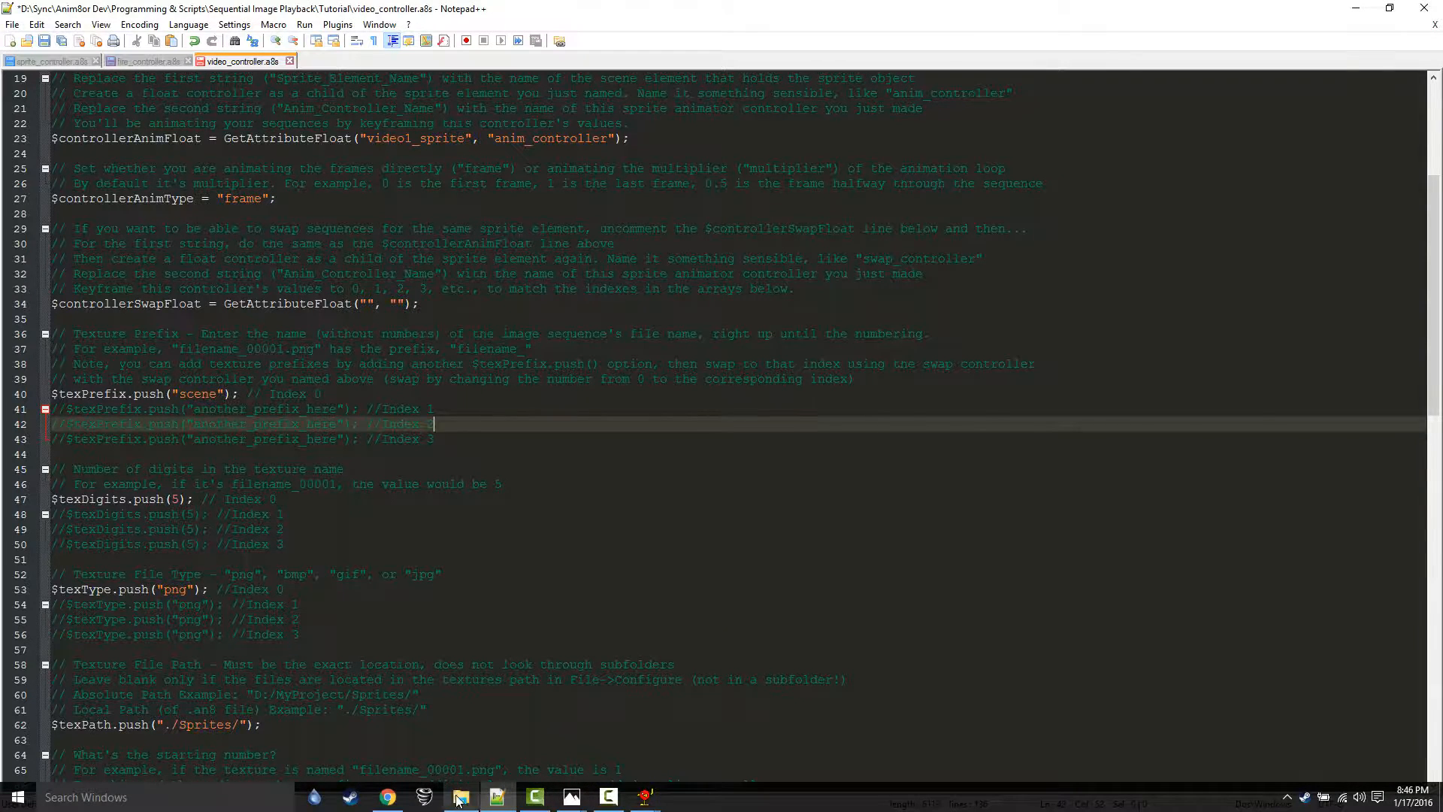
click(460, 796)
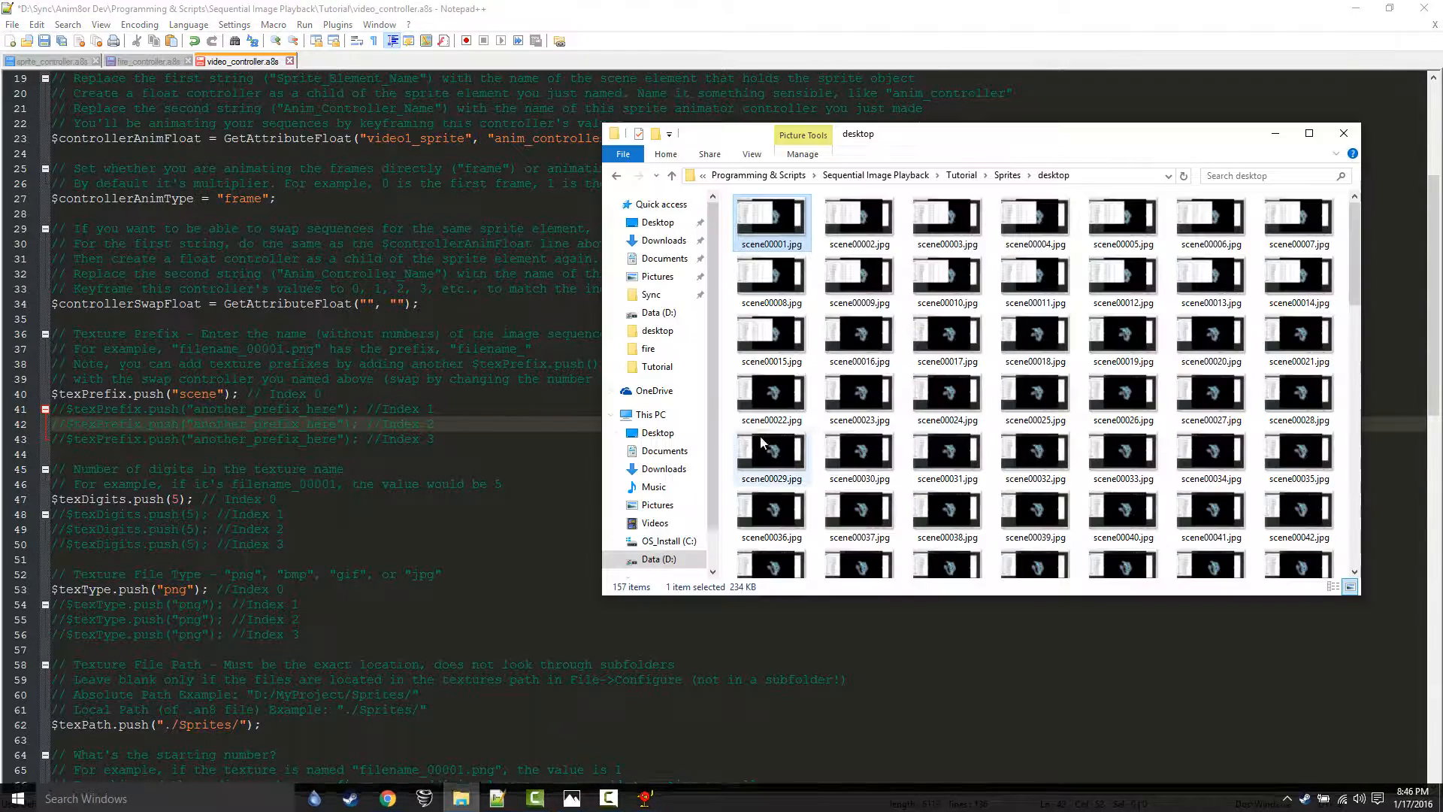
click(780, 364)
click(376, 454)
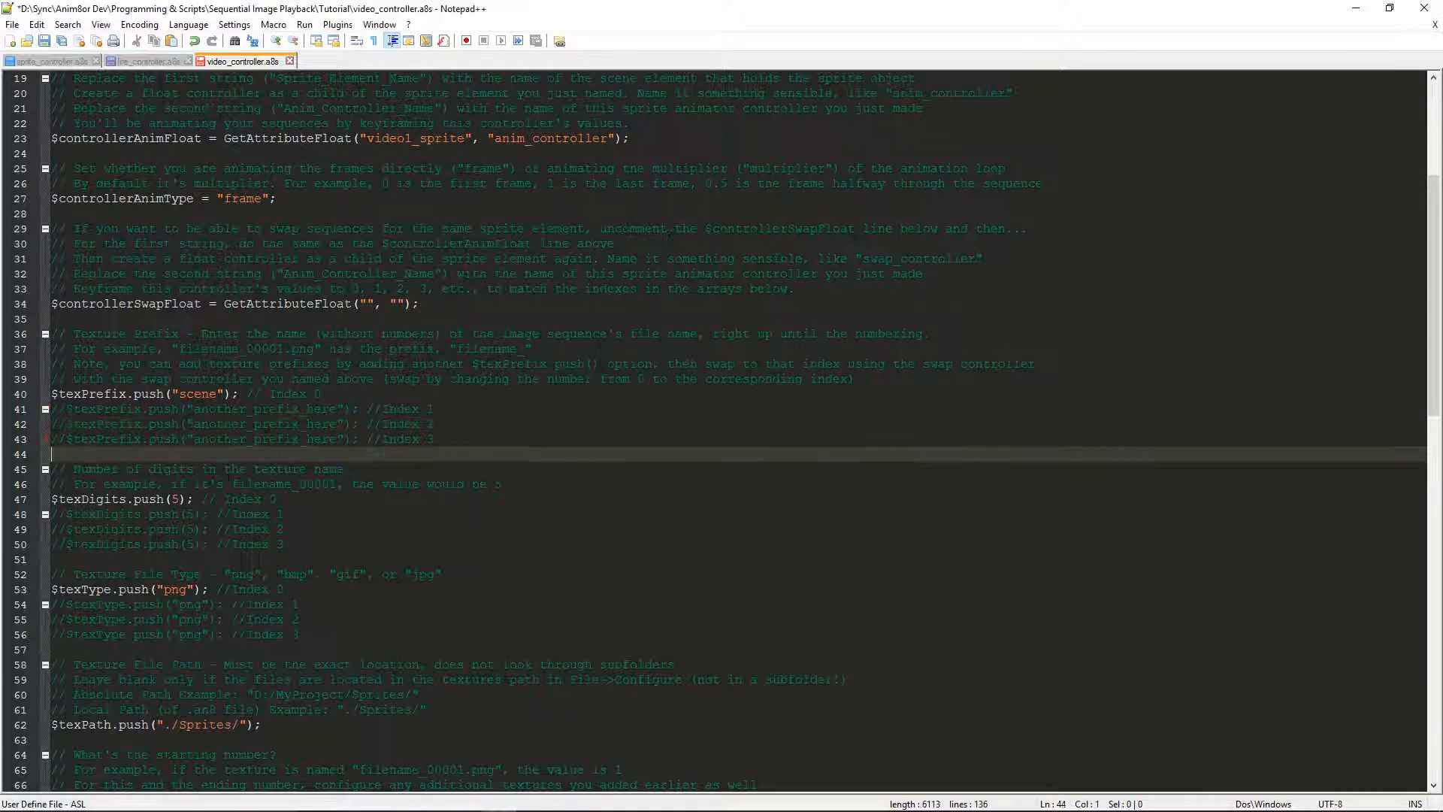
click(172, 499)
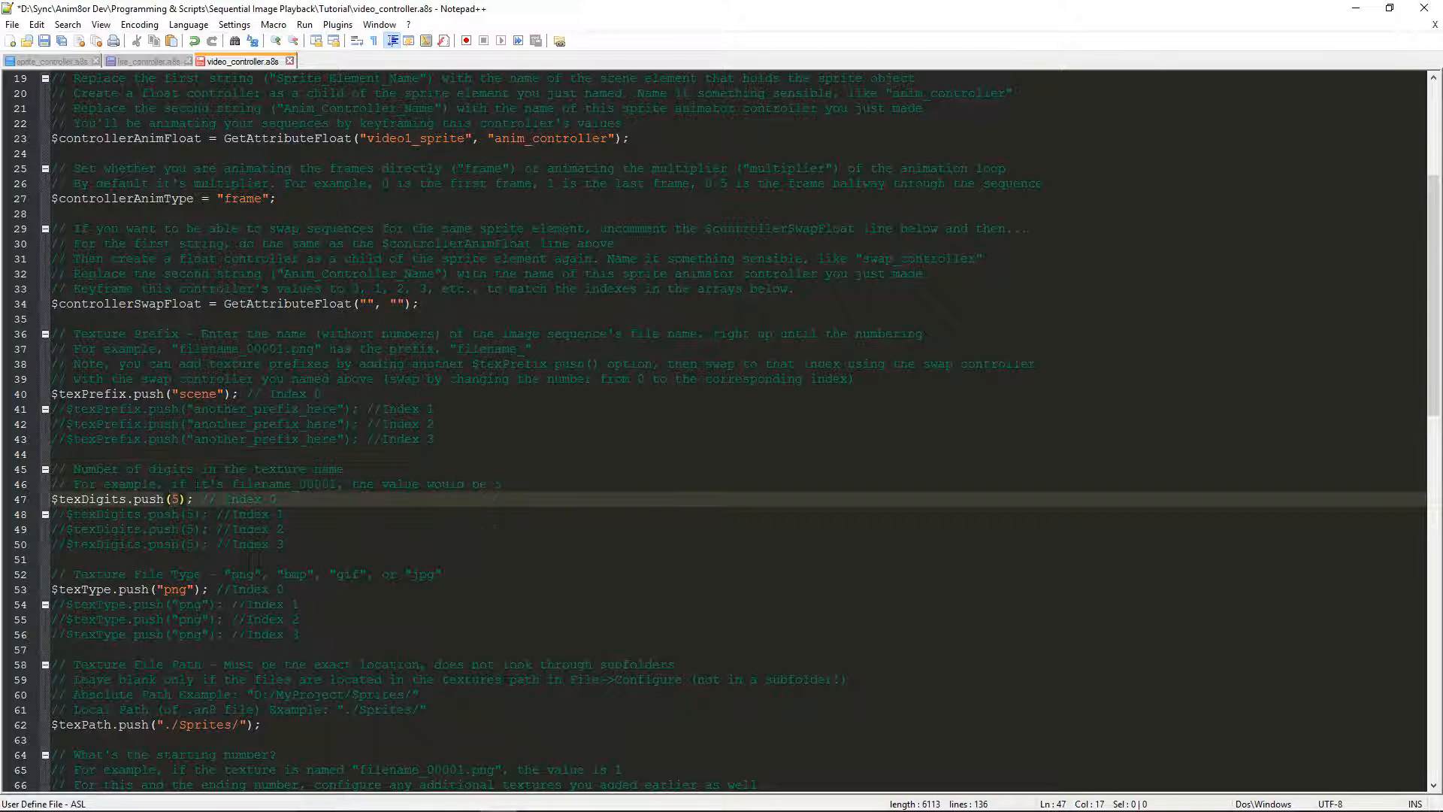
Set the texture file type for index 0 to "jpg"
scroll(256, 560, down, 2)
double_click(174, 499)
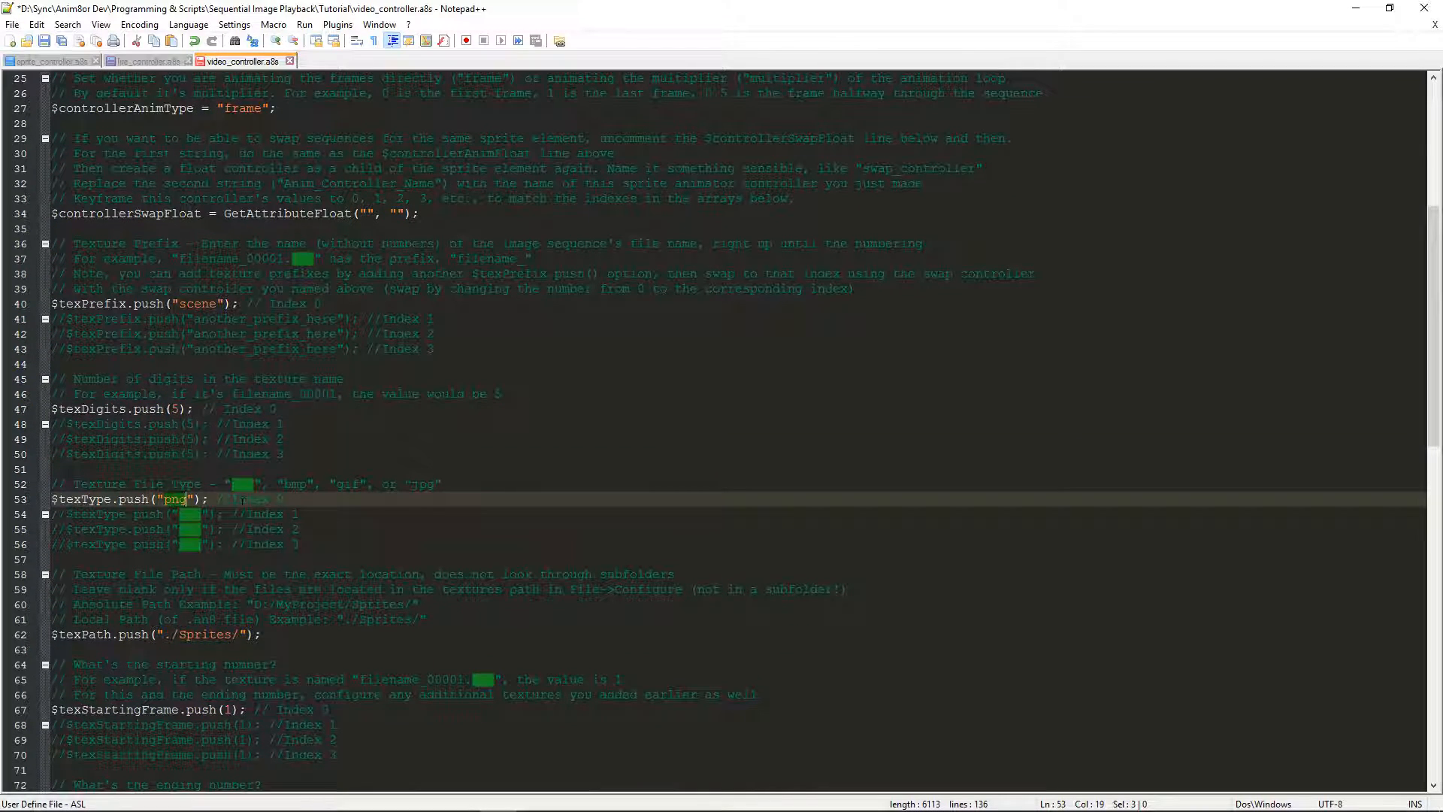
key(BackSpace)
key(Escape)
text(jp)
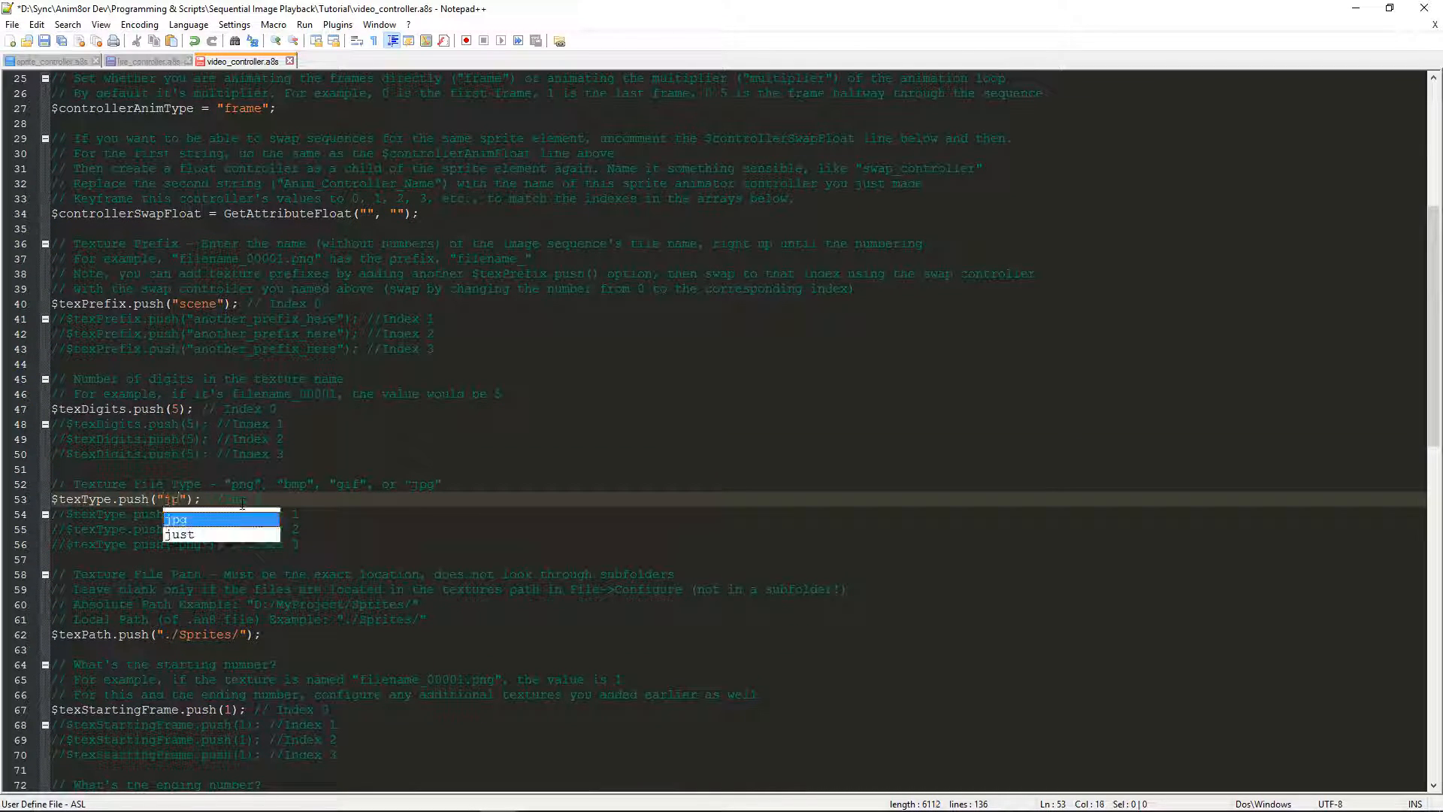
text(g)
click(345, 484)
Set the texture file path in $texPath.push to "./Sprites/desktop/"
scroll(344, 484, down, 3)
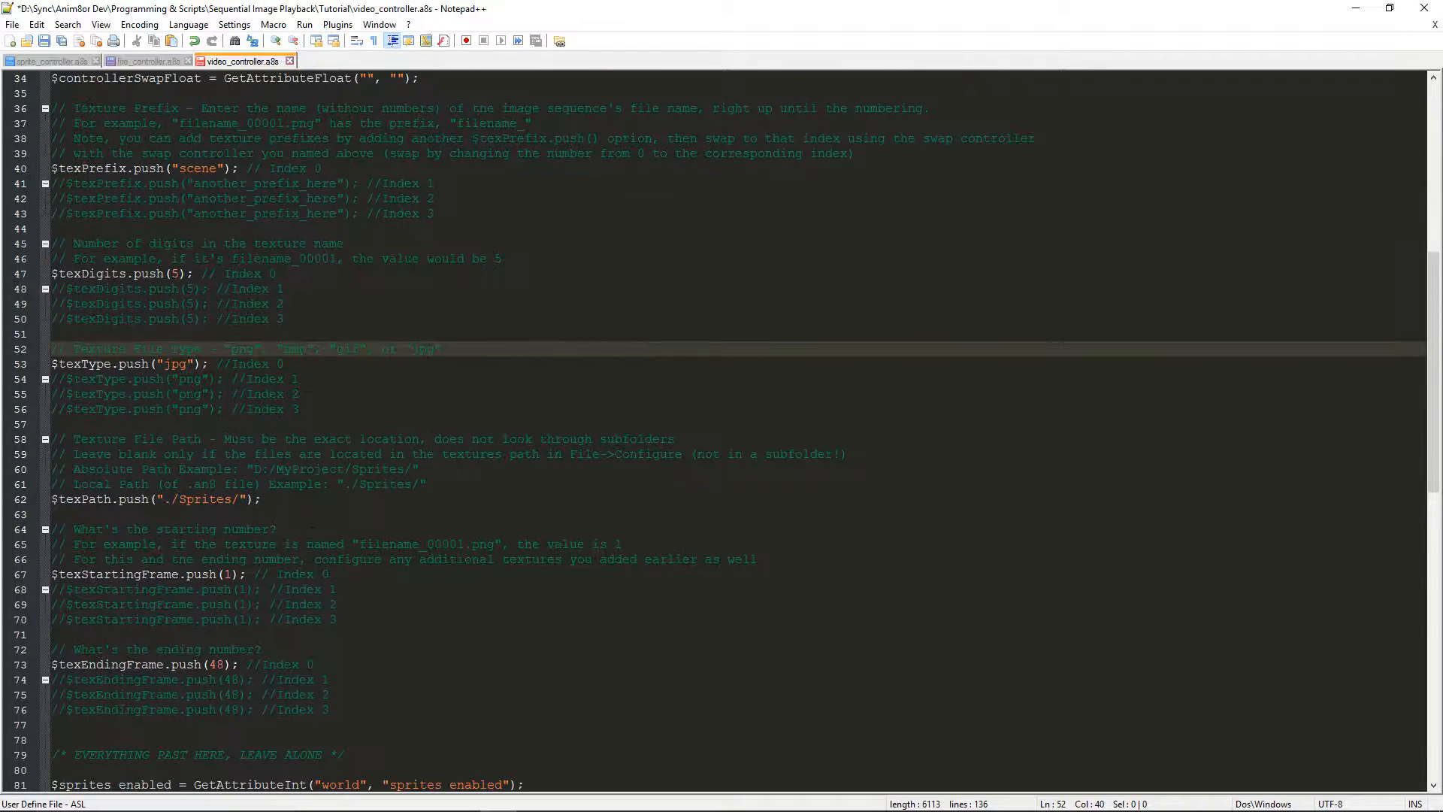
click(239, 499)
text(desktop)
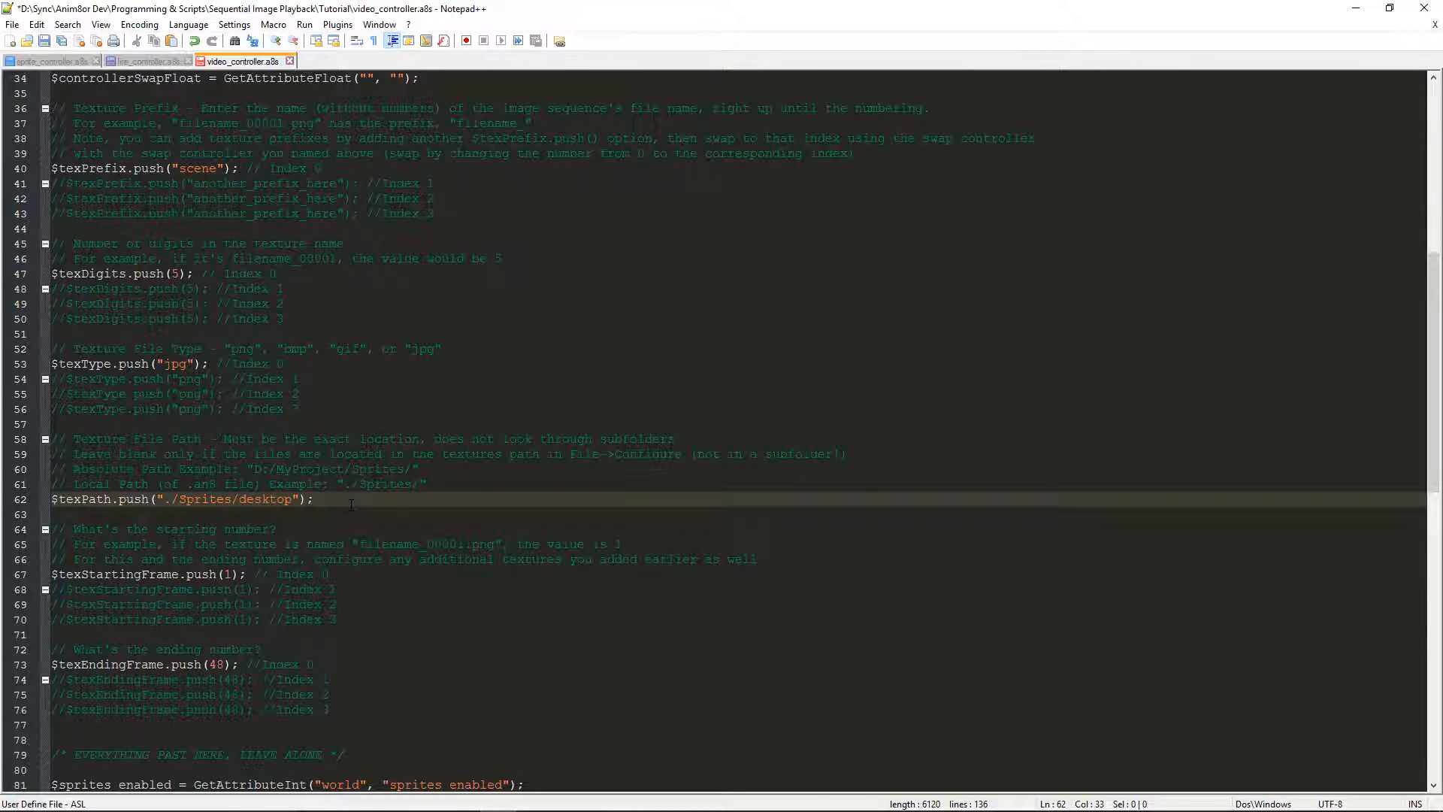
click(461, 798)
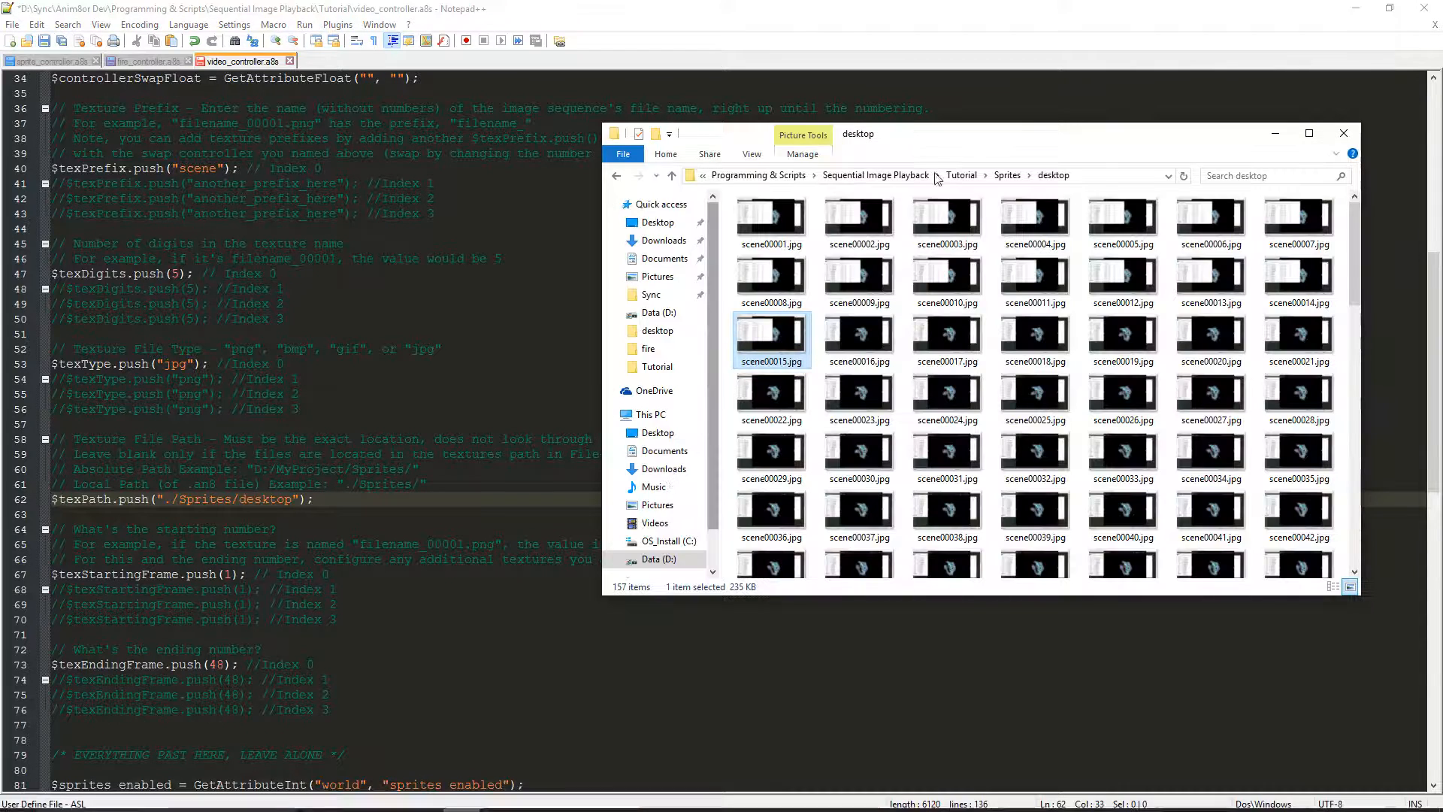
click(293, 500)
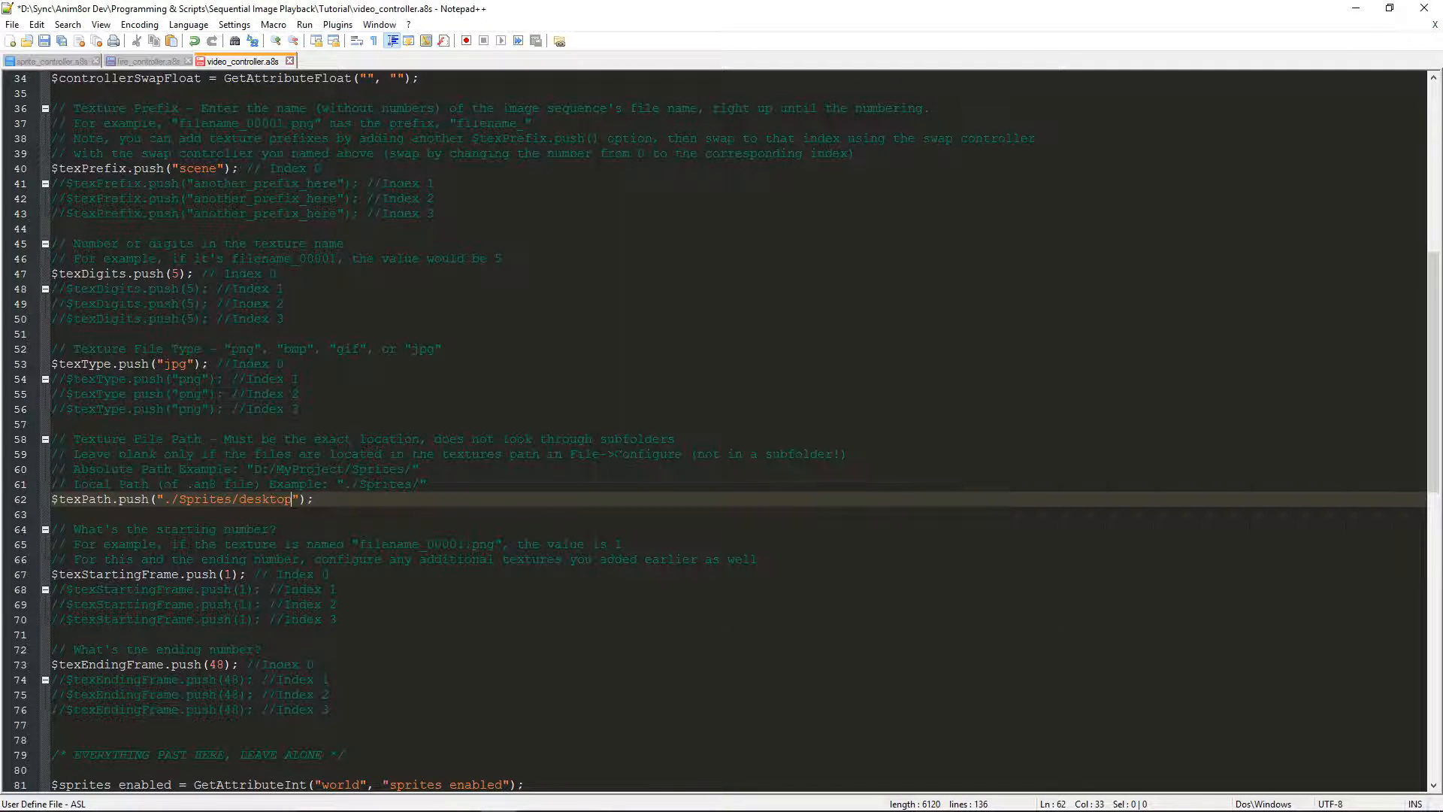
text(/)
Check the first and last image numbers in the desktop folder and set the ending frame for index 0 to 157
click(502, 544)
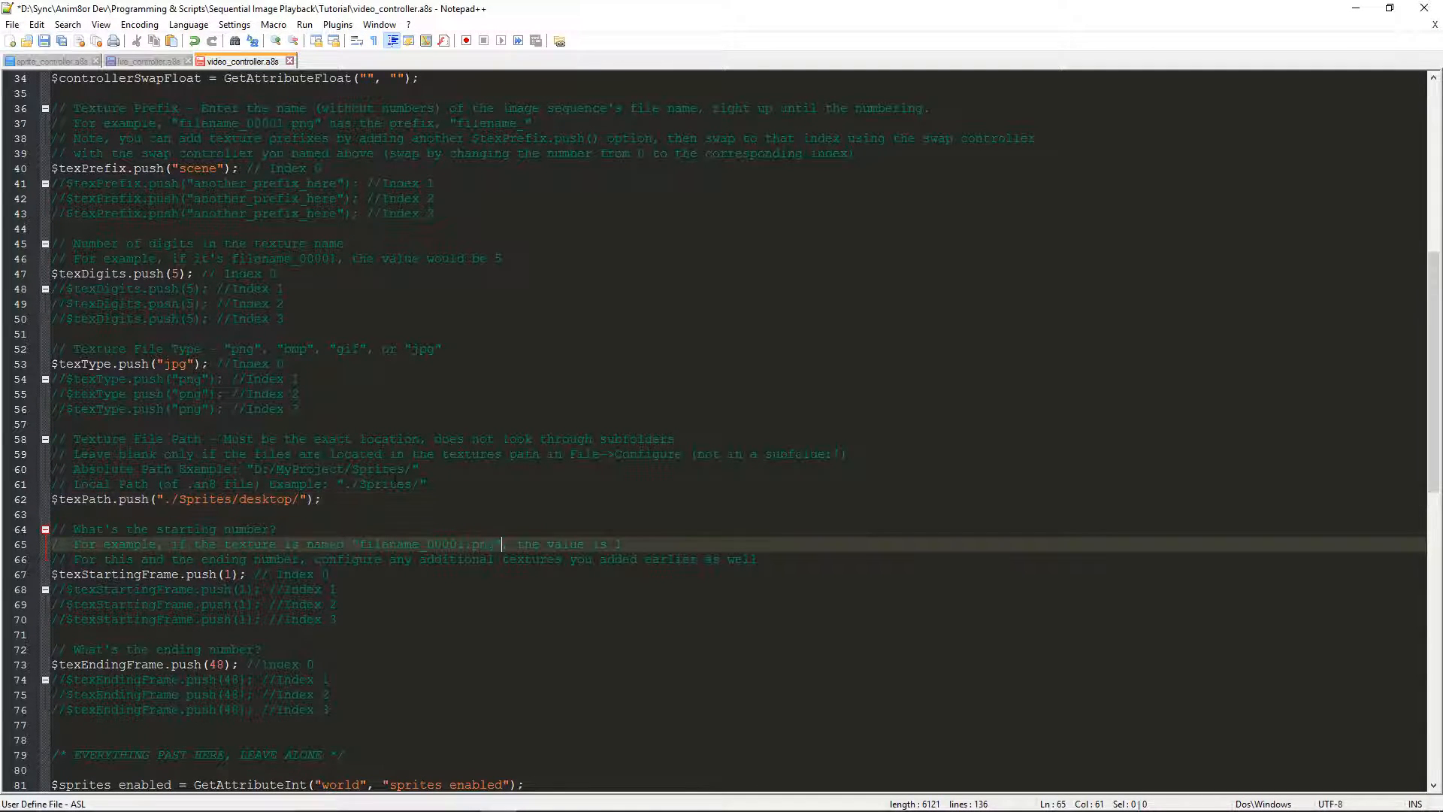
key(Down)
key(Down)
key(Down)
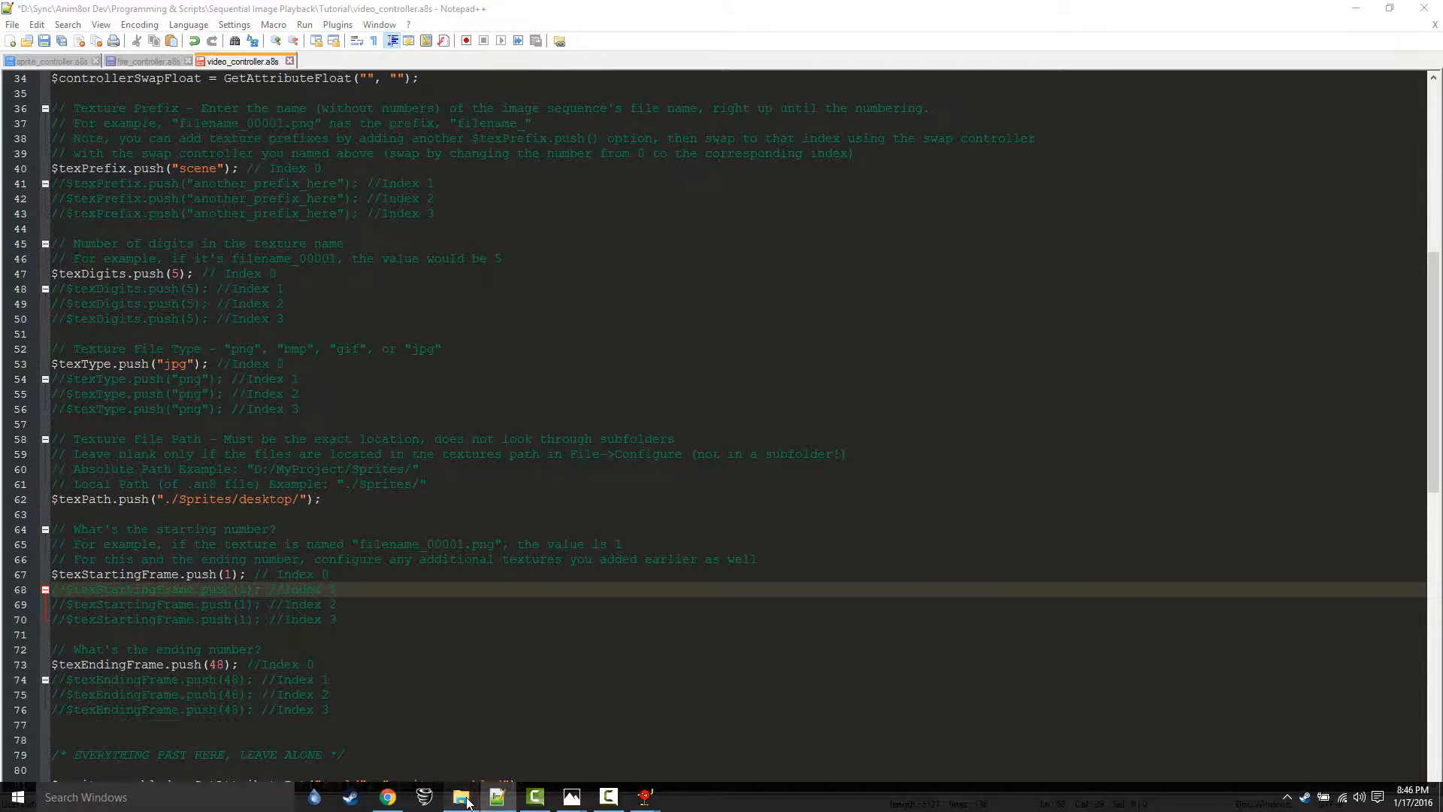
click(478, 797)
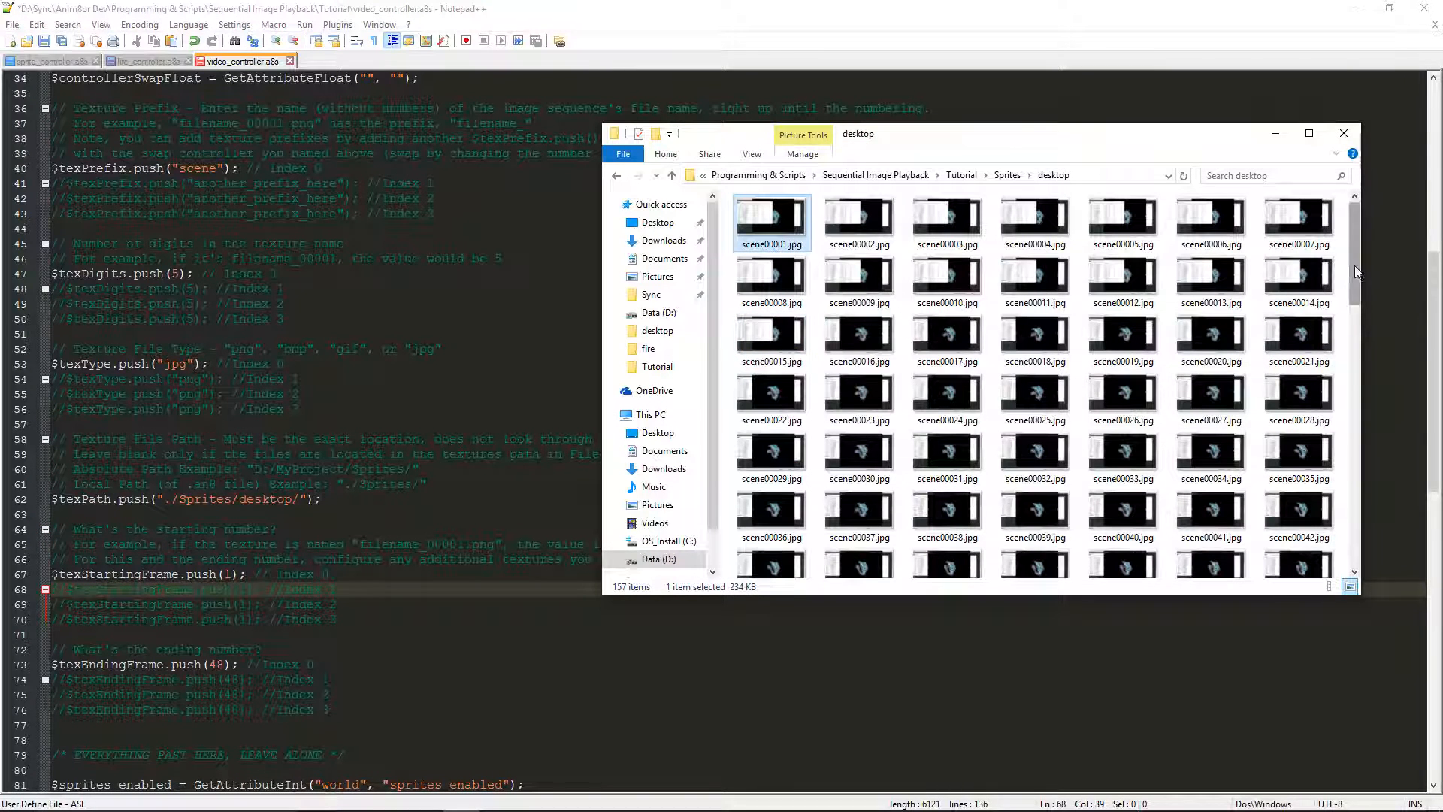
drag(1355, 264, 1354, 526)
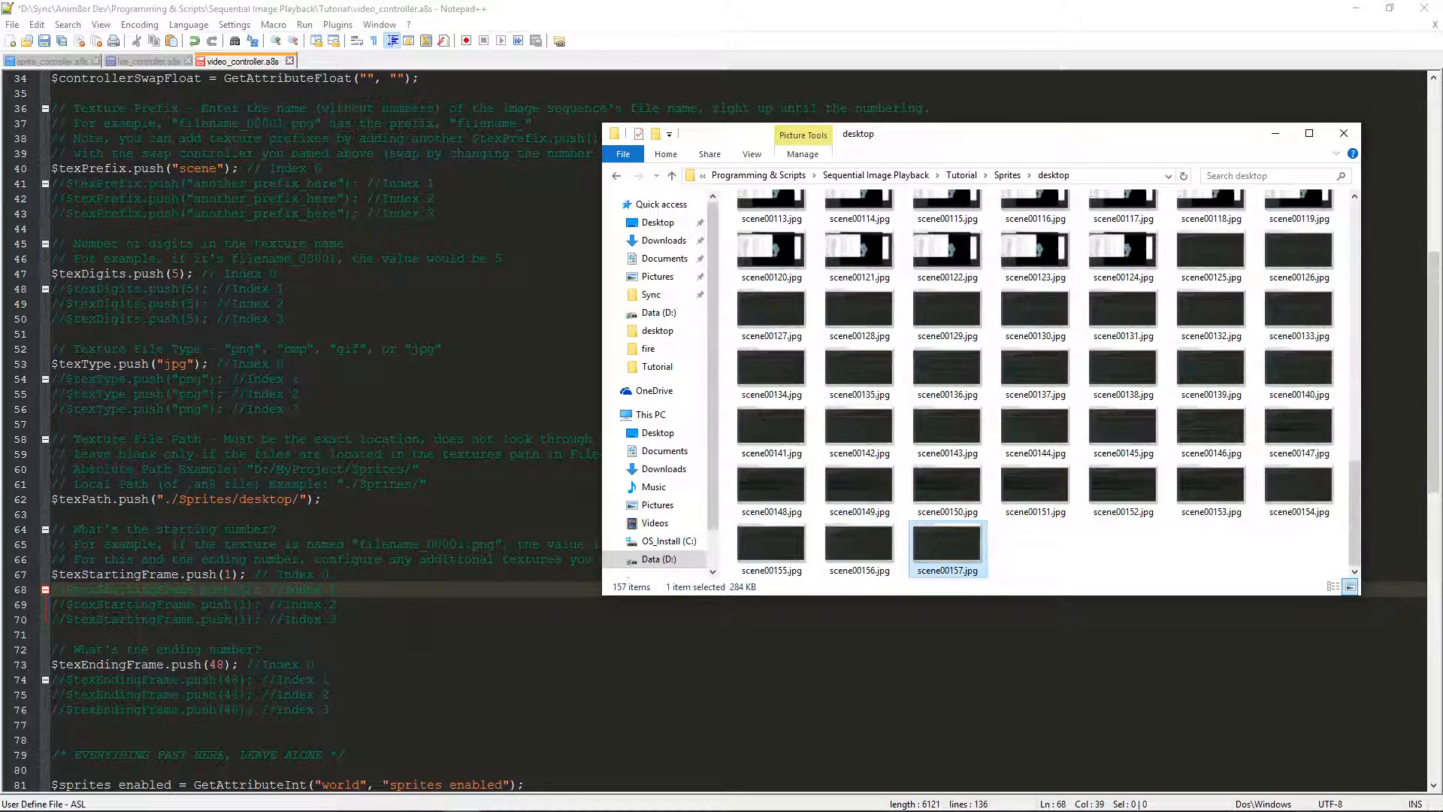
double_click(217, 664)
text(157)
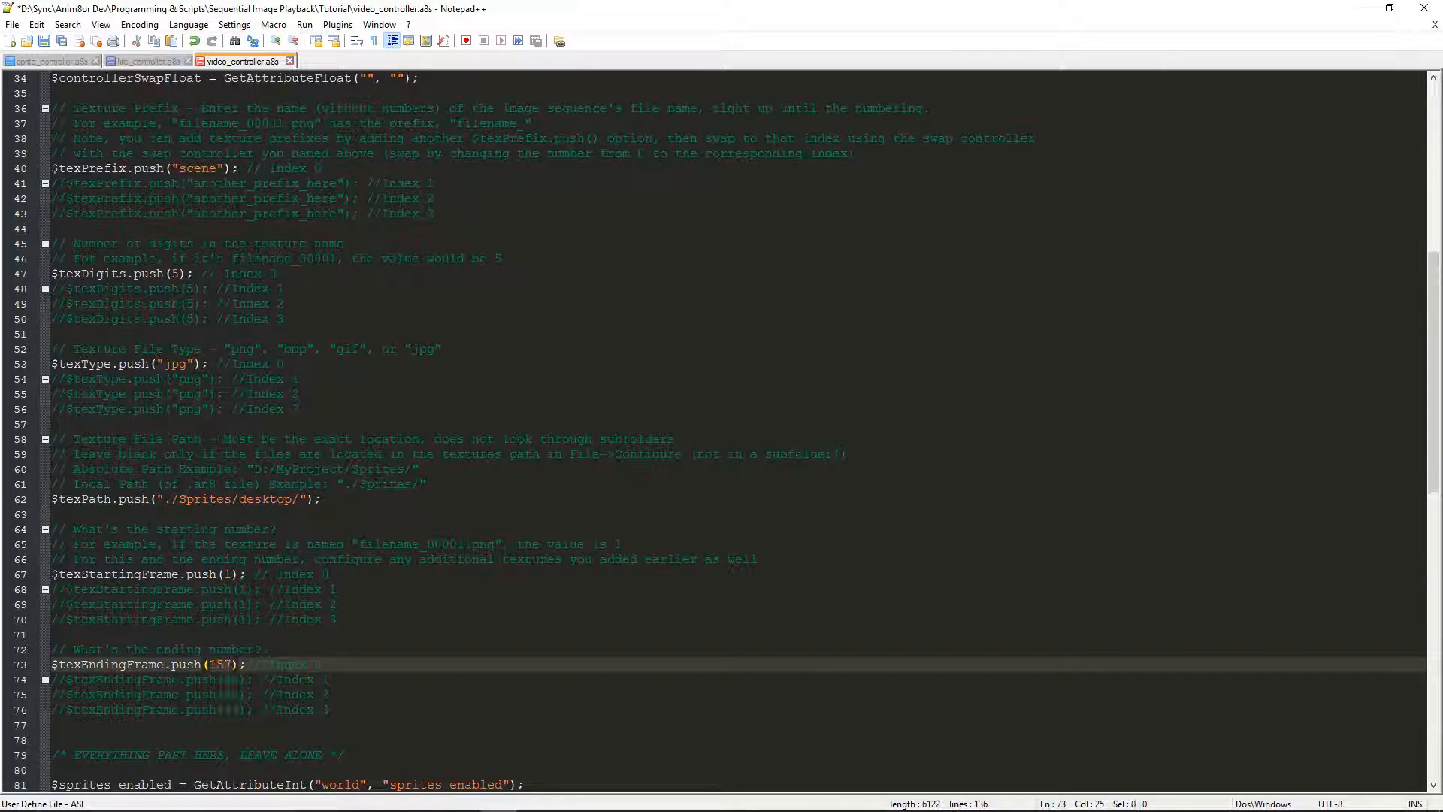
click(394, 631)
Review the configured settings in video_controller.a8s, copy the entire script and save the file
scroll(391, 631, up, 11)
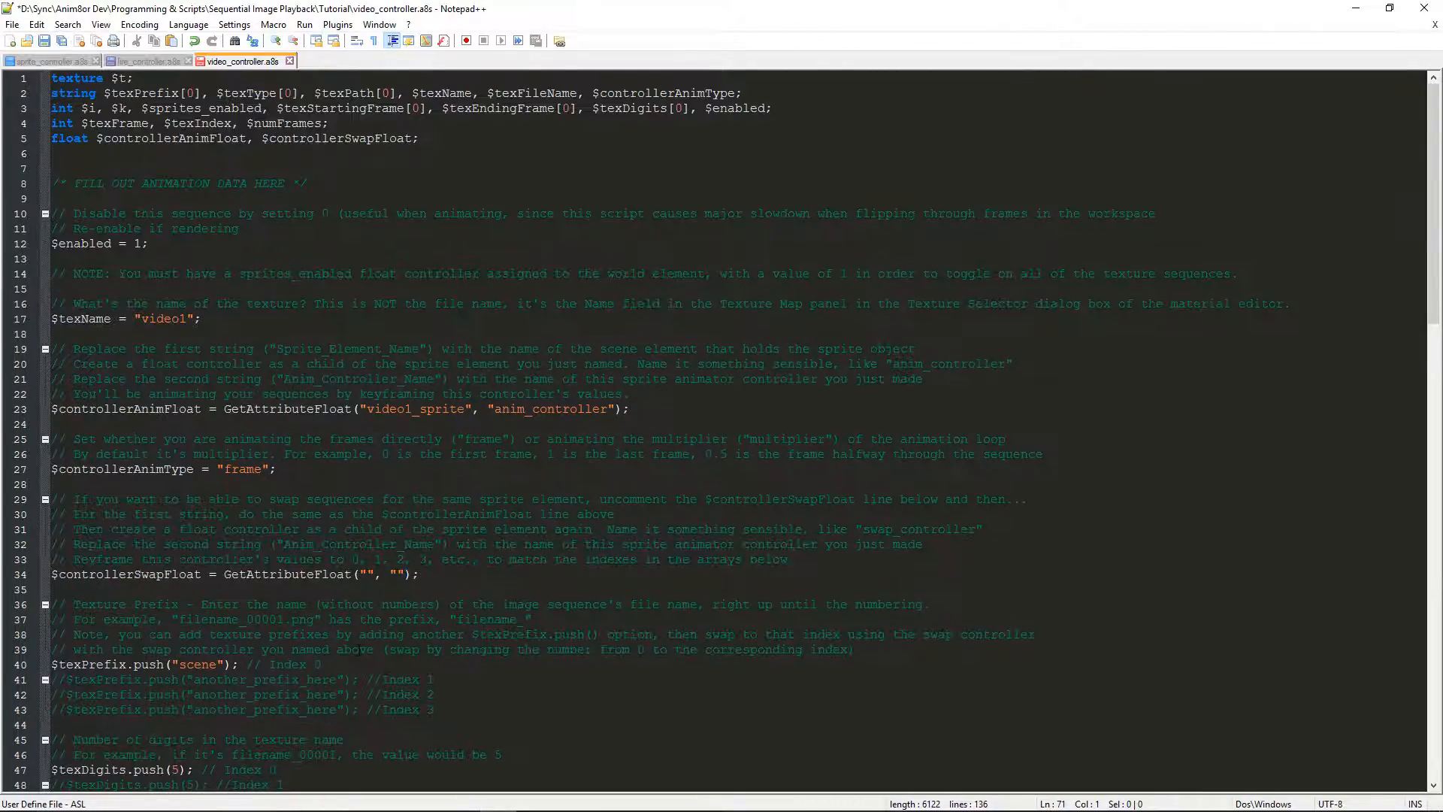
scroll(359, 651, down, 10)
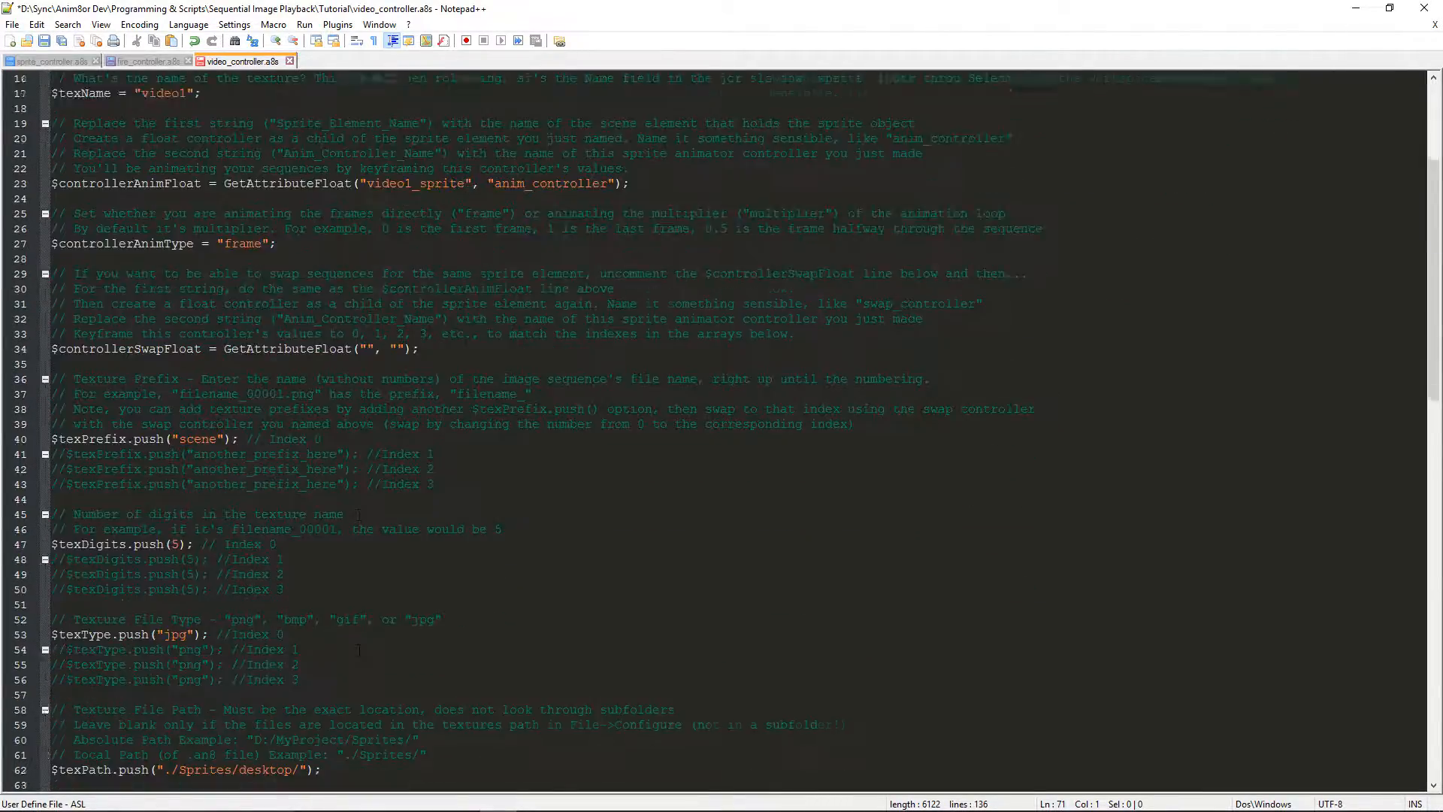
scroll(359, 651, down, 4)
scroll(359, 651, up, 7)
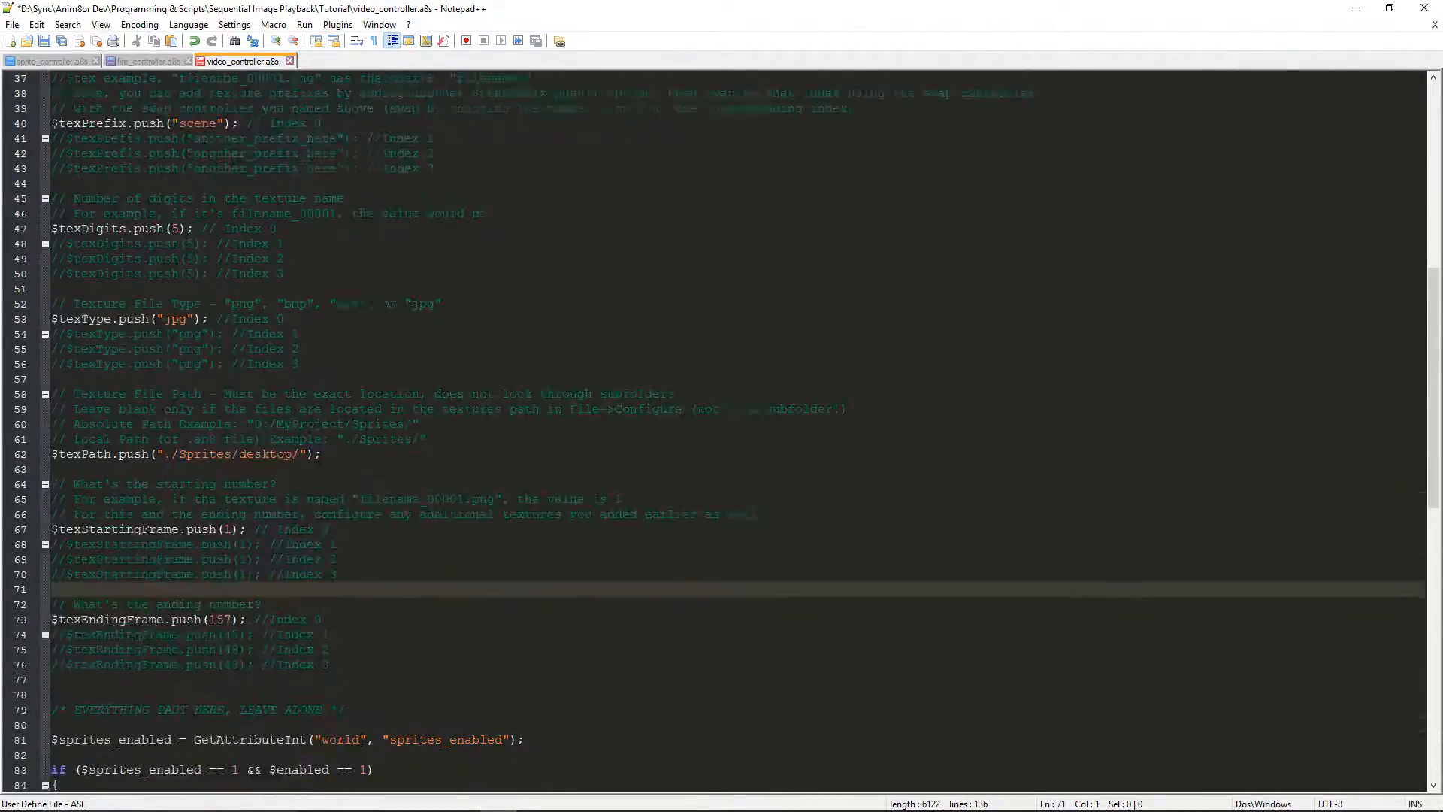
key(ctrl+a)
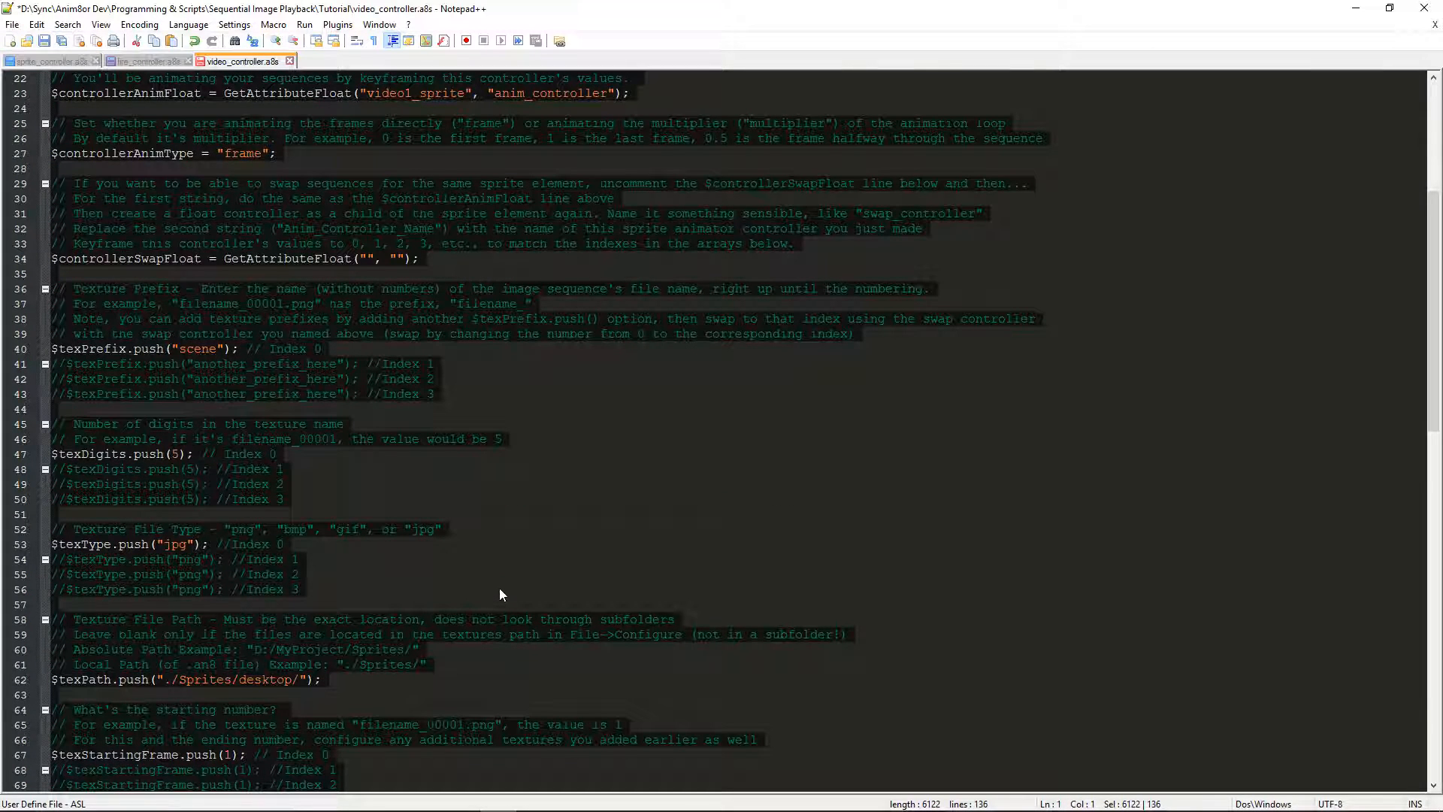
click(61, 41)
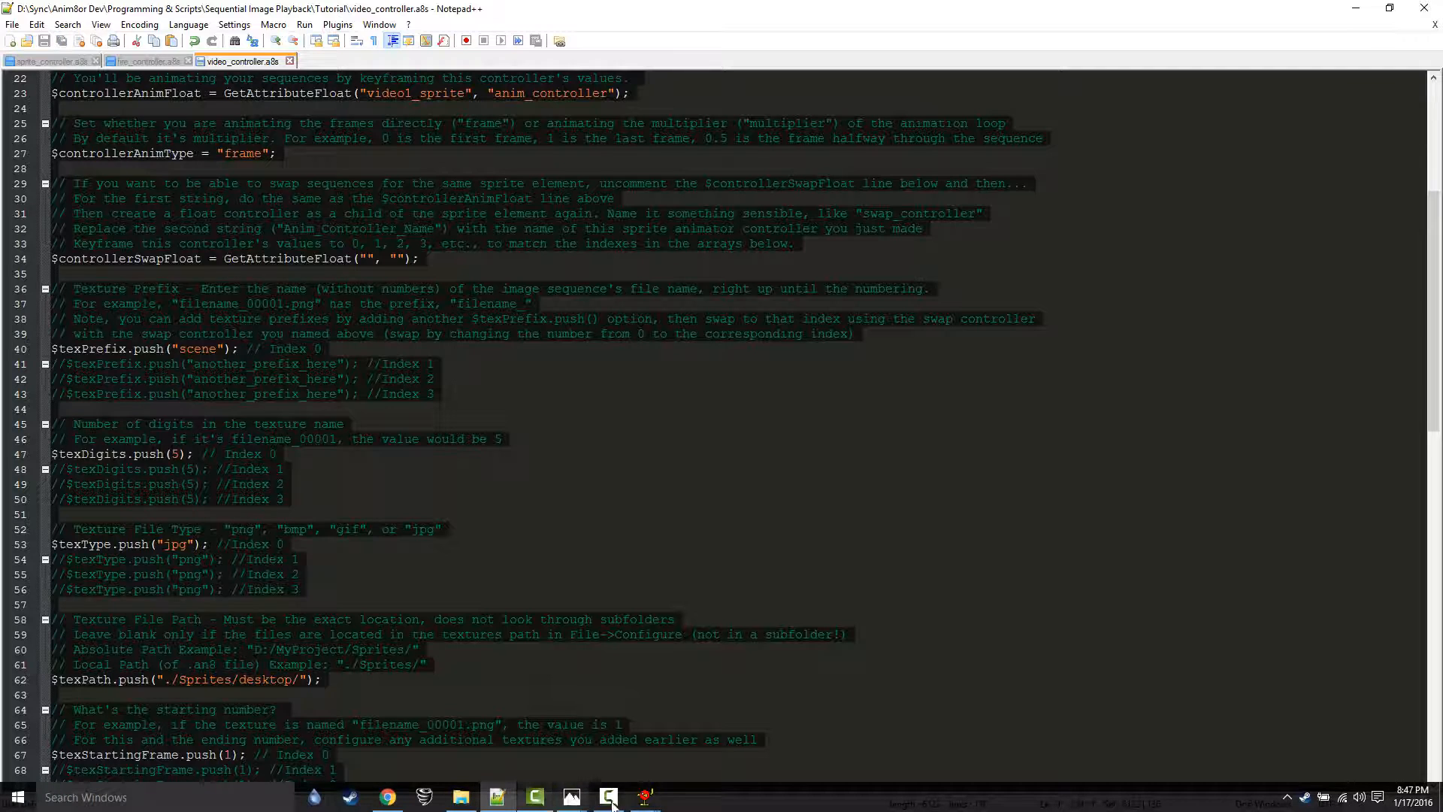
Switch to Anim8or and cancel the open key position and target editors of video1_script
click(635, 766)
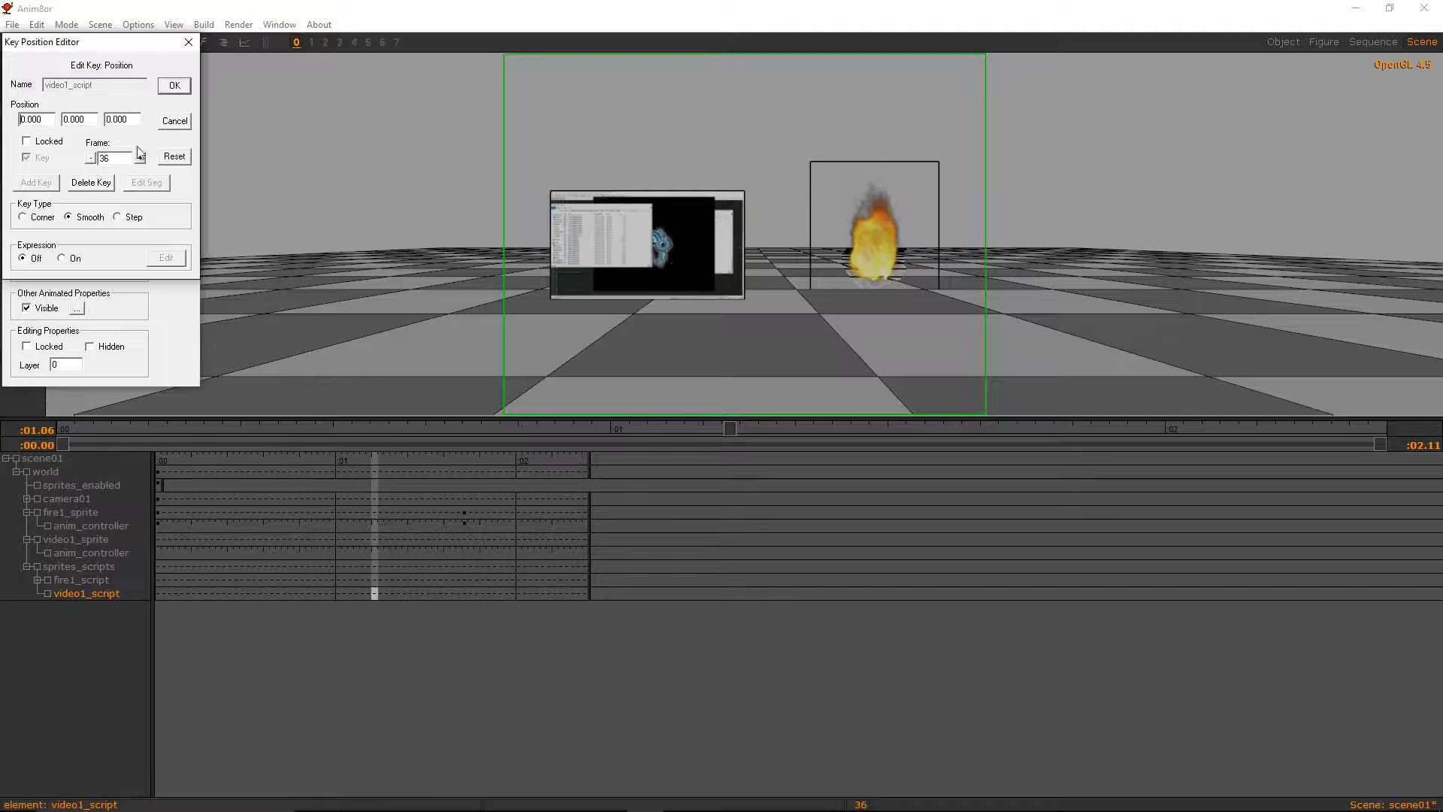
drag(81, 46, 137, 53)
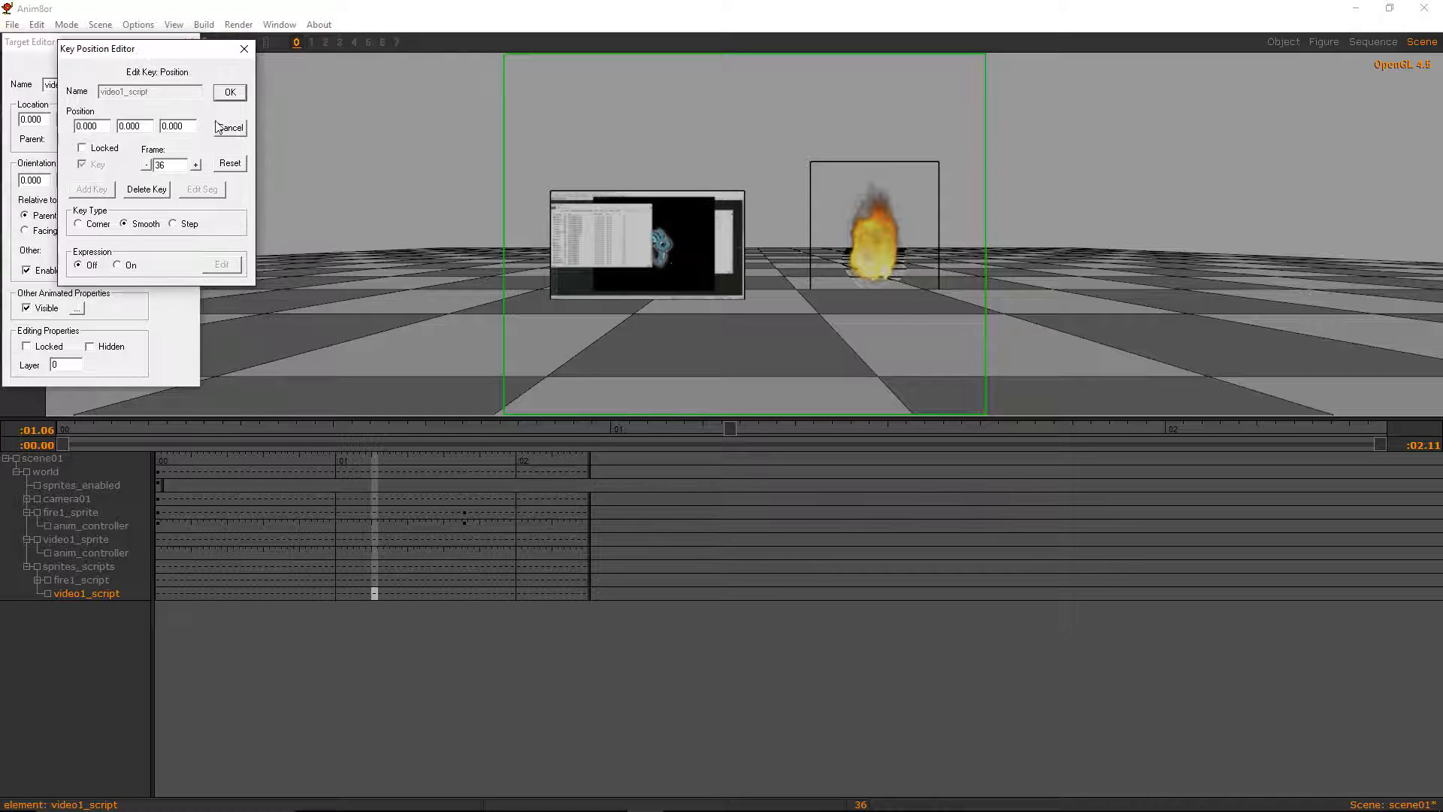
click(220, 125)
click(175, 120)
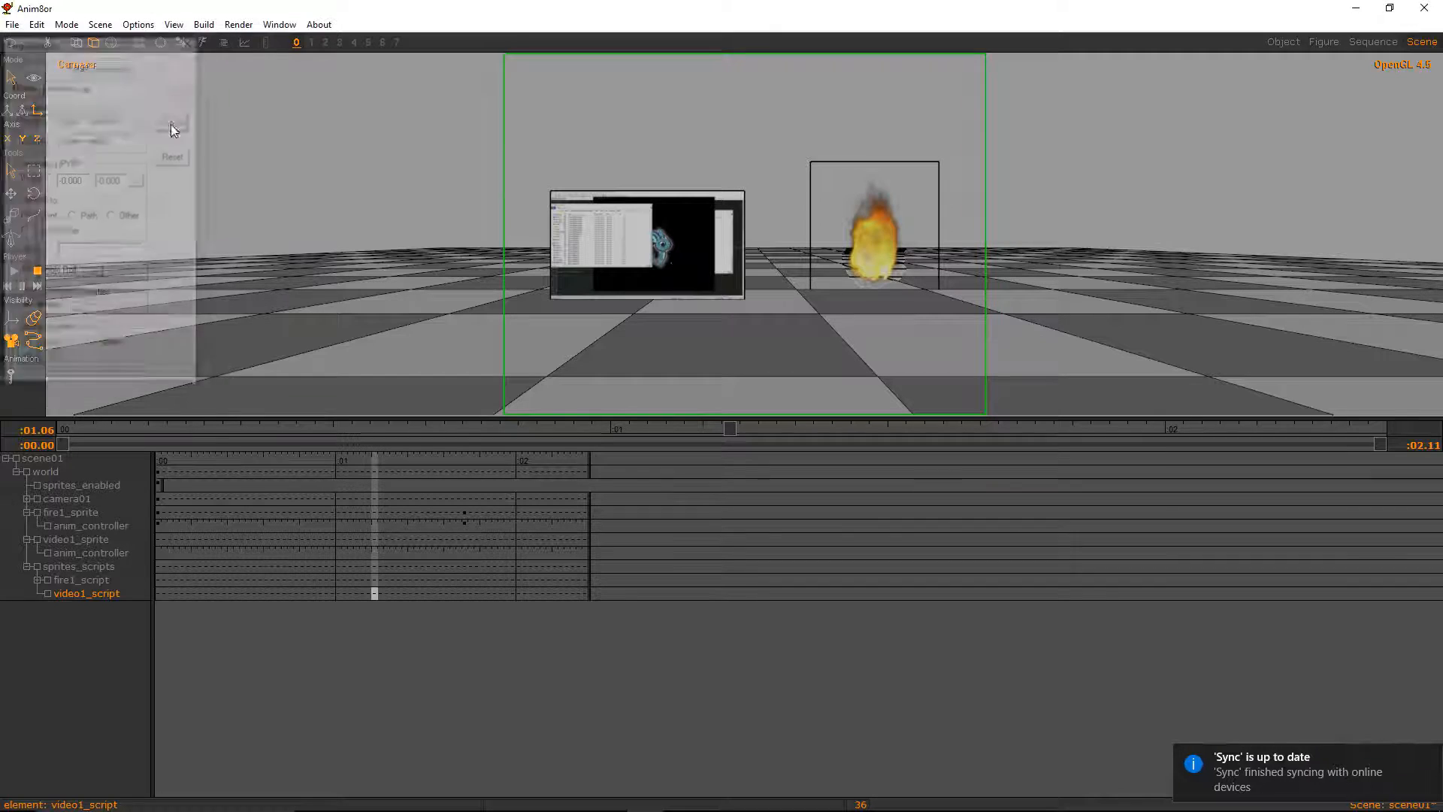
Turn on the expression for video1_script's location and replace its contents with the copied controller script
double_click(100, 593)
drag(84, 40, 293, 88)
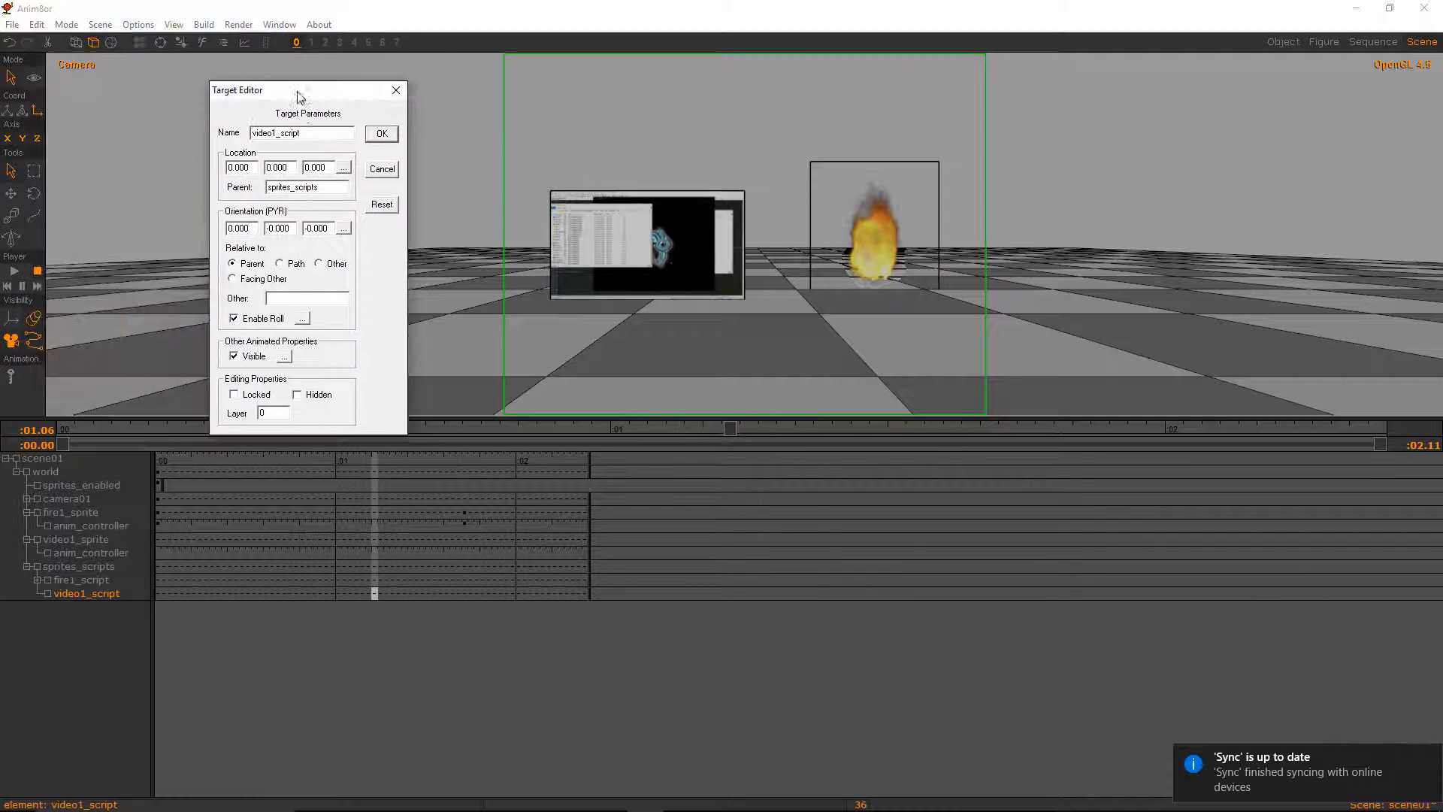
click(343, 168)
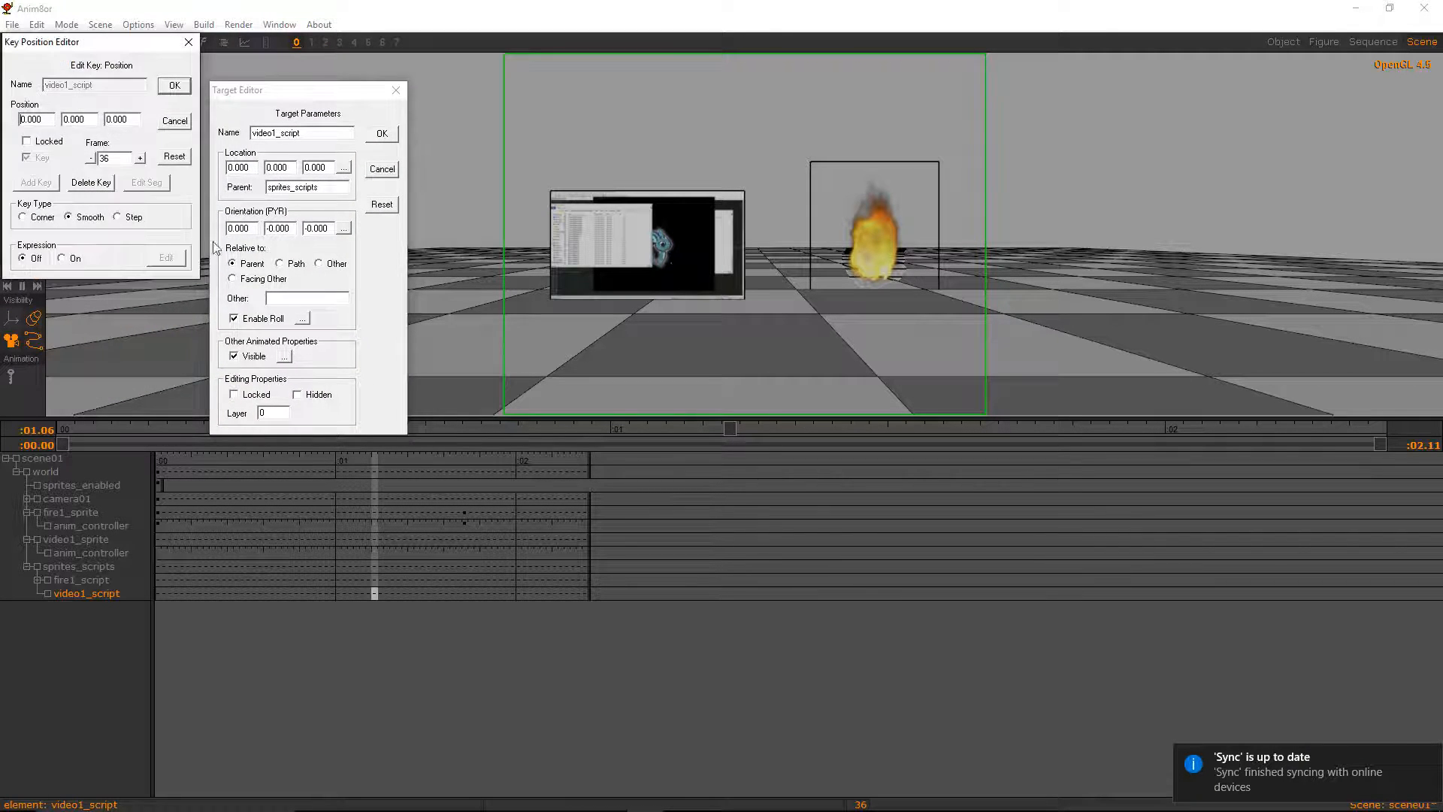
click(62, 258)
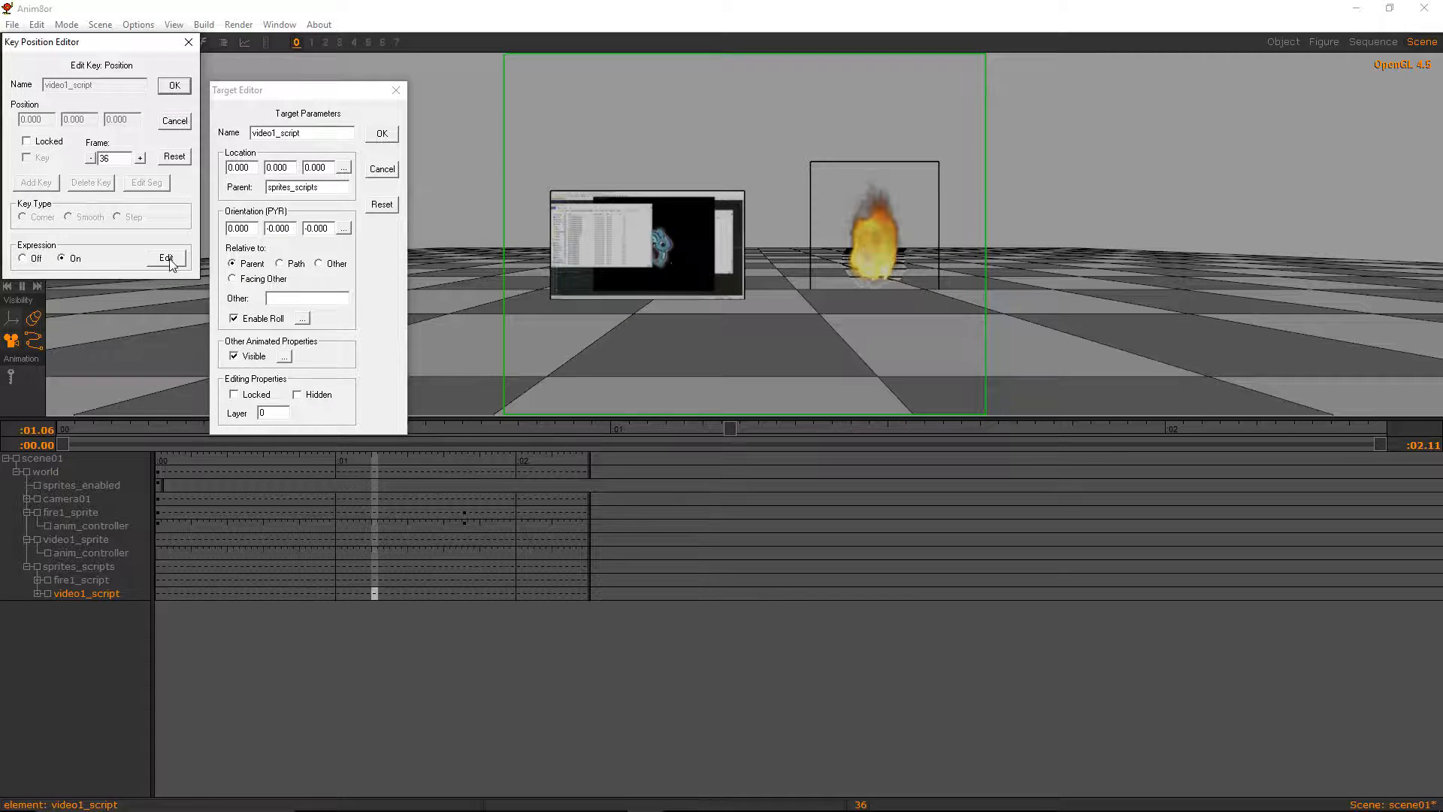
click(166, 257)
key(ctrl+a)
key(ctrl+v)
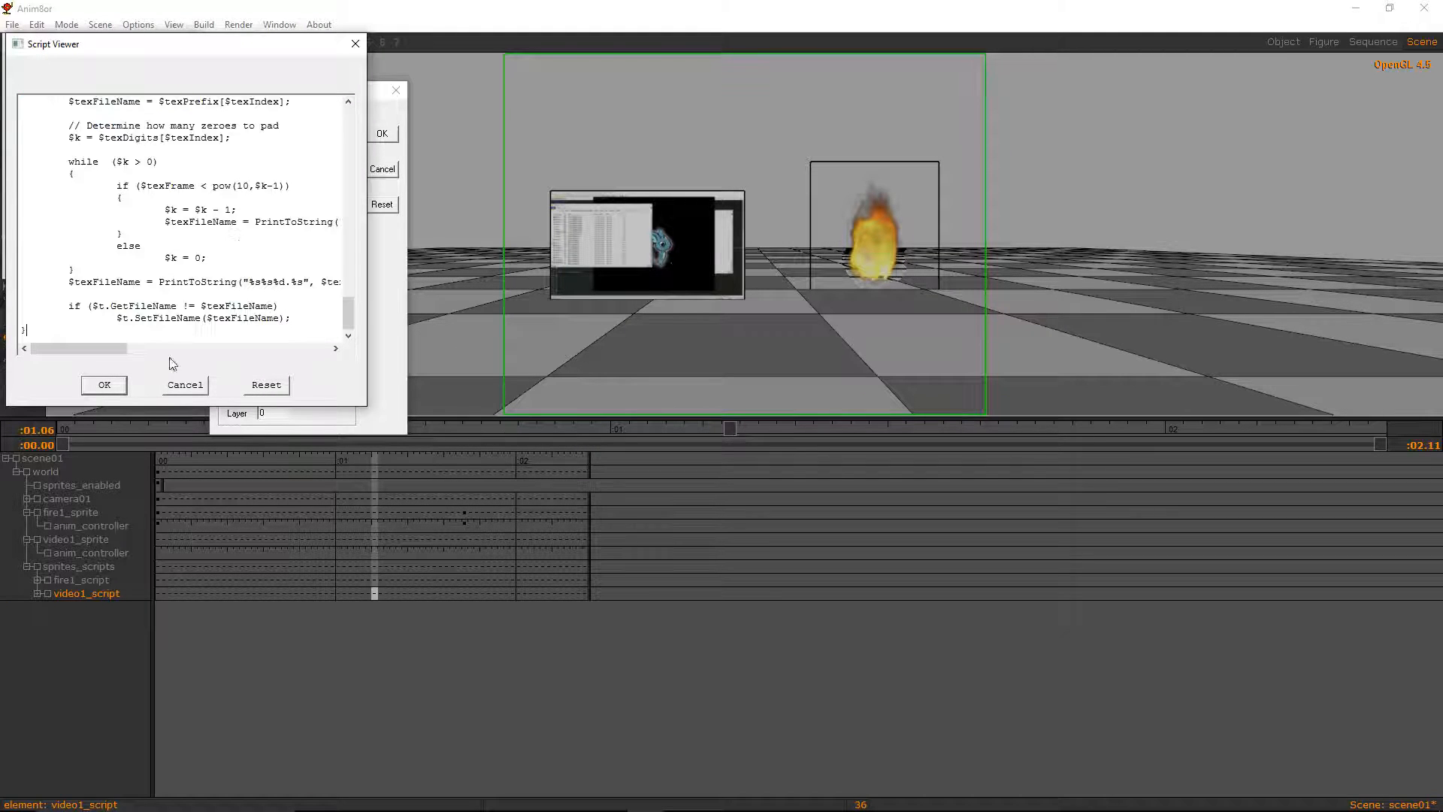
click(105, 386)
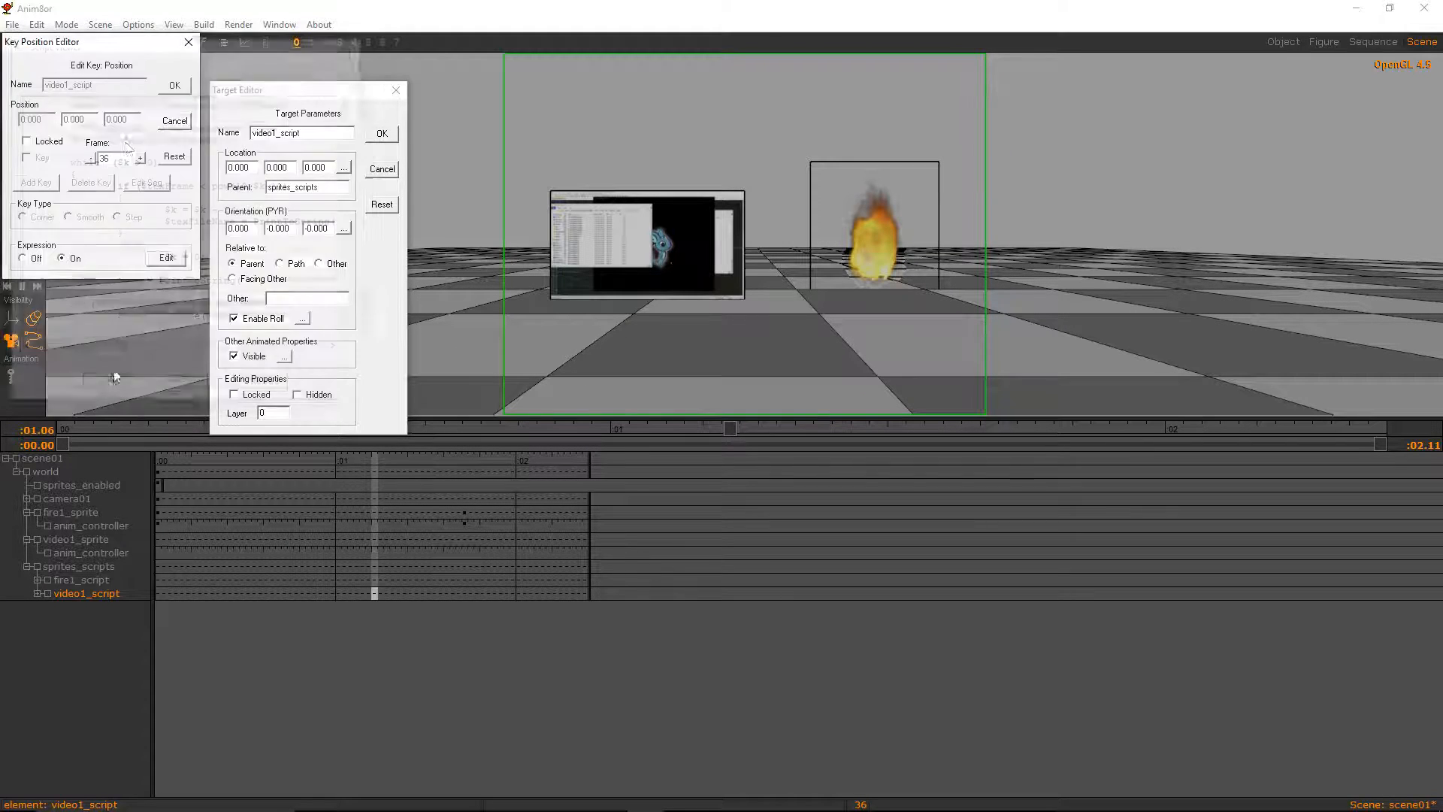
click(170, 87)
click(387, 133)
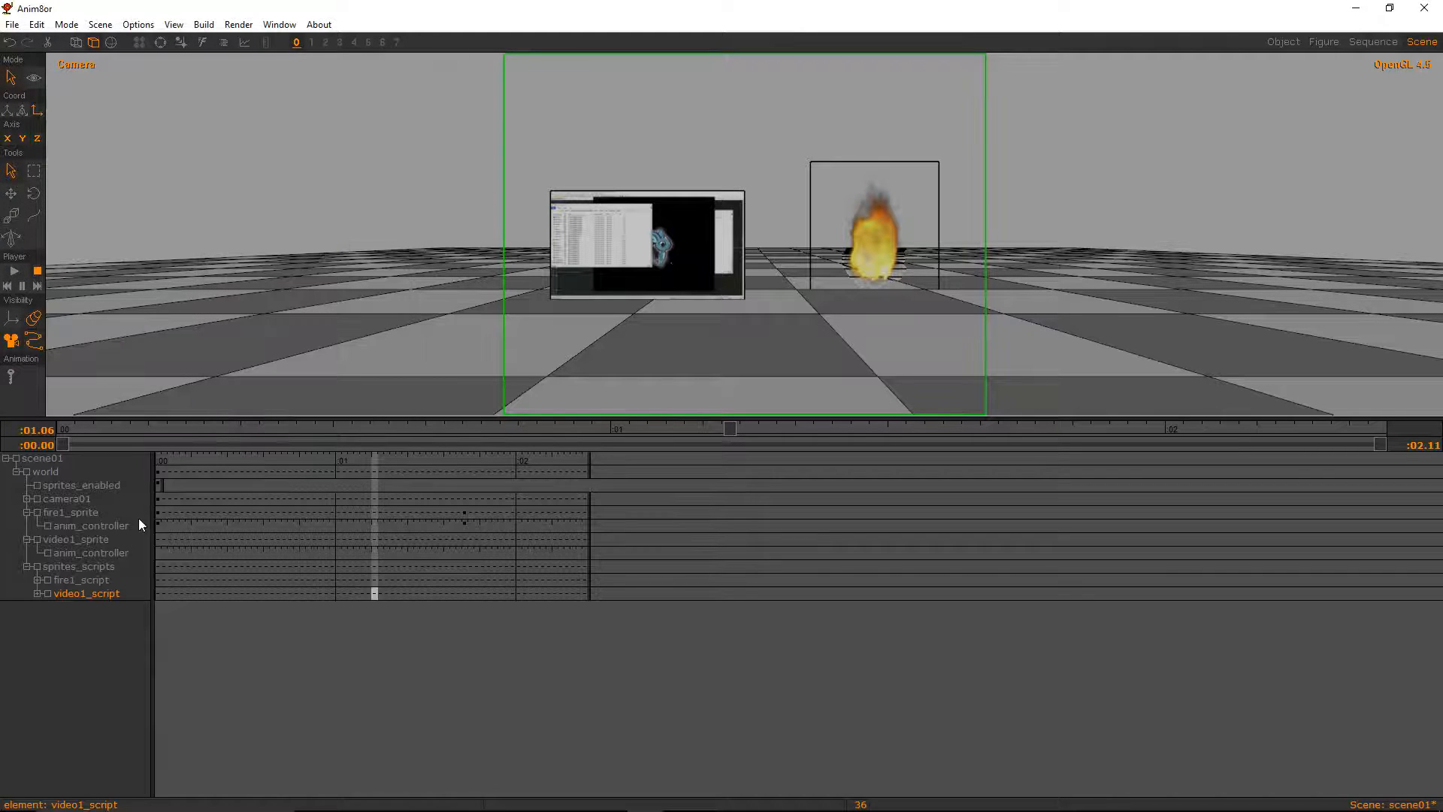
Step the scene back to frame 0 while checking the sprites' playback, and save the project
key(Right)
key(Right)
key(Right)
key(Left)
key(Left)
key(Left)
key(Left)
key(Left)
key(Left)
key(Left)
key(Left)
key(Left)
key(Left)
key(Left)
key(Left)
key(Left)
key(Left)
key(Left)
key(Left)
key(Left)
key(Left)
key(Left)
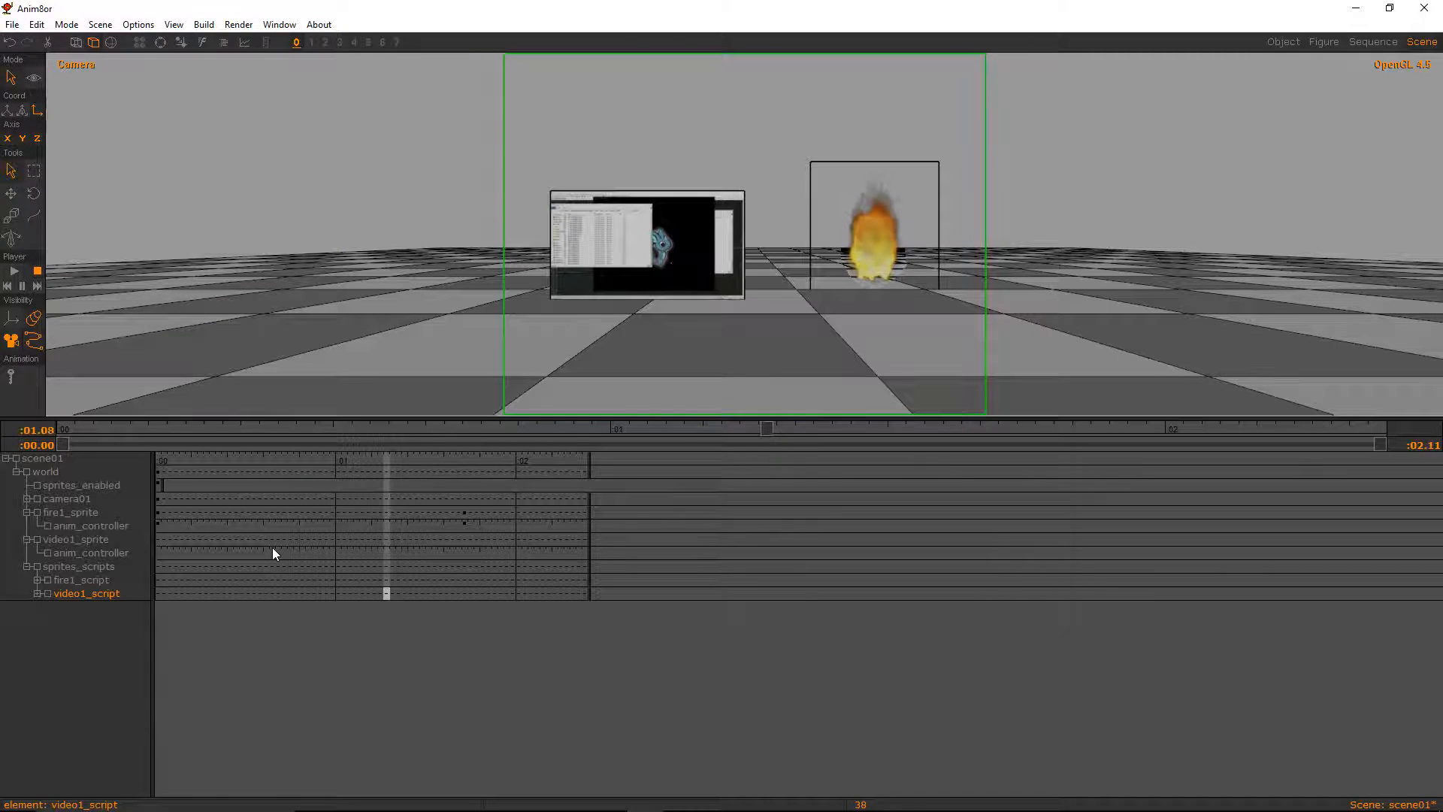
key(Left)
key(Left)
key(Left)
key(Left)
key(Left)
key(Left)
key(Left)
key(Left)
key(Left)
key(Left)
key(Left)
key(Left)
key(Left)
key(Left)
key(Left)
key(Left)
key(Left)
key(Left)
key(Left)
key(Left)
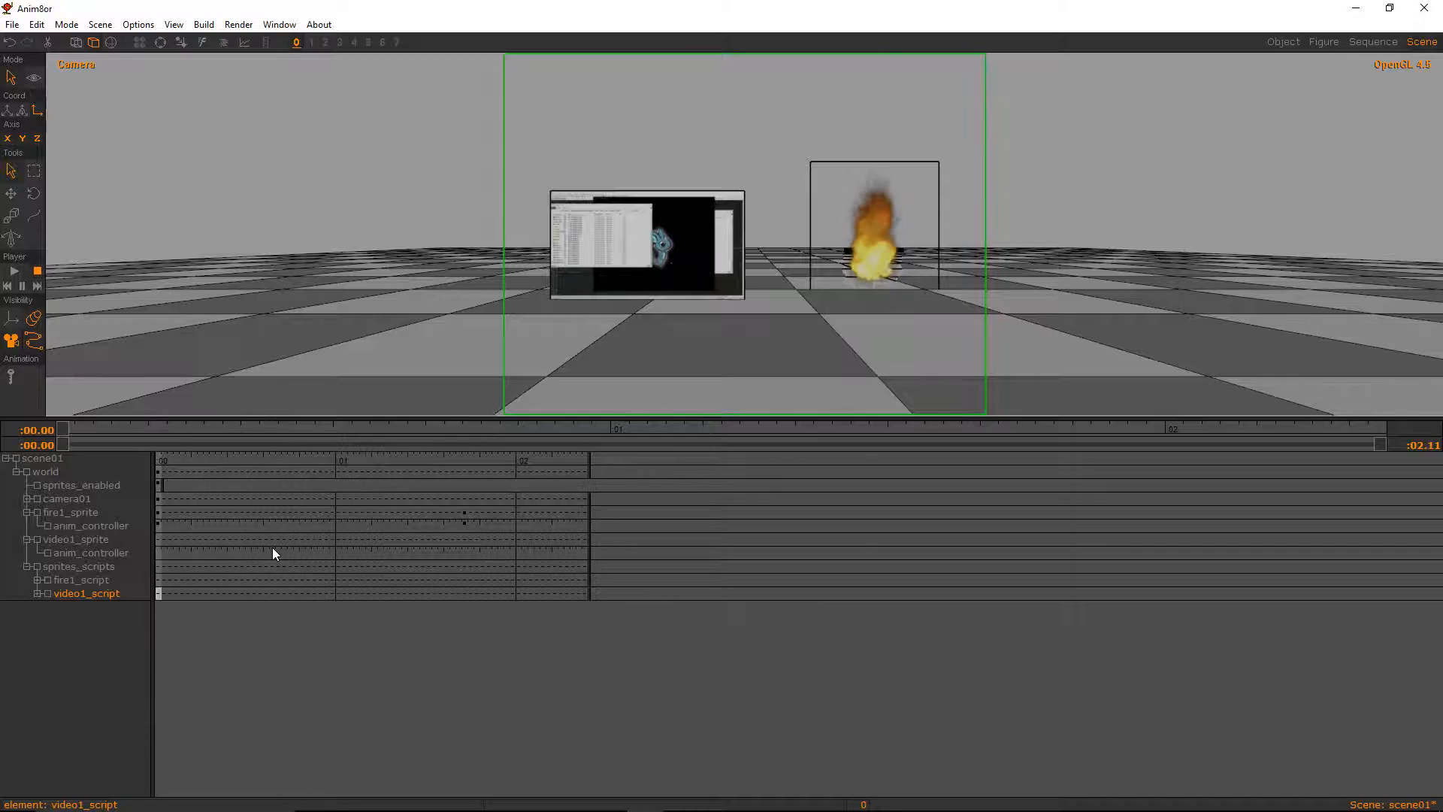
click(12, 24)
click(30, 95)
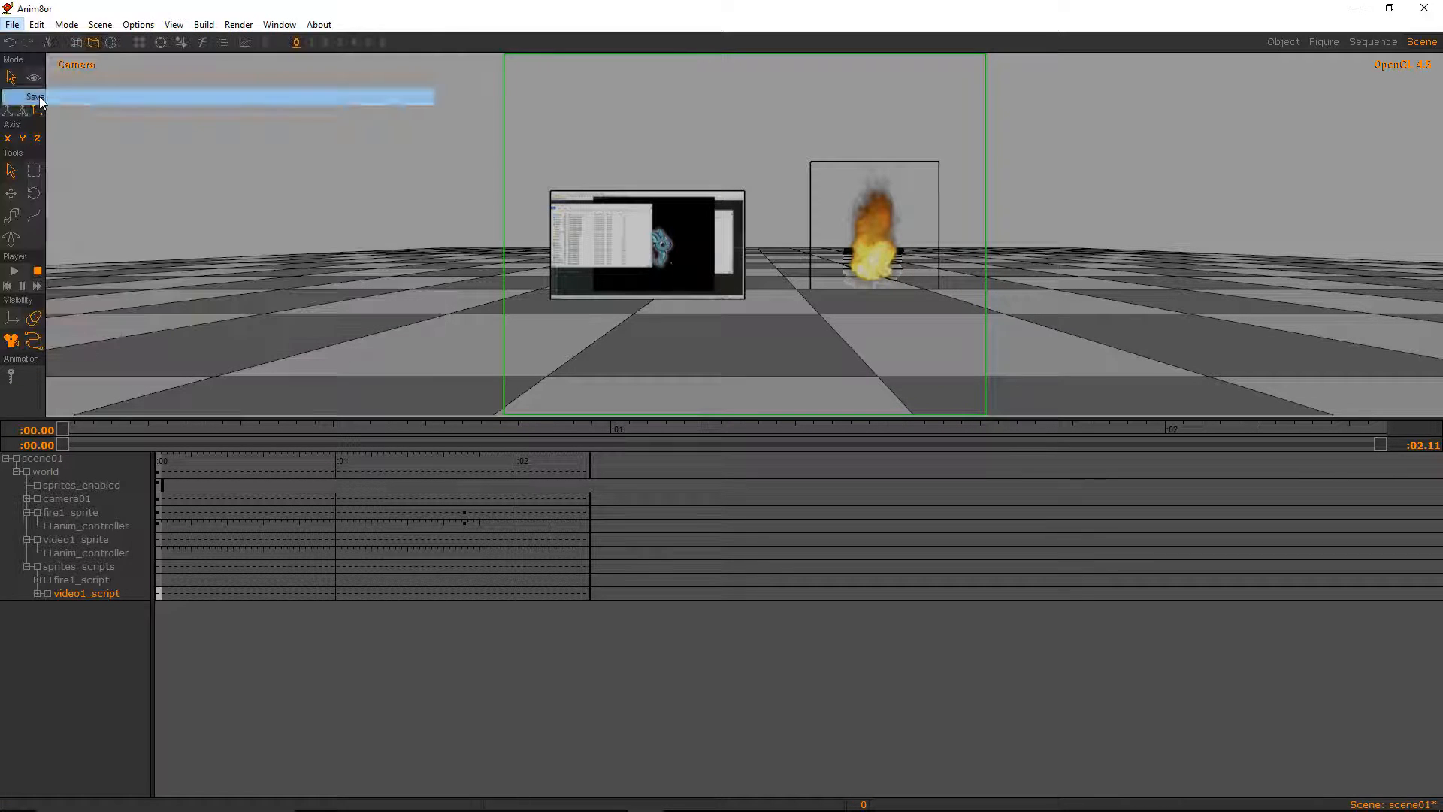
Add a smooth key with value 0 at frame 0 on video1_sprite's anim_controller
click(114, 557)
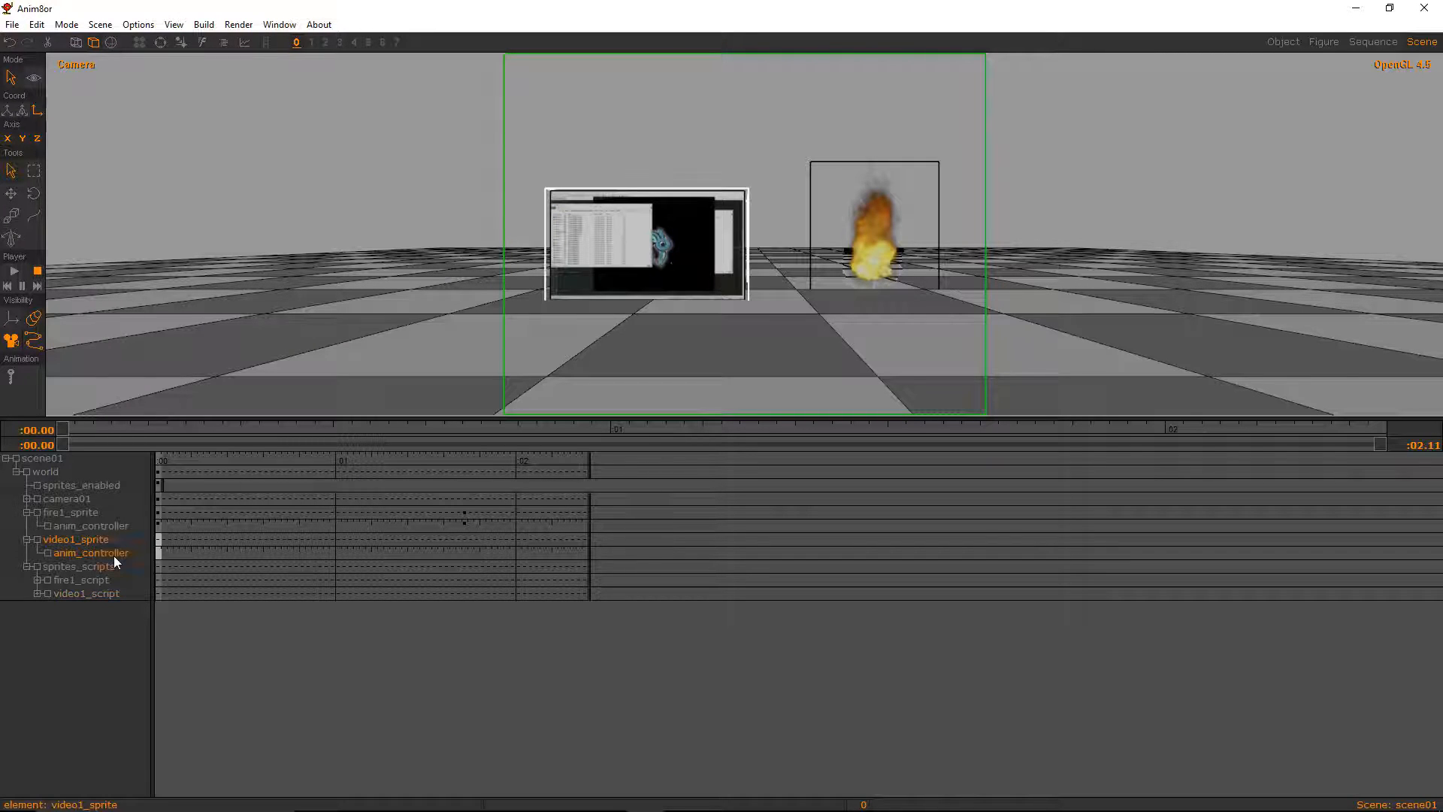
double_click(159, 553)
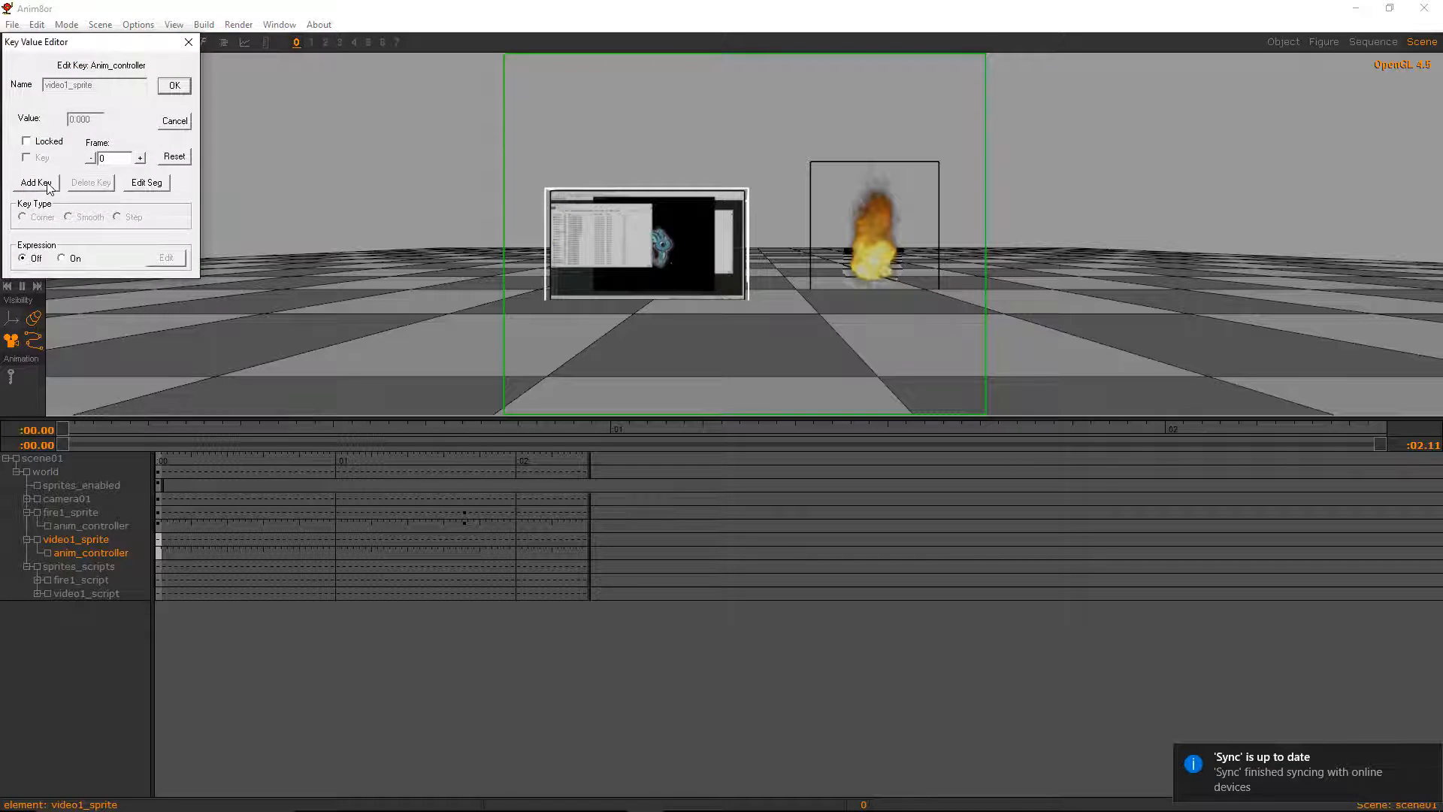
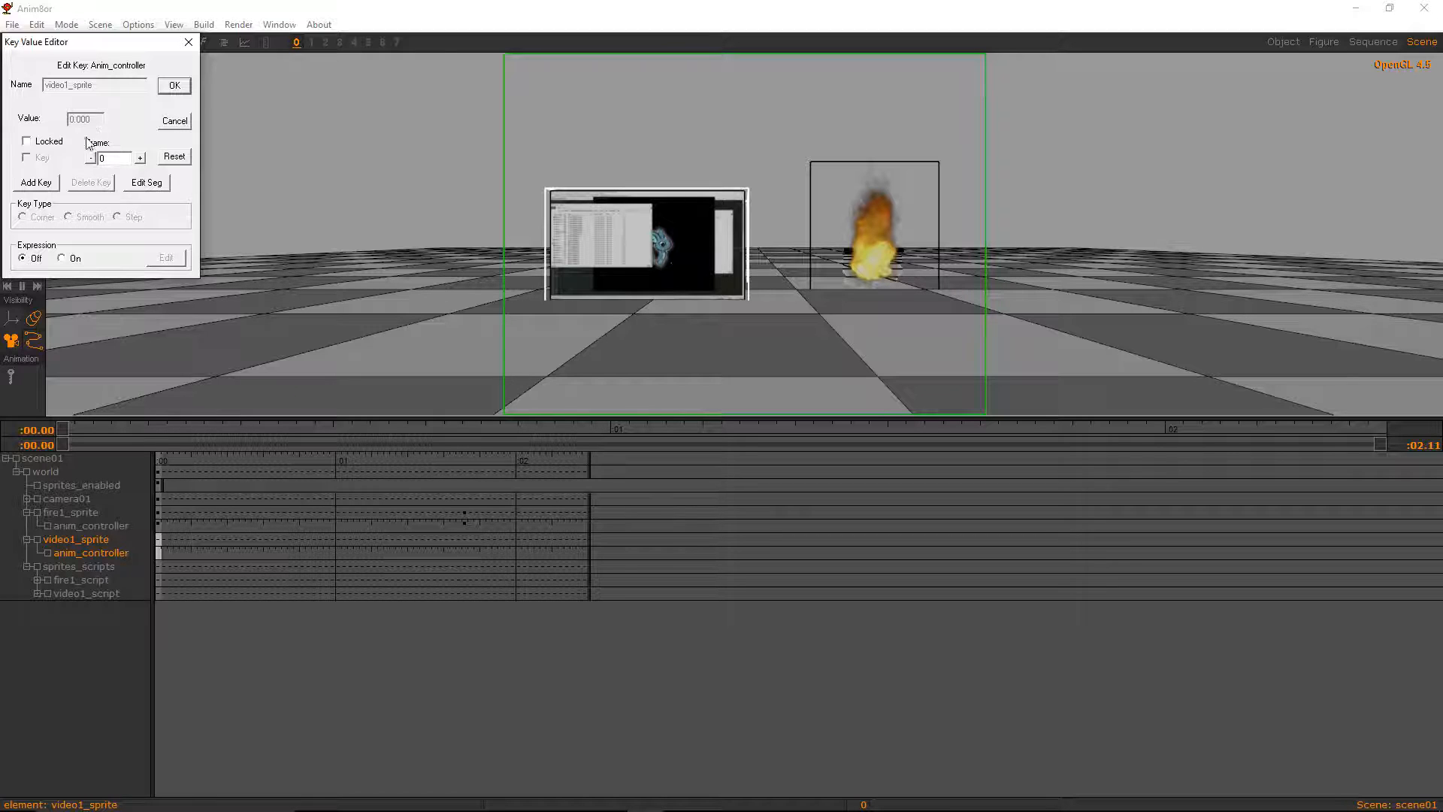
click(48, 186)
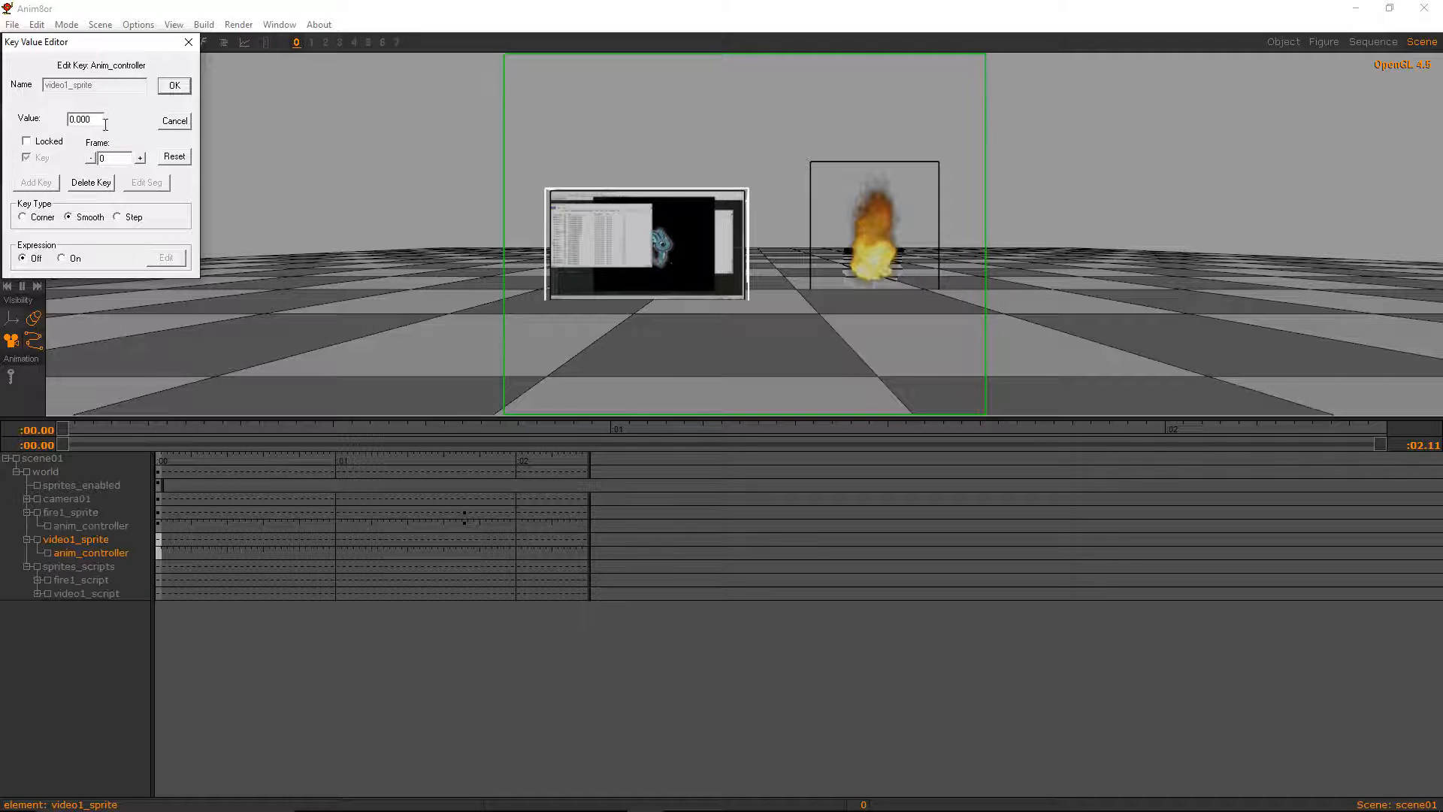
click(175, 87)
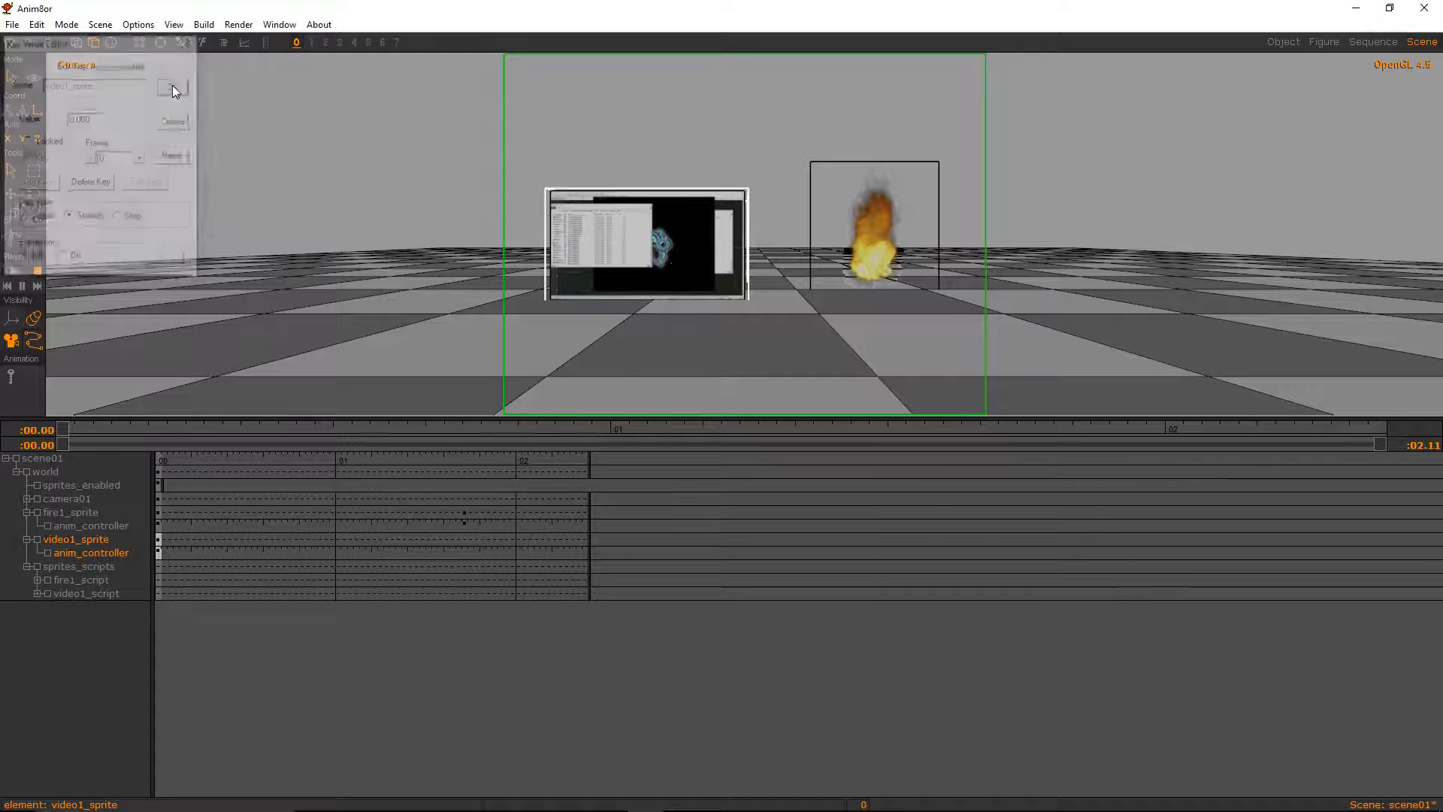
Add a key with value 157 at frame 71 on video1_sprite's anim_controller
click(585, 552)
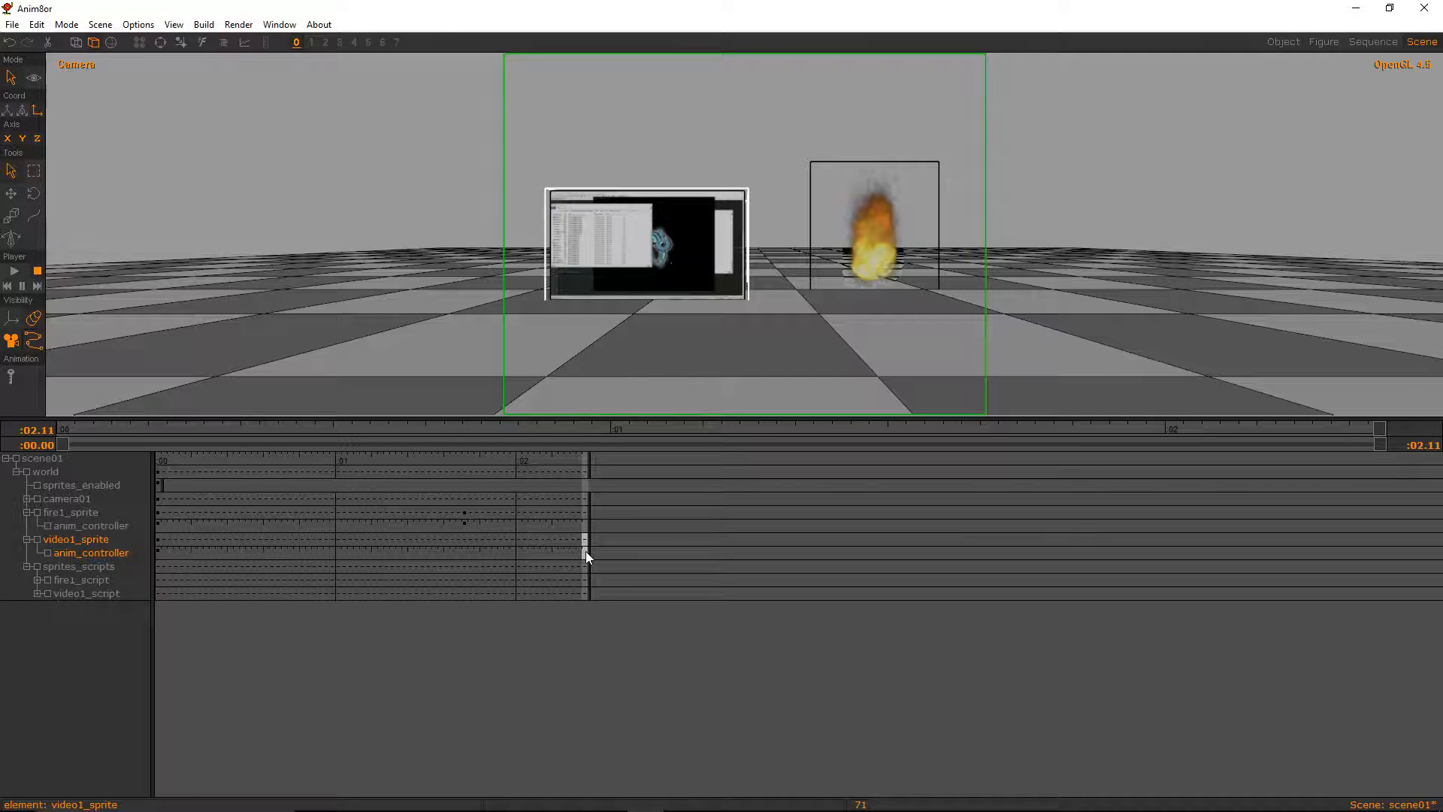
double_click(584, 552)
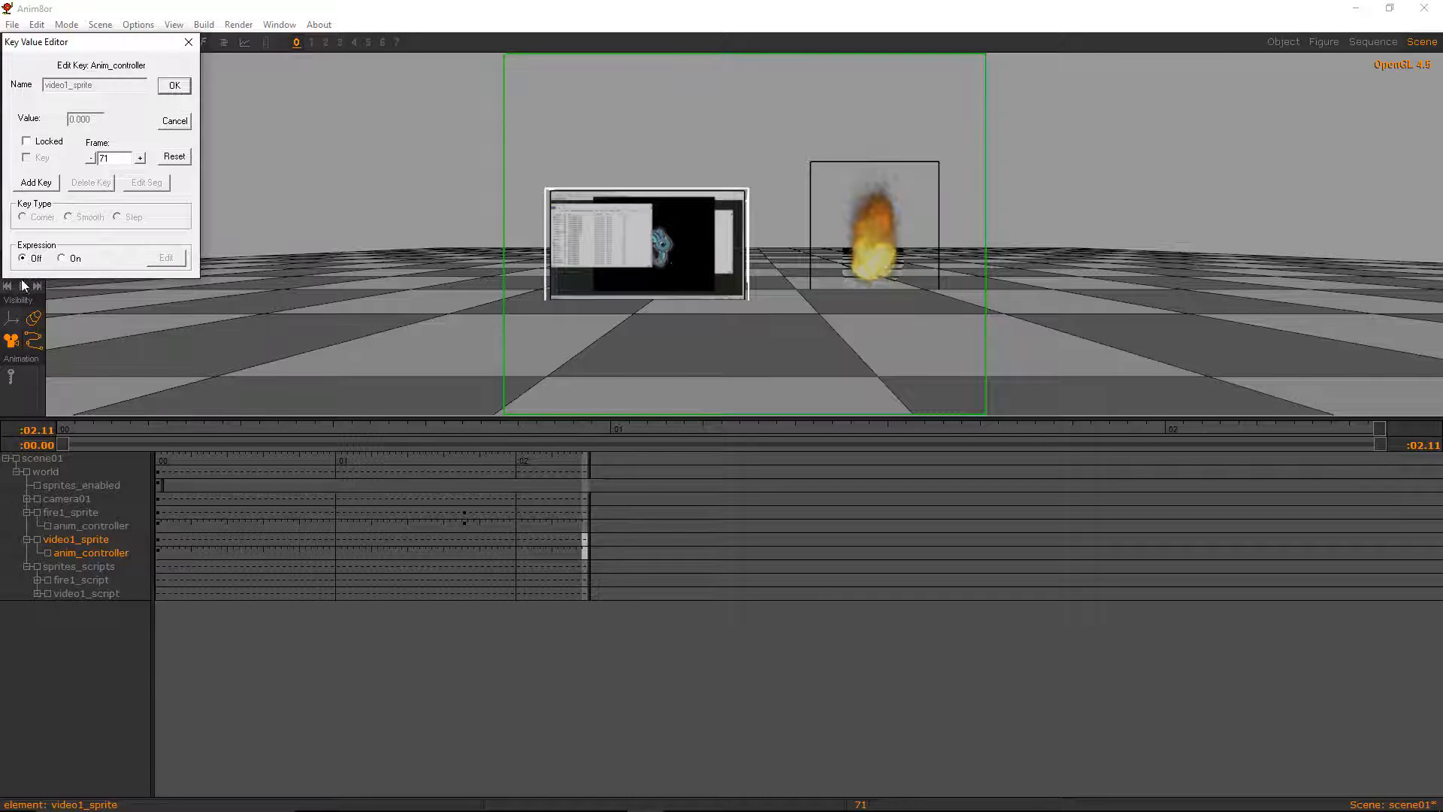
click(36, 182)
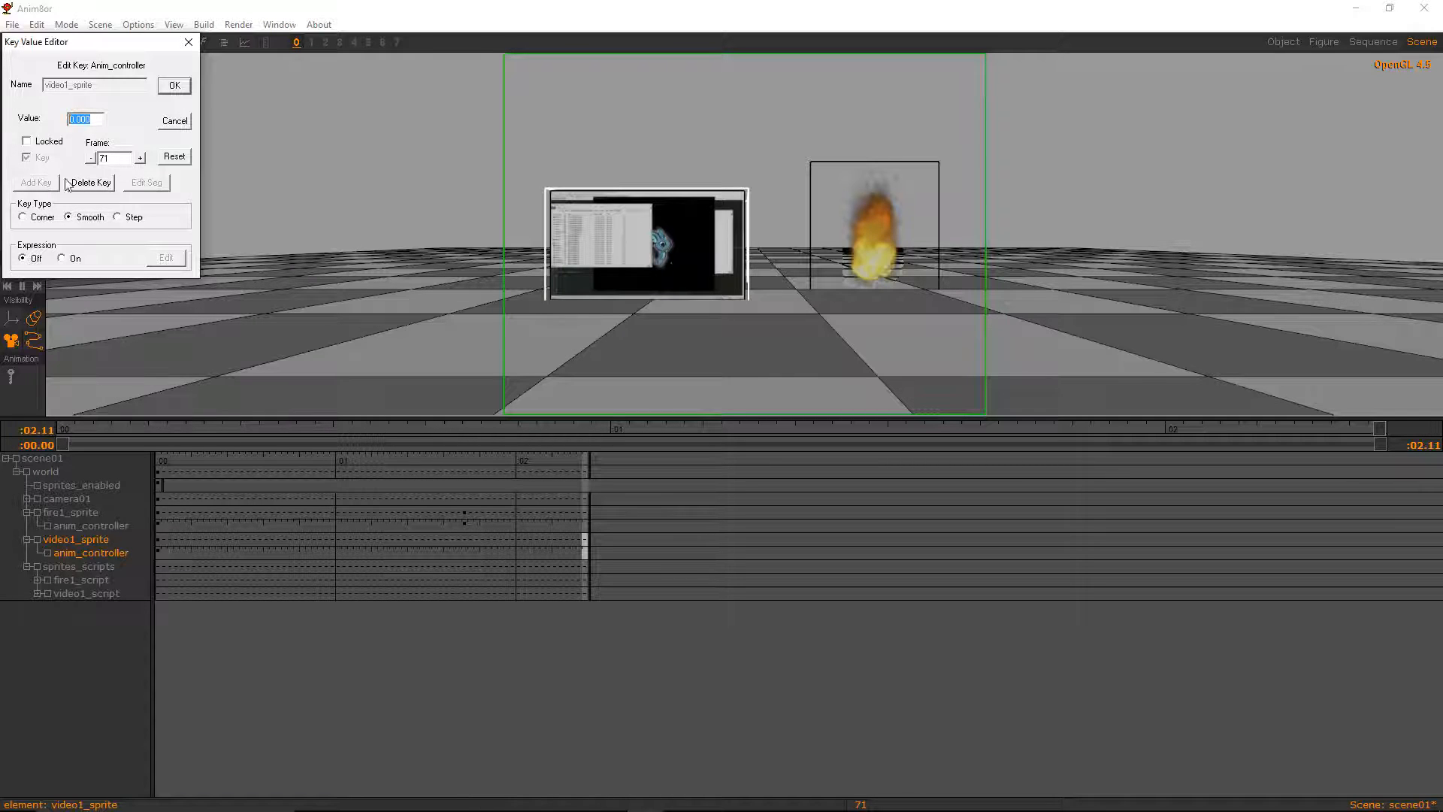
text(1)
text(57)
click(179, 89)
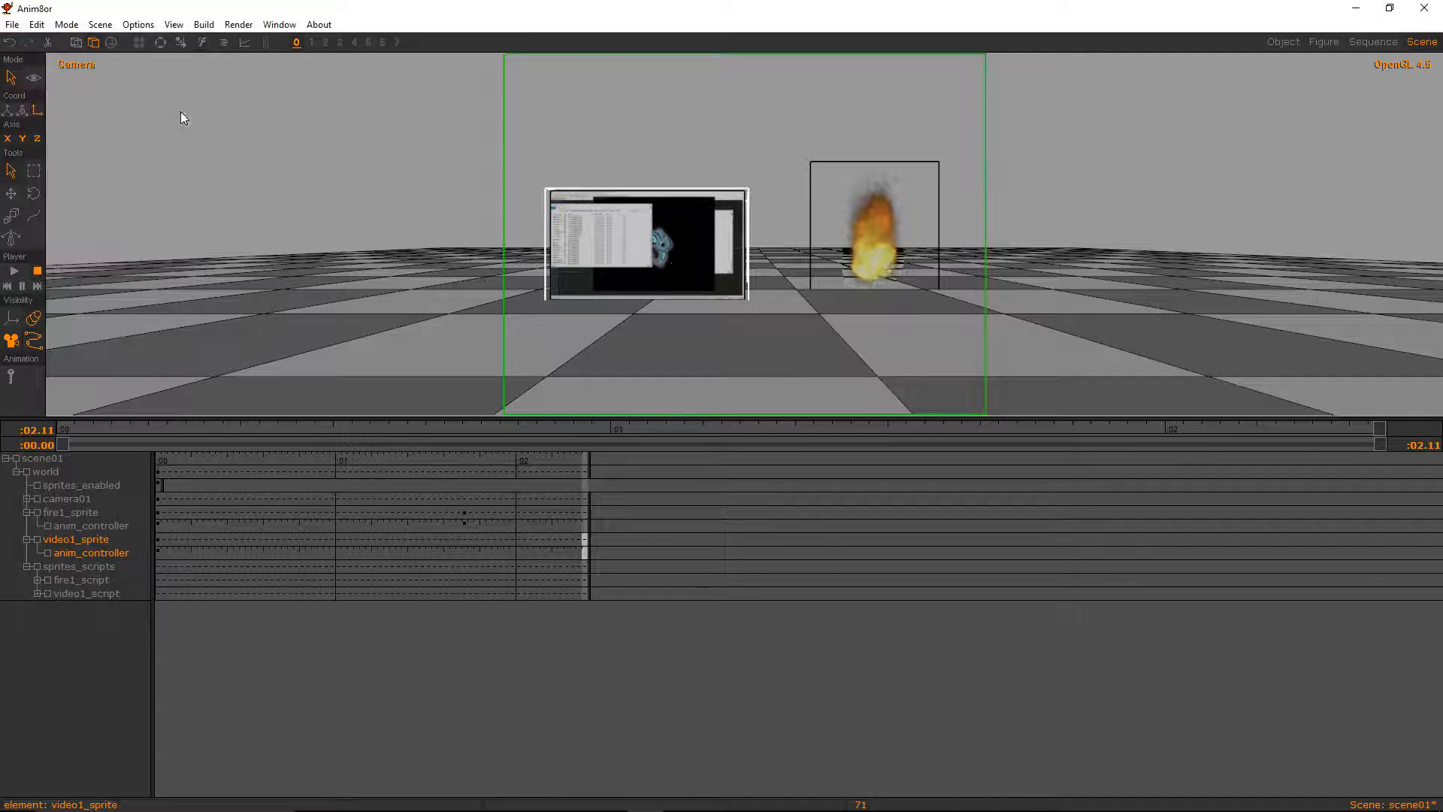
Scrub and step through the timeline frames to examine the image-sequence playback on video1_sprite and fire1_sprite
click(470, 575)
click(290, 552)
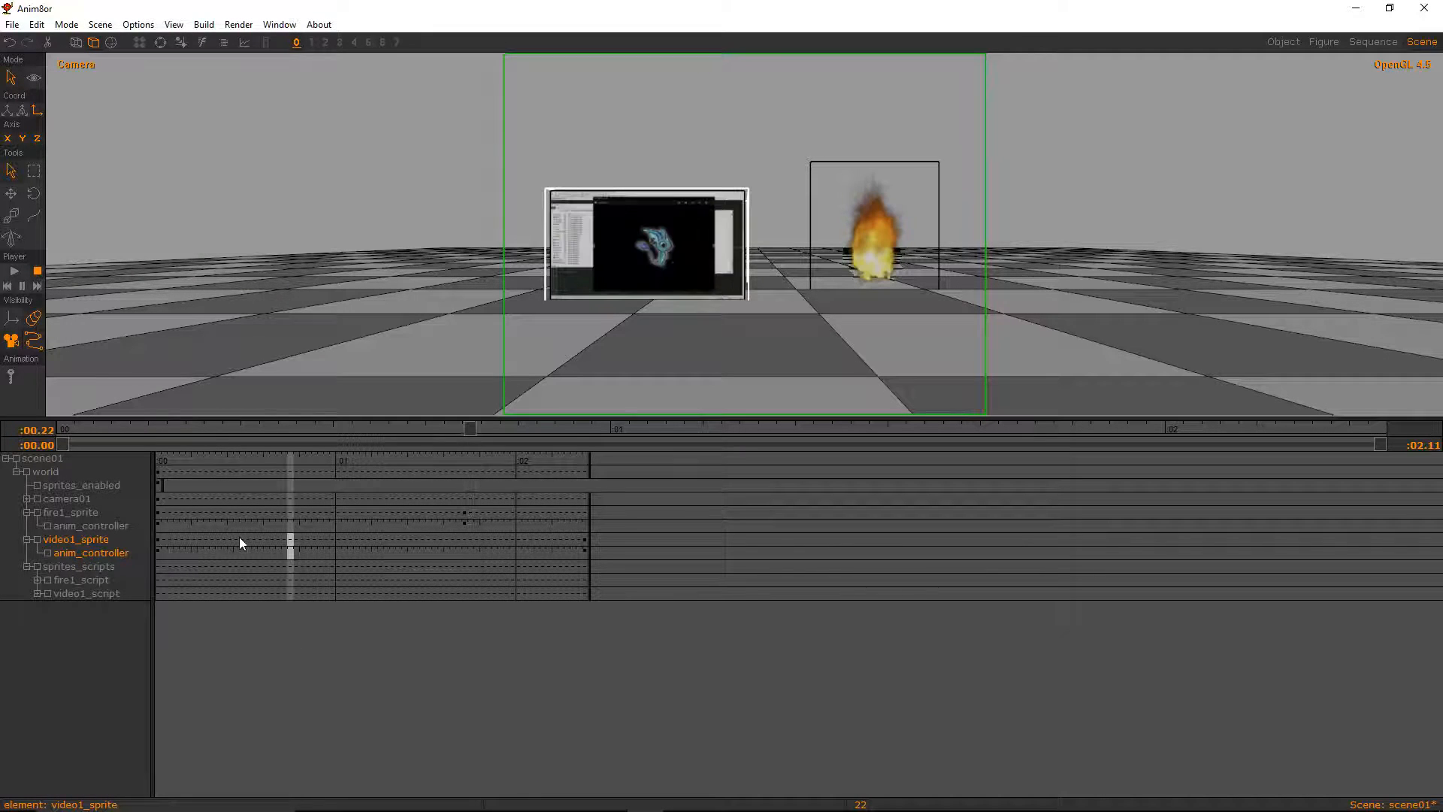
click(236, 539)
click(314, 539)
click(376, 539)
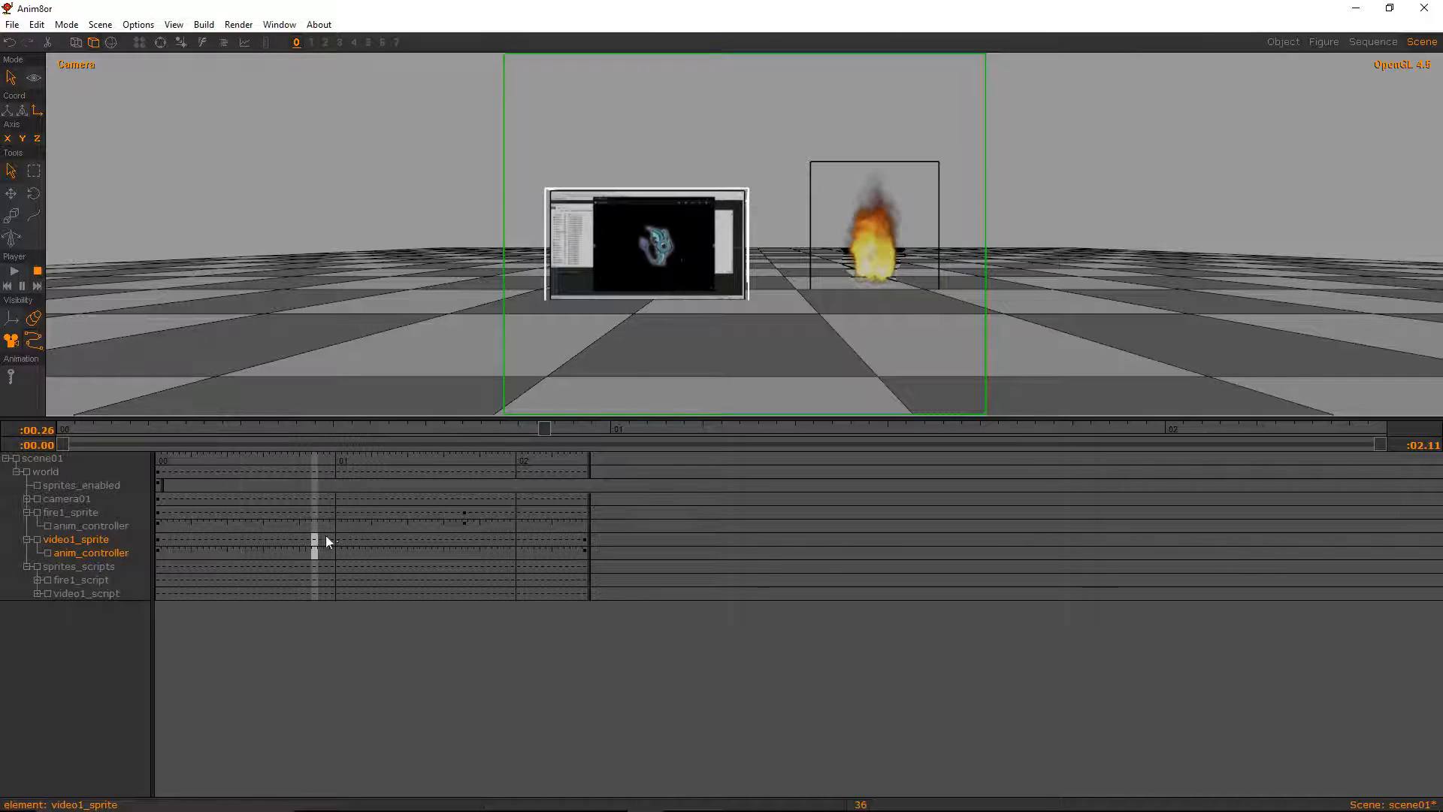
key(Right)
key(Right)
key(Right)
key(Right)
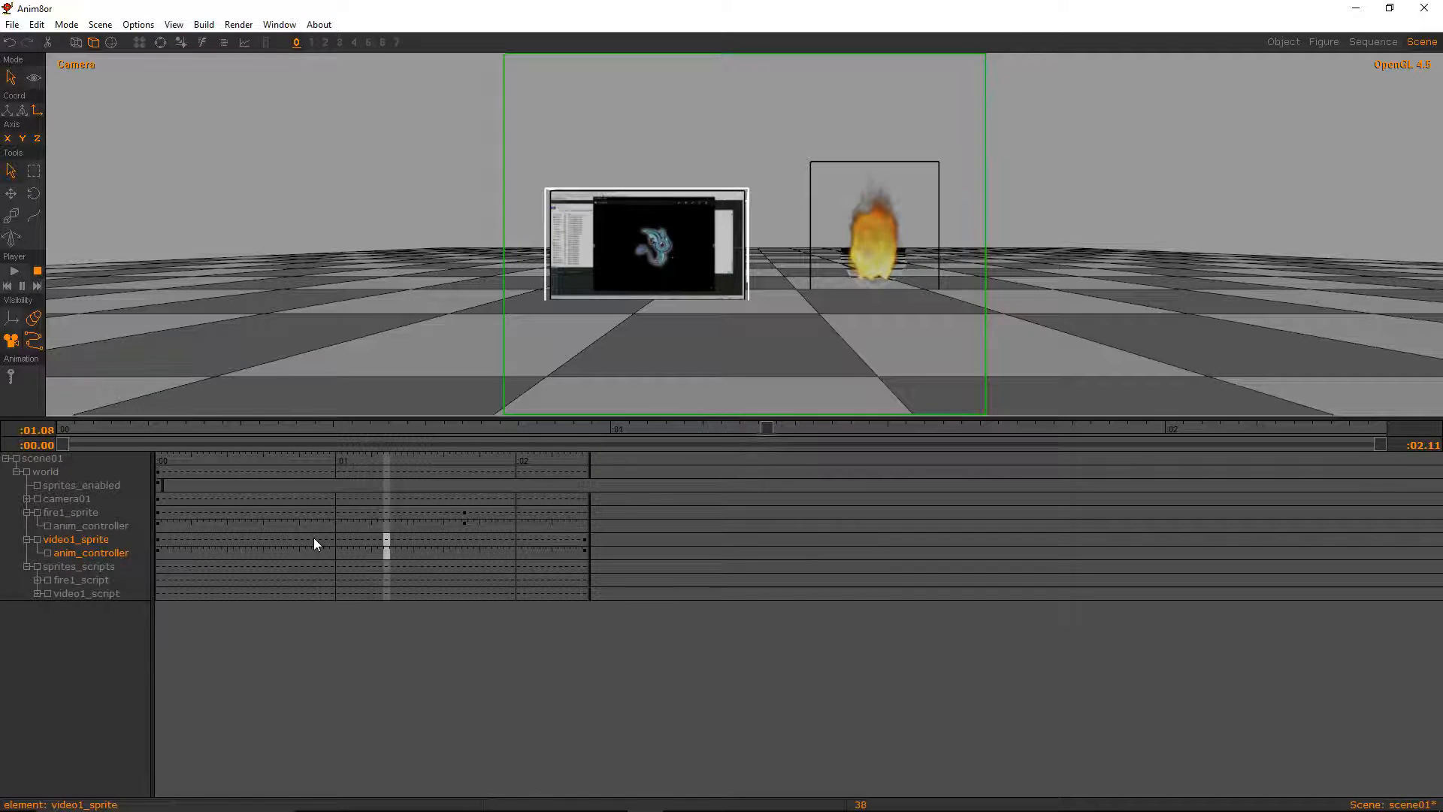
key(Right)
key(Right)
key(Right)
key(Right)
key(Right)
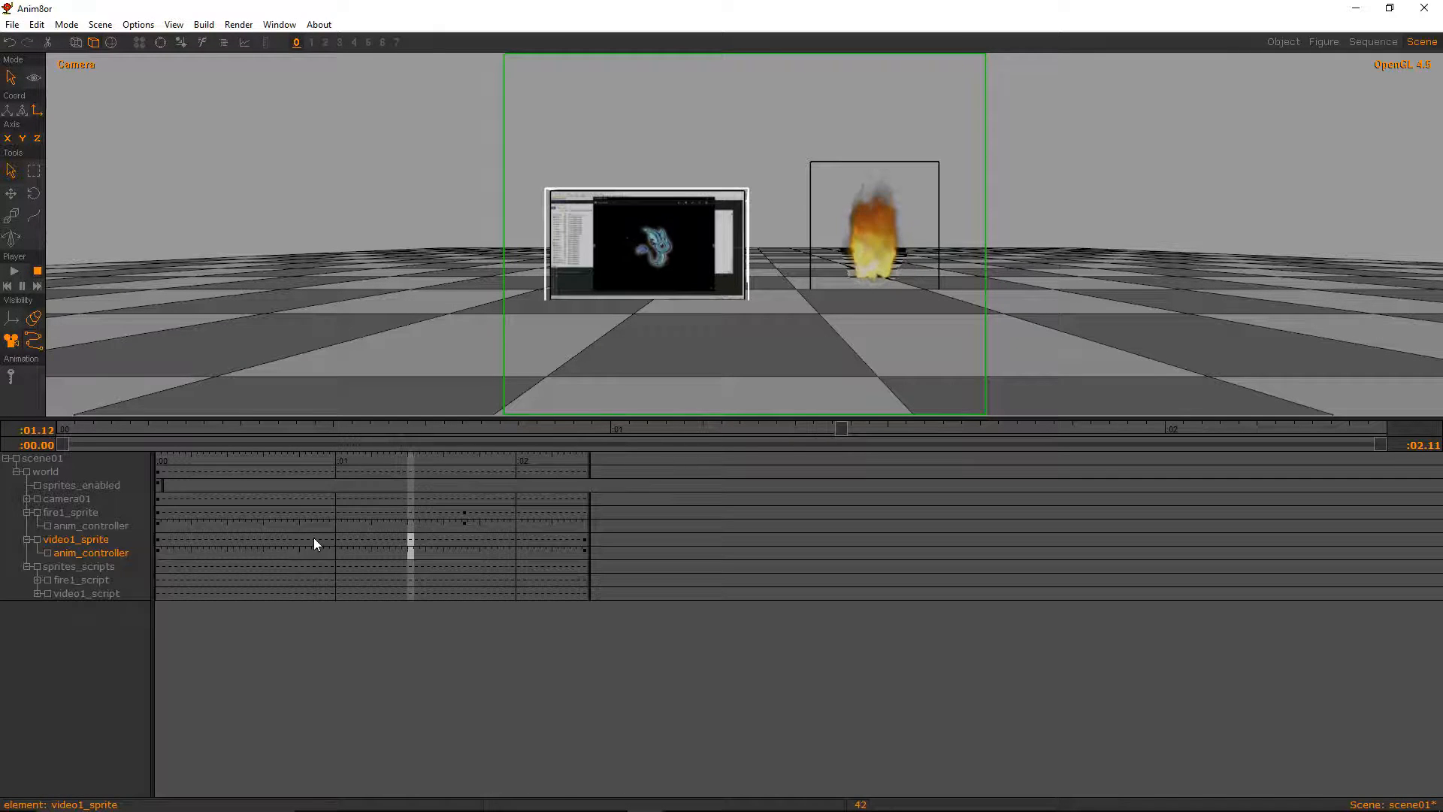
key(Right)
key(Right)
key(Right)
key(Right)
key(Right)
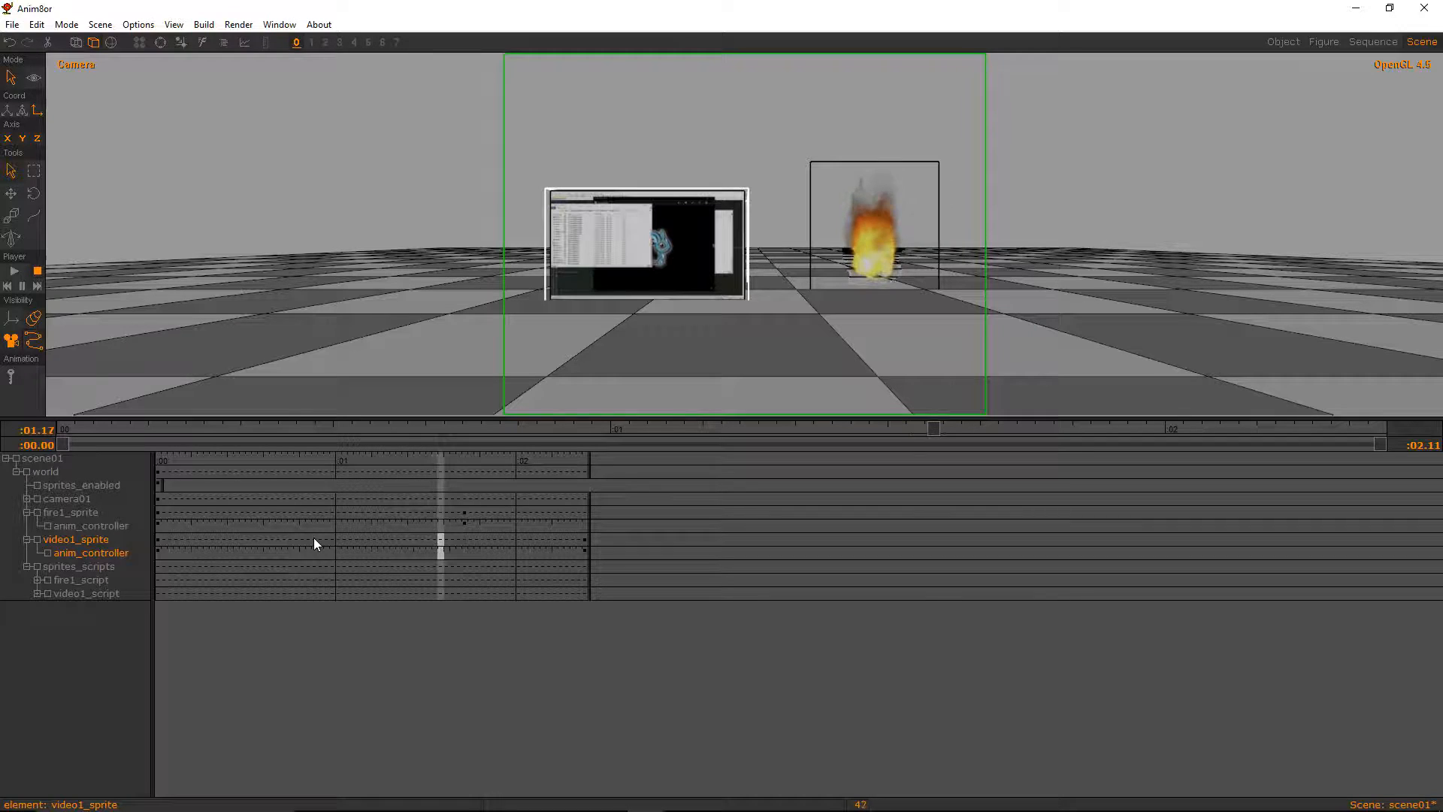
key(Right)
key(Right)
key(Right)
key(Right)
key(Right)
key(Right)
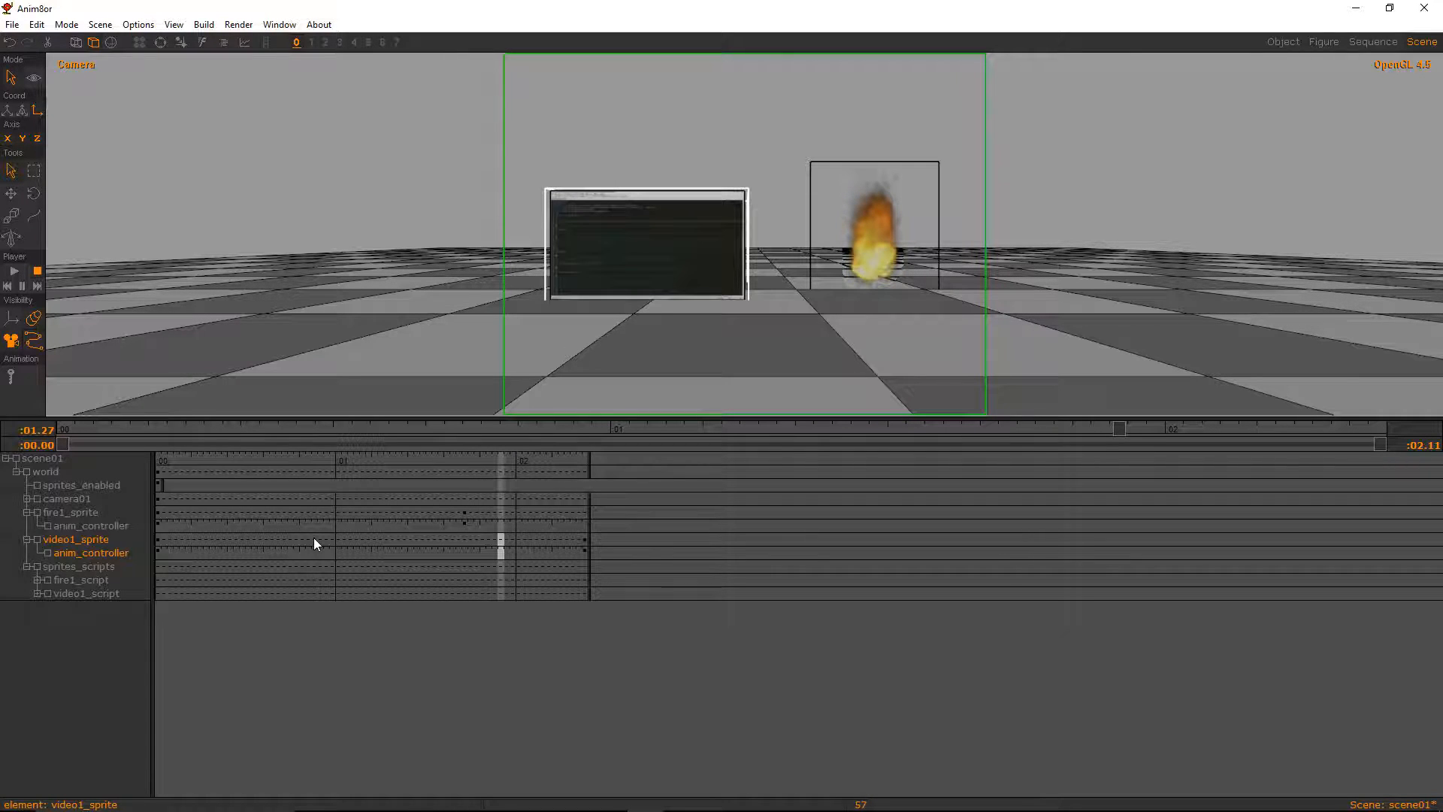
key(Right)
key(Right)
key(Right)
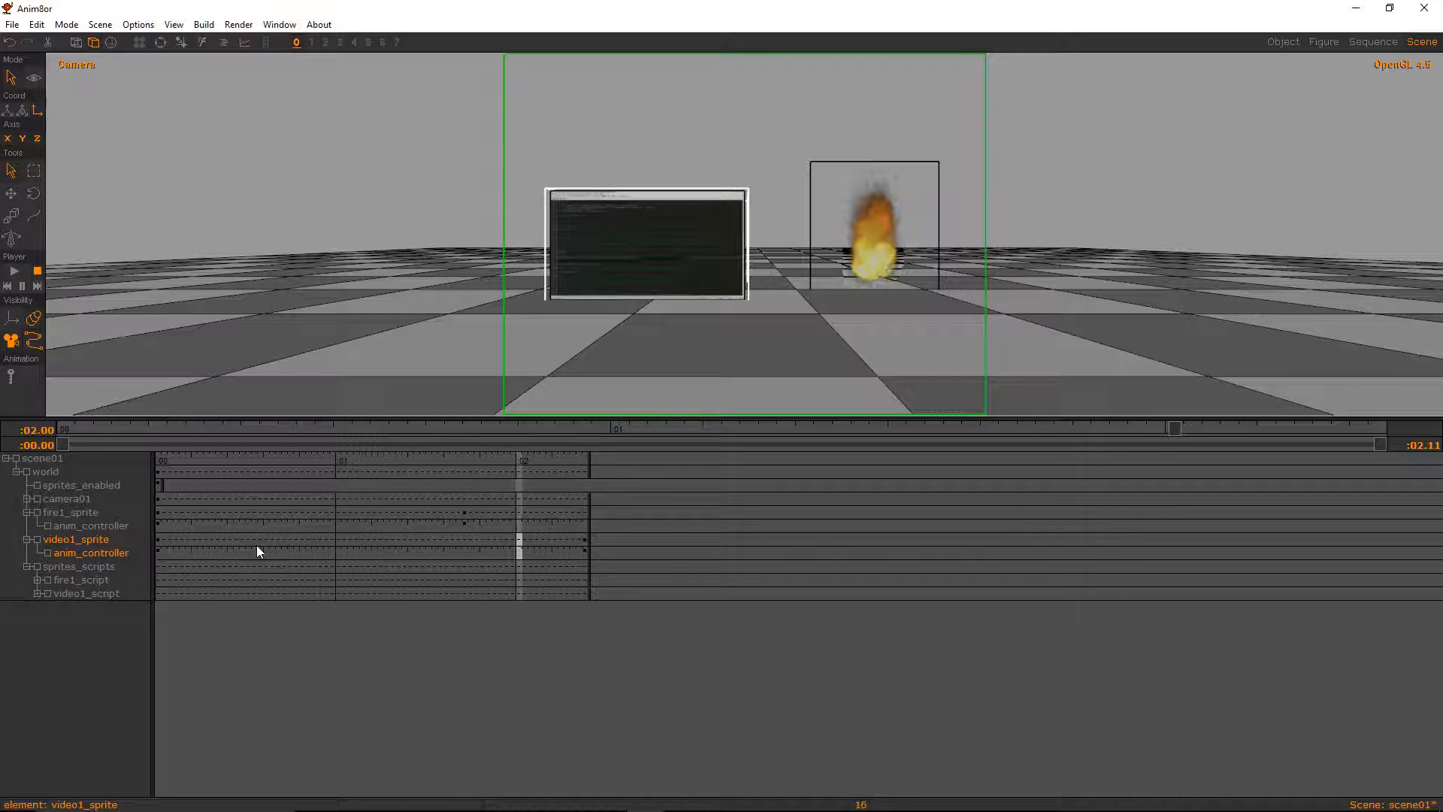
click(255, 545)
key(Right)
key(Right)
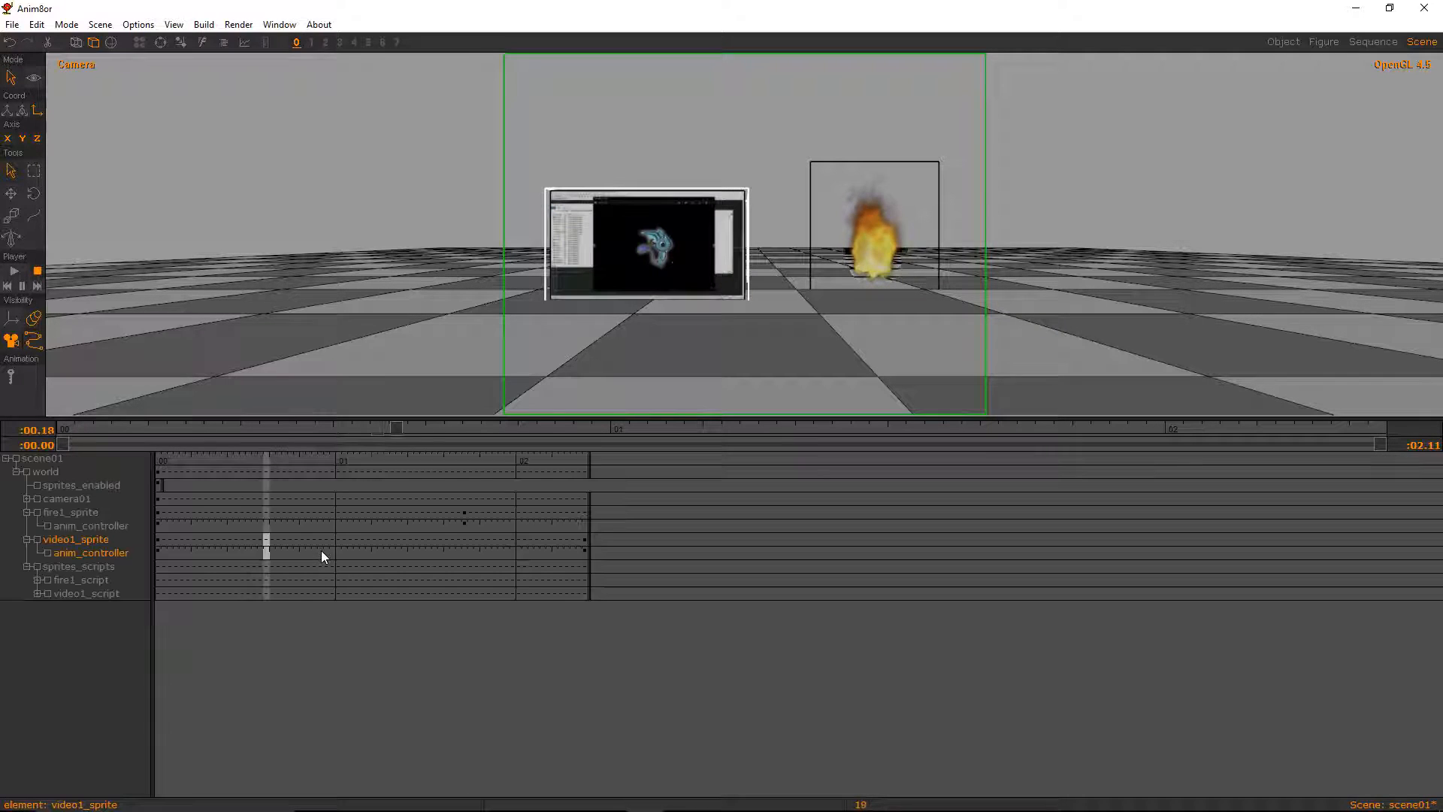
key(Right)
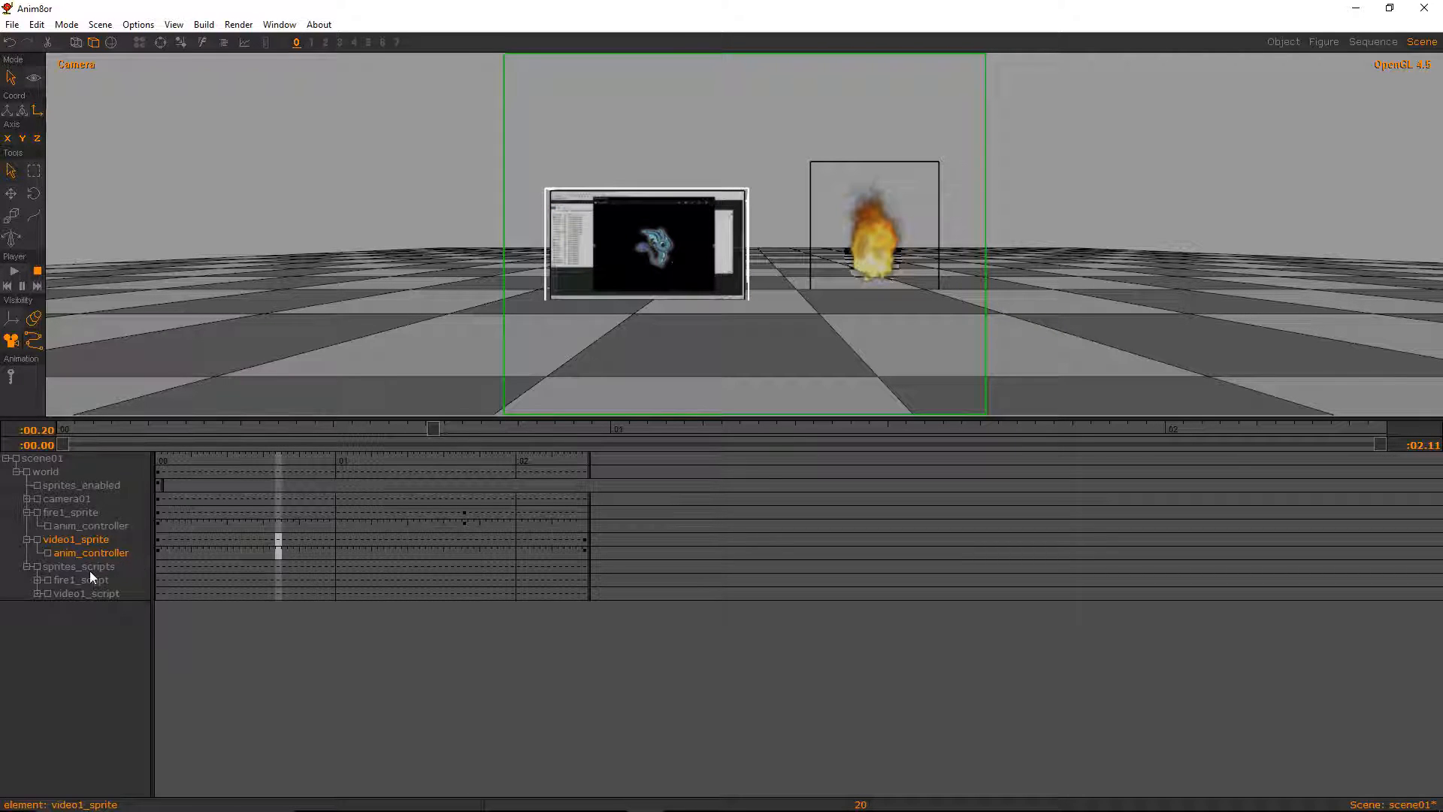
Disable the fire sequence by setting $enabled to 0 in fire1_script's location expression
click(36, 581)
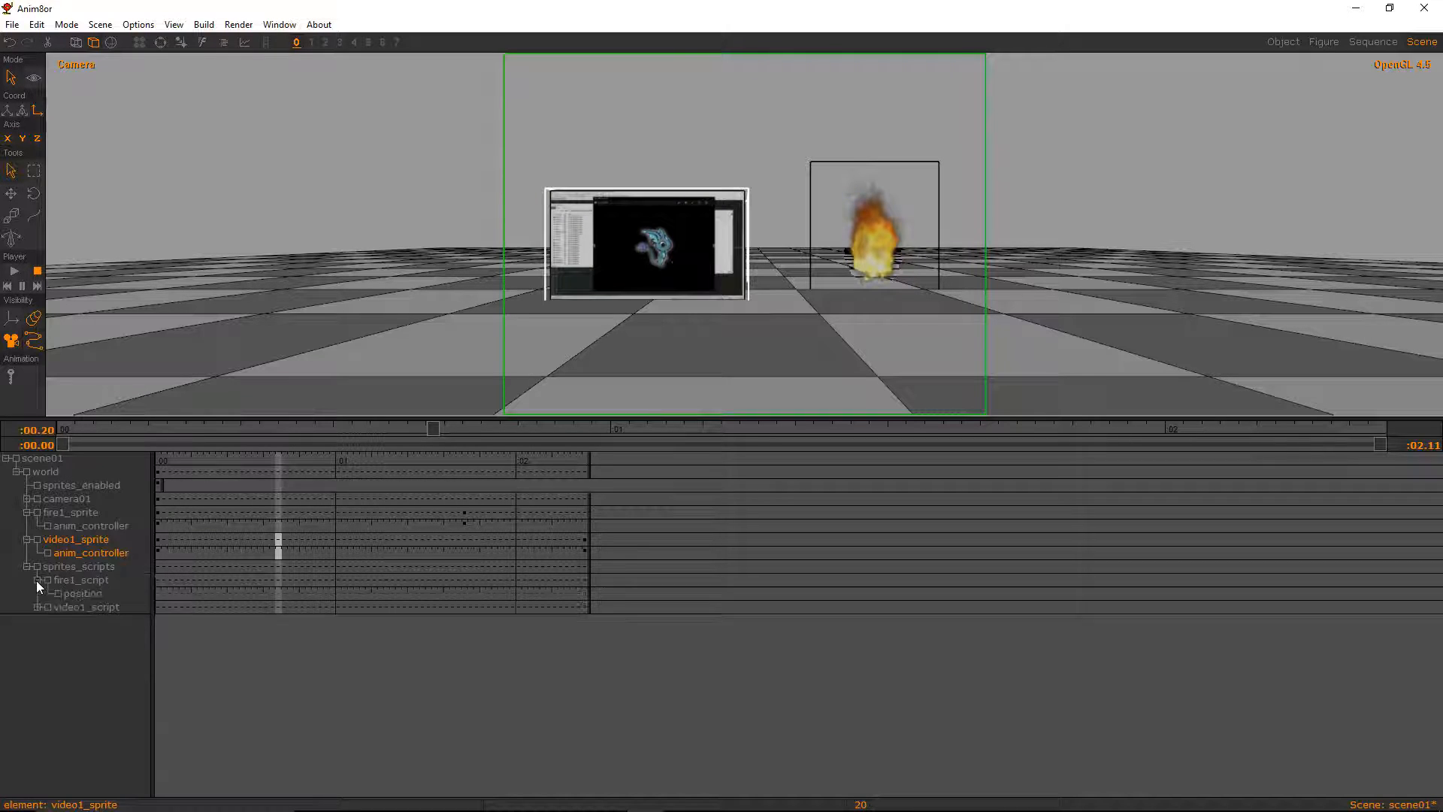
click(81, 581)
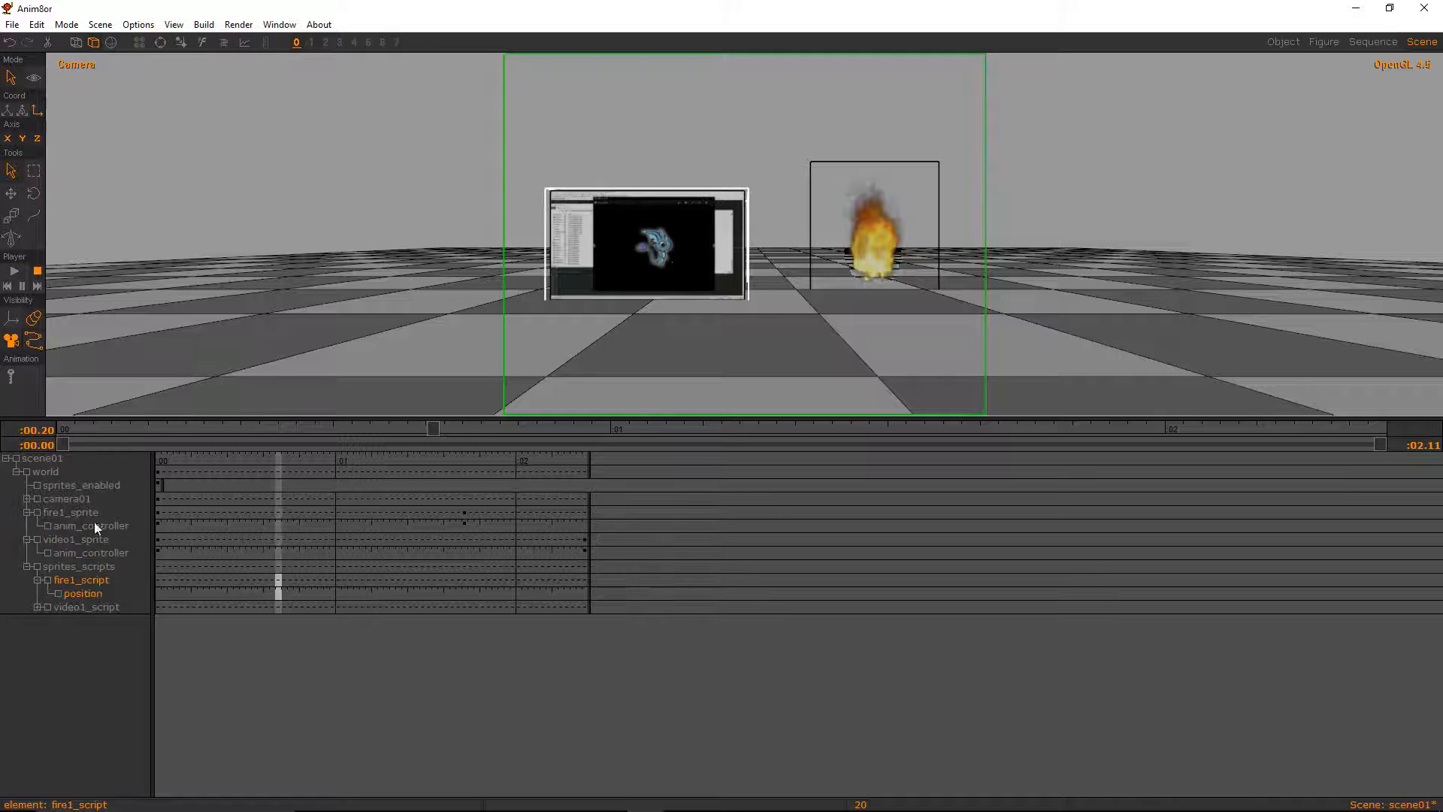
double_click(89, 581)
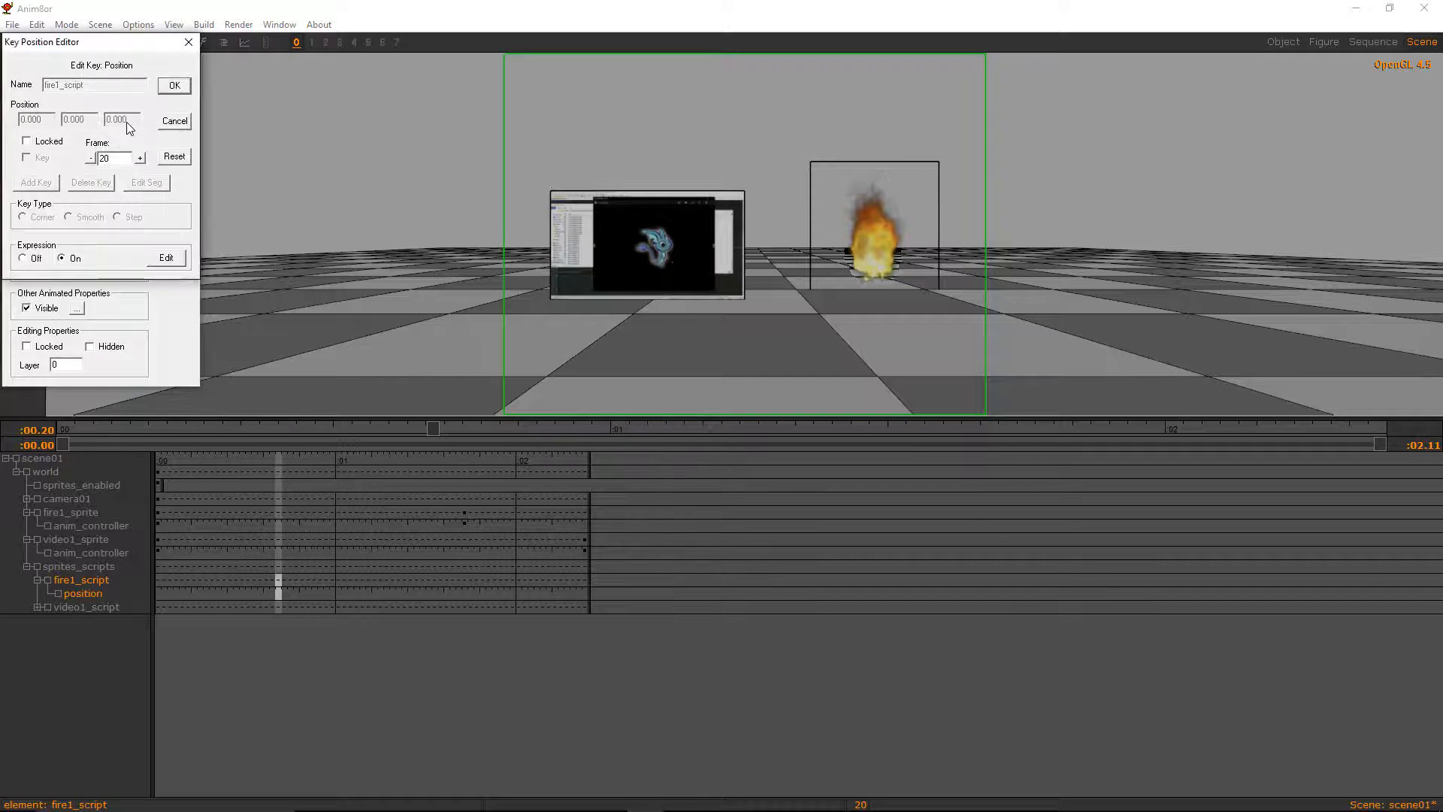
click(166, 258)
click(73, 169)
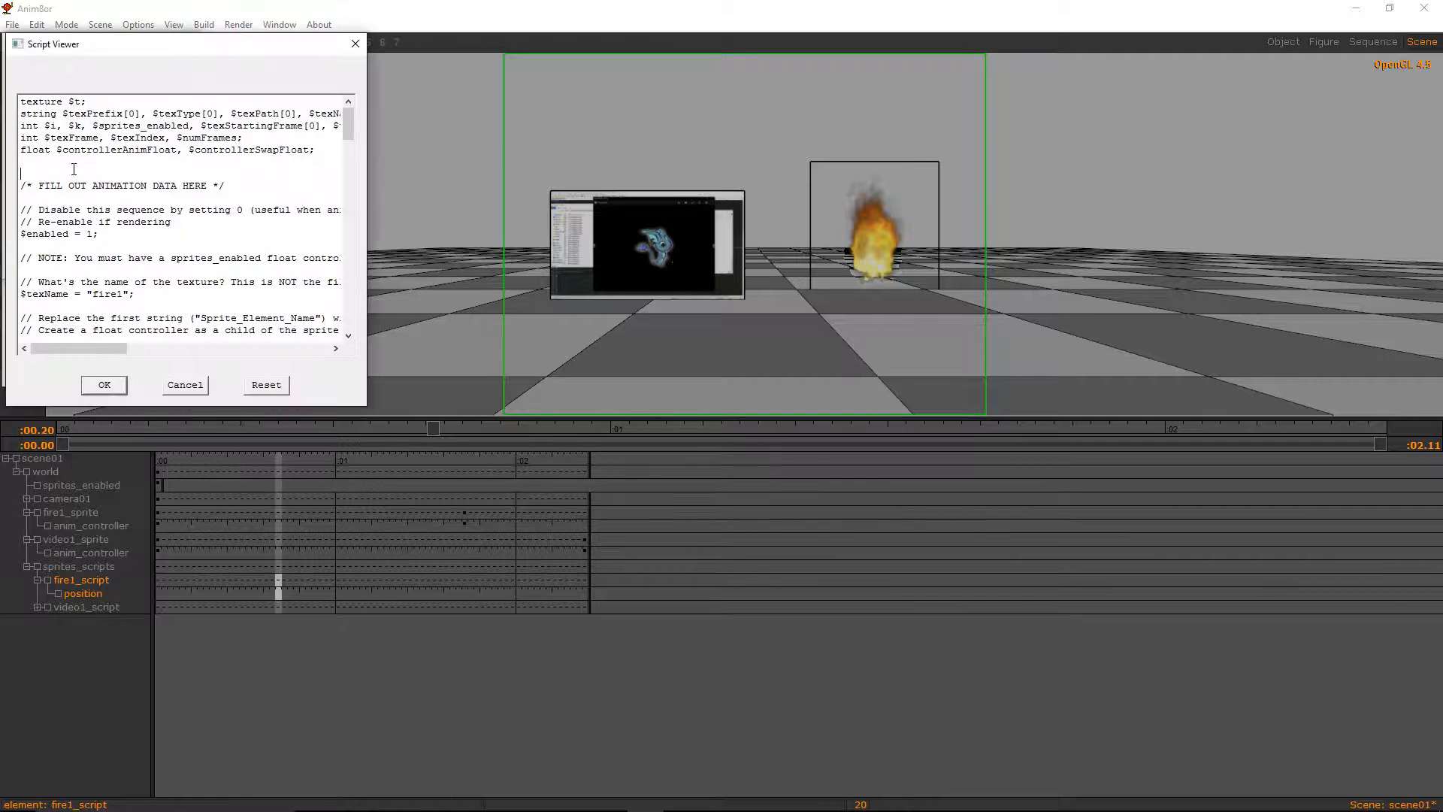
click(90, 233)
text(0)
click(104, 384)
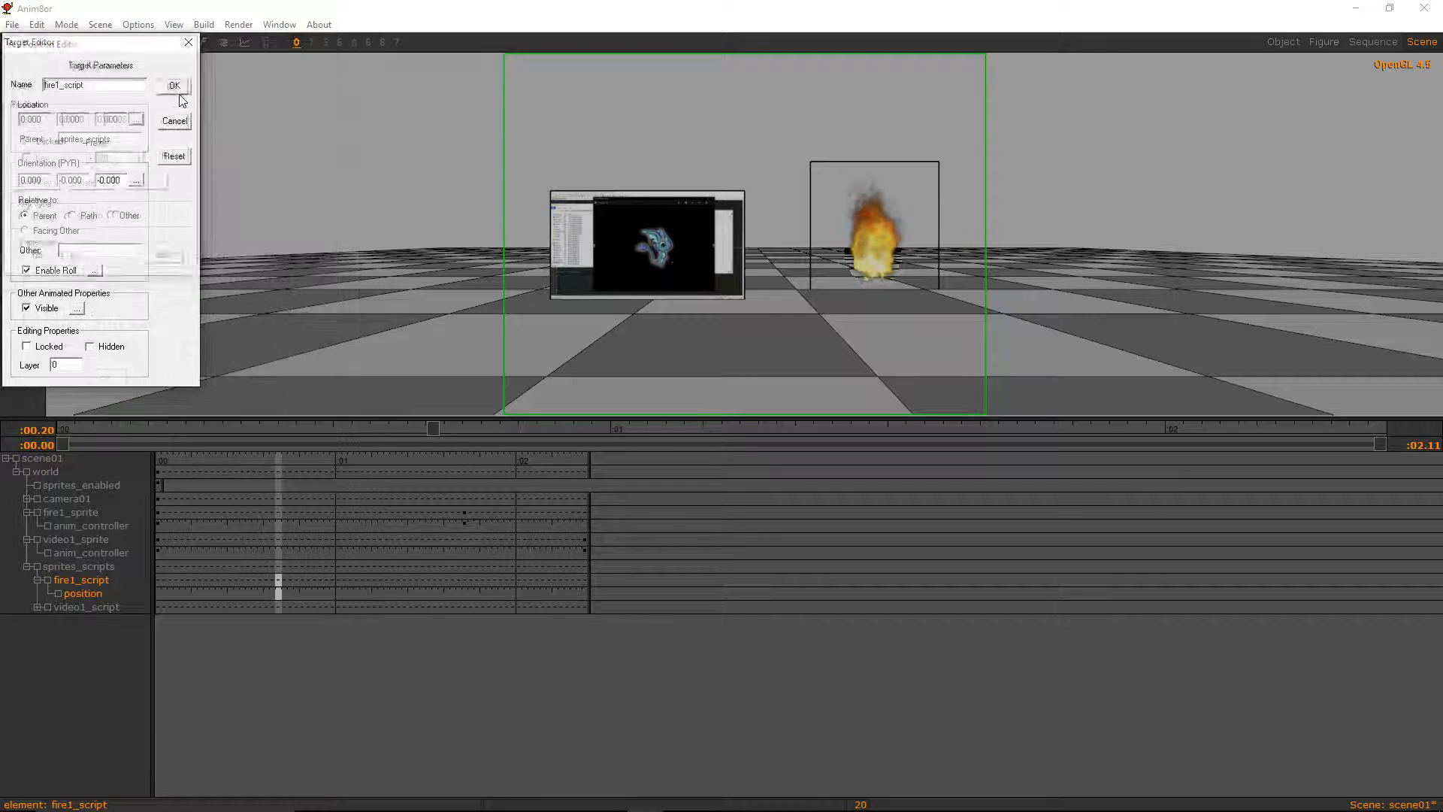
click(179, 89)
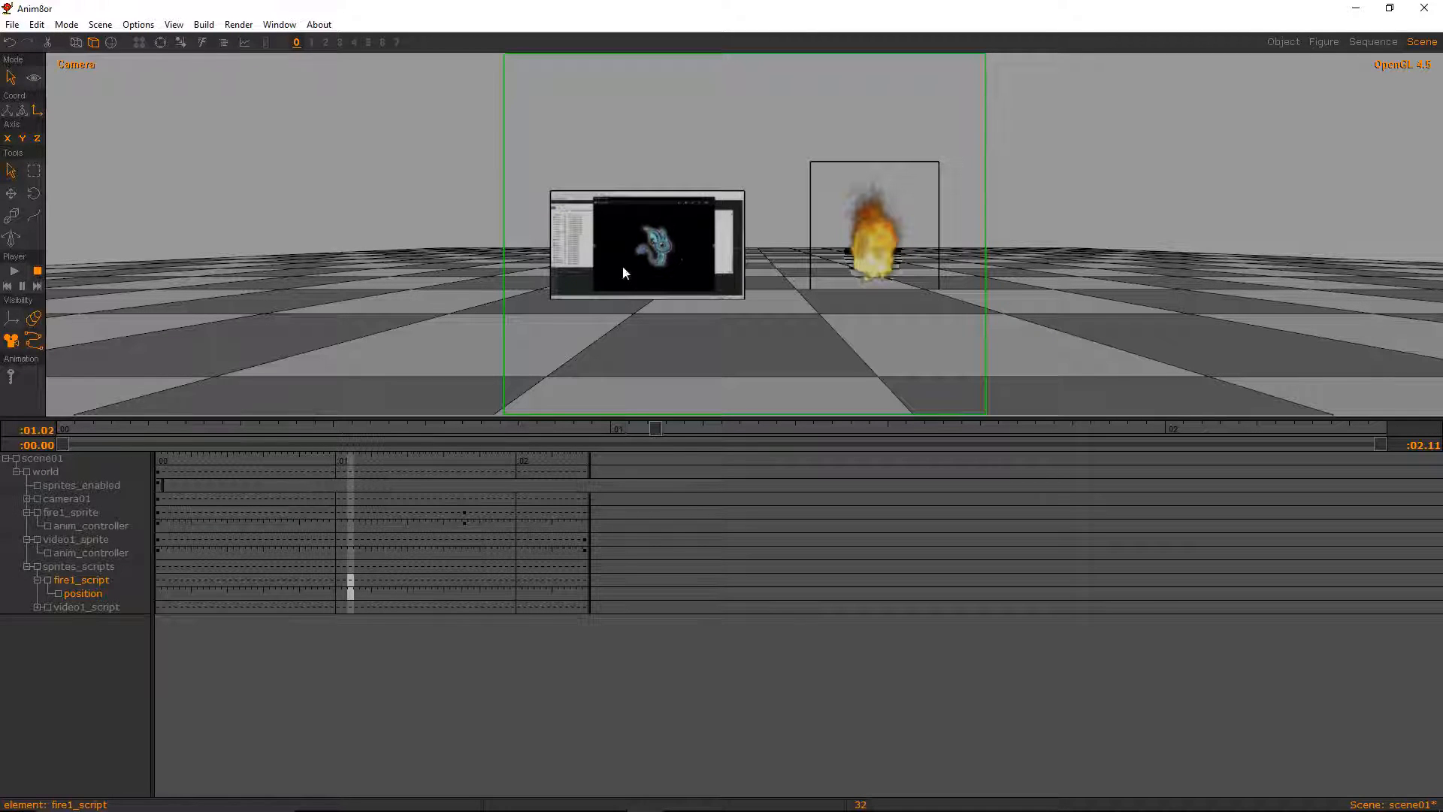
Step backward and forward through the frames to compare video sprite playback with the fire sequence disabled
click(562, 268)
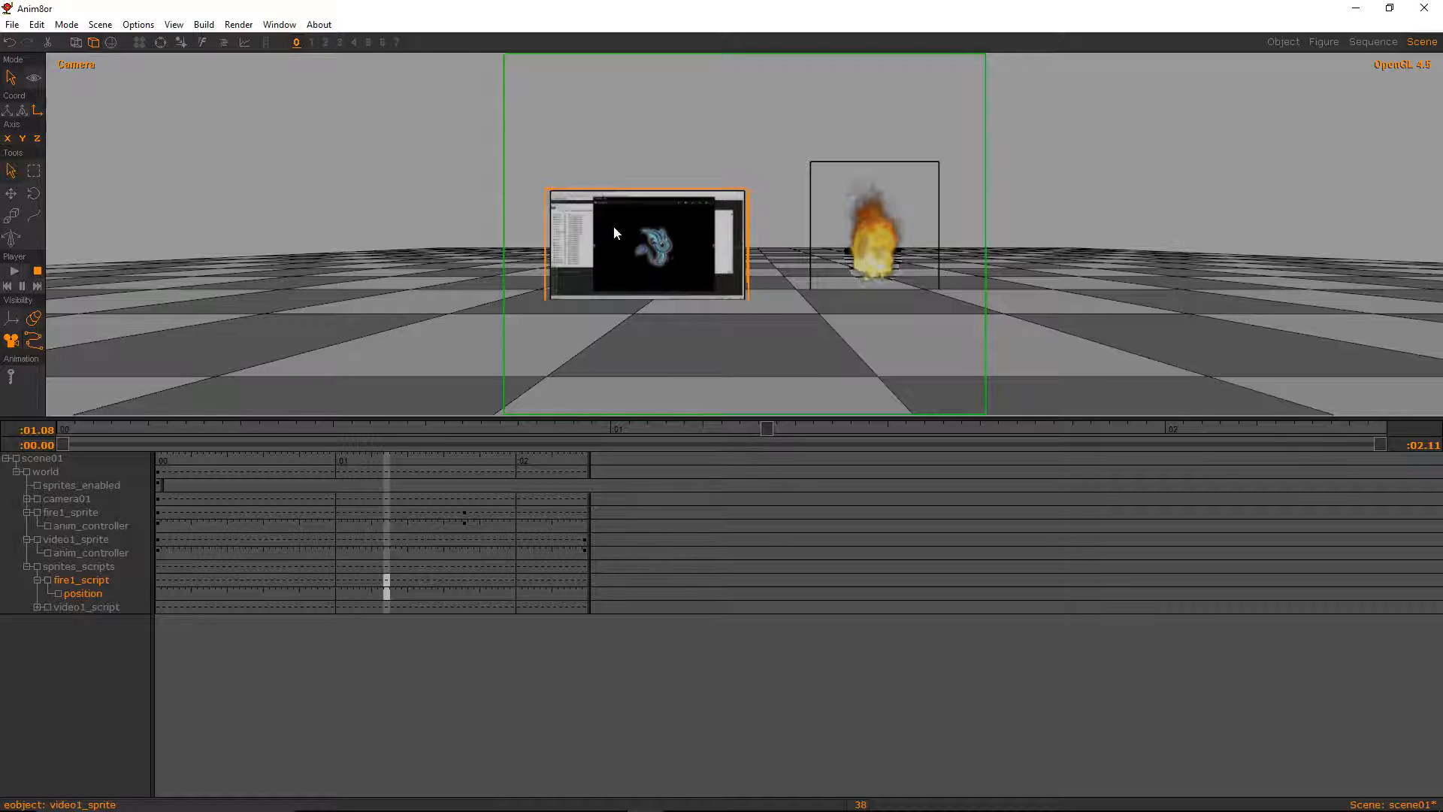
key(Left)
key(Left)
key(Left)
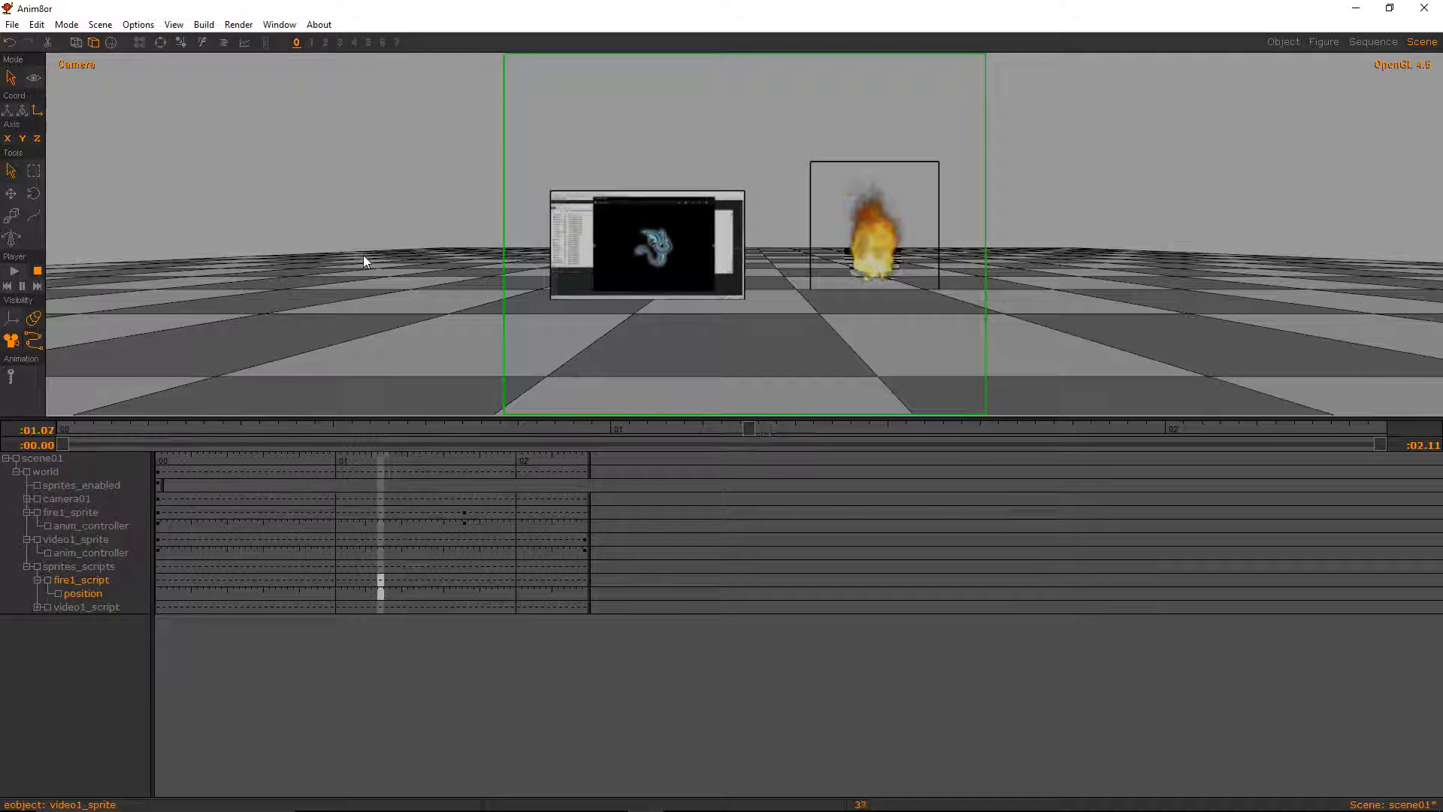
key(Left)
key(Left)
key(Left)
key(Left)
key(Left)
key(Left)
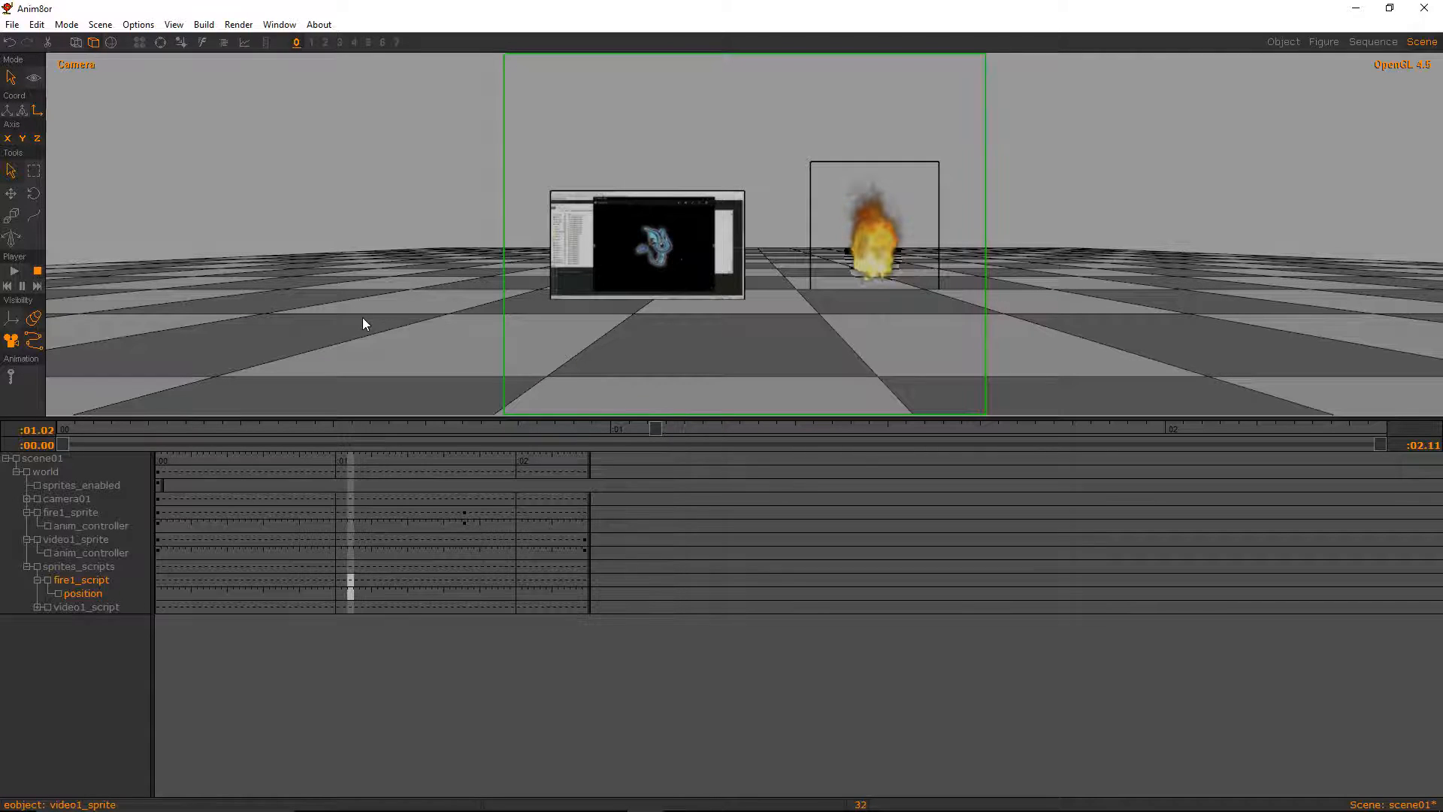
key(Right)
key(Right)
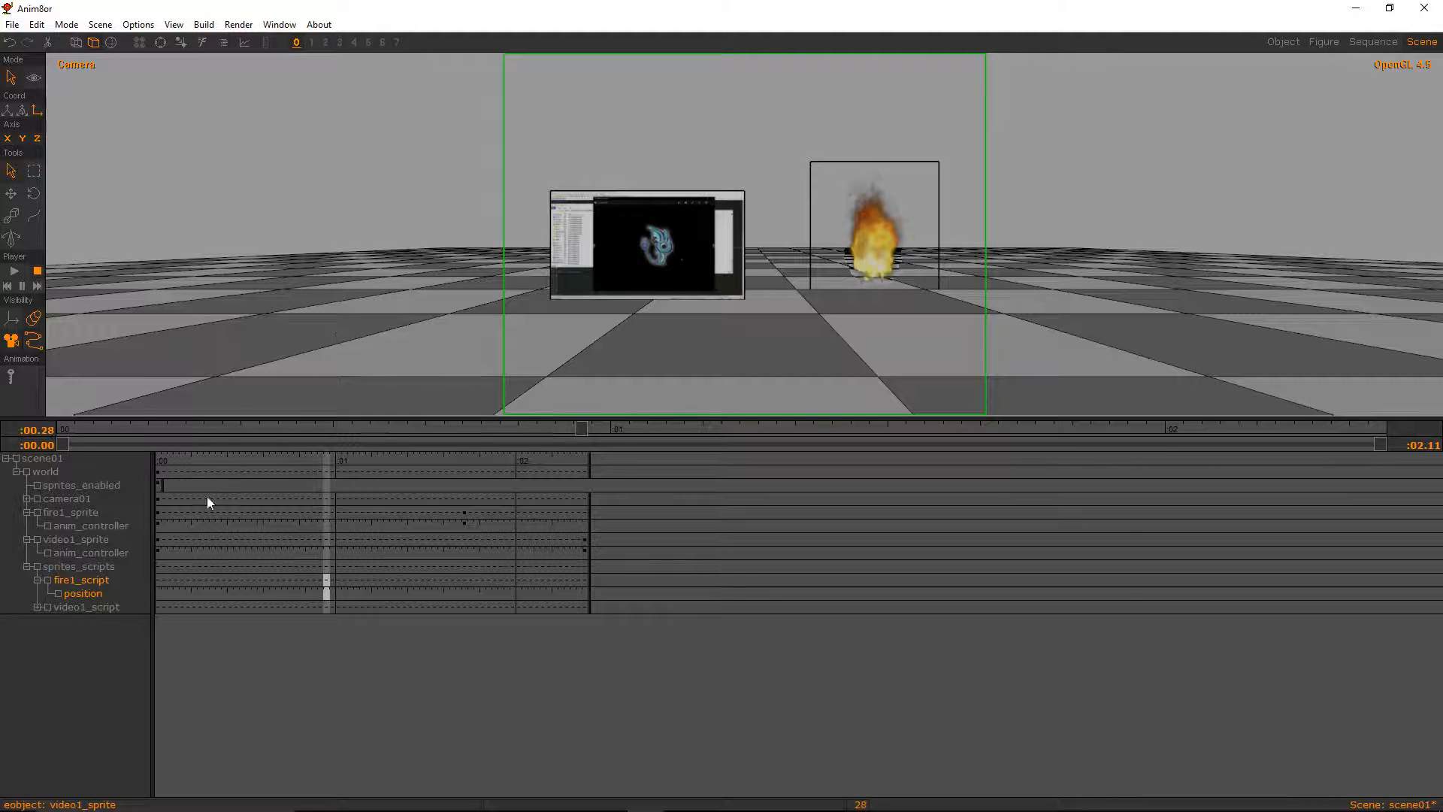
key(Right)
key(Right)
key(Right)
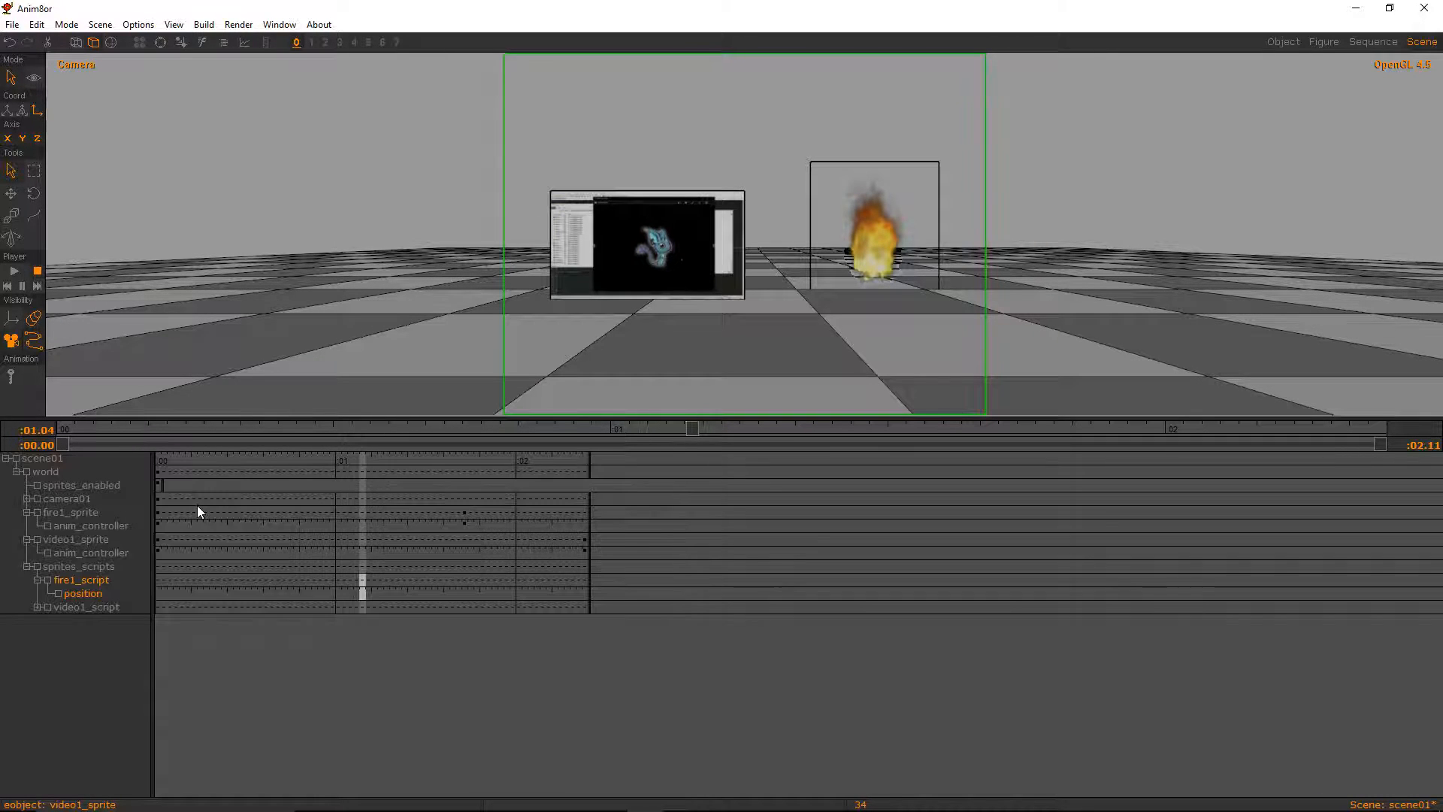
key(Right)
key(Right)
key(Right)
key(Right)
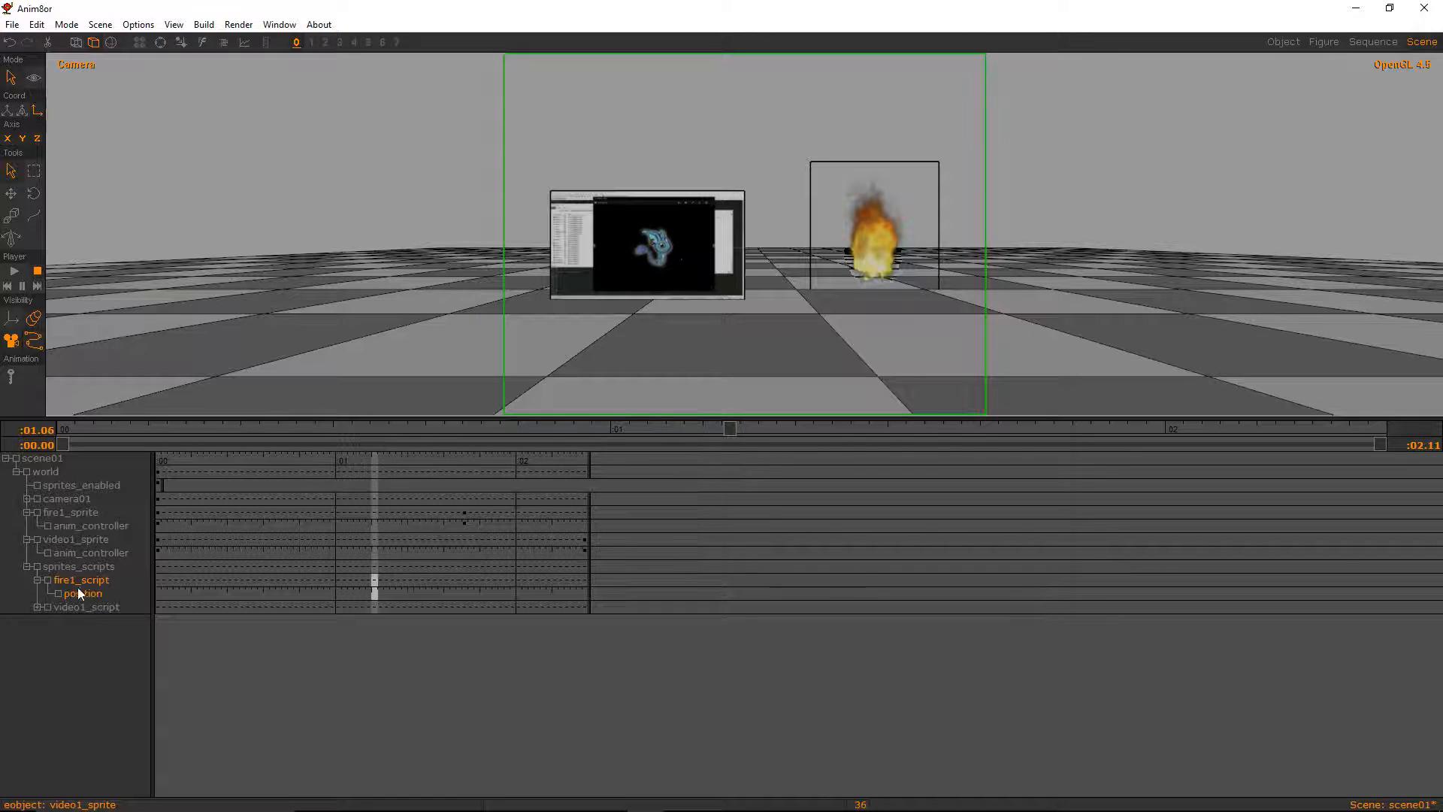
Re-enable the fire sequence by setting $enabled to 1 in fire1_script's location expression
double_click(86, 583)
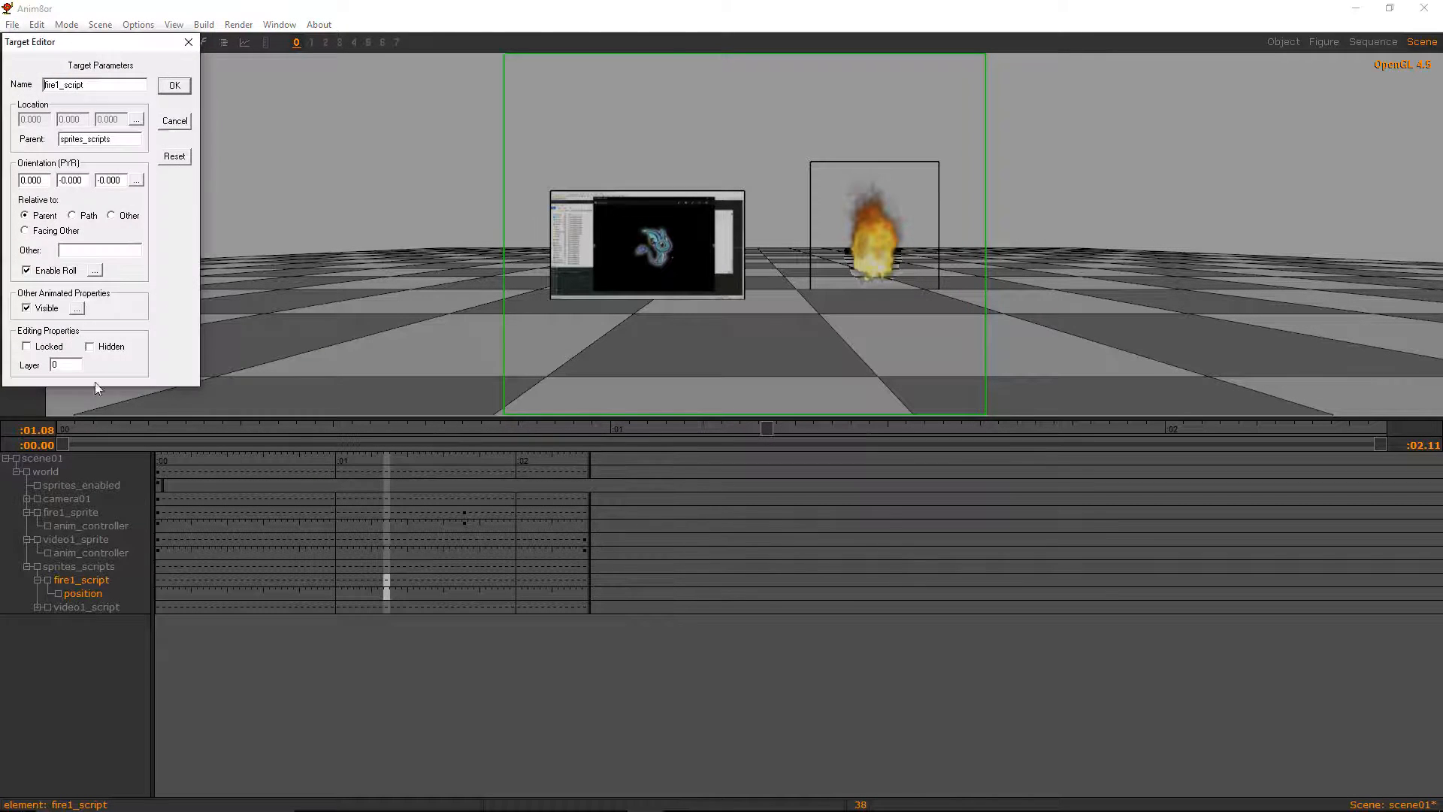
click(134, 120)
click(164, 258)
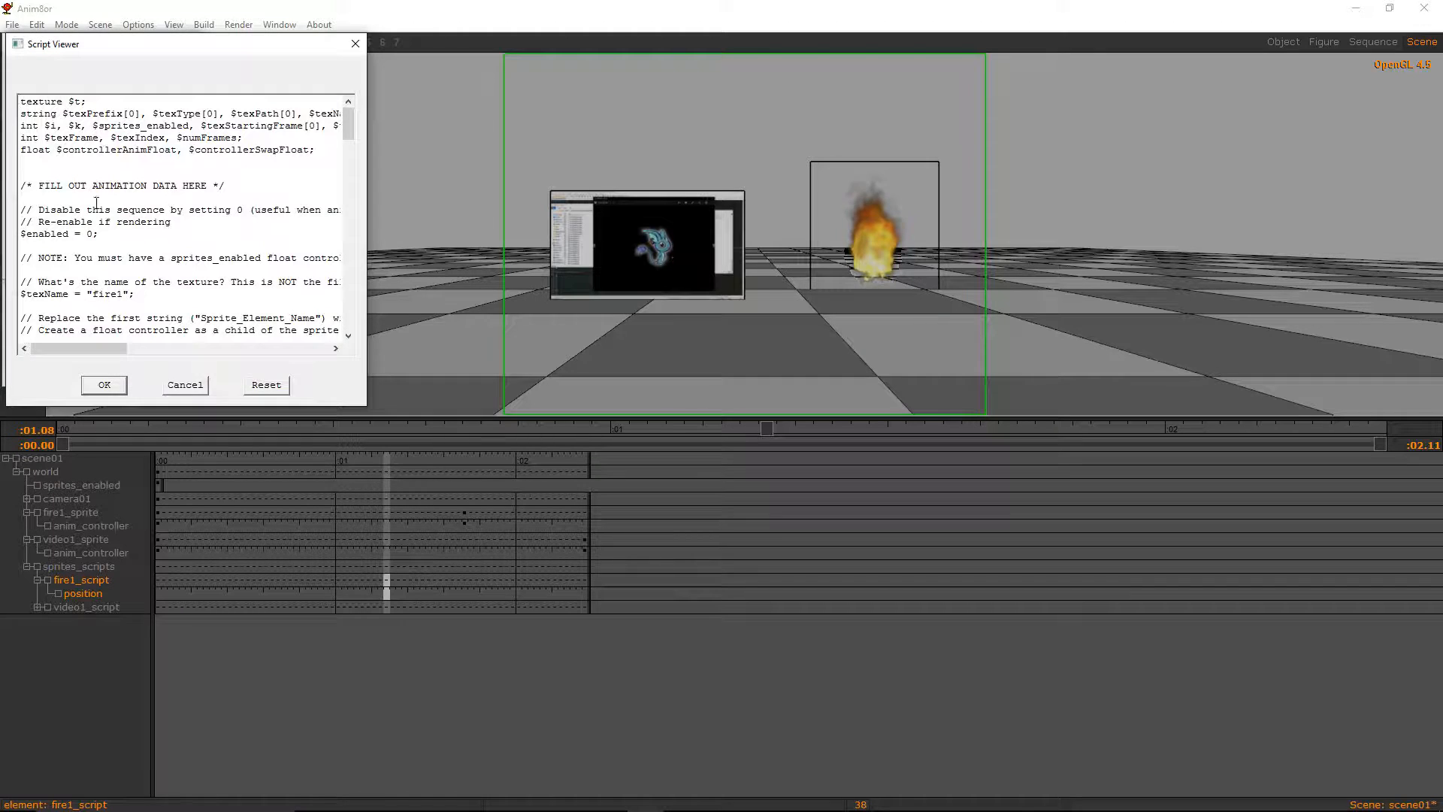
click(90, 234)
click(113, 385)
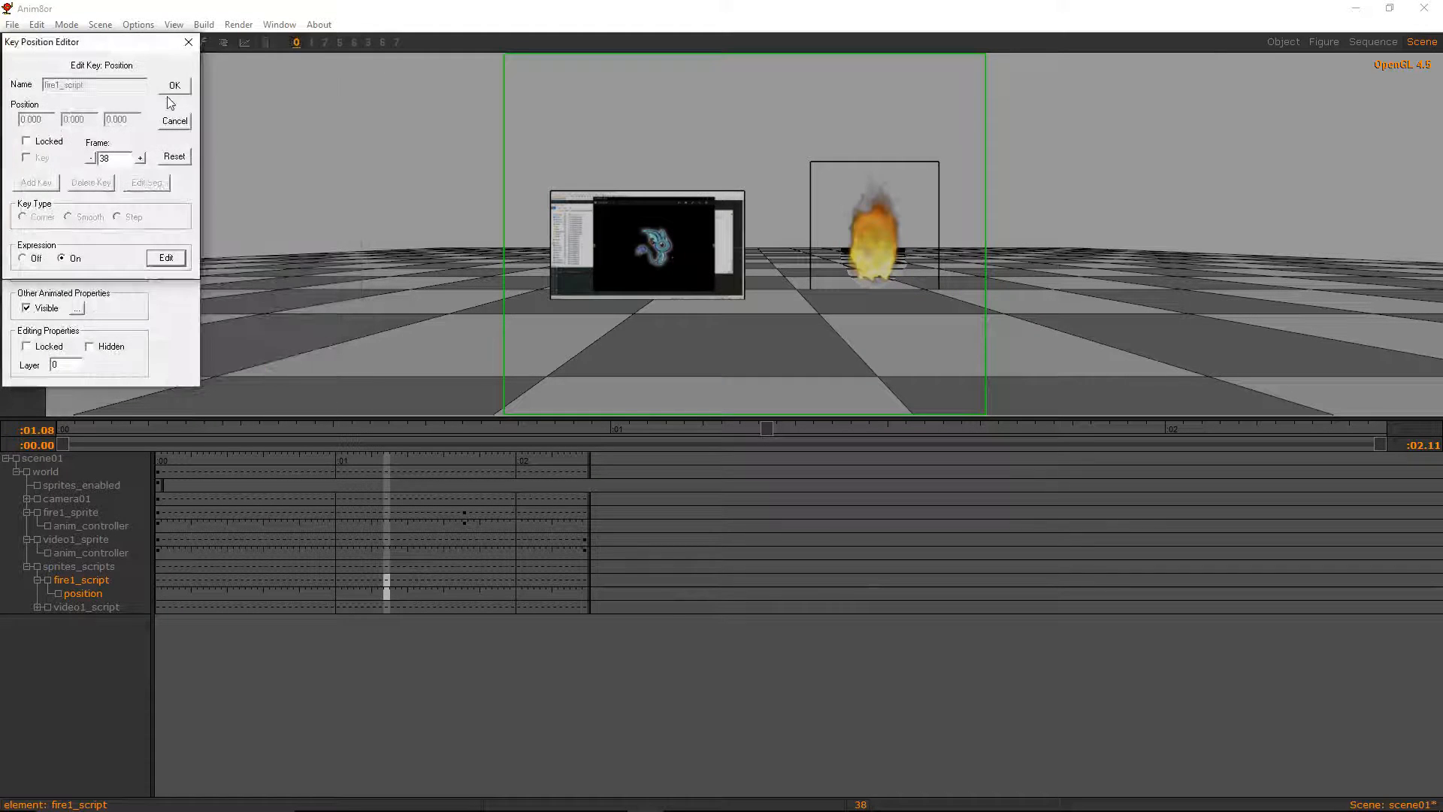
click(175, 83)
click(175, 85)
Disable the video sequence by setting $enabled to 0 in video1_script's location expression
click(83, 609)
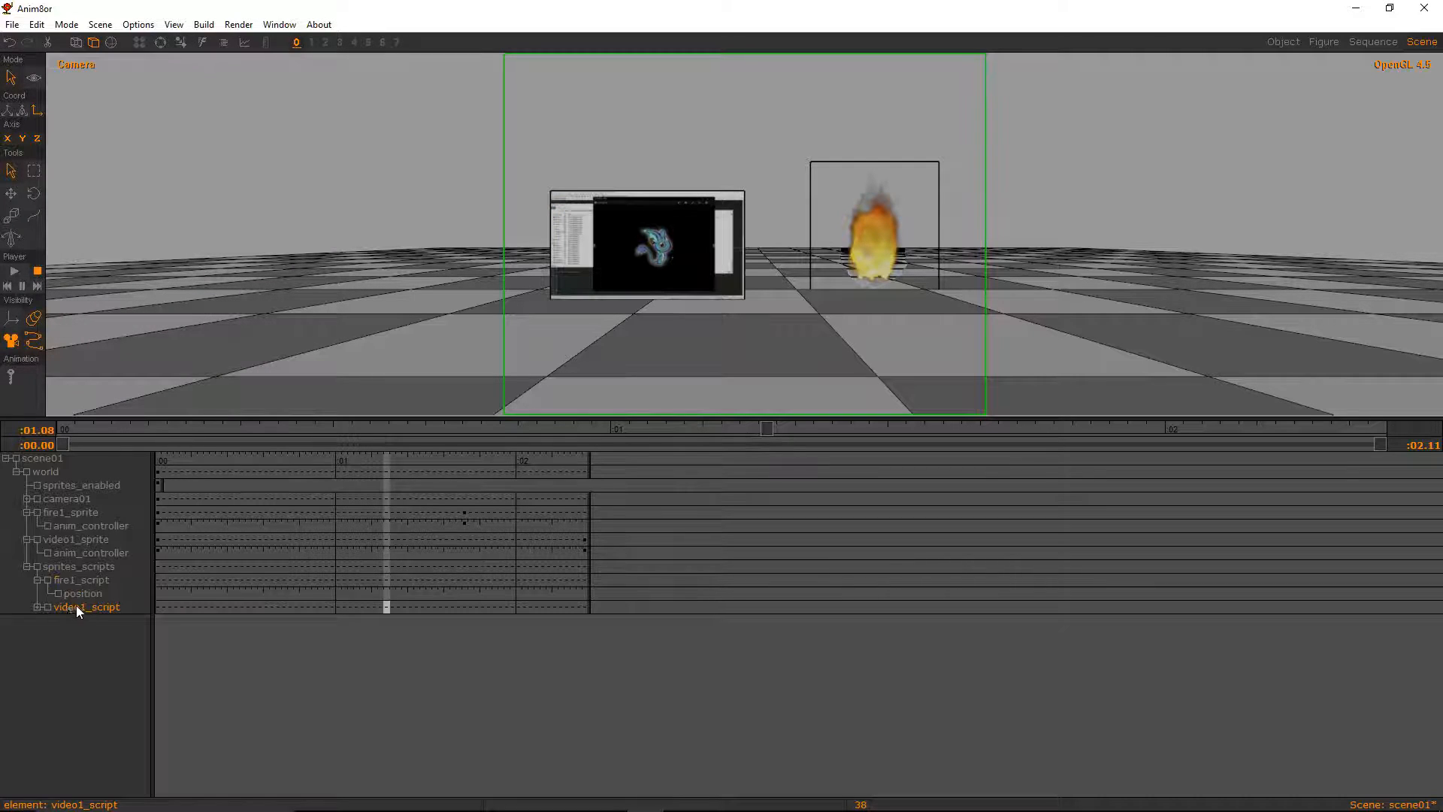
double_click(77, 606)
click(139, 120)
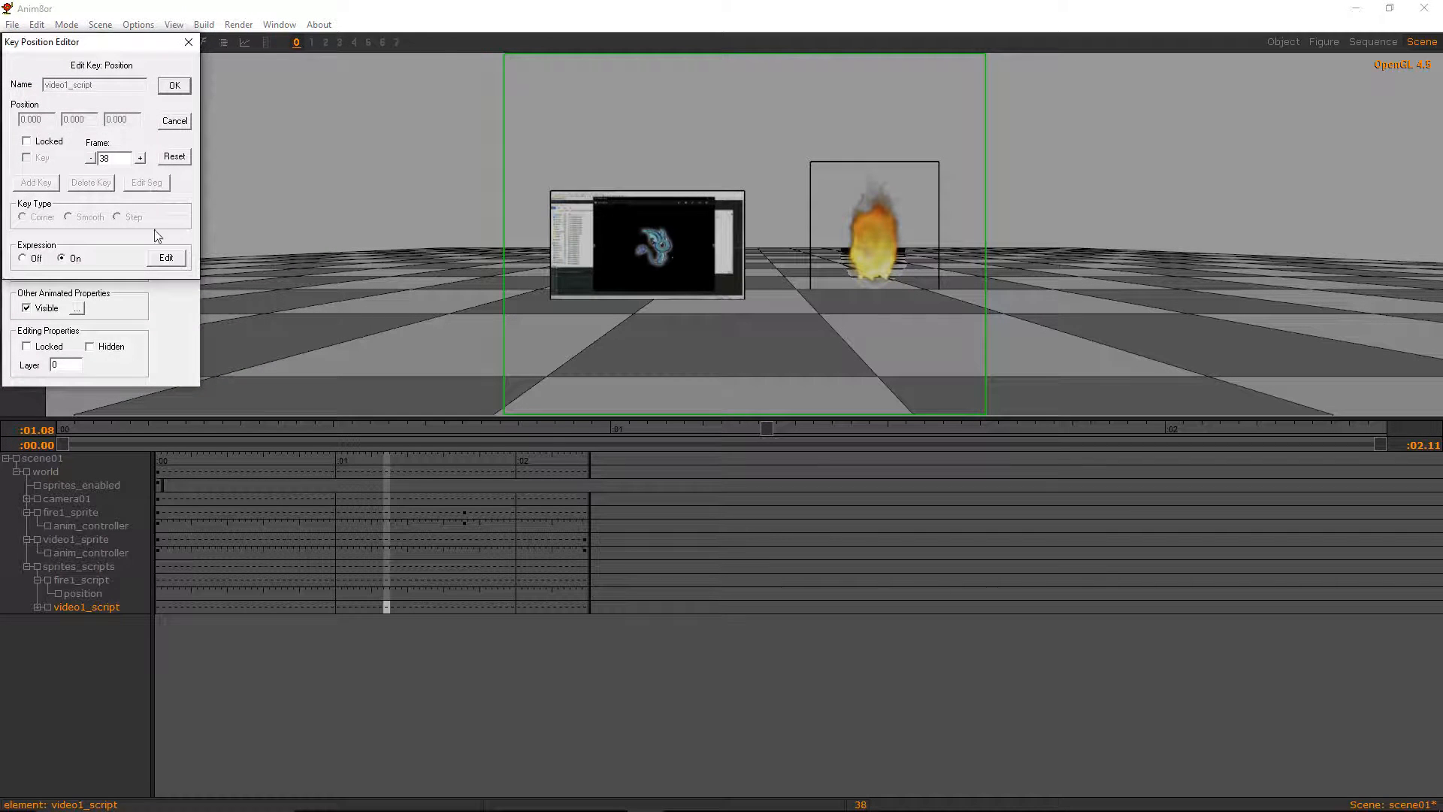
click(166, 258)
double_click(91, 234)
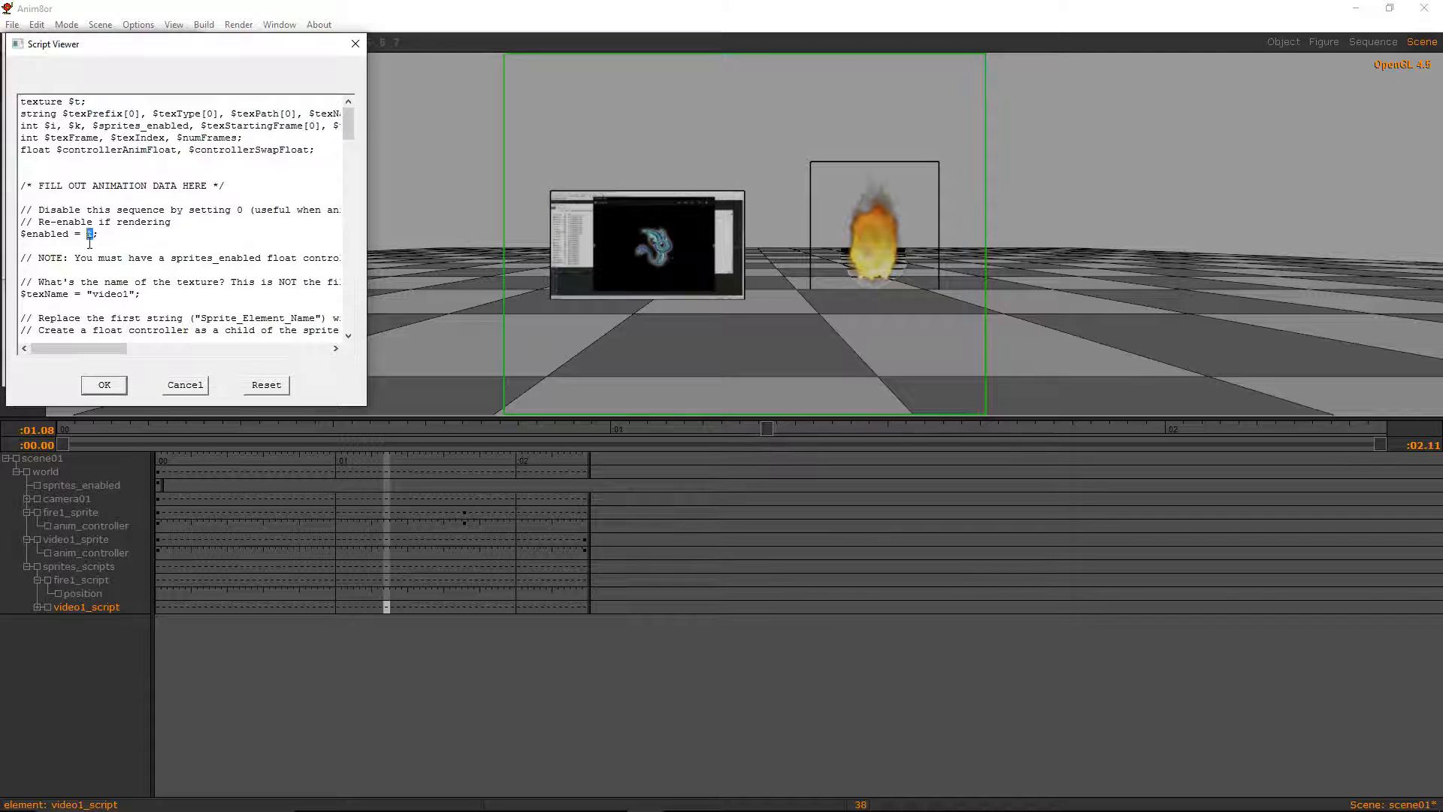
text(0)
click(106, 384)
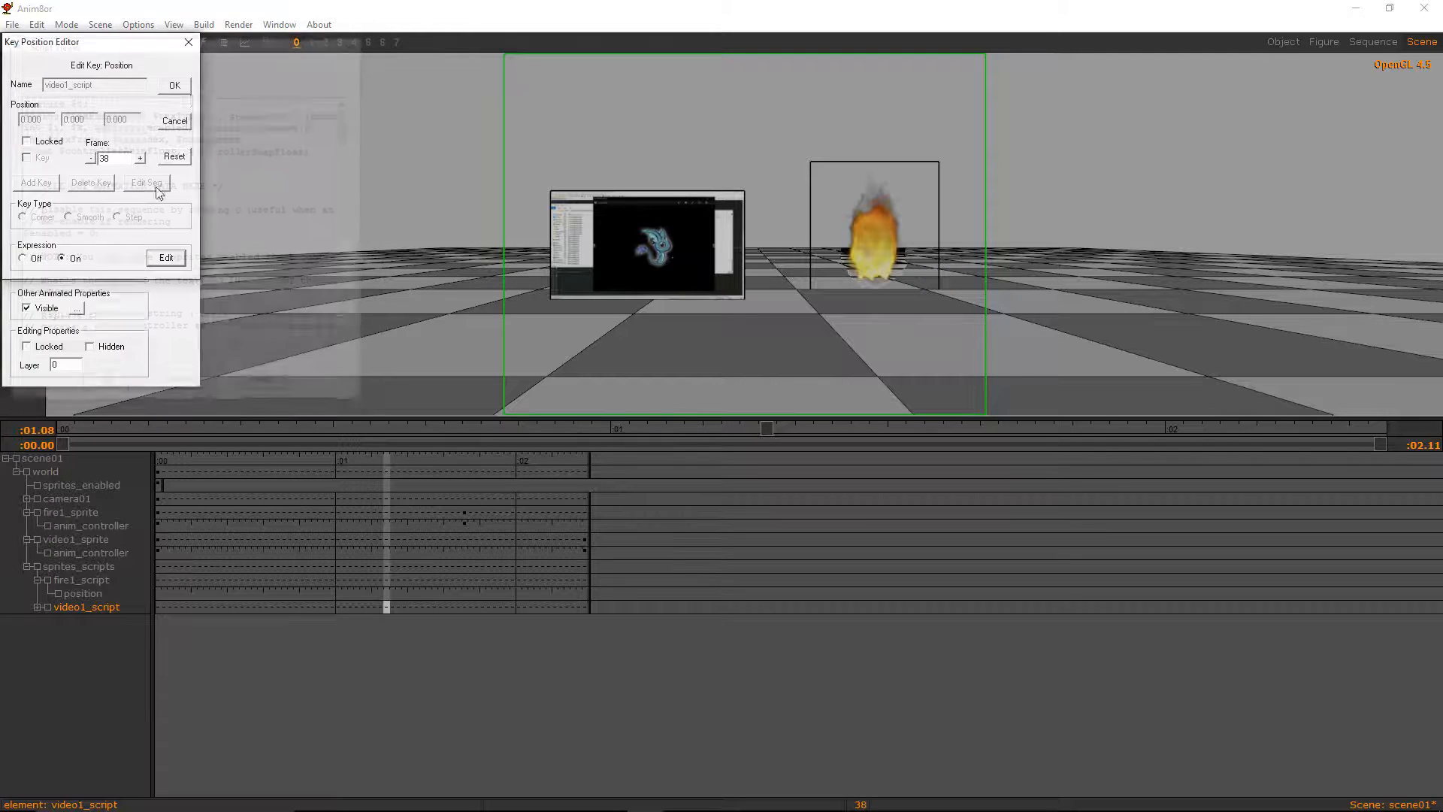
click(184, 90)
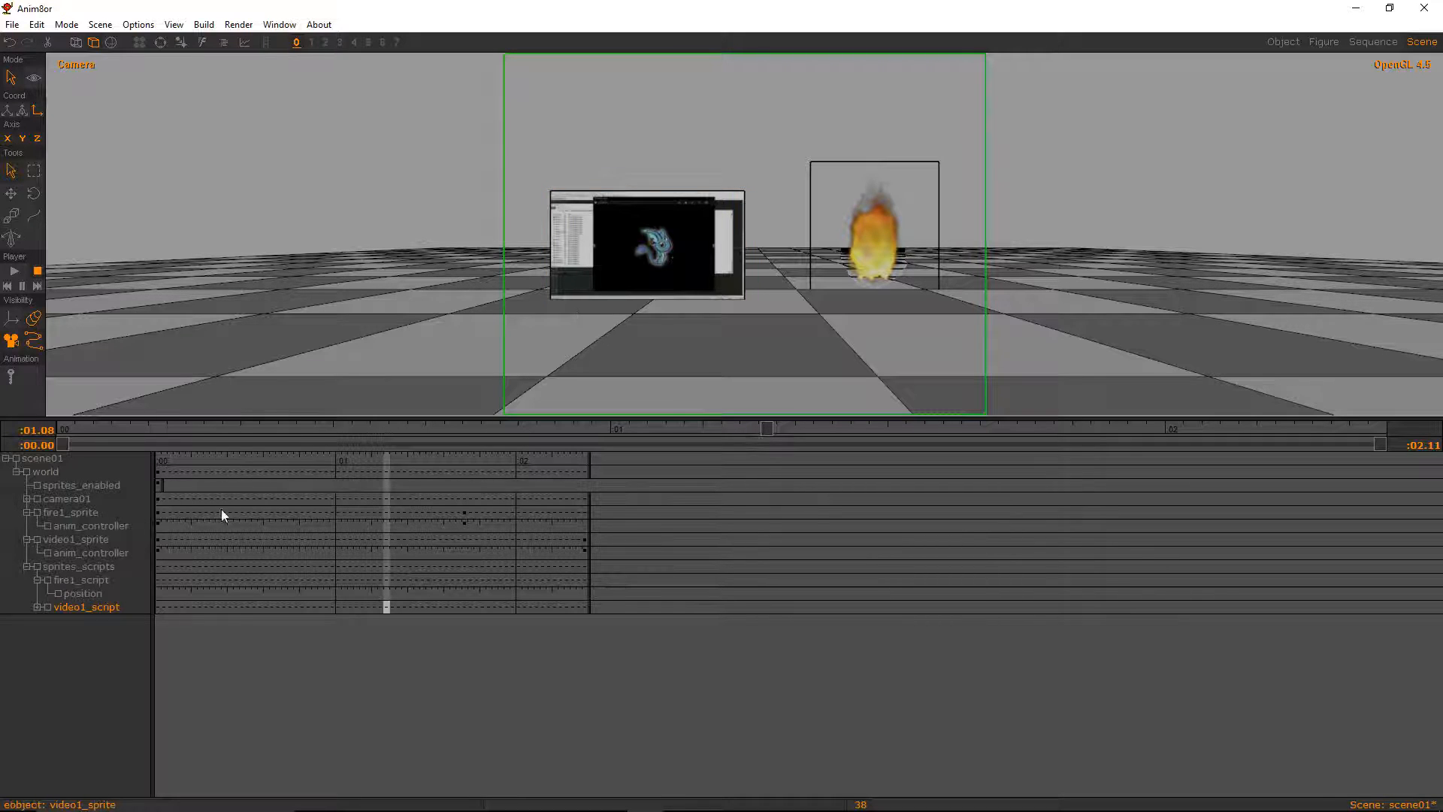
Return to the start of the timeline and step forward to check fire playback with the video sequence disabled
drag(375, 559, 162, 556)
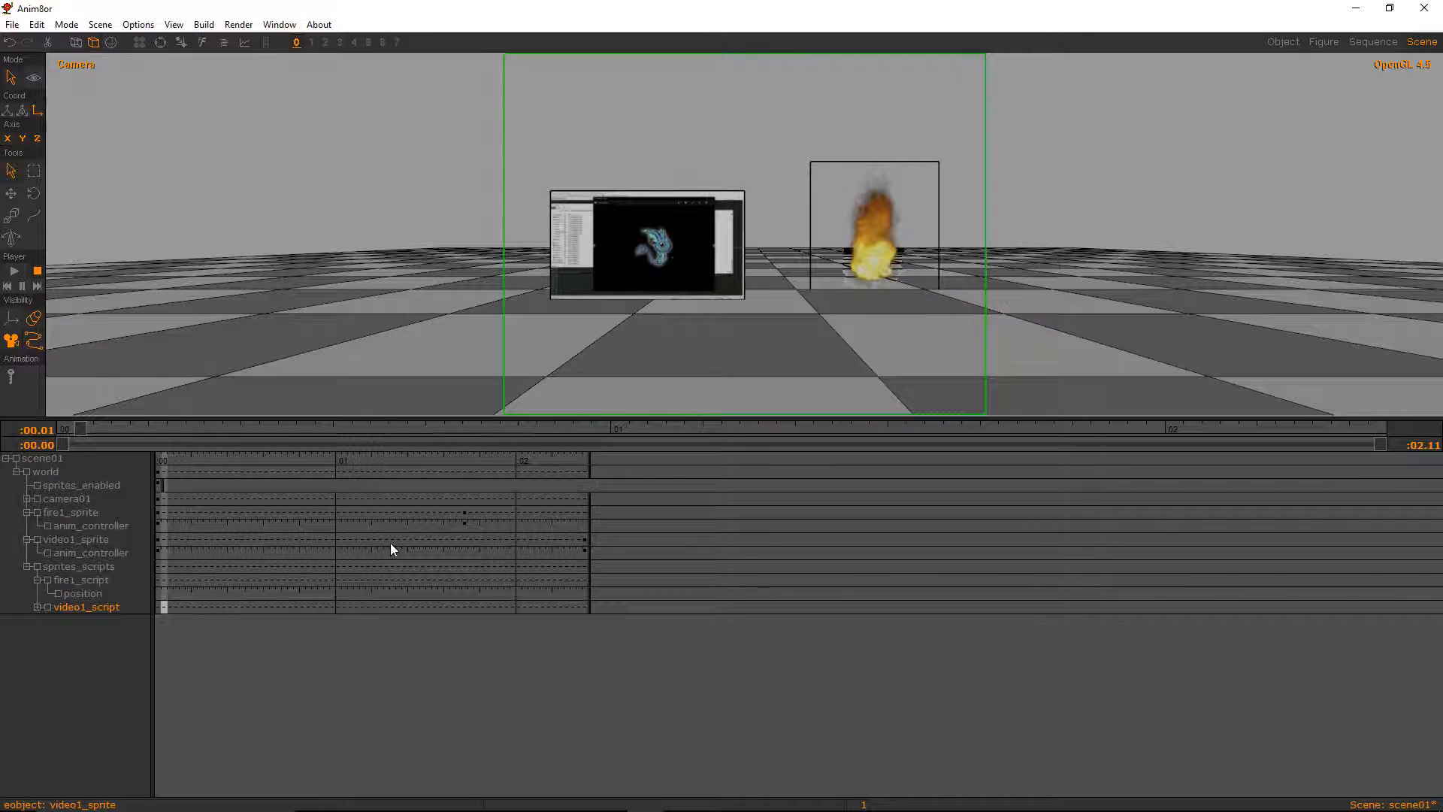
key(Left)
key(Right)
key(Right)
key(Right)
key(Right)
key(Right)
key(Right)
key(Right)
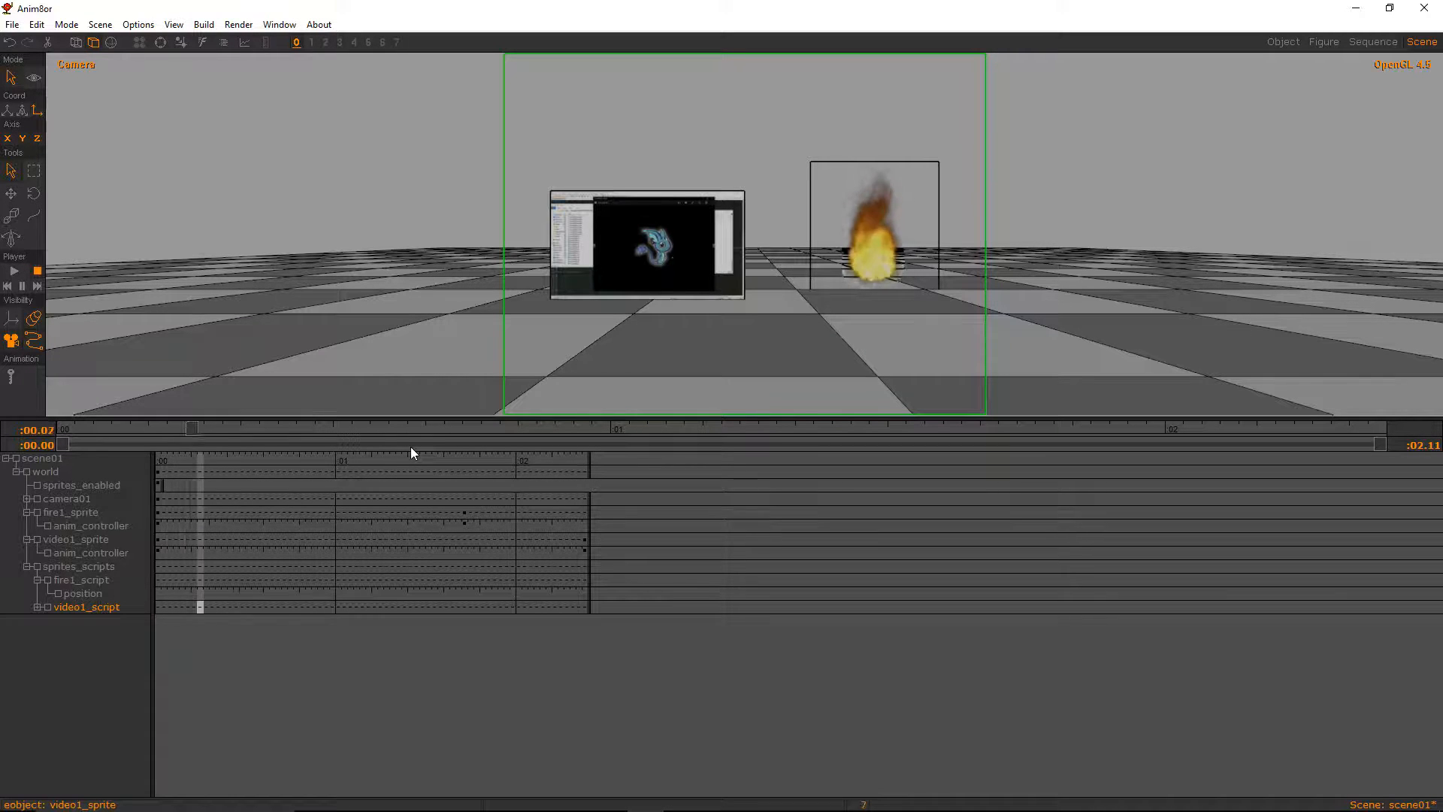
Re-enable the video sequence by setting $enabled to 1 in video1_script's location expression
double_click(83, 612)
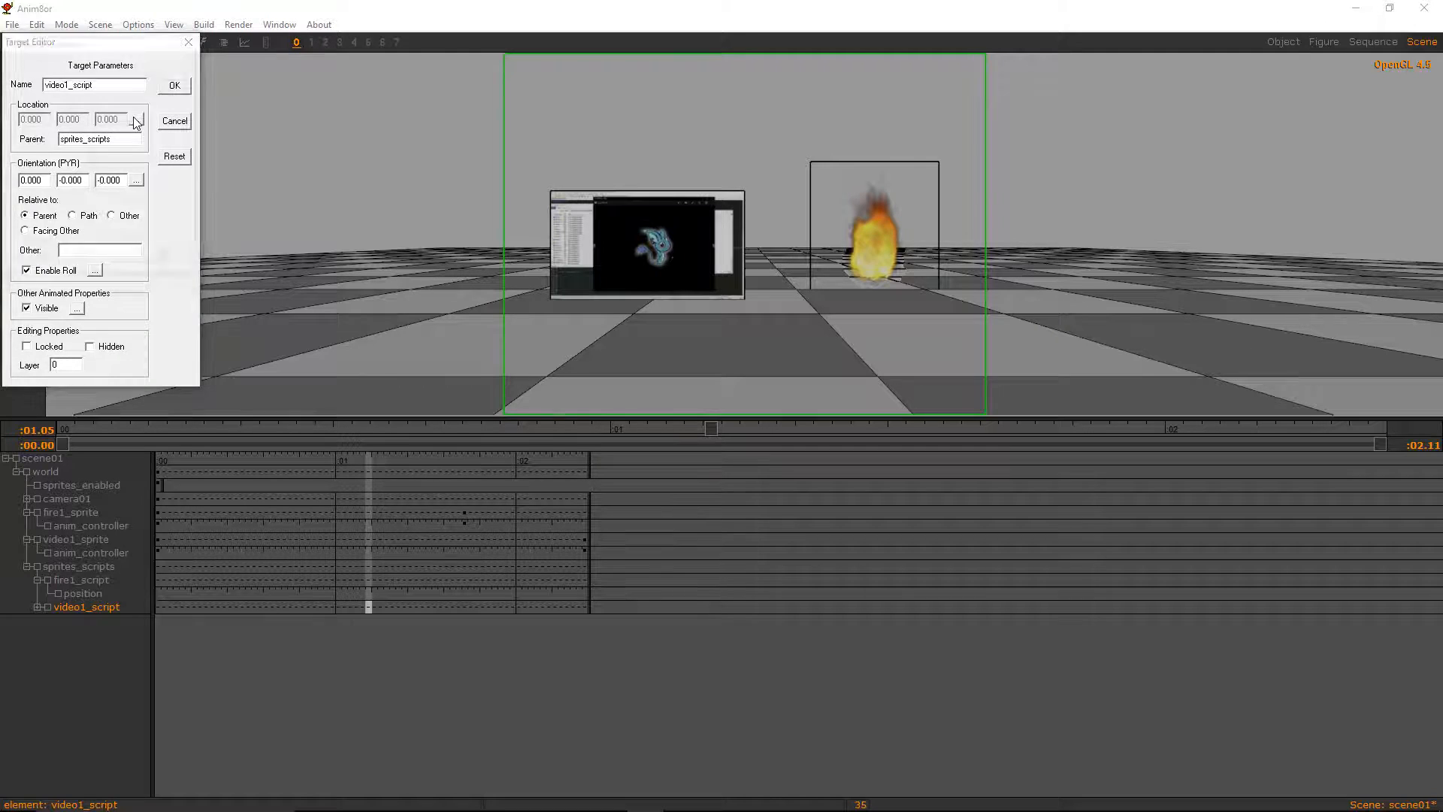
click(168, 261)
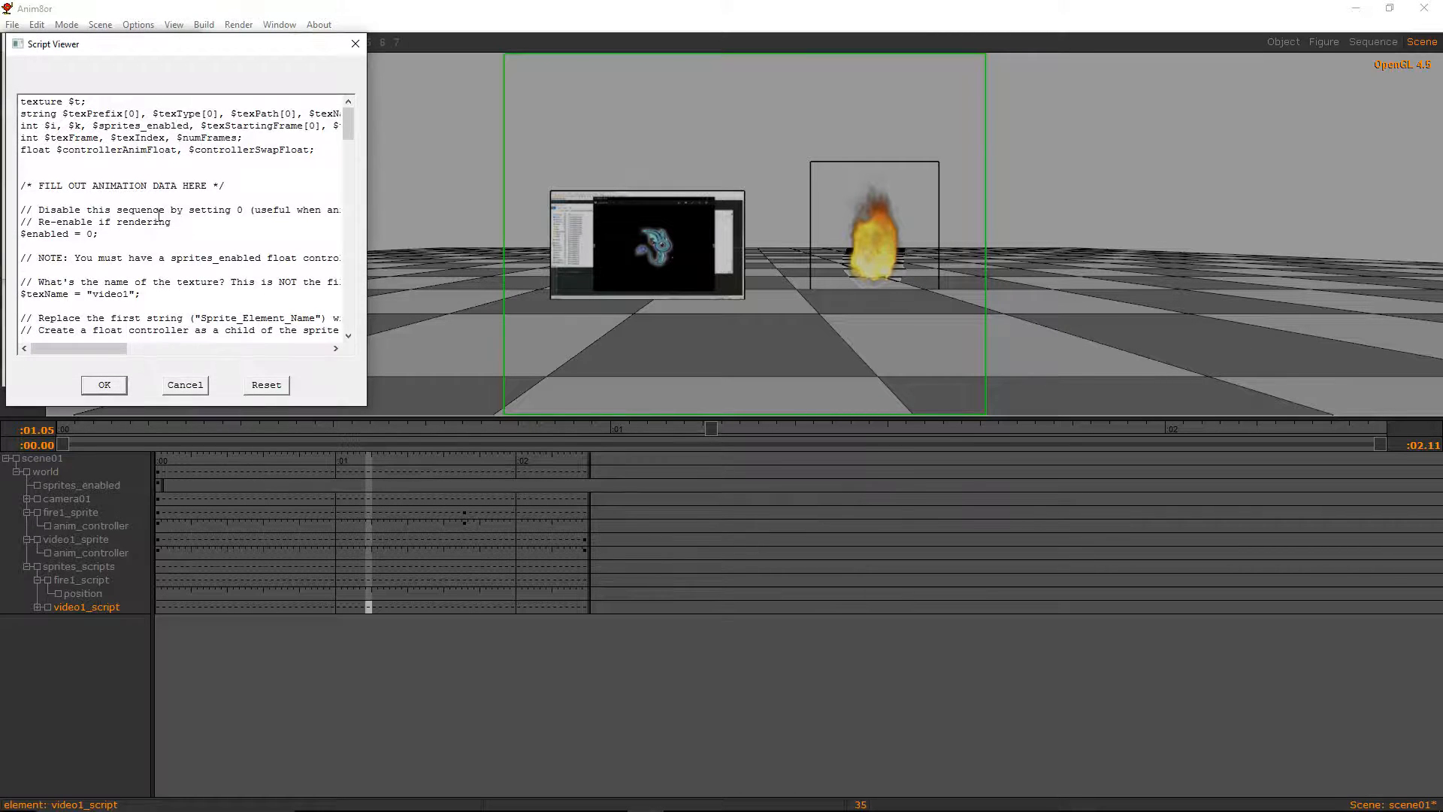
double_click(90, 234)
text(1)
click(110, 388)
click(185, 85)
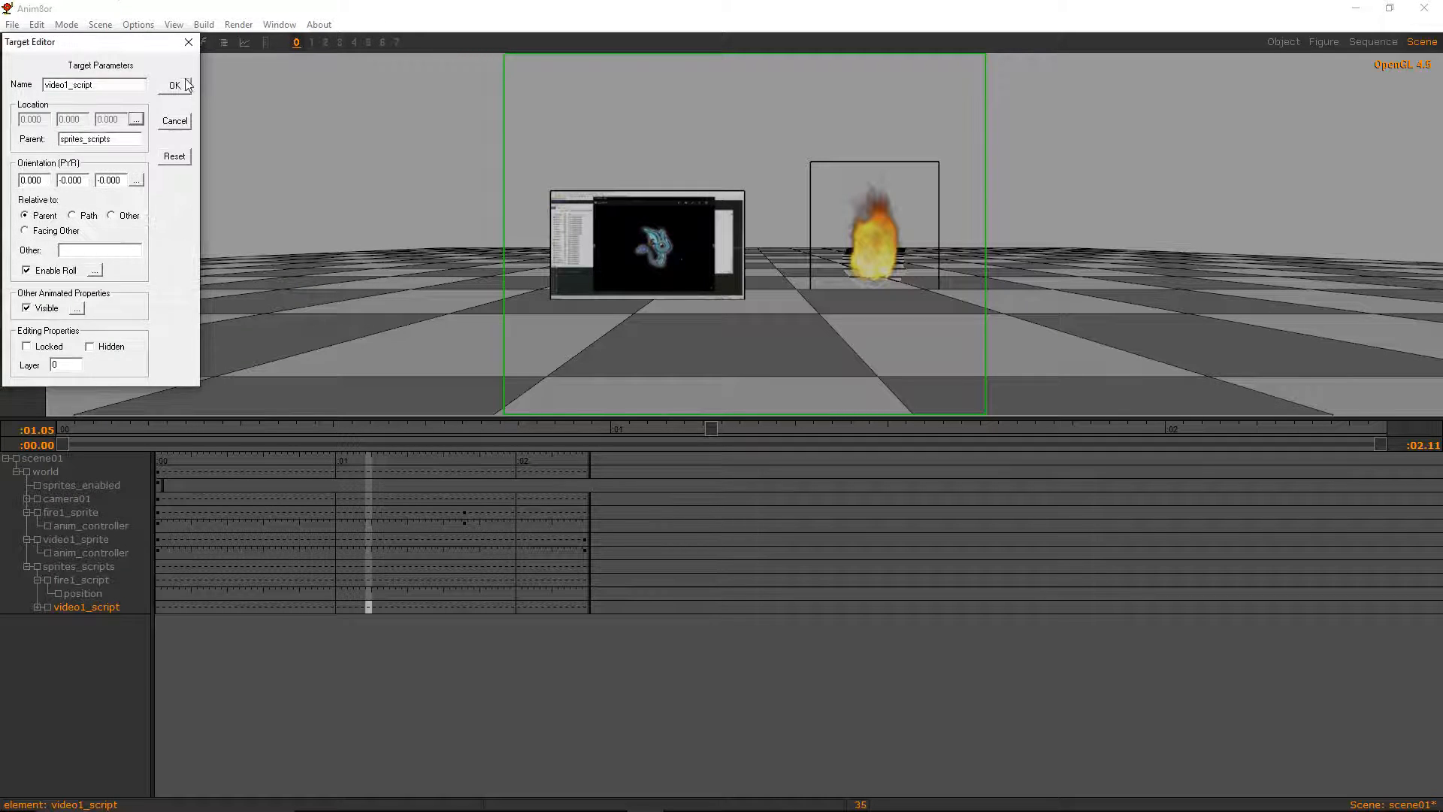
click(185, 83)
click(286, 423)
click(287, 423)
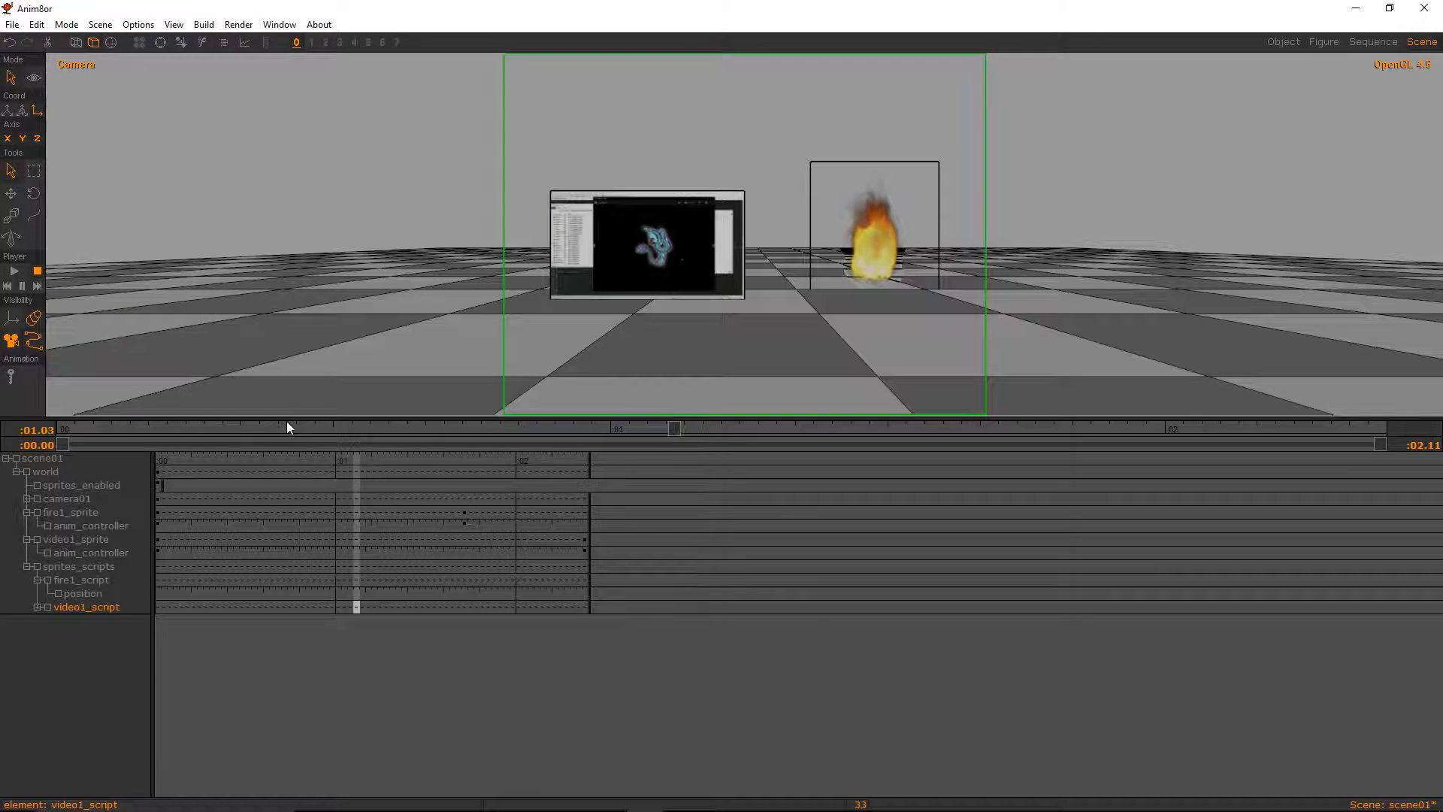
Step backward frame by frame along the timeline to check that both the video and fire sequences play with their scripts enabled
click(286, 422)
click(286, 422)
click(286, 422)
click(287, 423)
click(286, 422)
click(286, 423)
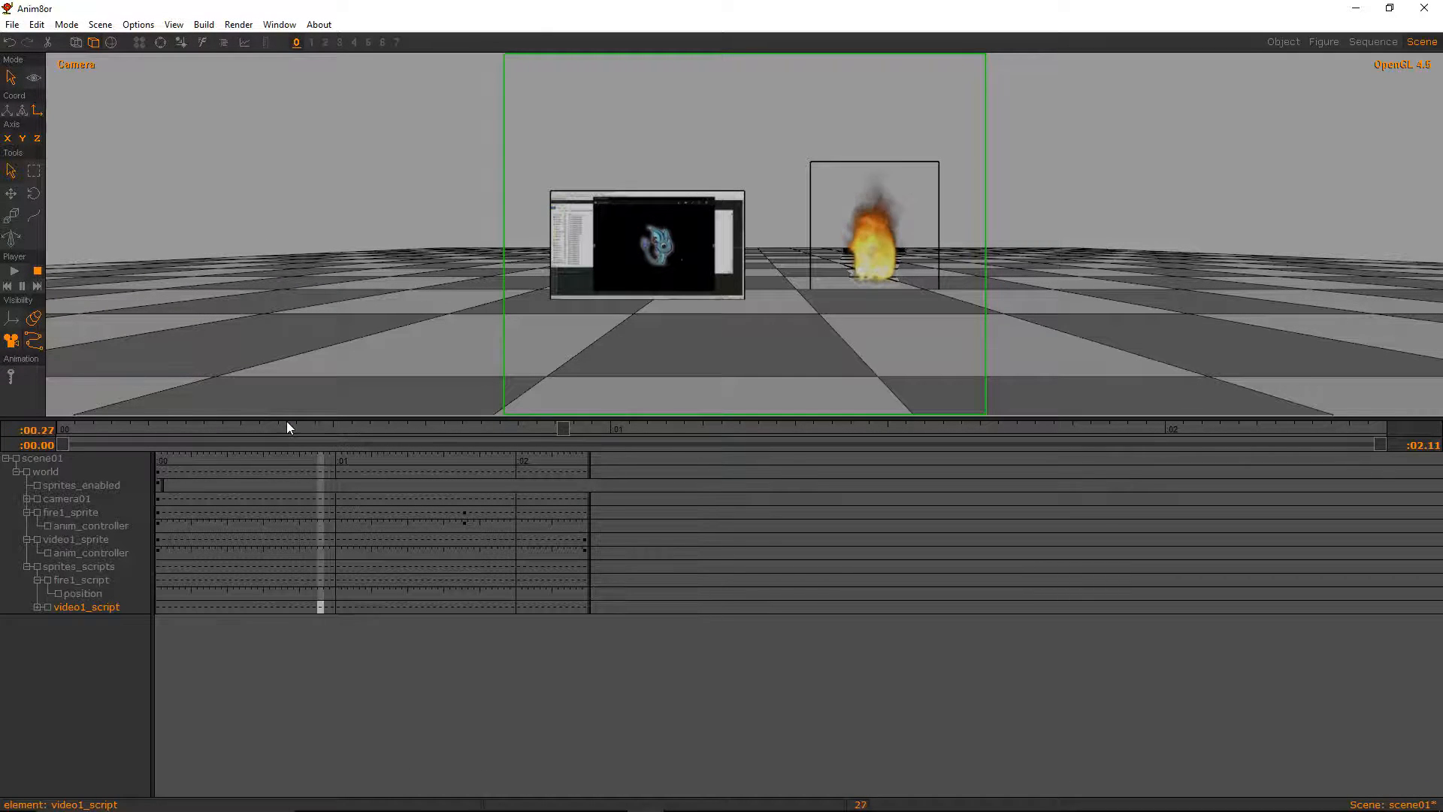
click(287, 423)
click(287, 422)
click(287, 423)
click(287, 423)
click(286, 422)
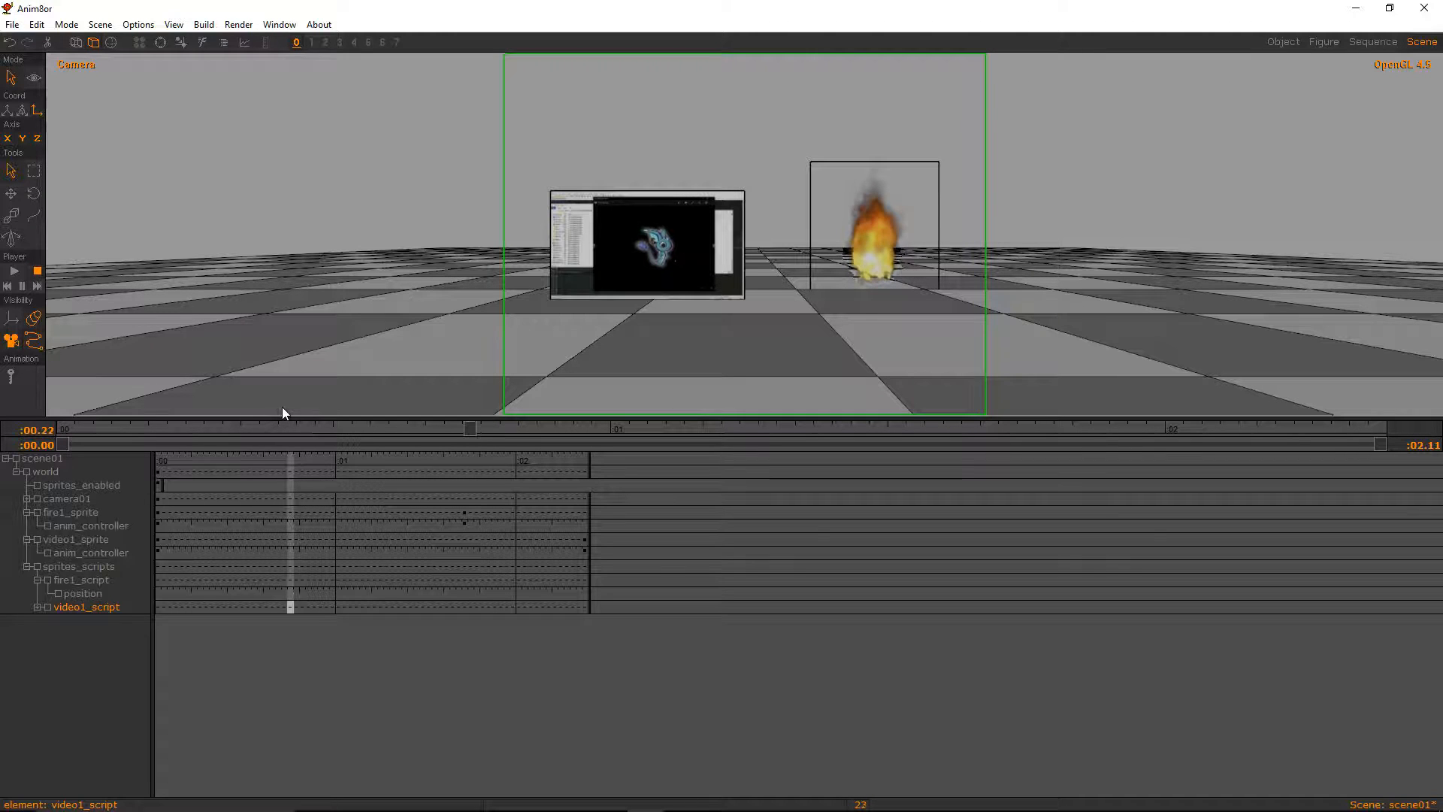
click(284, 421)
click(283, 421)
click(283, 421)
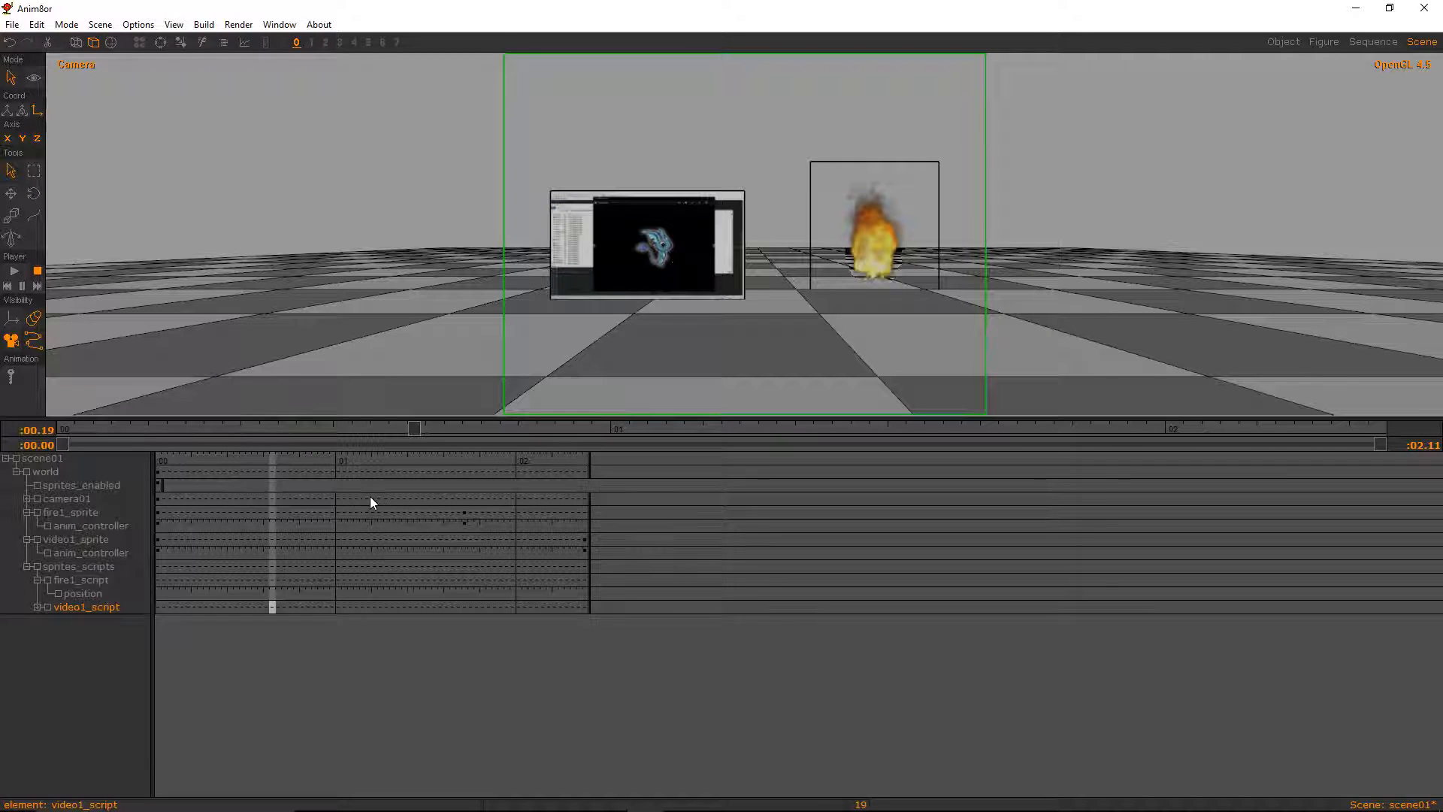
key(Left)
key(Left)
key(Left)
key(Left)
key(Left)
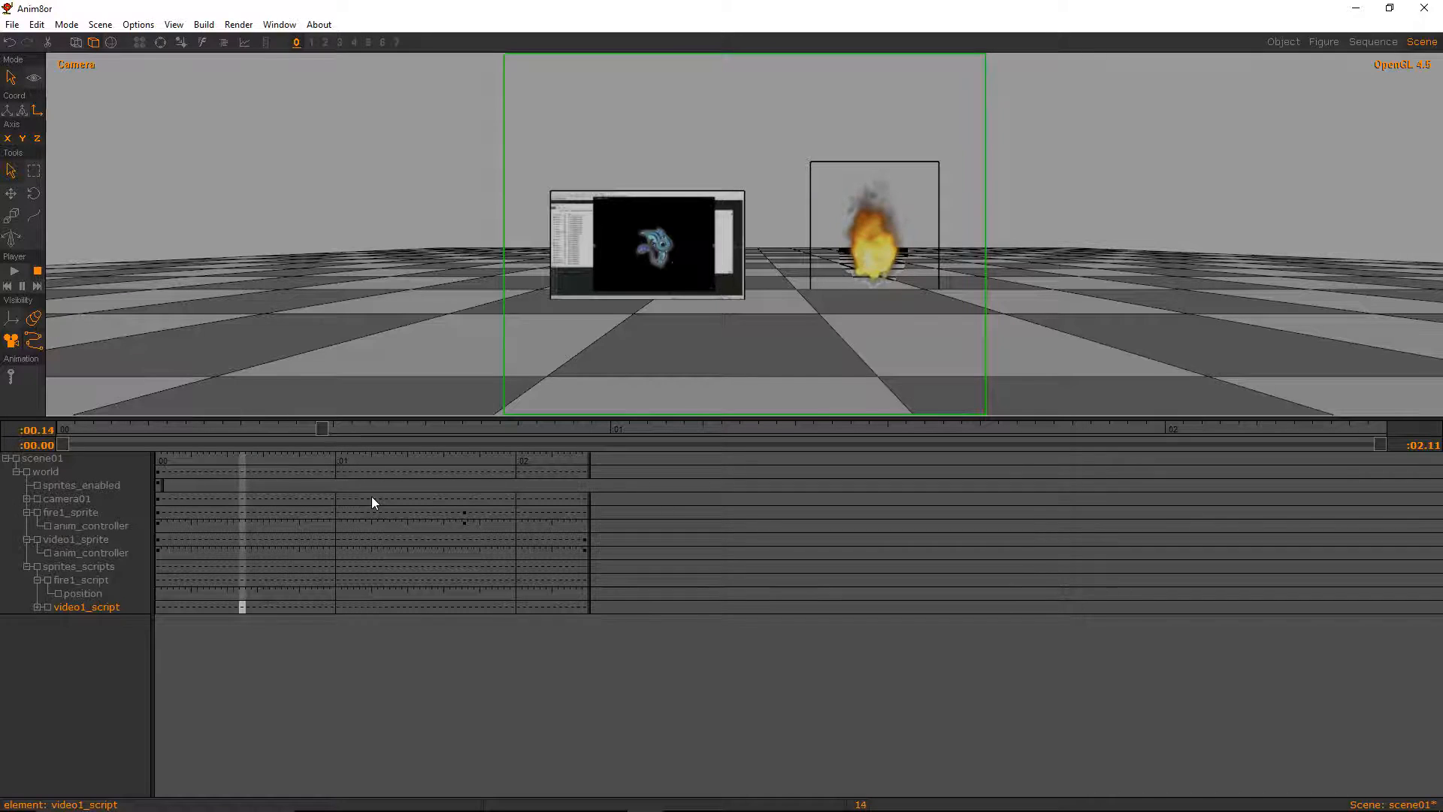
key(Left)
key(Left)
key(Right)
key(Right)
key(Right)
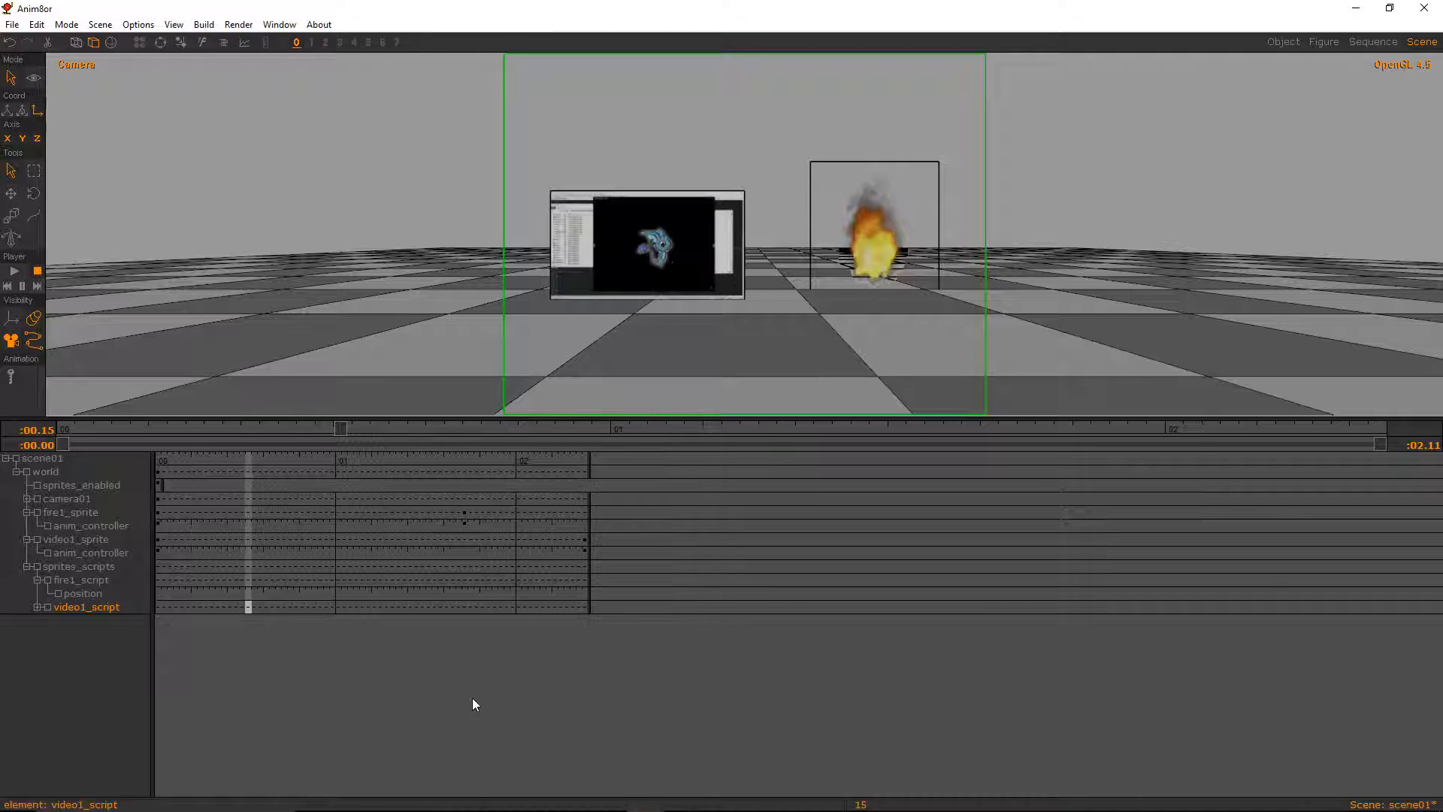
Check the last image's number in the desktop sprite folder in File Explorer, and return to the Anim8or scene
click(460, 796)
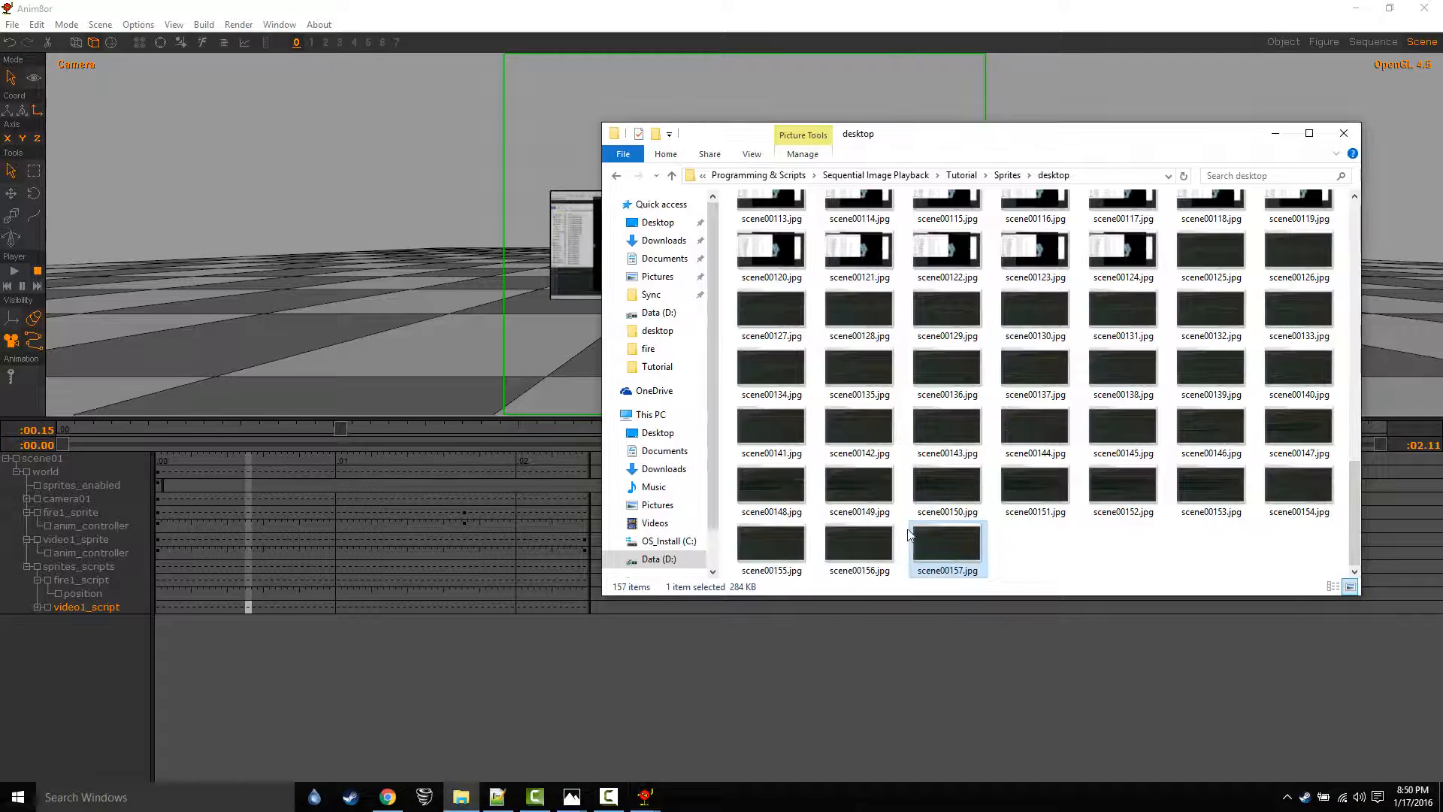
click(1029, 560)
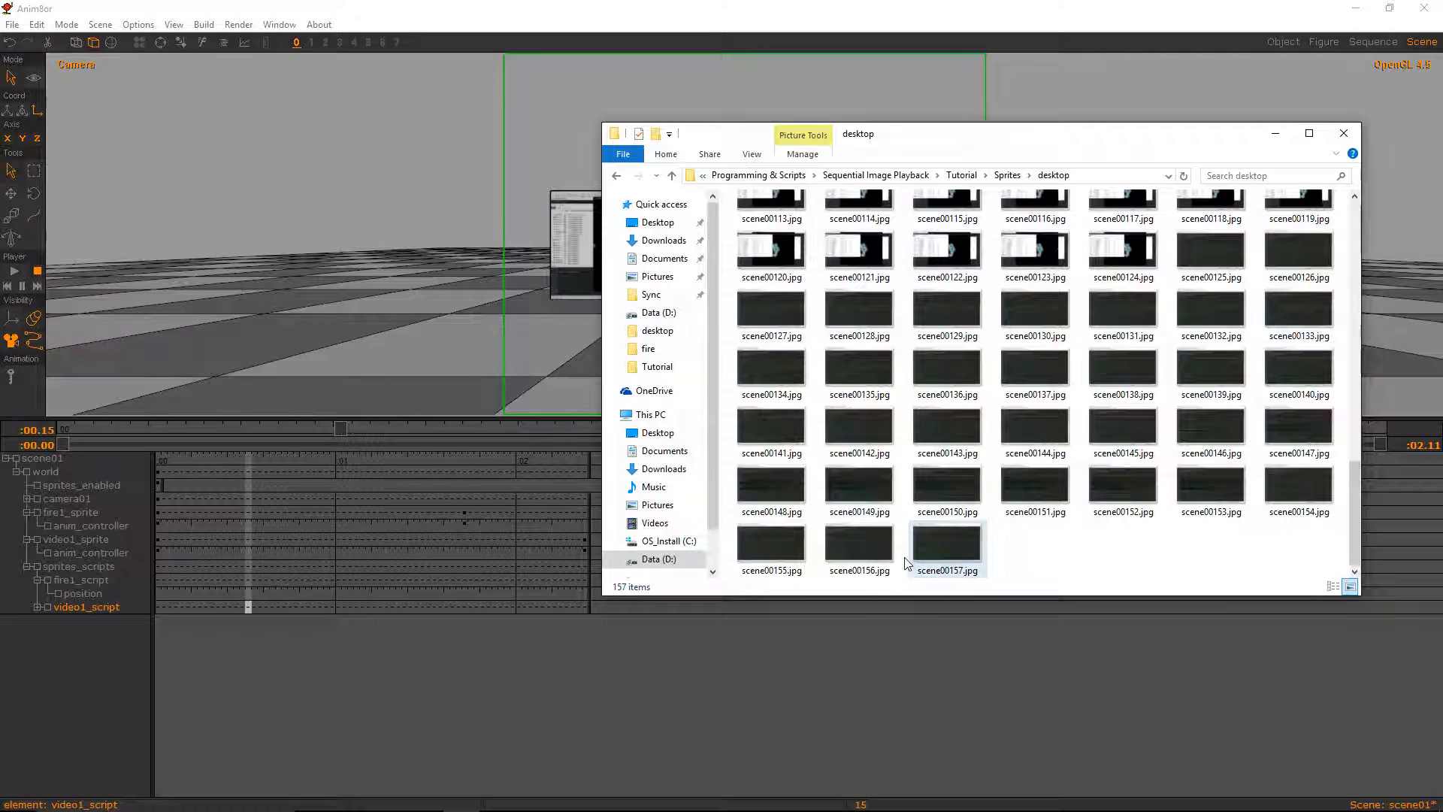
click(415, 6)
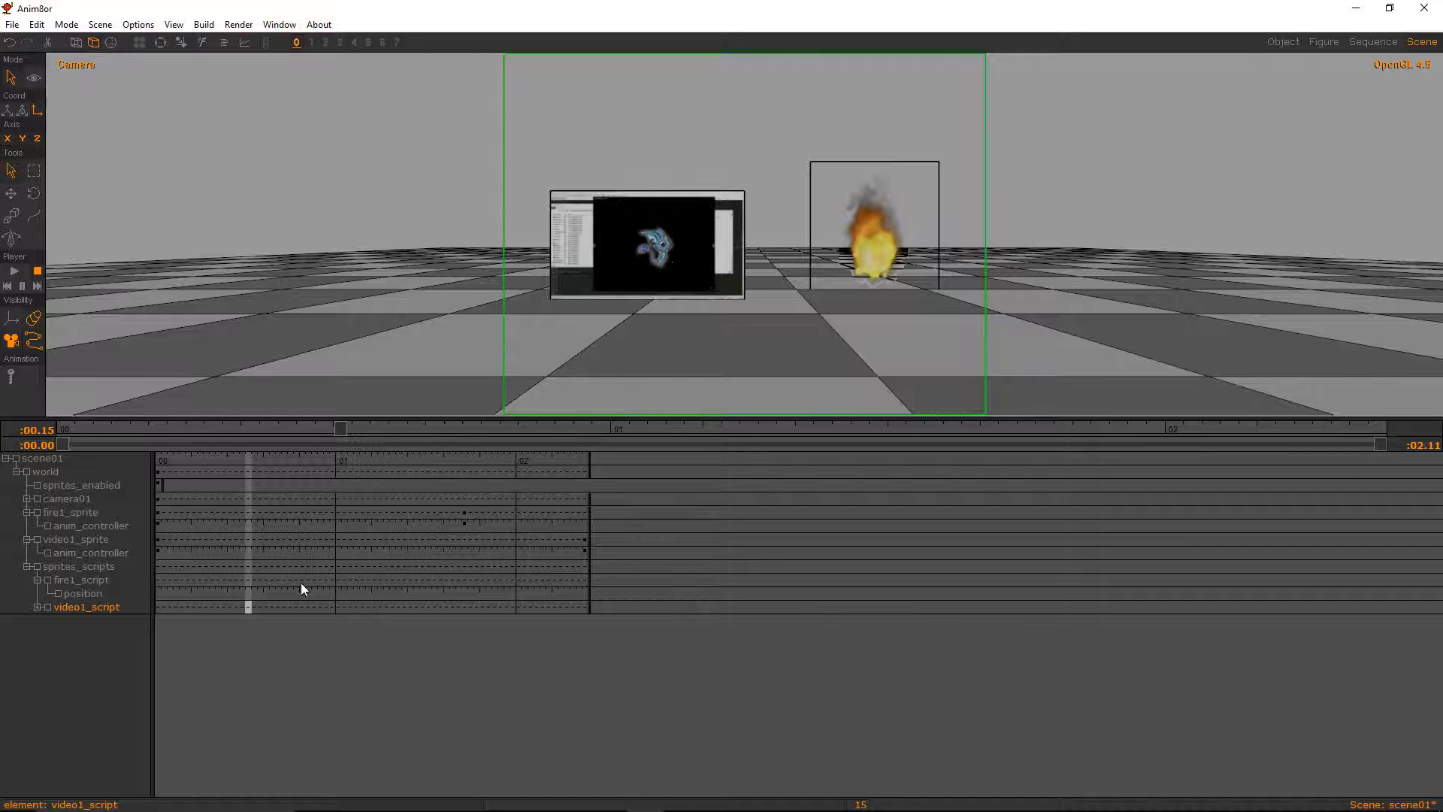
Set the scene's length to 180 frames and check the sprites at several points on the extended timeline
click(100, 25)
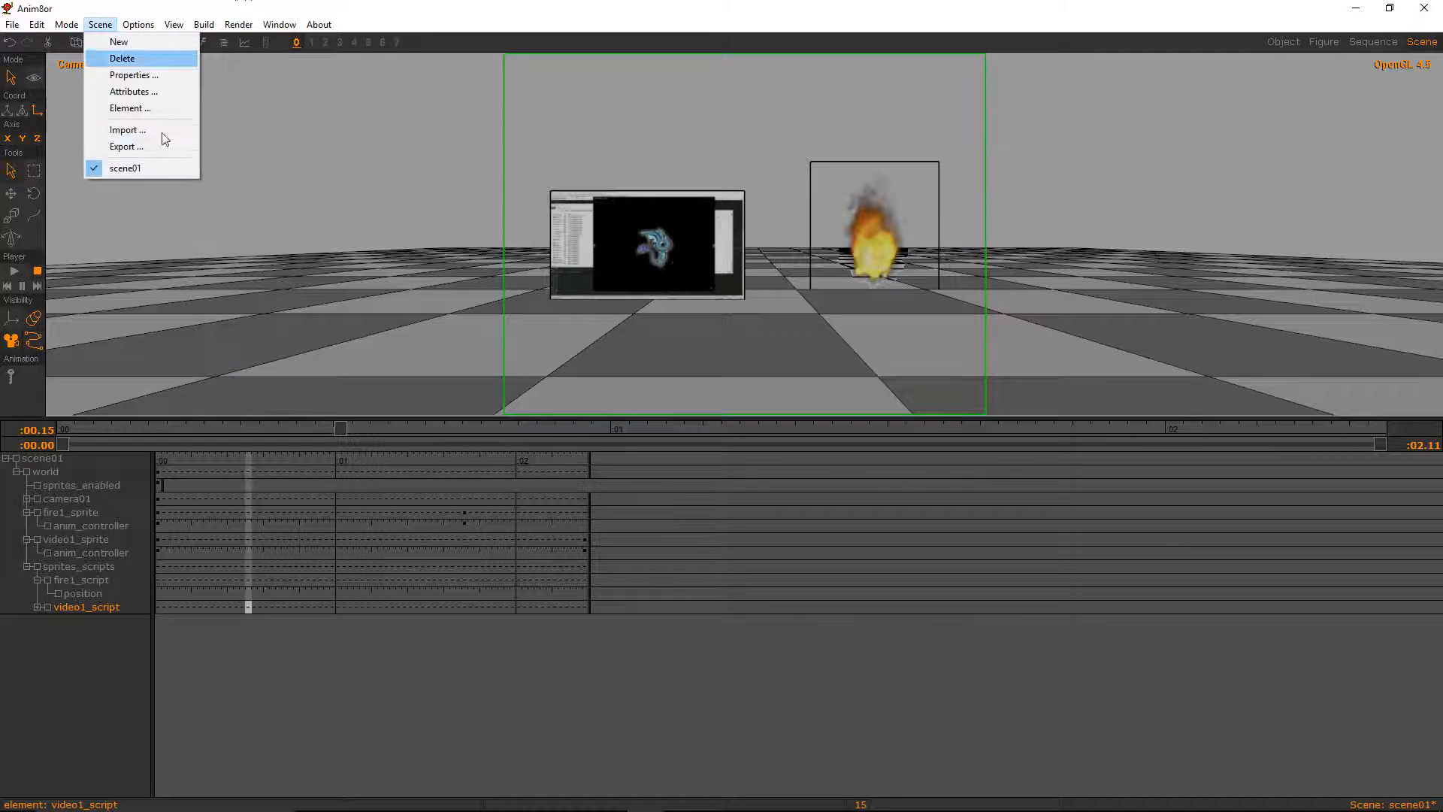
click(144, 76)
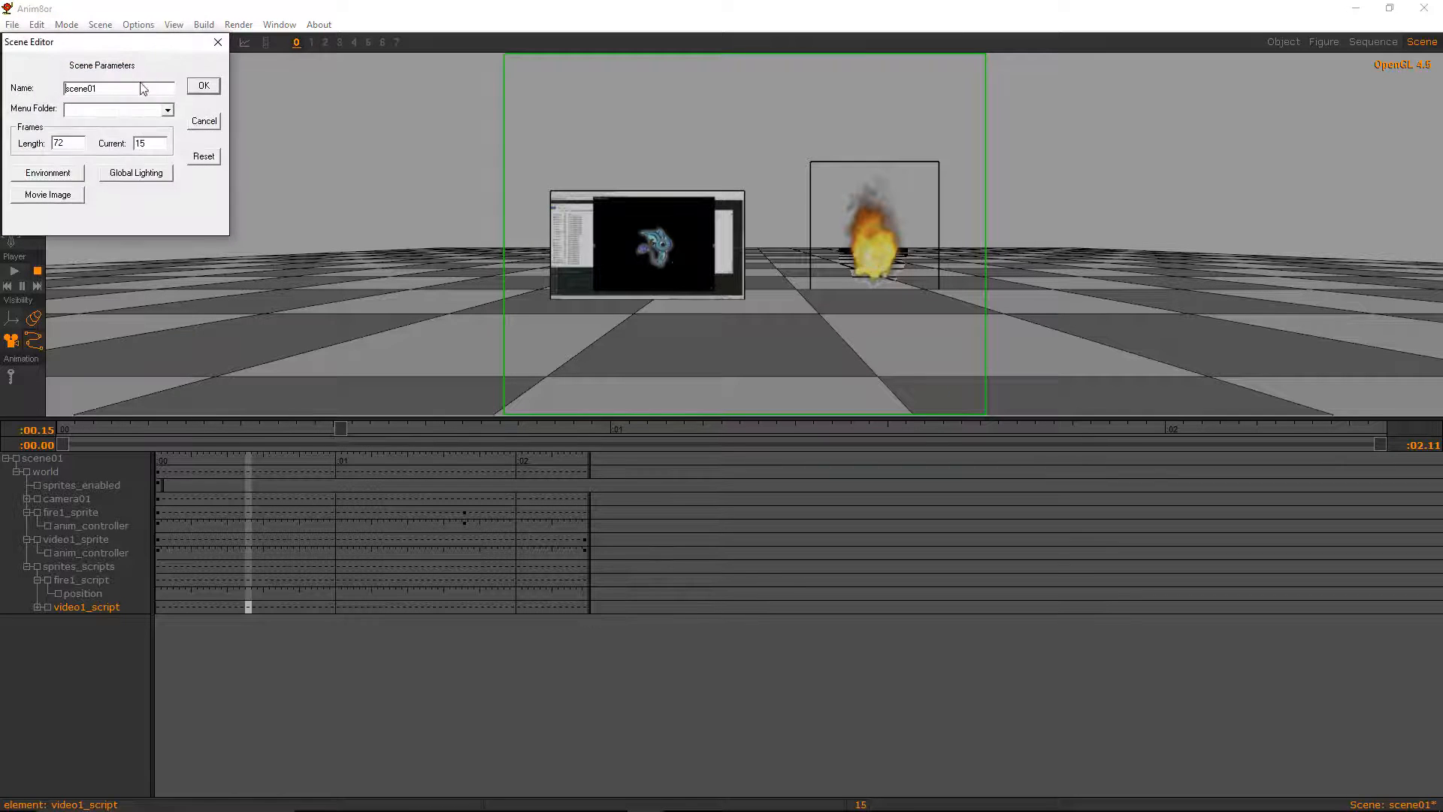
double_click(57, 143)
text(180)
click(203, 87)
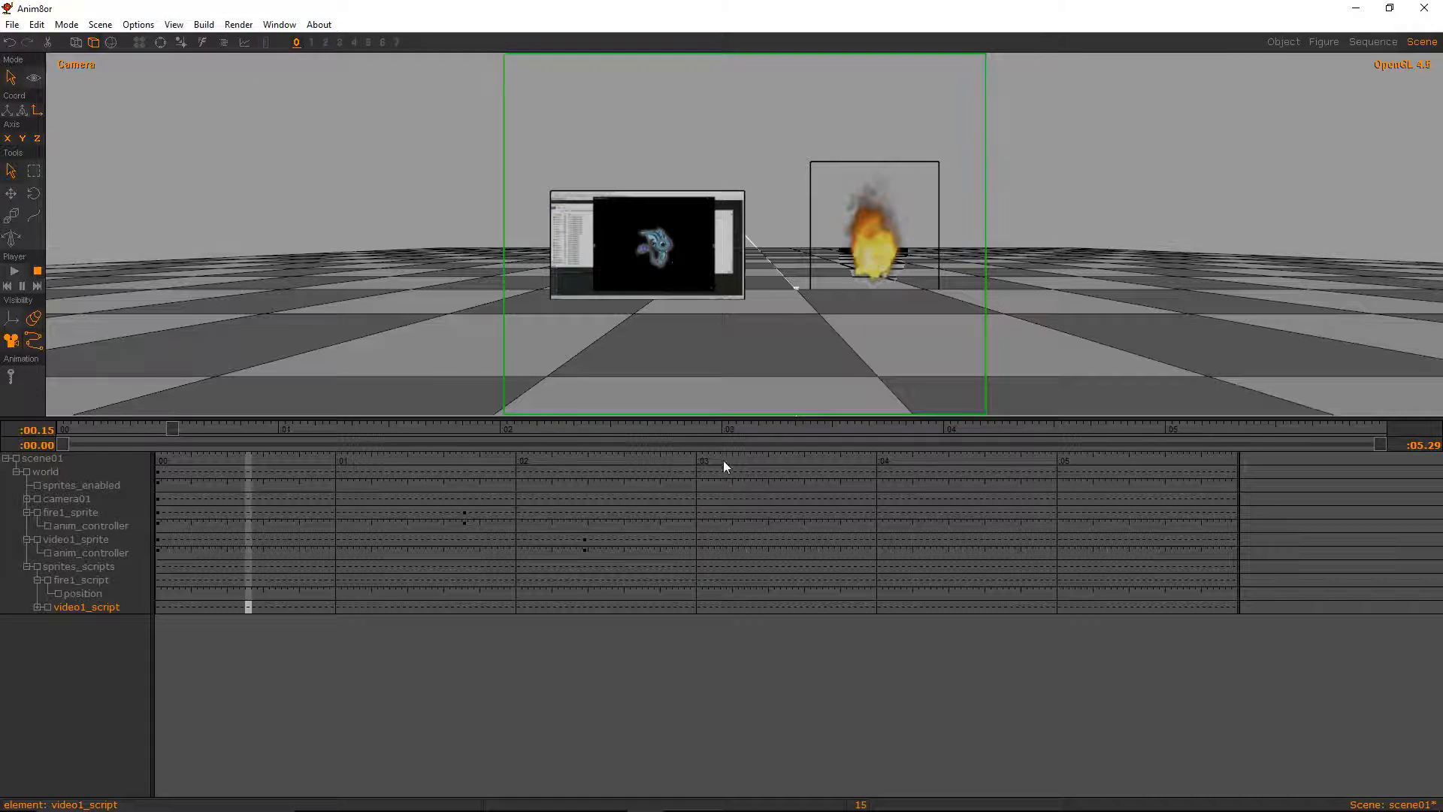
click(296, 594)
click(365, 592)
click(495, 603)
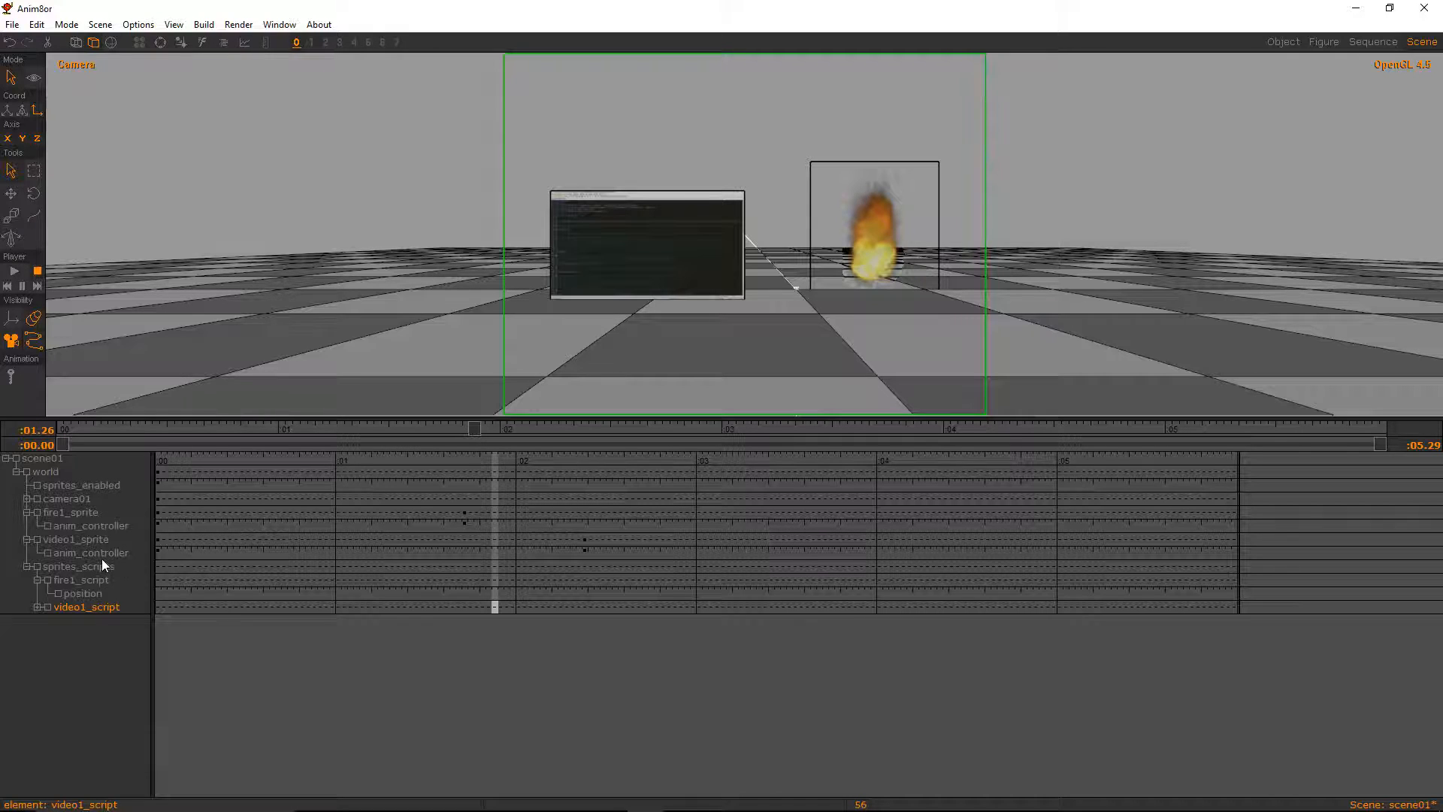
Collapse the sprites_scripts group and delete video1_sprite's anim_controller key at frame 71
click(27, 566)
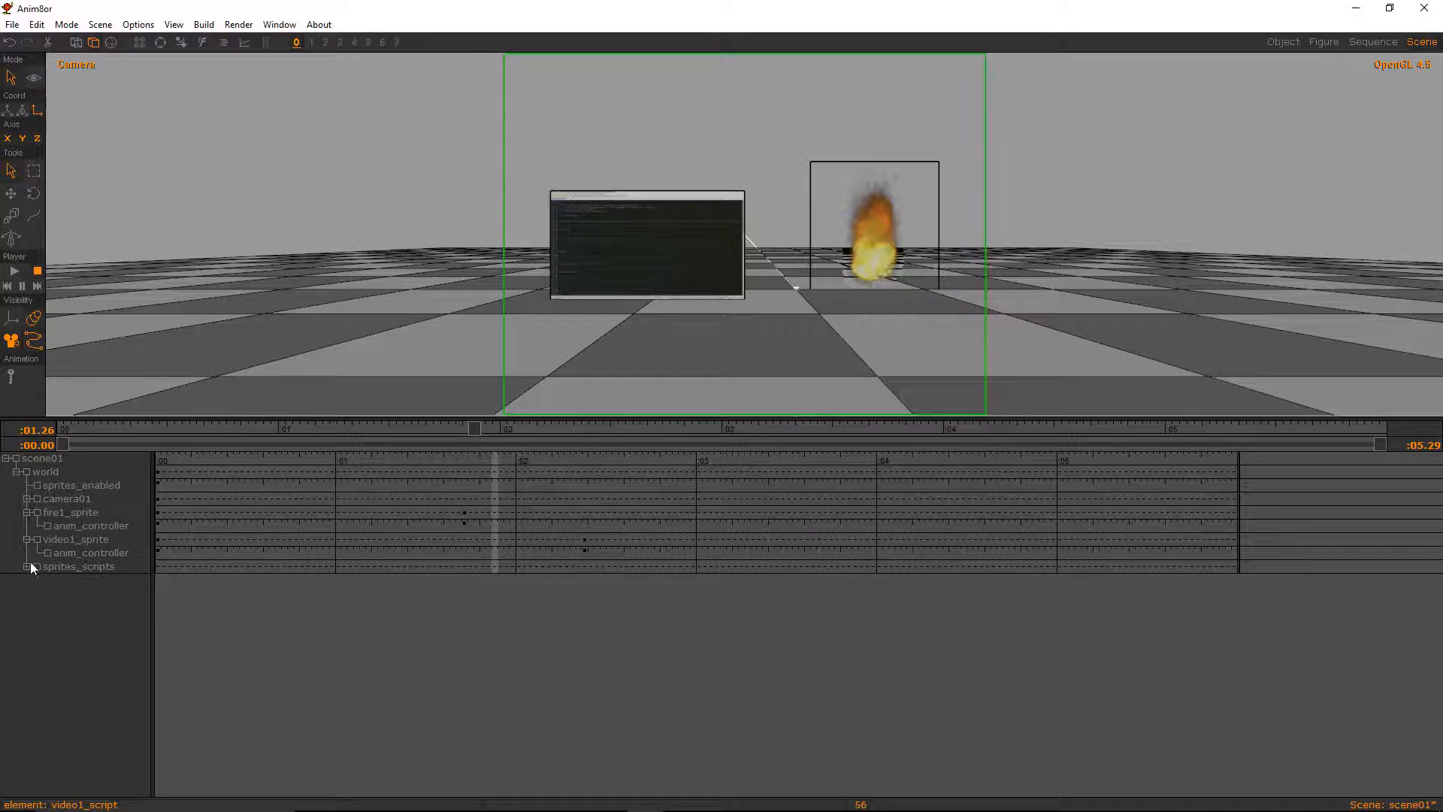
click(82, 554)
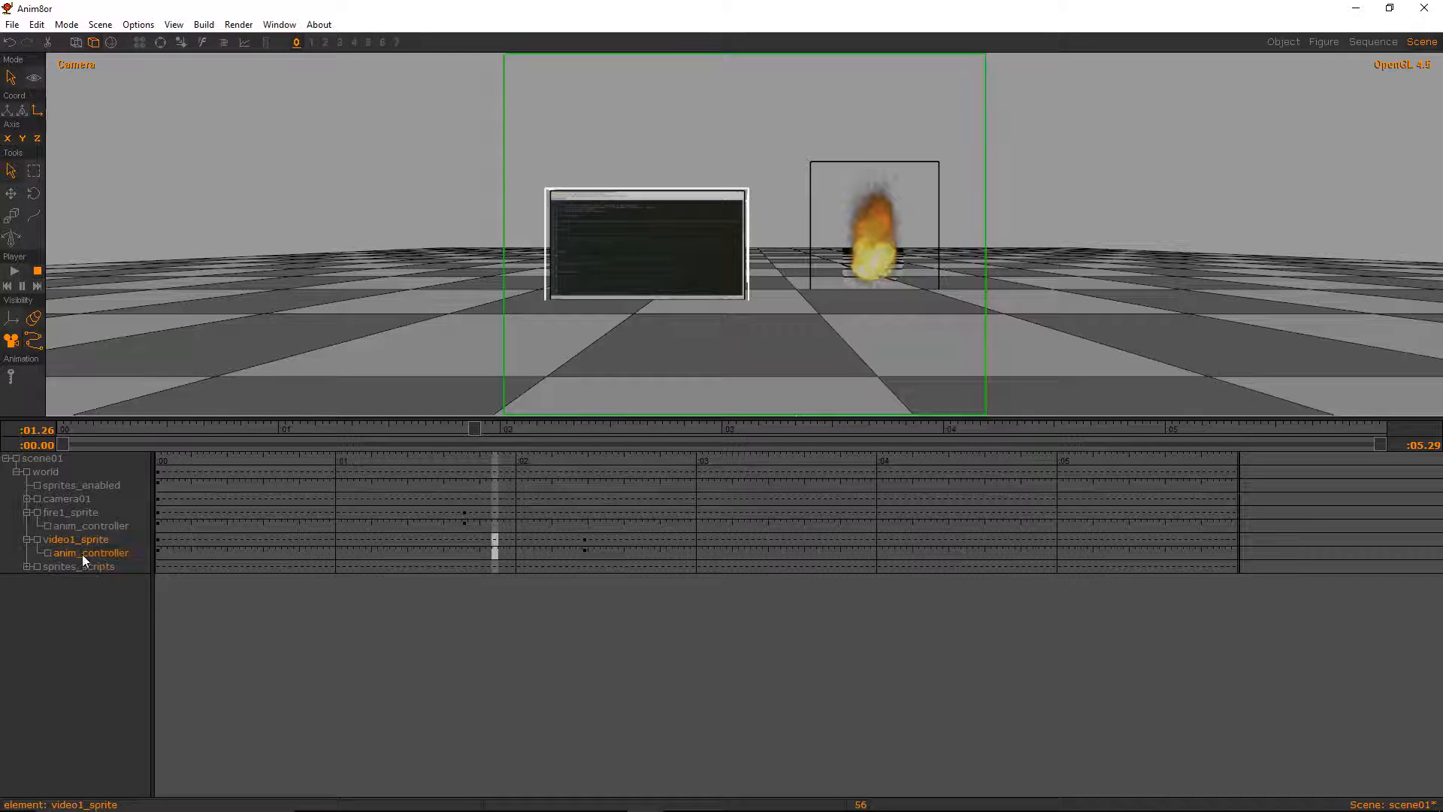
click(584, 551)
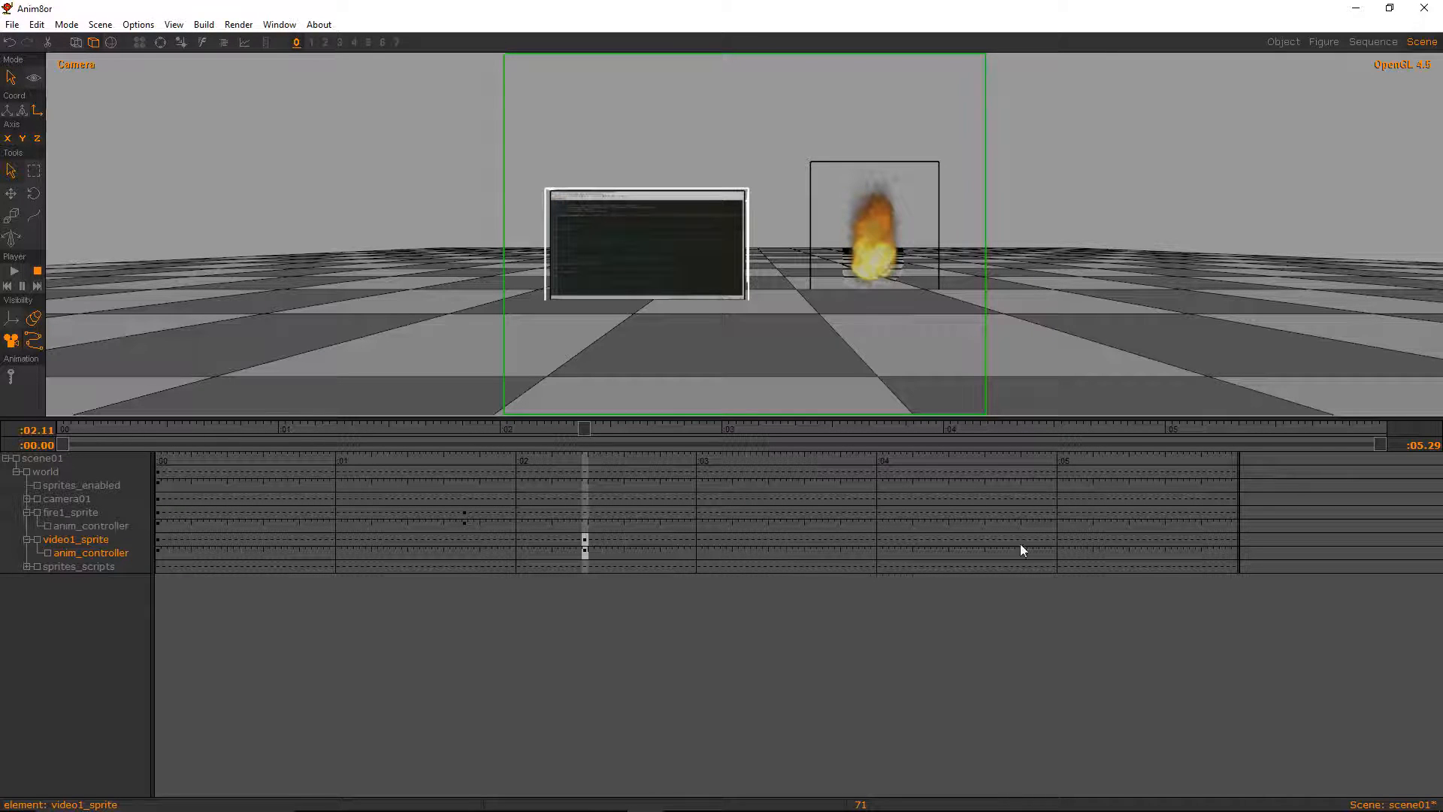
Add an anim_controller key with a value of 8 to video1_sprite at frame 179
click(1233, 552)
double_click(1233, 553)
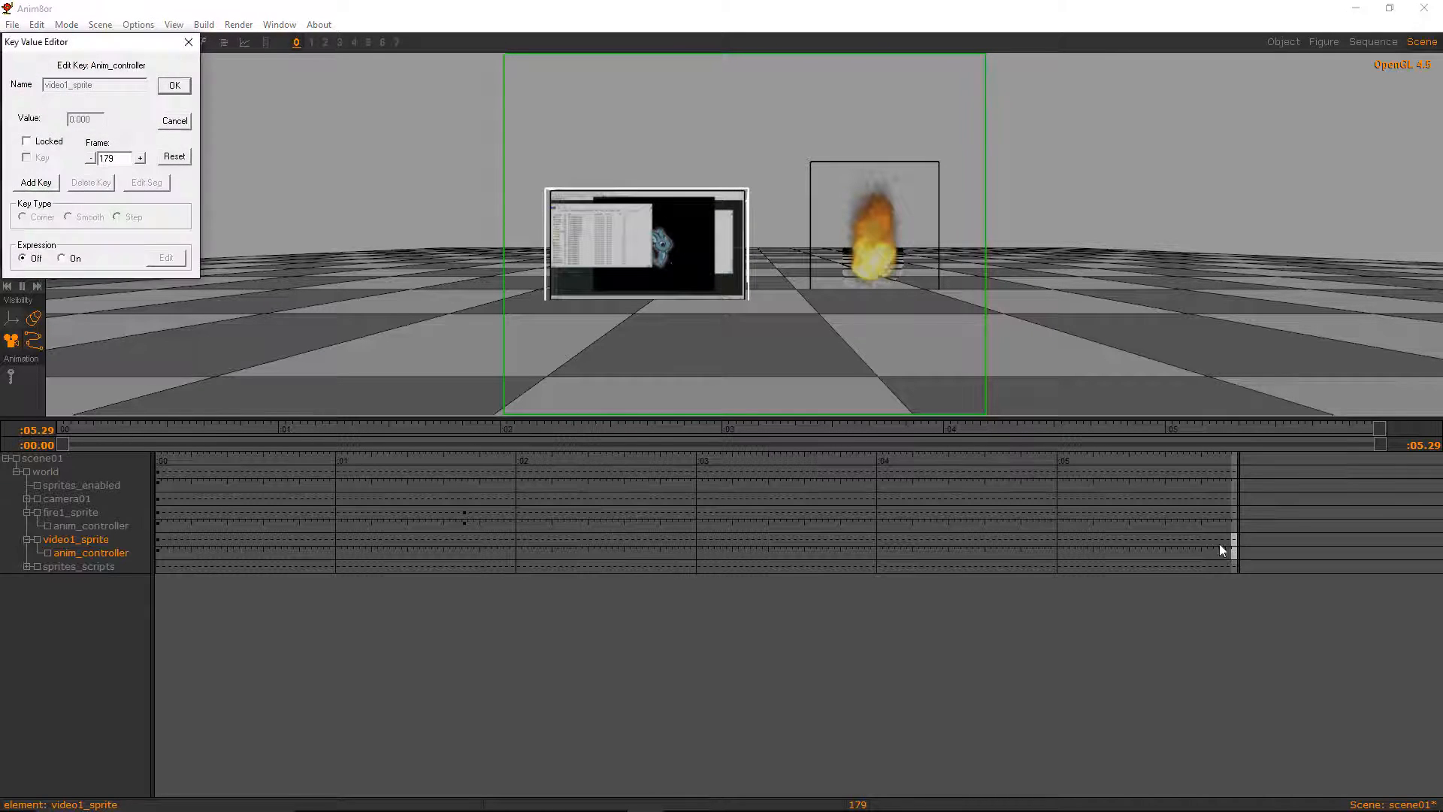
click(36, 182)
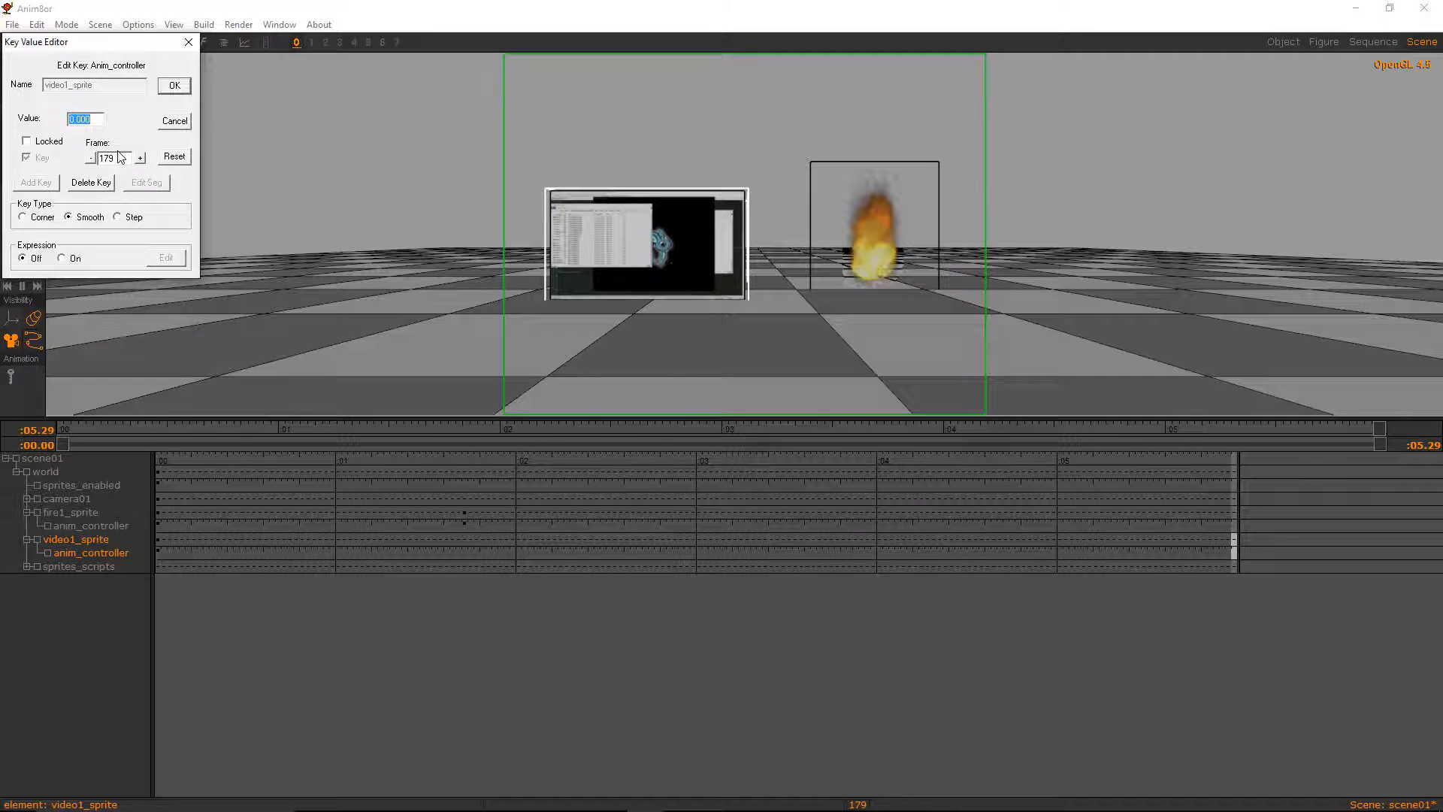
text(8)
click(174, 87)
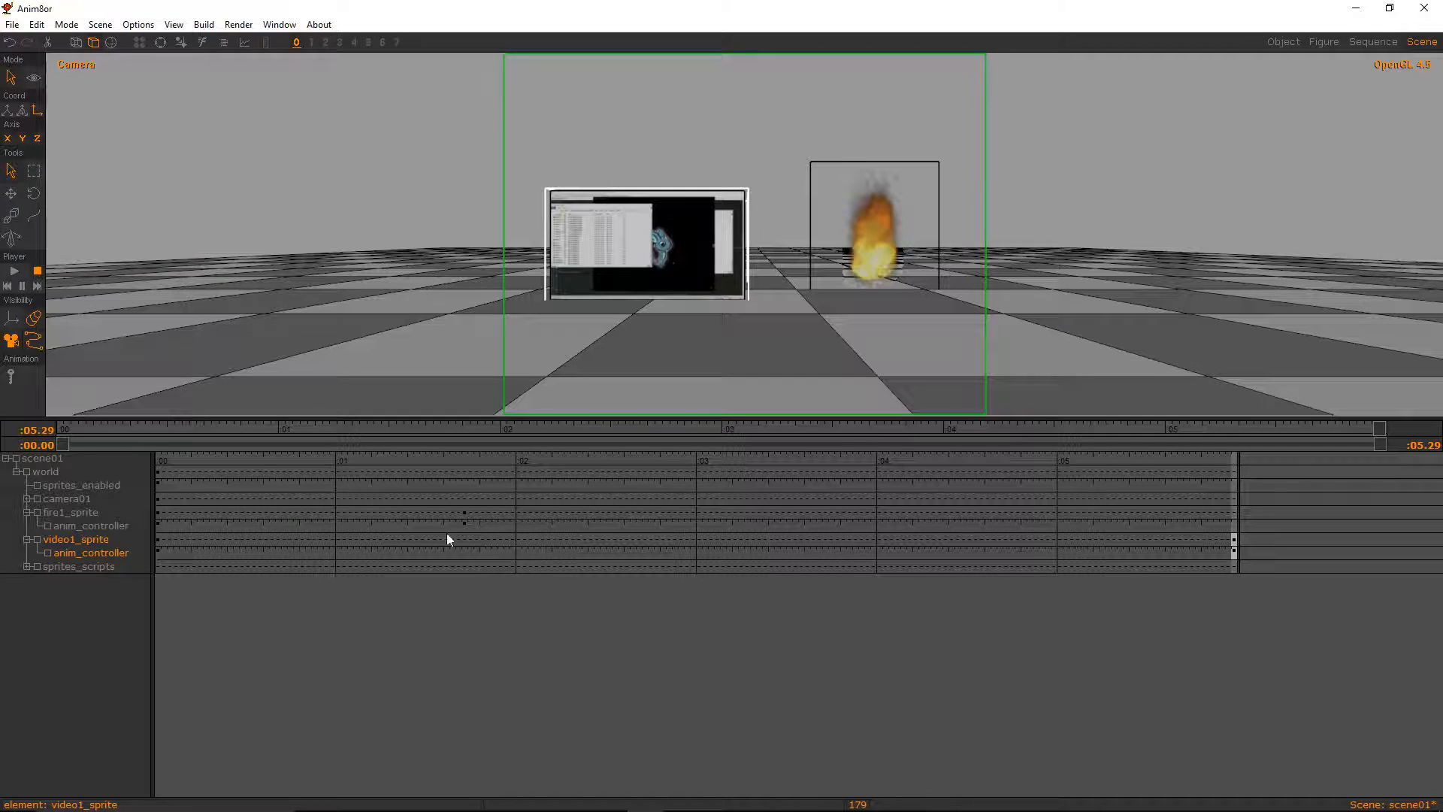
click(278, 542)
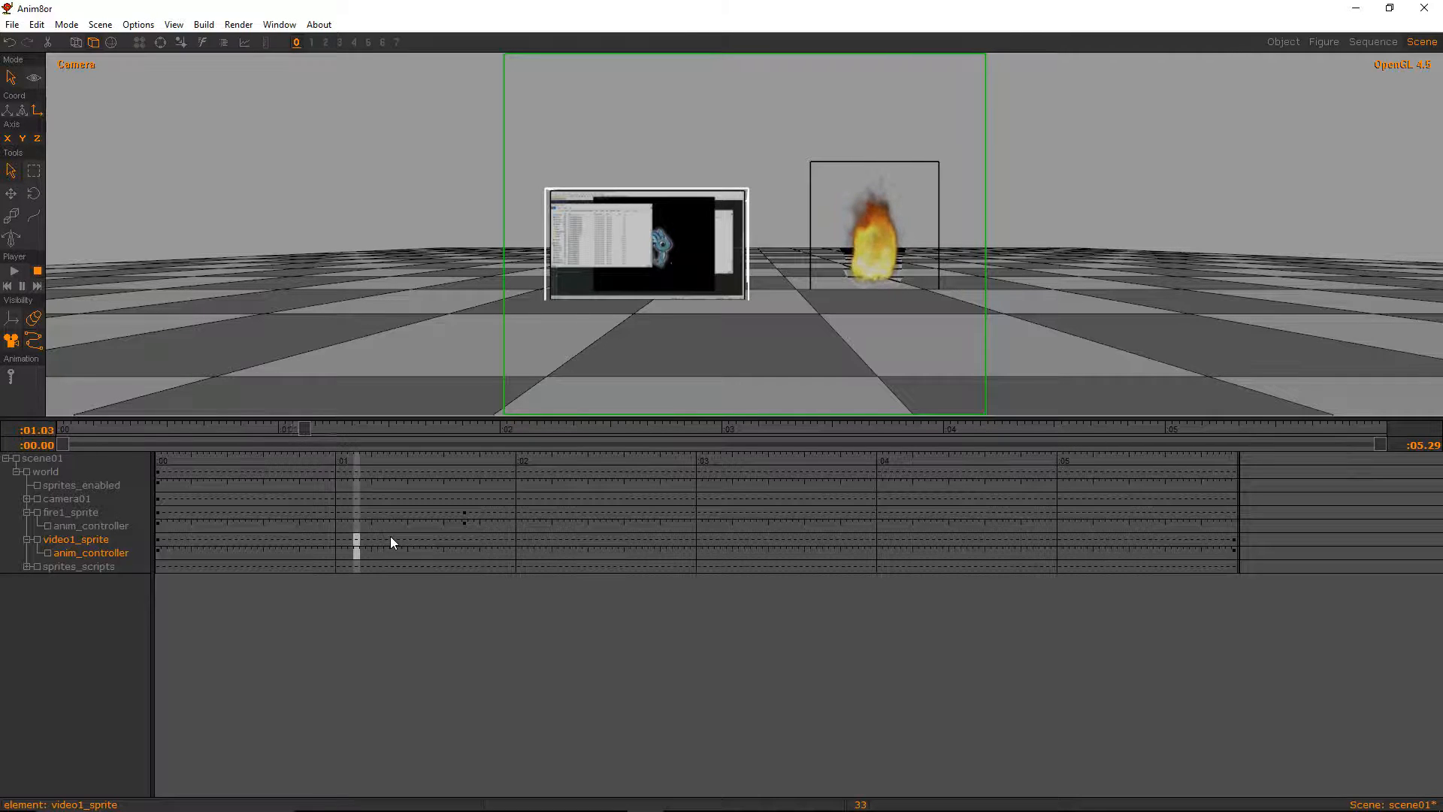
Set video1_sprite's anim_controller key at frame 179 to 1400 and step back through the frames to check the video playback
click(1234, 551)
double_click(1235, 551)
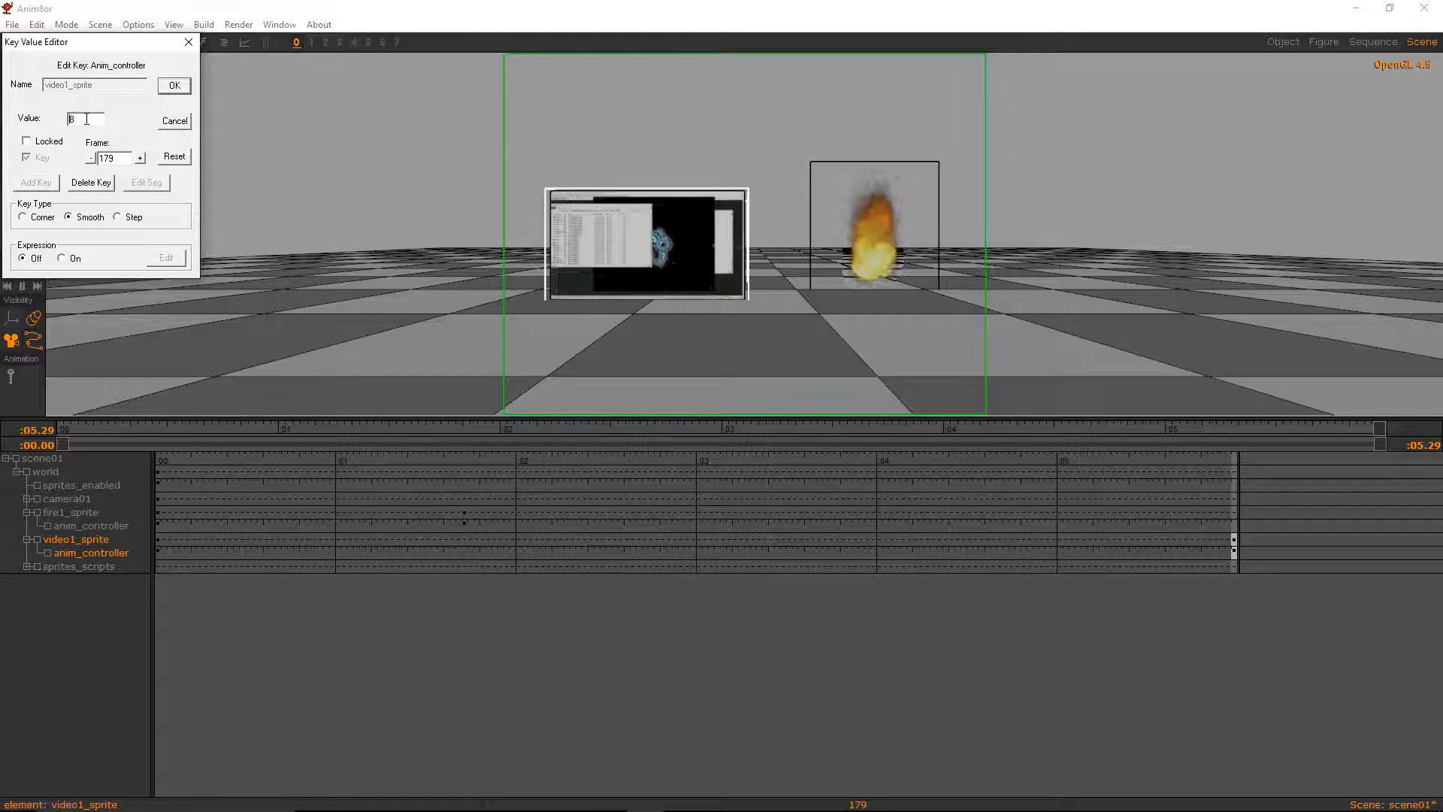
drag(87, 119, 35, 121)
text(1400)
click(171, 87)
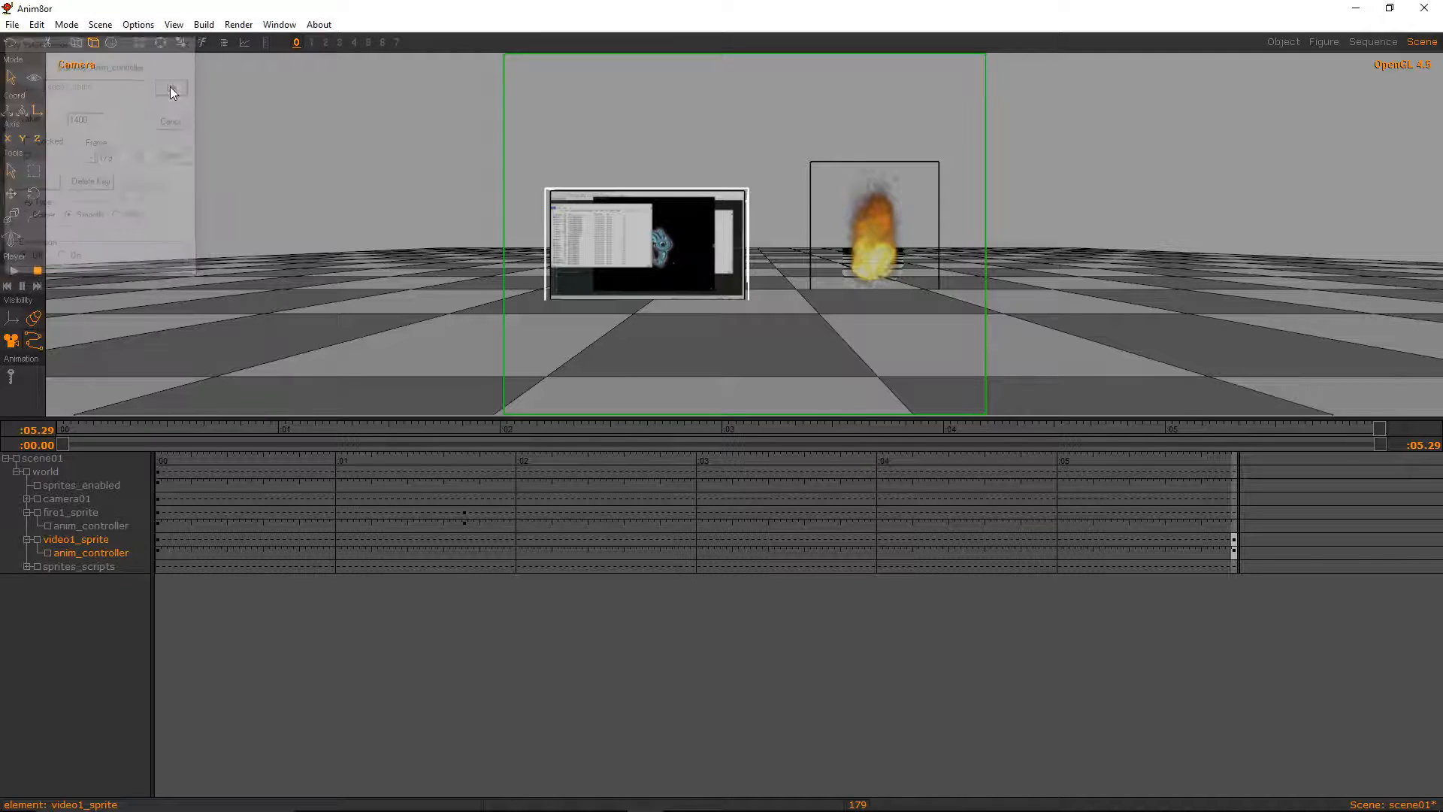
scroll(642, 499, down, 16)
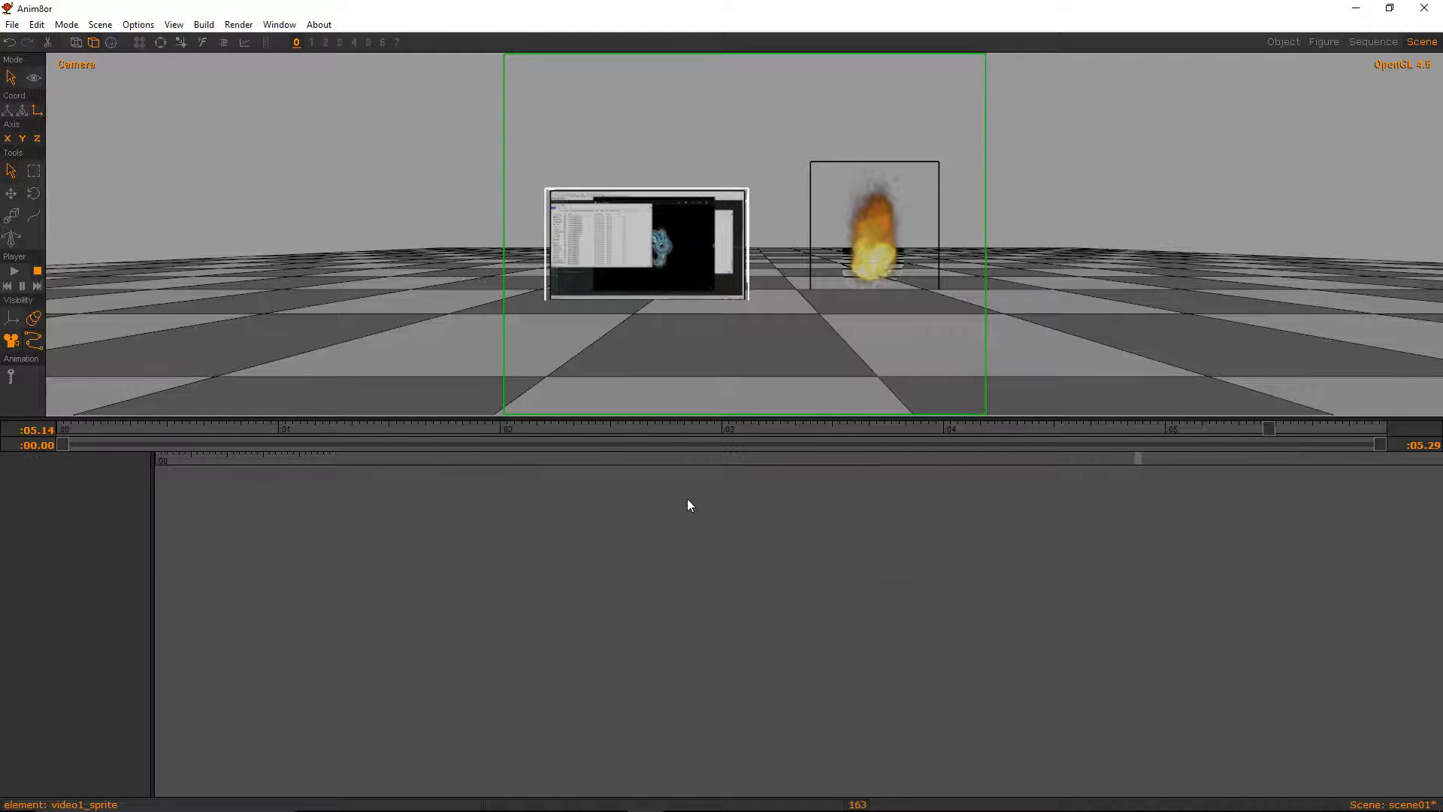
scroll(687, 499, down, 5)
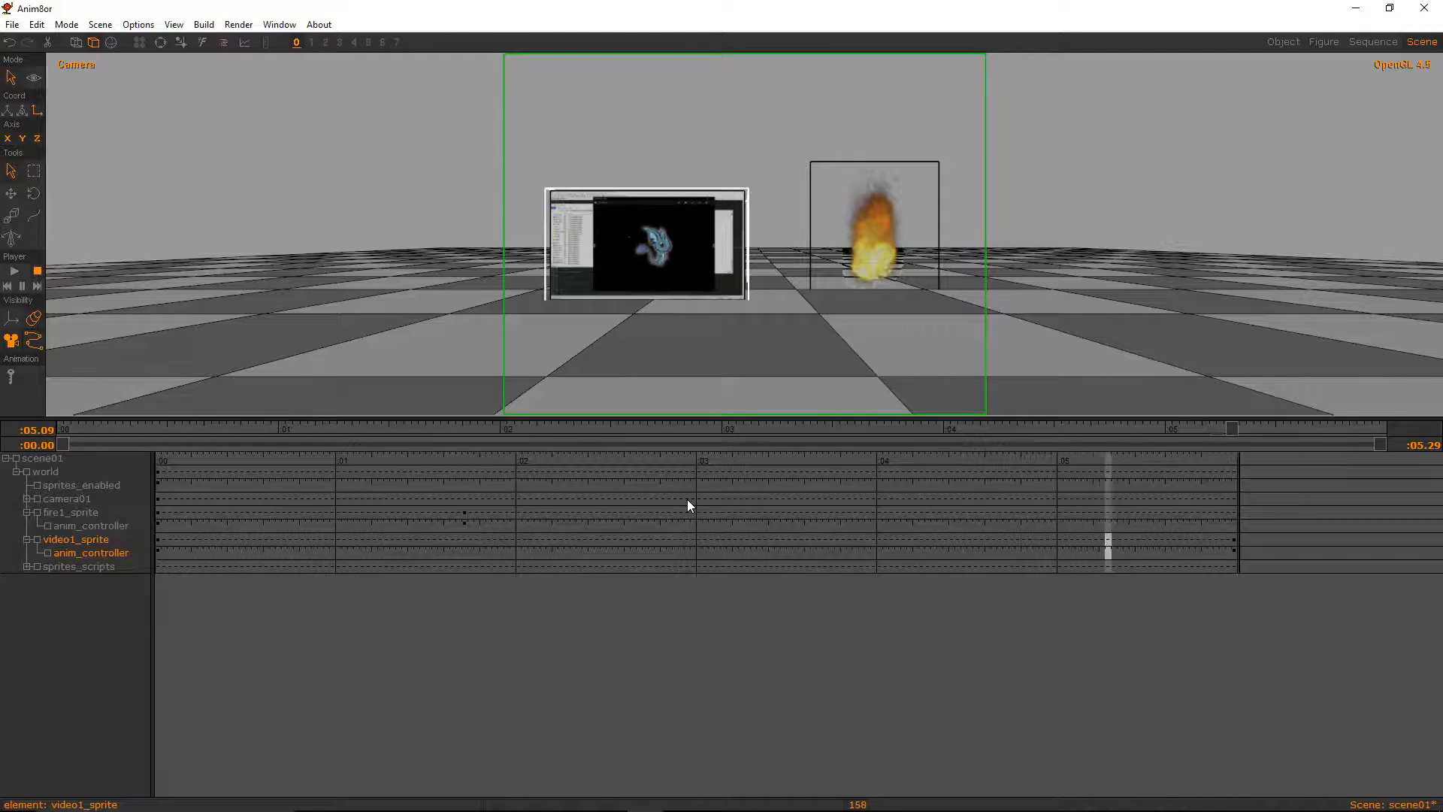
scroll(687, 499, down, 3)
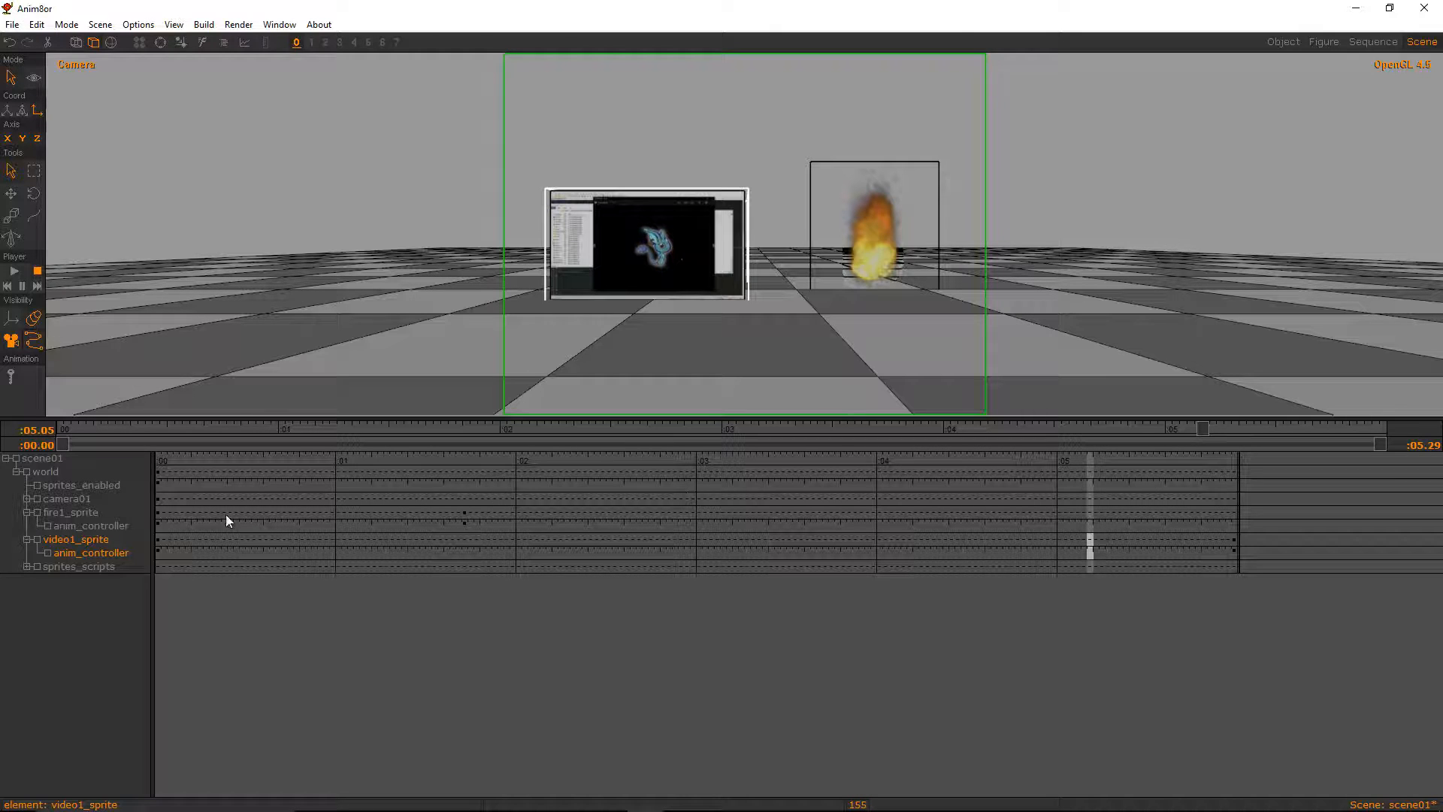
Delete fire1_sprite's anim_controller key at frame 51 and add one at frame 179 with a value of 8
click(85, 516)
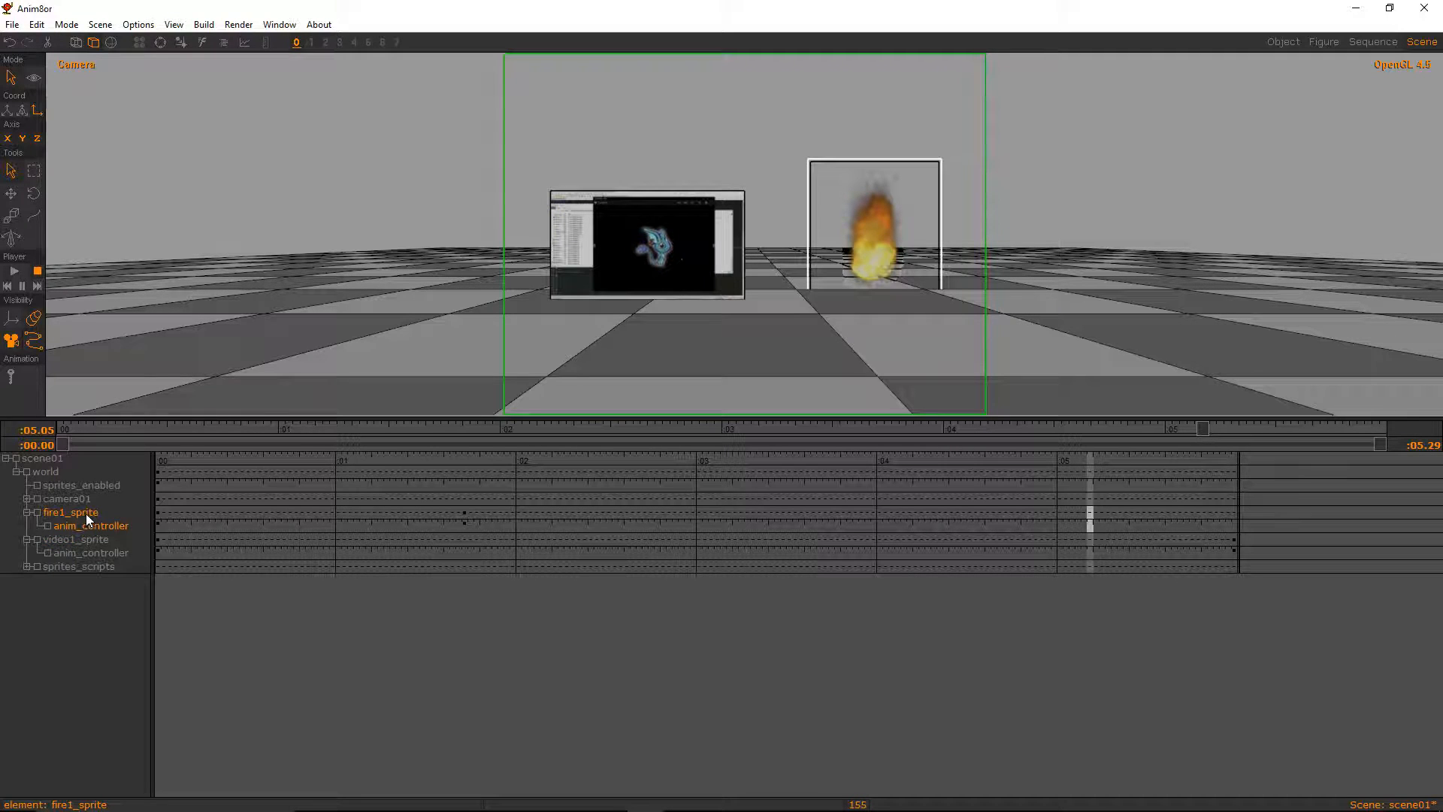
click(464, 528)
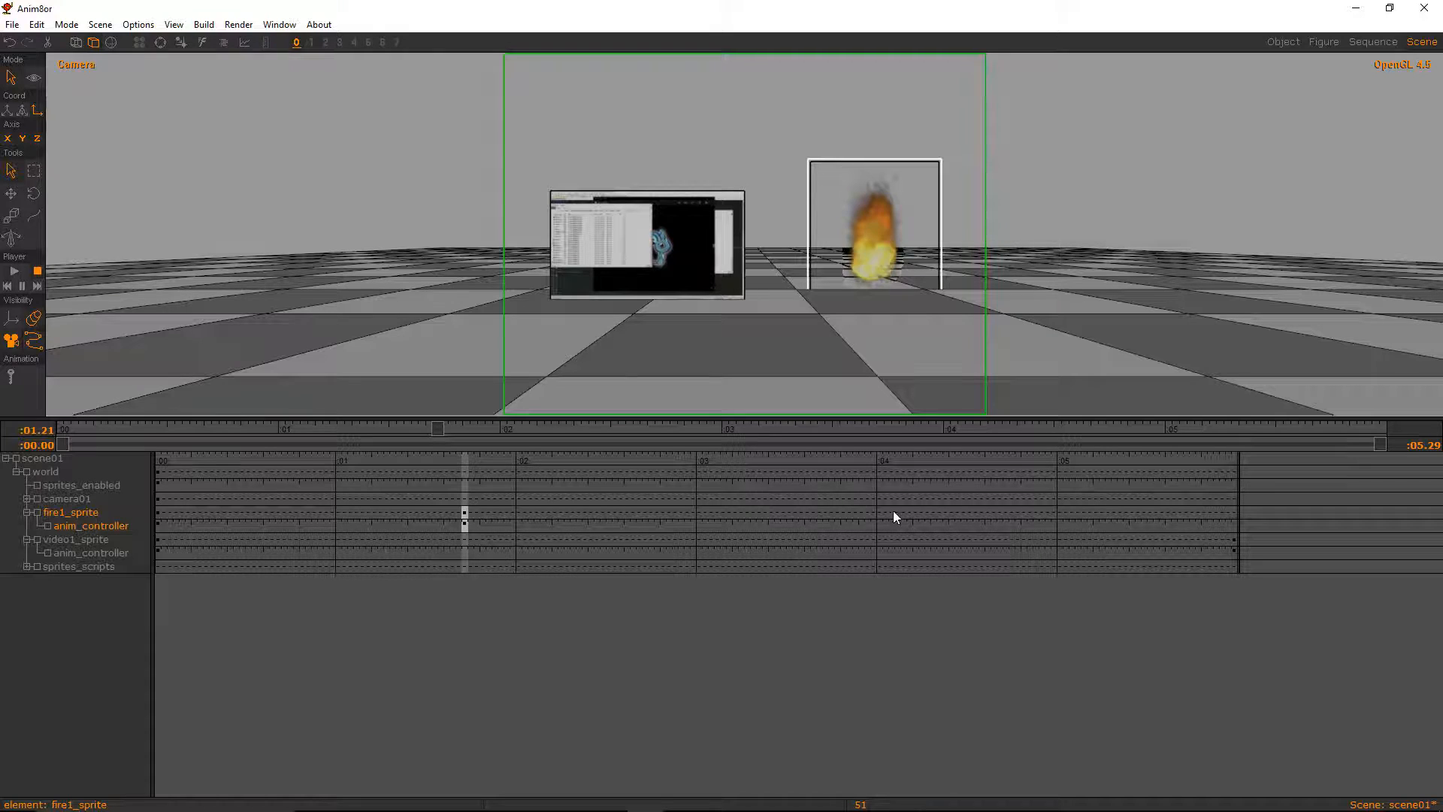
click(1233, 528)
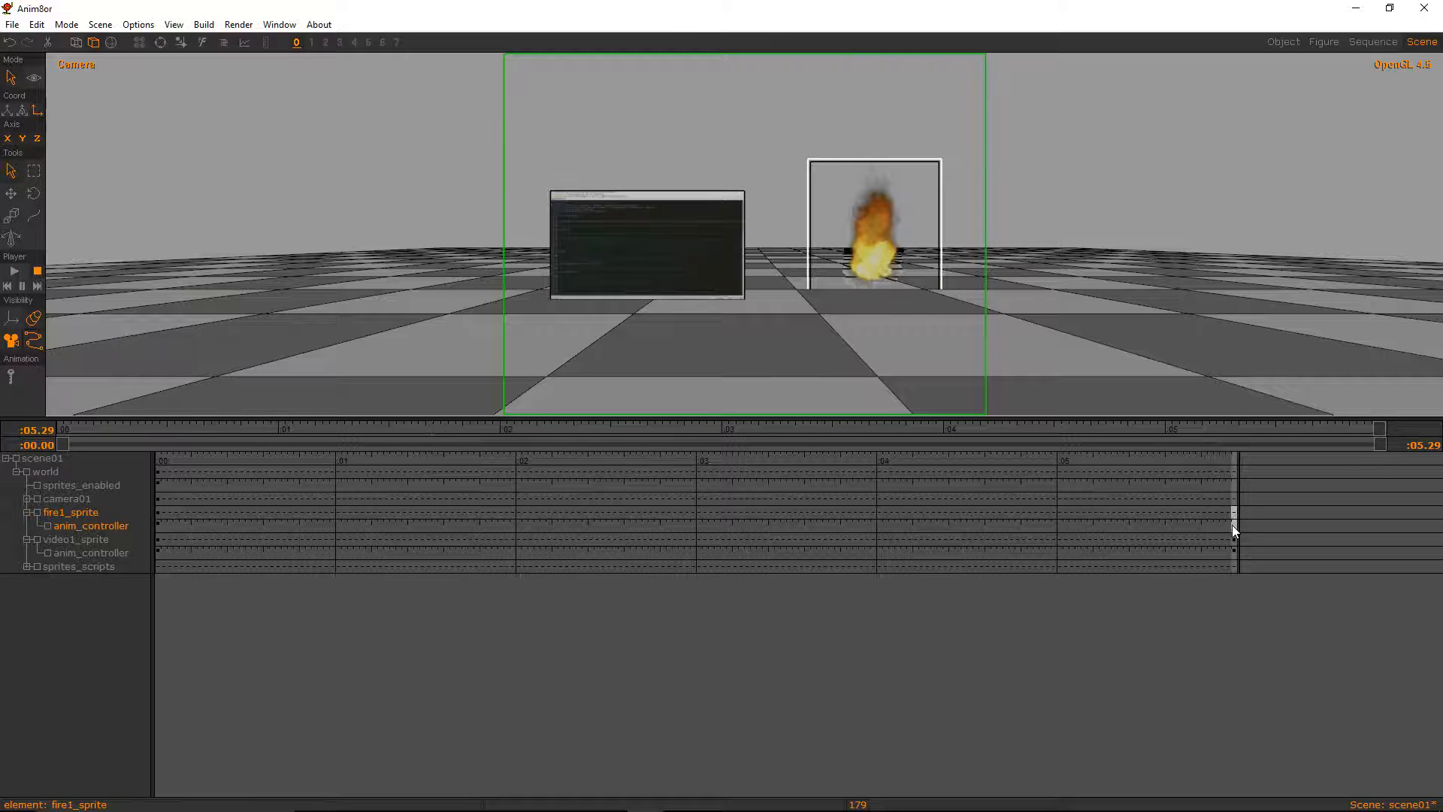
double_click(1233, 524)
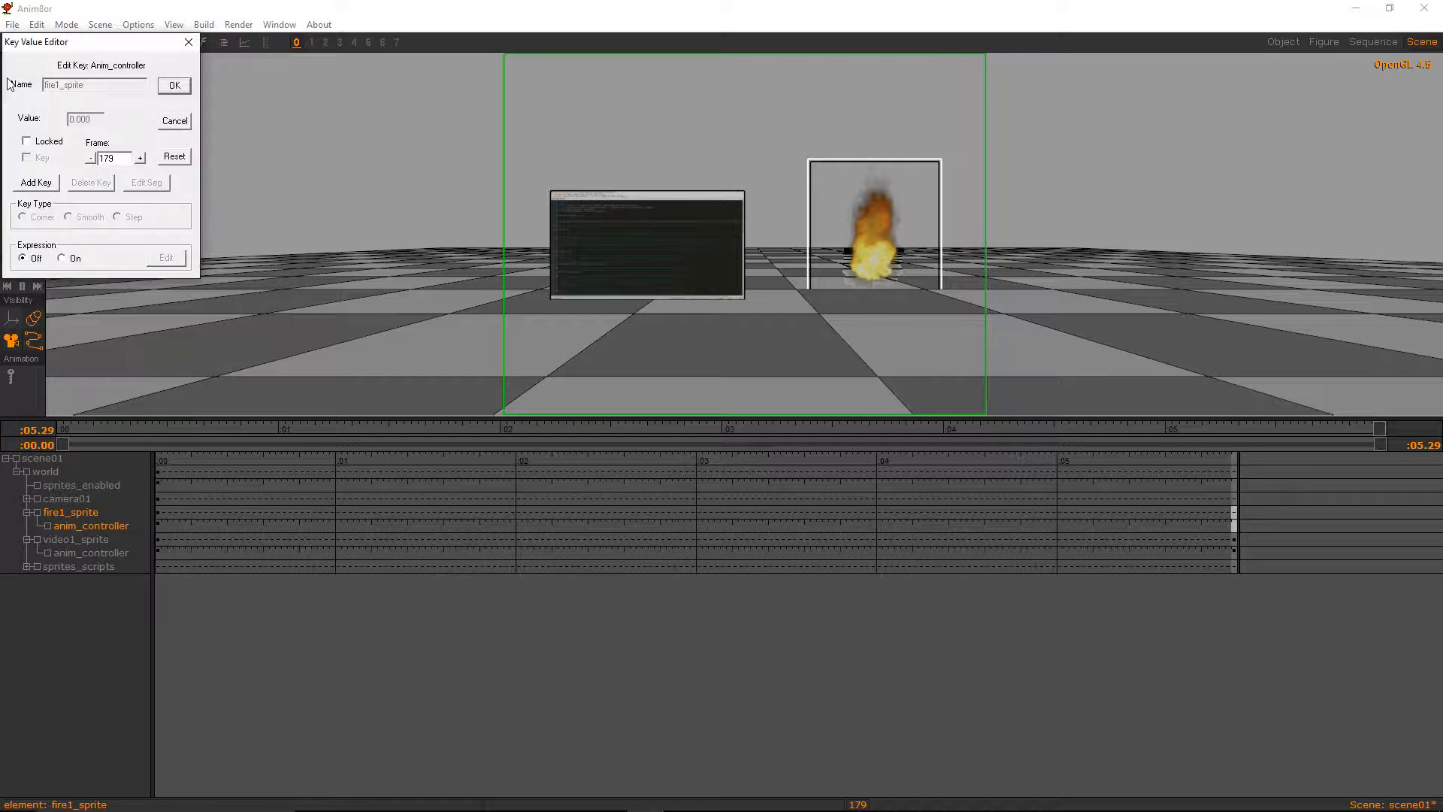
click(47, 183)
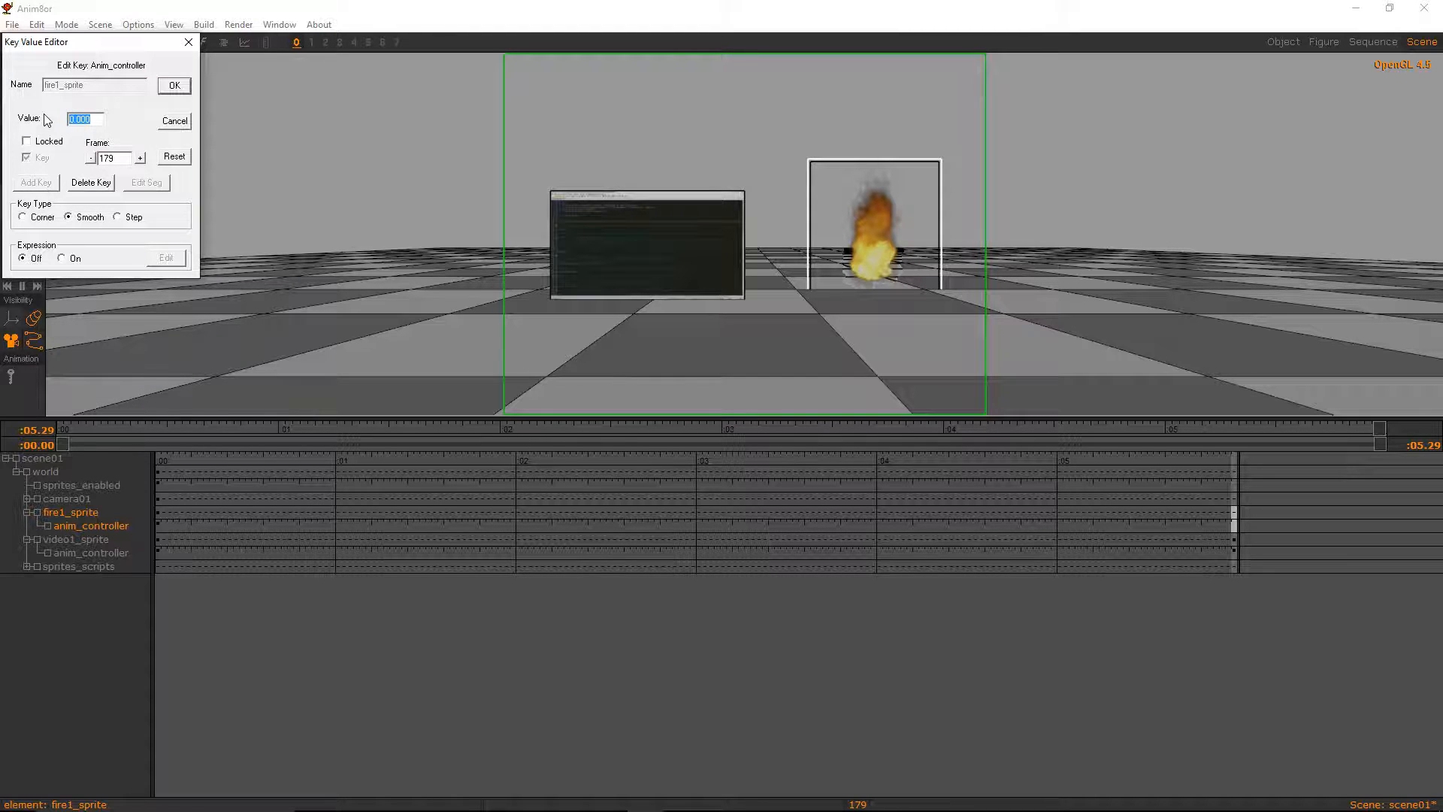
text(8)
click(173, 85)
Step backward from the end of the timeline to check both sequences with their end keys at frame 179
key(Left)
key(Left)
key(Left)
key(Left)
key(Left)
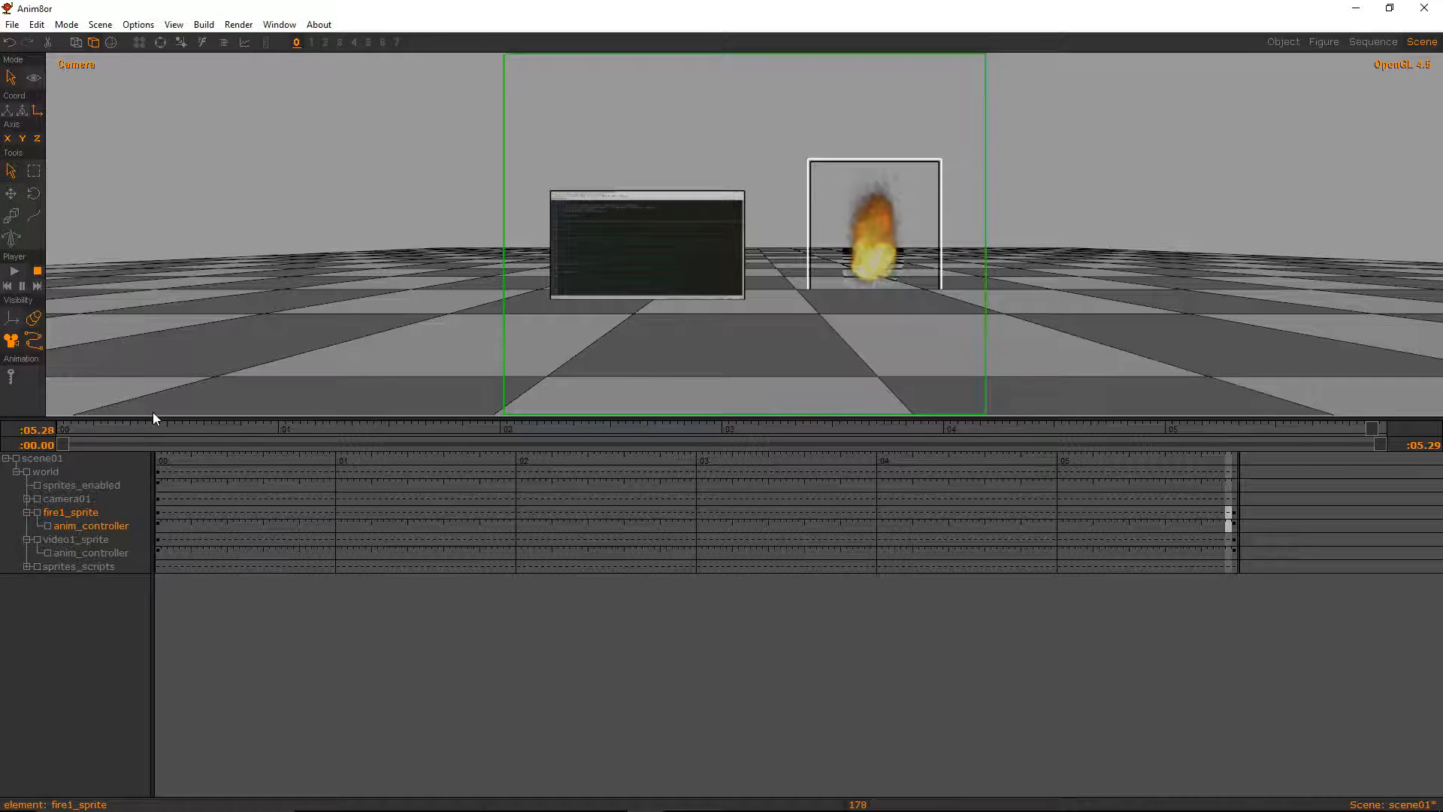
key(Left)
key(Left)
key(Left)
key(Left)
key(Left)
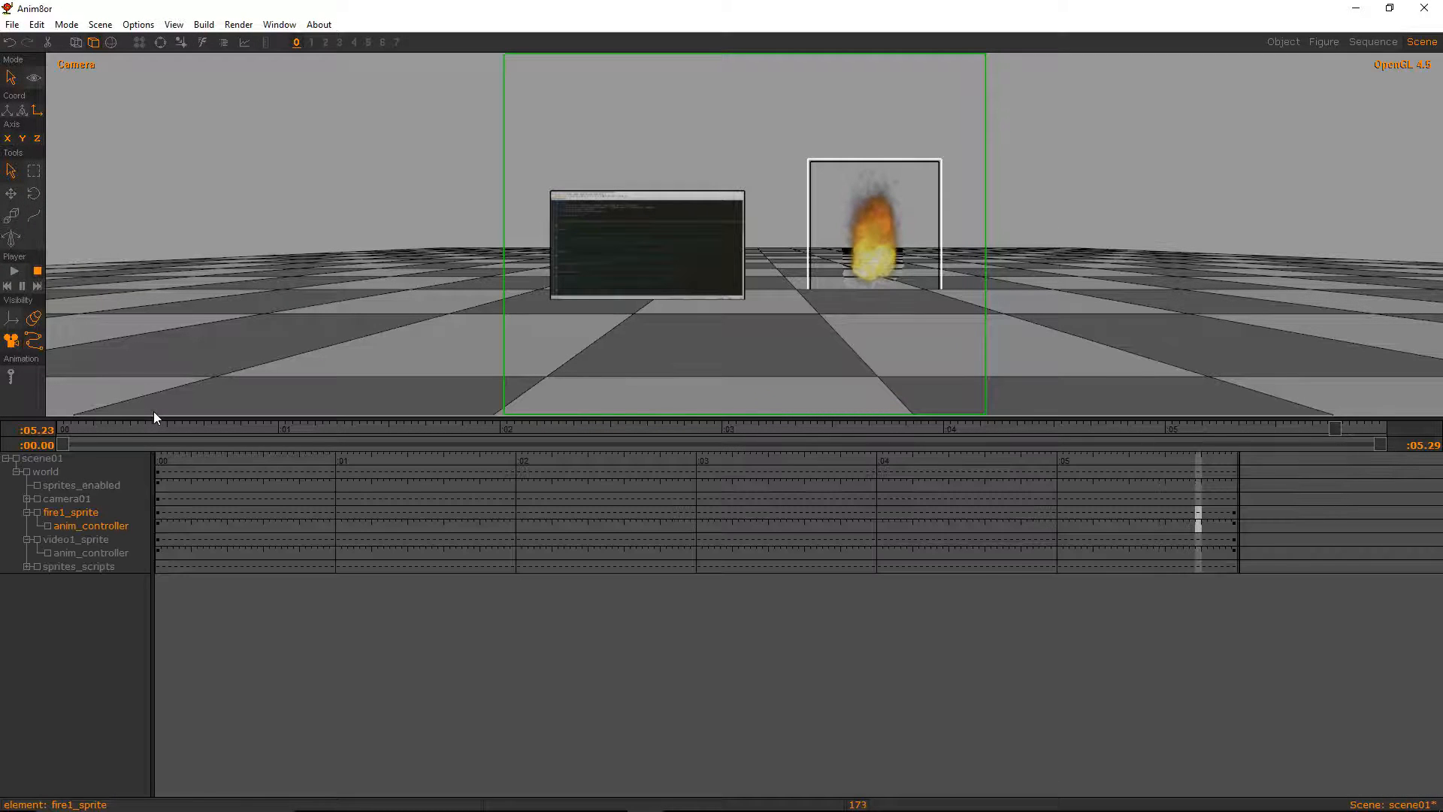
key(Left)
key(Left)
key(Left)
key(Left)
key(Left)
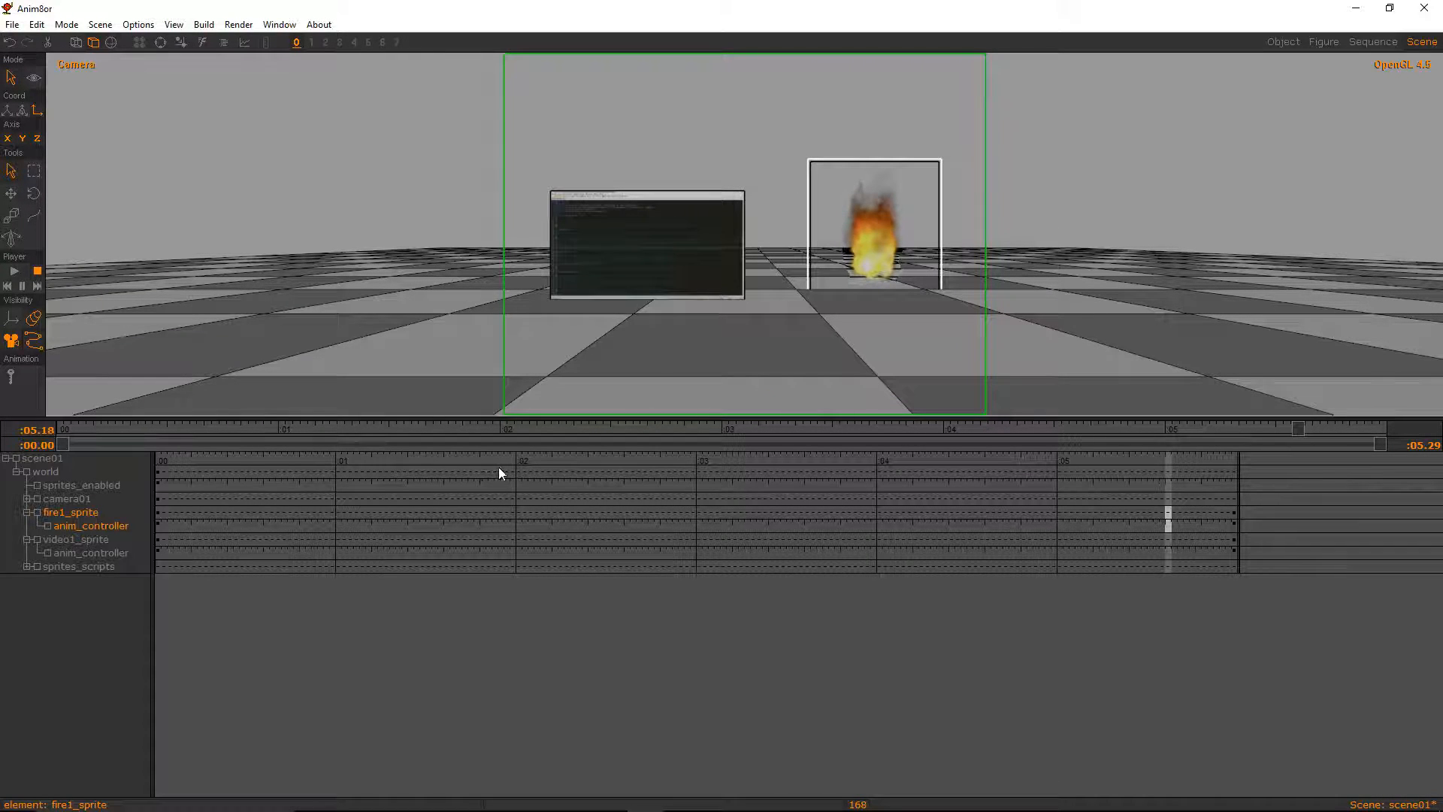
key(Left)
key(Left)
key(Left)
key(Left)
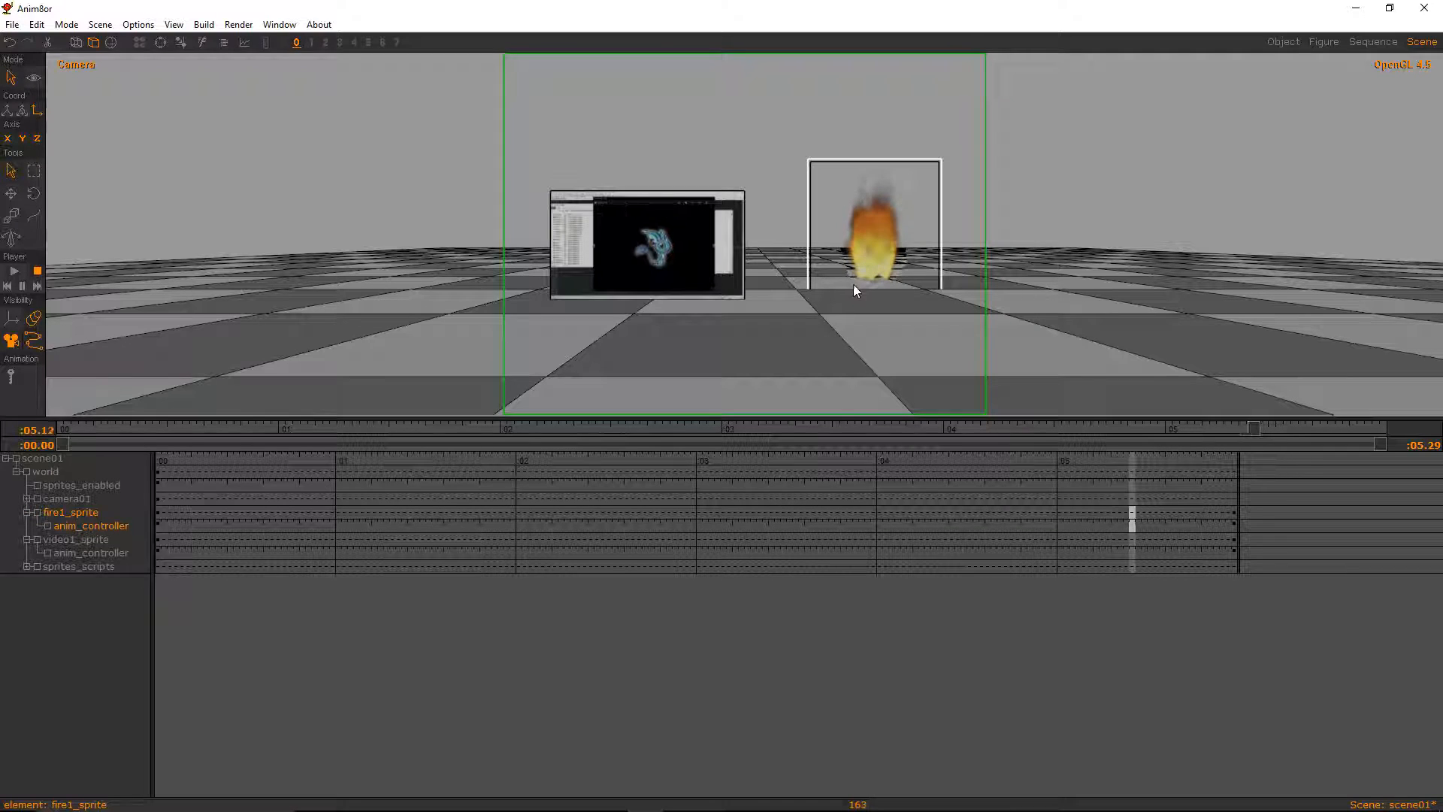
click(854, 290)
key(Left)
key(Left)
key(Left)
key(Left)
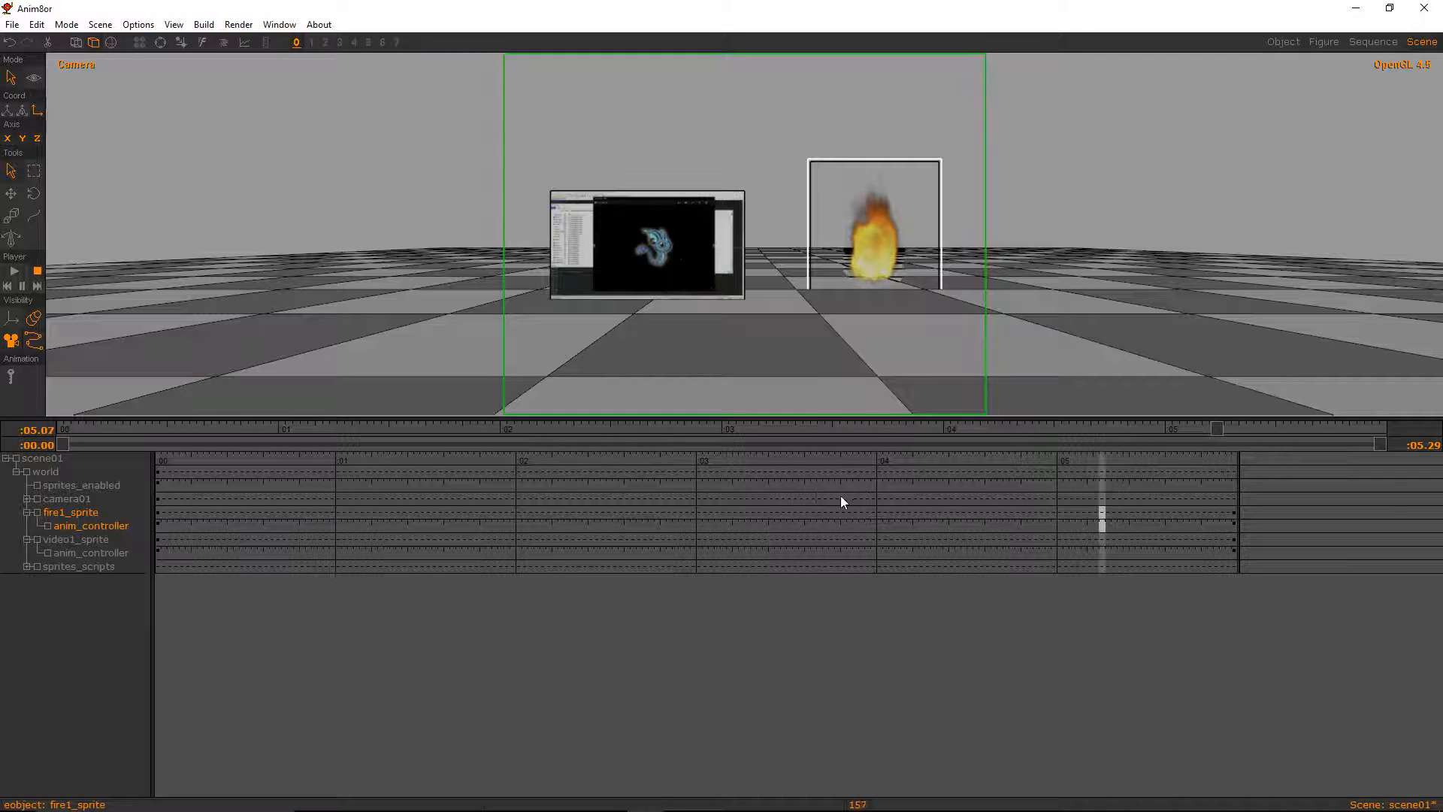
key(Left)
key(Left)
key(Left)
key(Left)
key(Left)
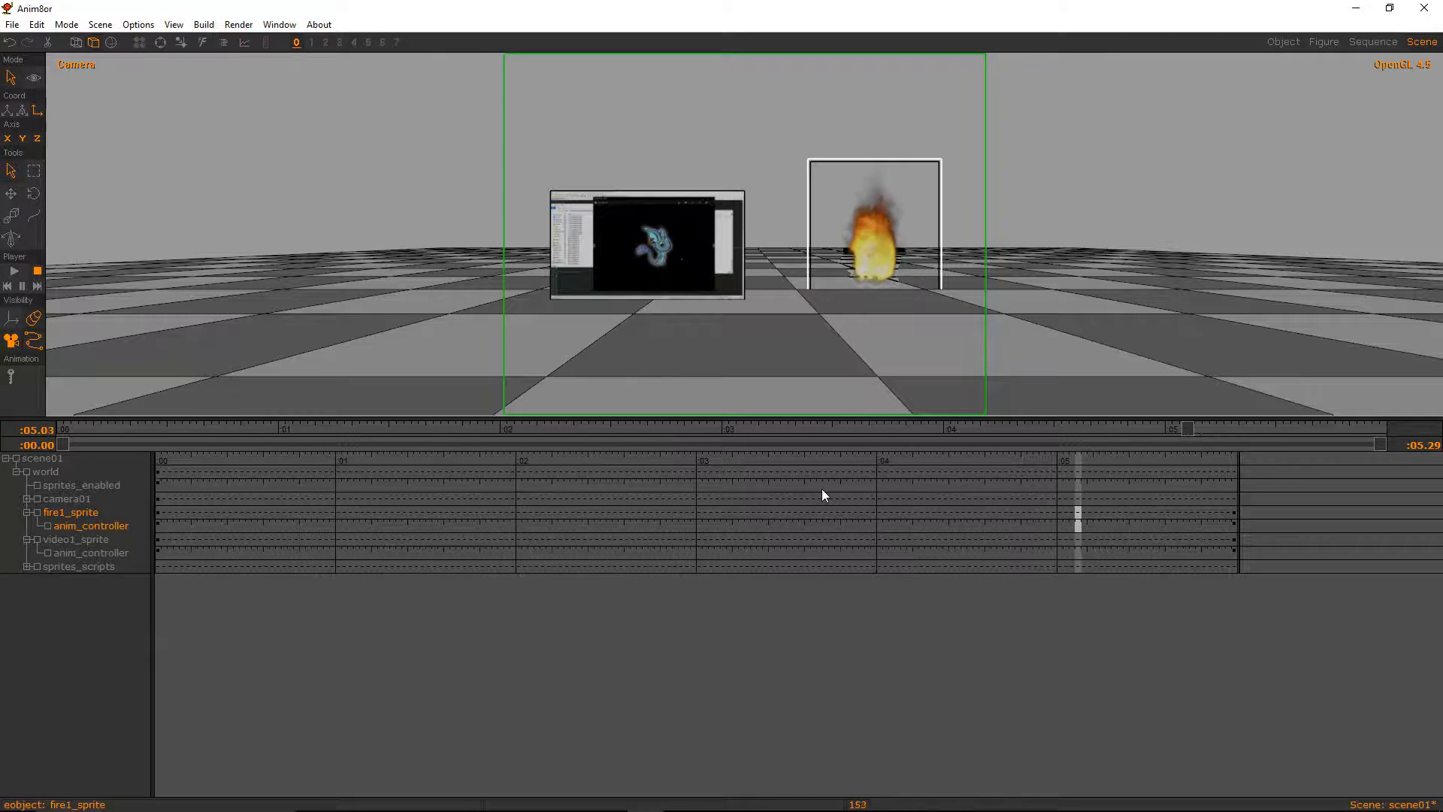
Step through frames near the timeline's end and forward from its start to check the fire and video playback speed
key(Left)
key(Left)
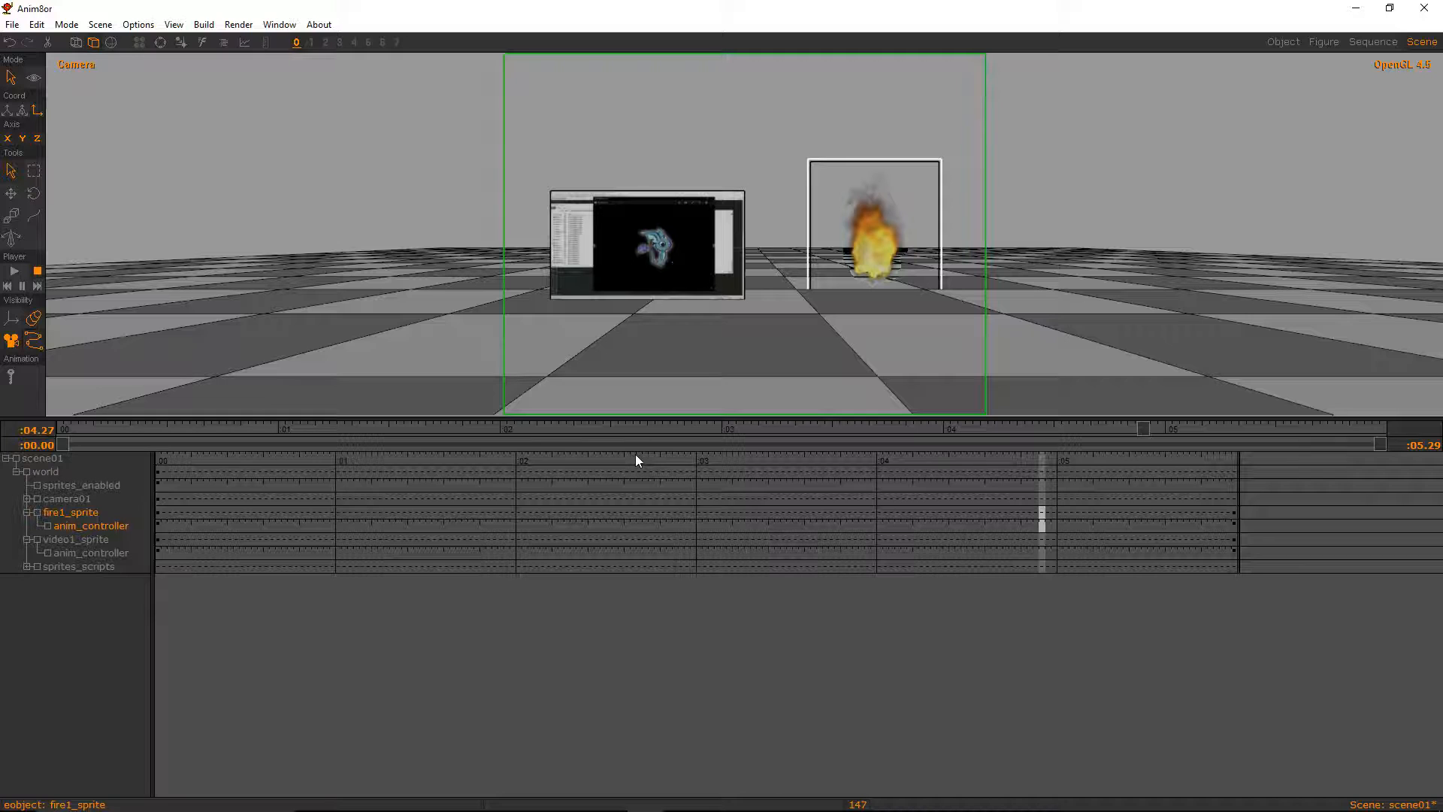
click(168, 498)
key(Right)
key(Right)
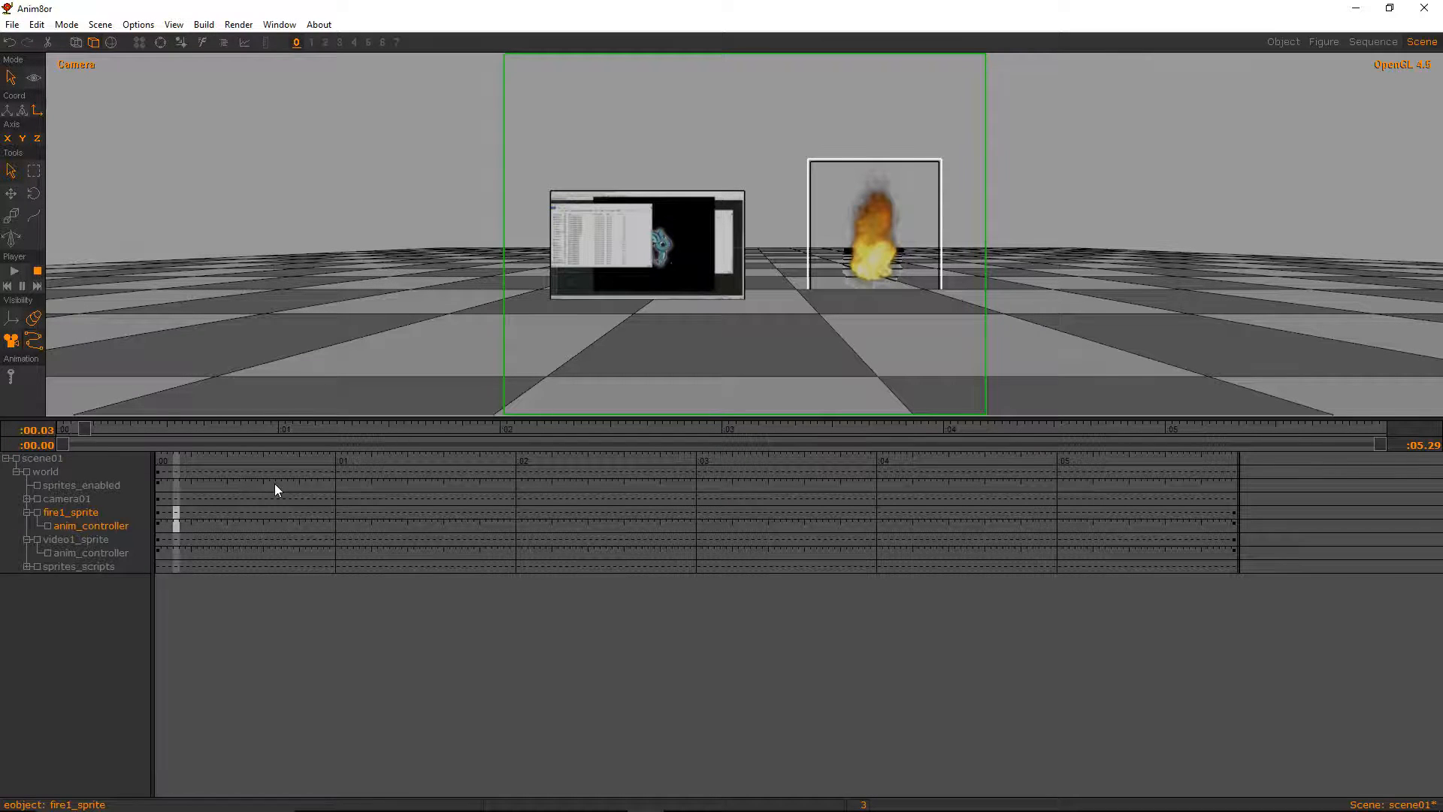
key(Right)
key(Right)
key(Right)
key(Right)
key(Right)
key(Right)
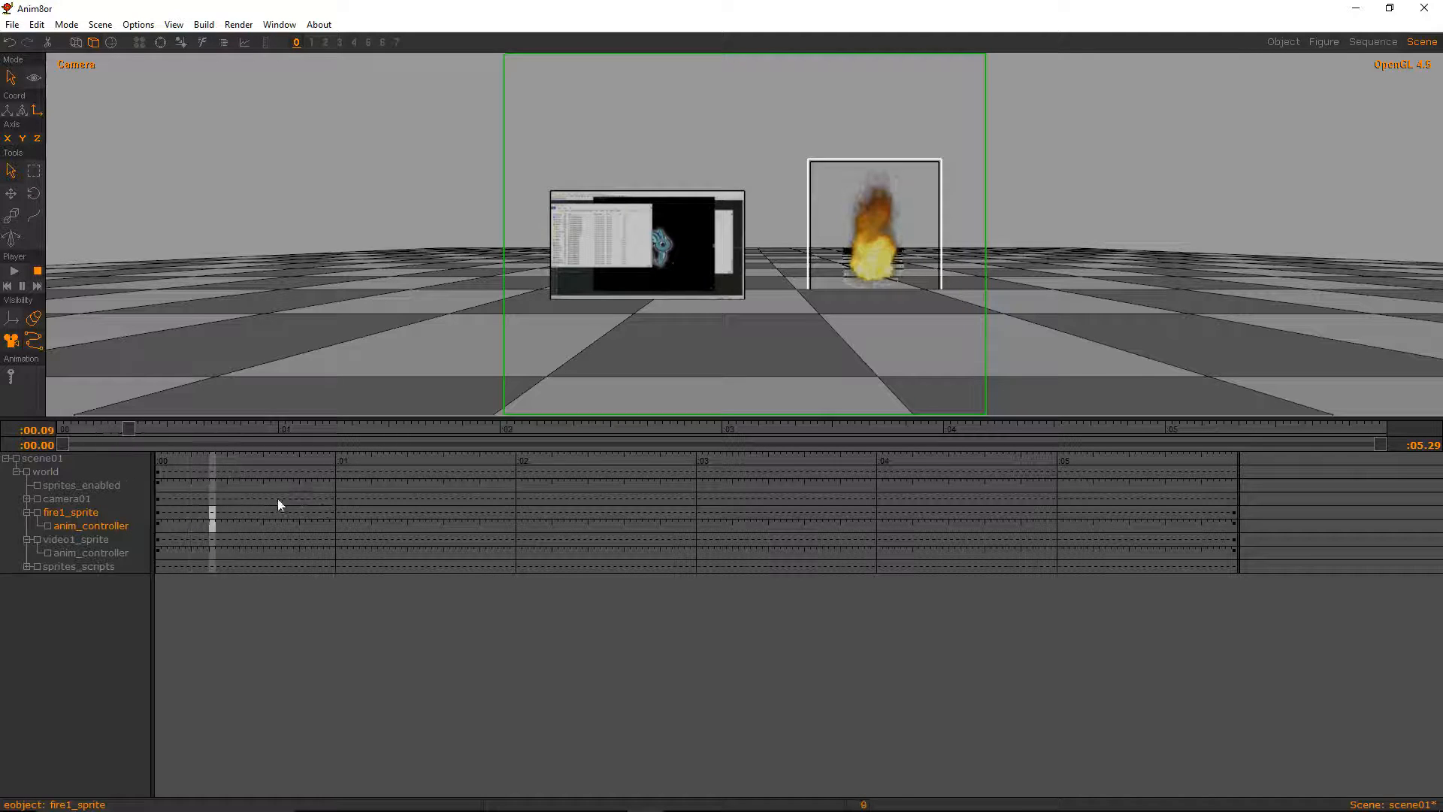
key(Right)
key(Right)
key(Right)
key(Right)
key(Right)
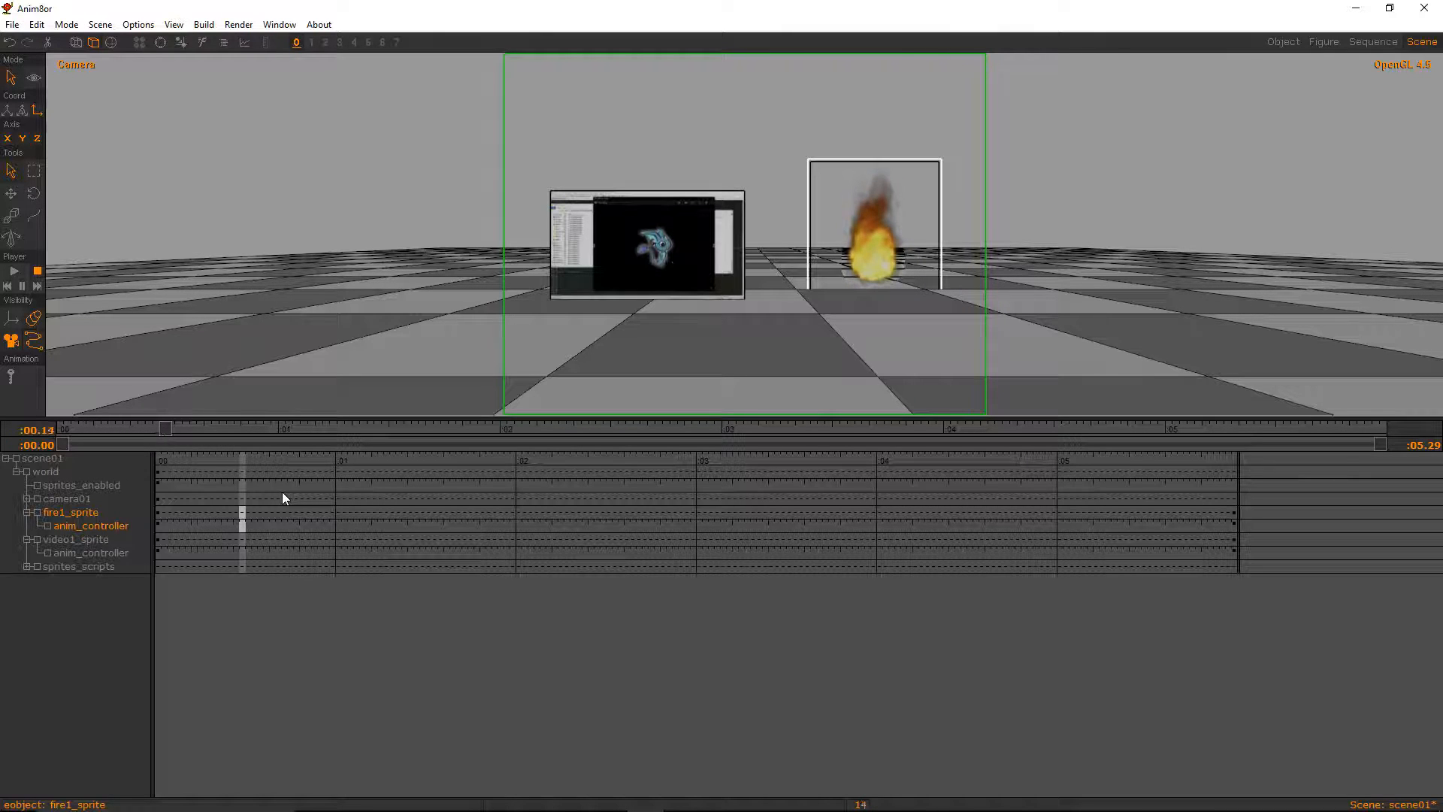
key(Right)
key(Right)
key(Right)
key(Right)
key(Right)
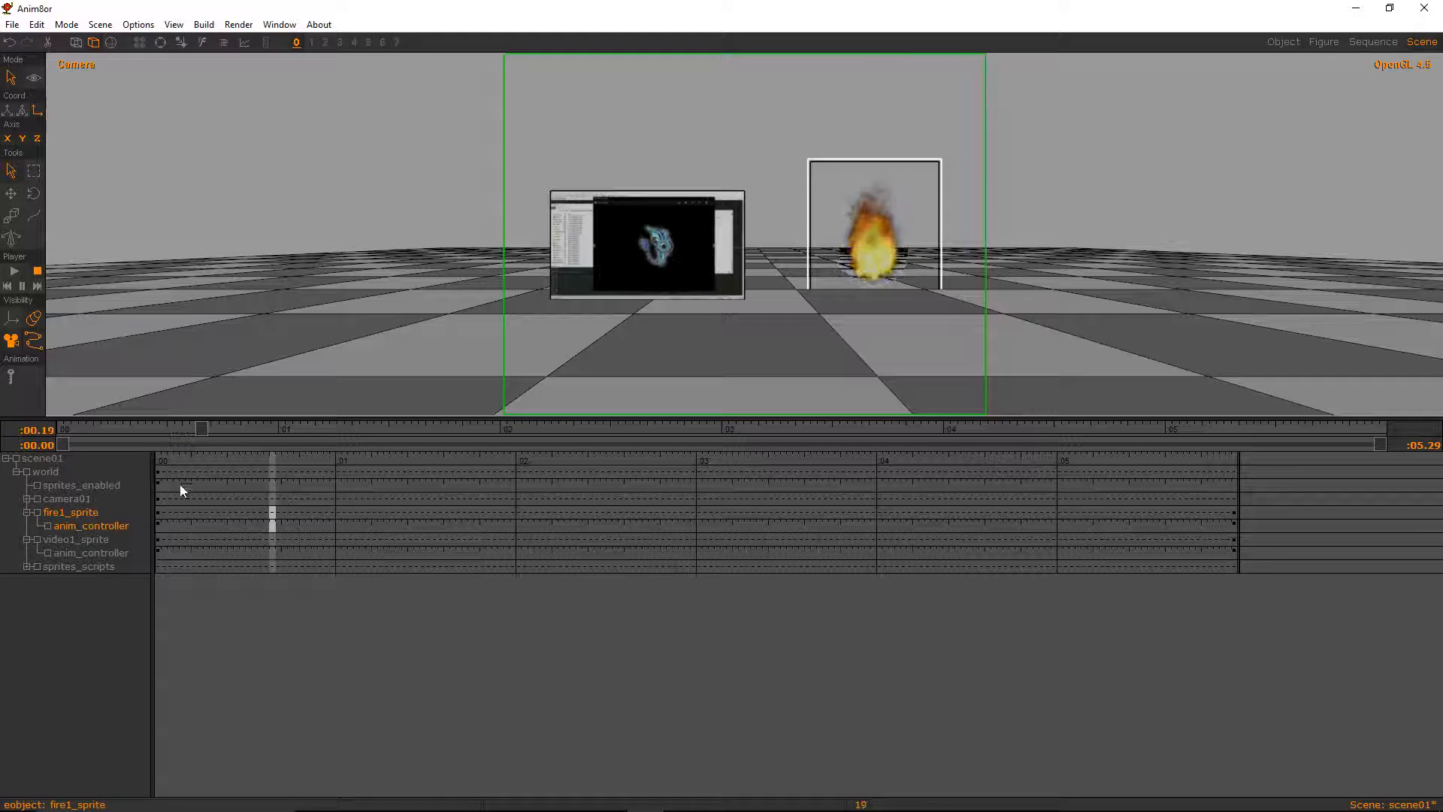
key(Right)
key(Right)
key(Right)
key(Right)
key(Right)
Open fire1_sprite's anim_controller curve and raise the outgoing tangent of the frame 0 key to remove the ease-in
click(246, 42)
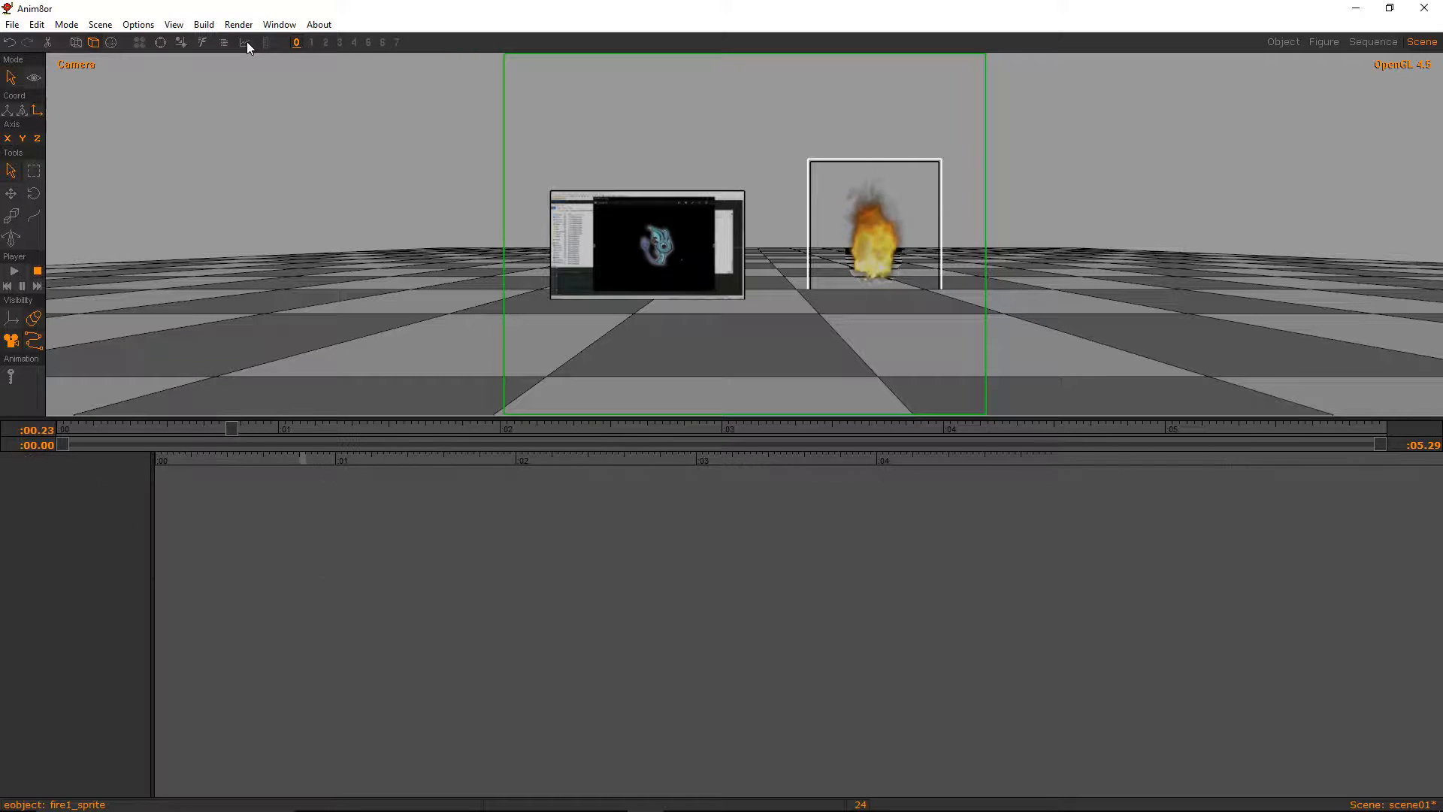
double_click(331, 480)
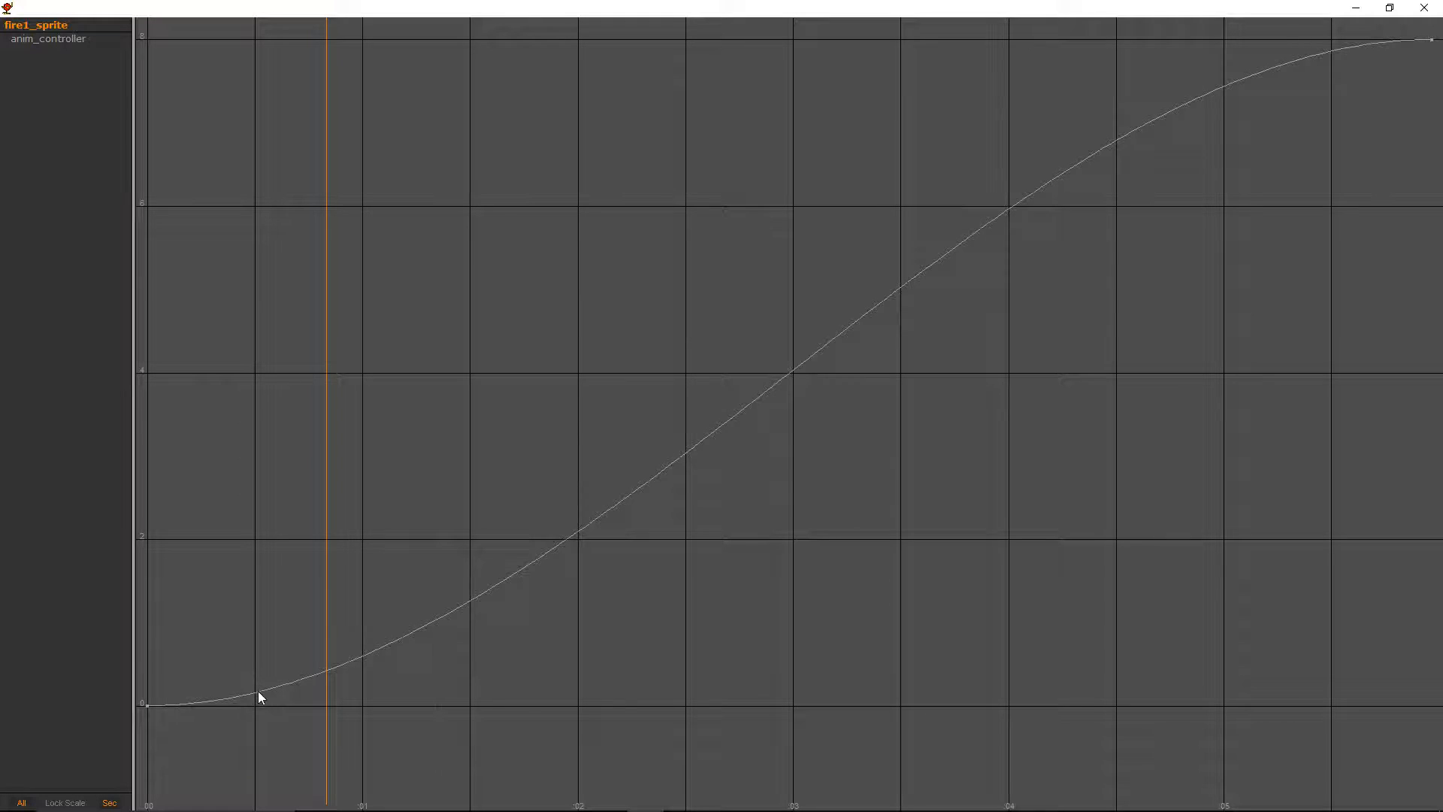
click(148, 706)
drag(170, 707, 174, 701)
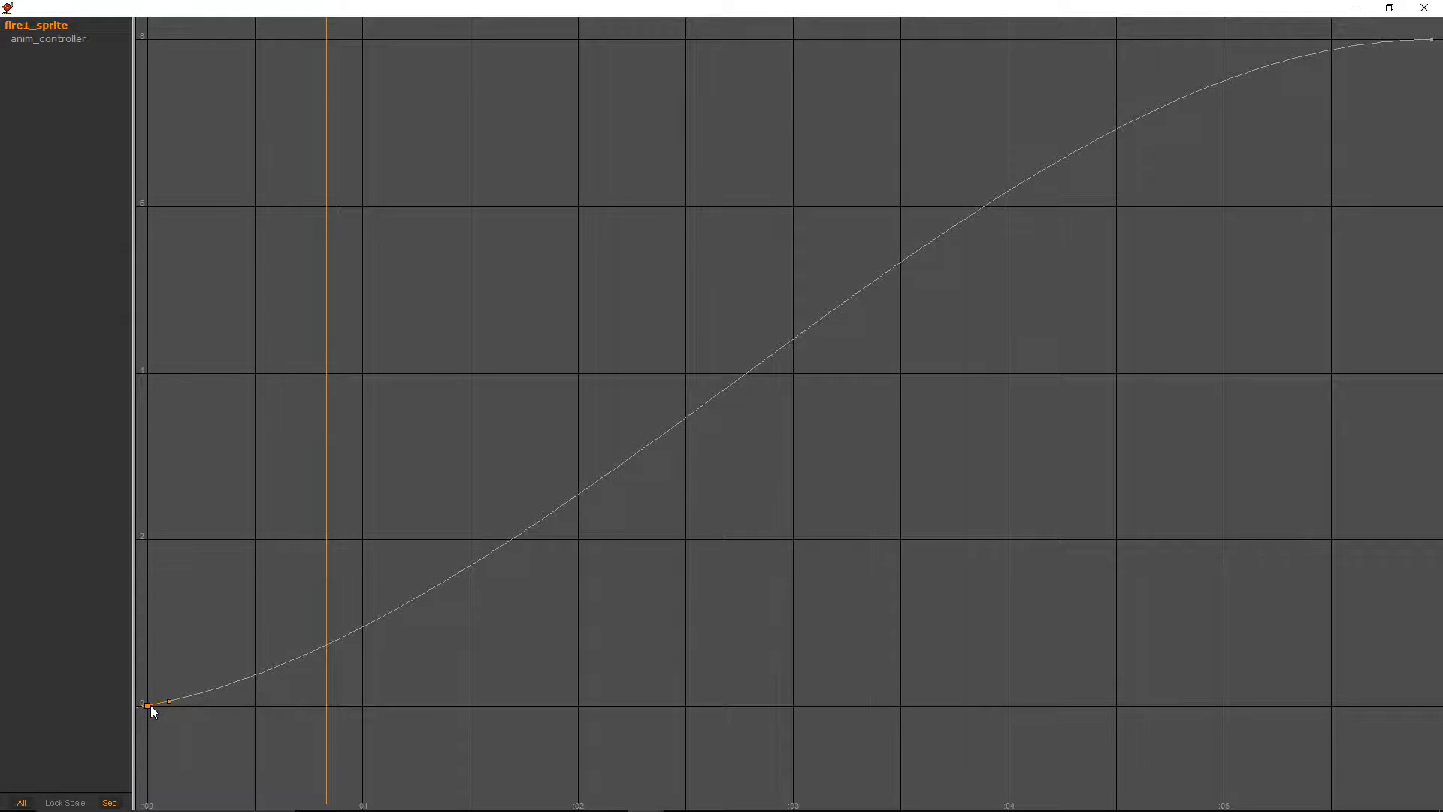
double_click(149, 707)
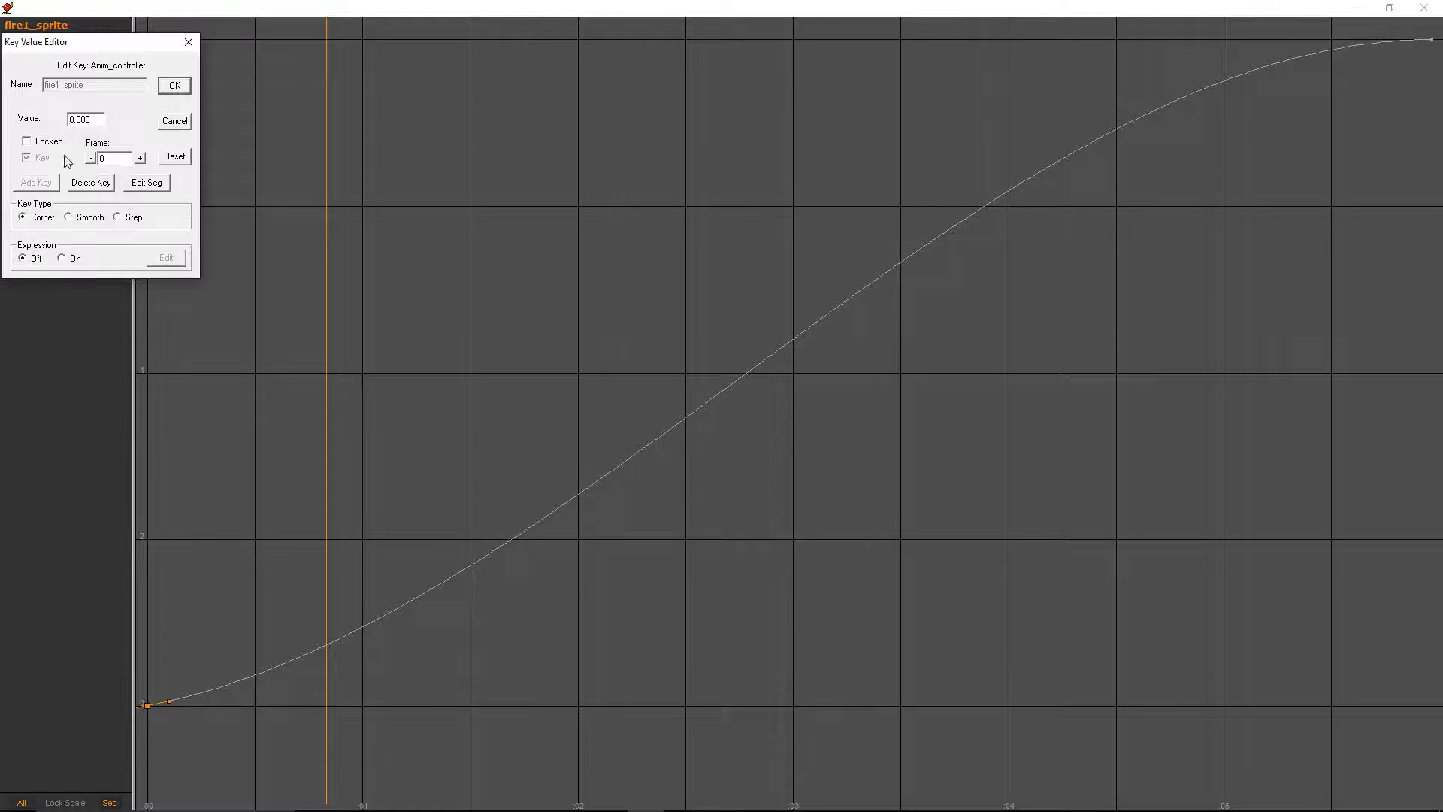
click(174, 85)
drag(169, 702, 167, 695)
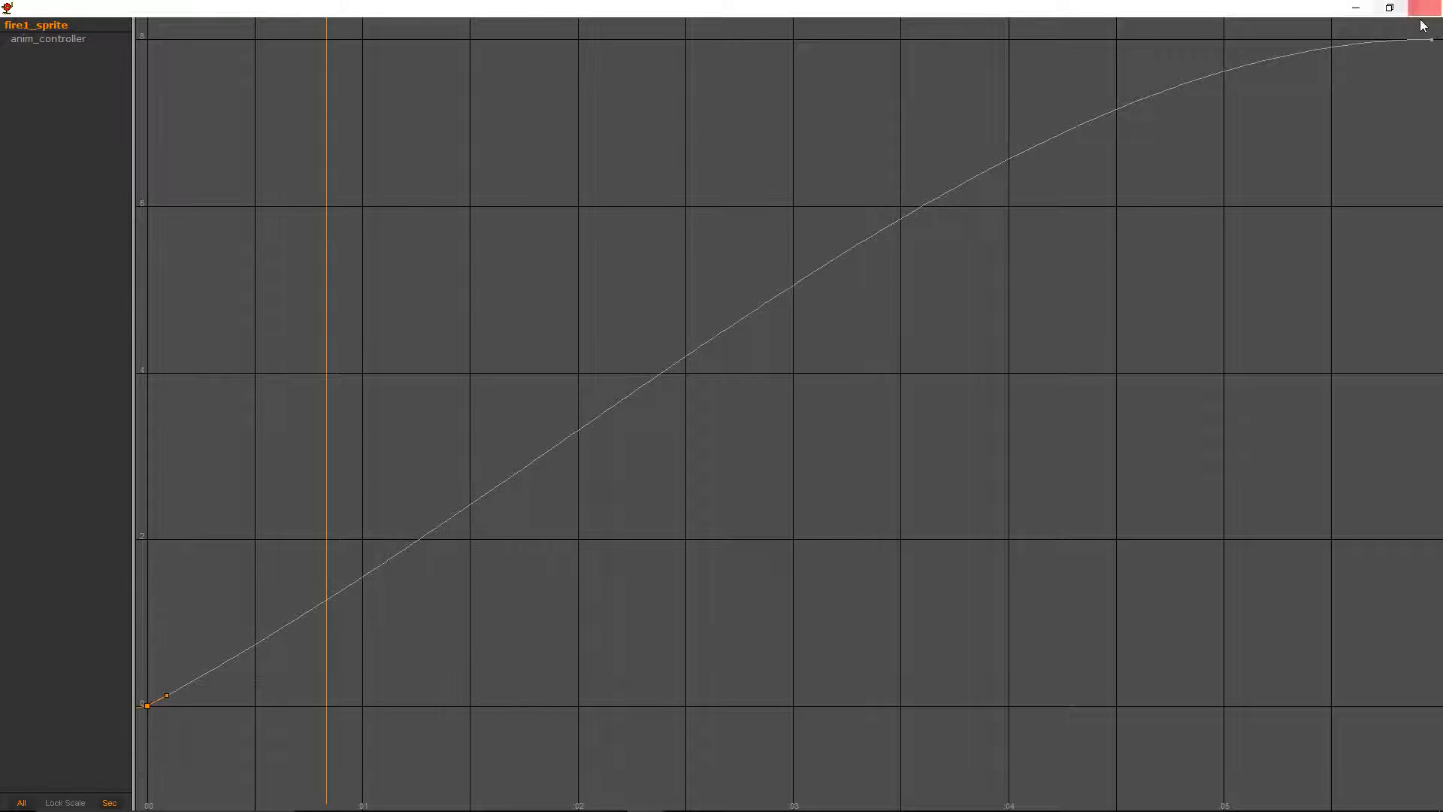
Set fire1_sprite's key at frame 179 to Corner, lower its incoming tangent to straighten the curve, and close the graph
double_click(1432, 39)
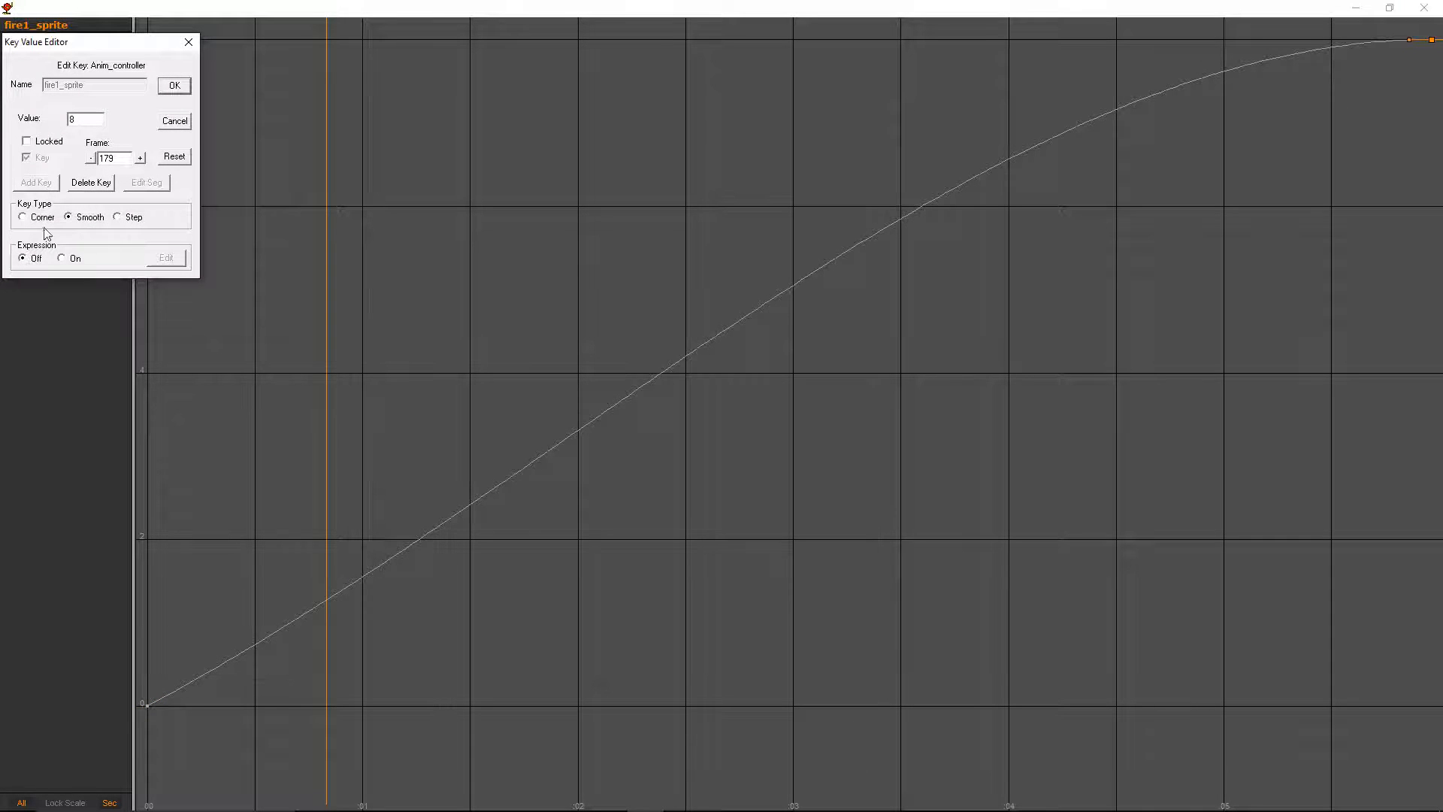
click(23, 217)
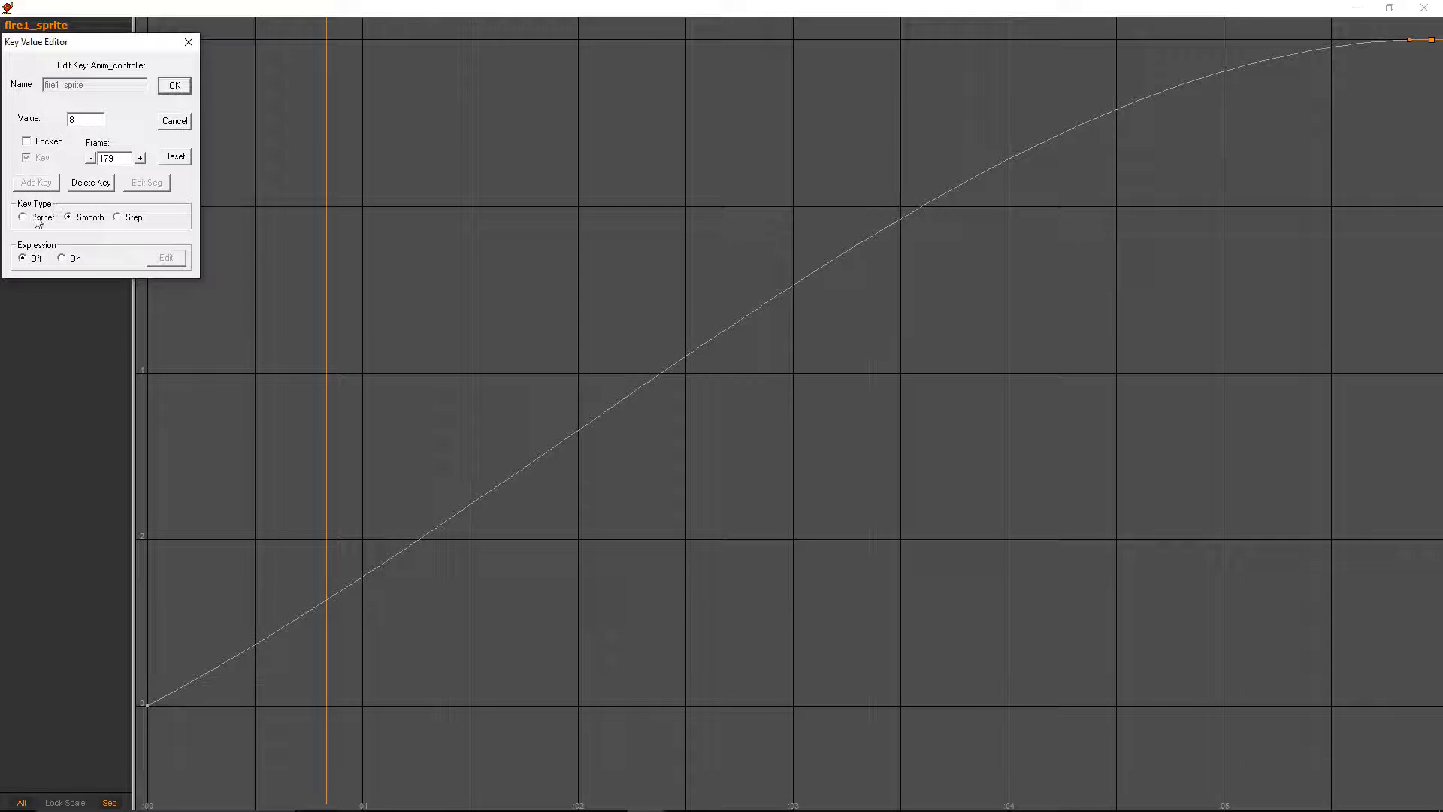
click(174, 85)
drag(1411, 42, 1405, 57)
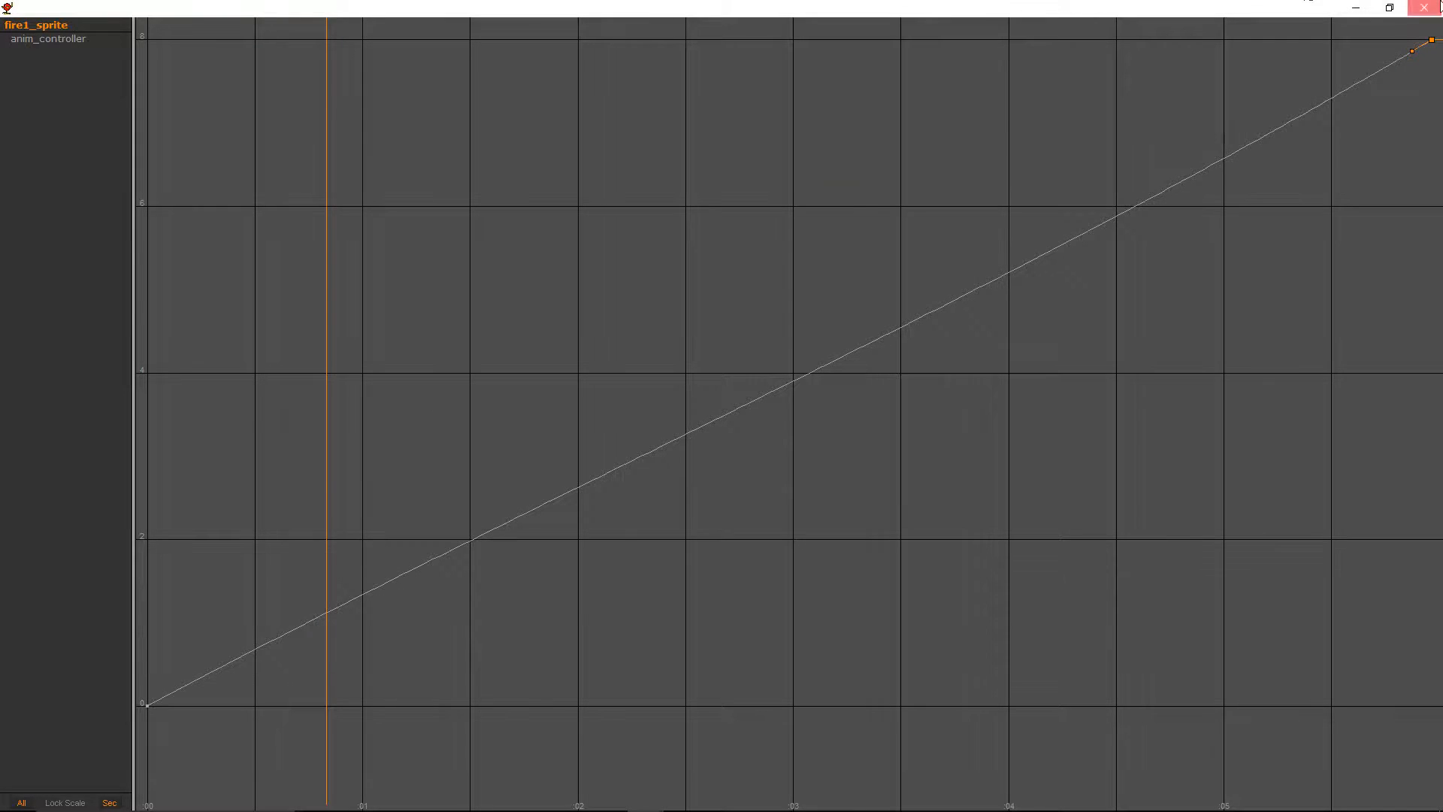
click(1425, 8)
Step forward from the timeline's first frames to check the fire sequence with its straightened curve
click(176, 526)
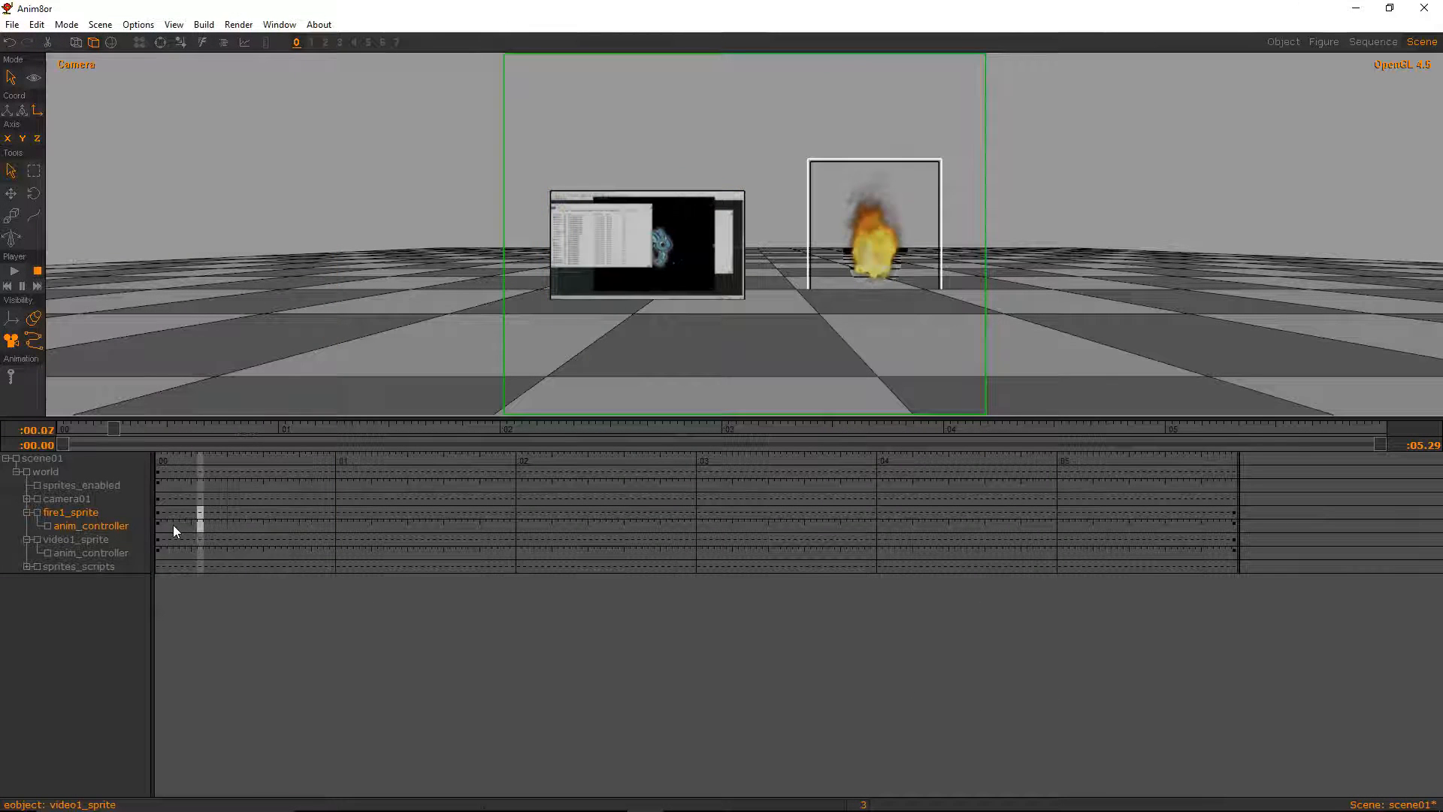
key(Right)
key(Right)
key(Right)
key(Right)
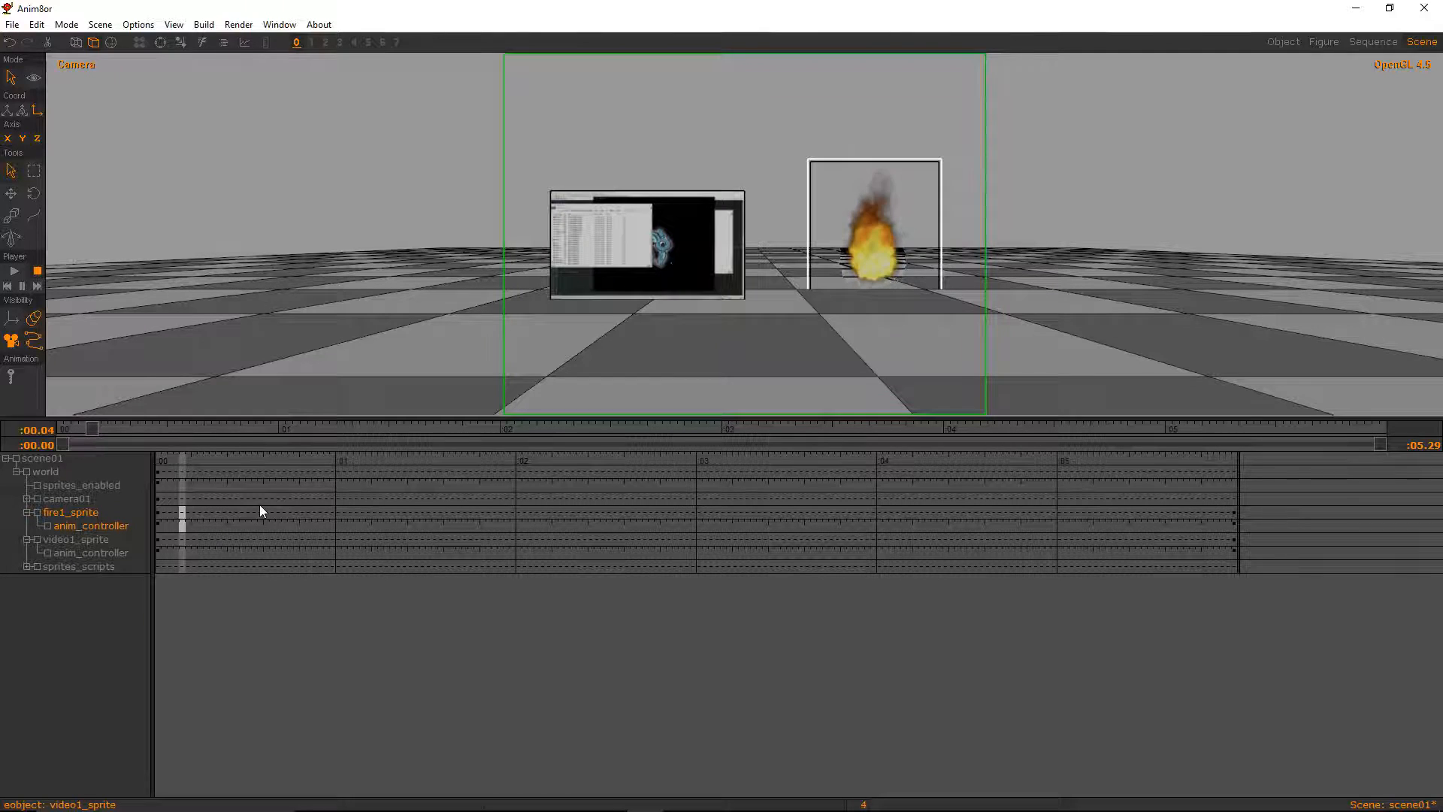
key(Right)
key(Right)
key(Right)
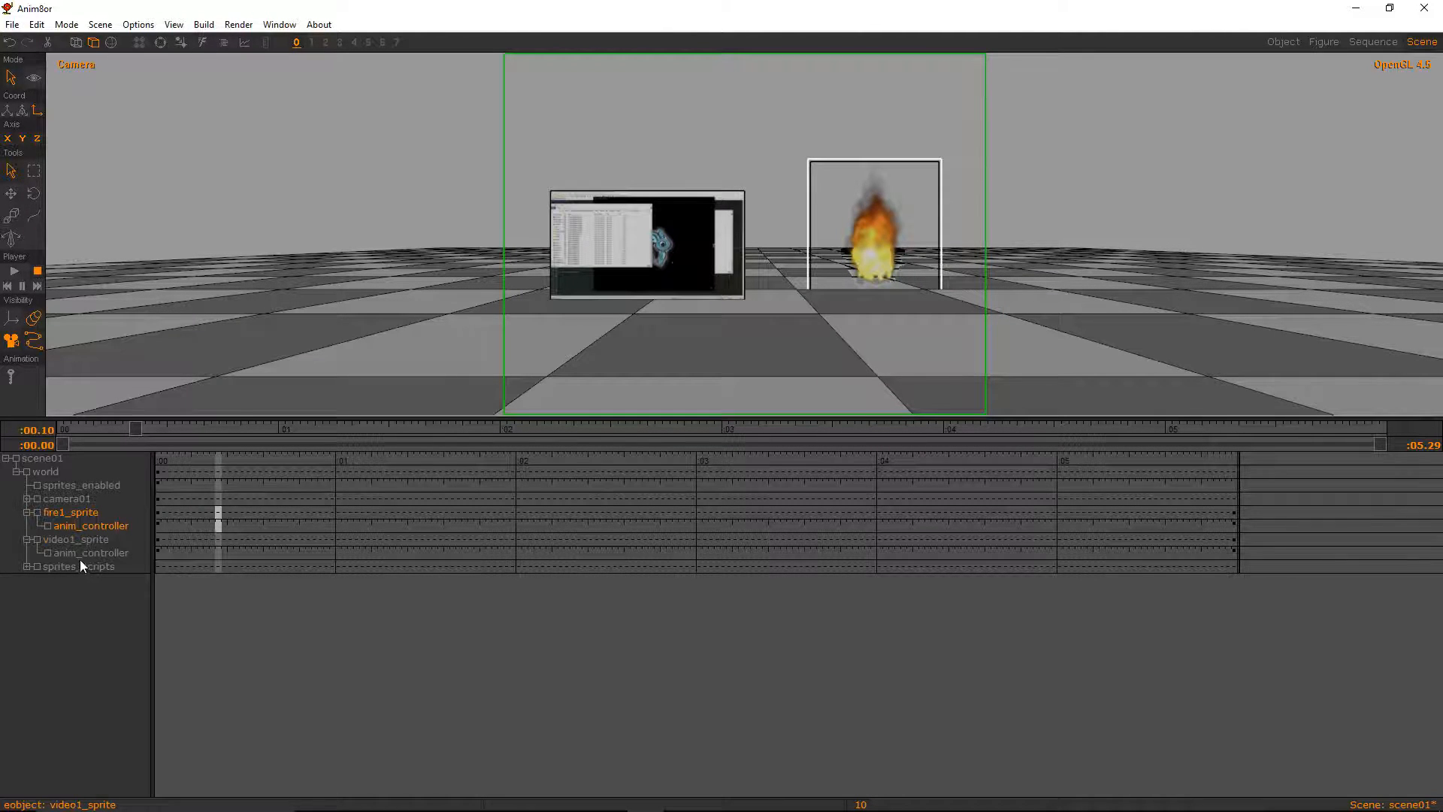
Open video1_sprite's anim_controller curve and raise the outgoing tangent of the frame 0 Corner key to remove the ease-in
click(85, 540)
click(245, 44)
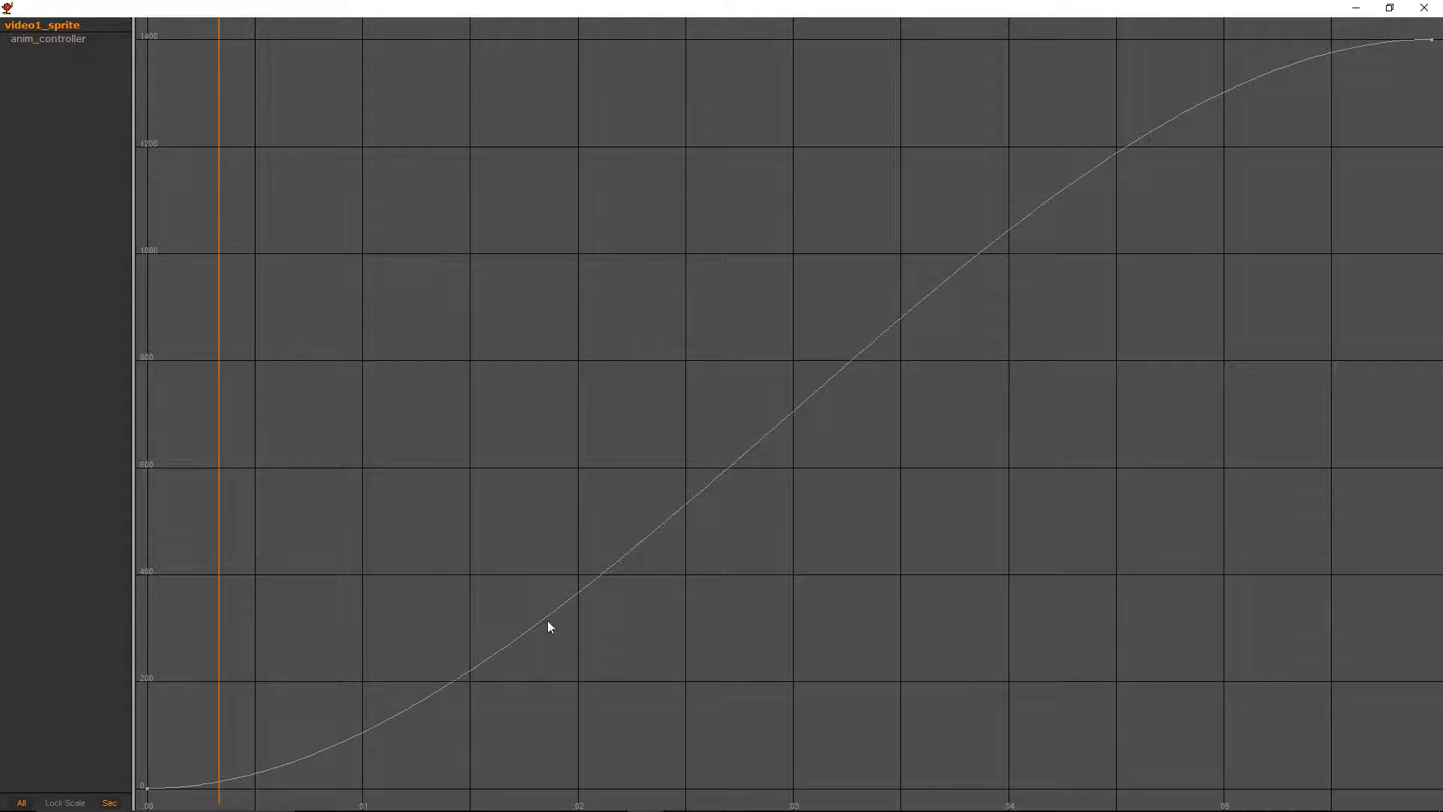
click(149, 789)
double_click(148, 787)
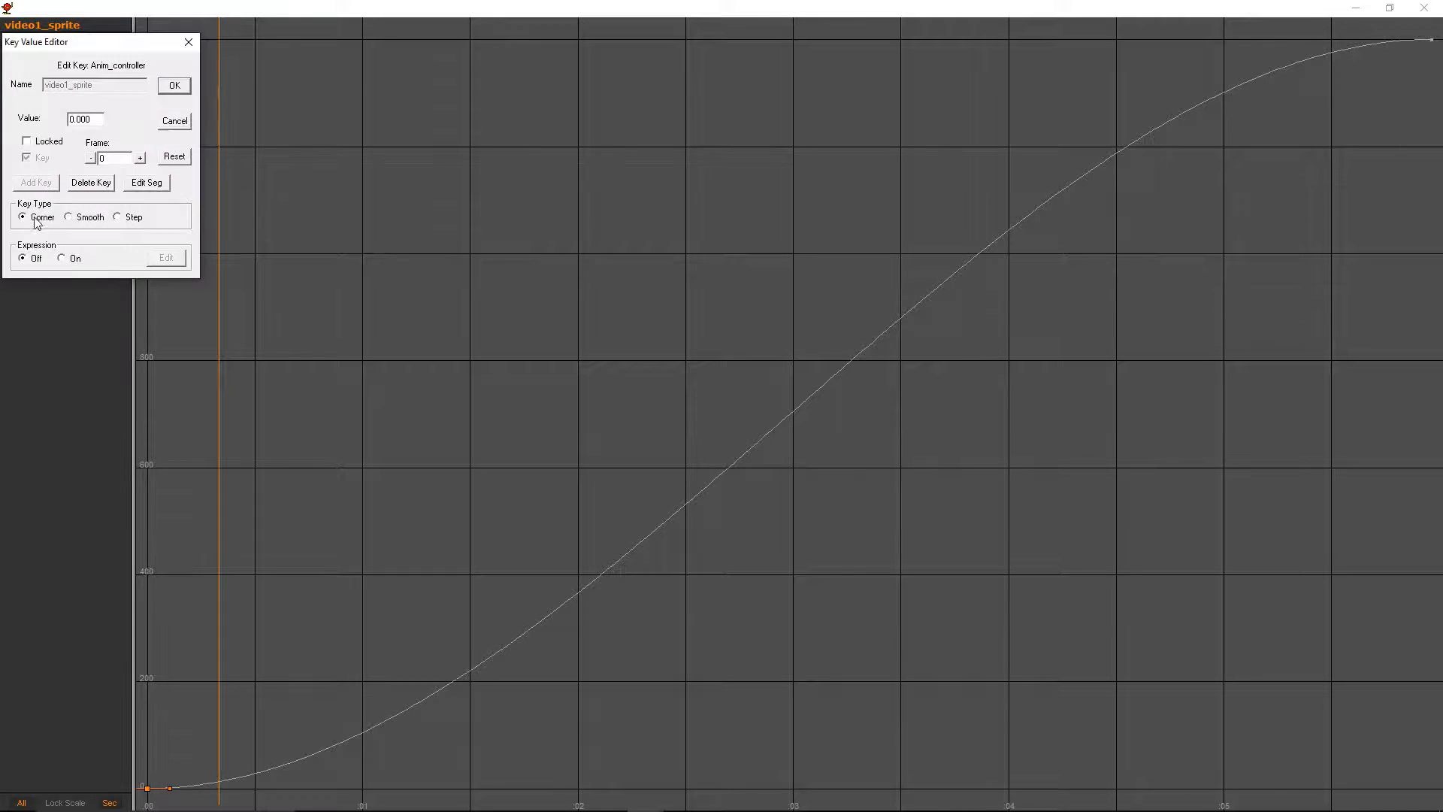
click(167, 88)
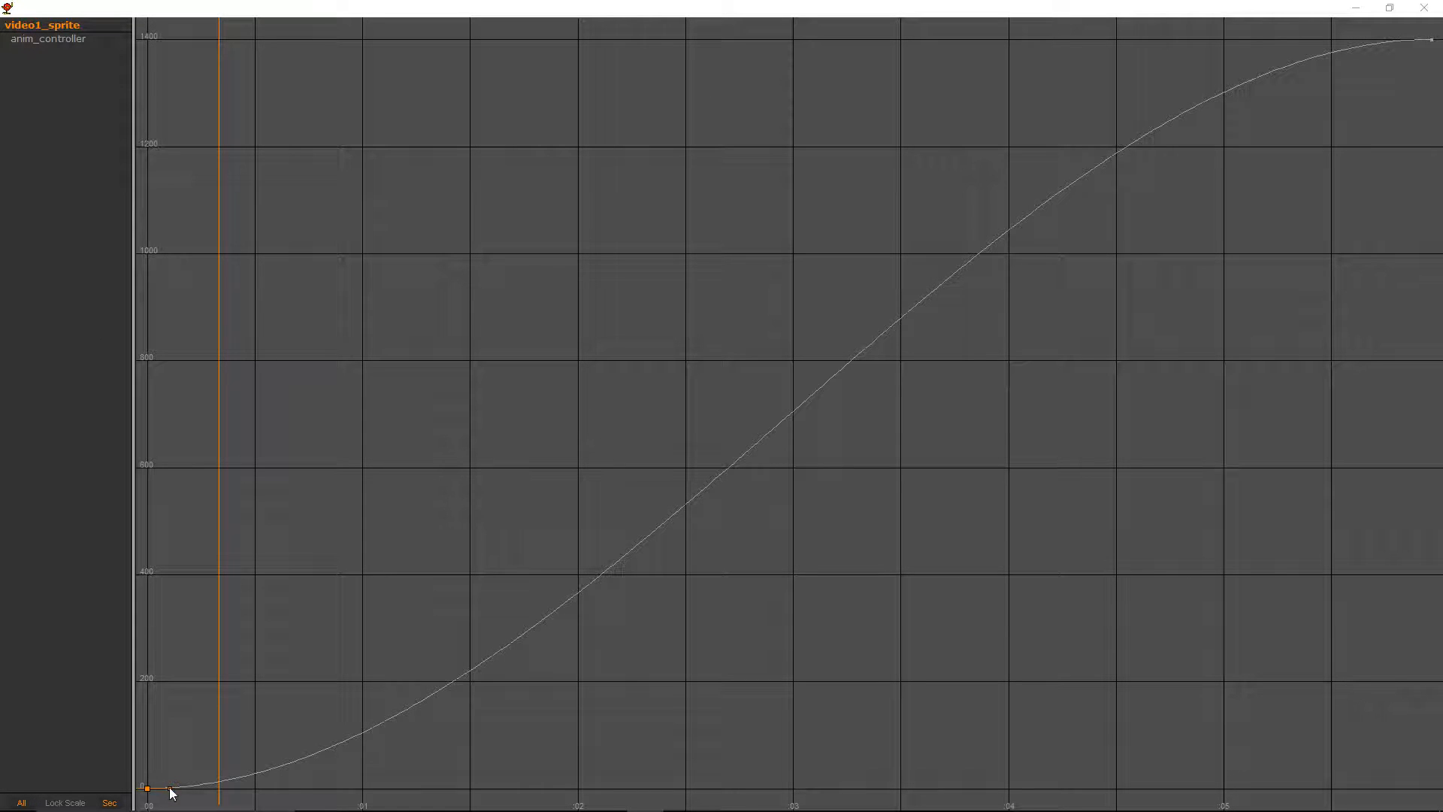
drag(170, 788, 224, 738)
Lower the incoming tangent of video1_sprite's anim_controller key at frame 179 to straighten the end of the curve
double_click(1431, 39)
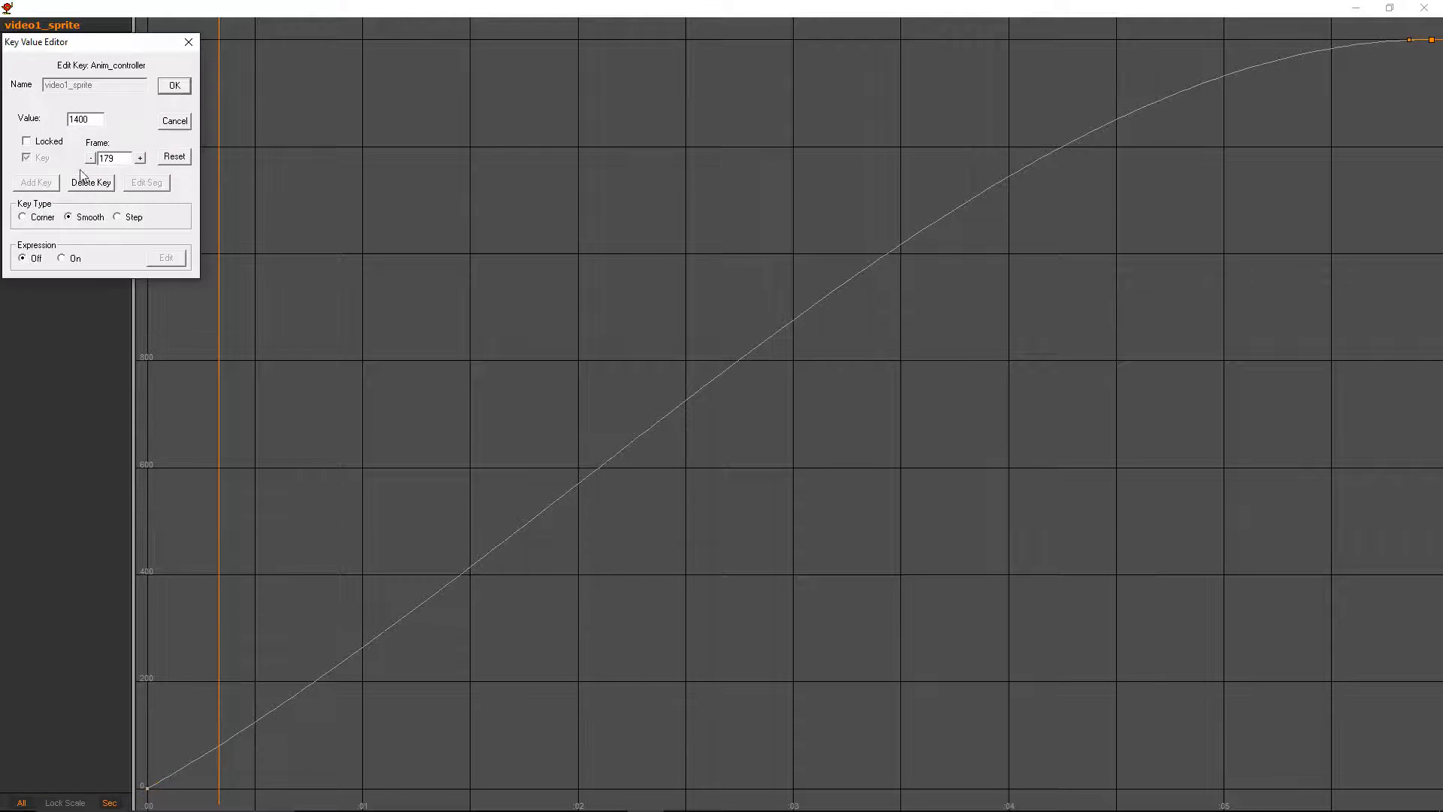
click(174, 86)
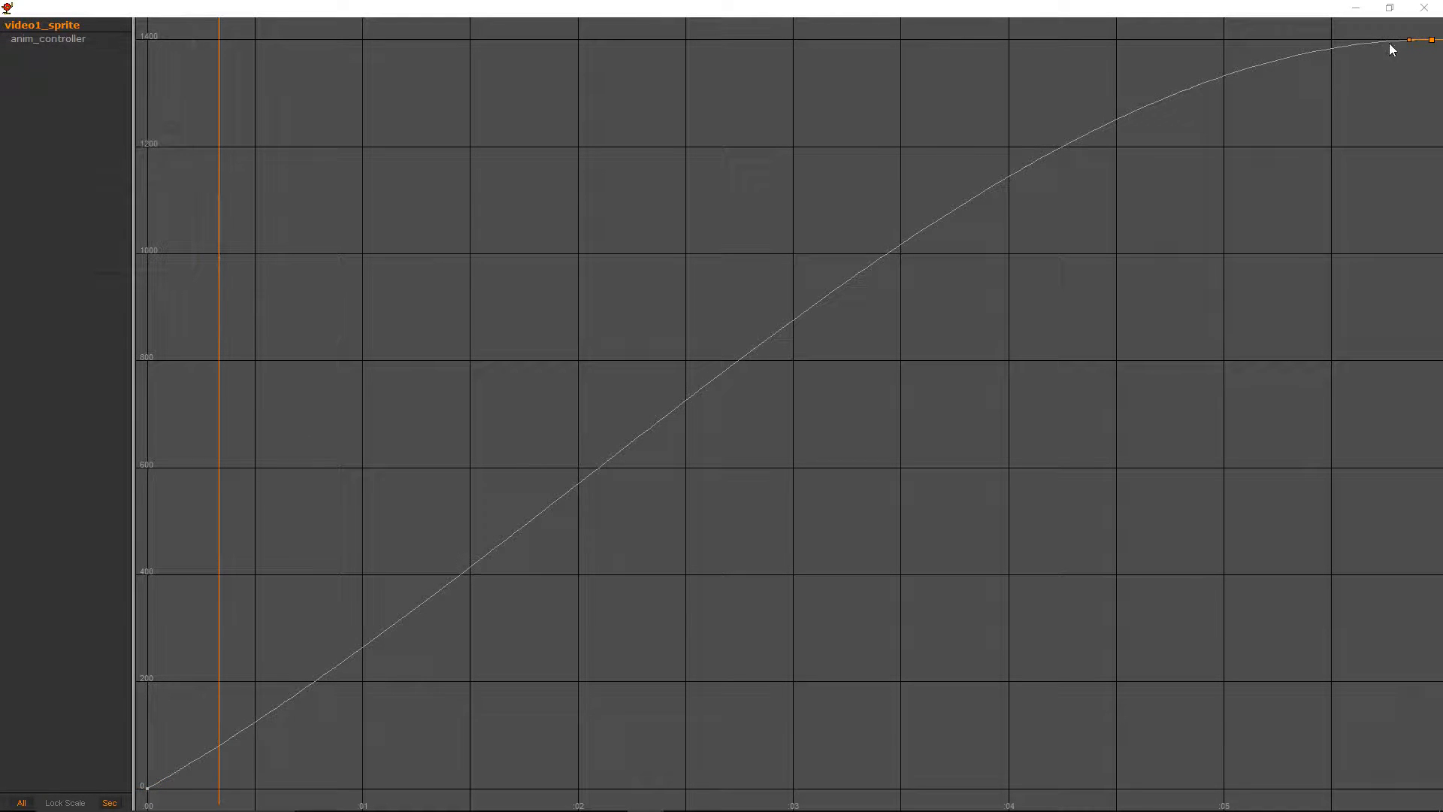
drag(1409, 41, 1401, 61)
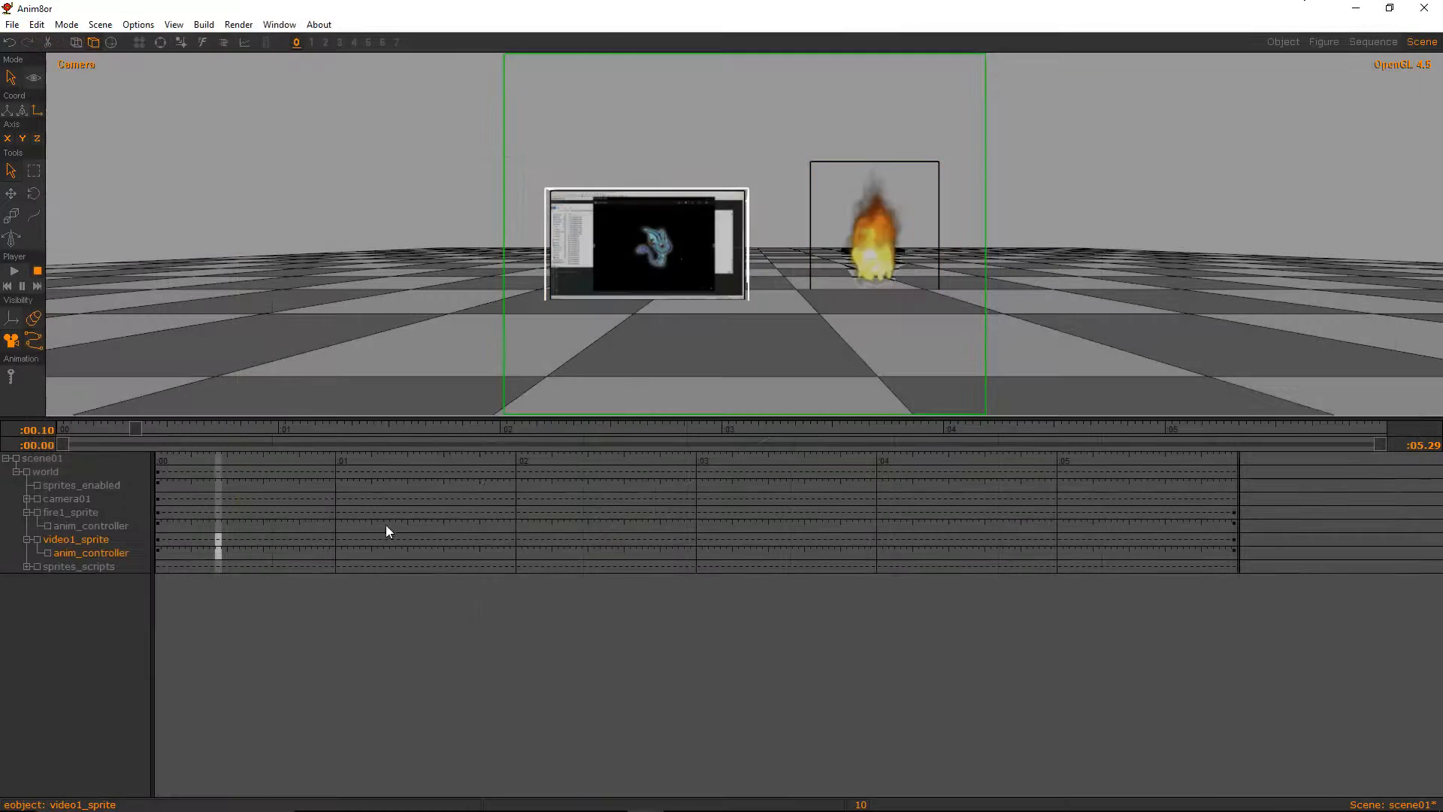
Scrub through the timeline to check the video playback and save the project
drag(170, 543, 867, 535)
click(12, 24)
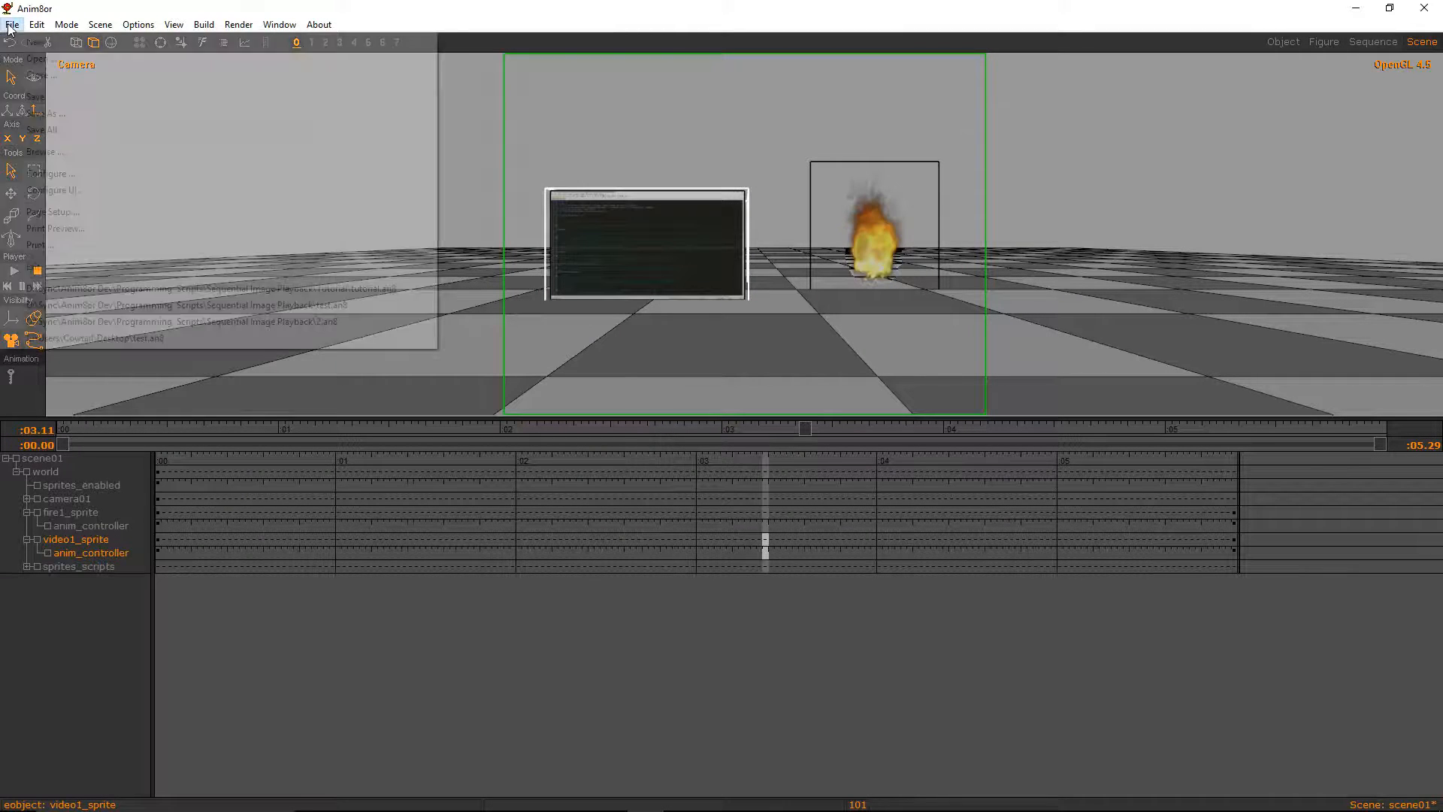
click(102, 96)
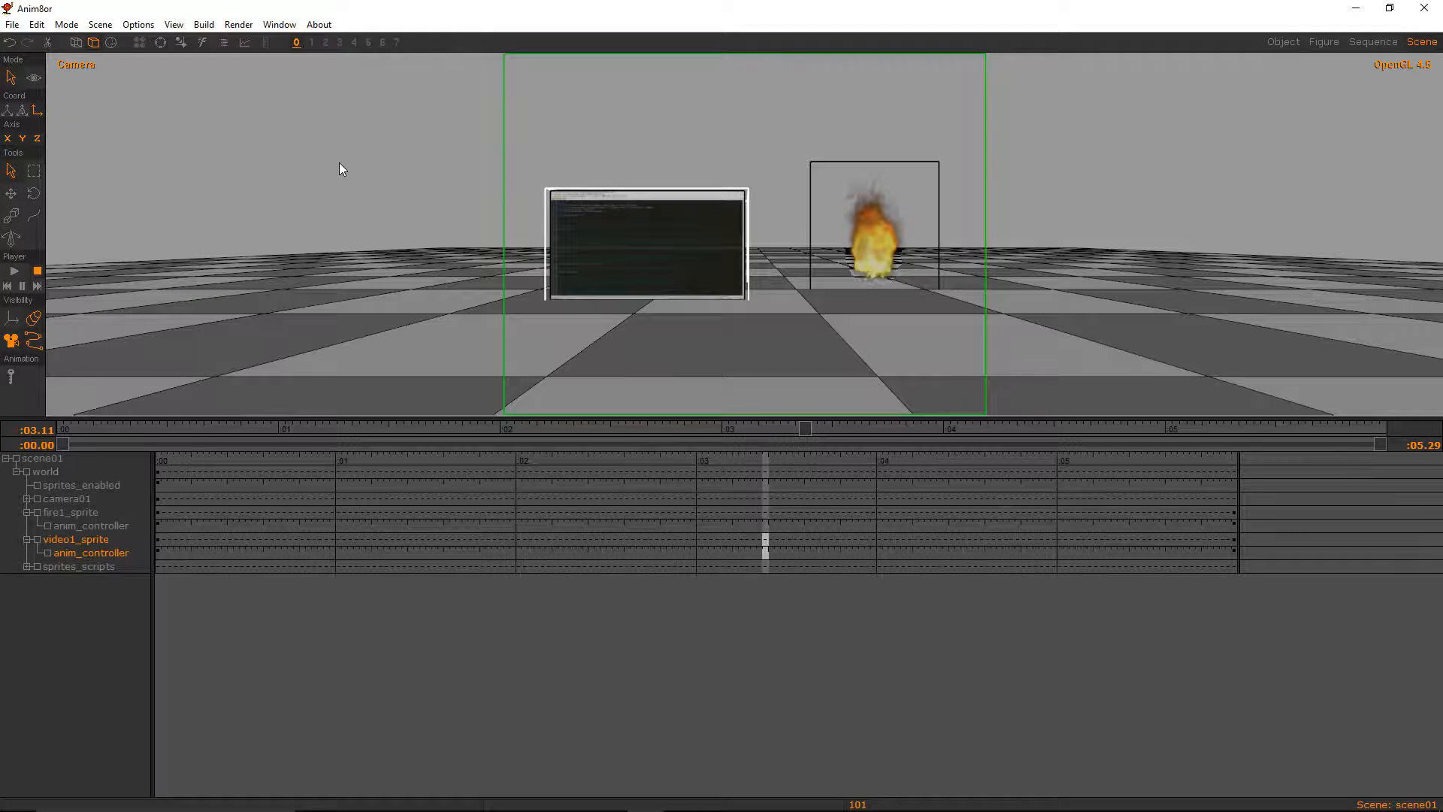
click(652, 131)
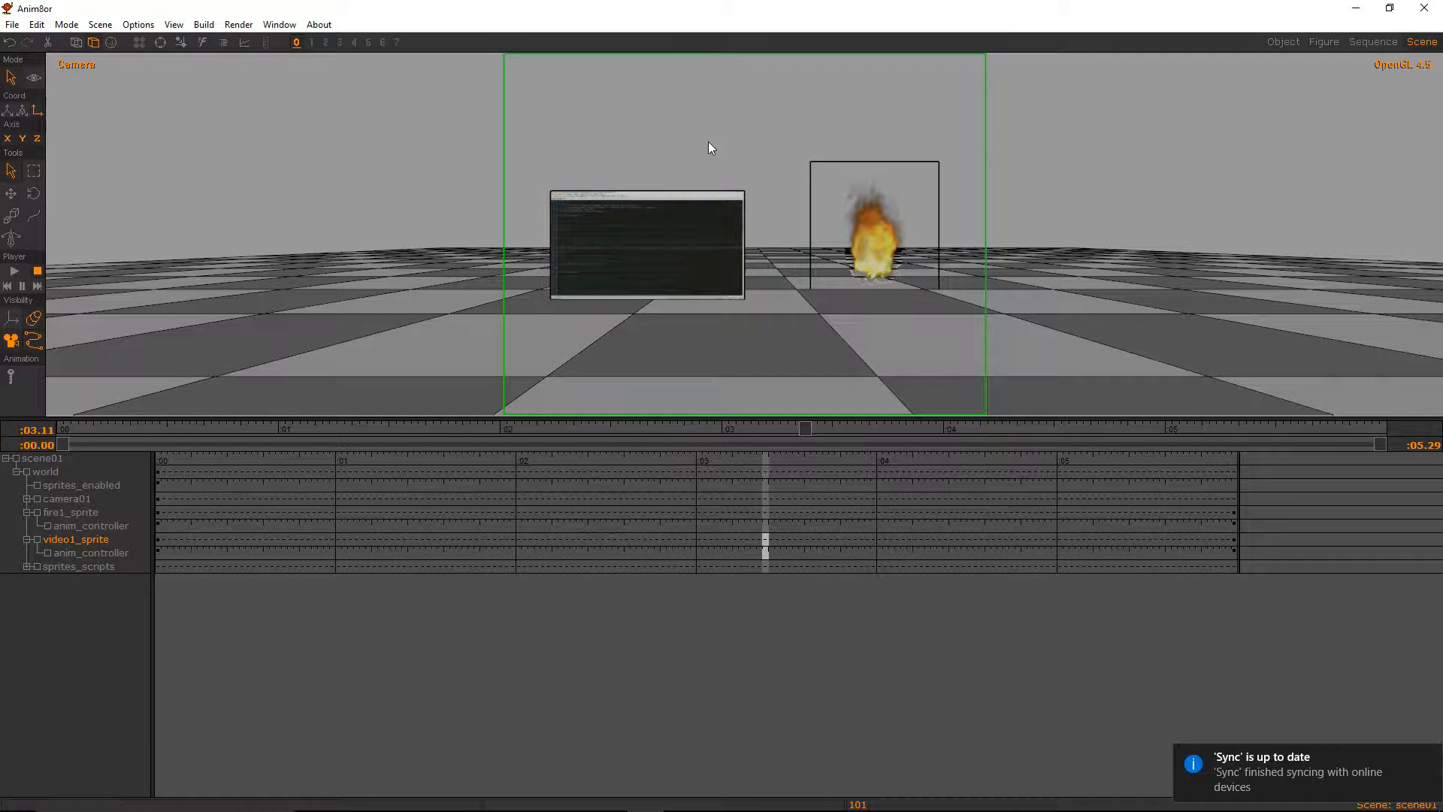
click(702, 219)
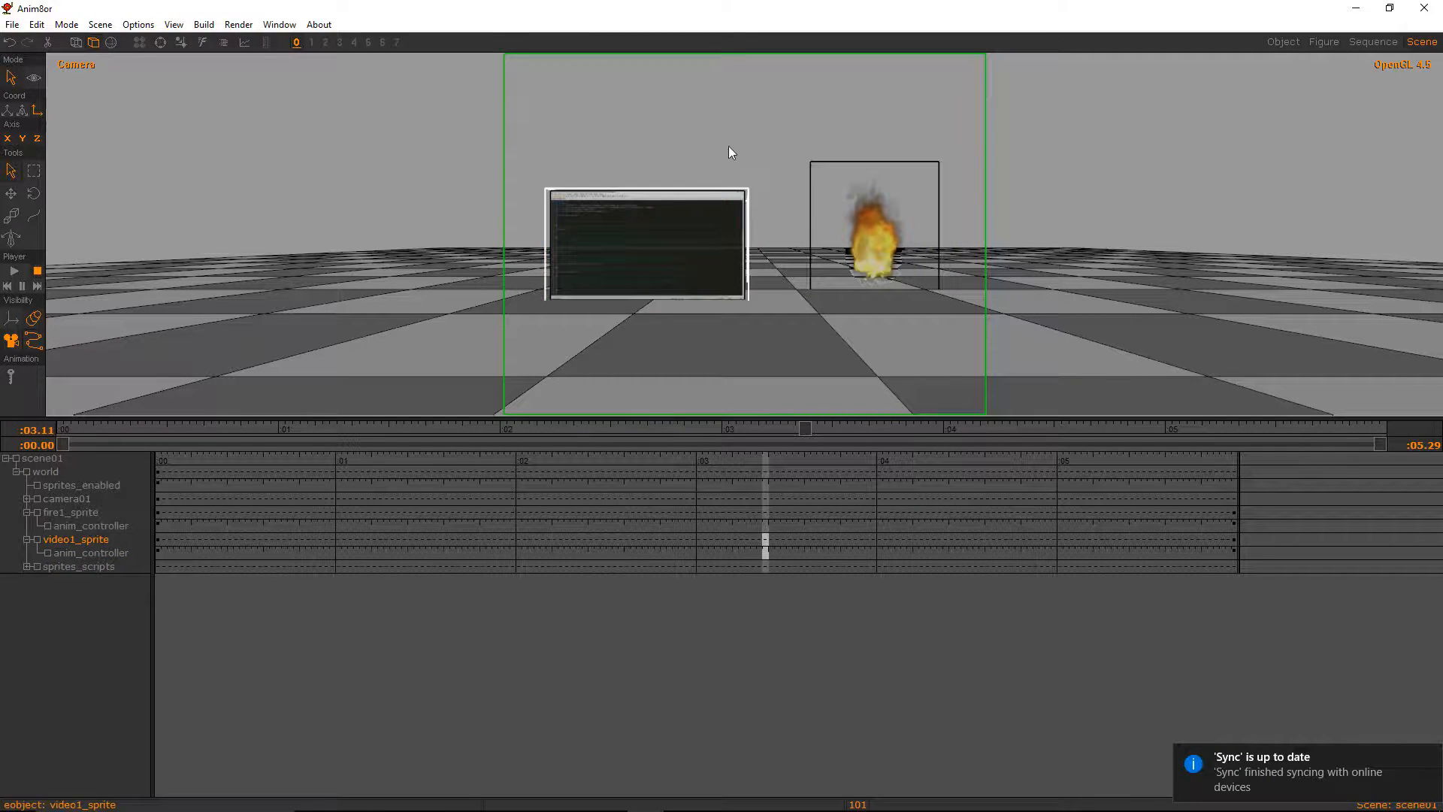
click(729, 146)
click(848, 189)
click(628, 139)
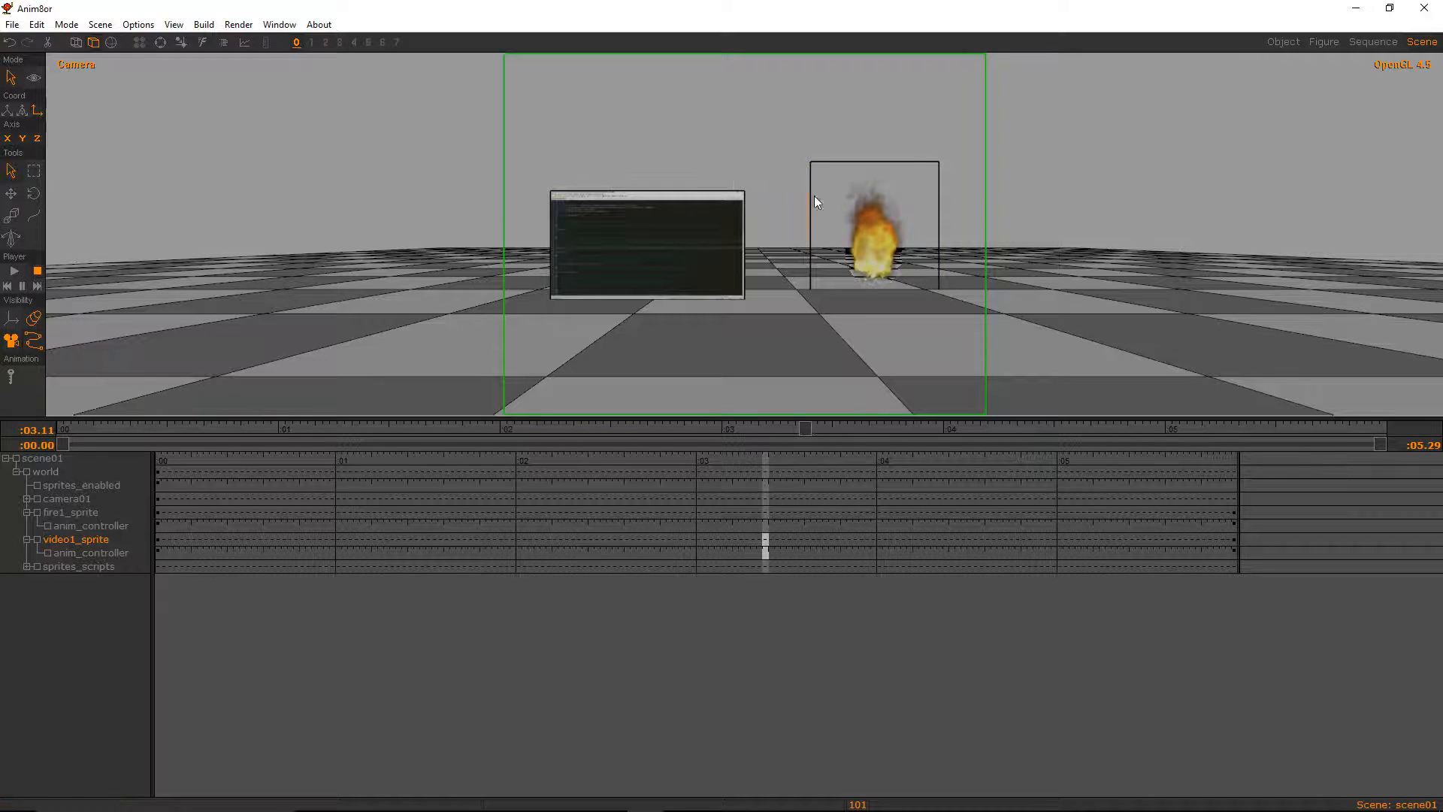
click(883, 200)
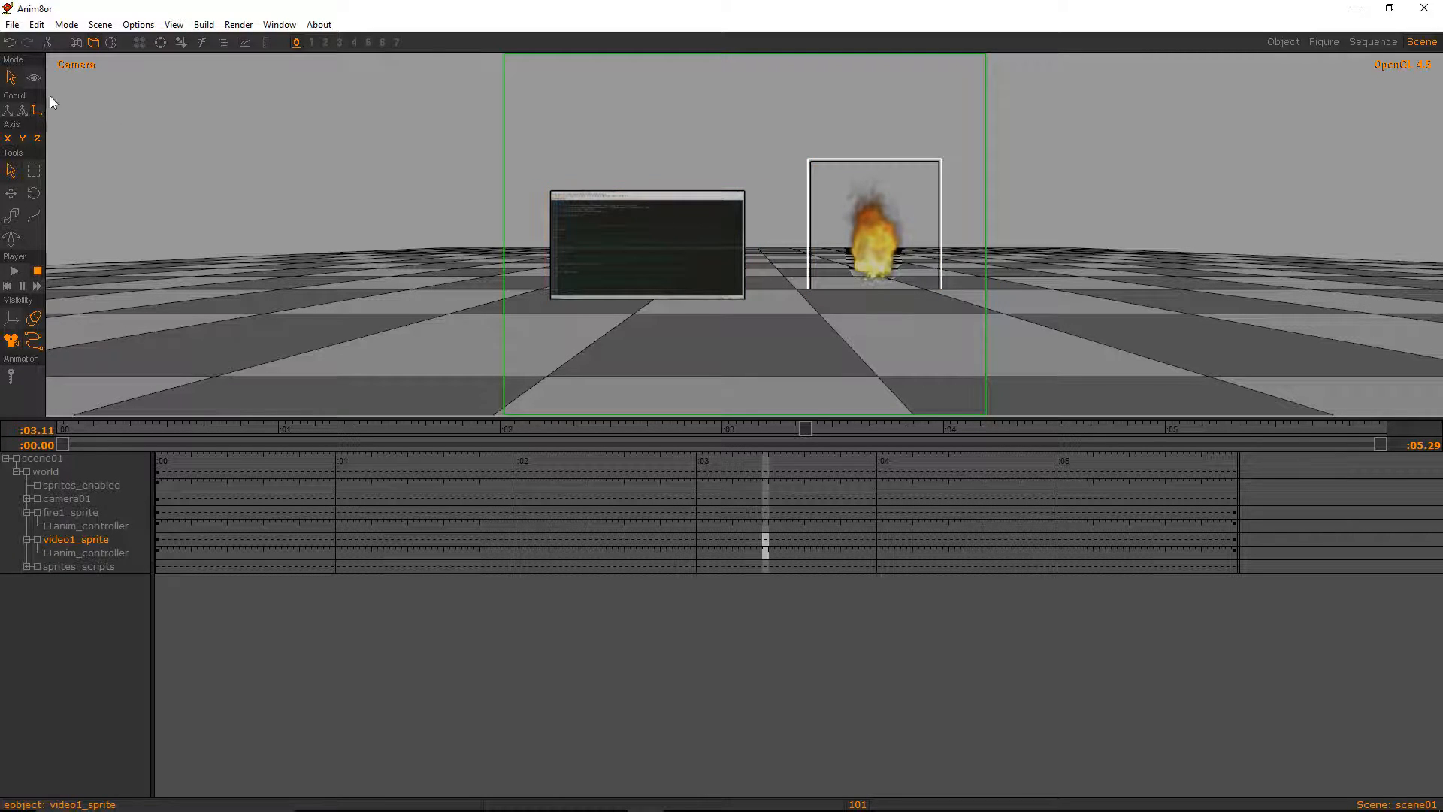
Add another instance of the fire object to the scene
click(34, 79)
drag(767, 197, 724, 201)
click(12, 193)
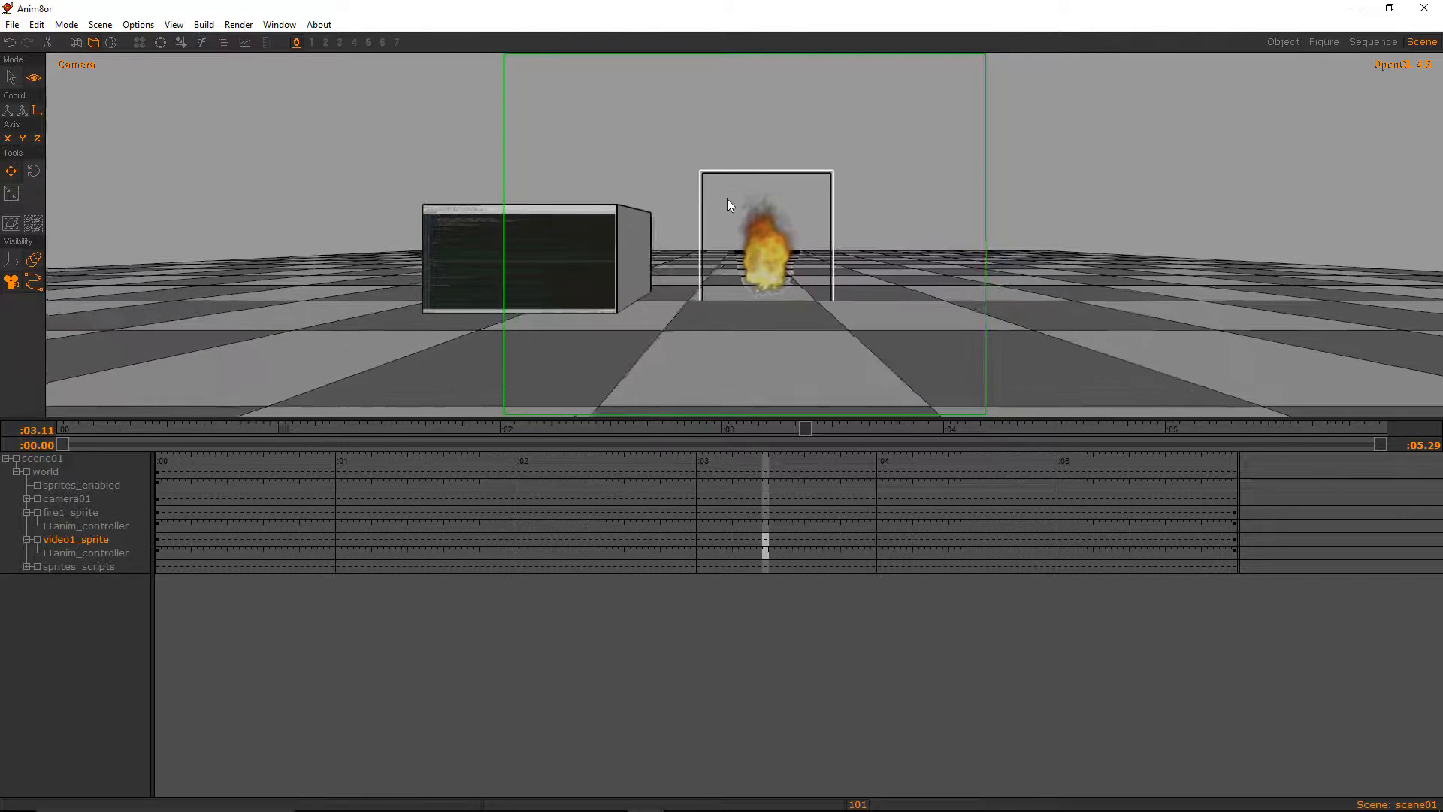
drag(362, 206, 691, 218)
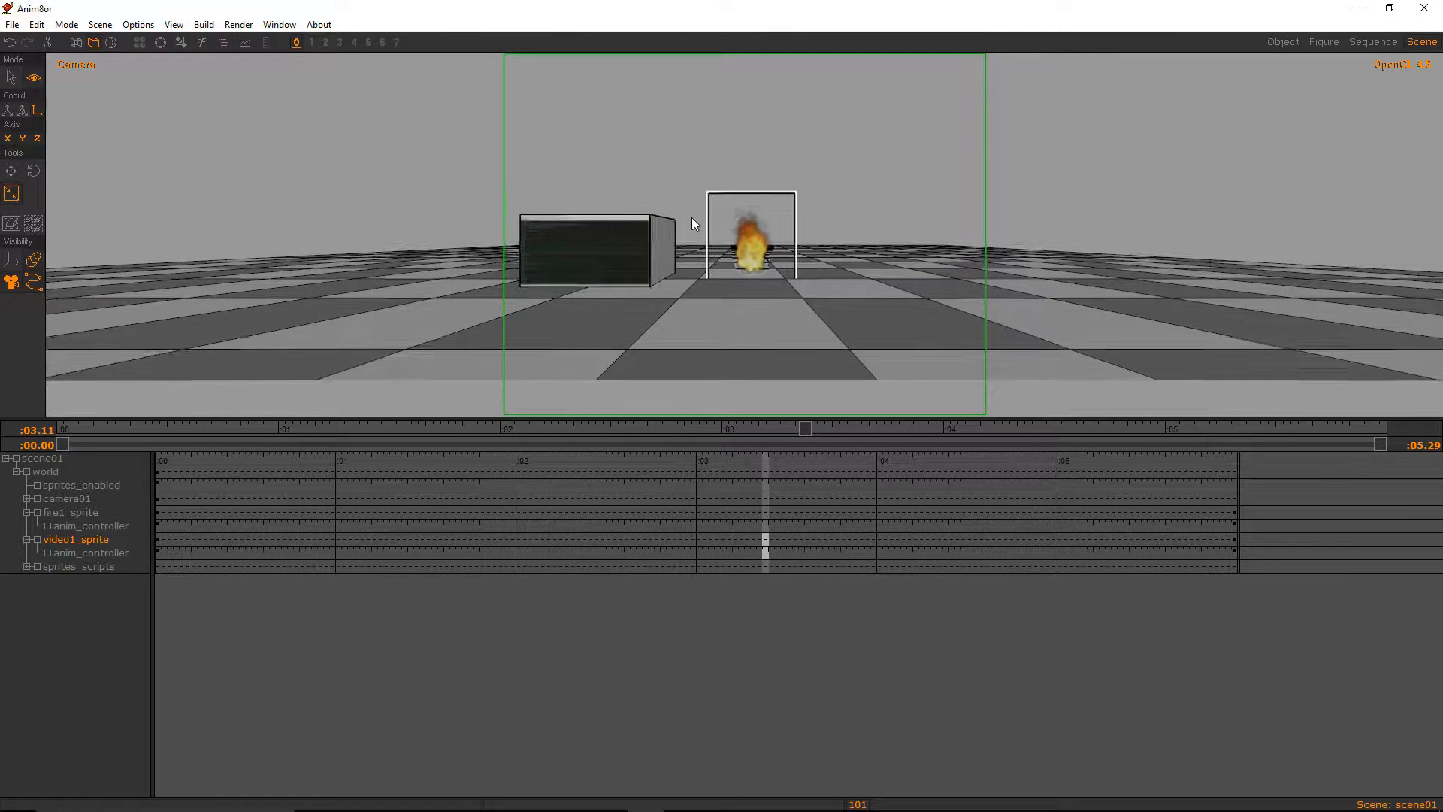
click(12, 78)
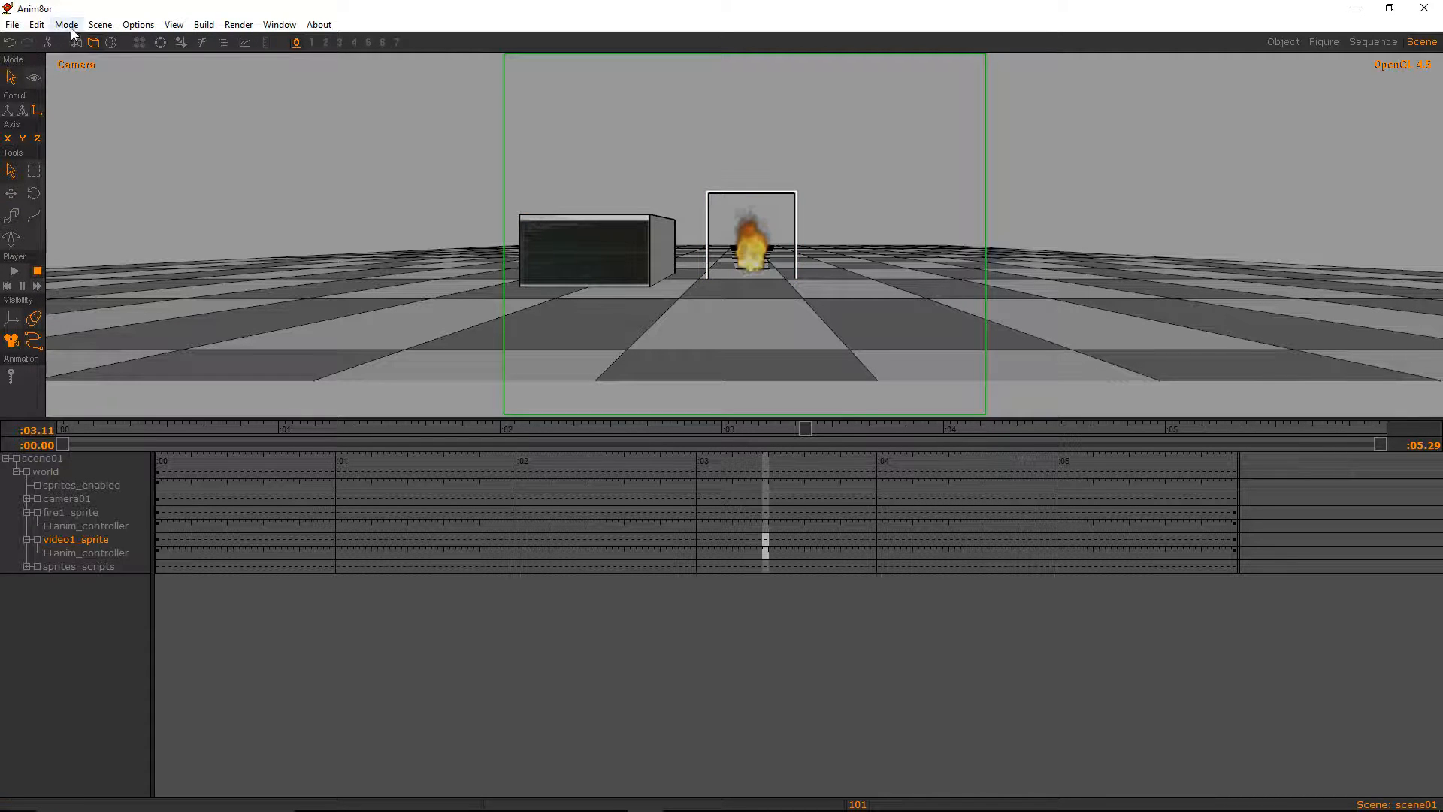
click(103, 25)
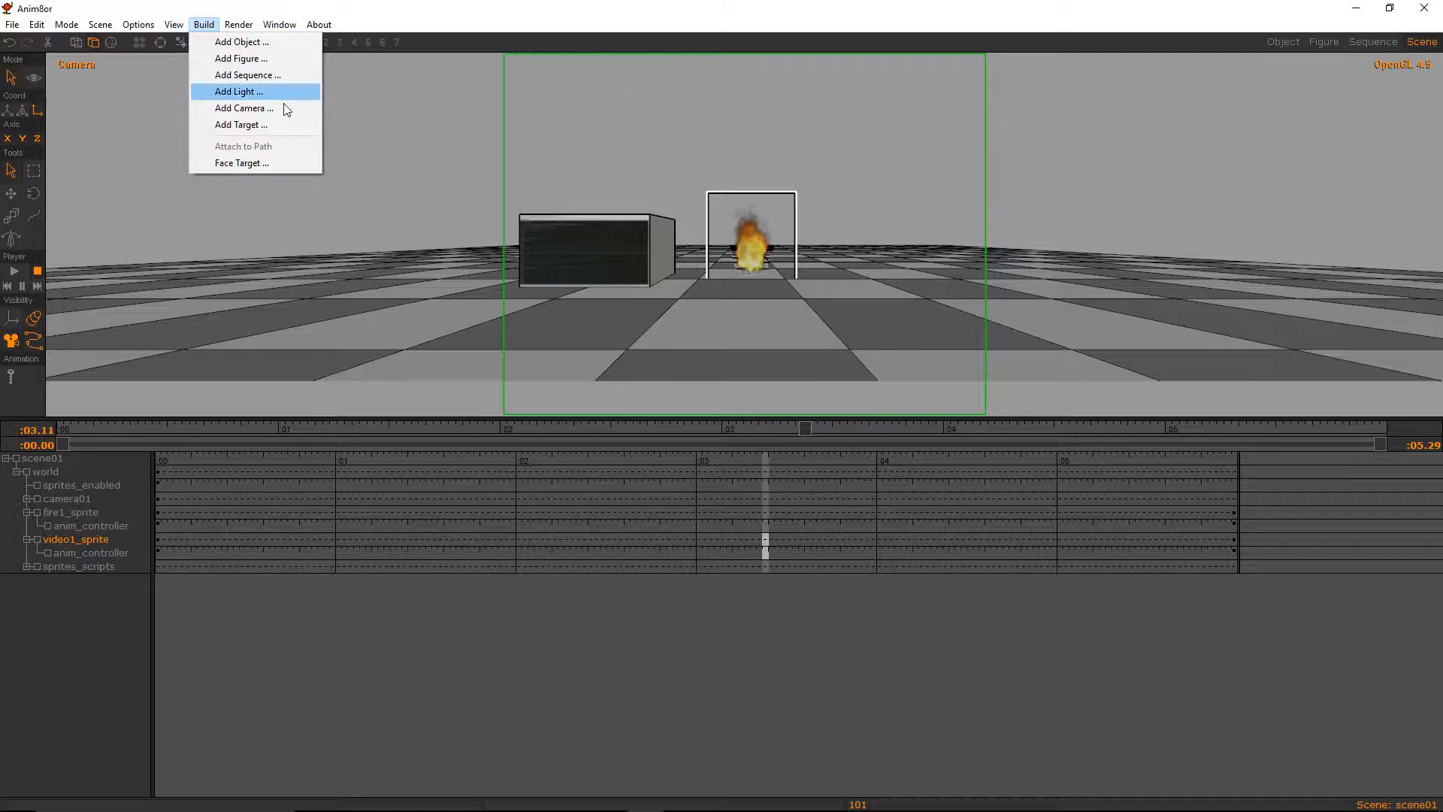
click(272, 43)
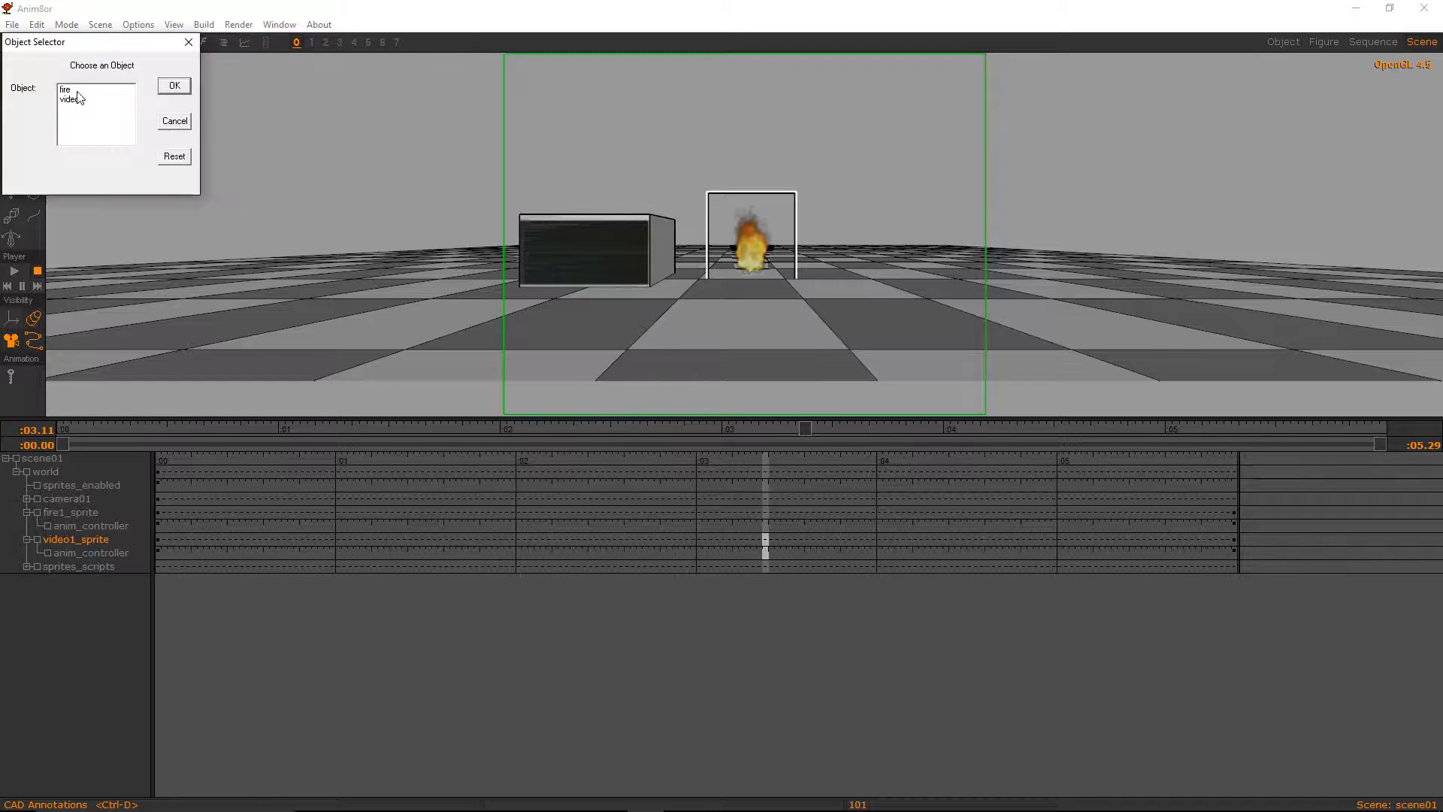
click(173, 85)
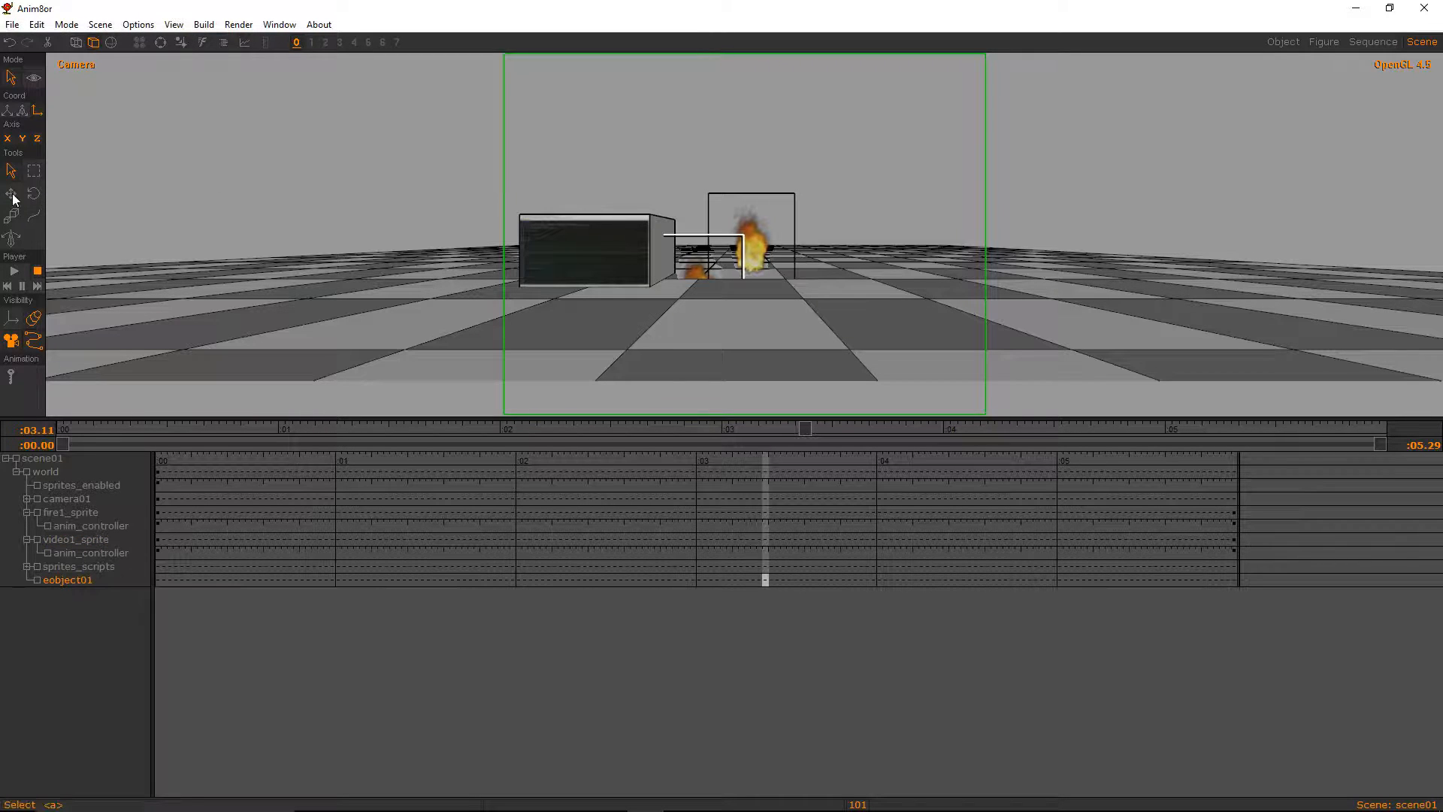
Raise the newly added fire object by setting its Y location to 25
double_click(688, 271)
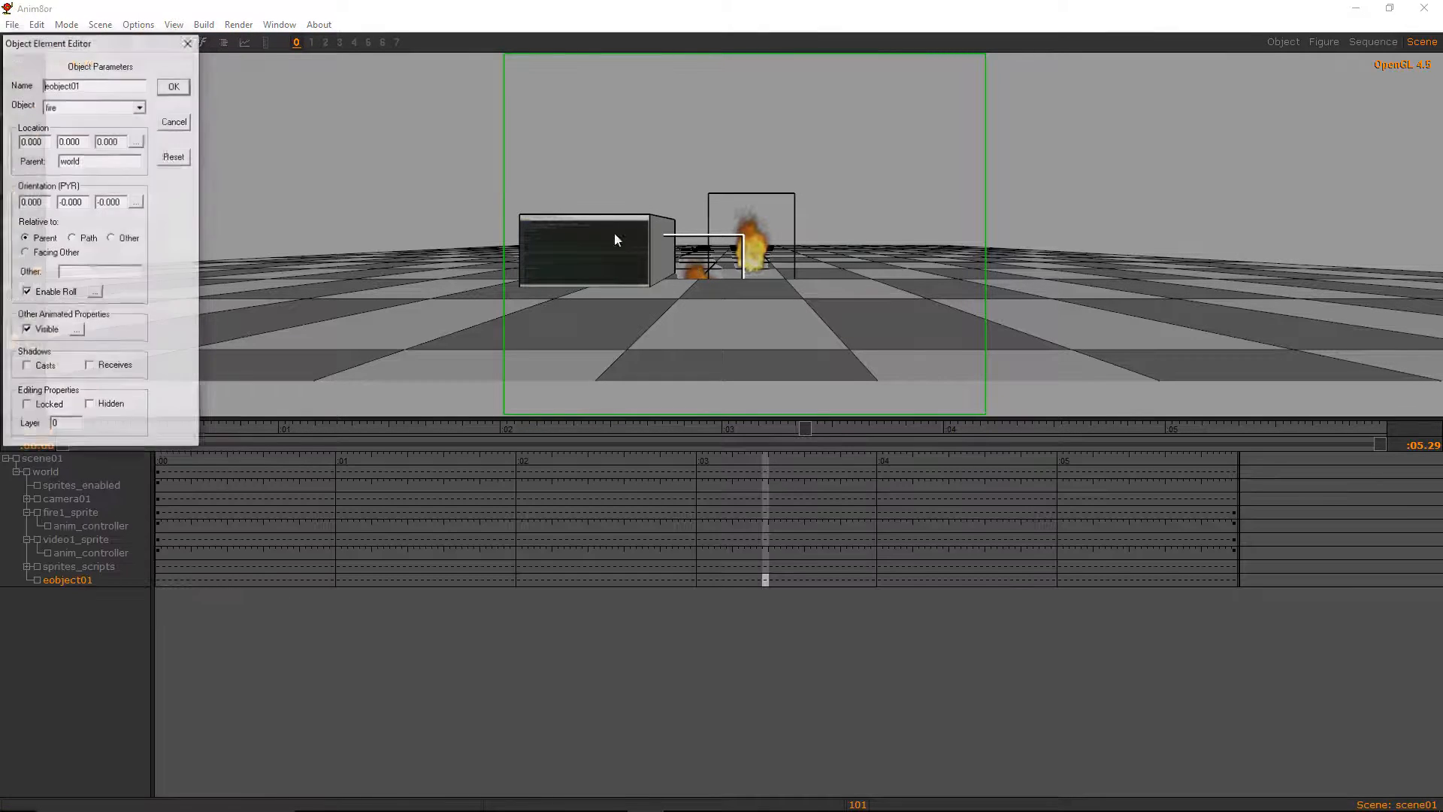
click(80, 142)
drag(80, 142, 21, 139)
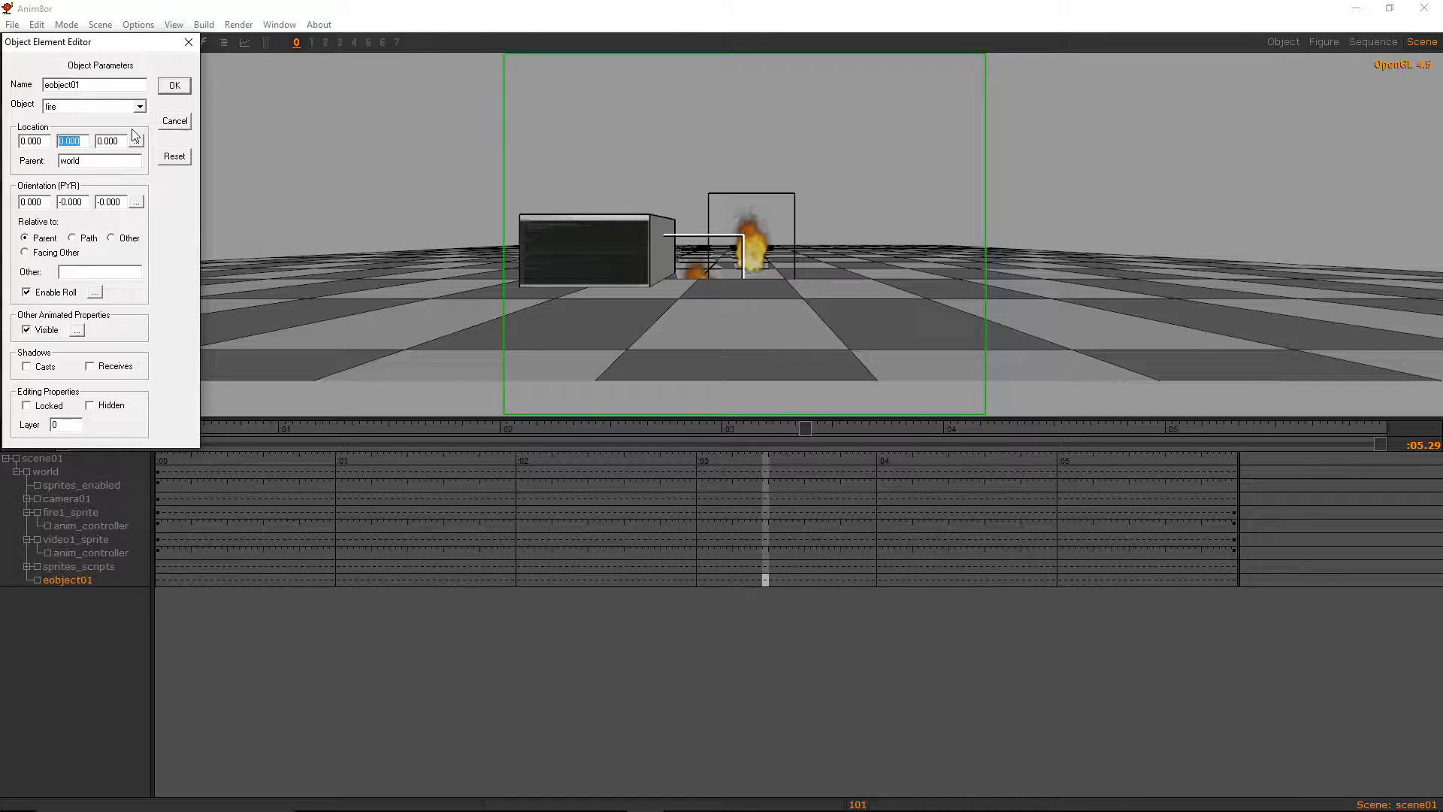
text(25)
click(174, 86)
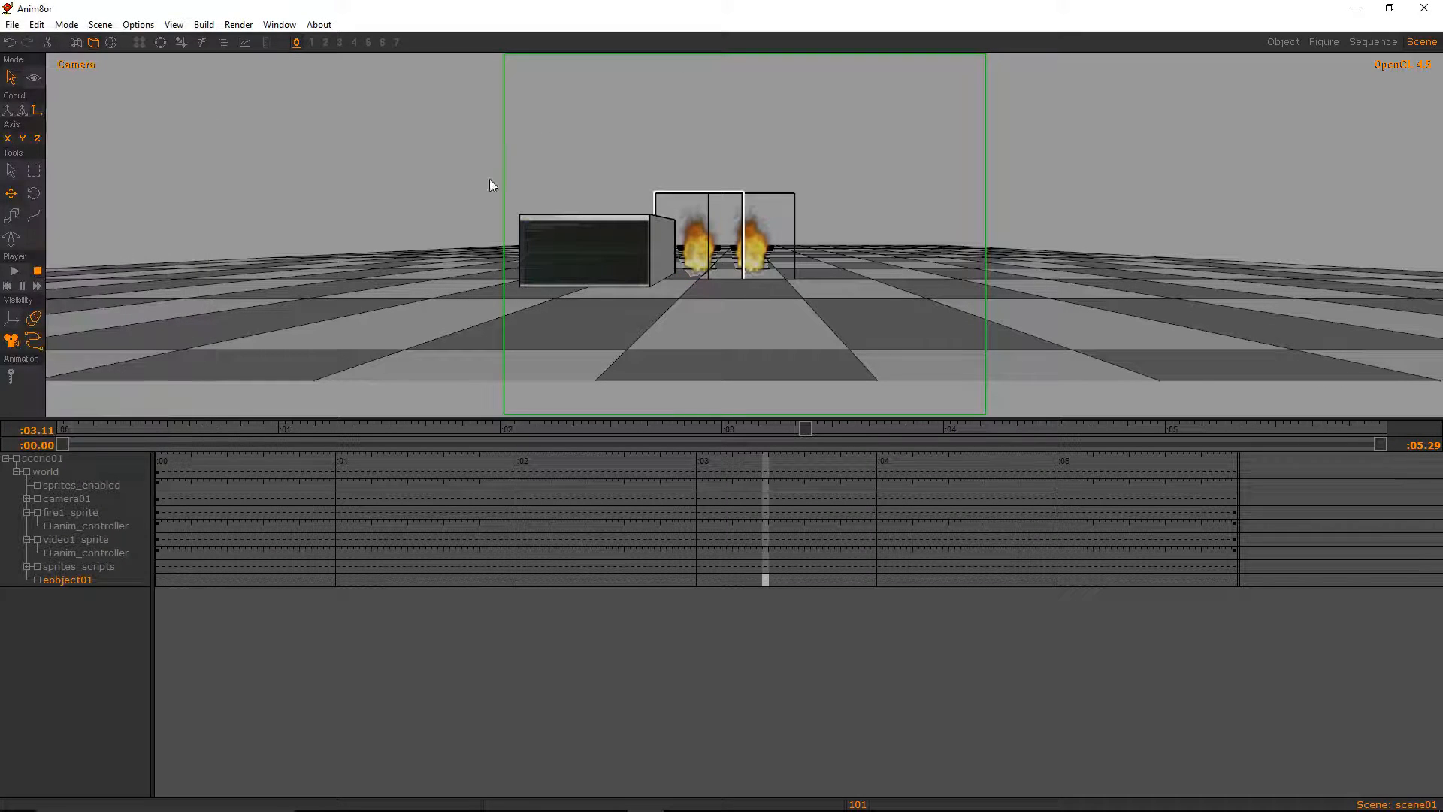
Place the new fire object beside the first one by setting its X location to 80
double_click(679, 224)
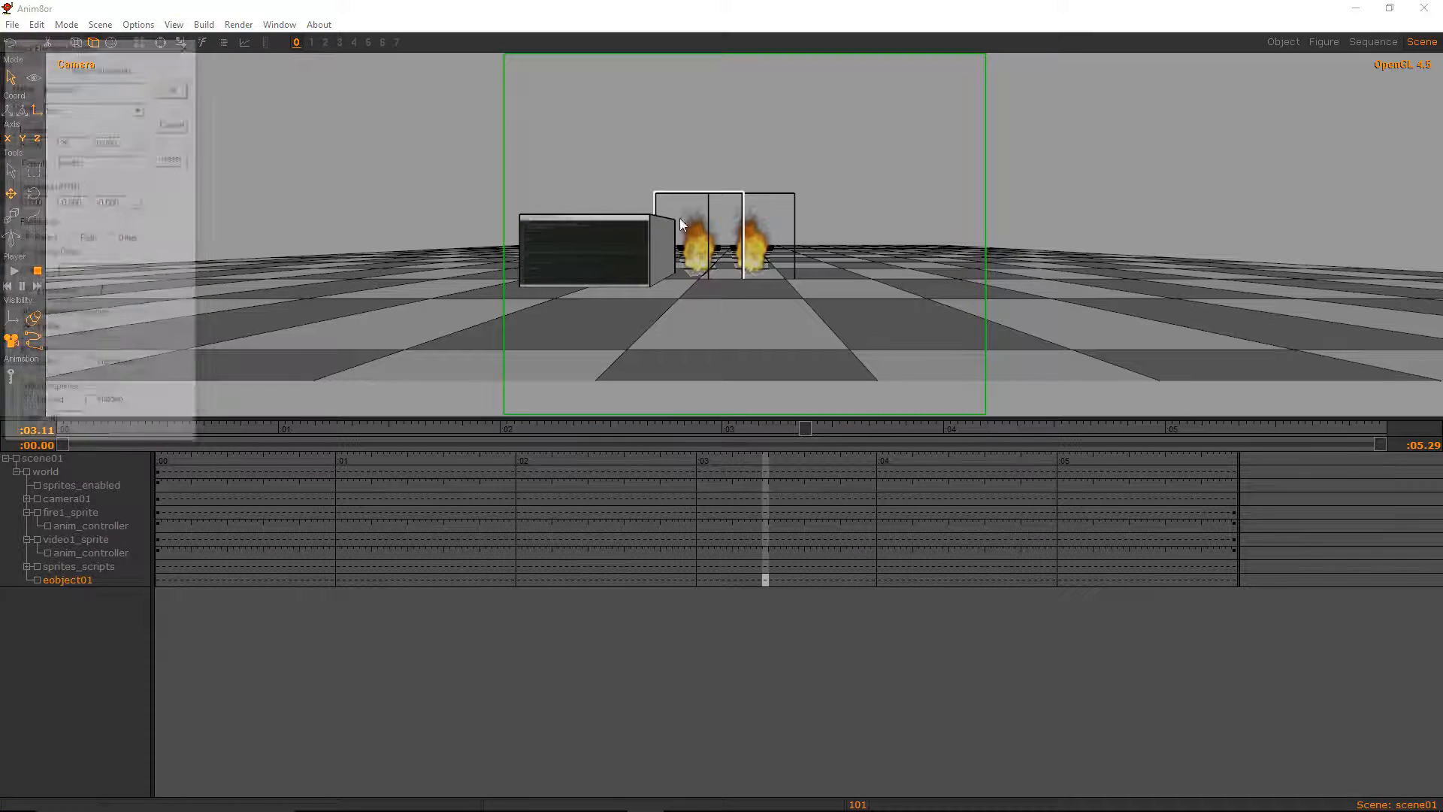
drag(43, 142, 4, 142)
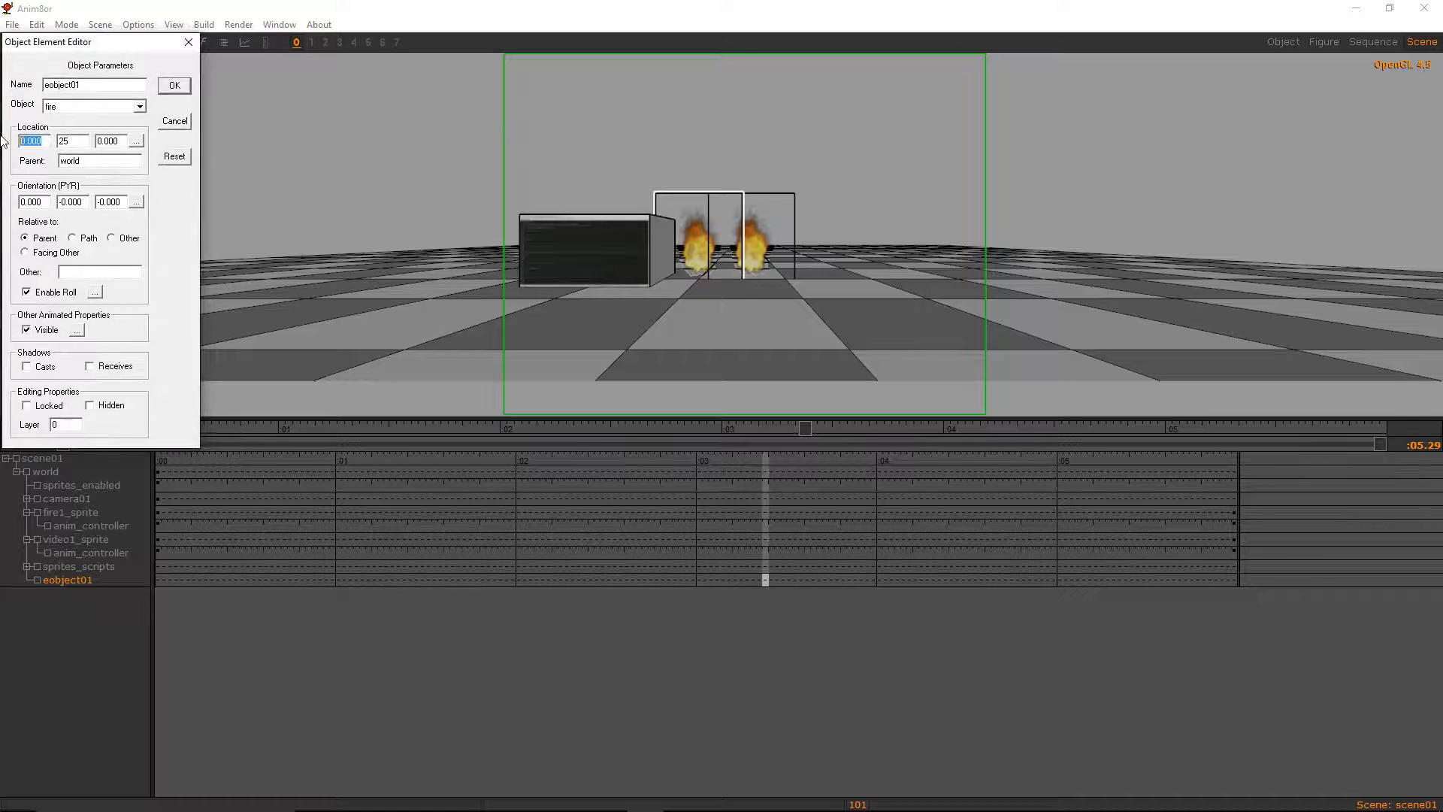
text(25)
click(174, 86)
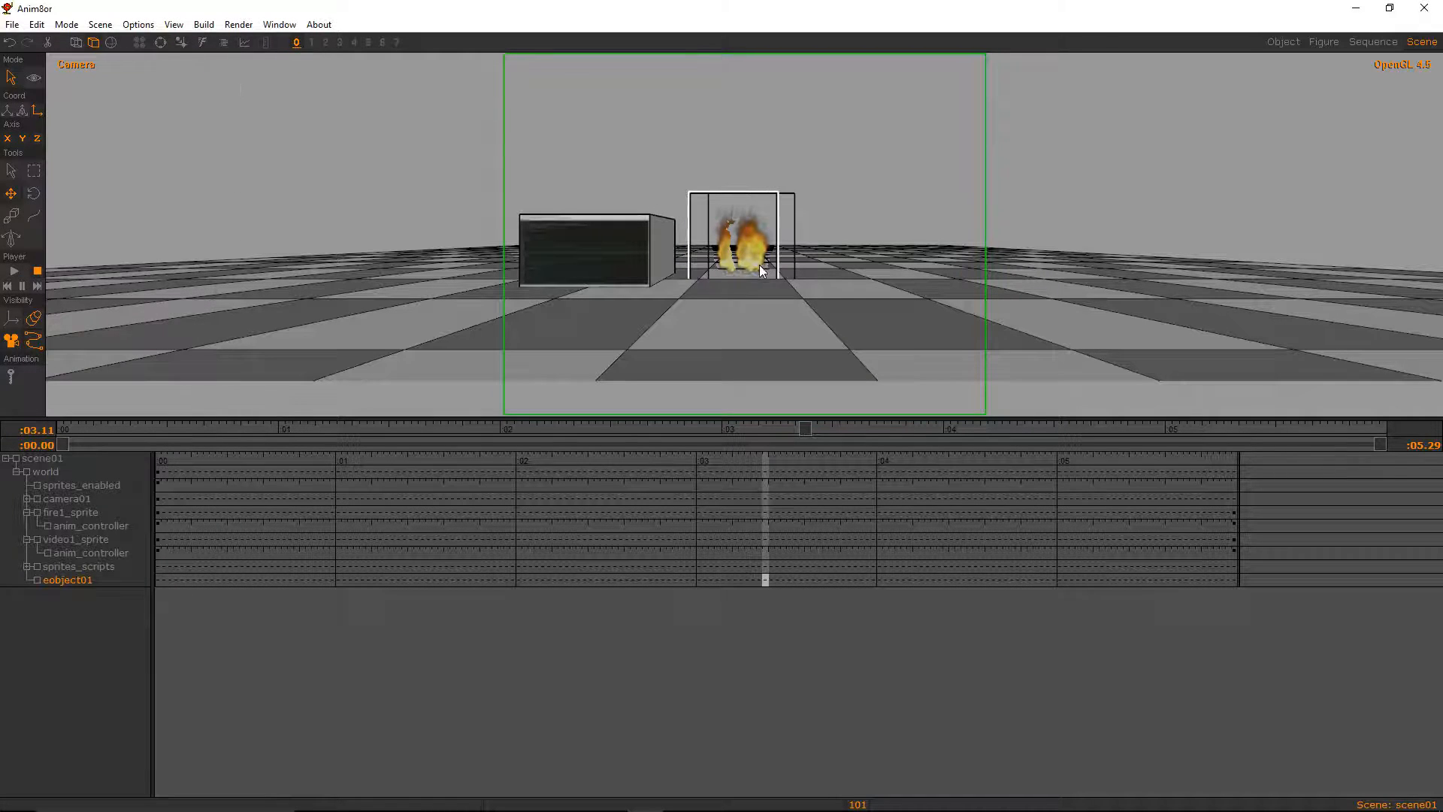
double_click(700, 249)
drag(43, 142, 6, 141)
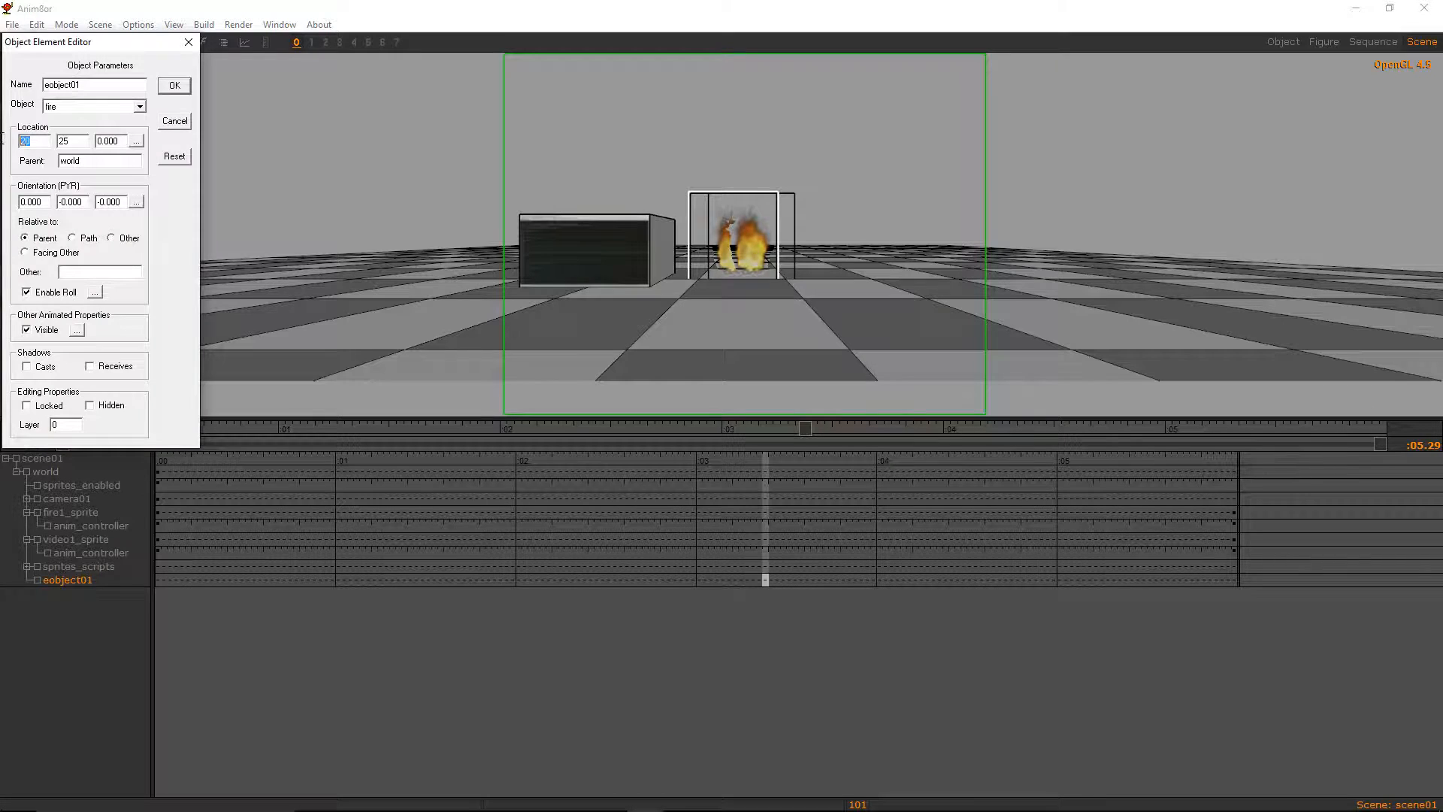
text(5)
key(BackSpace)
text(80)
click(175, 91)
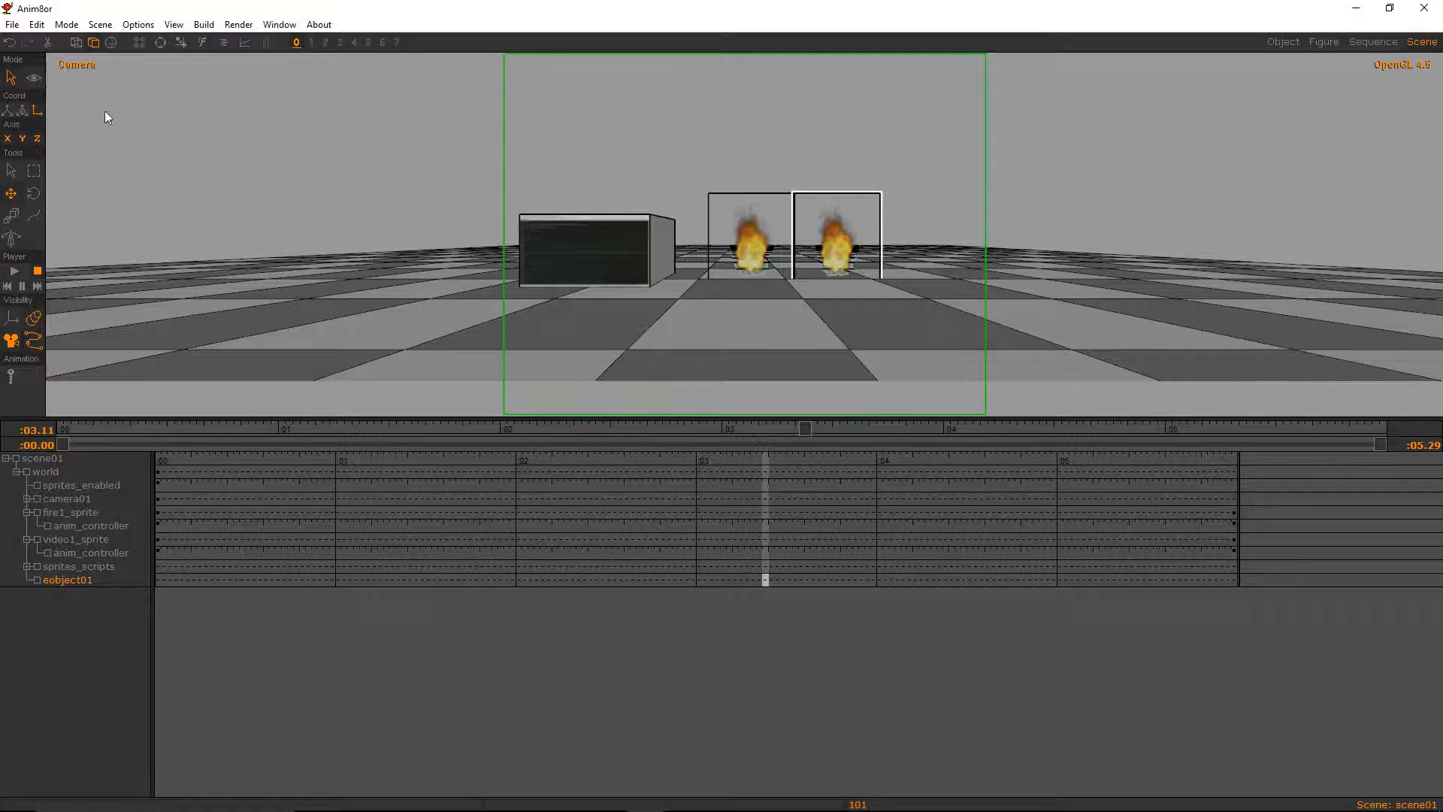
Advance through the frames and compare the playback of the two fire sprites side by side
click(33, 77)
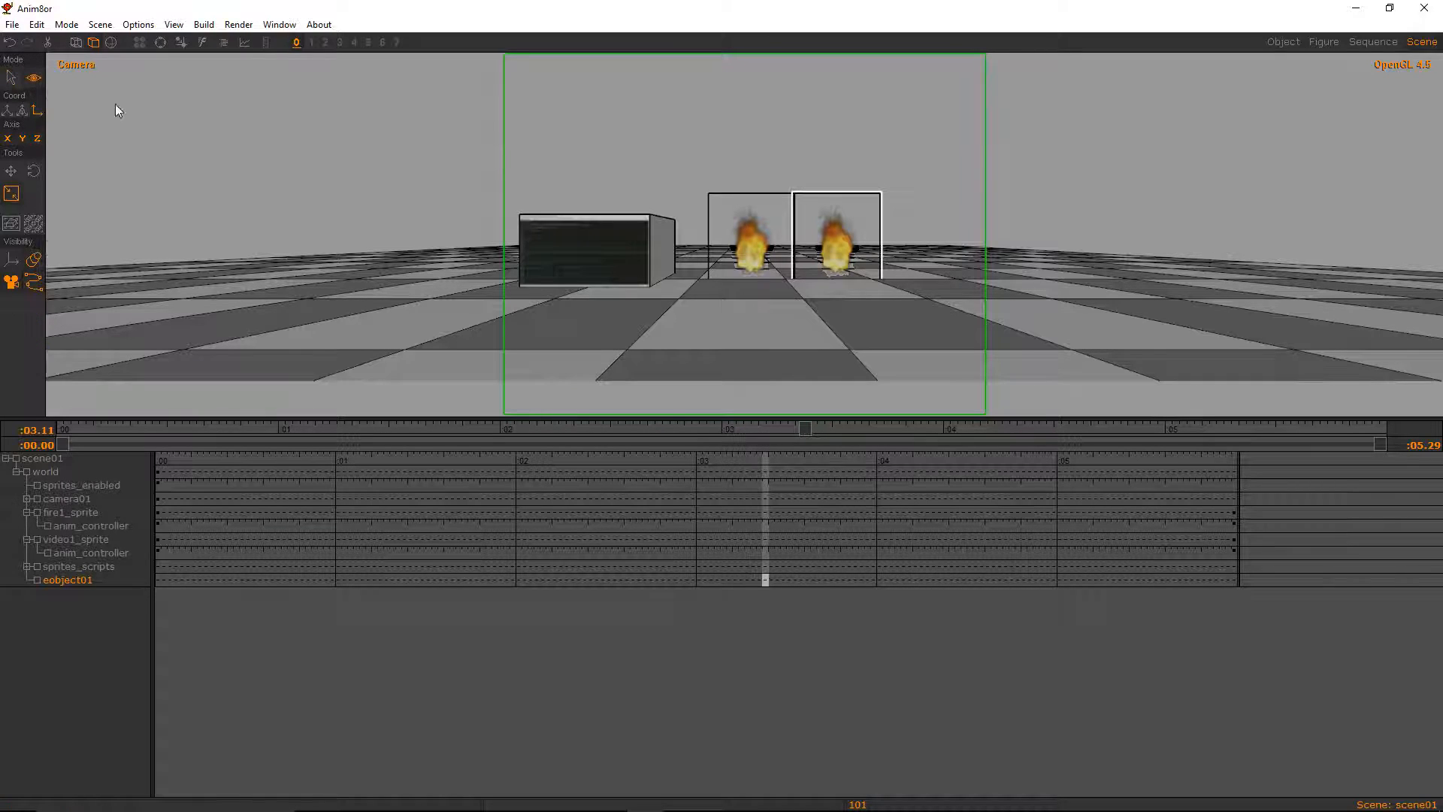
drag(733, 224, 672, 282)
click(11, 193)
click(11, 77)
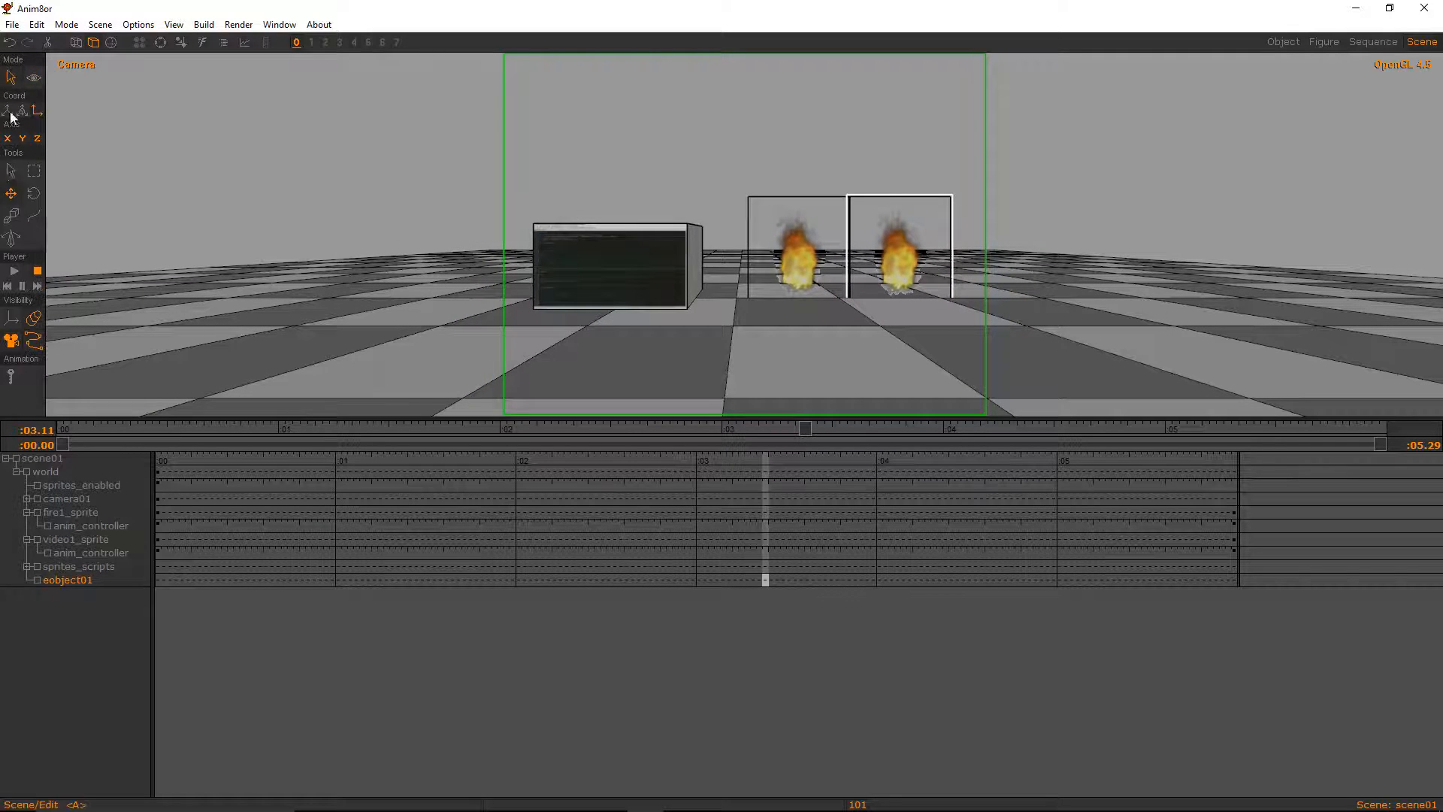
click(731, 216)
click(817, 233)
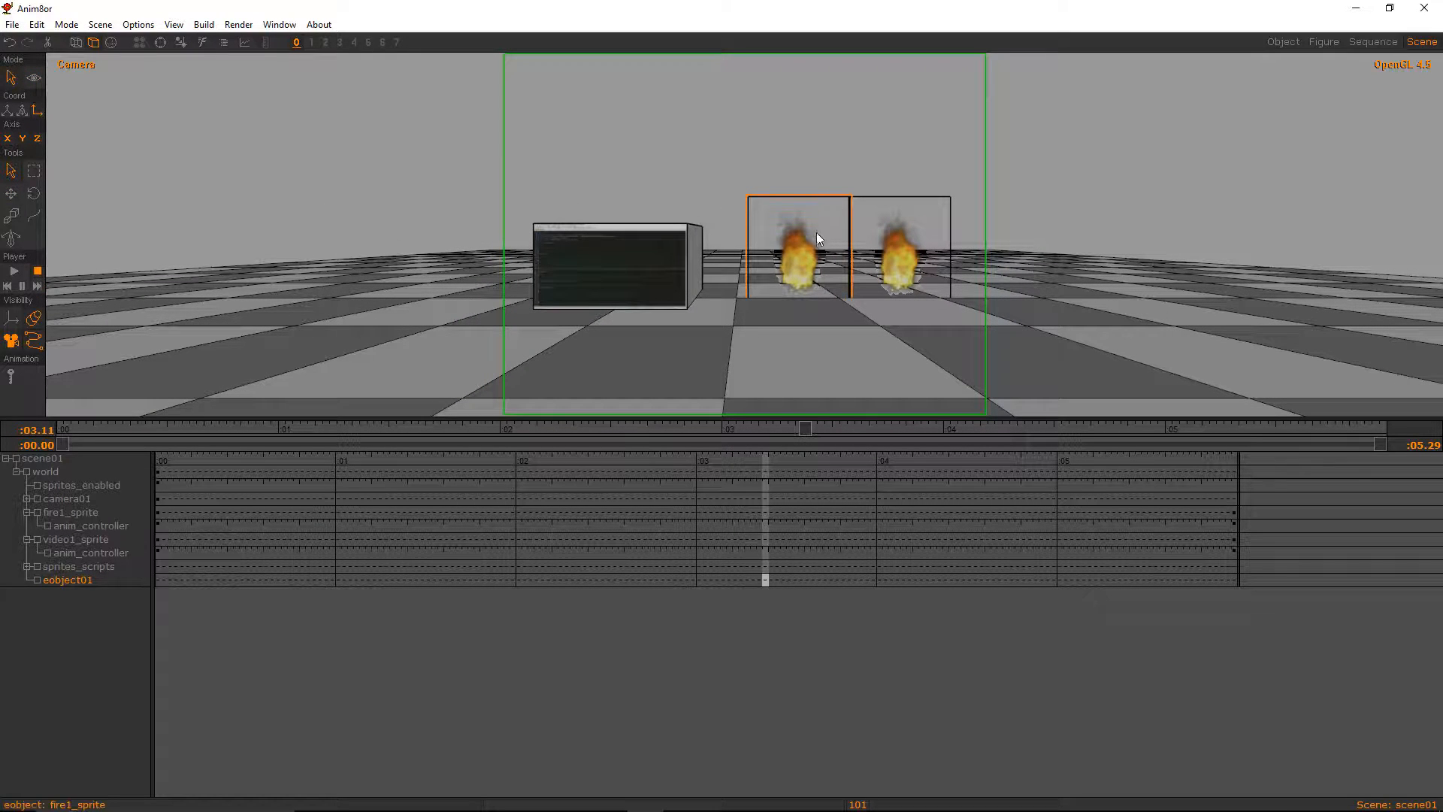
click(751, 326)
click(874, 285)
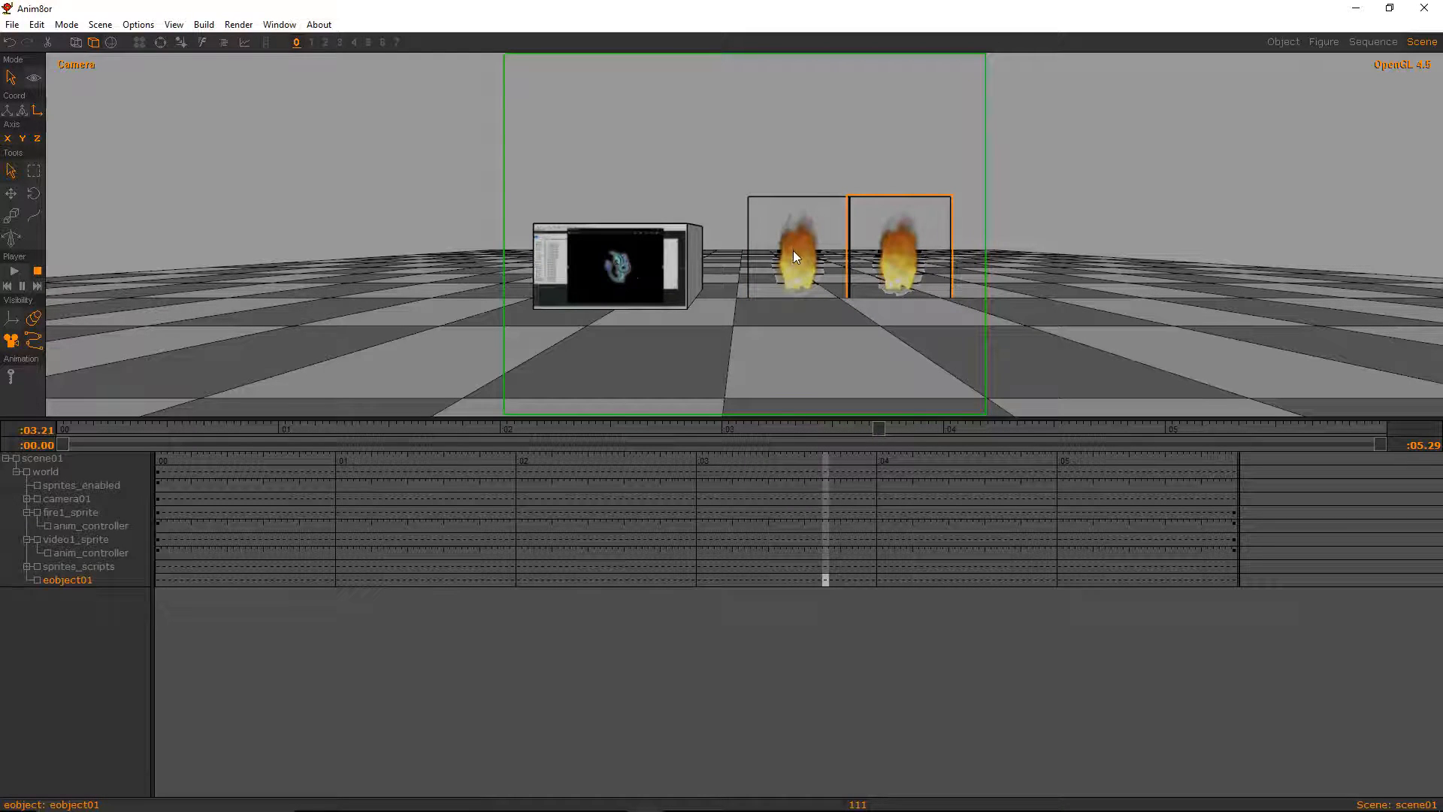
click(744, 258)
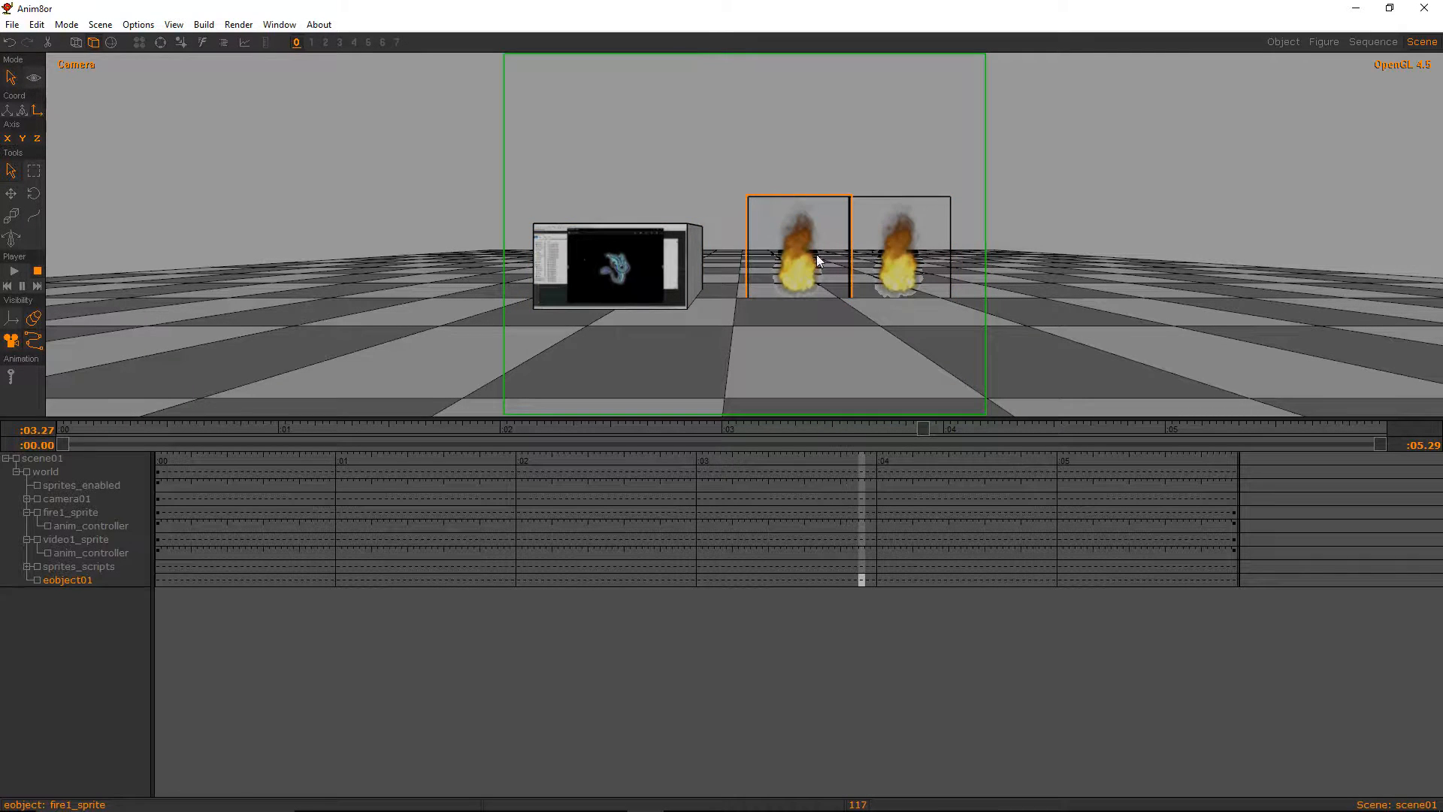
click(859, 263)
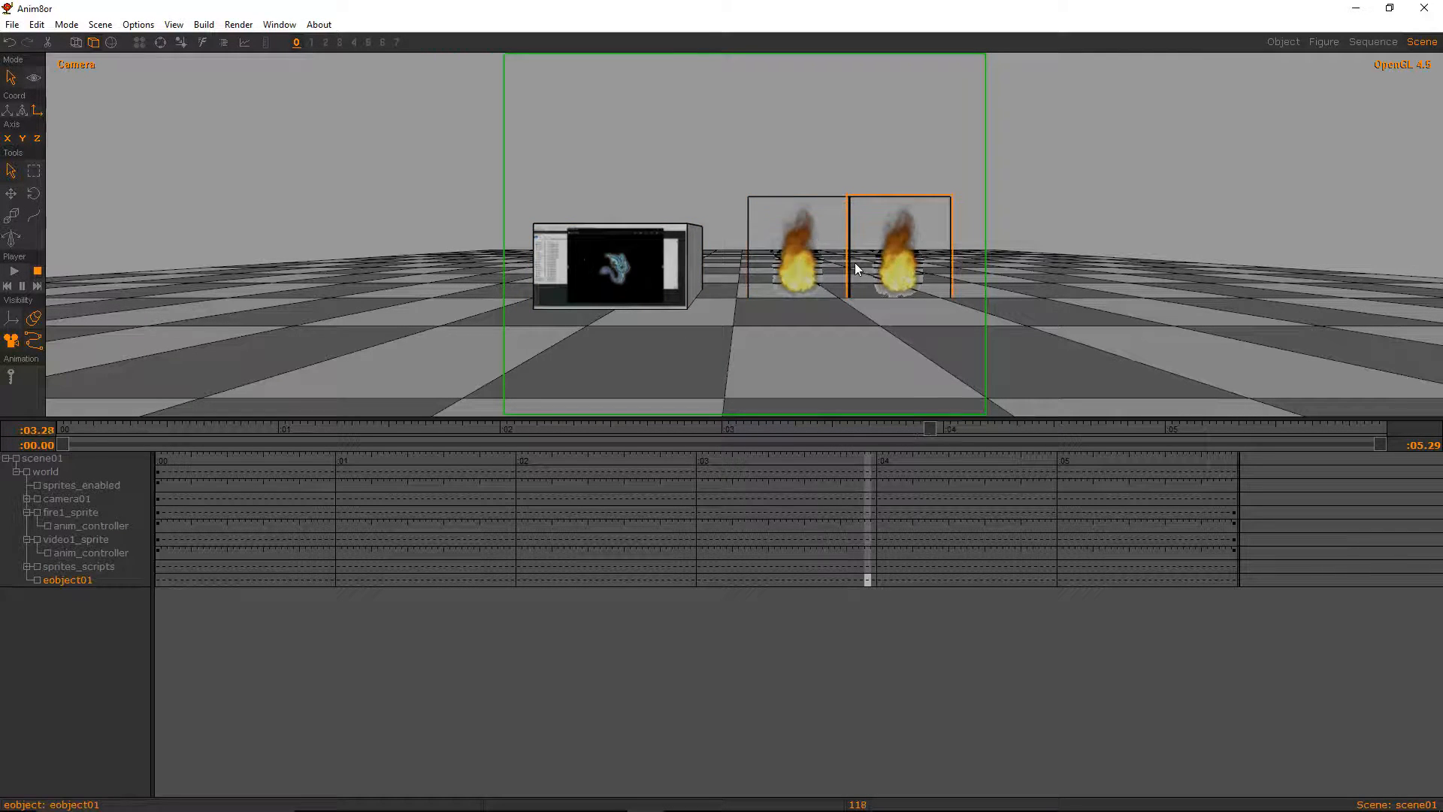
click(800, 270)
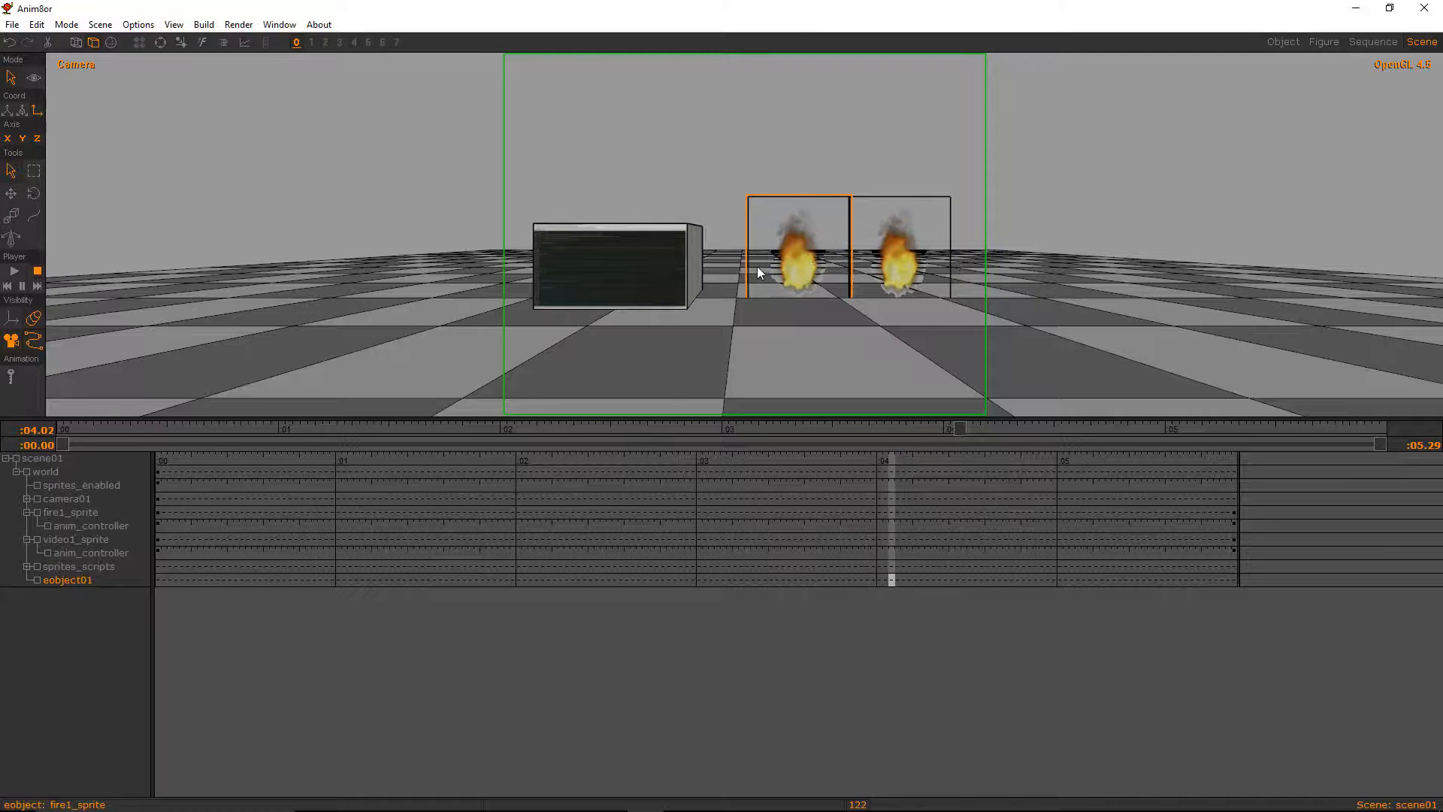
click(882, 268)
click(809, 259)
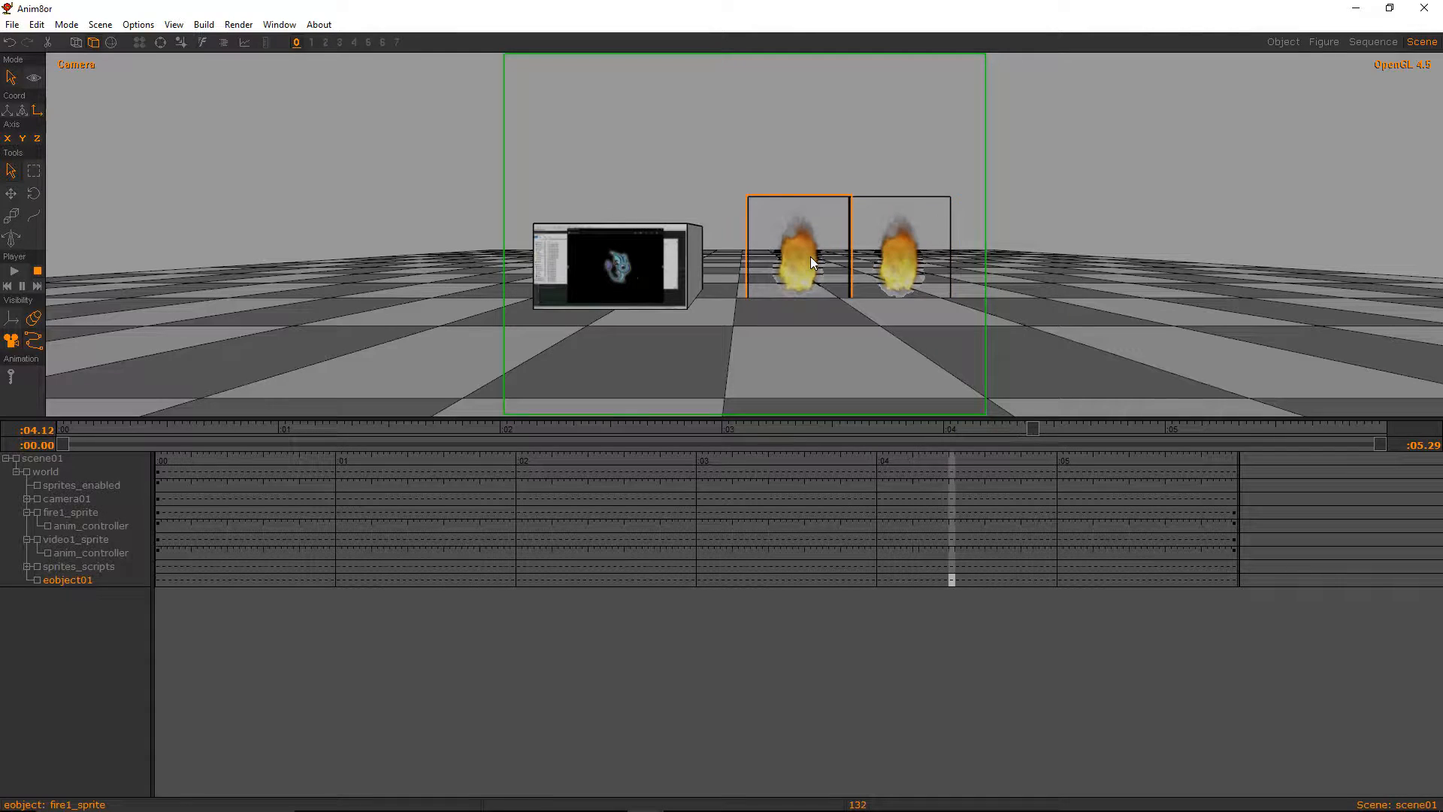
click(917, 265)
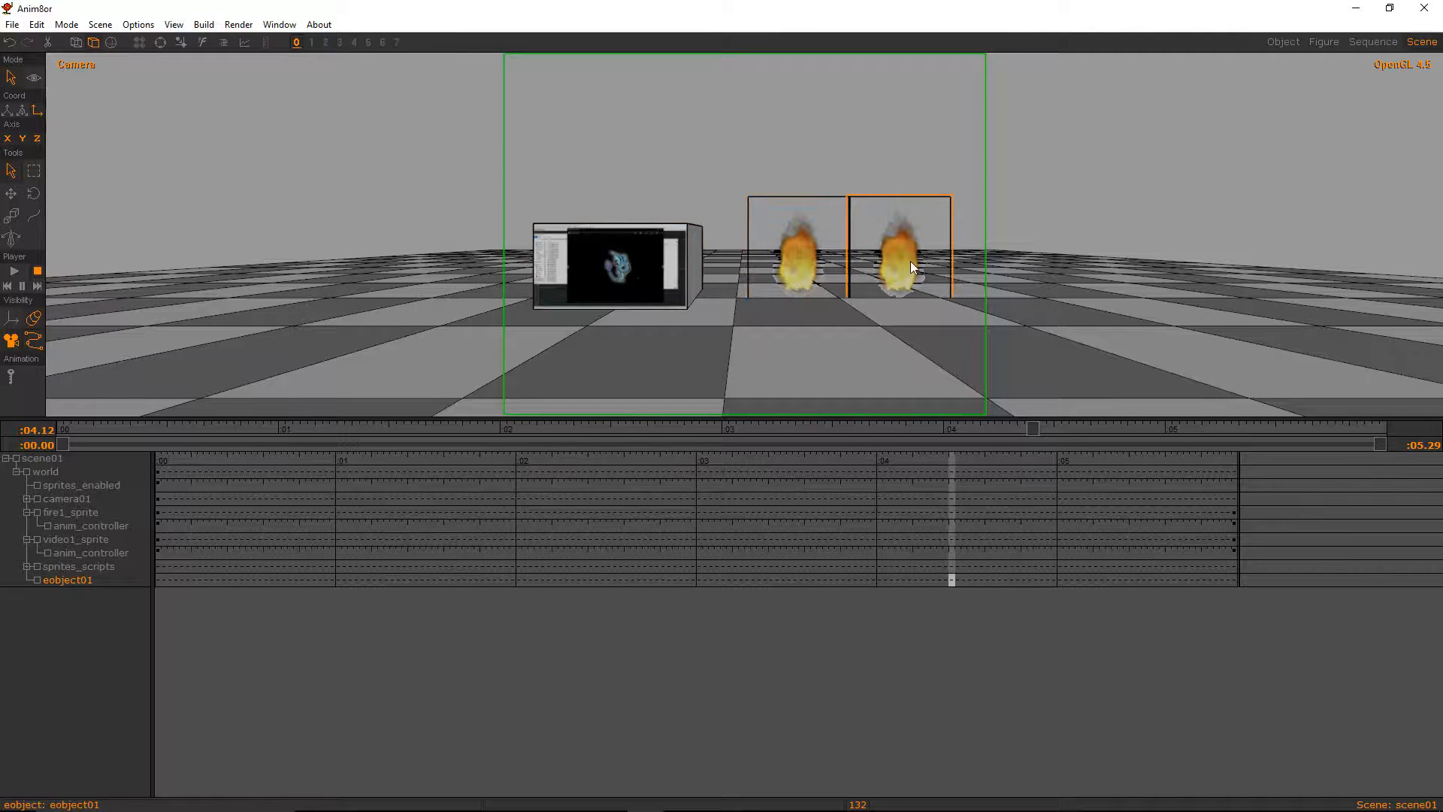
click(801, 266)
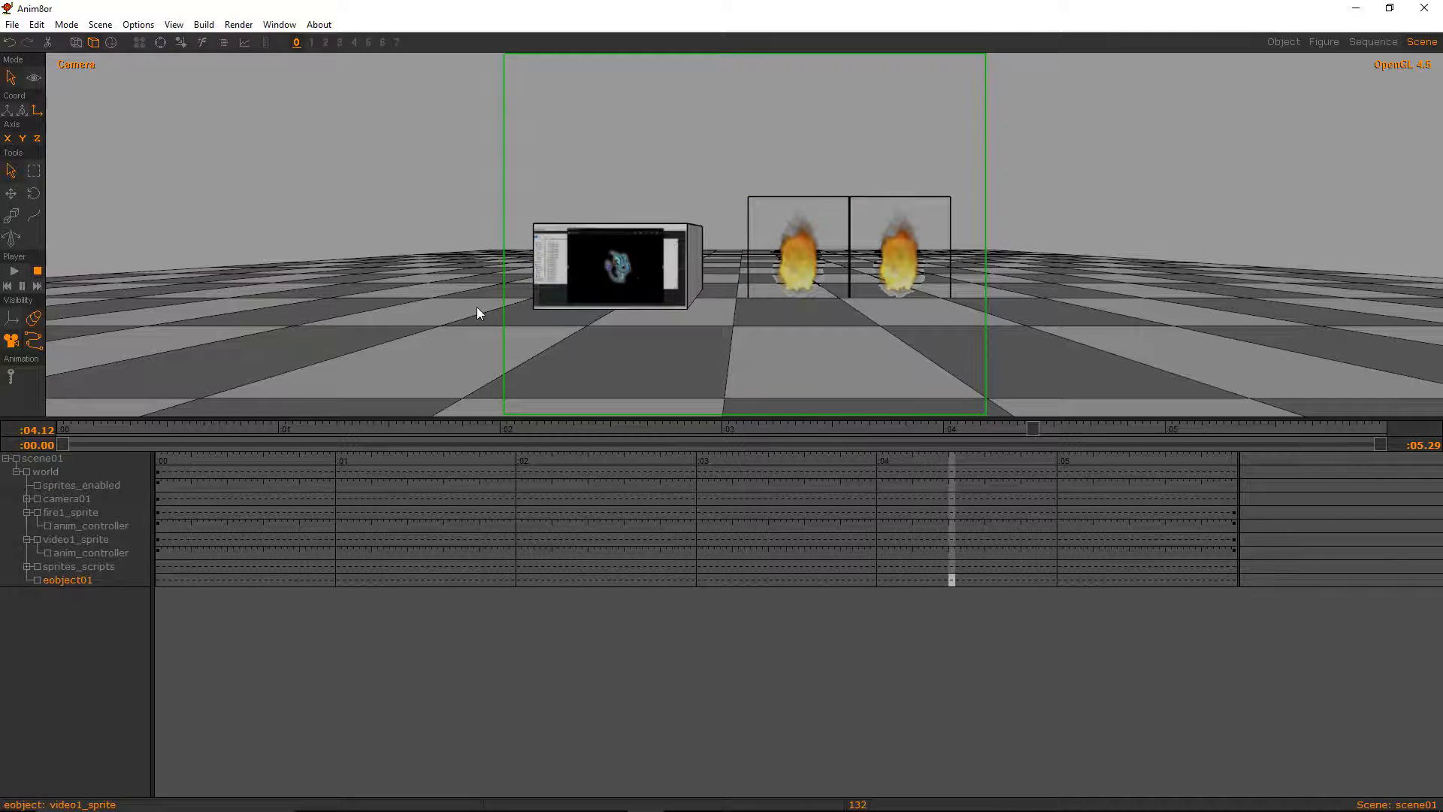
Rename the second fire element from eobject01 to fire2_sprite
click(64, 514)
click(70, 487)
click(74, 576)
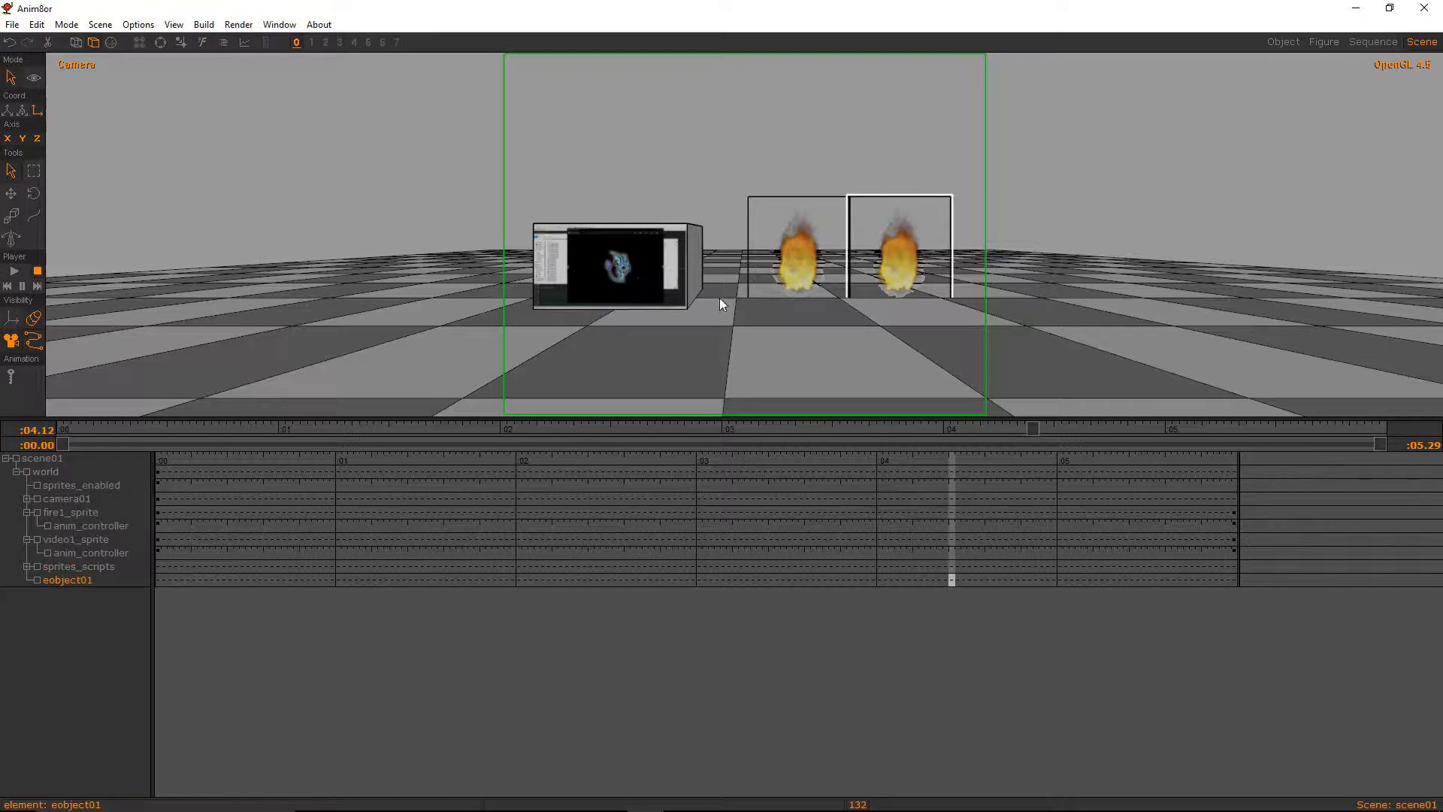
double_click(882, 237)
double_click(93, 86)
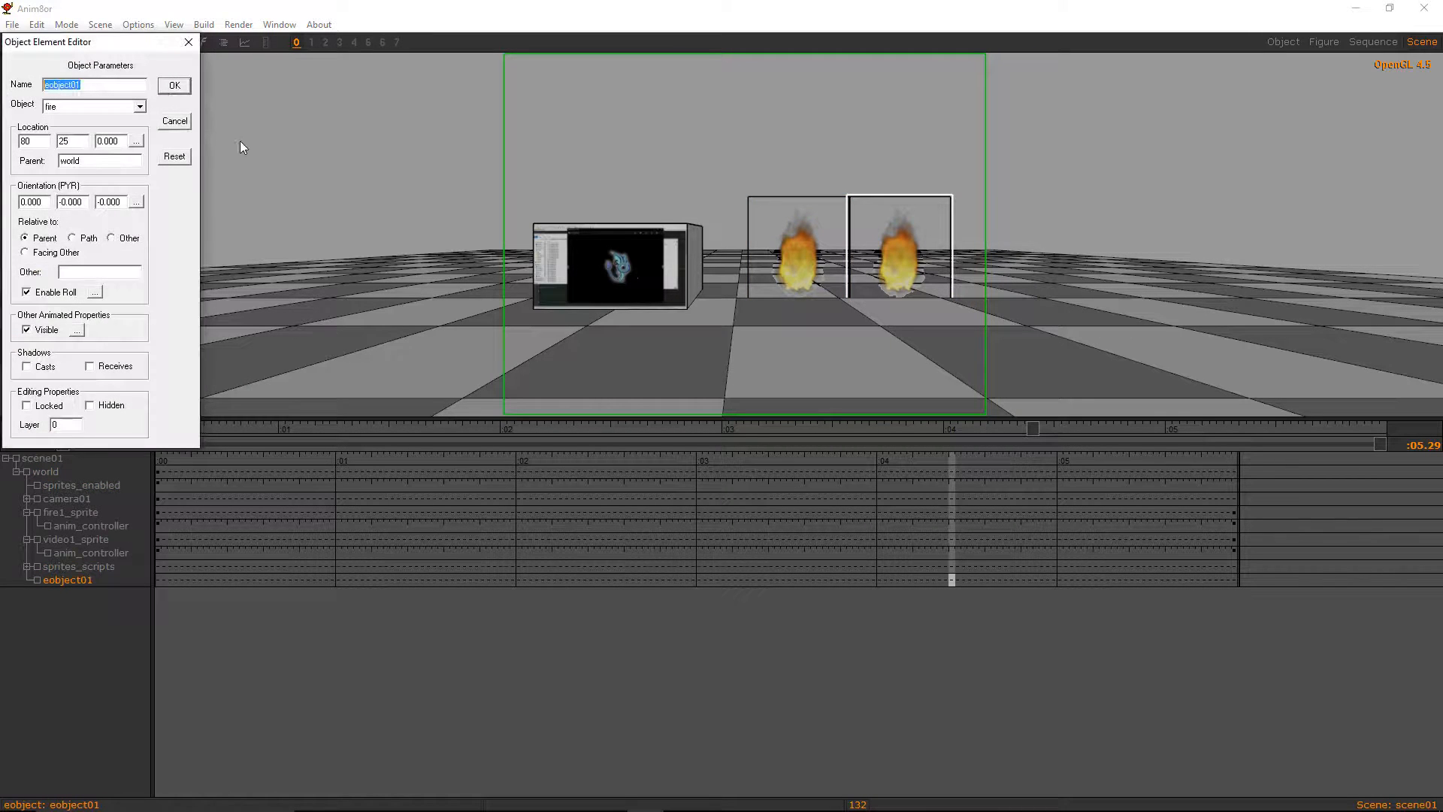
text(fire2_sprite)
click(172, 85)
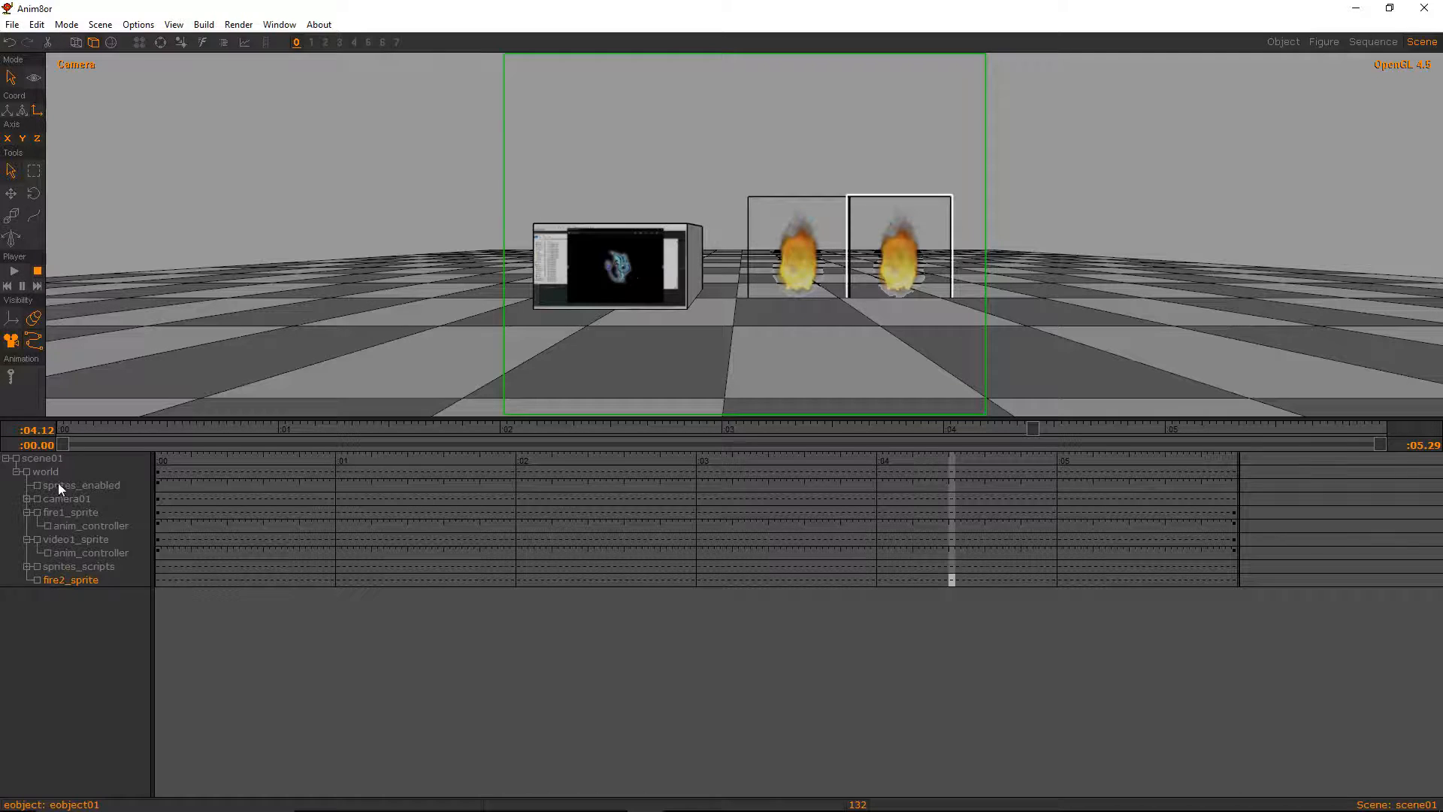
Add a Float controller named anim_controller to the fire2_sprite element
click(36, 25)
click(73, 222)
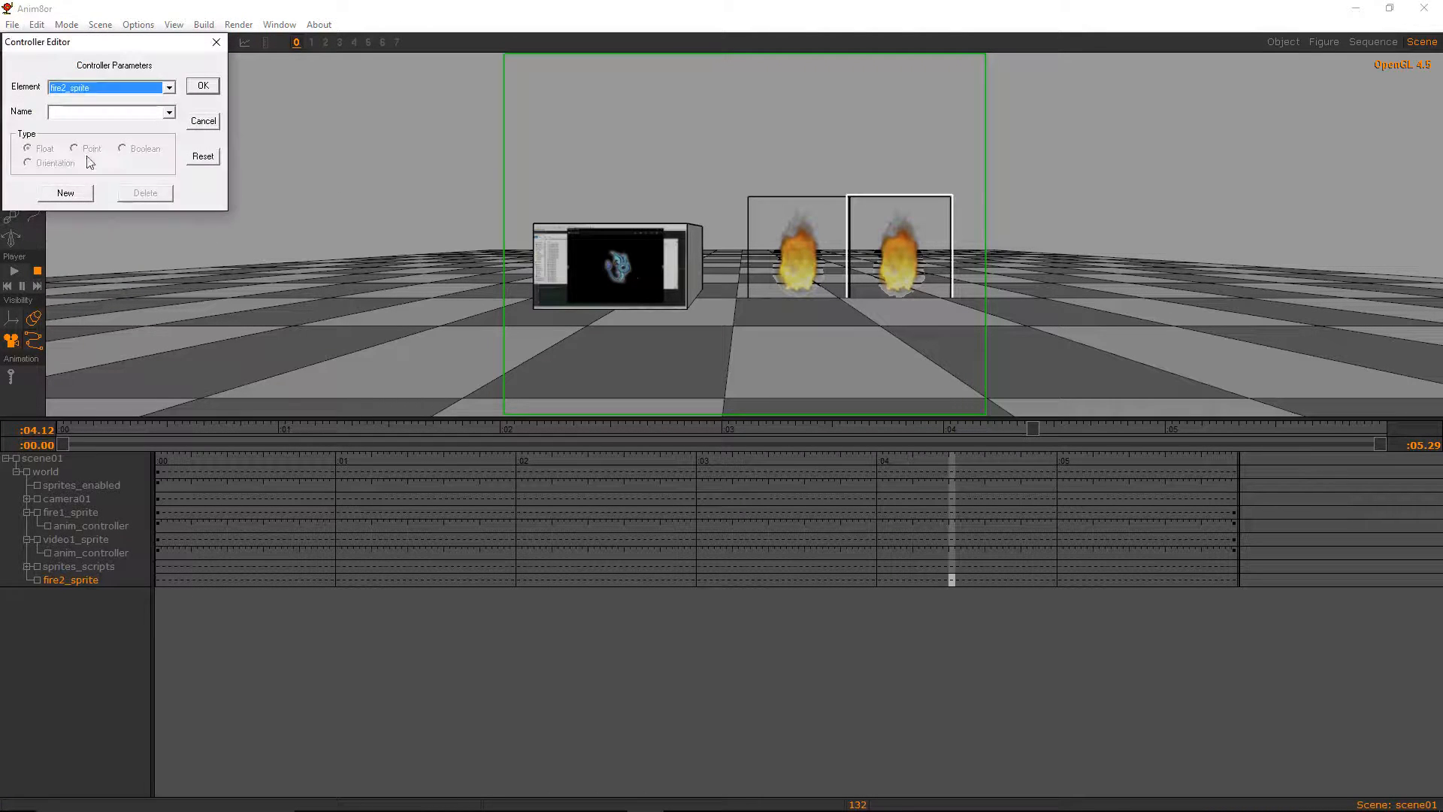
click(156, 112)
click(94, 195)
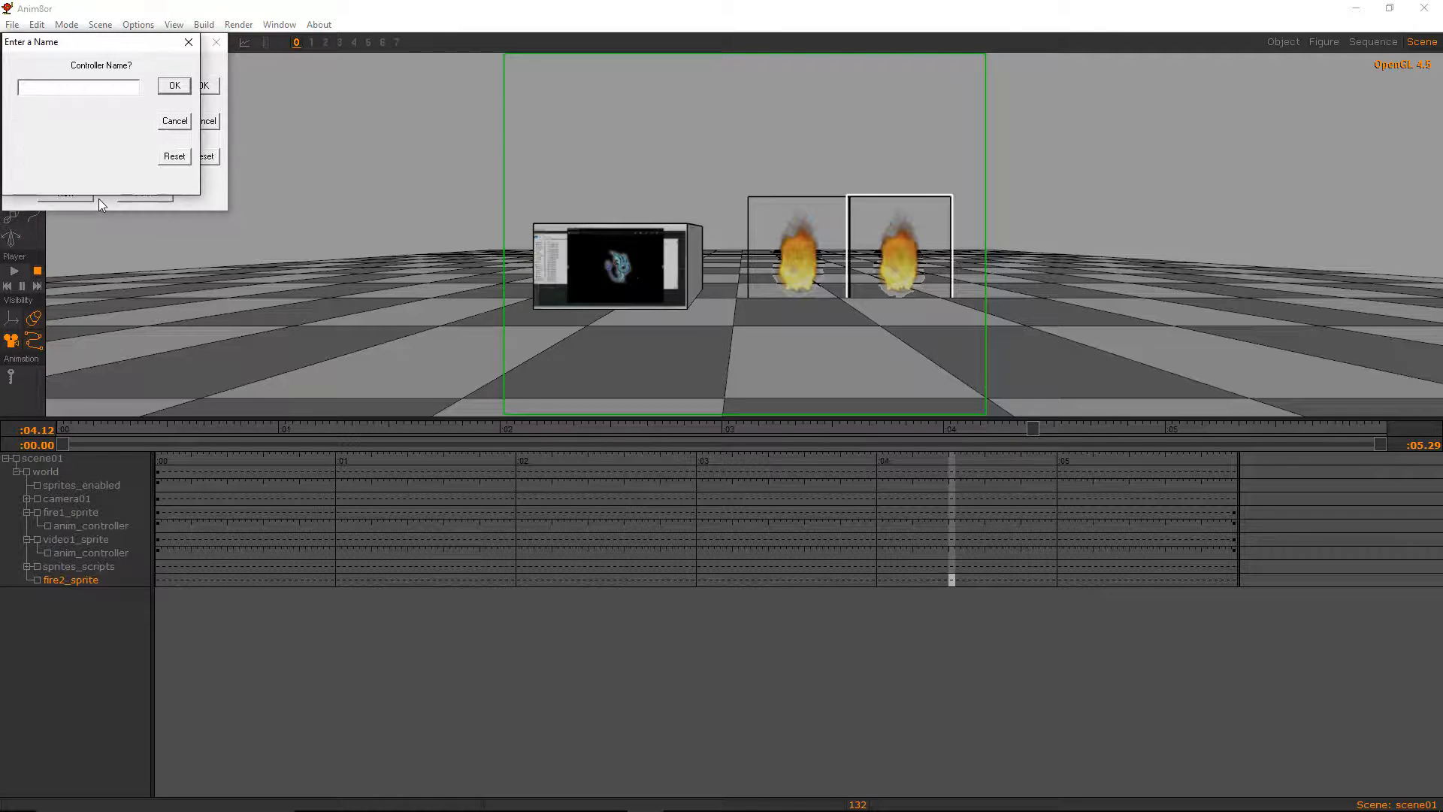
text(anim_controller)
key(Return)
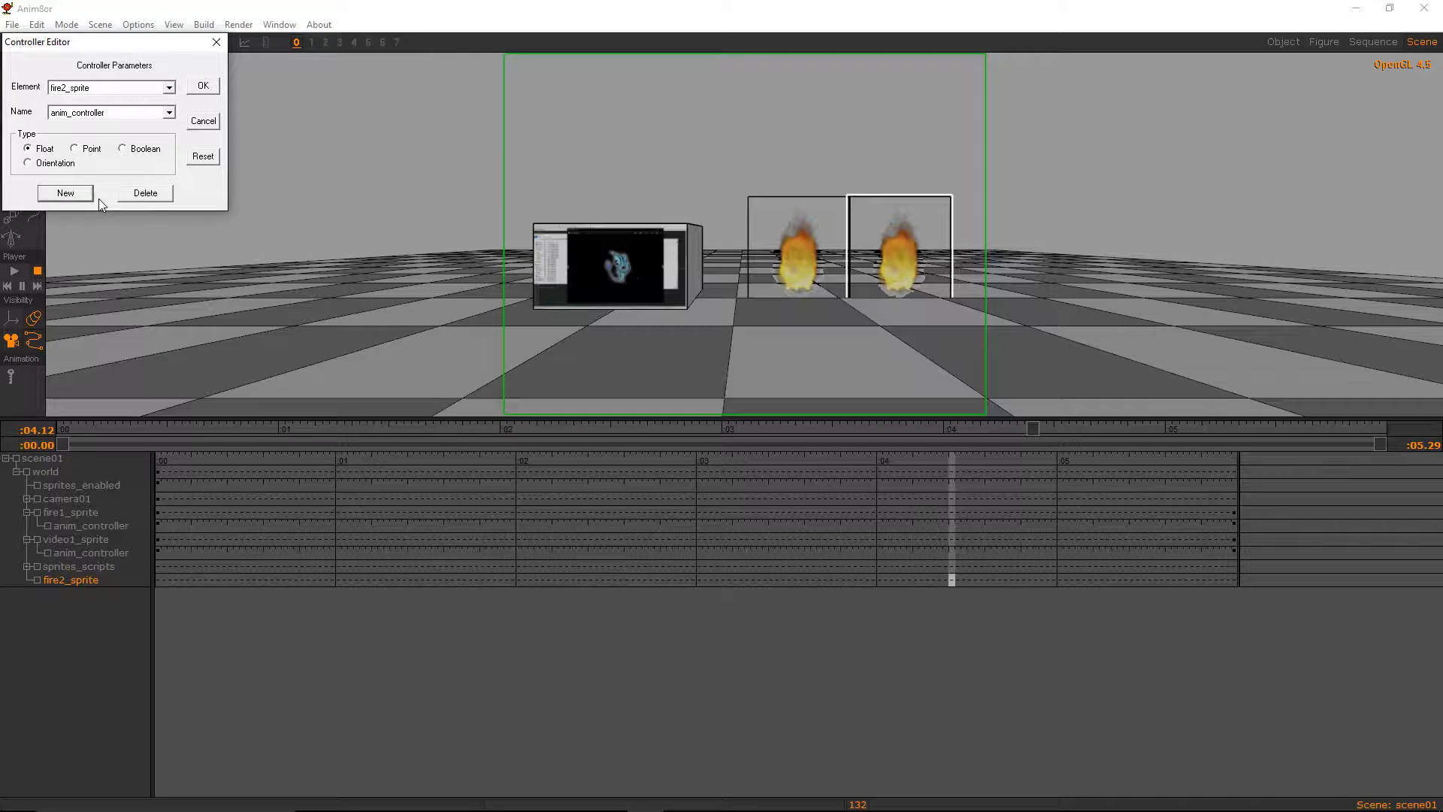
click(201, 87)
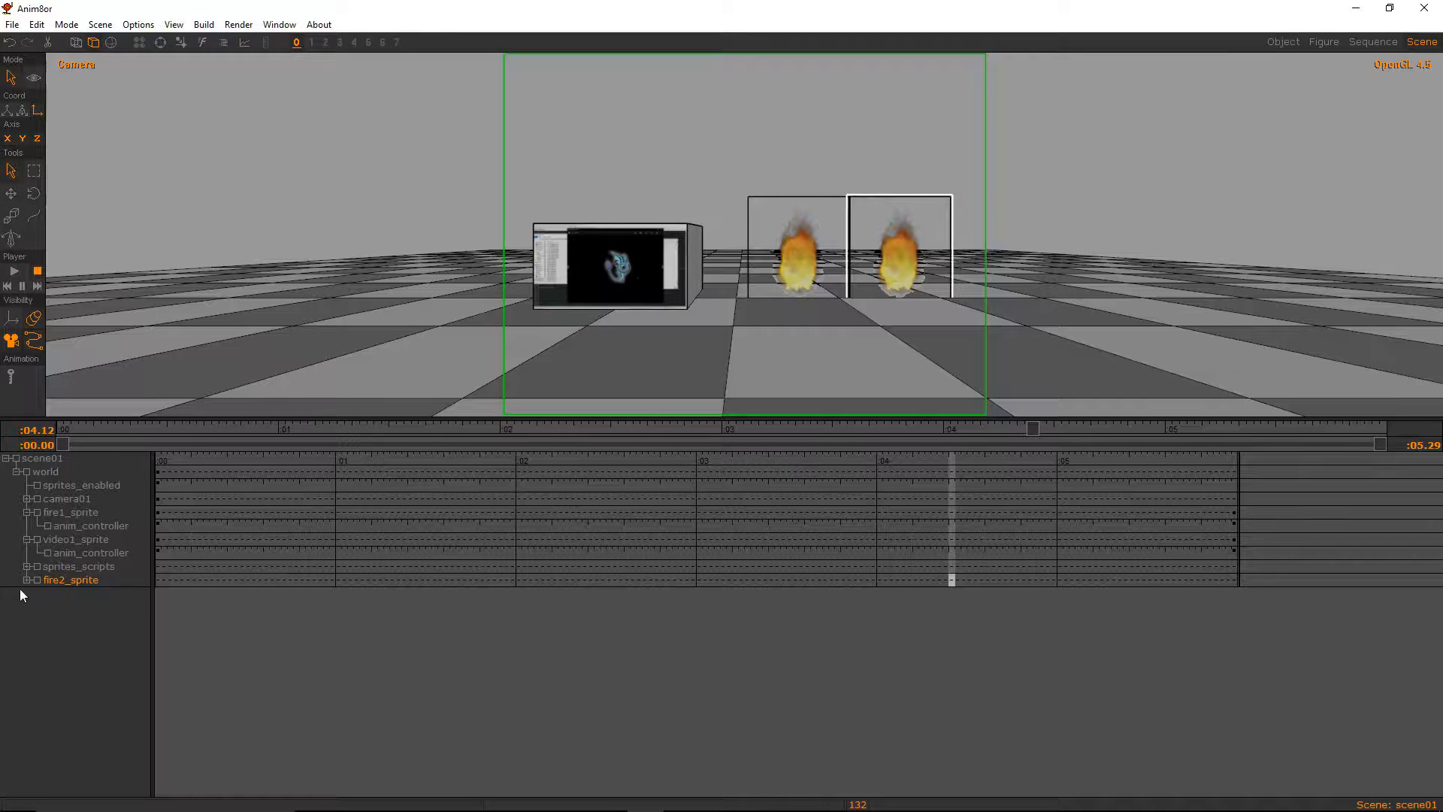
Expand fire2_sprite's track and key its anim_controller at frame 0 with a value of 0.5
click(27, 580)
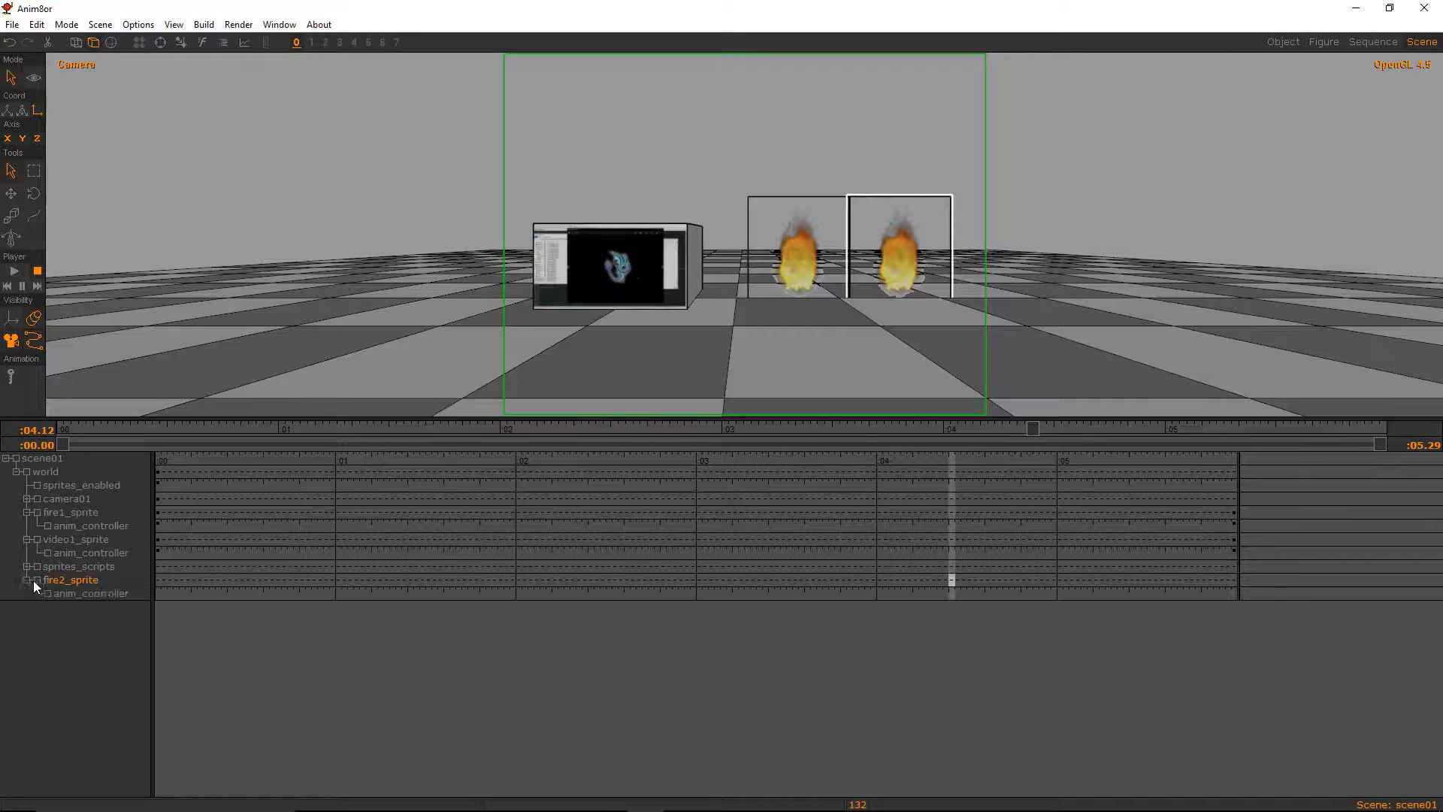
click(84, 594)
click(160, 594)
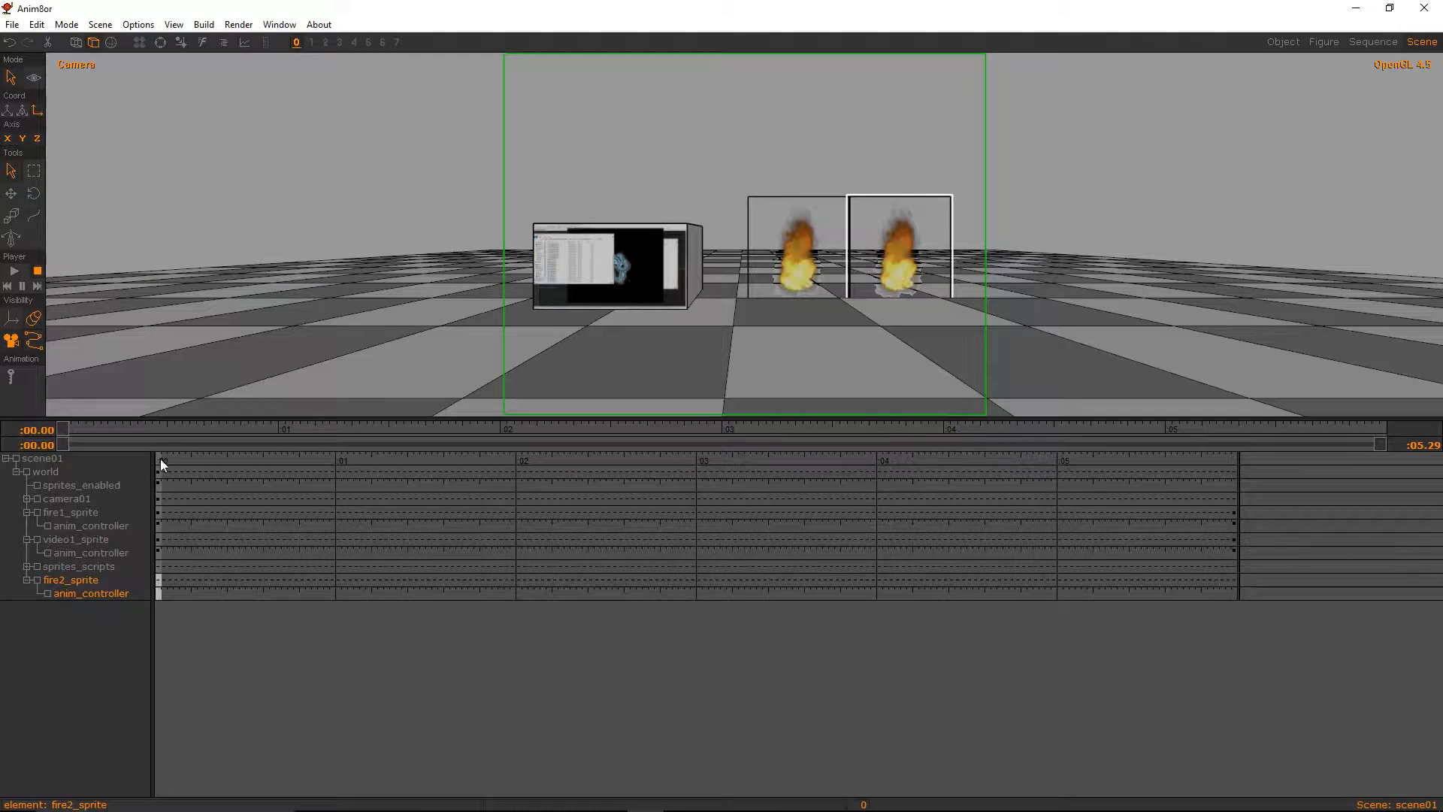
double_click(157, 599)
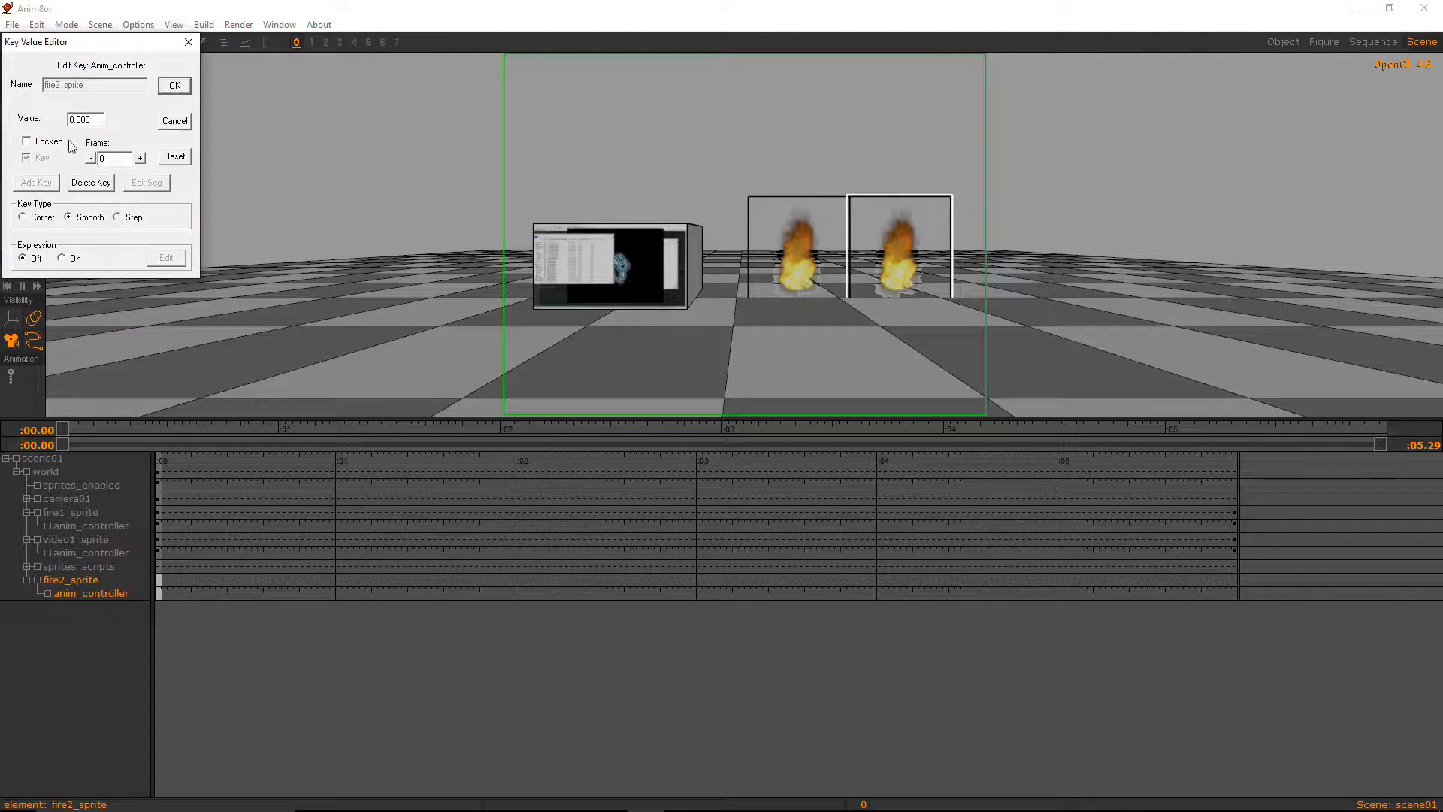
click(176, 85)
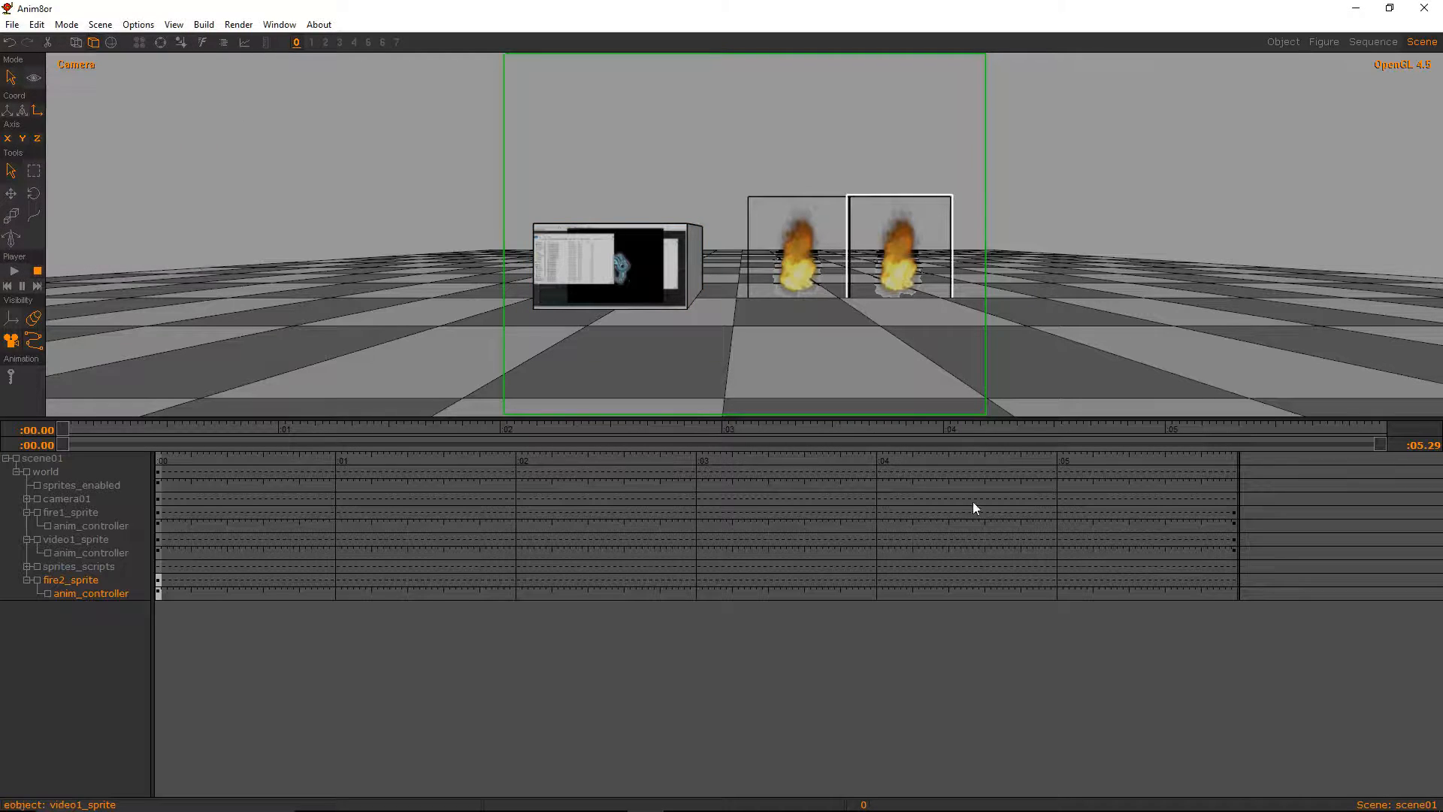
double_click(1235, 593)
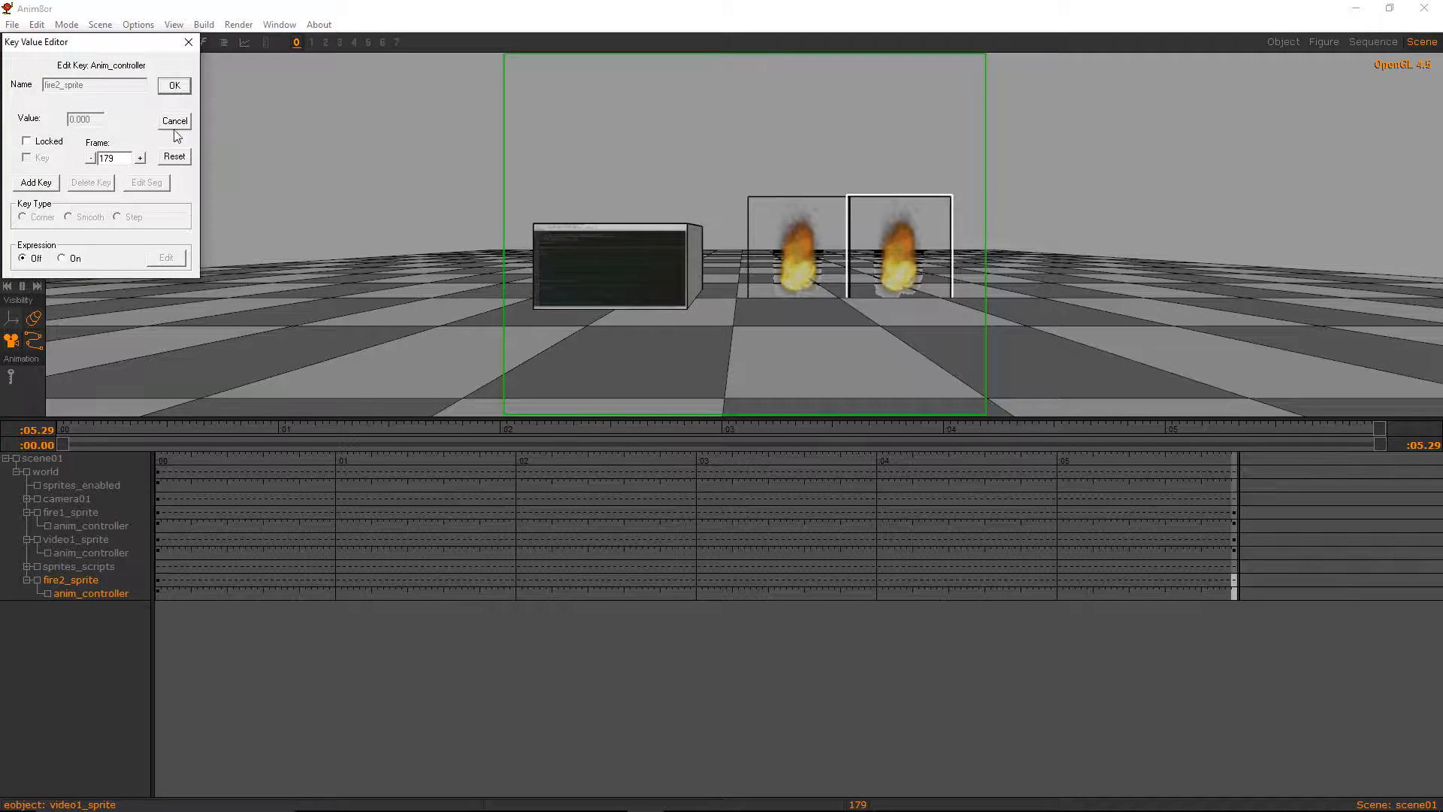
click(175, 125)
double_click(160, 591)
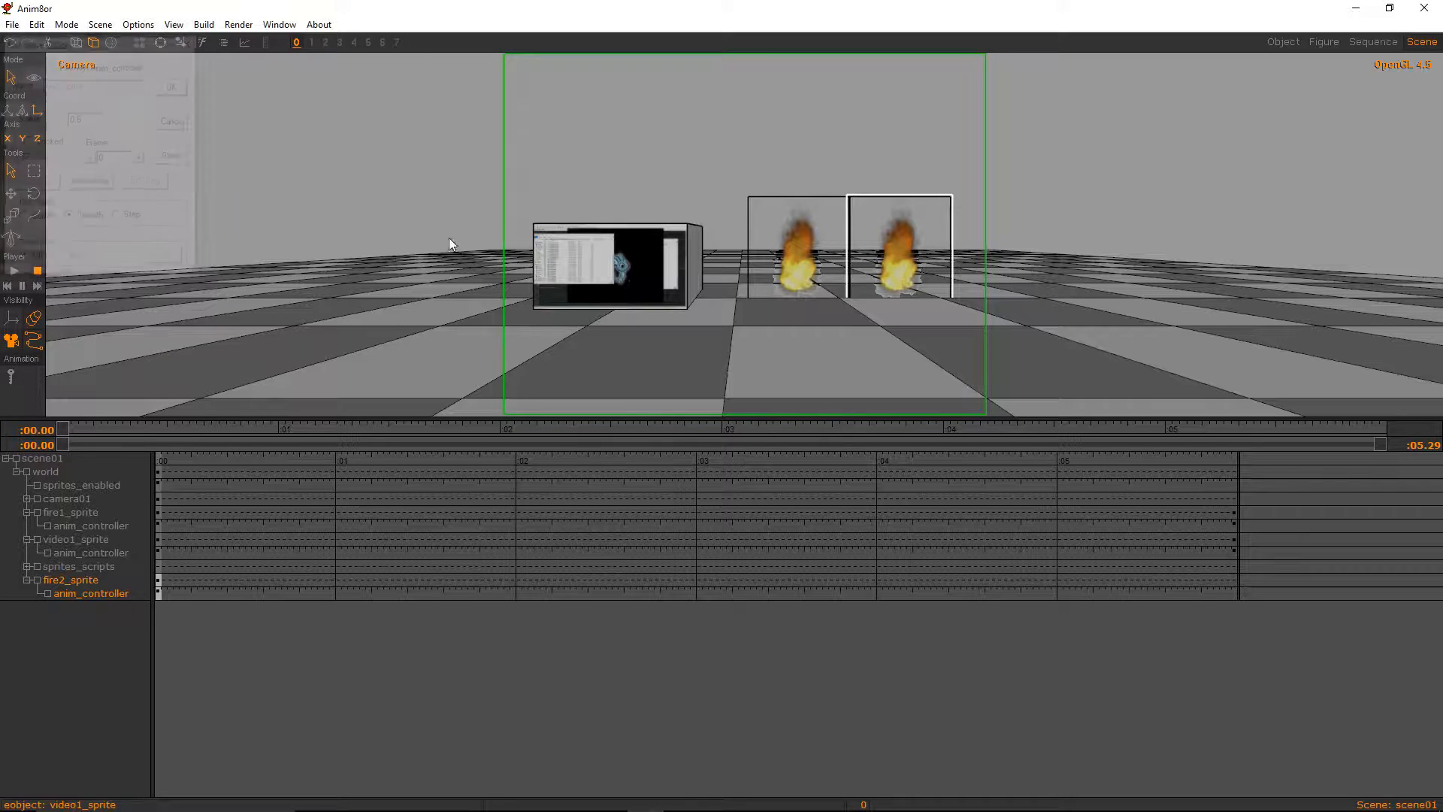
click(180, 88)
Add a key to fire2_sprite's anim_controller at frame 179 with a value of 8.5
click(1234, 594)
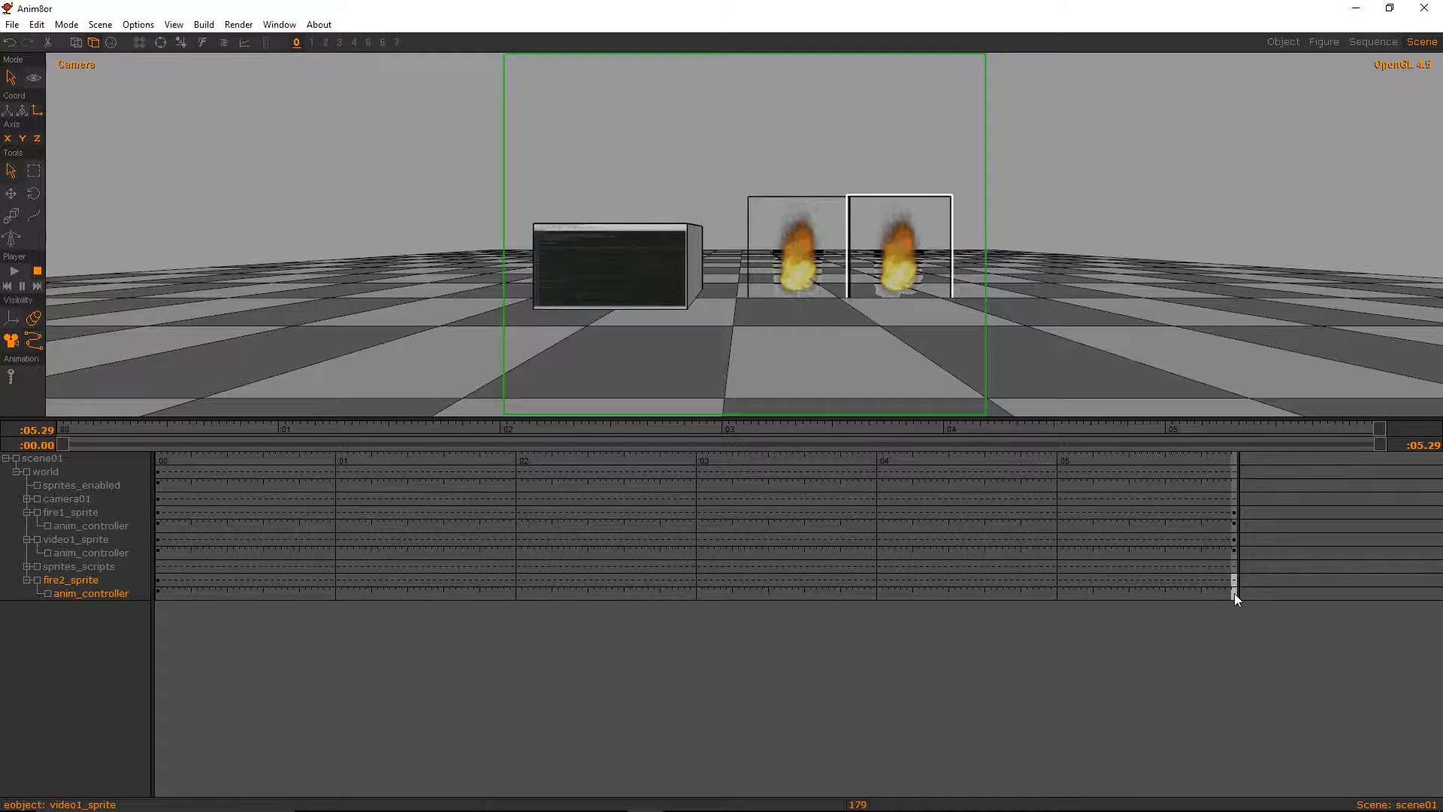
double_click(1234, 594)
click(50, 185)
drag(92, 118, 35, 115)
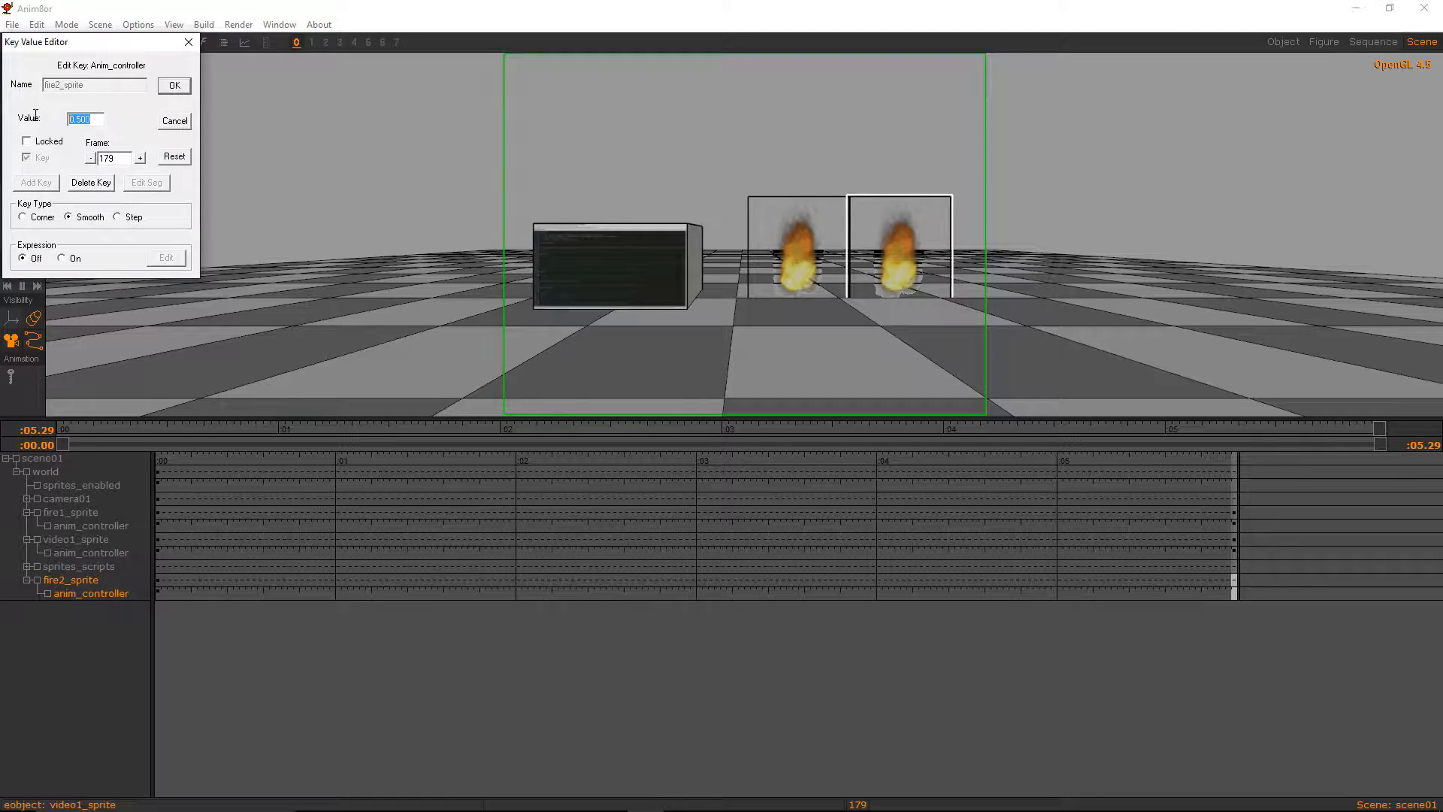
text(8.5)
click(181, 87)
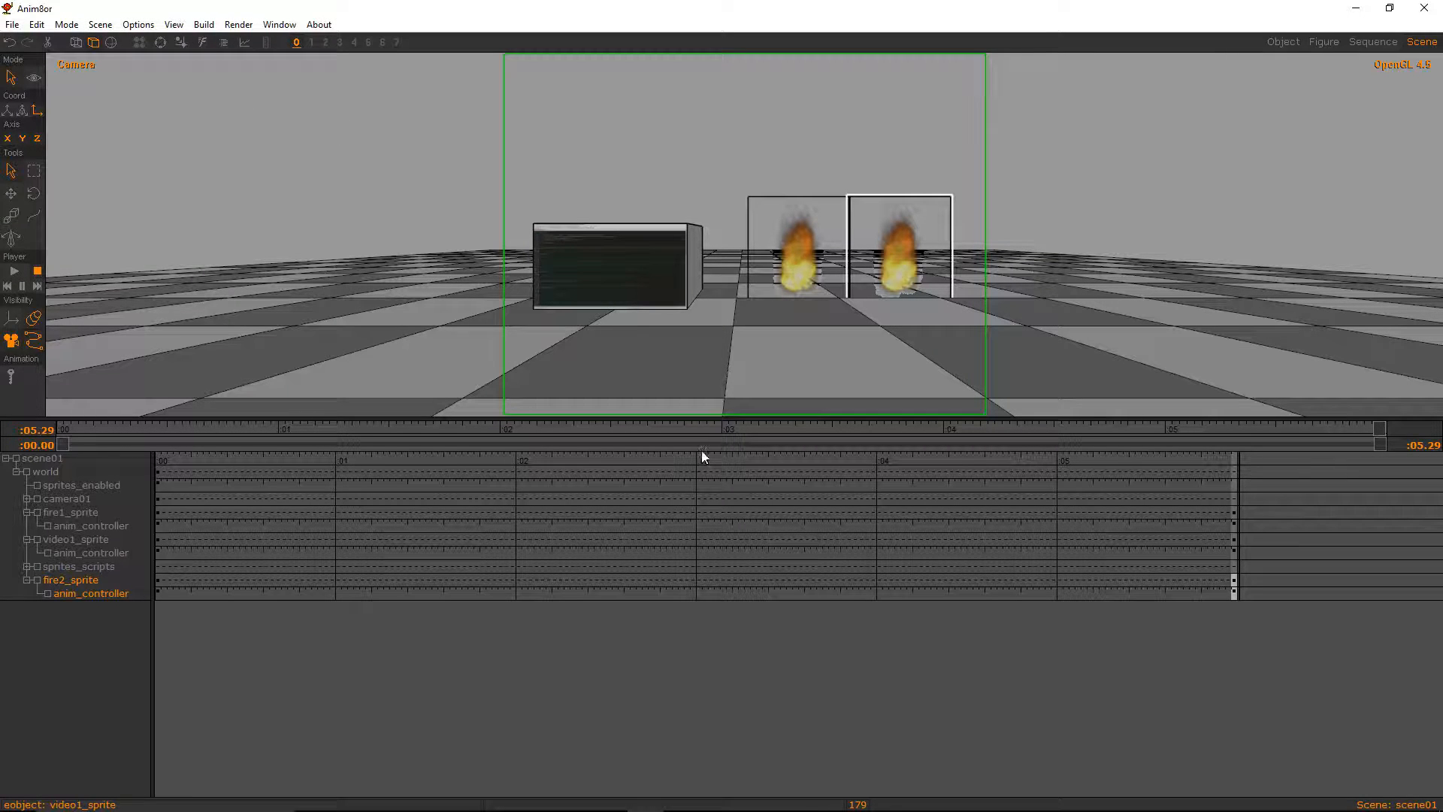
Step backward from frame 179 to check the playback of both fire sprites
key(Left)
key(Left)
key(Left)
key(Left)
key(Left)
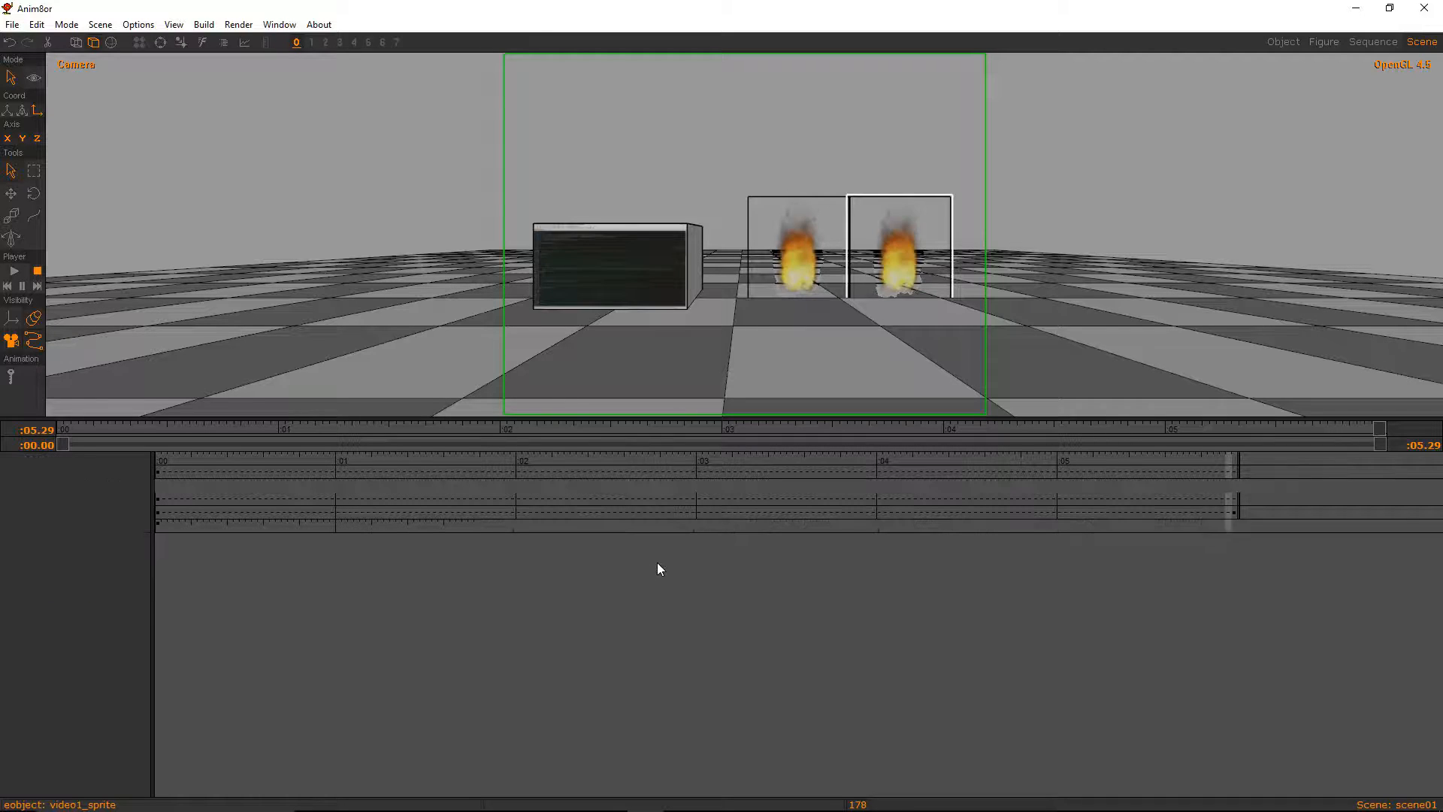
Step back to frame 170 to compare the images shown on the two fire sprites
key(Left)
key(Left)
key(Left)
key(Left)
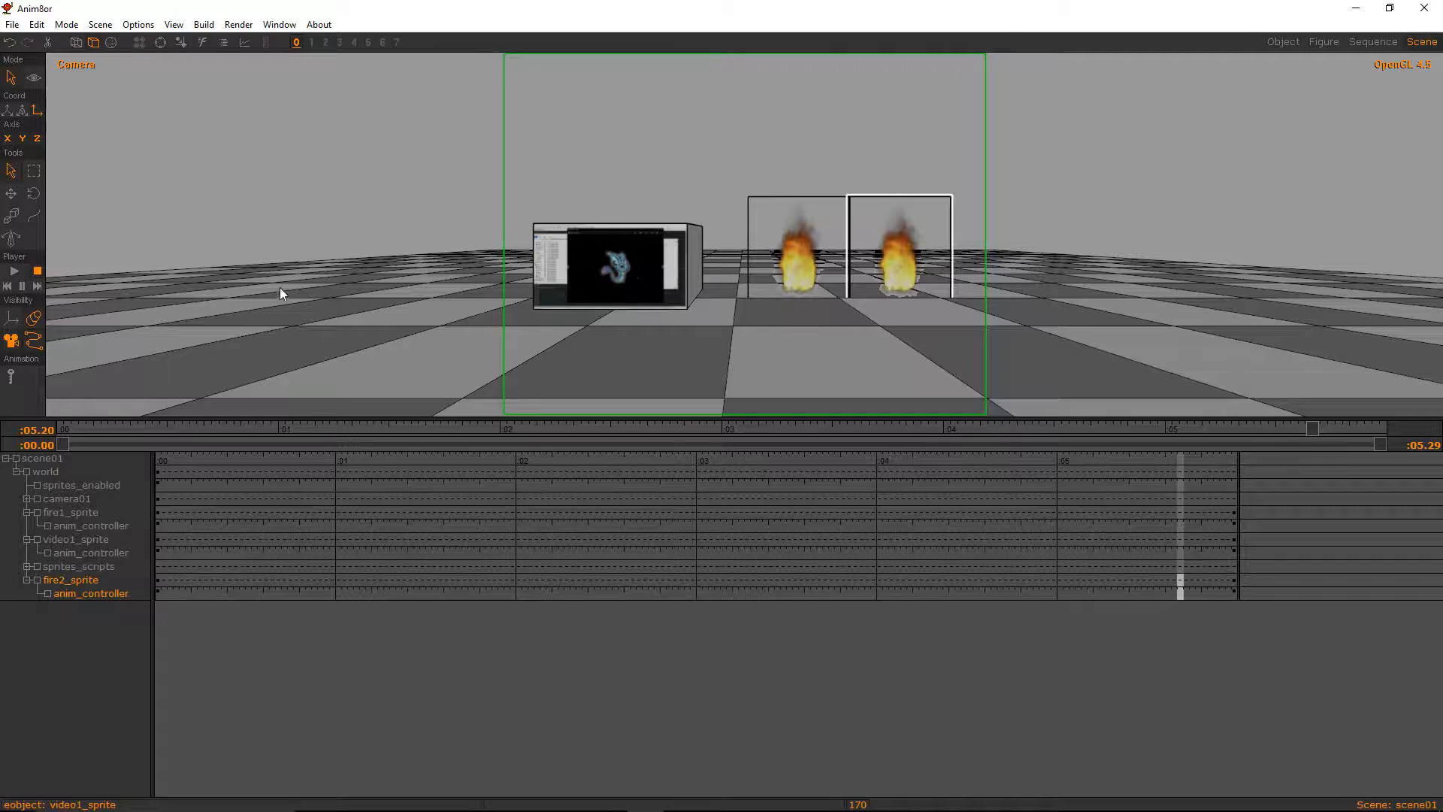
Switch to the object editor and open the fire object's fire material for editing
click(66, 24)
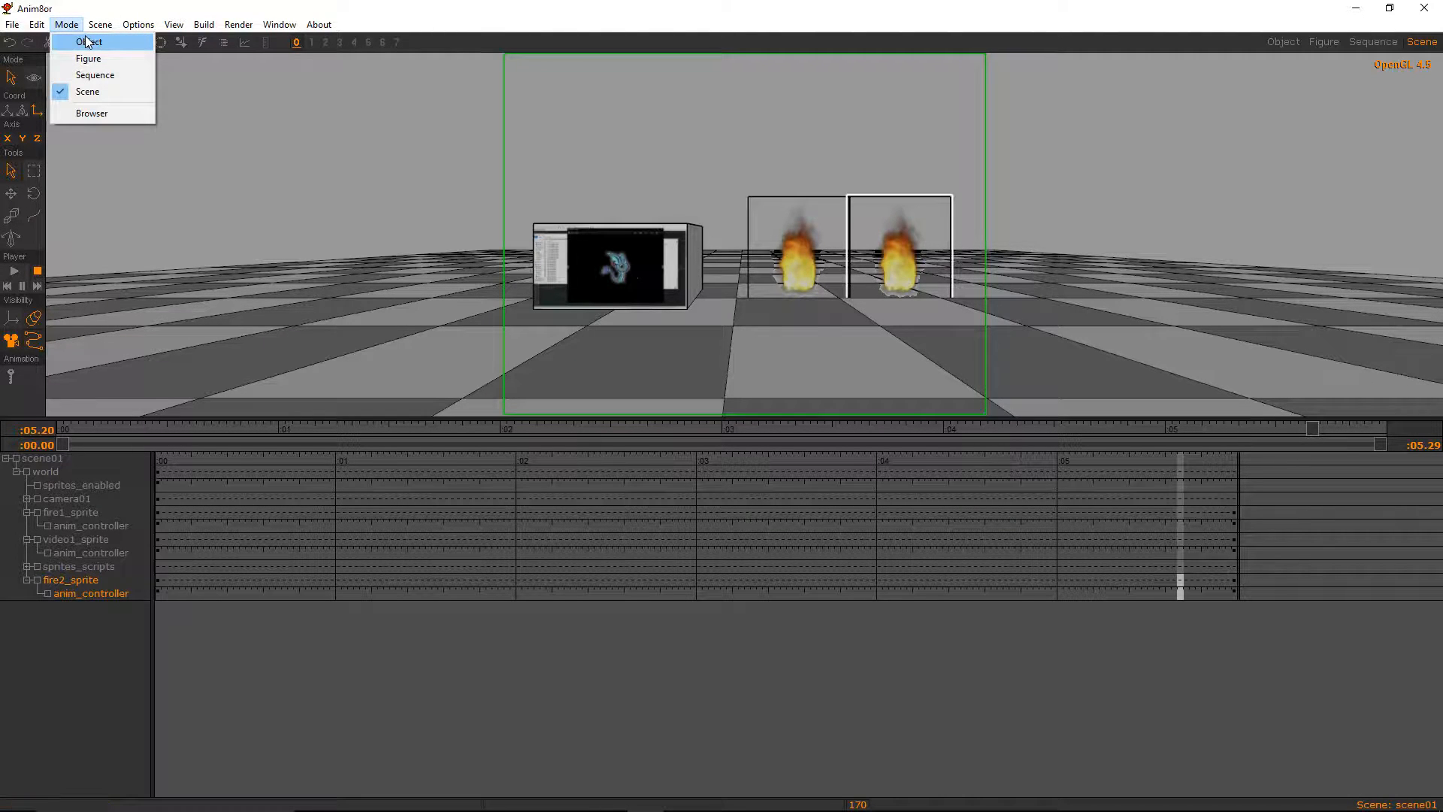
click(241, 3)
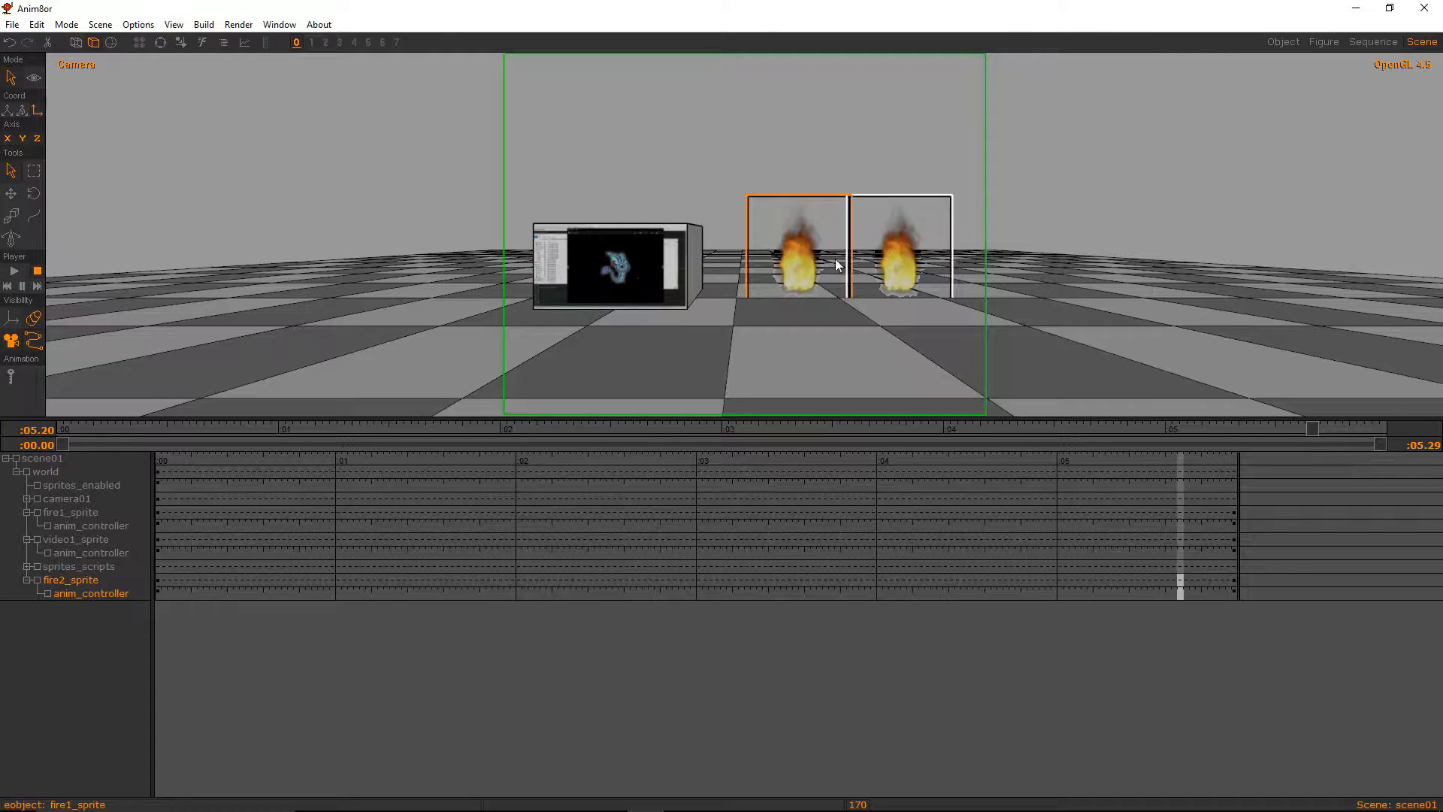
click(67, 24)
click(79, 39)
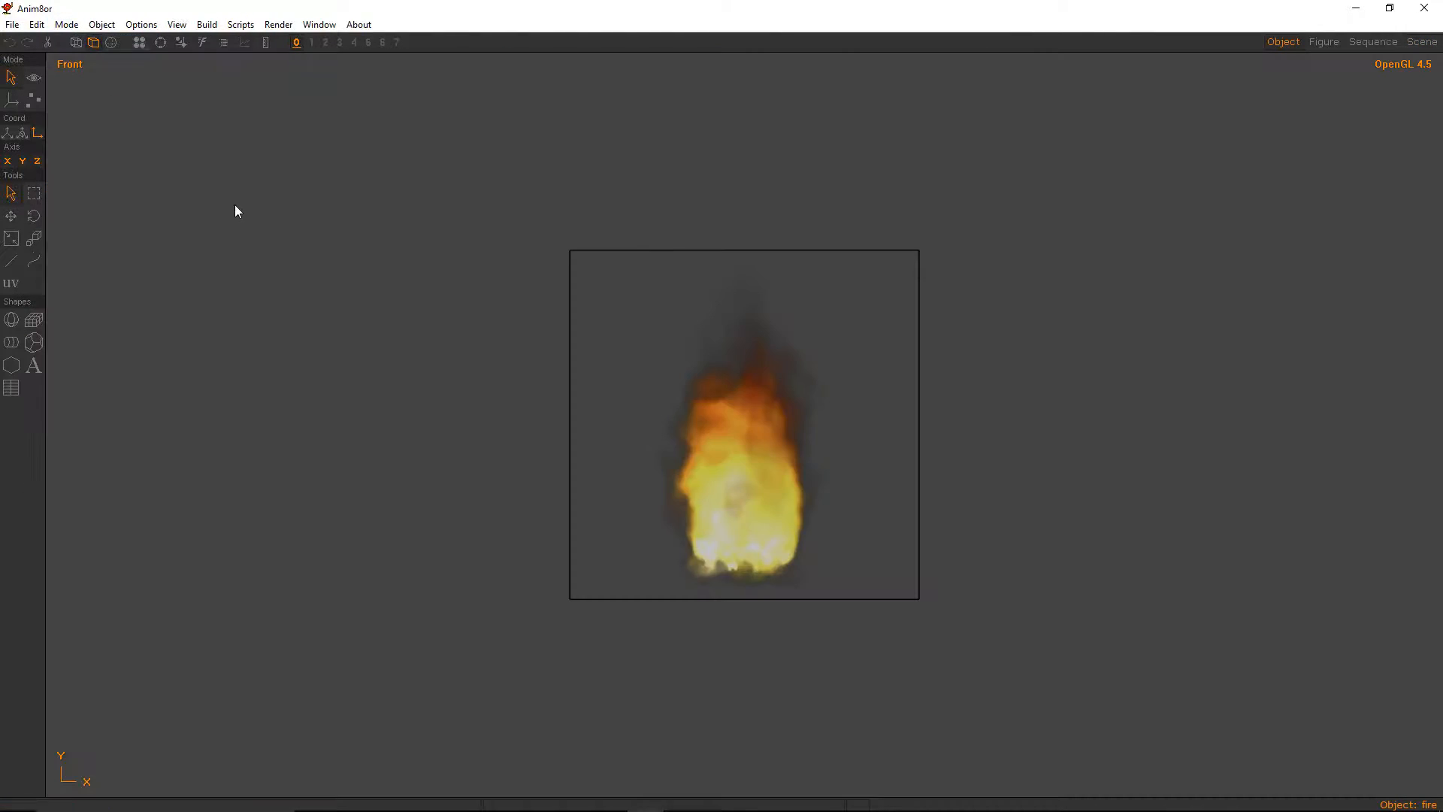
click(139, 42)
double_click(69, 120)
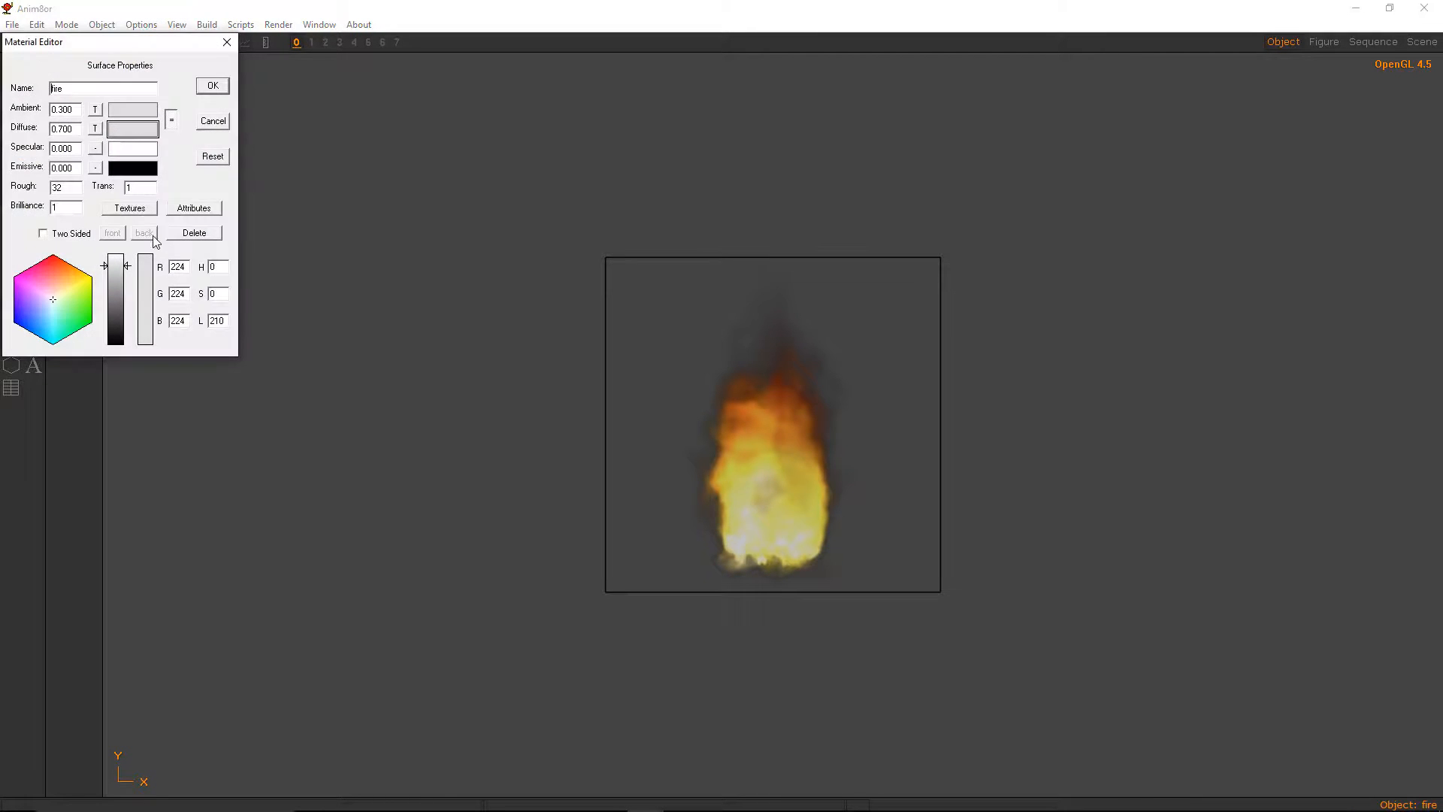
Load the fire1_0055 image from the fire sprites folder as a diffuse texture and name it fire2
click(132, 209)
click(161, 121)
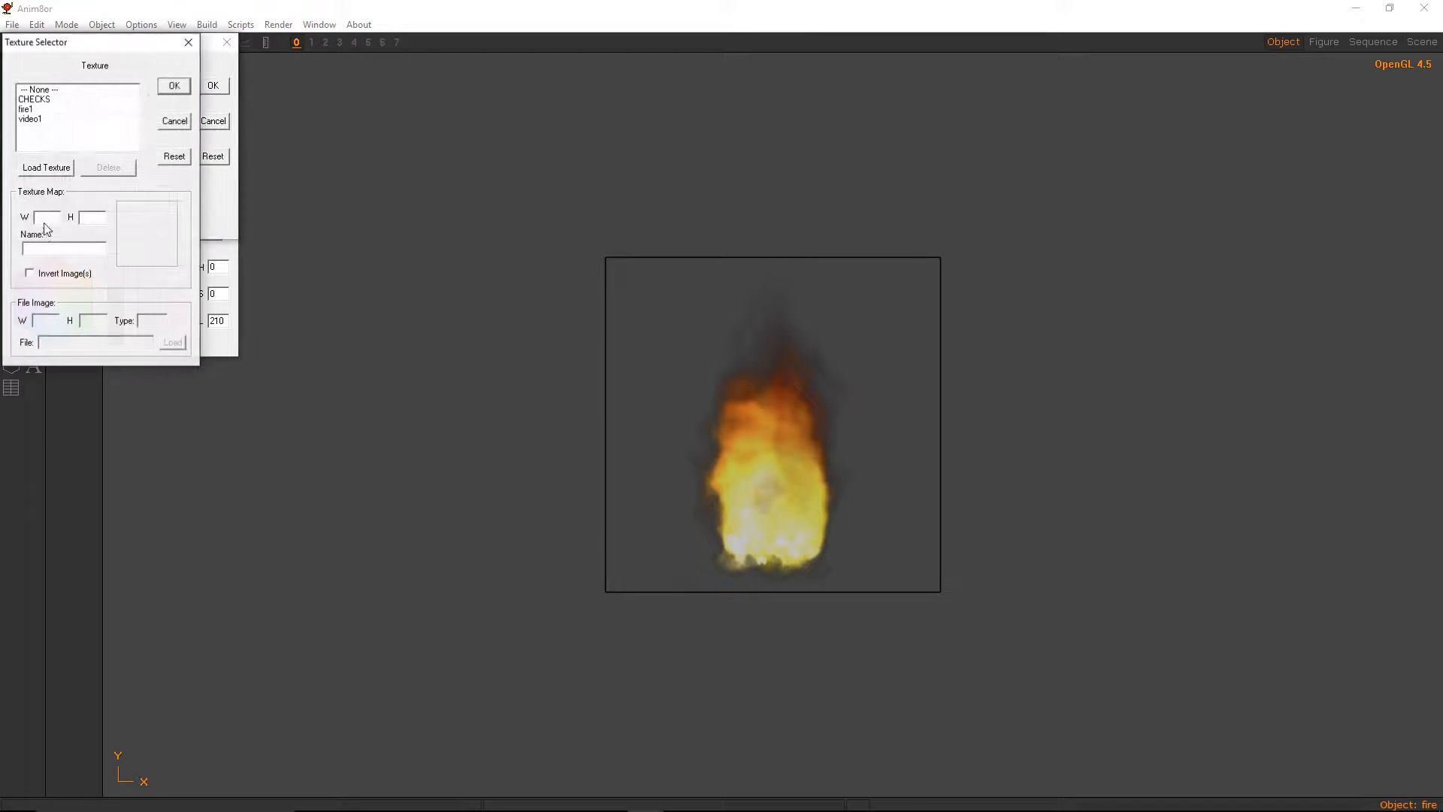
click(42, 109)
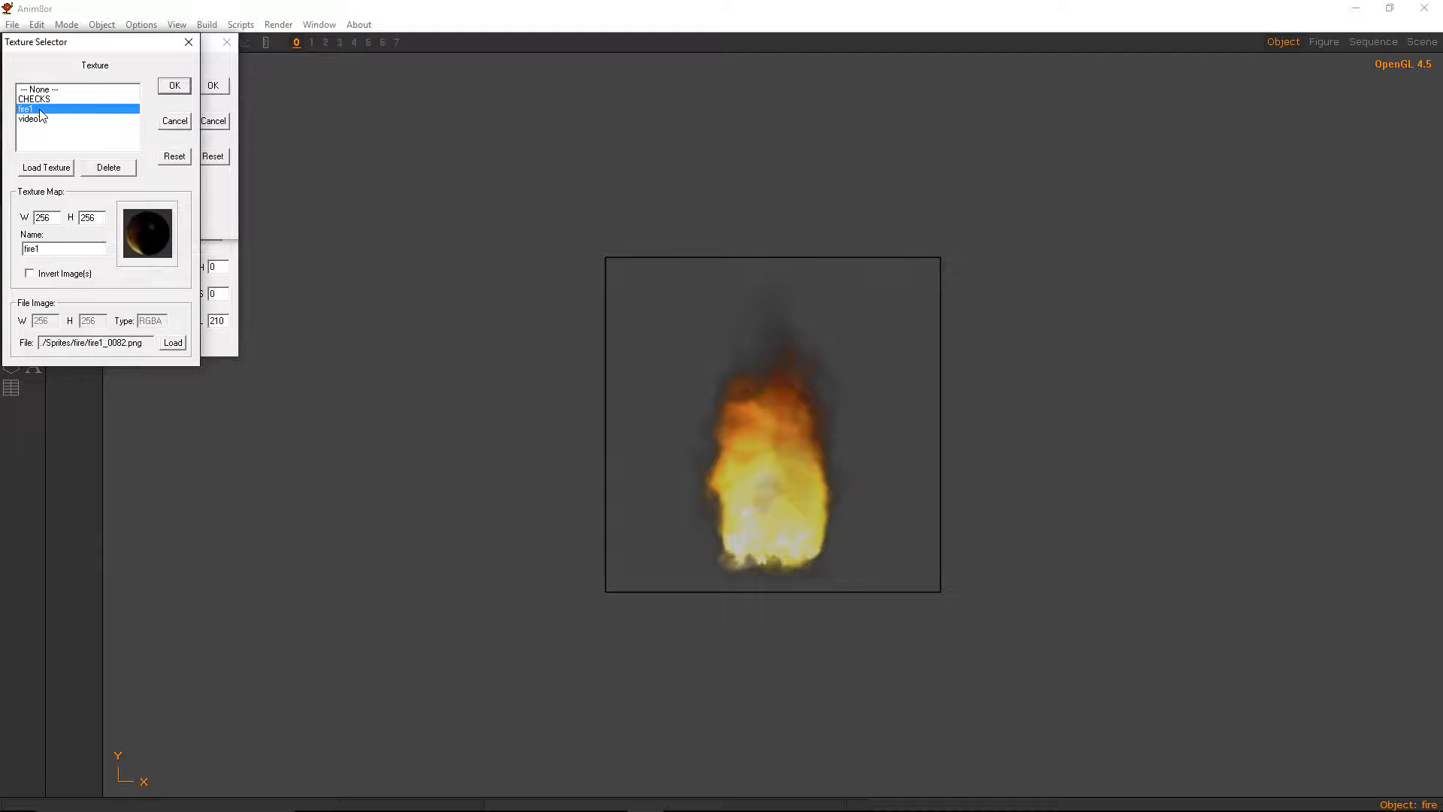
click(56, 171)
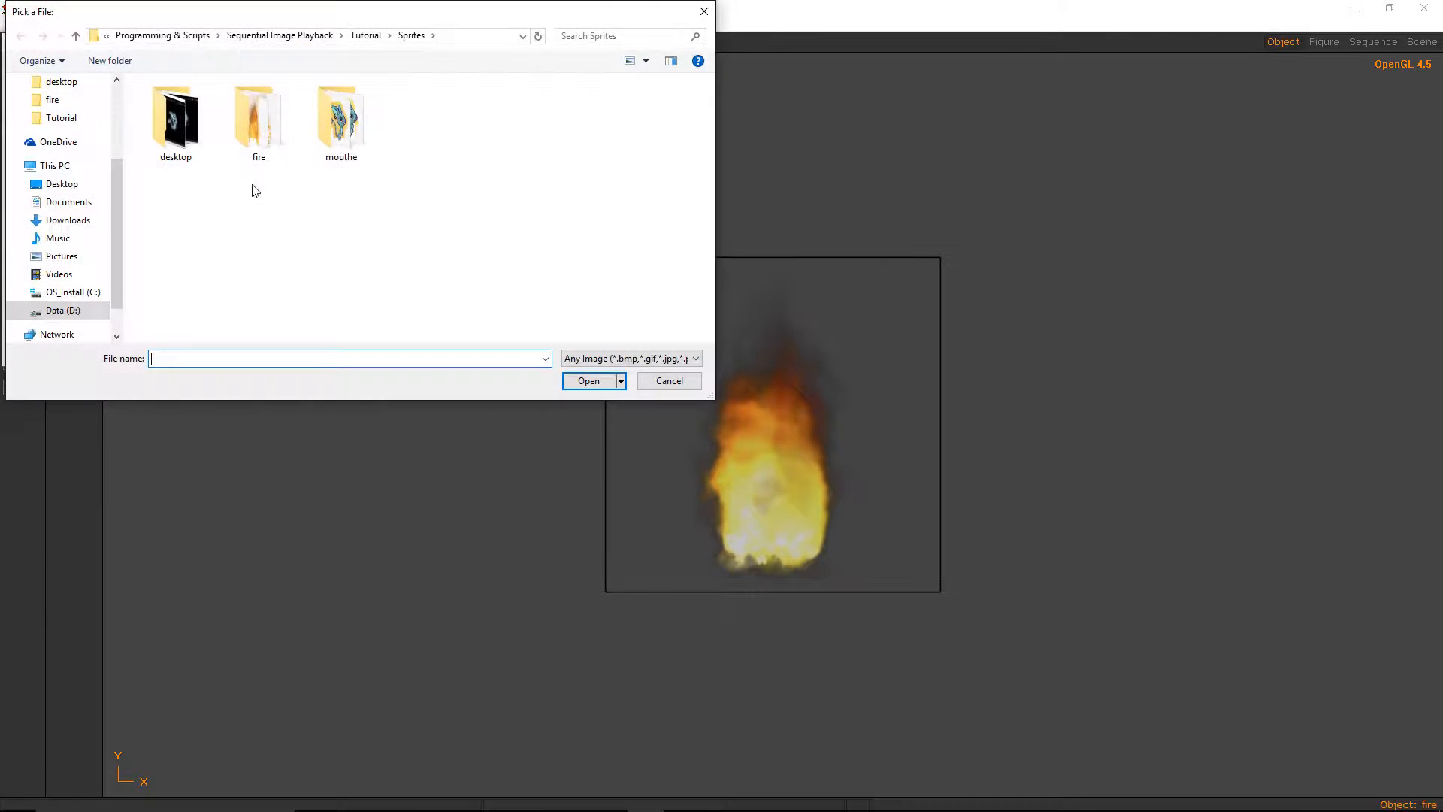
double_click(172, 129)
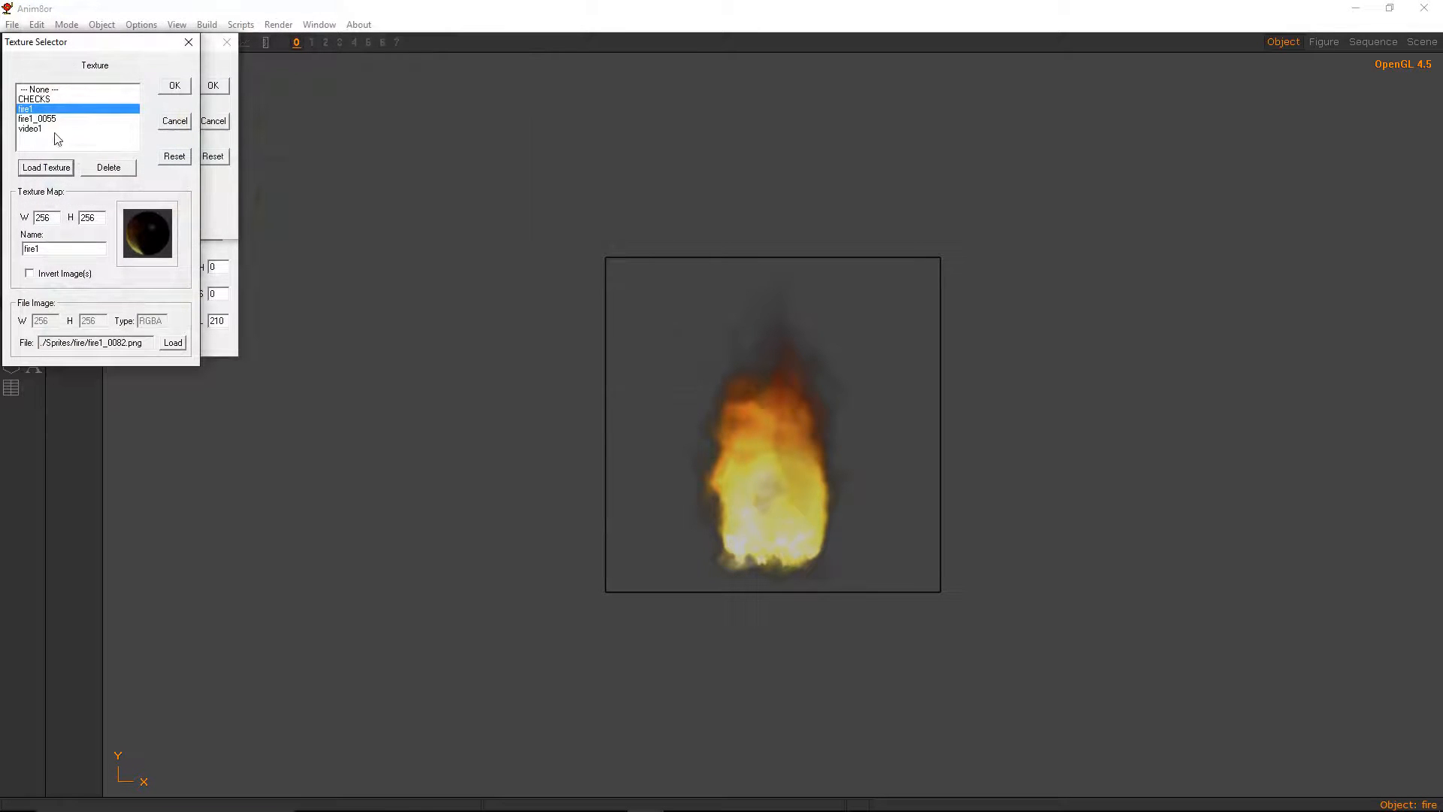
click(54, 119)
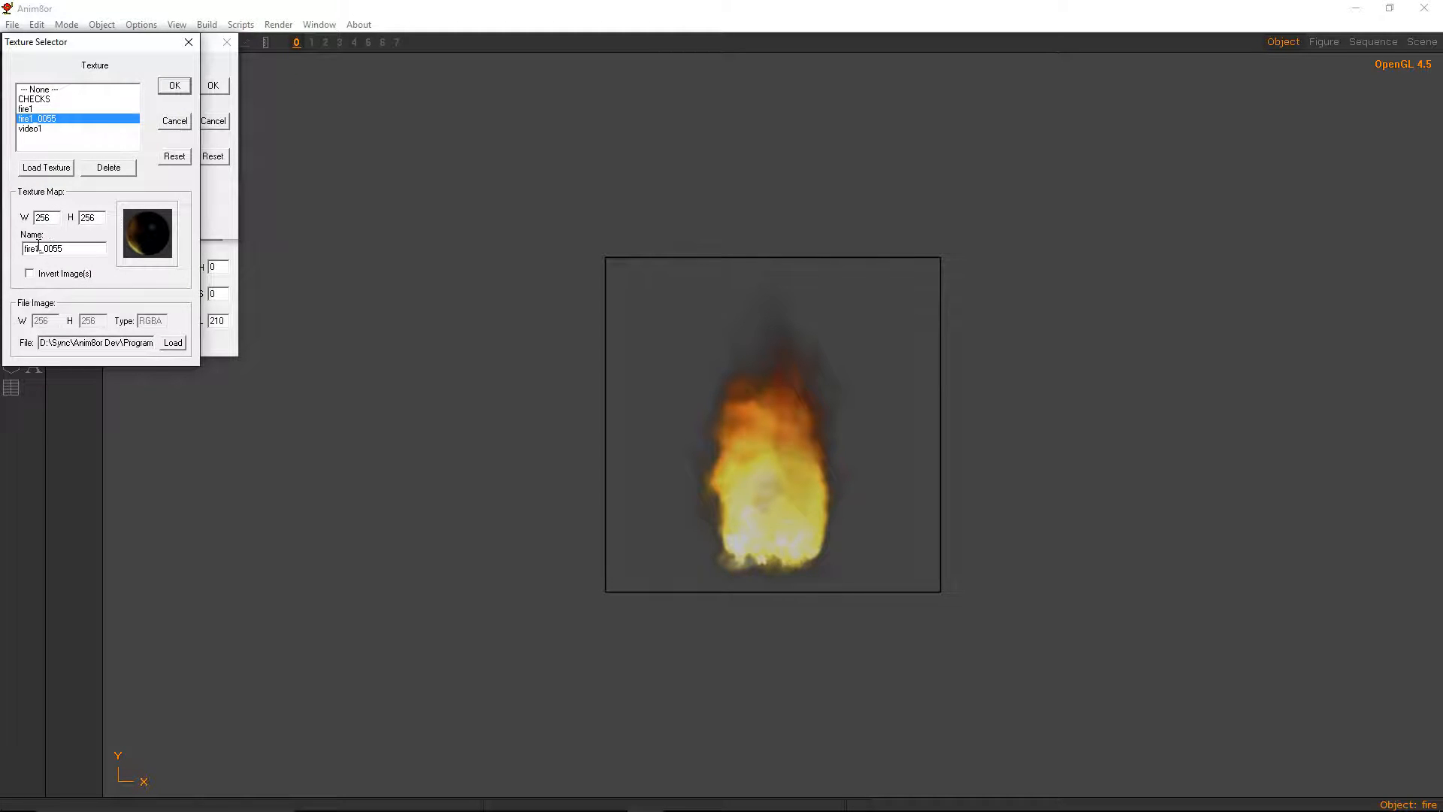
drag(58, 249, 90, 249)
text(2)
click(176, 87)
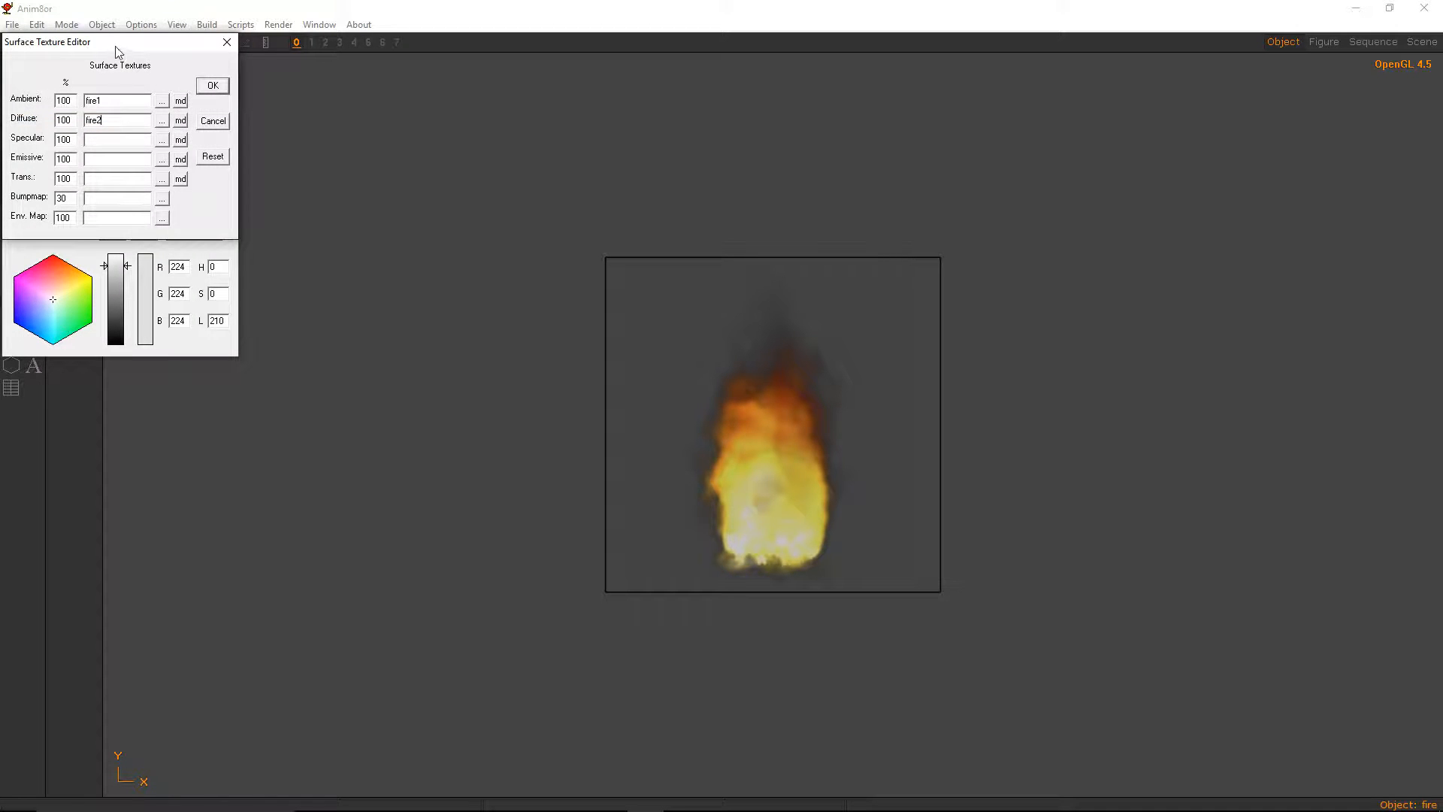
Set the fire material's diffuse texture back to fire1 and accept the material
drag(118, 51, 301, 115)
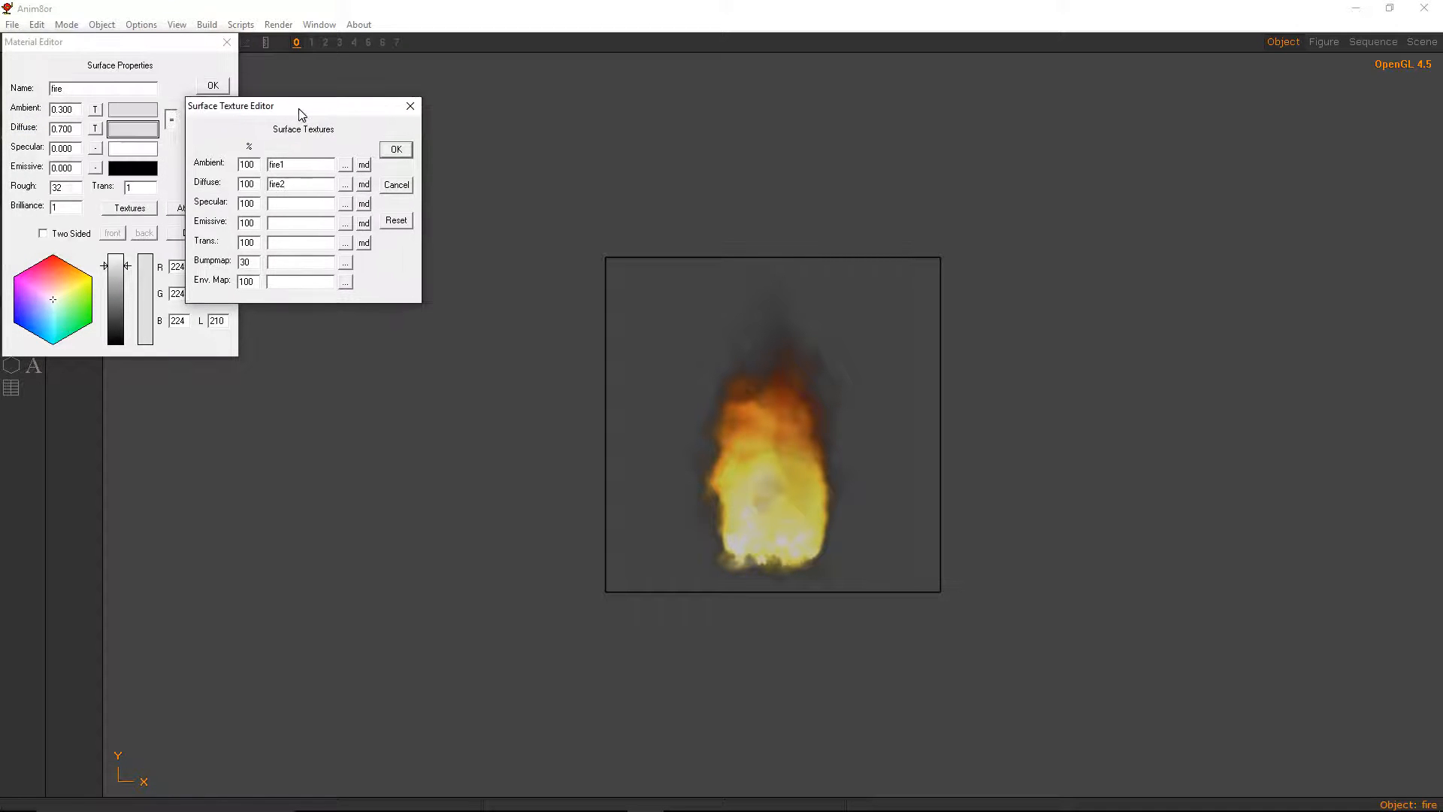
click(345, 184)
click(60, 109)
click(176, 88)
click(396, 149)
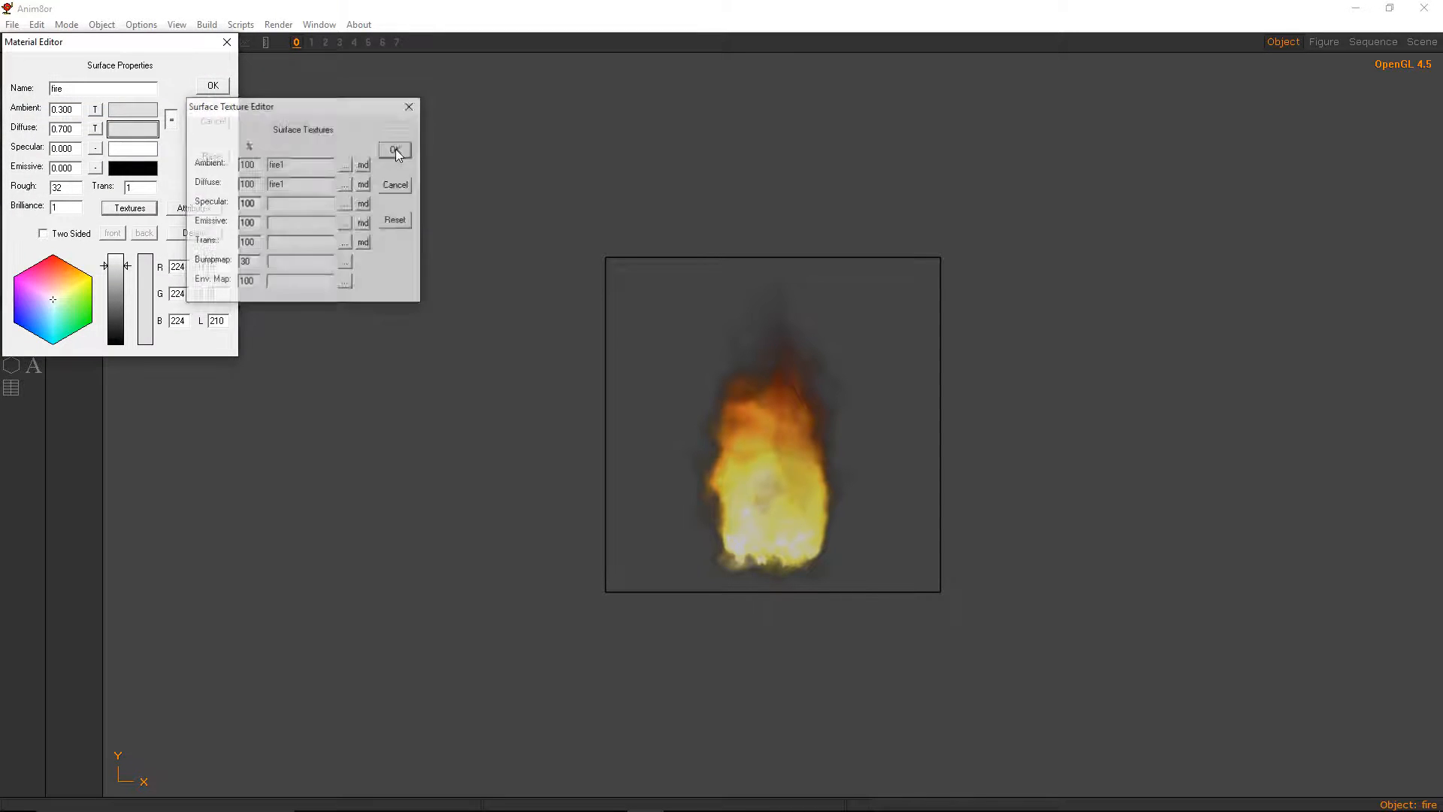
click(212, 86)
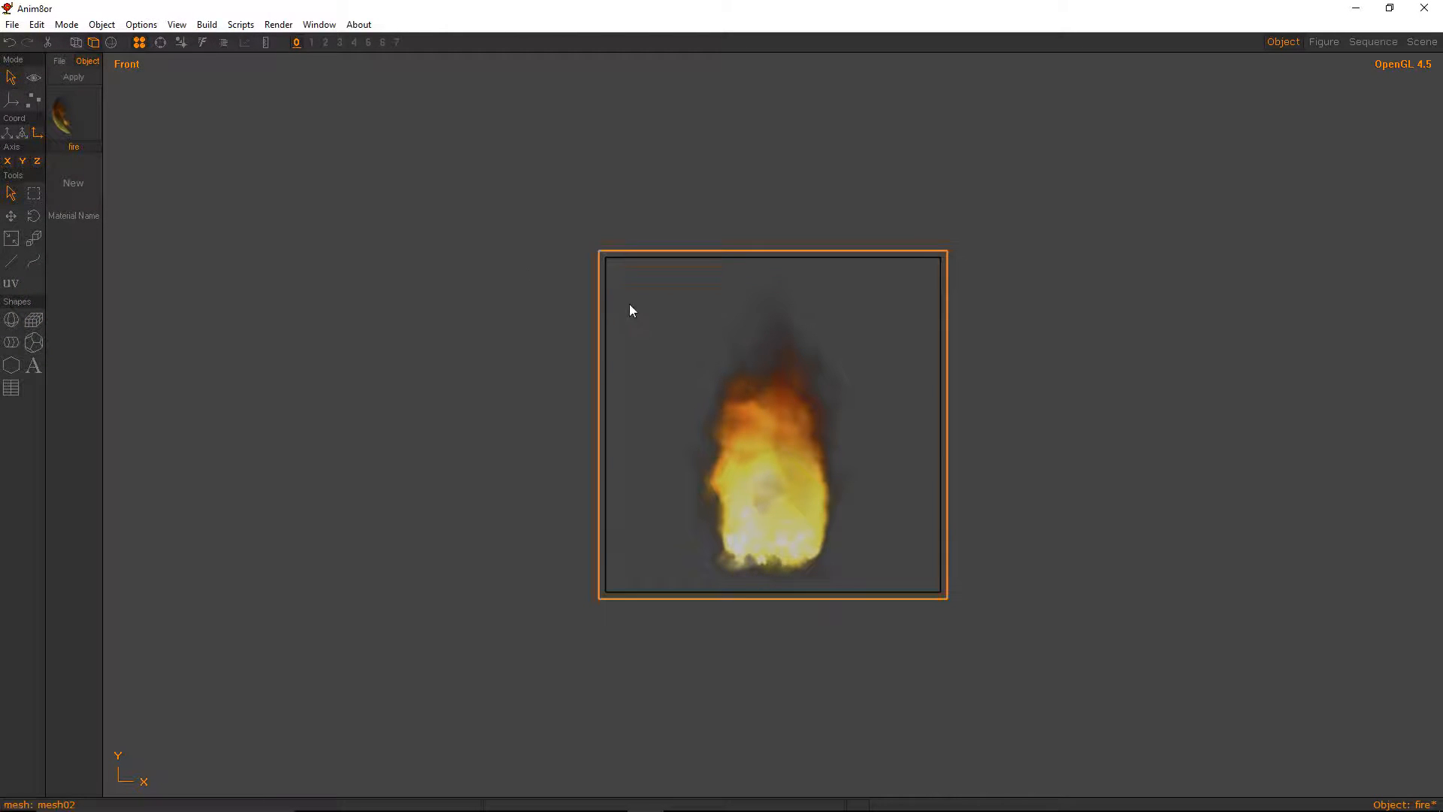
Create a new object named fire2 and assign it to the sprites menu folder
click(101, 24)
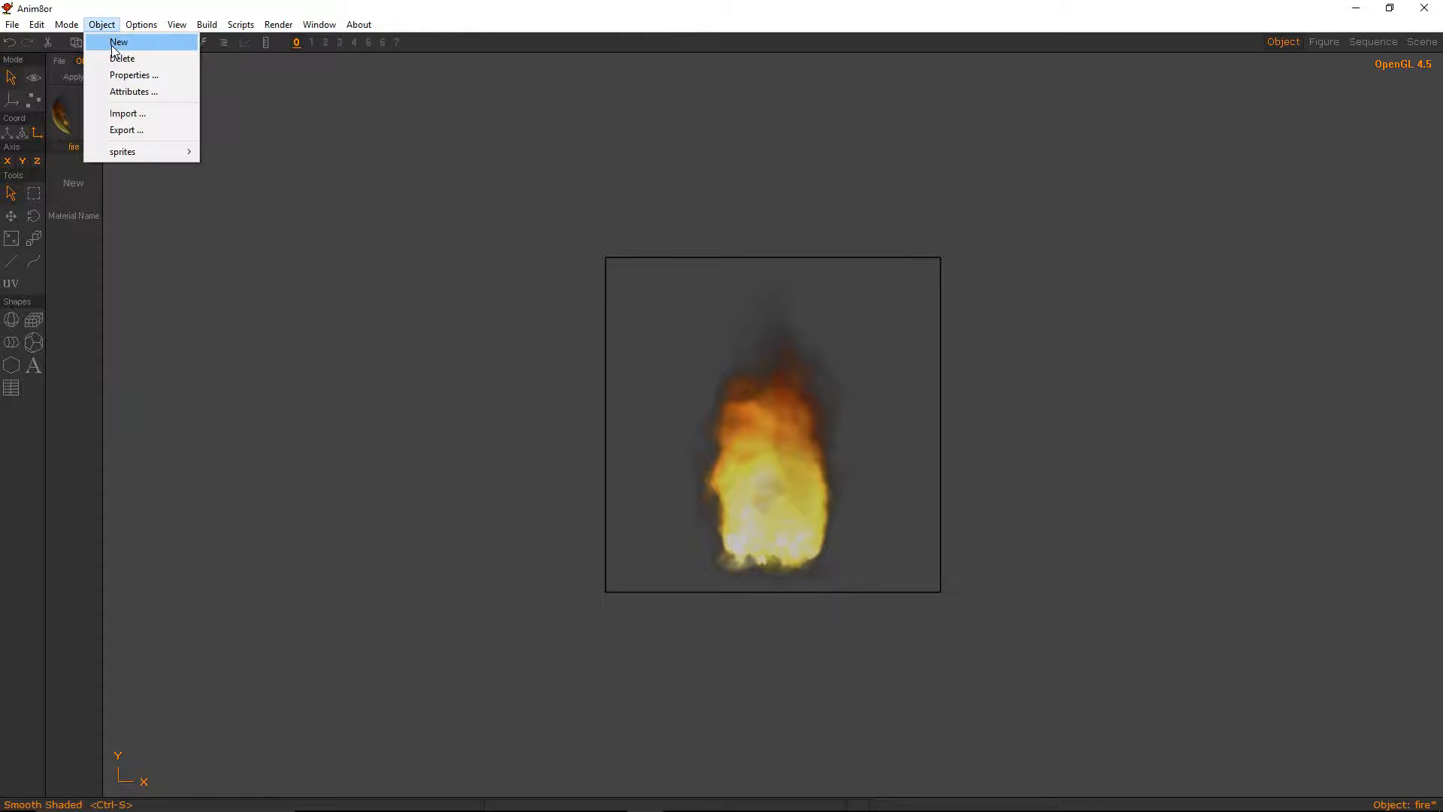
click(112, 48)
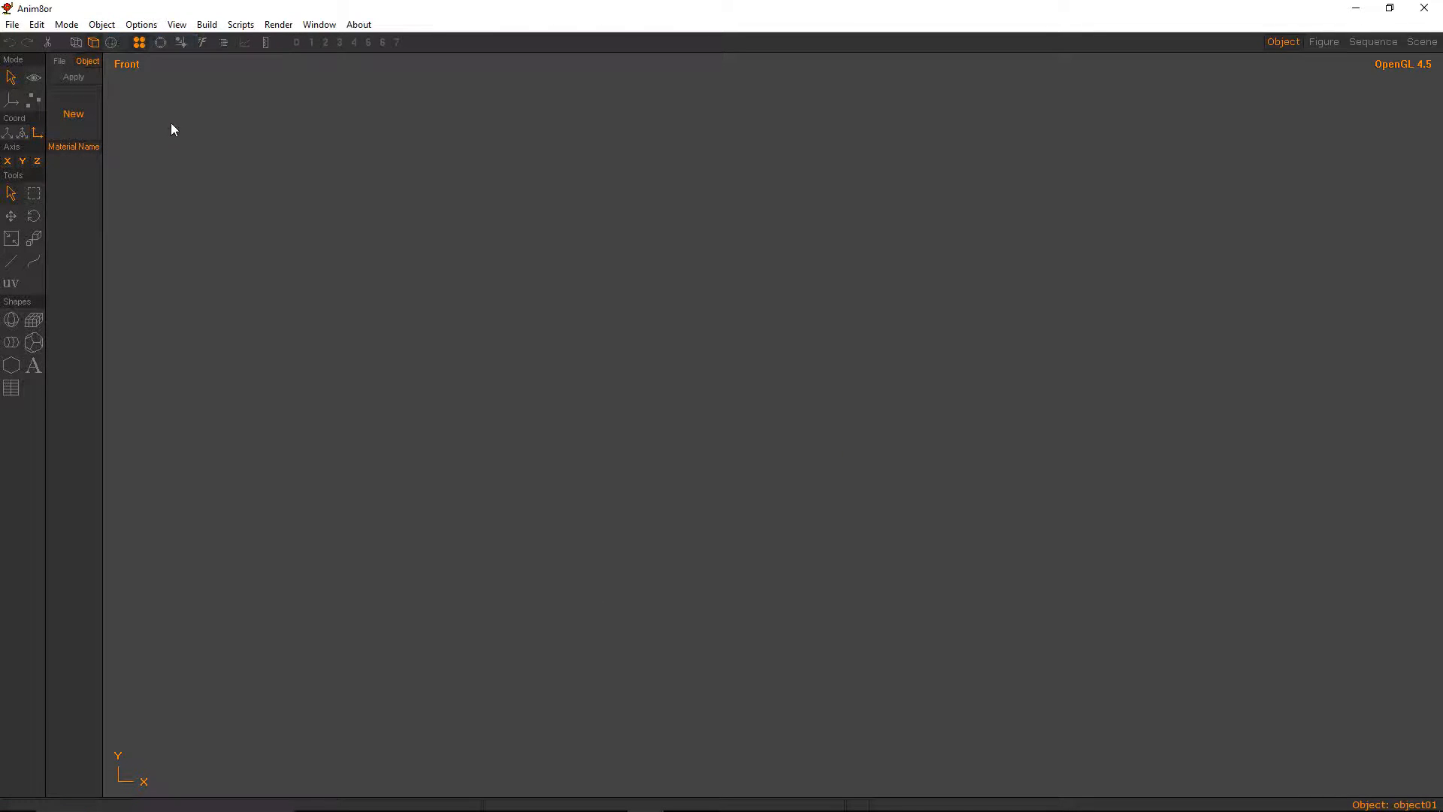
click(98, 26)
click(131, 75)
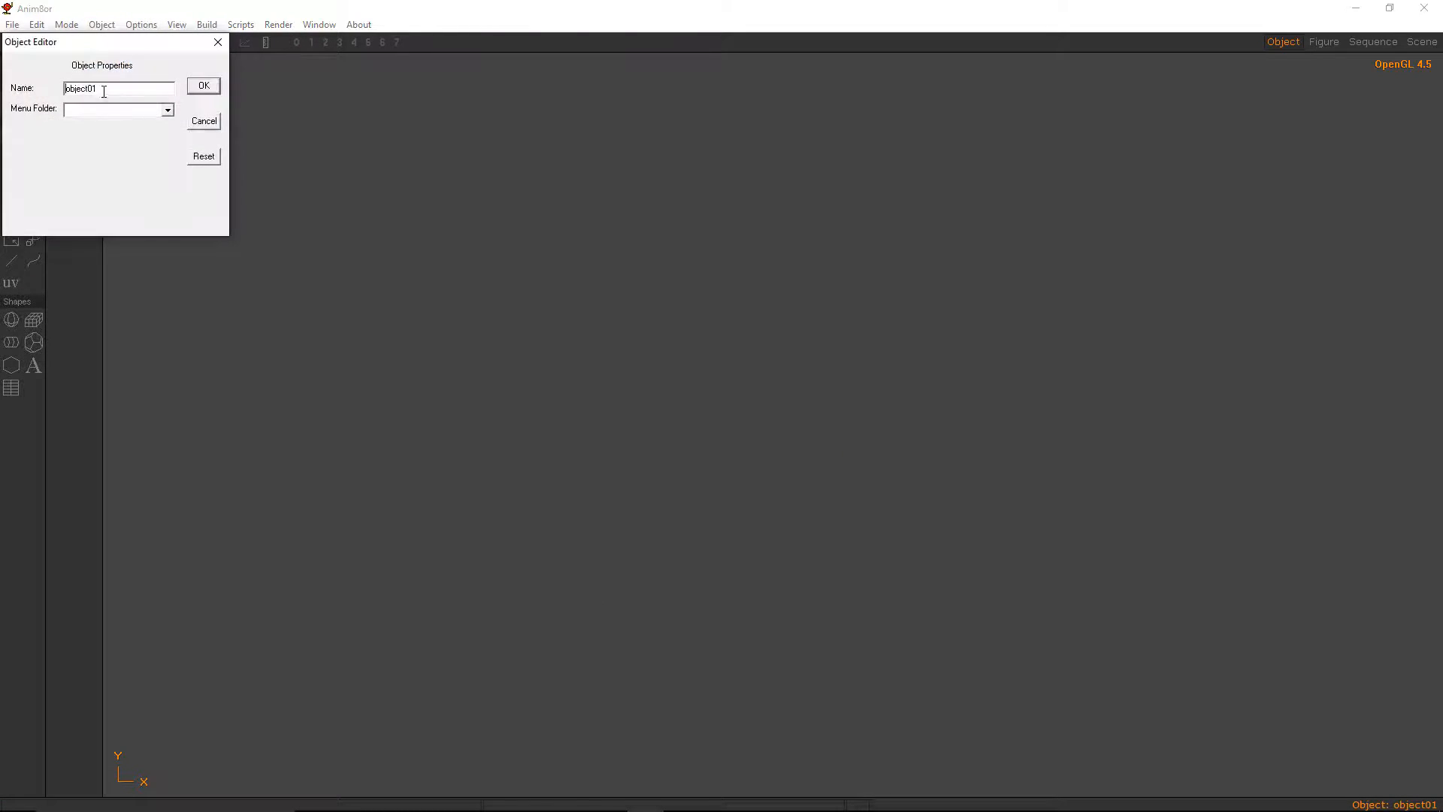
key(BackSpace)
click(167, 110)
click(147, 143)
click(204, 85)
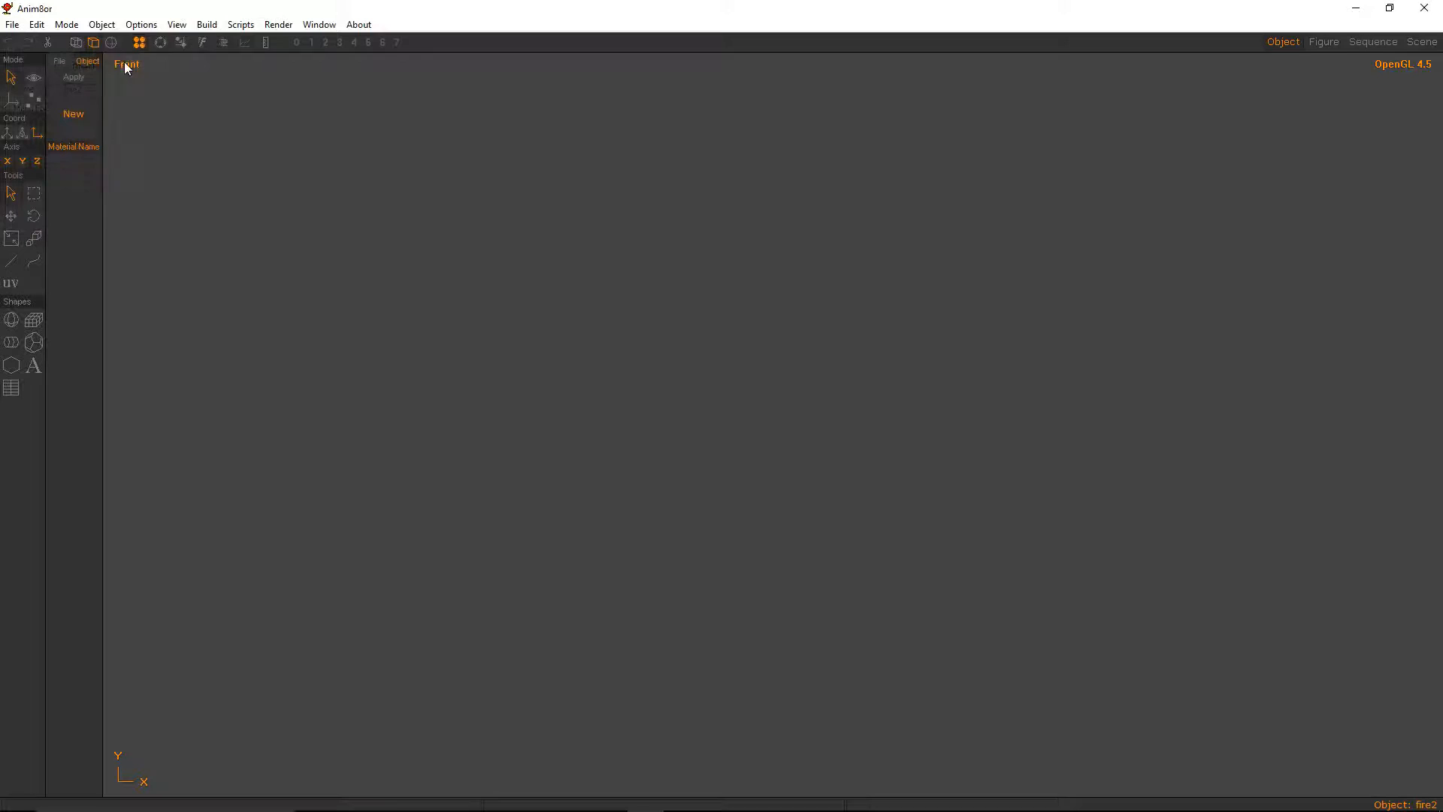
Copy the sprite mesh from the fire object into the fire2 object
click(104, 27)
mouse_move(127, 152)
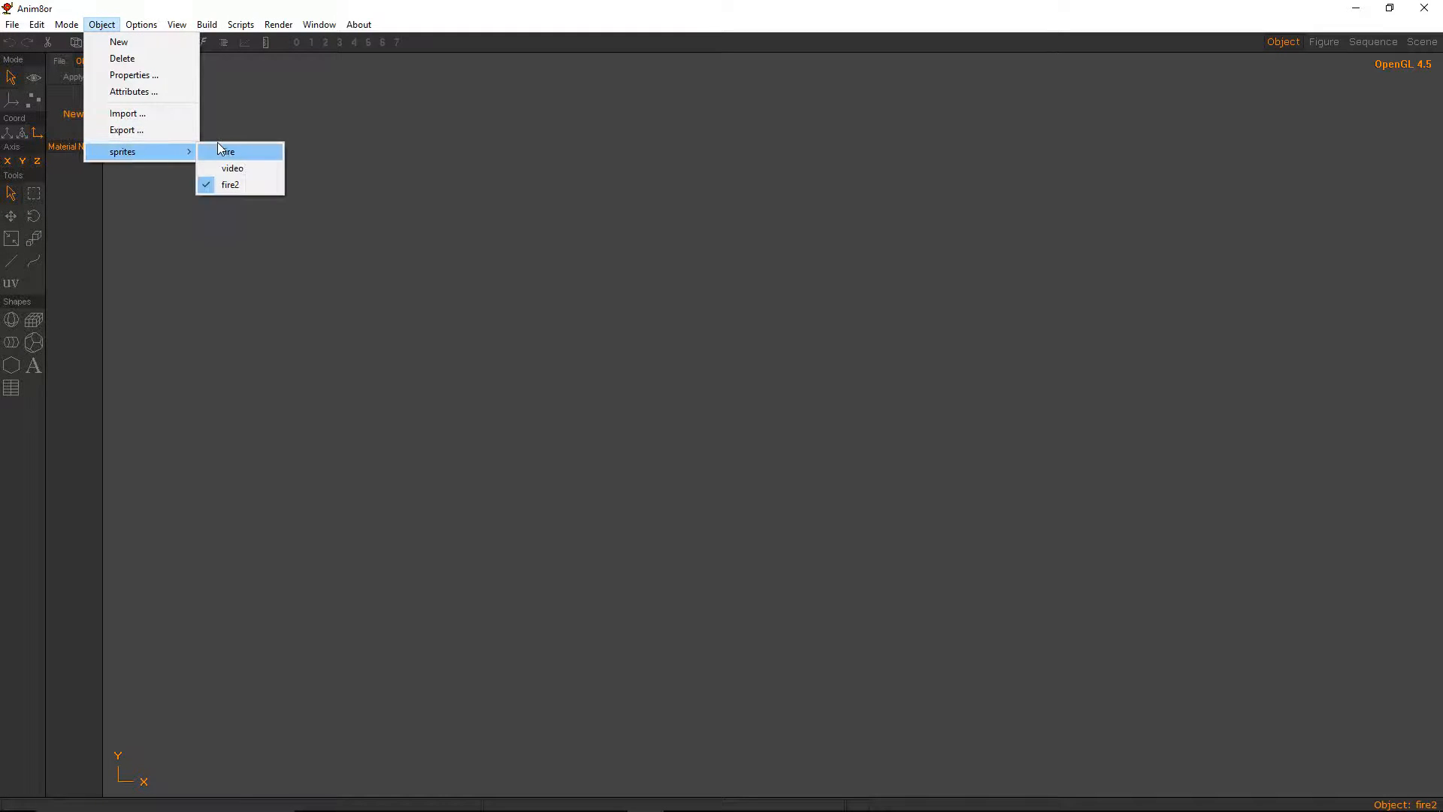
click(275, 104)
click(102, 25)
click(233, 155)
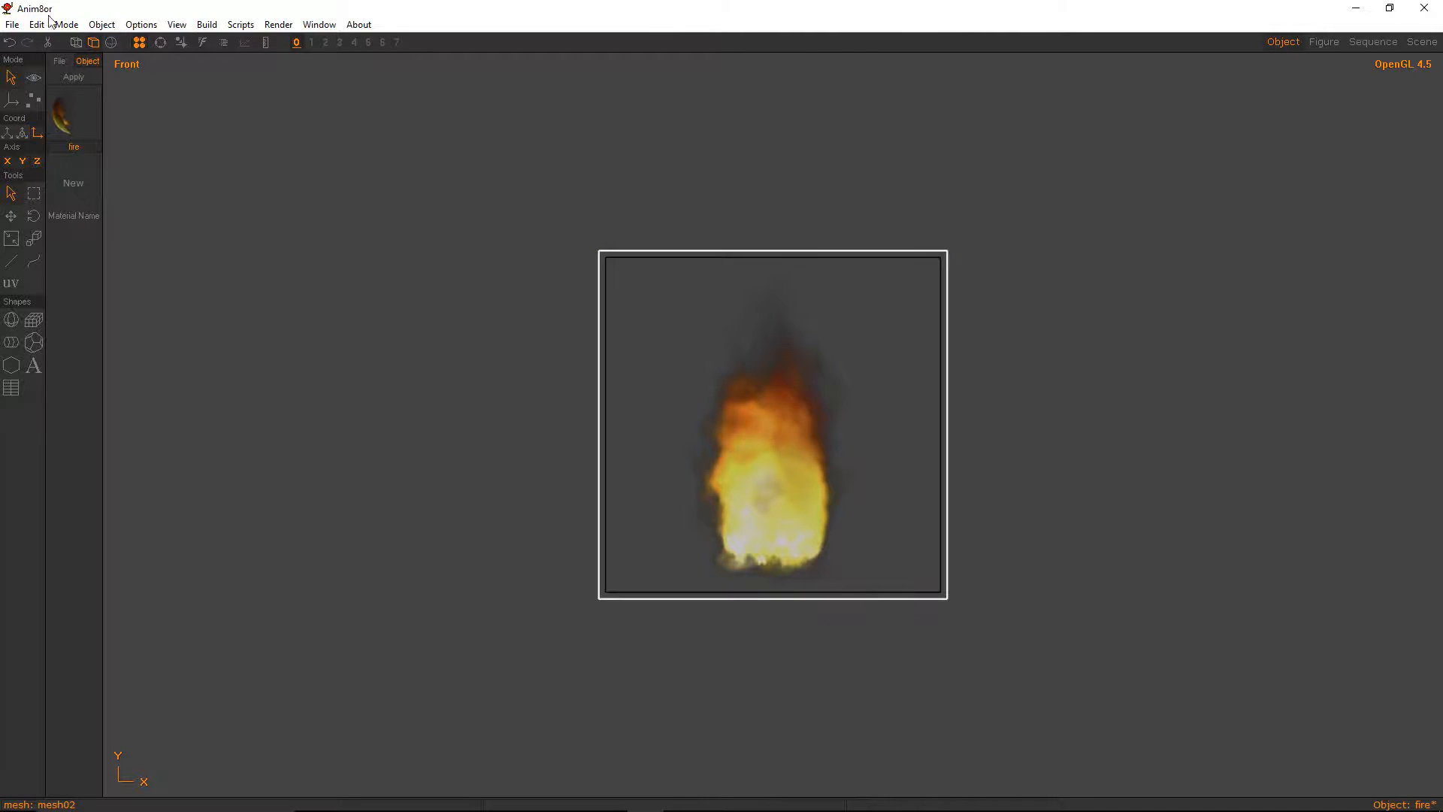
click(102, 25)
mouse_move(129, 150)
click(264, 188)
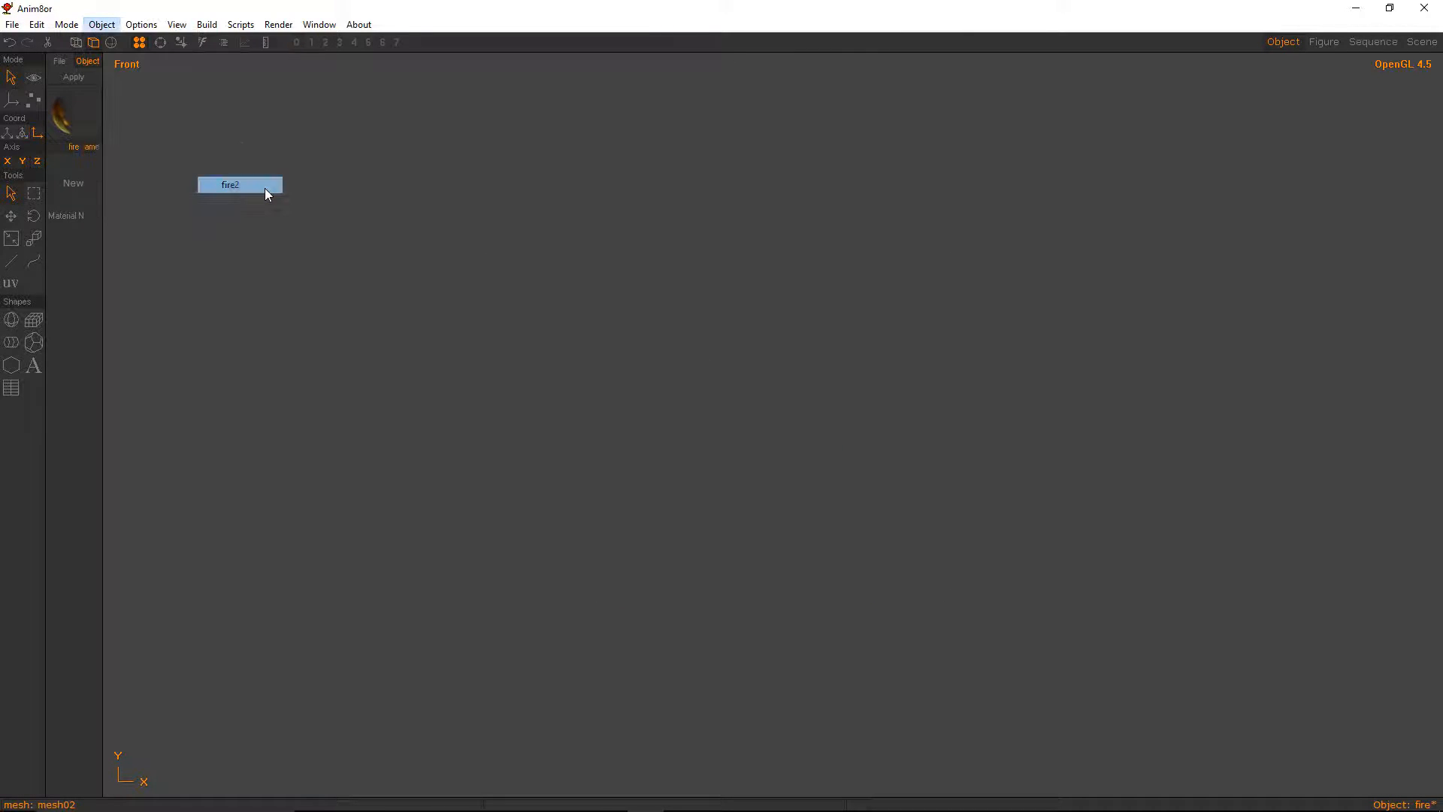
Set both the ambient and diffuse textures of the fire2 object's material to fire2
double_click(78, 106)
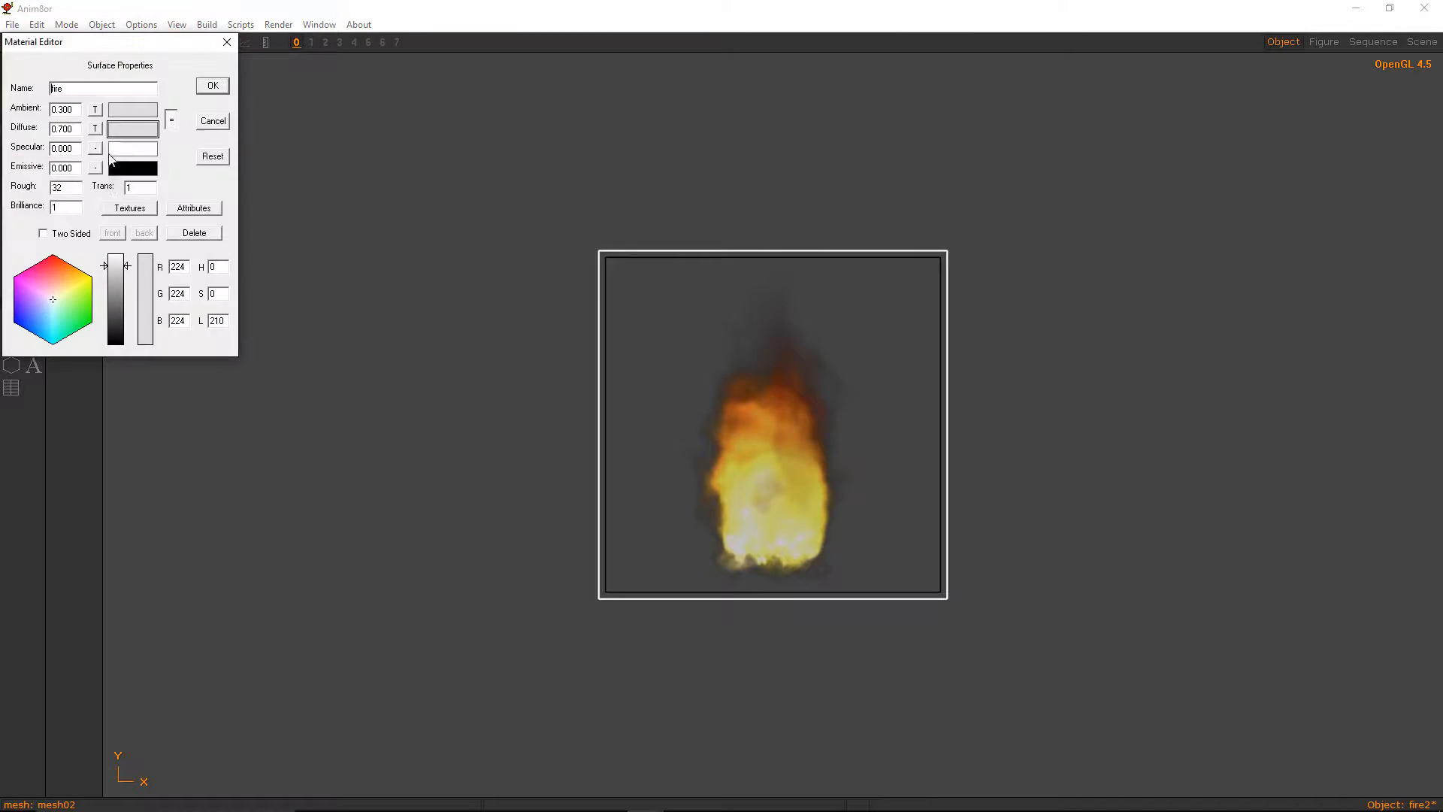
click(117, 211)
click(163, 120)
click(64, 118)
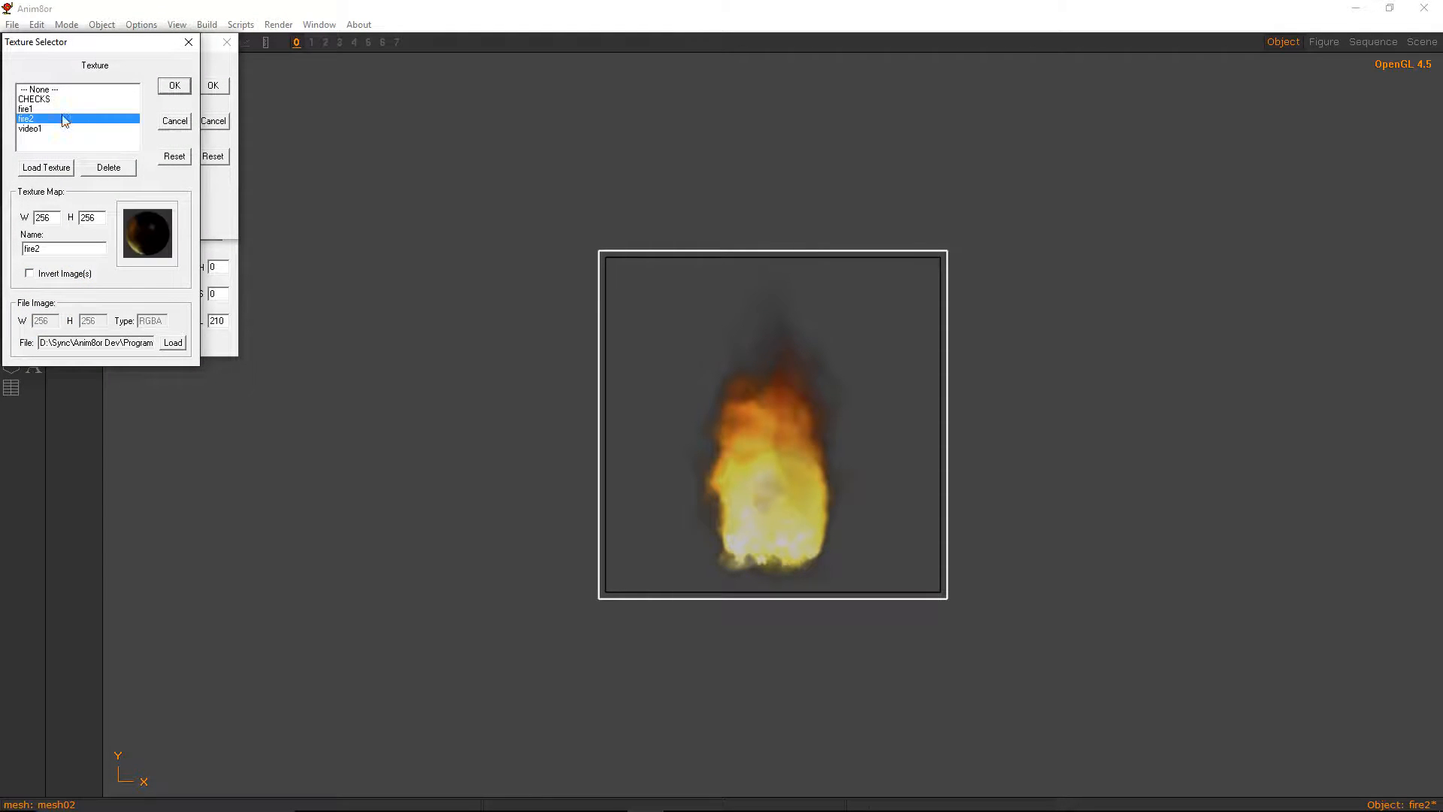
click(175, 85)
click(162, 120)
click(177, 87)
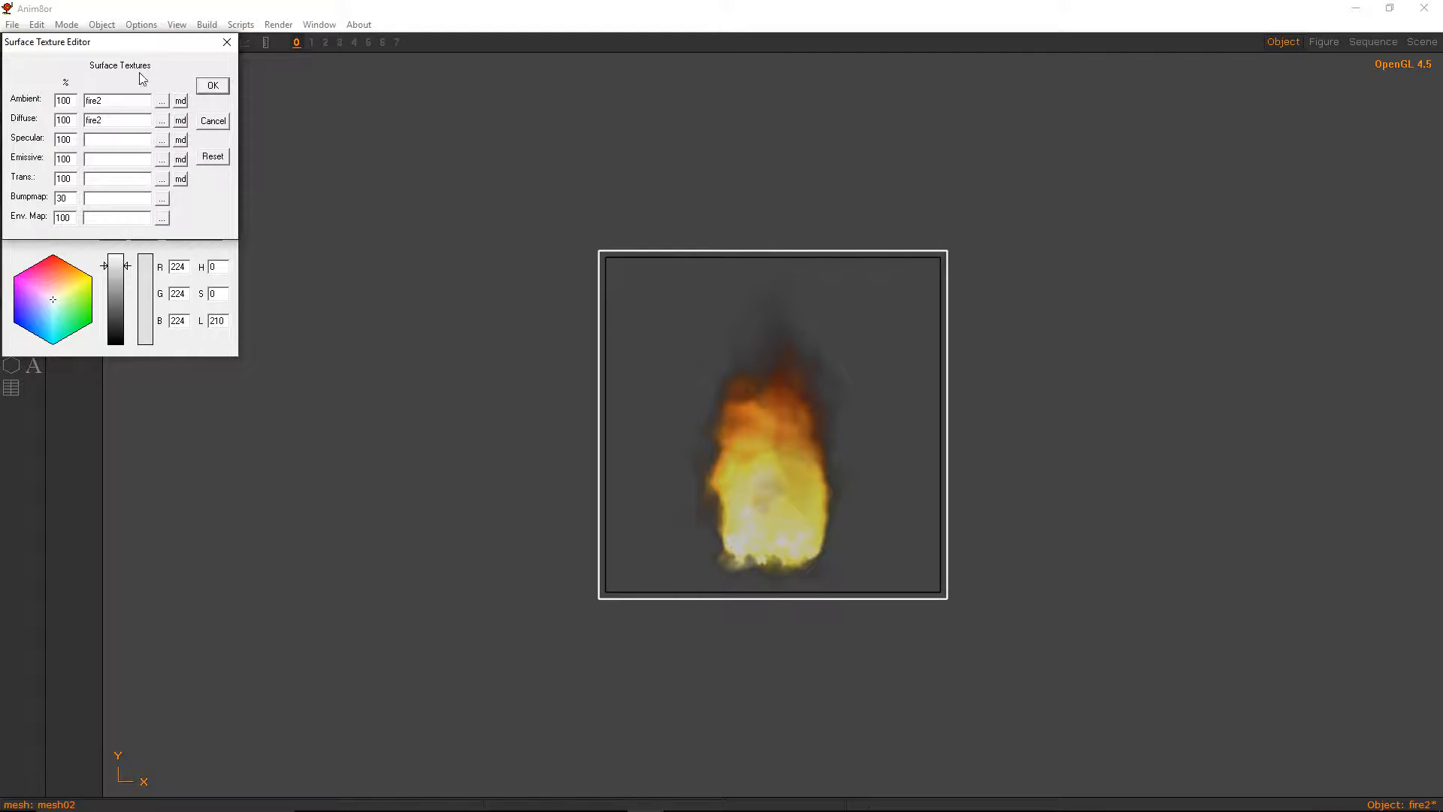
click(212, 85)
click(212, 85)
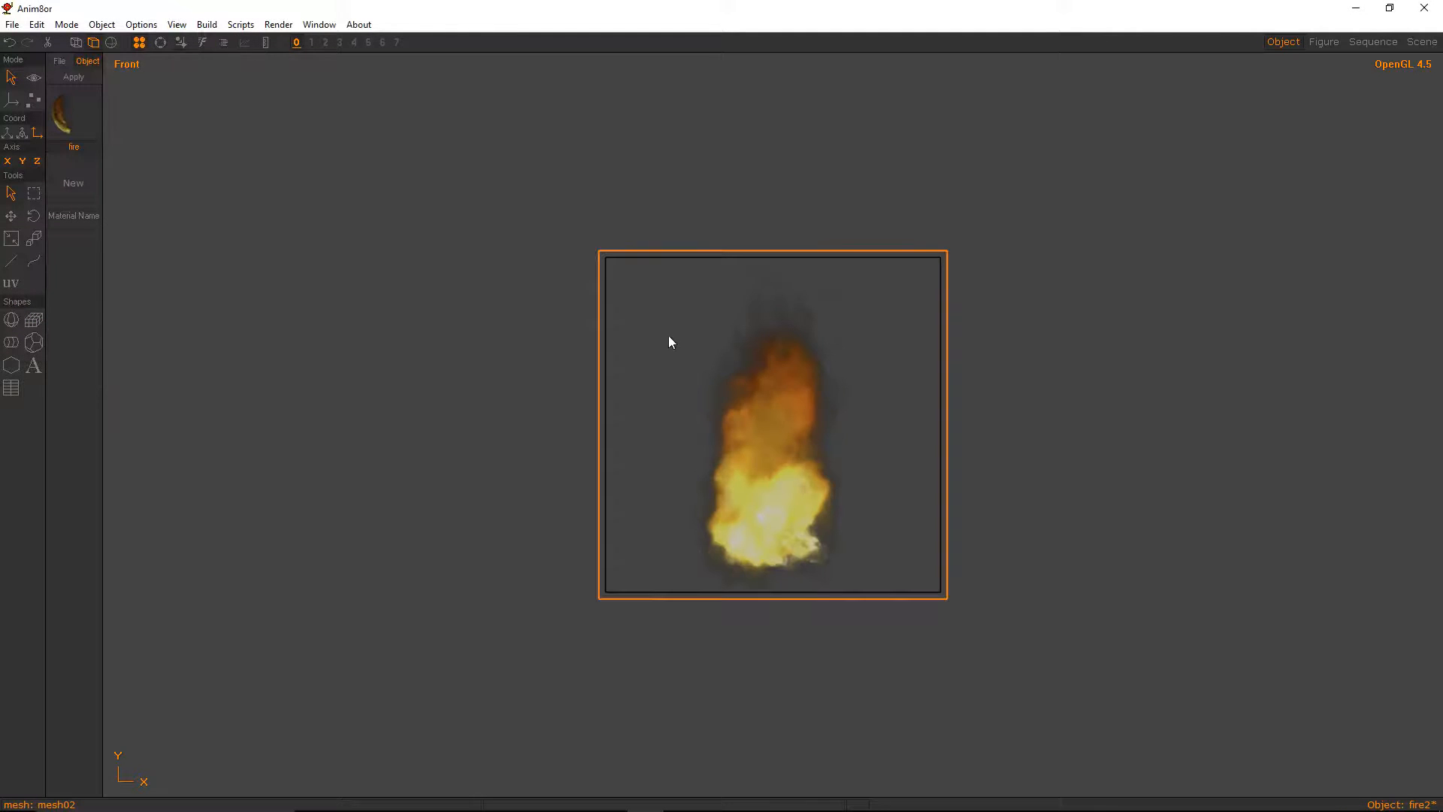
click(398, 223)
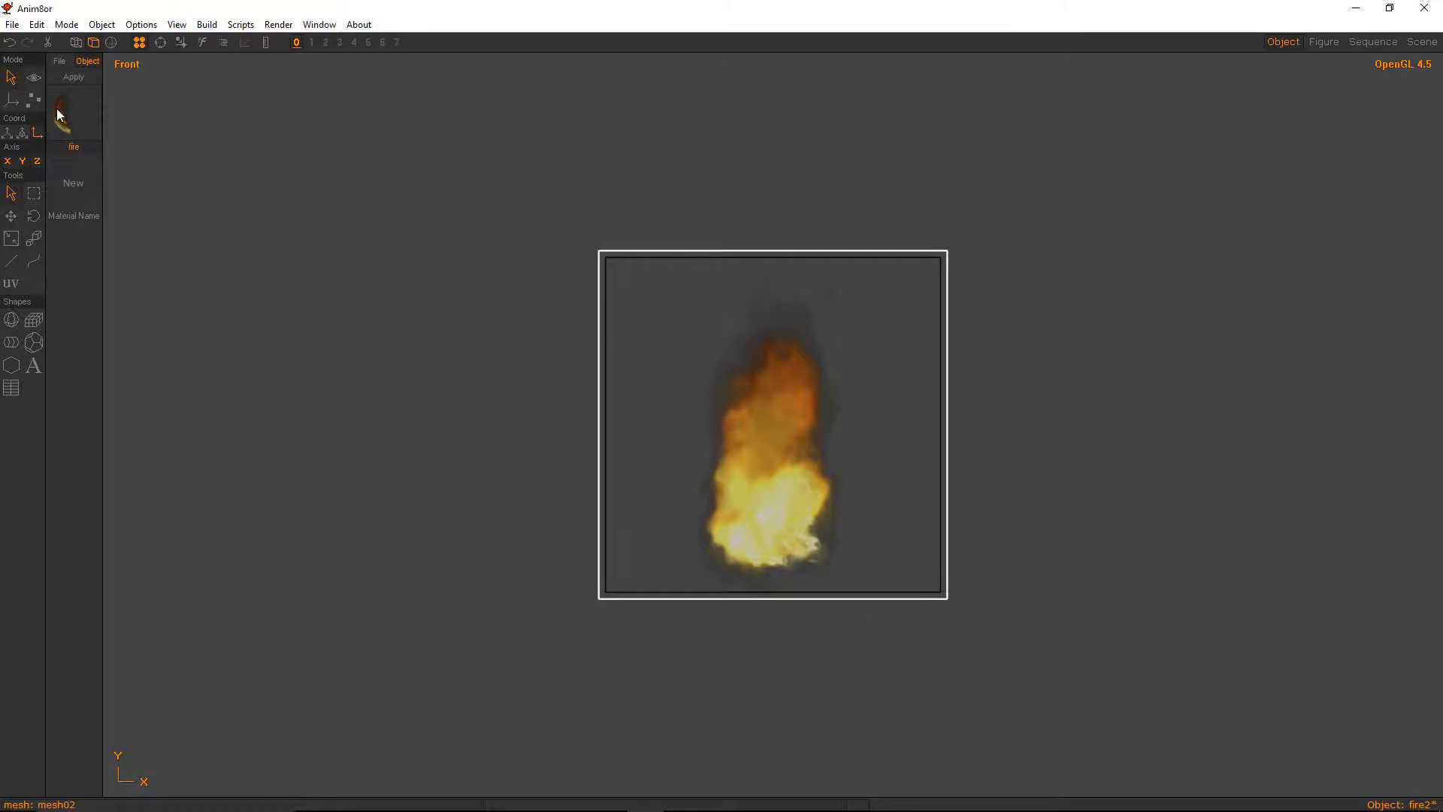
click(745, 412)
click(454, 281)
click(814, 390)
double_click(817, 394)
click(183, 125)
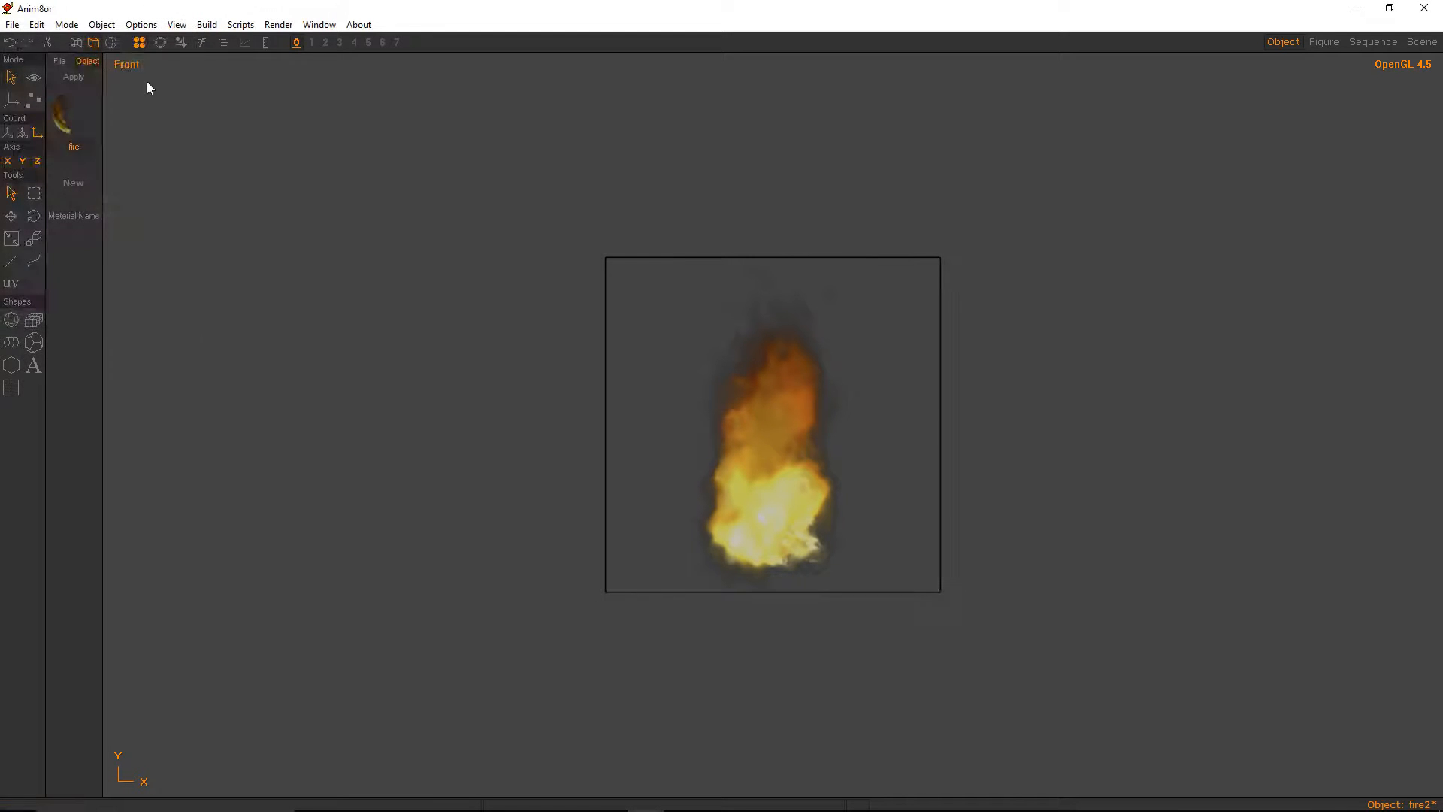
Return to the scene editor and select the fire2_sprite element
click(66, 24)
click(81, 89)
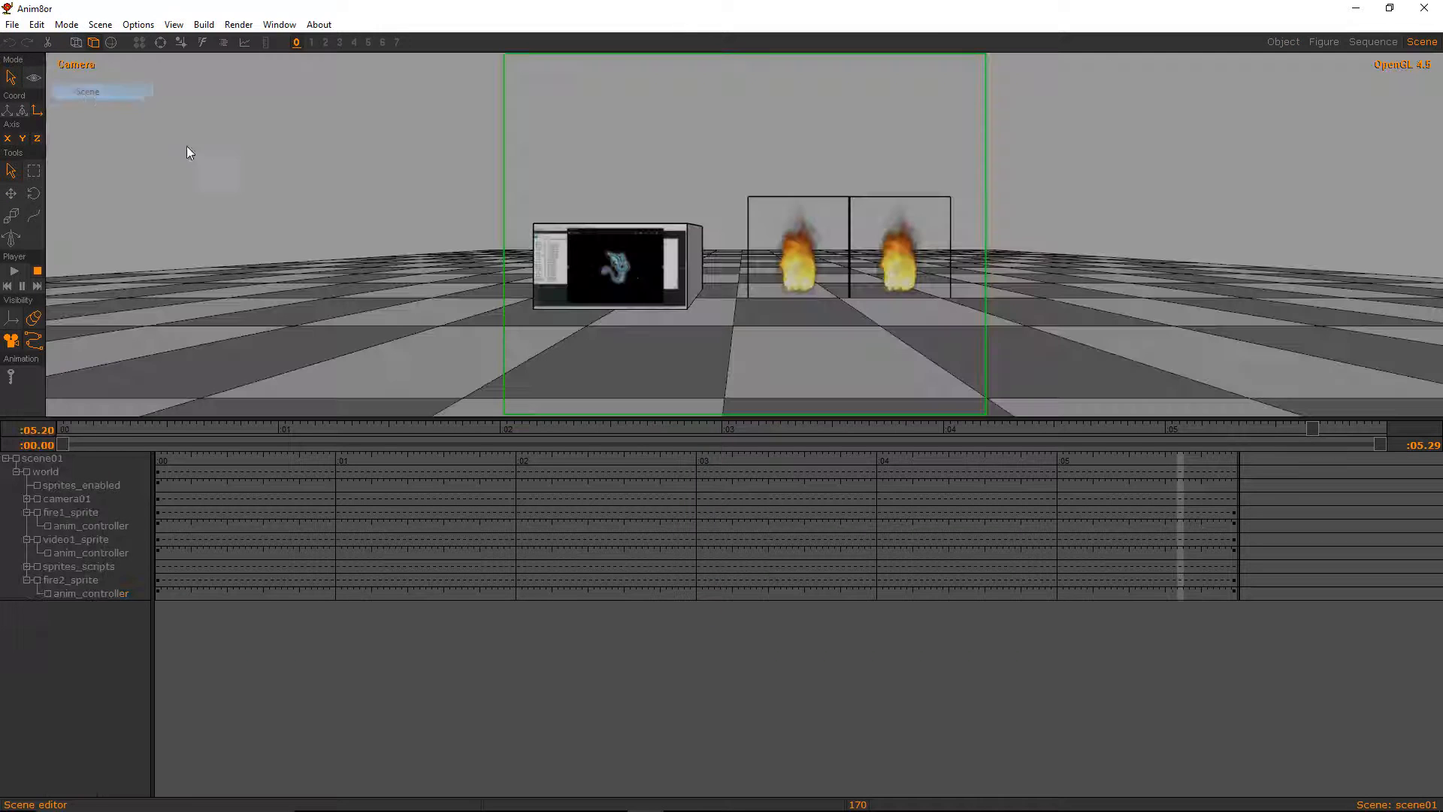
click(908, 241)
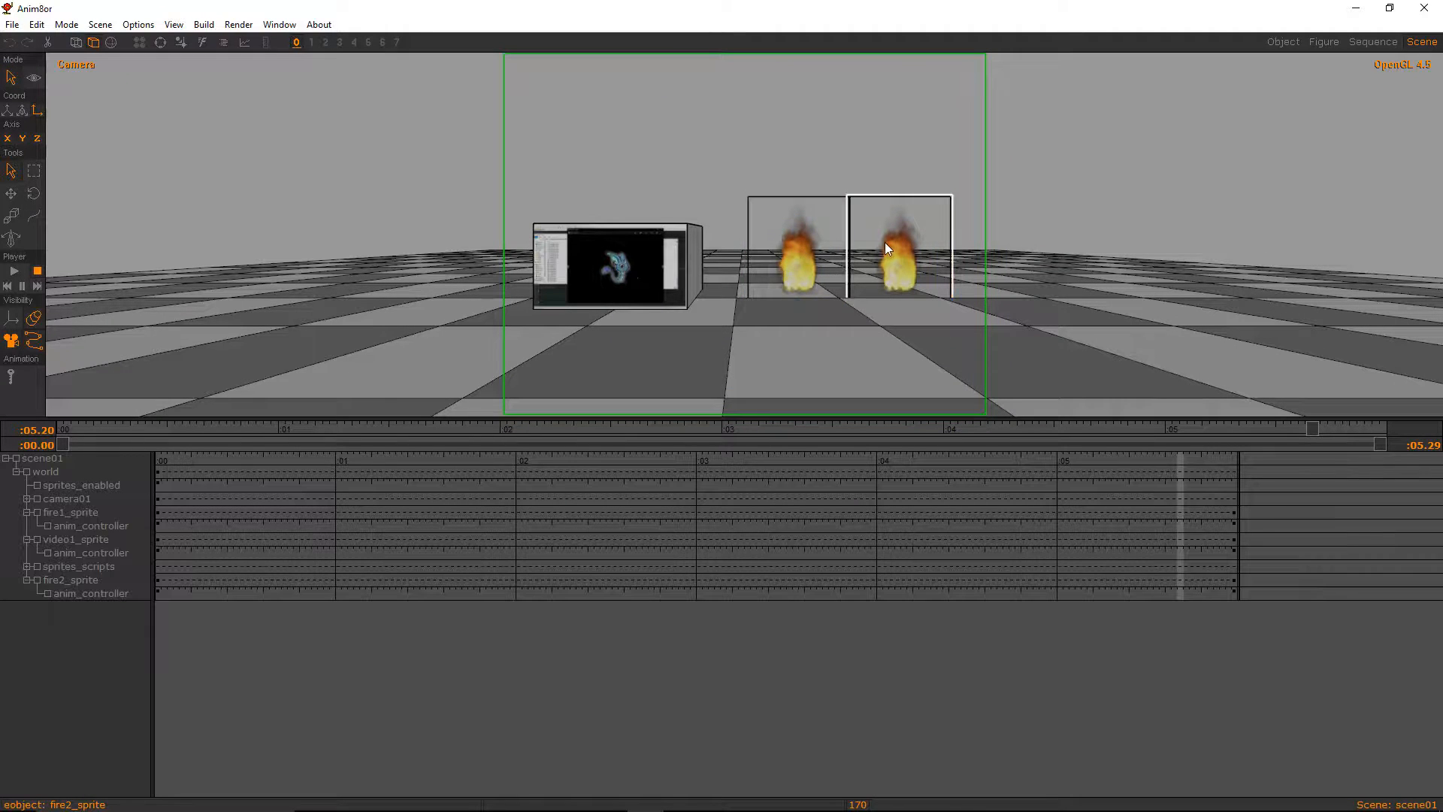
Step back from frame 170 to frame 162 to check the playback of both fire sprites
key(Left)
key(Left)
key(Left)
key(Left)
key(Left)
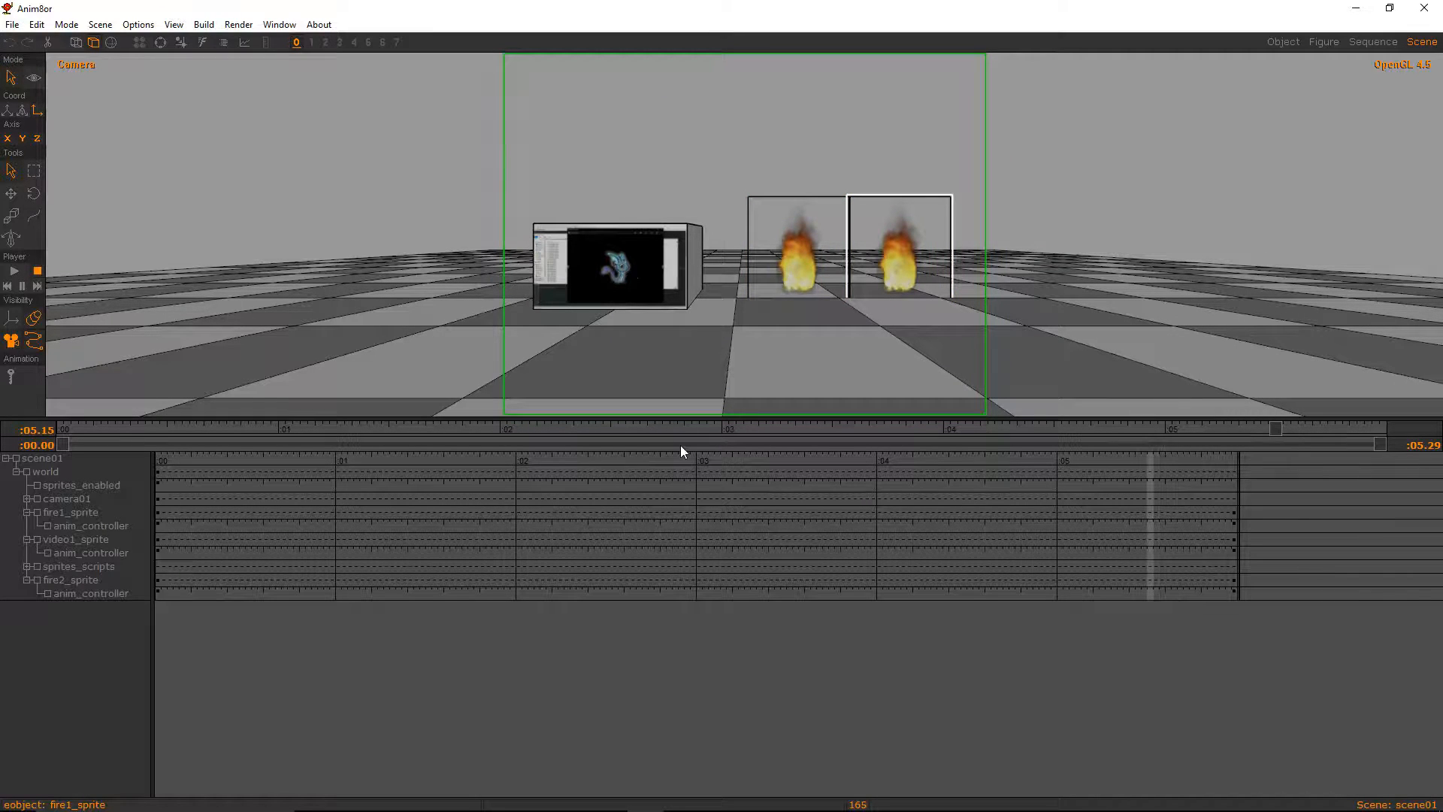
key(Left)
key(Left)
key(Left)
Save the project
click(12, 24)
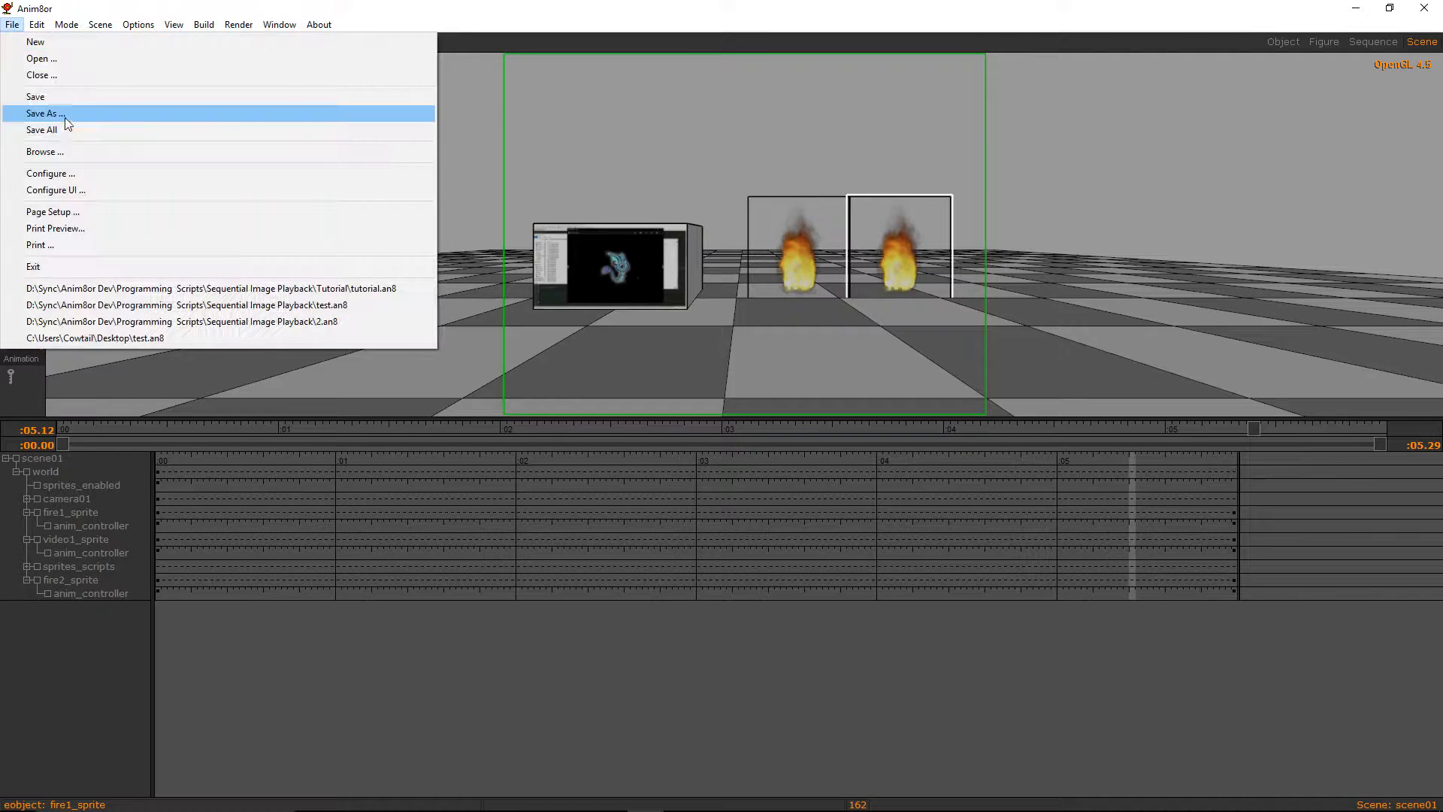
click(64, 99)
Step forward from early in fire2_sprite's track and scrub on to frame 112 to examine how both fire sprites update
click(355, 578)
key(Right)
key(Right)
key(Right)
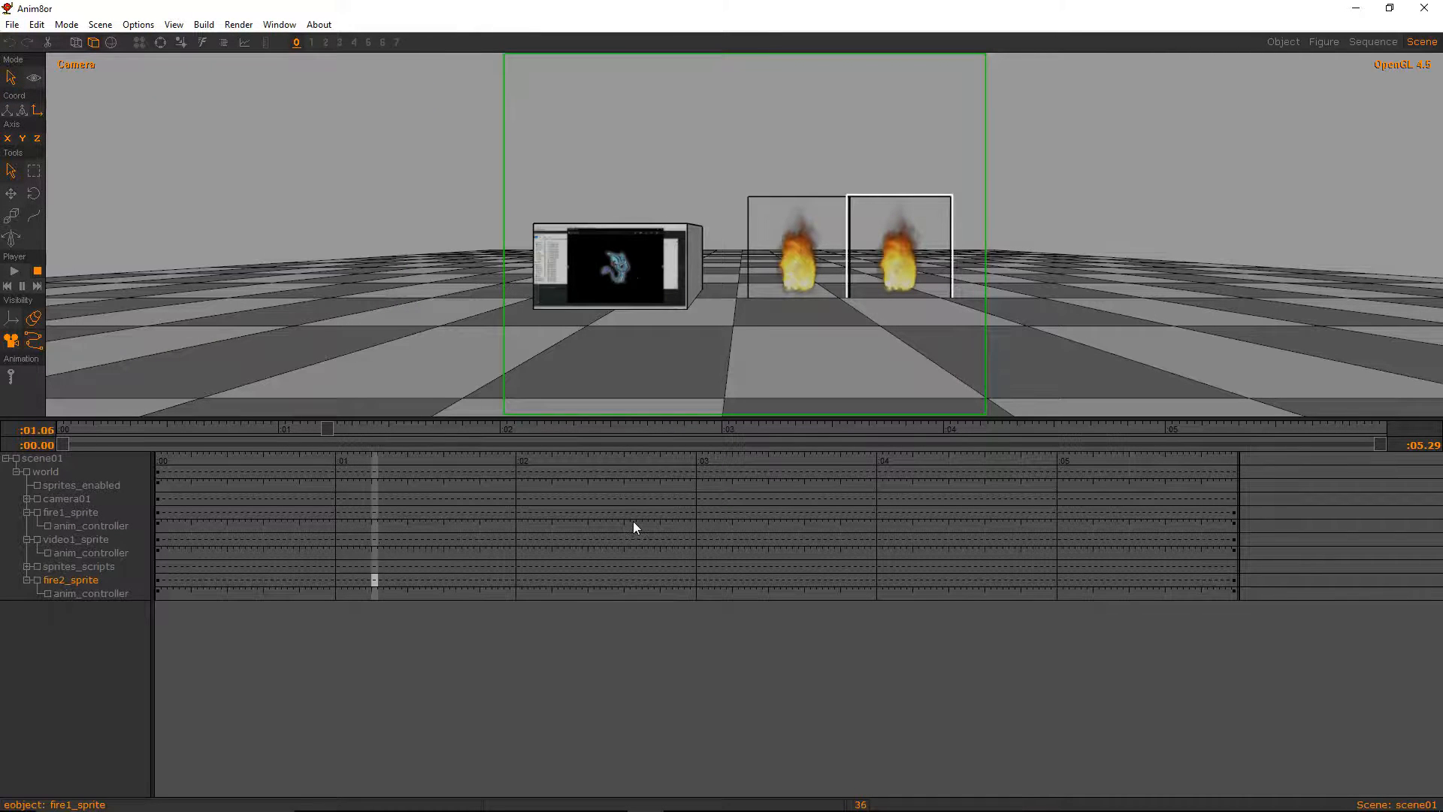
key(Right)
key(Right)
key(Right)
key(Right)
key(Right)
key(Right)
key(Right)
key(Right)
key(Right)
key(Right)
key(Right)
key(Right)
key(Right)
key(Right)
key(Right)
key(Right)
key(Right)
key(Right)
key(Right)
key(Right)
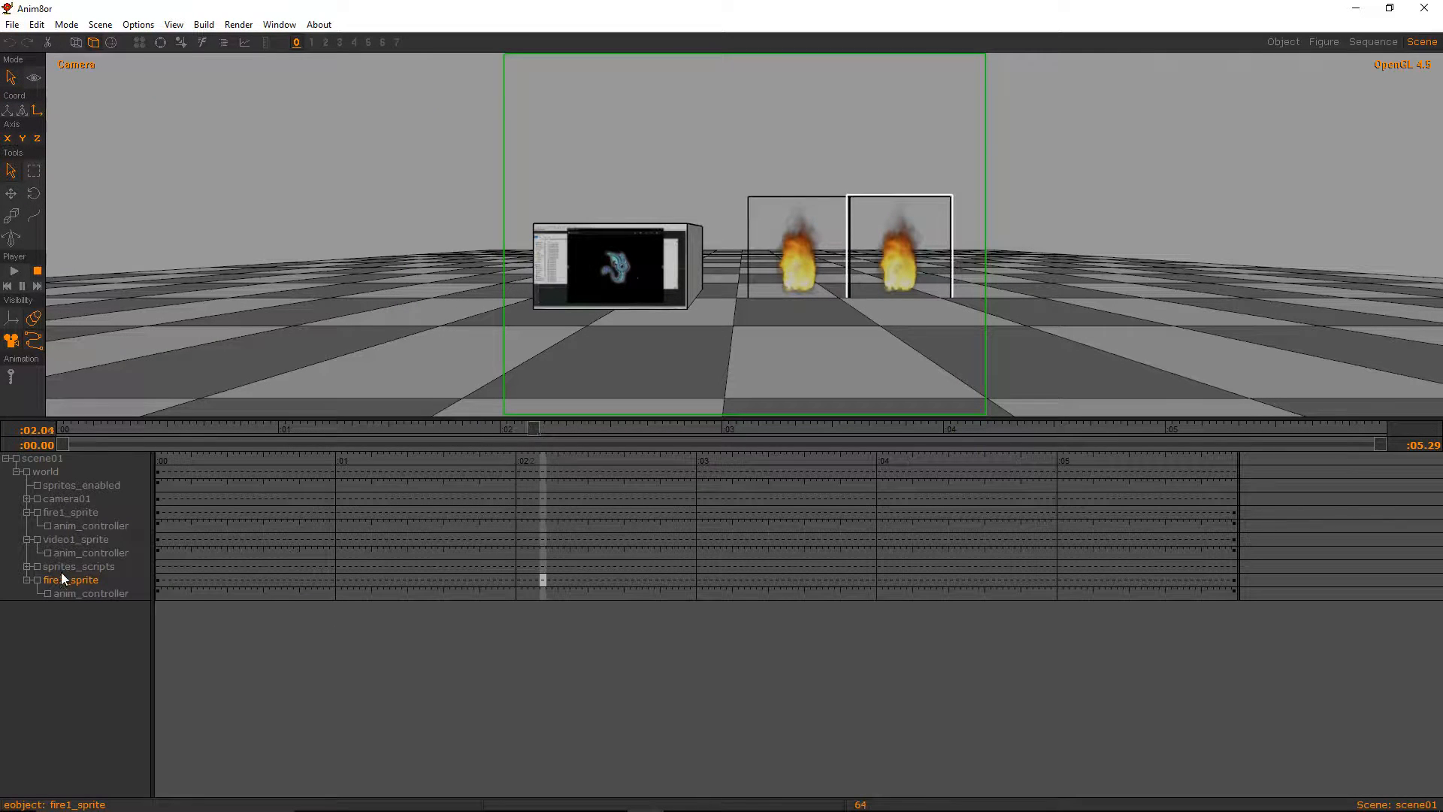
key(Right)
key(Right)
key(Right)
key(Right)
key(Right)
key(Right)
key(Right)
key(Right)
key(Right)
key(Right)
key(Right)
key(Right)
key(Right)
key(Right)
key(Right)
key(Right)
key(Right)
key(Right)
key(Right)
key(Right)
click(60, 578)
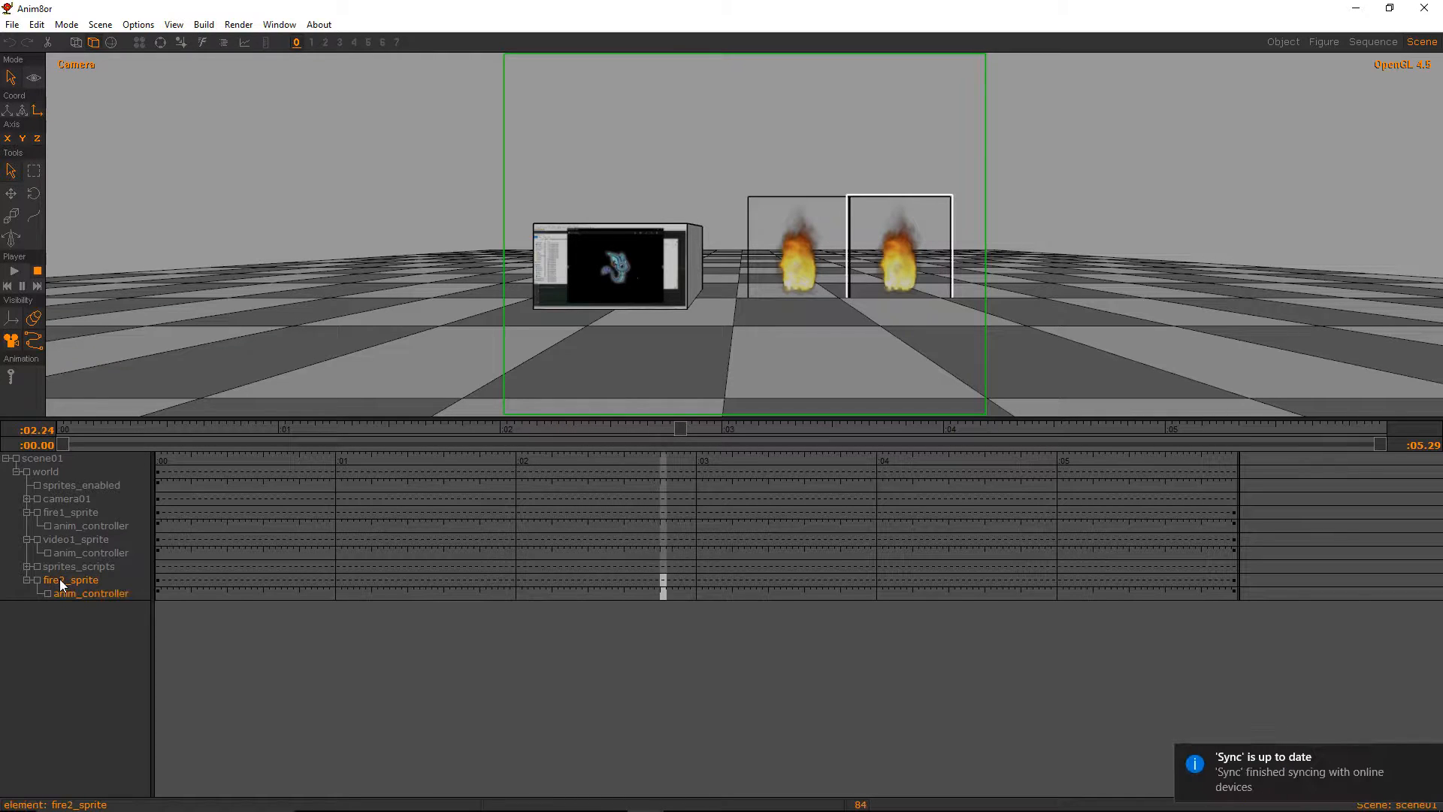
drag(270, 561, 833, 544)
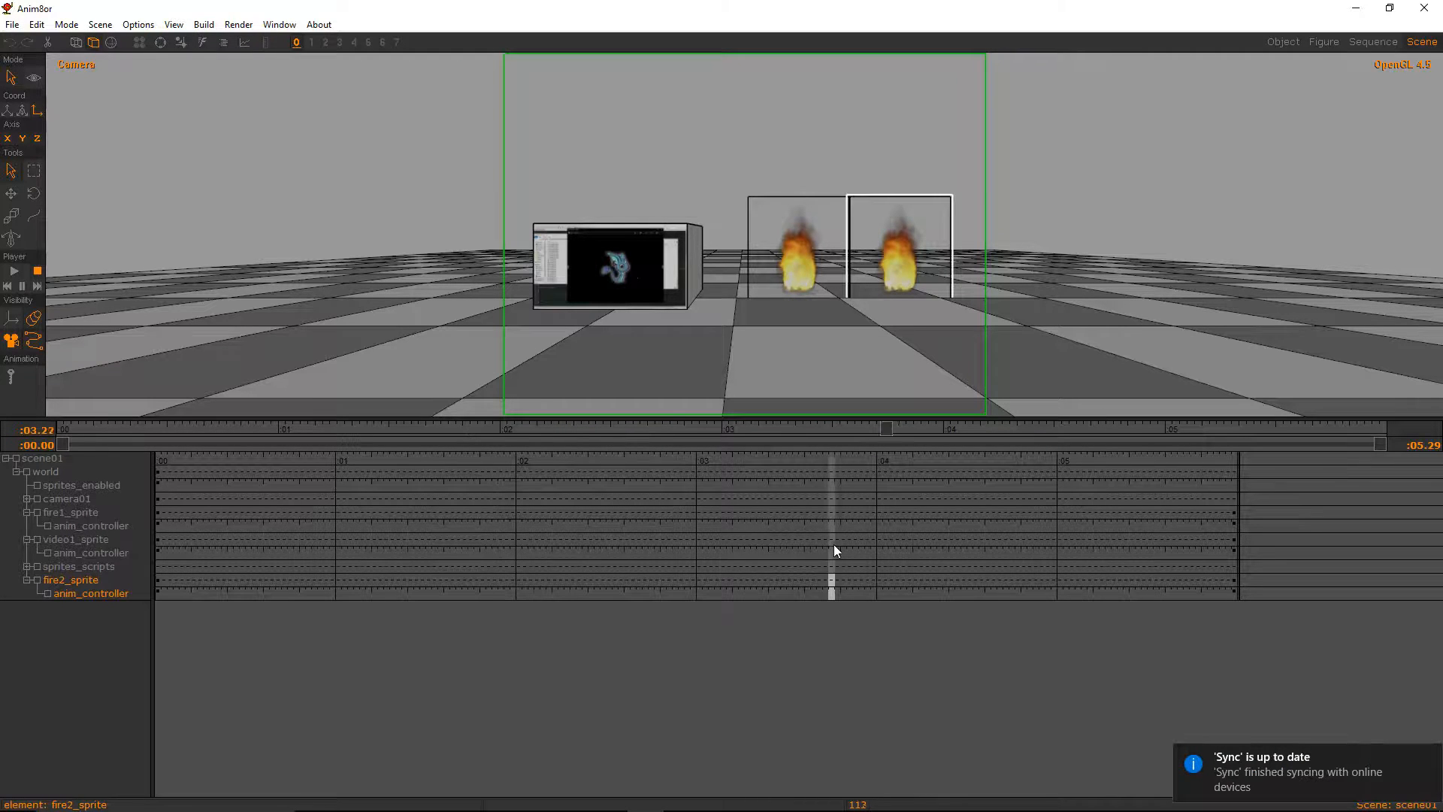
Step forward from frame 112 to frame 125 to examine the playback of both fire sprites
key(Right)
key(Right)
key(Right)
key(Right)
key(Right)
key(Right)
key(Right)
key(Right)
key(Right)
key(Right)
key(Right)
key(Right)
key(Right)
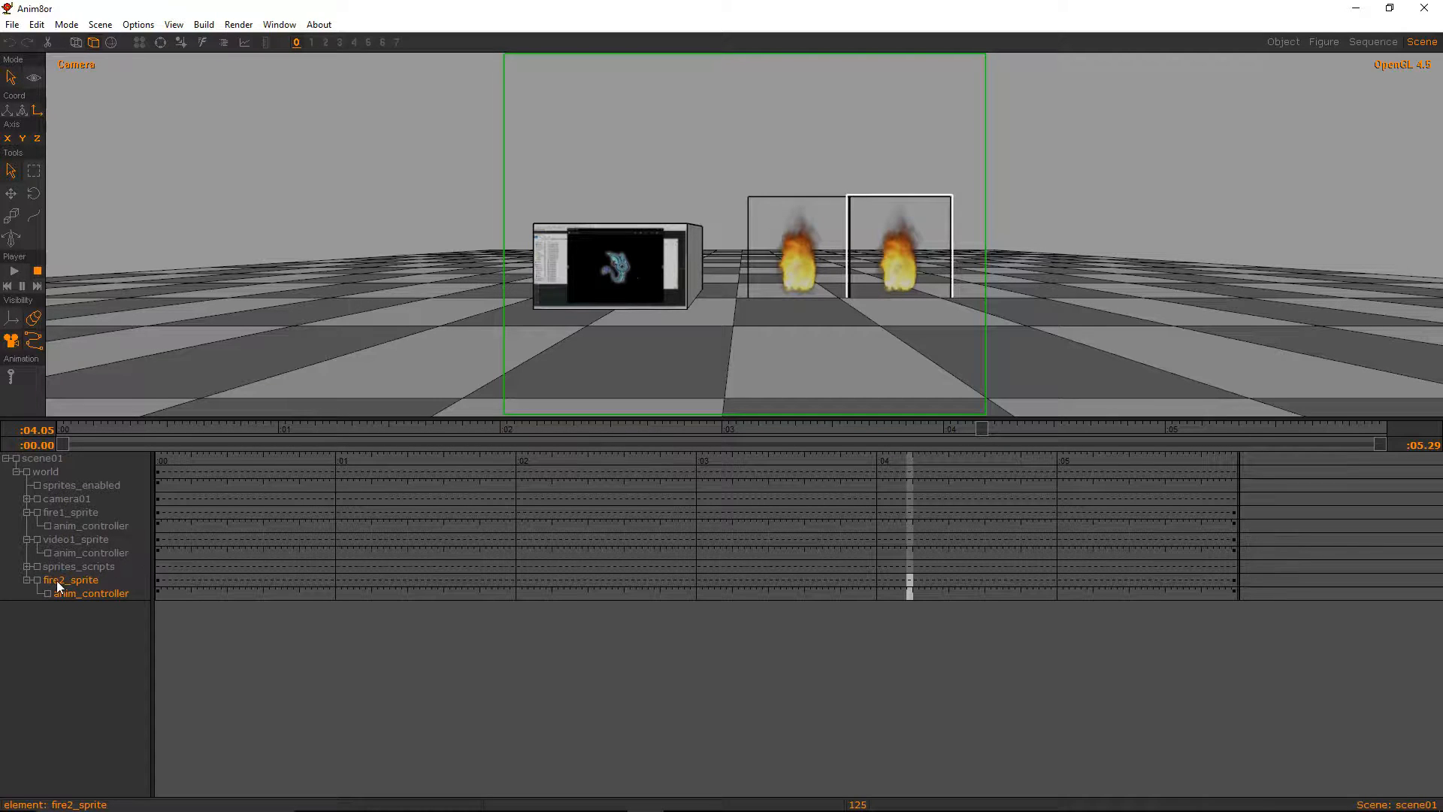
Expand sprites_scripts and add a target named fire2_script with sprites_scripts as its parent
click(26, 566)
click(75, 566)
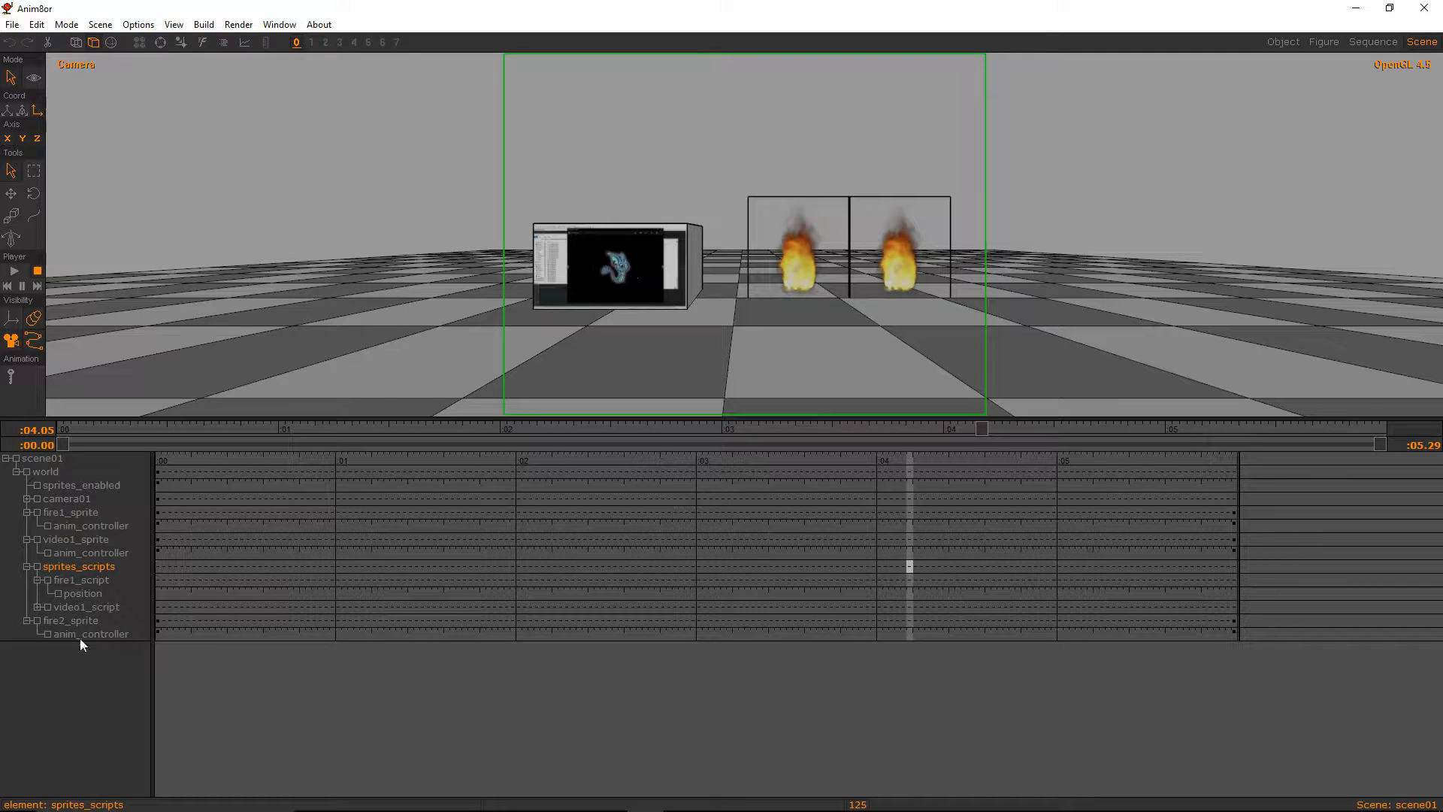
click(203, 24)
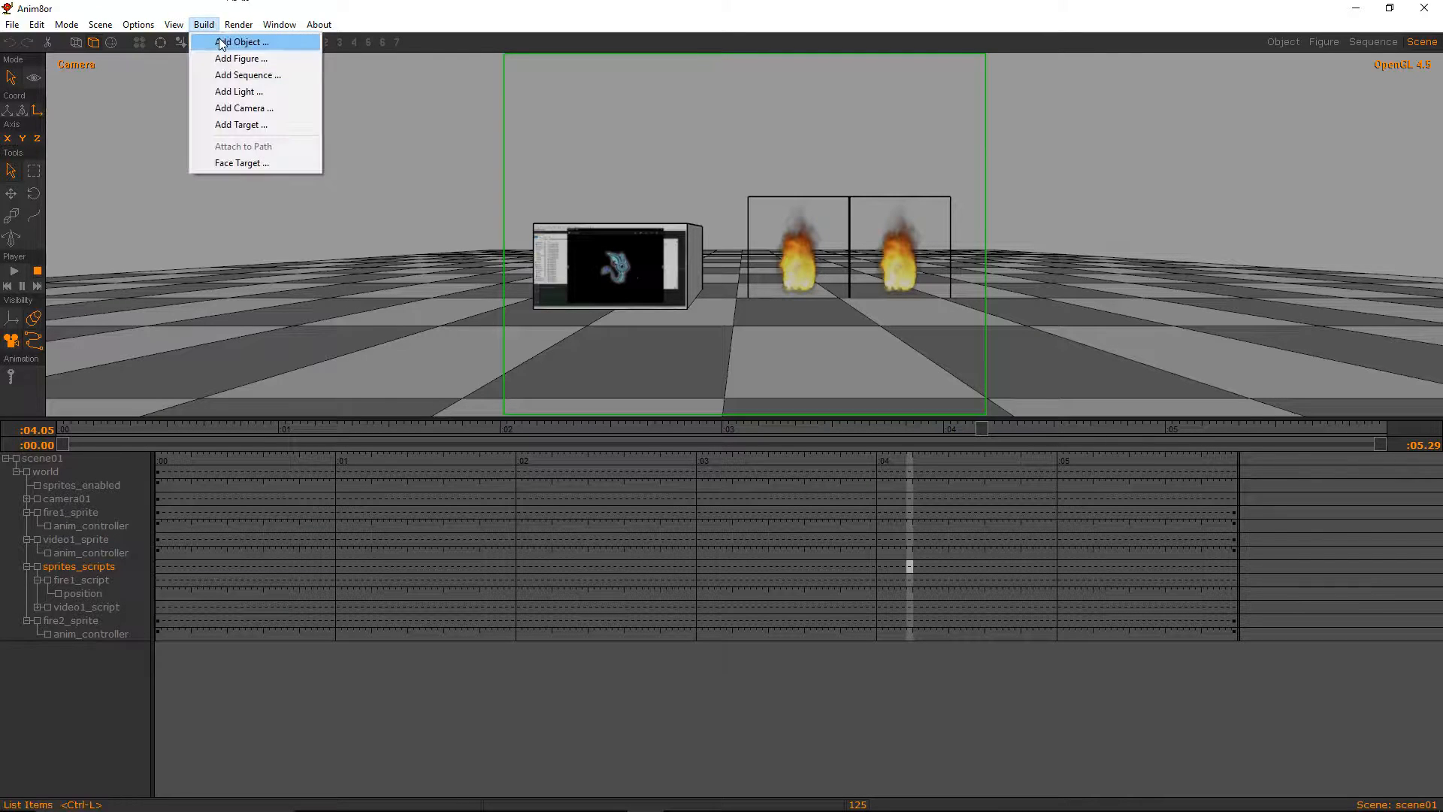
click(239, 125)
double_click(109, 87)
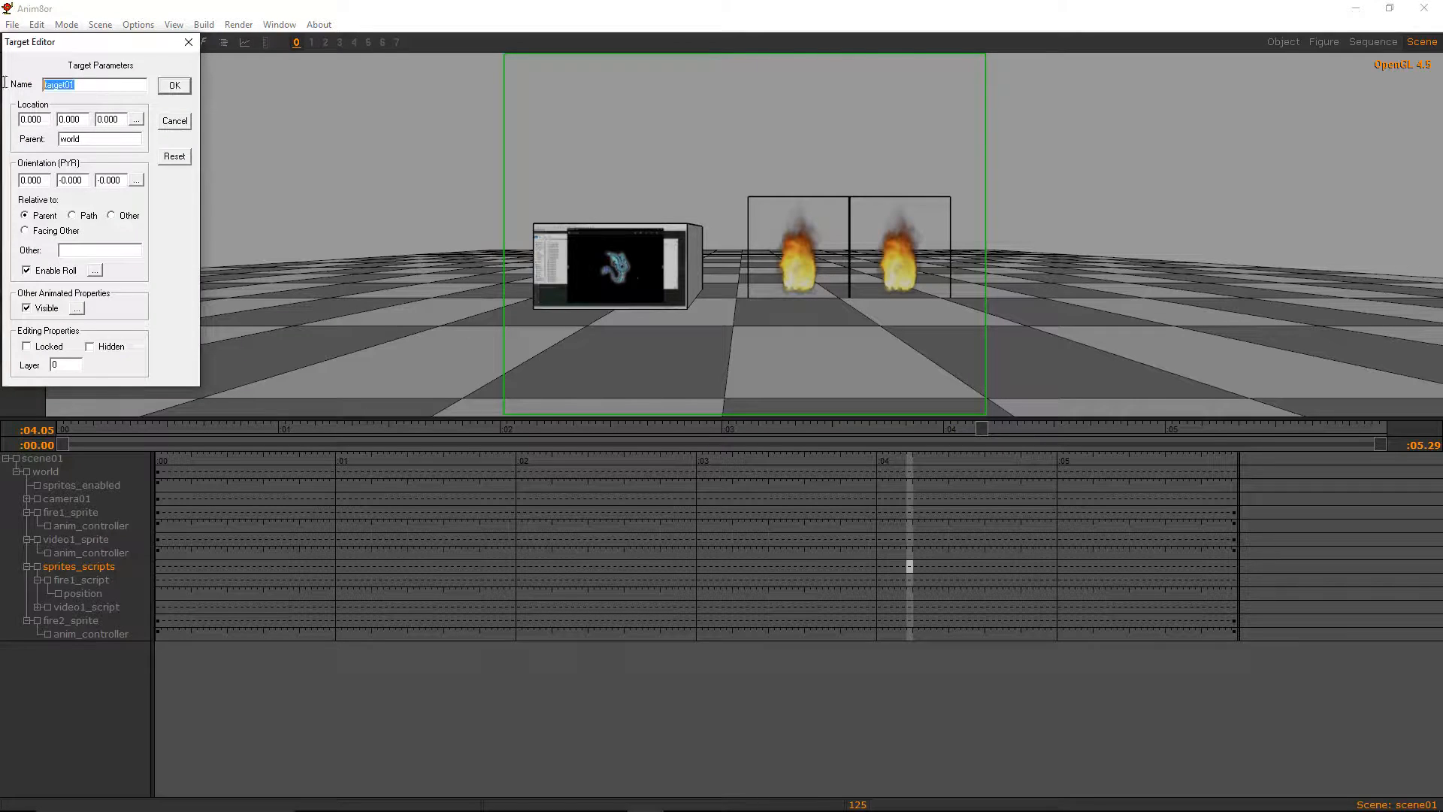
text(re2_script)
key(Tab)
text(s)
click(175, 86)
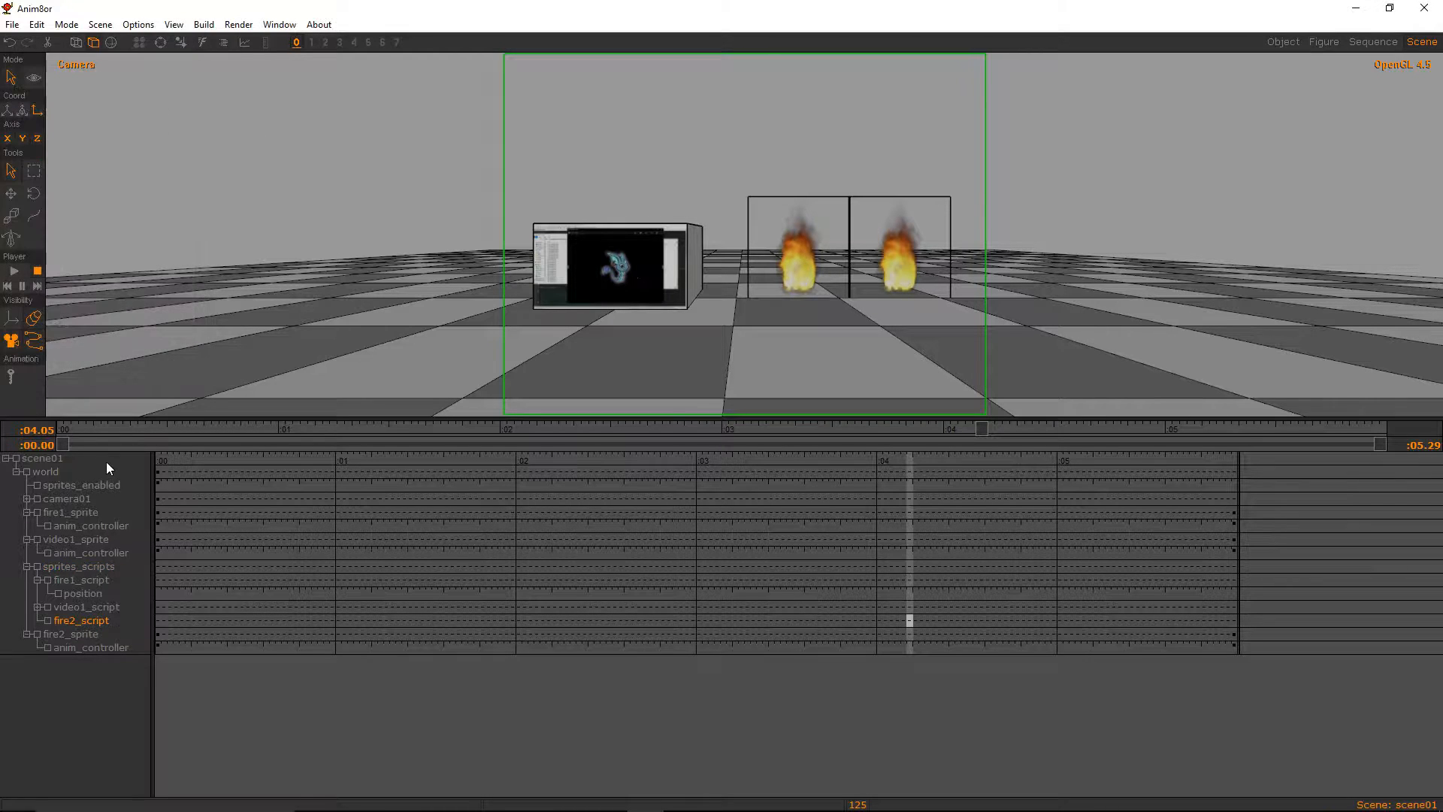
Replace fire2_script's default location script with the full contents of fire_controller.a8s copied from Notepad++
double_click(92, 618)
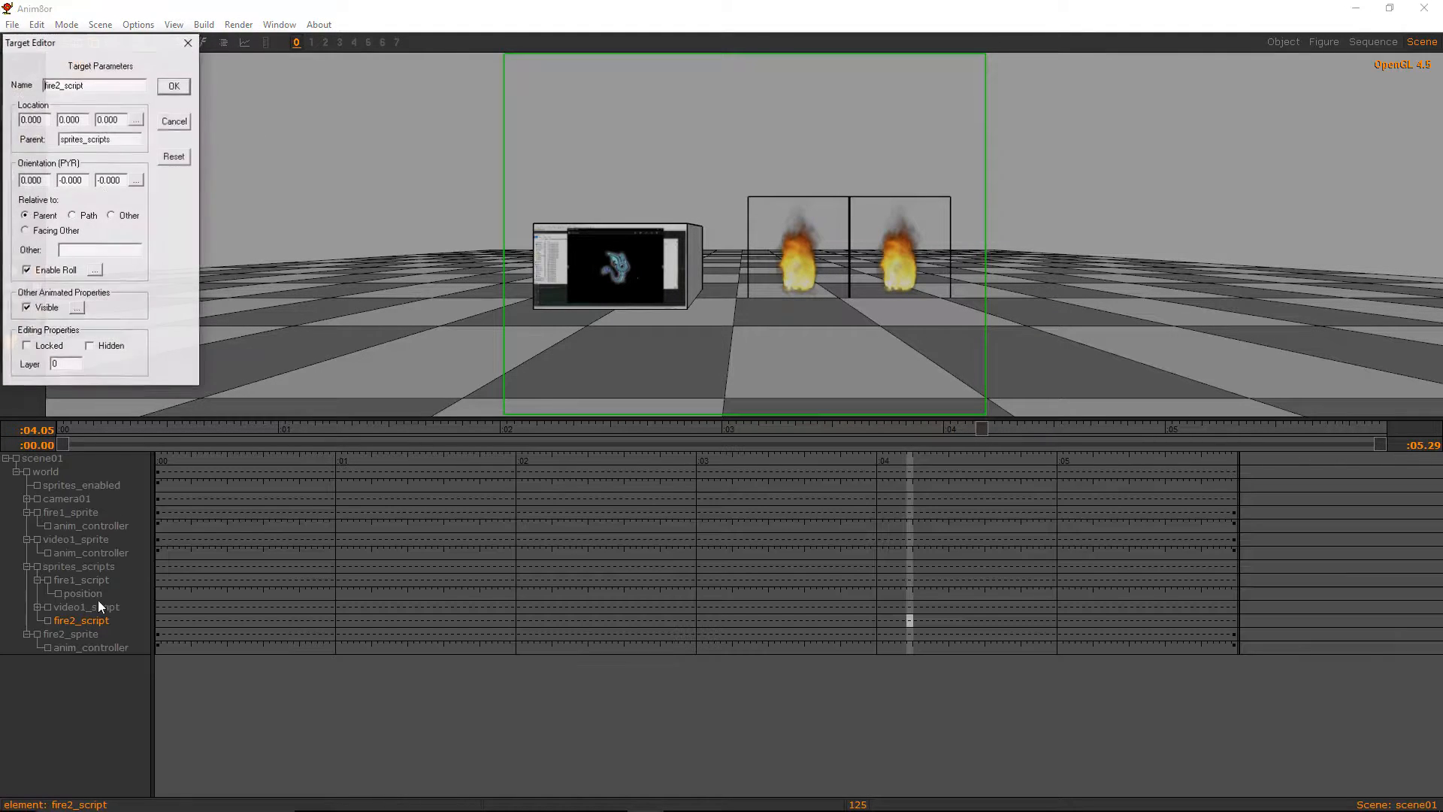
click(136, 120)
click(63, 259)
click(167, 257)
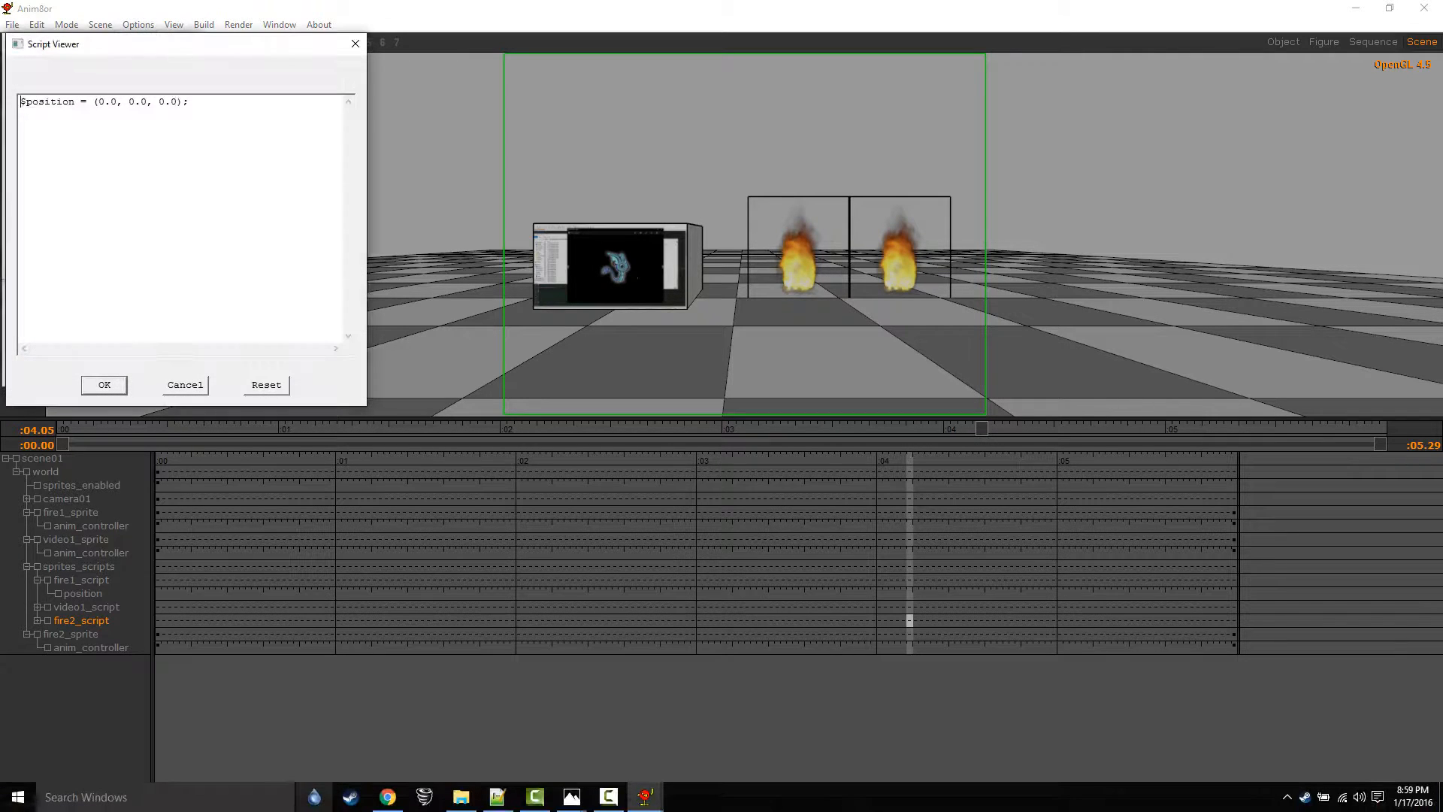
click(498, 795)
click(639, 424)
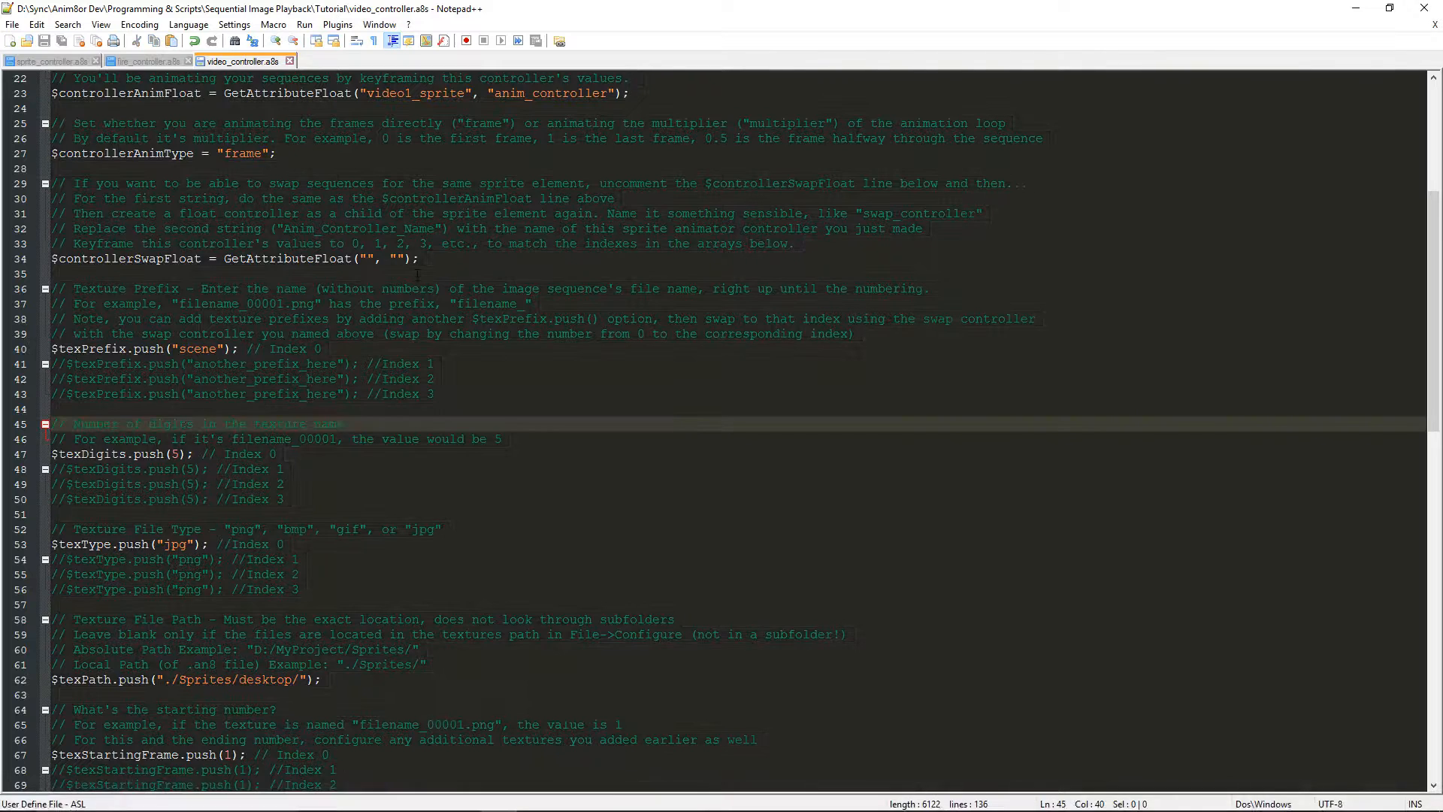
click(145, 61)
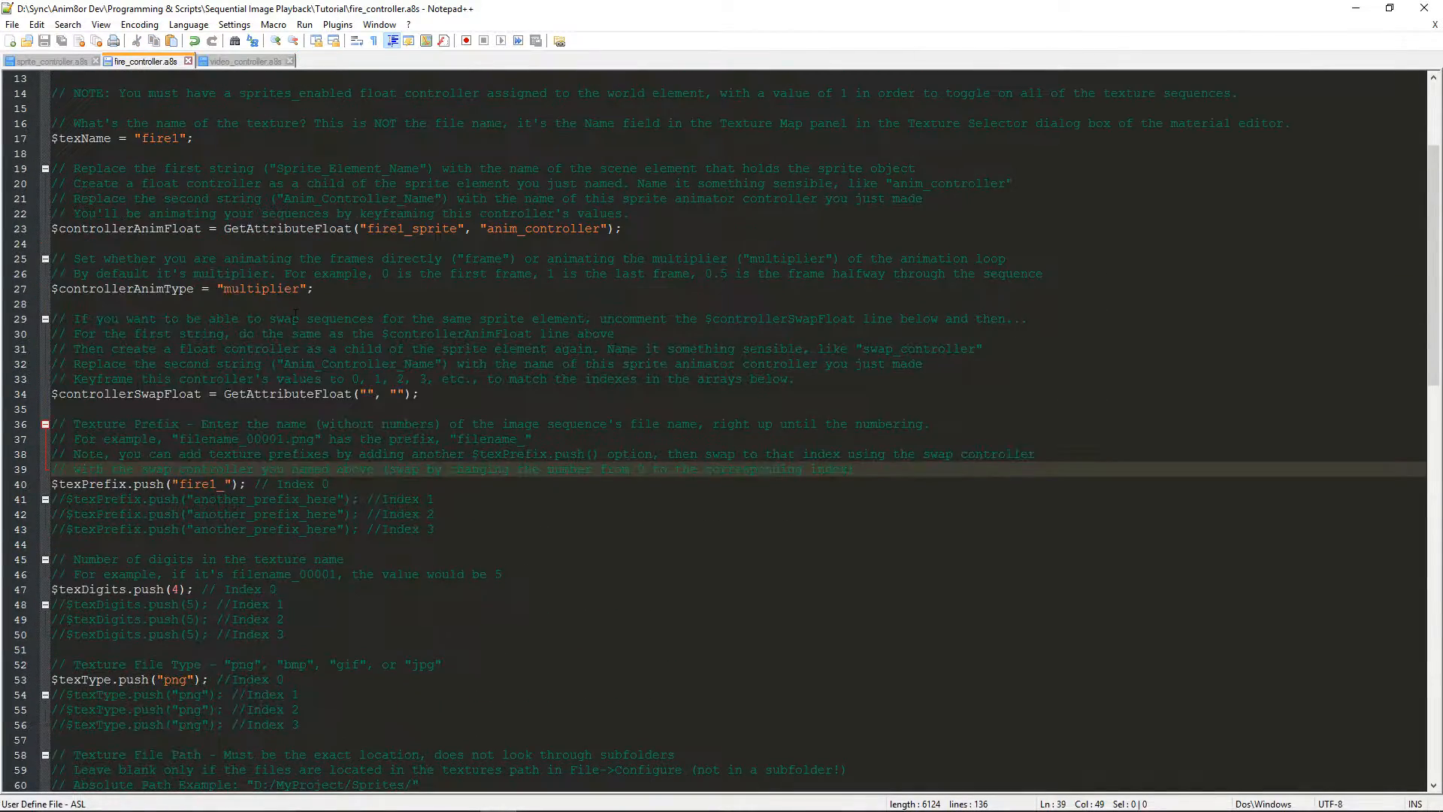
key(ctrl+a)
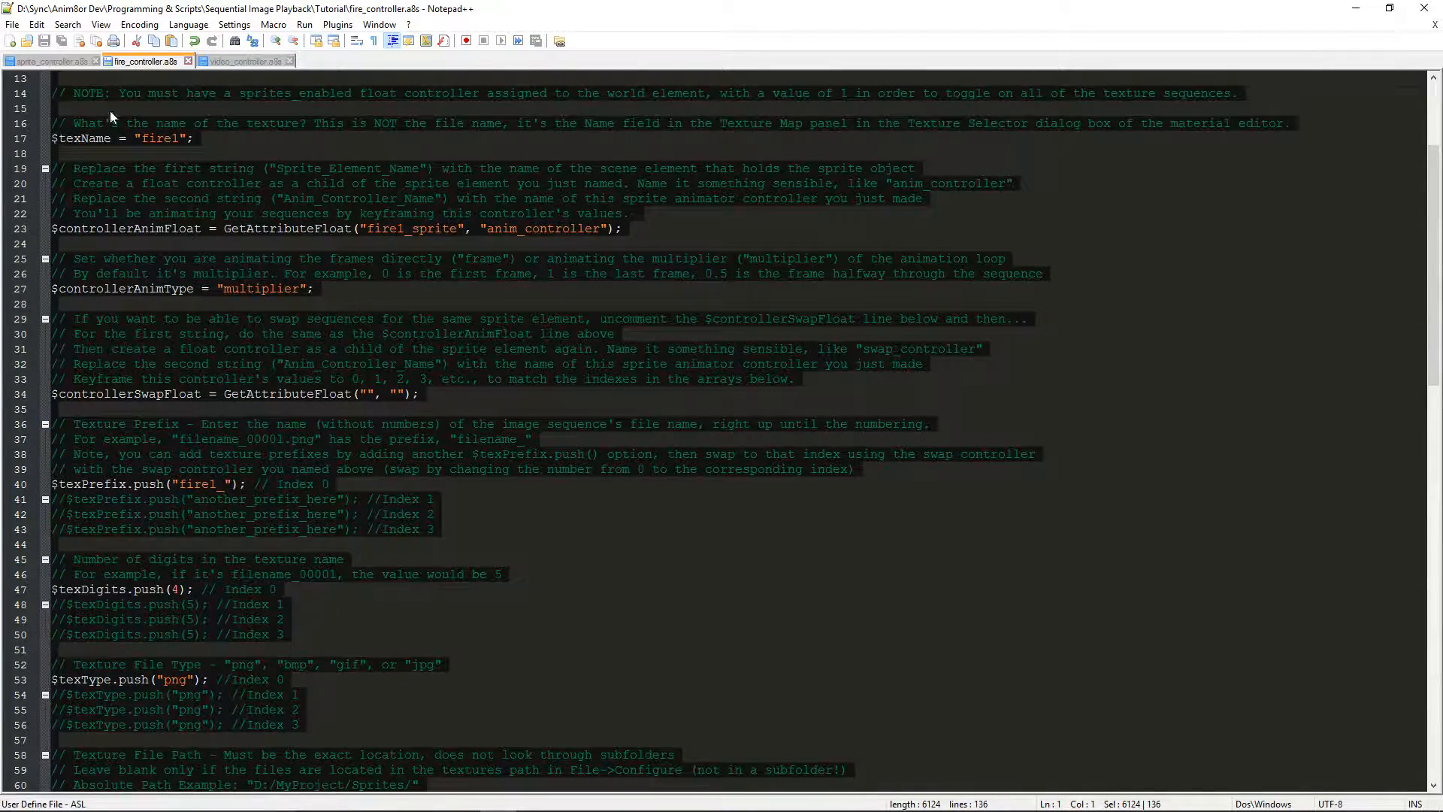
click(645, 797)
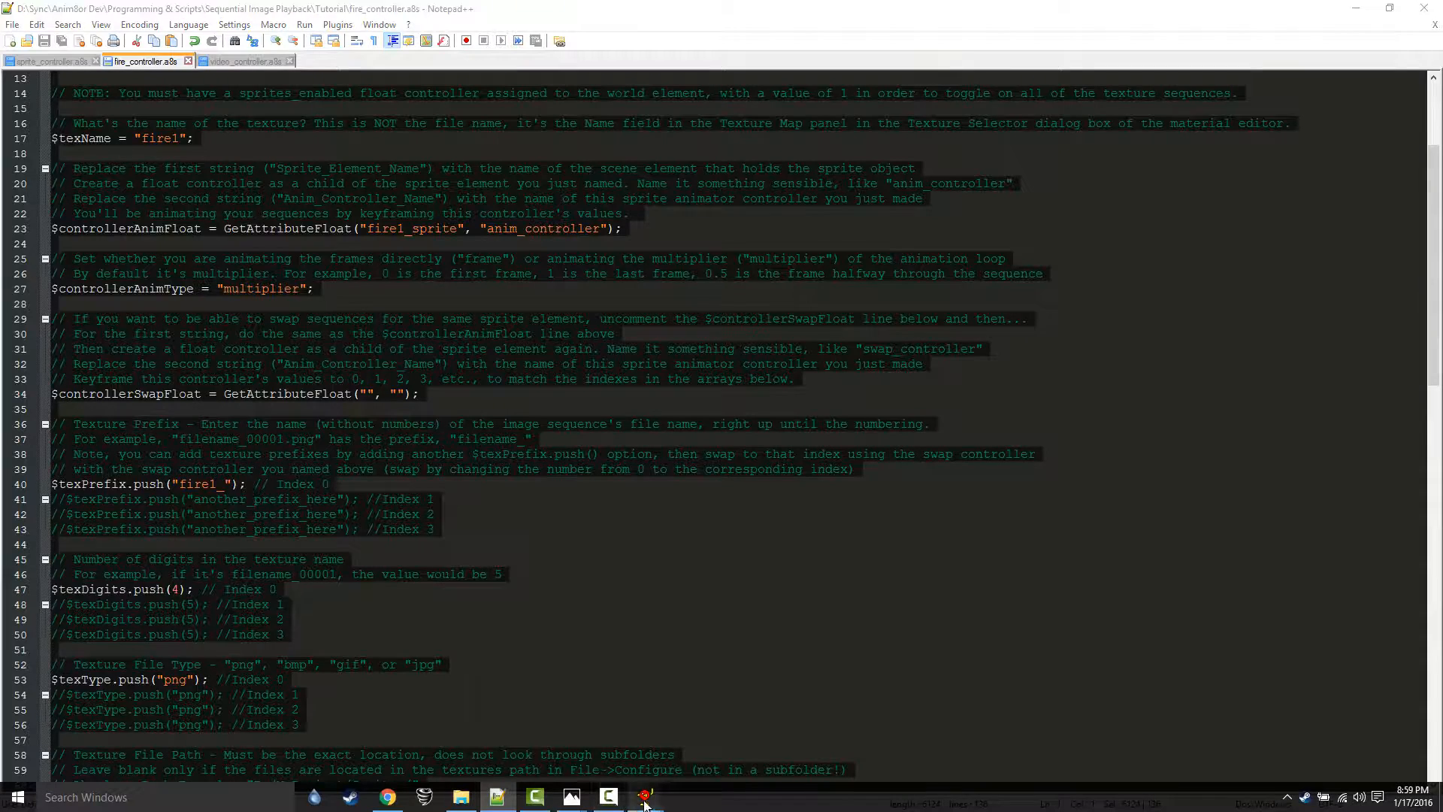
key(ctrl+a)
key(ctrl+v)
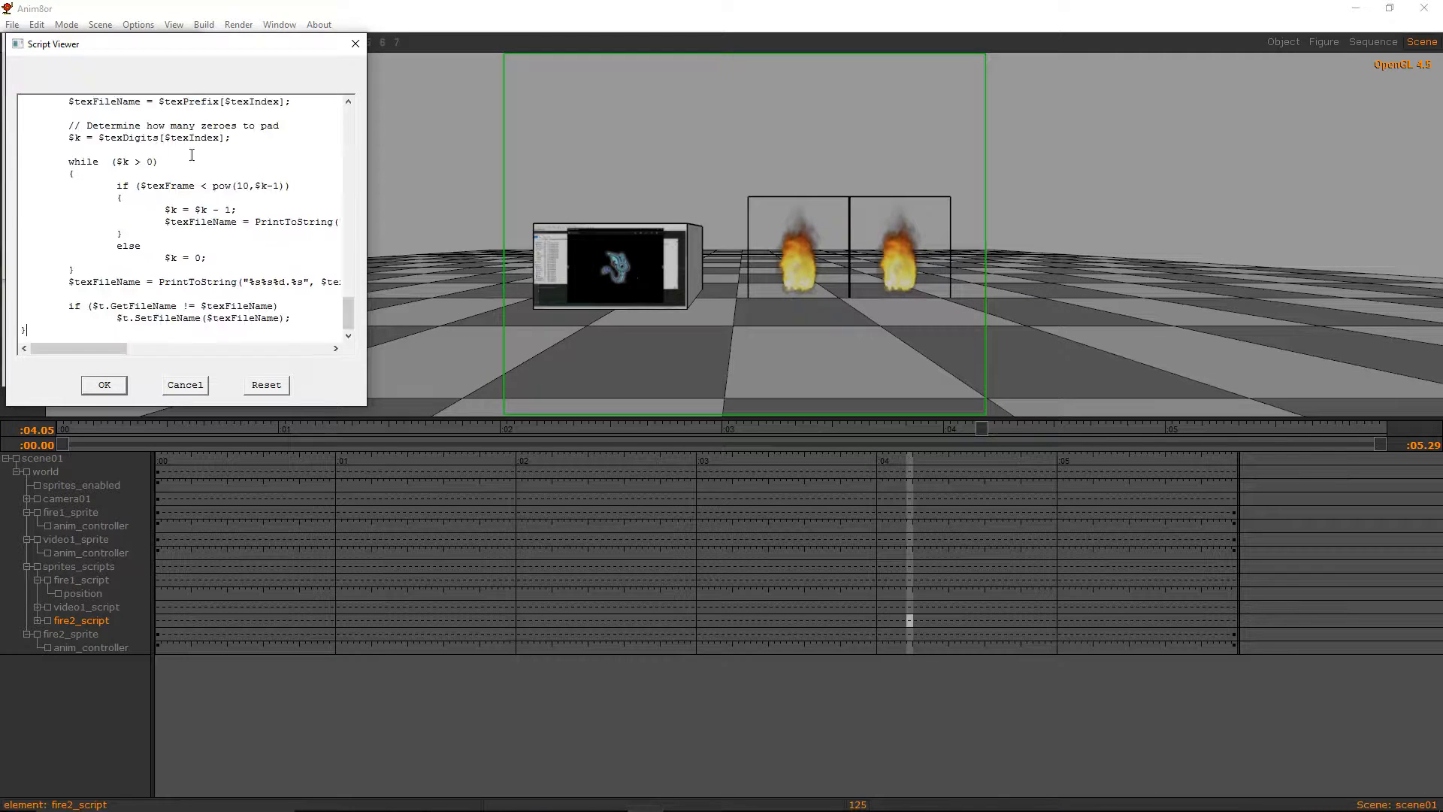
Set $texName to "fire2" in the pasted script, review the remaining settings and accept the script and target edits
drag(348, 312, 343, 117)
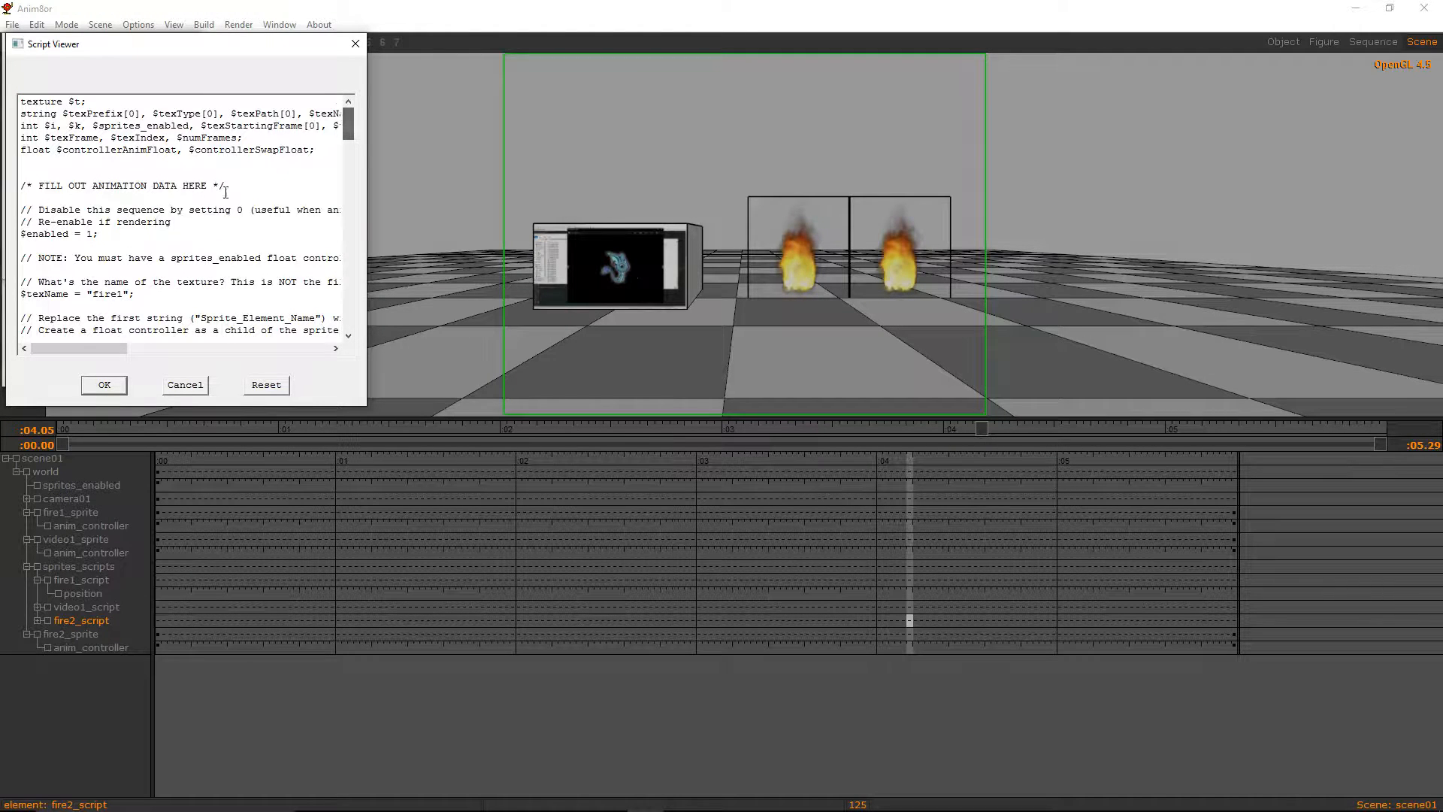
scroll(160, 219, down, 2)
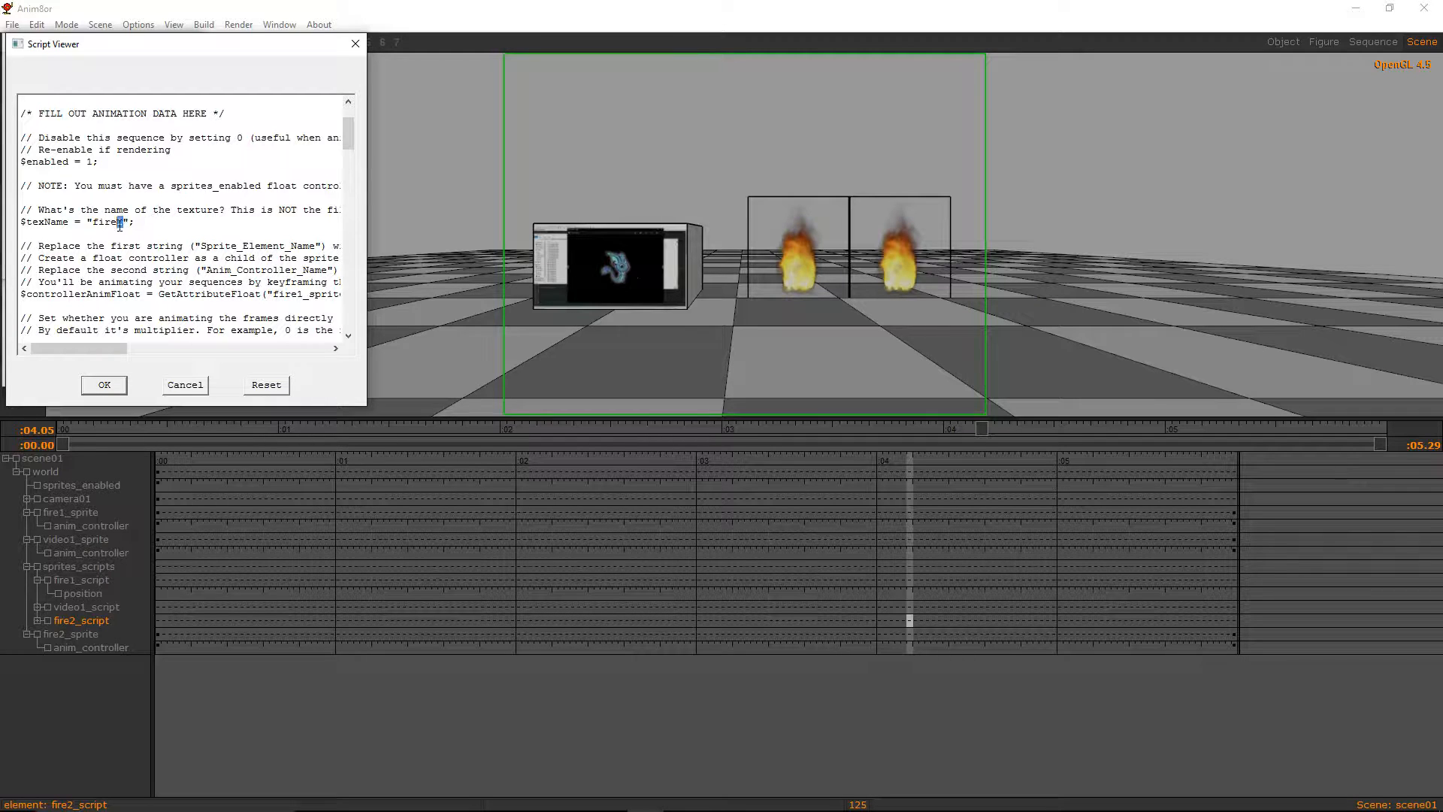
scroll(185, 233, down, 3)
scroll(187, 234, down, 2)
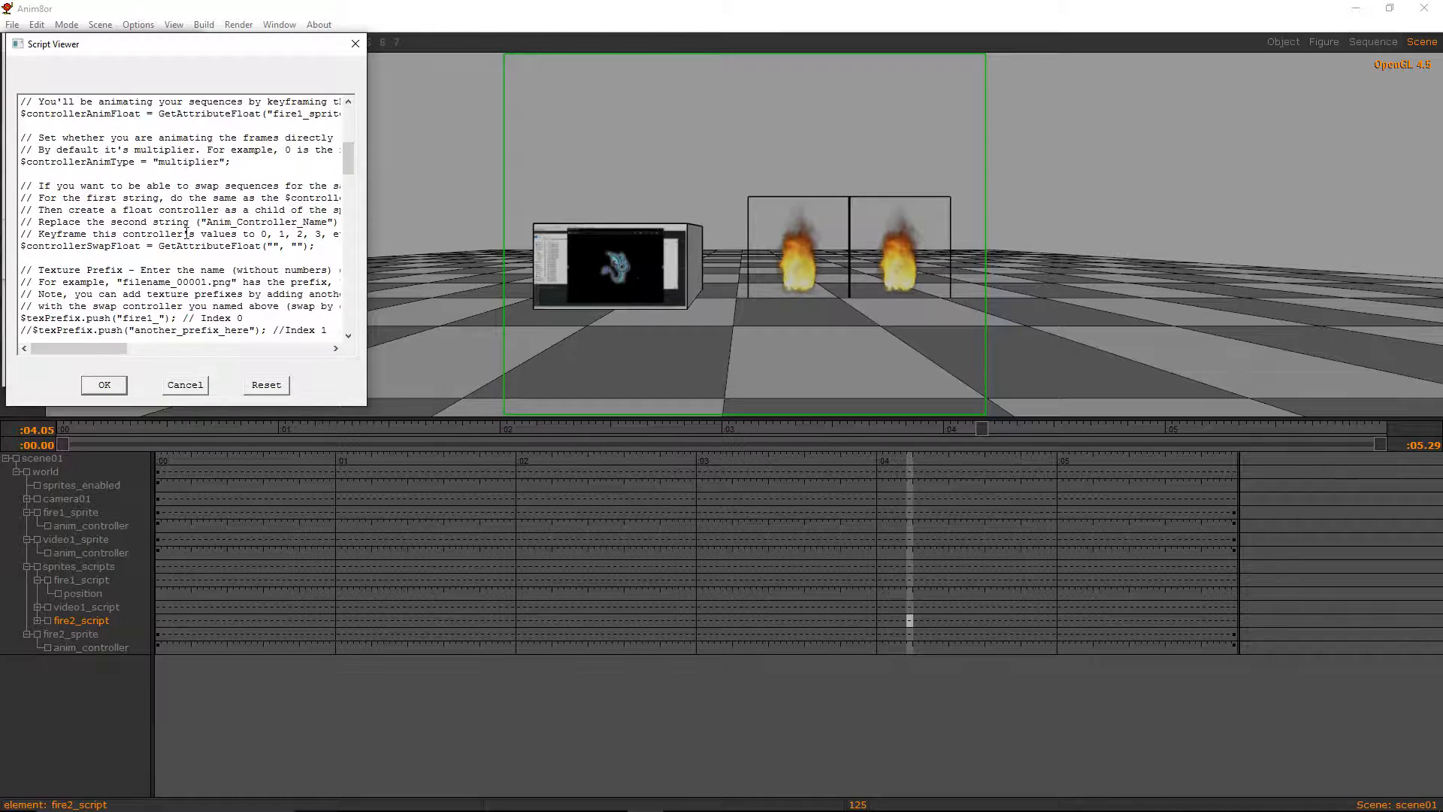
scroll(186, 233, up, 1)
scroll(186, 234, down, 1)
scroll(186, 234, up, 6)
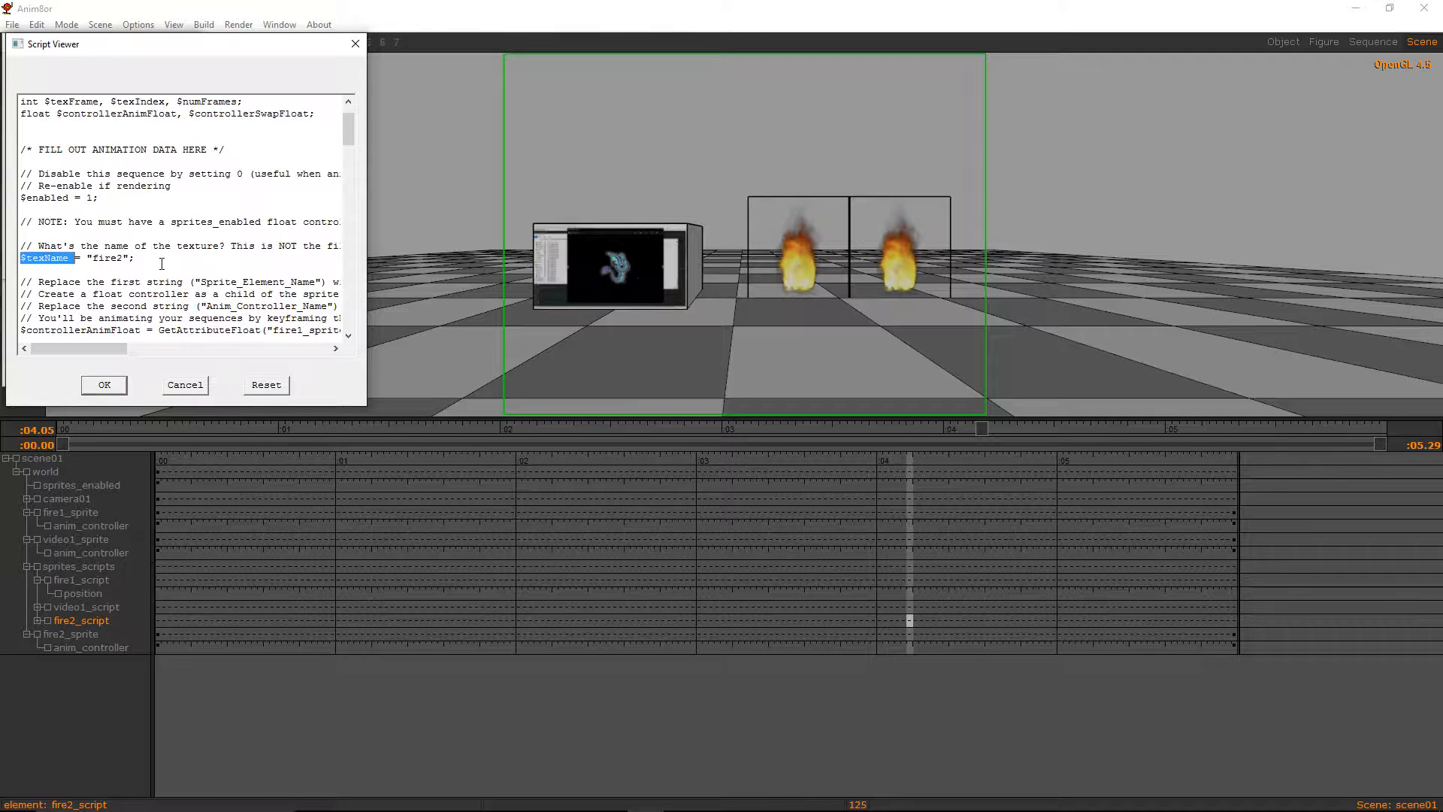
click(162, 262)
scroll(162, 262, down, 4)
scroll(162, 262, down, 4)
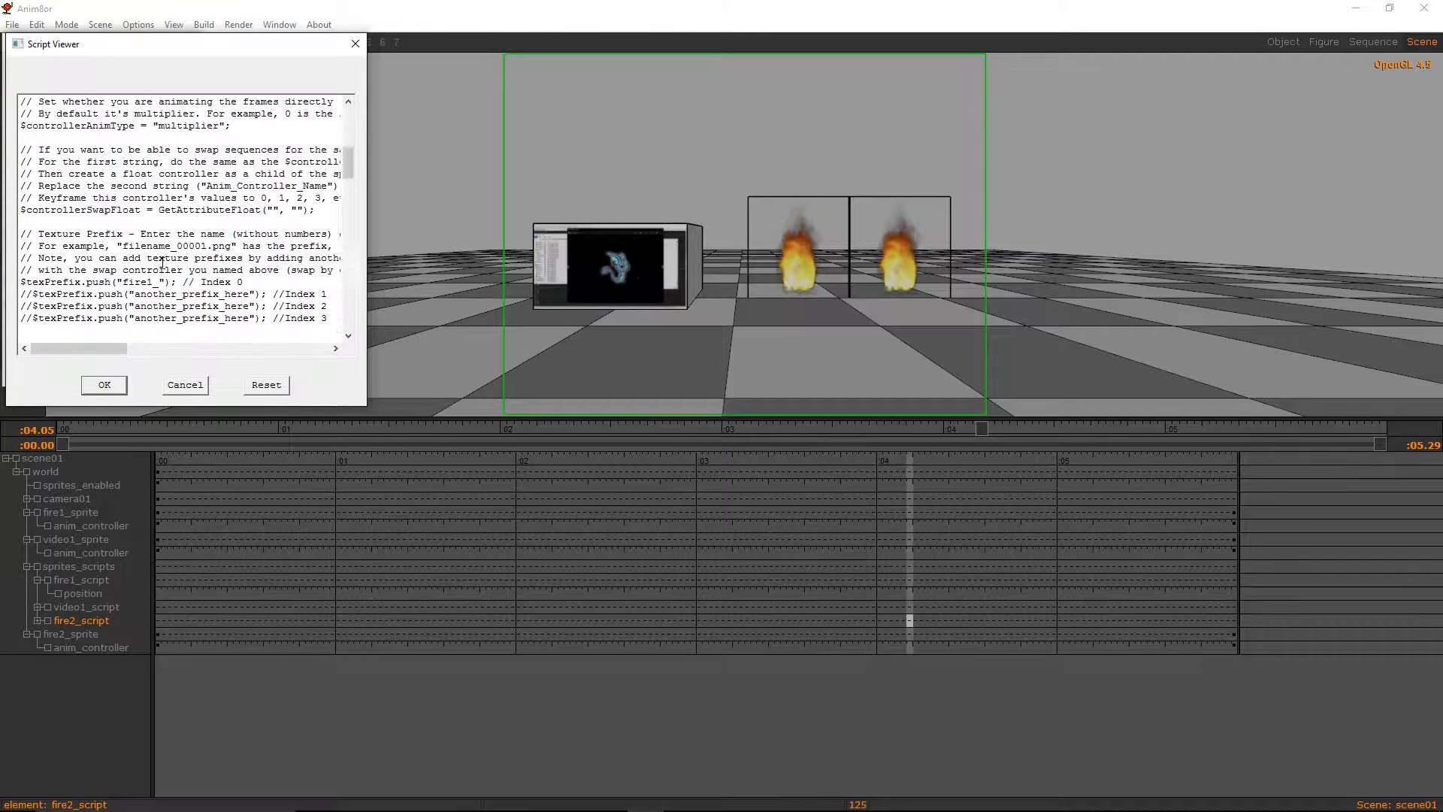
click(105, 385)
click(173, 87)
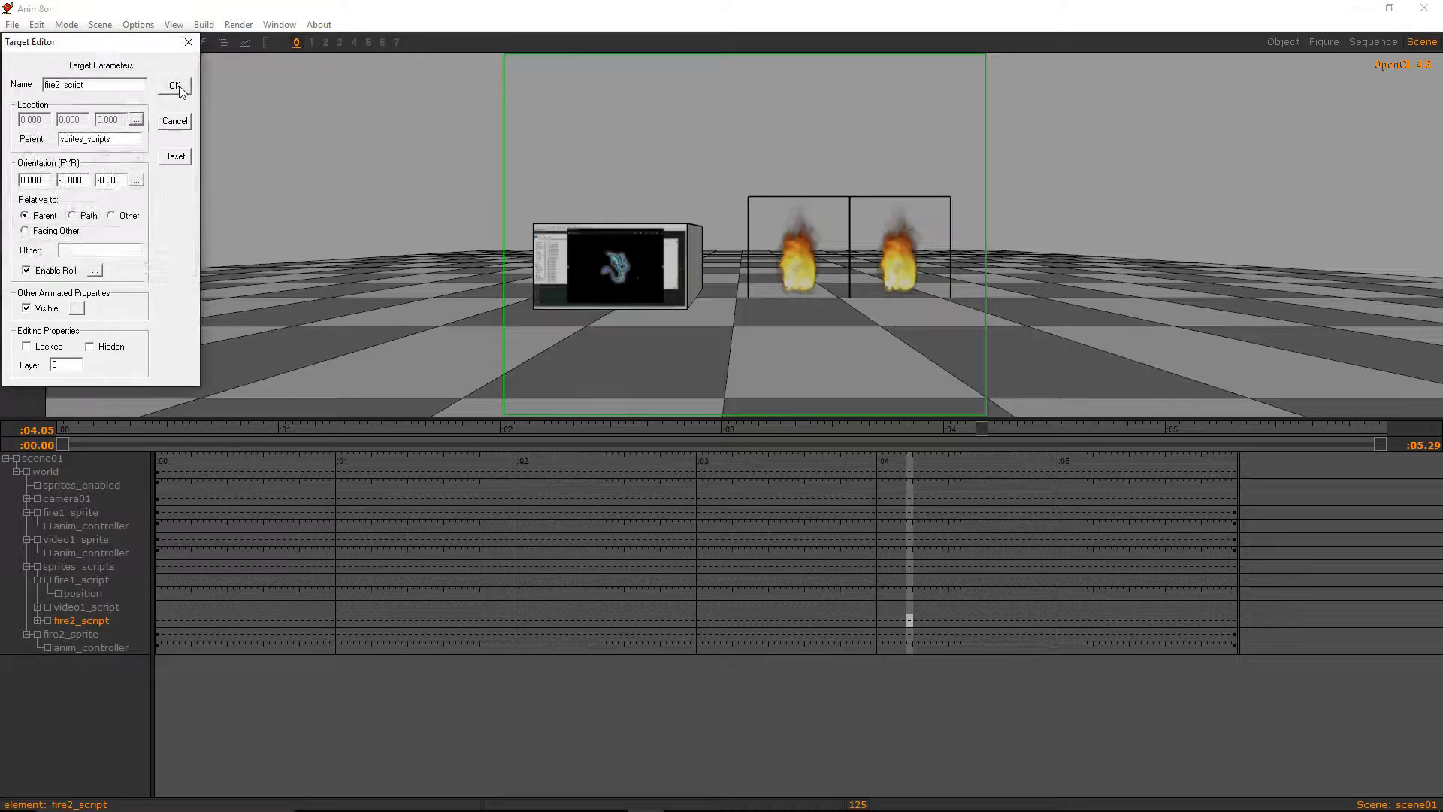
click(172, 87)
Step back from frame 125 to frame 109 to check how both fire sprites play with the new script
key(Left)
key(Left)
key(Left)
key(Left)
key(Left)
key(Left)
key(Left)
key(Left)
key(Left)
key(Left)
key(Left)
key(Left)
key(Left)
key(Left)
key(Left)
key(Left)
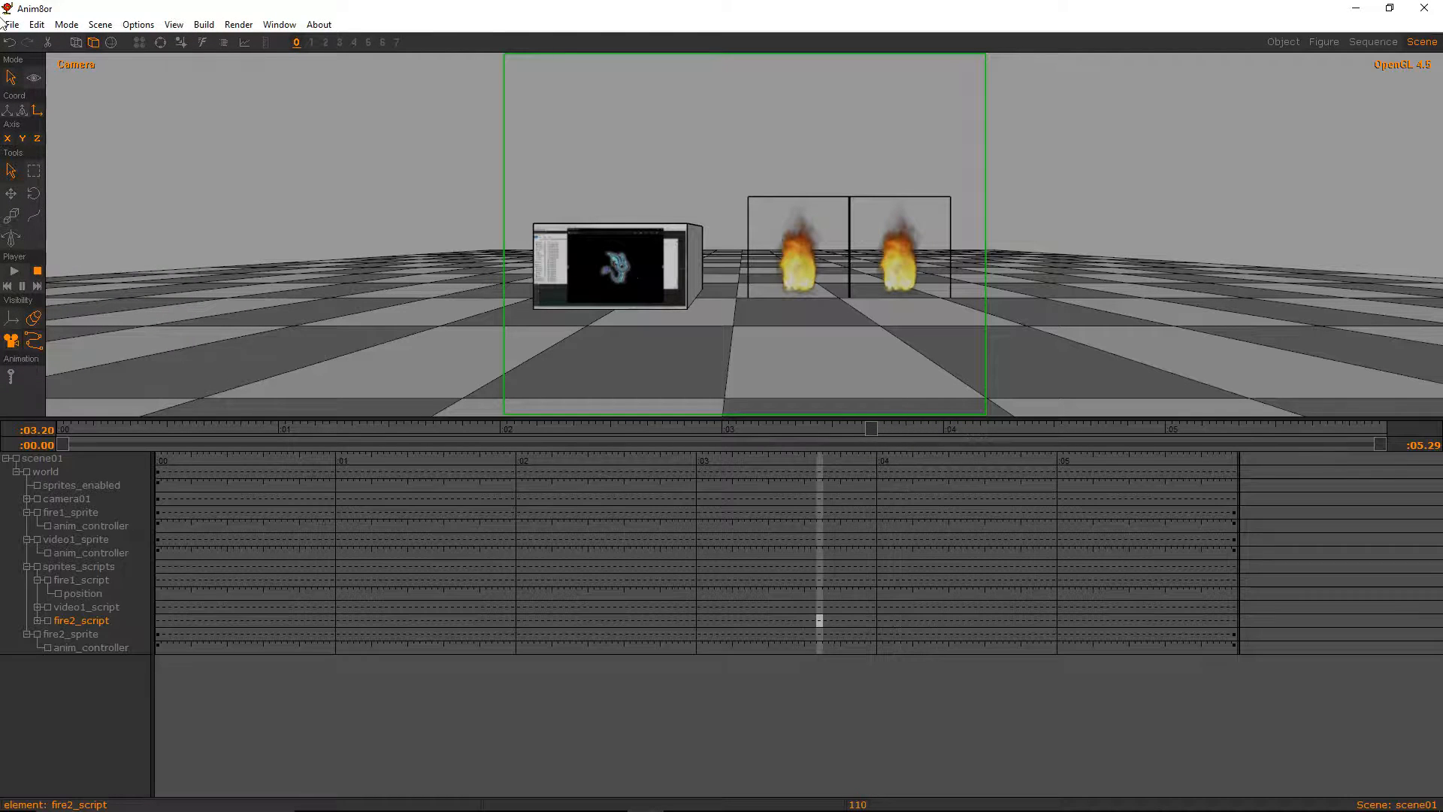
Save the project and close Anim8or
click(12, 25)
click(42, 97)
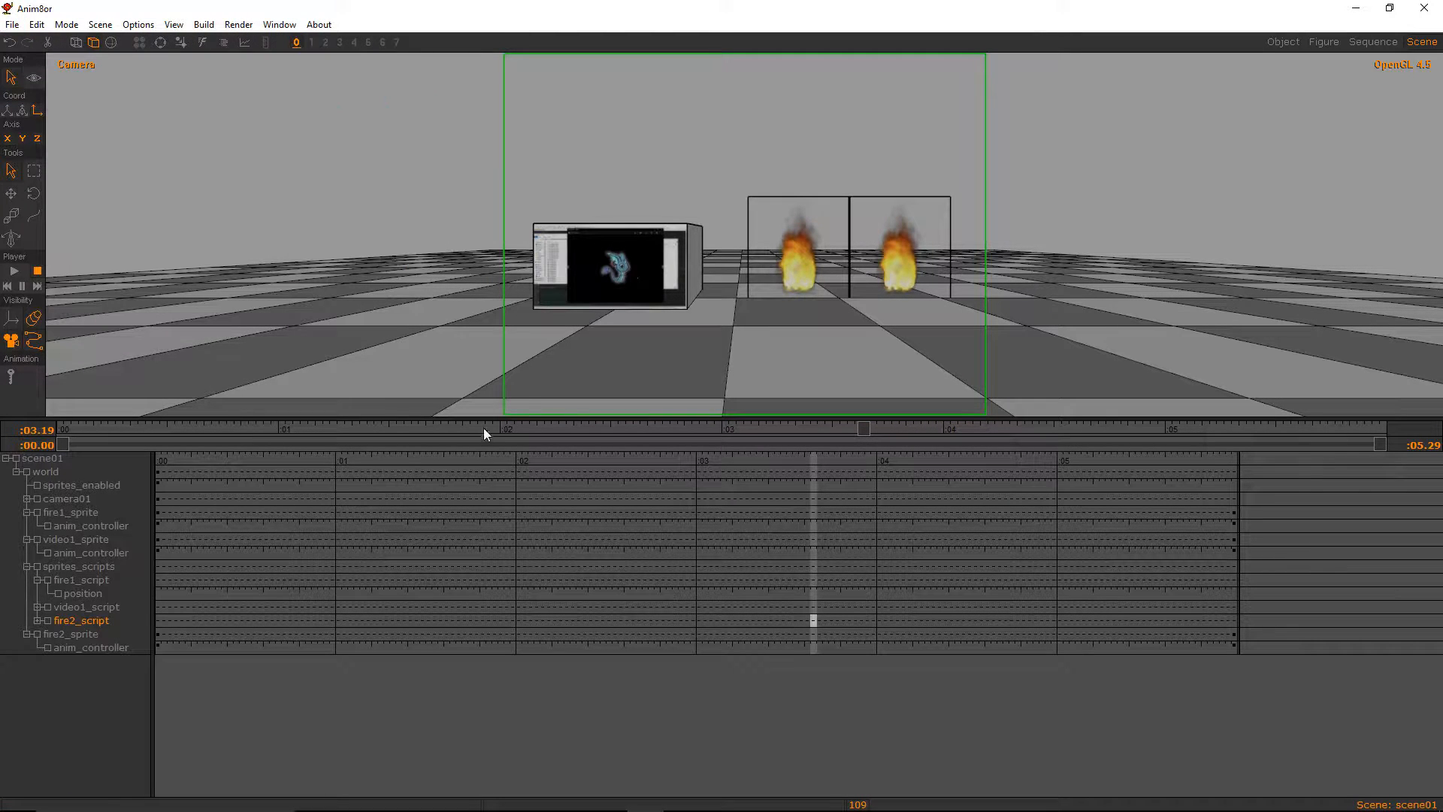
click(1424, 8)
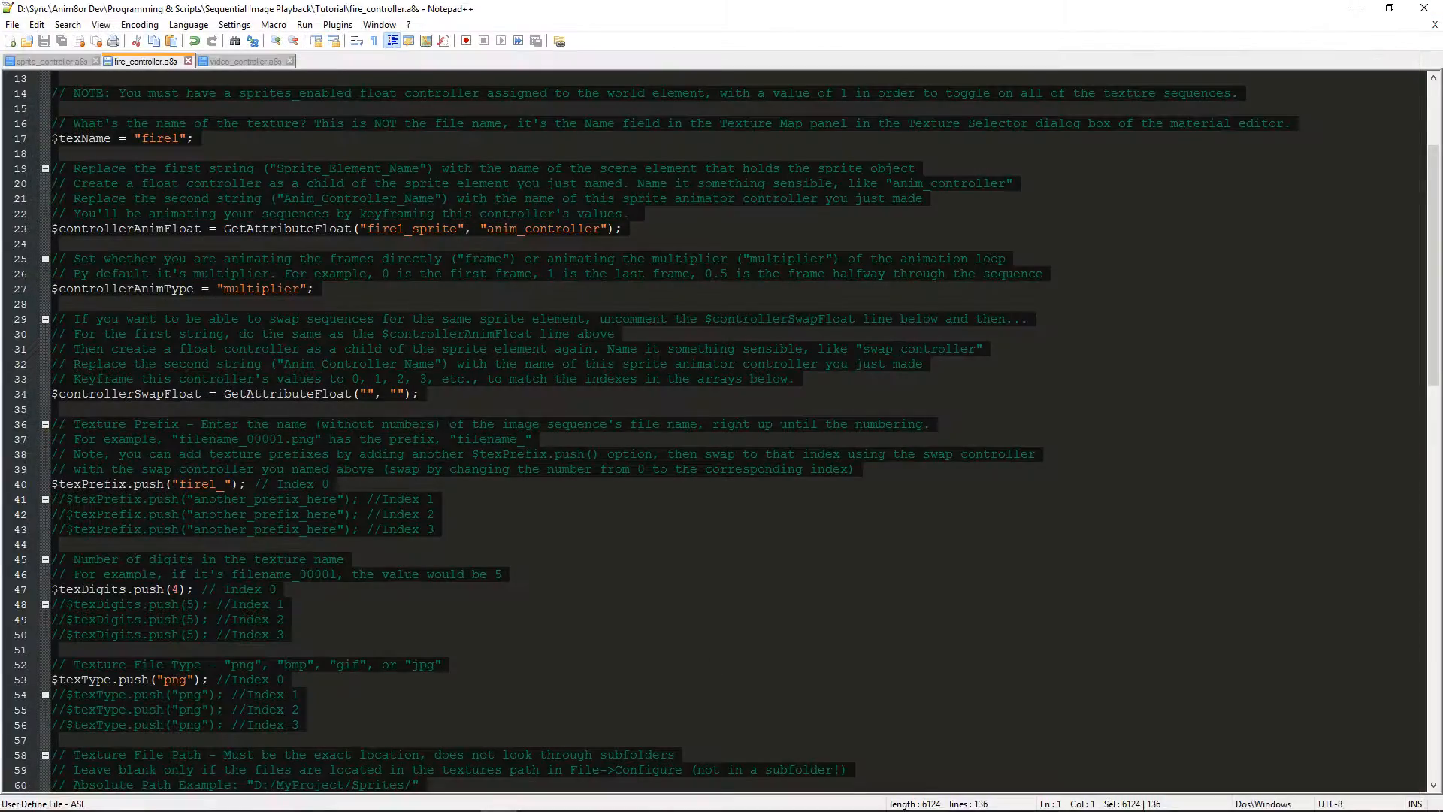
Reopen tutorial.an8 from the Tutorial folder in File Explorer, switch to the scene editor and maximize the window
click(462, 803)
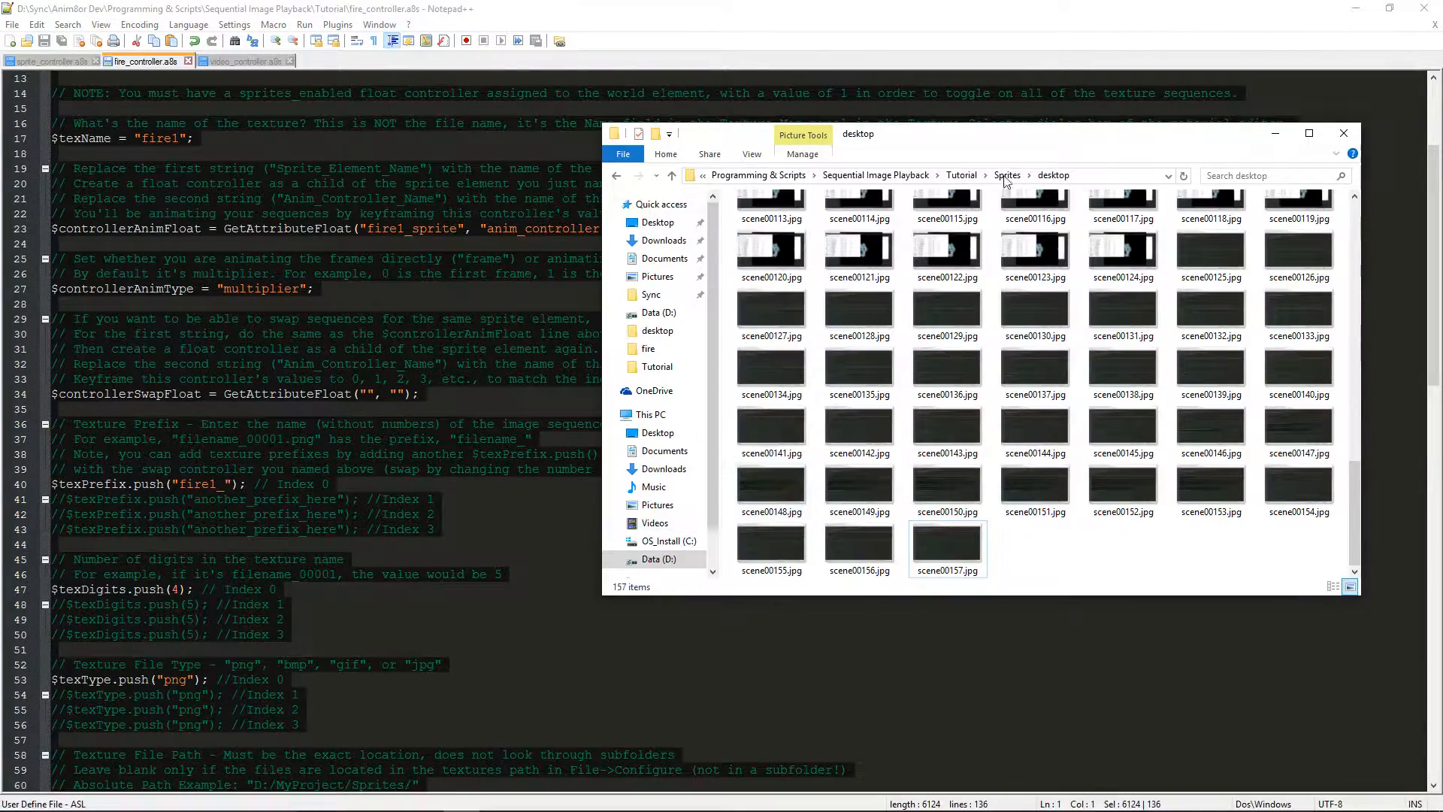
click(961, 174)
click(1040, 256)
double_click(1040, 256)
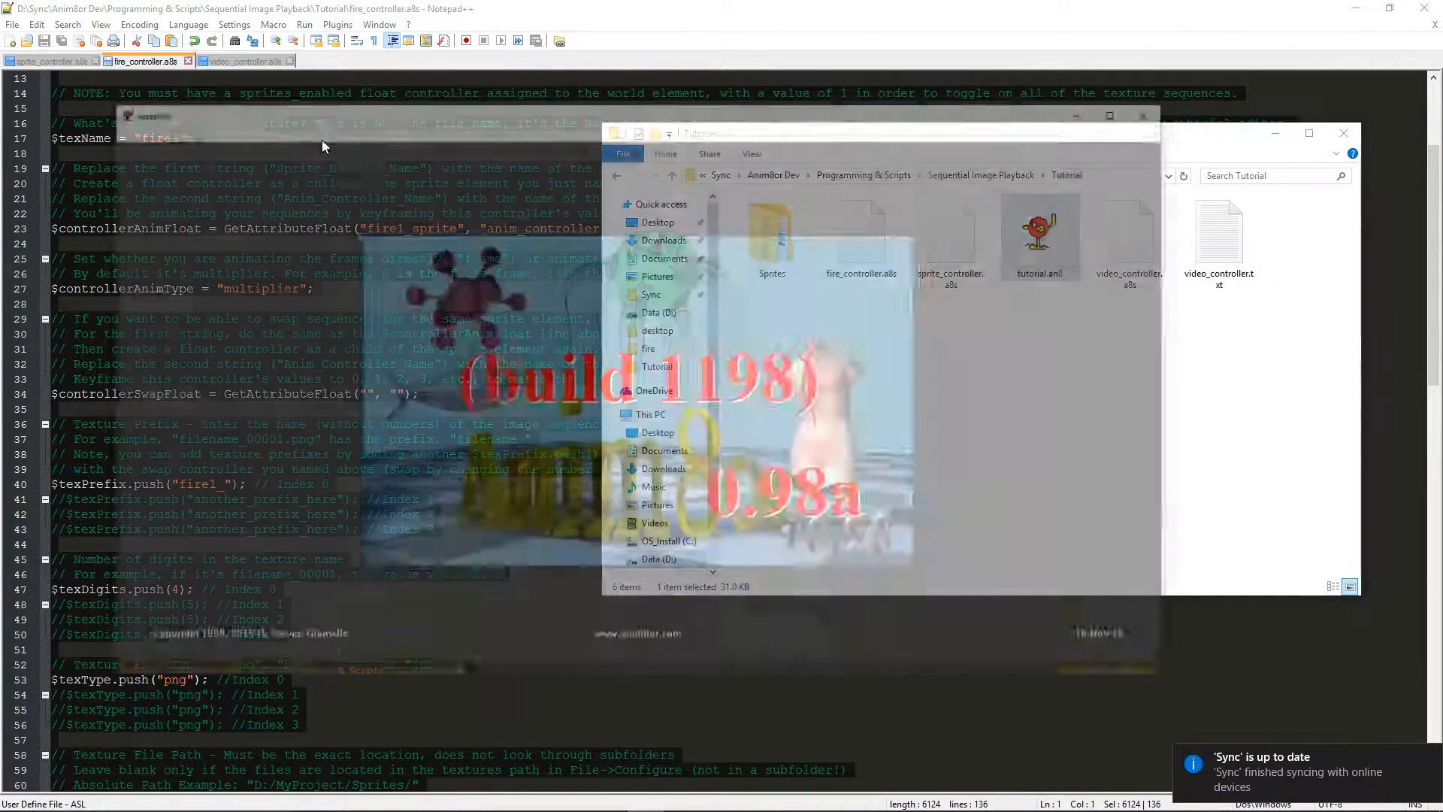
click(172, 128)
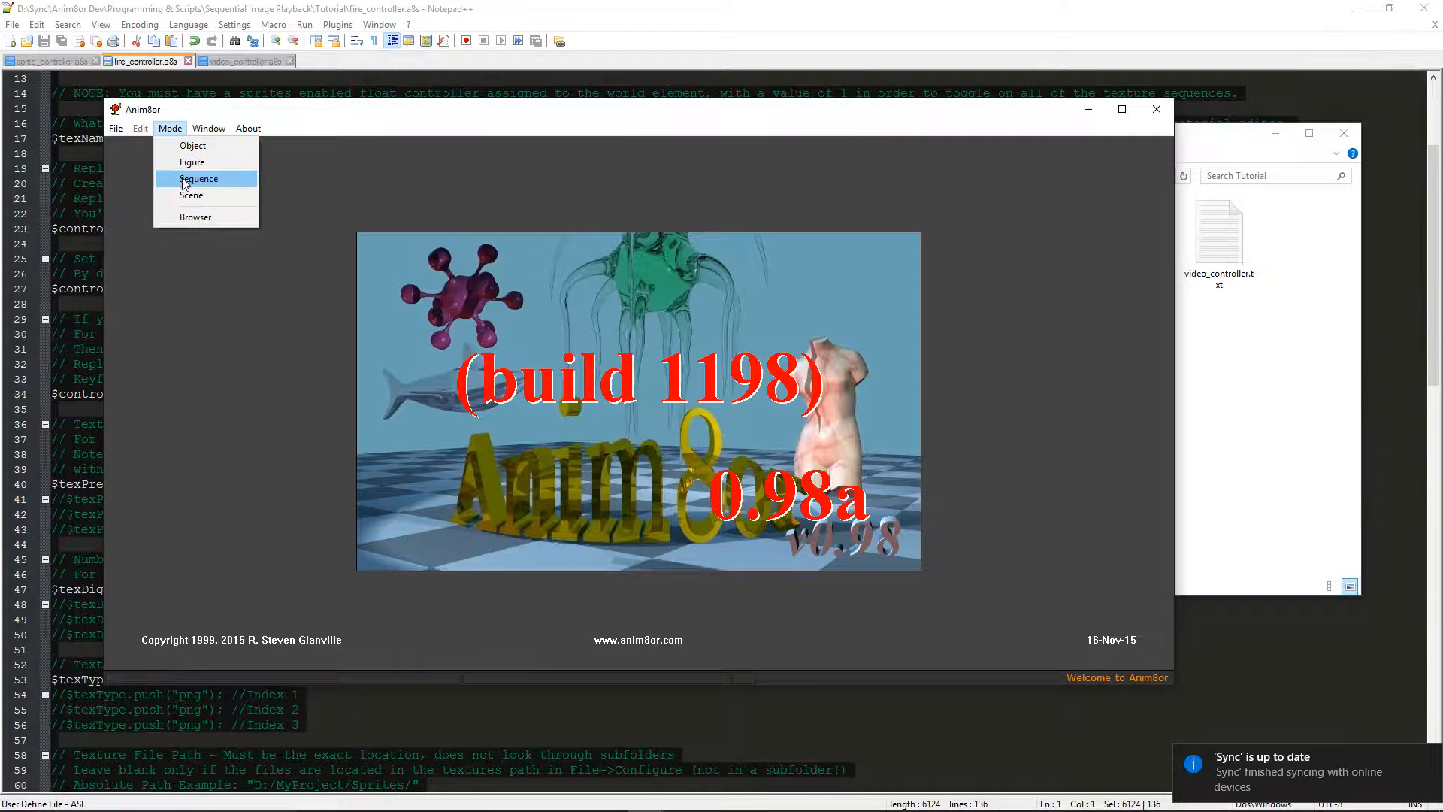
click(183, 189)
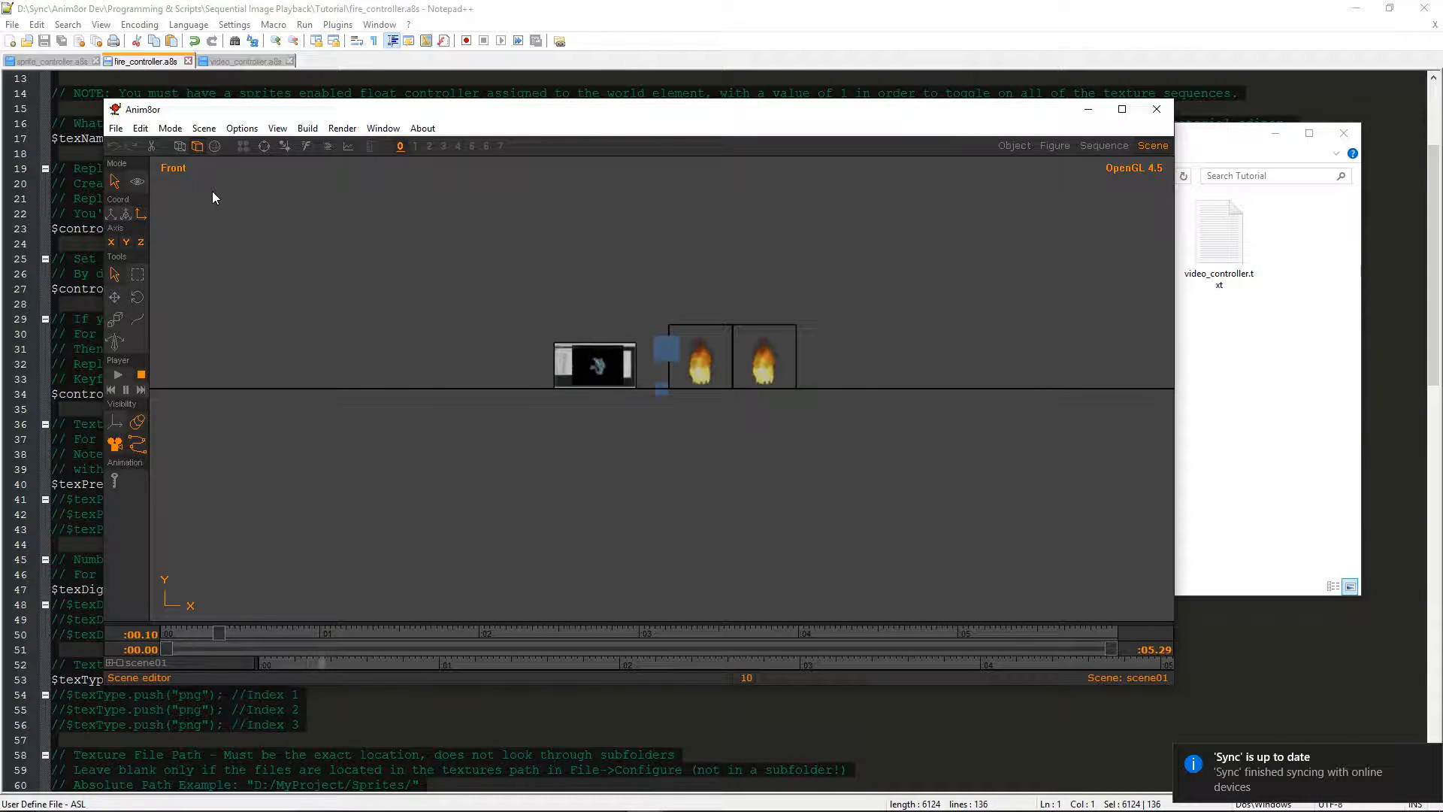
double_click(445, 111)
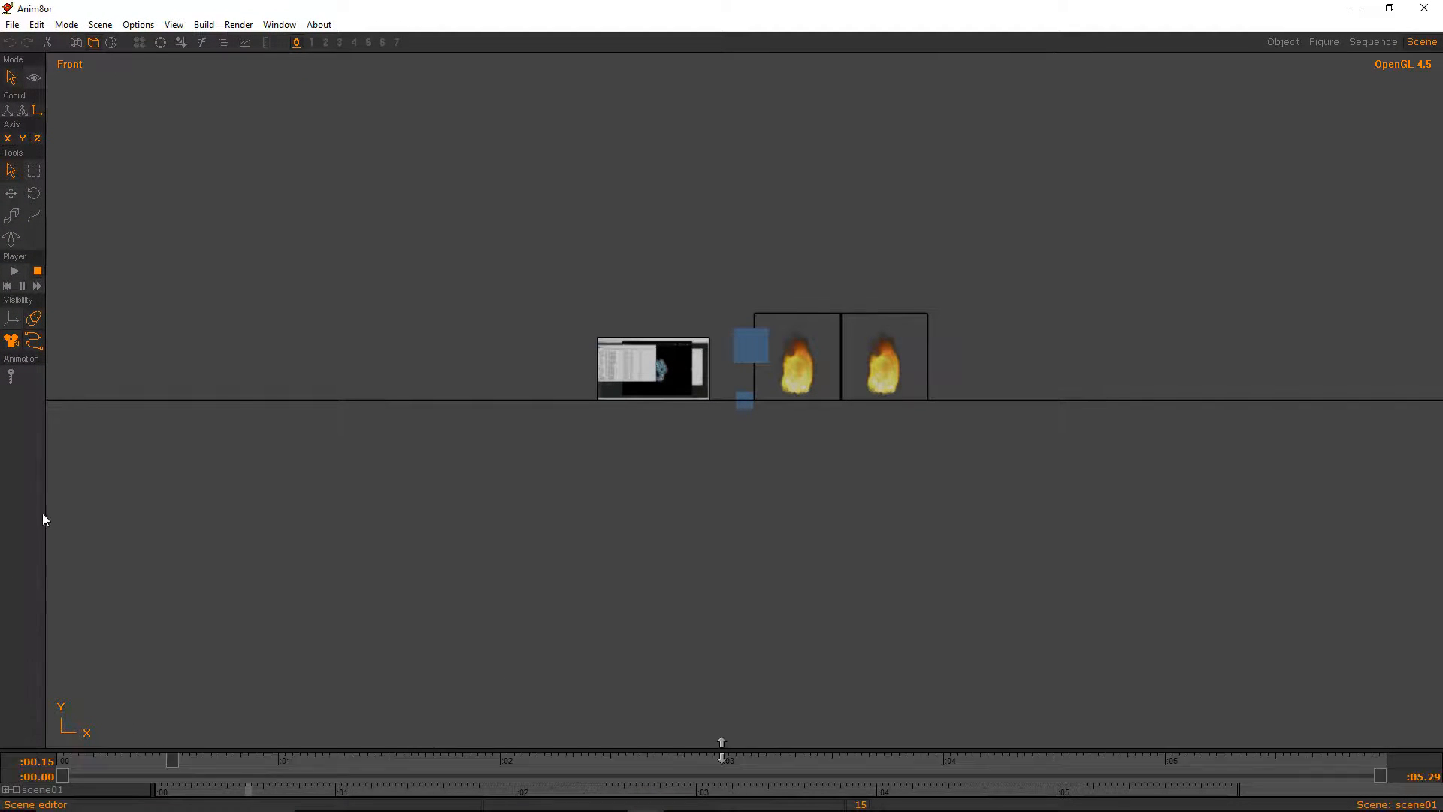
Expand the scene tree, set fire2_sprite's object to fire2 and select video1_script under sprites_scripts
click(6, 791)
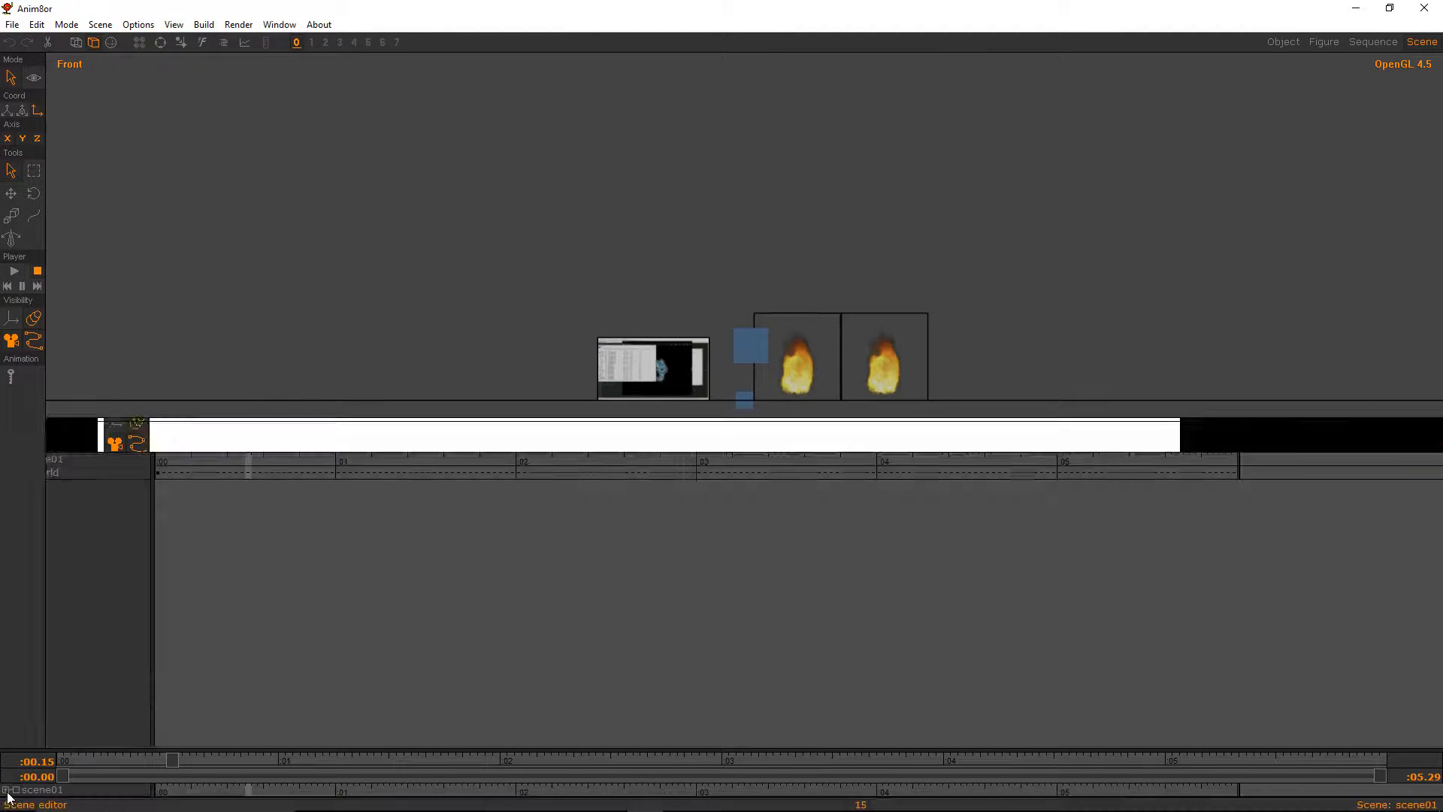
click(16, 472)
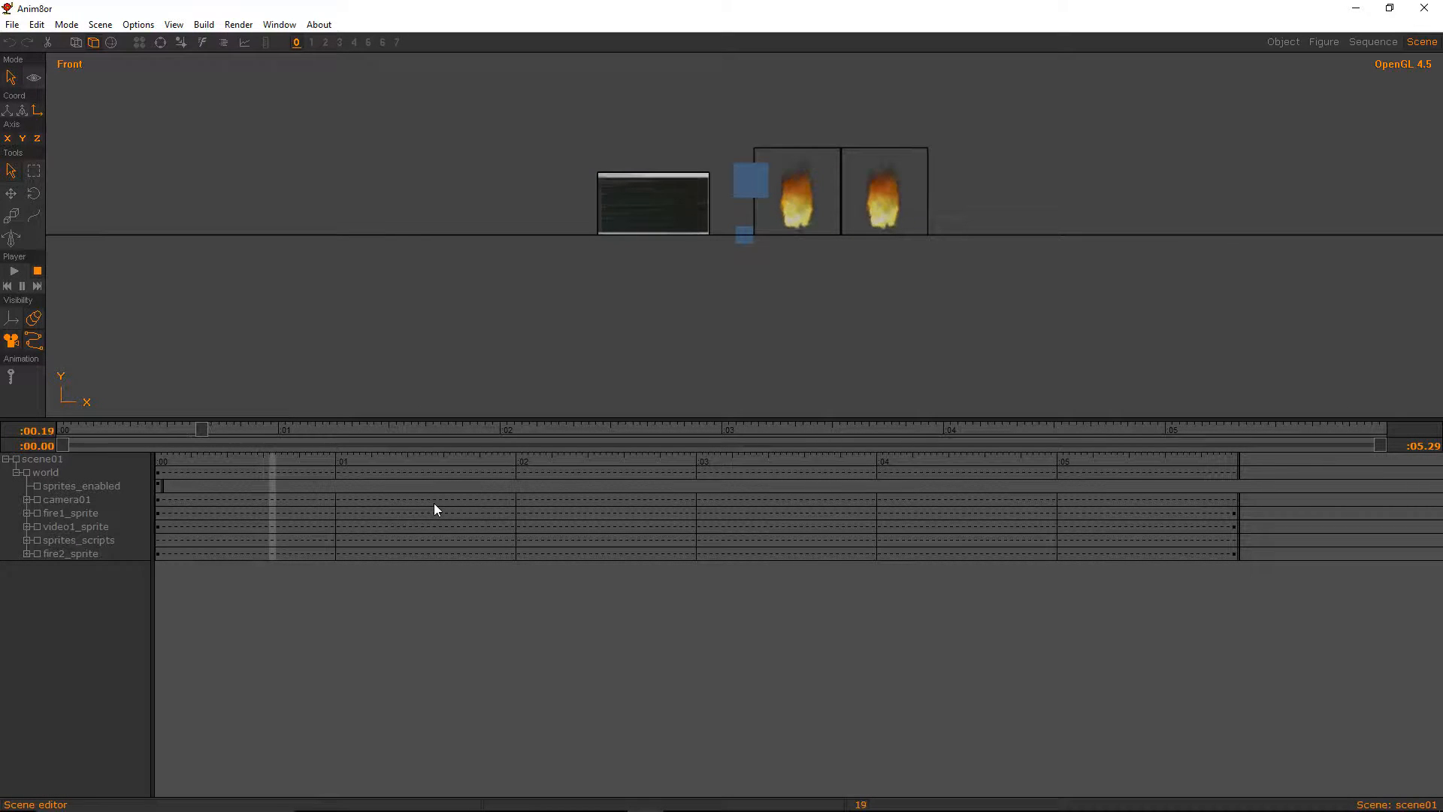
double_click(893, 192)
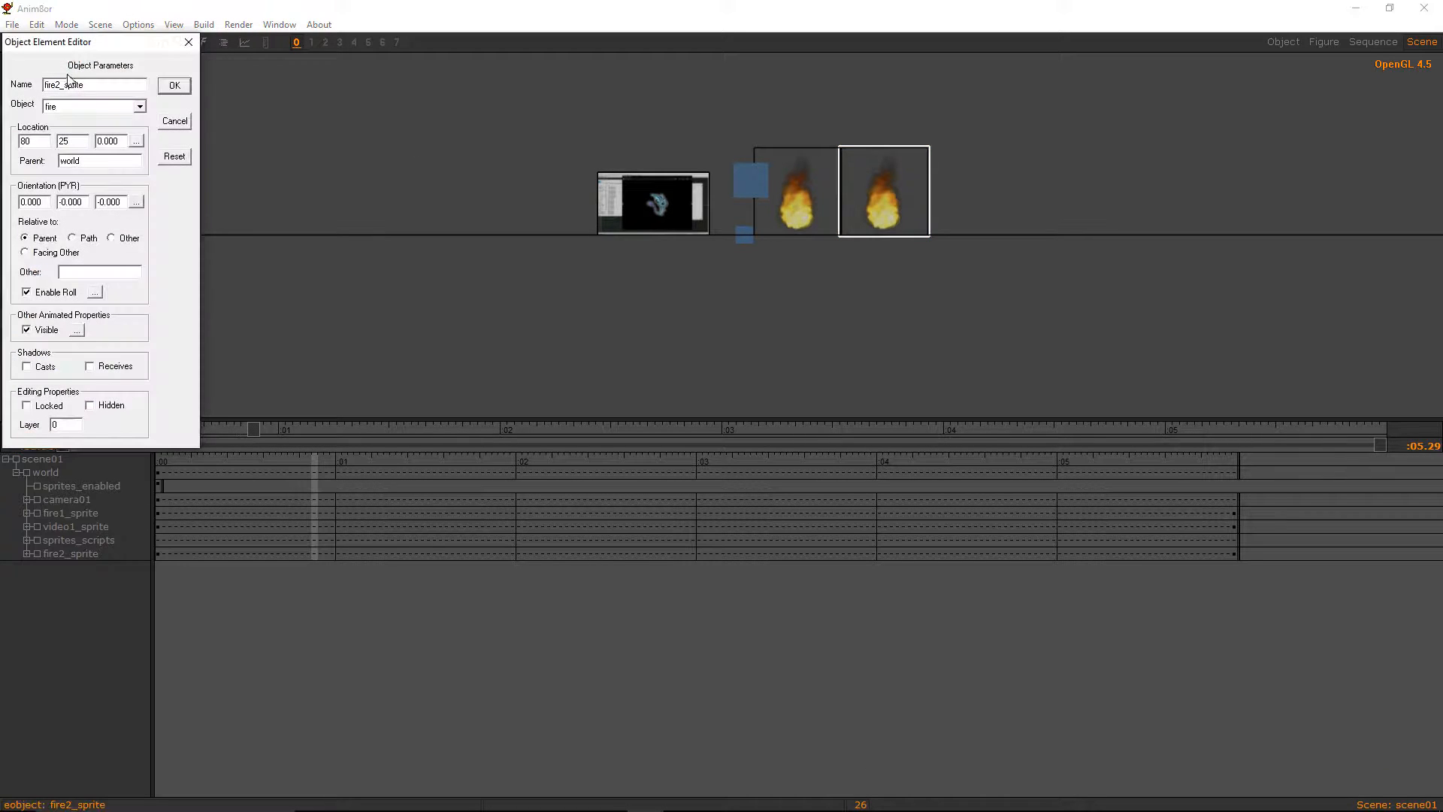
click(139, 106)
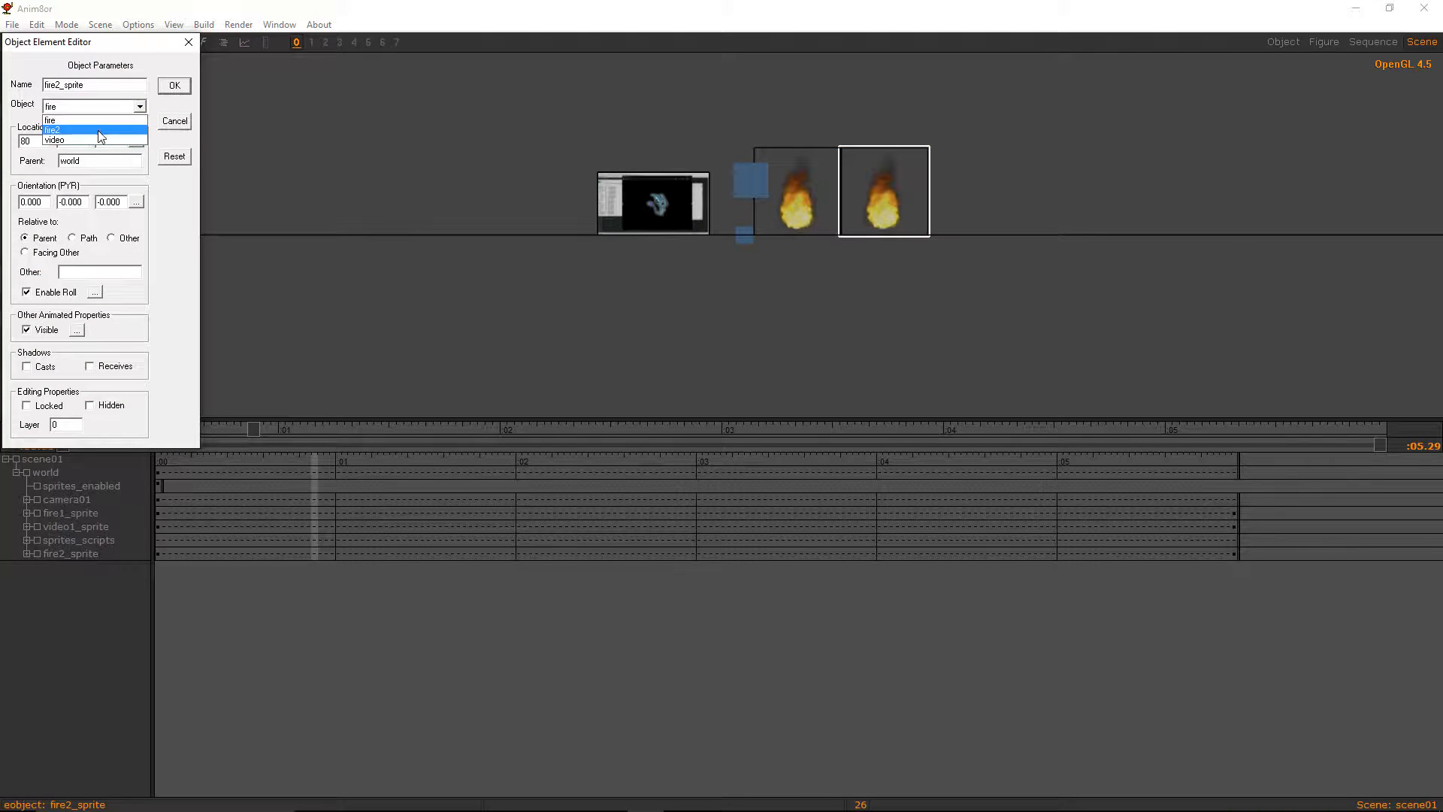
click(68, 125)
click(170, 88)
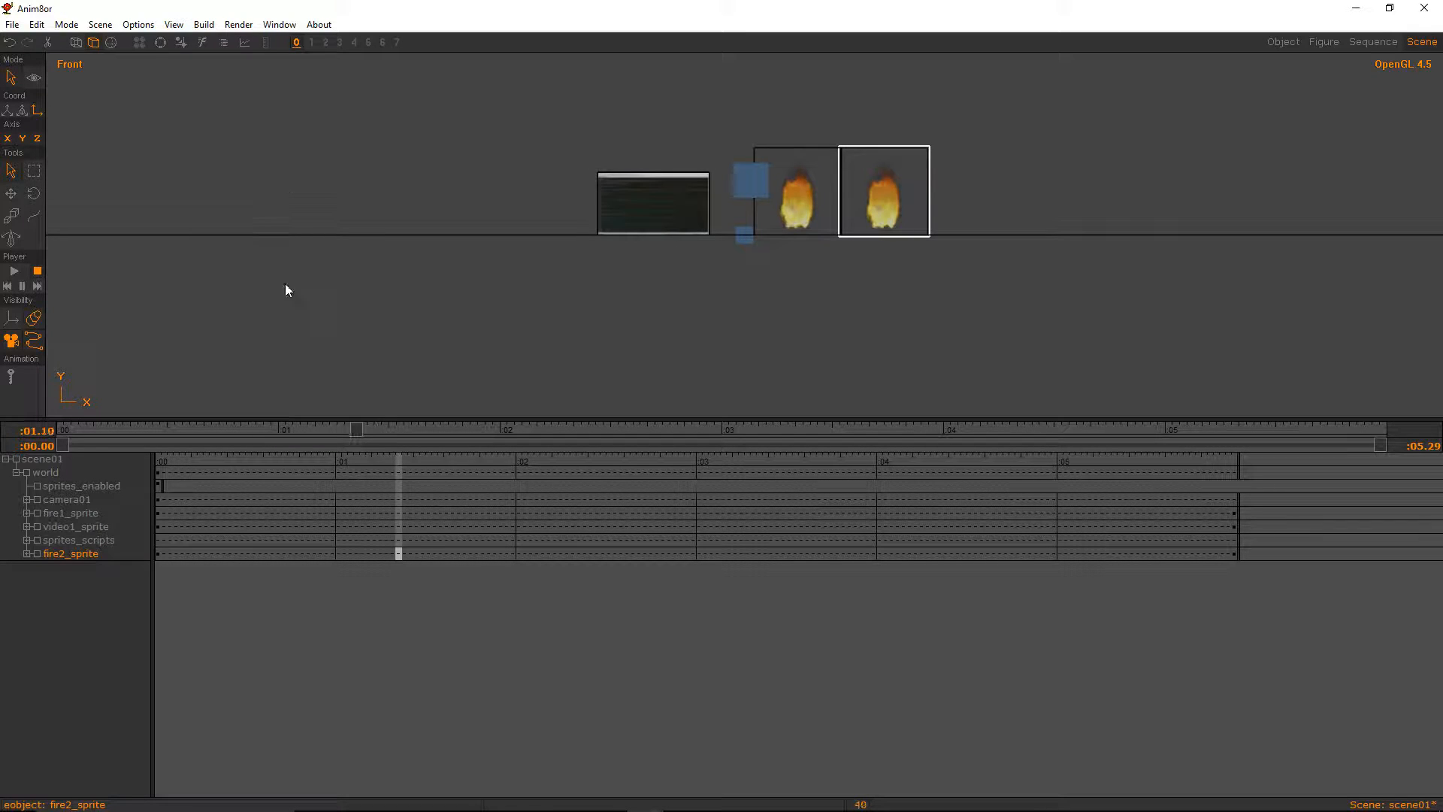
click(28, 540)
click(97, 554)
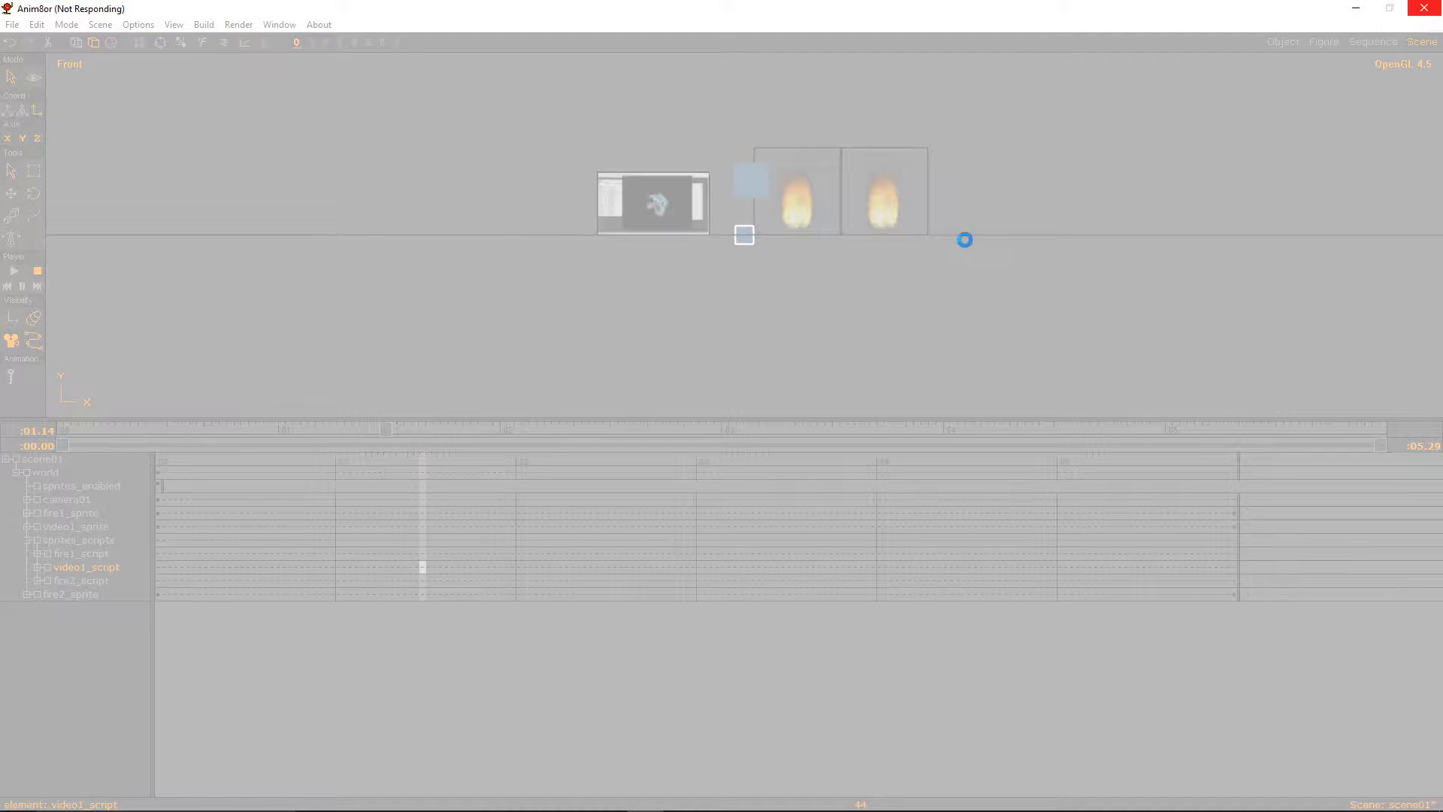
Force-close the unresponsive Anim8or, reopen tutorial.an8 and maximize its window
click(1424, 8)
click(723, 427)
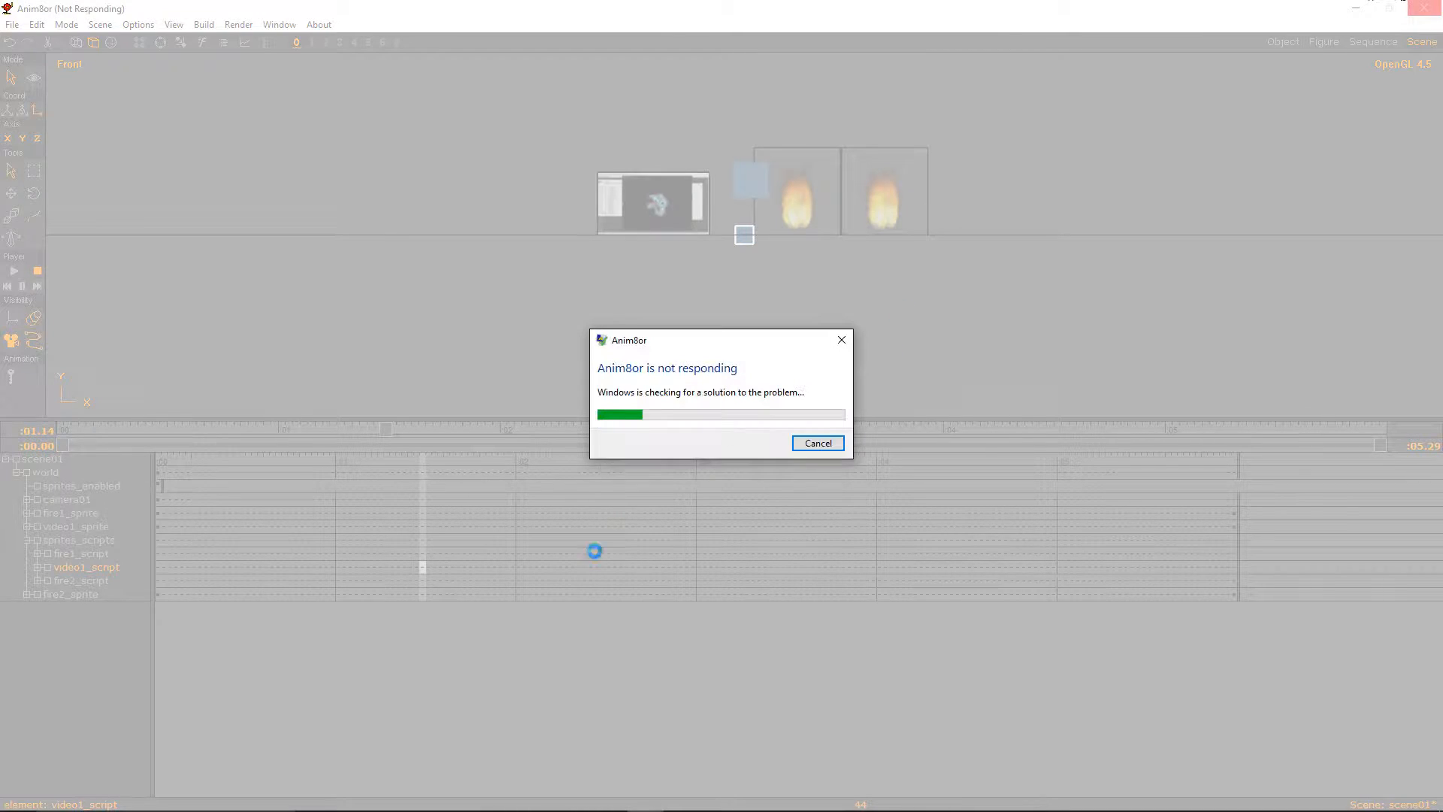
click(818, 443)
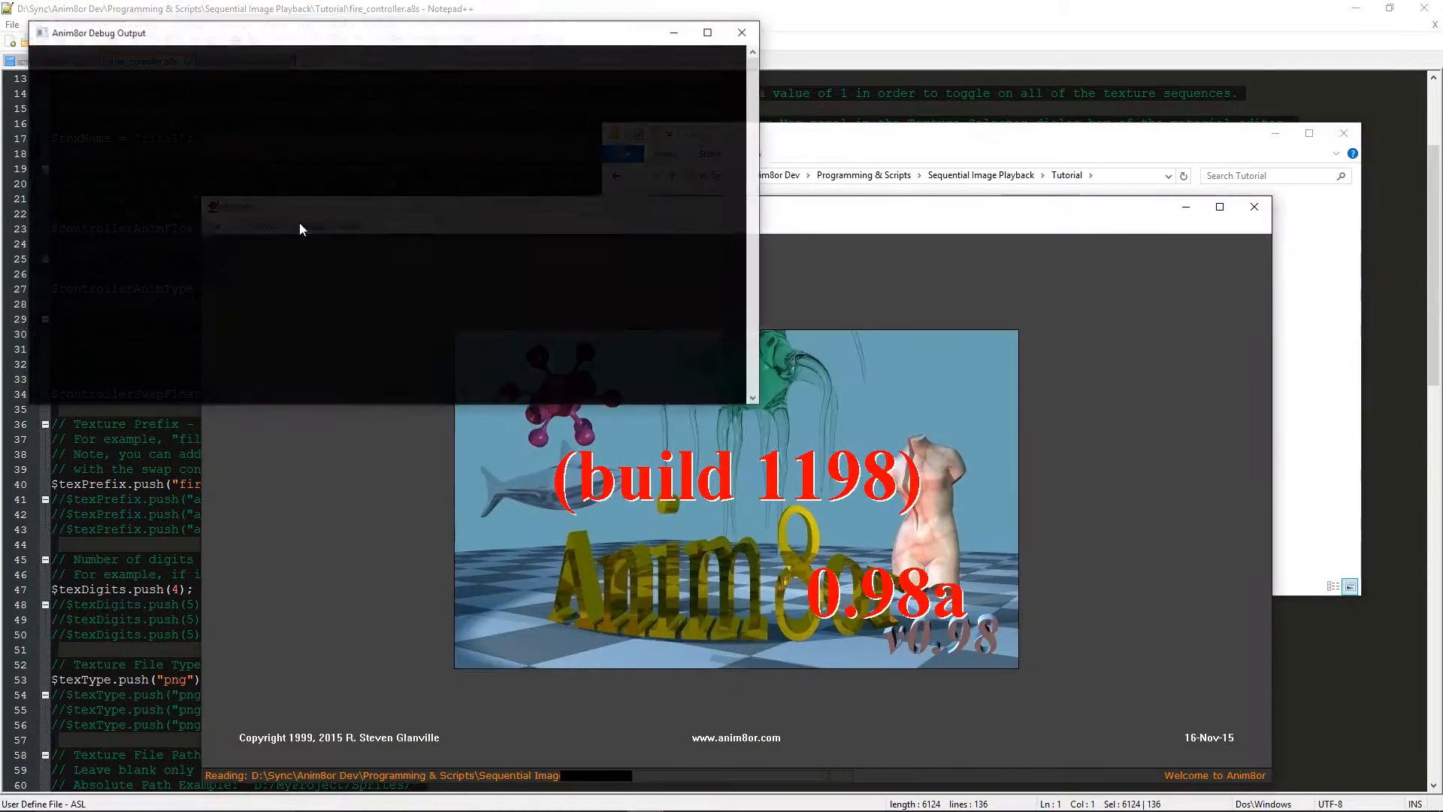
click(844, 227)
double_click(292, 204)
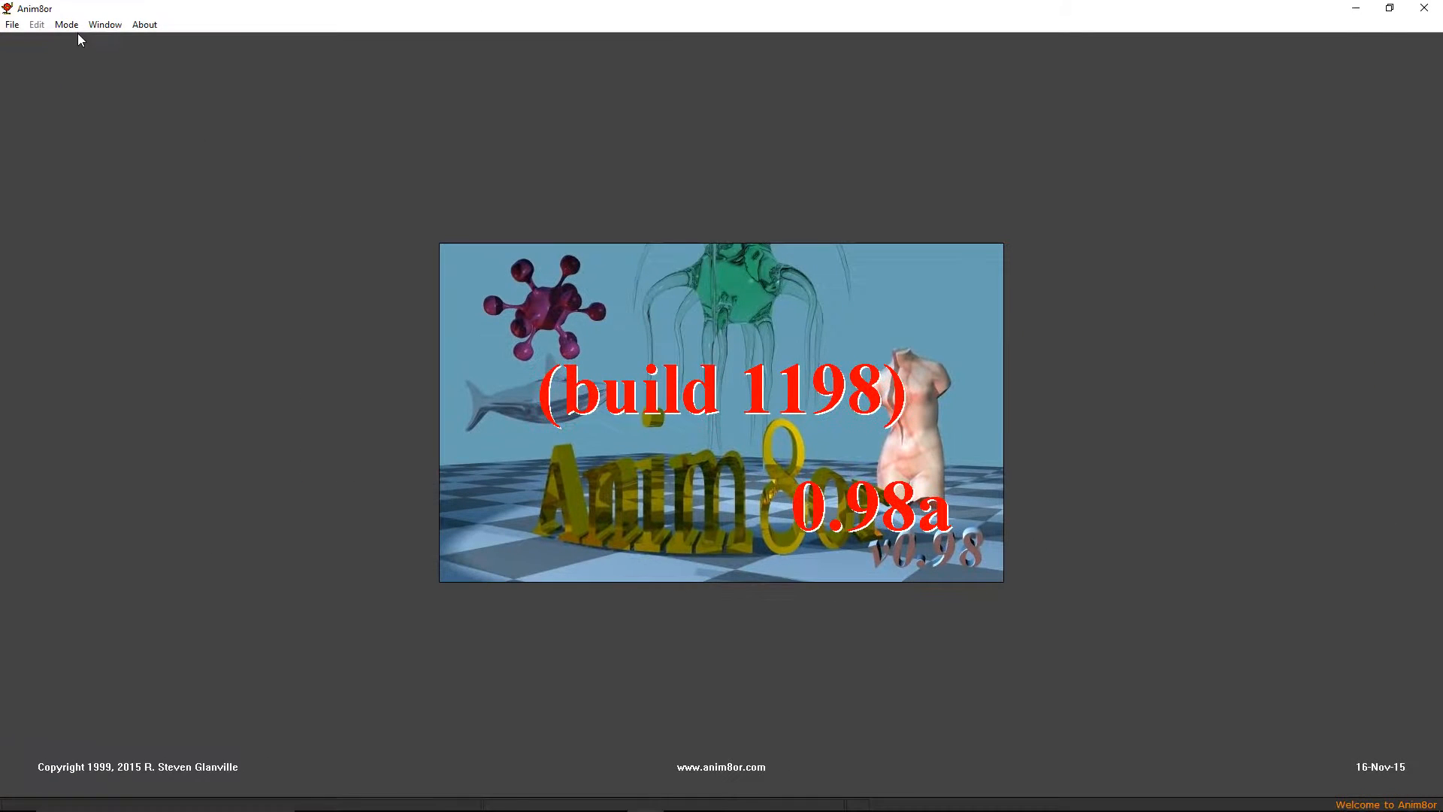
Switch from the start screen to the scene editor
click(75, 27)
click(83, 42)
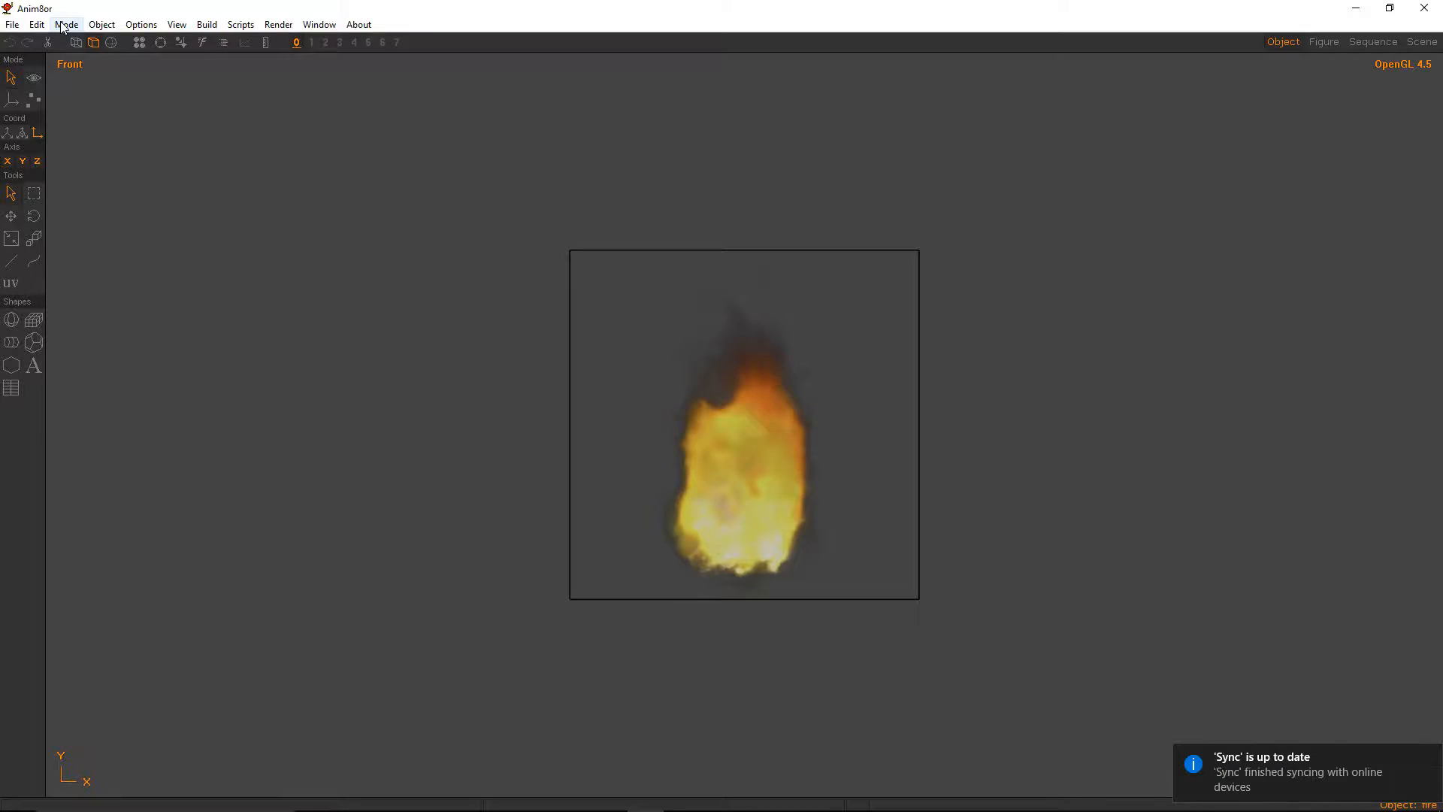
click(64, 26)
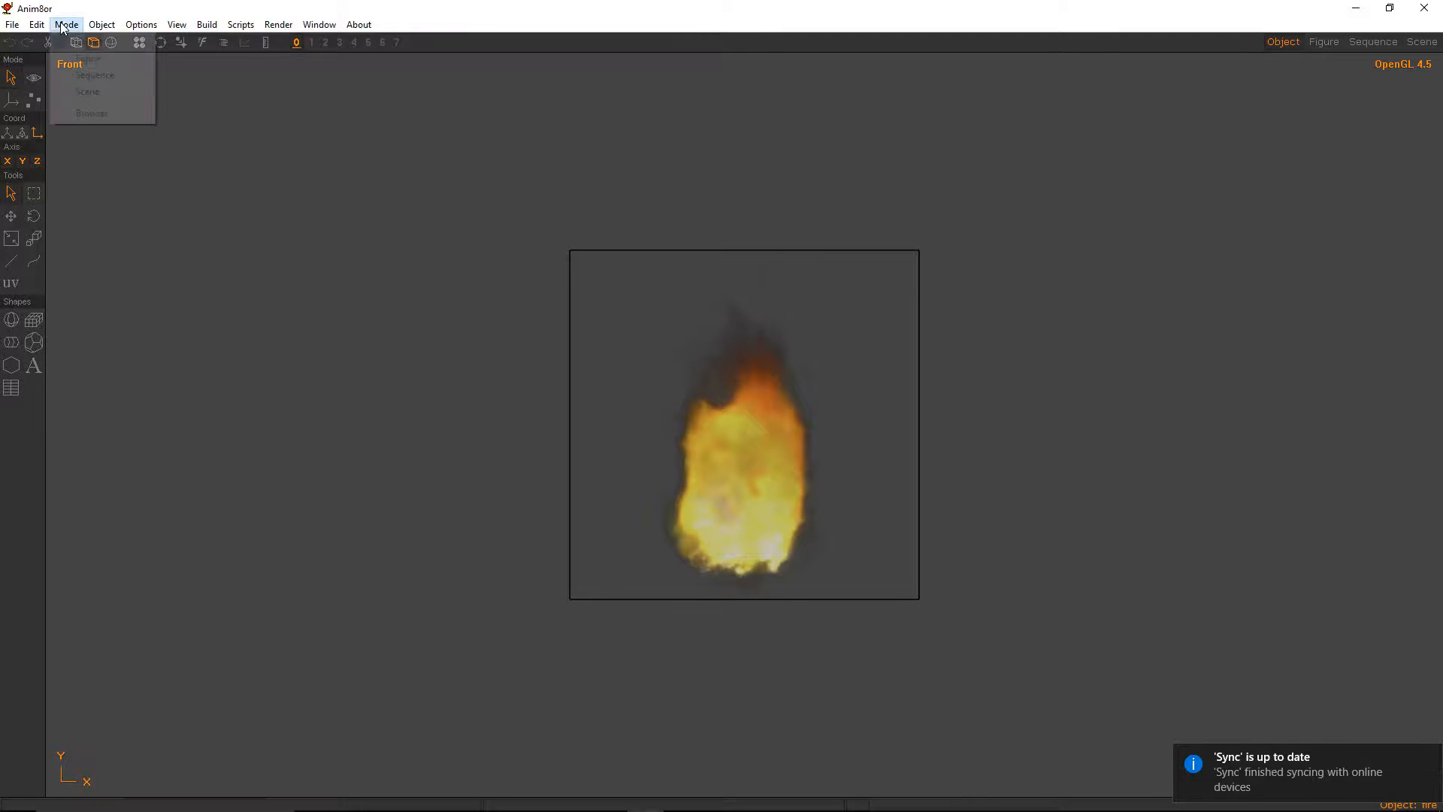
click(96, 88)
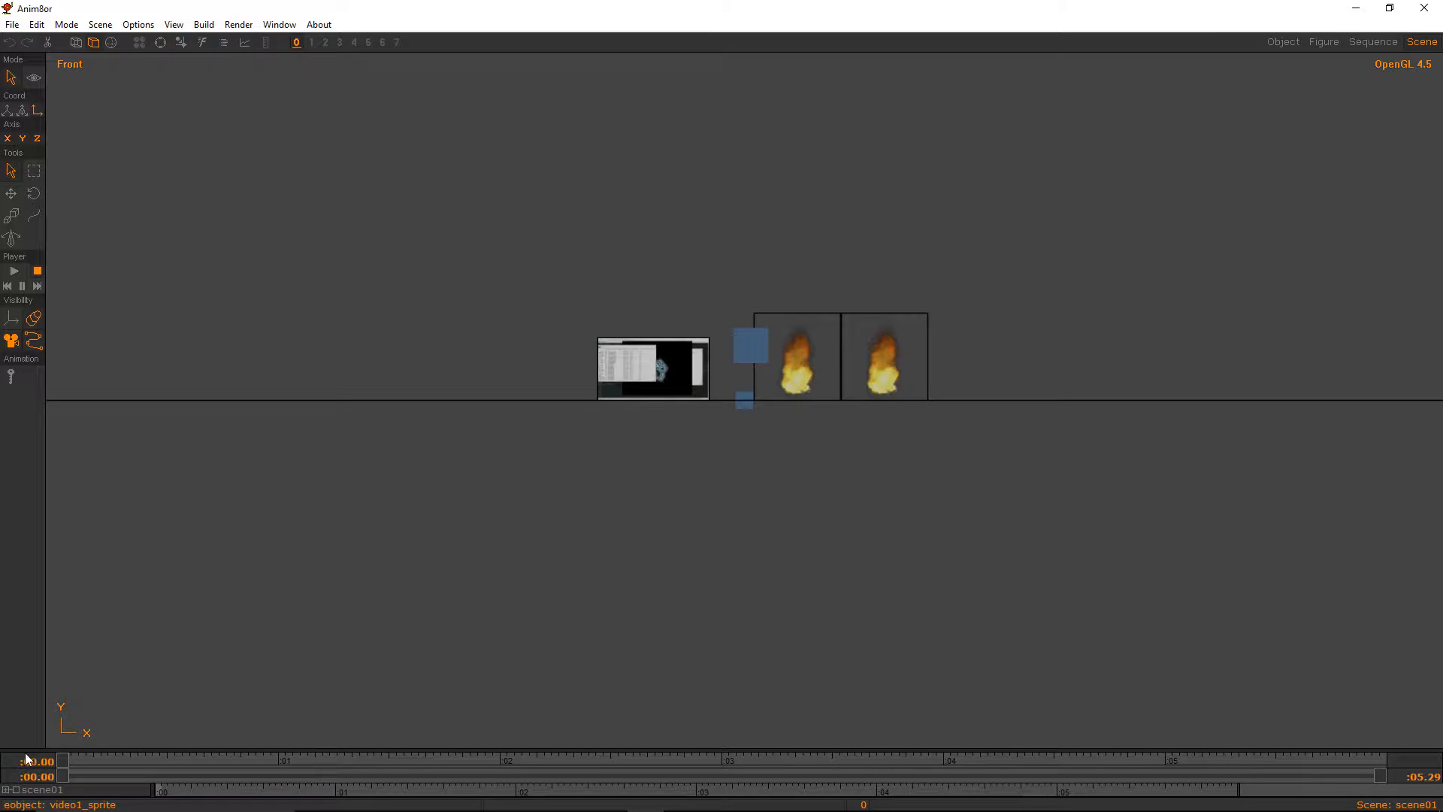
Set fire2_sprite's object to fire2 and save the project
double_click(890, 367)
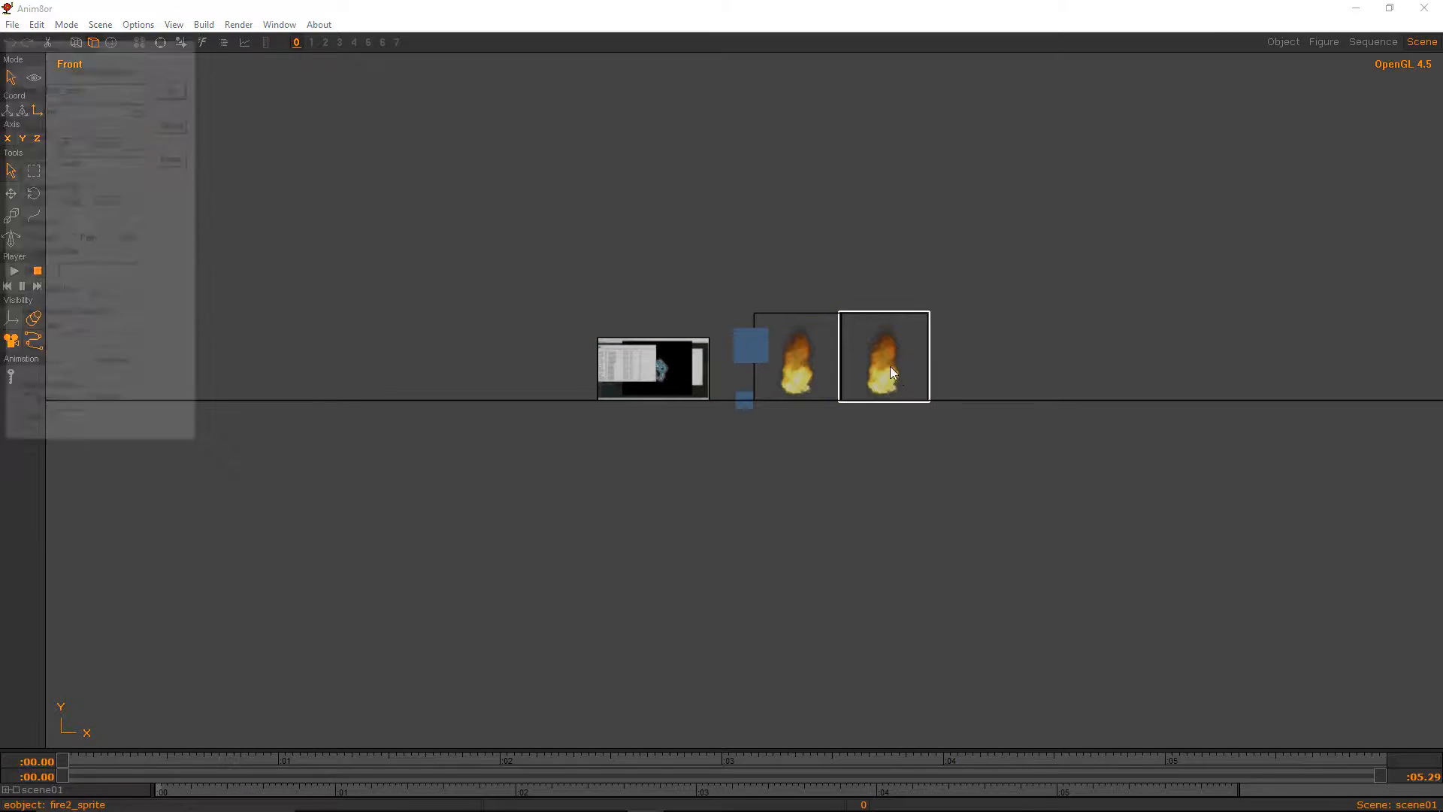
click(139, 108)
click(112, 126)
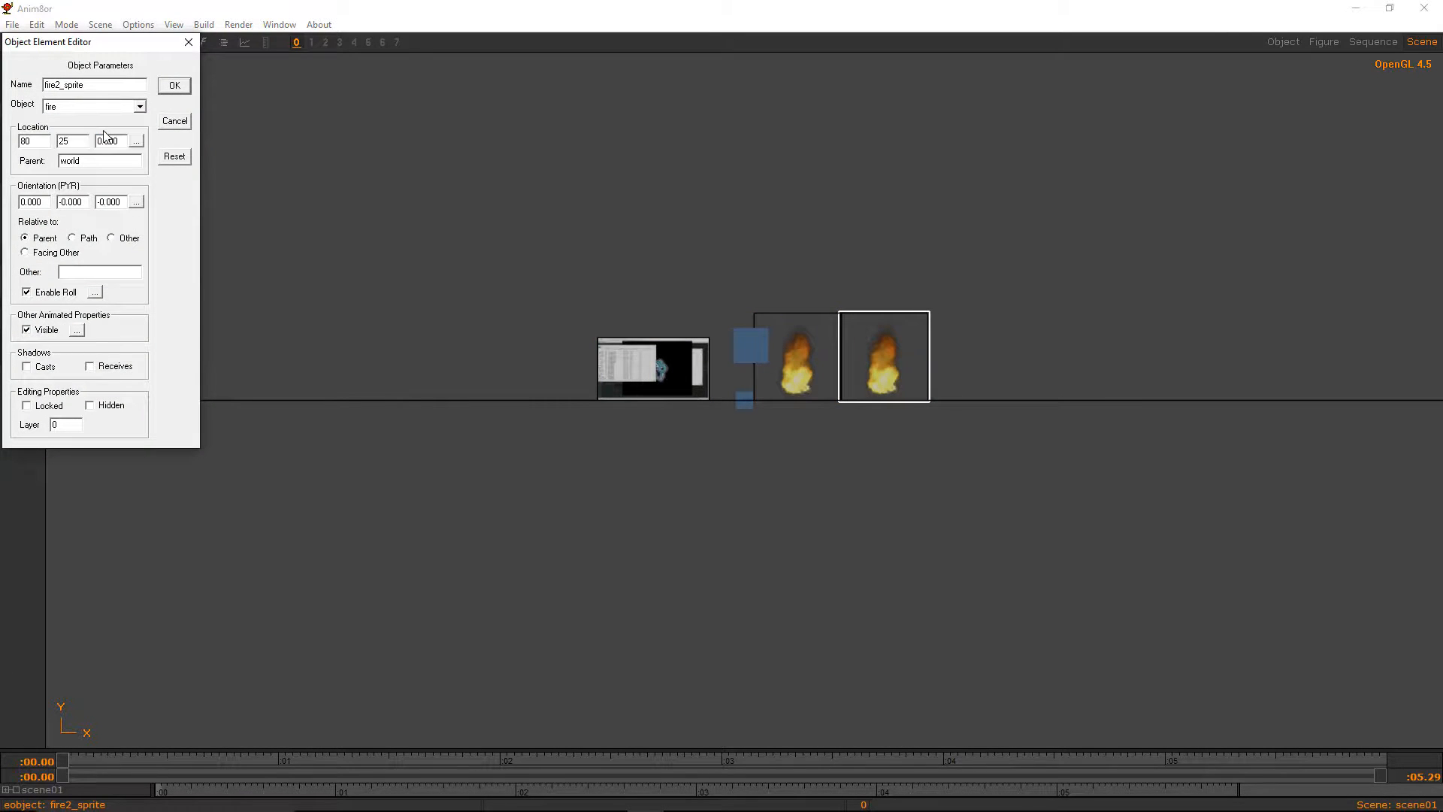
click(185, 84)
click(13, 28)
click(35, 96)
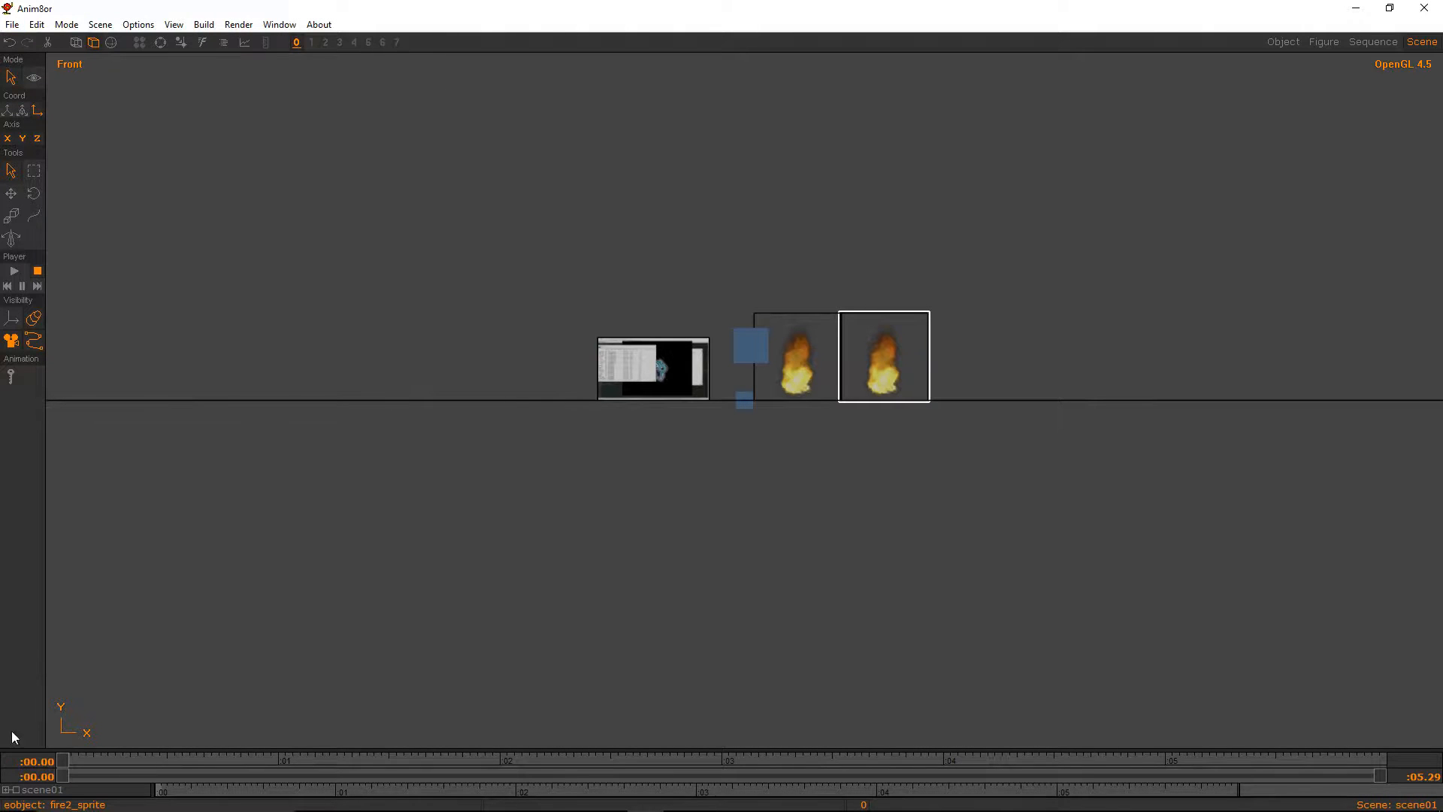
Expand the scene tree, enlarge the track area and set world's sprites_enabled key at frame 0 to 0
click(6, 790)
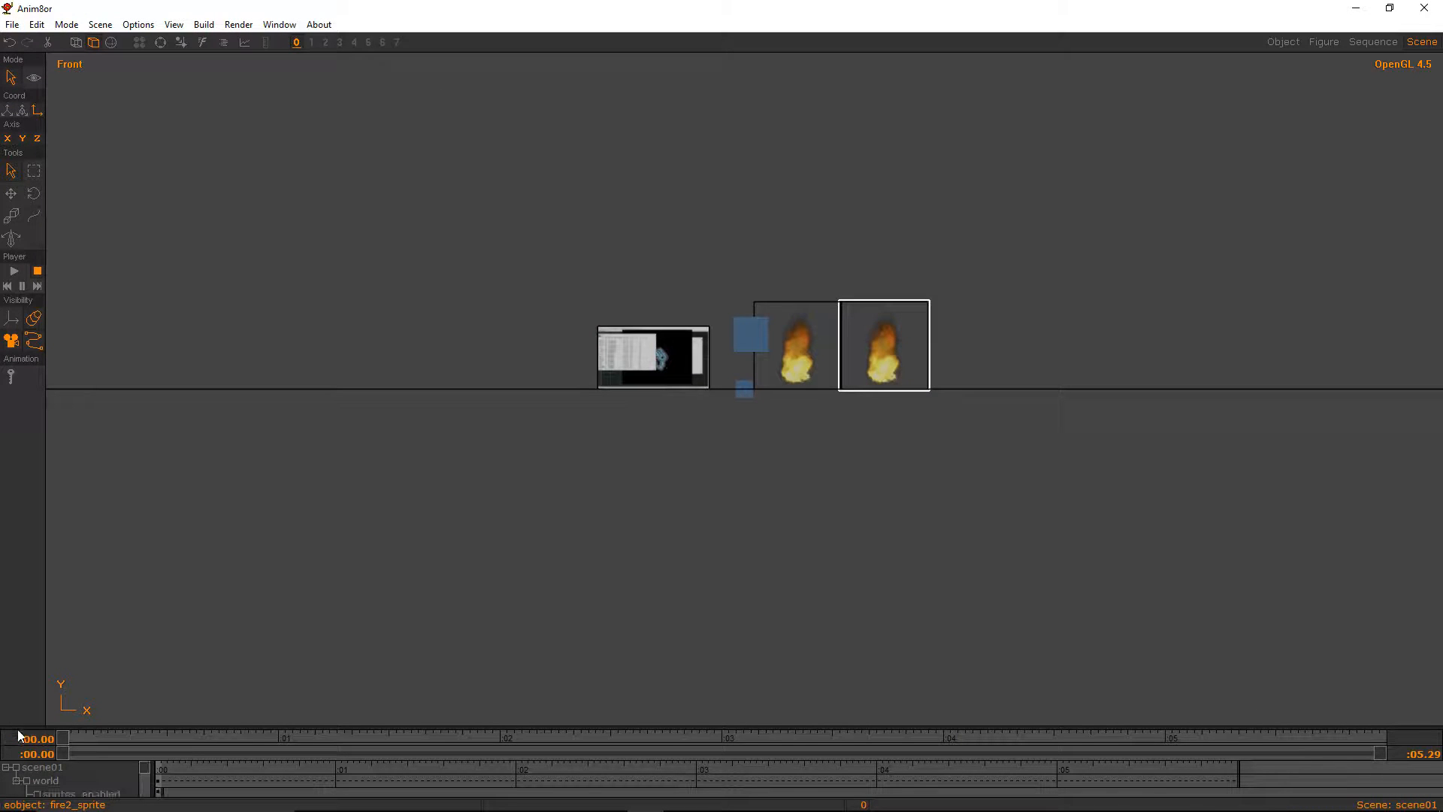
drag(21, 727, 16, 553)
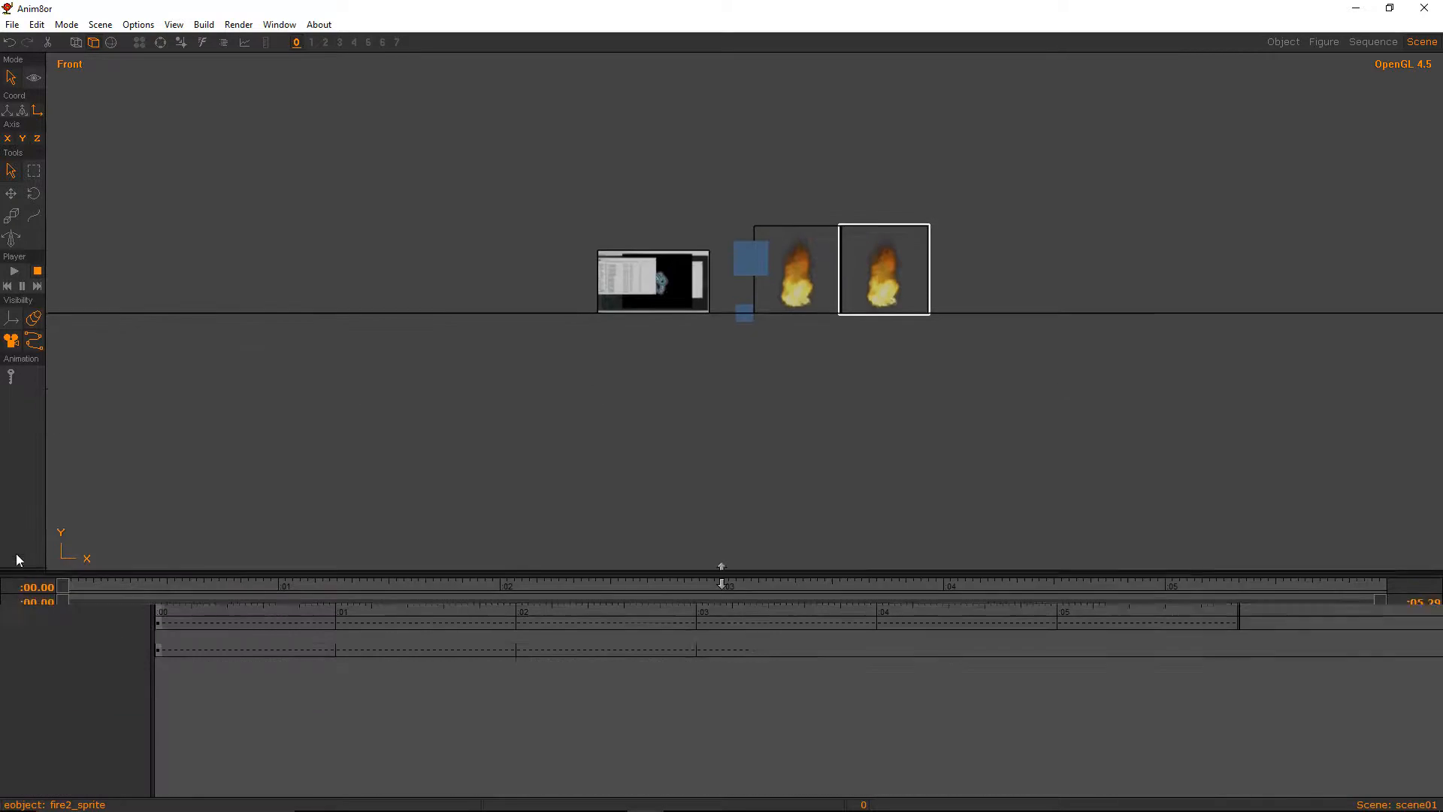
double_click(45, 595)
double_click(66, 611)
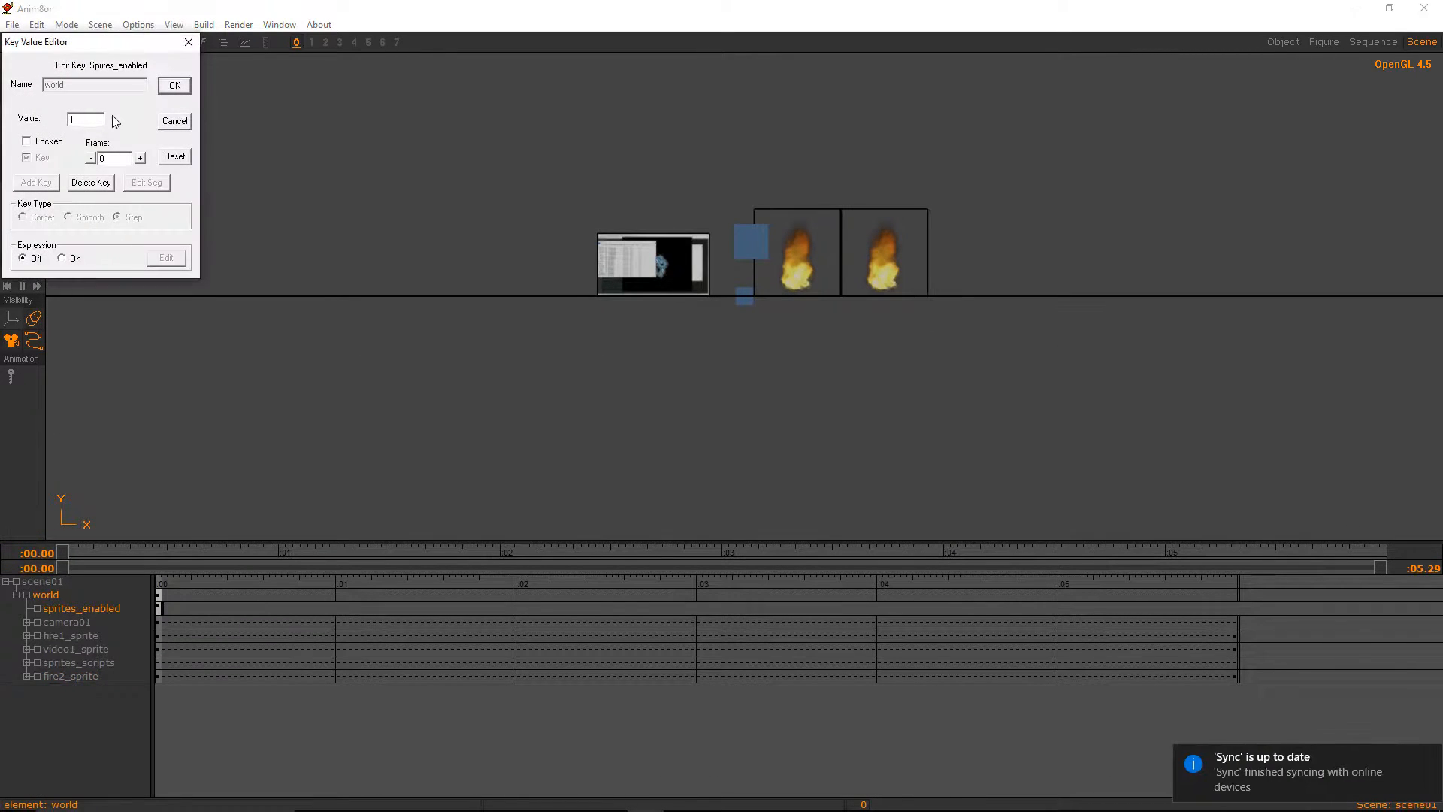
text(0)
click(174, 86)
In fire2_script's position expression, point the $controllerAnimFloat line at fire2_sprite's anim_controller
click(27, 663)
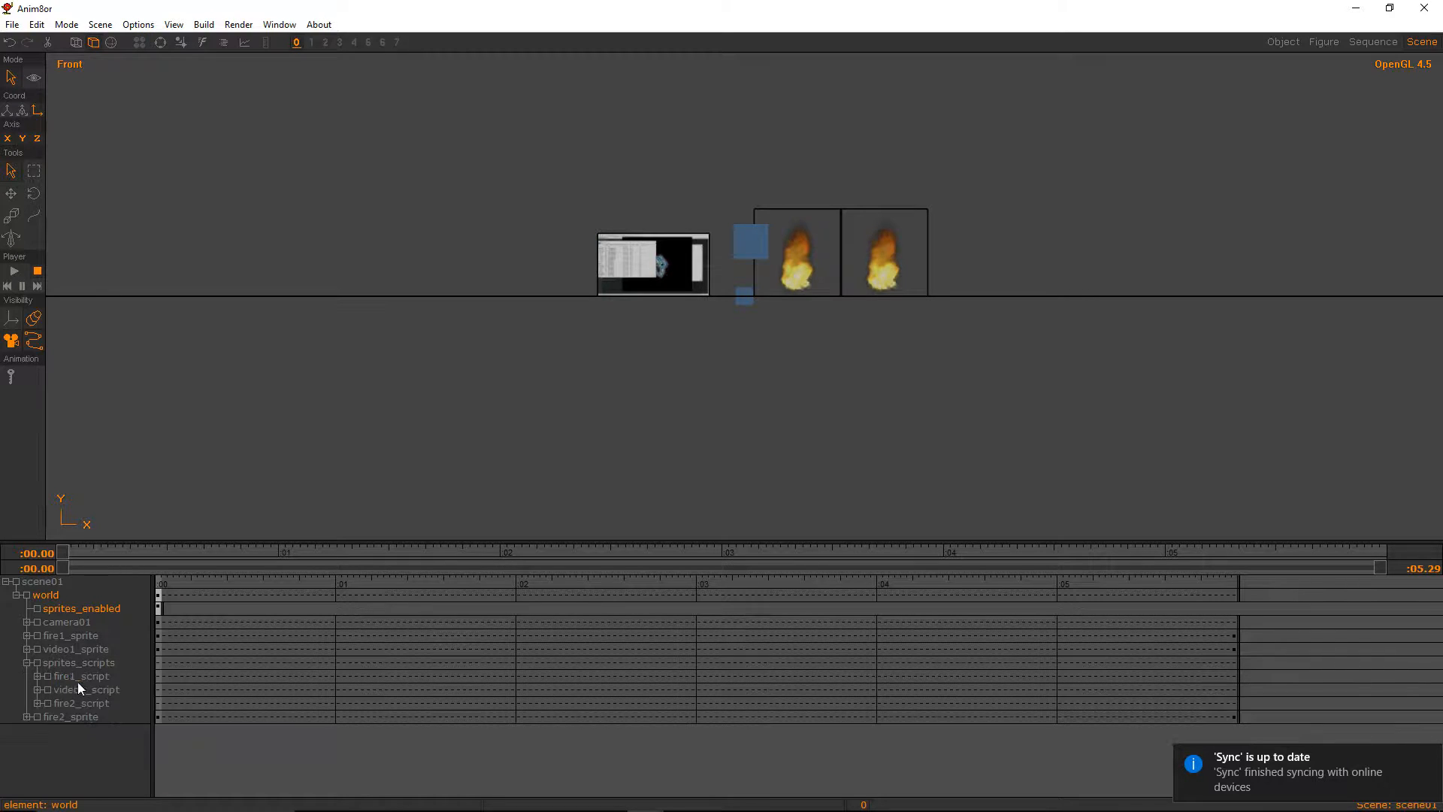
click(78, 680)
click(80, 691)
click(86, 703)
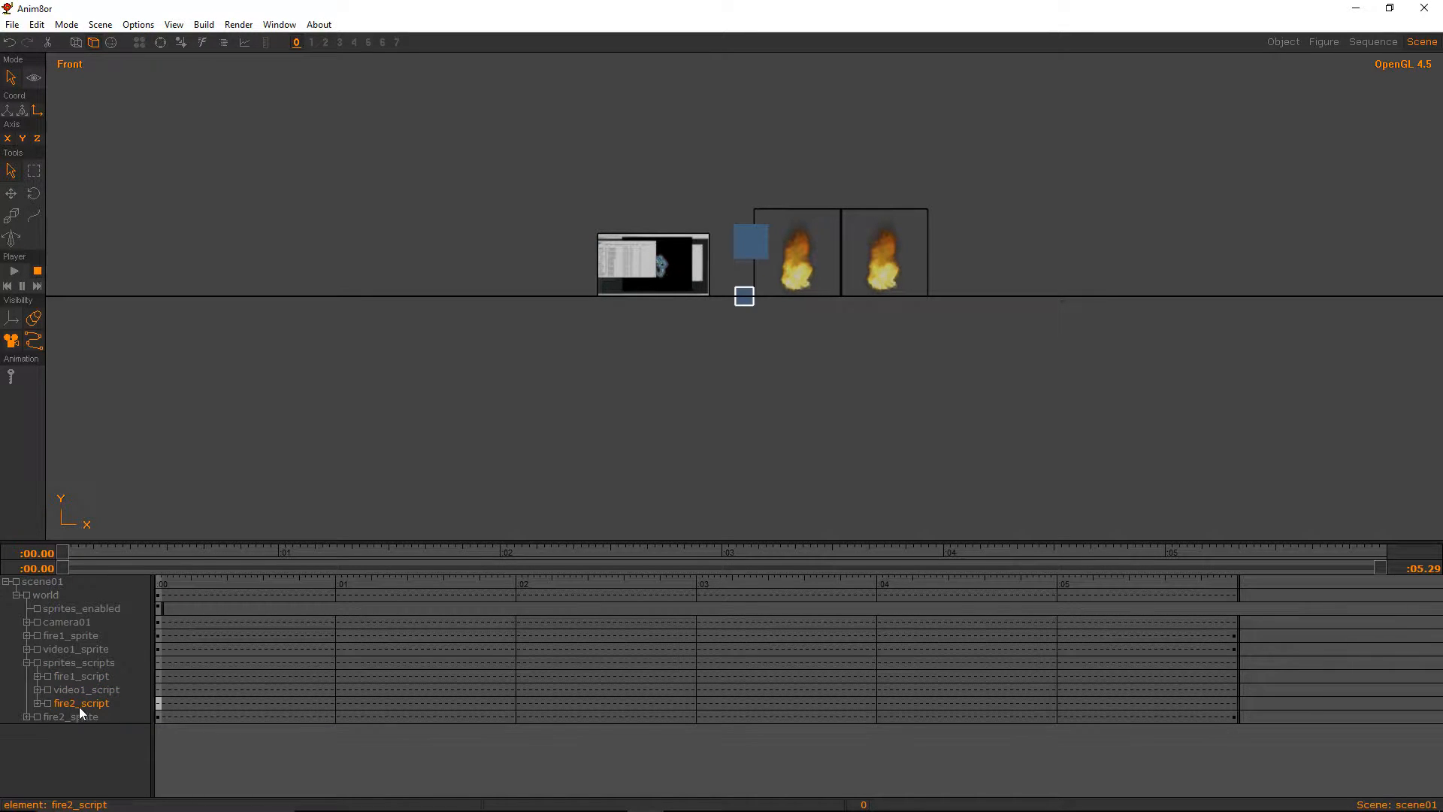
double_click(81, 705)
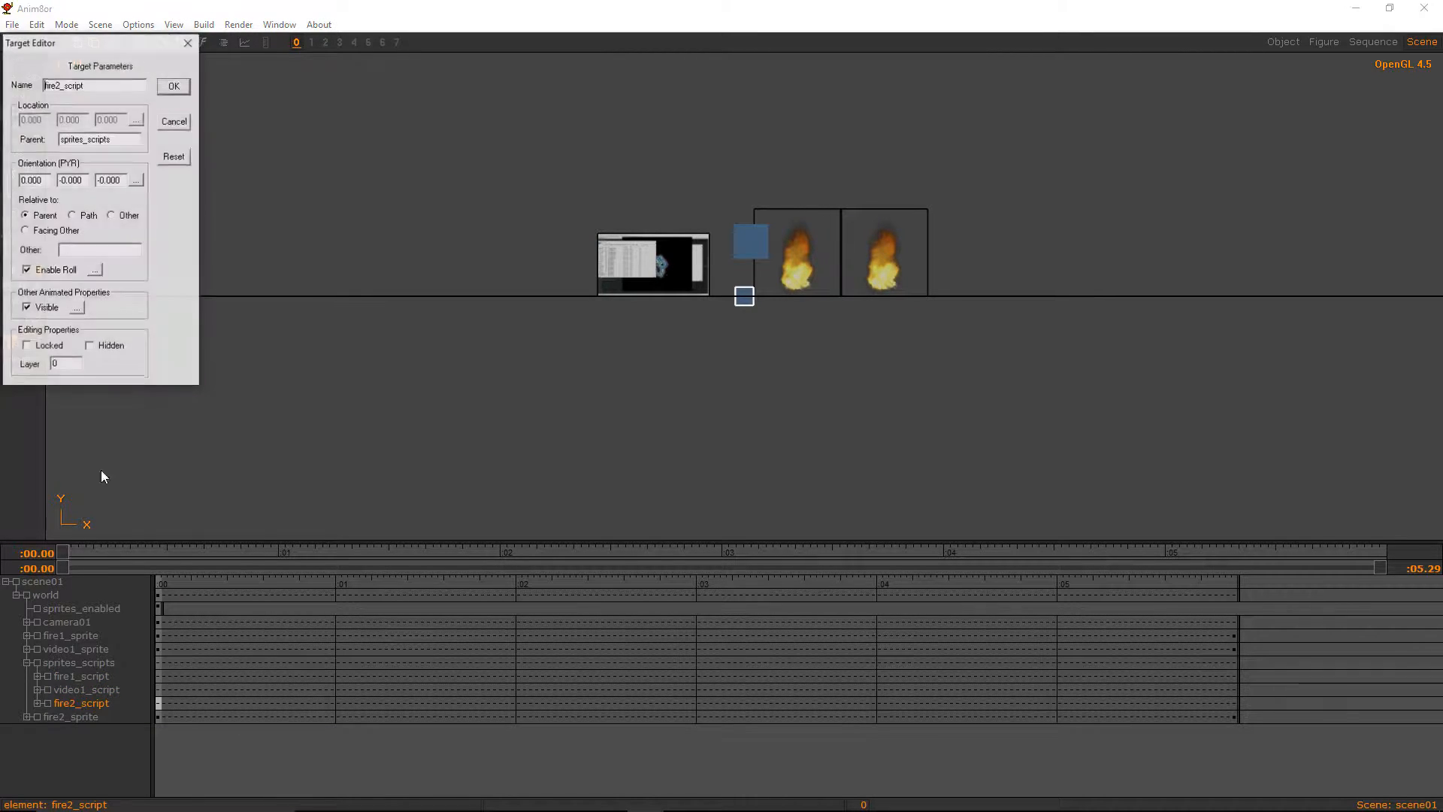
click(135, 121)
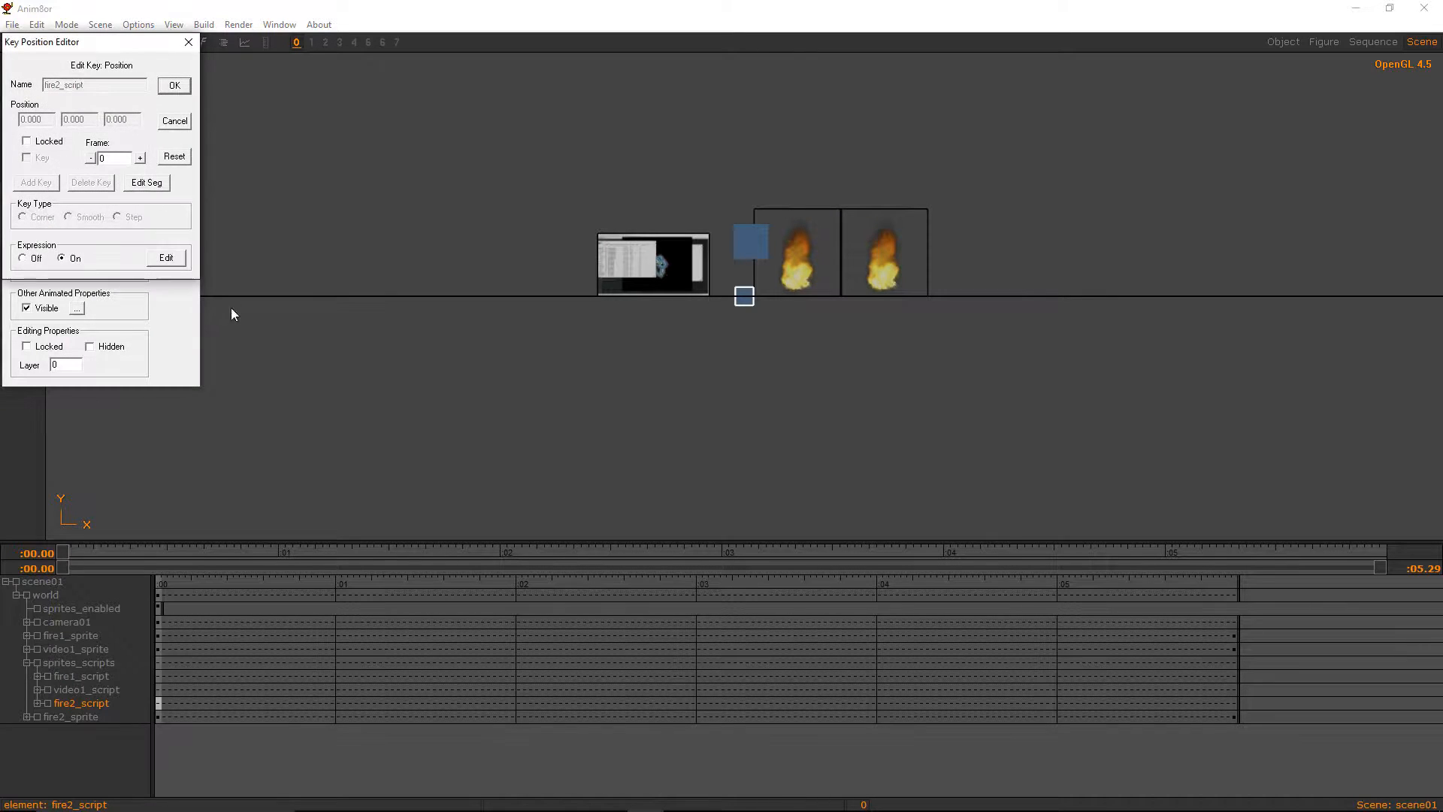
click(166, 258)
scroll(219, 209, down, 6)
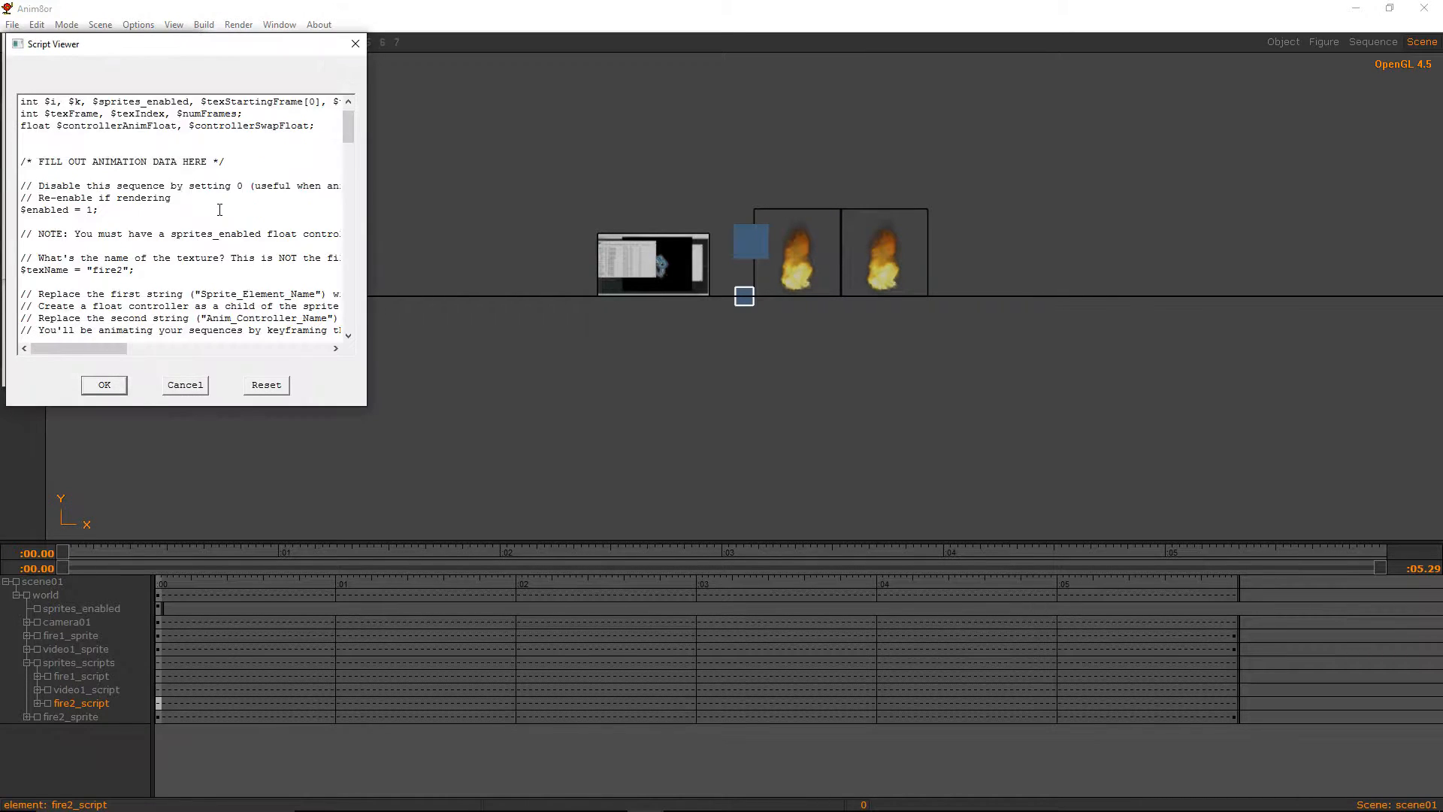
scroll(219, 209, down, 3)
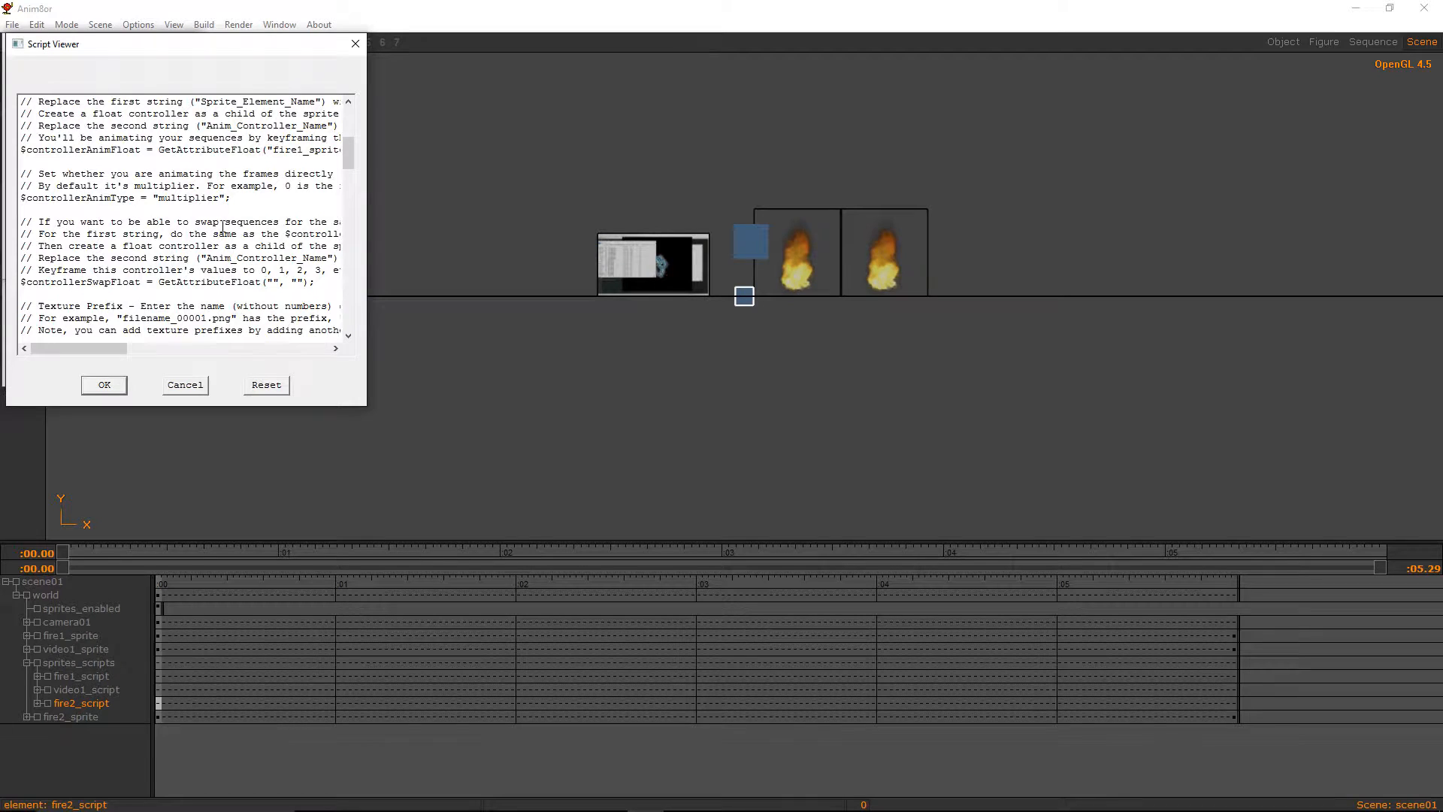
scroll(203, 260, up, 1)
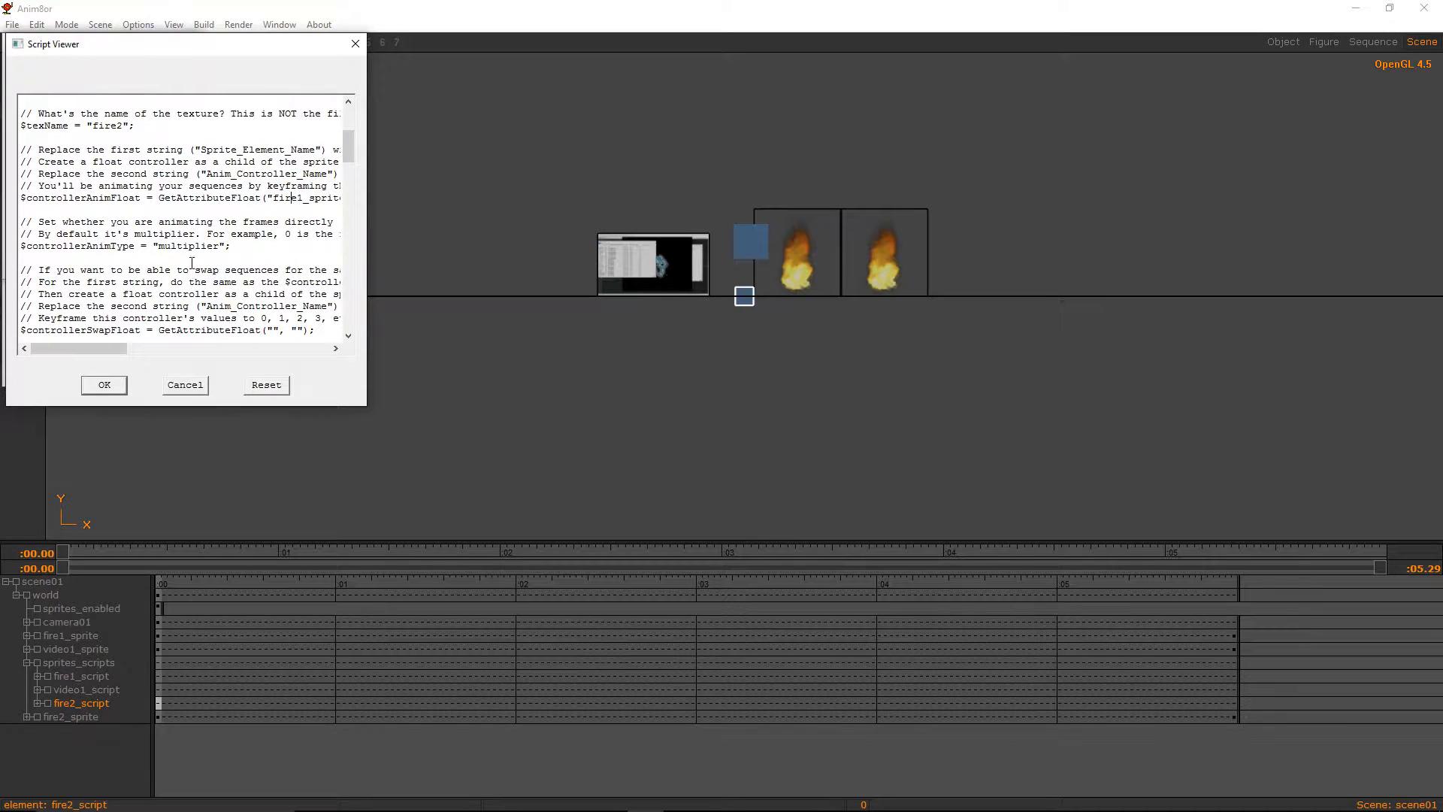
drag(95, 345, 138, 346)
double_click(163, 201)
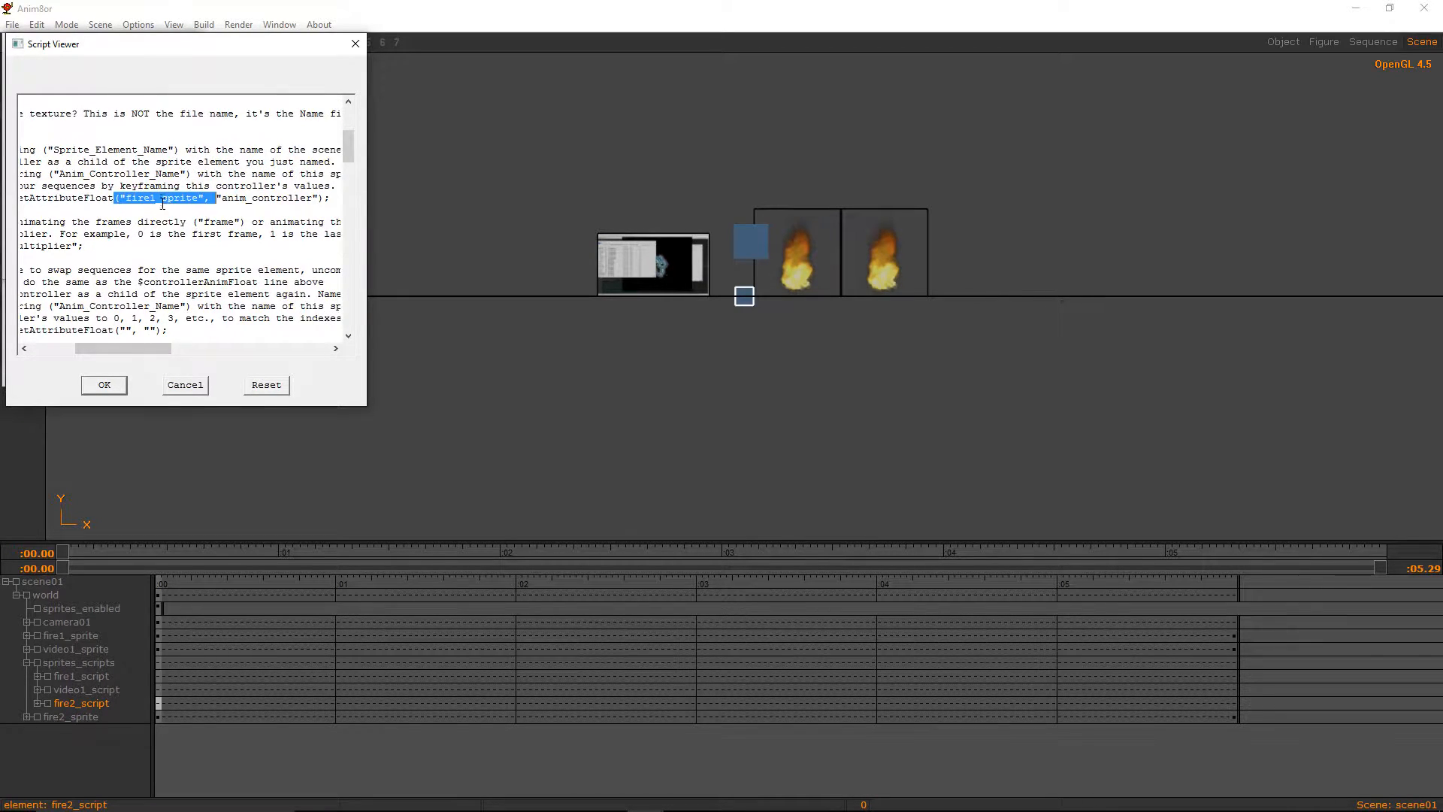
click(156, 209)
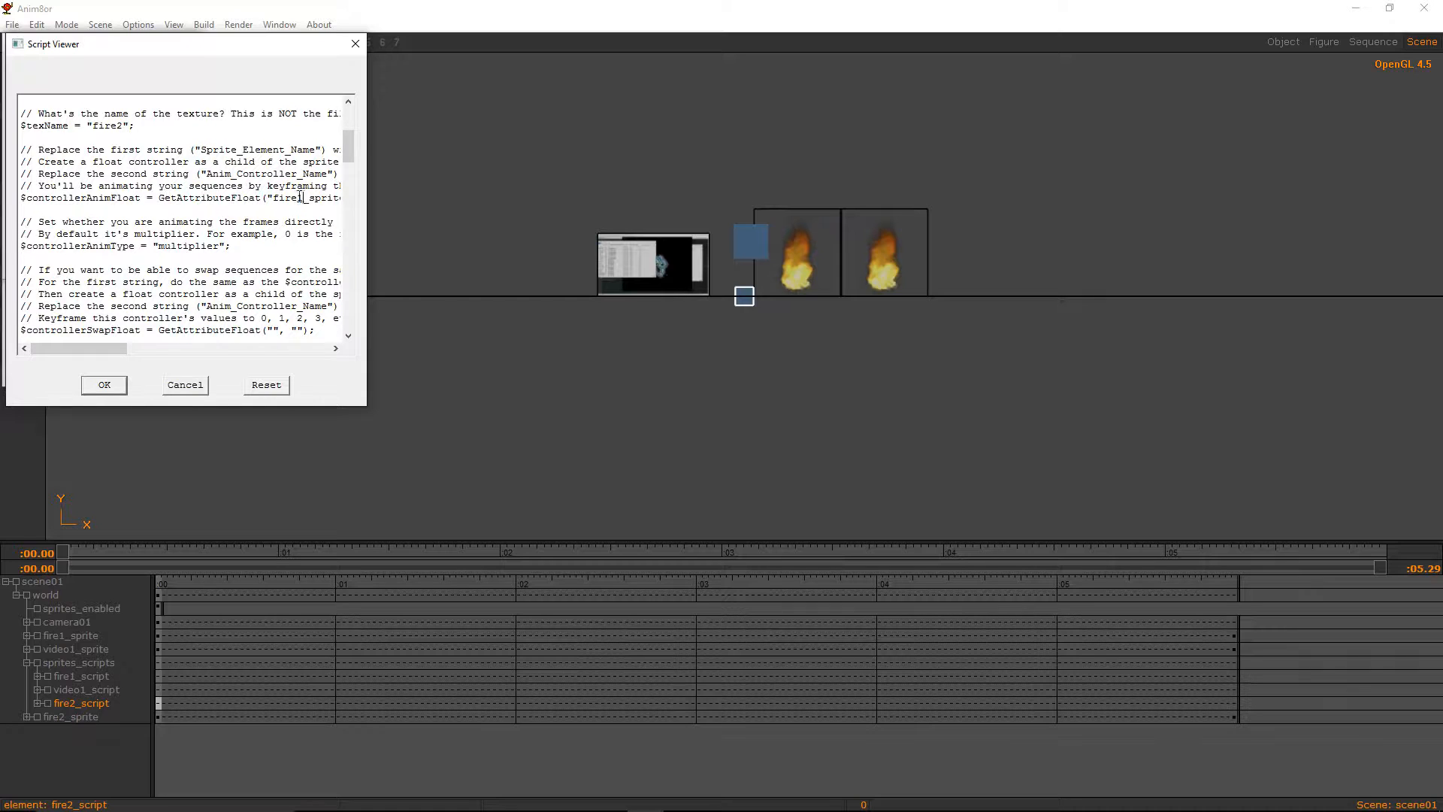
click(105, 385)
click(170, 88)
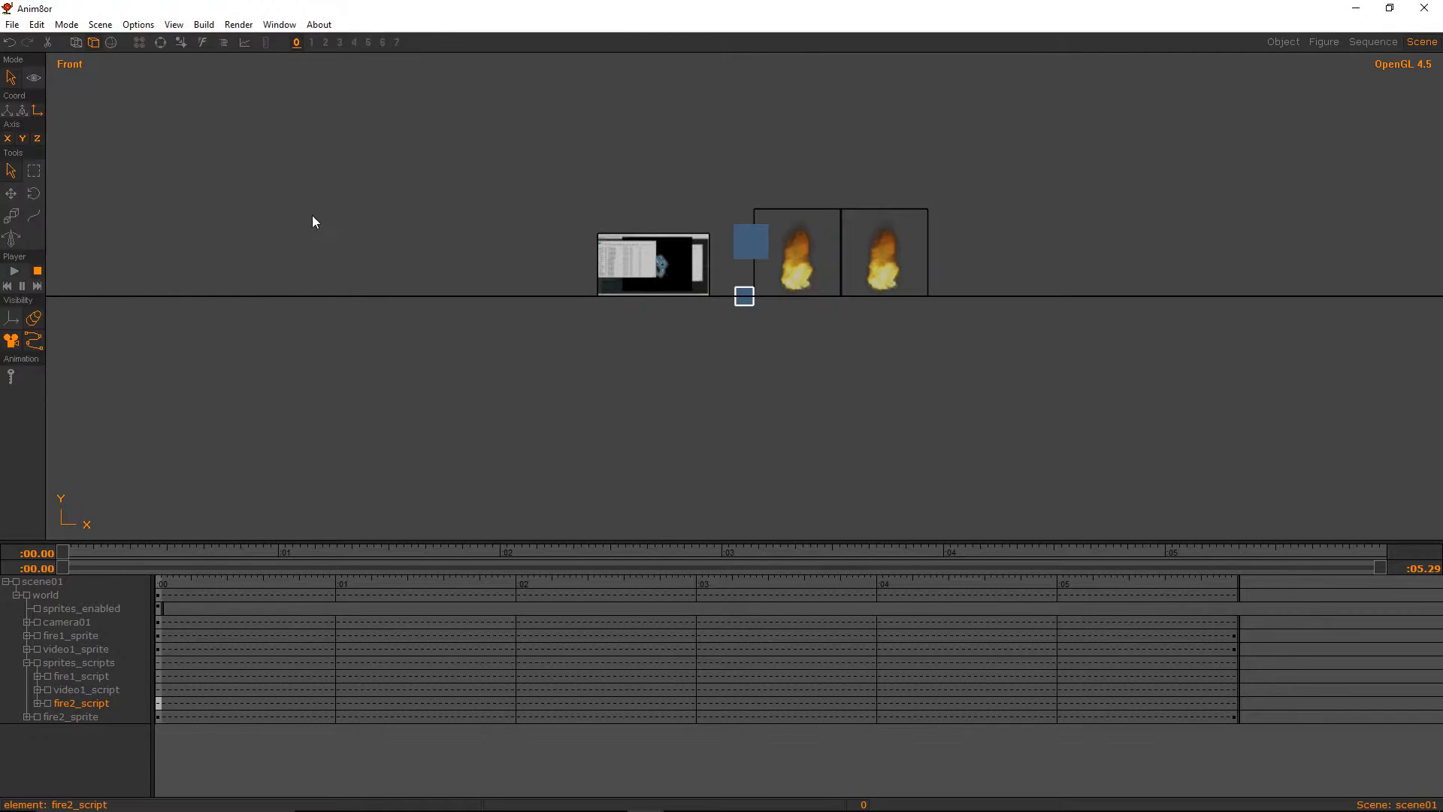
Step forward through the timeline frames to check the scene with the sprite scripts disabled
key(Right)
key(Right)
key(Right)
key(Right)
key(Right)
key(Right)
key(Right)
key(Right)
key(Right)
key(Right)
key(Right)
key(Right)
key(Right)
key(Right)
key(Right)
key(Right)
key(Right)
key(Right)
key(Right)
key(Right)
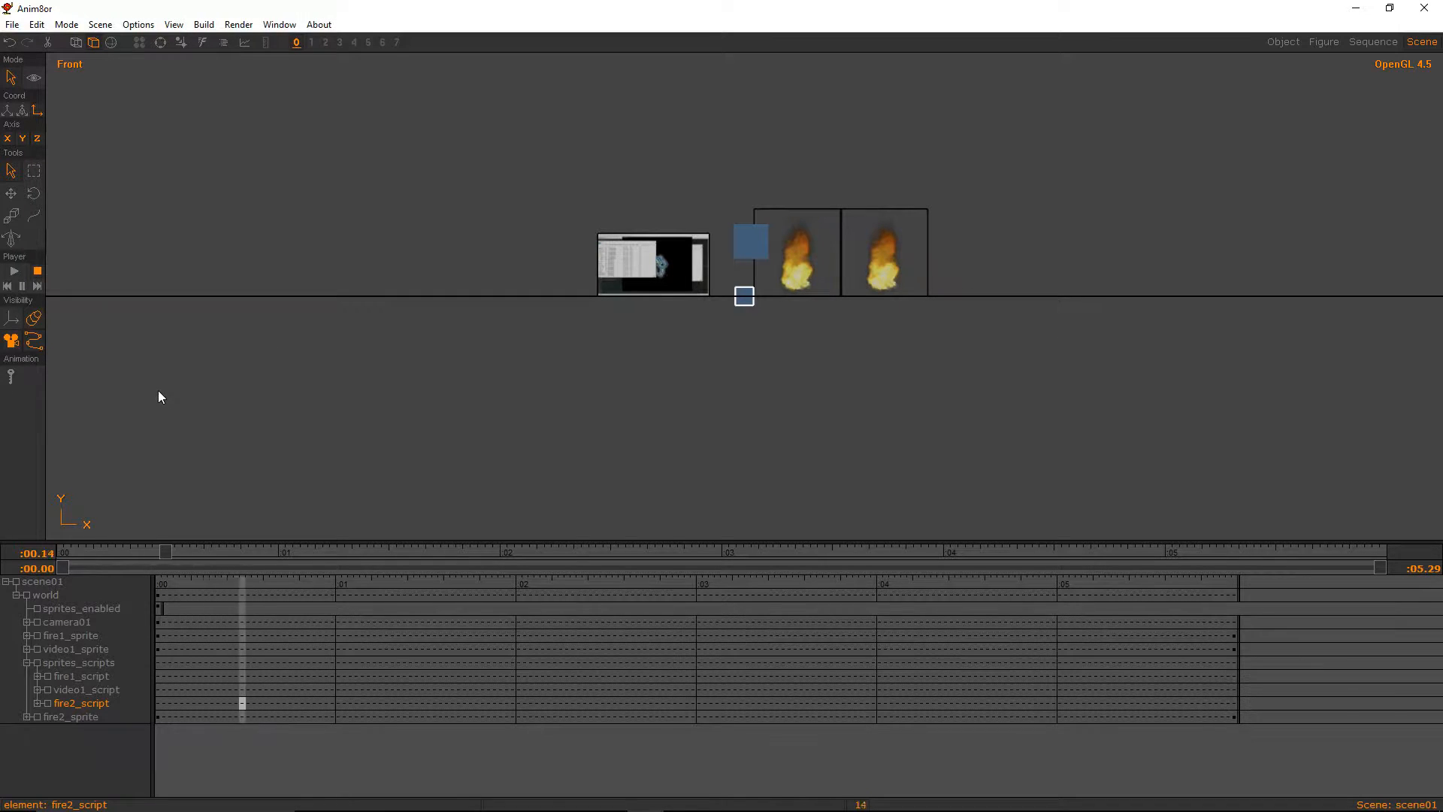
key(Right)
key(Right)
key(Right)
key(Right)
key(Right)
key(Right)
key(Right)
key(Right)
key(Right)
key(Right)
key(Right)
key(Right)
key(Right)
key(Right)
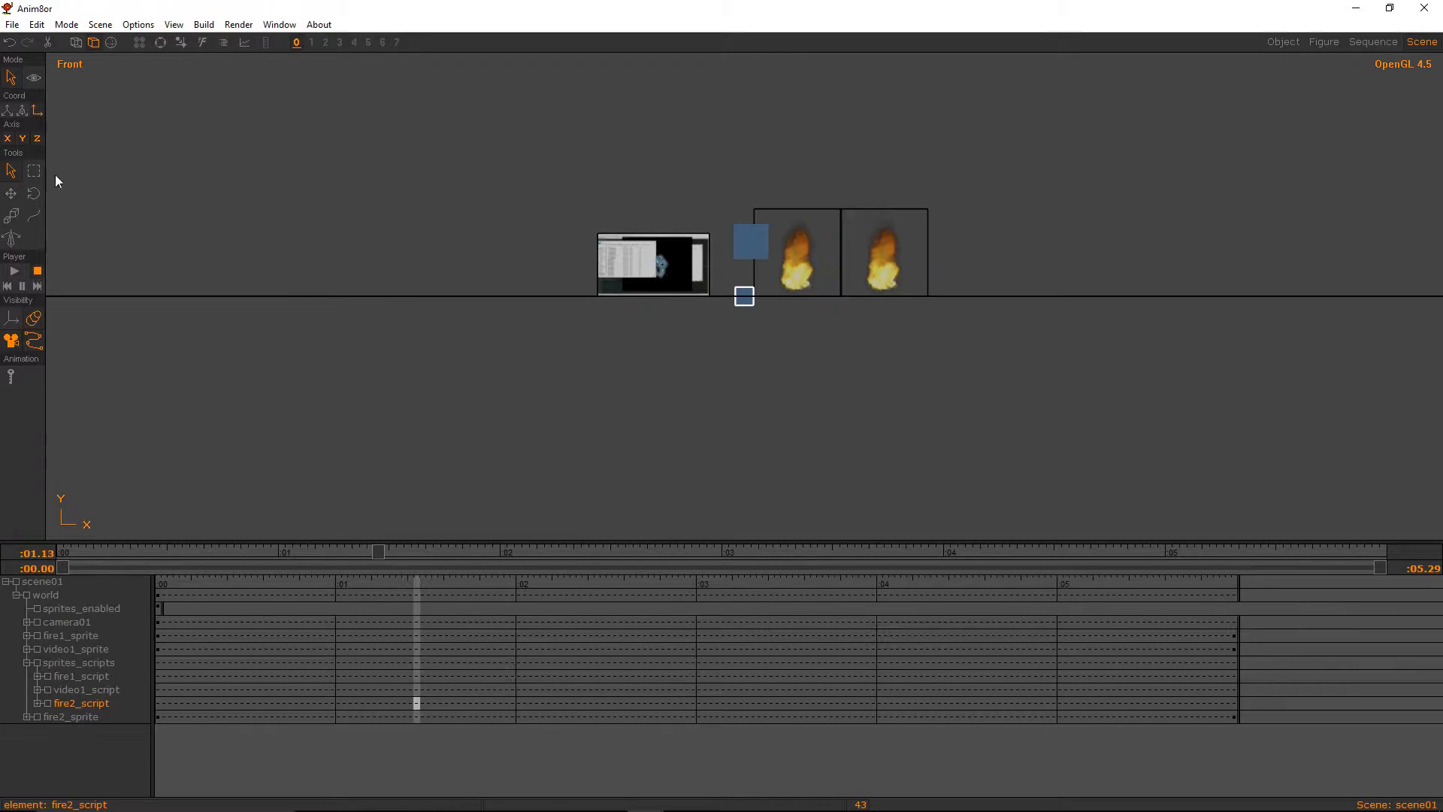
Save the project and set world's sprites_enabled key at frame 0 back to 1
click(12, 24)
click(52, 95)
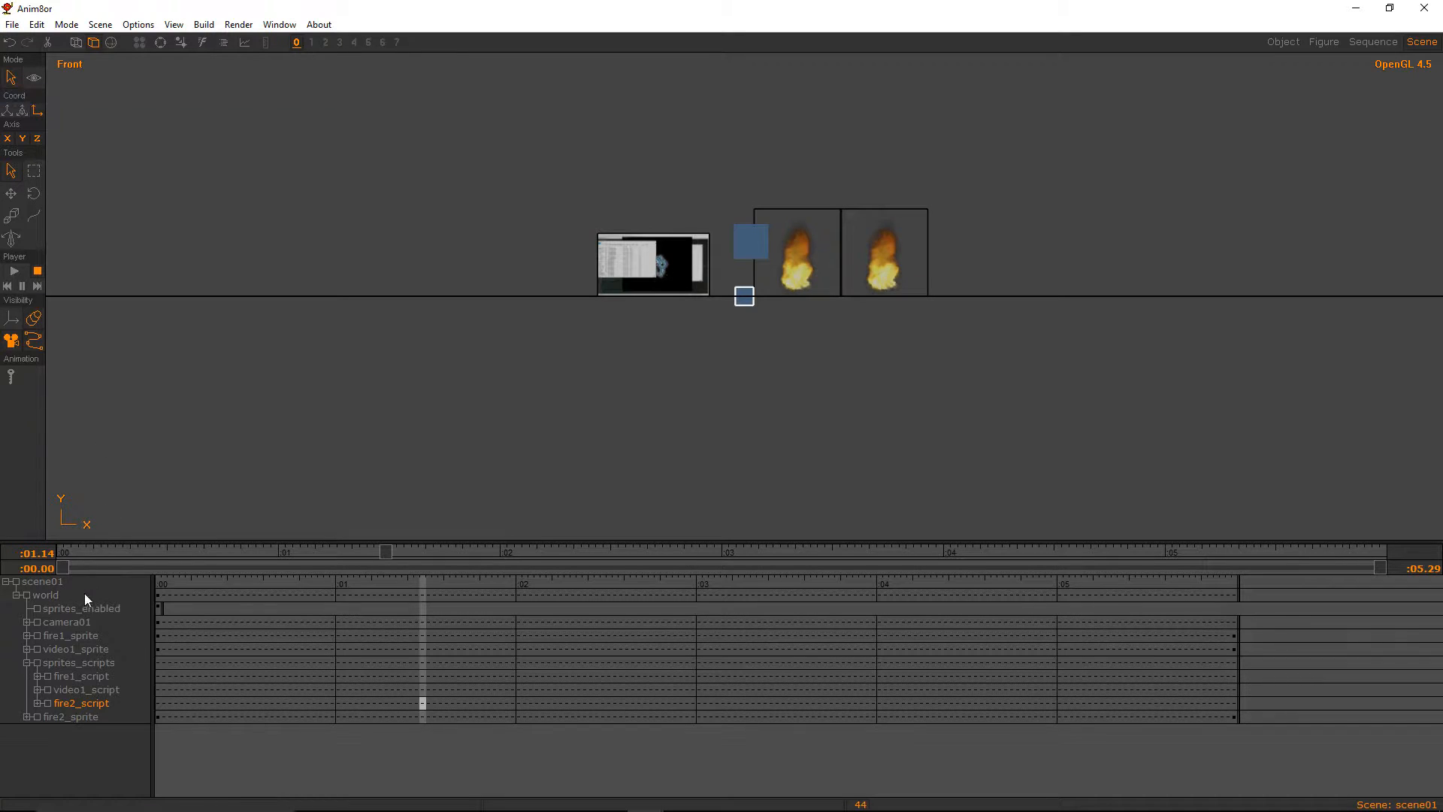
click(156, 594)
double_click(115, 609)
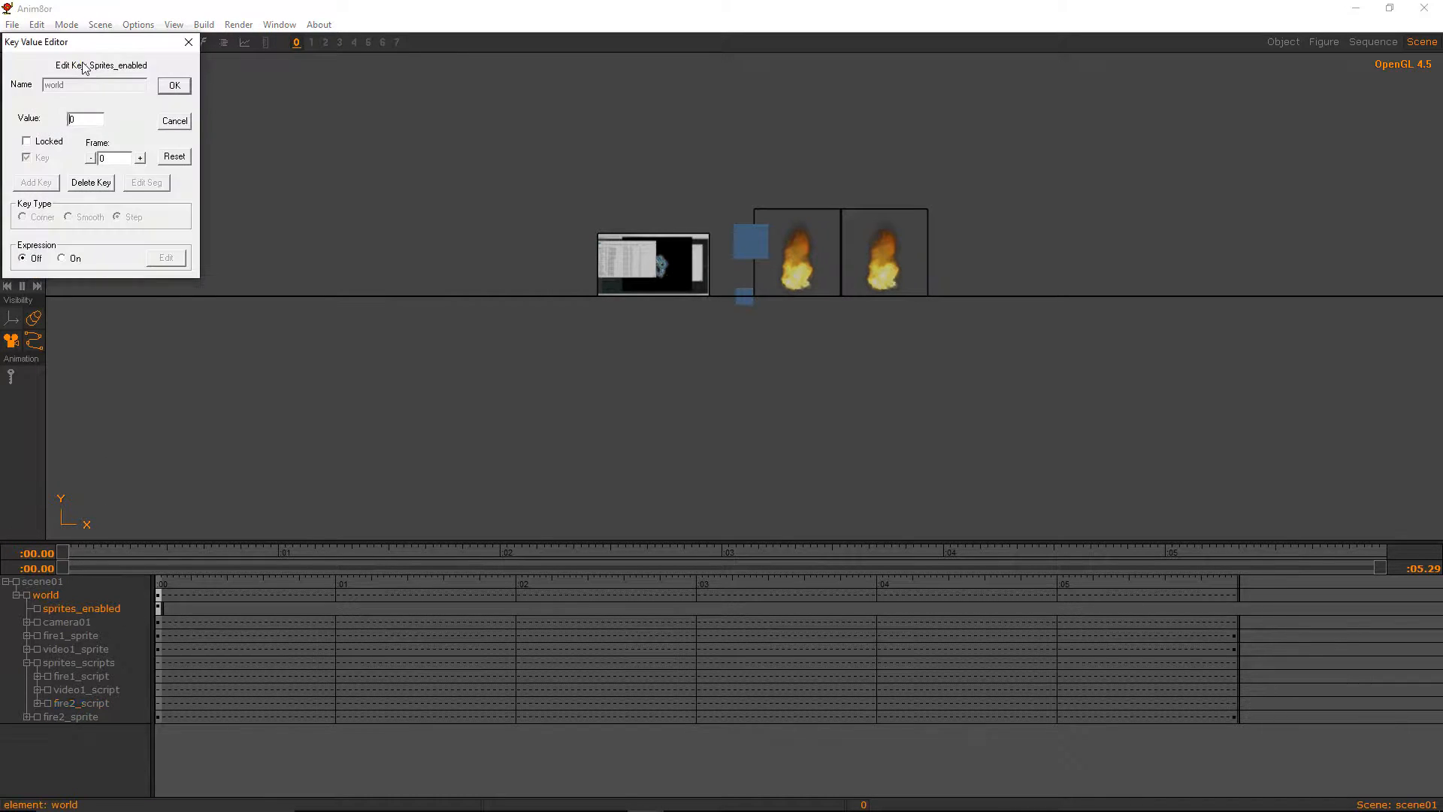
click(185, 88)
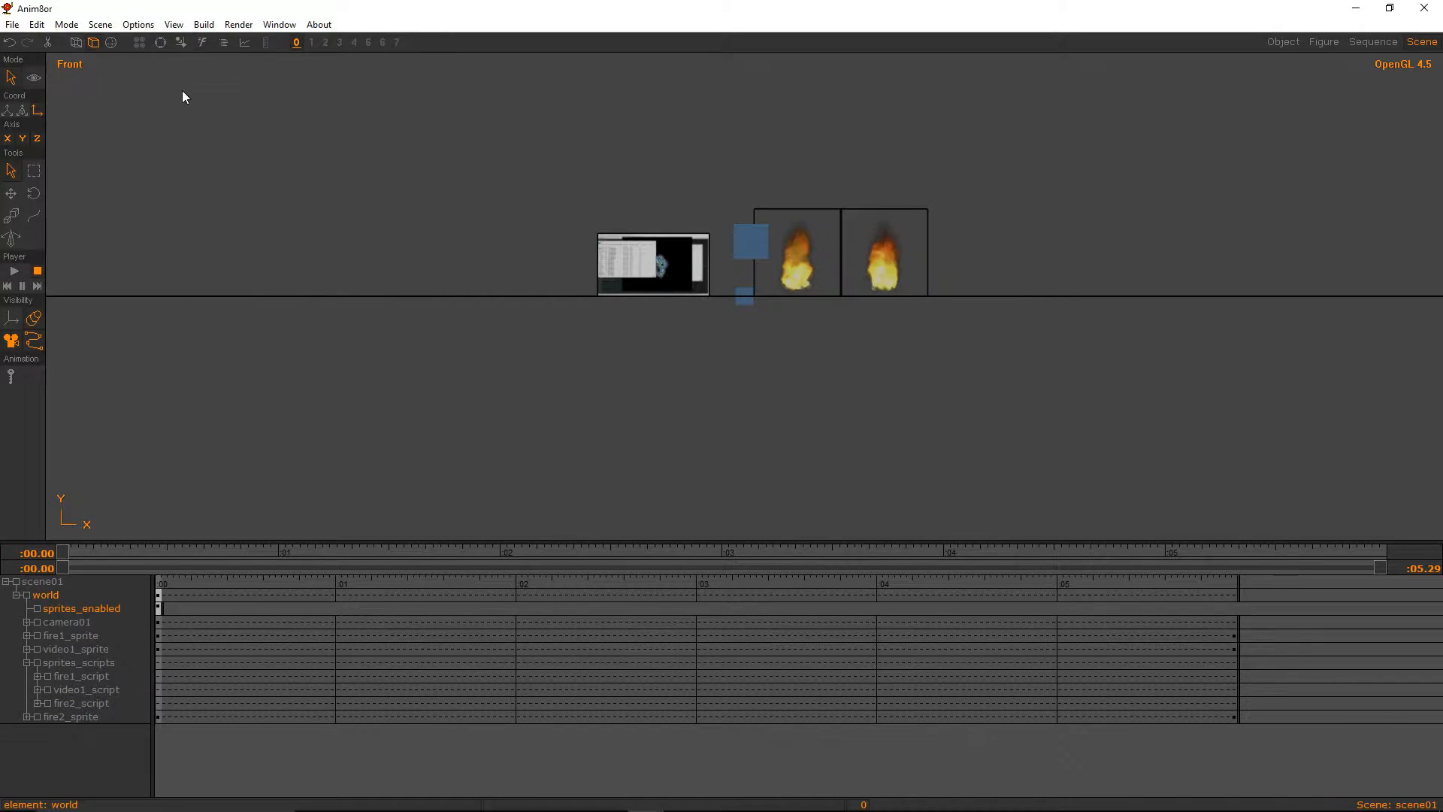
Step through the opening frames with the scripts enabled to compare the playback of the two fire sprites
key(Right)
key(Right)
key(Right)
key(Right)
key(Right)
key(Right)
key(Right)
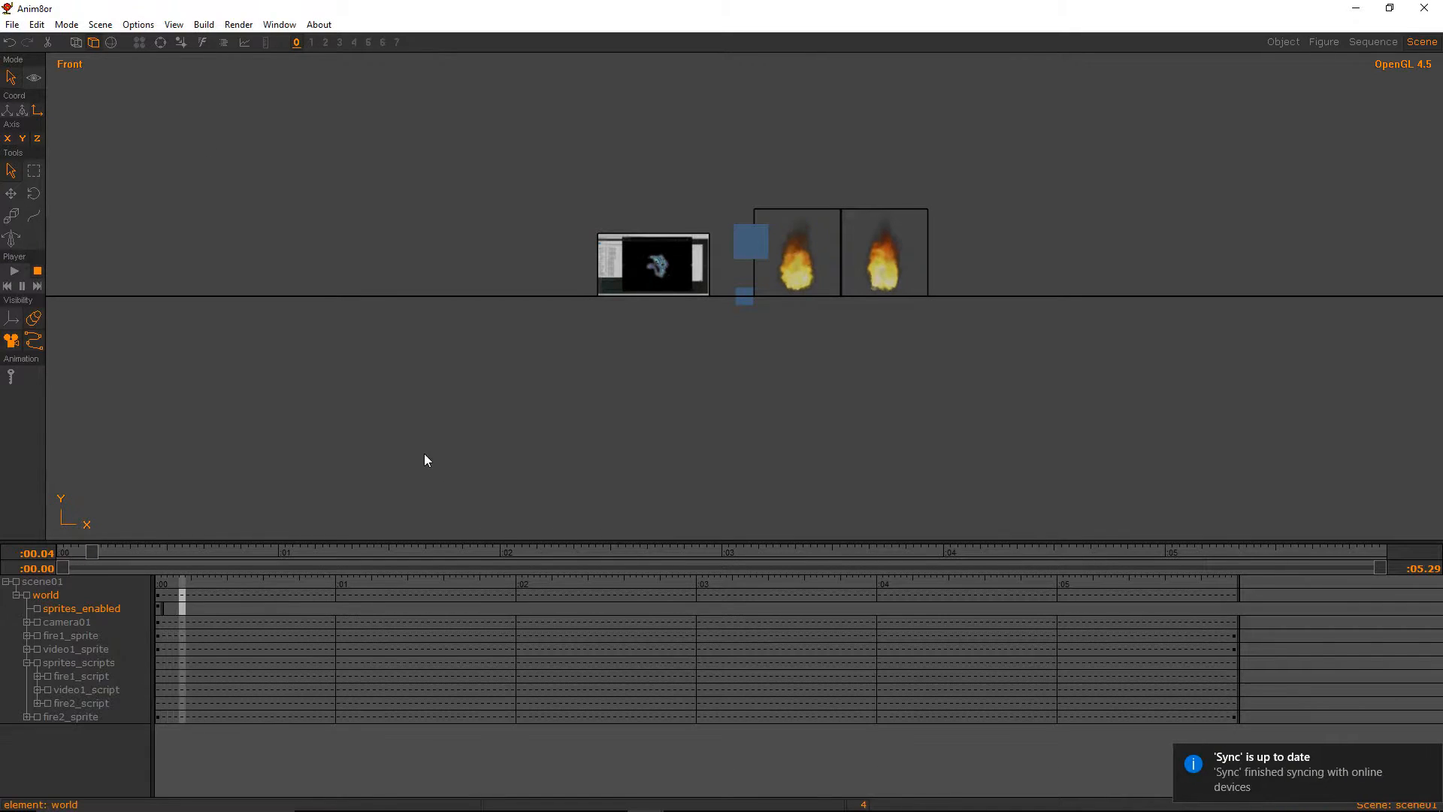
key(Right)
key(Right)
key(Right)
key(Right)
key(Right)
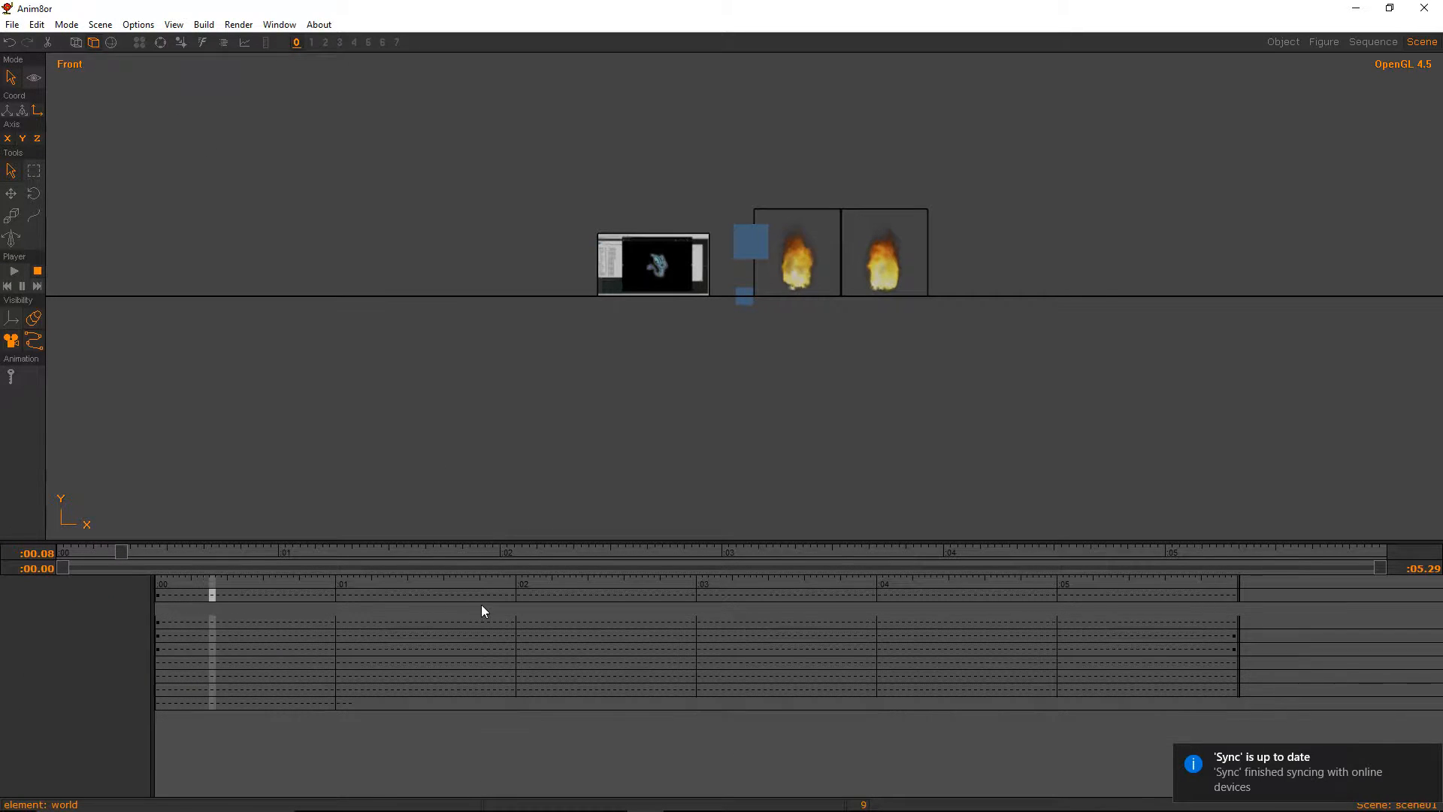
key(Right)
key(Right)
key(Right)
key(Right)
key(Right)
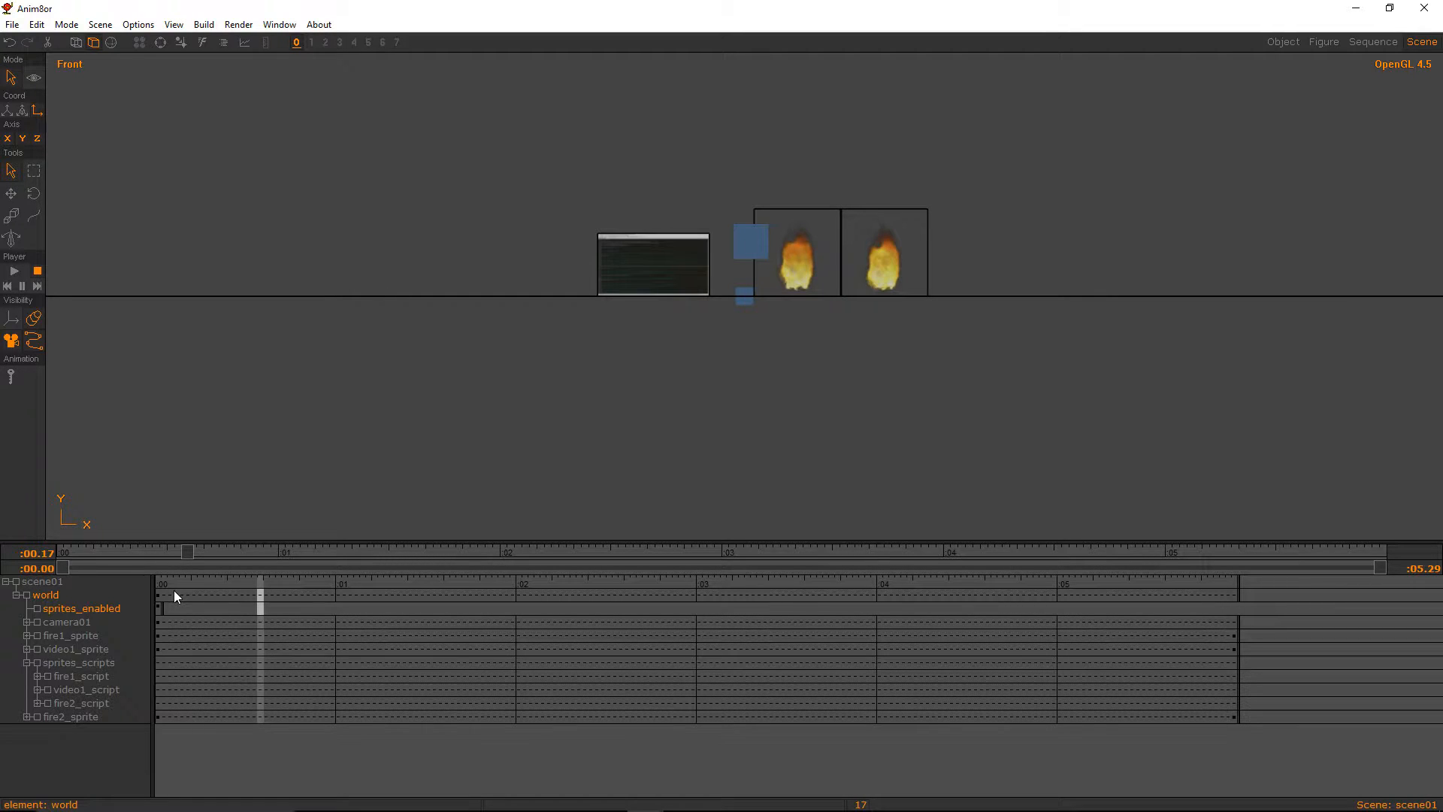
click(173, 590)
key(Right)
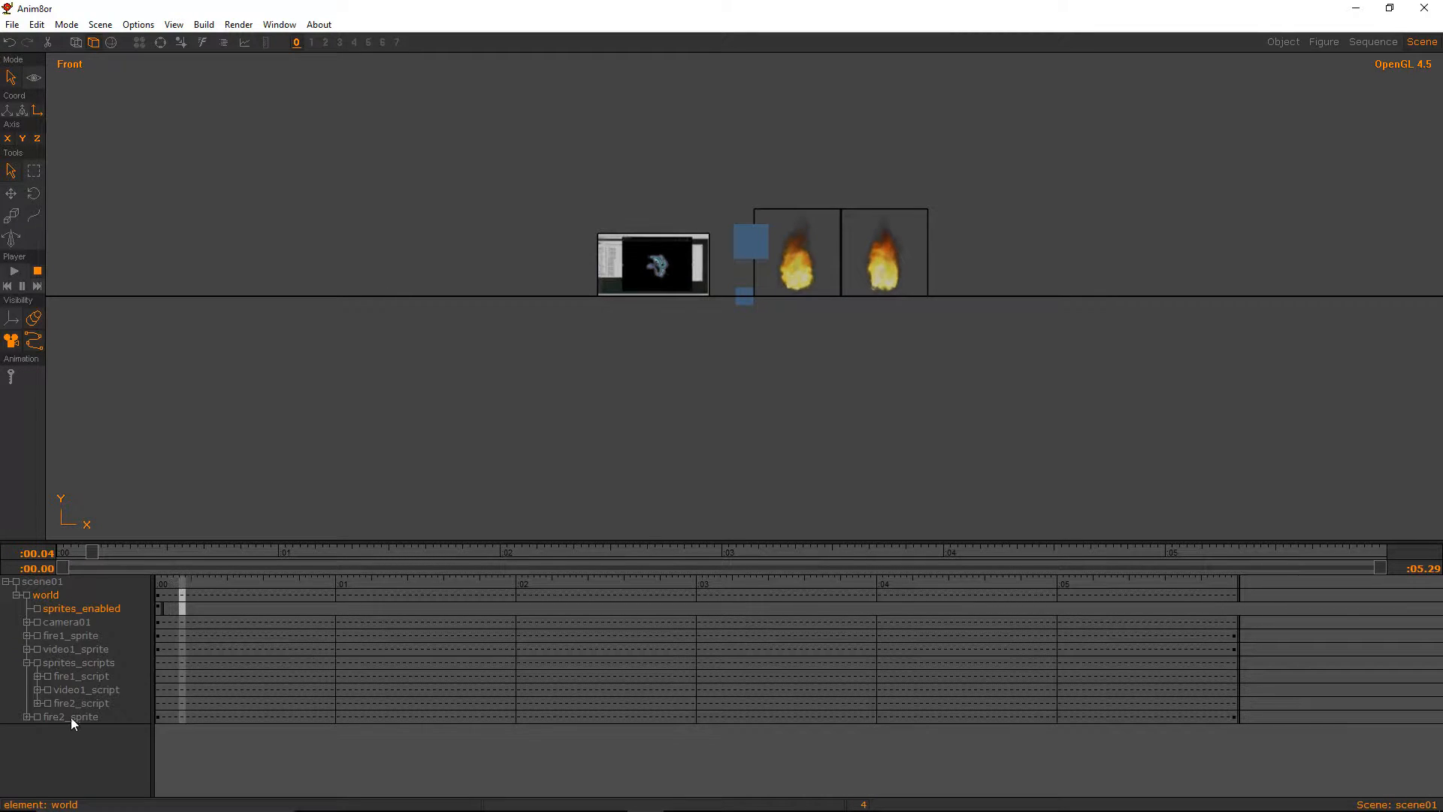
Collapse sprites_scripts, expand fire2_sprite and show its anim_controller curve in a maximized graph editor
click(27, 663)
click(27, 676)
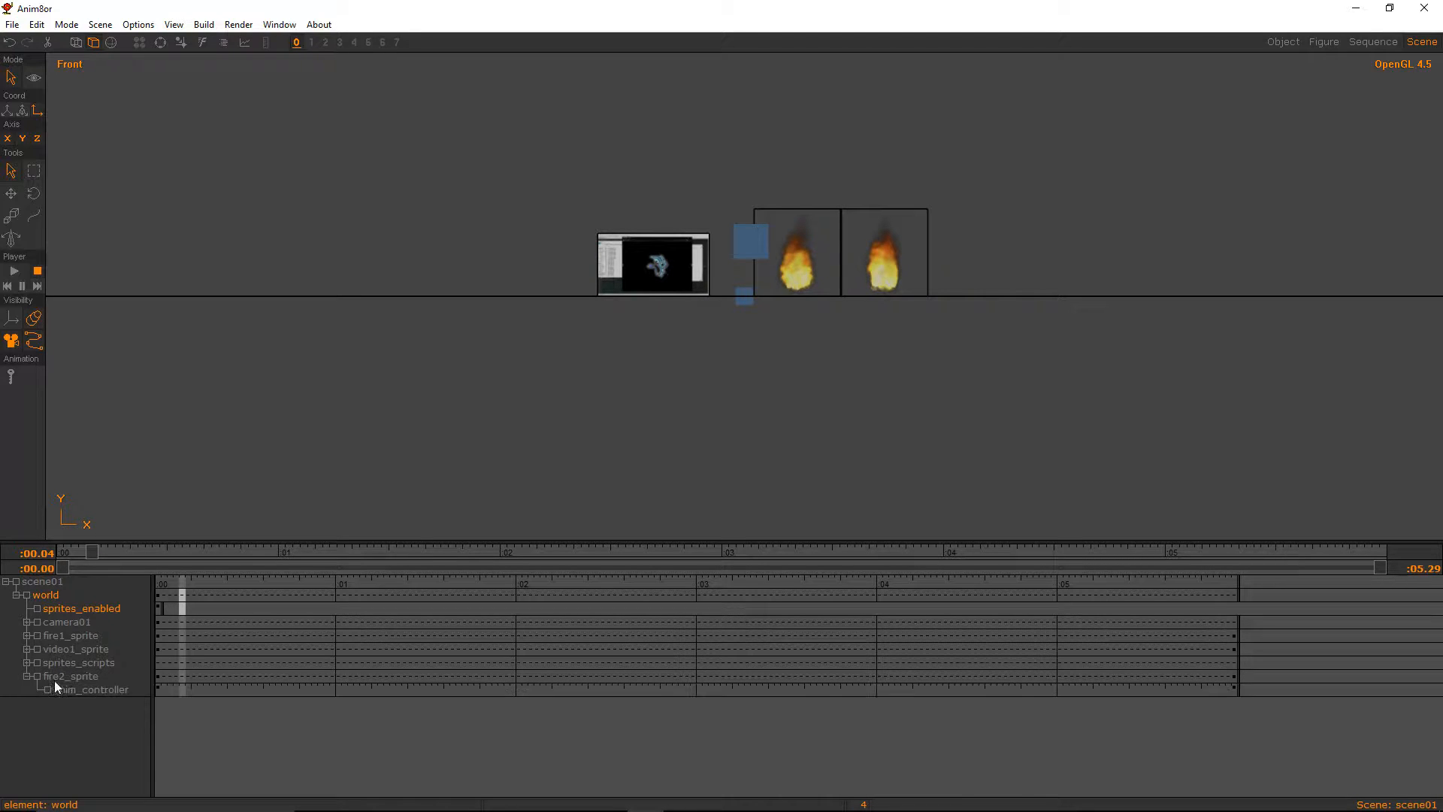
click(56, 678)
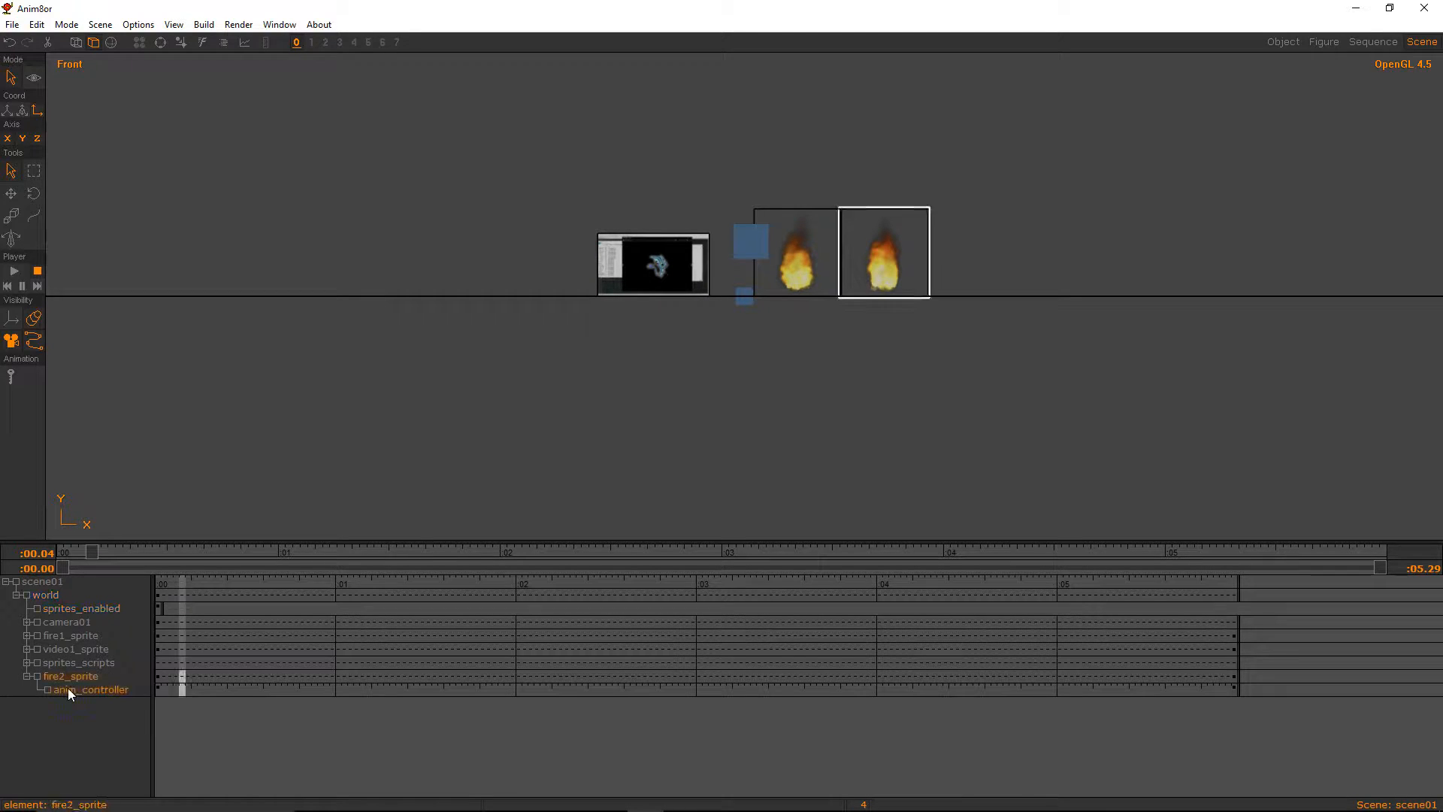
click(224, 41)
click(186, 120)
click(245, 42)
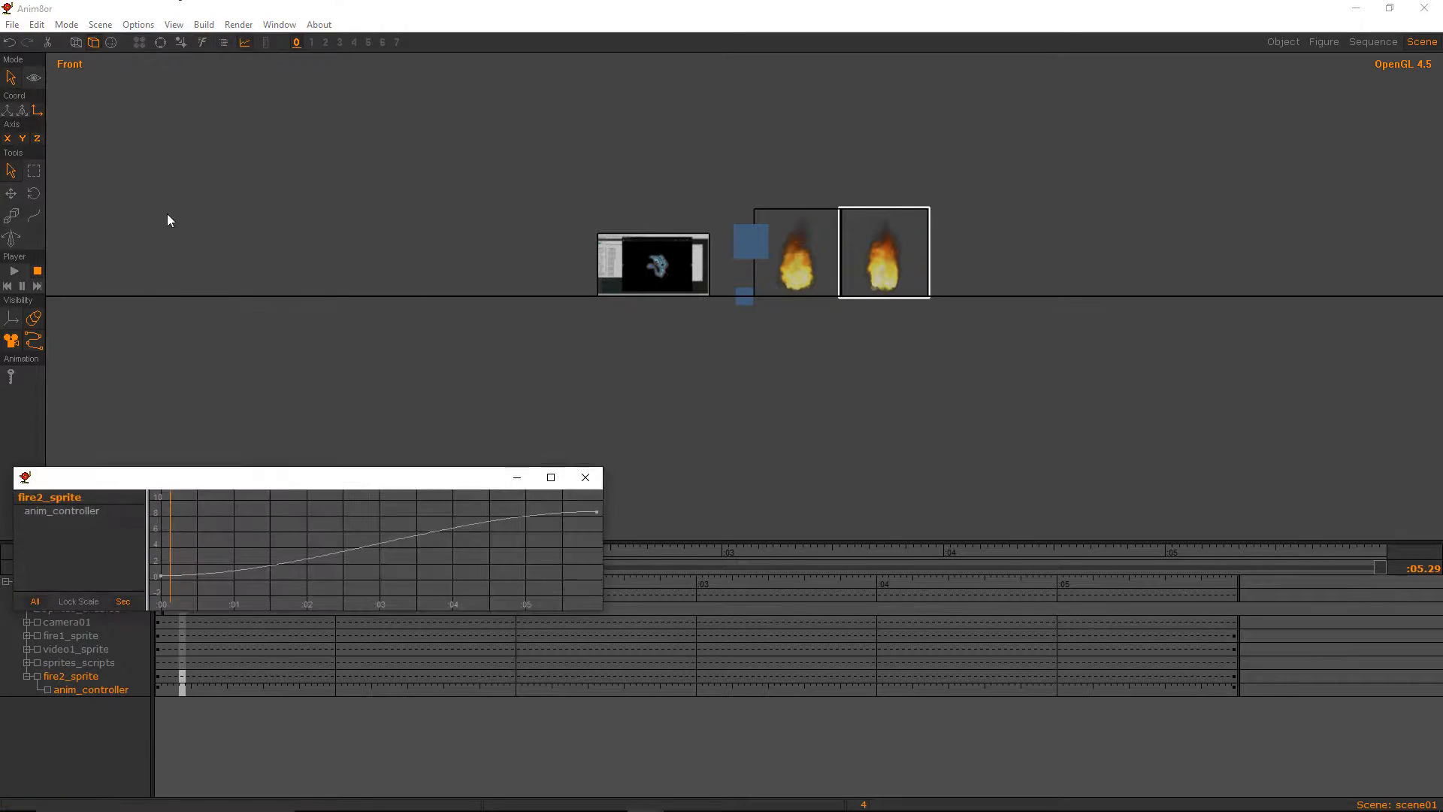
double_click(314, 478)
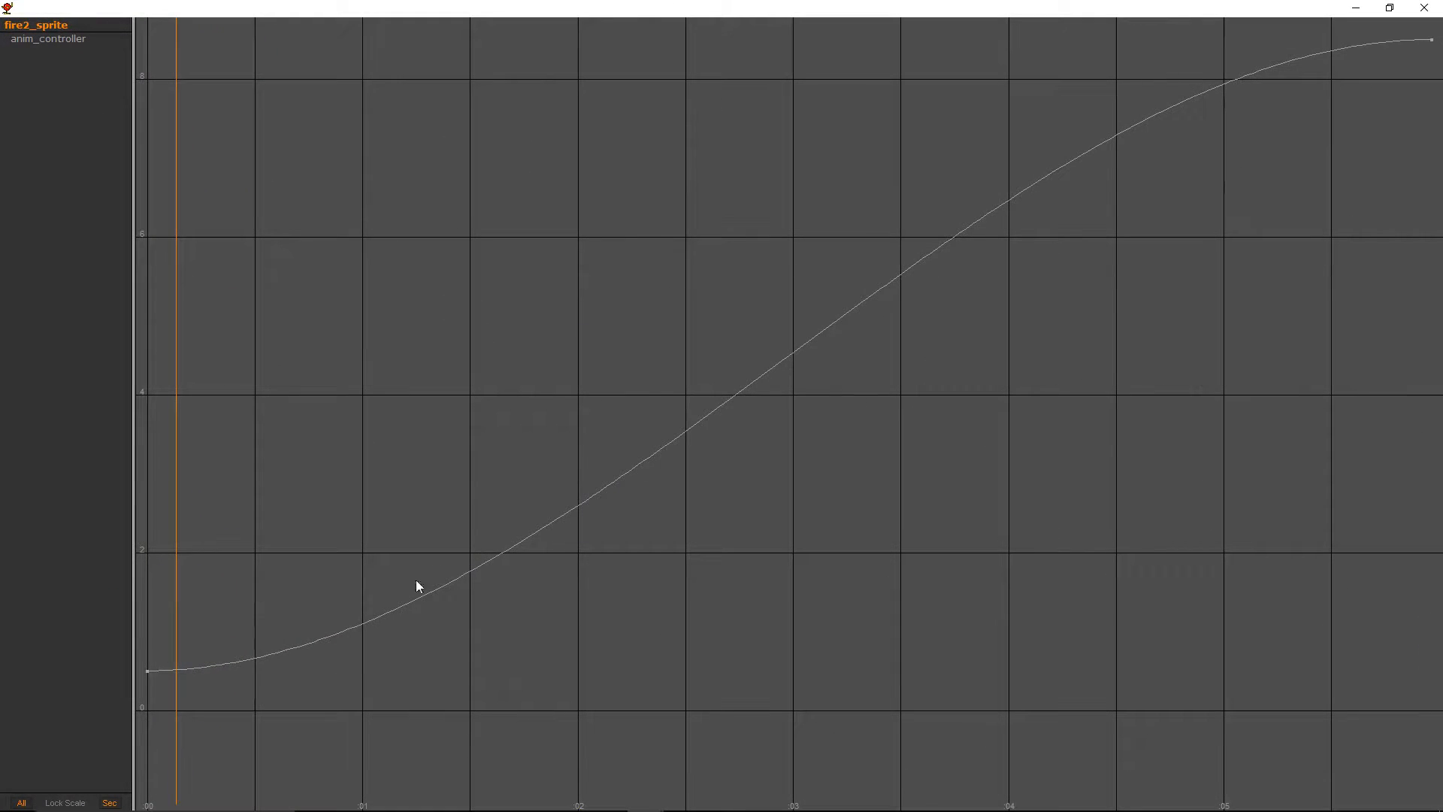
Straighten fire2_sprite's anim_controller curve by adjusting the tangent handles of its first and last keys, and close the graph editor
double_click(149, 671)
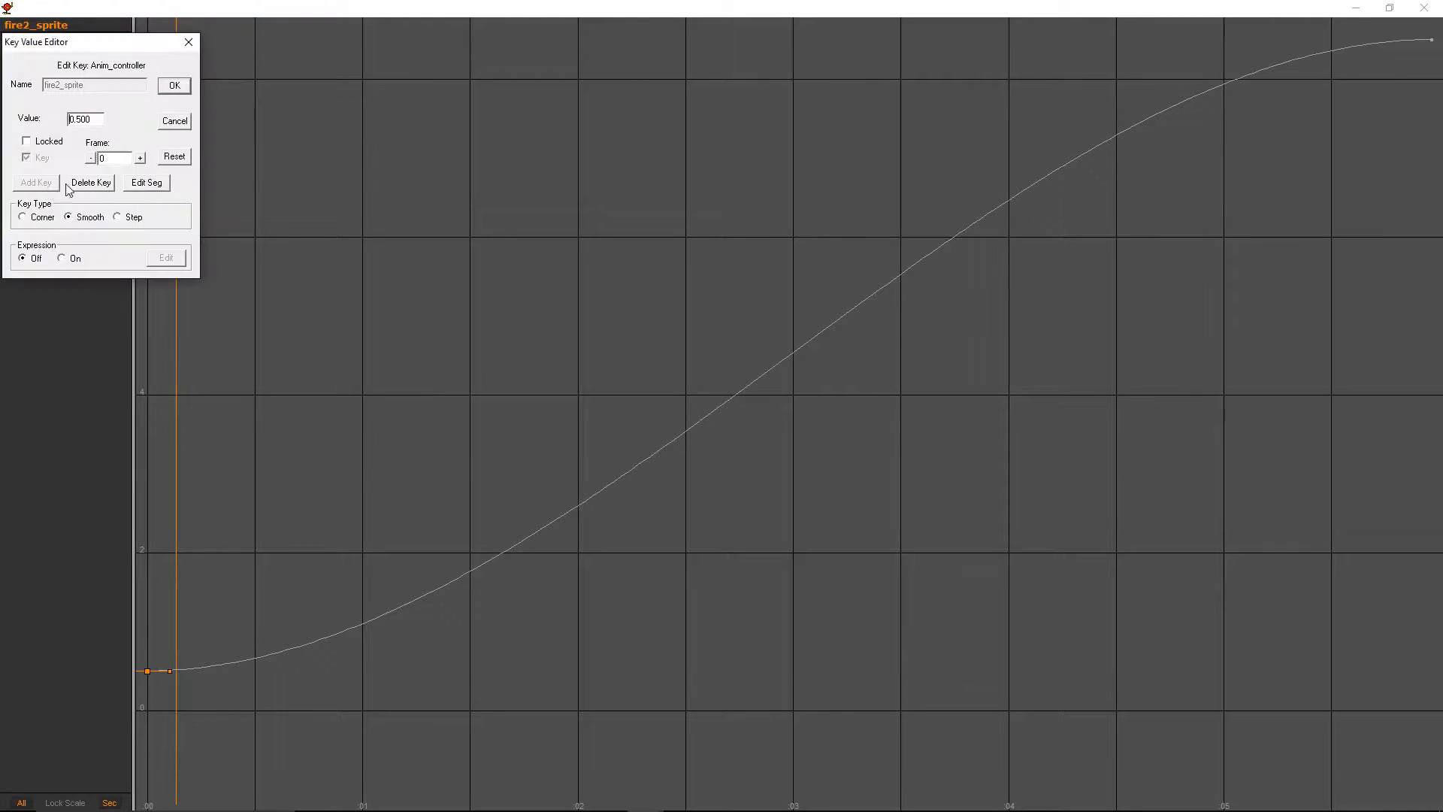
click(181, 85)
double_click(1432, 40)
click(173, 86)
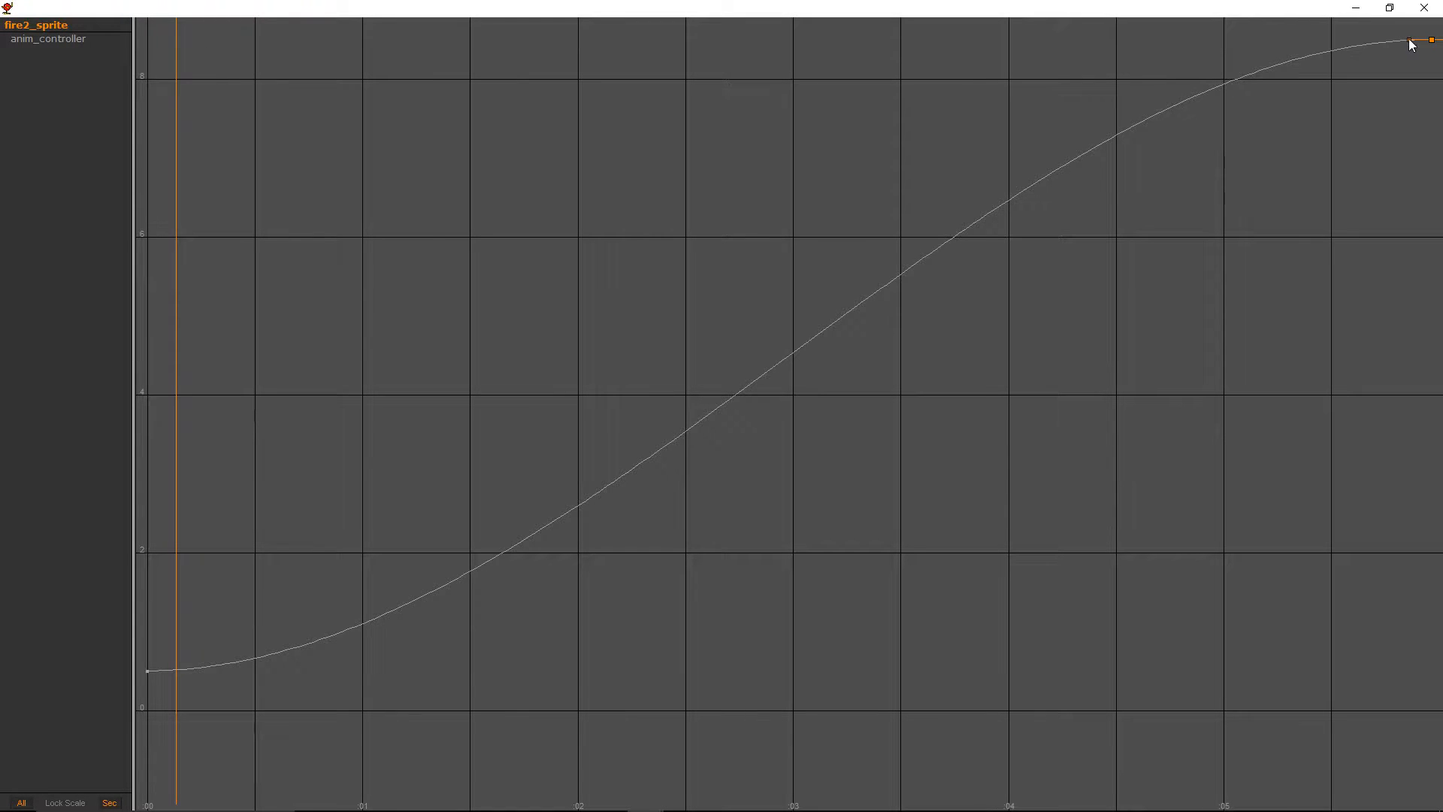
drag(1409, 39, 1411, 51)
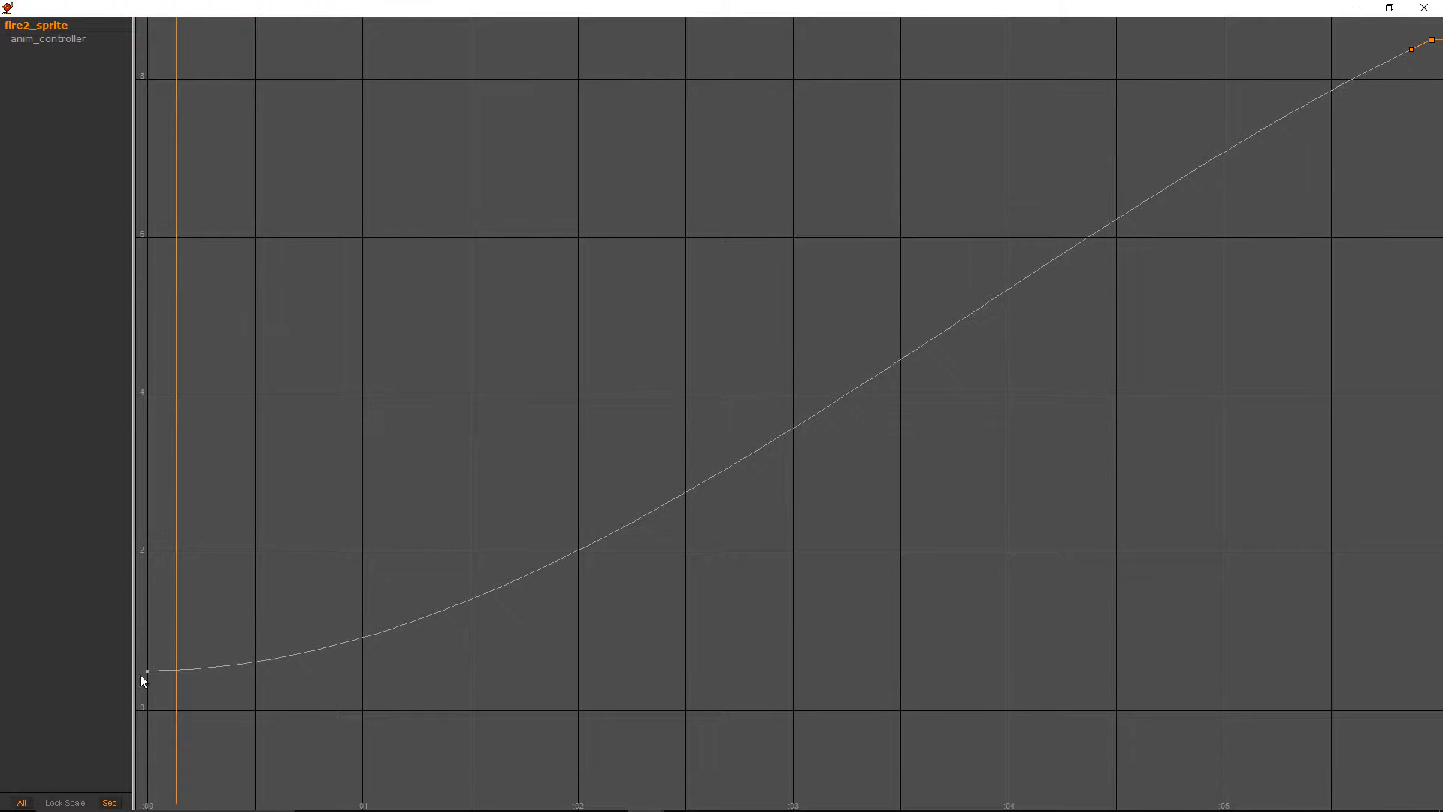
drag(172, 672, 179, 664)
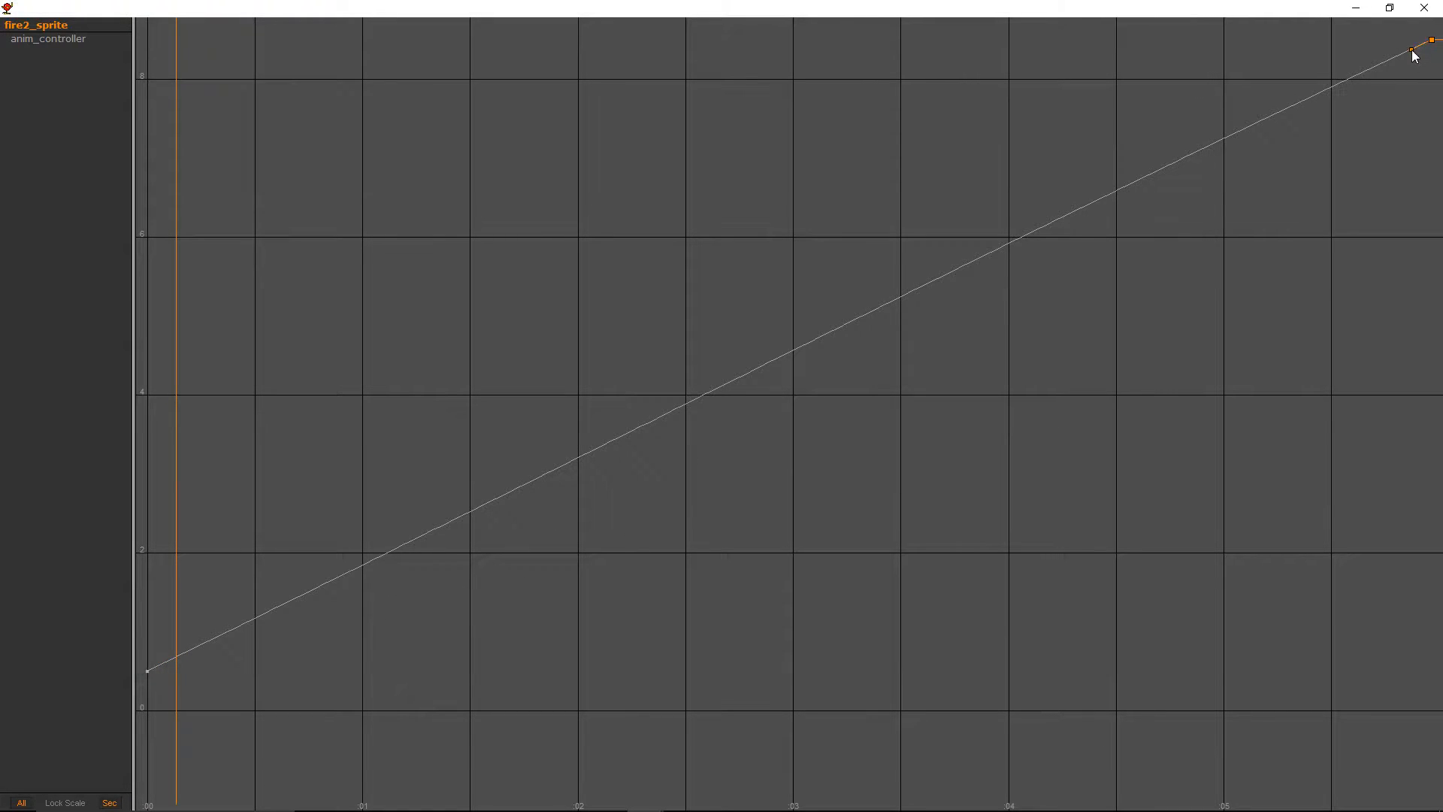
drag(1413, 50, 1413, 51)
click(1434, 7)
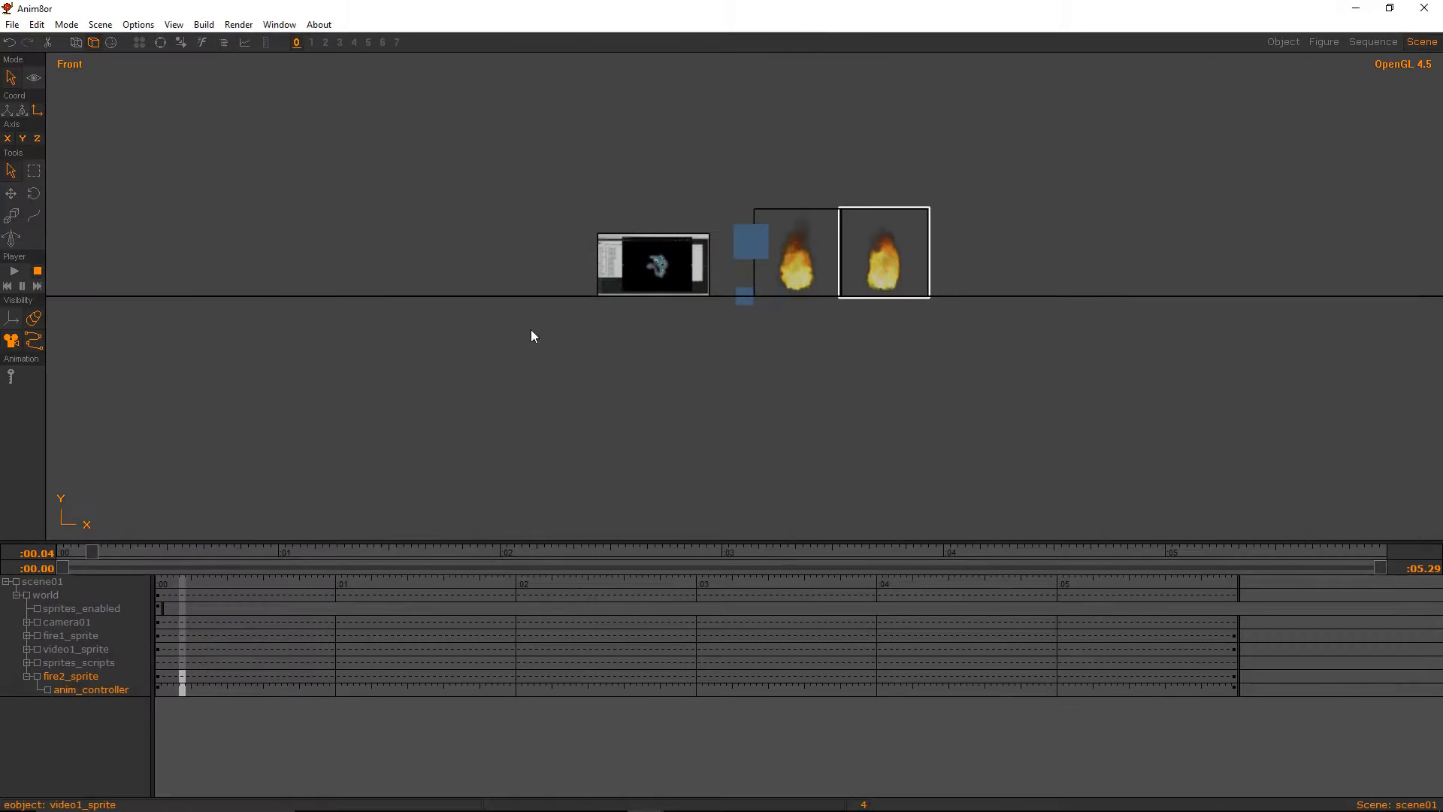
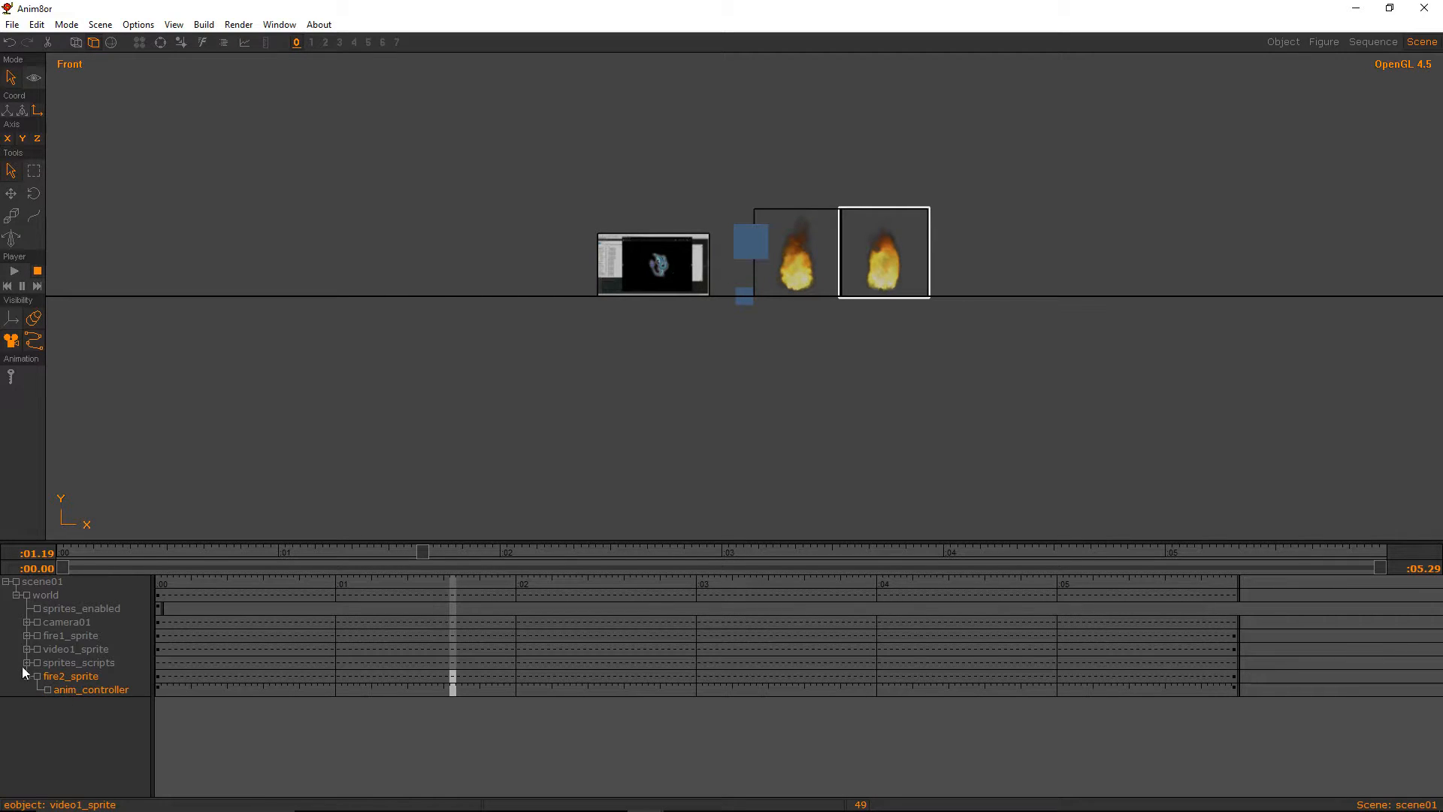
Expand sprites_scripts and advance frame by frame to frame 80, checking the playback of the video and both fire sprites
click(27, 663)
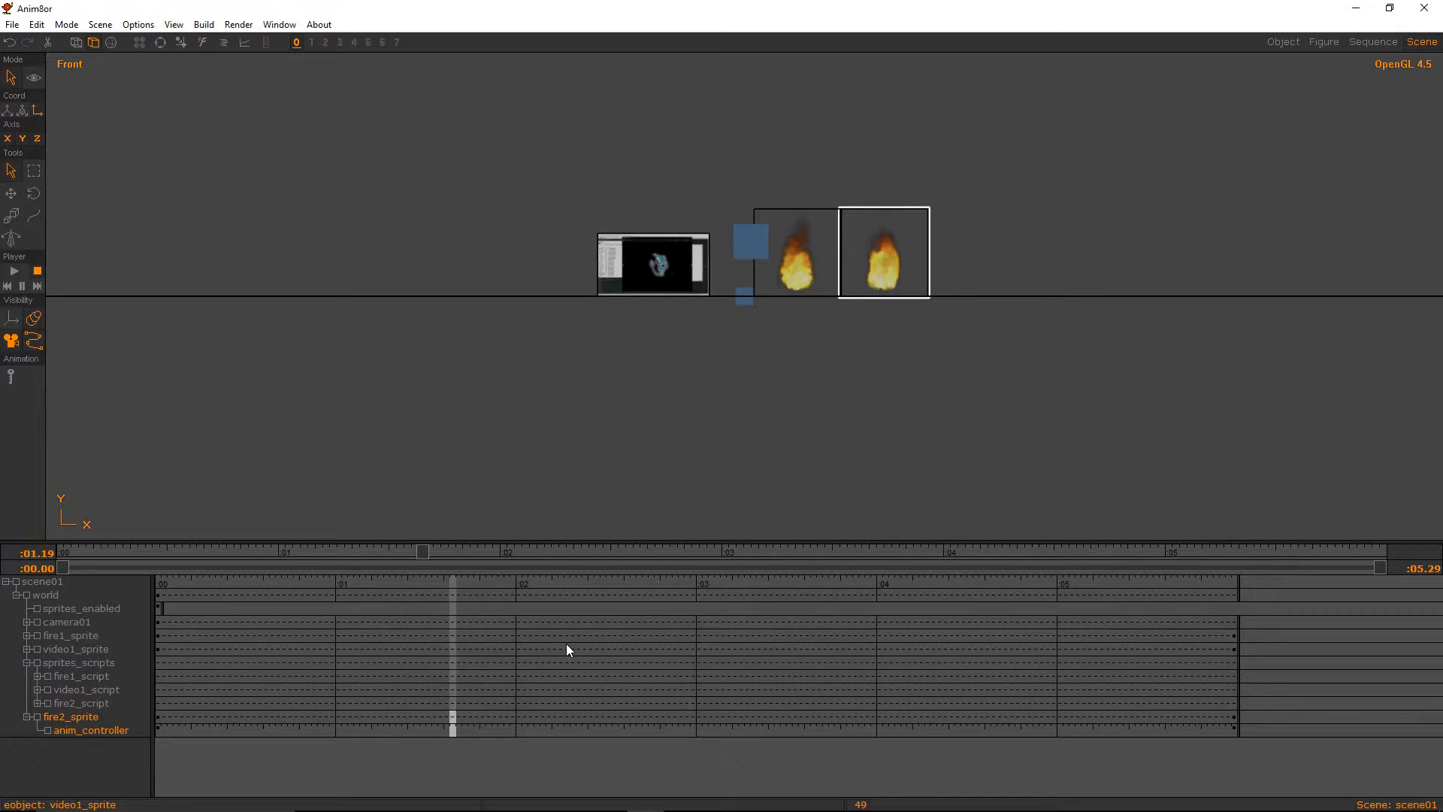
key(Right)
key(Right)
key(Right)
key(Right)
key(Right)
key(Right)
key(Right)
key(Right)
key(Right)
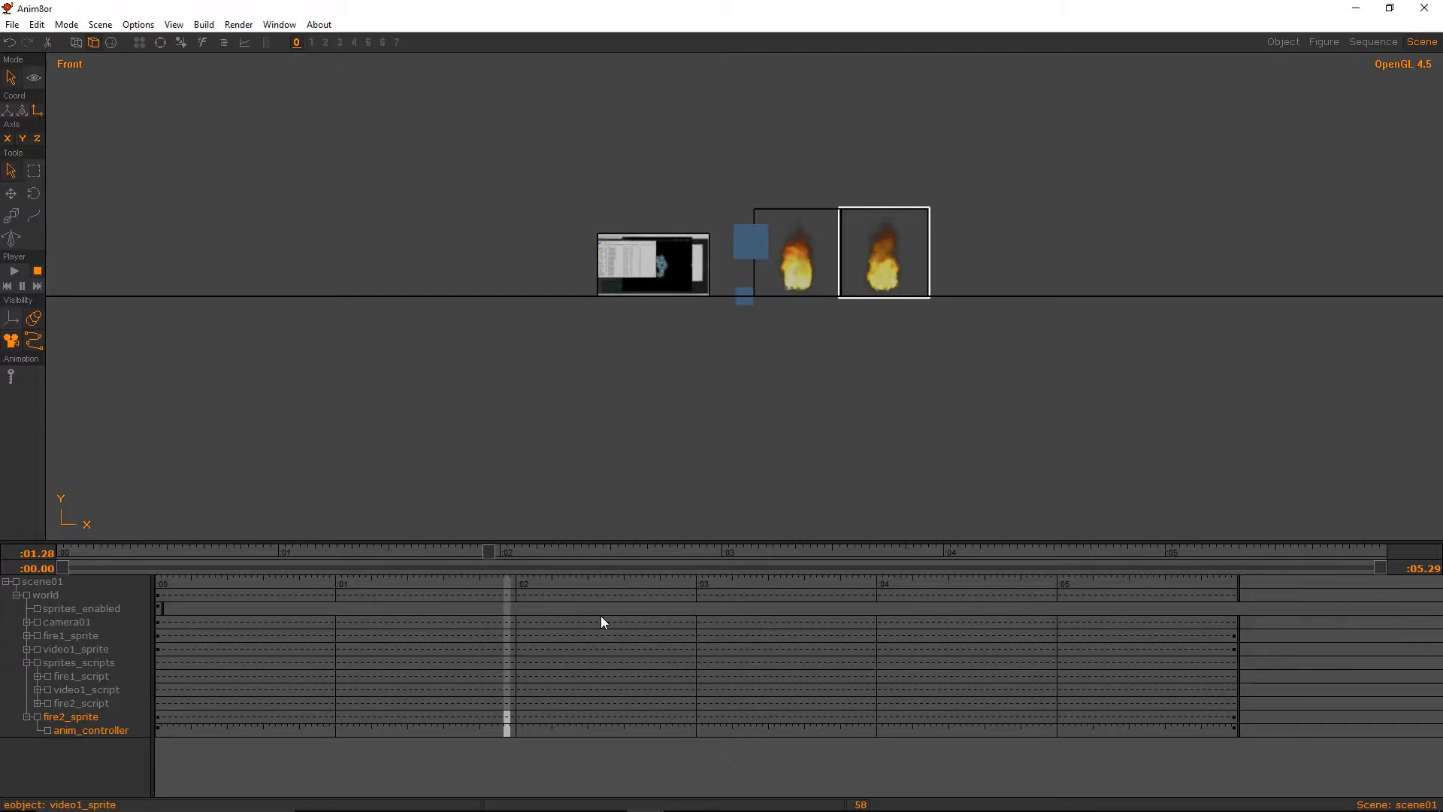
key(Right)
key(Right)
key(Right)
click(641, 251)
click(534, 326)
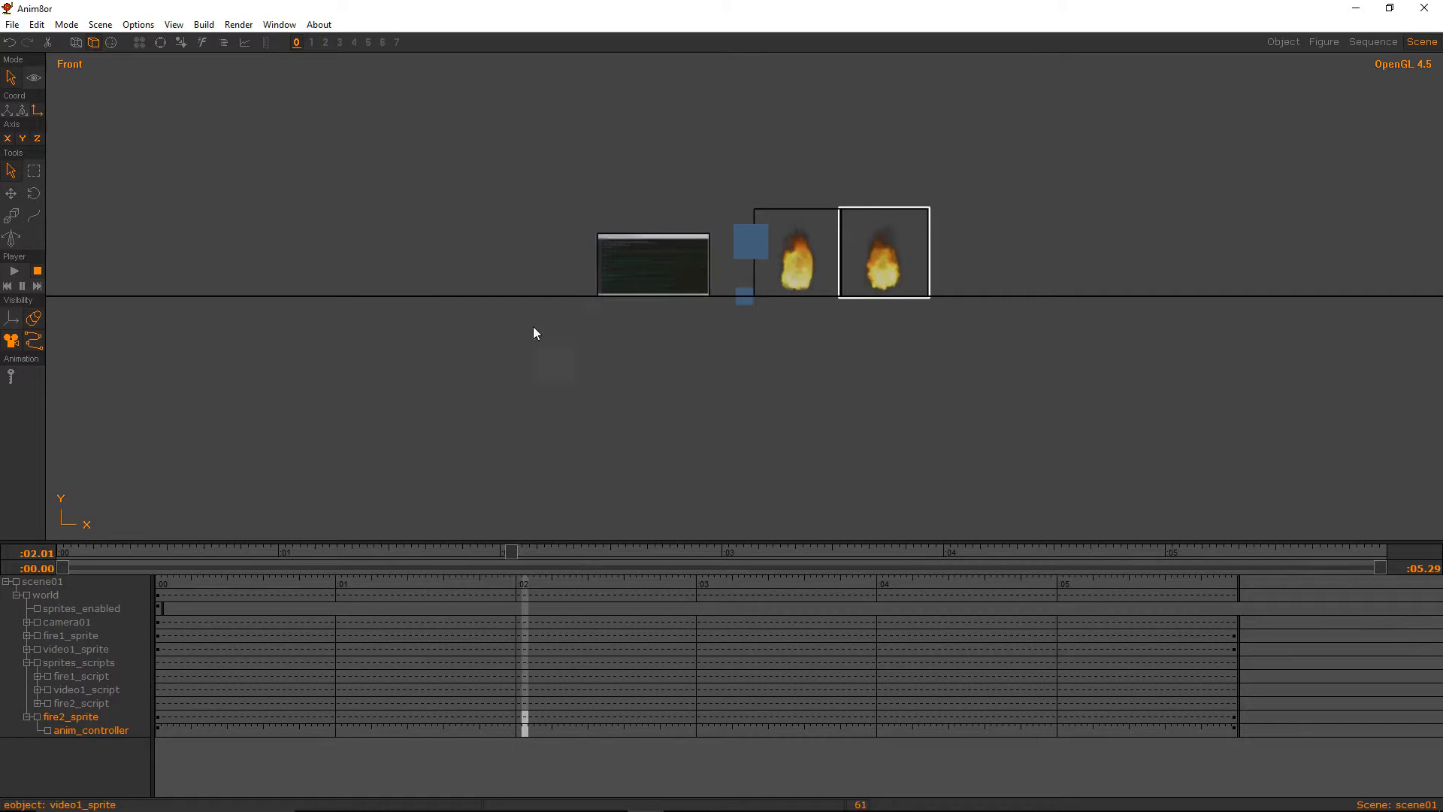
key(Right)
key(Right)
key(Right)
key(Right)
key(Right)
key(Right)
key(Right)
key(Right)
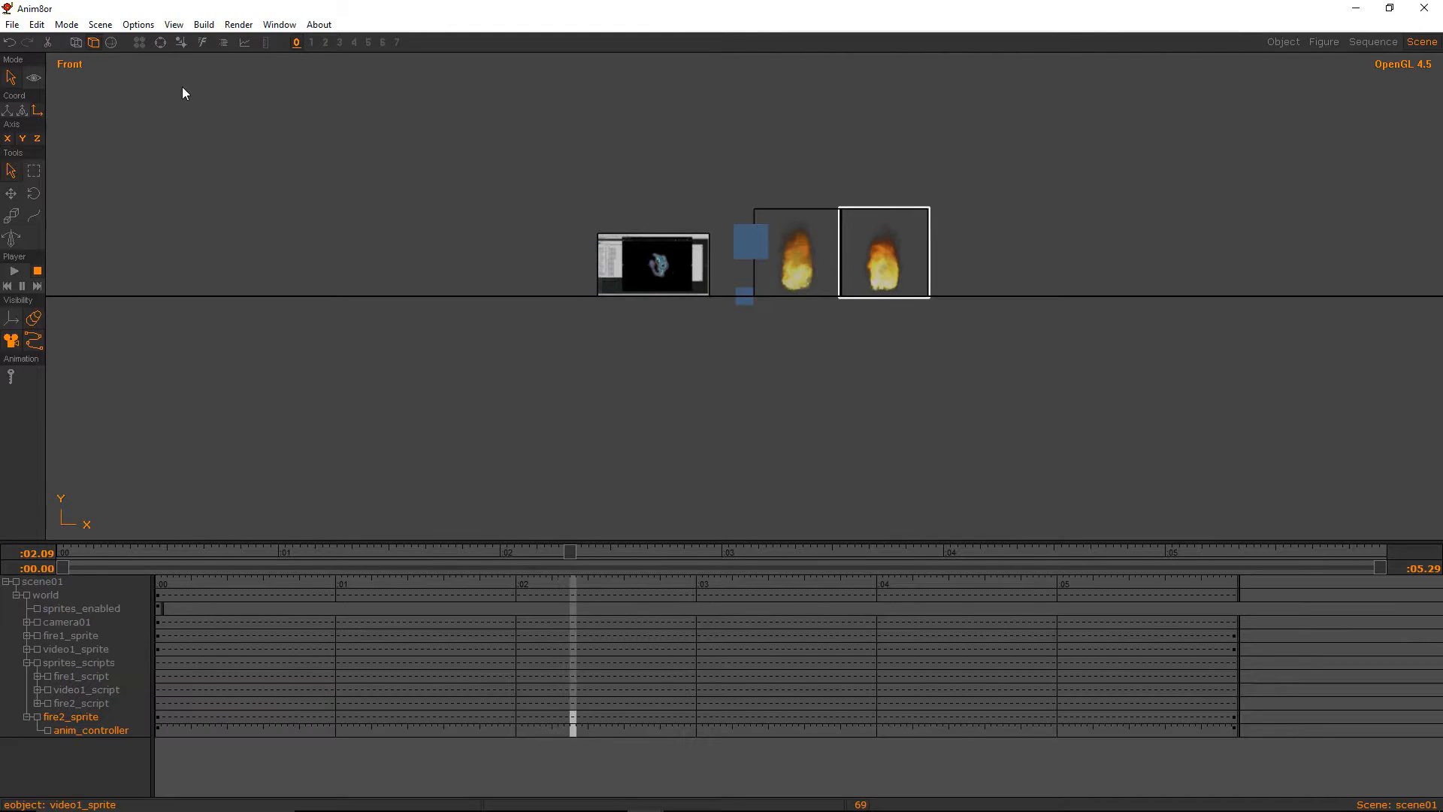
key(Right)
key(Right)
key(Right)
key(Right)
key(Right)
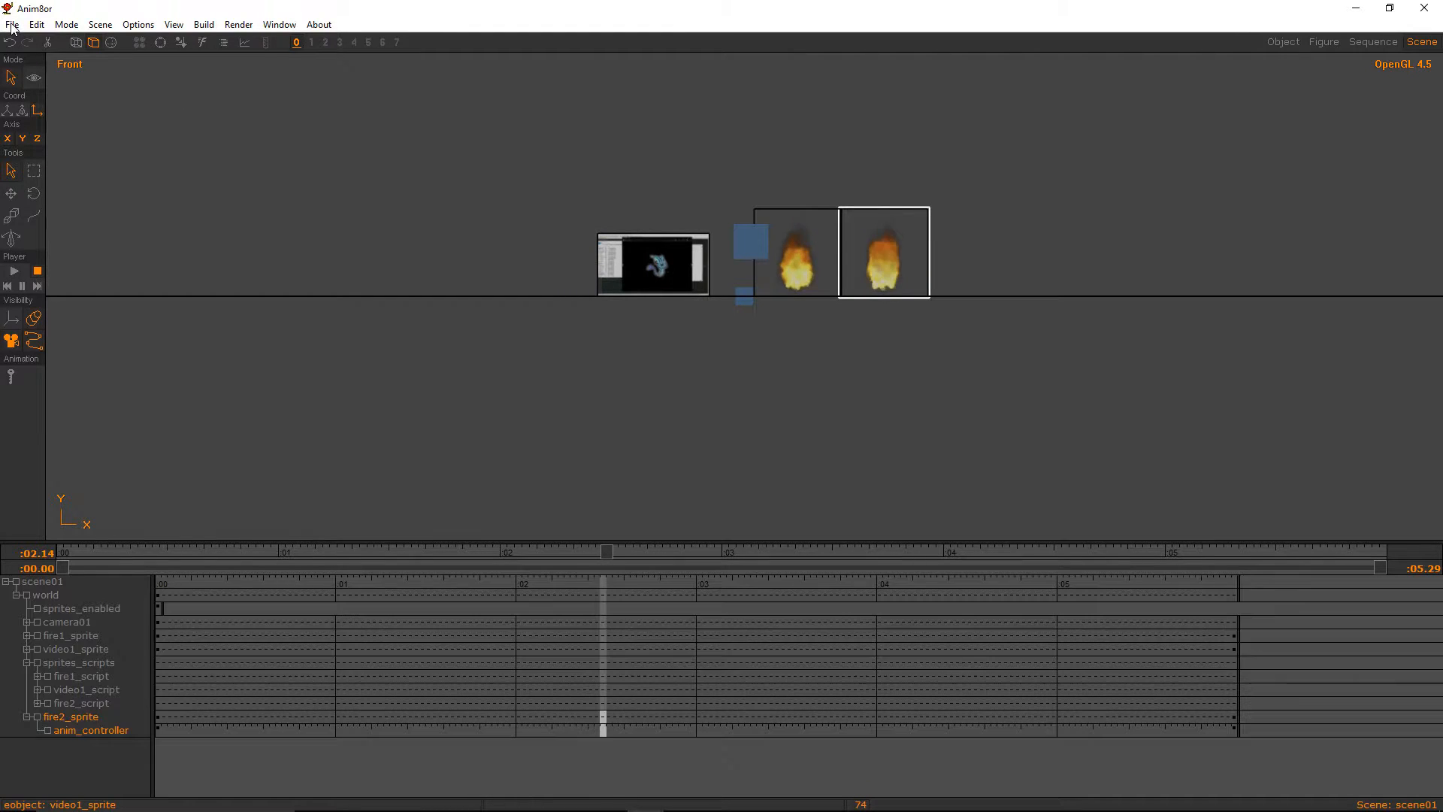
key(Right)
key(Right)
key(Right)
key(Right)
key(Right)
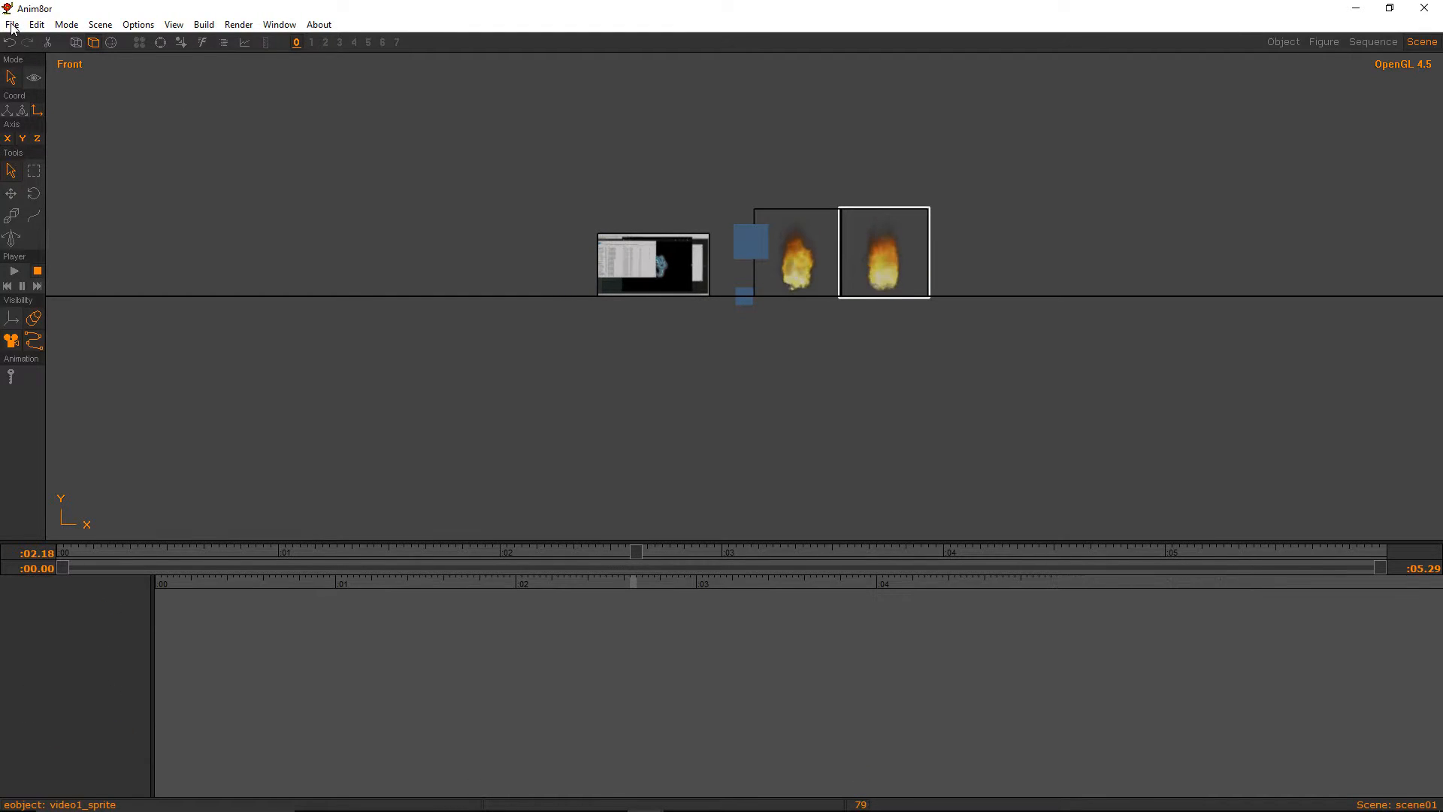
key(Right)
Save the project, switch the viewport to the camera view and advance a few frames to check the framing
click(12, 25)
click(48, 96)
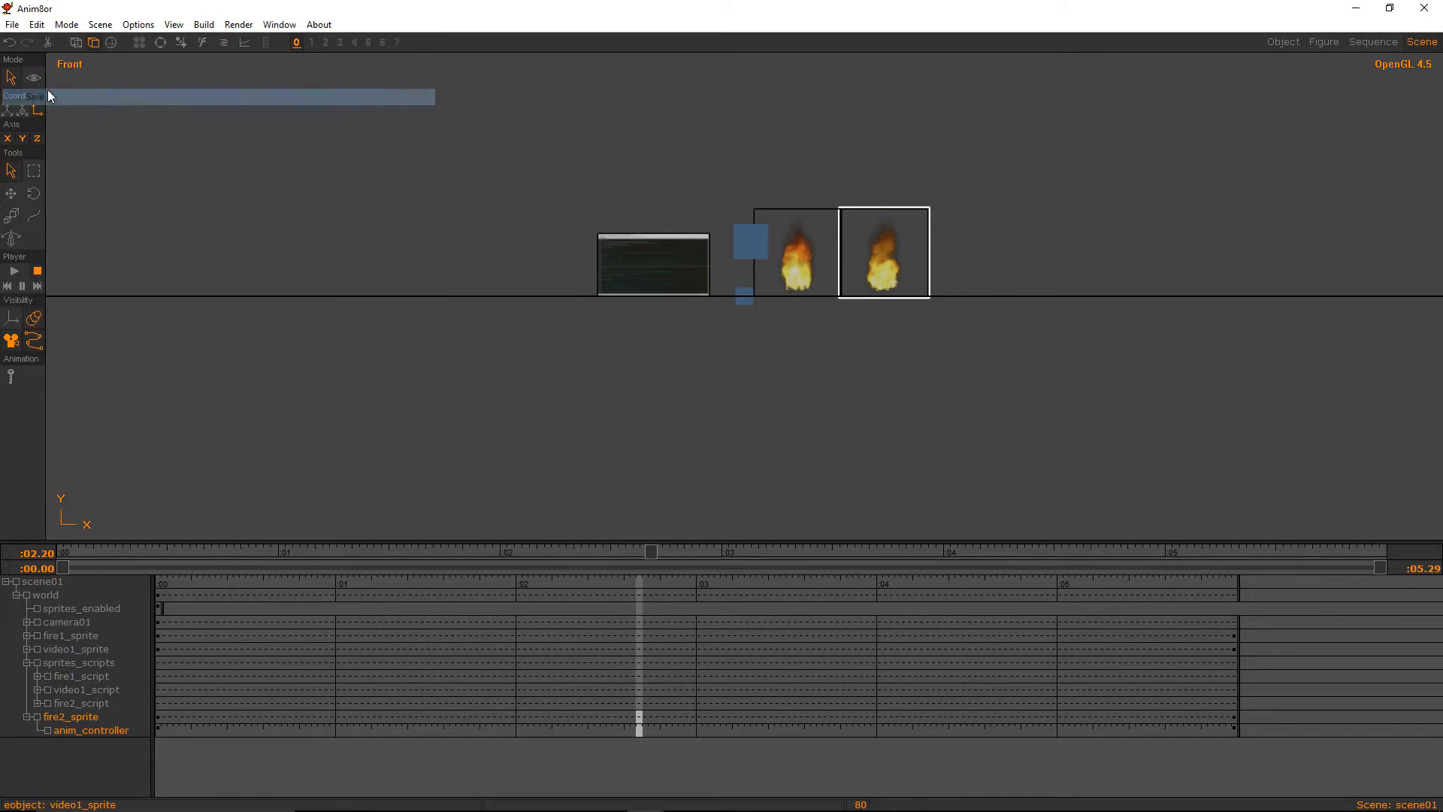
click(173, 25)
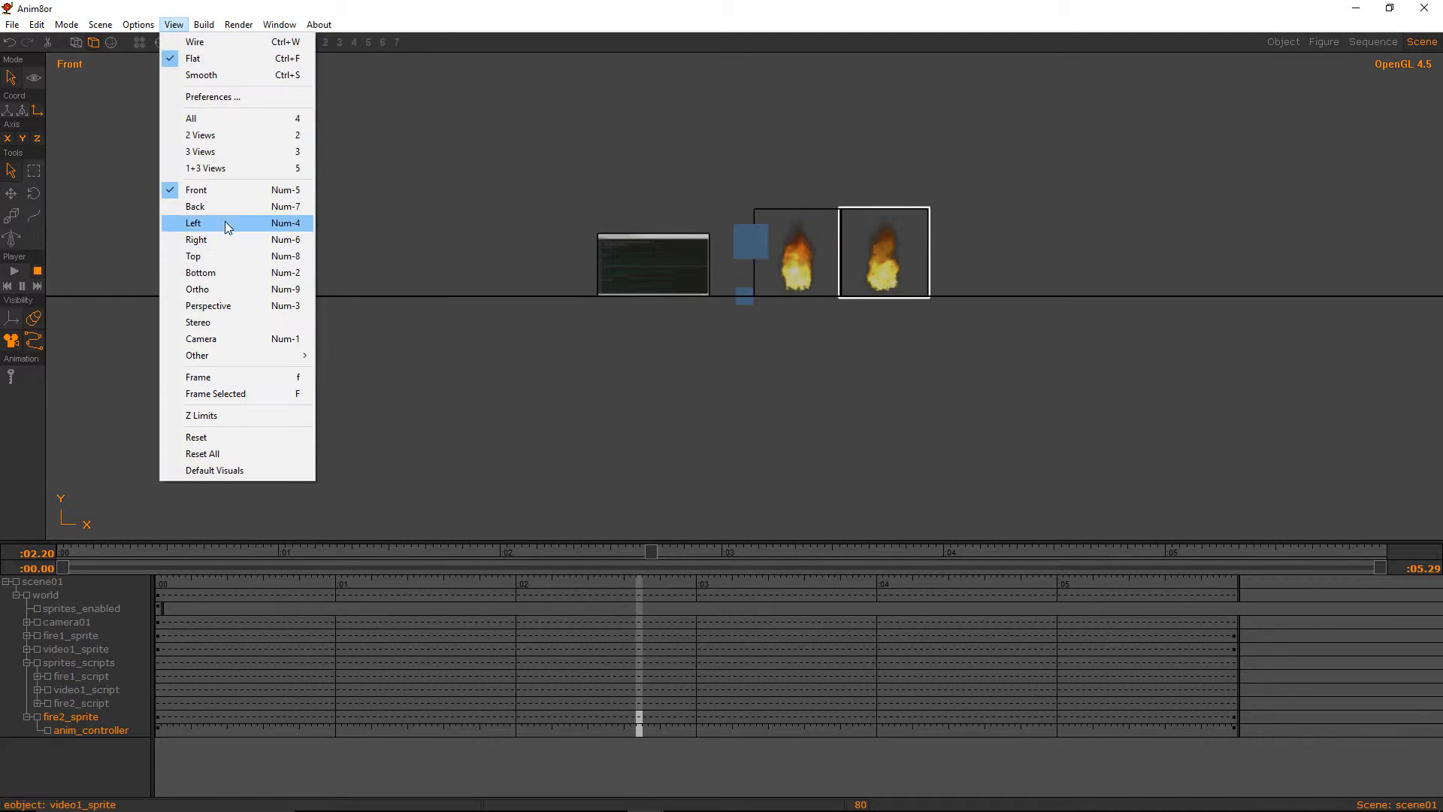
click(214, 339)
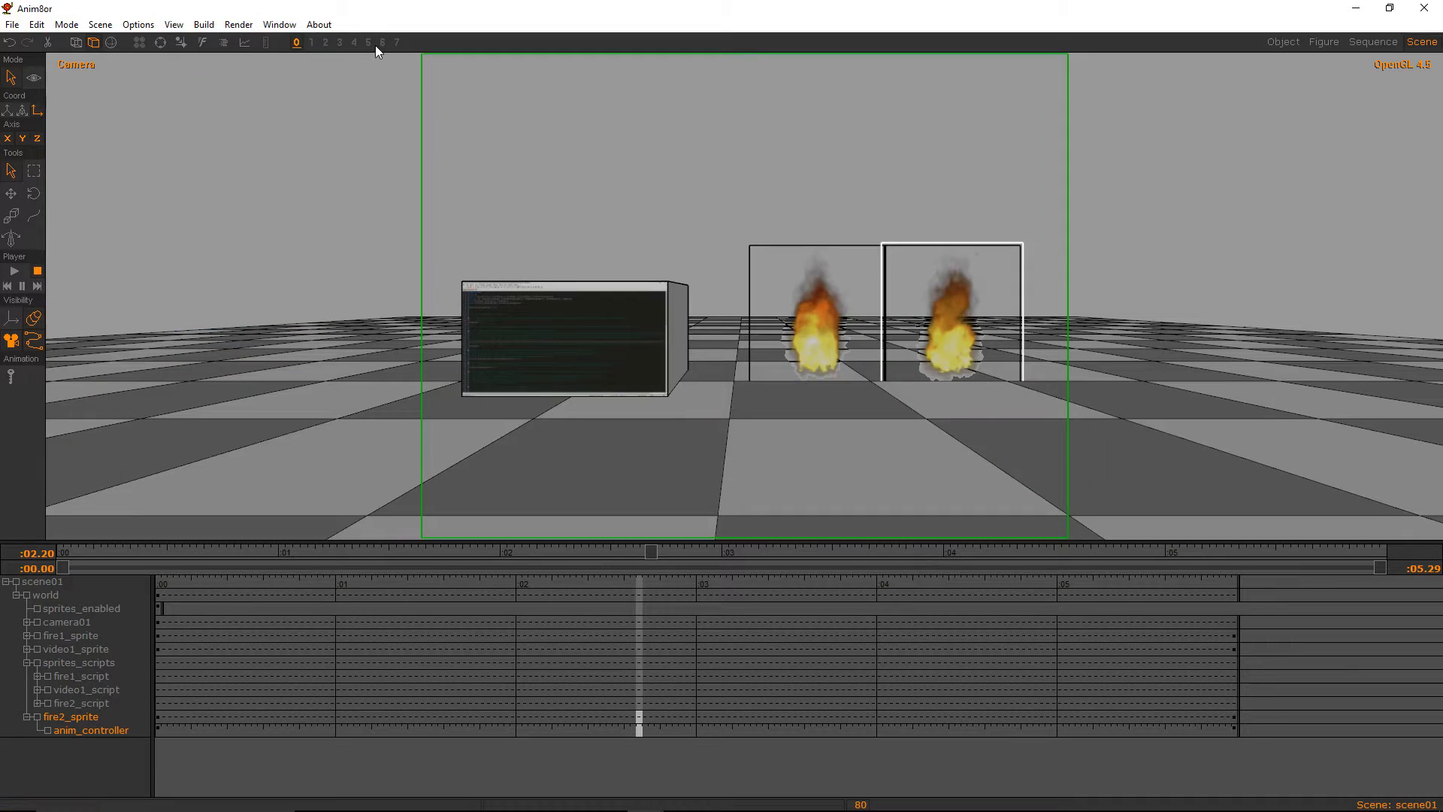
key(Right)
key(Right)
key(Right)
key(Right)
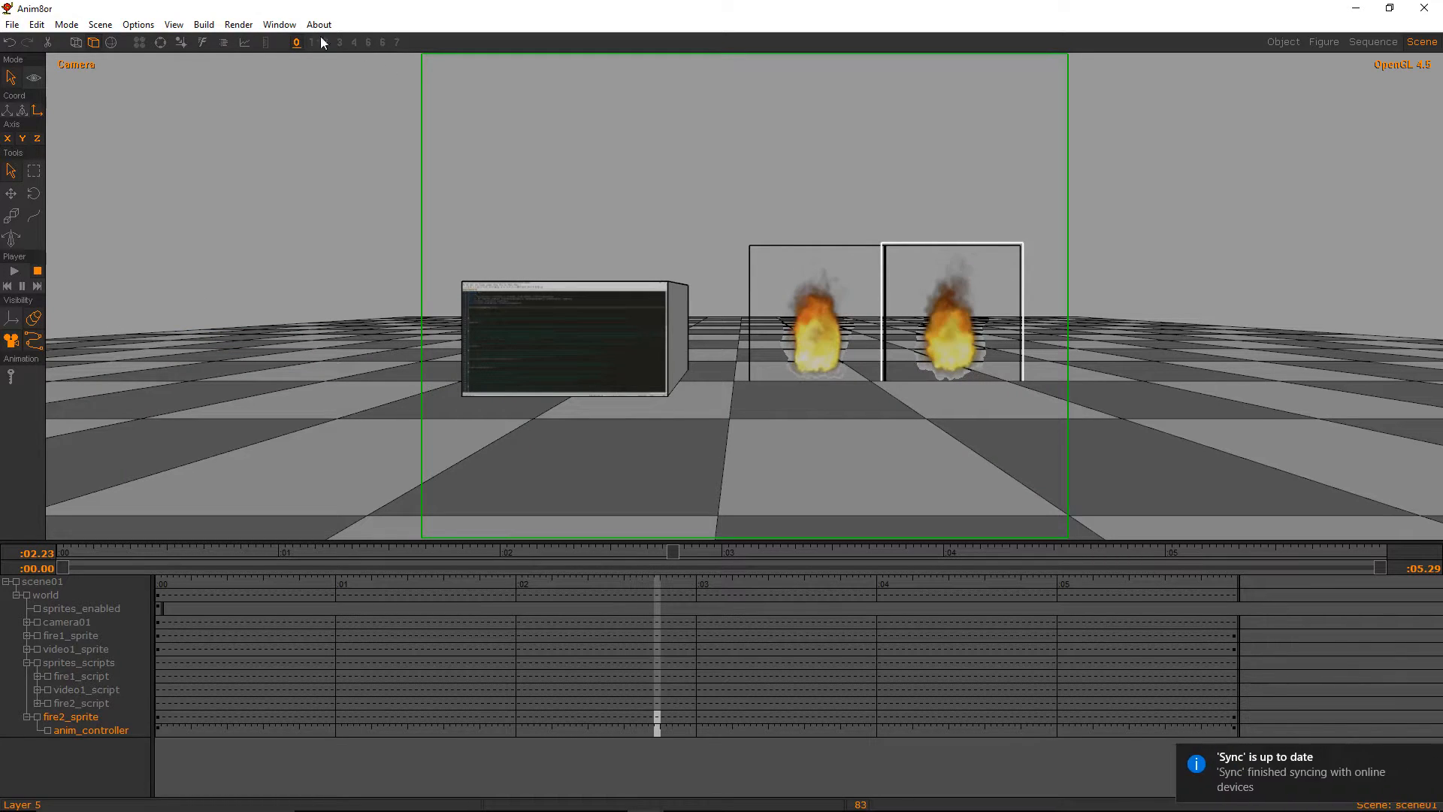
Review the anti-alias filter in the render setup and accept it as Pyramid, 2 x 2 support
click(140, 27)
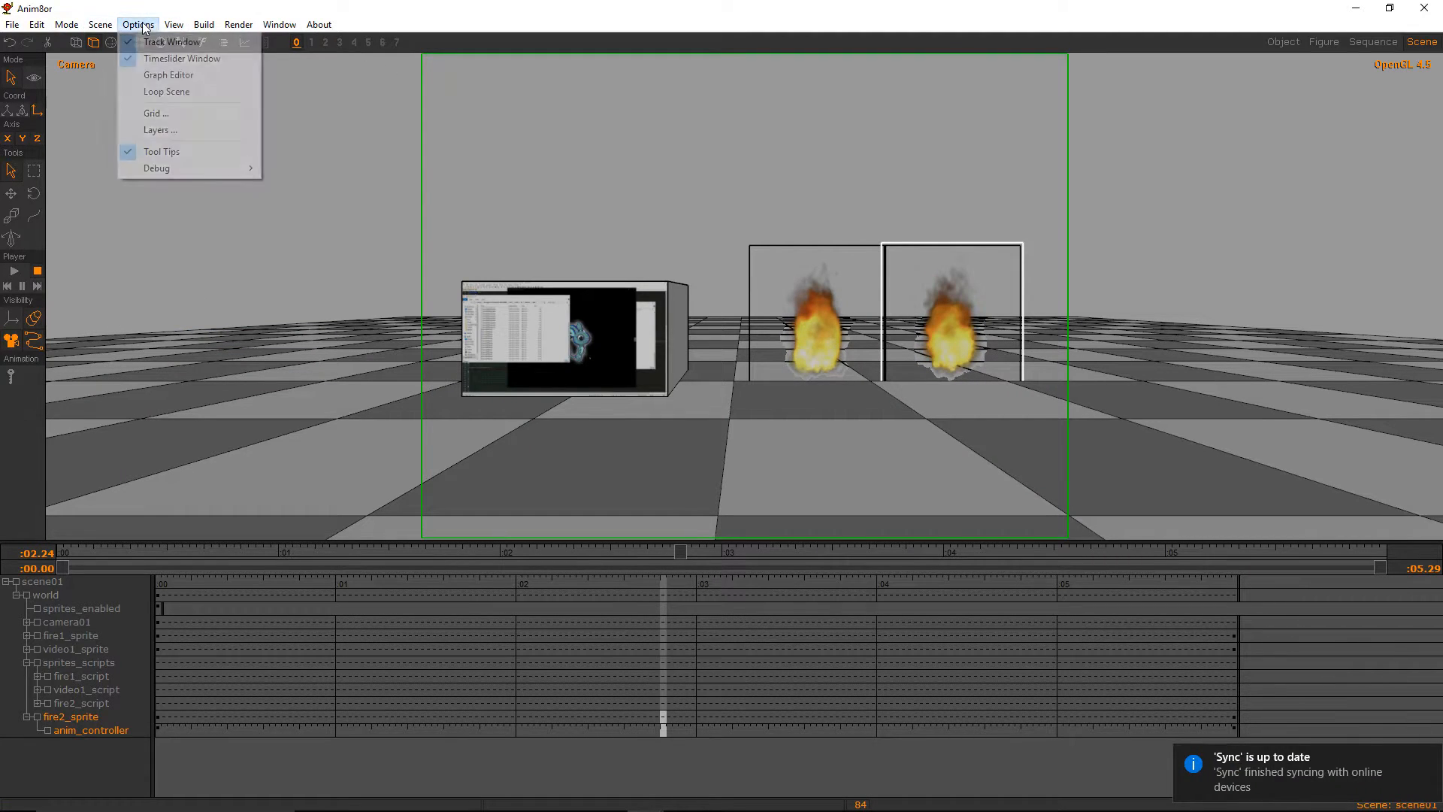
mouse_move(100, 28)
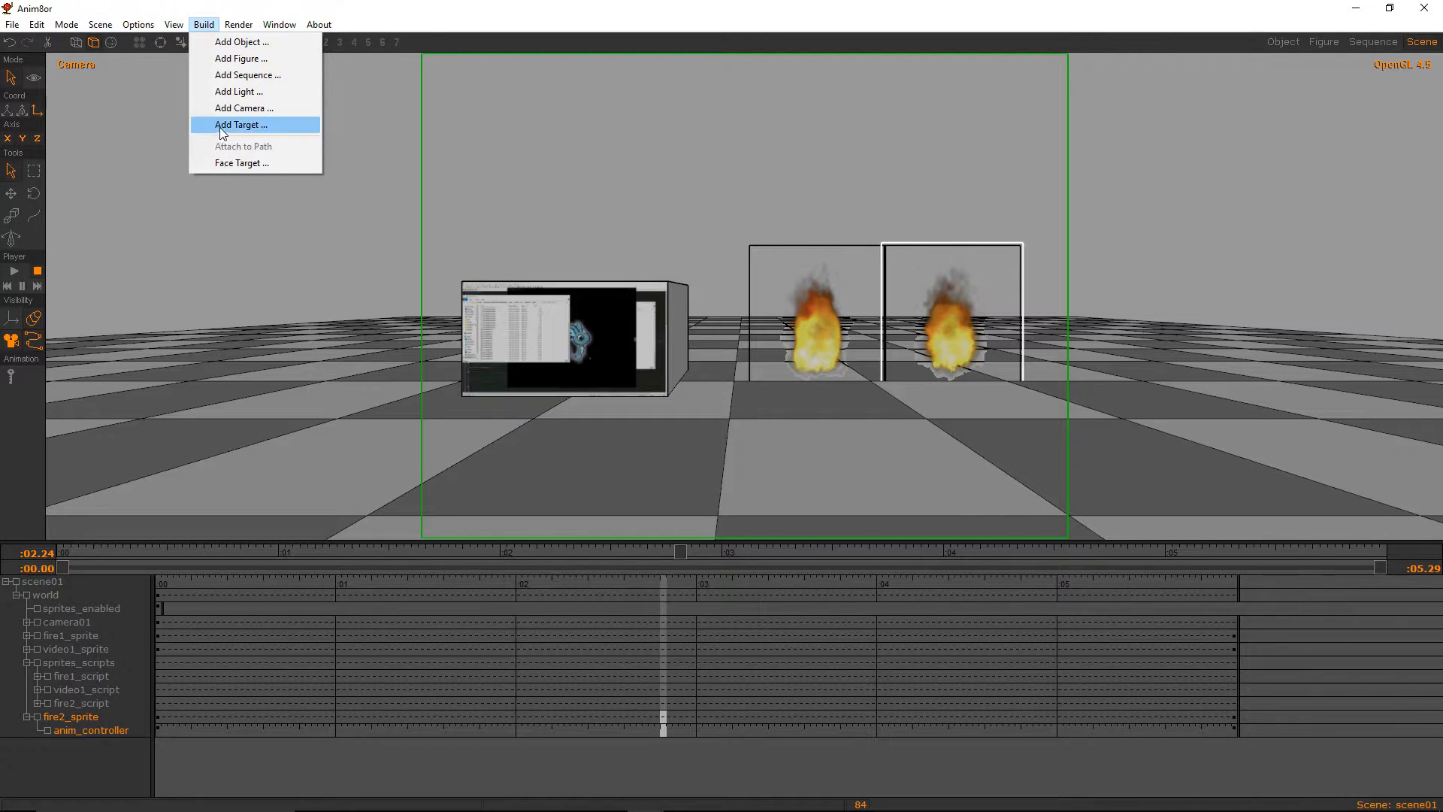
mouse_move(238, 27)
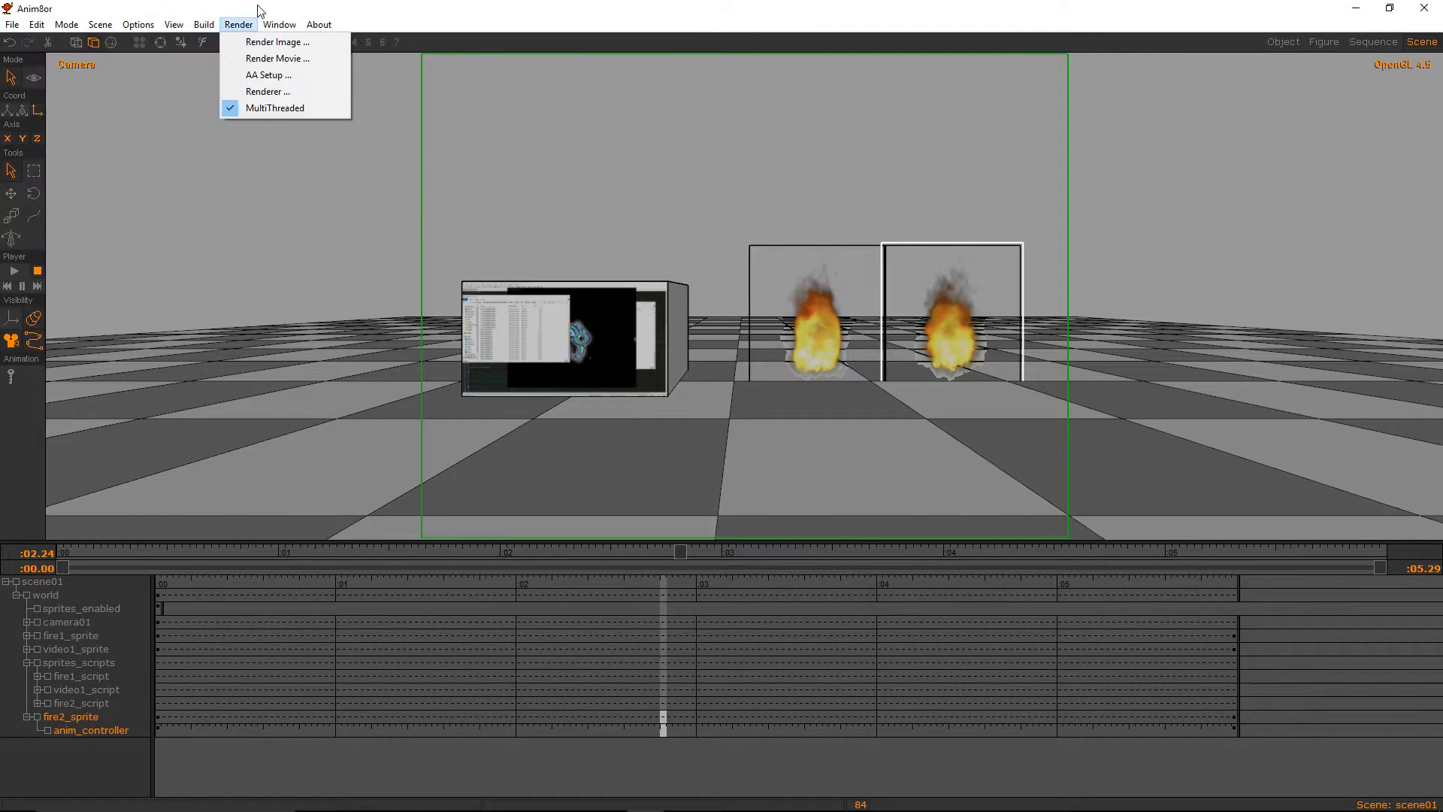
click(252, 76)
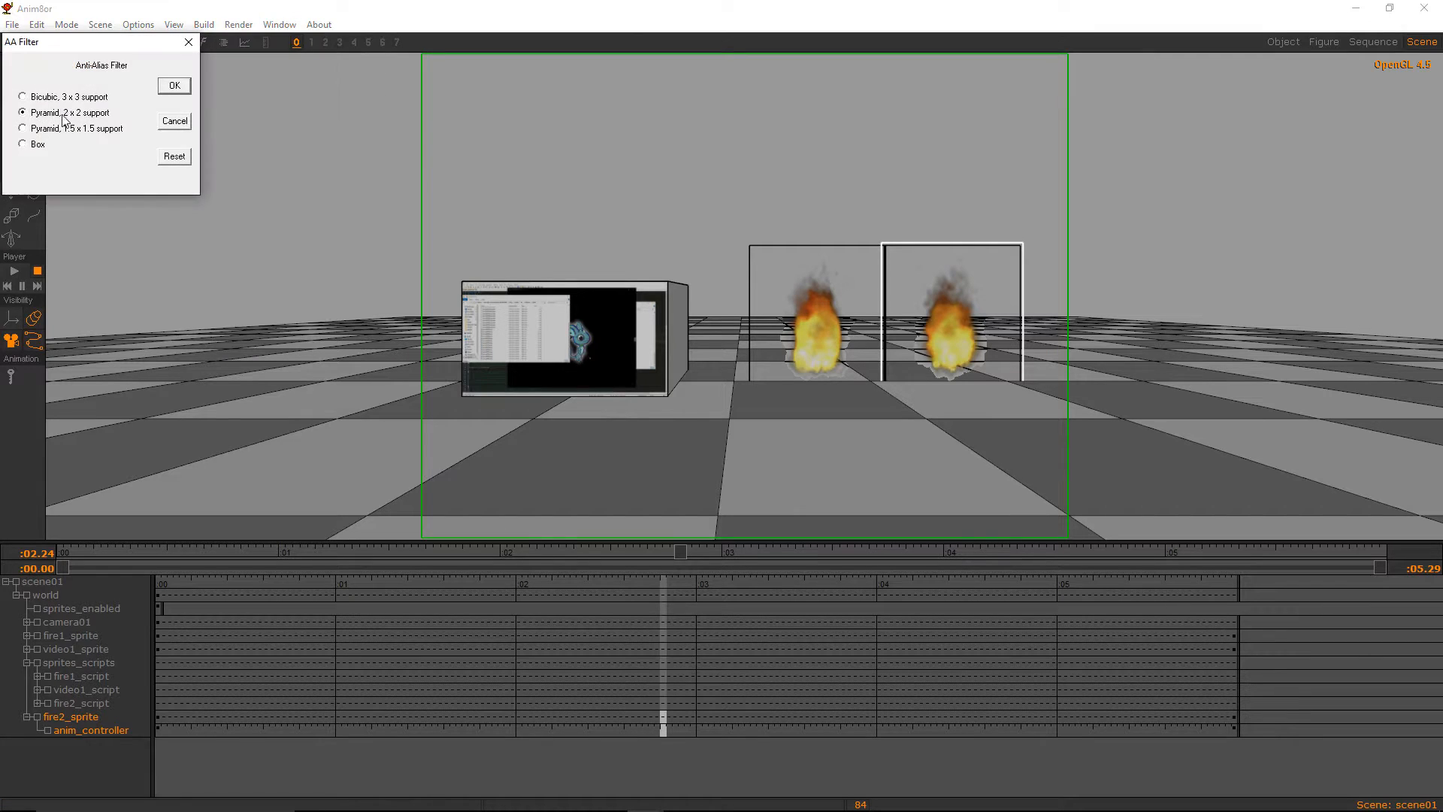
click(174, 85)
Set scene01's movie image size to the 16:9 preset 640x360 and save the project
click(238, 25)
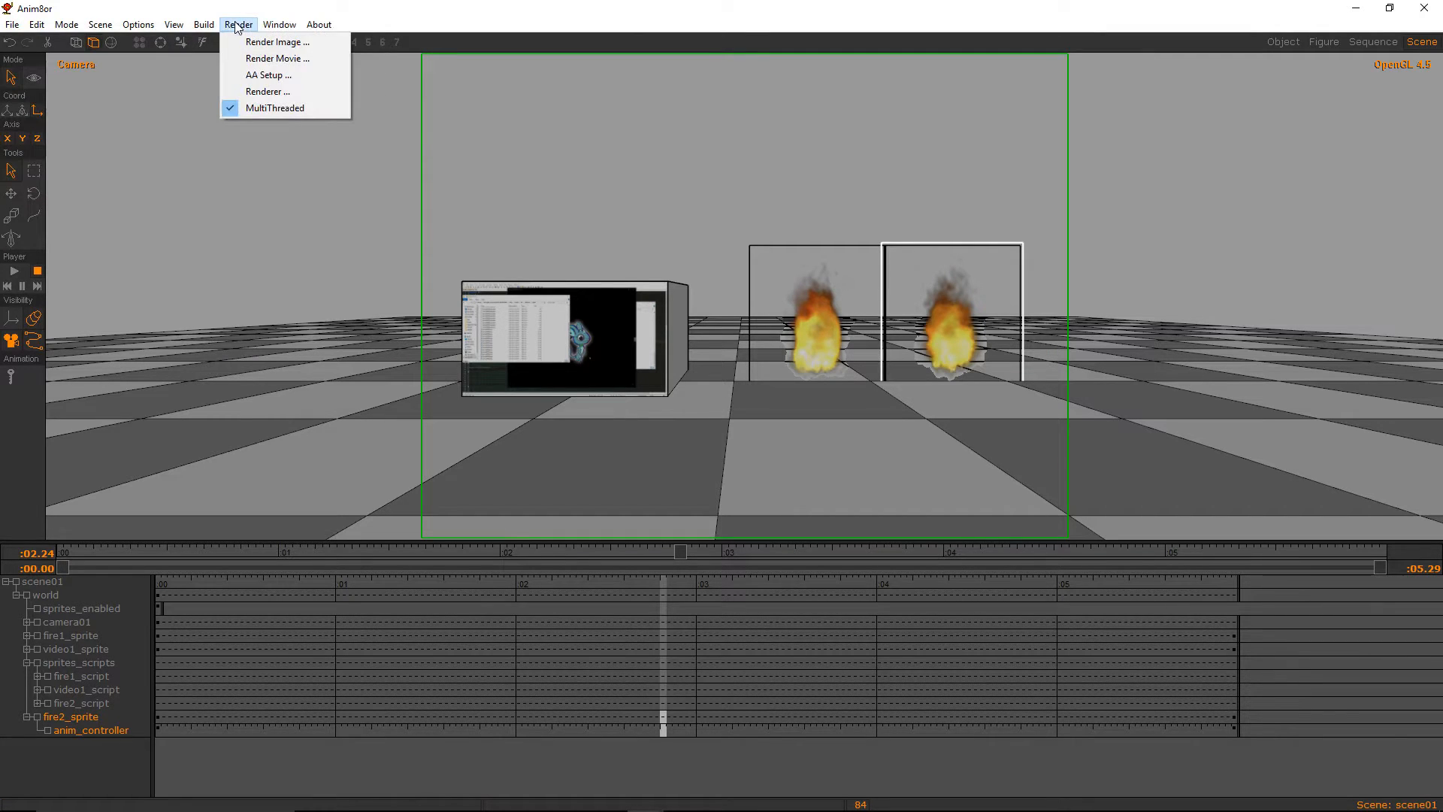
mouse_move(160, 27)
click(112, 75)
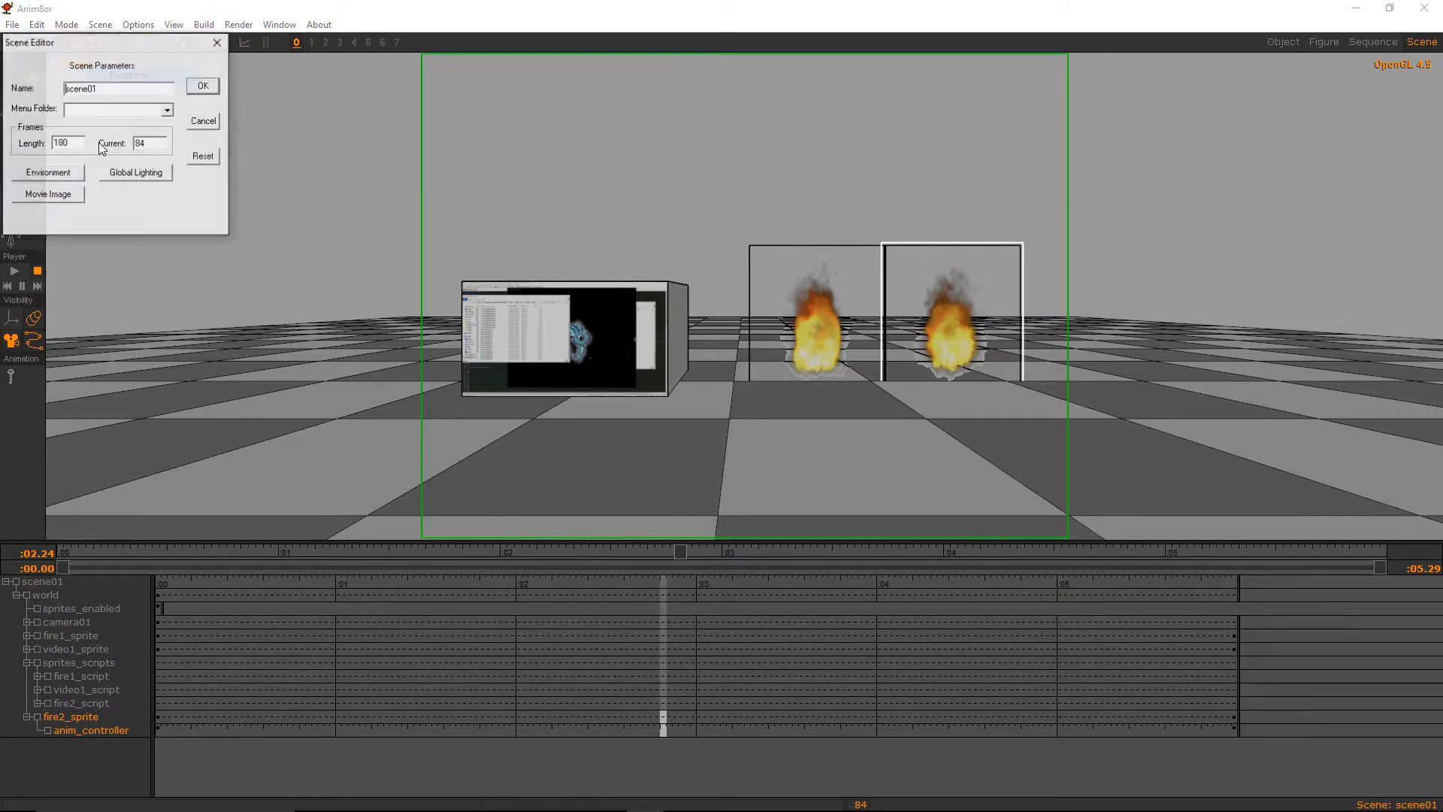
click(52, 196)
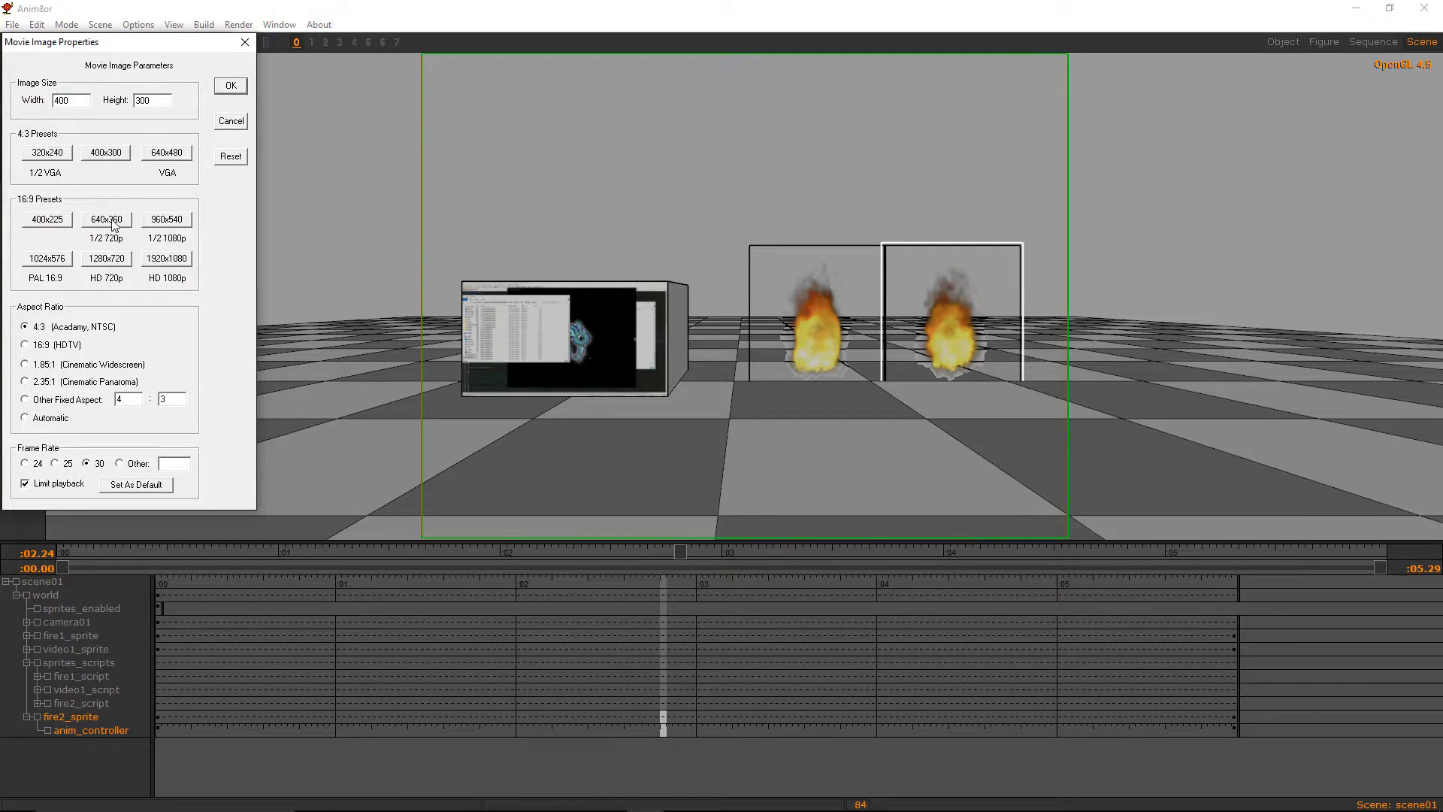
click(233, 87)
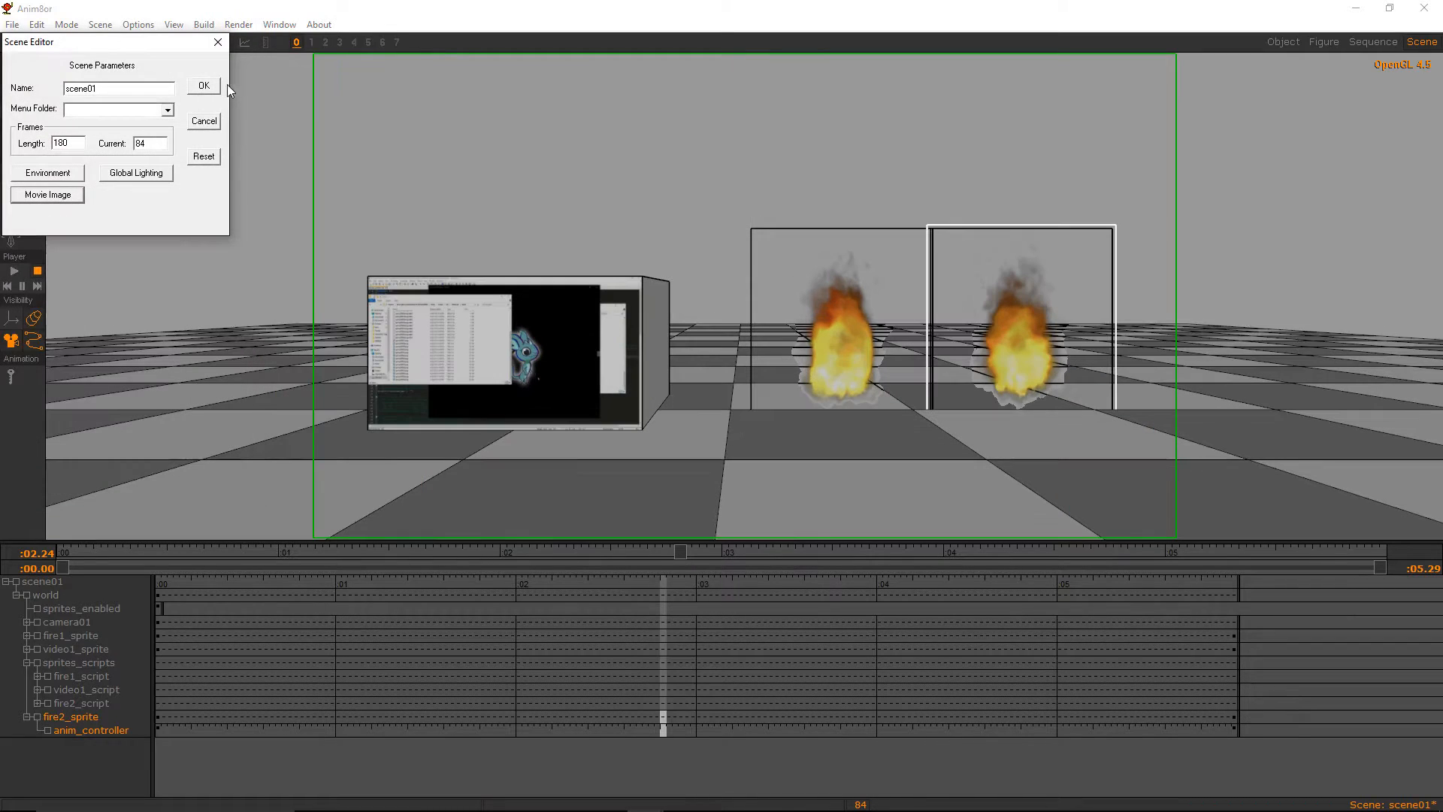
click(203, 86)
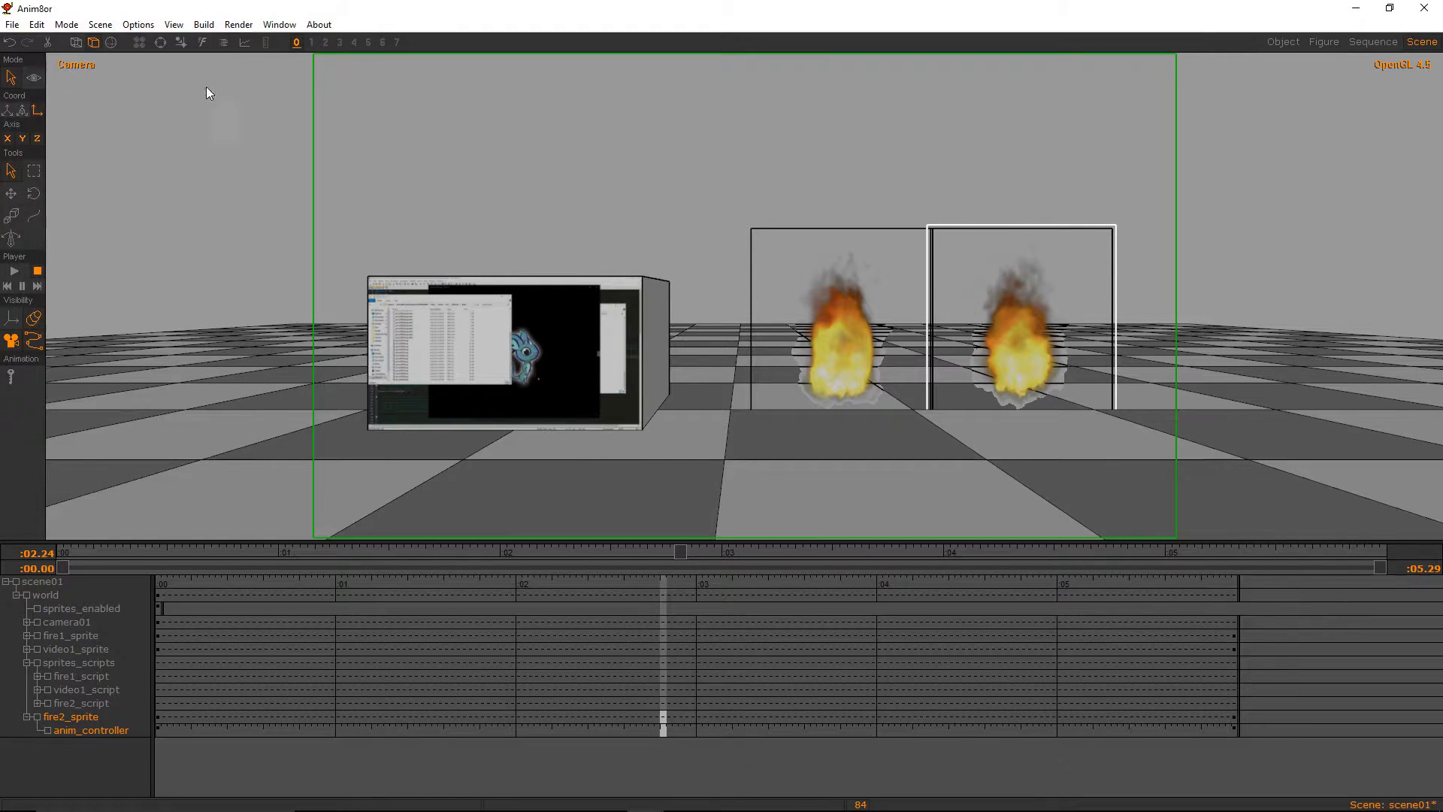
click(7, 20)
click(30, 98)
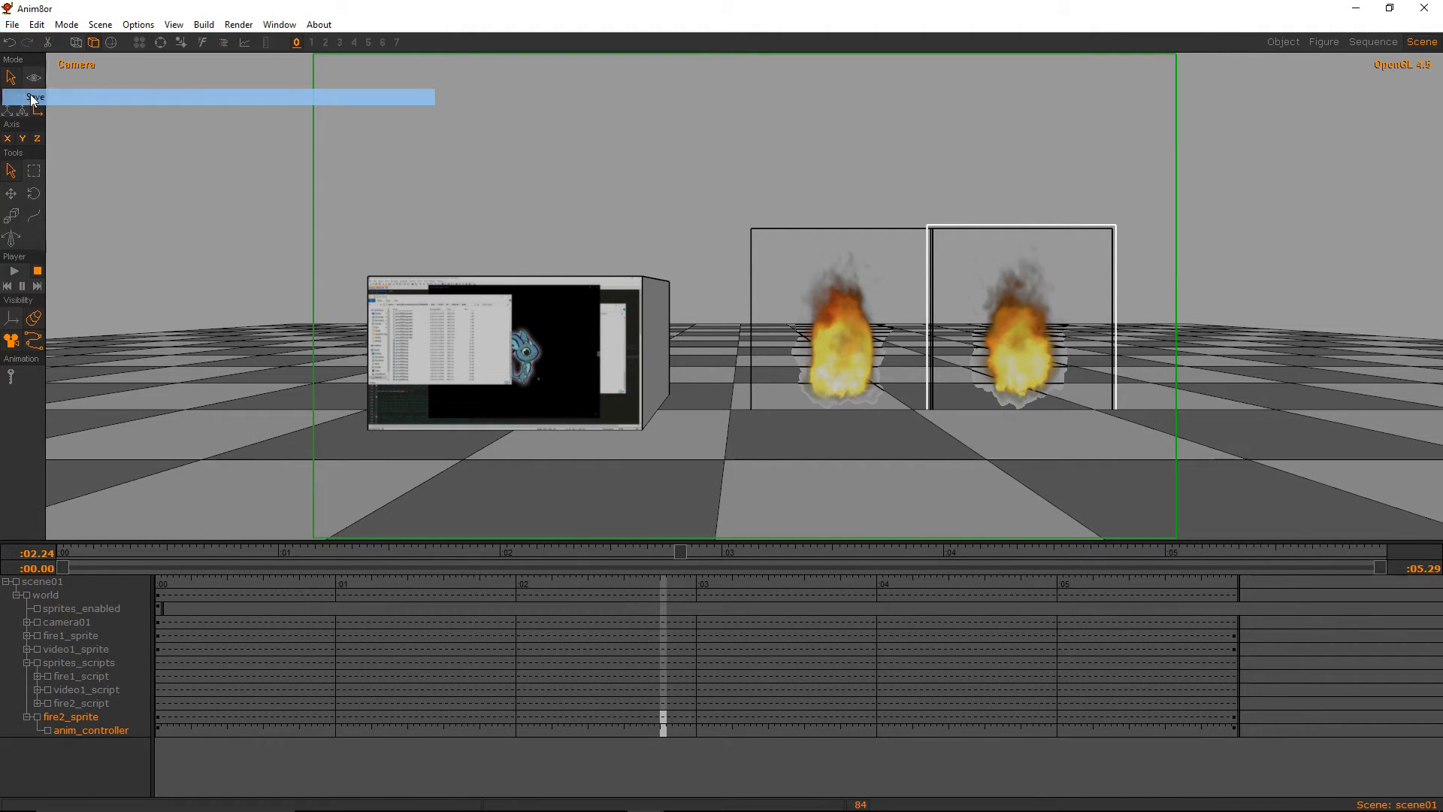
Set the movie render's output file to 1.avi in the Tutorial folder, but cancel at the video compression choice
click(231, 27)
click(276, 58)
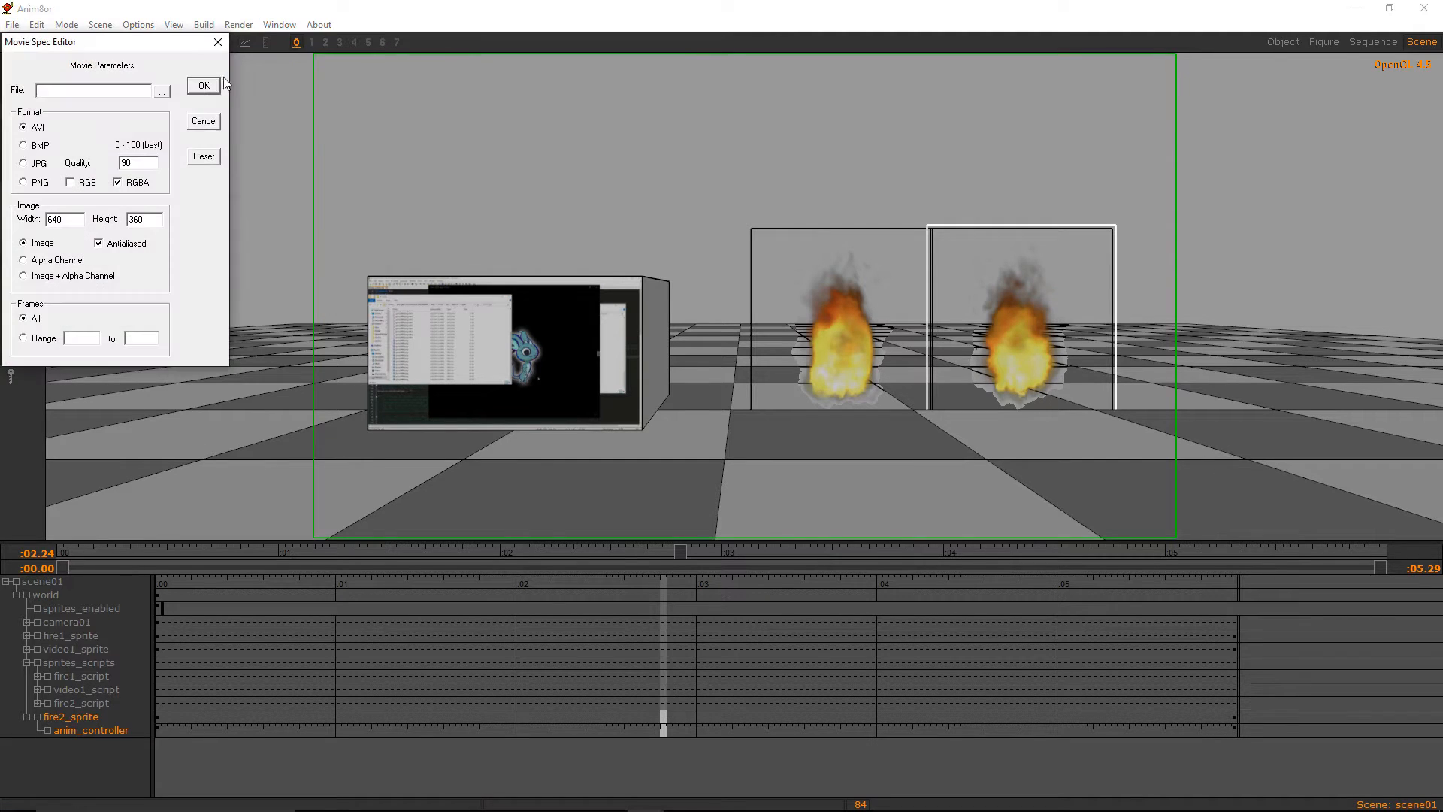
click(163, 92)
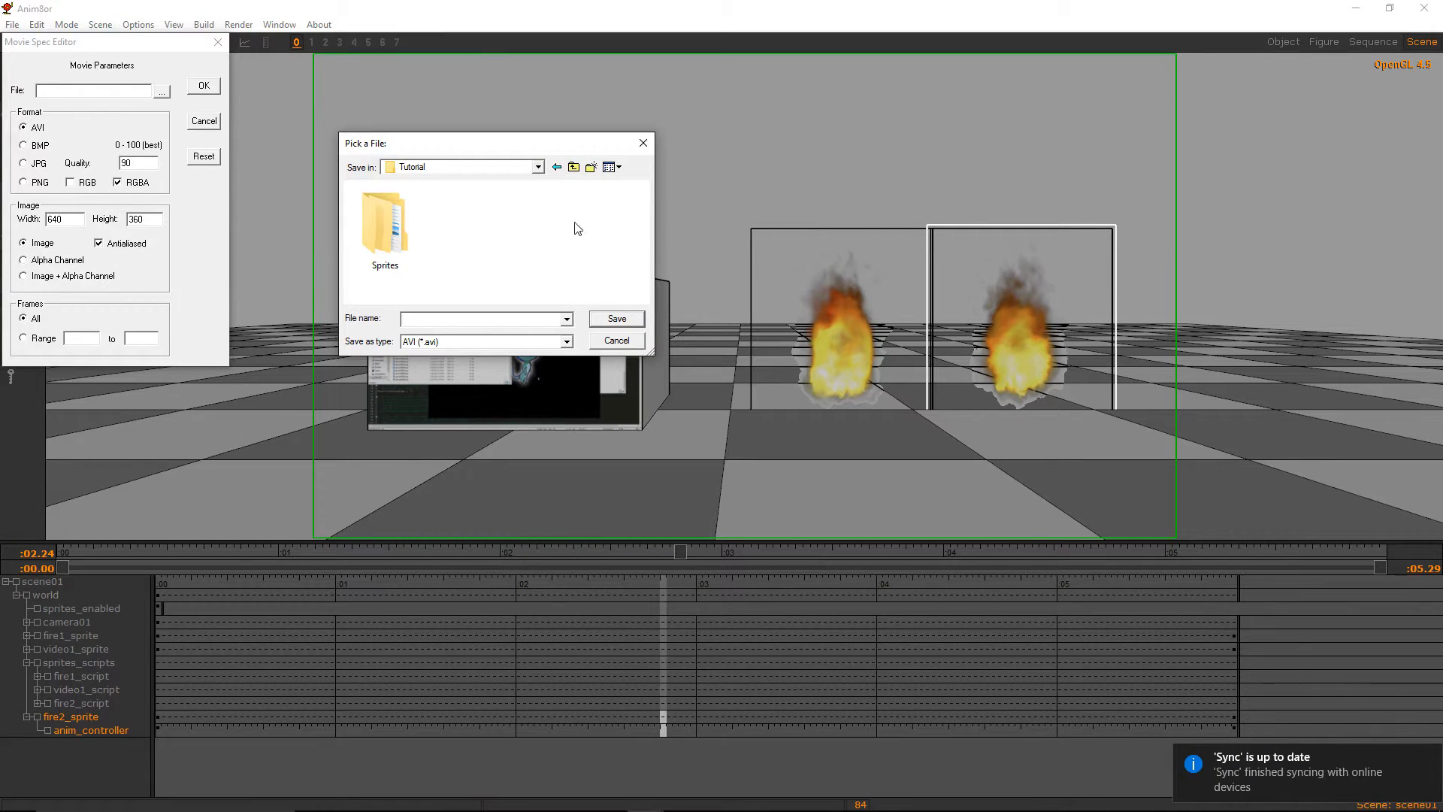
click(610, 321)
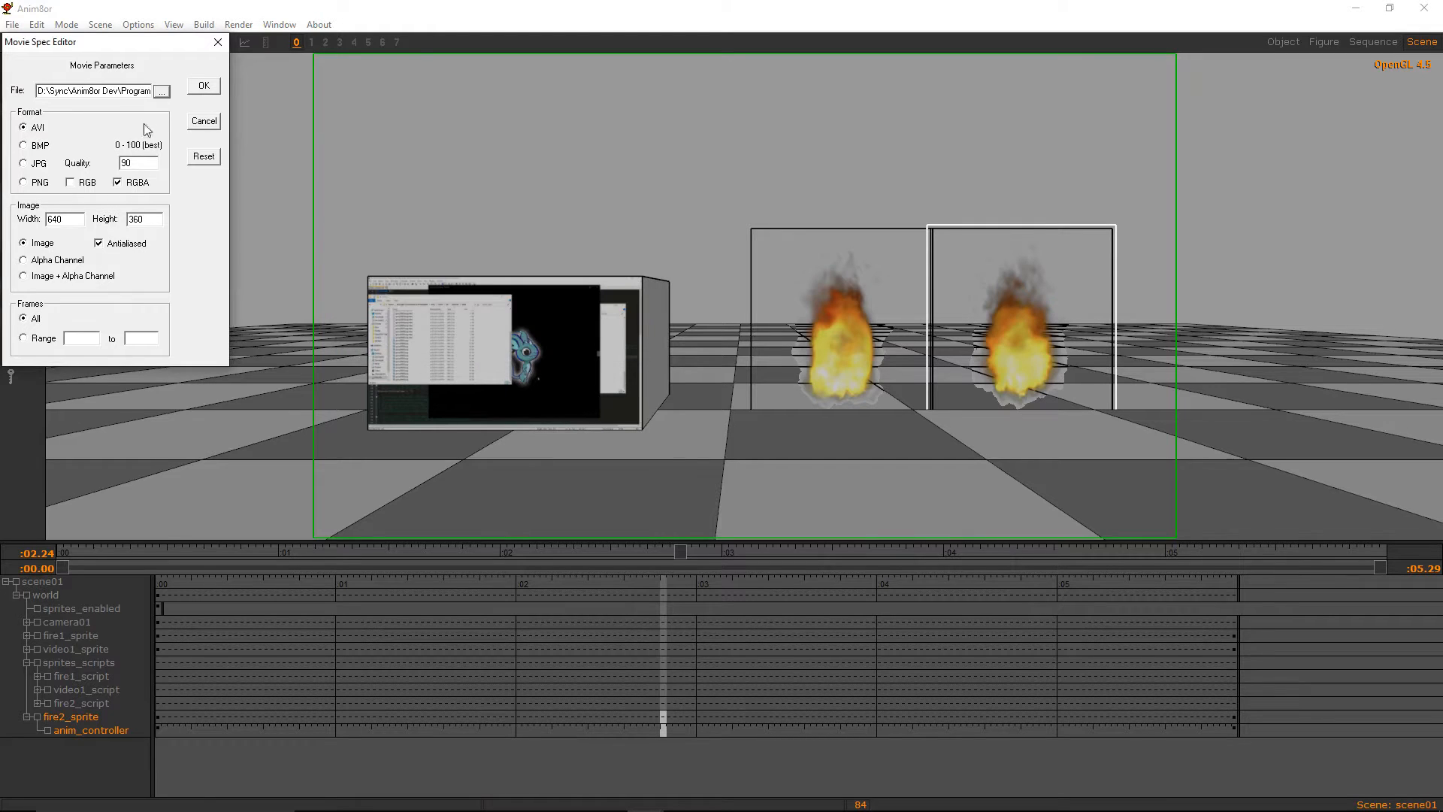
click(203, 87)
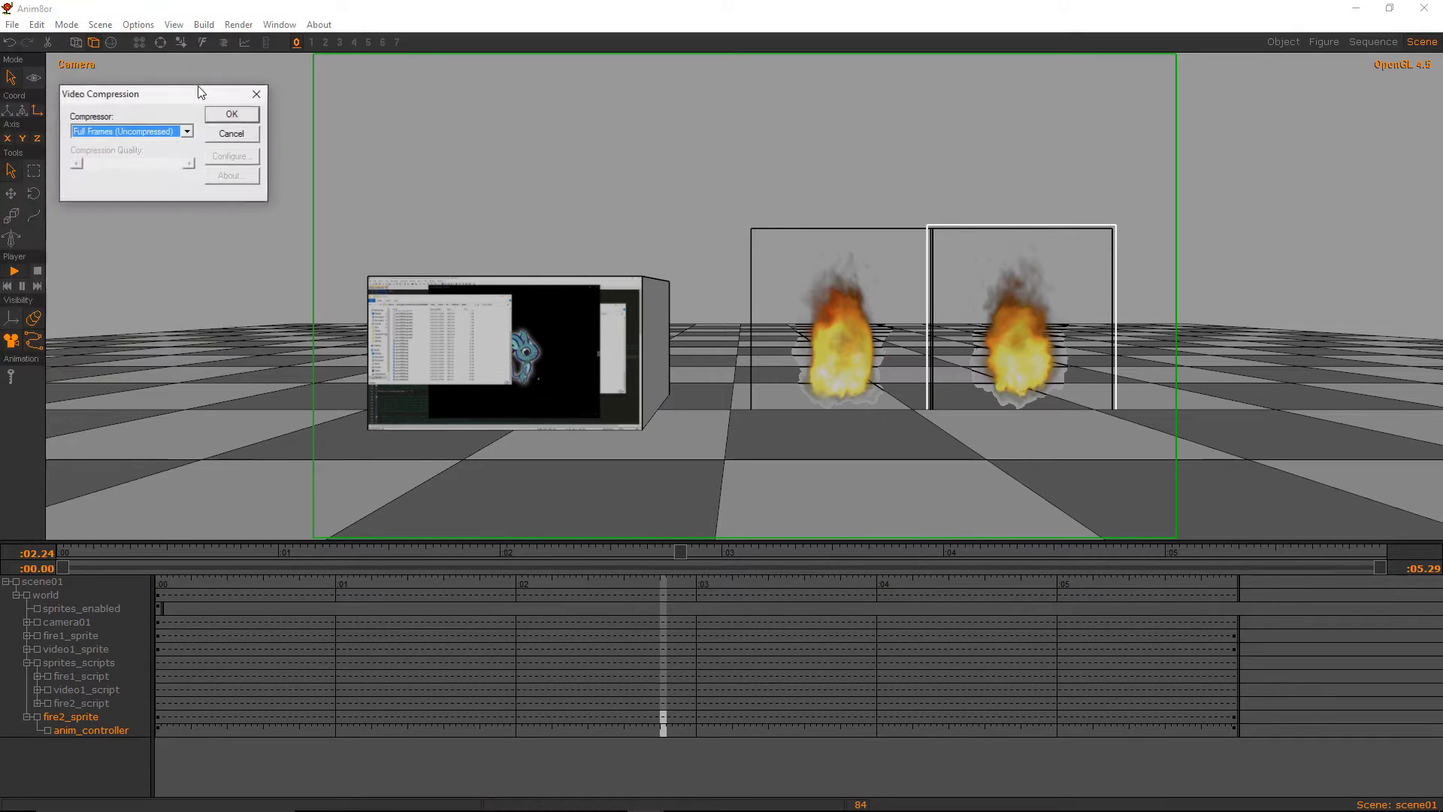
click(226, 134)
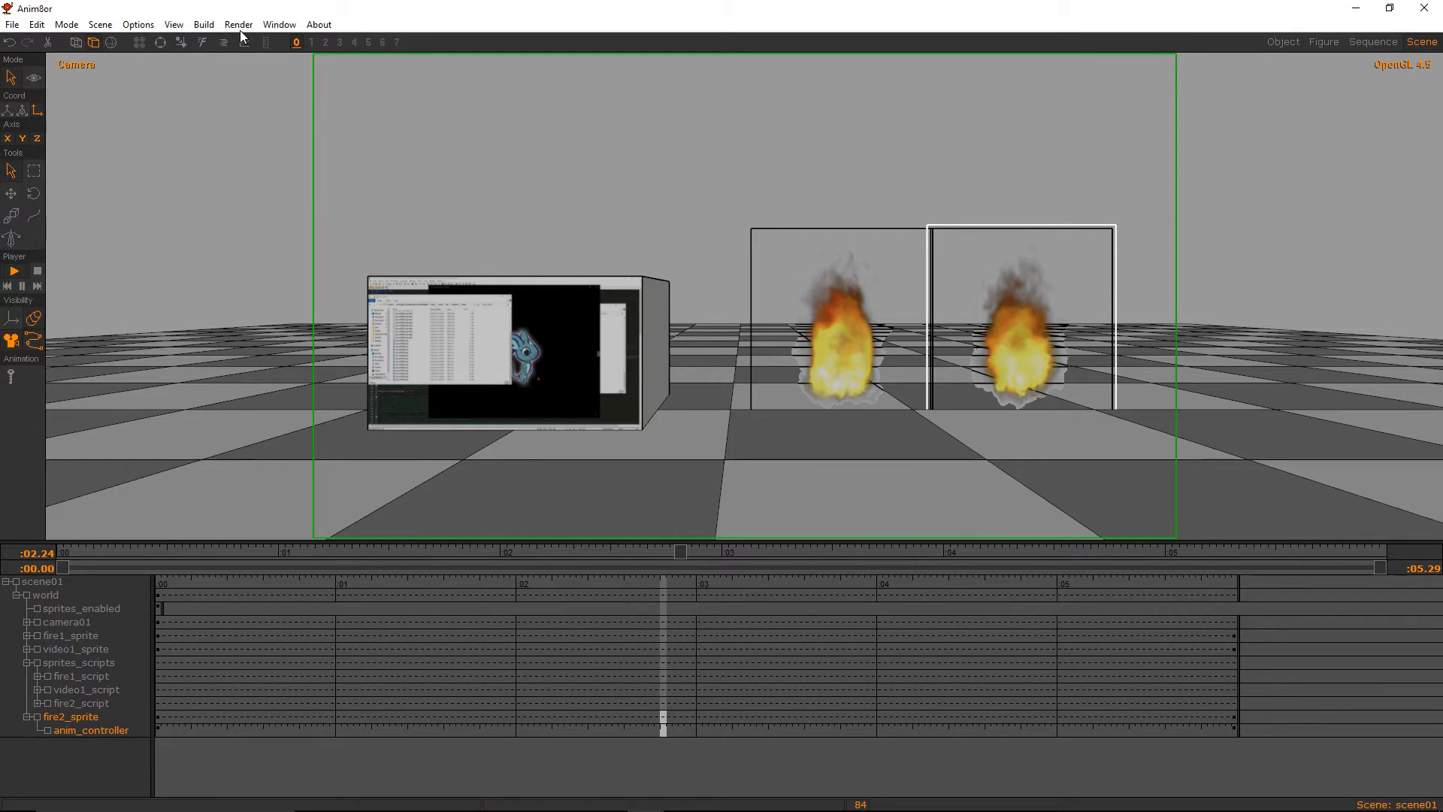
Darken scene01's environment background colour to RGB 61, 61, 61
click(239, 25)
mouse_move(173, 25)
mouse_move(100, 24)
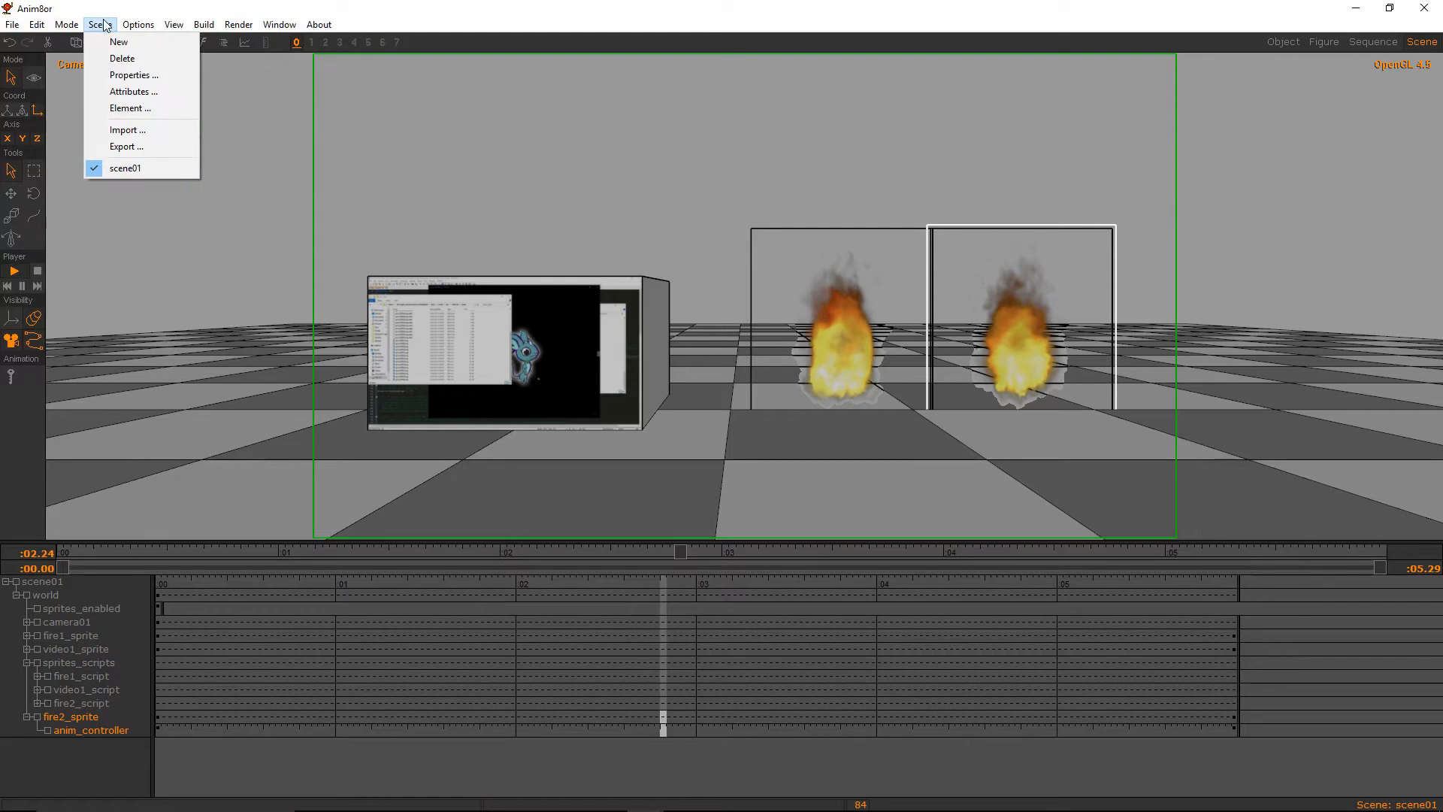
click(137, 75)
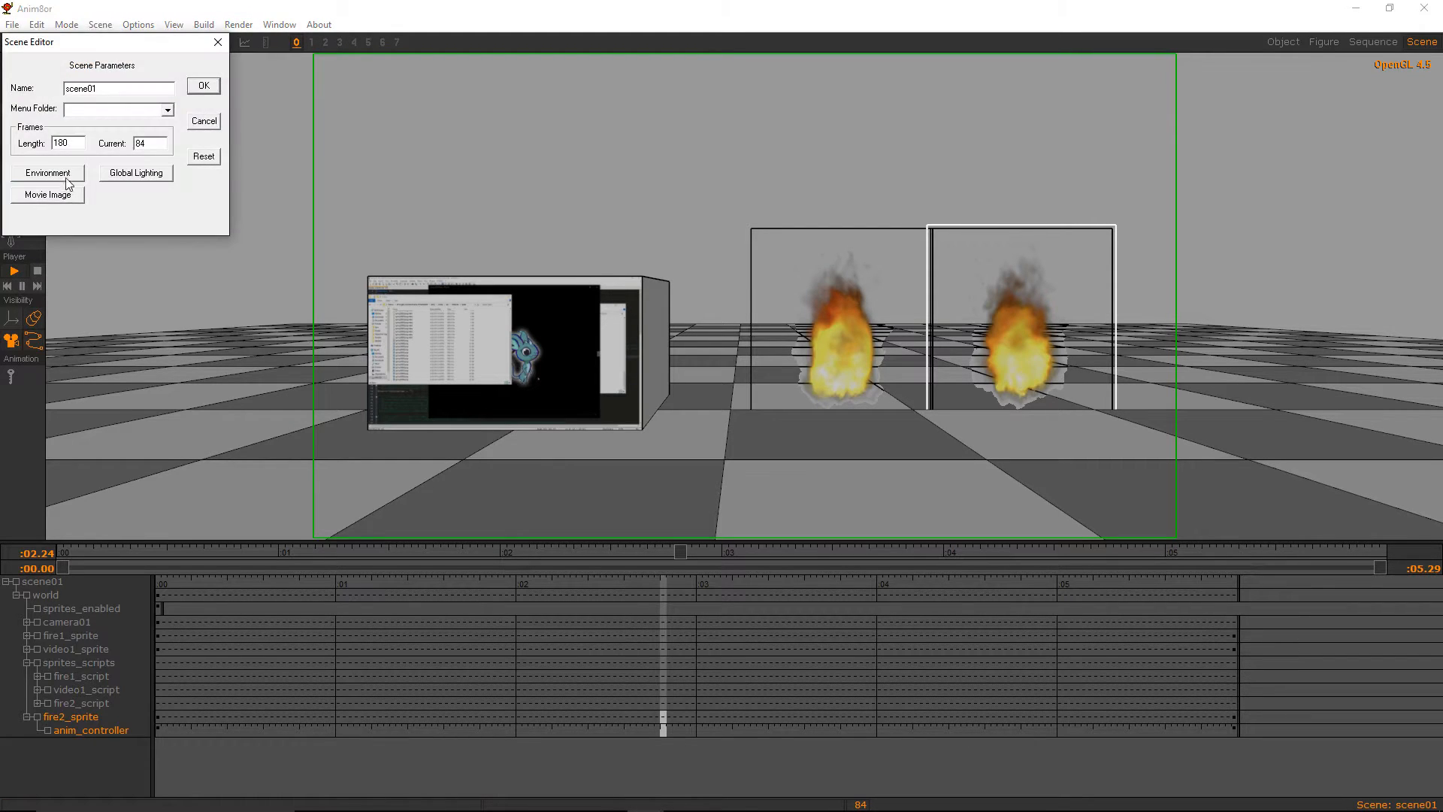
click(67, 183)
click(130, 106)
click(115, 147)
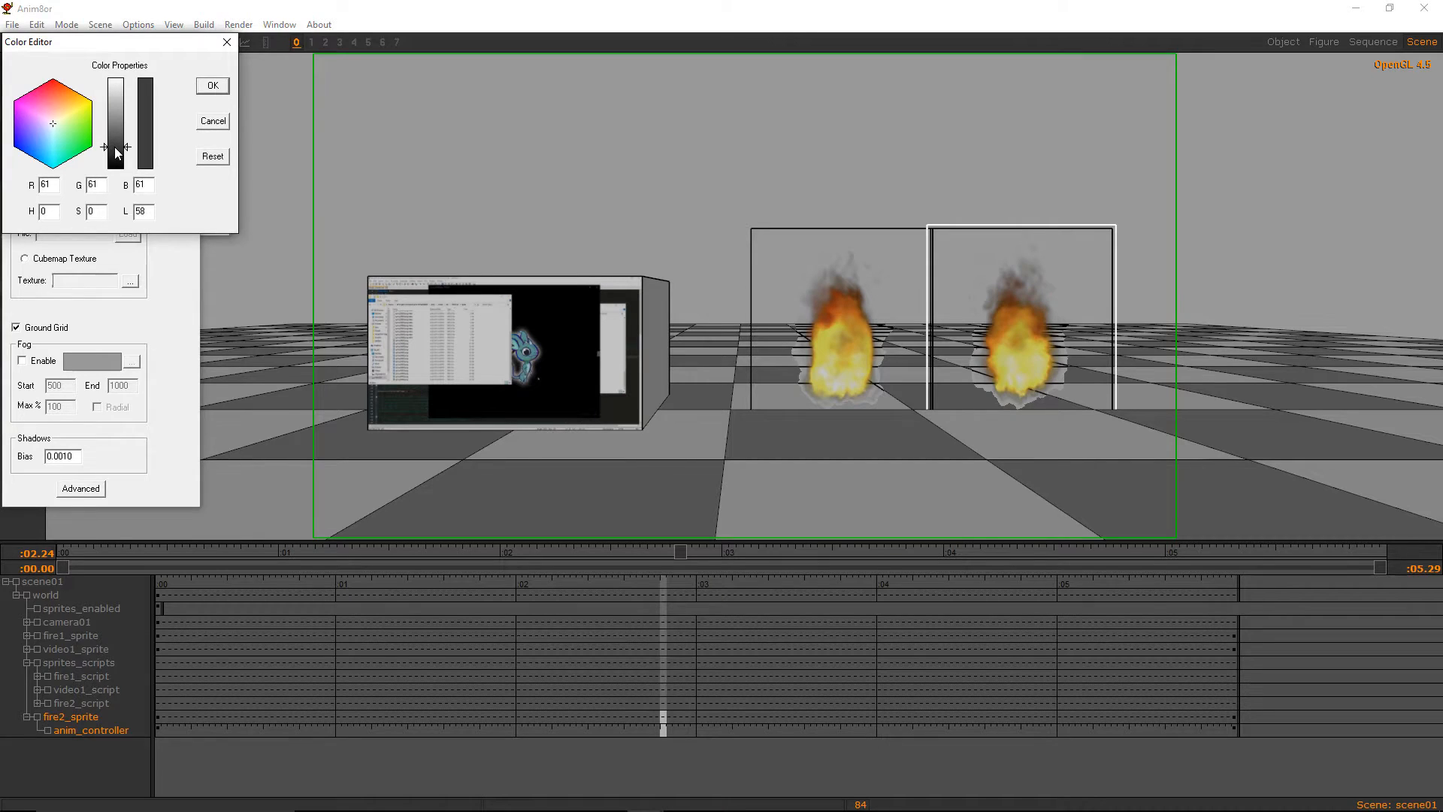
click(203, 86)
click(201, 89)
click(202, 88)
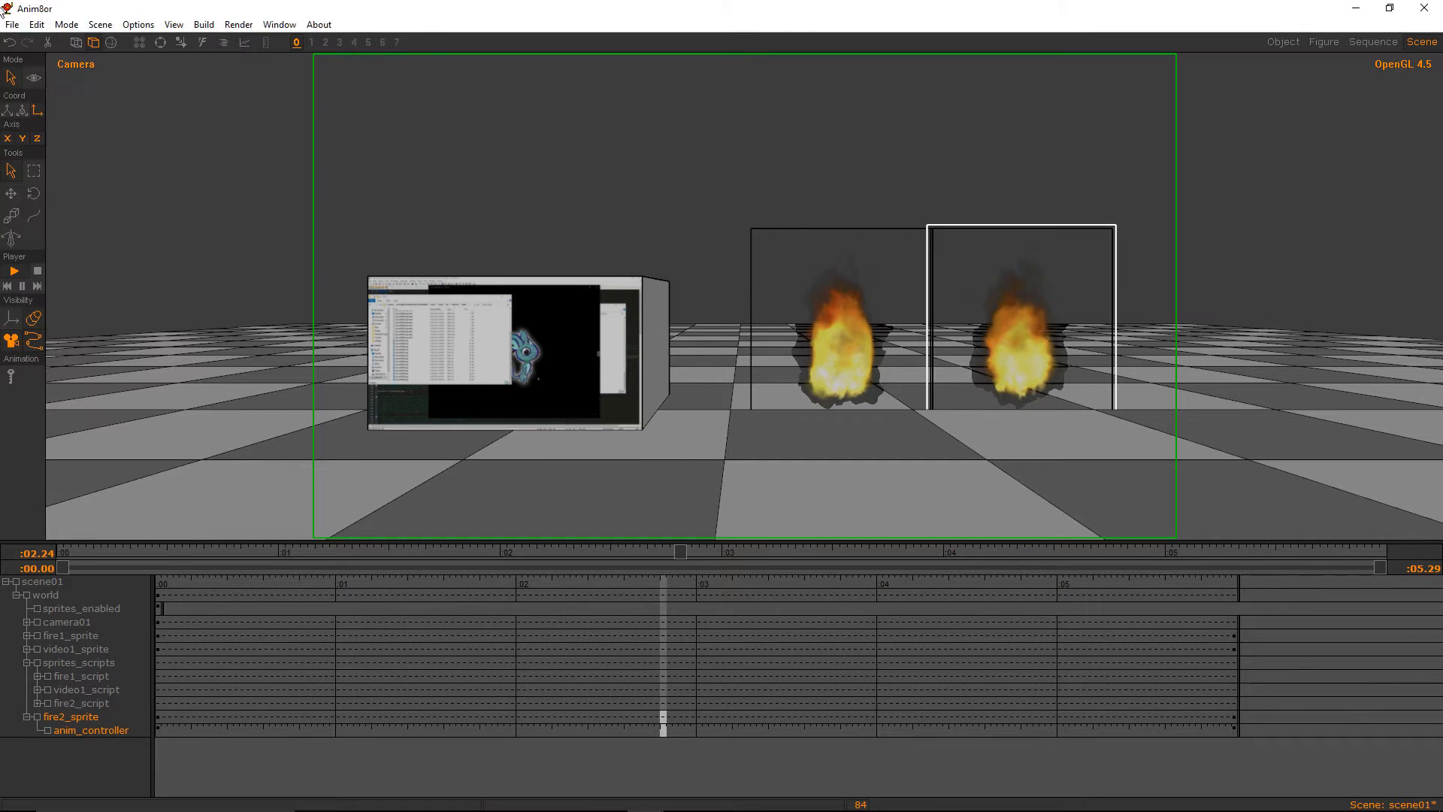
Save the project and render all frames to the AVI movie at 640 x 360 with Full Frames (Uncompressed)
click(15, 25)
click(30, 96)
click(238, 25)
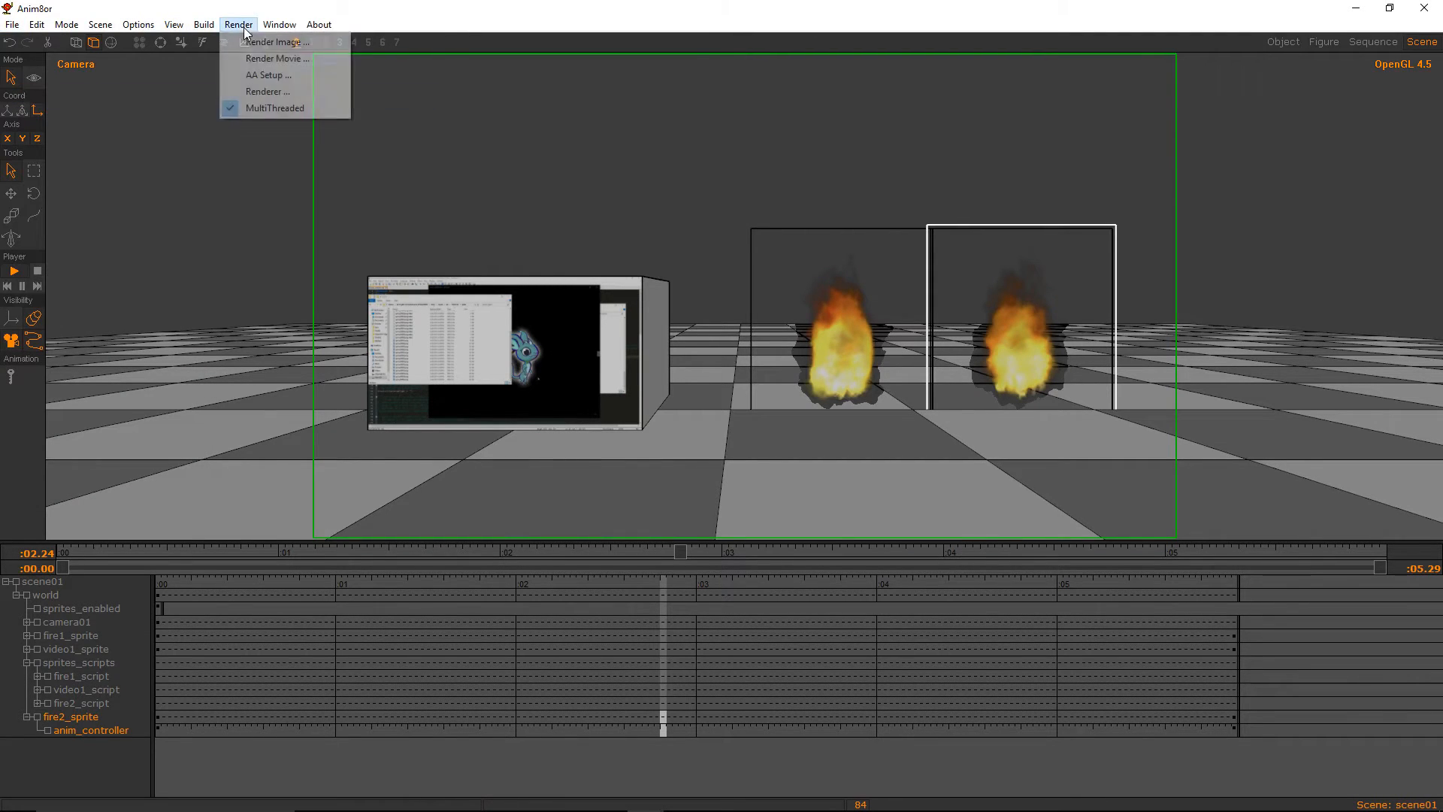
click(248, 59)
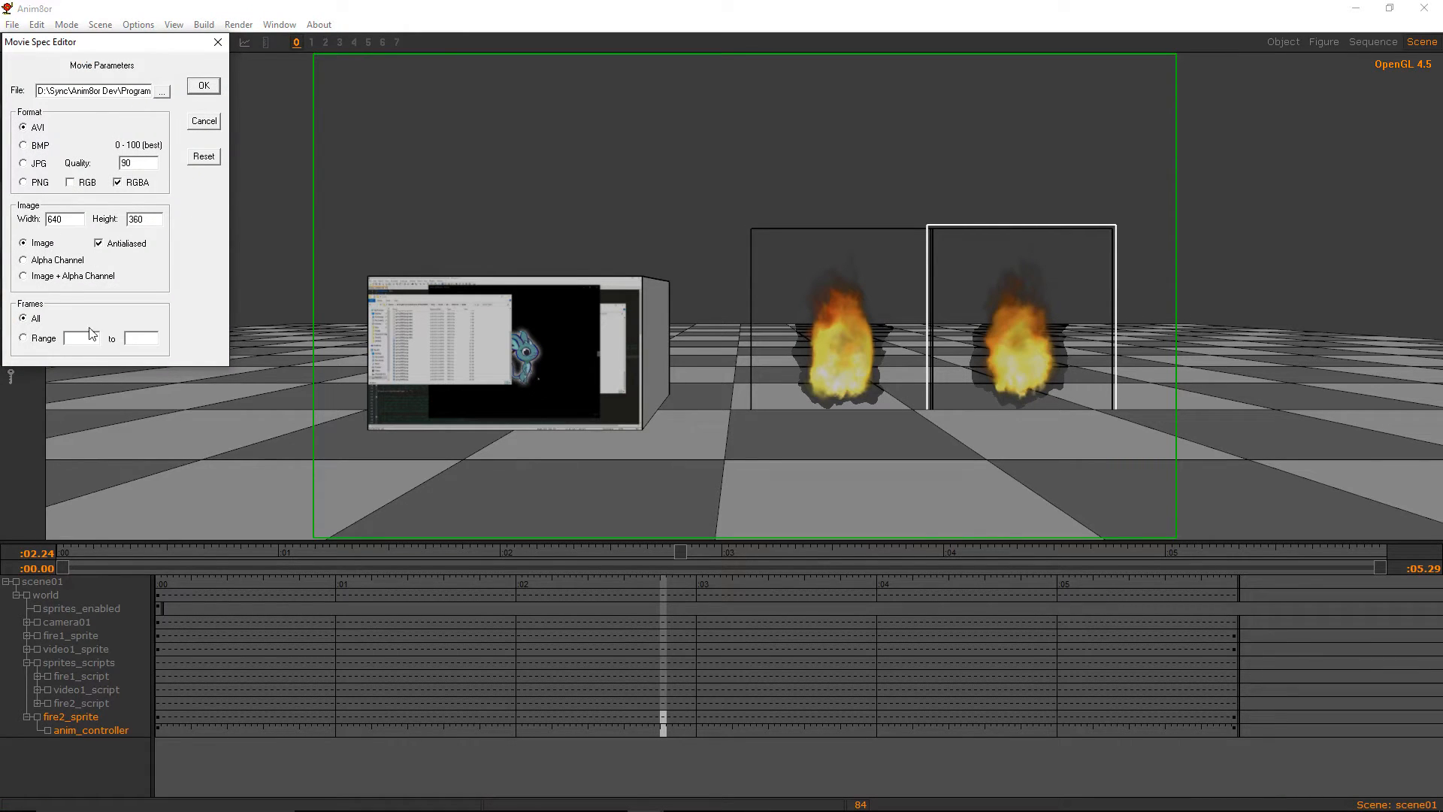
click(203, 86)
click(249, 115)
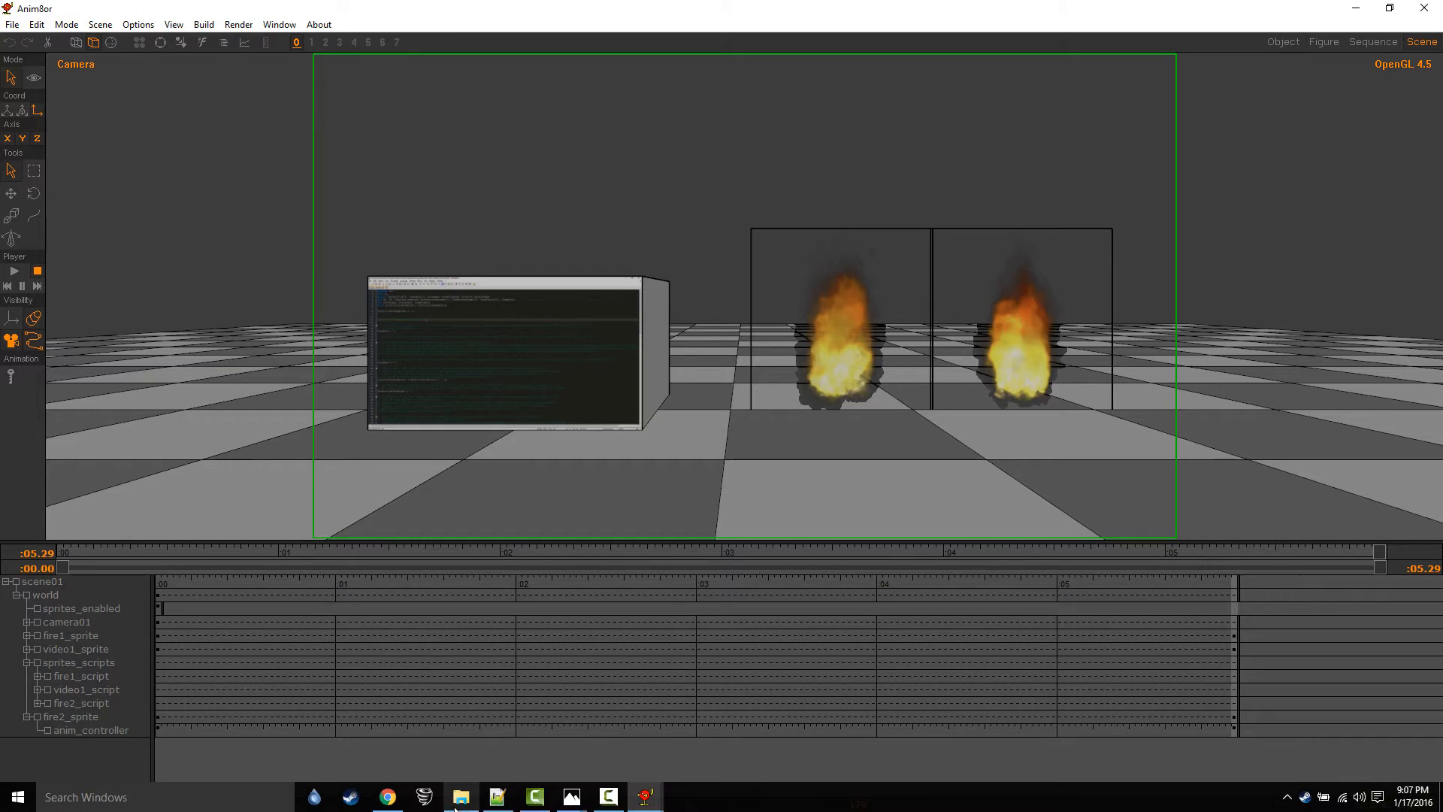
Switch to File Explorer's Tutorial folder and play 1.avi in VLC media player to review the rendered sprites
click(460, 799)
click(870, 254)
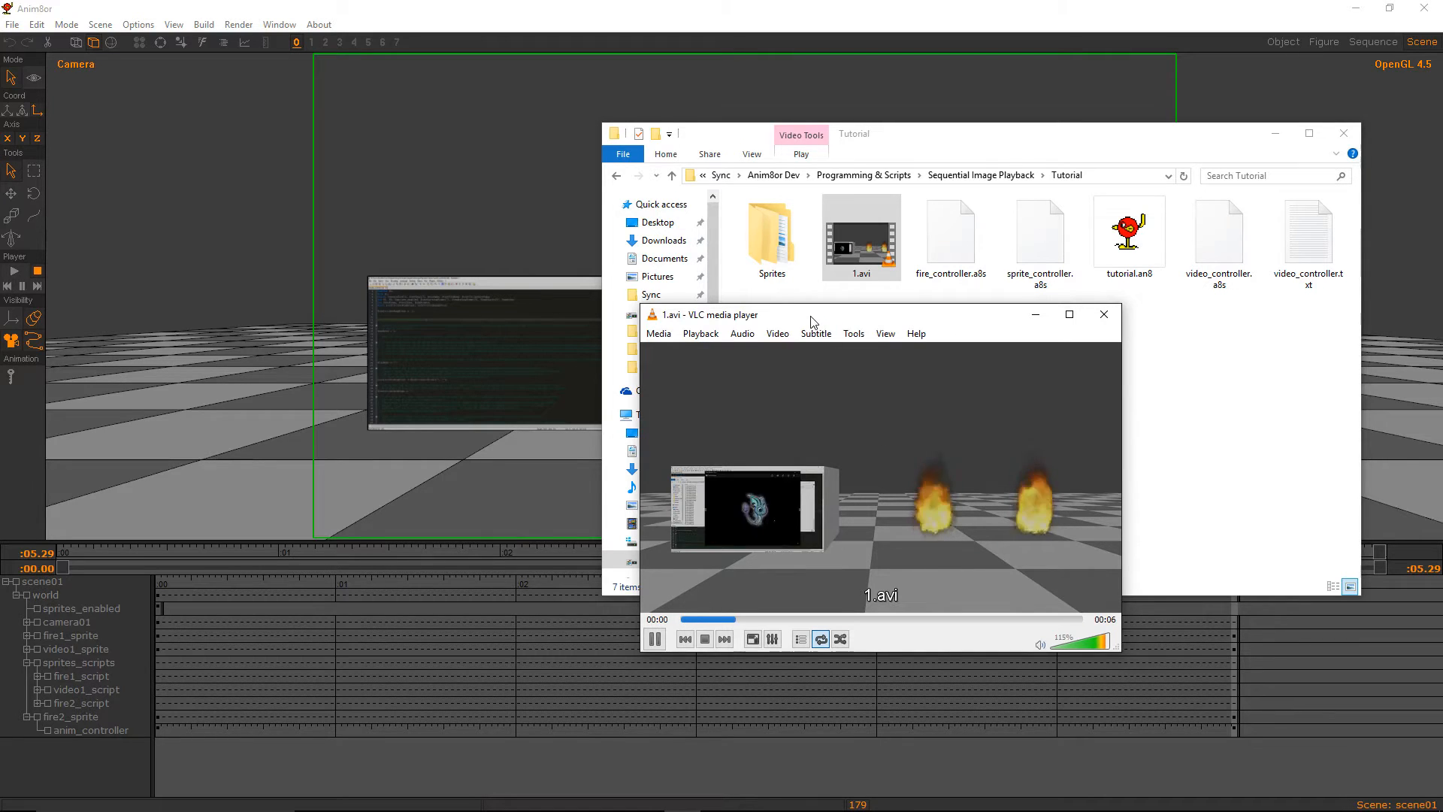
drag(810, 322, 780, 241)
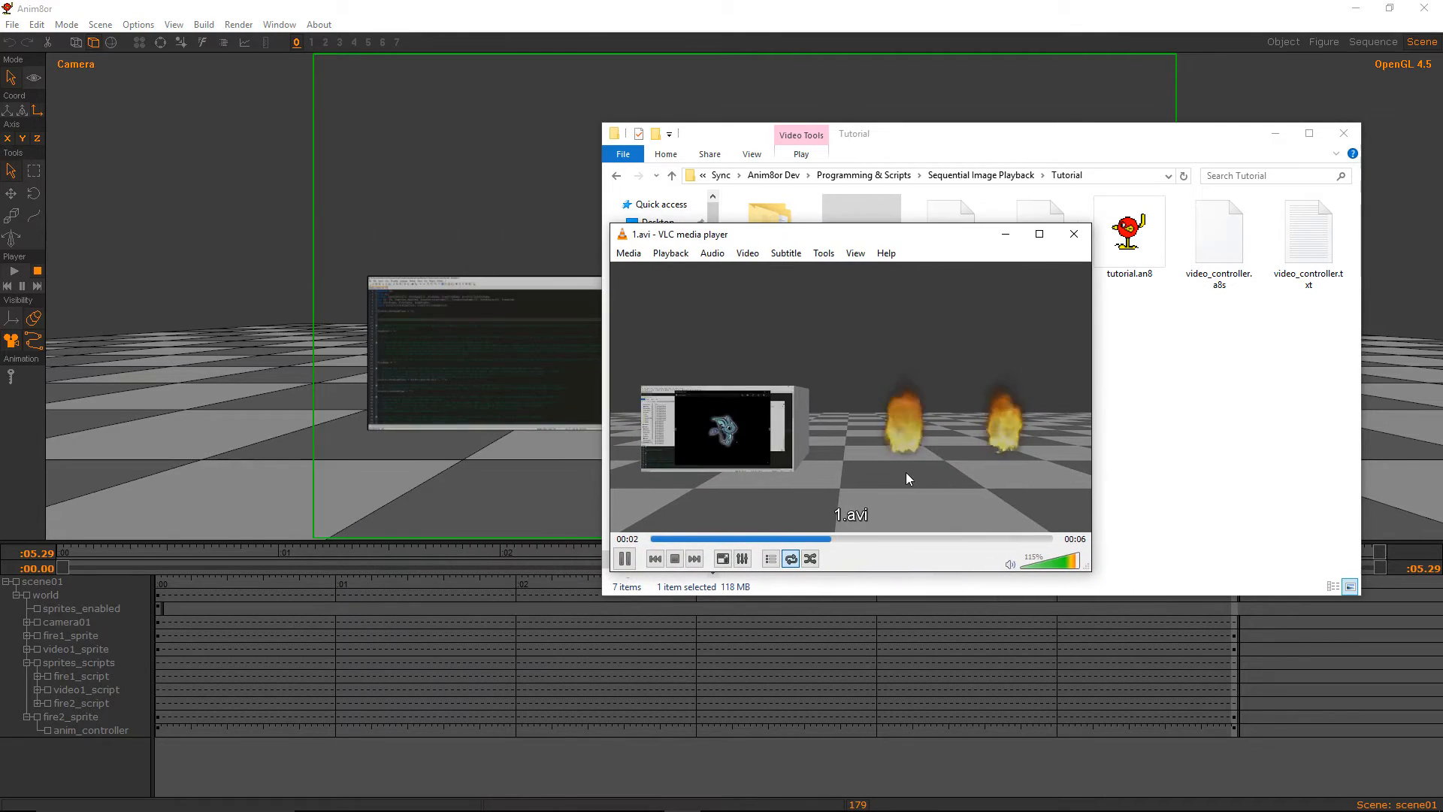